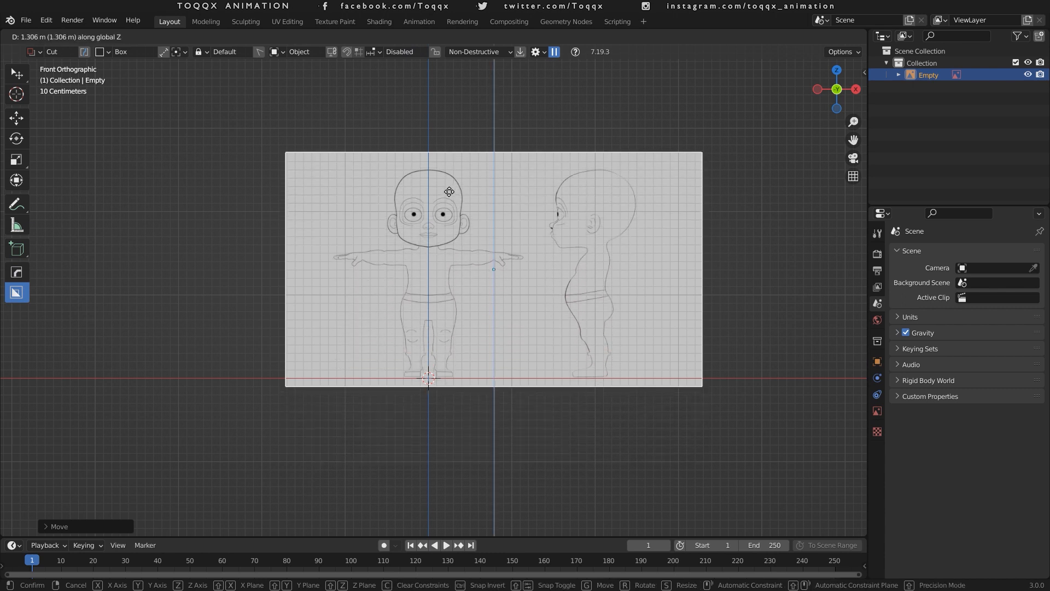
Raise the reference image about 1.3 m along Z so the feet meet the ground line, and duplicate it in place.
click(450, 207)
key(shift+d)
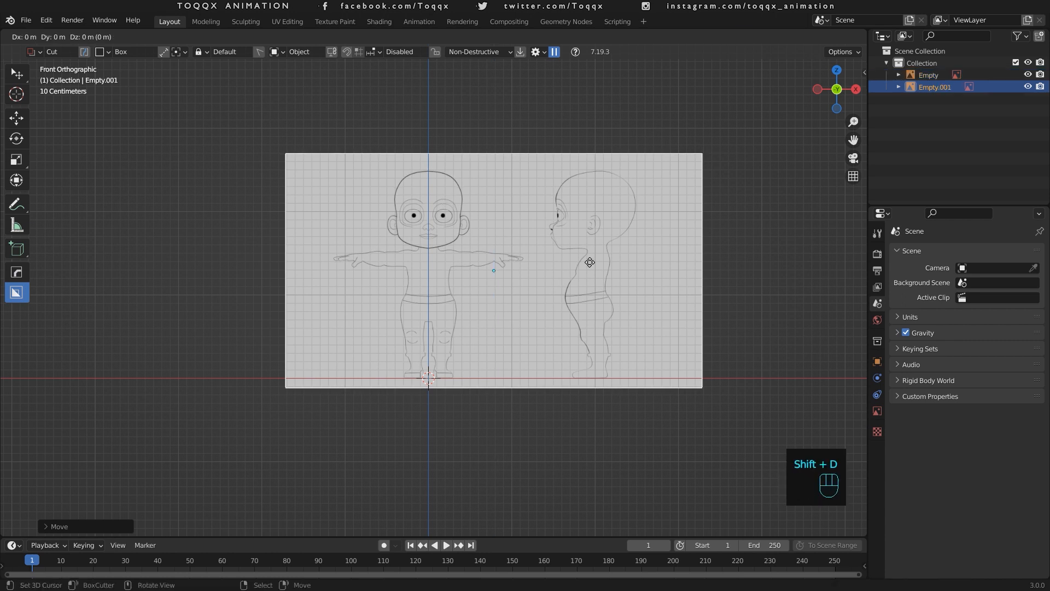
right_click(590, 262)
Rotate the duplicate image 90° about Z and move it along negative X to just beyond the front image's edge.
text(r)
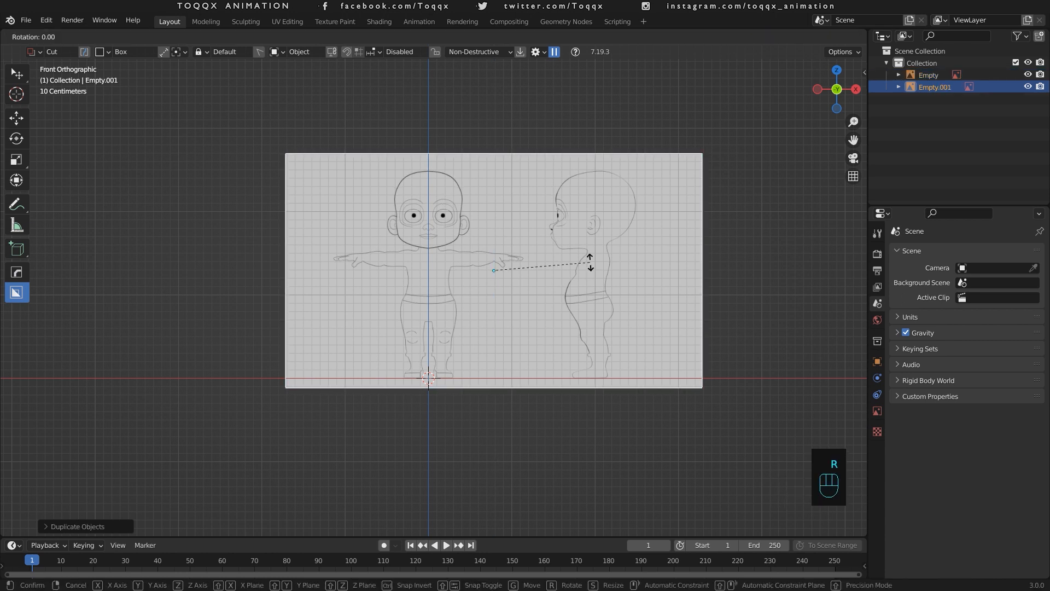
text(z90)
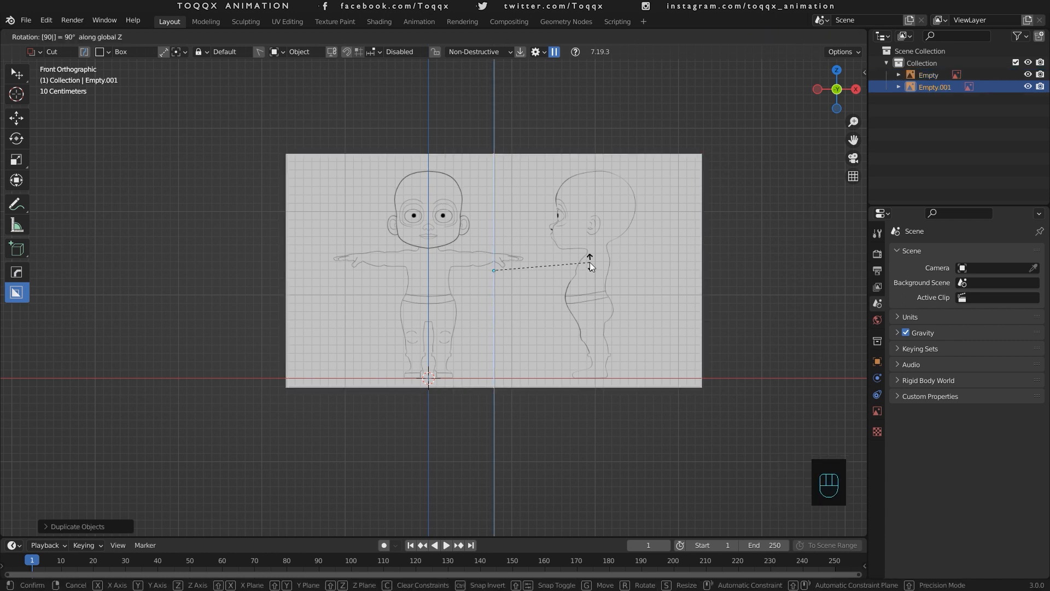
key(Return)
key(g)
key(x)
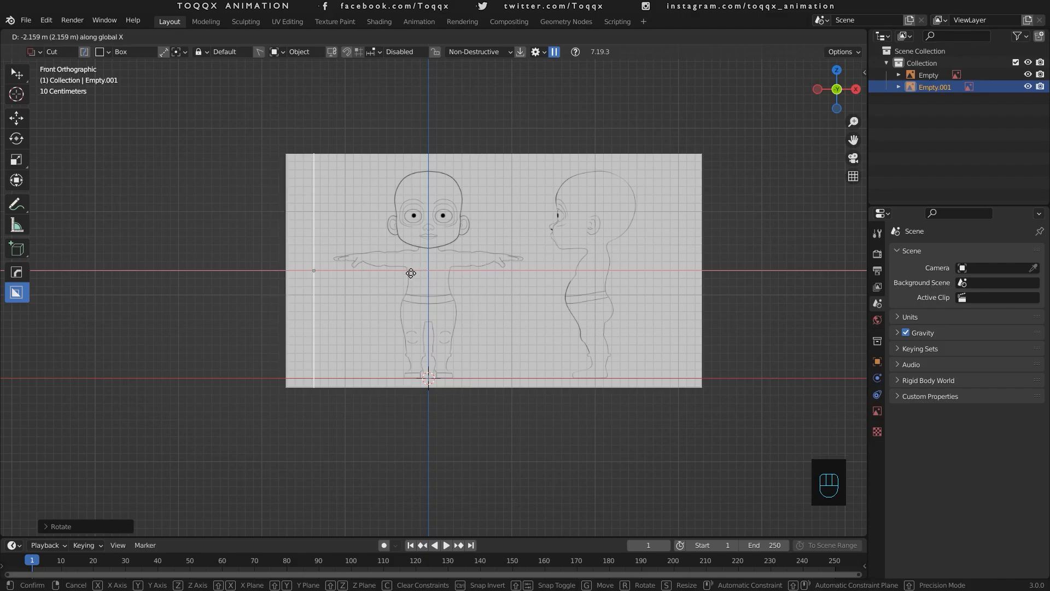
click(373, 281)
In the right view, move the duplicate image about -1.2 m along Y to centre the side-profile figure on the vertical axis.
key(KP_3)
scroll(373, 281, up, 2)
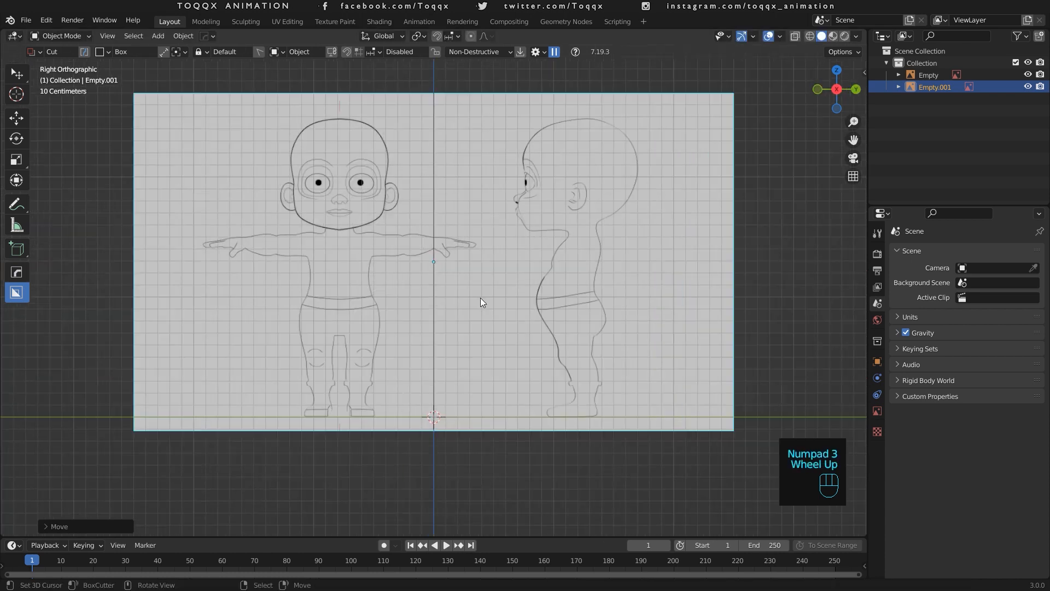
key(g)
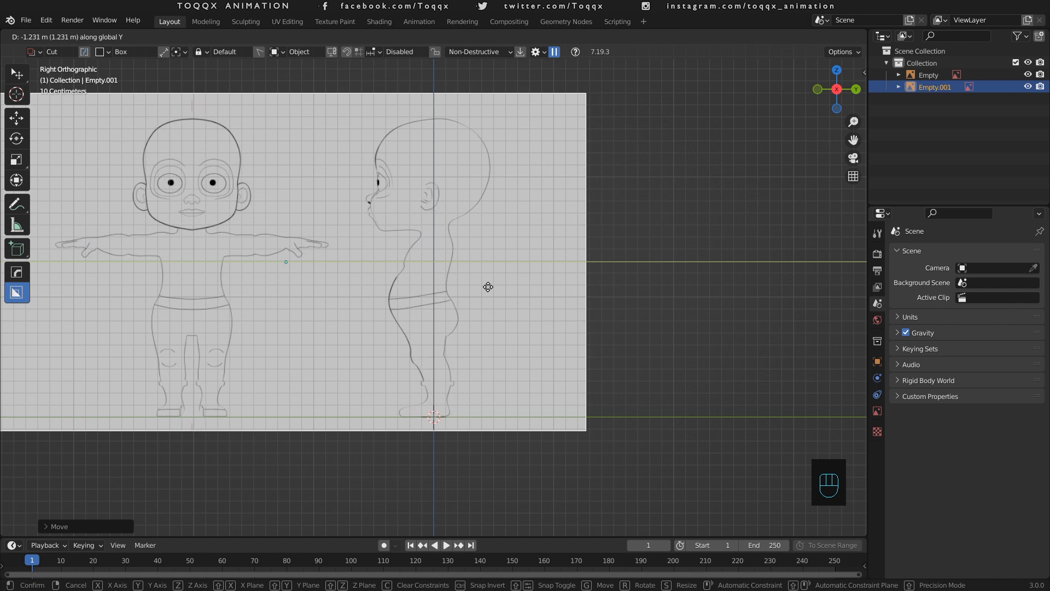
click(488, 286)
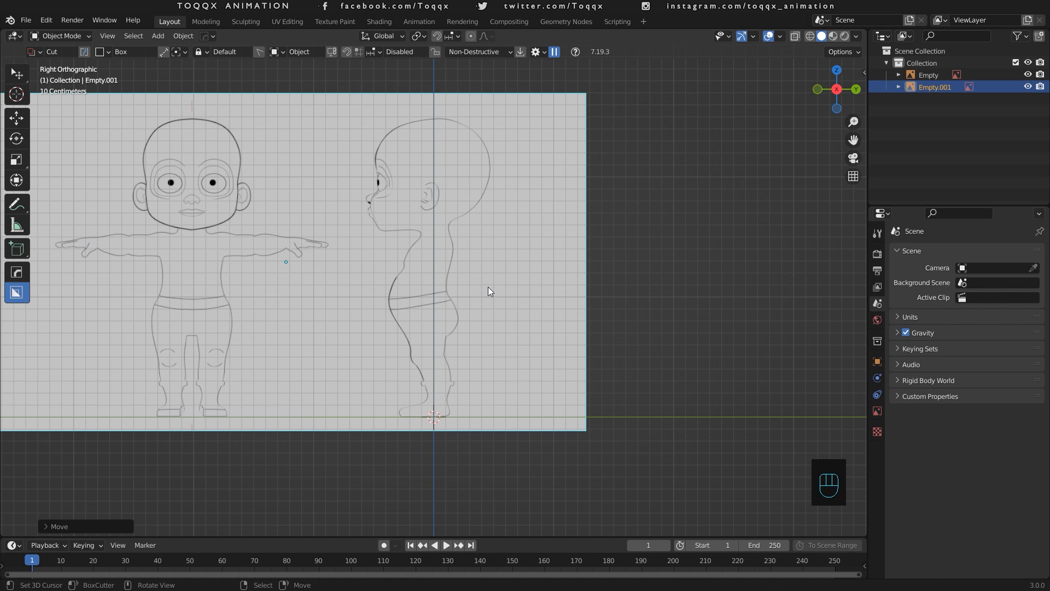
Add a mesh circle with 10 vertices in the front view.
scroll(488, 286, down, 2)
key(shift+a)
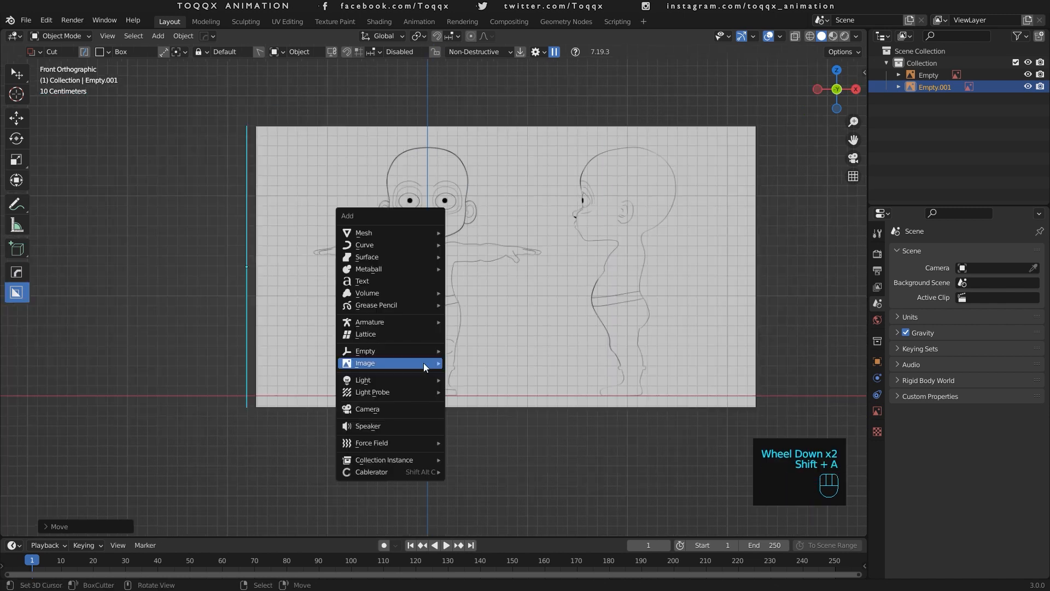
mouse_move(404, 230)
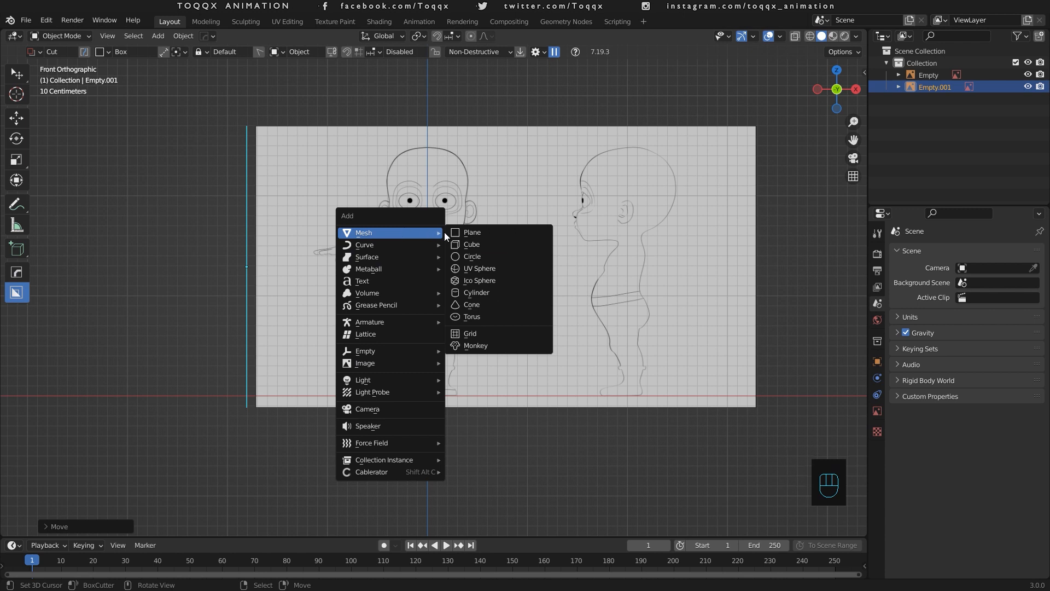
click(511, 255)
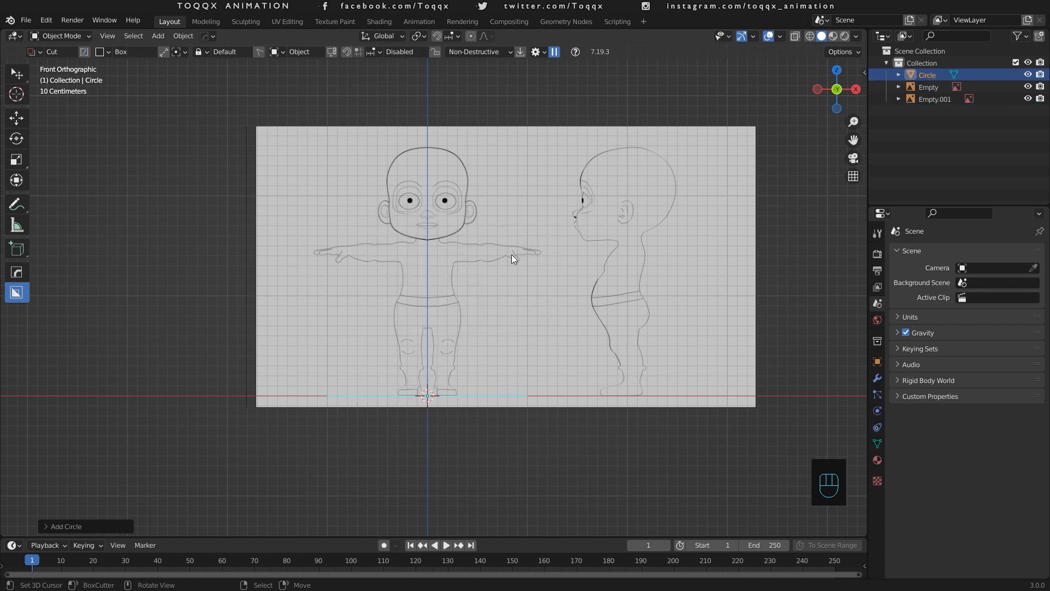
click(45, 526)
click(146, 398)
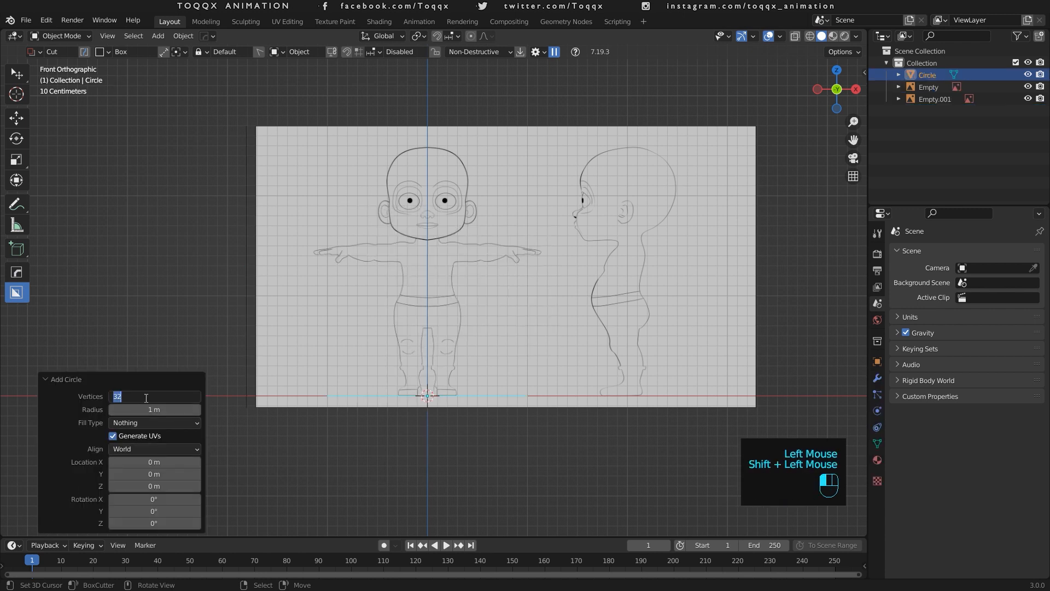
text(10)
key(Return)
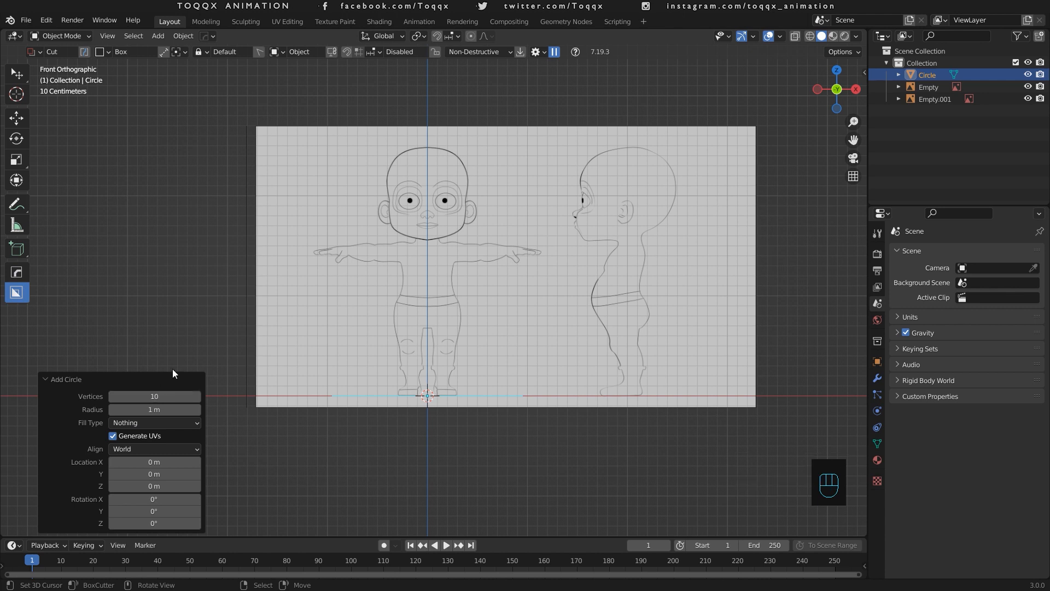
click(45, 376)
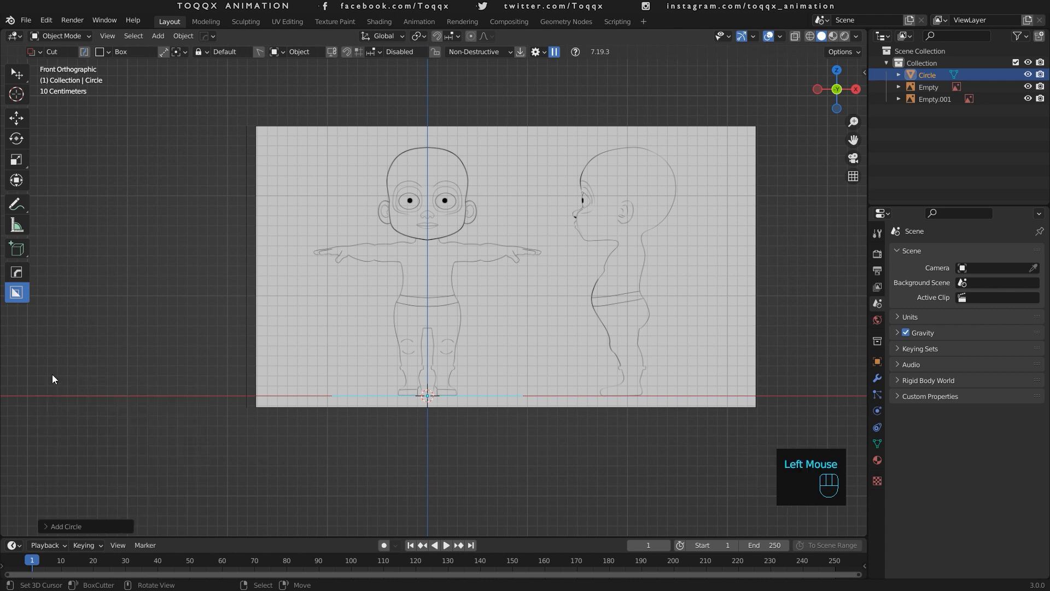
In Edit Mode, rotate the circle 90° about X and about 18° in the front view to level its upper and lower edges.
key(Tab)
text(rx90)
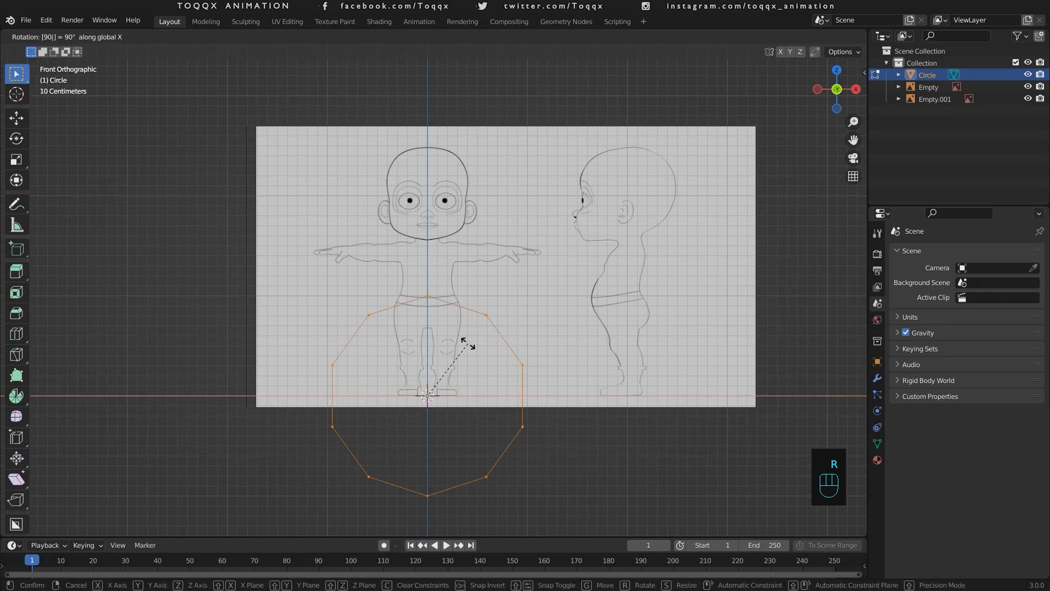
key(Return)
key(r)
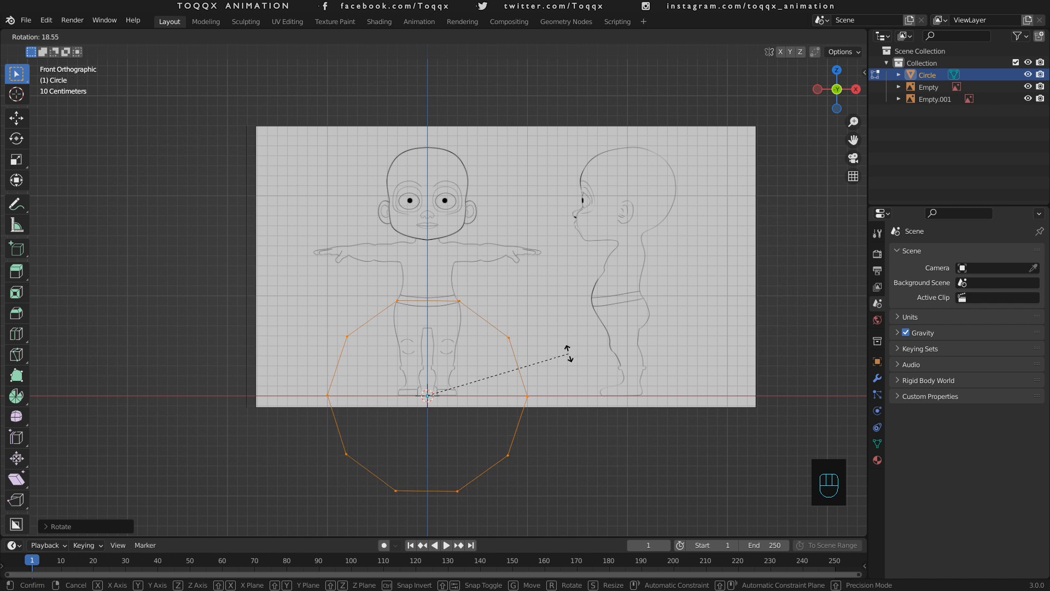
key(shift)
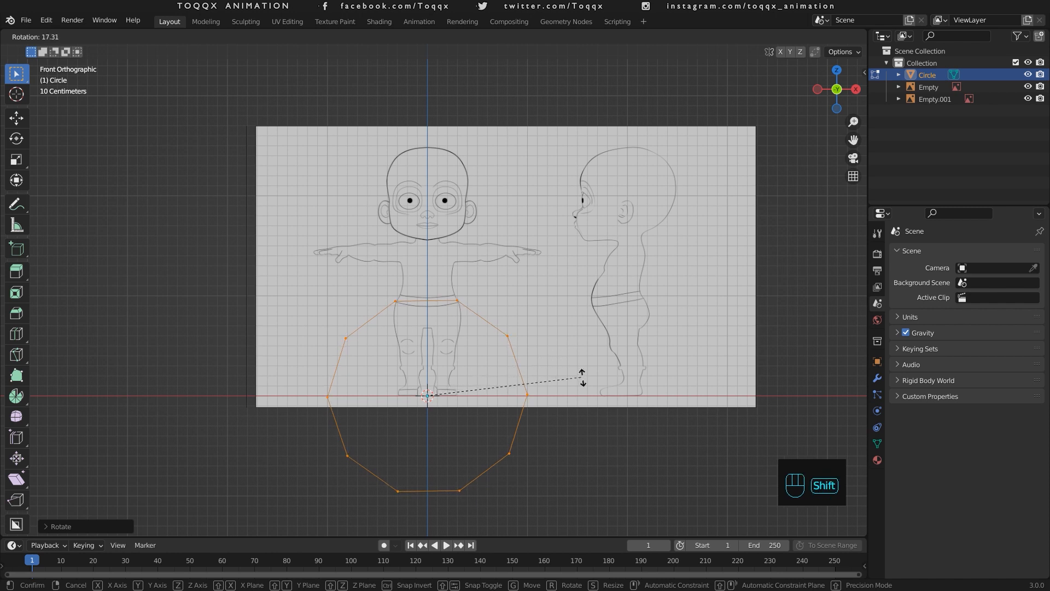
click(599, 428)
Scale the circle down to eye size and move it over the eye on the positive X side.
key(s)
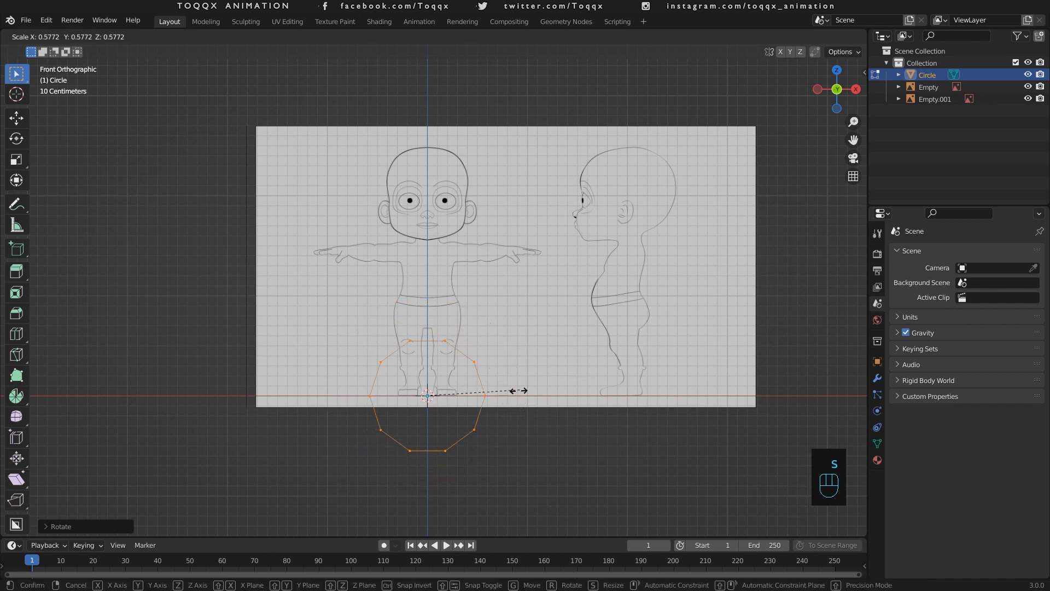
click(445, 408)
key(g)
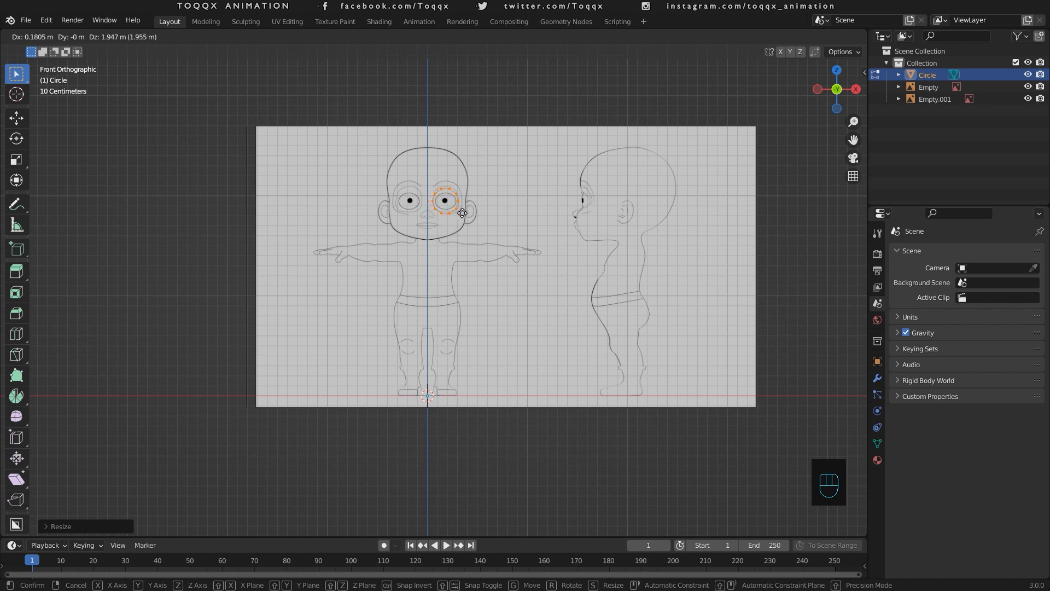
click(459, 213)
Enlarge the circle slightly and shift it up to fit the eye-socket outline around the eye.
scroll(688, 144, up, 4)
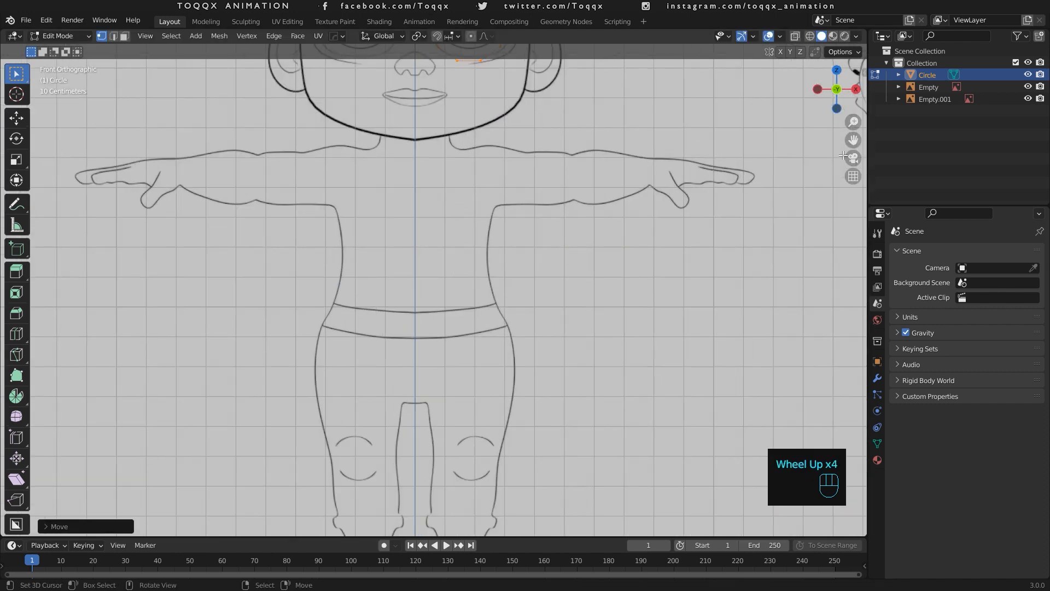
drag(853, 140, 853, 412)
scroll(614, 131, up, 4)
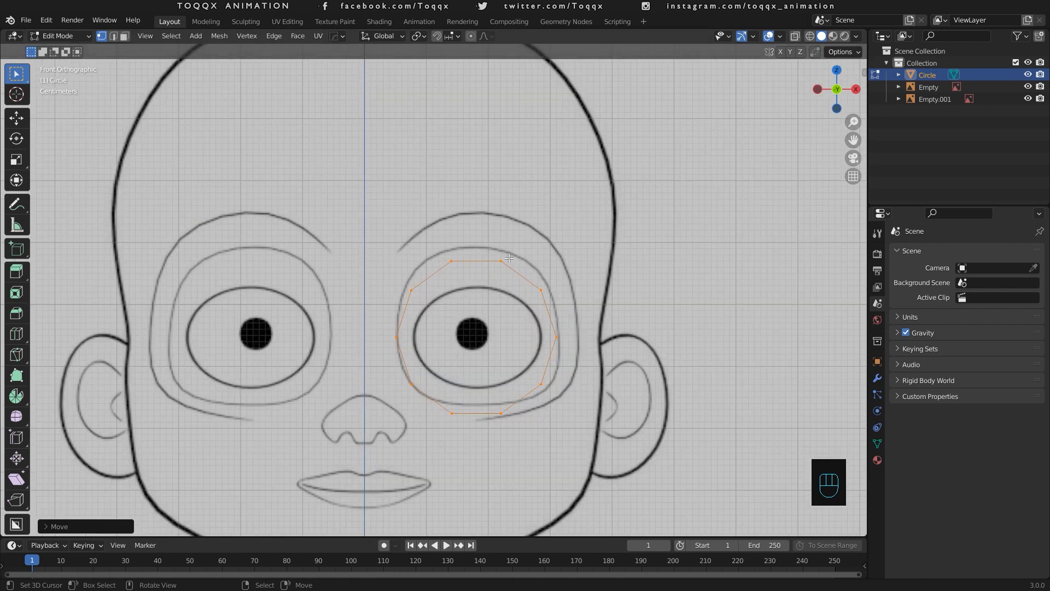
key(s)
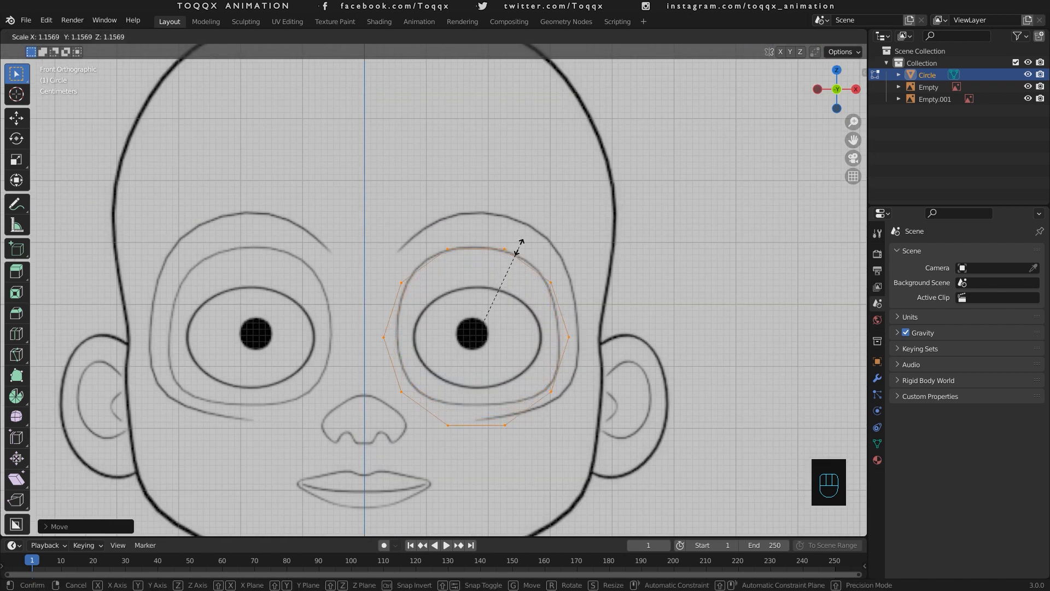
click(520, 241)
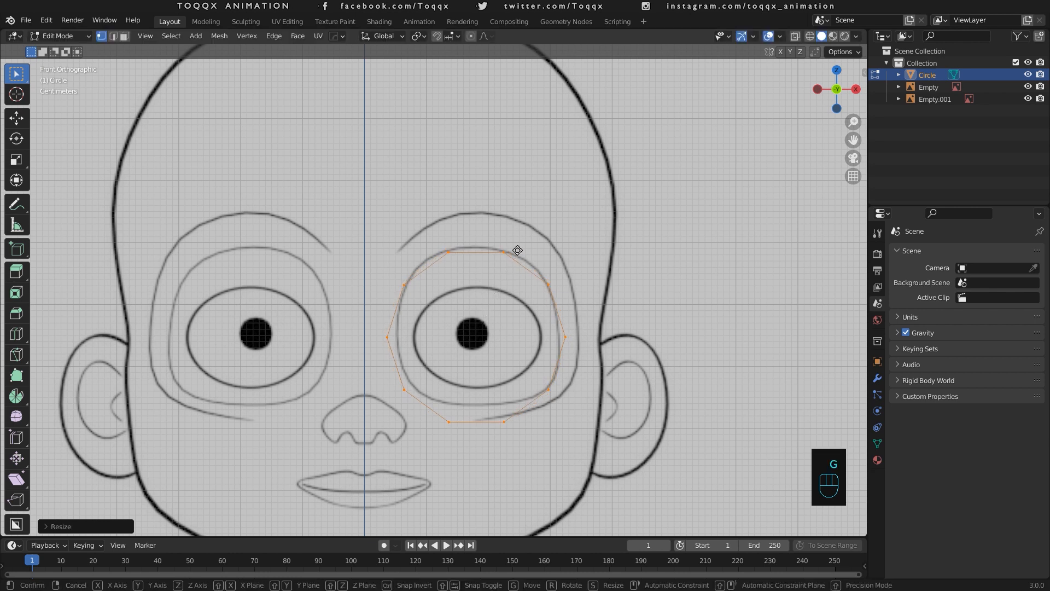
key(g)
click(518, 242)
Add a level 2 Subdivision Surface modifier to the circle and enable its on-cage display for editing.
key(Tab)
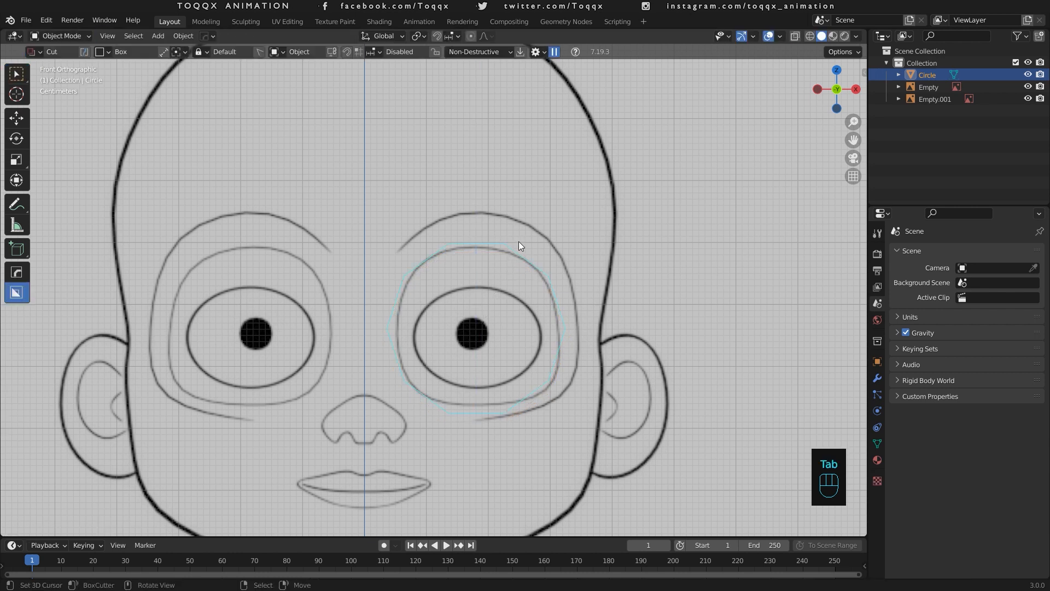
key(ctrl+2)
key(Tab)
click(878, 378)
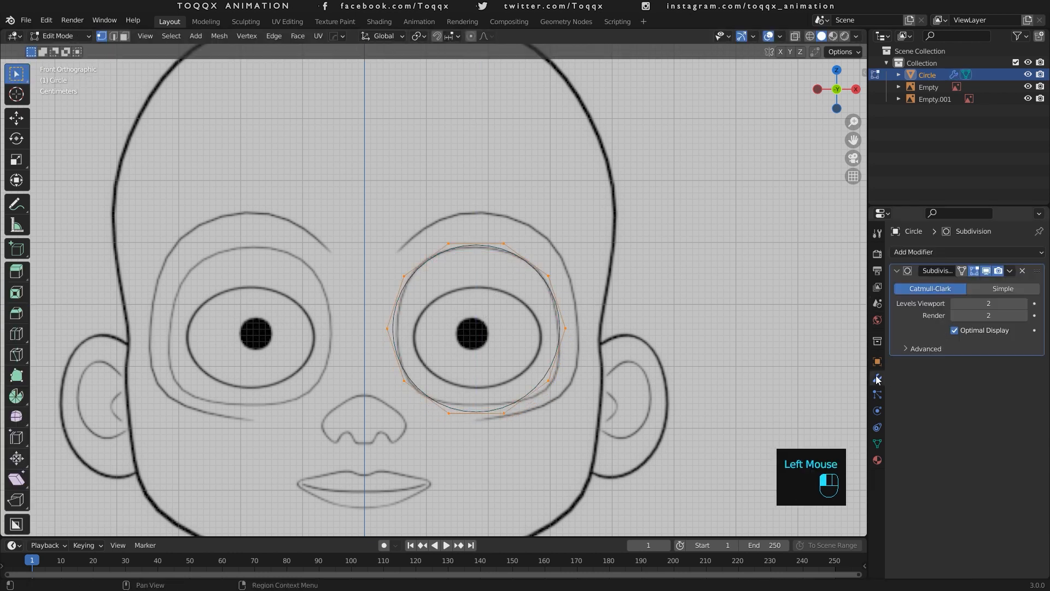
click(963, 271)
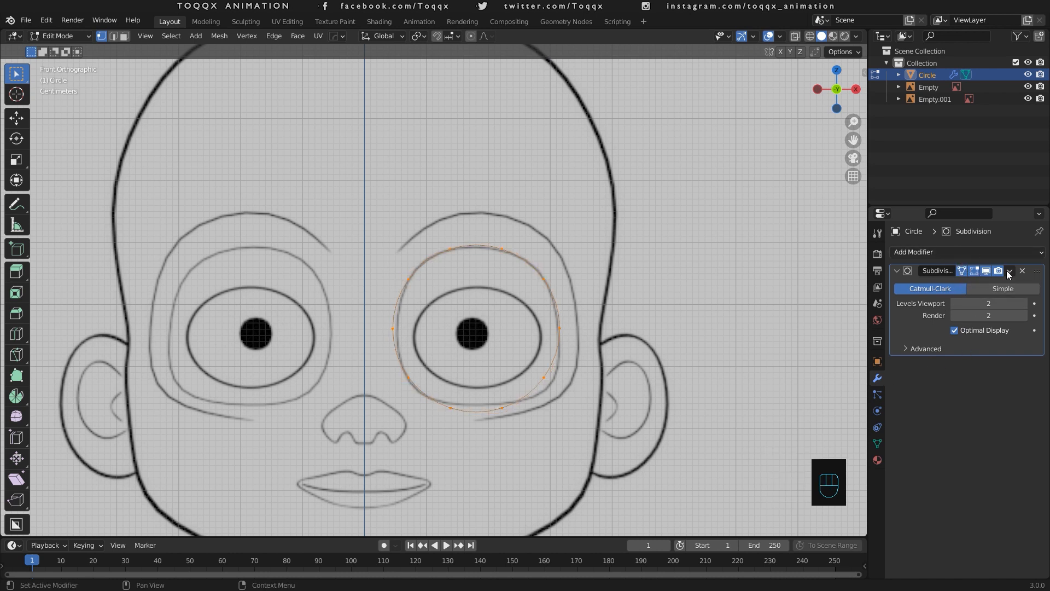
Move the circle's lower outer vertices outward to follow the eye-socket outline.
right_click(544, 380)
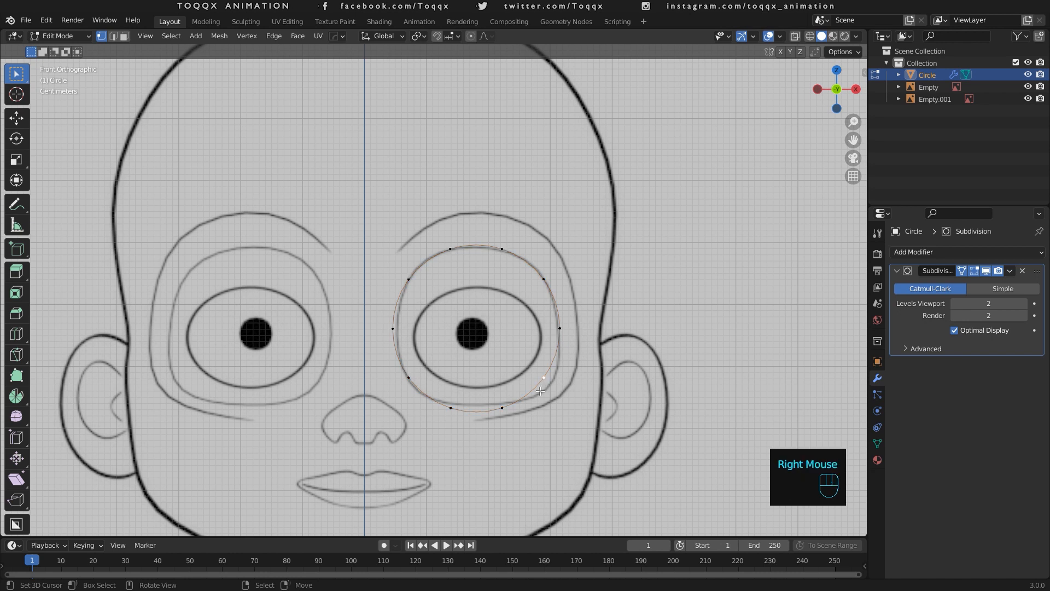
shift+right_click(510, 408)
key(g)
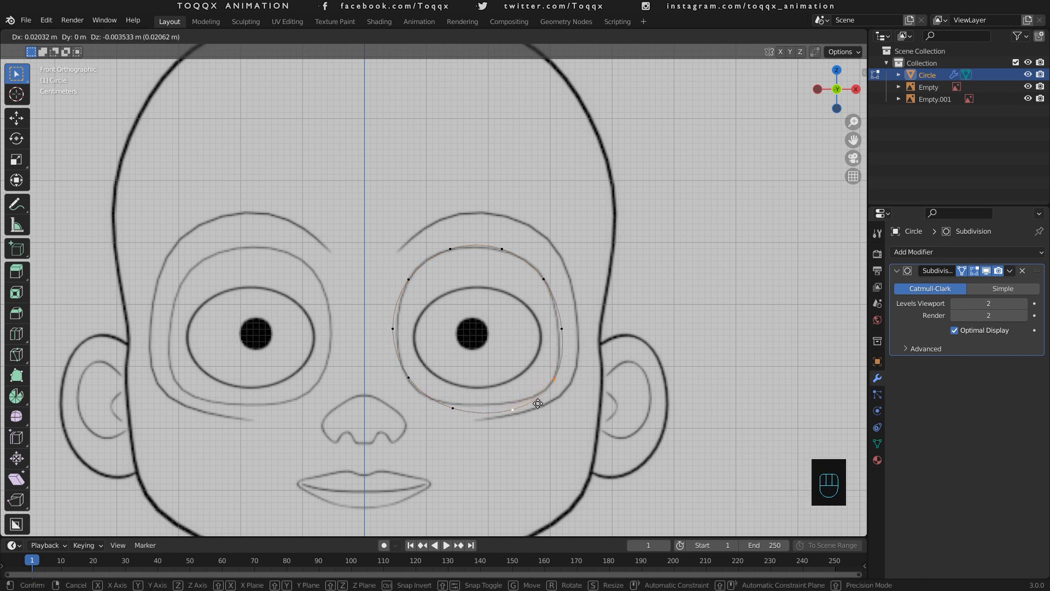
right_click(537, 406)
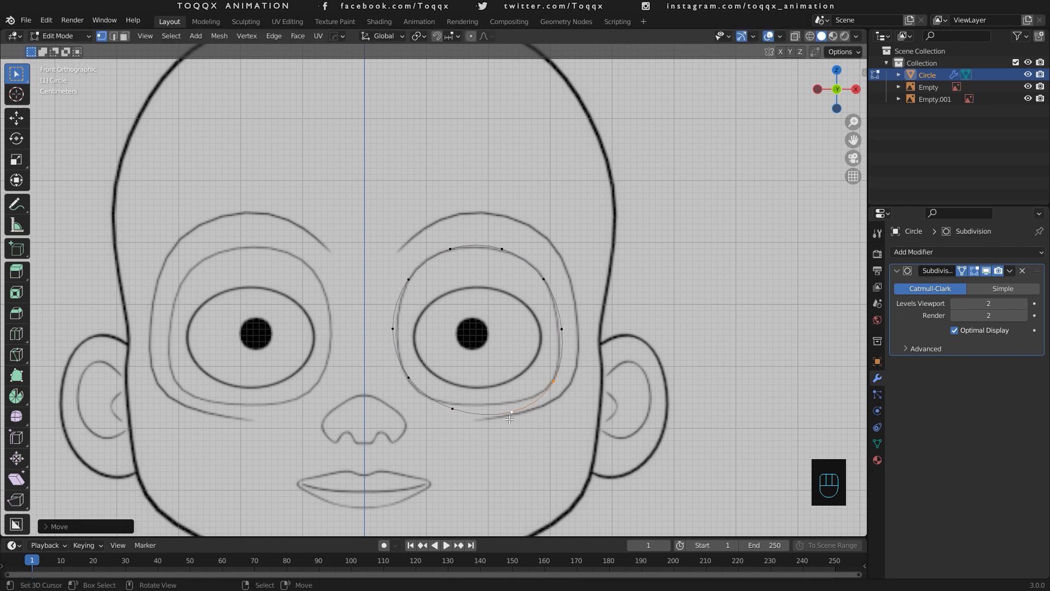
Select the whole eye loop and move it forward along Y onto the eye in the side profile.
key(a)
key(KP_3)
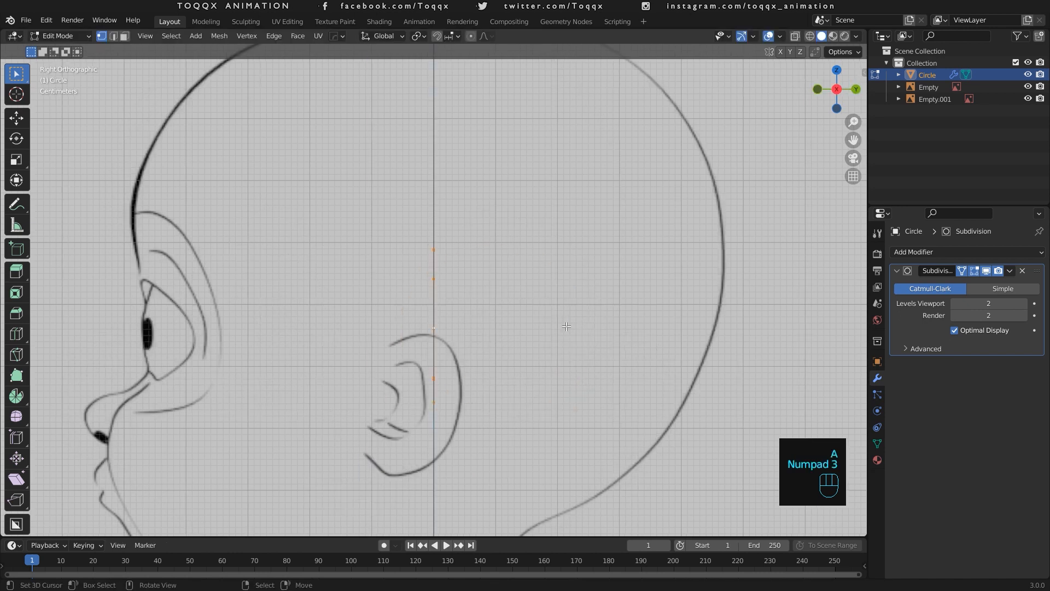
key(g)
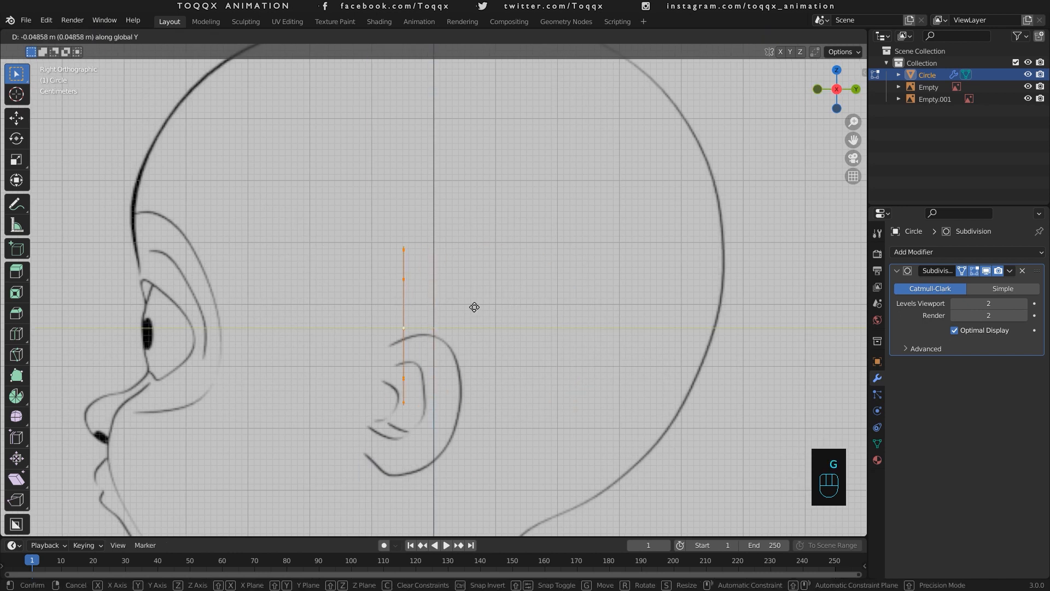
click(236, 333)
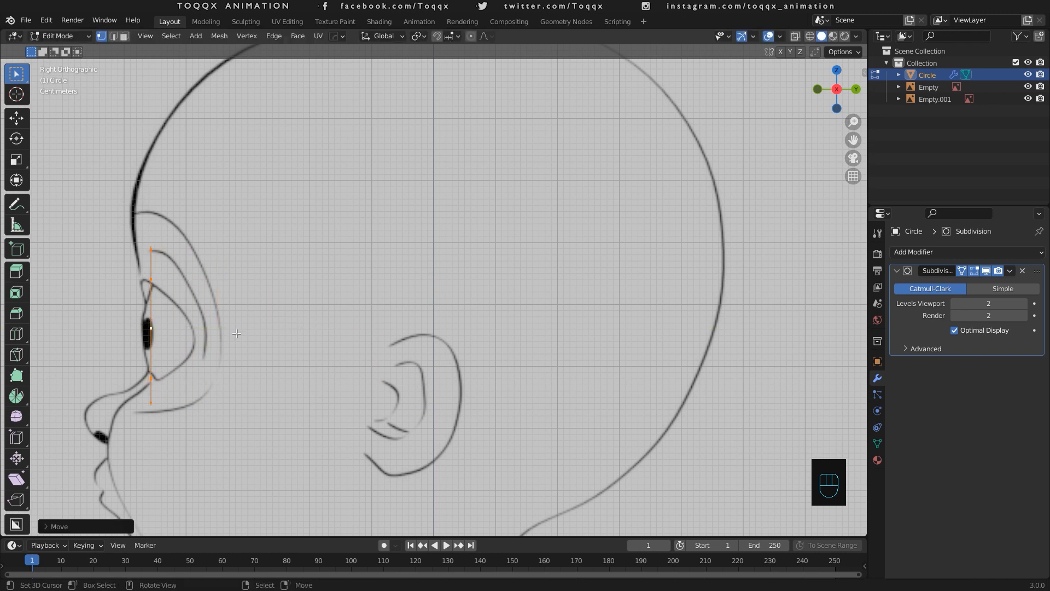
Move the eye loop's three outer-side vertices backward along Y toward the socket curve in the side profile.
key(KP_1)
right_click(559, 328)
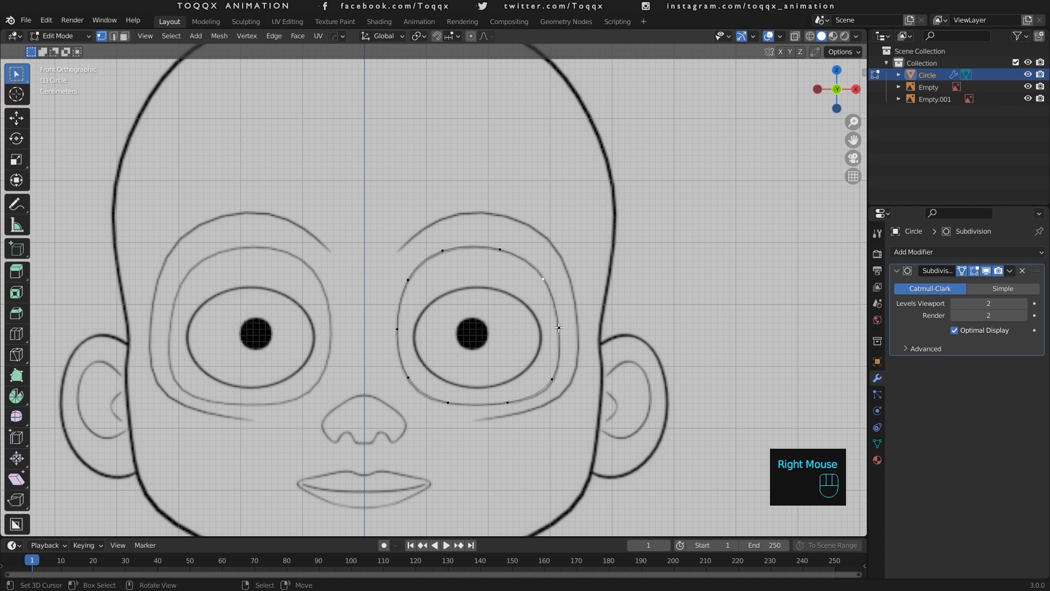
shift+right_click(553, 378)
shift+right_click(555, 322)
key(KP_3)
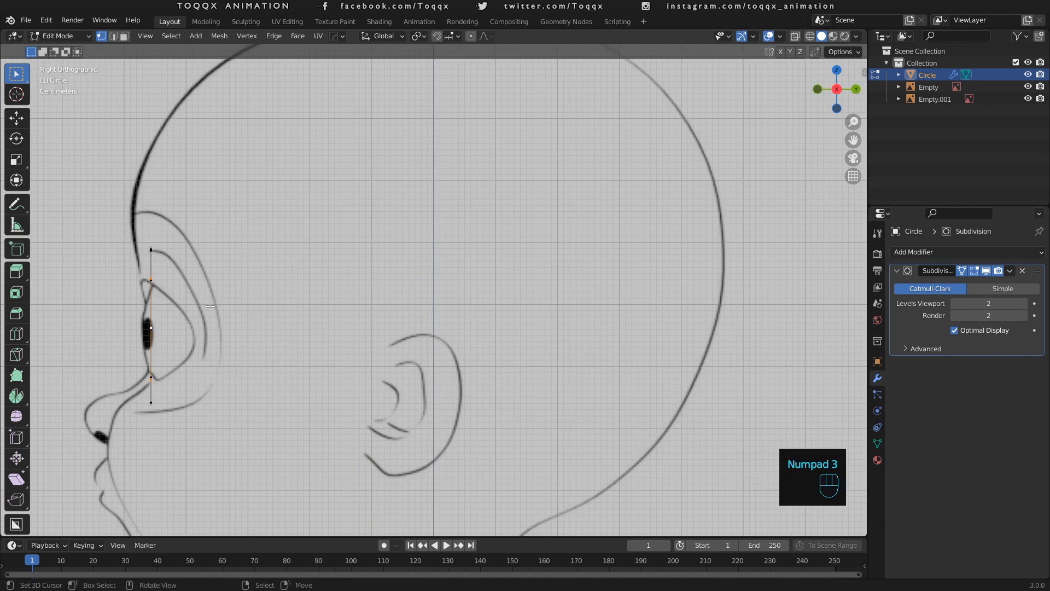
key(g)
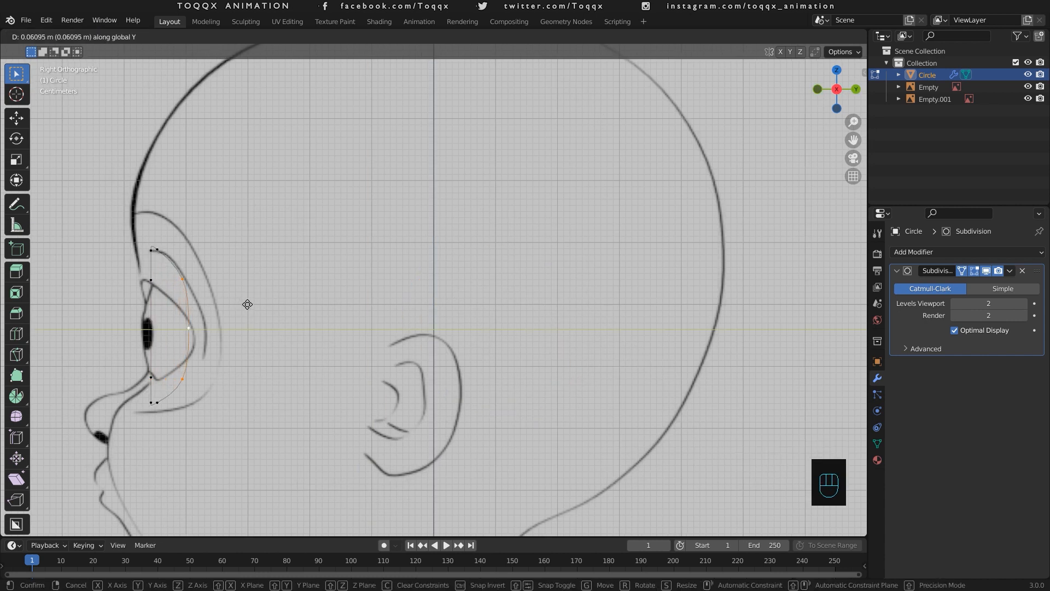
click(251, 305)
Shift the middle outer vertex back about 0.039 m and the upper outer one forward about 0.009 m along Y to match the side curve.
right_click(209, 334)
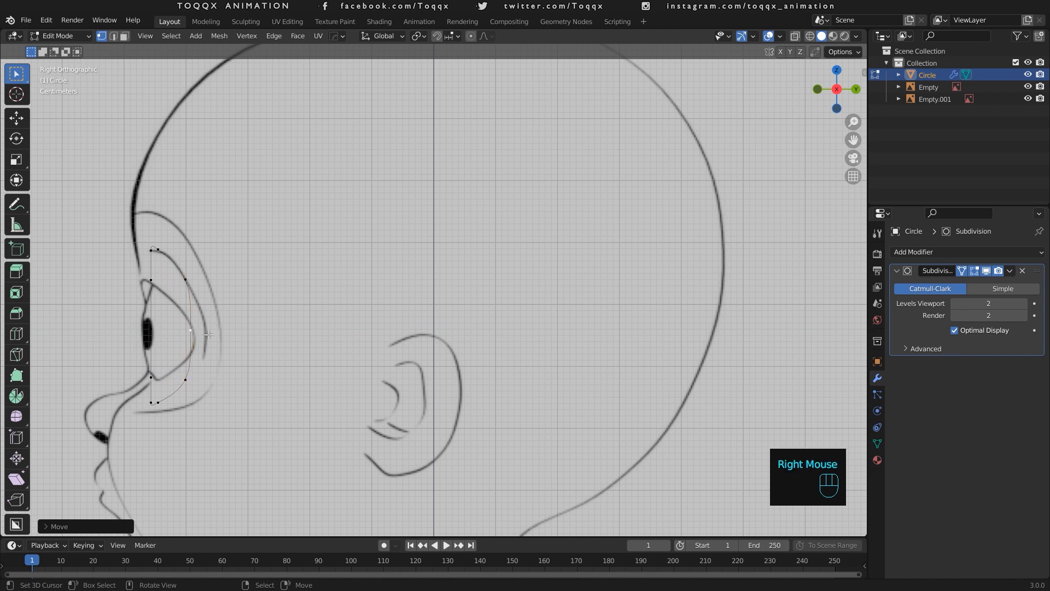
key(g)
click(232, 333)
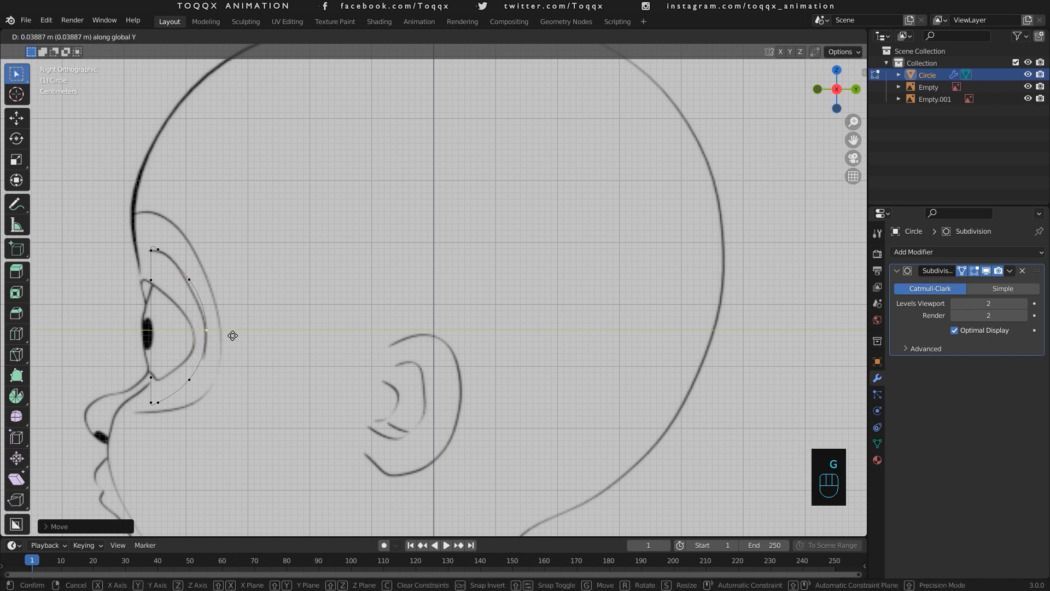
right_click(211, 285)
key(g)
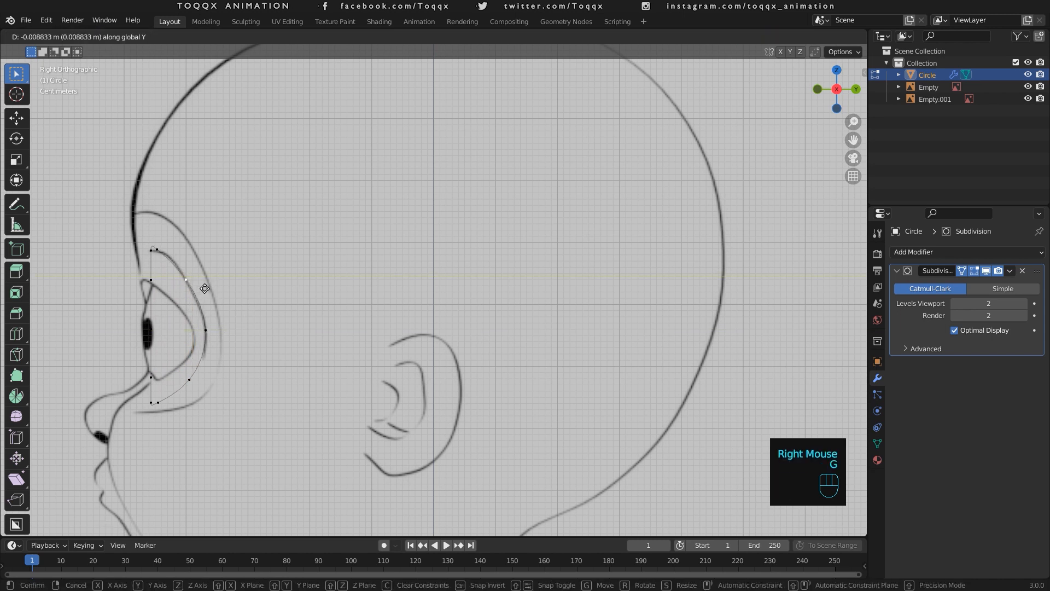
click(204, 288)
Move the loop's three nose-side vertices slightly backward along Y in the side view.
right_click(153, 376)
shift+right_click(150, 330)
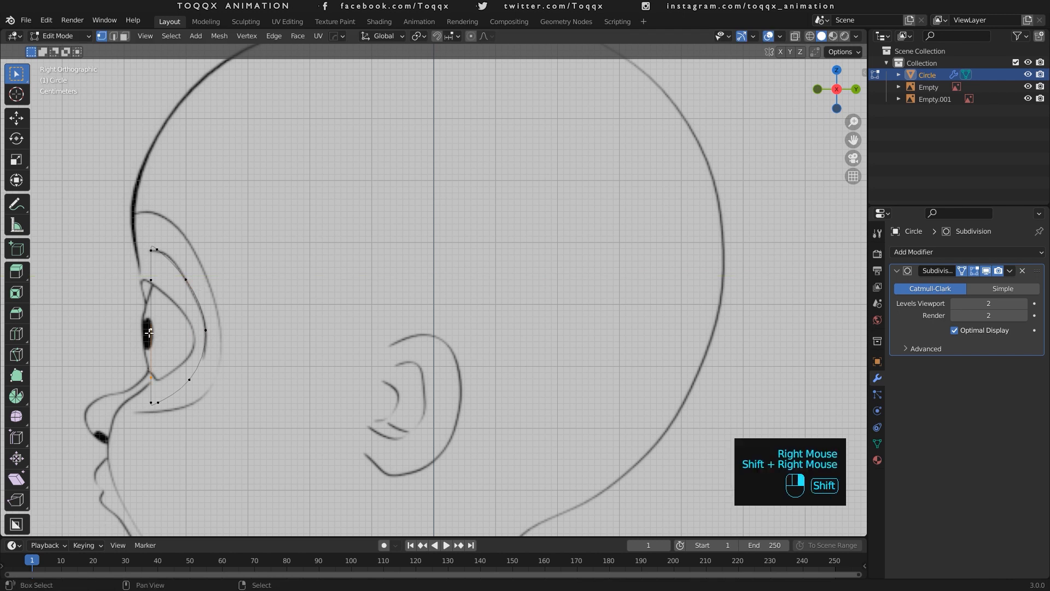
shift+right_click(147, 283)
key(g)
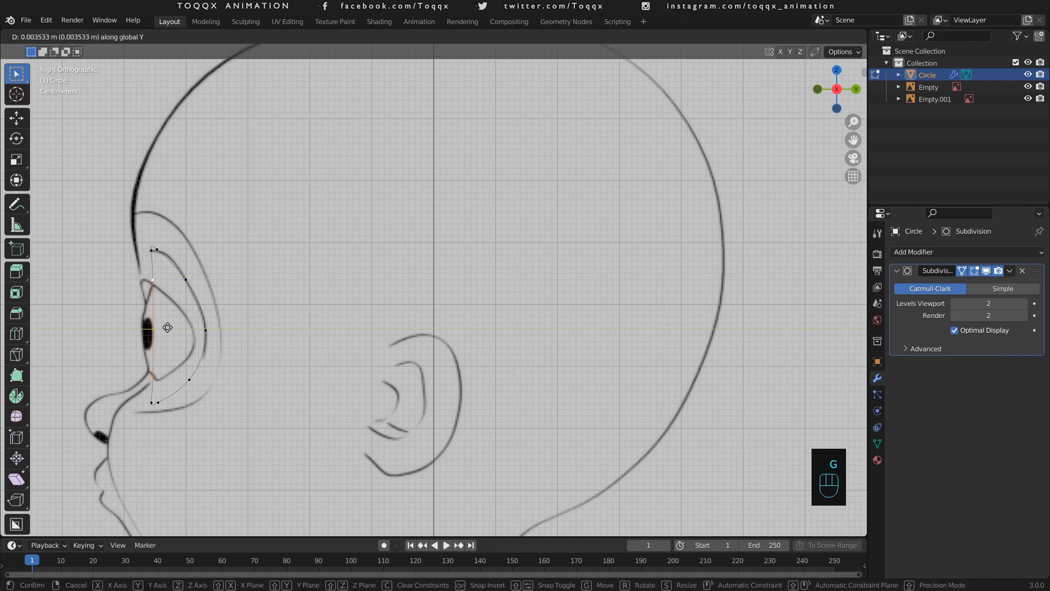
click(176, 326)
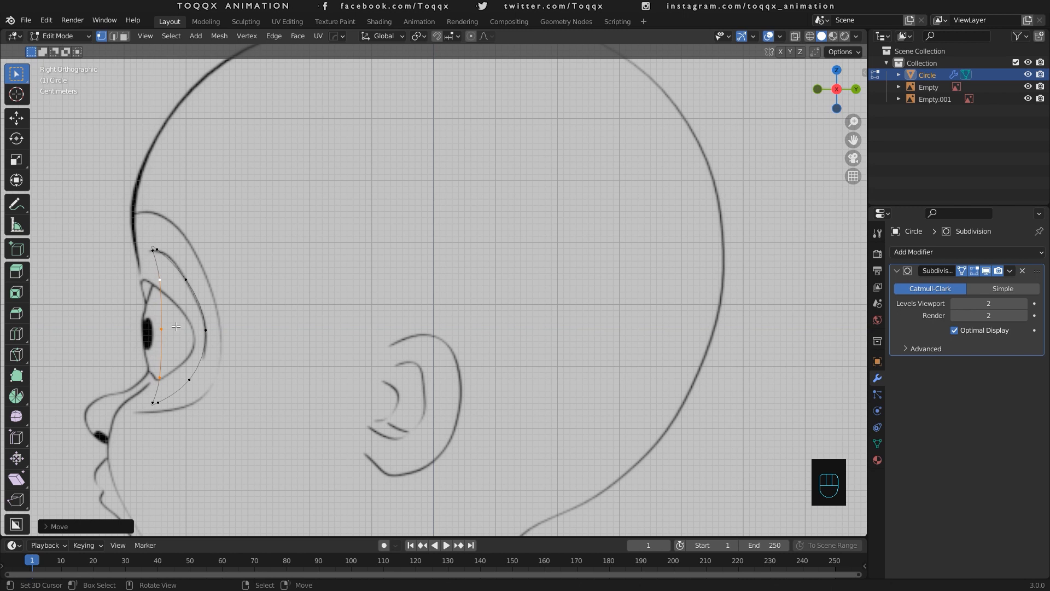
Extrude the whole eye loop in place and scale the new ring inward to about 0.8 in the front view.
right_click(147, 403)
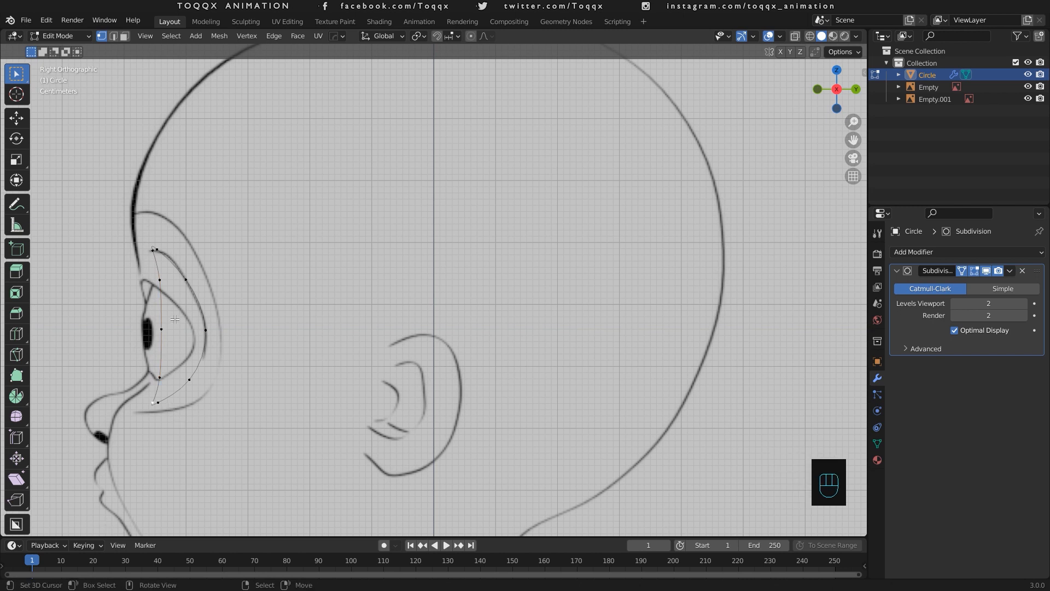
key(KP_1)
key(e)
right_click(549, 224)
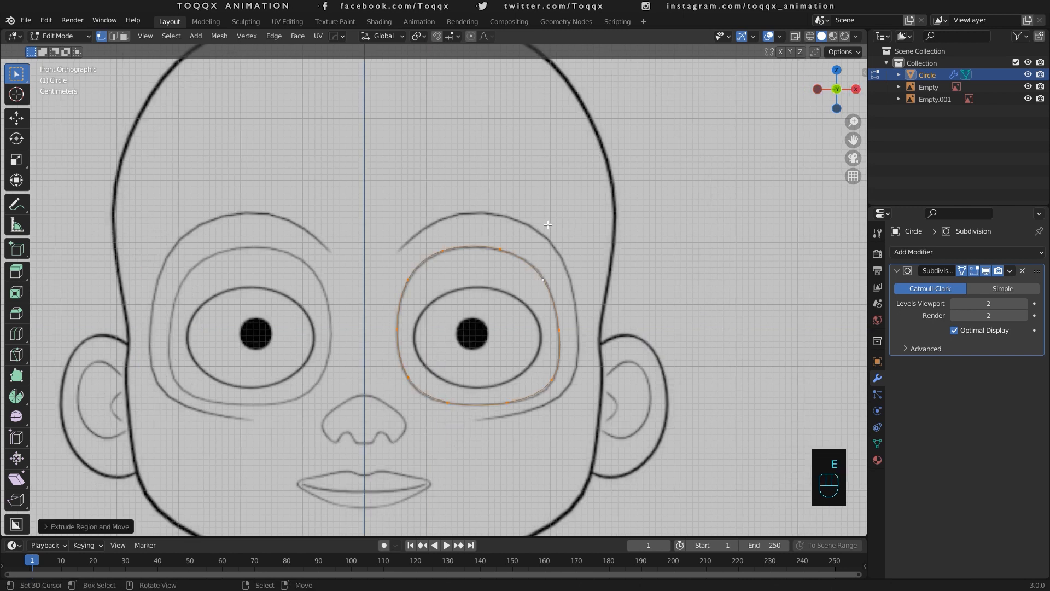
key(s)
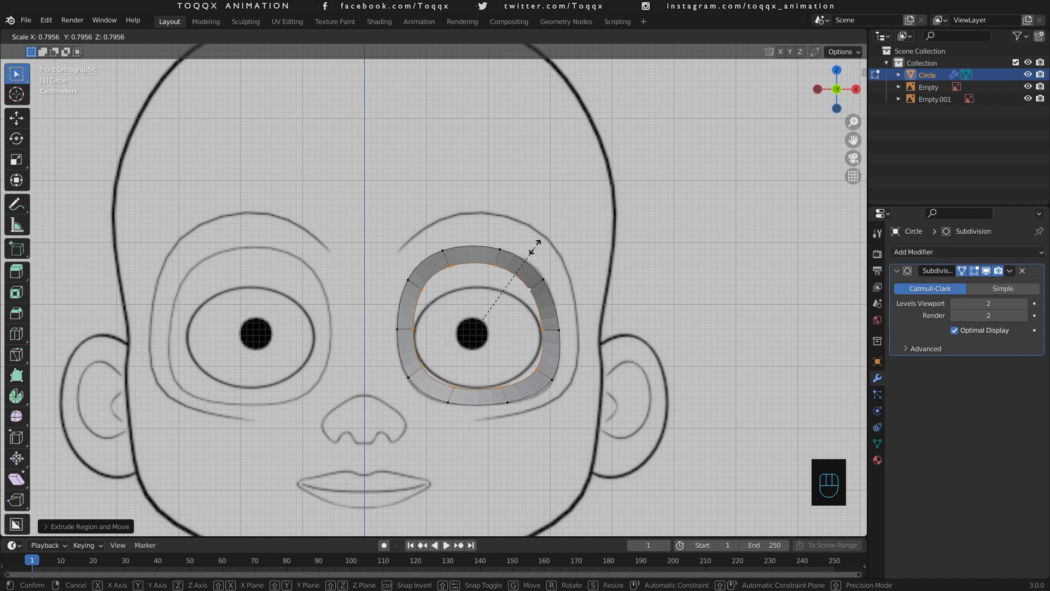
click(536, 248)
Lower the inner ring's four upper vertices about 0.04 m along Z onto the eye's upper outline.
right_click(450, 266)
shift+right_click(495, 267)
shift+right_click(528, 288)
shift+right_click(423, 288)
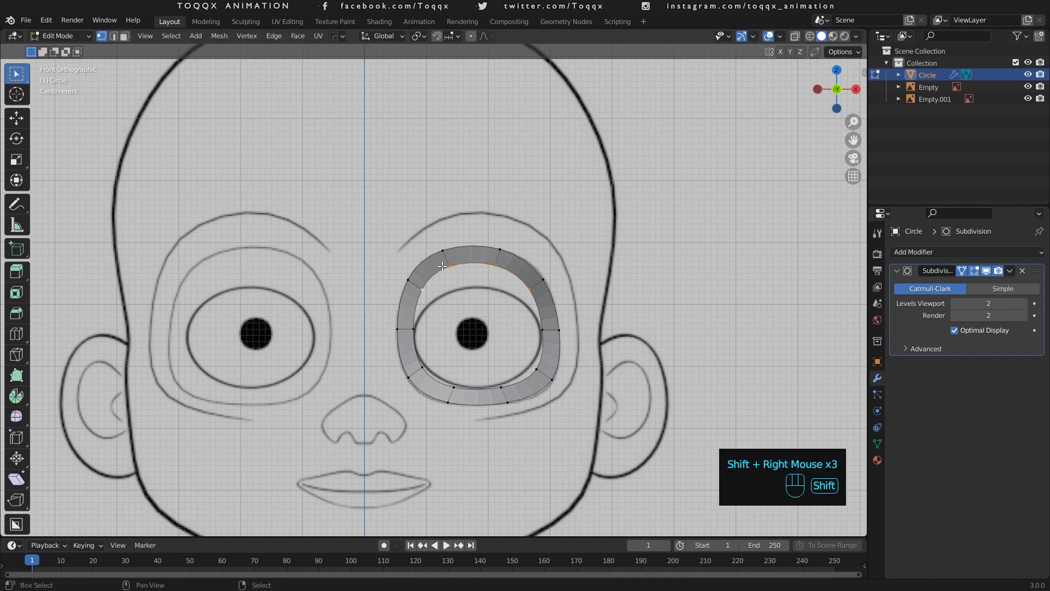
key(g)
key(z)
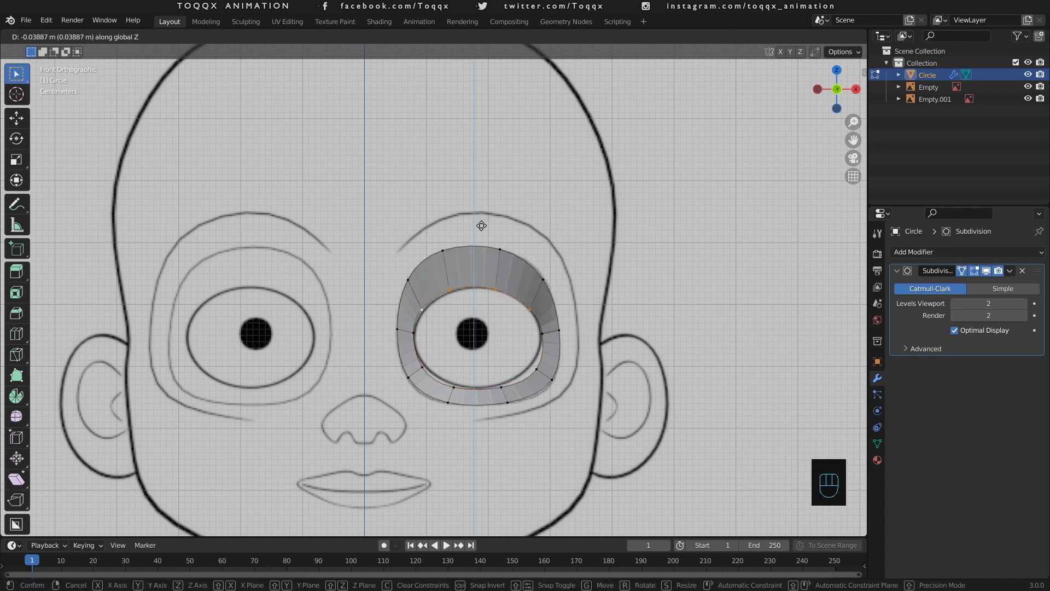
click(481, 227)
Adjust the inner ring's lower corner and bottom vertices individually to fit the eye's lower outline.
right_click(533, 374)
key(g)
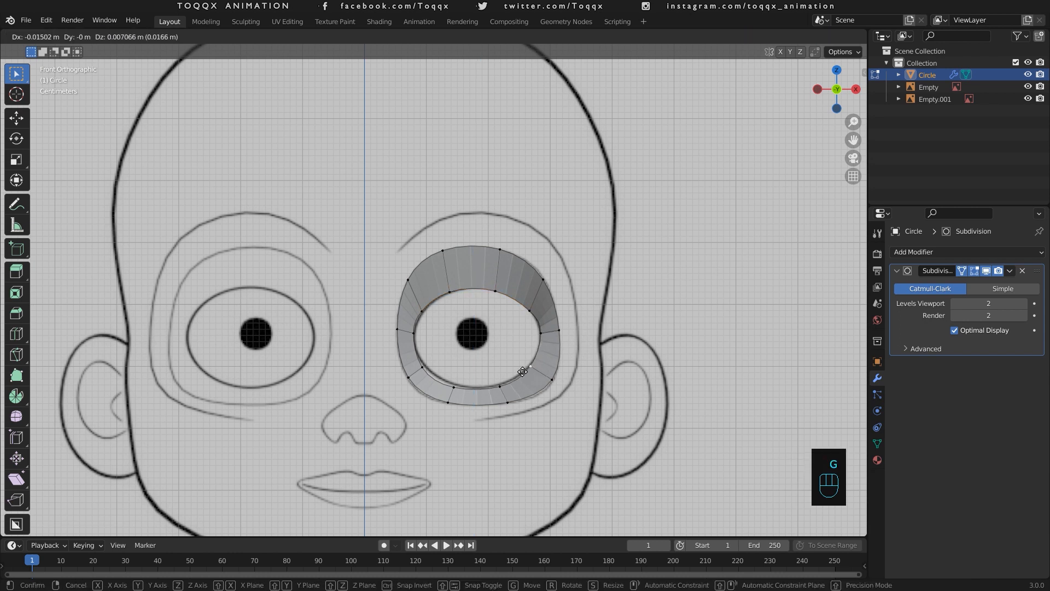
click(522, 371)
right_click(418, 369)
key(g)
click(423, 363)
right_click(464, 397)
key(g)
click(467, 394)
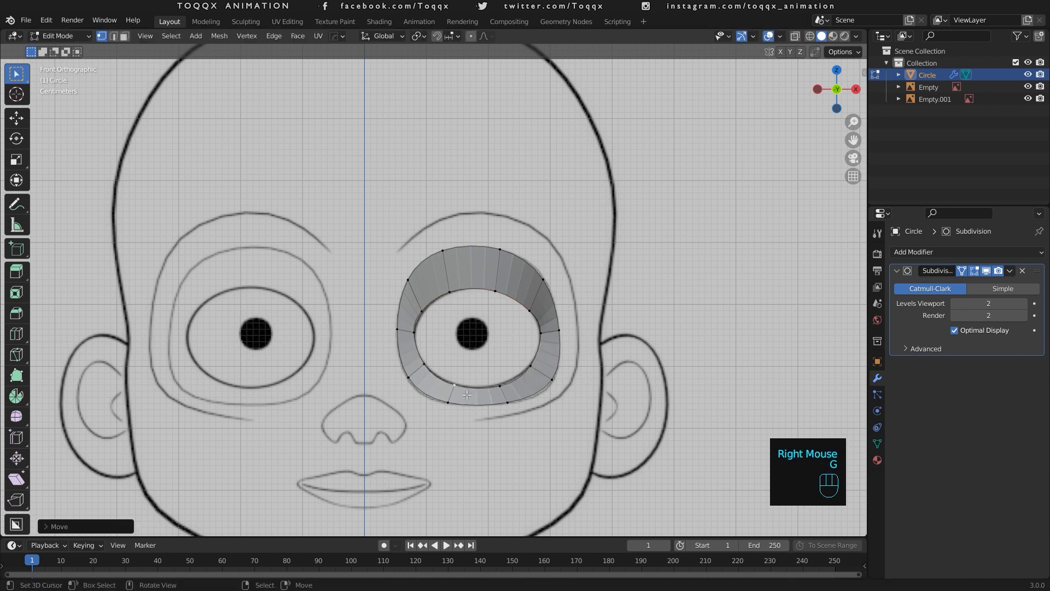
Select the whole inner ring and move it forward about 0.008 m along Y in the side view.
alt+right_click(469, 290)
key(KP_3)
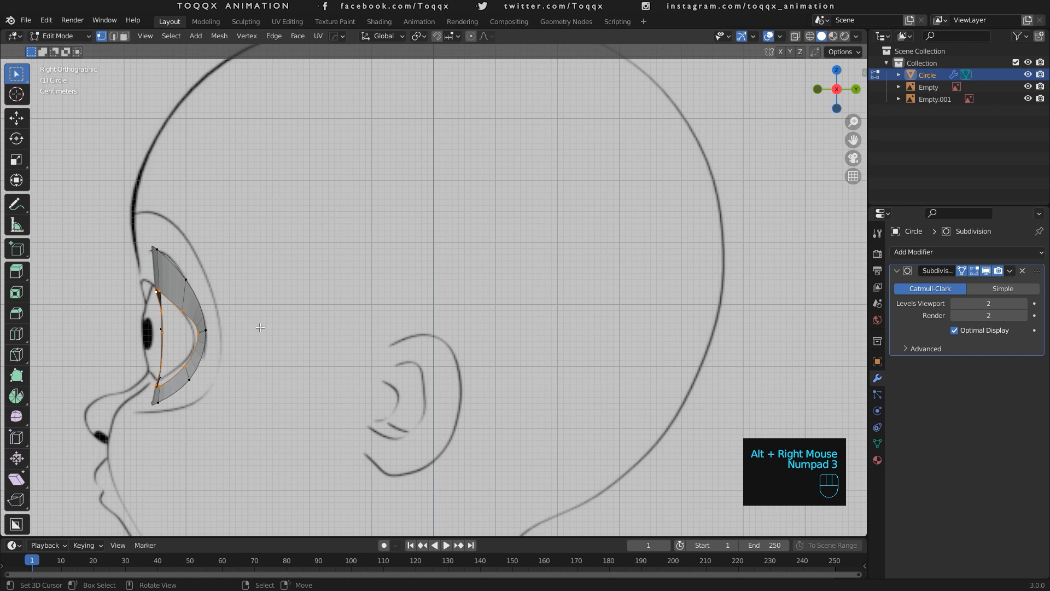
key(g)
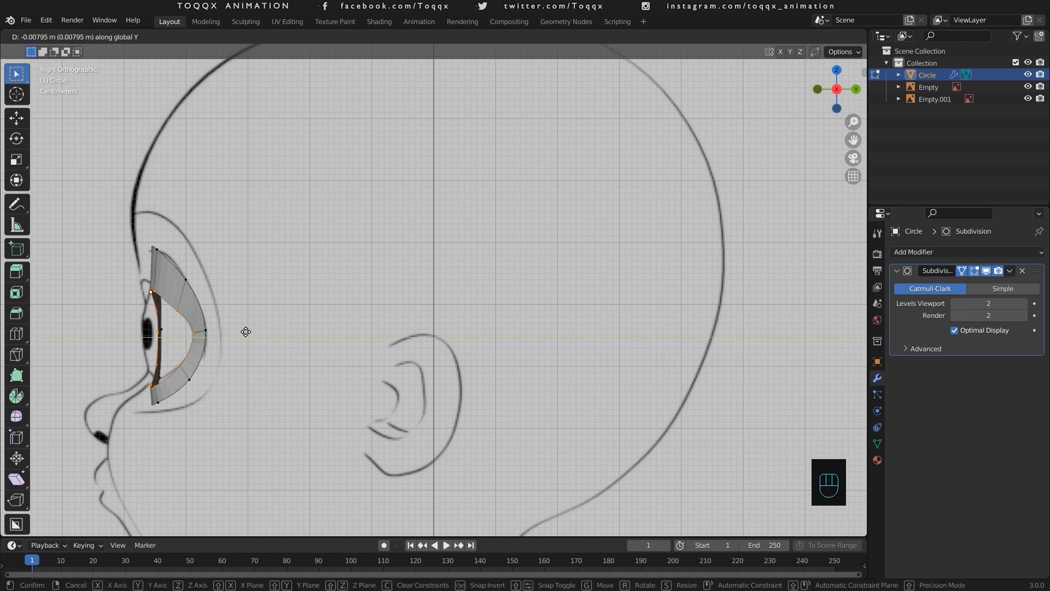
click(246, 332)
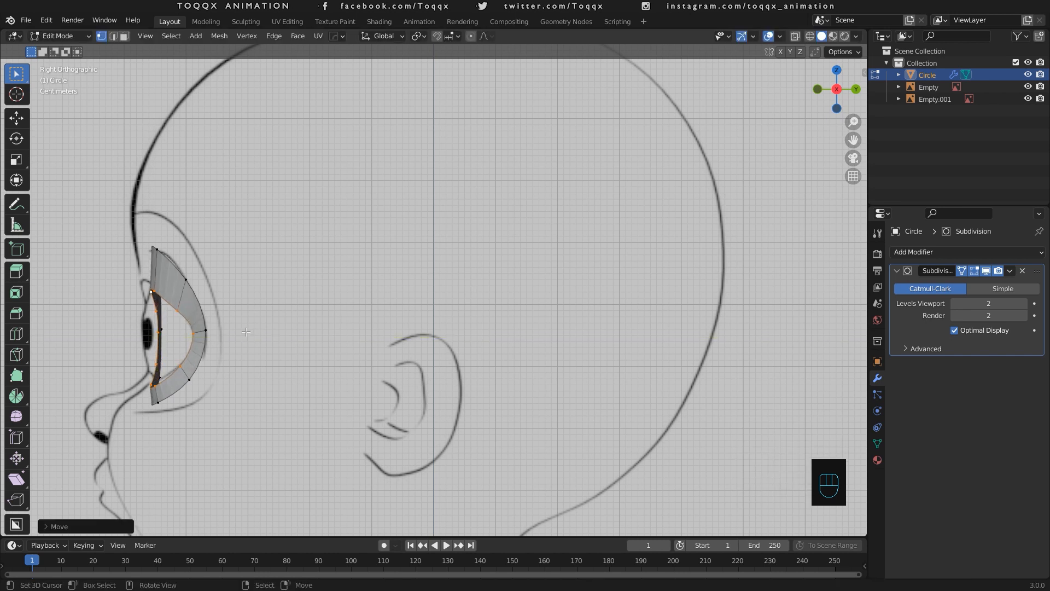
Move the inner ring's top vertices and then its bottom vertices forward along Y, the bottom ones by about 0.011 m.
right_click(144, 286)
shift+right_click(143, 286)
key(g)
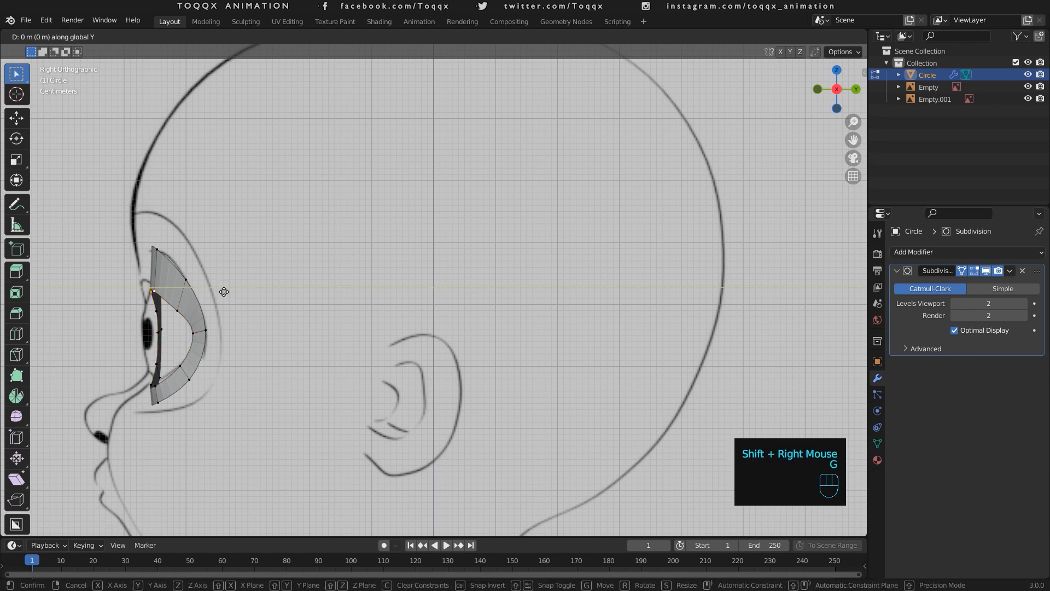
click(214, 290)
right_click(146, 393)
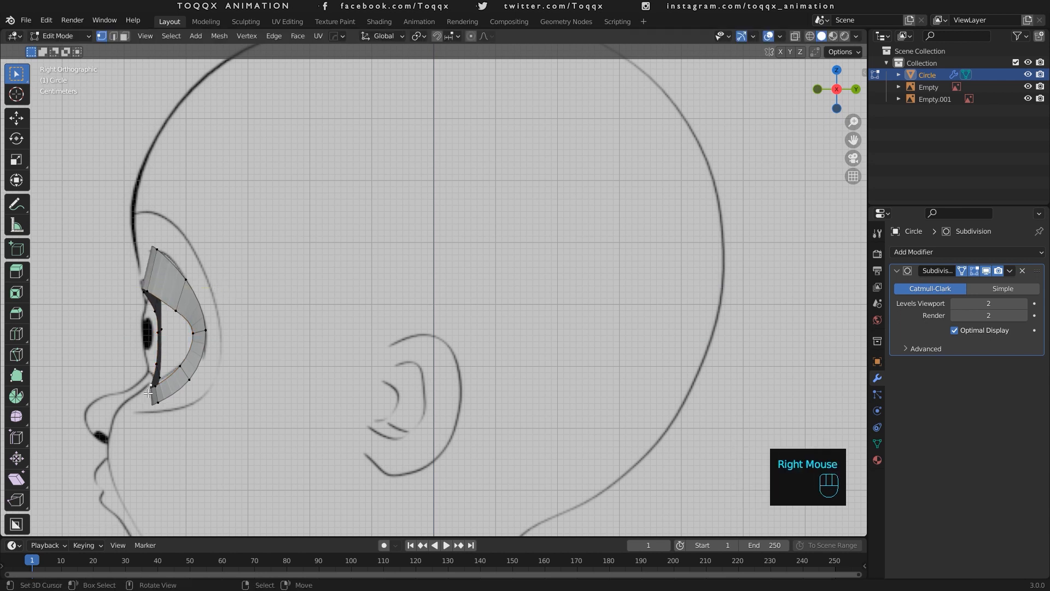
shift+right_click(157, 390)
key(g)
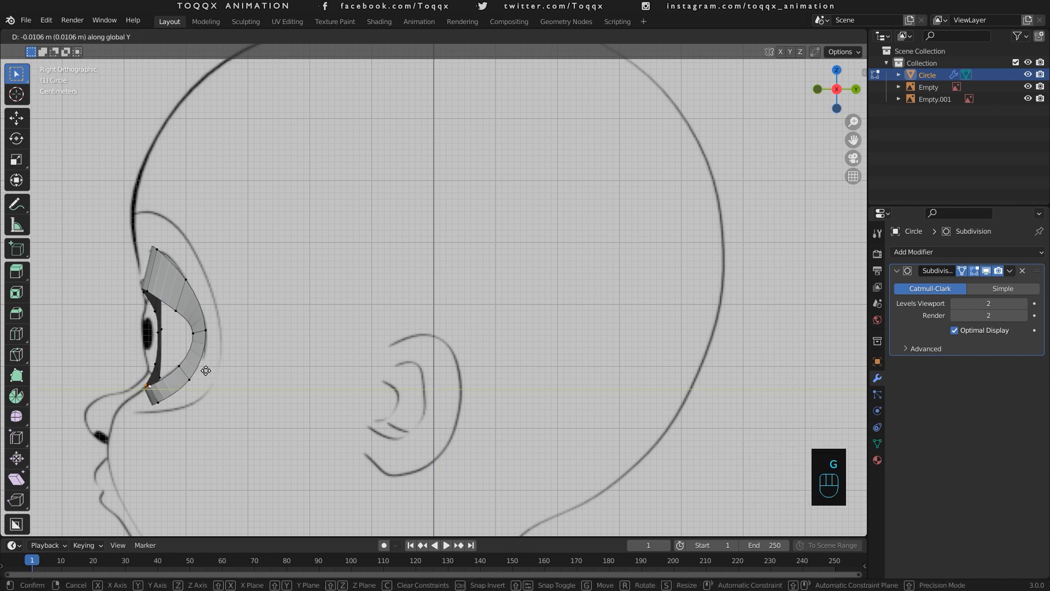
click(205, 371)
Extrude the outer loop's nose-side edges twice toward the face's centre line in the front view.
alt+right_click(181, 268)
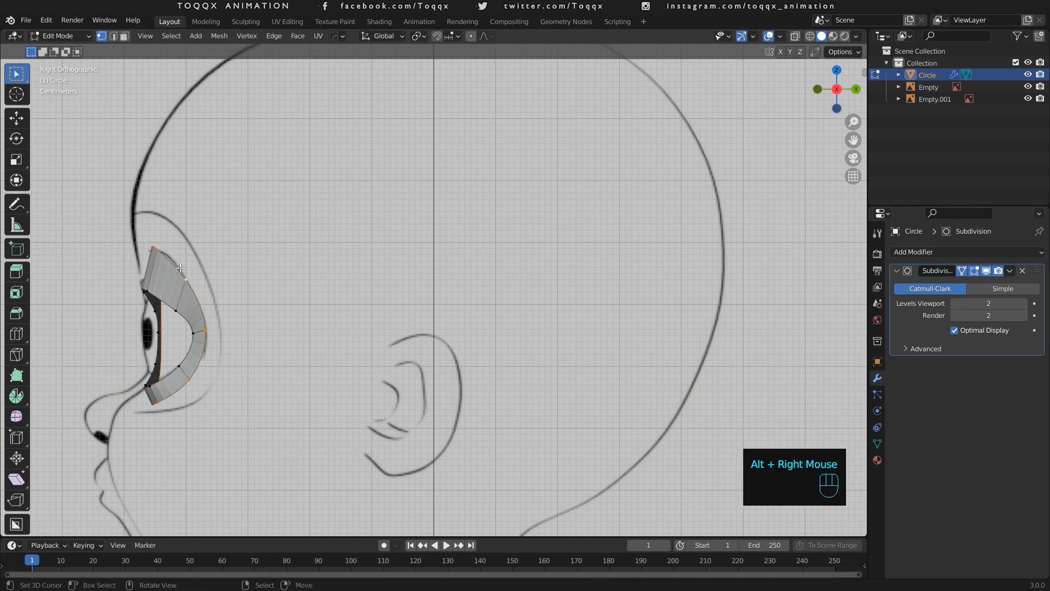
key(KP_1)
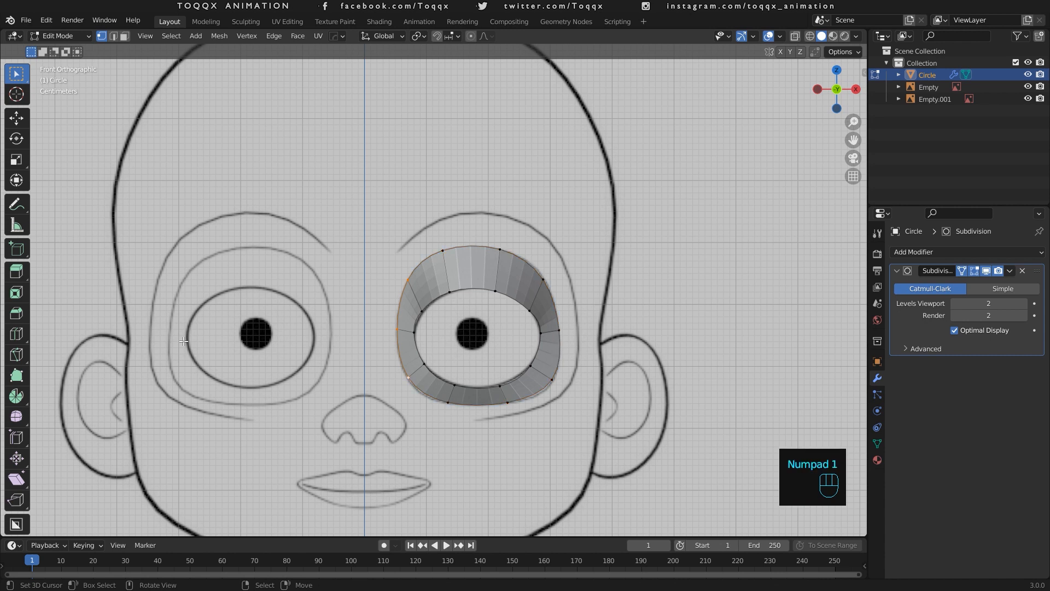
key(e)
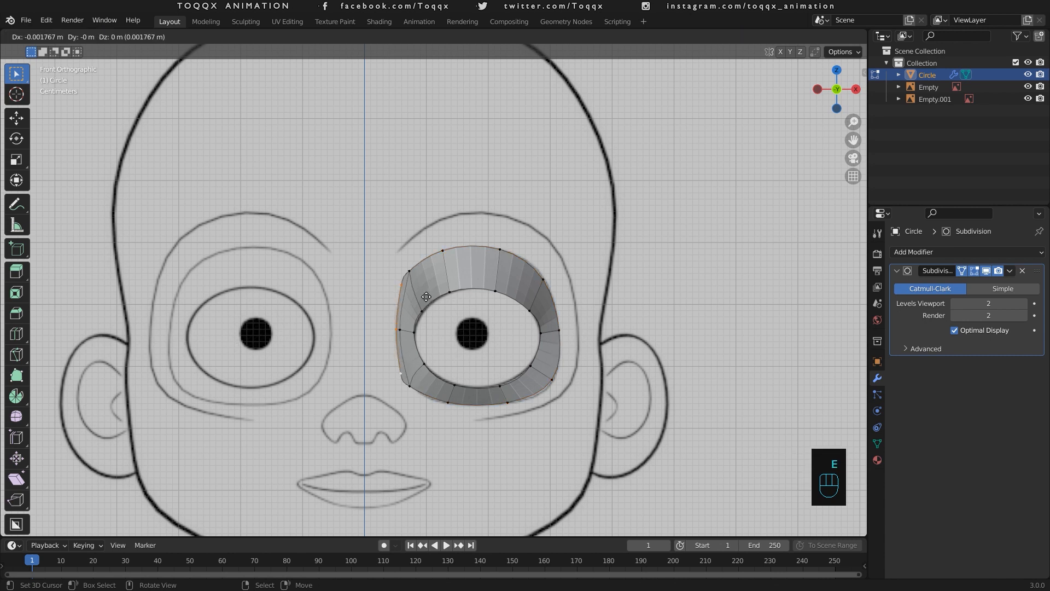
click(413, 296)
key(e)
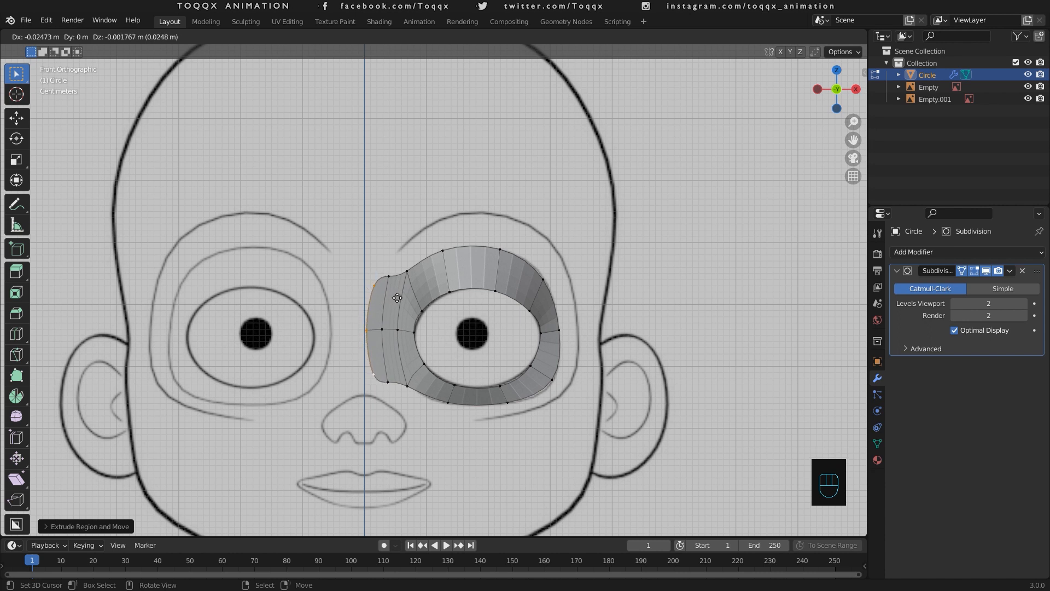
click(398, 298)
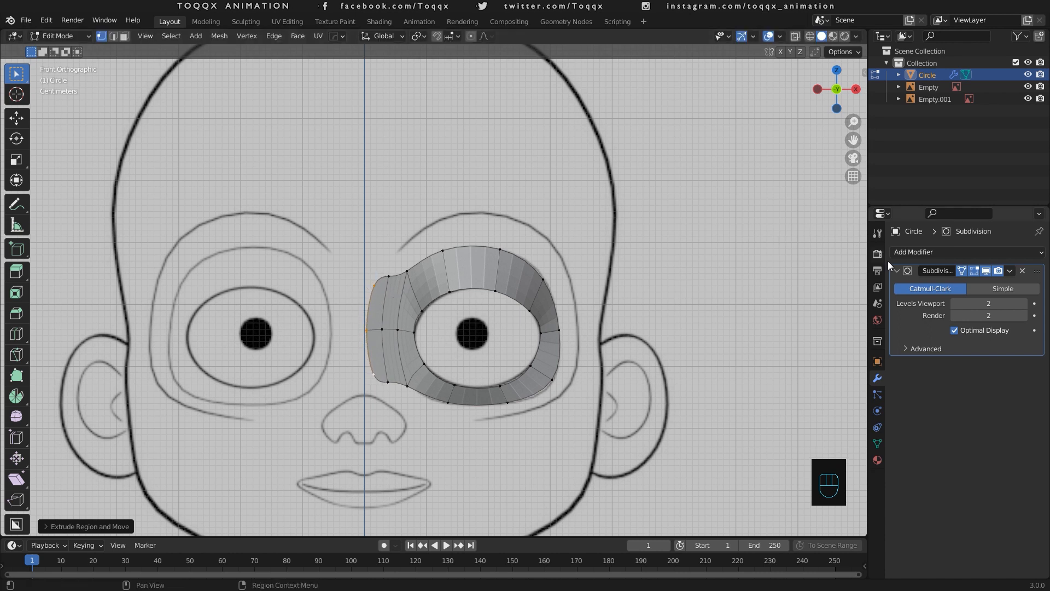
Add an X-axis Mirror modifier above the Subdivision modifier and enable Clipping.
click(929, 250)
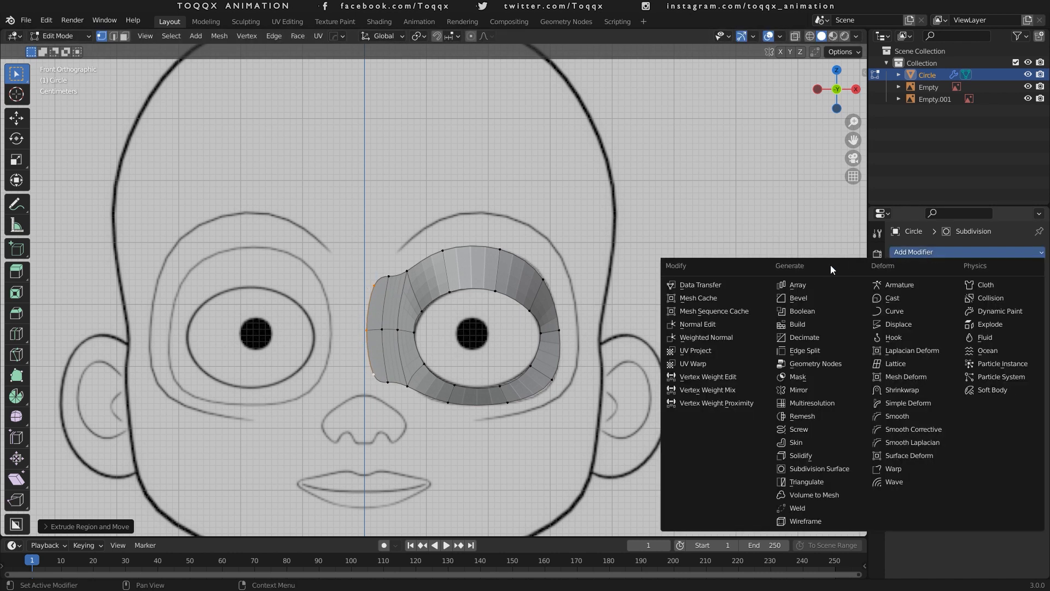
click(810, 389)
drag(1035, 366, 1036, 270)
click(955, 345)
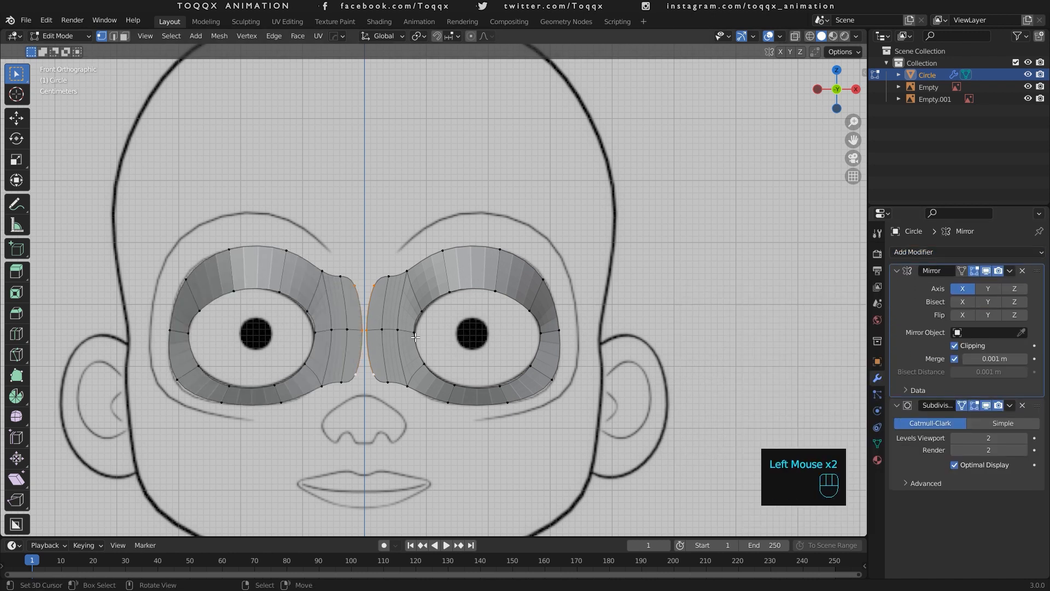
Move the nose-bridge edge along X about 0.016 m toward the centre line so its end vertices meet the mirrored half.
key(g)
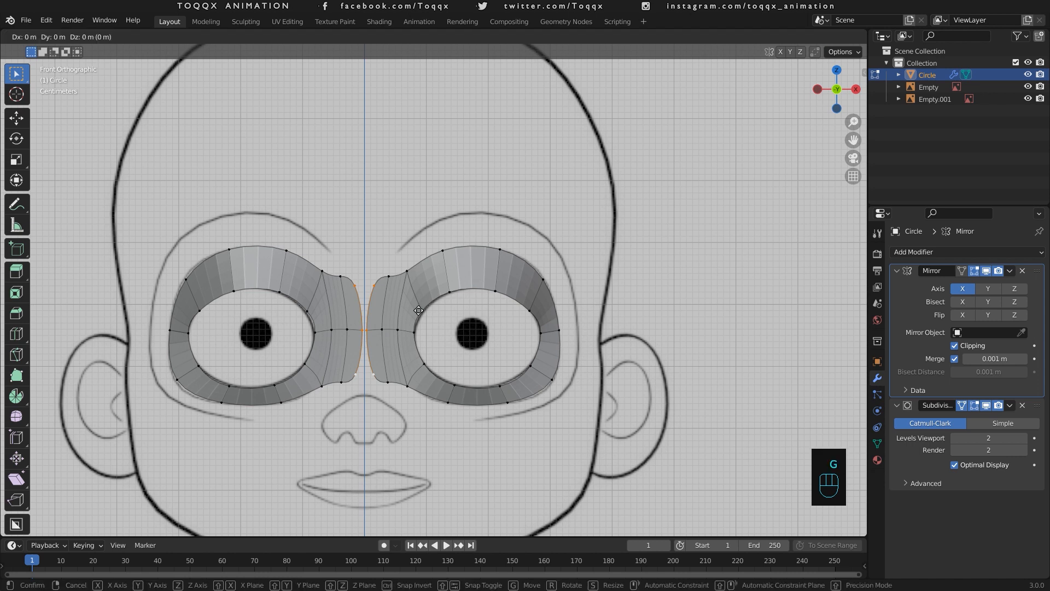
key(x)
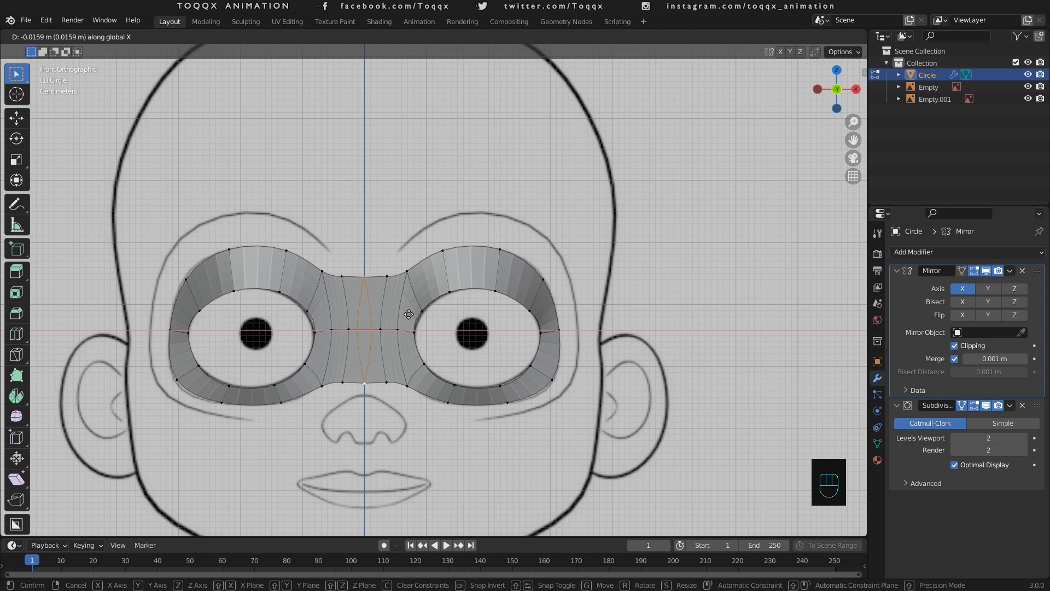
click(408, 314)
Set the X coordinate of the nose bridge's middle vertex to 0 m to place it on the centre line.
right_click(444, 314)
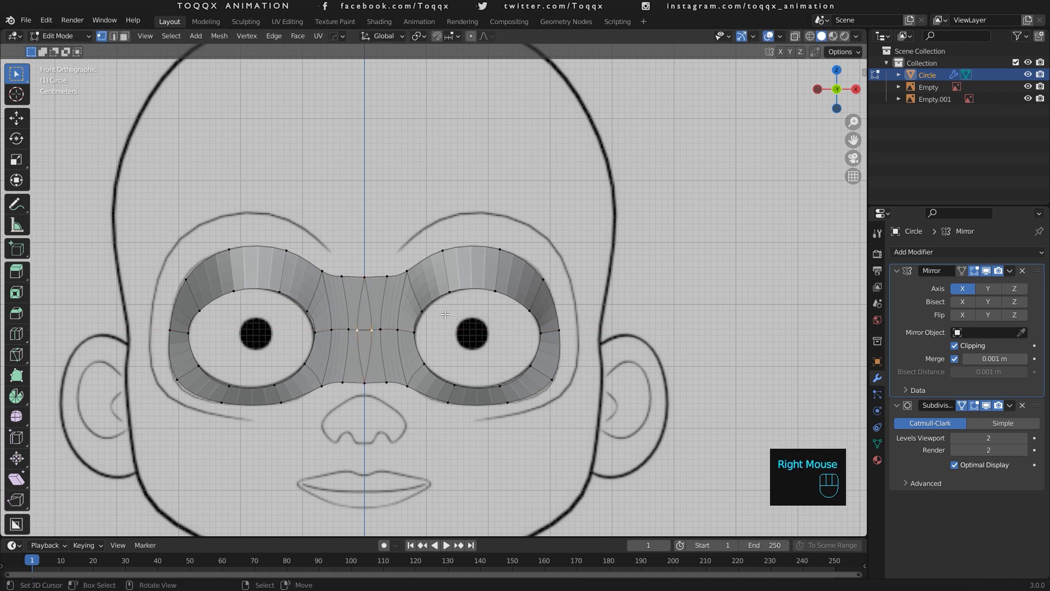
click(864, 73)
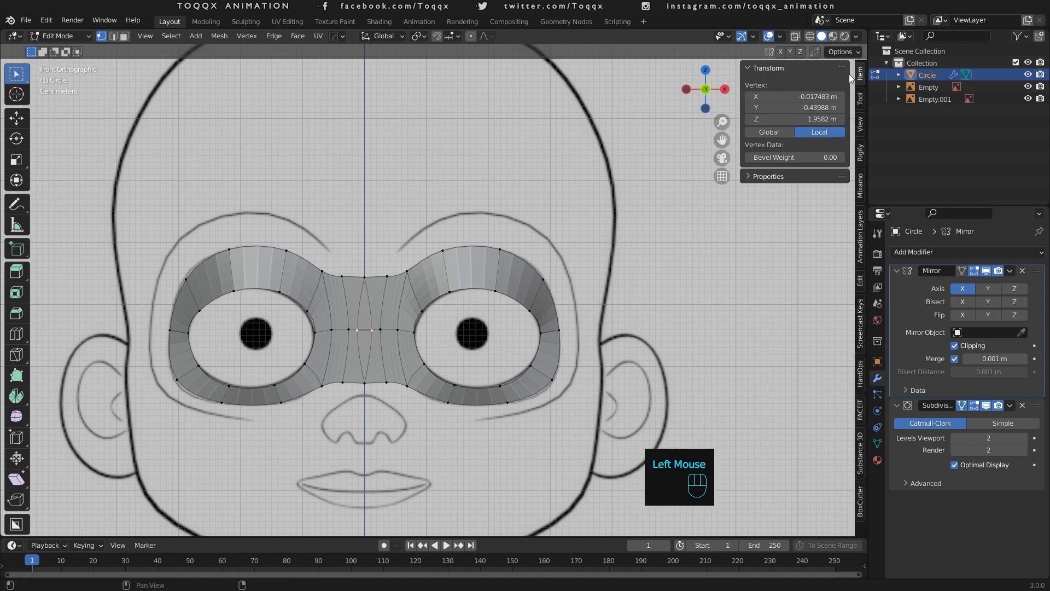
shift+click(800, 95)
text(0)
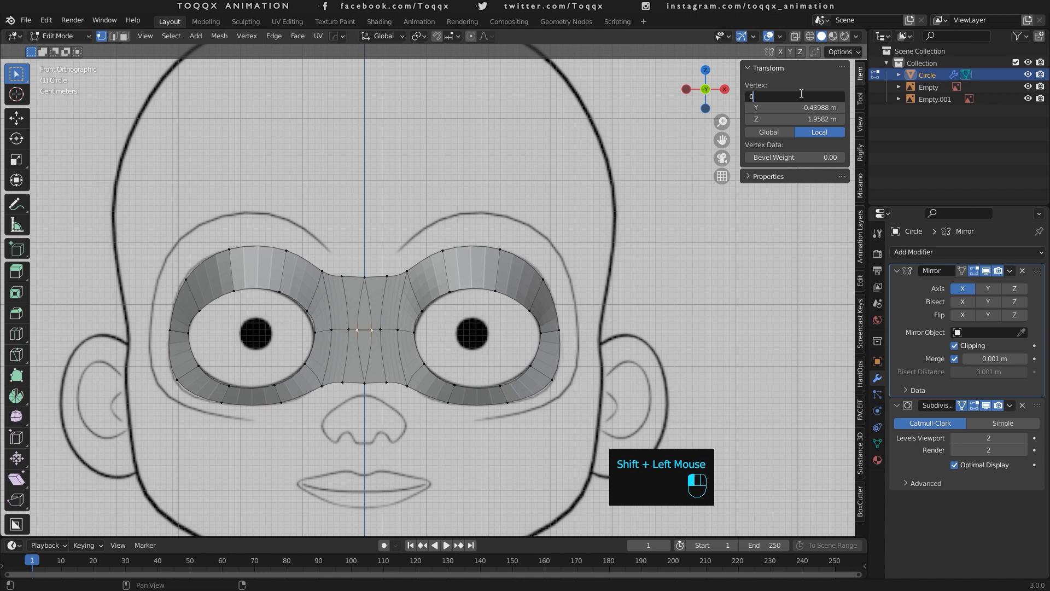
key(Return)
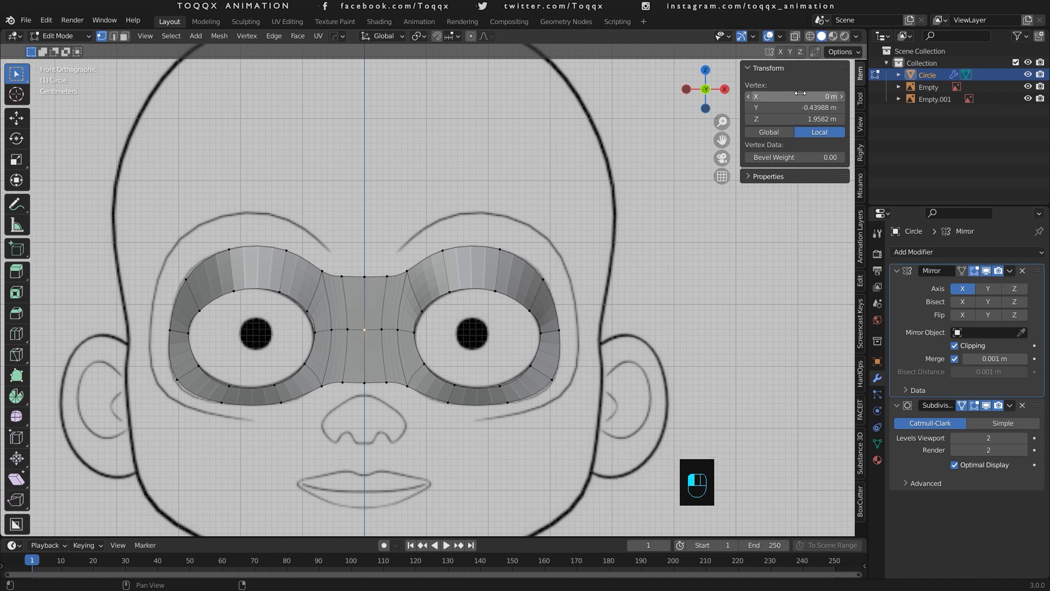
Move the two nose-bridge faces about 0.027 m forward along Y in the side view.
right_click(355, 259)
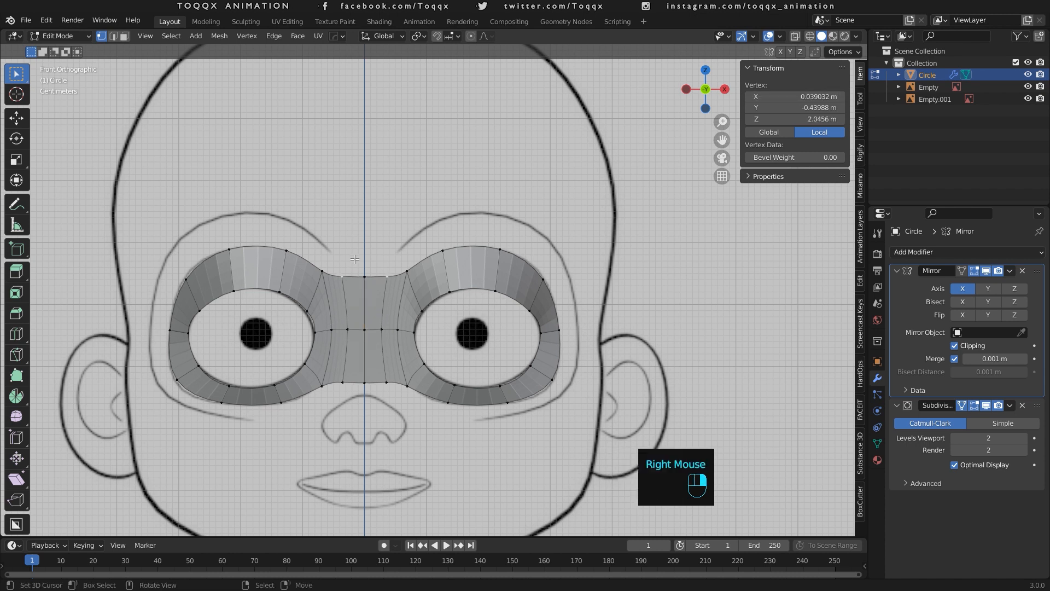
right_click(365, 273)
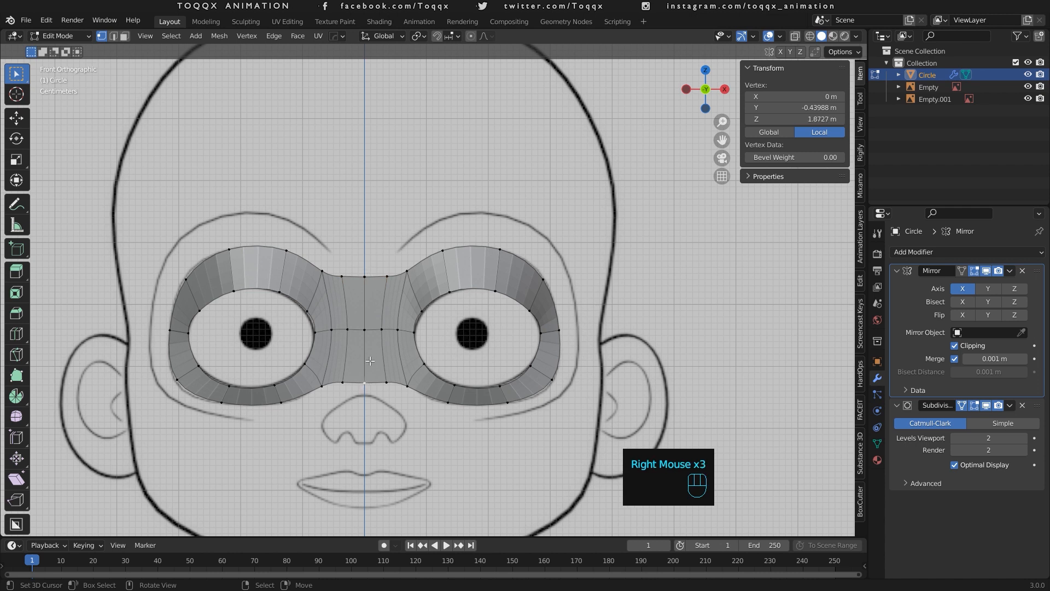
key(3)
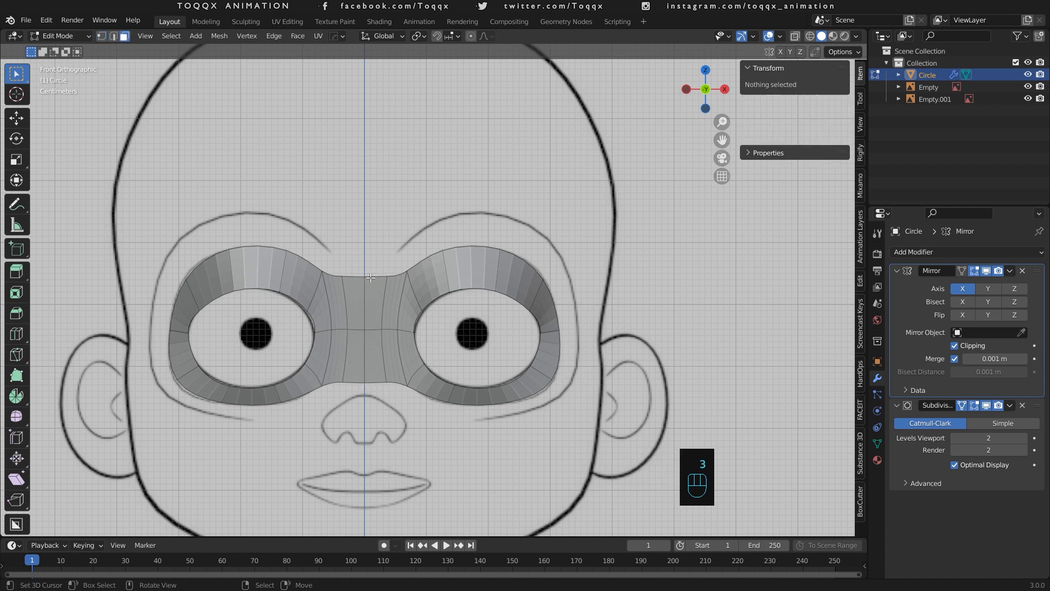
right_click(365, 302)
shift+right_click(371, 354)
key(KP_3)
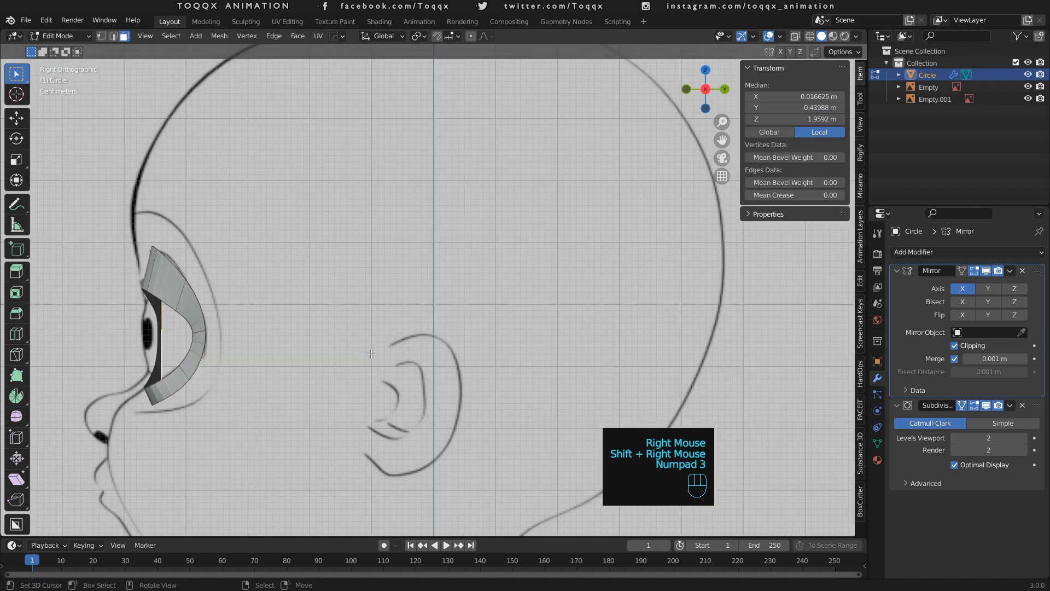
key(g)
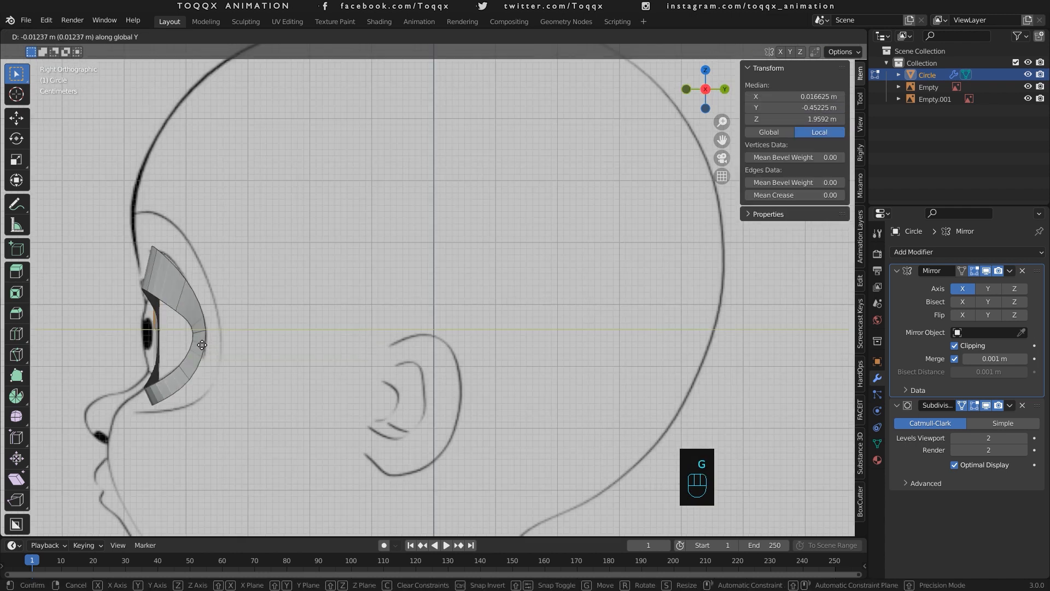
click(192, 342)
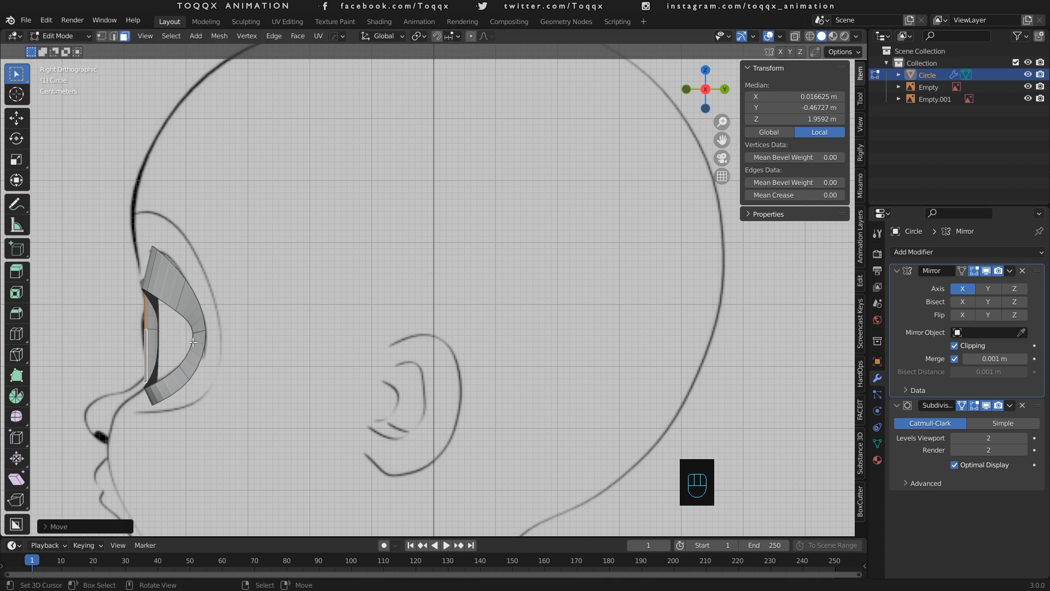
Edge-slide the nose bridge's lower edge upward by a factor of about 0.43 and its upper edge slightly downward.
key(KP_1)
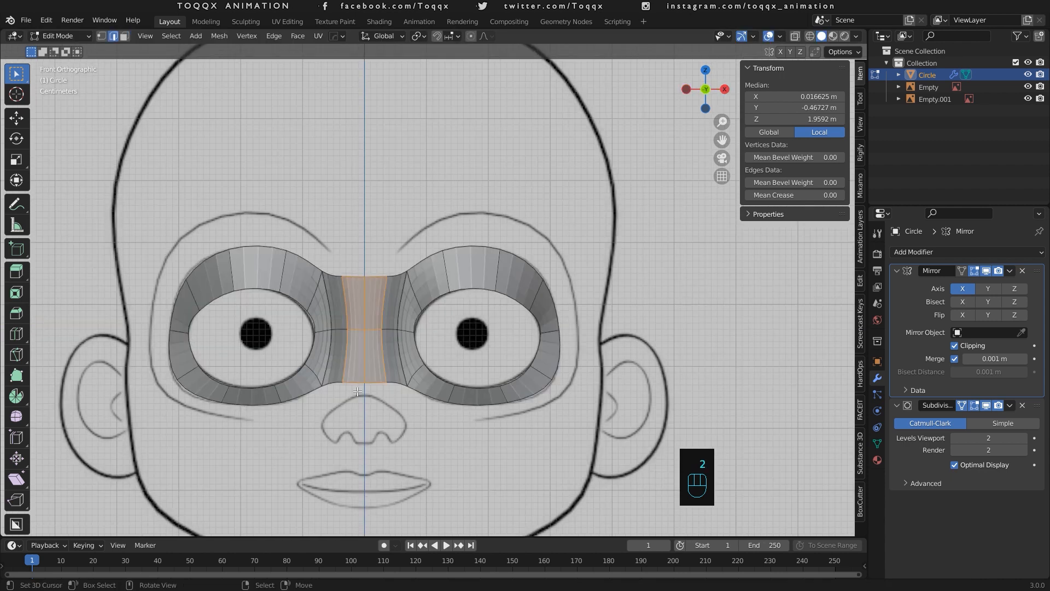
right_click(366, 383)
key(g)
key(g)
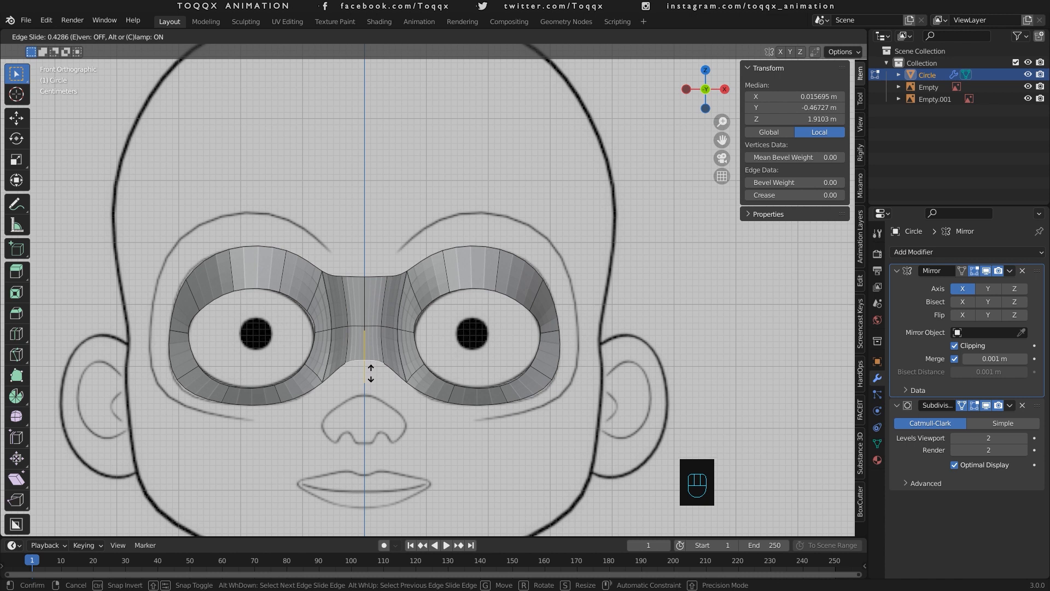
click(371, 373)
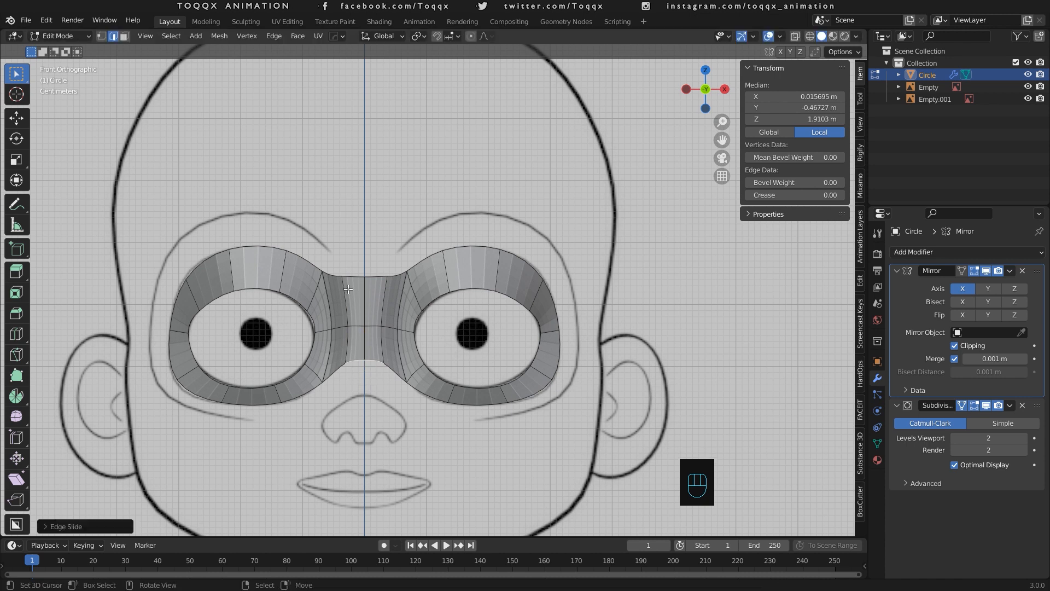
key(g)
key(g)
click(382, 265)
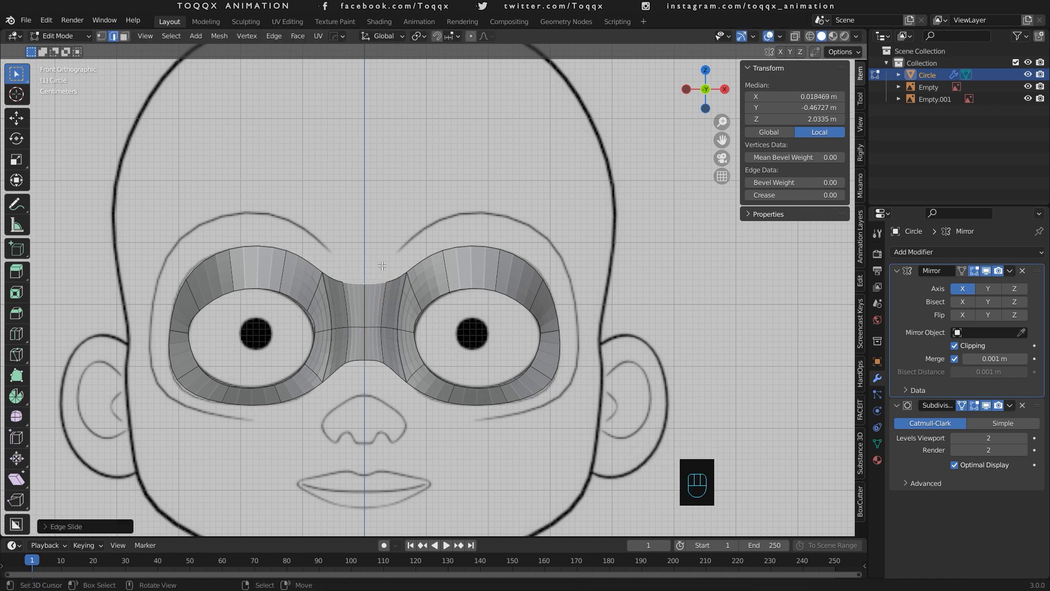
Apply the Mirror modifier to the eye-socket mesh and return to editing it.
key(Tab)
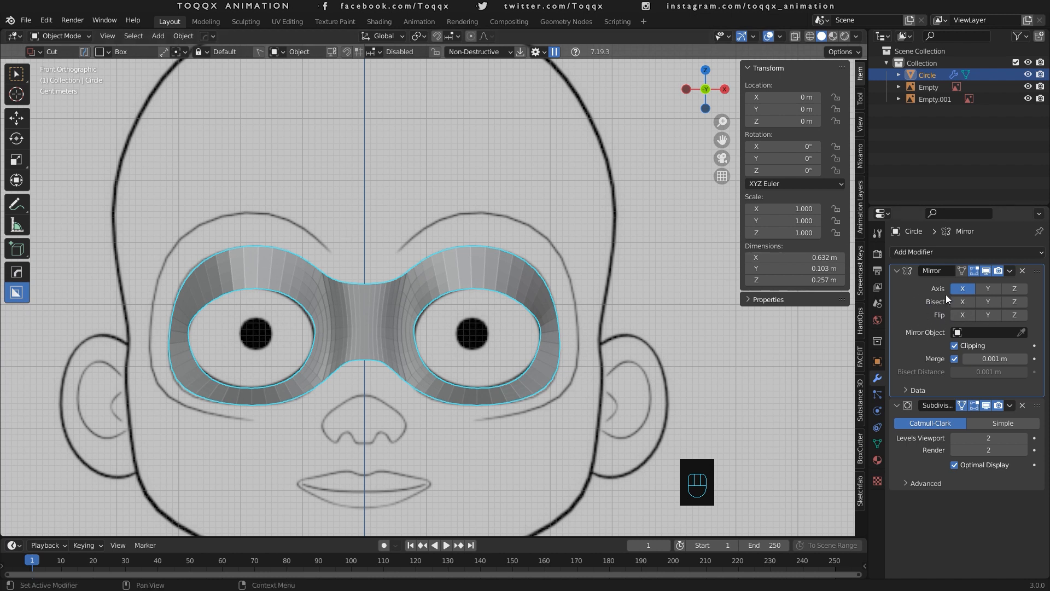
key(ctrl+a)
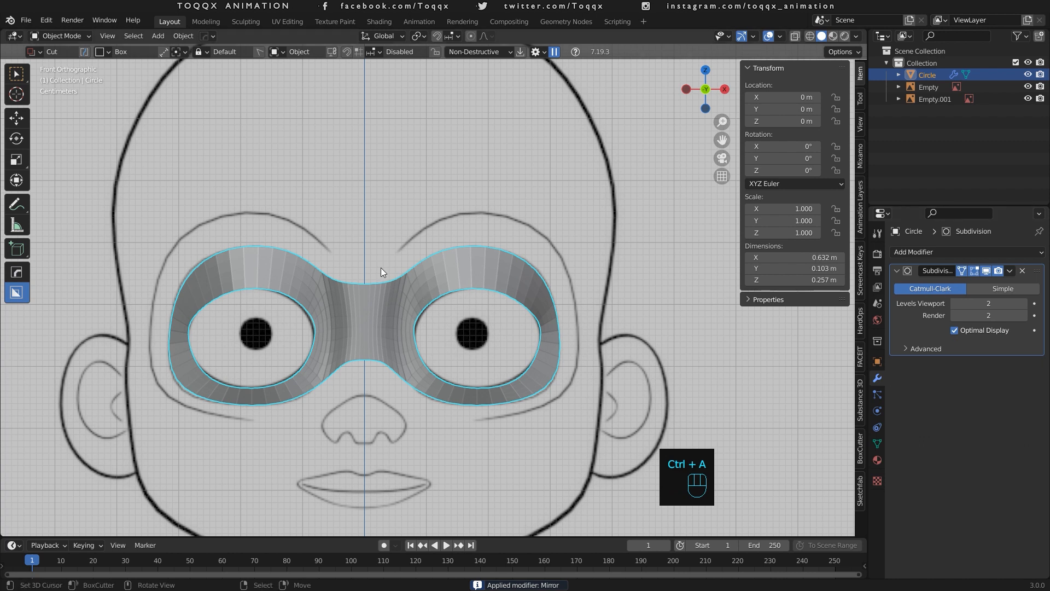
key(Tab)
Extrude the mask's whole outer edge loop and scale it outward, including along Z, to match the front reference.
key(1)
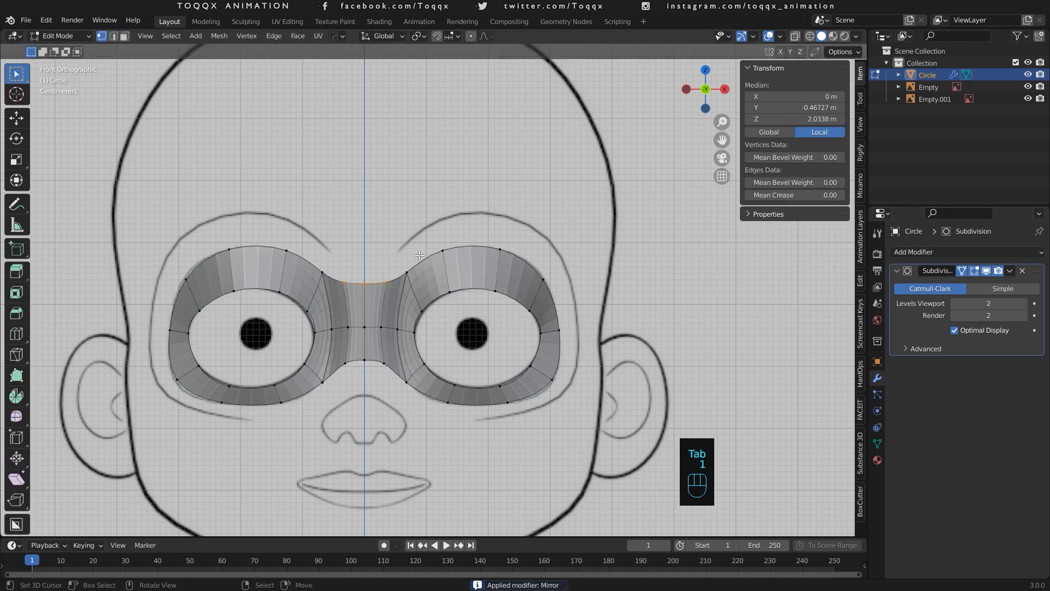
alt+right_click(433, 254)
key(e)
right_click(449, 233)
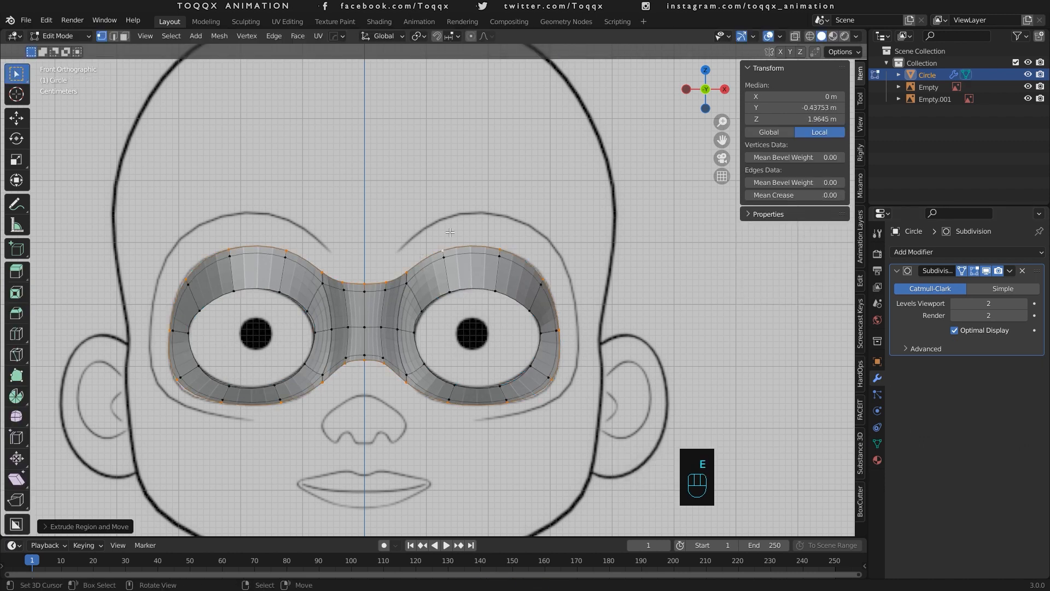
key(s)
key(z)
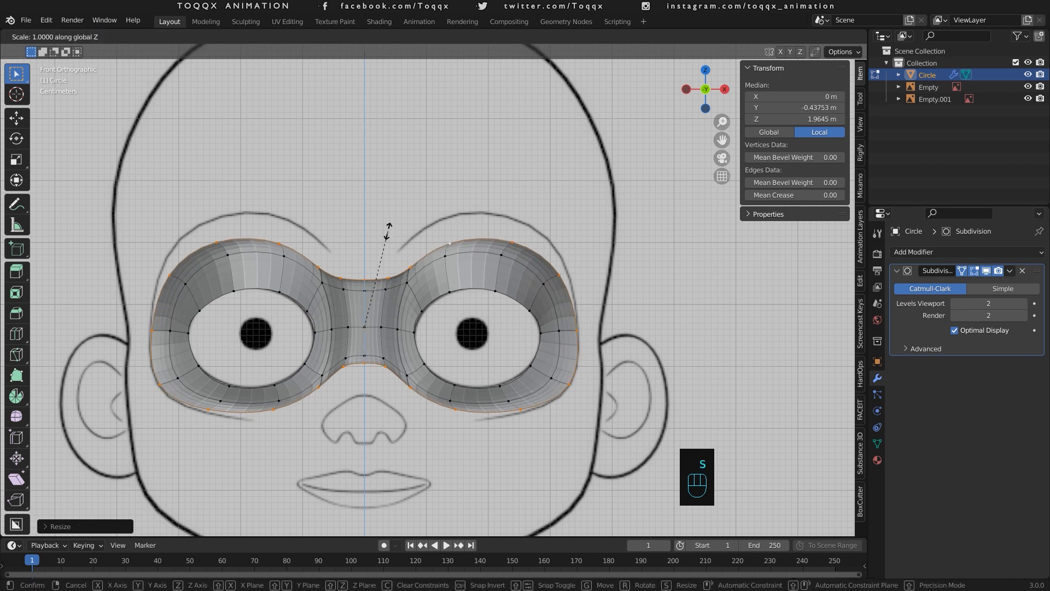
Move the nose bridge's lower outer vertices about 0.020 m forward and 0.019 m down onto the nose profile in the side view.
shift+right_click(386, 203)
key(KP_3)
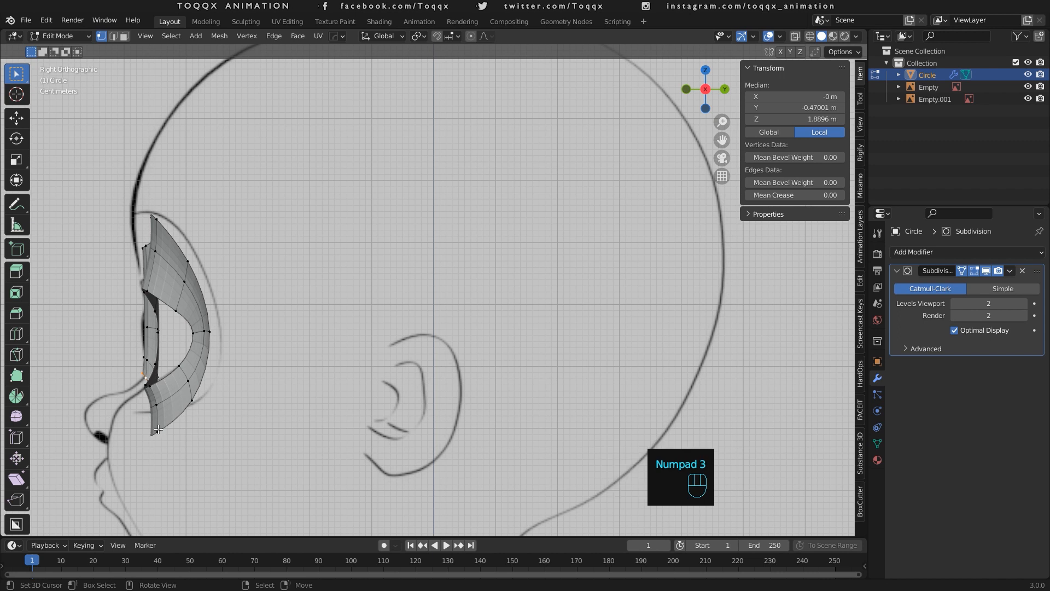
key(g)
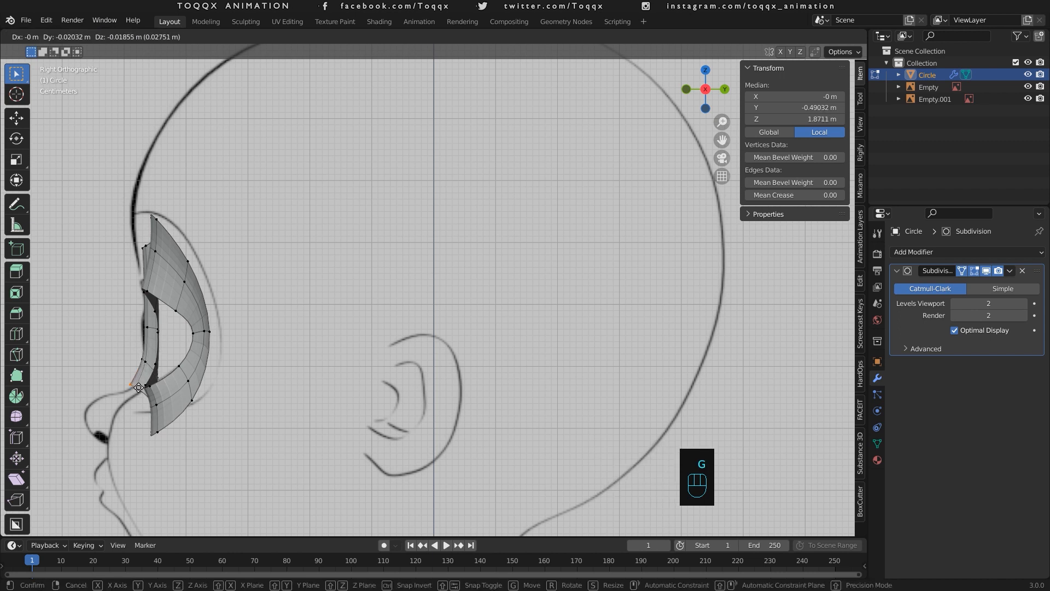
click(138, 387)
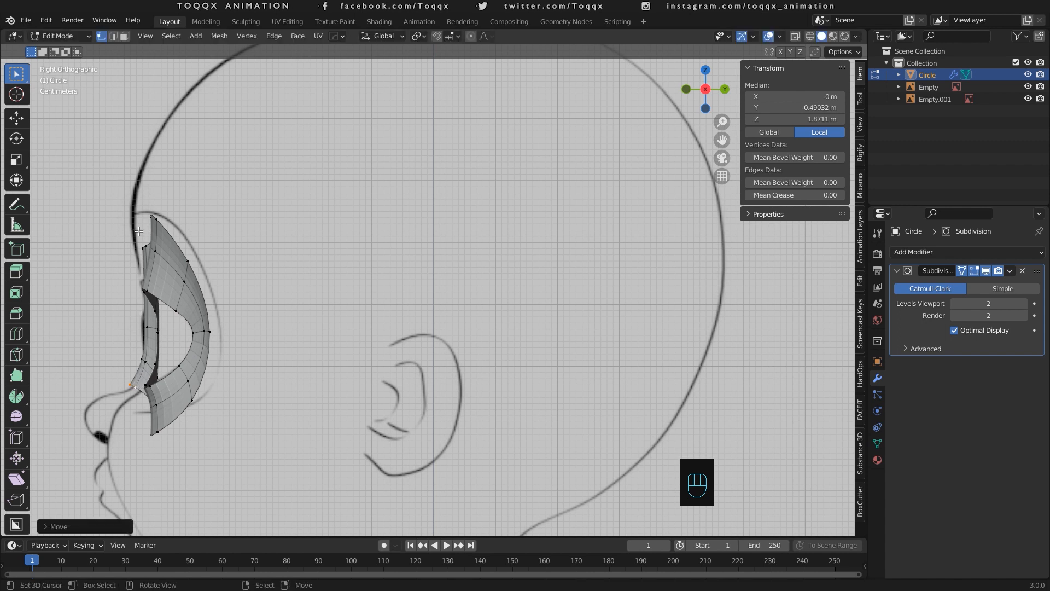
key(KP_1)
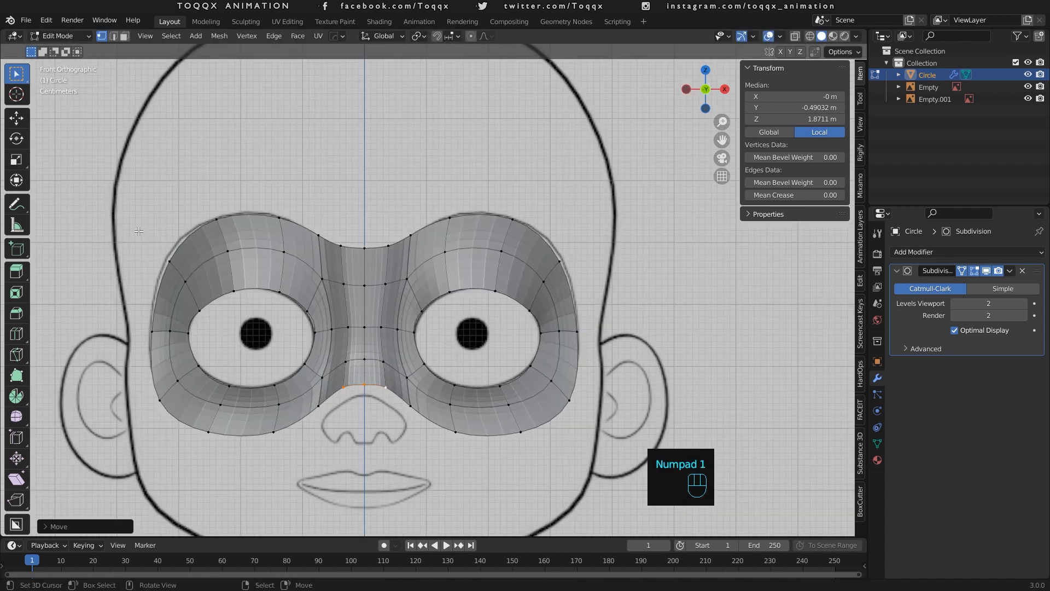
Delete all vertices on the negative X side of the mask, keeping the centre-line vertices.
scroll(383, 191, down, 1)
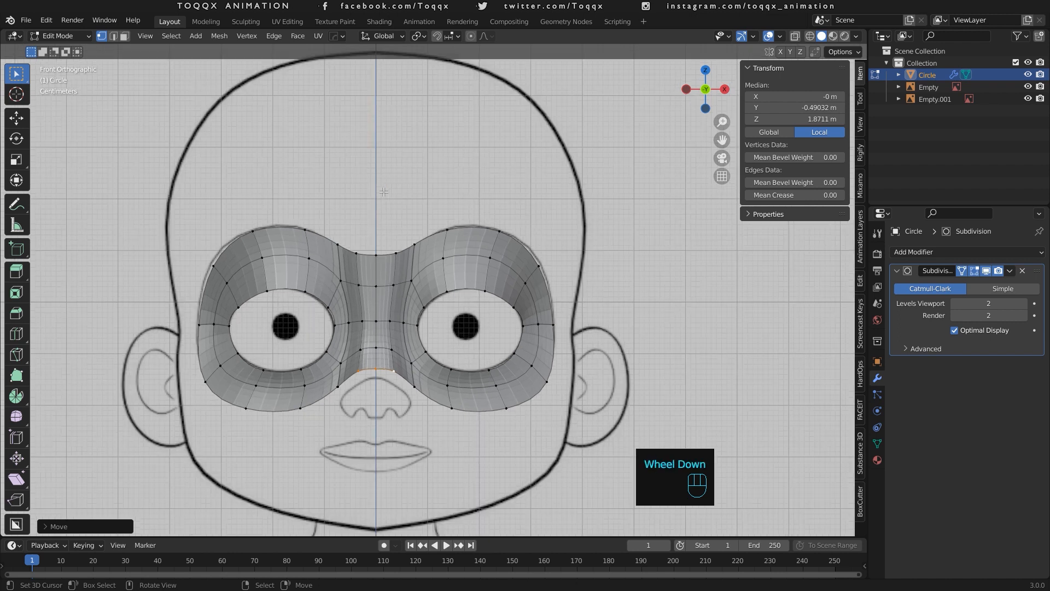
scroll(383, 193, down, 1)
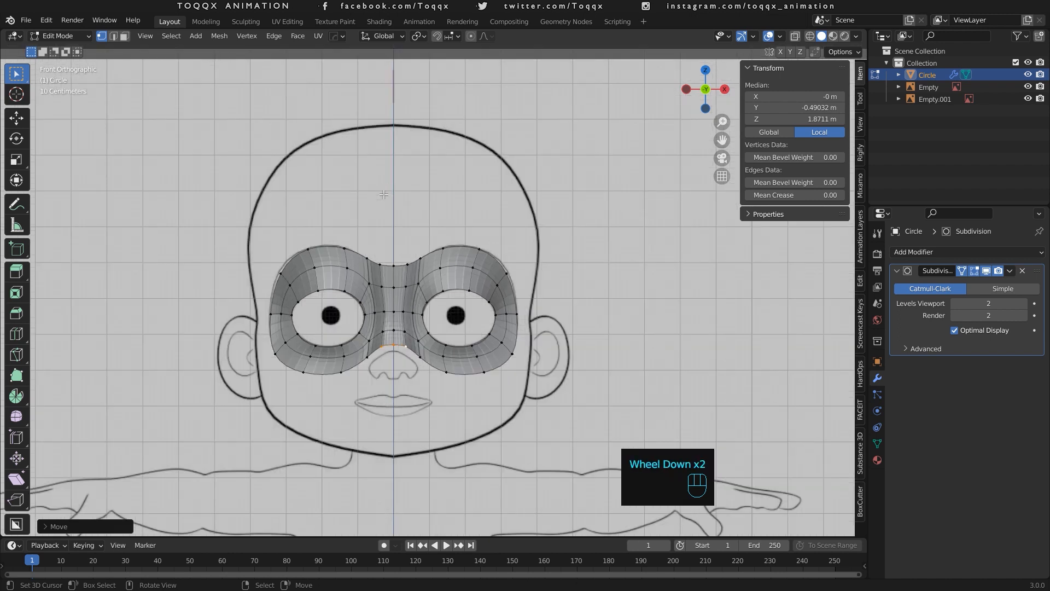
right_click(383, 259)
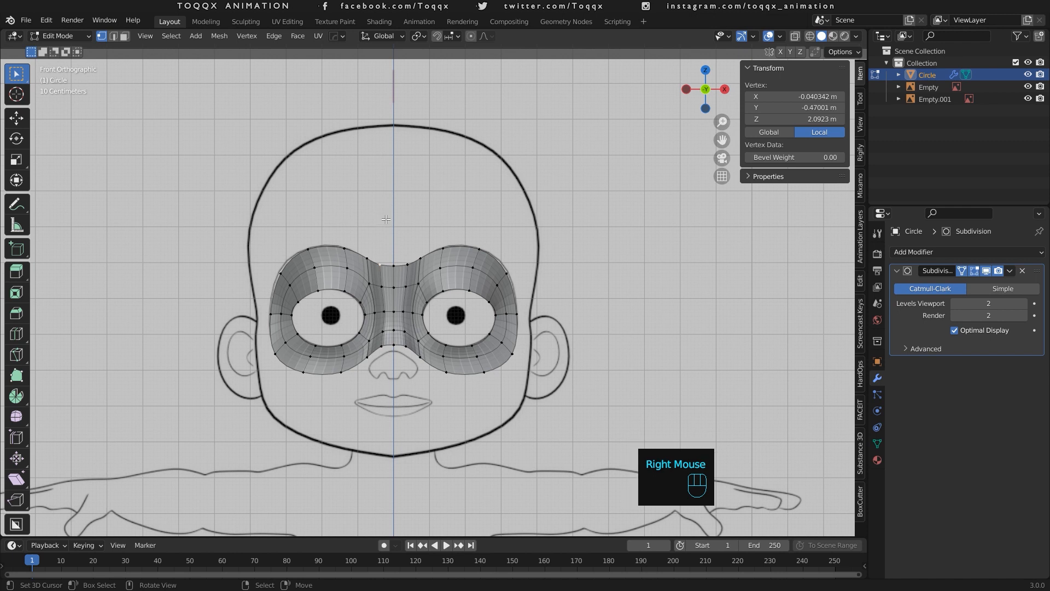
key(b)
drag(386, 203, 263, 390)
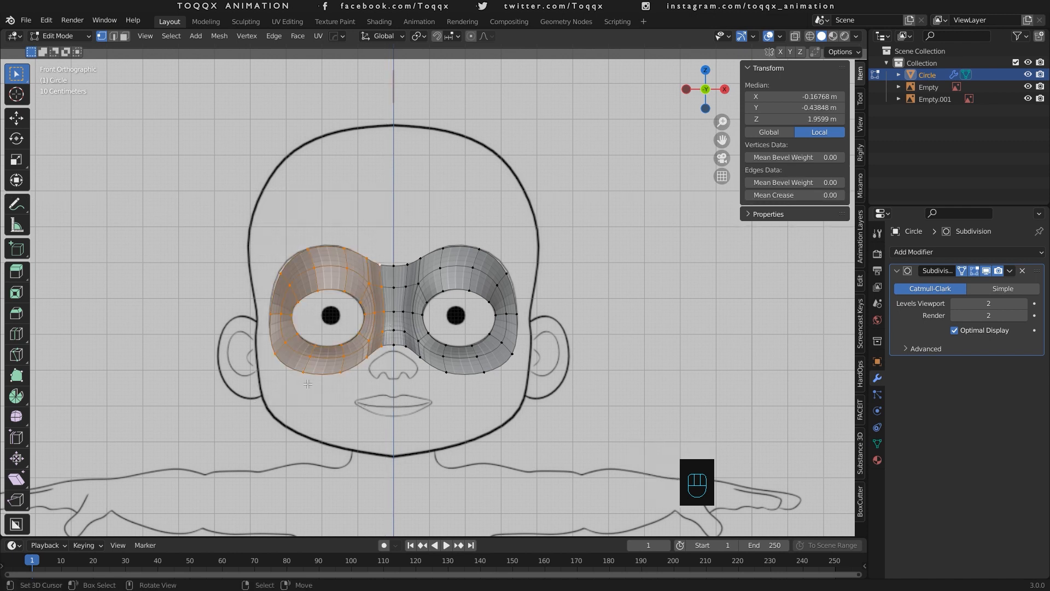
key(x)
click(308, 383)
key(Tab)
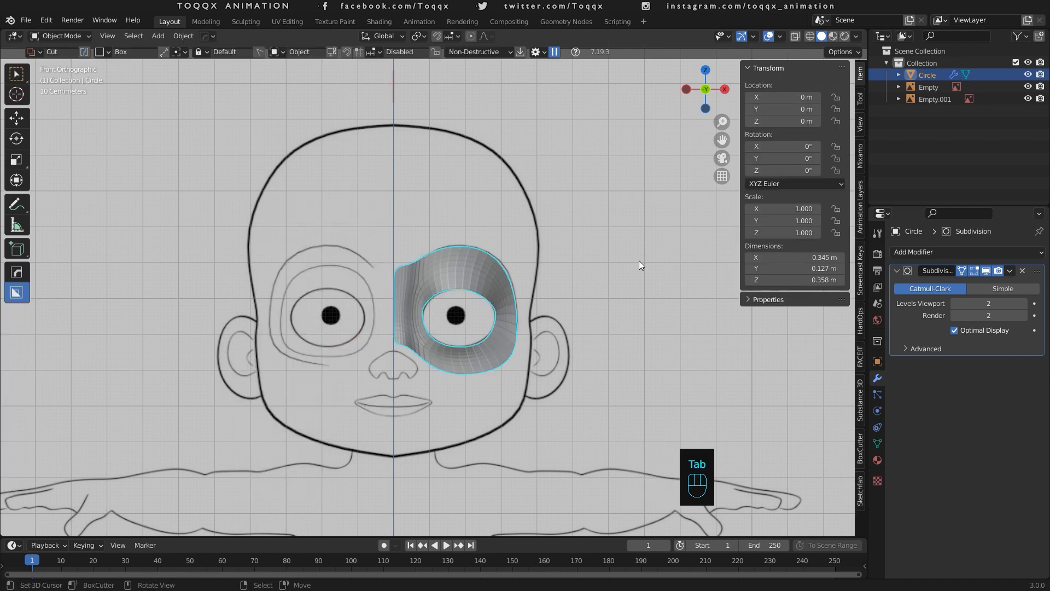
Add an X-axis Mirror modifier to the half mask and place it above the Subdivision modifier.
click(947, 253)
click(813, 389)
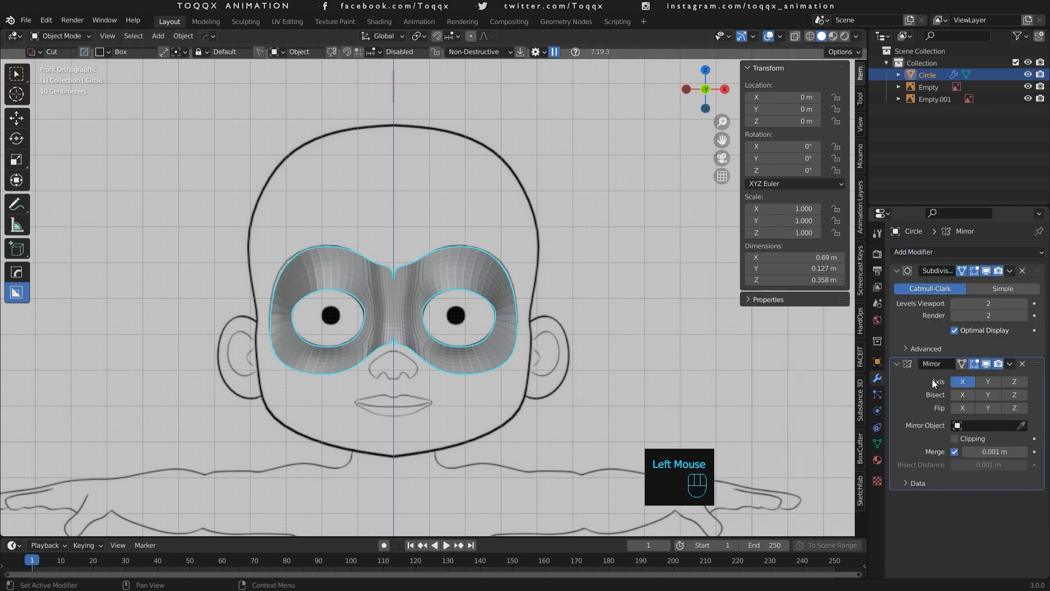
drag(1037, 374, 1025, 268)
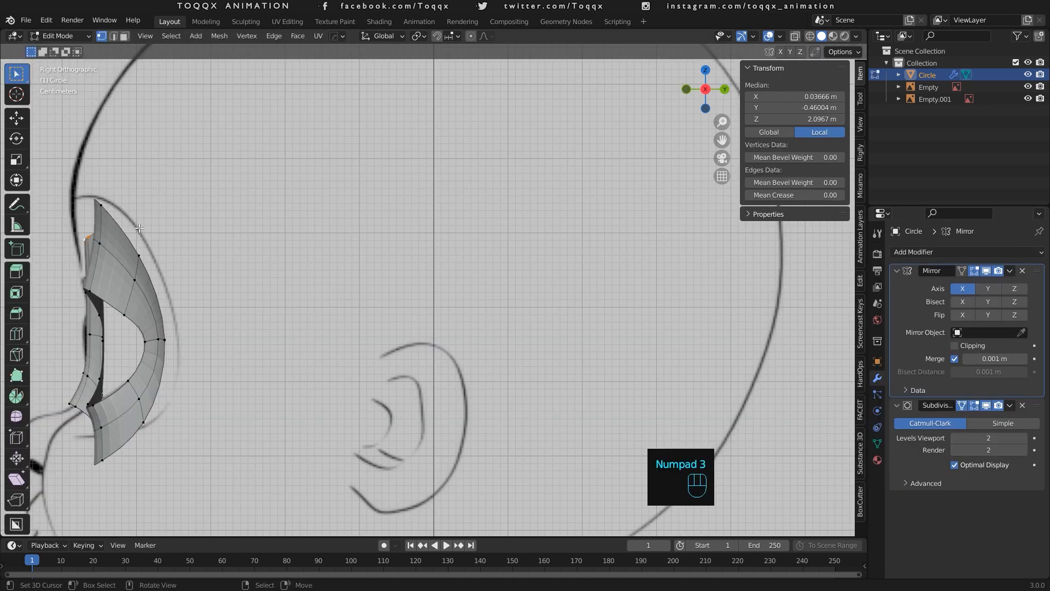
Move the upper nose-bridge vertices and the adjacent inner-brow vertex forward along Y to the forehead profile in the side view.
key(g)
key(y)
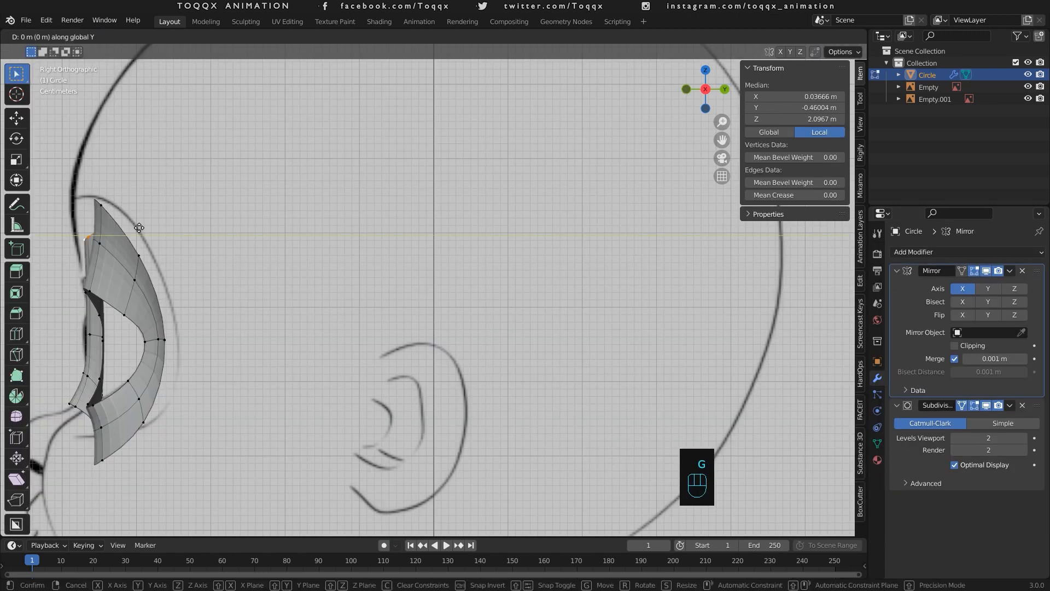
click(139, 227)
right_click(91, 221)
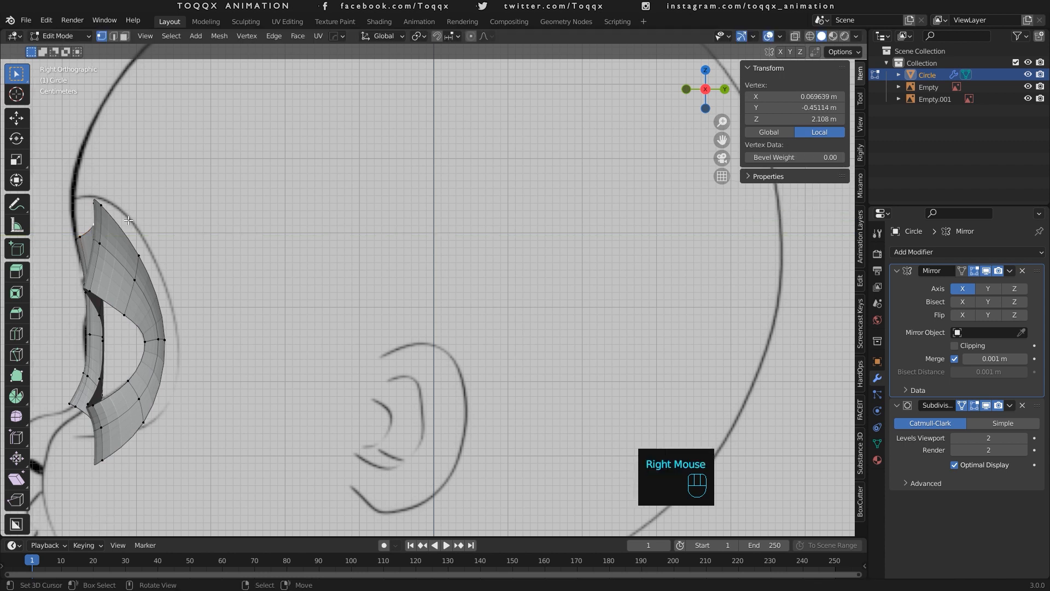
key(g)
key(y)
click(103, 217)
Move the next brow vertex about 0.031 m forward along Y and the following one slightly backward to match the side reference.
right_click(88, 203)
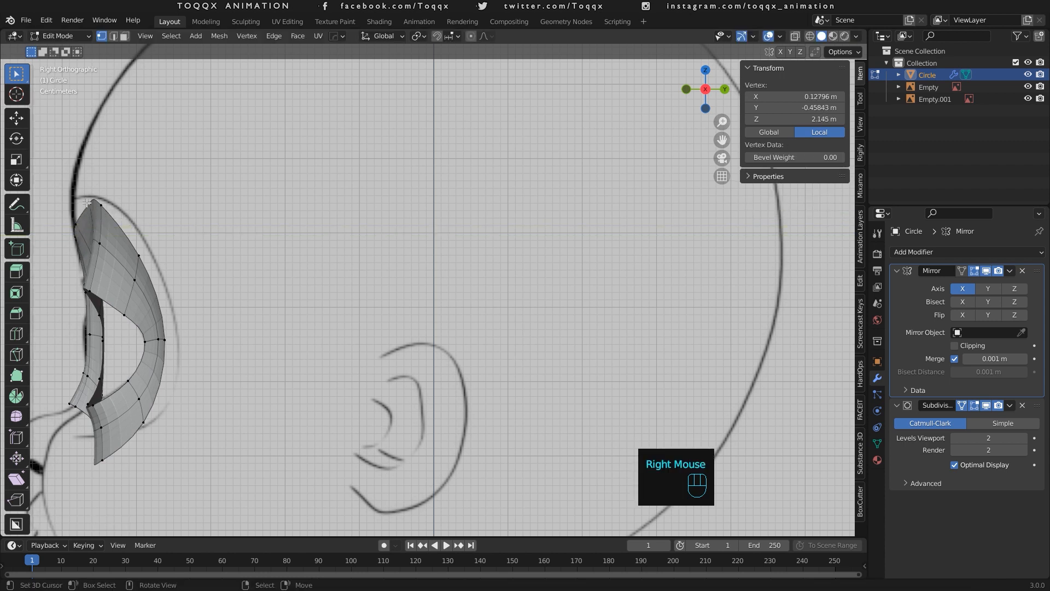
key(g)
key(y)
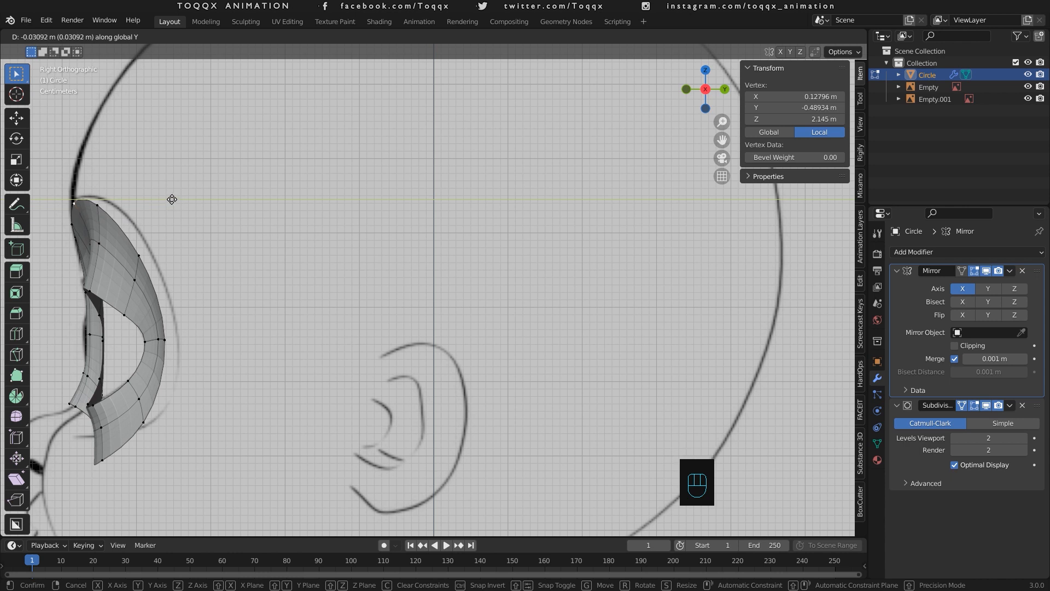
click(171, 198)
right_click(104, 214)
key(g)
key(y)
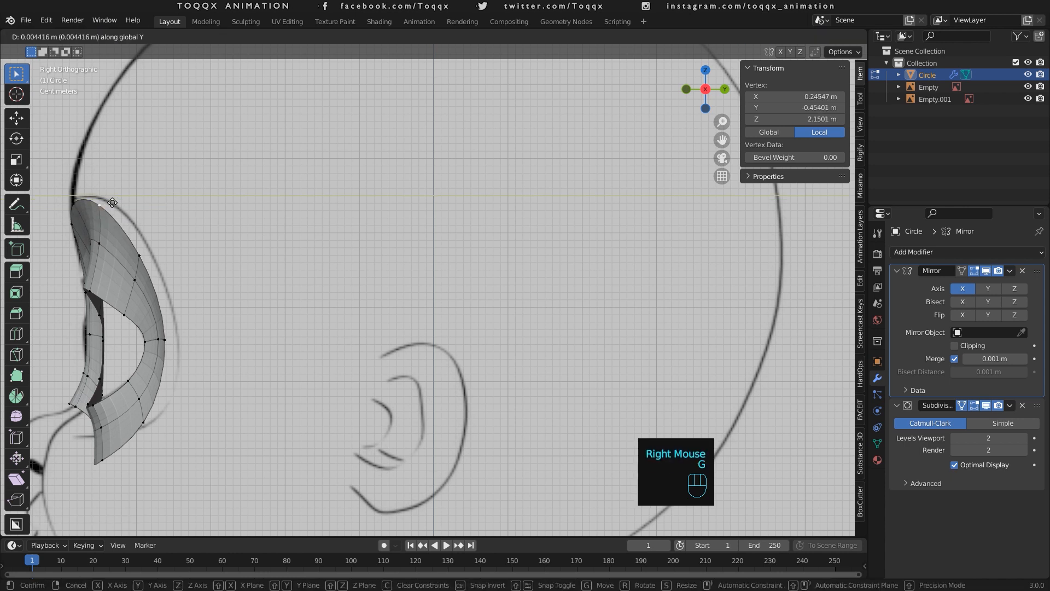
click(123, 219)
Move the upper-outer and outermost vertices of the eye socket's outer loop backward toward the side reference curve.
right_click(155, 259)
key(g)
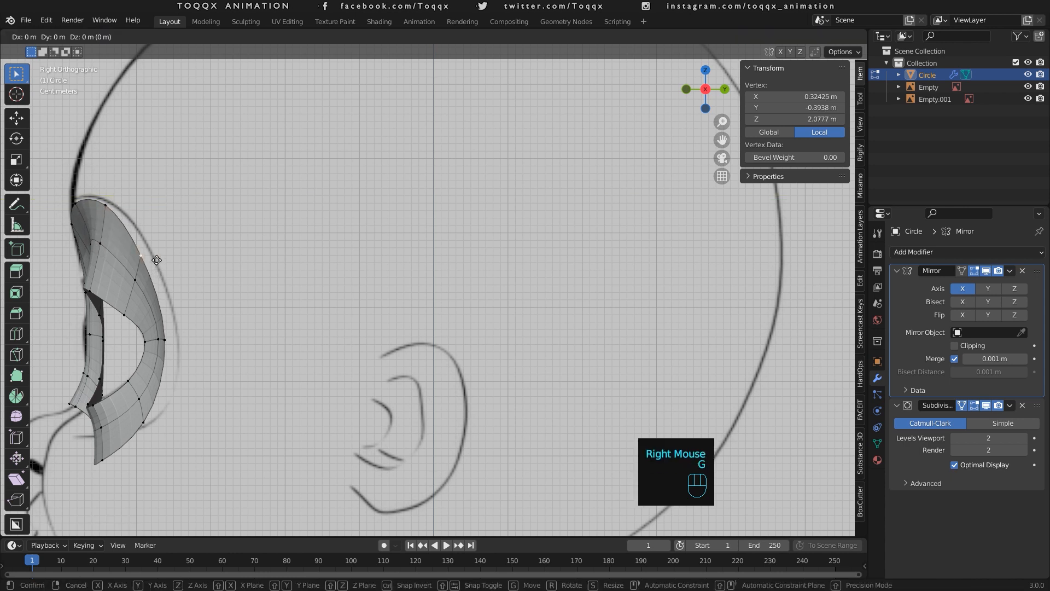
click(171, 252)
right_click(171, 340)
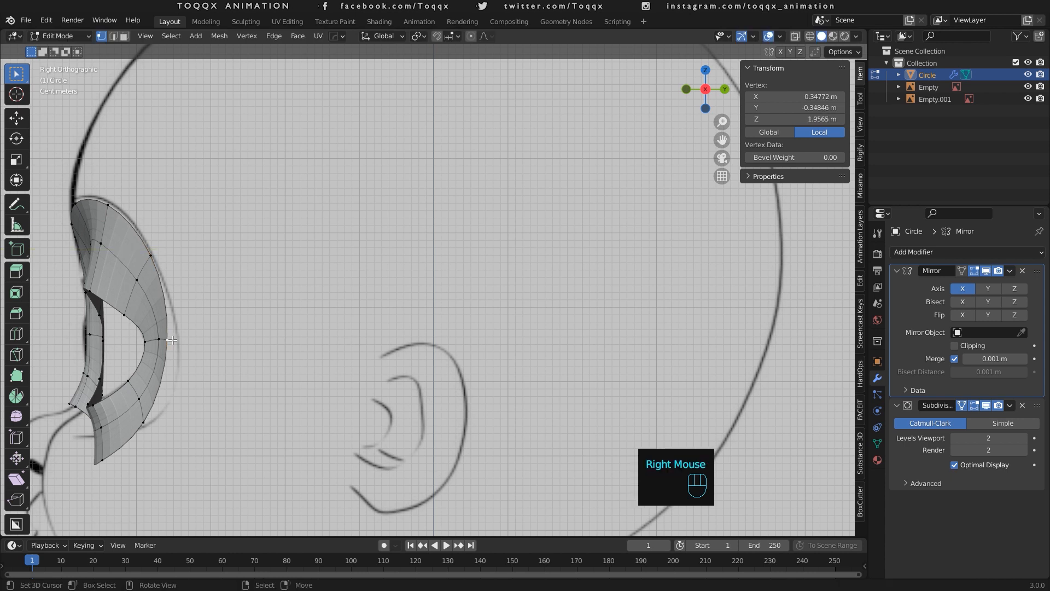
key(g)
click(185, 335)
In front view, slide the bottom edge of the eye socket's outer loop upward along its connecting edges toward the eye opening.
key(KP_1)
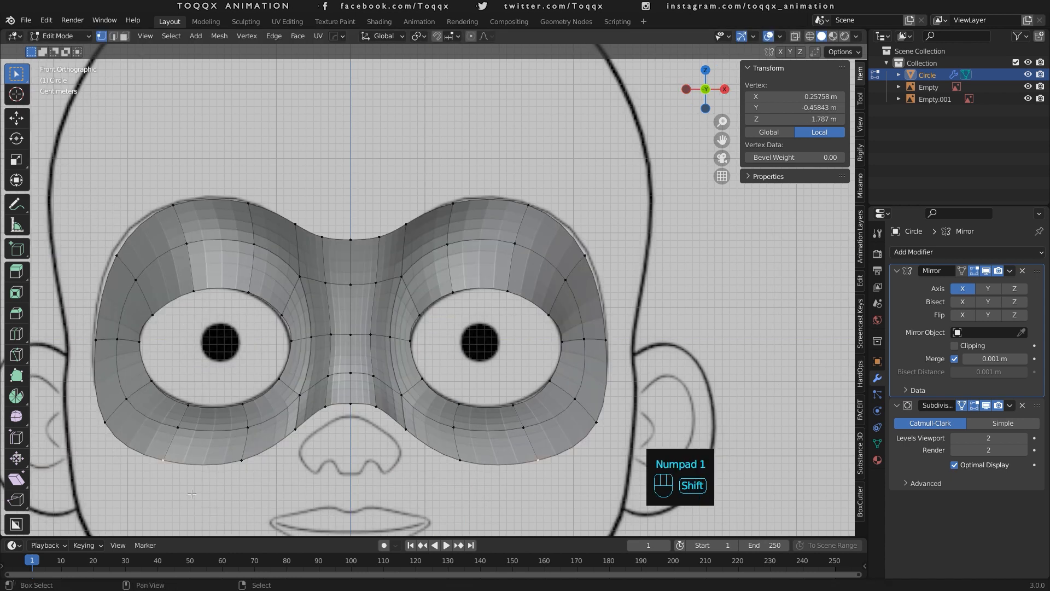
shift+right_click(457, 462)
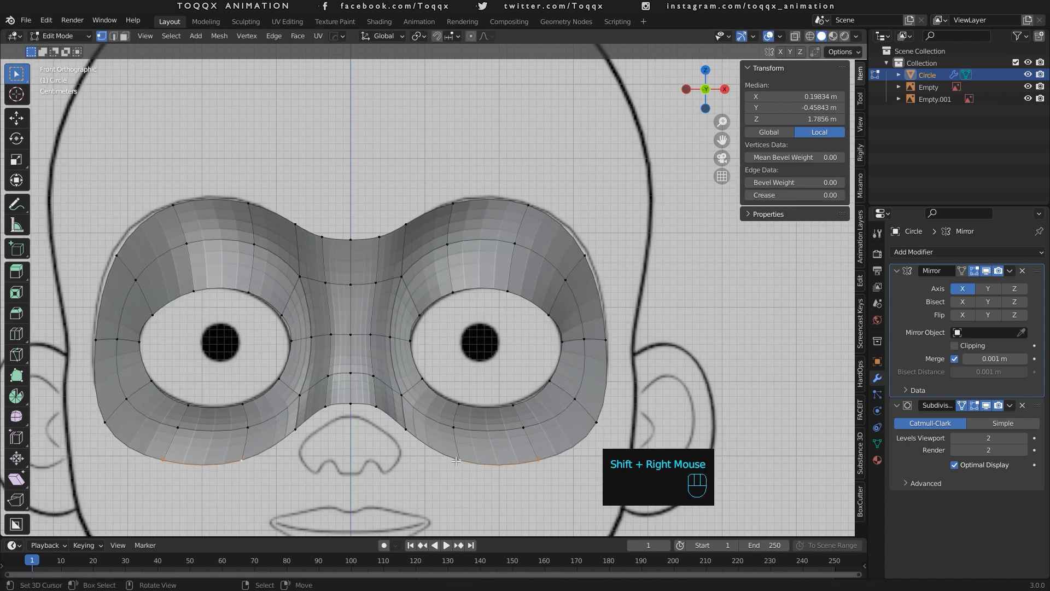
key(g)
key(g)
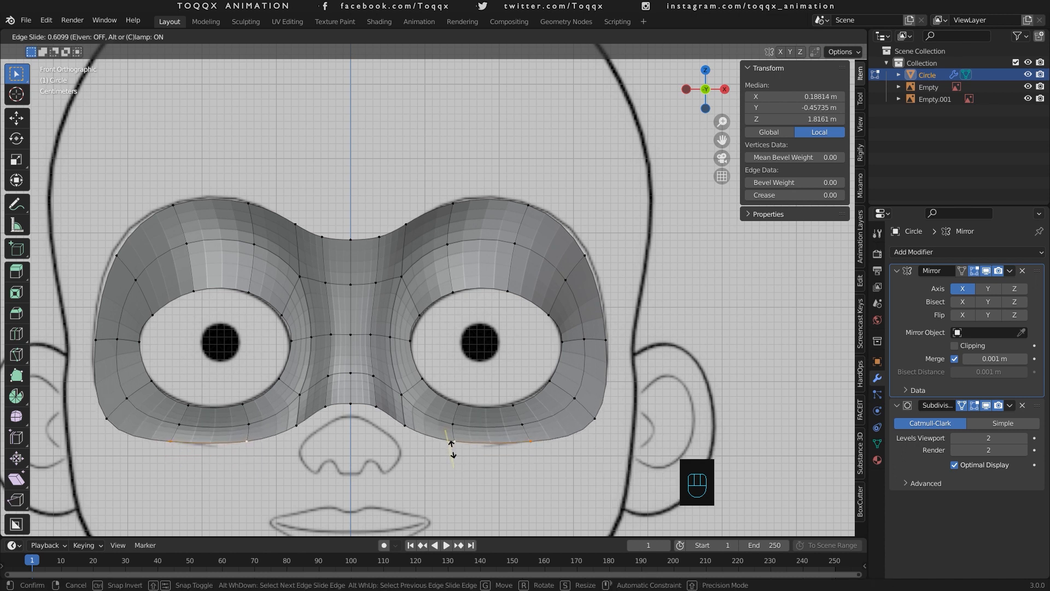
click(453, 450)
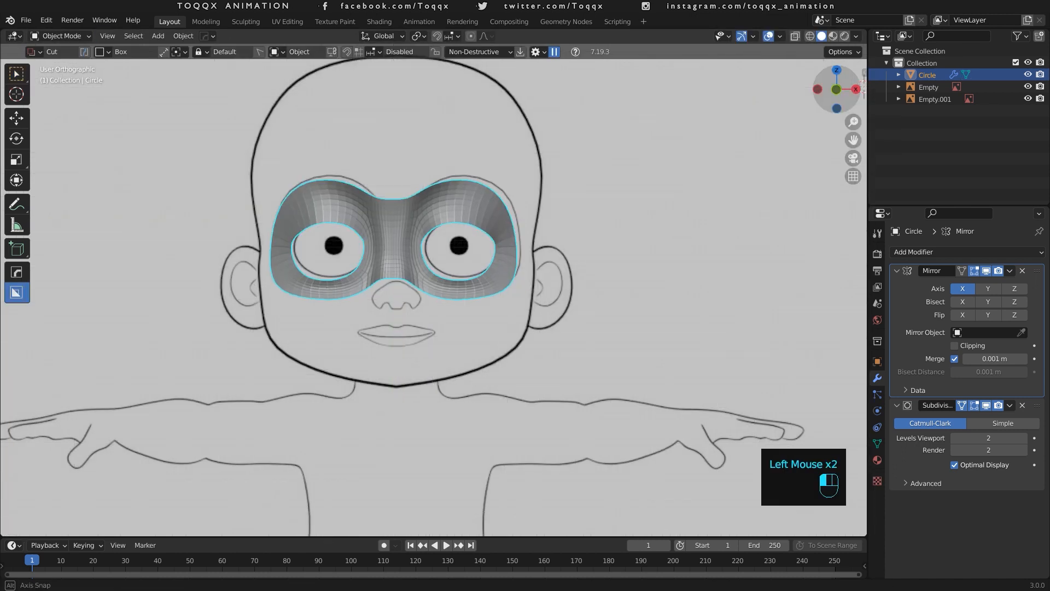
Extrude the lower-outer edge of the eye socket's outer loop twice down the cheek, following the face outline in front view.
middle_drag(426, 295, 492, 285)
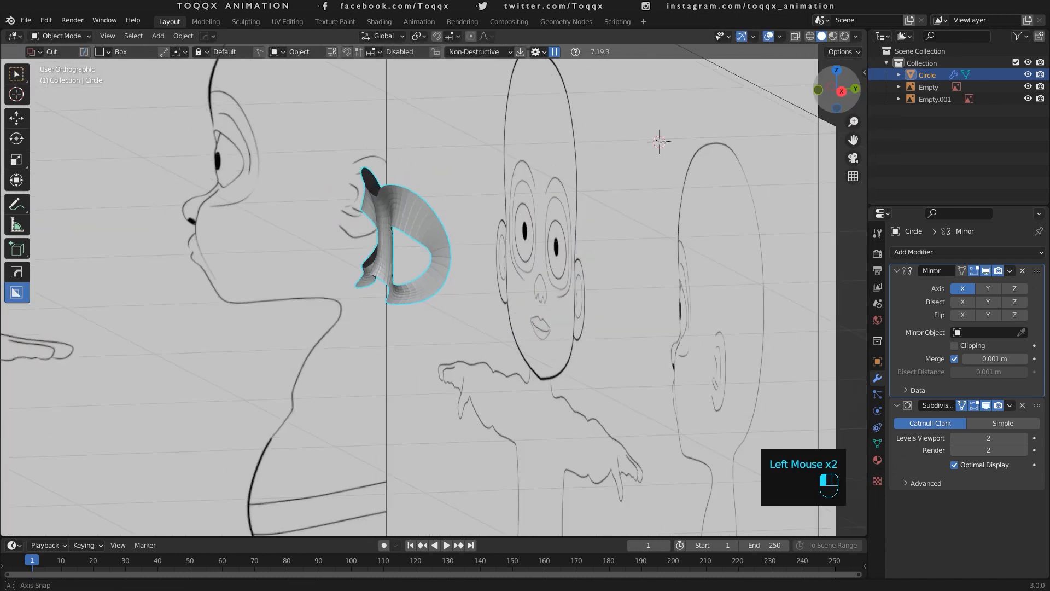
drag(837, 89, 888, 97)
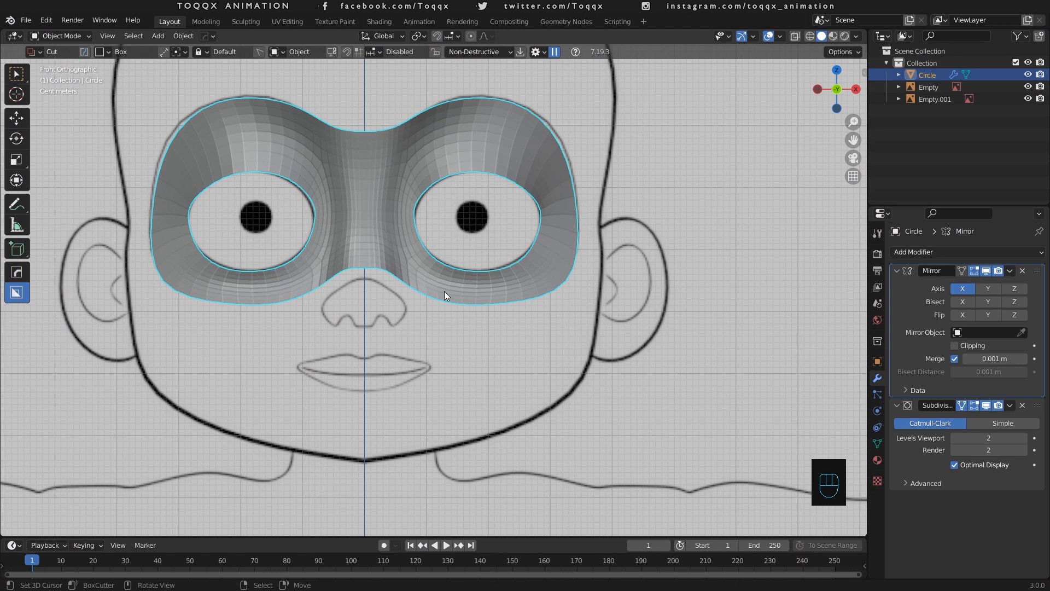
key(Tab)
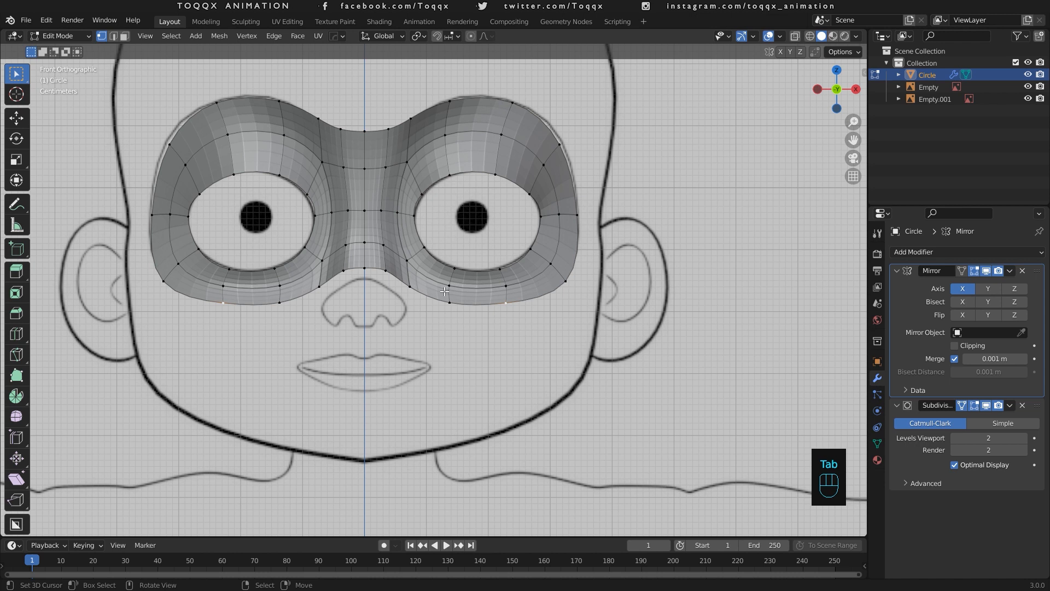
scroll(444, 291, up, 1)
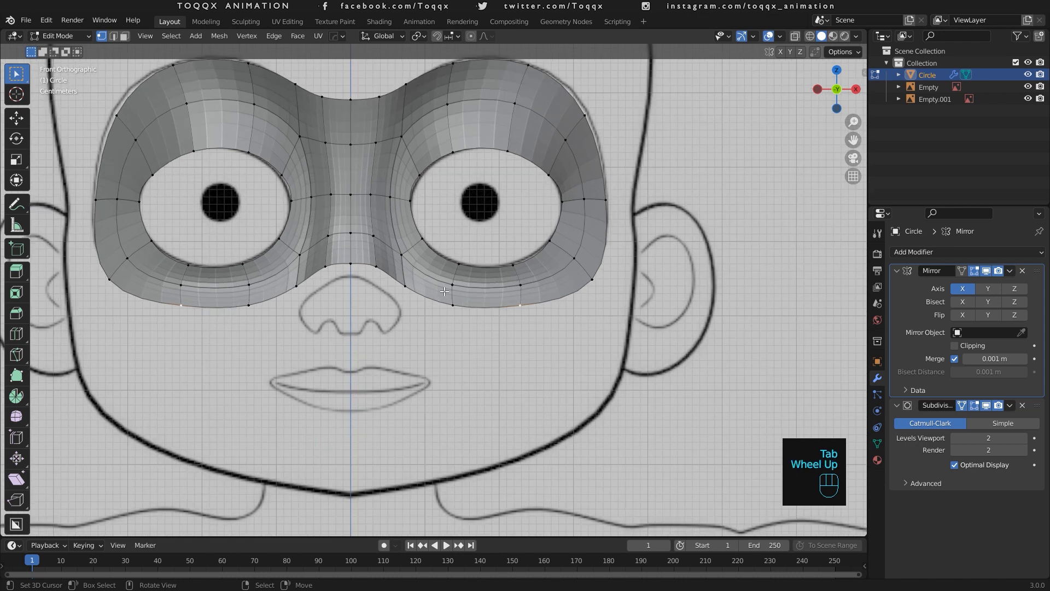
right_click(518, 308)
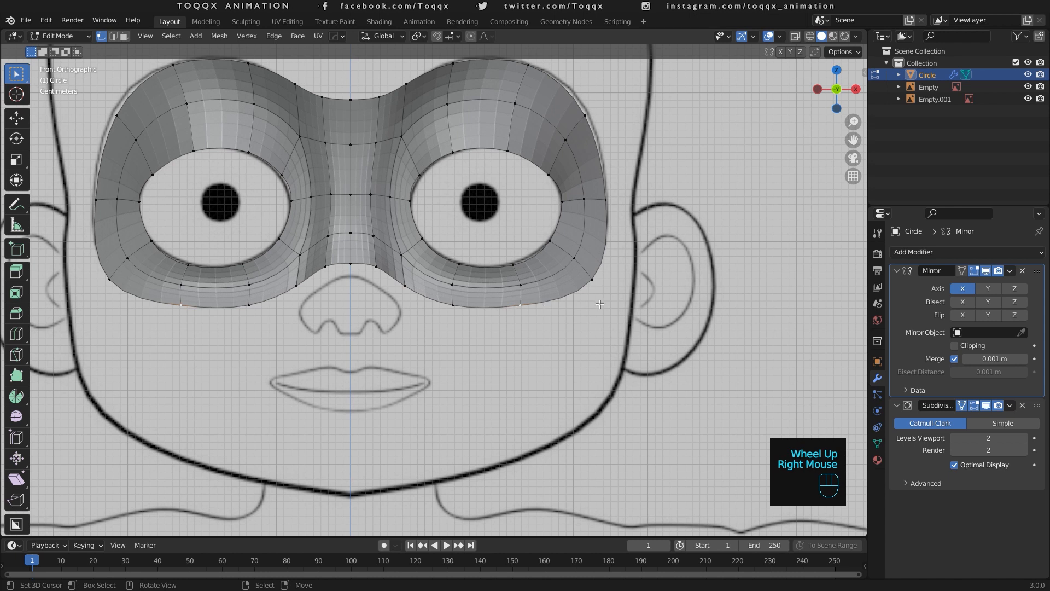
shift+right_click(593, 281)
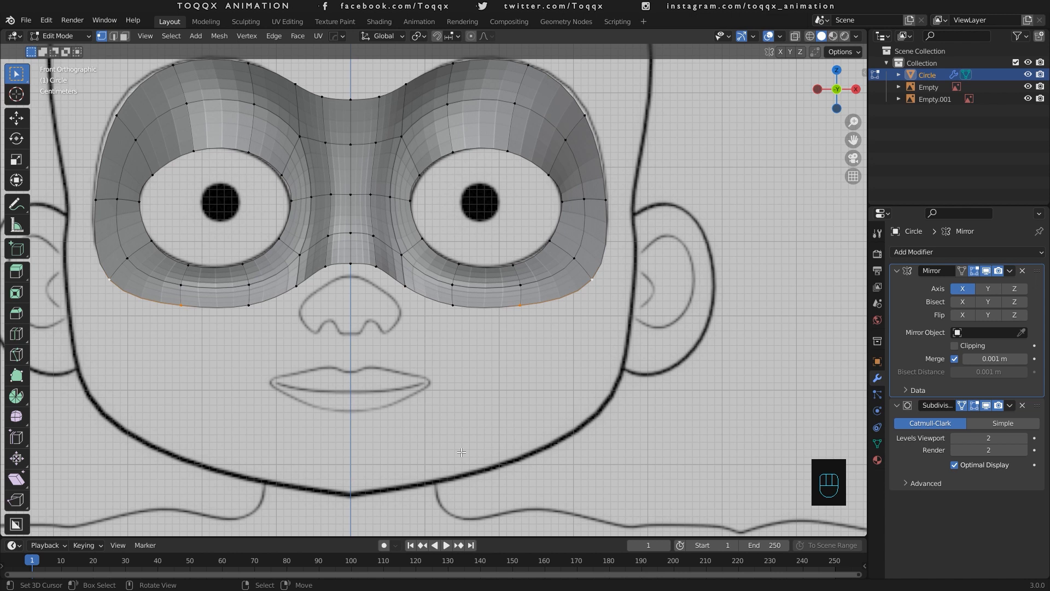
key(e)
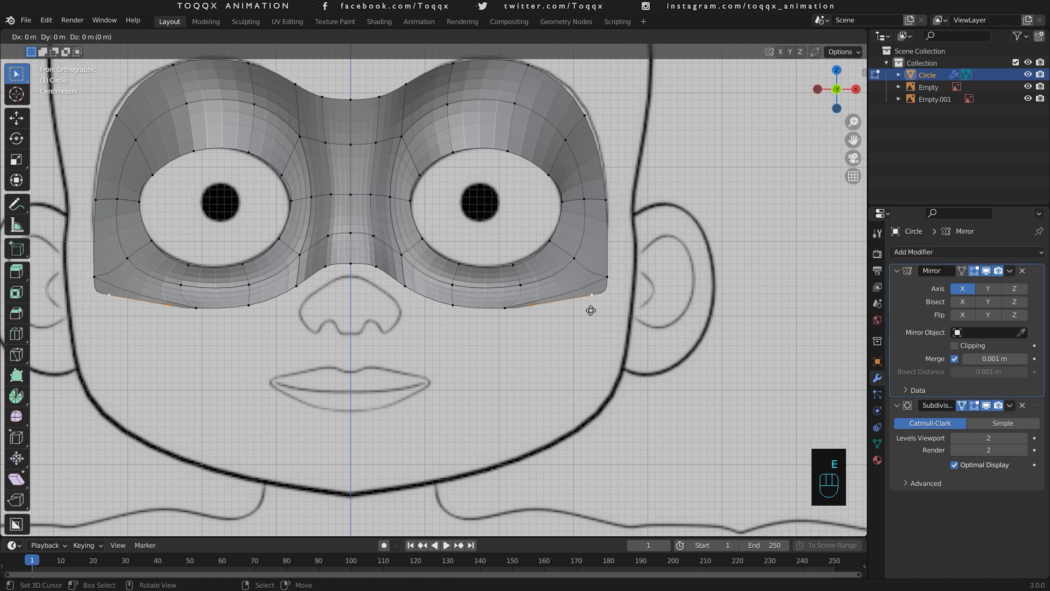
click(599, 363)
key(e)
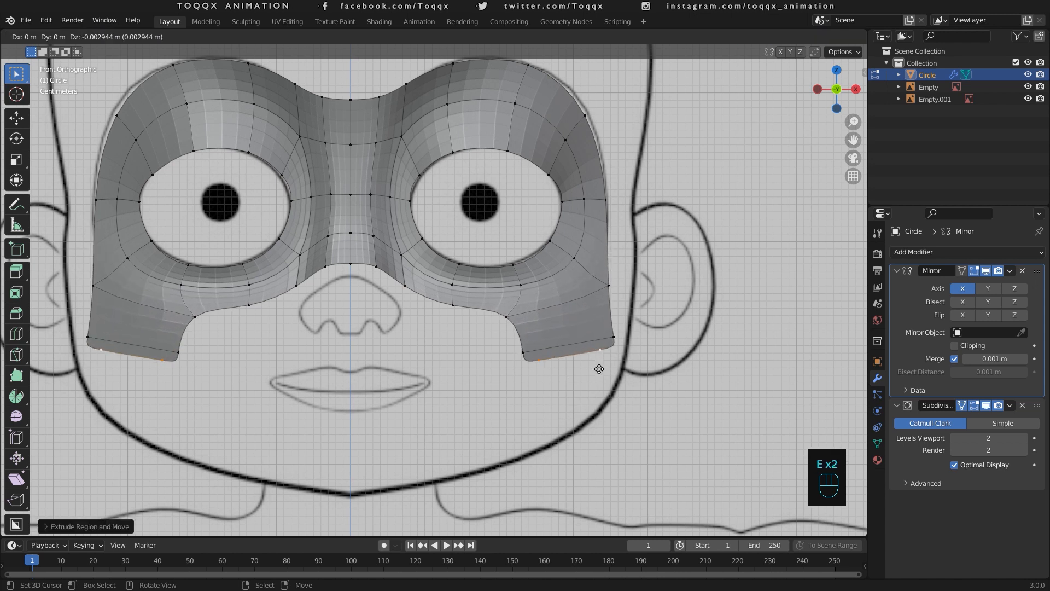
click(578, 452)
Extrude the cheek strip's end edge three more times along the jawline to the chin's centre line.
key(e)
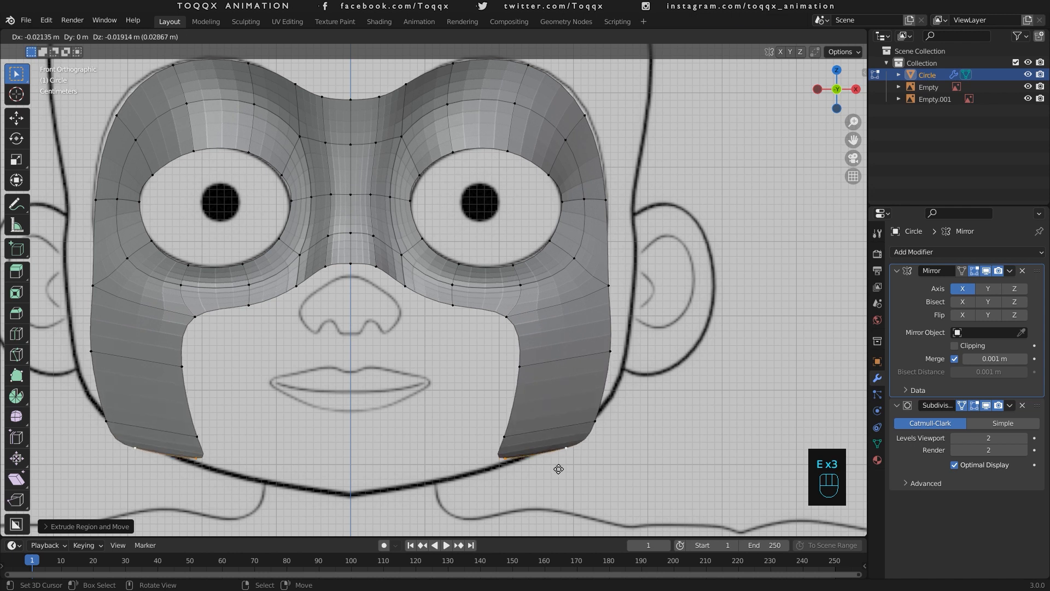
click(502, 485)
key(e)
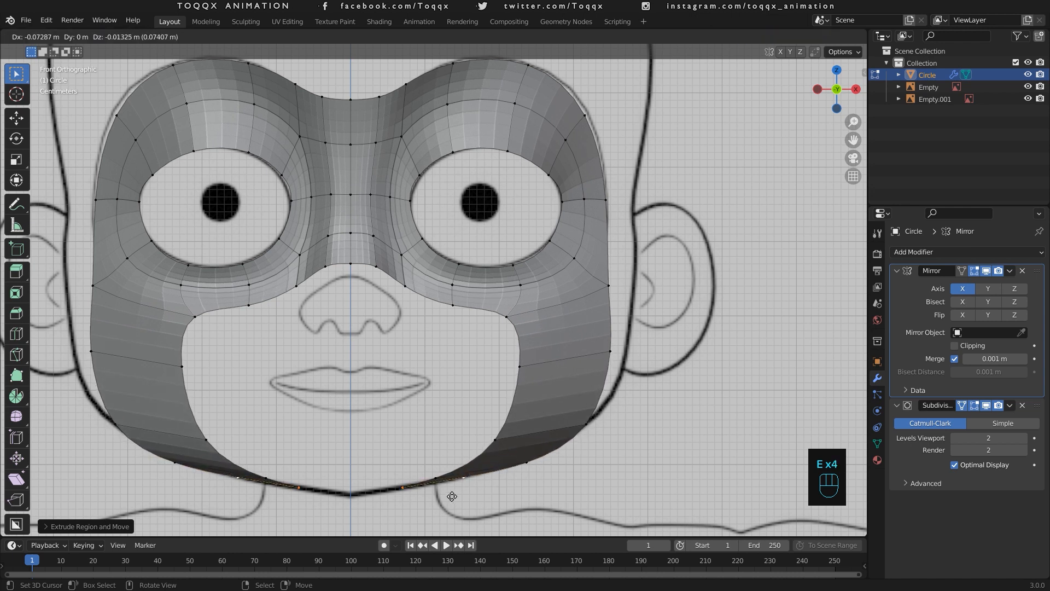
click(451, 496)
key(e)
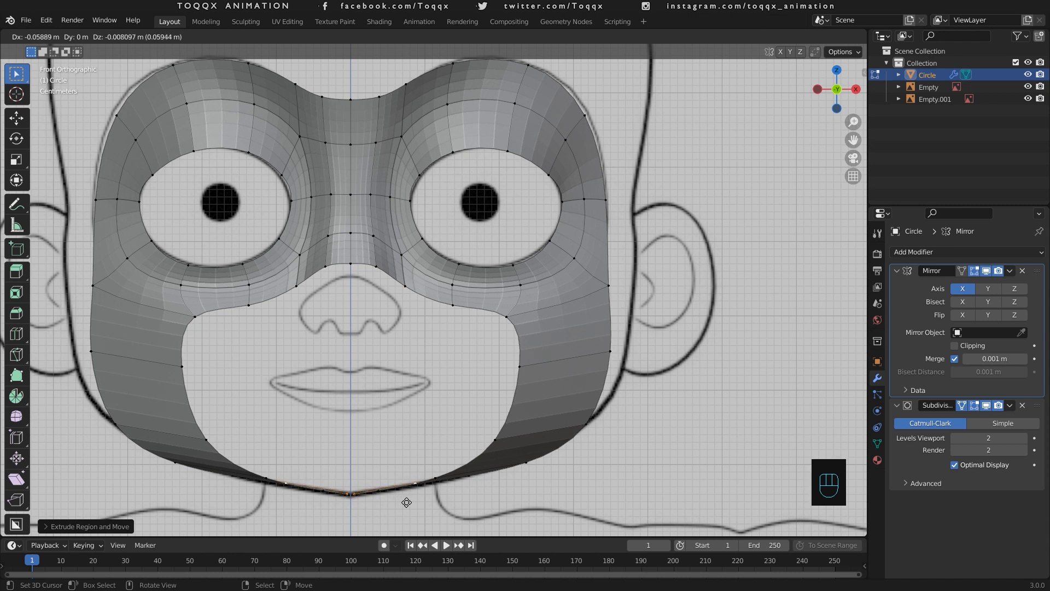
click(384, 501)
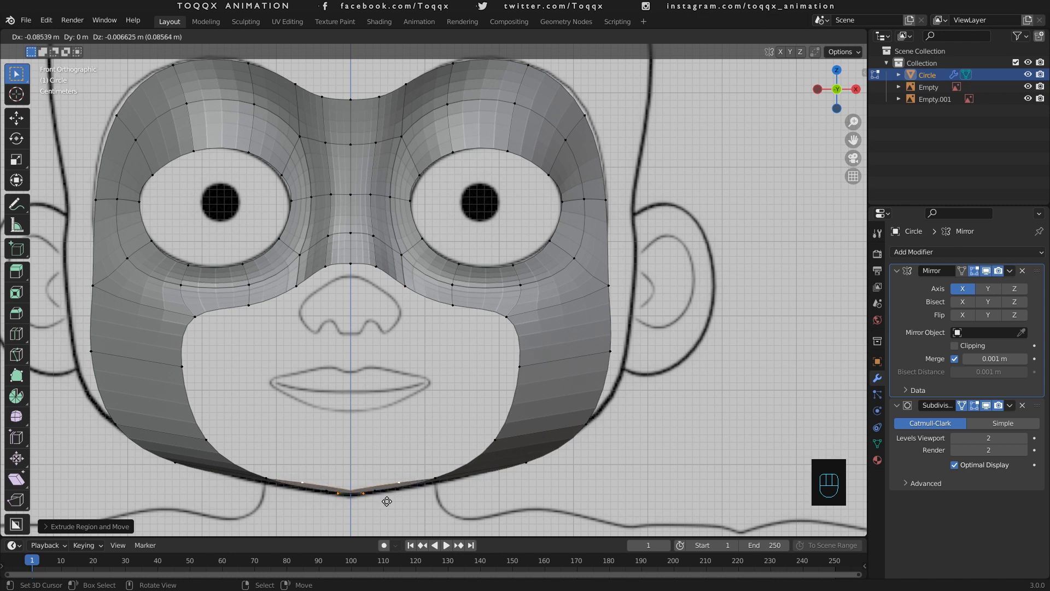
Move the end vertices of the jaw strip backward and slightly down to the chin underside in the side view.
key(KP_3)
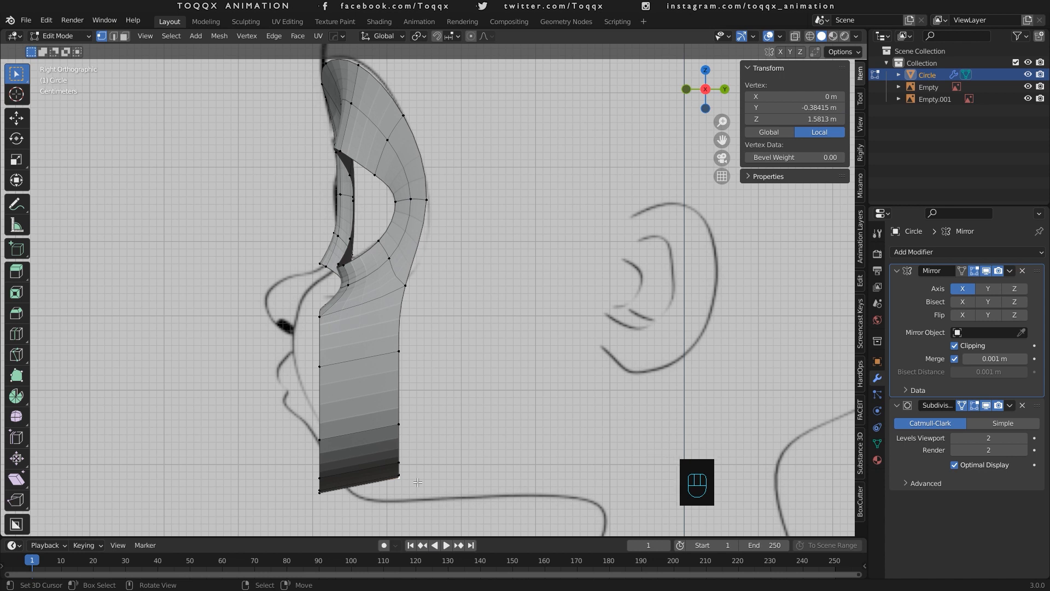
shift+right_click(328, 487)
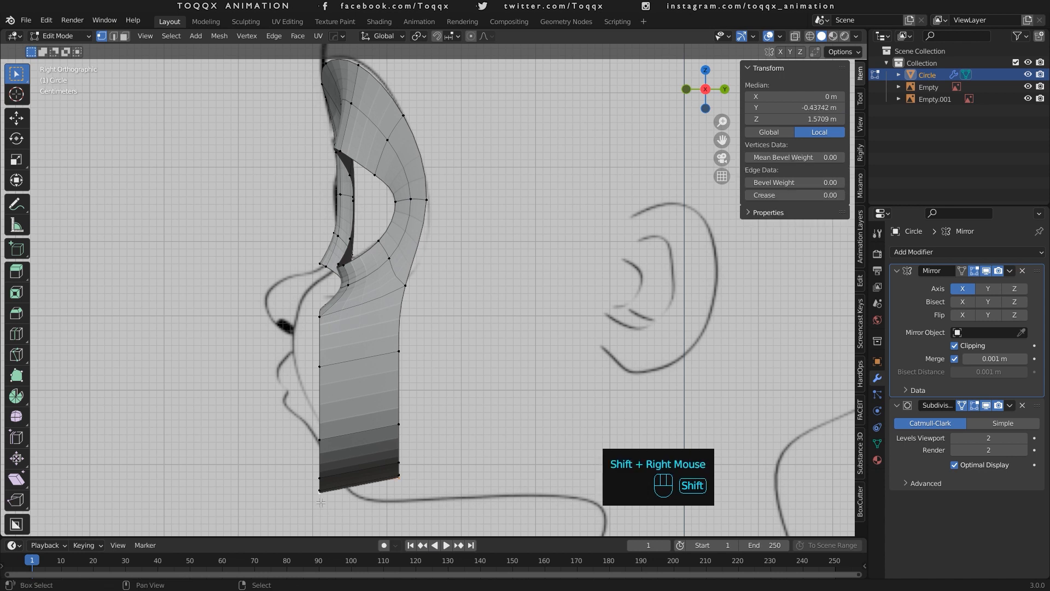
shift+right_click(332, 486)
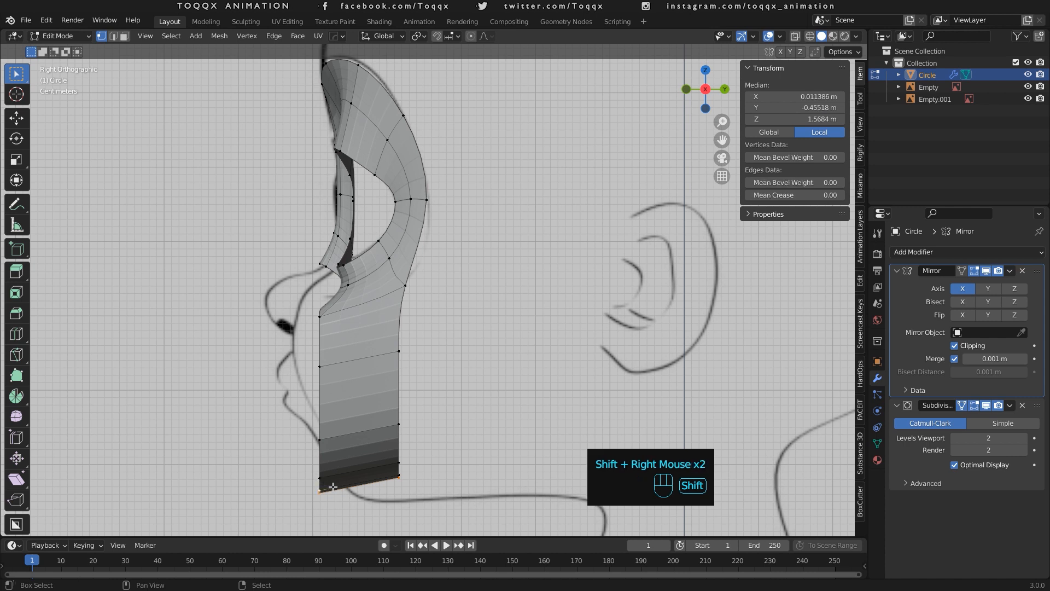
shift+right_click(396, 474)
key(g)
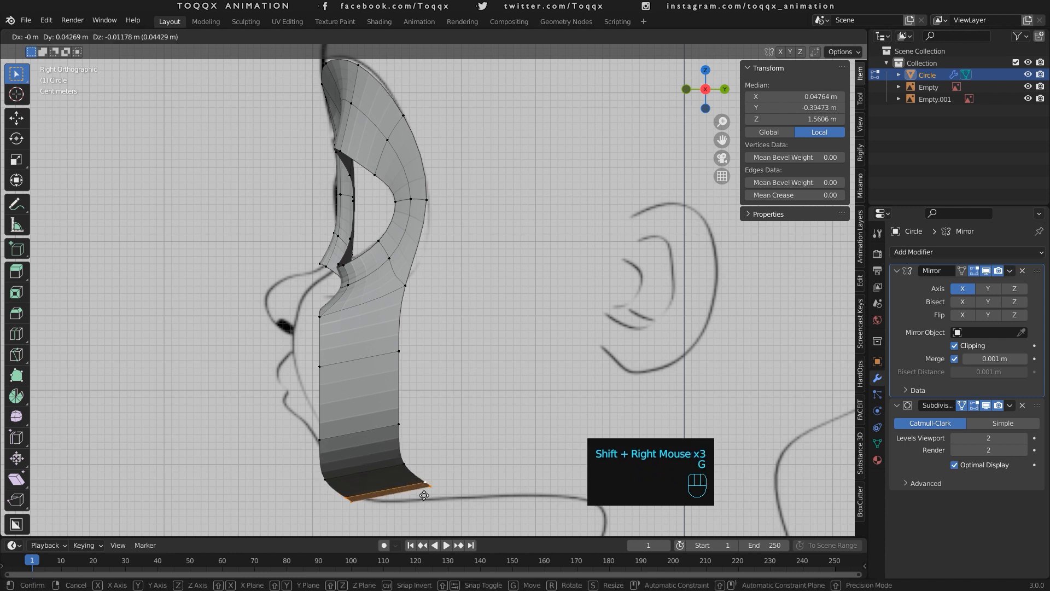
click(449, 497)
Lower the two rear chin vertices by about 0.017 m onto the jaw underside line in the side reference.
right_click(452, 483)
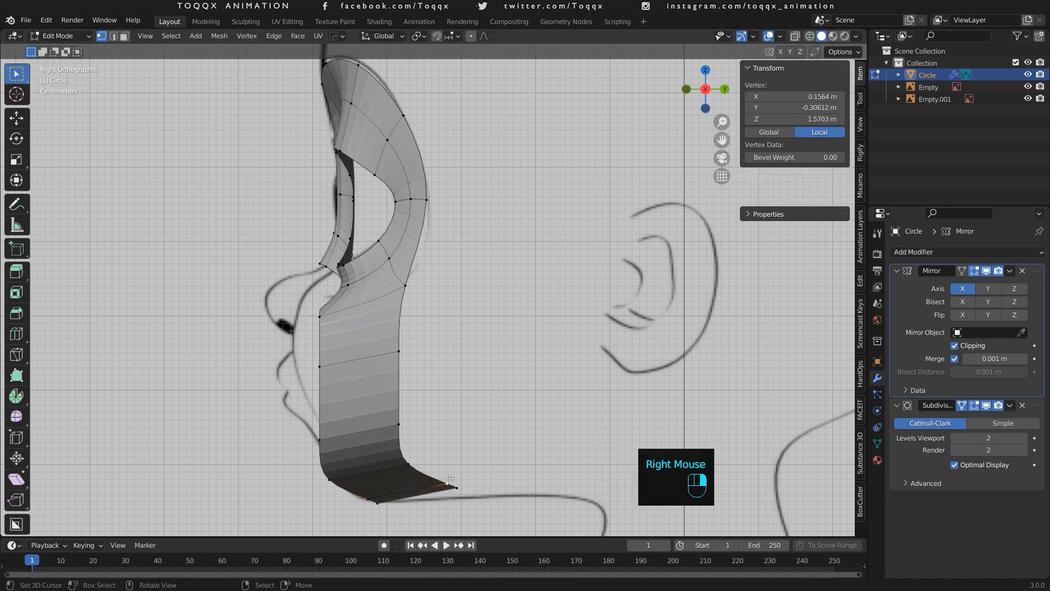
shift+right_click(462, 484)
key(g)
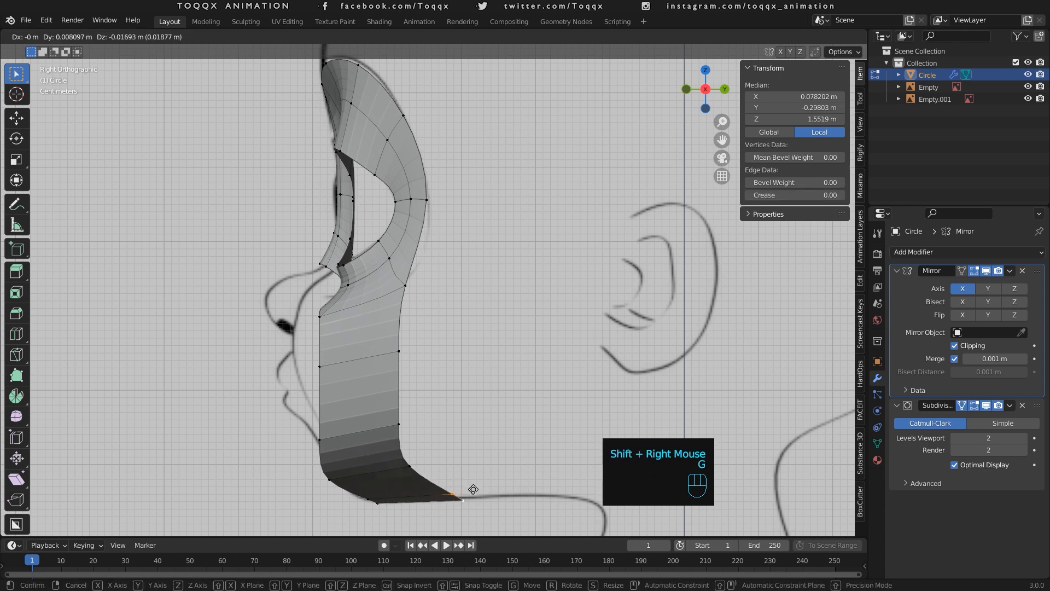
click(473, 489)
Move the four lower jaw vertices about 0.047 m backward and about 0.011 m up in the side view.
right_click(329, 479)
shift+right_click(320, 439)
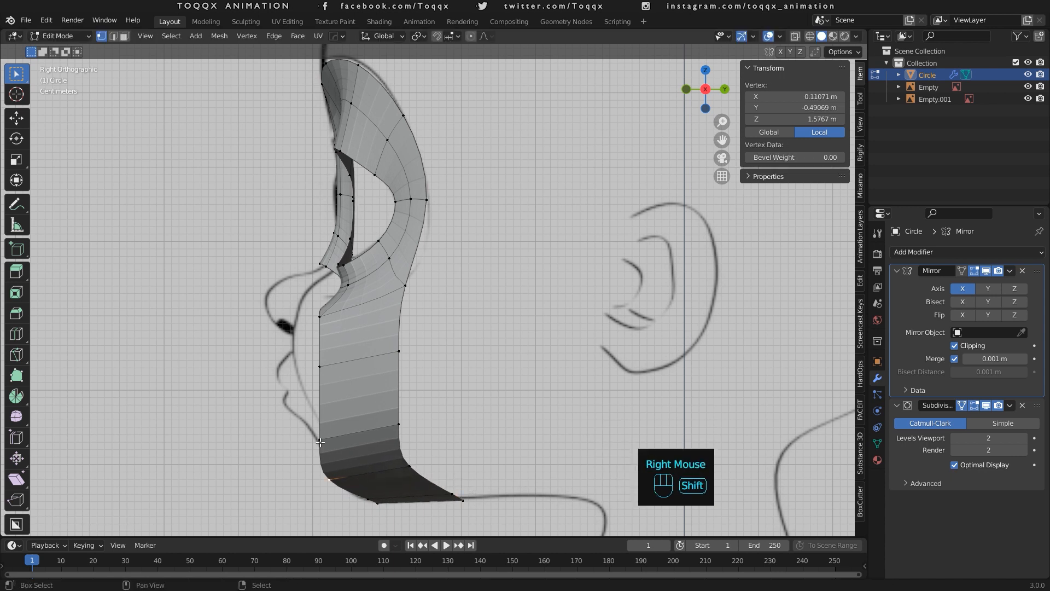
shift+right_click(403, 426)
shift+right_click(411, 447)
key(g)
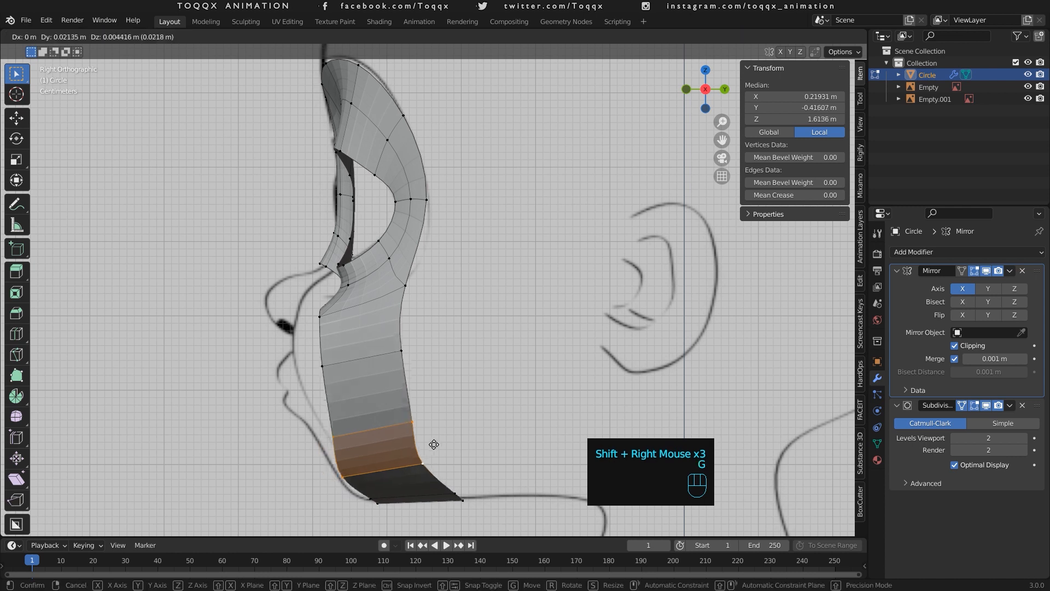
click(449, 440)
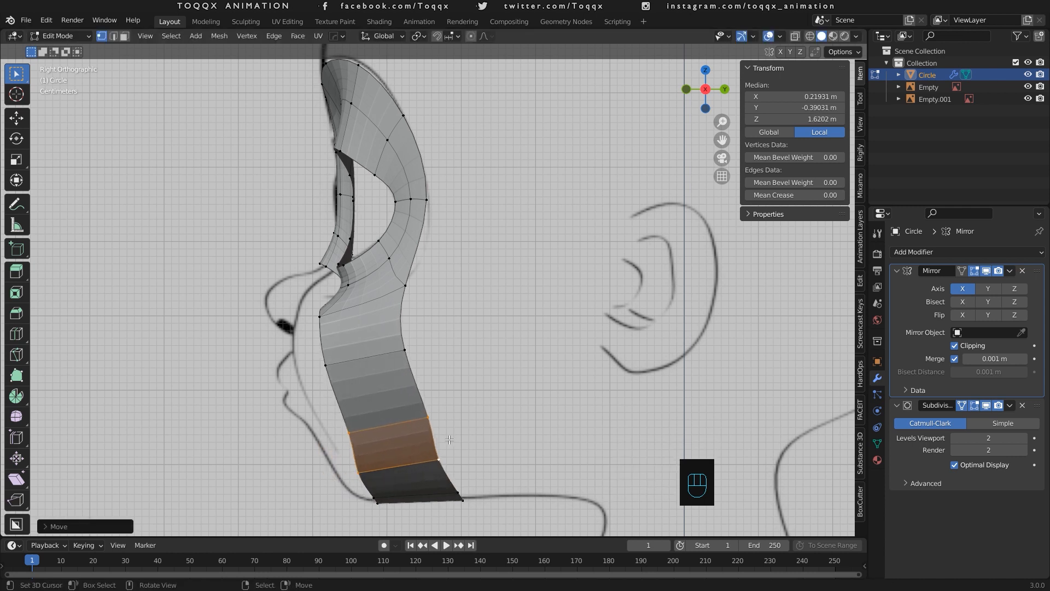
Move the lower edge of that jaw segment about 0.015 m farther backward along Y.
right_click(362, 472)
shift+right_click(444, 459)
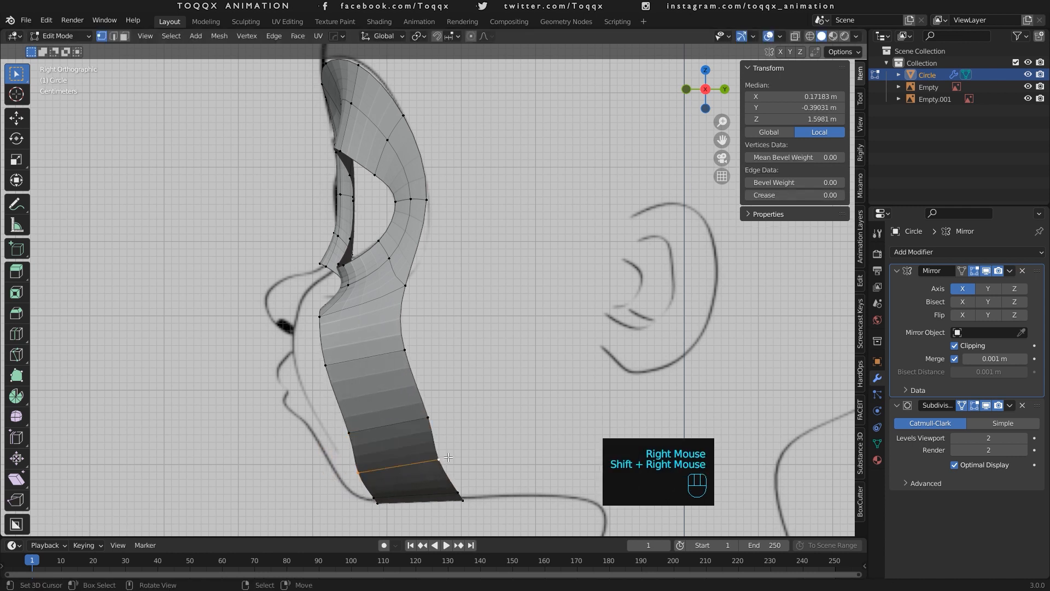
key(g)
click(459, 456)
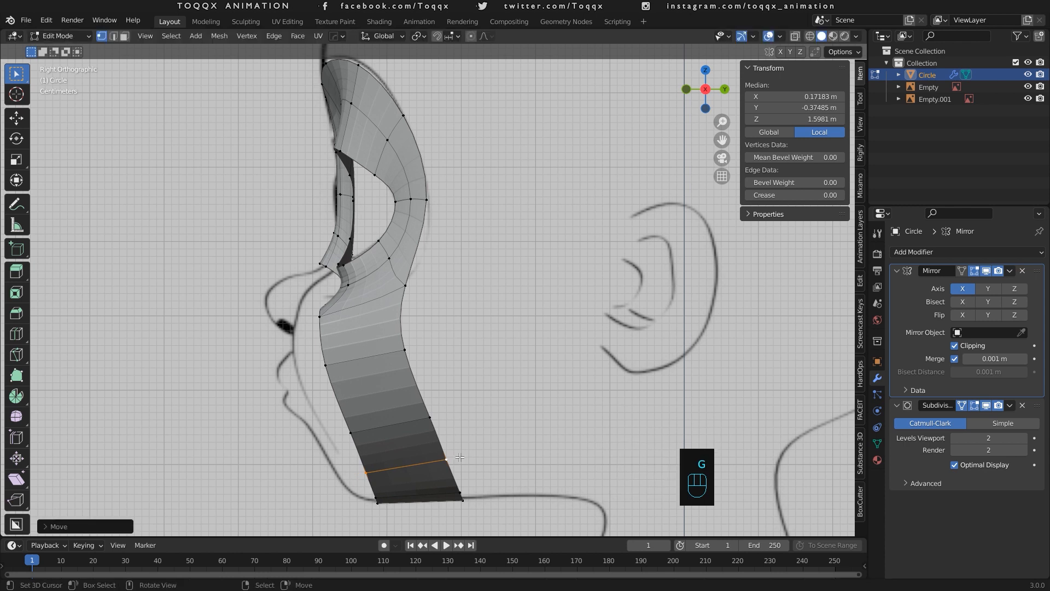
In front view, slide the lower inner cheek vertex up along its edge and the vertex above it slightly down to even their spacing.
right_click(331, 371)
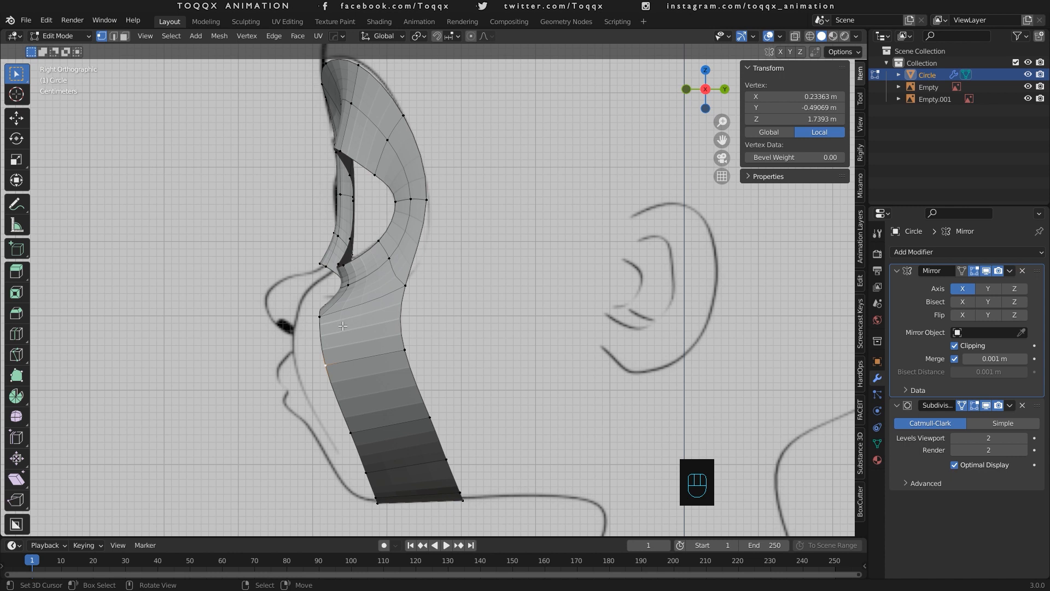
key(KP_1)
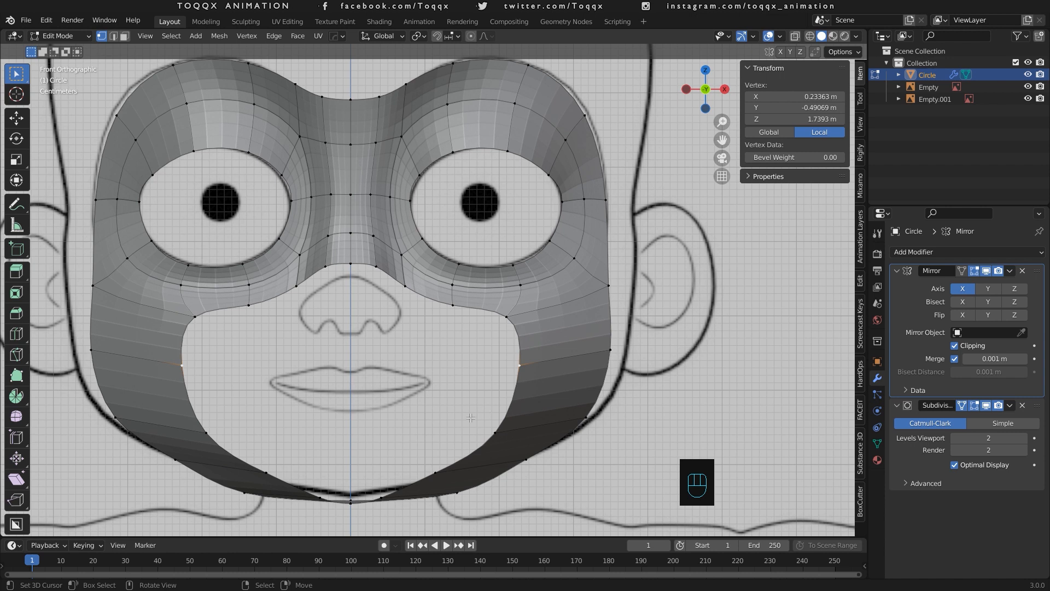
right_click(212, 426)
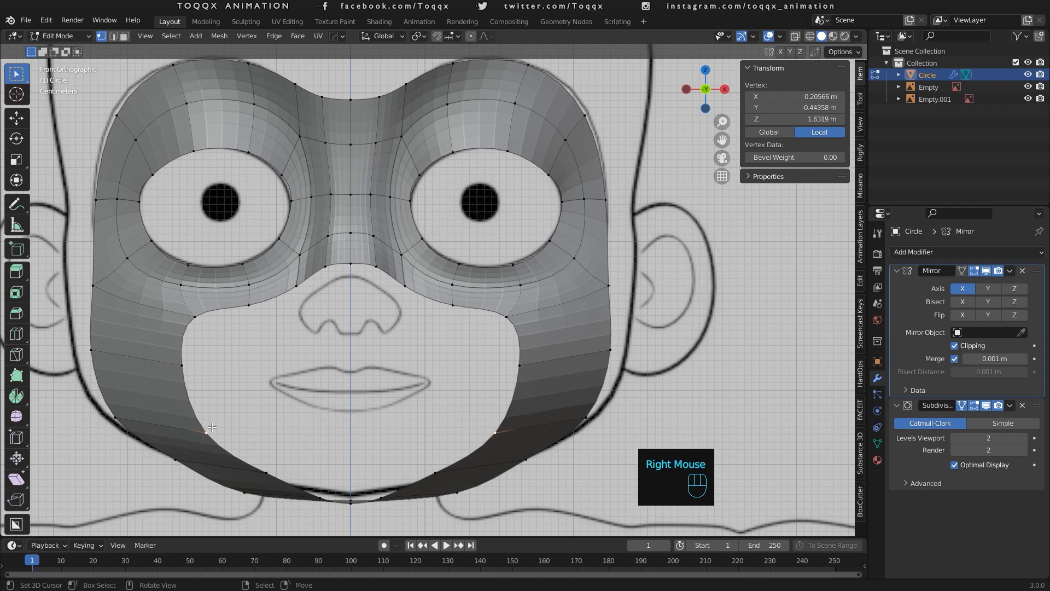
key(g)
key(g)
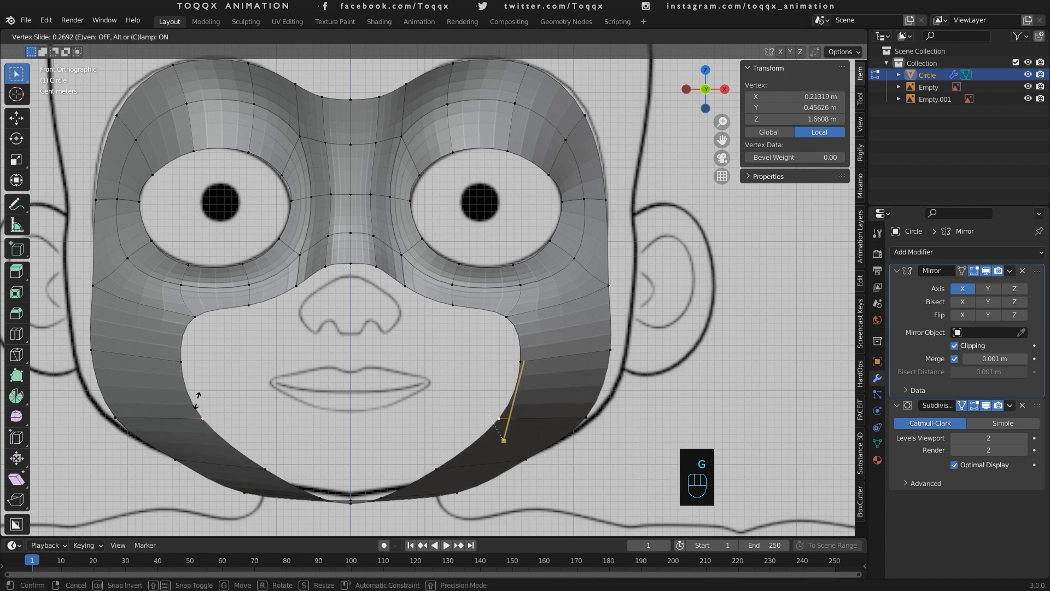
click(195, 388)
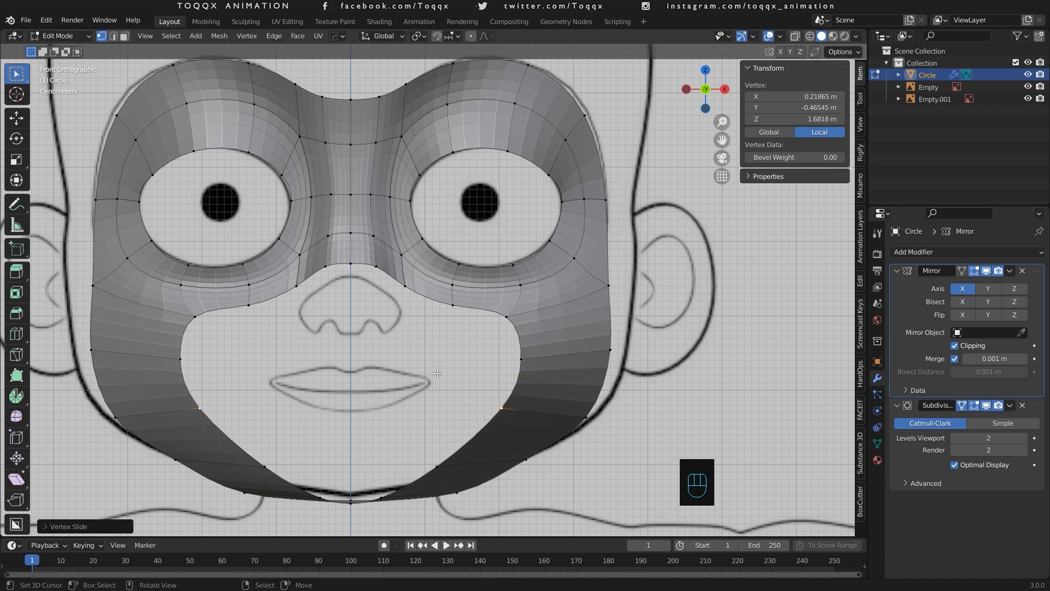
right_click(539, 356)
key(g)
key(g)
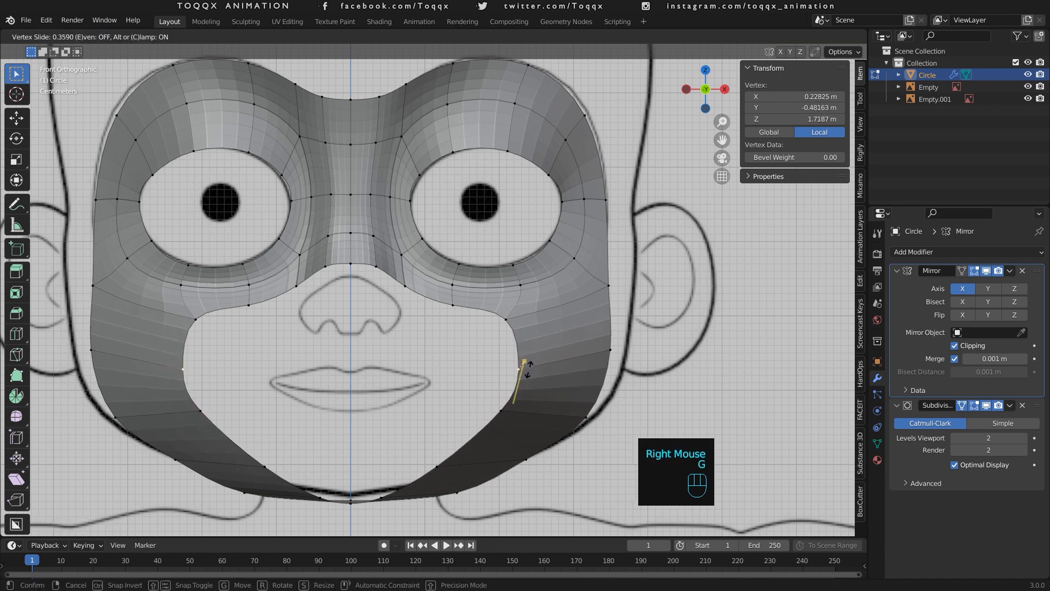
click(527, 374)
In front view, slide the two inner jaw vertices nearest the chin up along their edges to even their spacing.
right_click(462, 444)
key(g)
key(g)
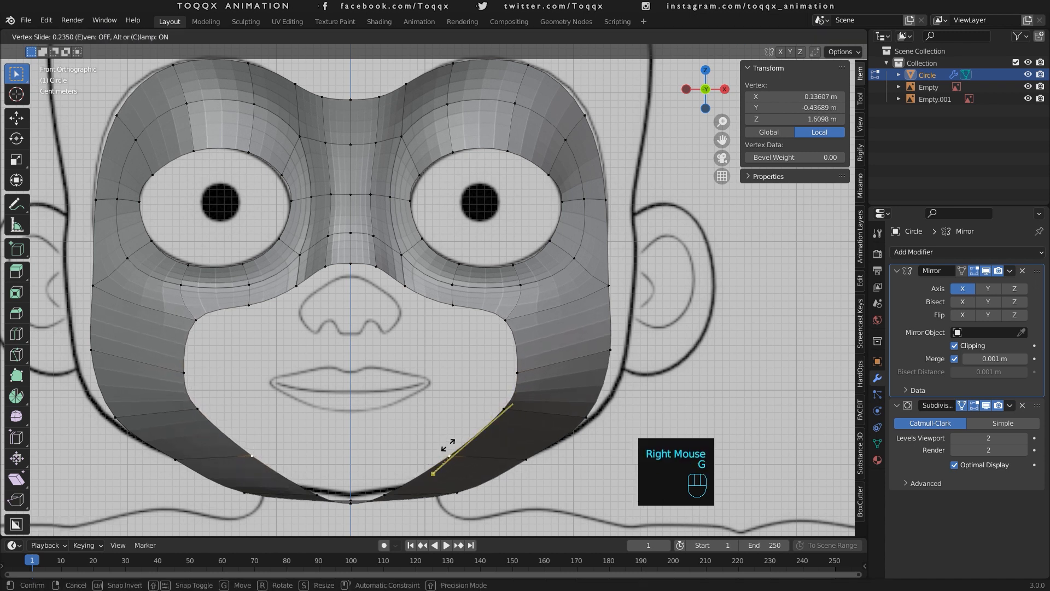
click(462, 435)
right_click(391, 483)
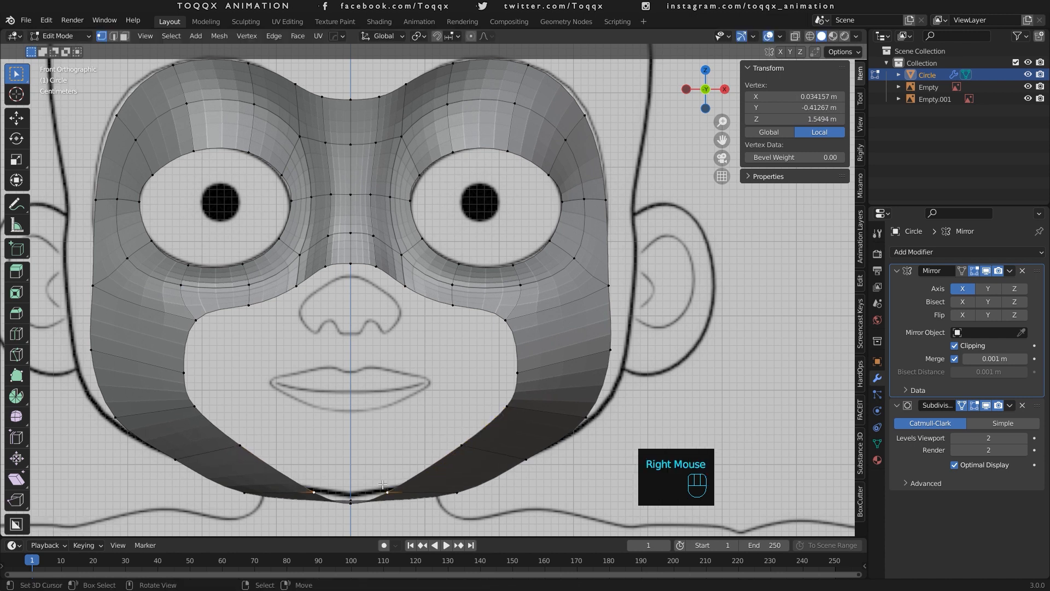
key(g)
key(g)
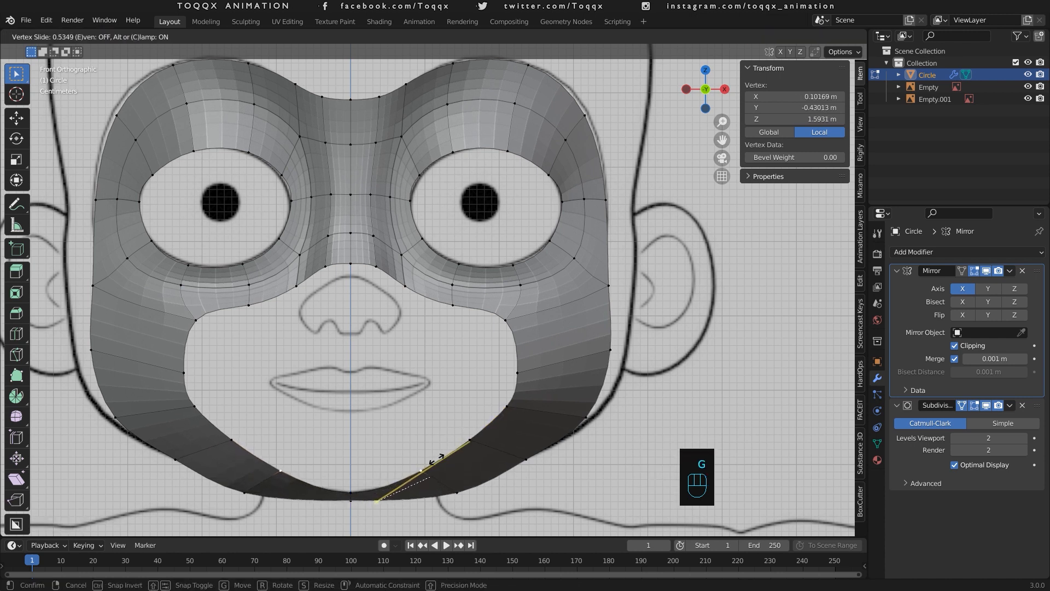
click(438, 460)
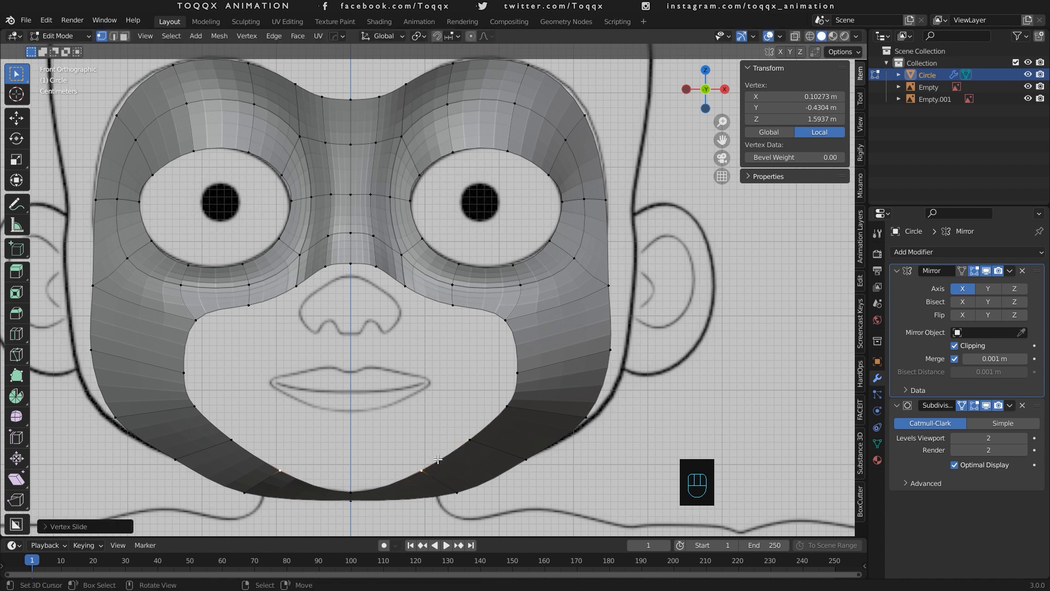
In side view, lower the front center chin vertex to the jaw underside line and nudge the inner jaw vertex above it slightly down and forward.
key(KP_3)
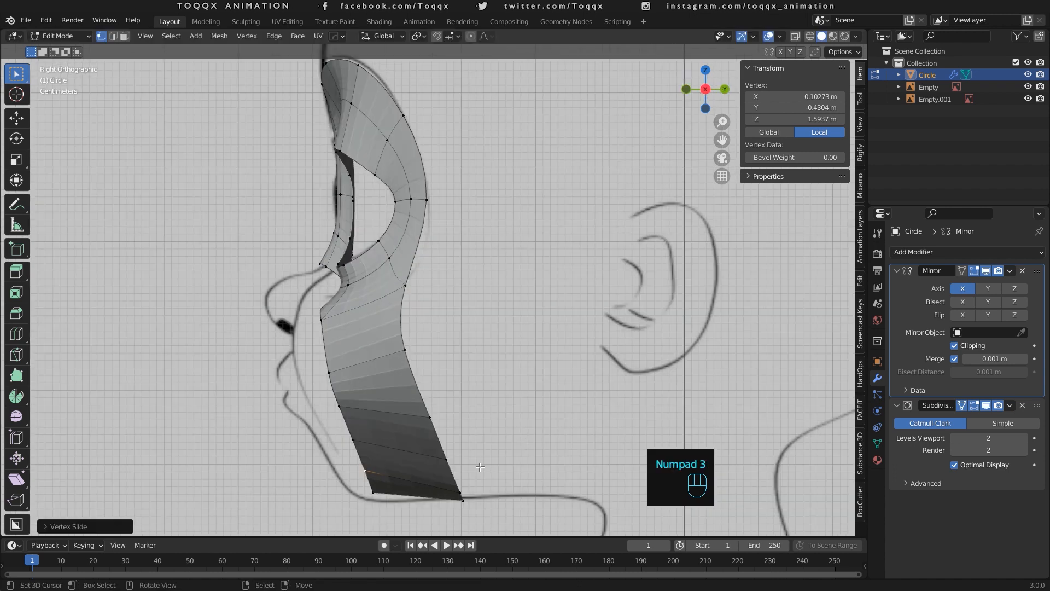
right_click(377, 474)
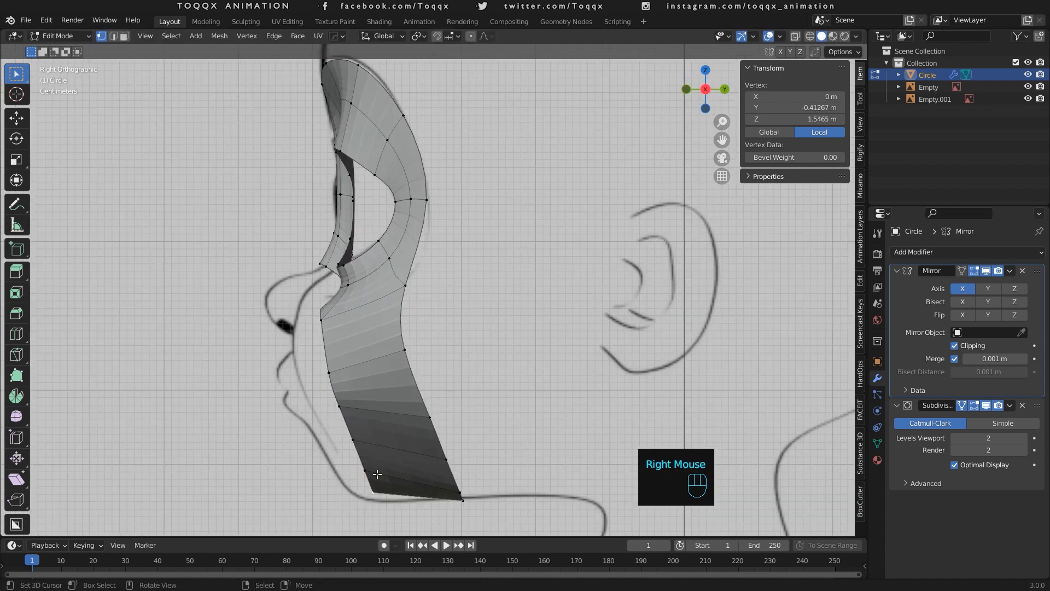
key(g)
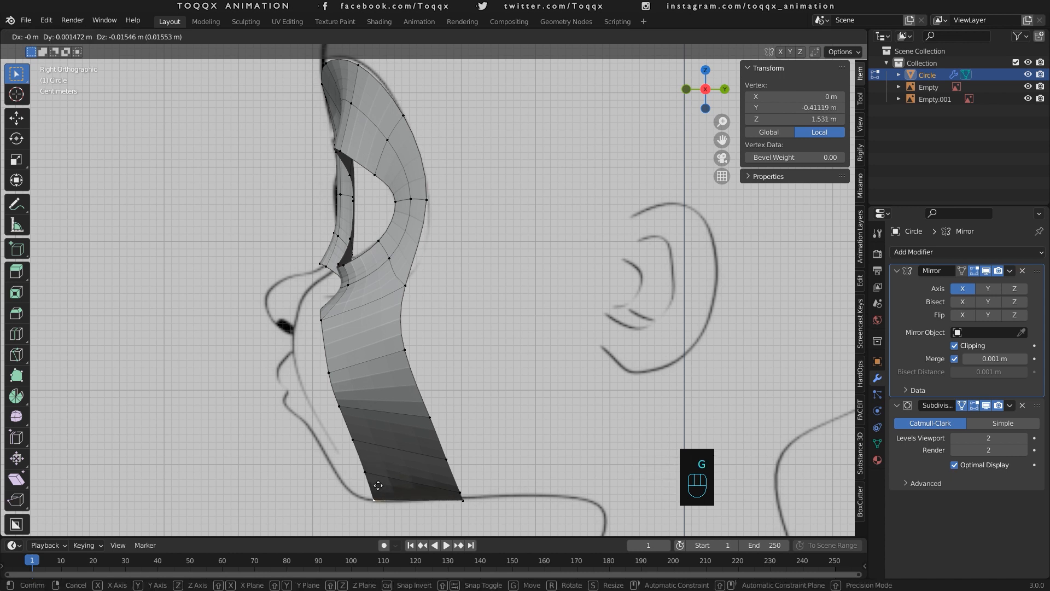
click(368, 469)
key(g)
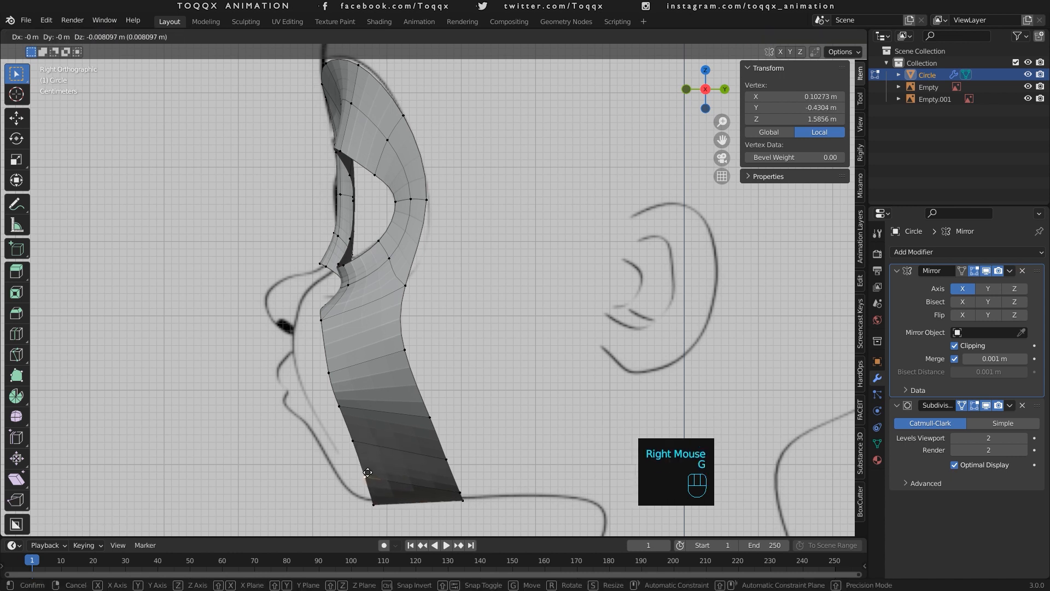
click(367, 468)
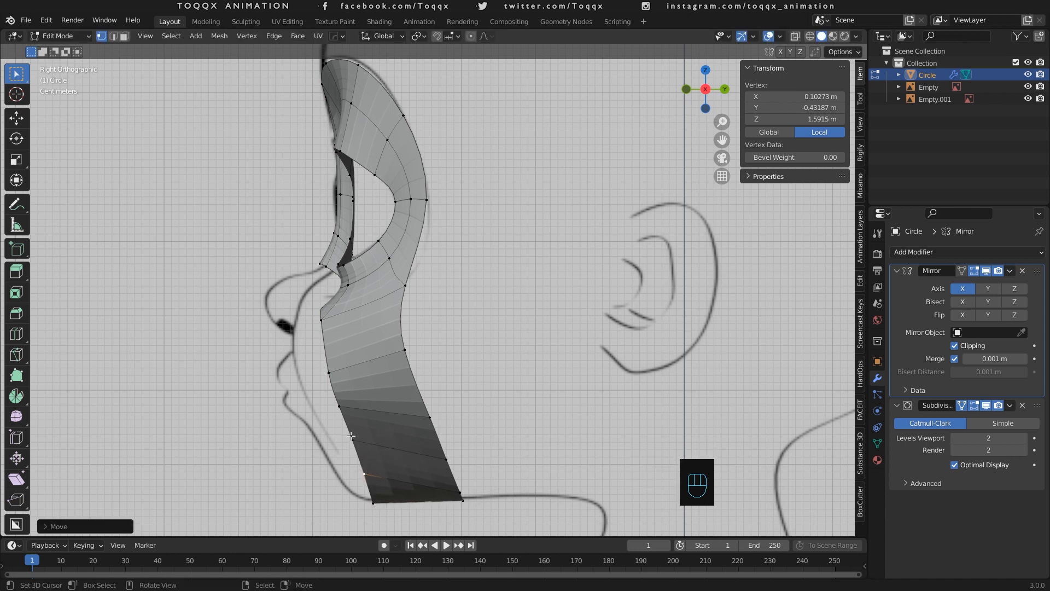
Slide the inner cheek vertex beside the lower mouth area slightly backward along its cross edge in the side view.
right_click(343, 405)
key(g)
key(g)
click(344, 409)
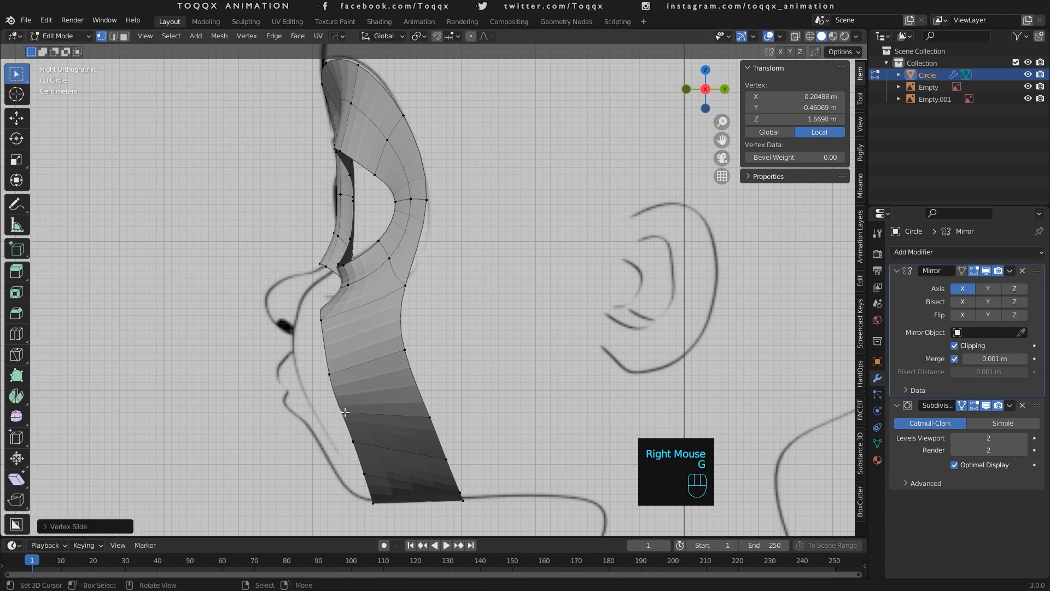
In front view, extrude the whole edge loop around the nose and mouth opening and scale it inward to about 0.87.
key(KP_1)
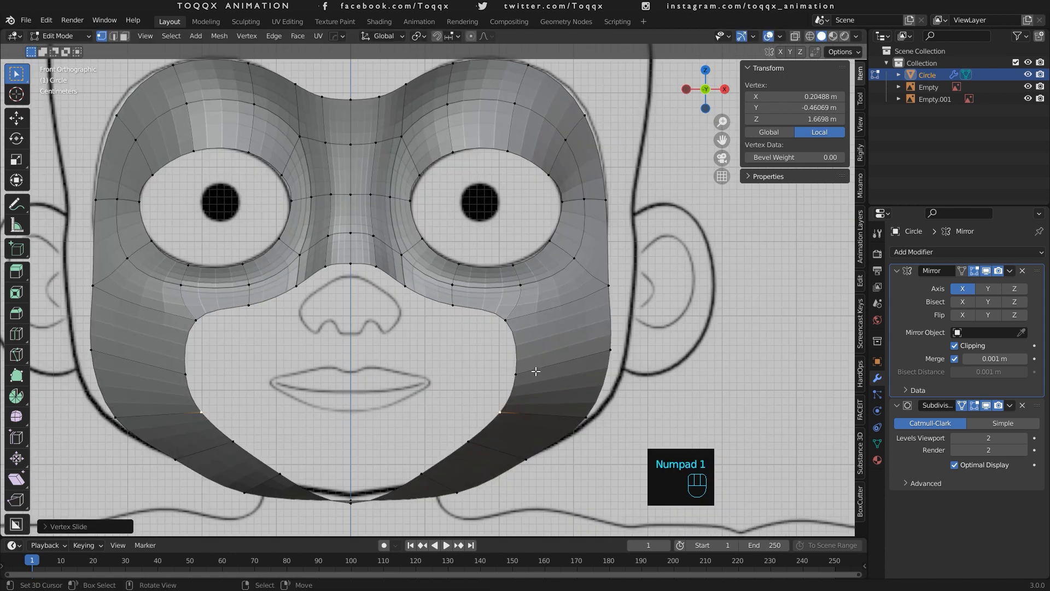
alt+right_click(513, 335)
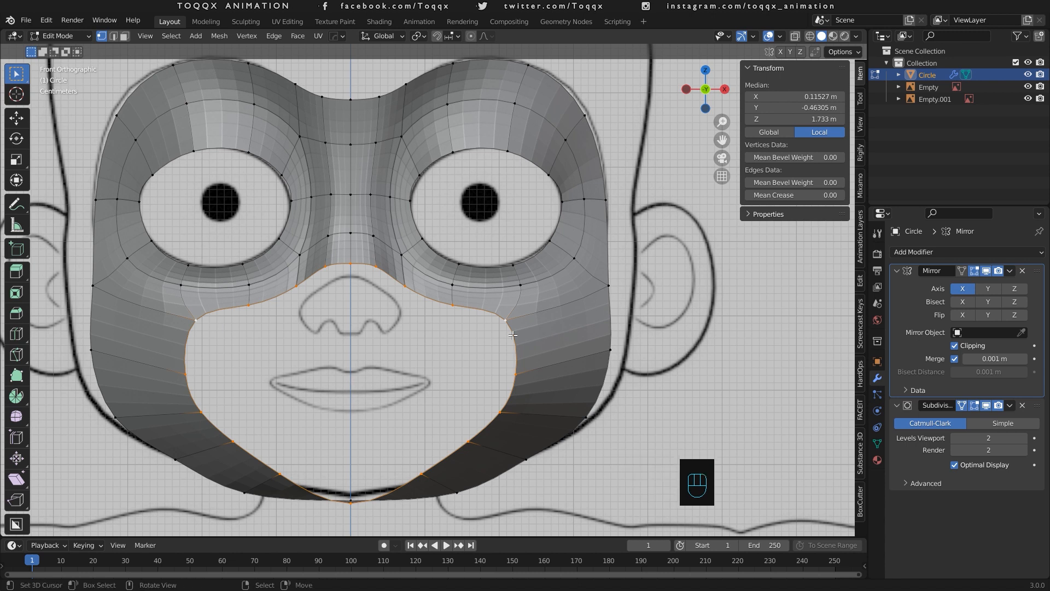
key(e)
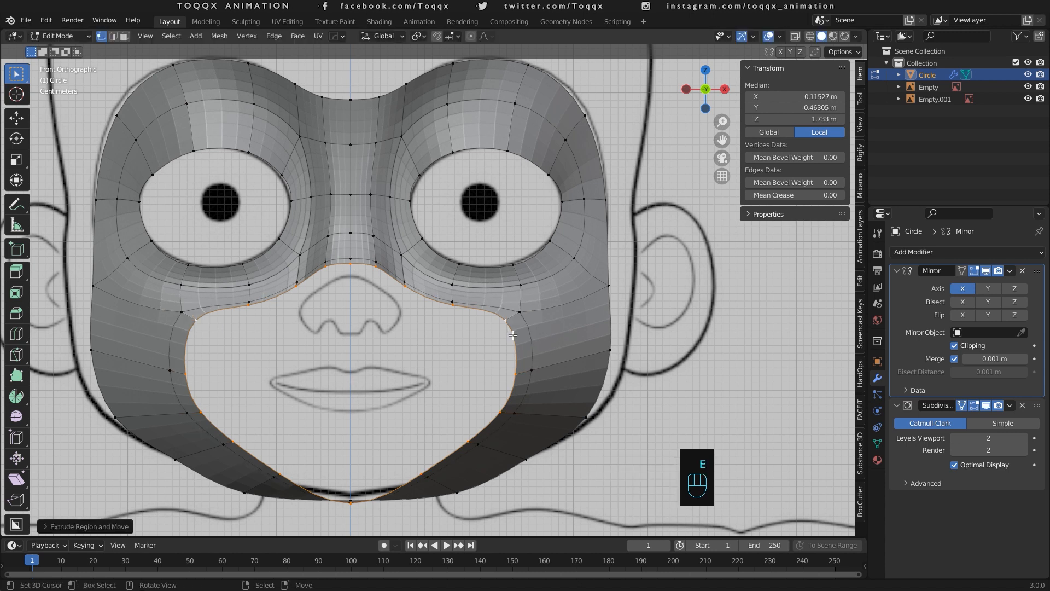
key(s)
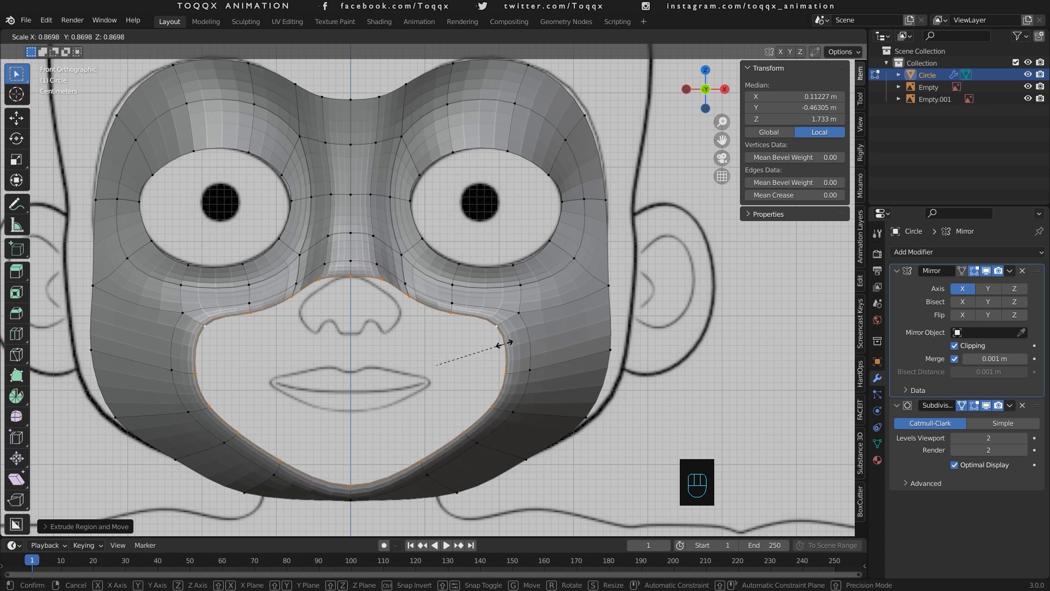
click(504, 343)
Move the extruded loop about 0.015 m inward along X toward the face's center.
key(g)
key(x)
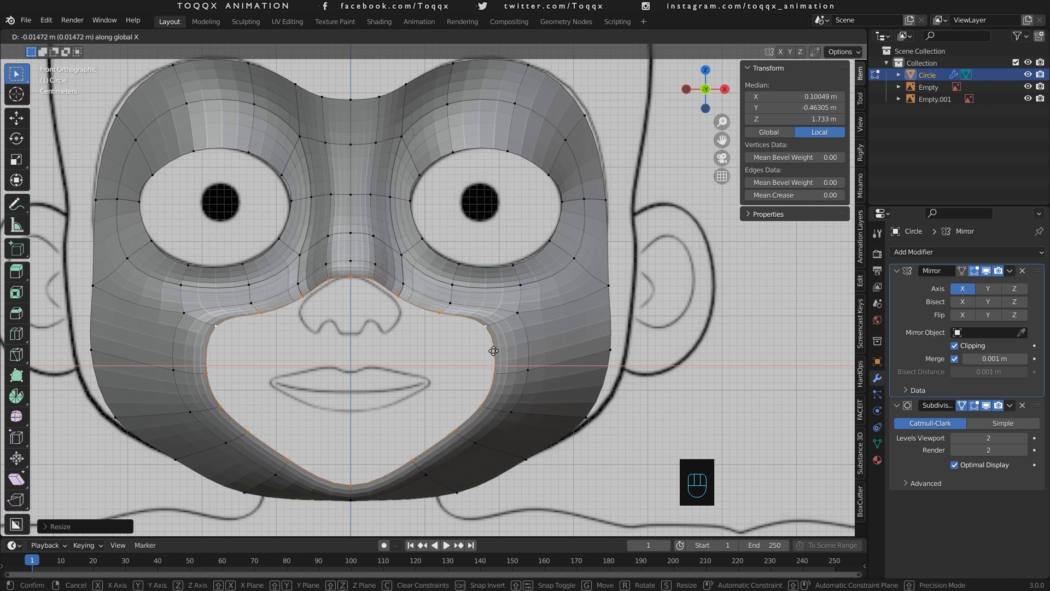
click(494, 350)
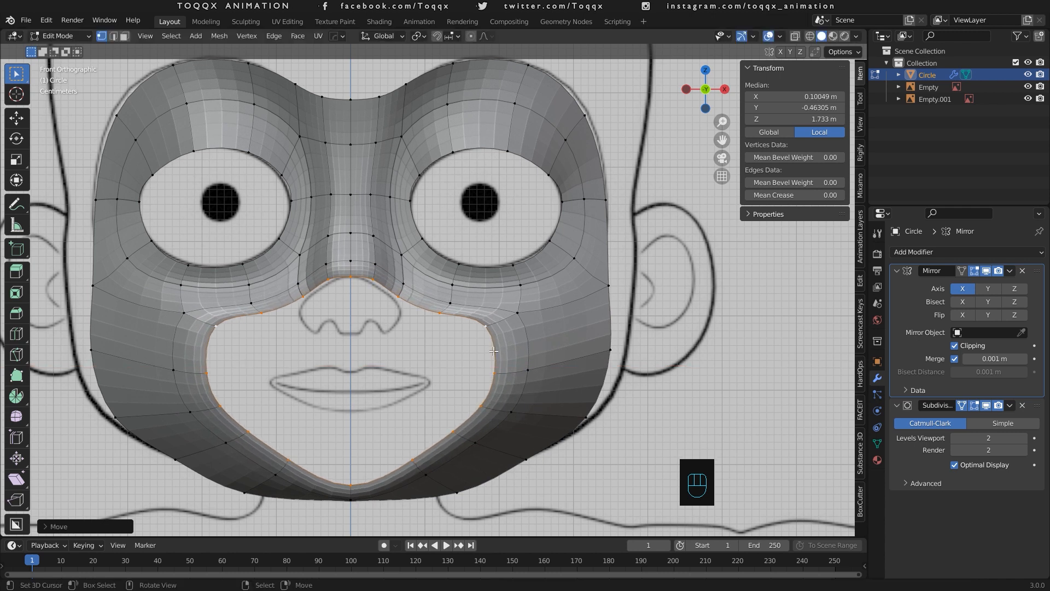
Lower the new loop's vertex beside the nose by about 0.015 m and its upper cheek corner vertex by about 0.02 m.
right_click(448, 321)
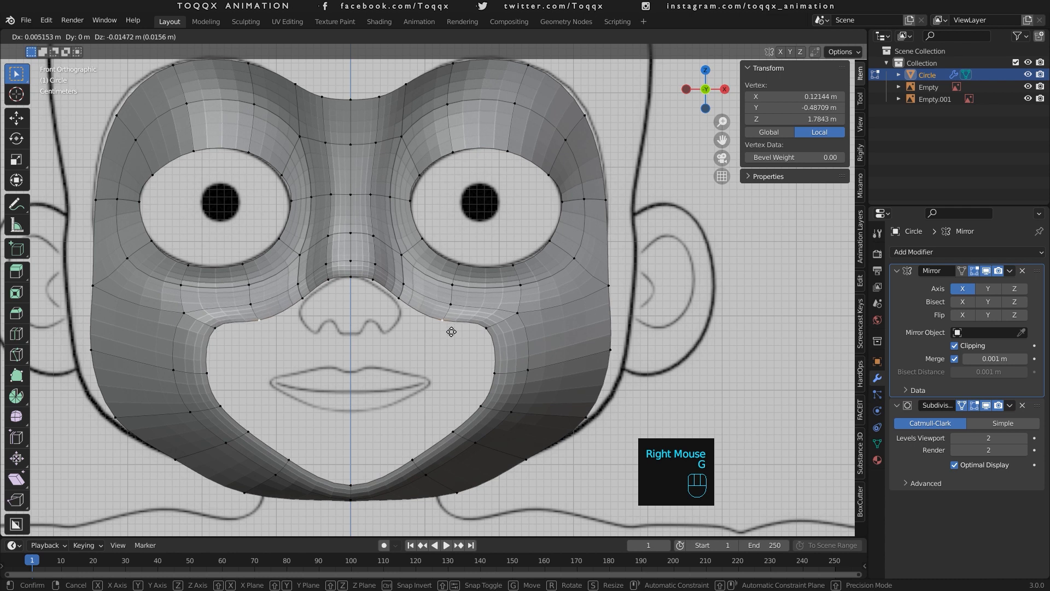
click(452, 331)
right_click(484, 331)
key(g)
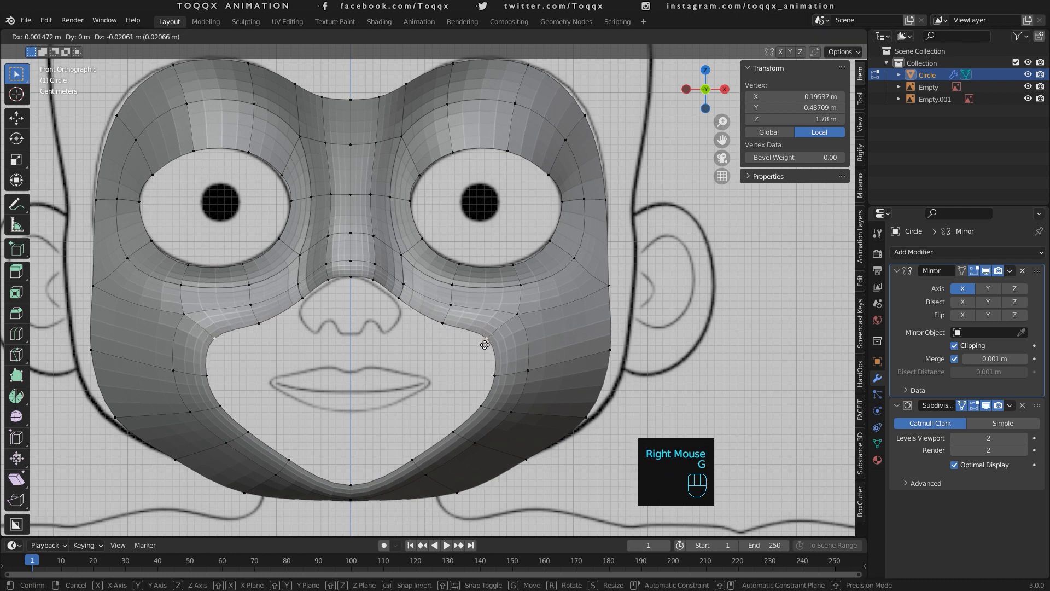
click(487, 341)
Move the new loop's mouth-side vertex slightly down and inward, and the vertex next to the chin about 0.018 m inward and 0.015 m down.
right_click(493, 372)
key(g)
click(487, 383)
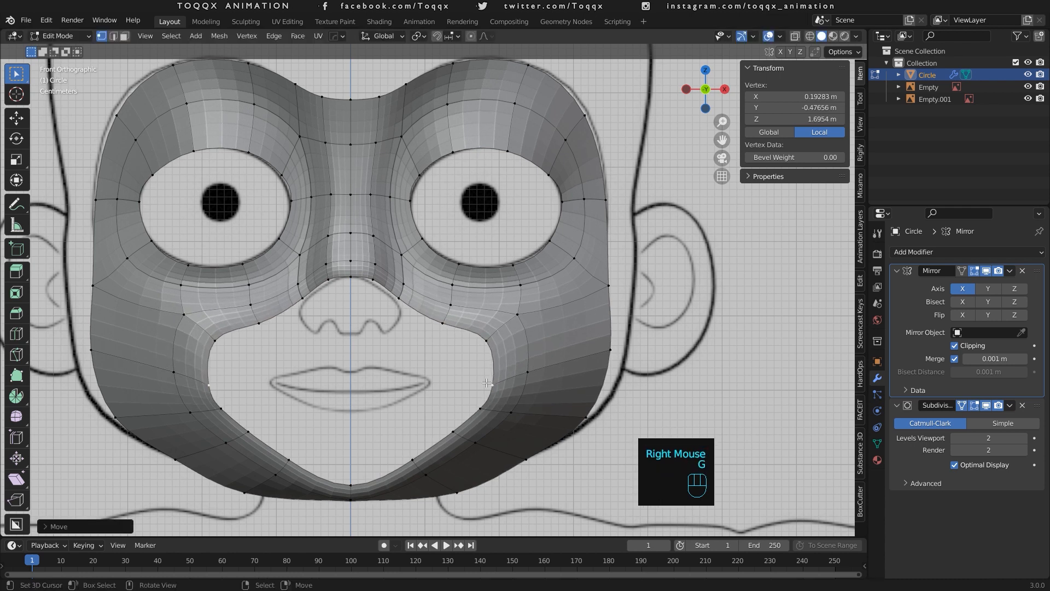
right_click(415, 460)
key(g)
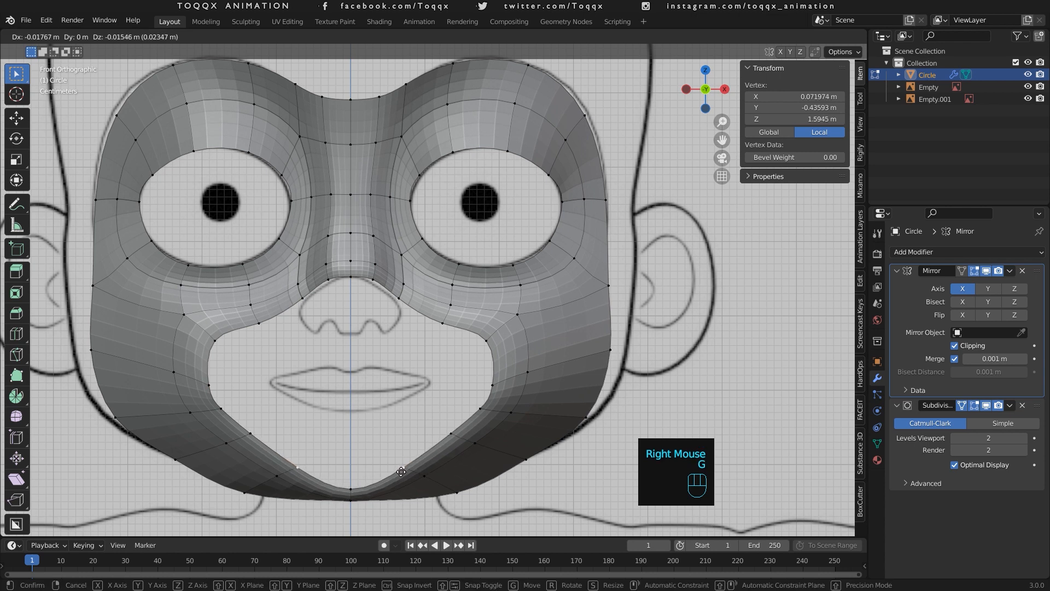
click(438, 451)
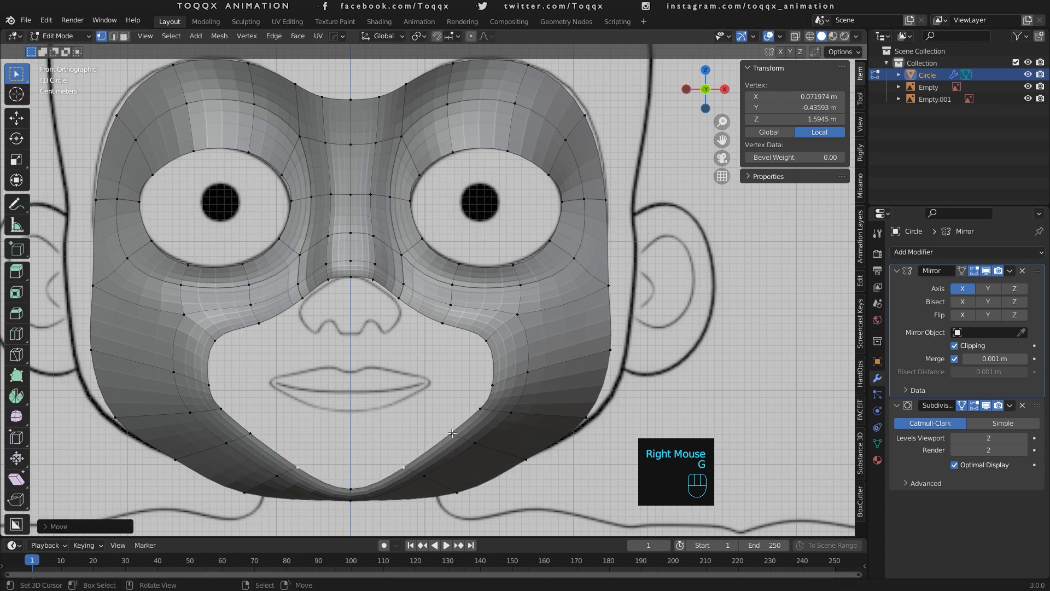
In side view, move the new loop's three chin vertices about 0.023 m forward and about 0.01 m down toward the chin outline.
shift+right_click(346, 478)
shift+right_click(346, 478)
key(KP_3)
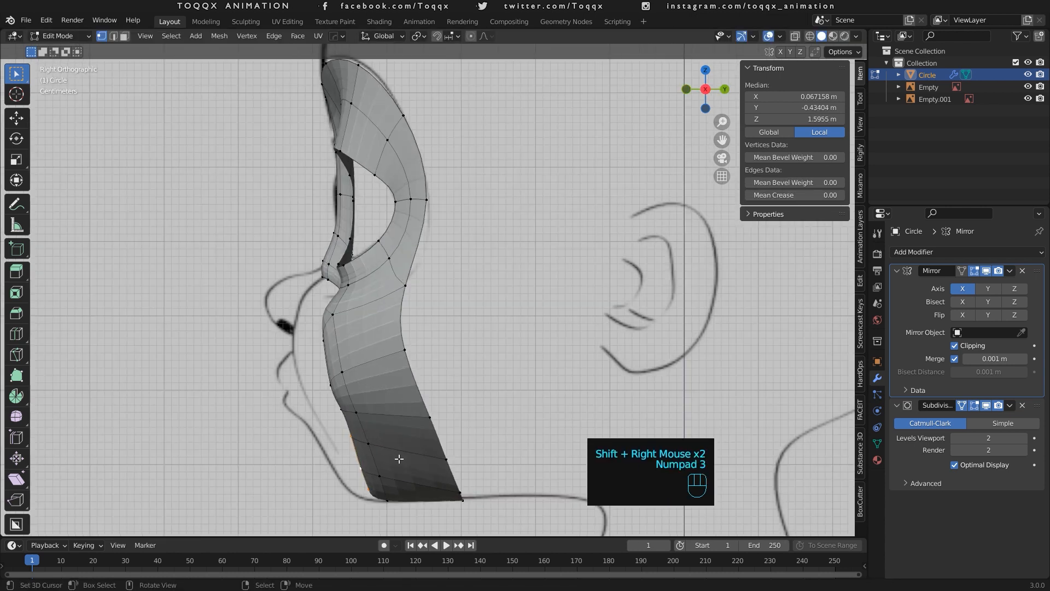
key(g)
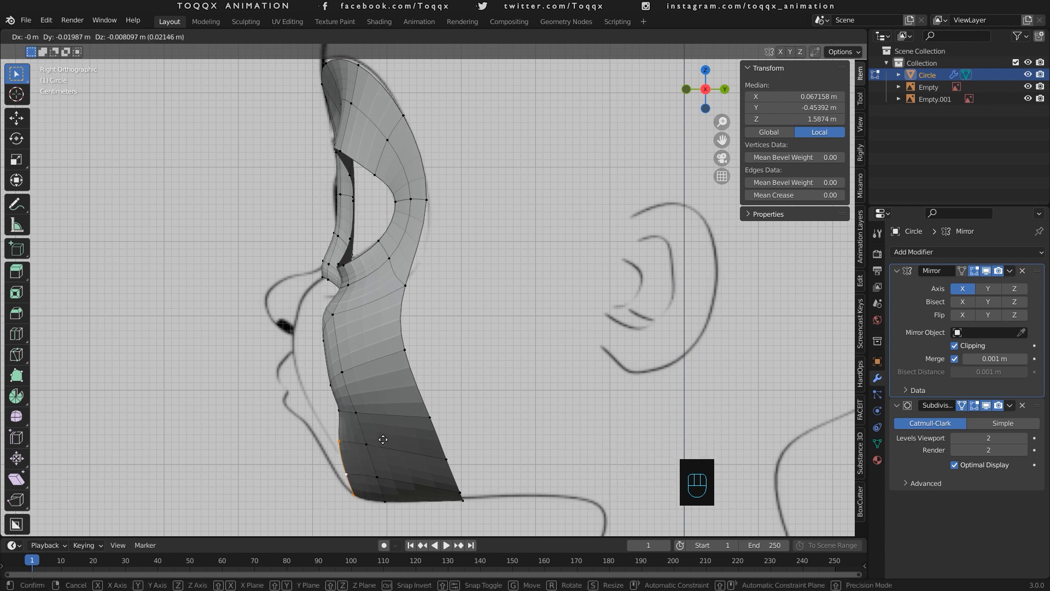
click(381, 440)
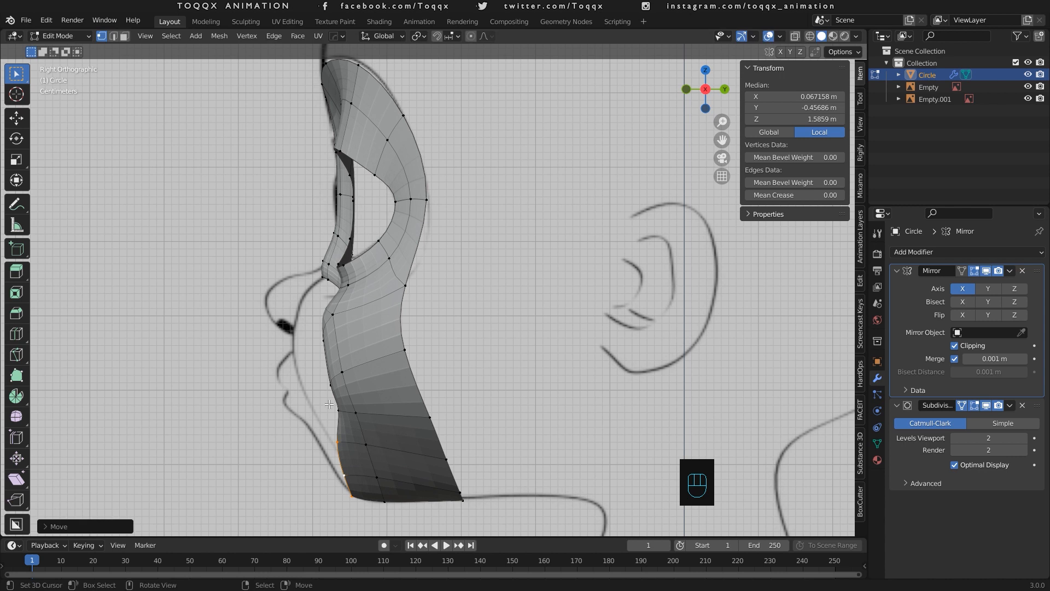
Move the new loop's two lower cheek vertices forward in side view, shifting the upper one about 0.04 m along Y to the reference cheek line.
right_click(329, 405)
key(g)
click(304, 407)
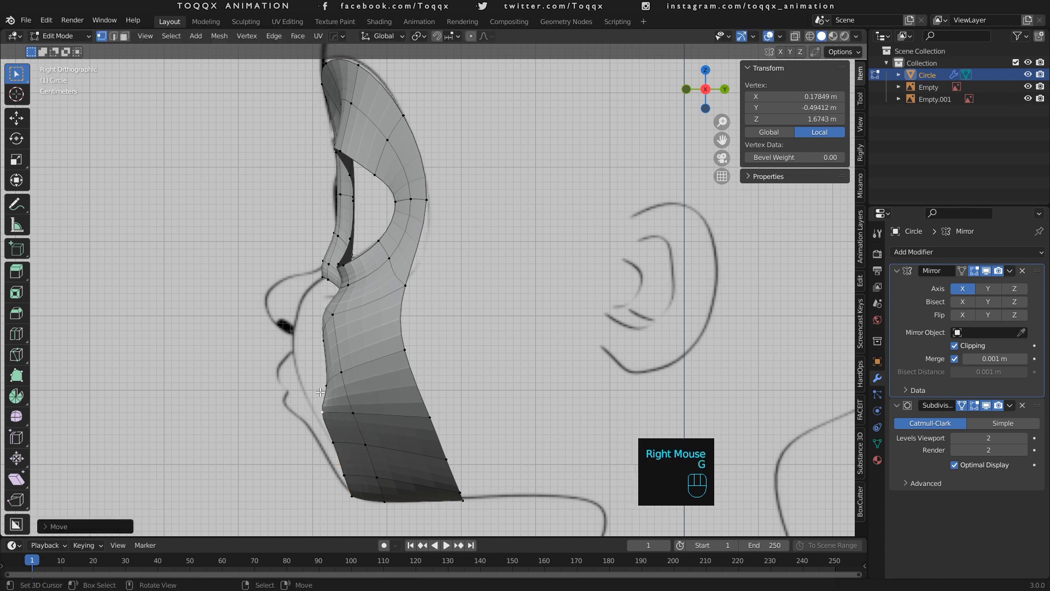
right_click(320, 386)
key(g)
click(299, 378)
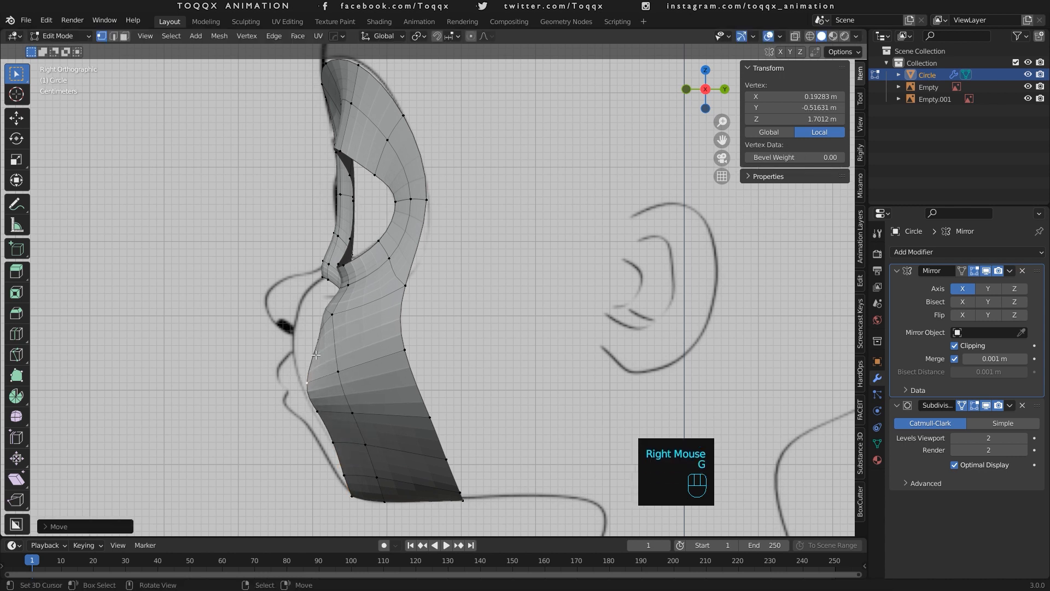
Move the loop's upper cheek corner vertex about 0.048 m forward, and the vertex beside the nose about 0.031 m forward and 0.005 m up.
right_click(320, 328)
key(g)
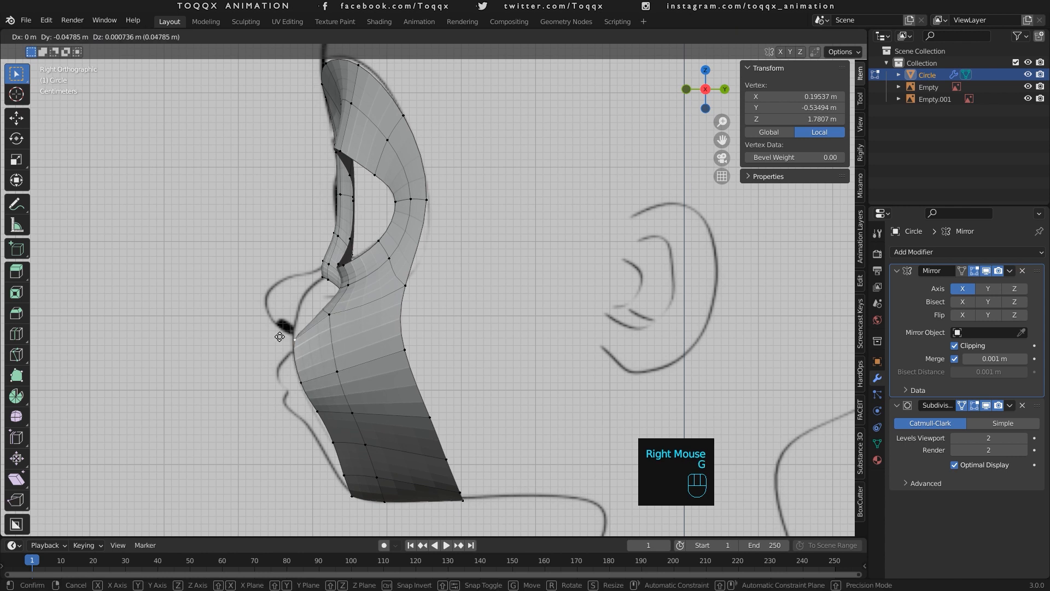
click(279, 336)
key(KP_1)
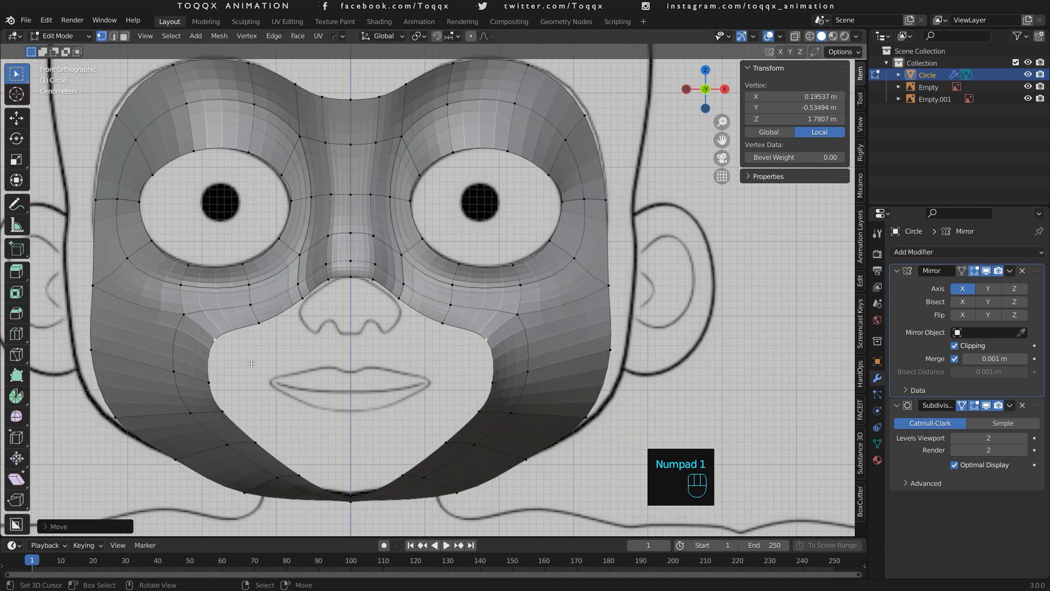
right_click(439, 325)
key(KP_3)
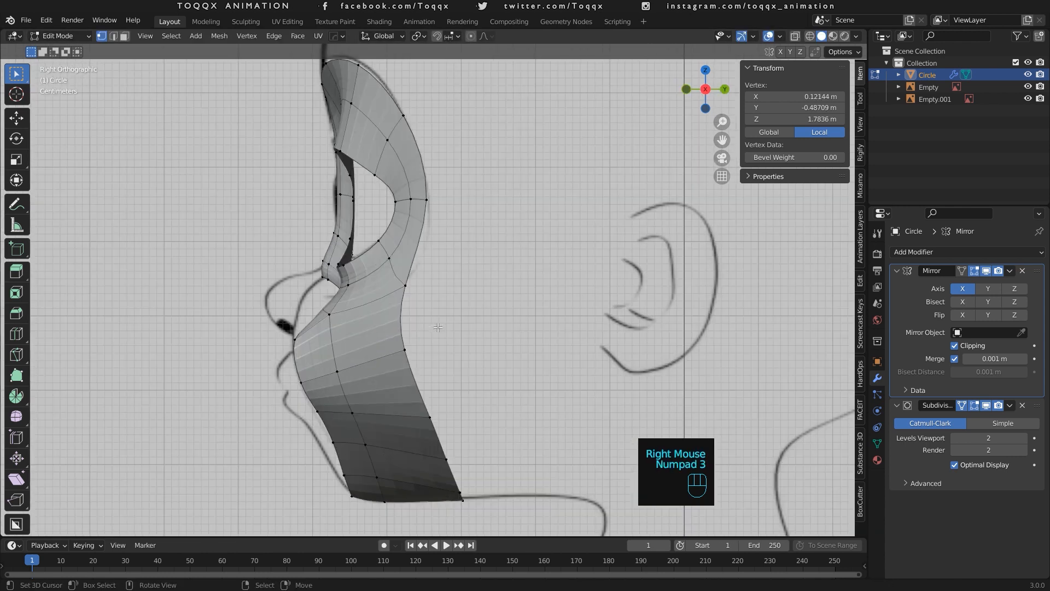
key(g)
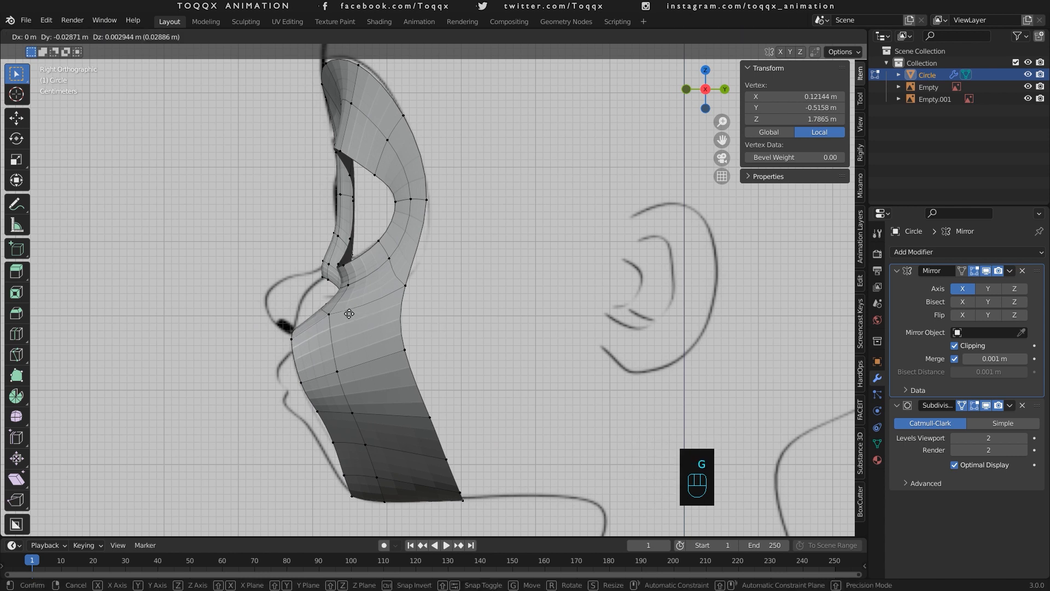
click(341, 312)
Move the loop's three vertices across the top of the nose about 0.025 m forward and 0.007 m up in side view.
key(KP_1)
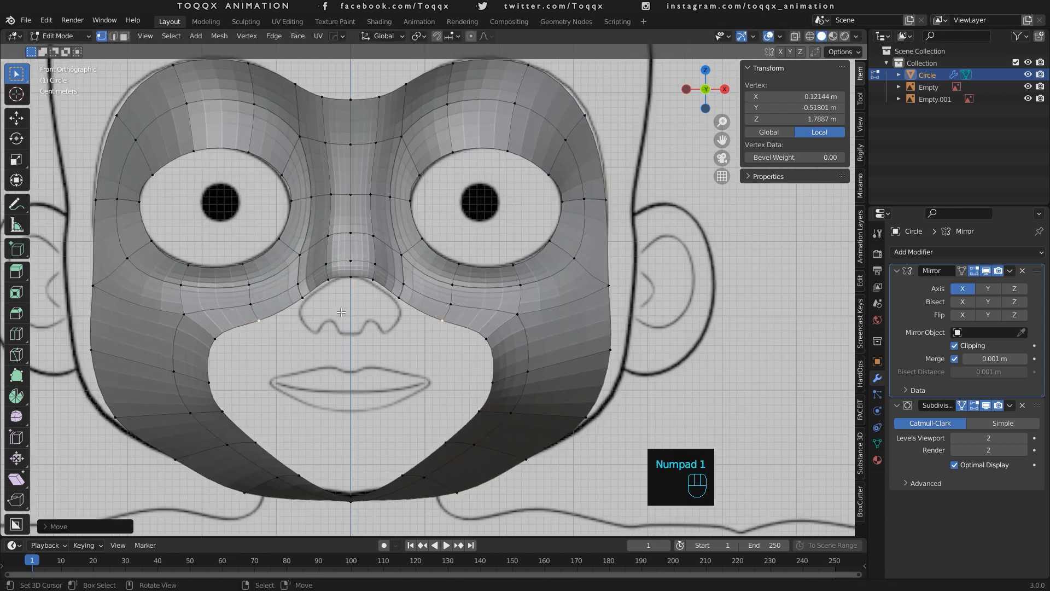
right_click(399, 297)
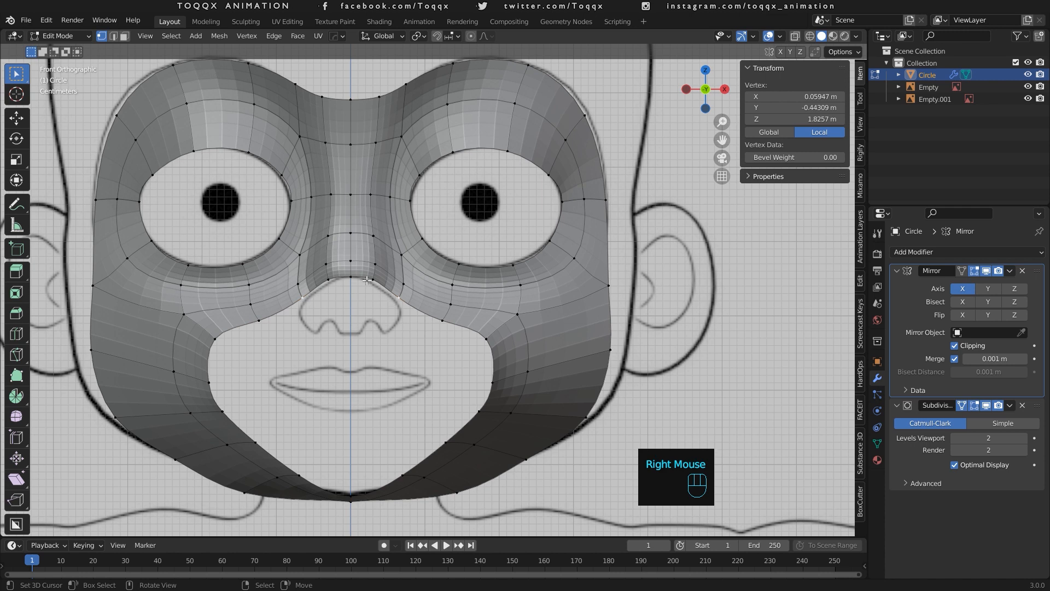
shift+right_click(373, 280)
shift+right_click(351, 277)
key(KP_3)
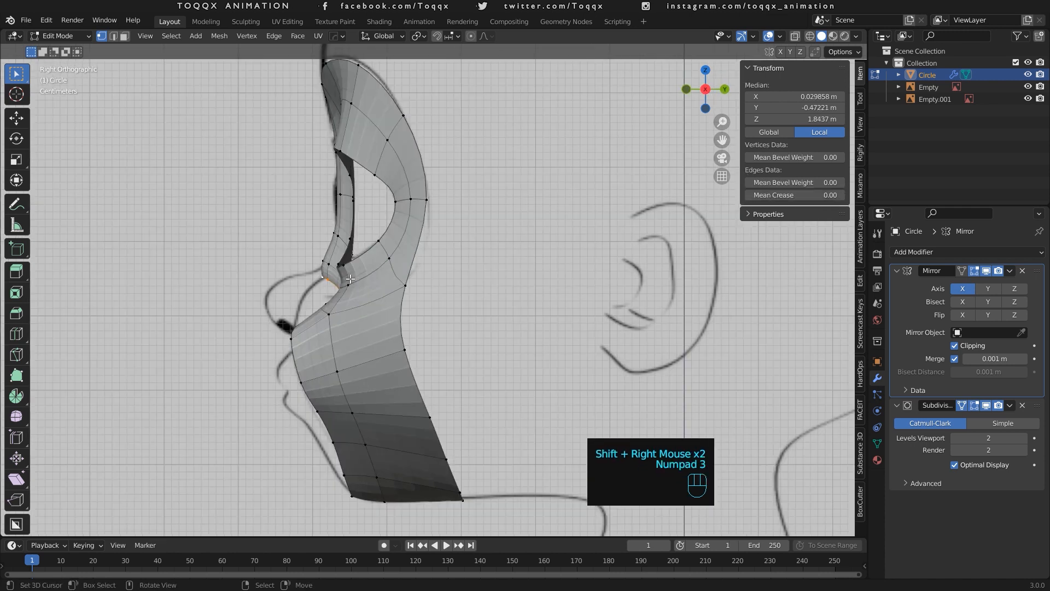
key(g)
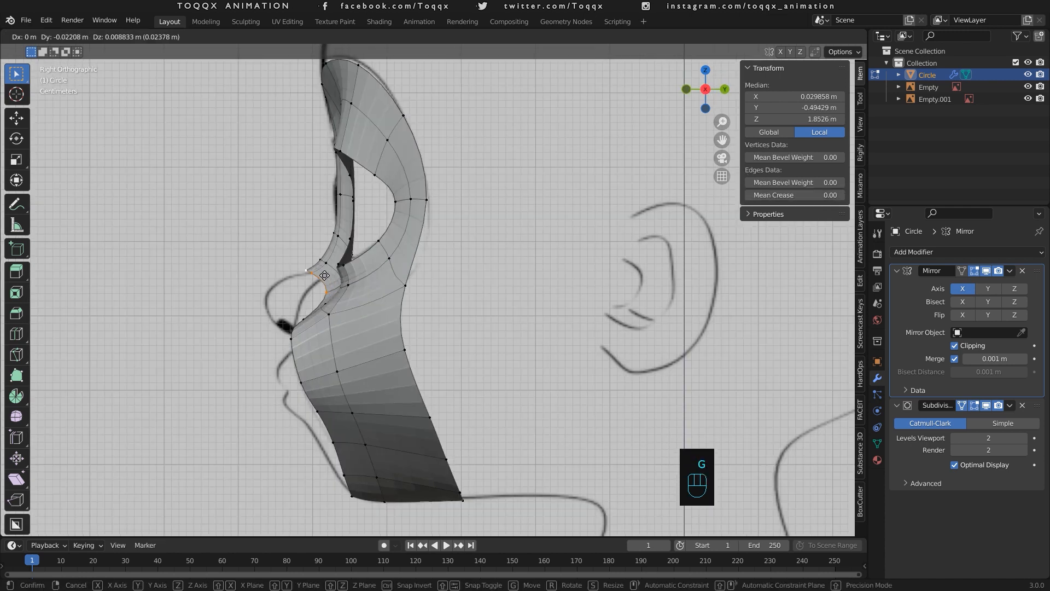
click(322, 277)
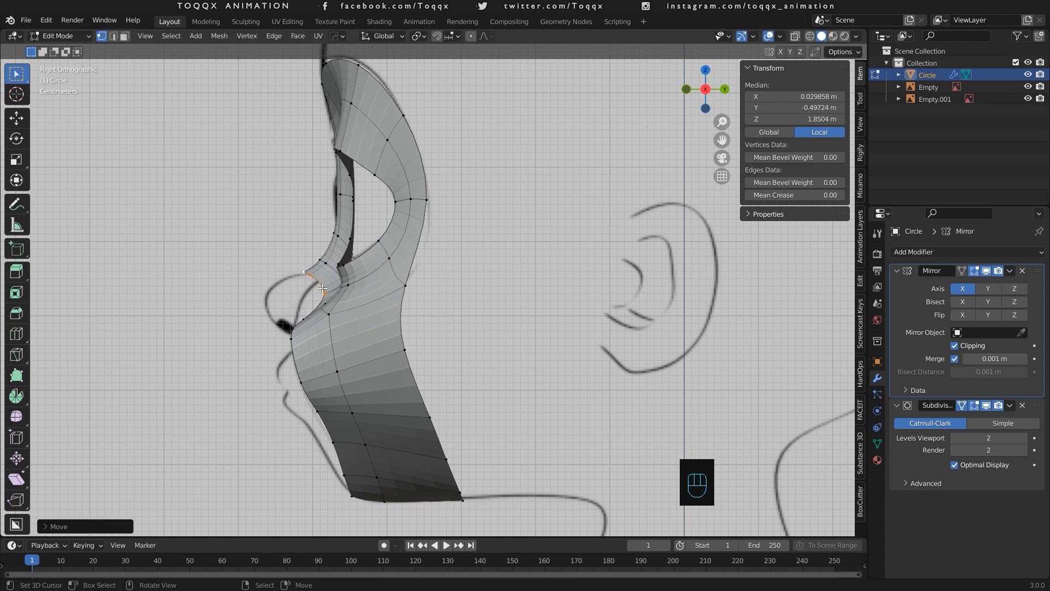
Move the loop's vertices beside the nose in side view to the reference nose outline, raising the one below the nose side about 0.014 m.
right_click(323, 289)
key(g)
click(299, 283)
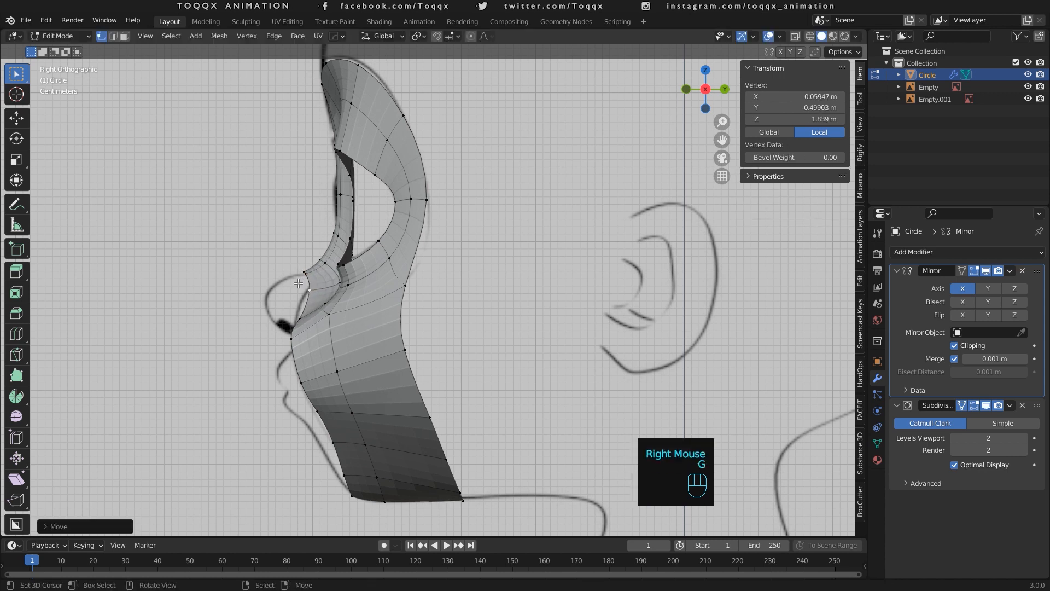
right_click(298, 318)
key(g)
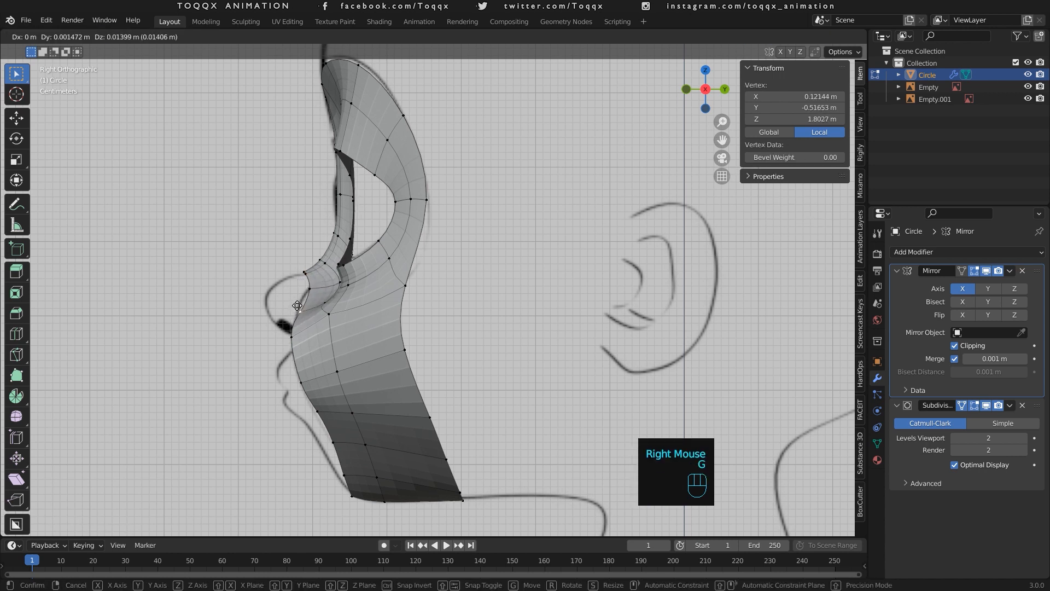
click(297, 305)
right_click(287, 335)
key(g)
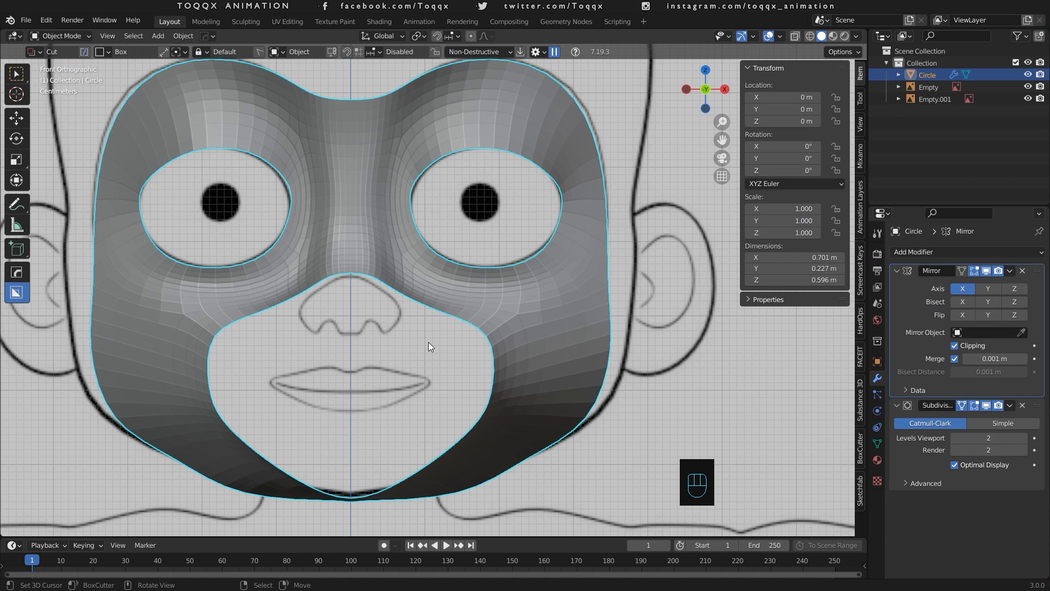
Snap the 3D cursor to the world origin.
scroll(428, 342, down, 5)
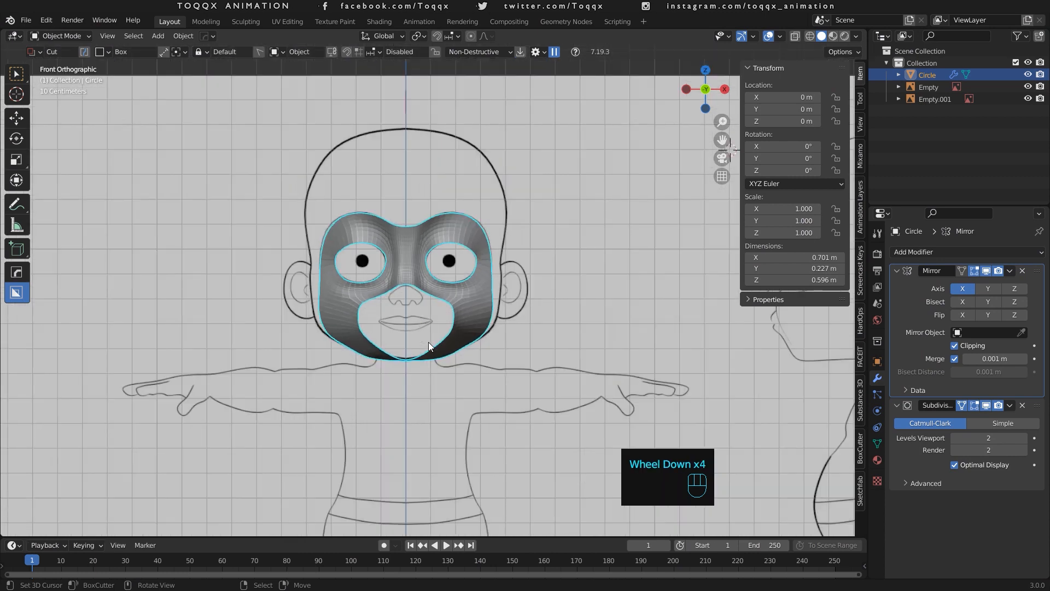
scroll(428, 343, down, 1)
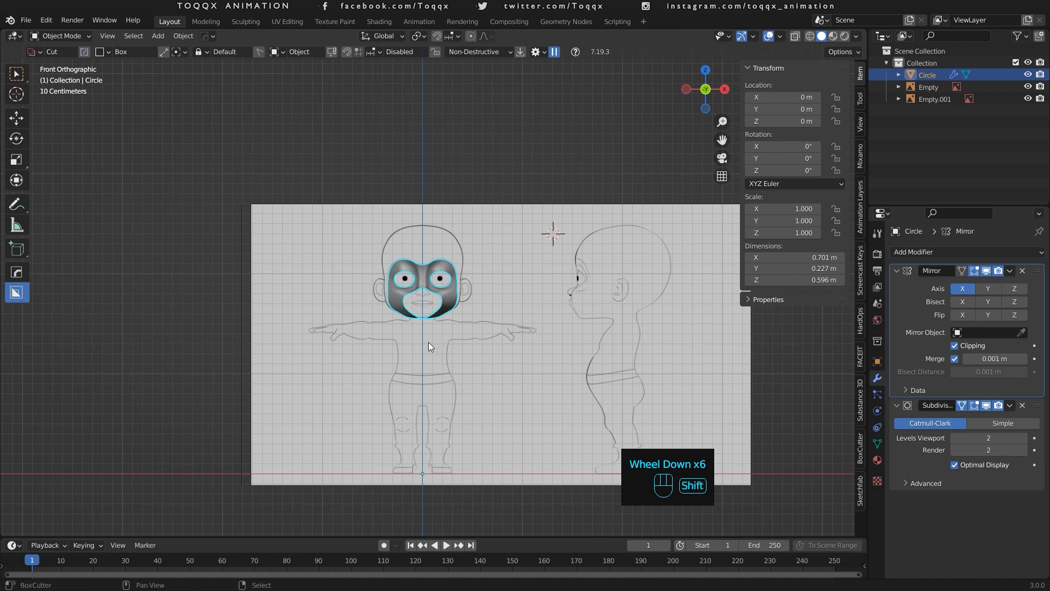
key(shift+s)
click(357, 385)
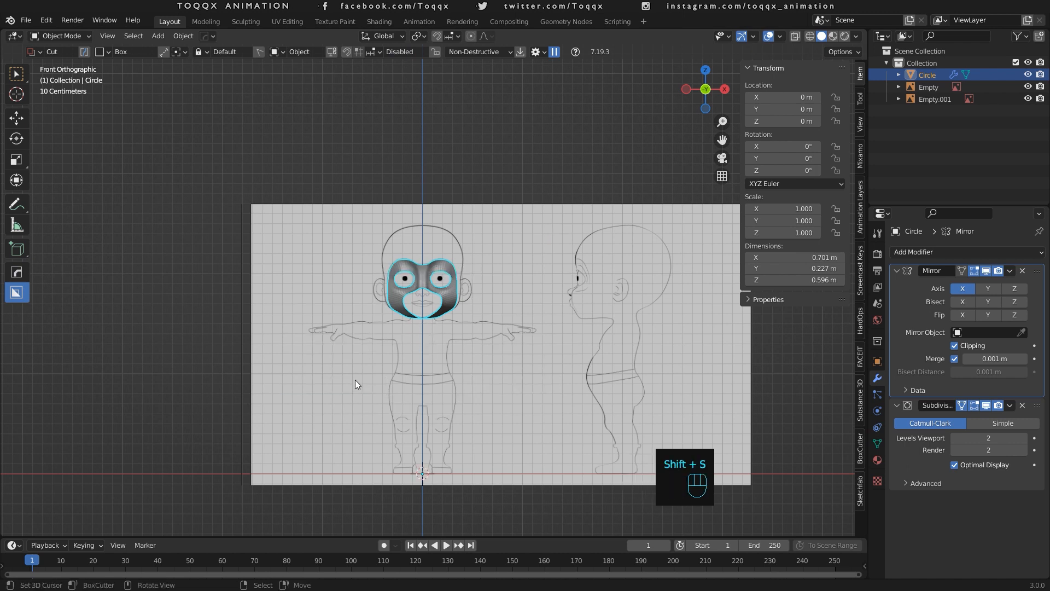
Add a mesh circle with 14 vertices at the world origin.
key(shift+a)
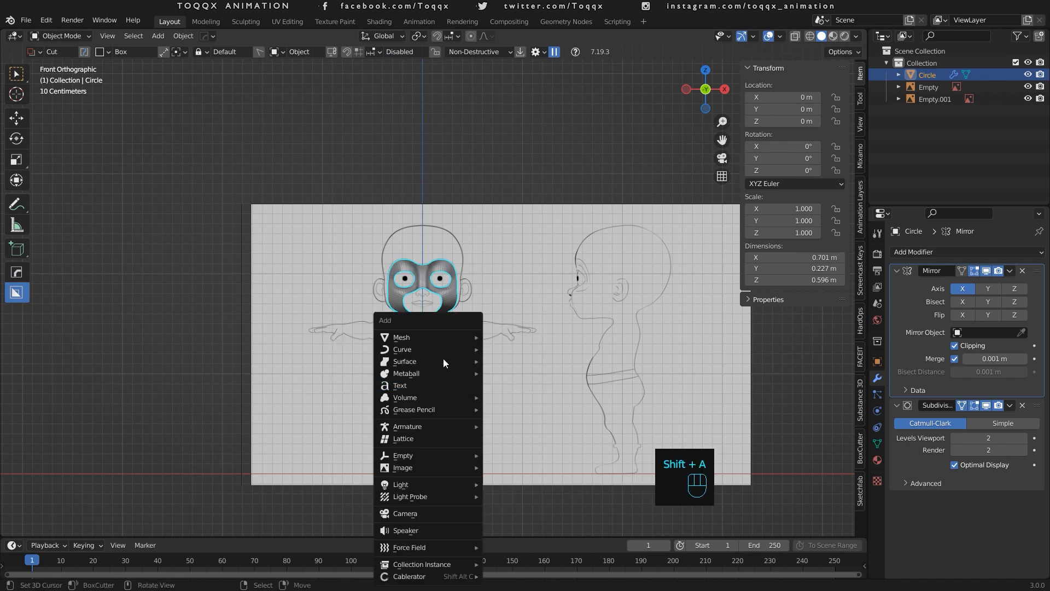
mouse_move(444, 331)
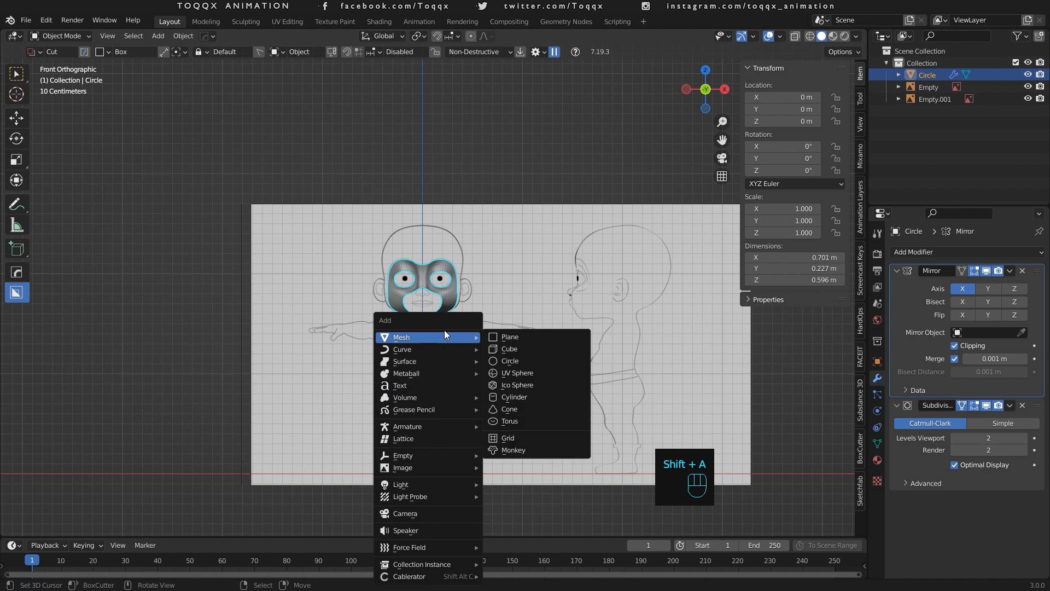
click(533, 358)
click(46, 528)
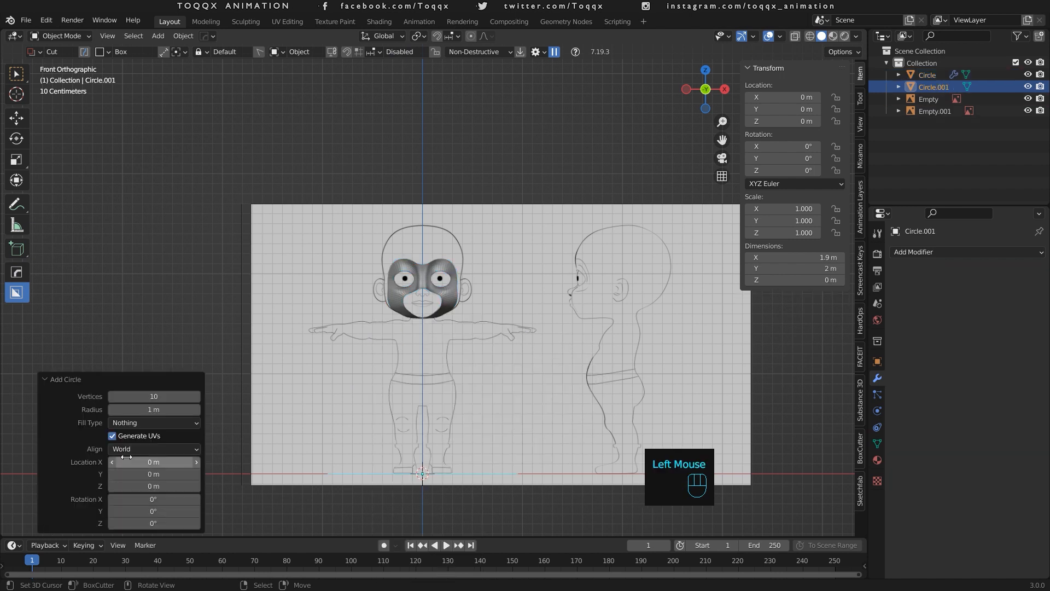
shift+click(163, 397)
text(14)
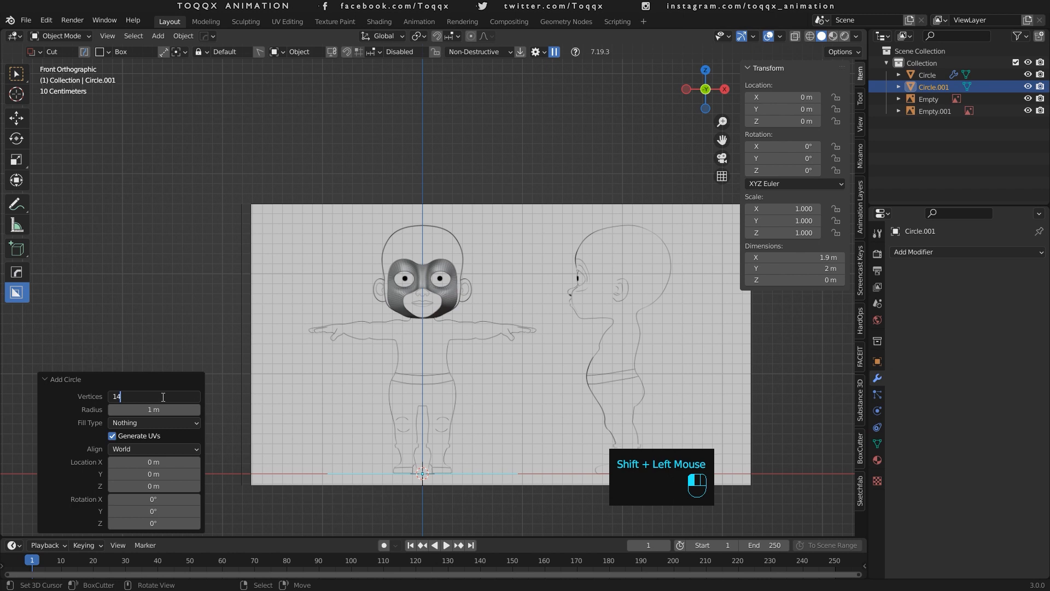
key(Return)
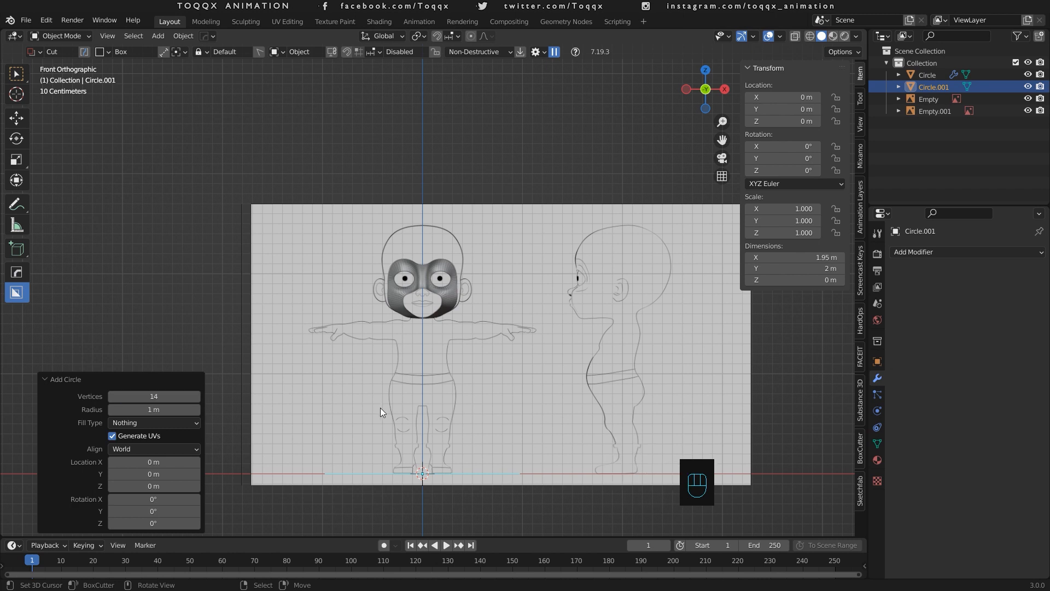
click(46, 378)
Rotate the circle's vertices 90° about the X axis in Edit Mode and scale them down to about 0.108.
key(Tab)
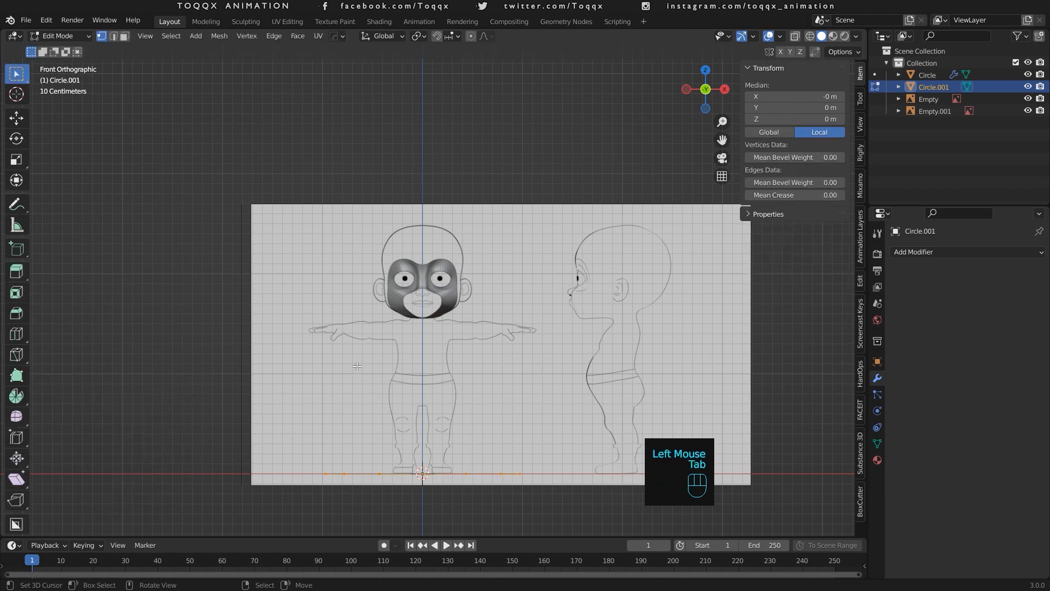
text(r)
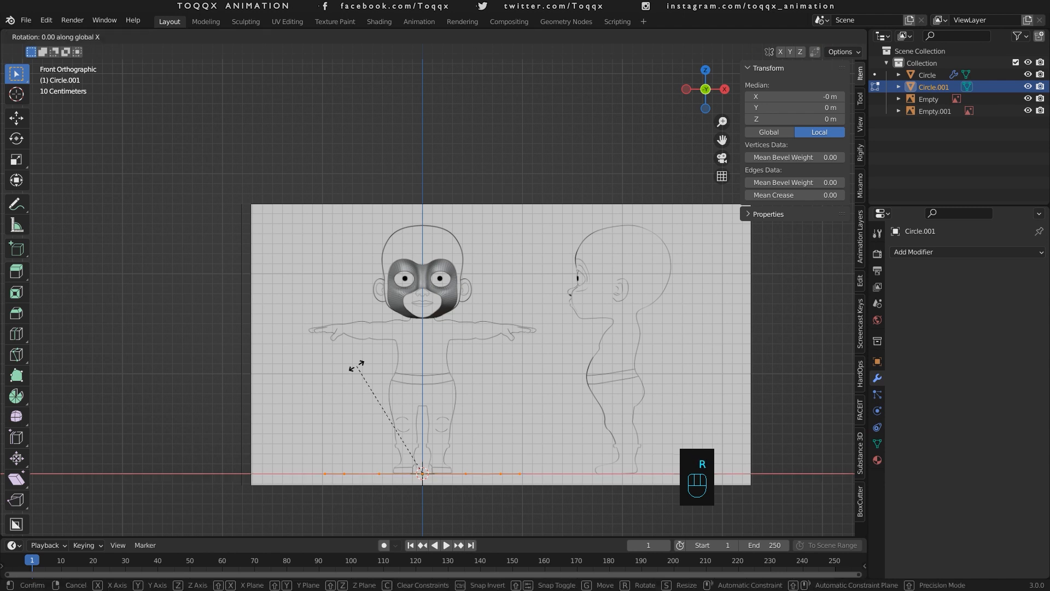
text(90)
click(357, 365)
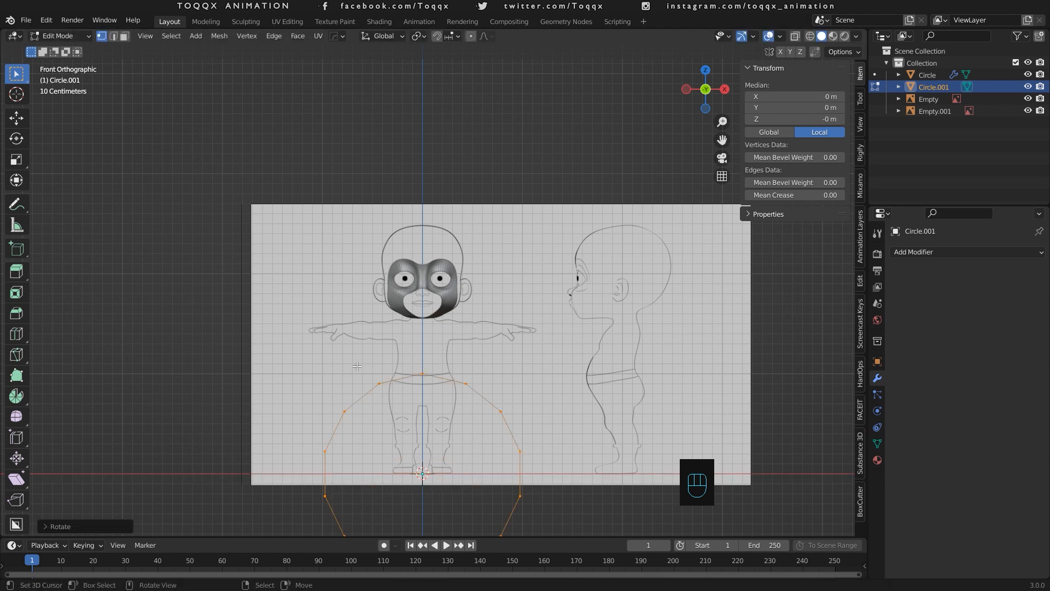
key(s)
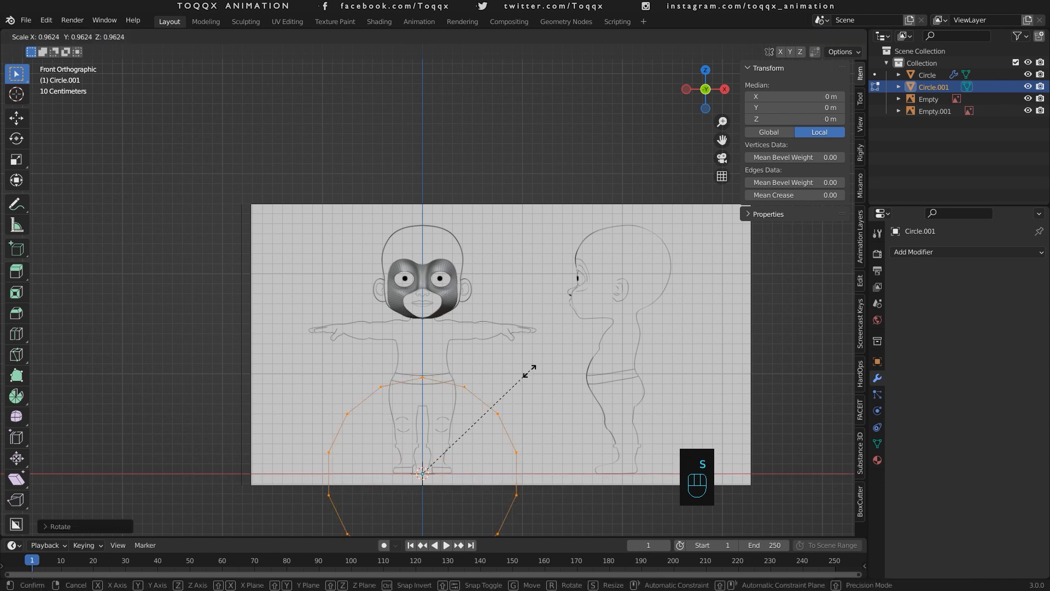
click(437, 467)
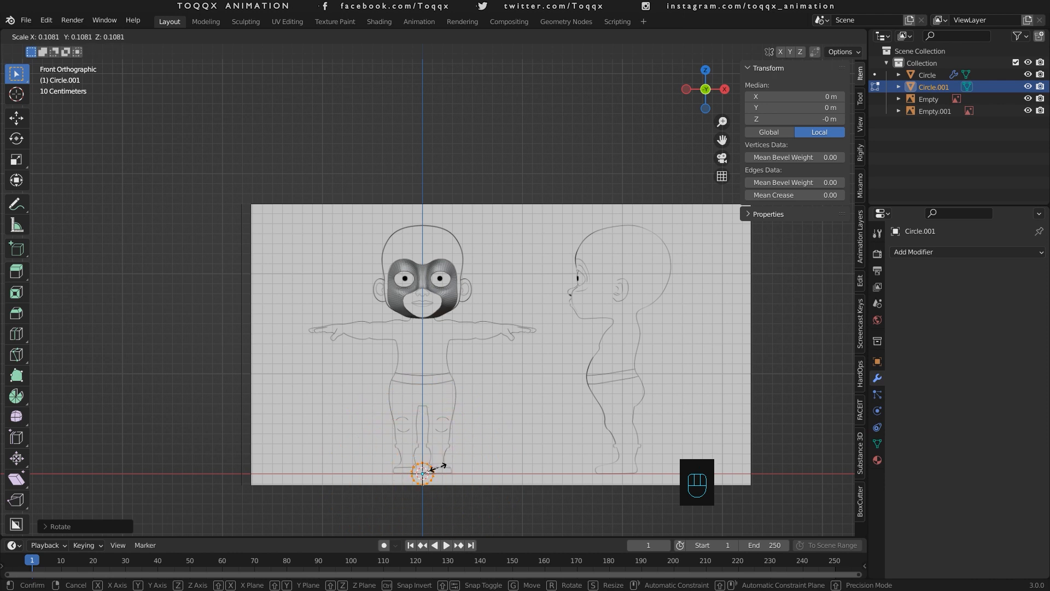
Move the small circle about 1.69 m up along Z onto the mouth of the front reference.
key(g)
key(z)
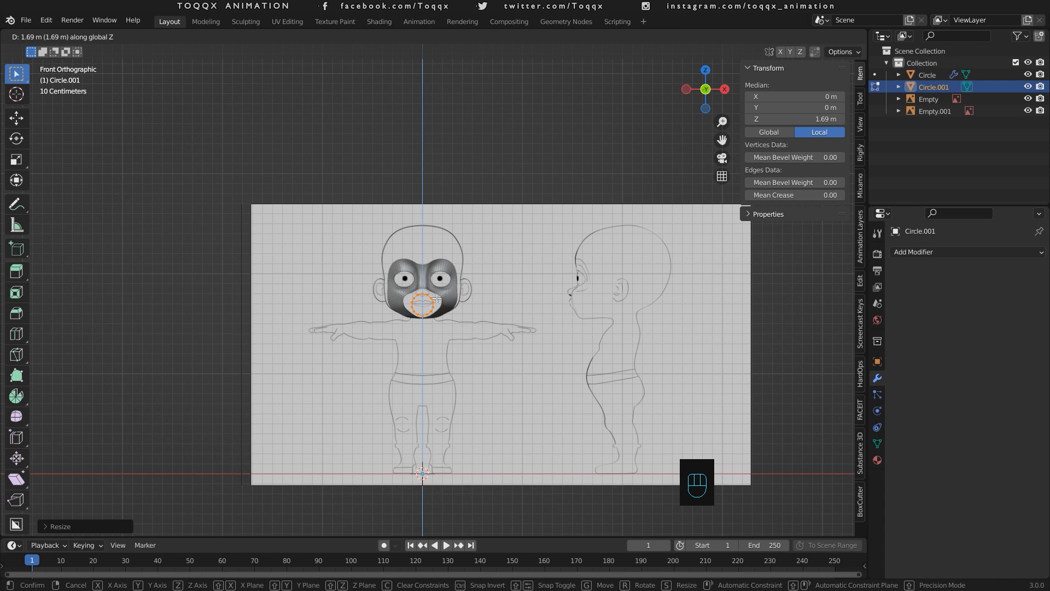
click(437, 299)
Flatten the circle along Z to the lips' height and move it about 0.012 m up onto the mouth outline.
scroll(437, 299, up, 8)
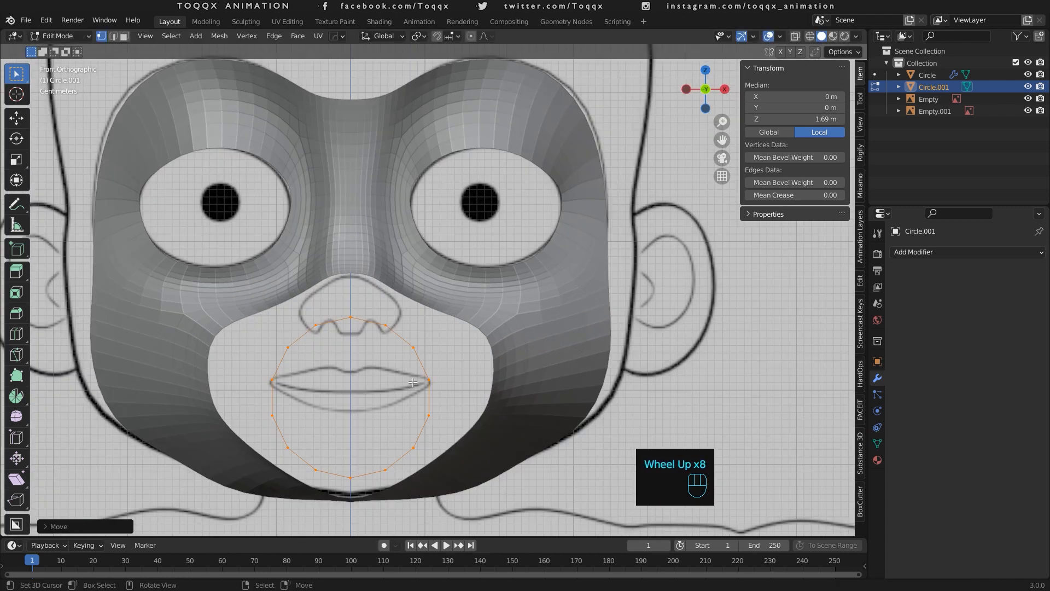
key(s)
key(z)
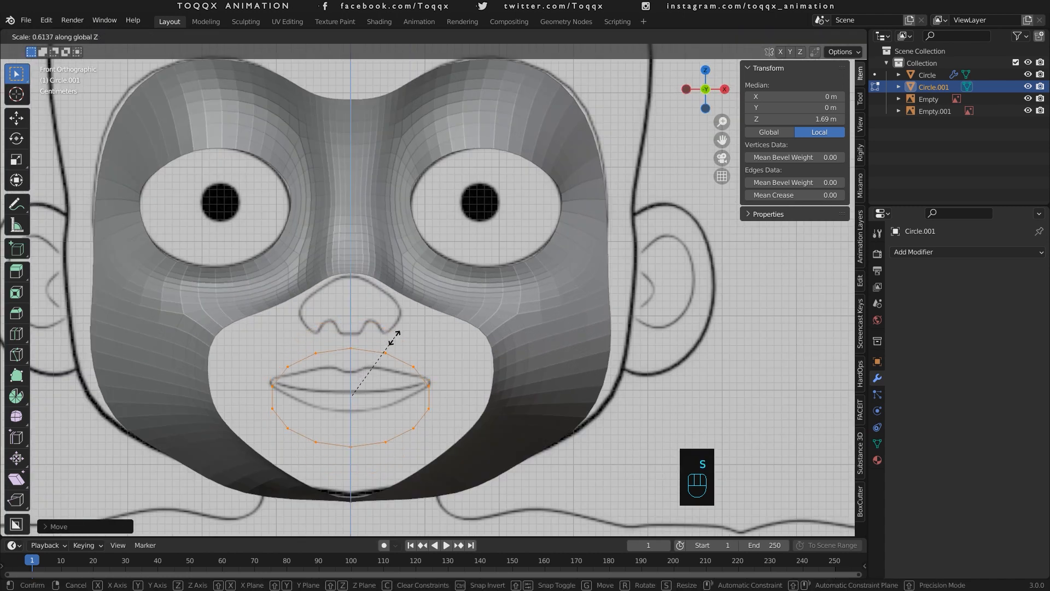
click(383, 384)
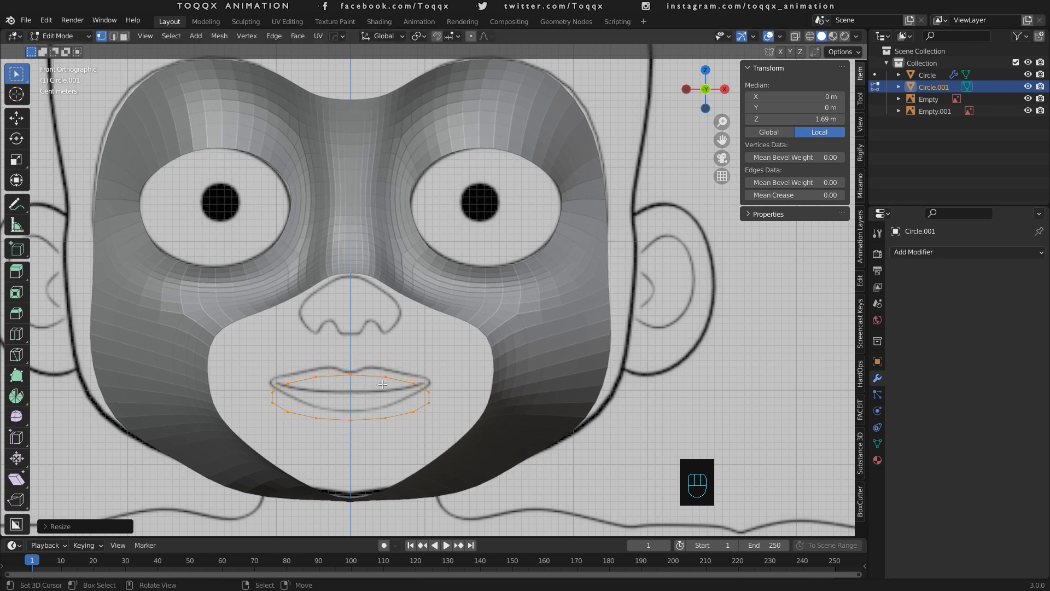
key(g)
key(z)
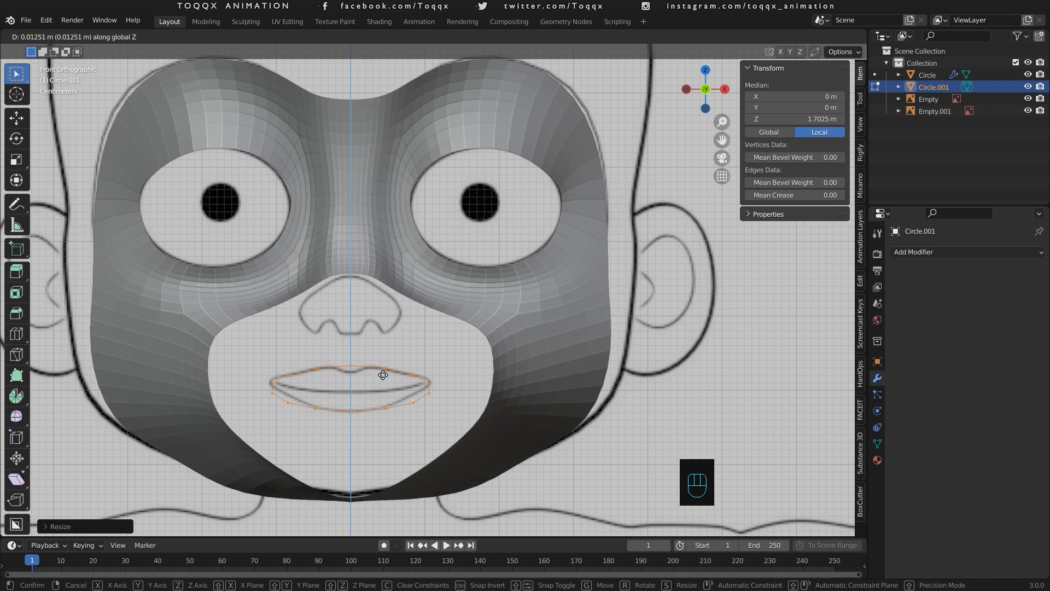
click(383, 375)
scroll(383, 376, up, 2)
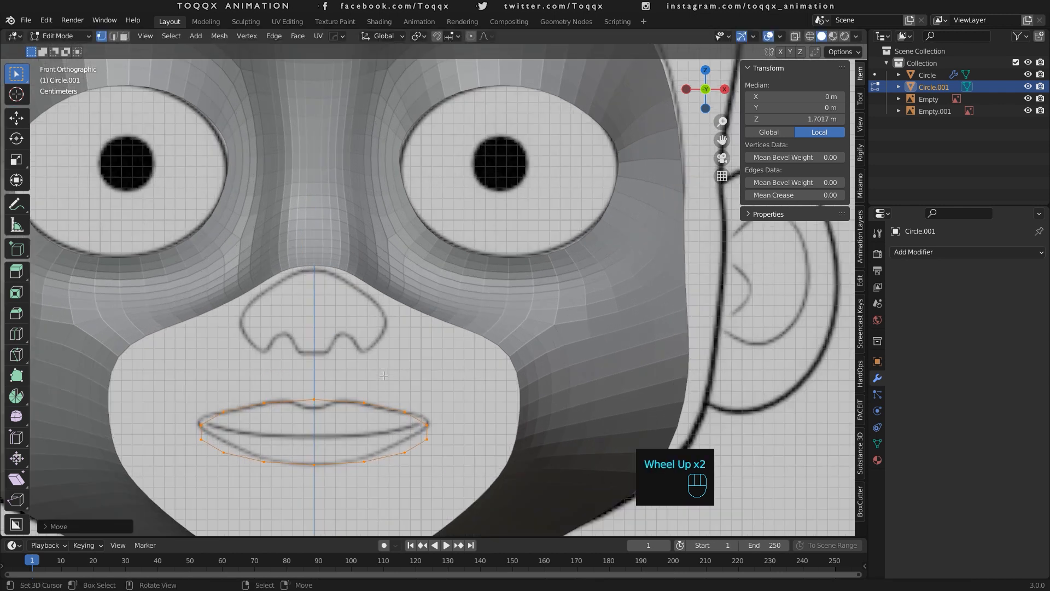
Move the two vertices at the +X mouth corner about 0.008 m up, and raise the neighbouring lower-lip vertex along Z to the lip line.
right_click(429, 421)
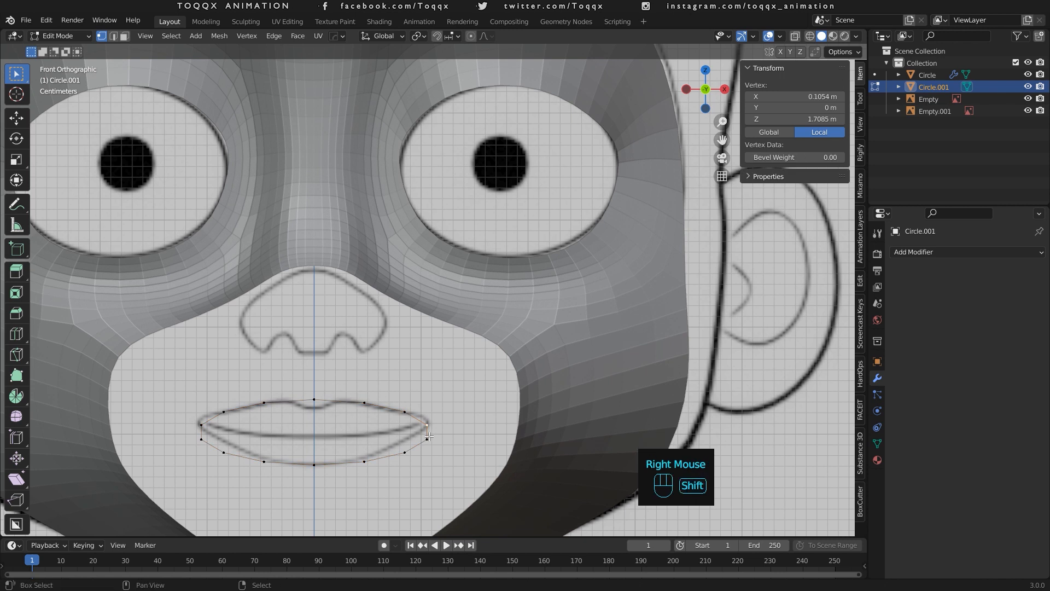
shift+right_click(437, 443)
key(g)
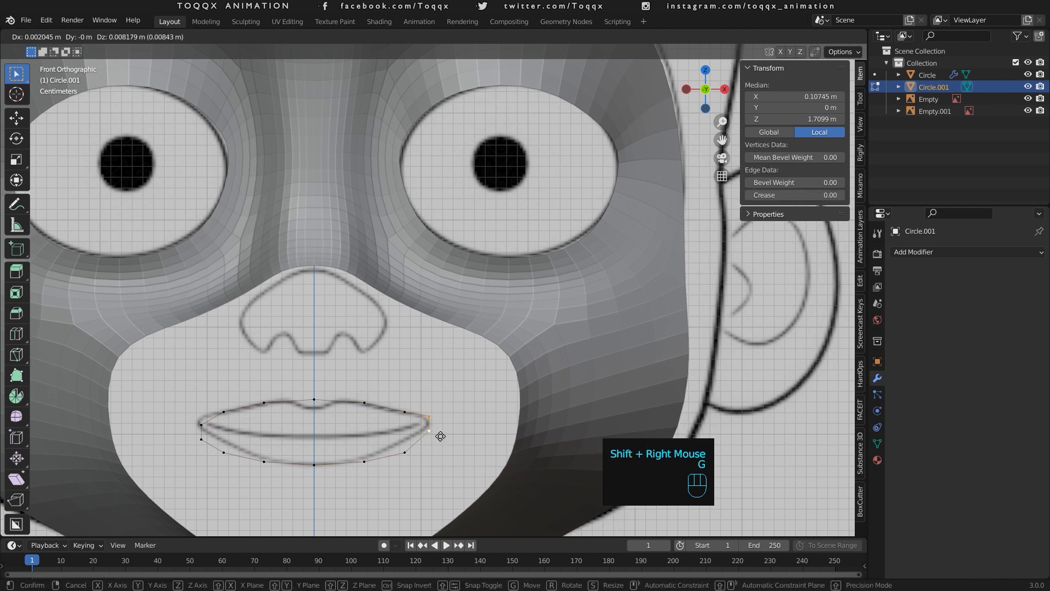
click(440, 438)
right_click(411, 454)
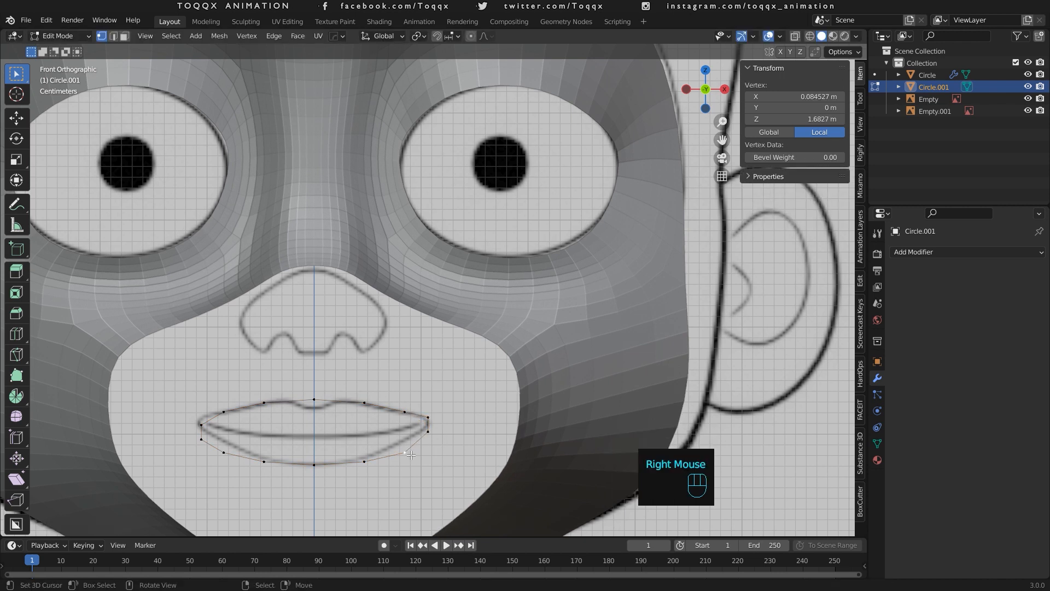
key(g)
key(z)
click(409, 442)
Lower the top centre vertex of the mouth loop into the upper lip's central dip, at about Z 1.726 m.
right_click(324, 394)
right_click(322, 391)
key(g)
click(322, 399)
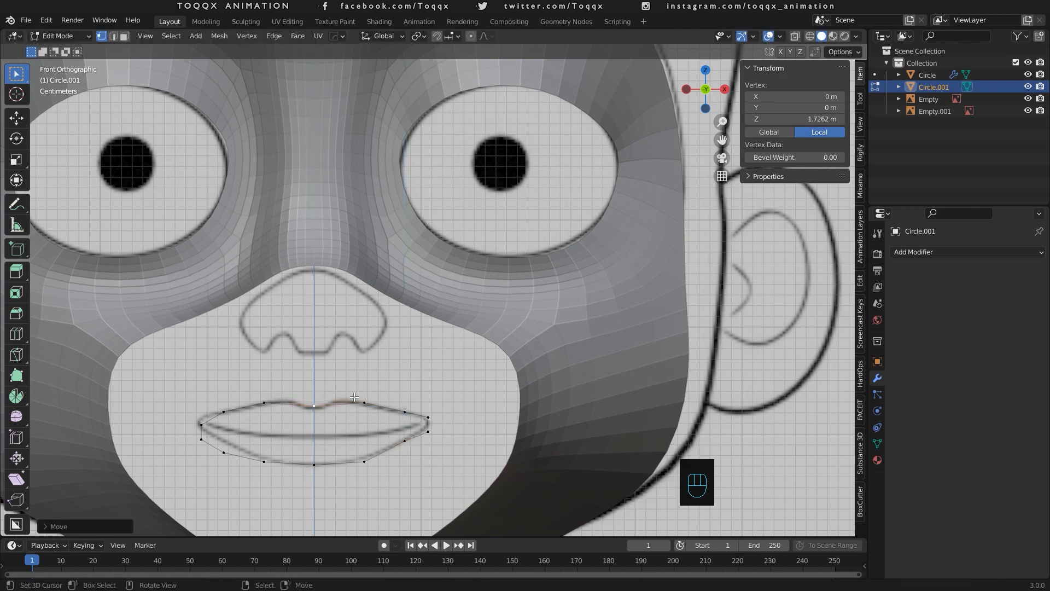
Move the upper and lower lip vertices nearest the centre to about X 0.029 m, and vertex-slide the next outer pair about 0.3 inward.
shift+right_click(368, 437)
key(g)
click(348, 434)
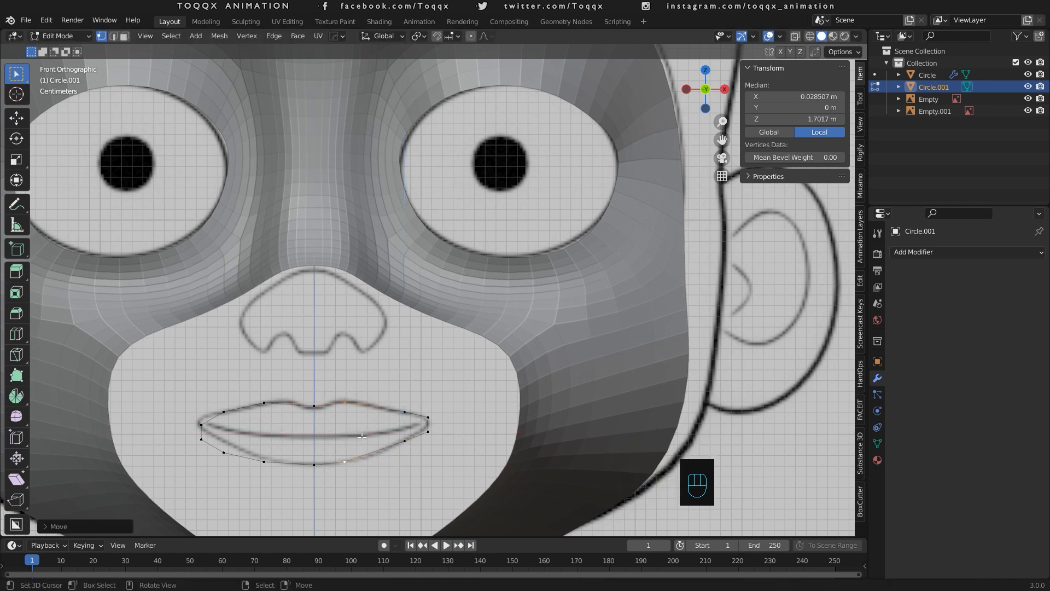
right_click(405, 412)
shift+right_click(404, 440)
key(g)
key(g)
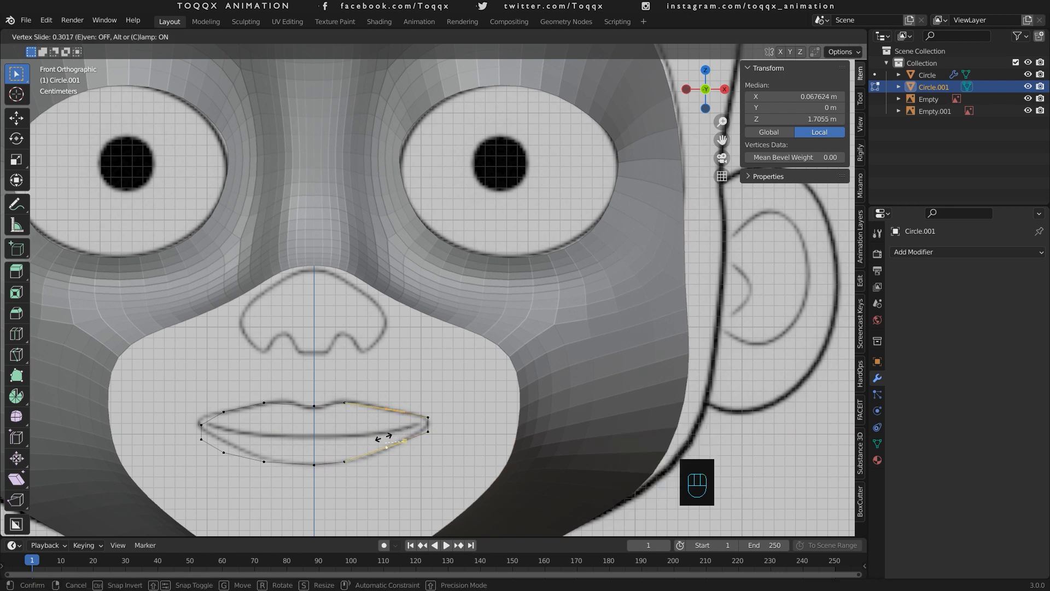
click(382, 439)
Raise the upper-lip peak vertex about 0.002 m to match the reference outline.
right_click(345, 403)
key(g)
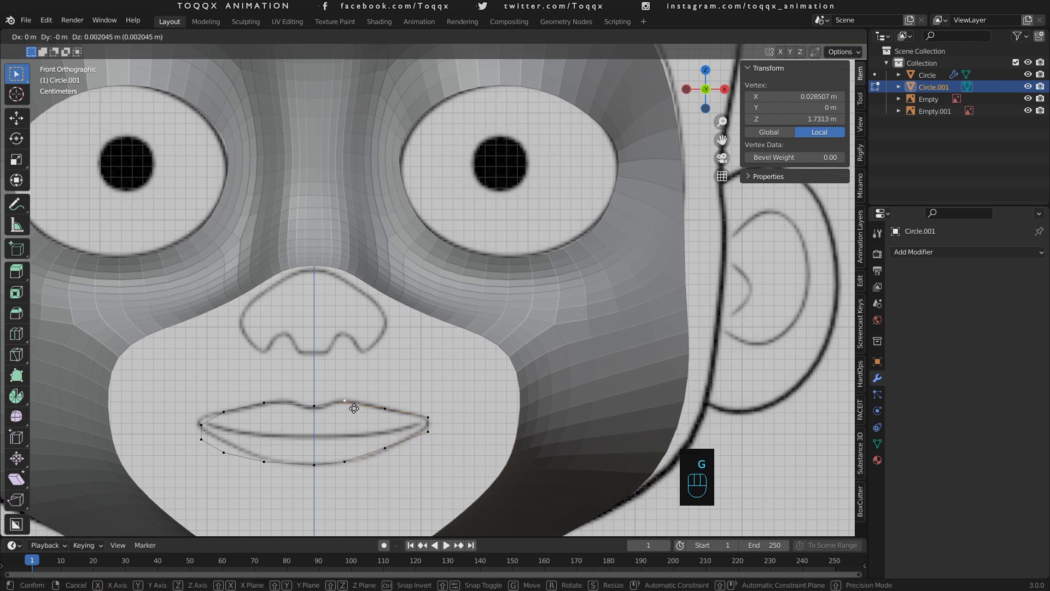
click(354, 405)
Delete the mouth loop's vertices on the negative X side of the centre line.
key(b)
drag(290, 366, 192, 486)
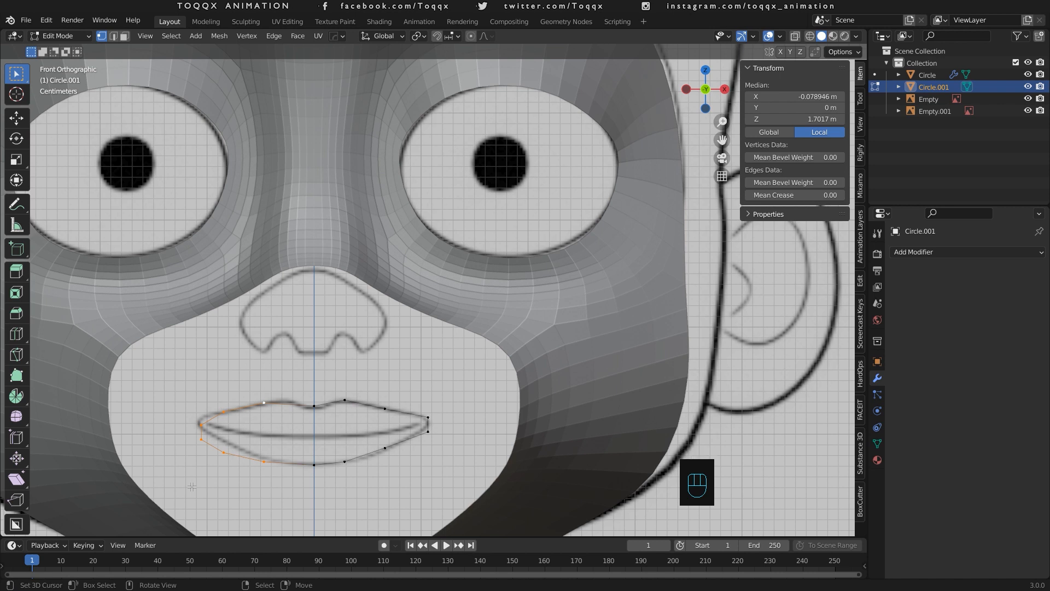
key(x)
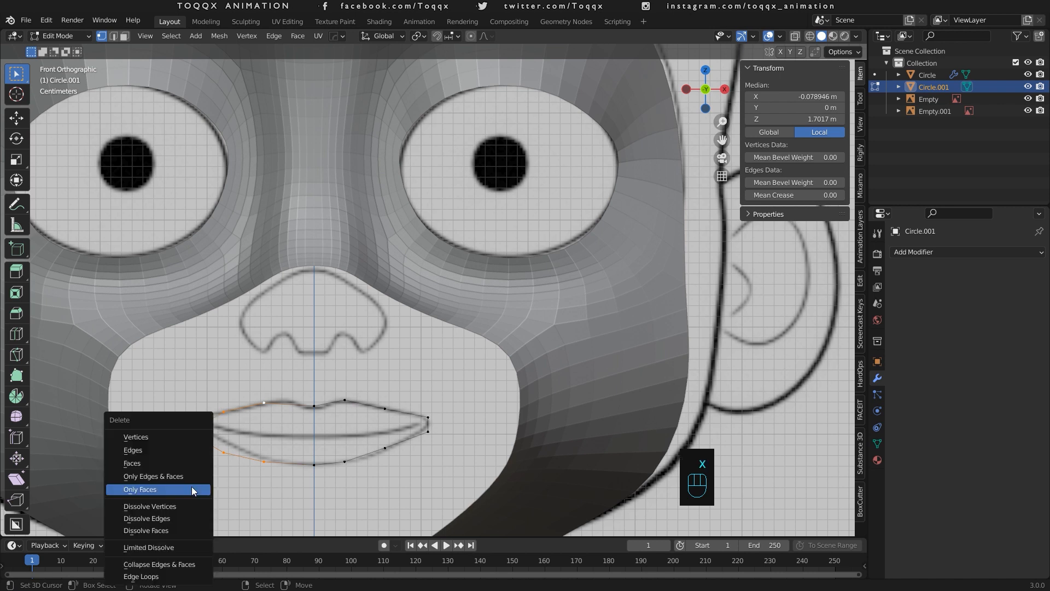
click(189, 437)
Add a Mirror modifier on X to the half mouth loop, enable Clipping, and return to Edit Mode.
key(Tab)
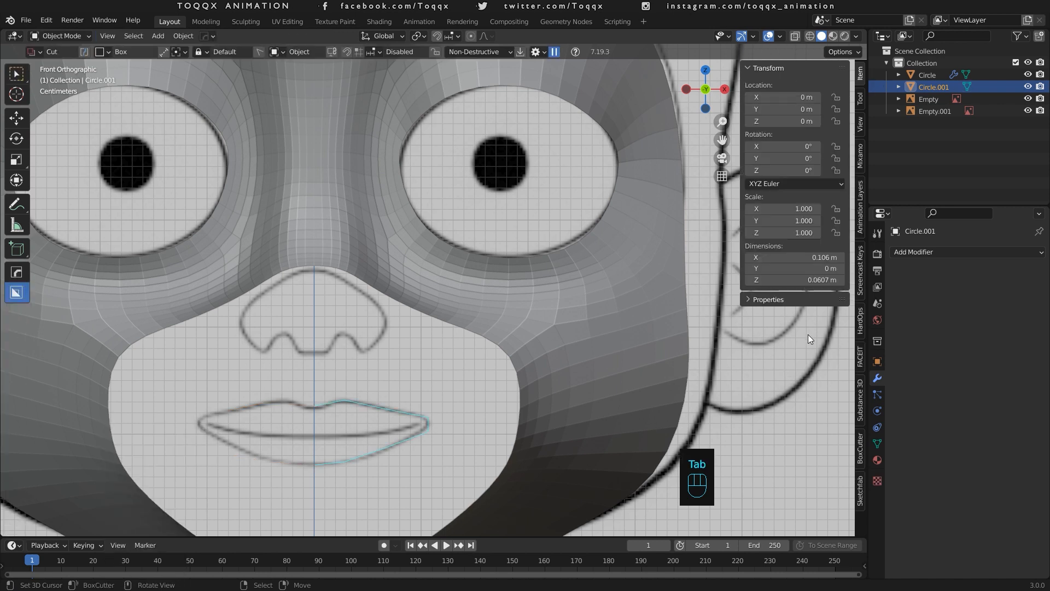
click(928, 254)
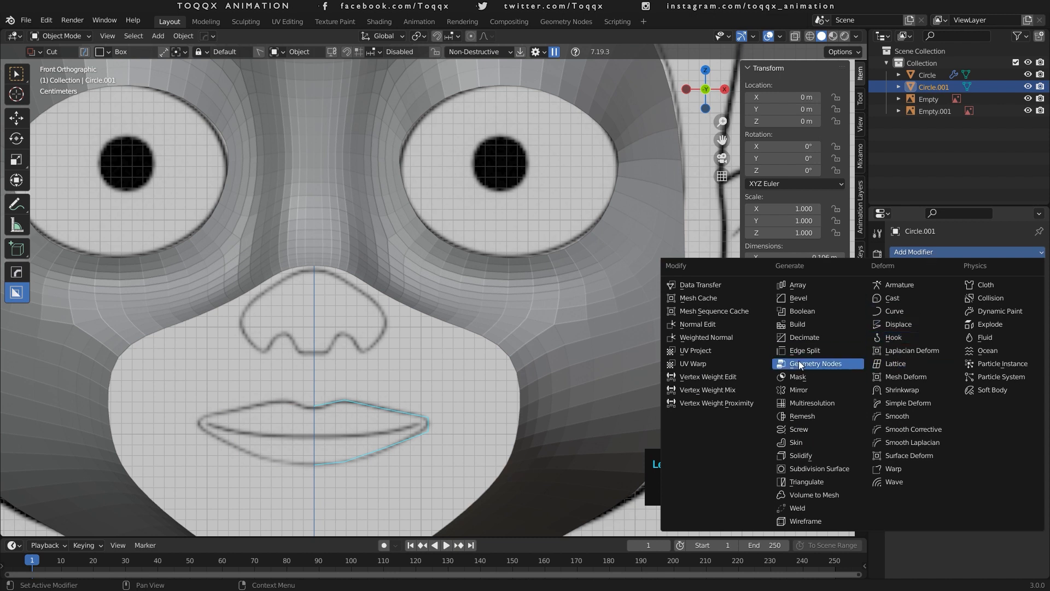
click(809, 389)
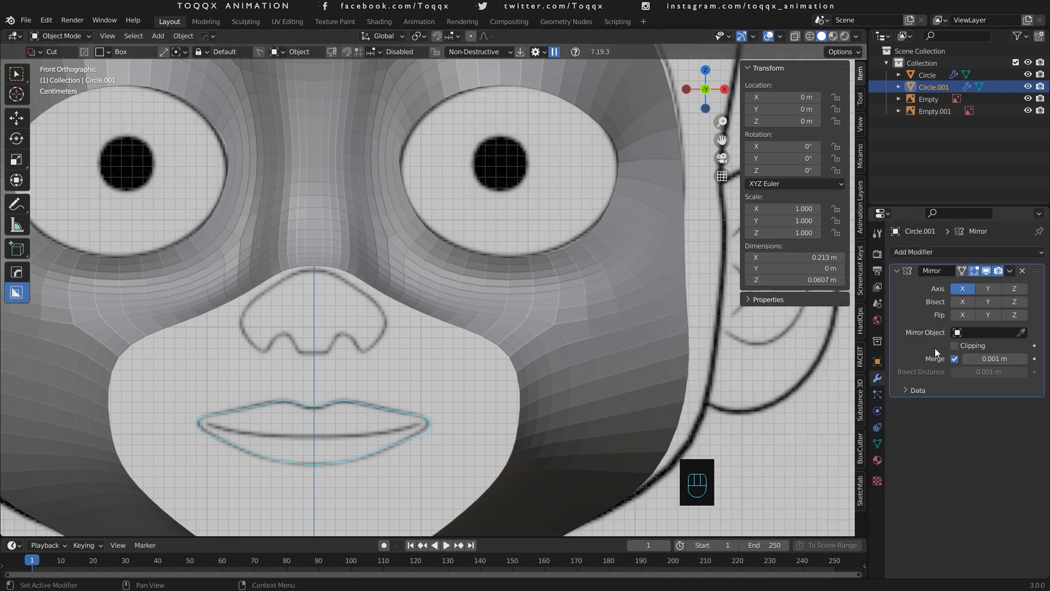
click(955, 345)
key(Tab)
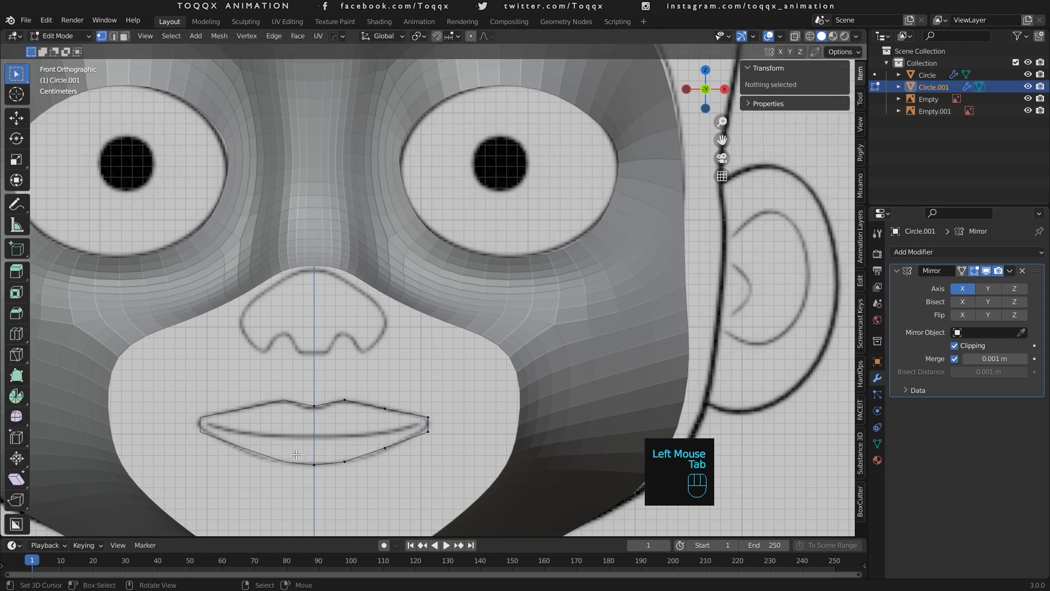
Apply the Mirror modifier on the mouth loop and return to editing its vertices.
right_click(318, 419)
key(g)
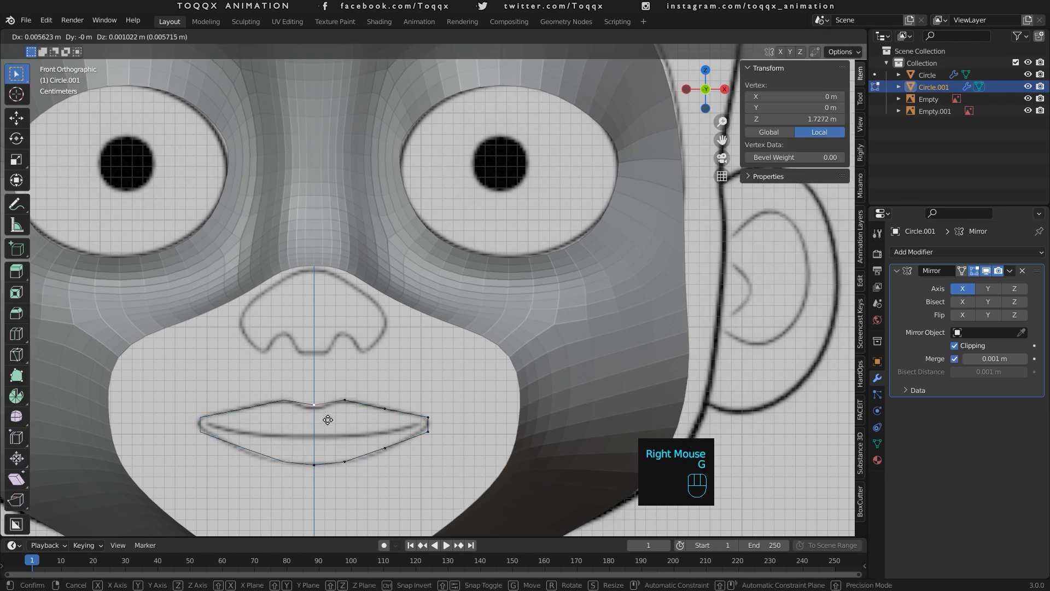
key(Tab)
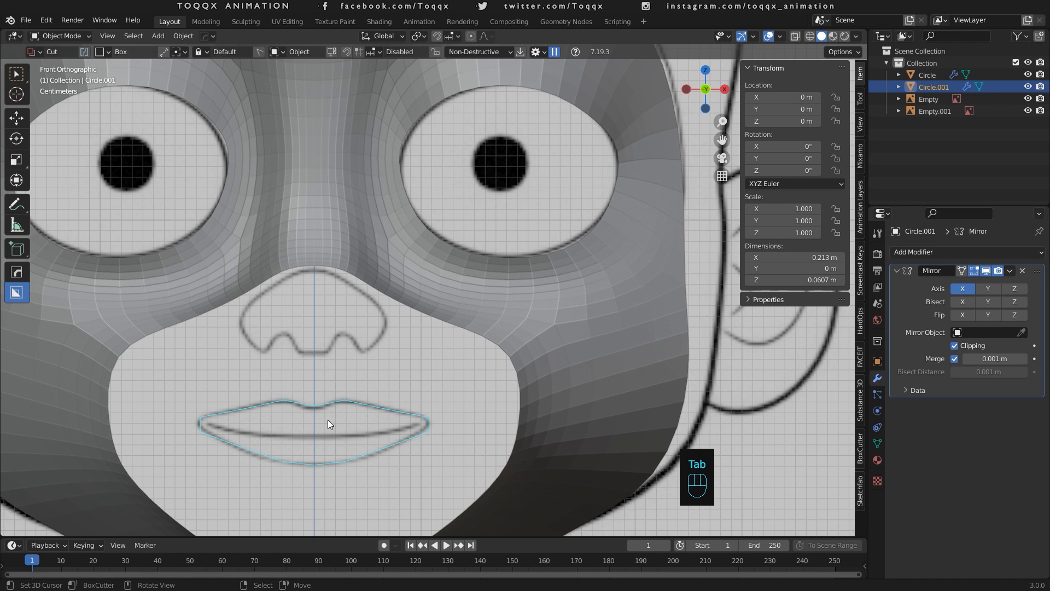
key(ctrl)
key(ctrl+a)
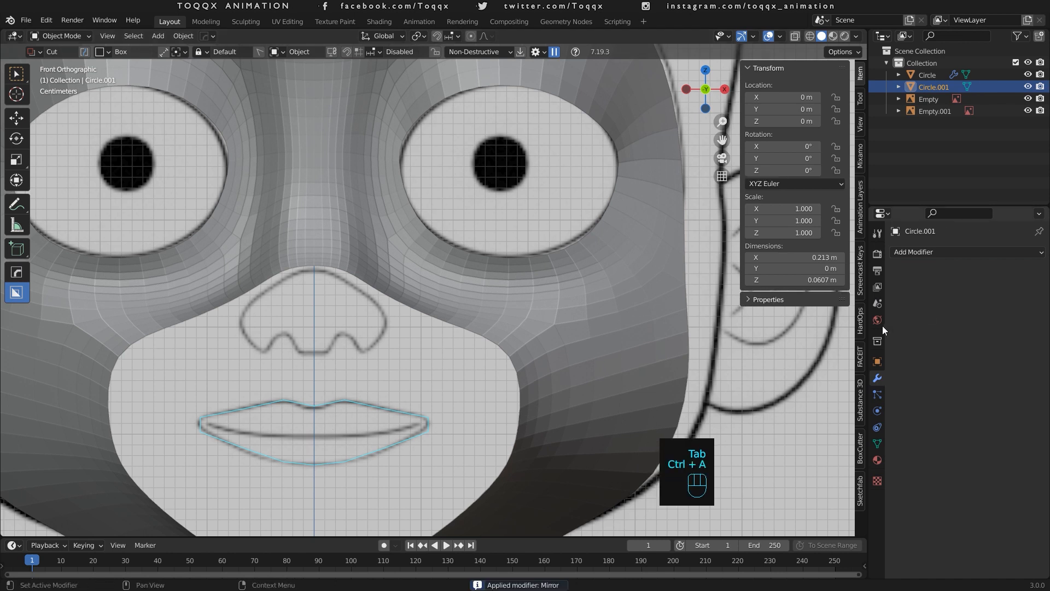
key(Tab)
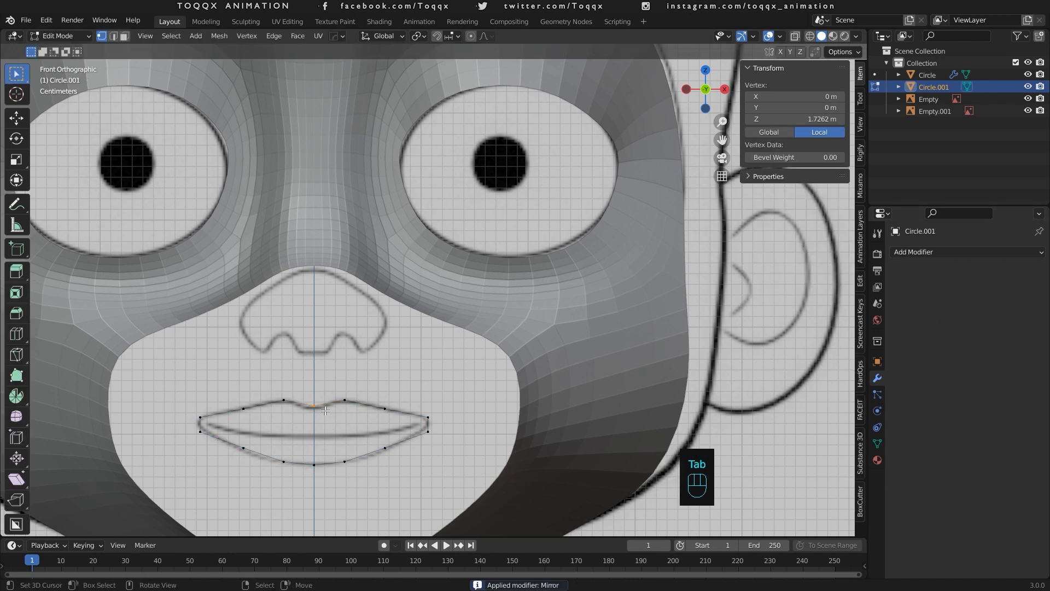
Extrude the whole mouth loop inward, scaling the new ring to about 0.91 and flattening it along Z to about 0.39.
key(a)
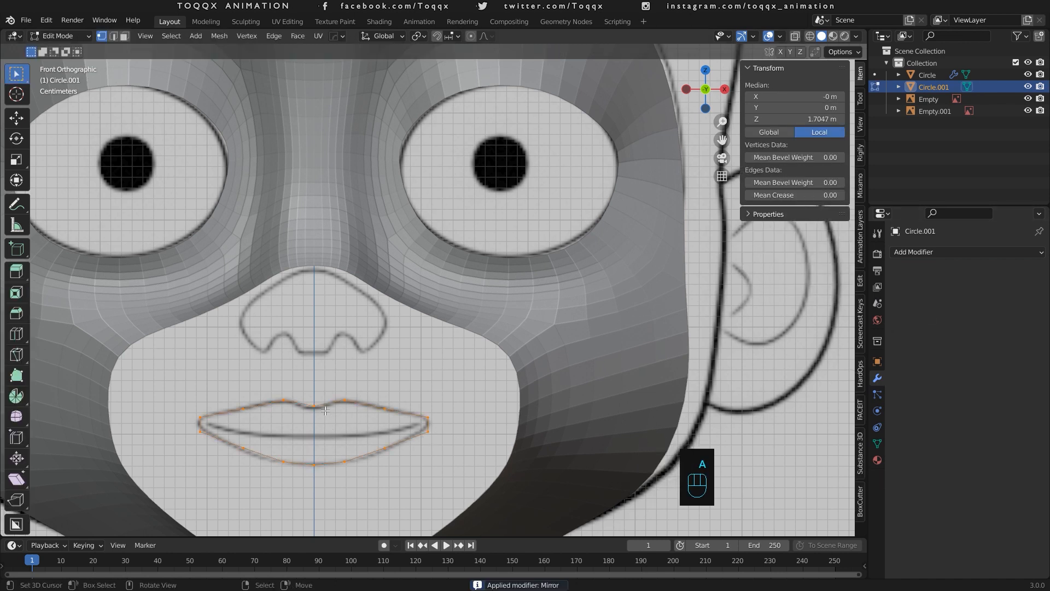
key(e)
right_click(423, 353)
key(s)
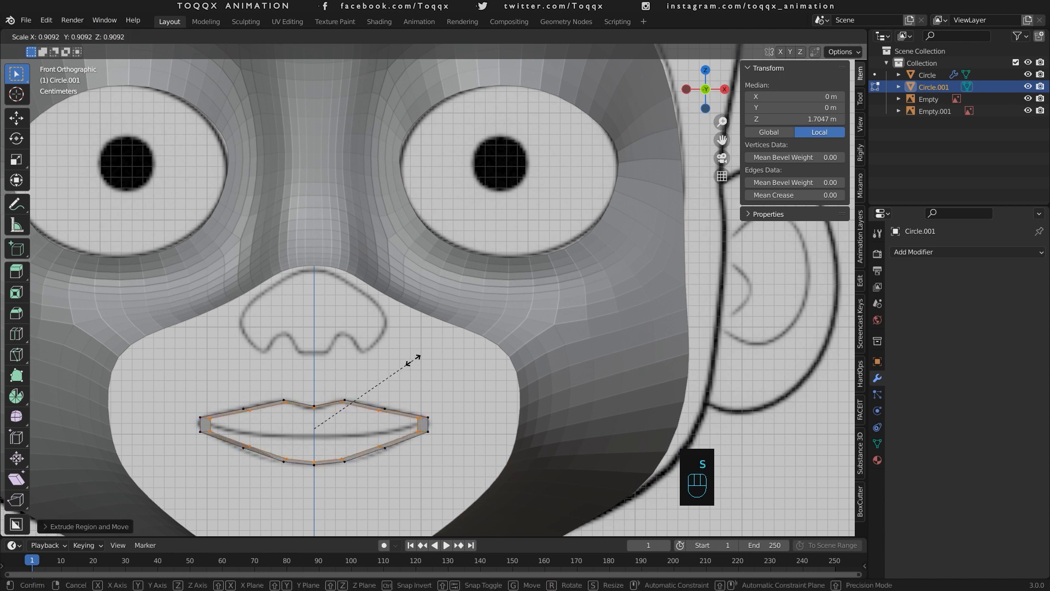
click(413, 360)
key(s)
key(z)
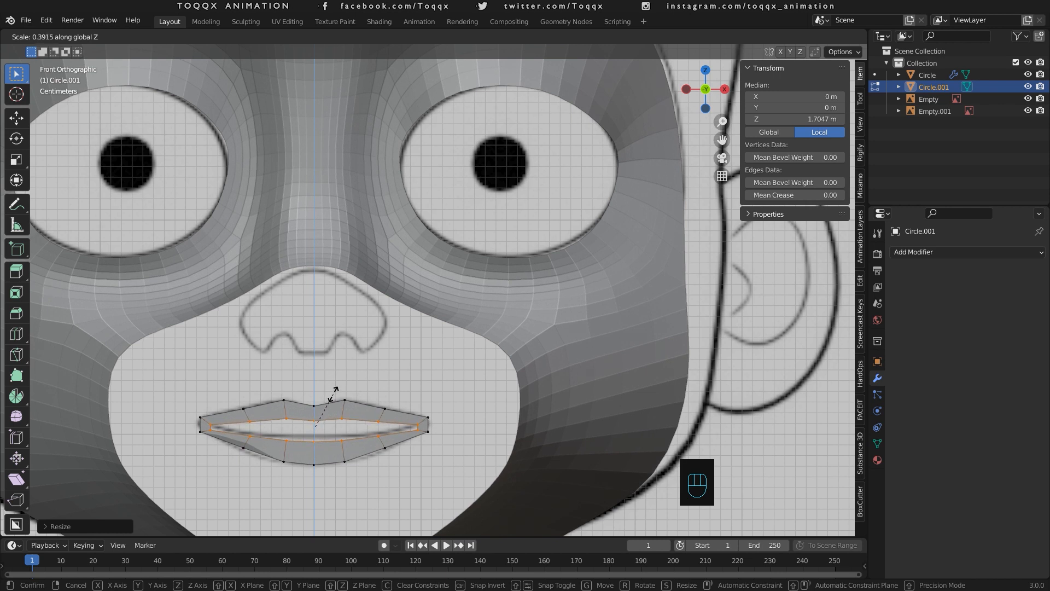
click(332, 399)
Lower the five middle inner-edge vertices of the upper lip about 0.008 m along Z.
right_click(250, 423)
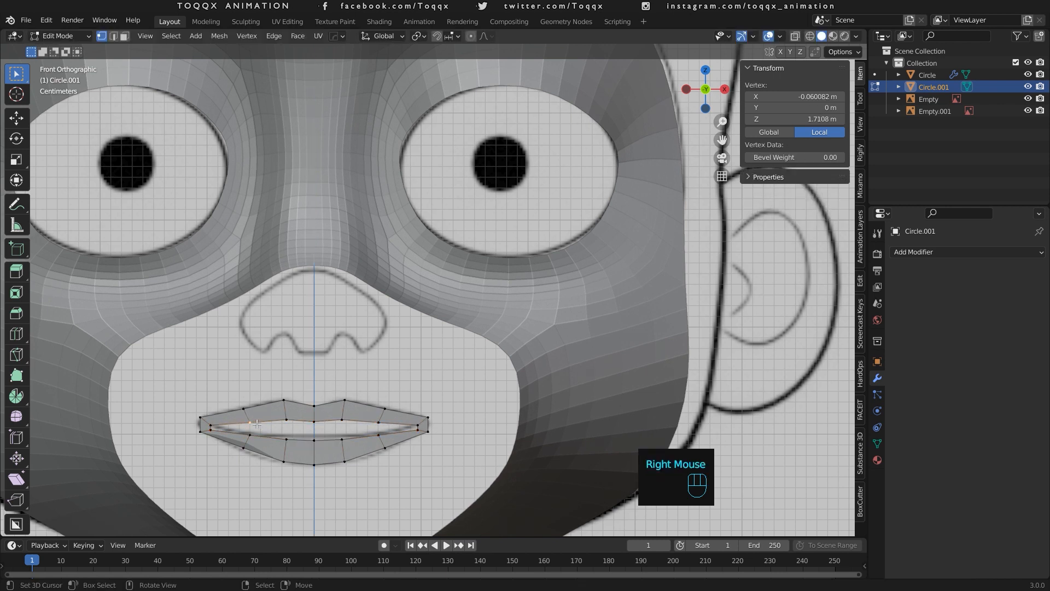
shift+right_click(285, 420)
shift+right_click(314, 421)
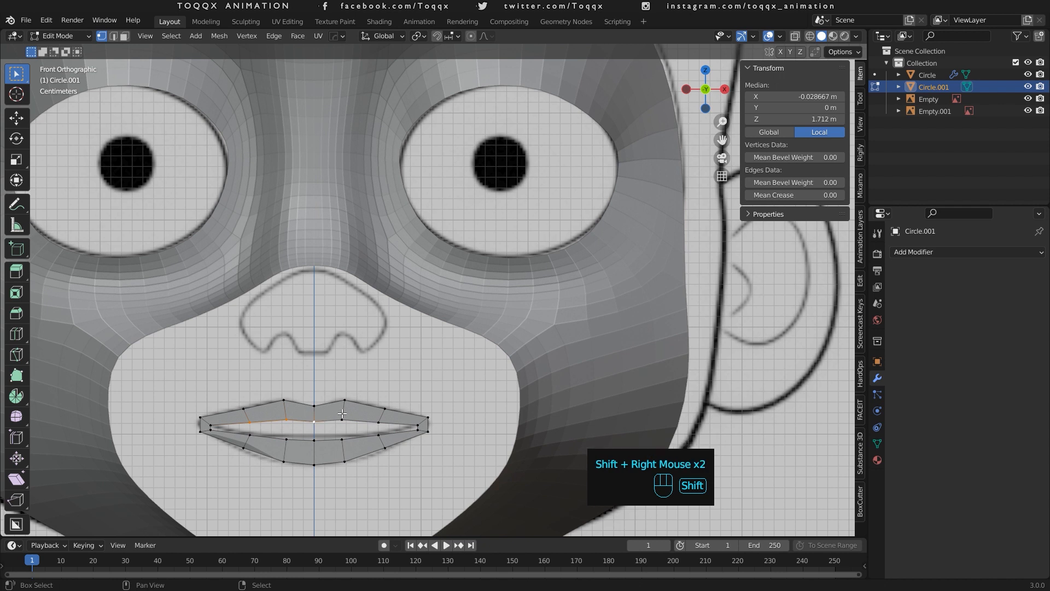
shift+right_click(343, 420)
shift+right_click(378, 422)
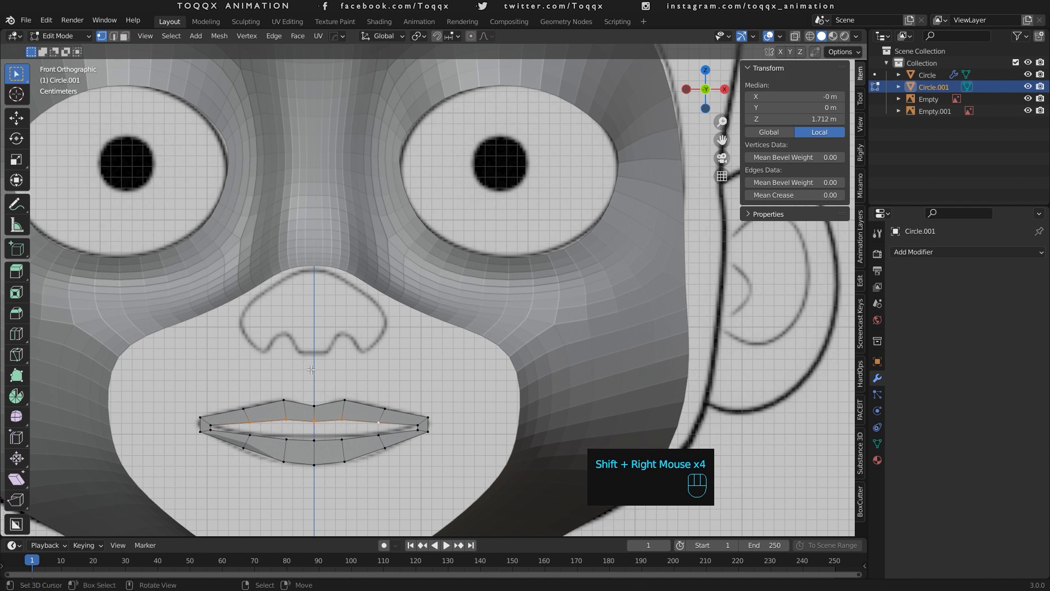
key(g)
key(z)
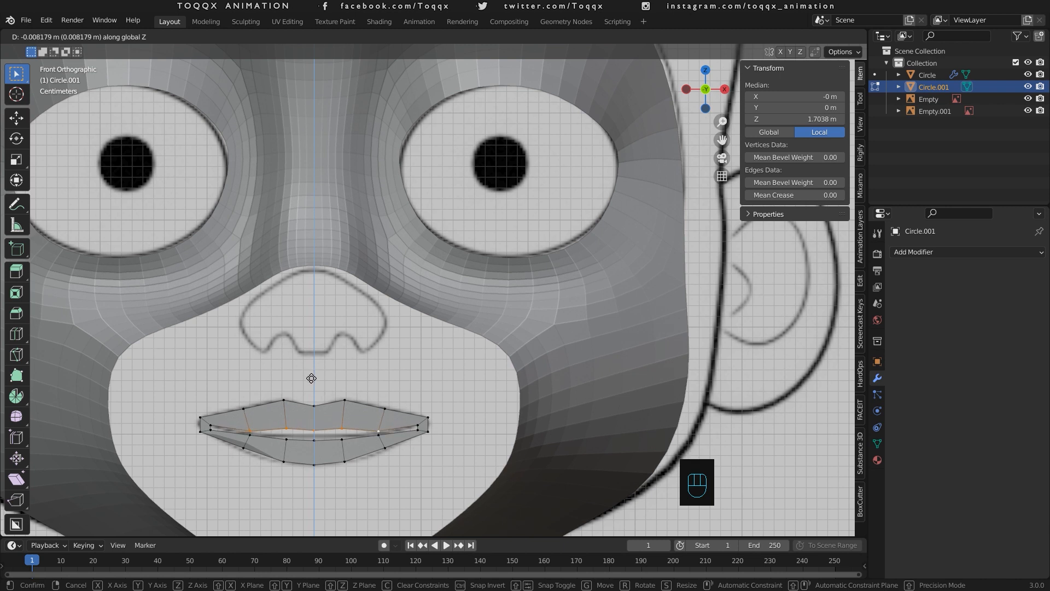
click(312, 378)
Lower the two inner upper-lip vertices beside the centre, plus the centre one, about 0.004 m along Z to follow the mouth line.
right_click(335, 419)
shift+right_click(287, 426)
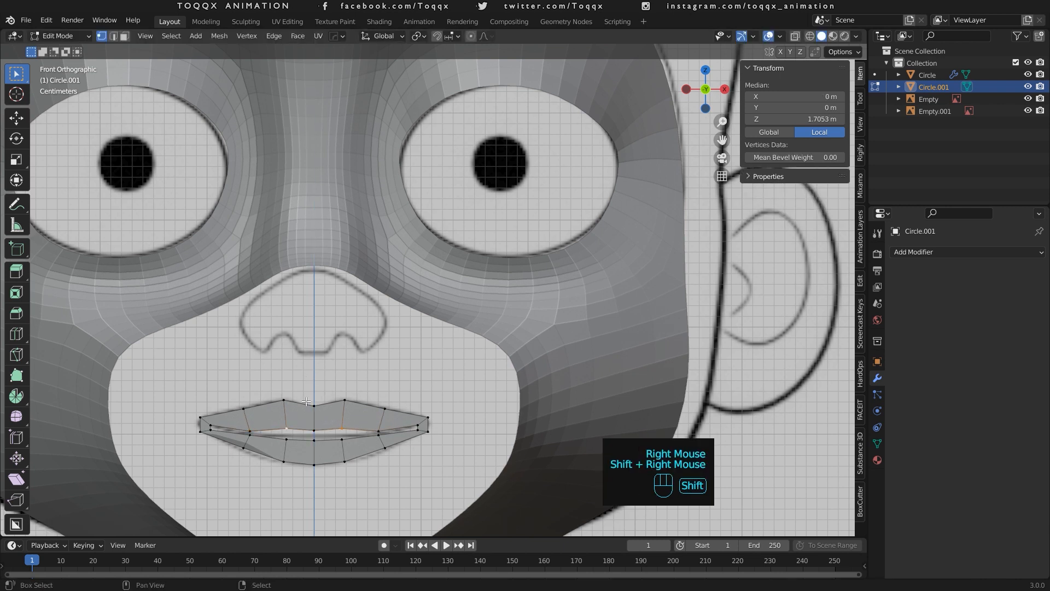
key(g)
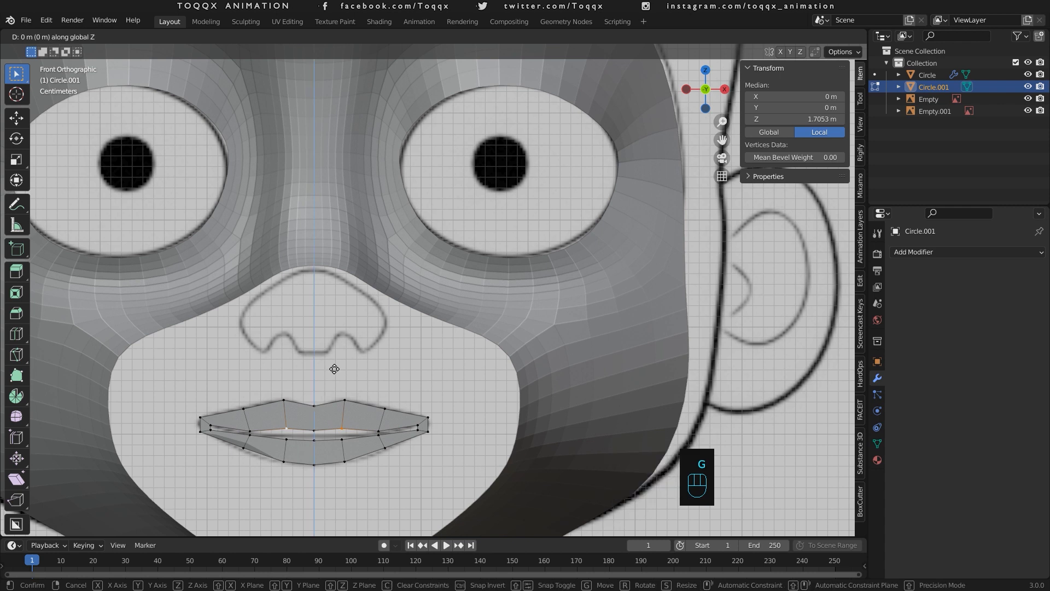
key(z)
click(332, 383)
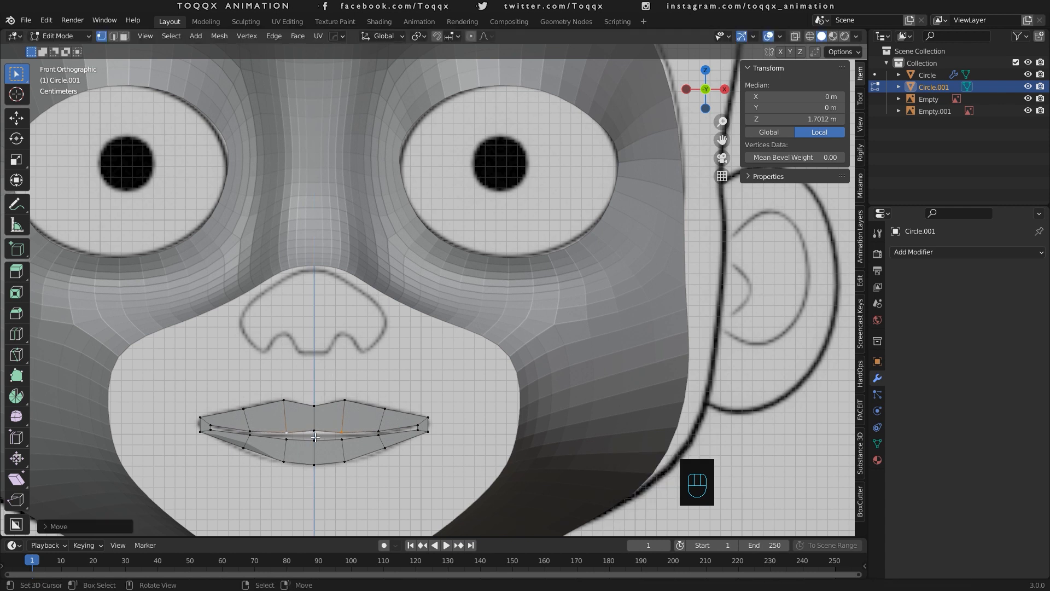
right_click(315, 438)
right_click(315, 429)
key(g)
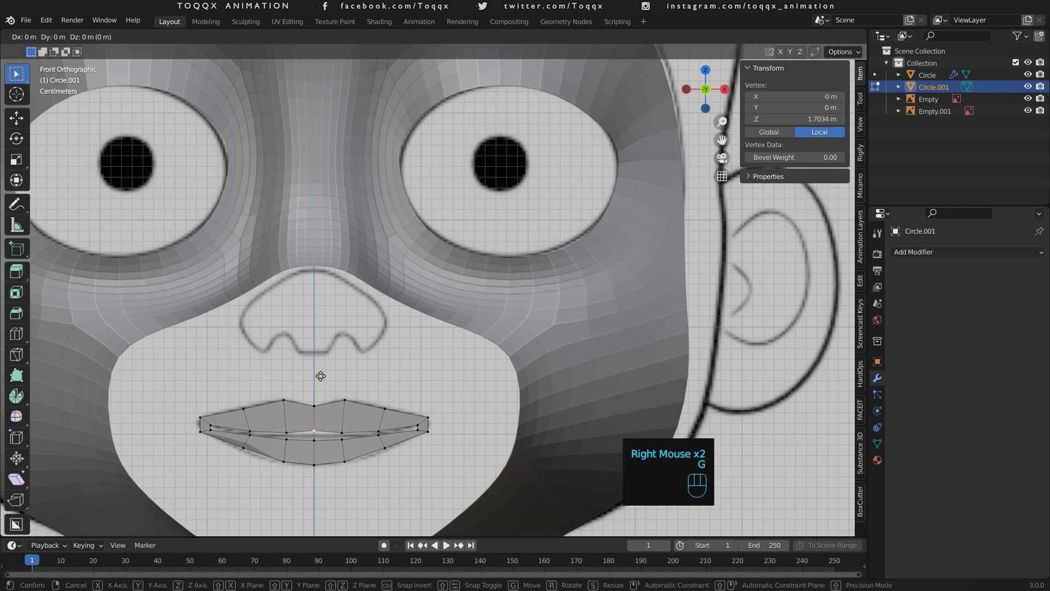
key(z)
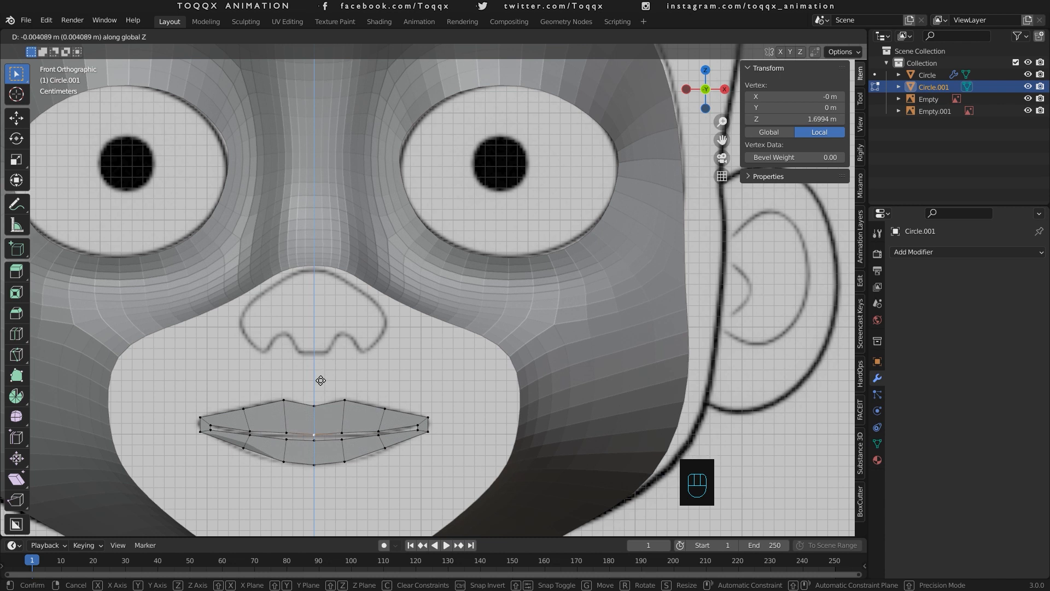
click(321, 380)
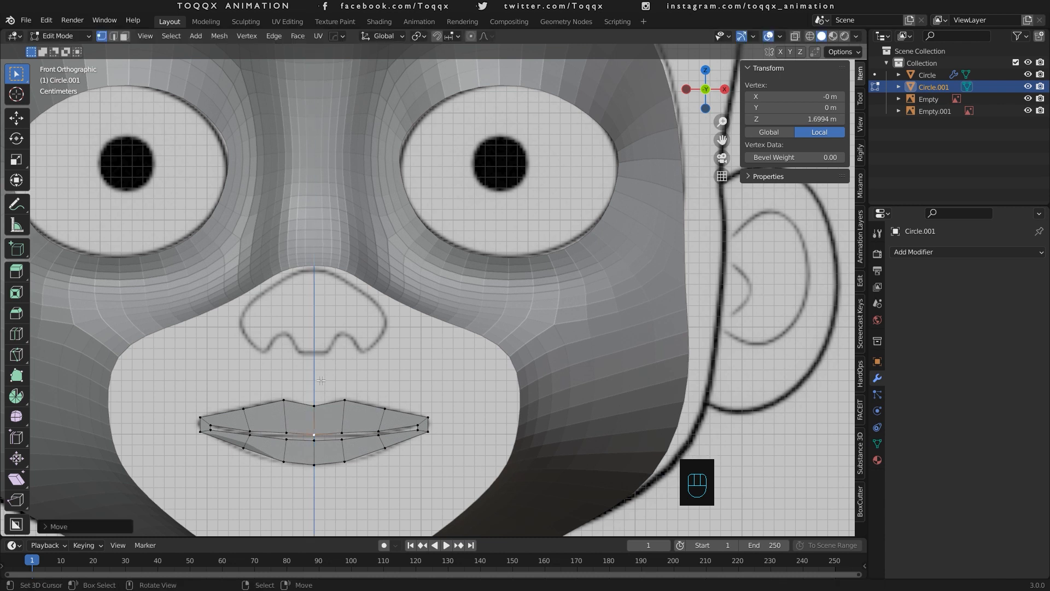
In the side view, move the entire mouth mesh about -0.542 m along Y to the reference lip profile.
key(a)
key(KP_3)
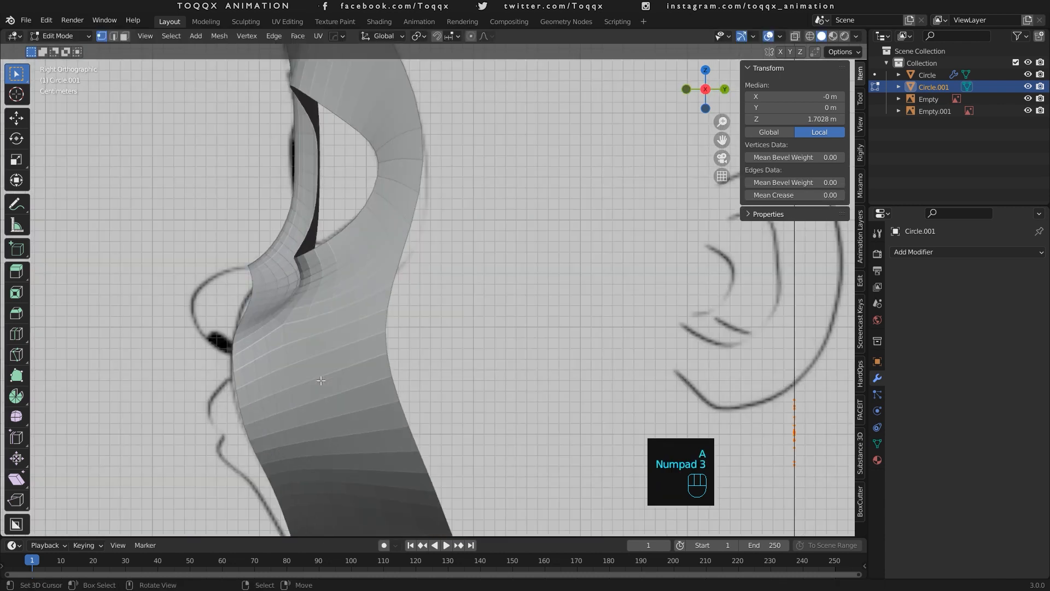
scroll(321, 380, down, 2)
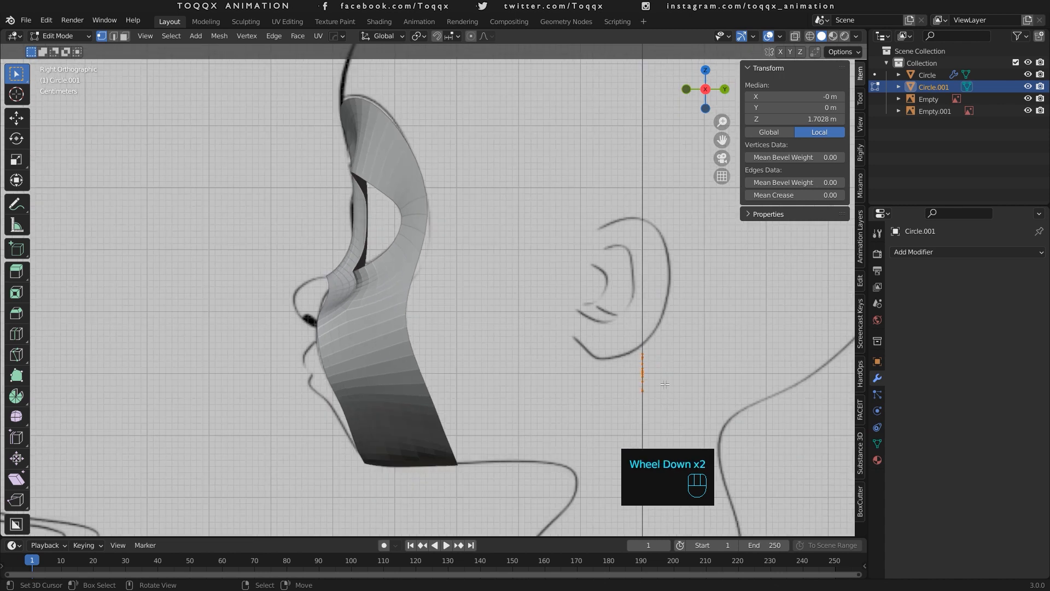
key(g)
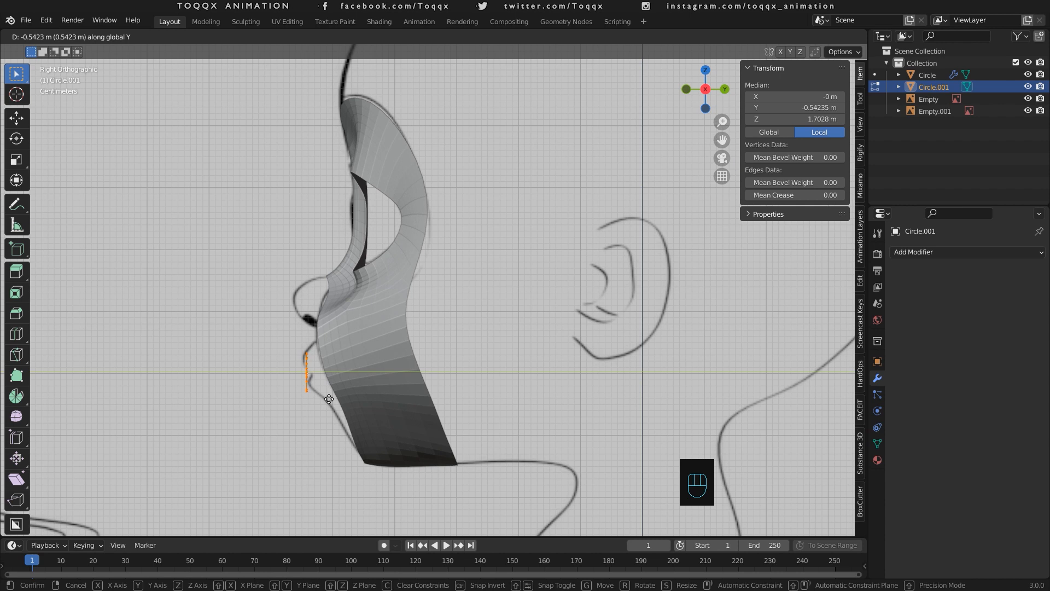
click(329, 400)
Hide the face mesh Circle and reopen the mouth mesh for editing in the front view.
key(Tab)
right_click(409, 268)
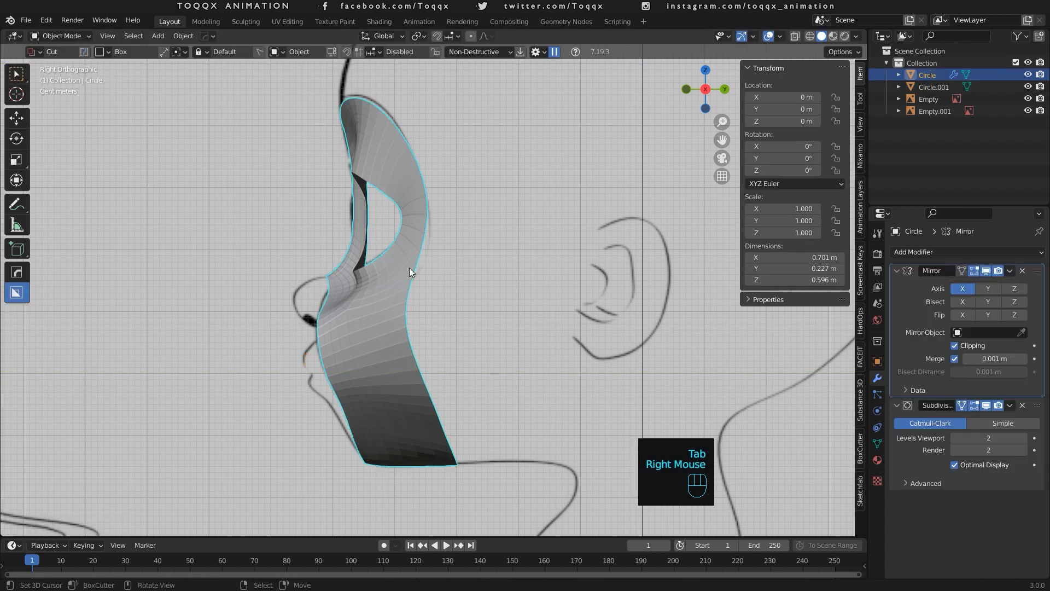
click(1027, 74)
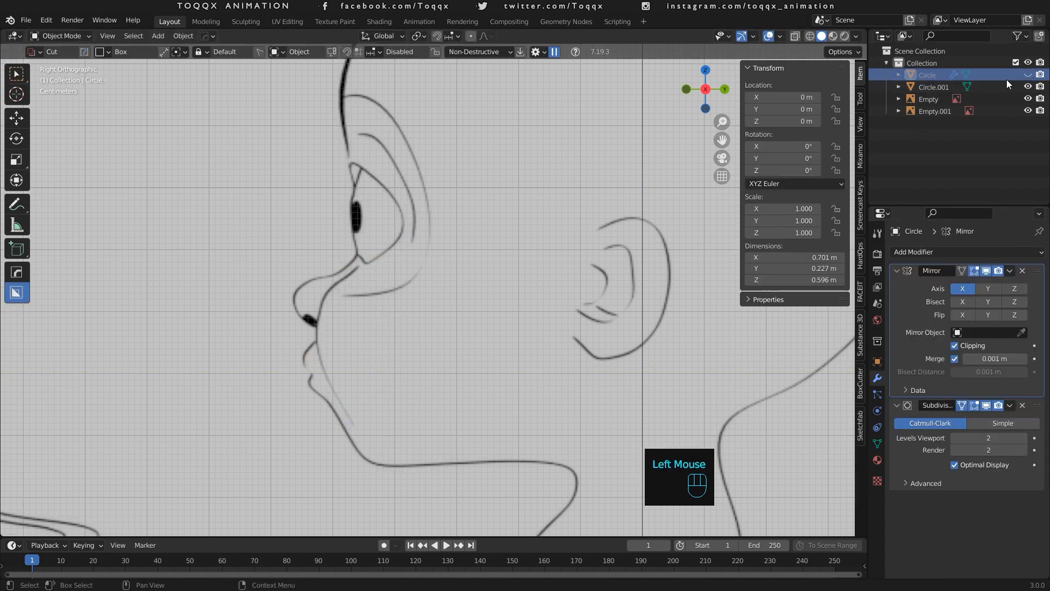
right_click(309, 361)
key(KP_1)
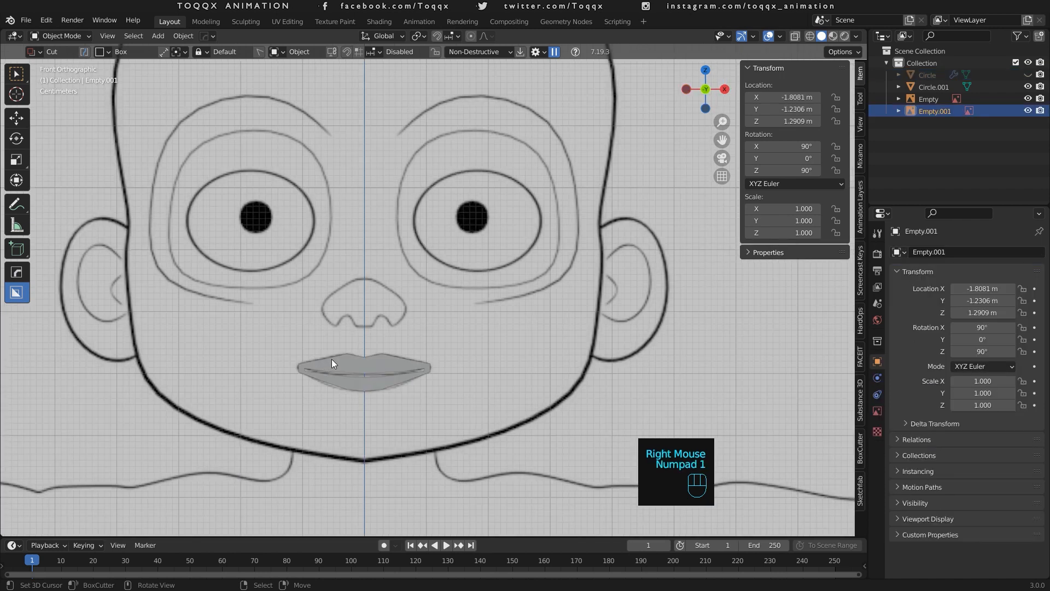
right_click(332, 363)
key(Tab)
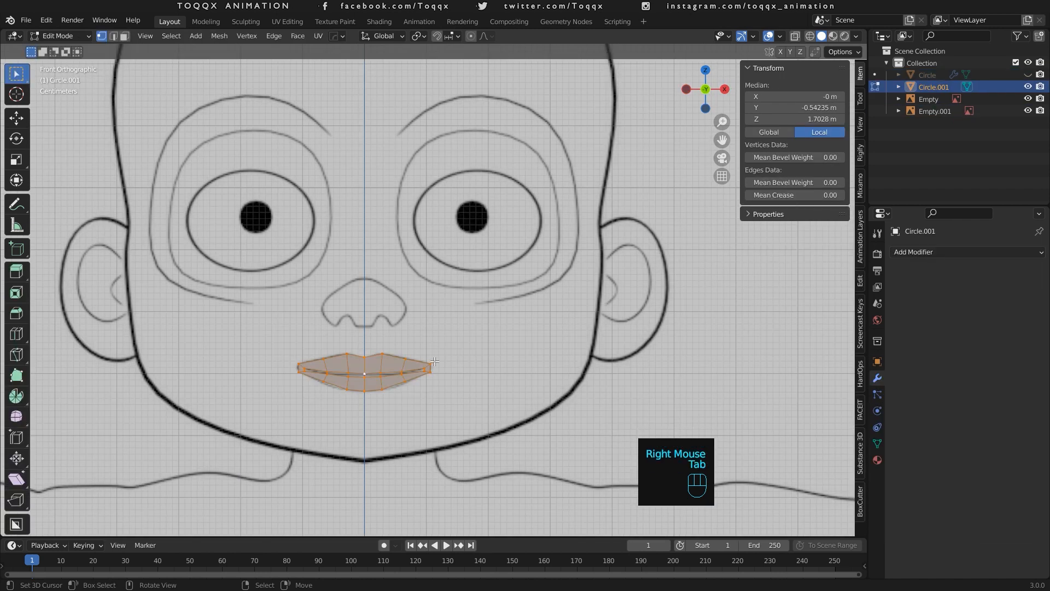
Move the inner and outer vertices at both mouth corners back about 0.0225 m along Y.
scroll(435, 359, up, 3)
right_click(418, 424)
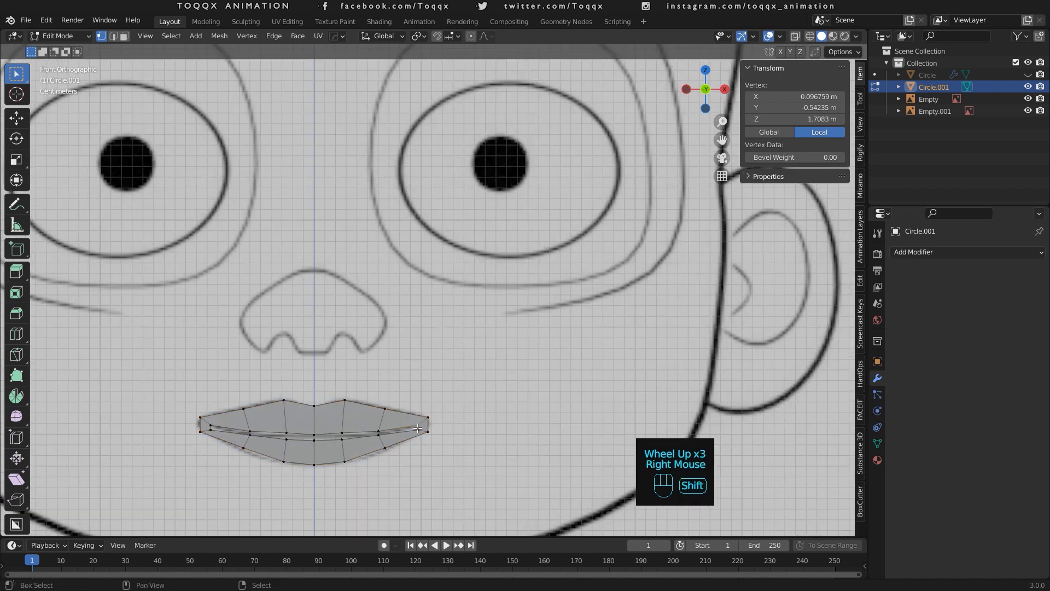
shift+right_click(419, 432)
shift+right_click(436, 431)
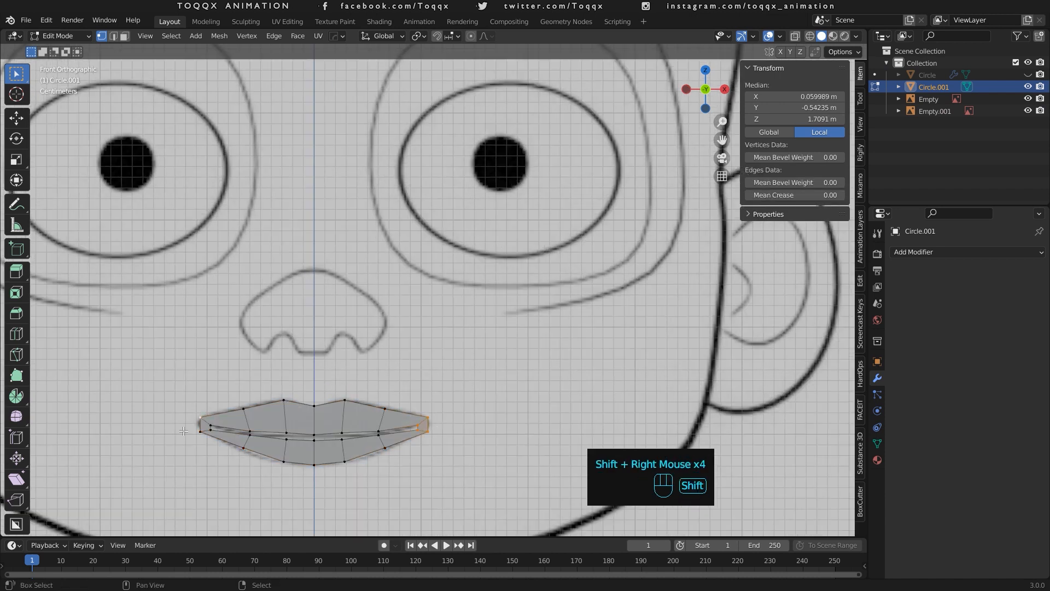
shift+right_click(198, 431)
shift+right_click(213, 426)
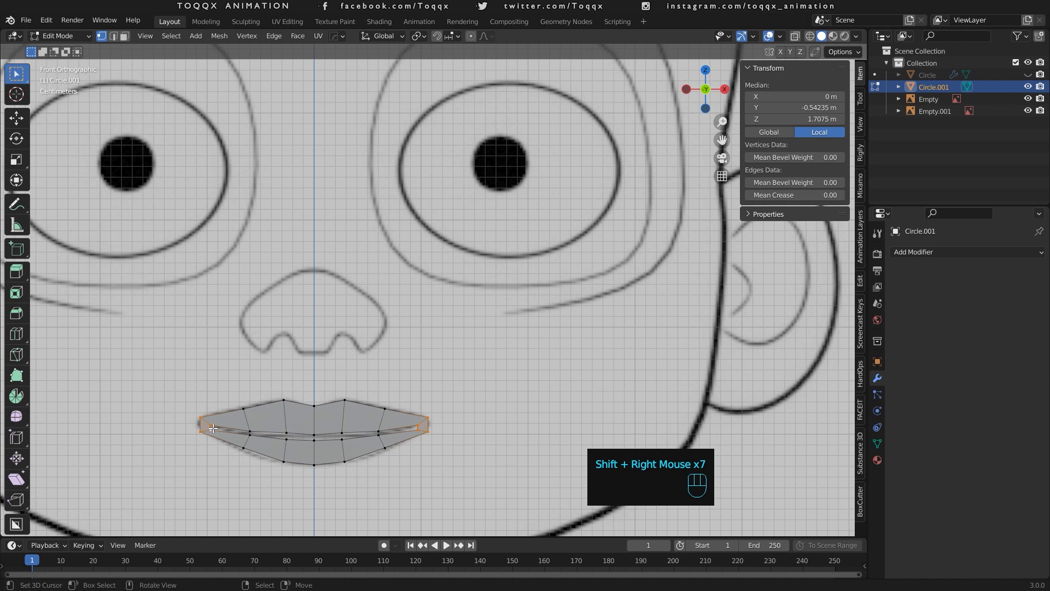
key(KP_3)
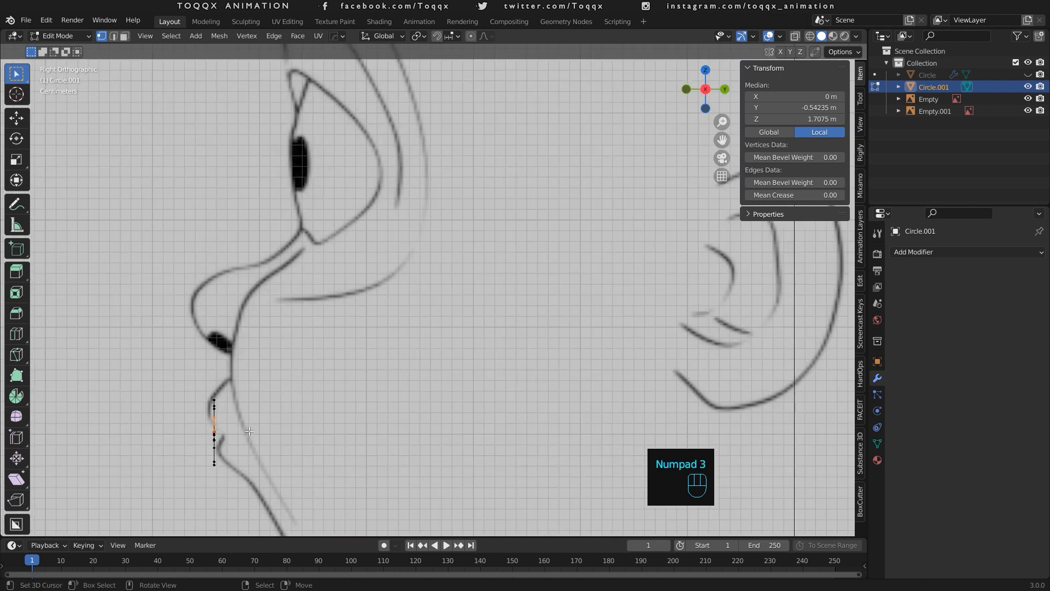
key(g)
key(y)
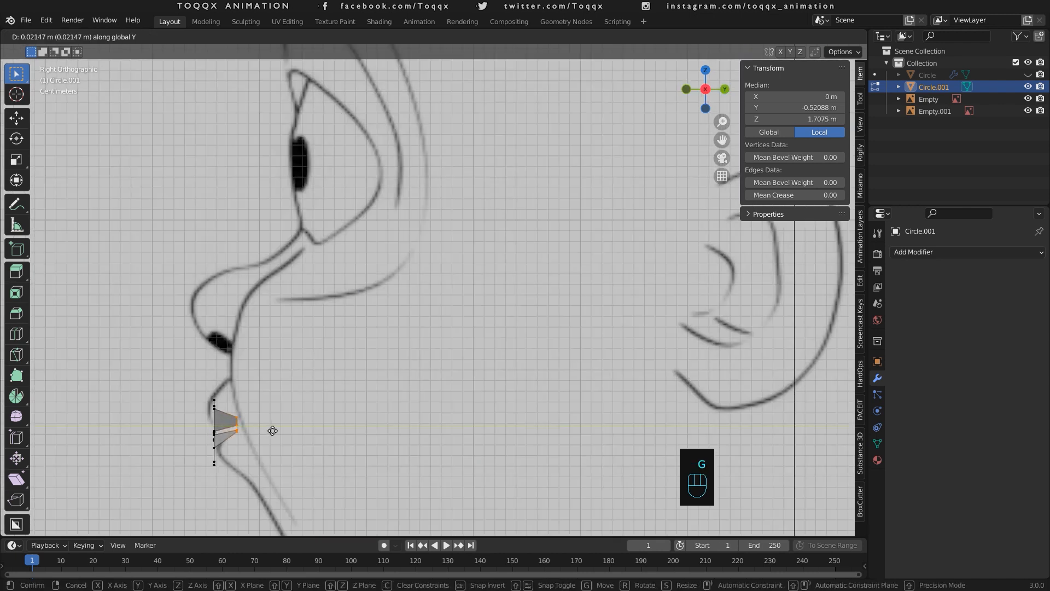
click(273, 430)
Move the vertex columns next to both mouth corners back about 0.010 m along Y to curve the lips.
key(KP_1)
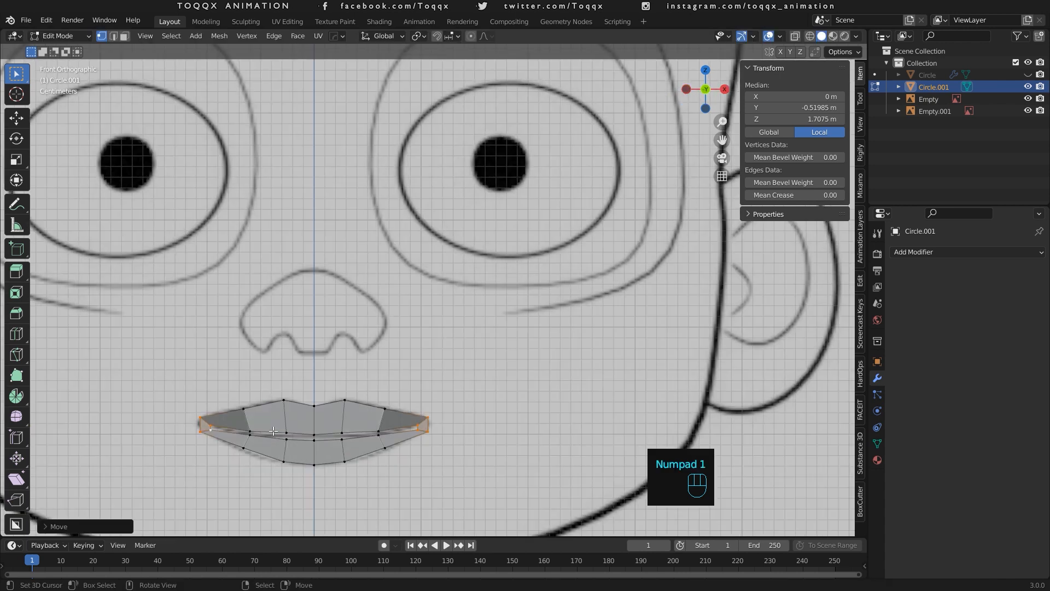
right_click(391, 415)
key(b)
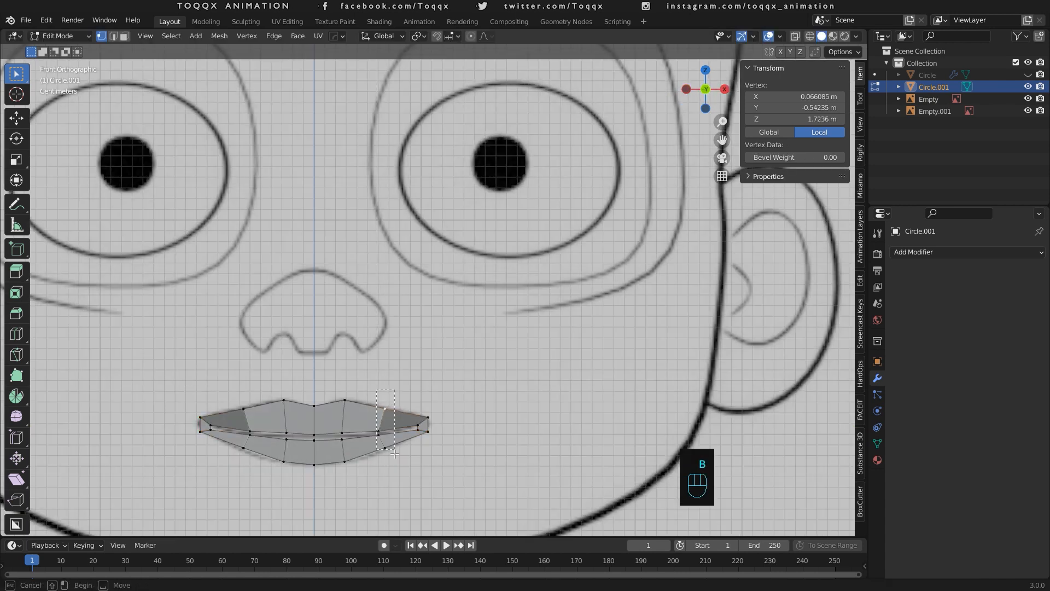
drag(367, 387, 400, 454)
key(b)
drag(256, 390, 240, 472)
key(KP_3)
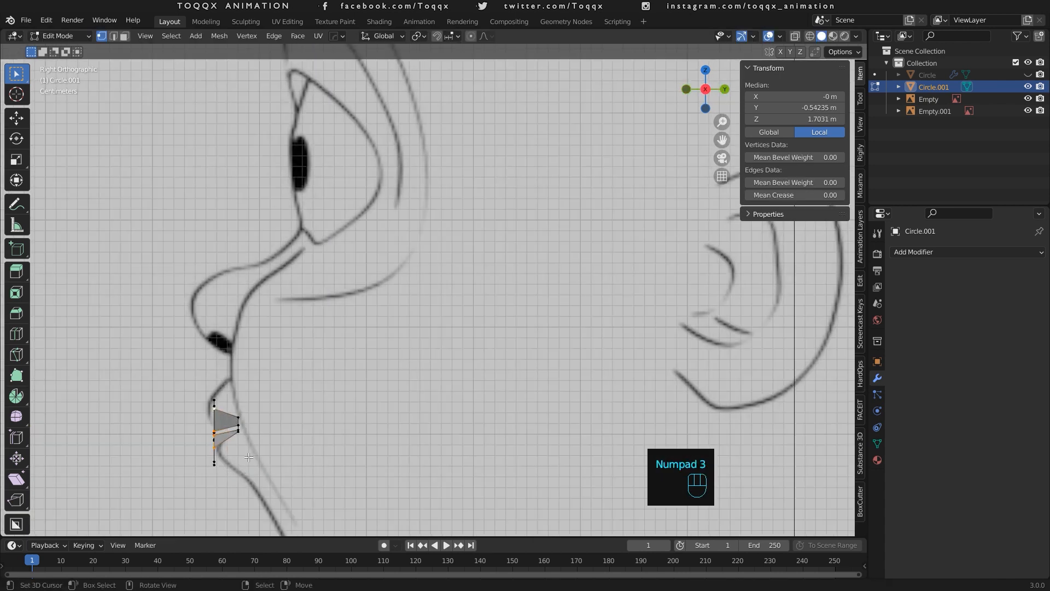
key(g)
click(263, 436)
Add a level 2 Subdivision modifier to the mouth mesh and enable its on-cage display in Edit Mode.
key(Tab)
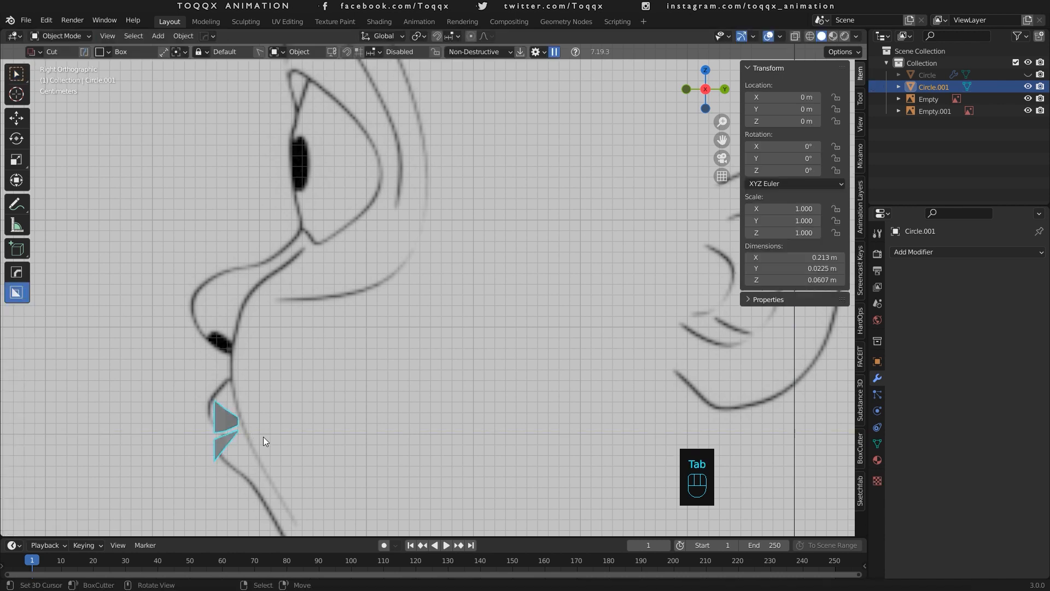
key(ctrl+2)
key(Tab)
scroll(263, 436, up, 2)
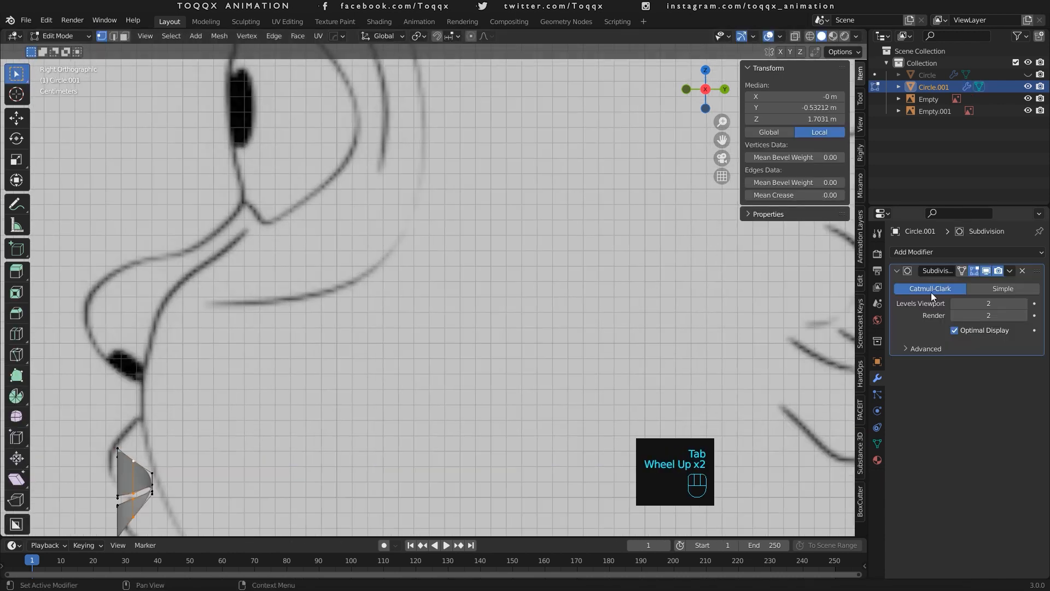
click(360, 414)
scroll(359, 414, down, 2)
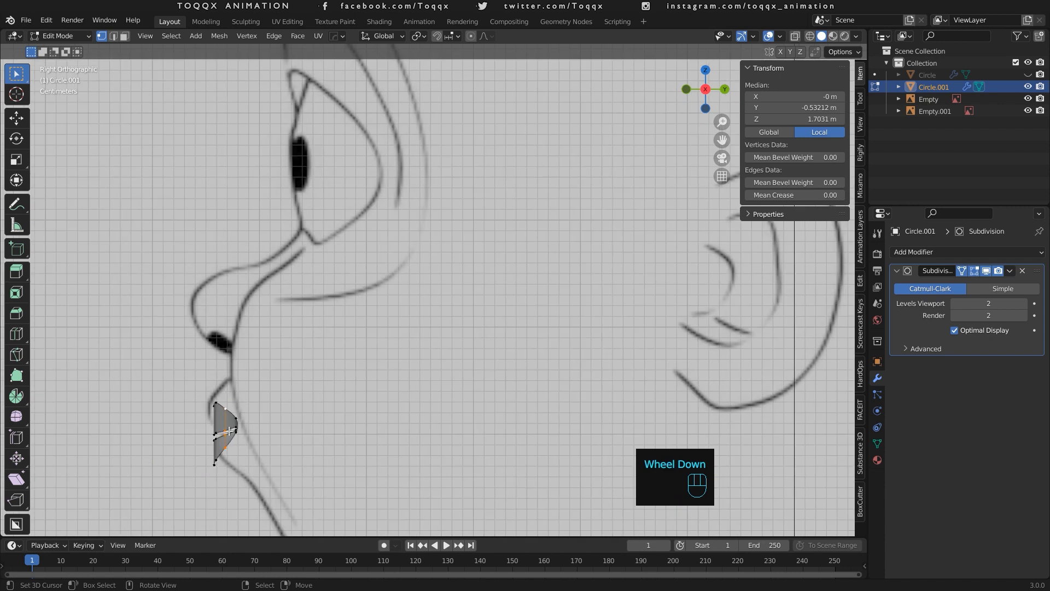
right_click(198, 398)
shift+right_click(209, 404)
shift+right_click(240, 408)
shift+right_click(237, 406)
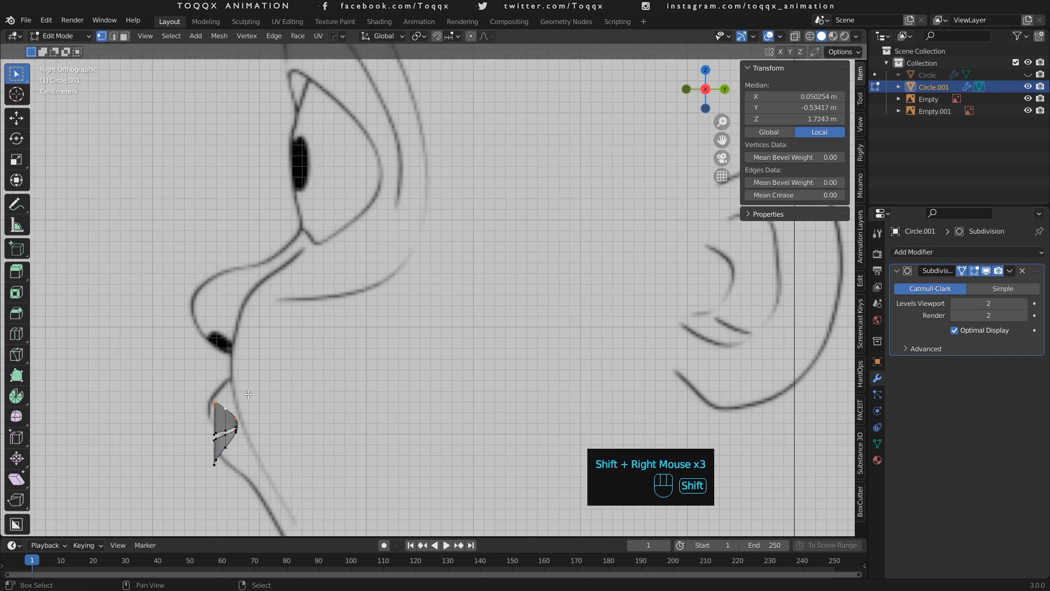
Delete the vertices of the mouth mesh on the negative X side of the centre line.
key(b)
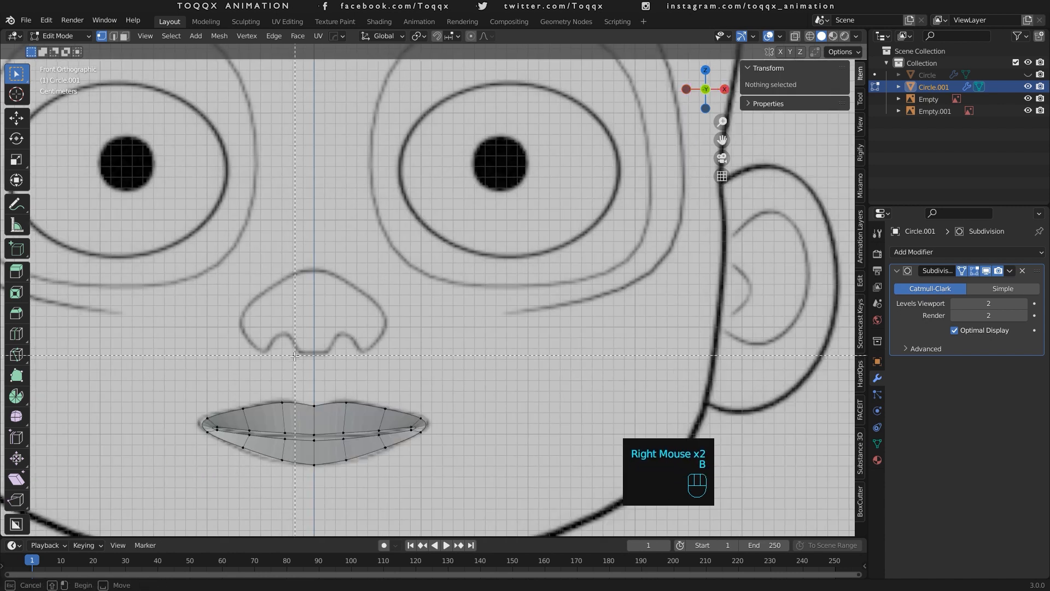
drag(296, 351, 203, 478)
key(x)
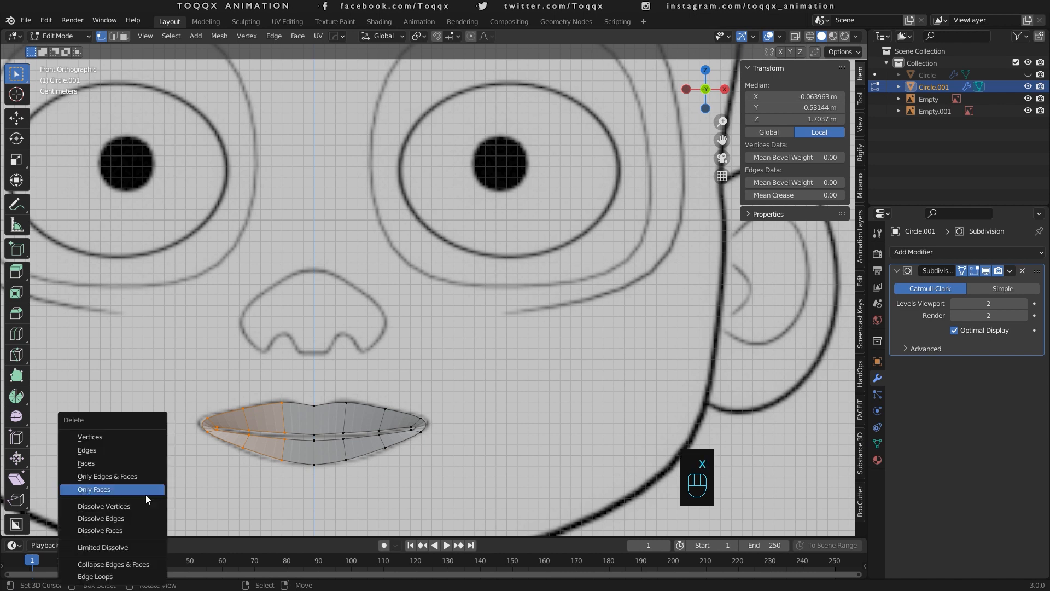
click(123, 438)
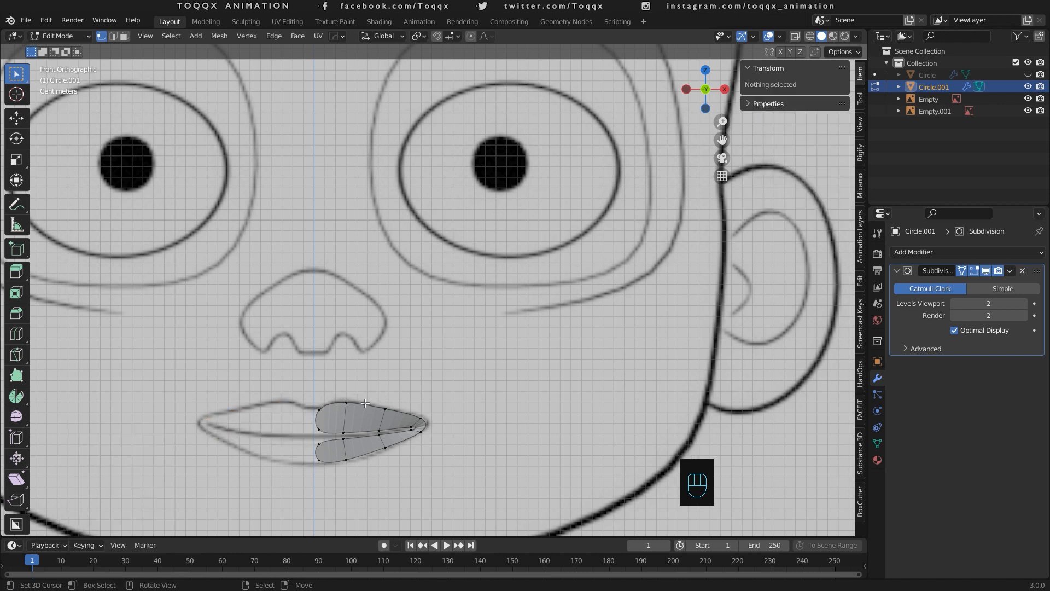
Add a Mirror modifier on the X axis above the Subdivision modifier, with Clipping enabled.
click(961, 252)
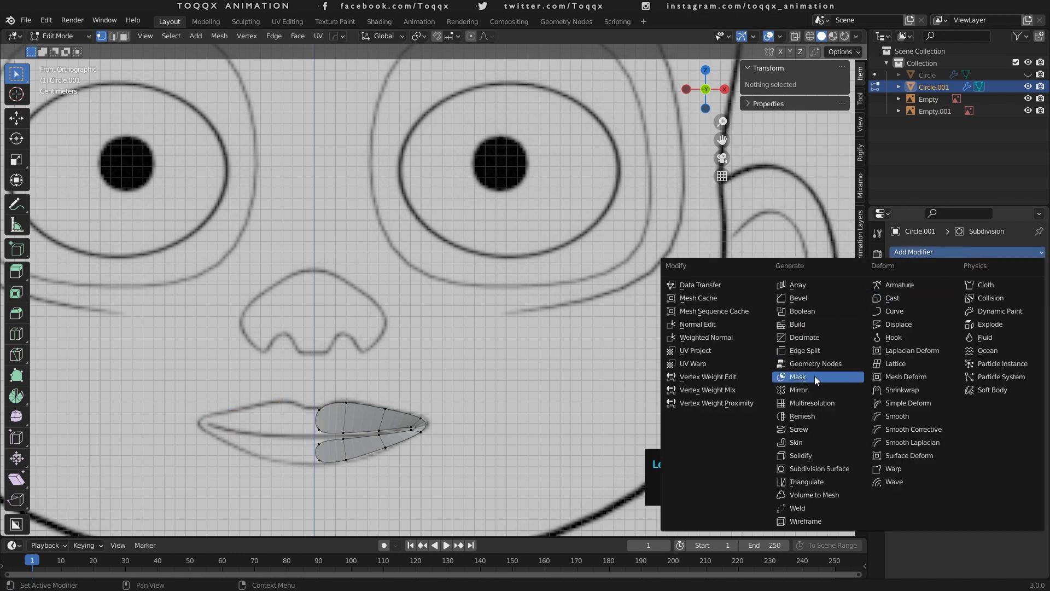
click(809, 389)
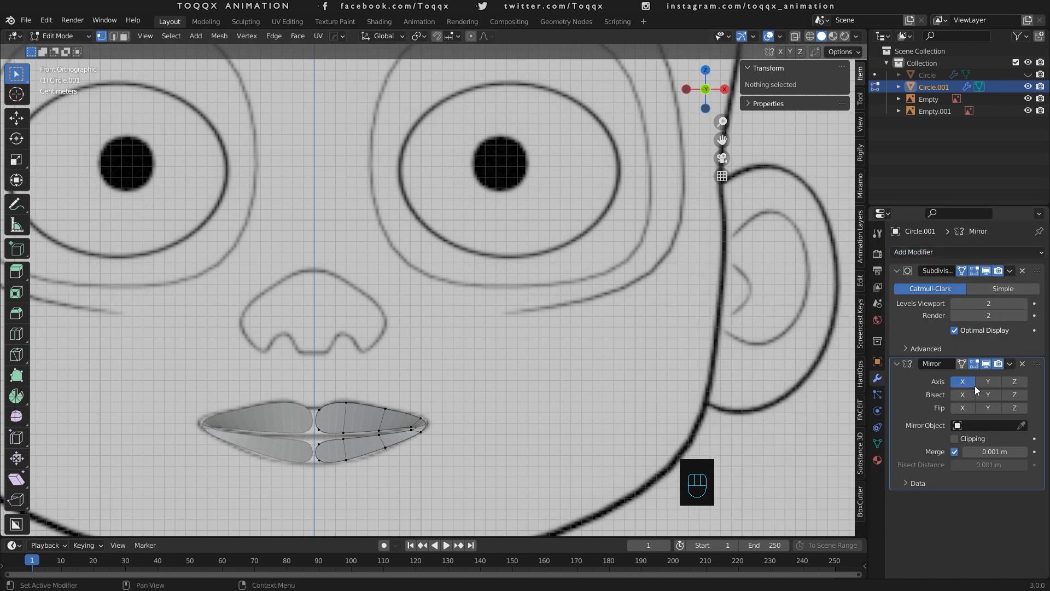
click(1036, 365)
drag(1035, 365, 1026, 270)
click(955, 345)
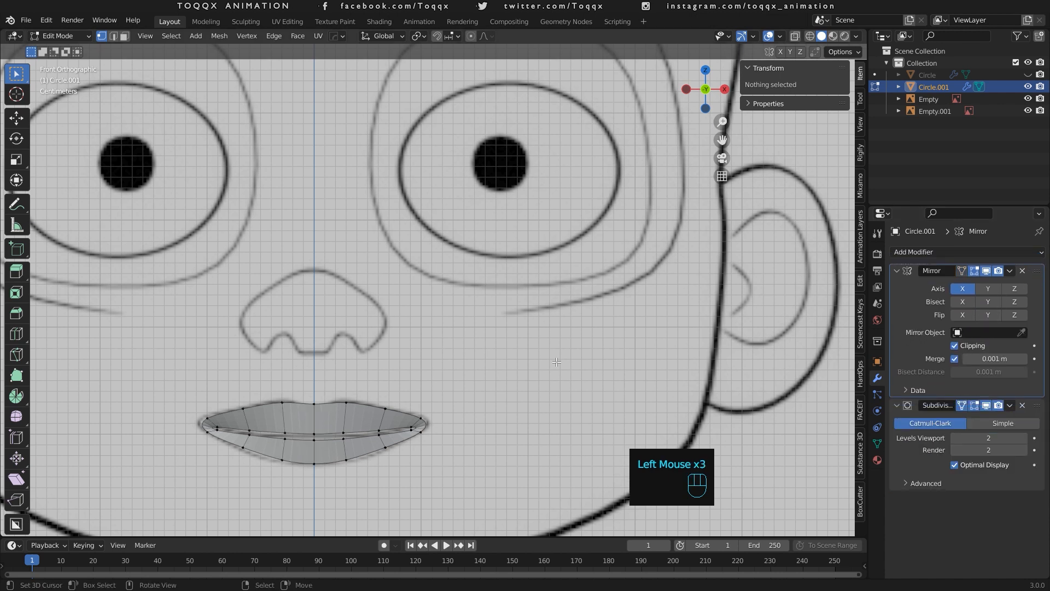
Move the upper lip's two outer-edge vertices at and beside the centre forward about 0.008 m along Y.
scroll(362, 417, up, 2)
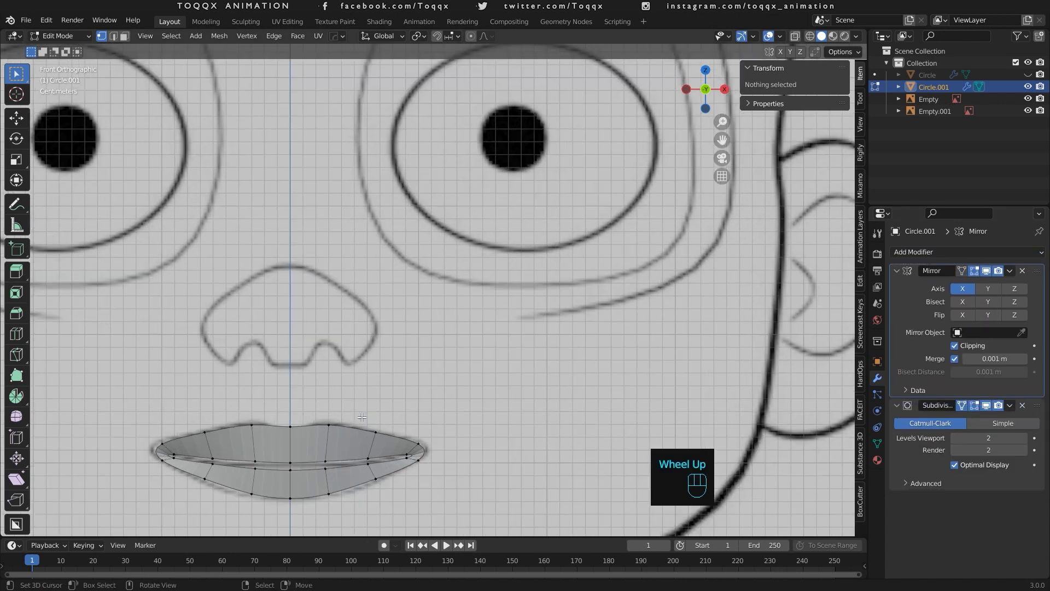
right_click(317, 433)
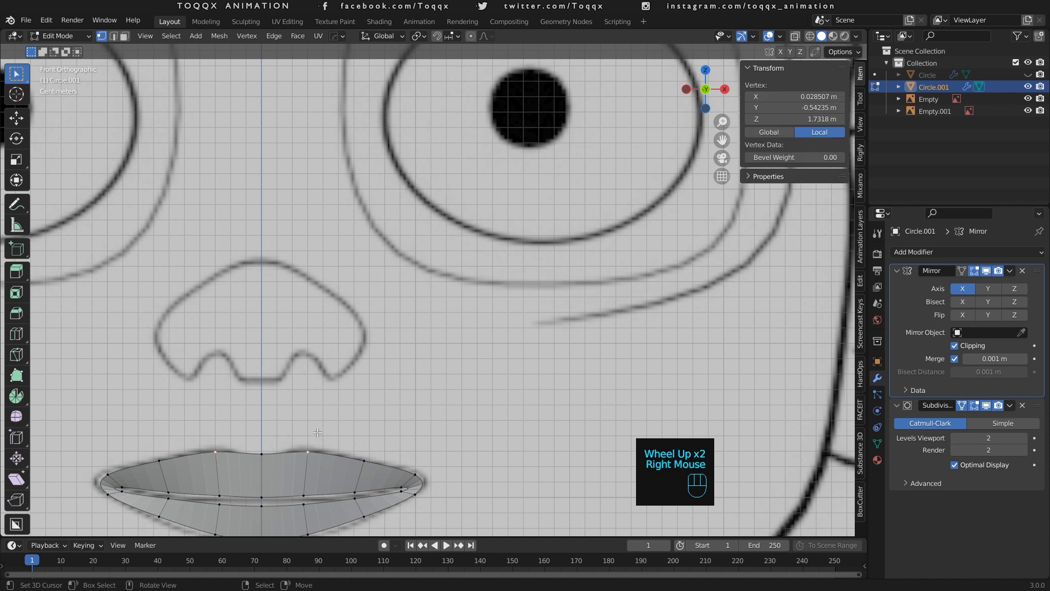
shift+right_click(261, 451)
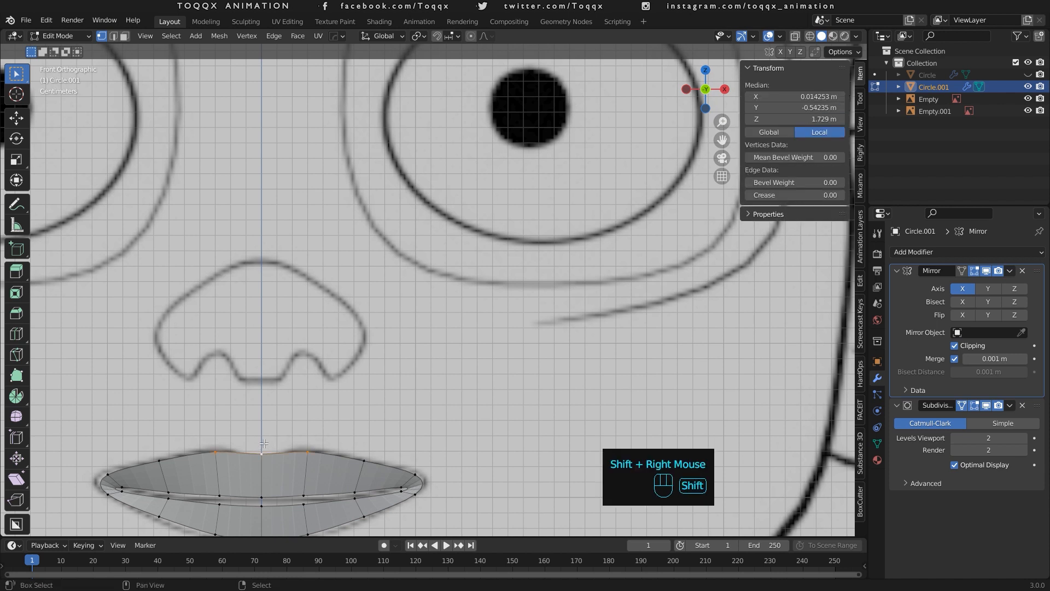
key(KP_3)
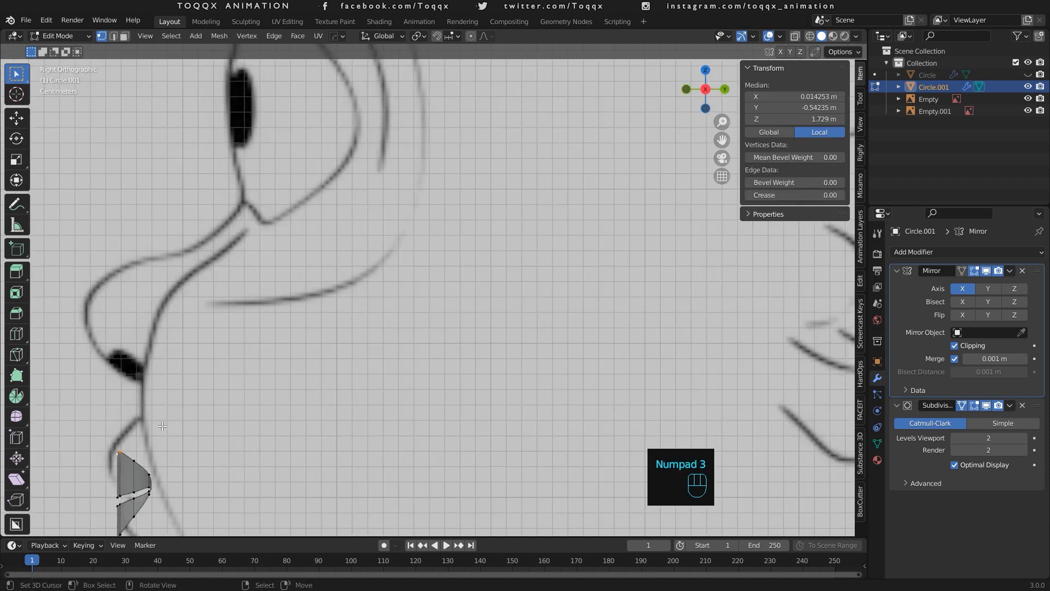
key(g)
key(y)
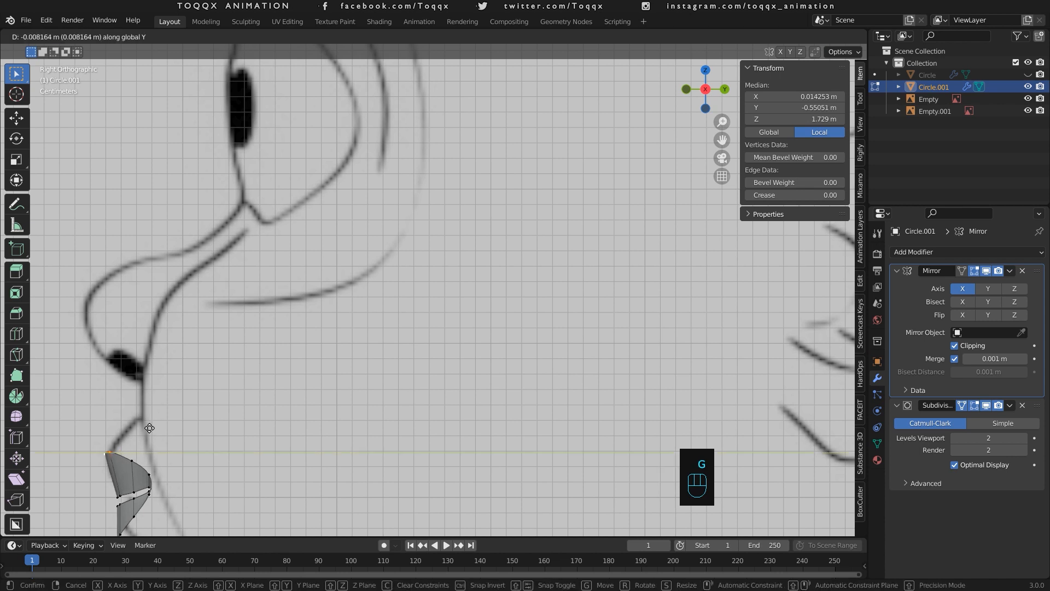
click(145, 452)
Move the upper lip's two inner-edge vertices at and beside the centre back about 0.005 m along Y.
right_click(111, 498)
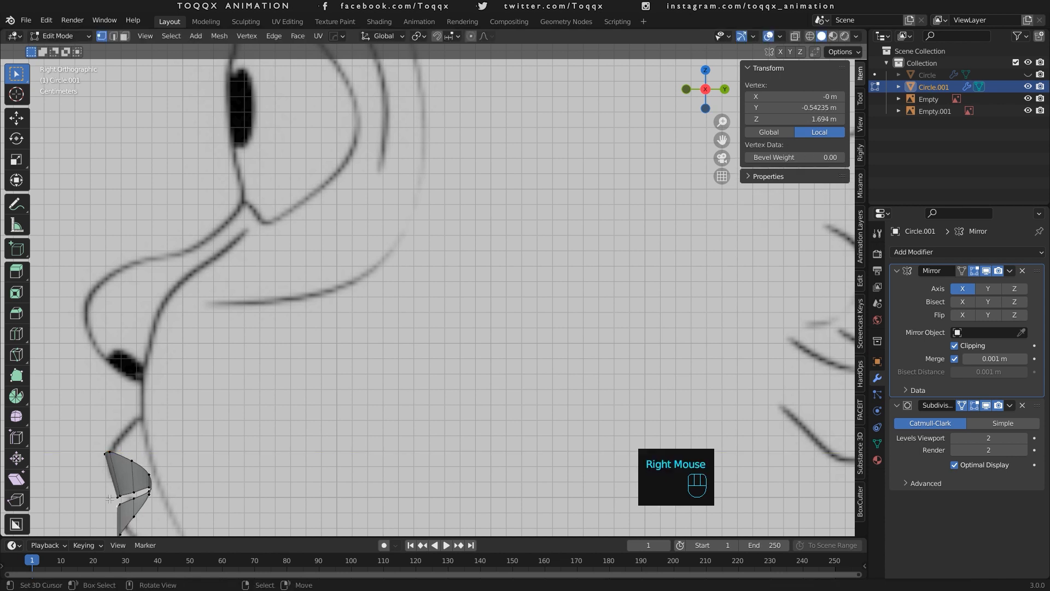
key(KP_1)
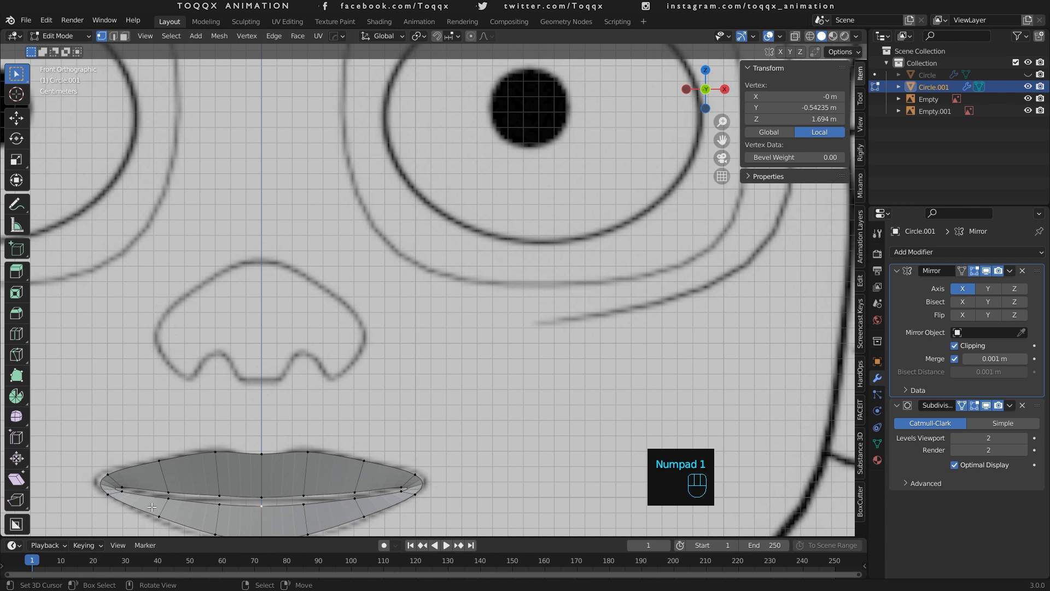
right_click(265, 488)
shift+right_click(265, 489)
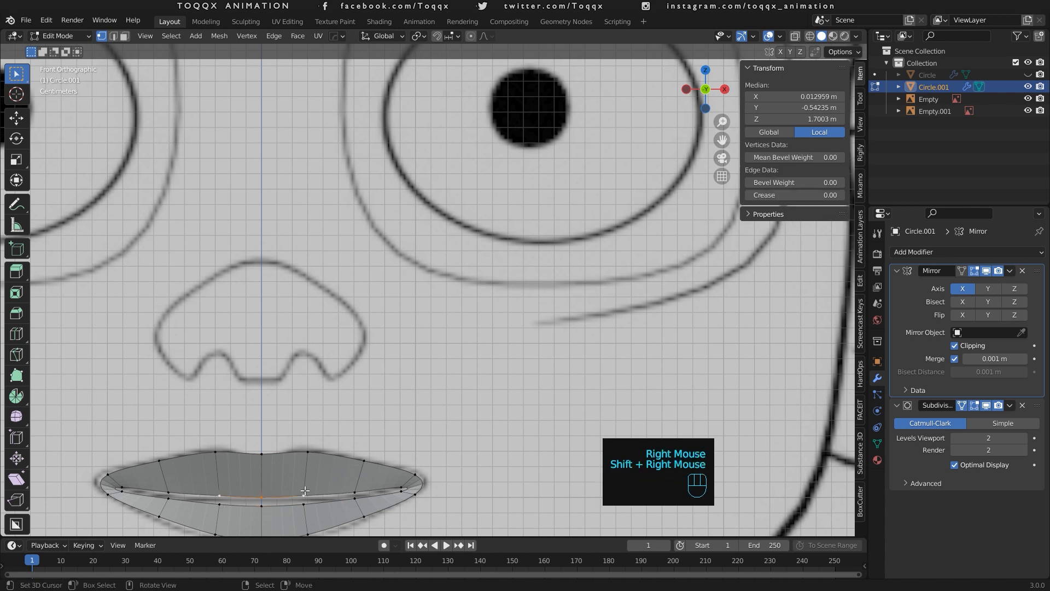
key(KP_3)
key(g)
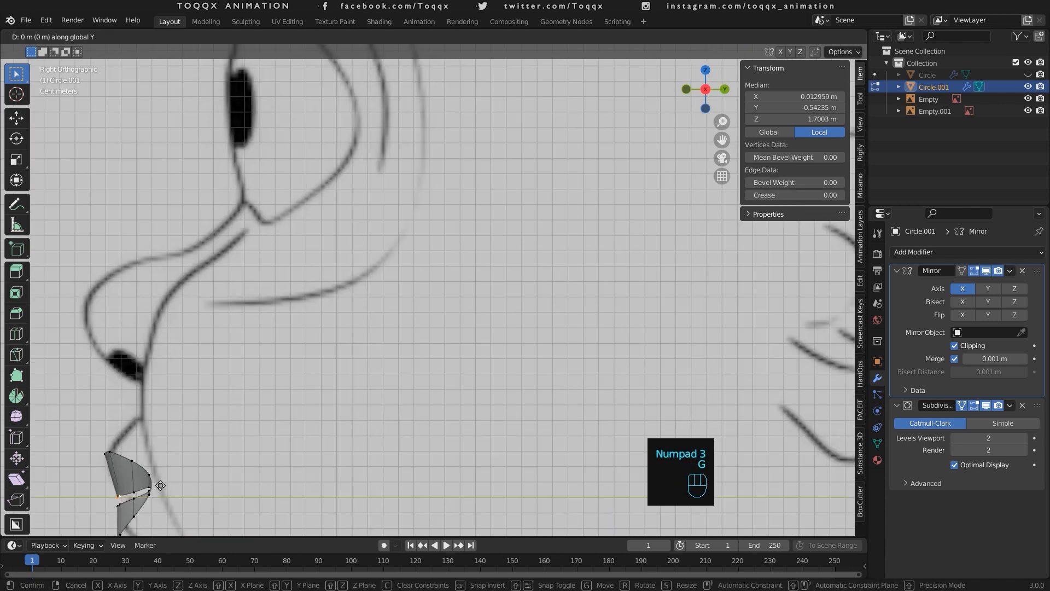
click(168, 483)
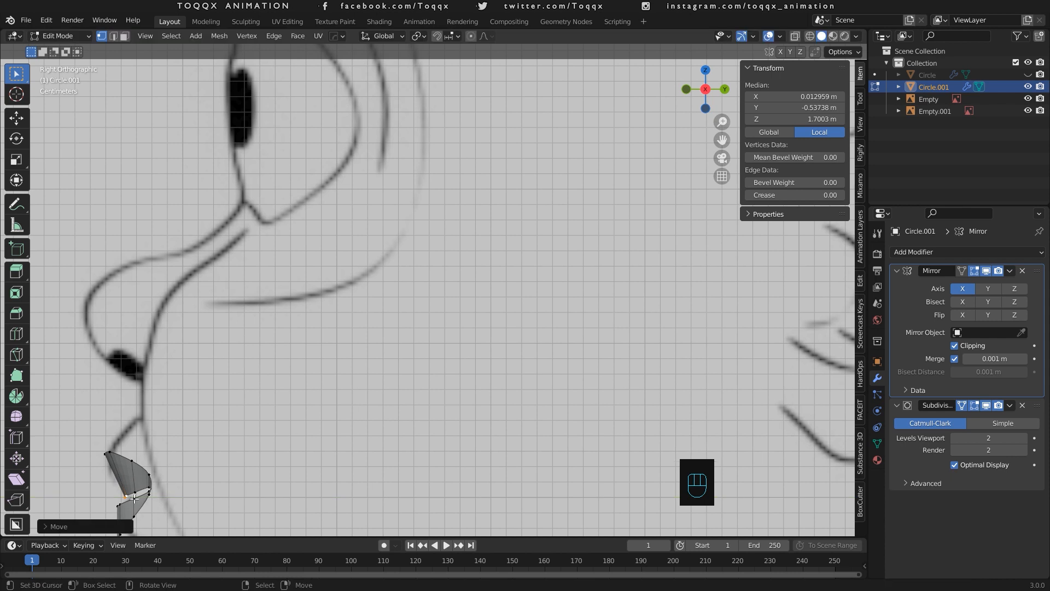
Move the lower lip's two inner-edge vertices at and beside the centre back about 0.006 m along Y.
key(KP_1)
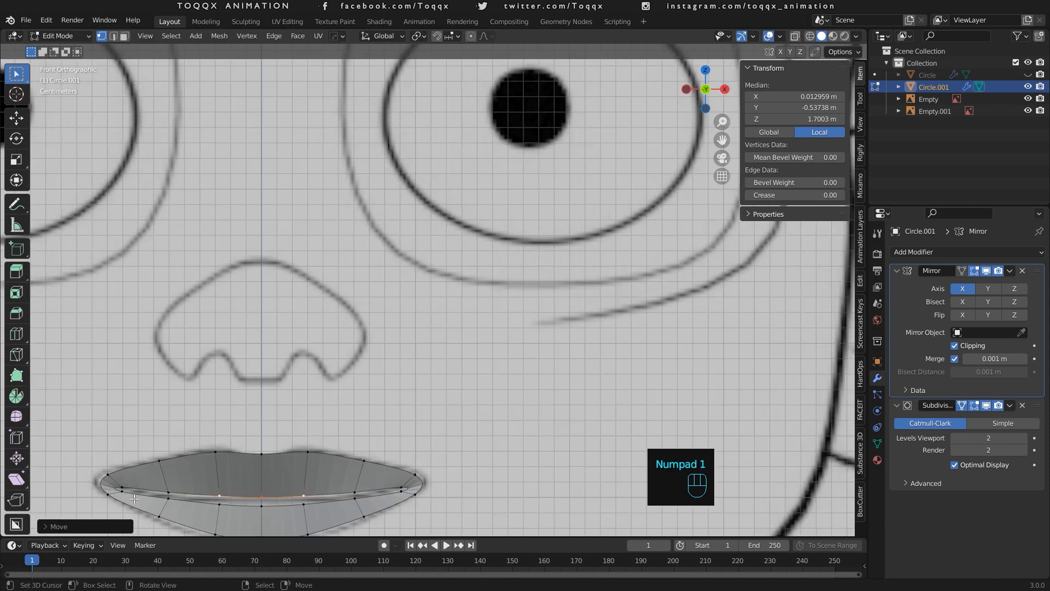
right_click(260, 505)
shift+right_click(292, 505)
key(KP_3)
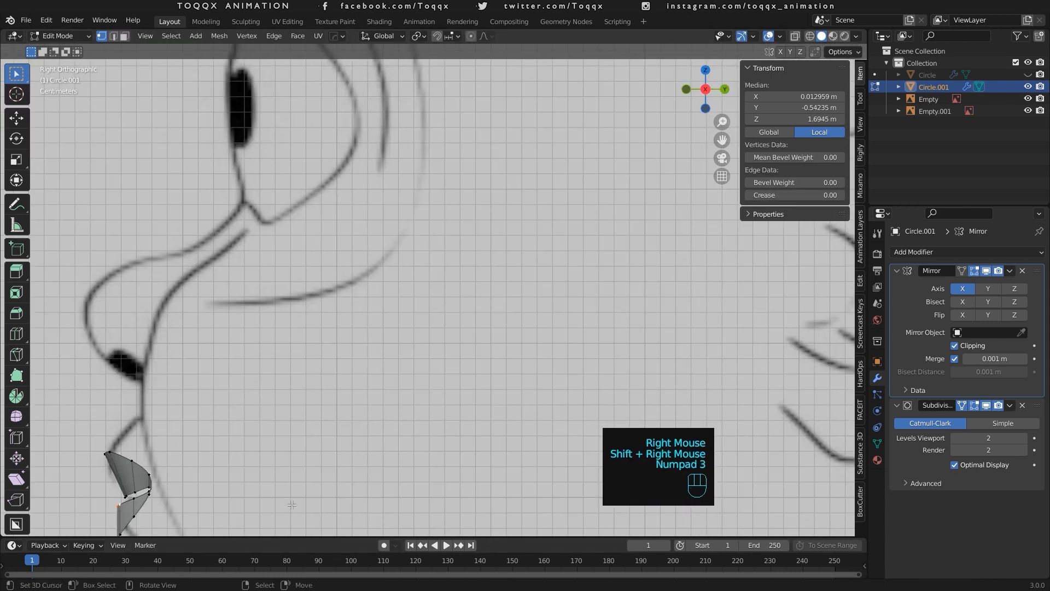
drag(718, 140, 349, 285)
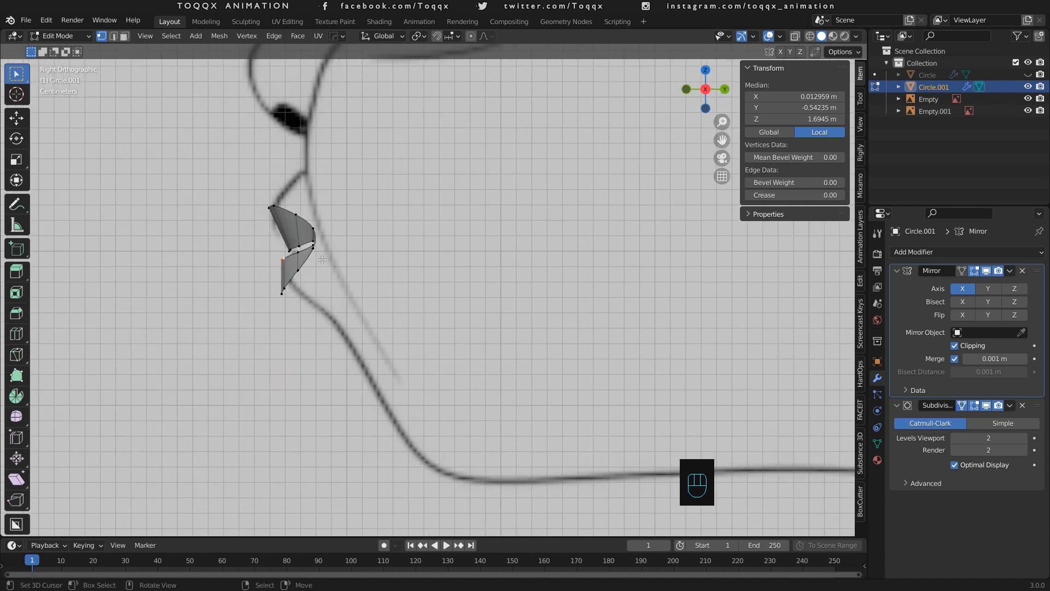
key(g)
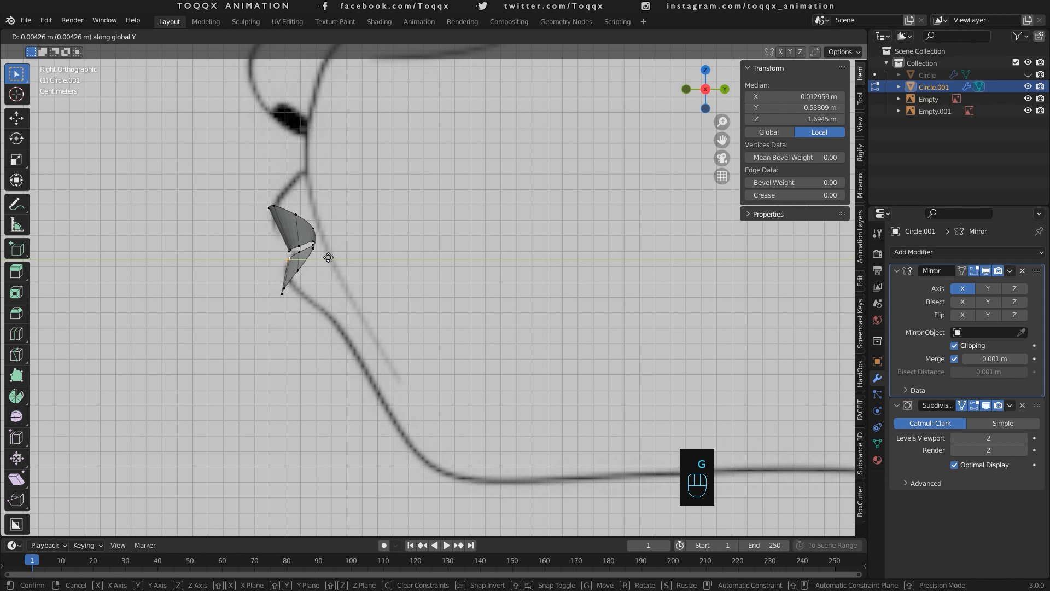
click(332, 257)
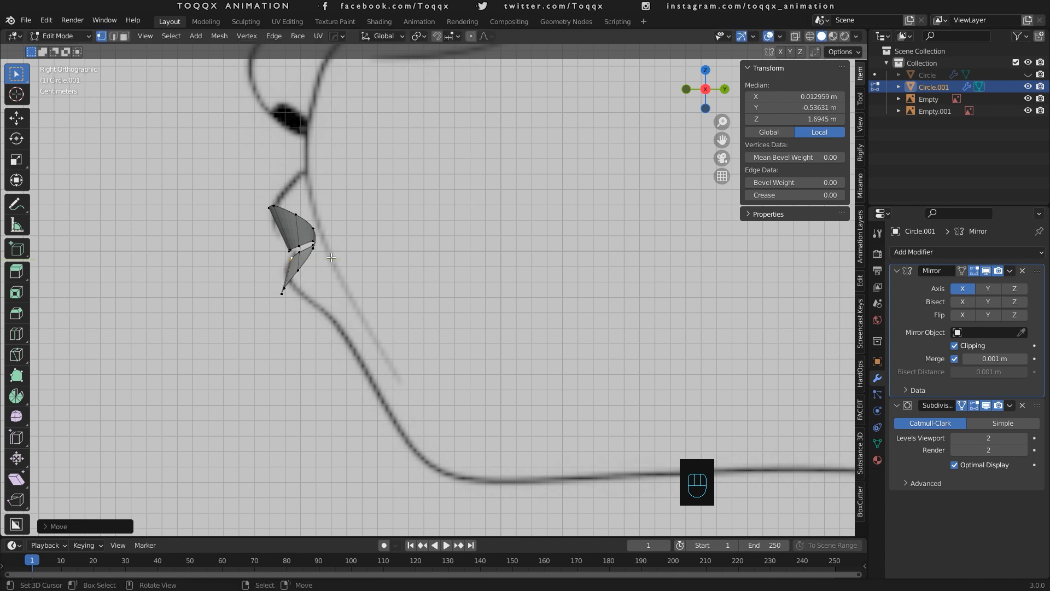
Extrude the outer edge loop of the lips and scale the new loop by about 1.49 along Z.
alt+right_click(289, 206)
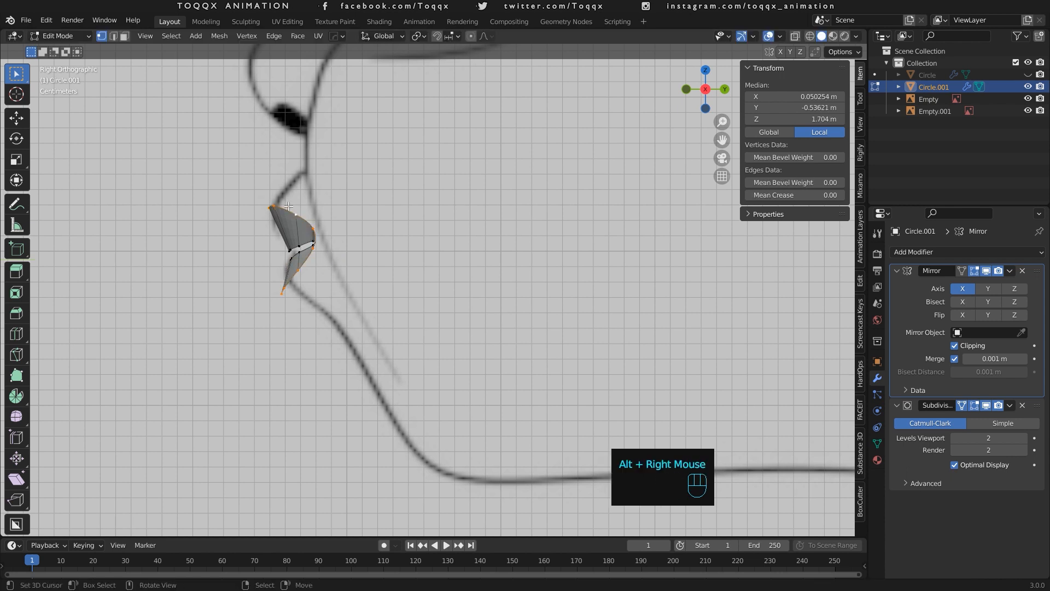
key(KP_1)
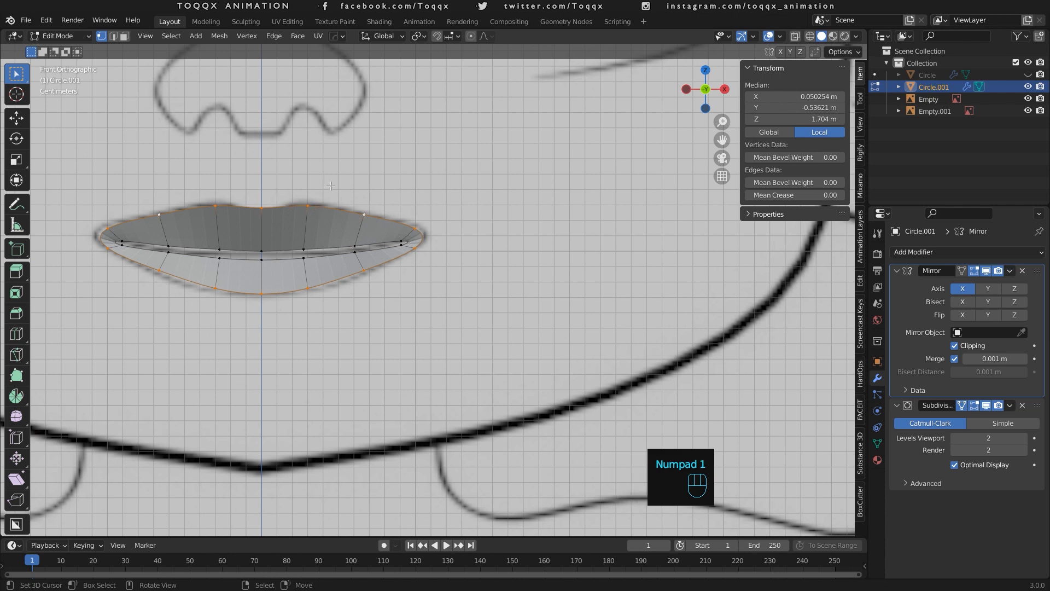
key(e)
click(331, 186)
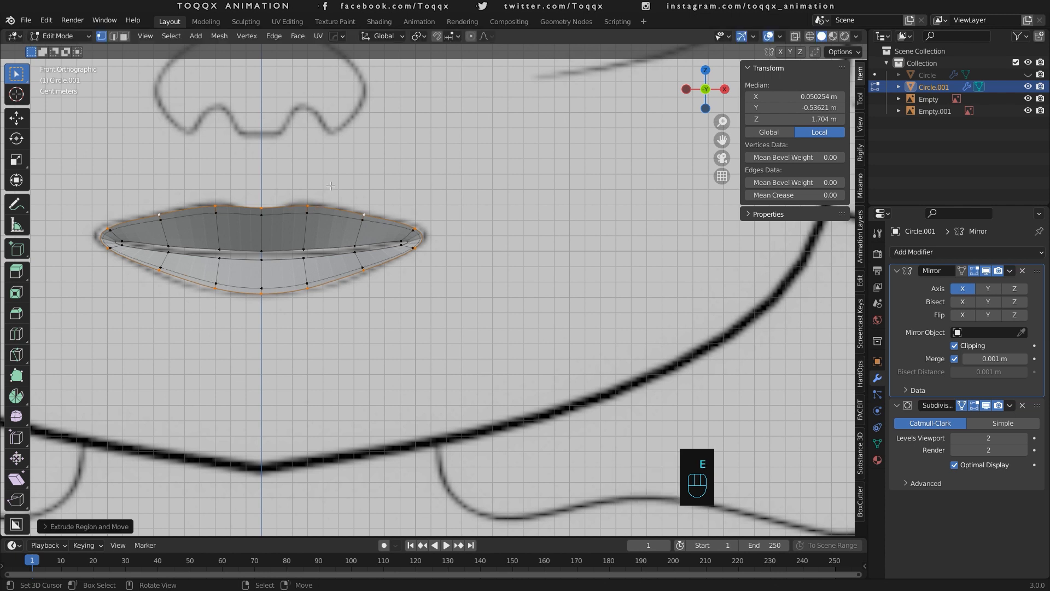
key(s)
key(z)
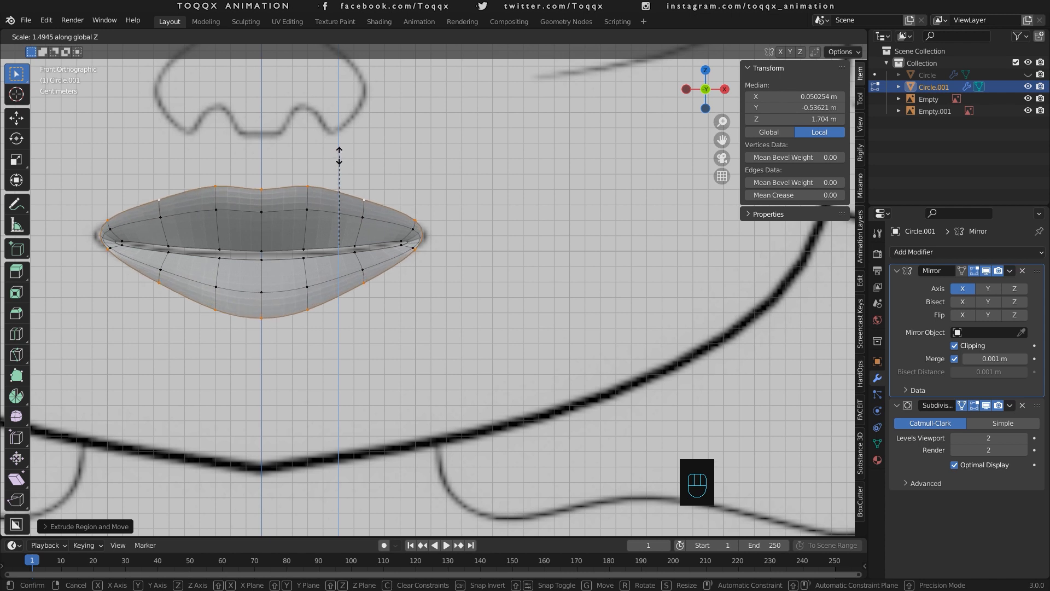
click(339, 156)
Move the extruded outer loop outward about 0.0085 m along X.
key(g)
key(x)
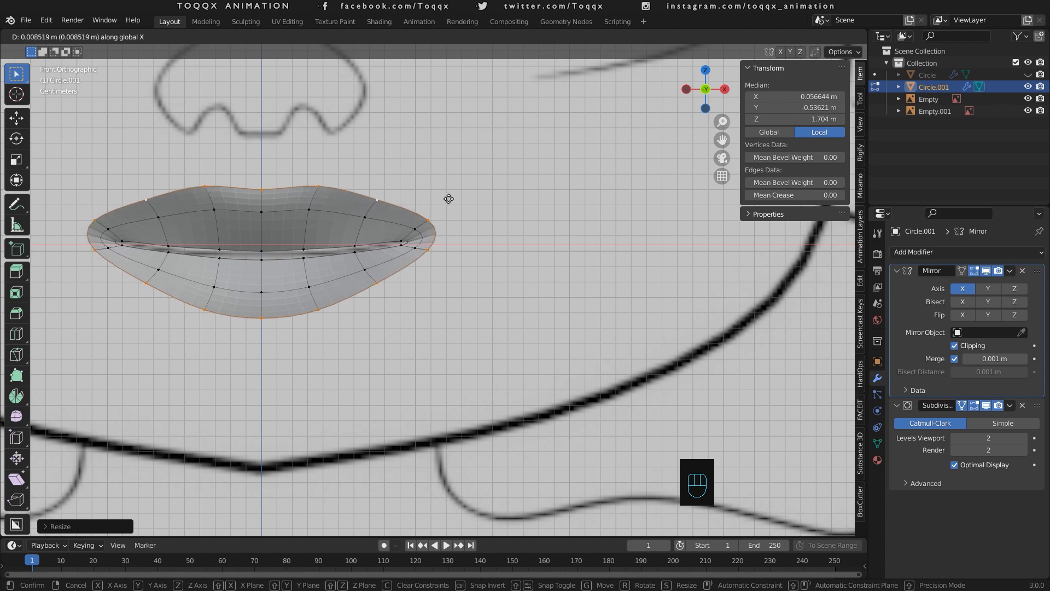
click(449, 198)
Move the two vertices at the mouth corner of the new outer loop back about 0.0036 m along Y.
right_click(429, 220)
shift+right_click(433, 251)
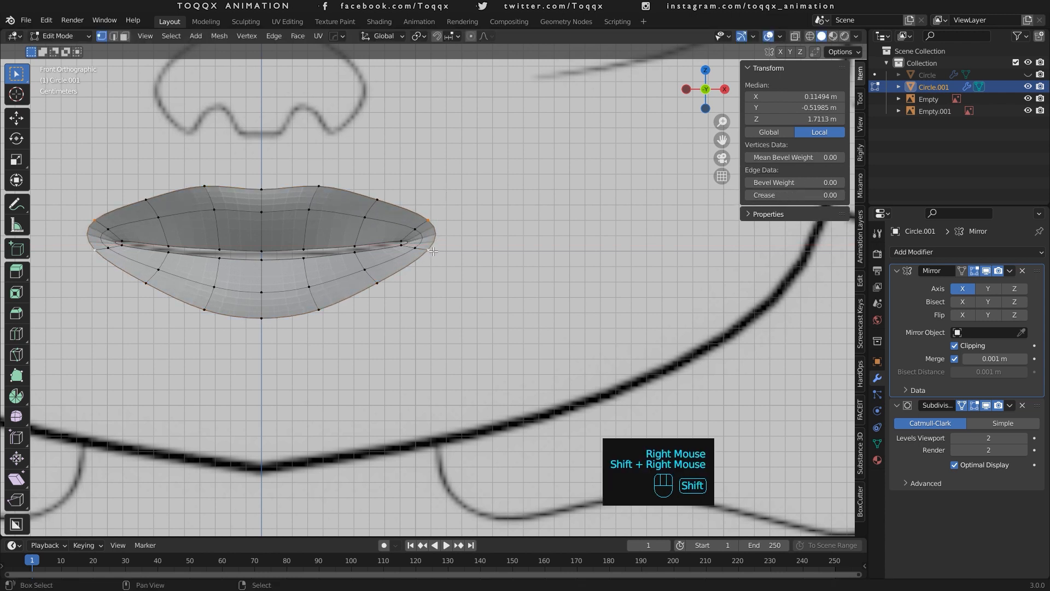
key(KP_3)
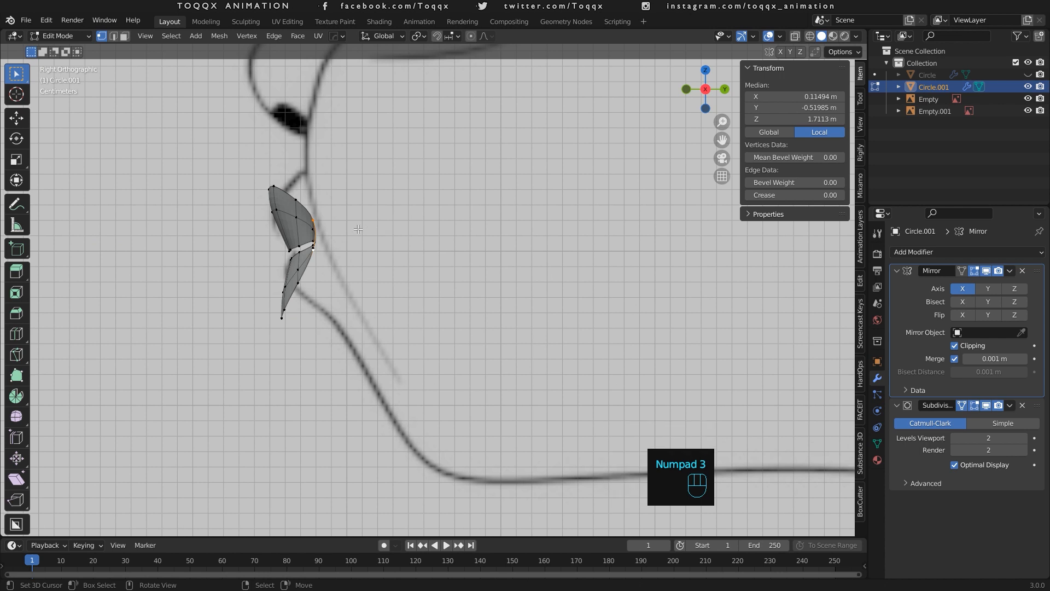
key(g)
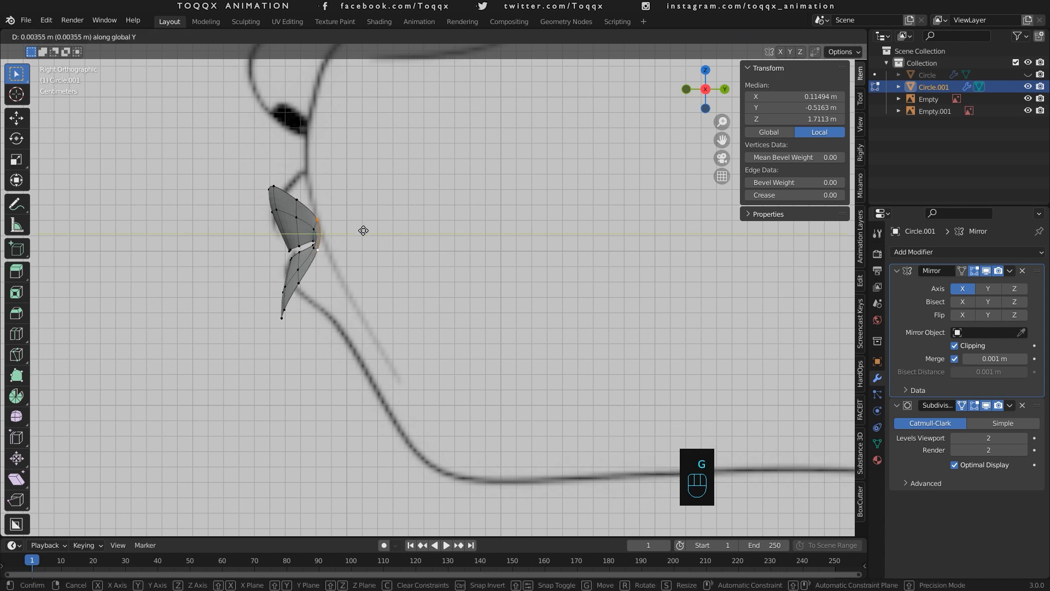
click(356, 237)
Move the outer-loop vertices below the lower lip, from mouth corner to centre, back about 0.026 m along Y to the chin profile.
right_click(320, 253)
shift+right_click(298, 300)
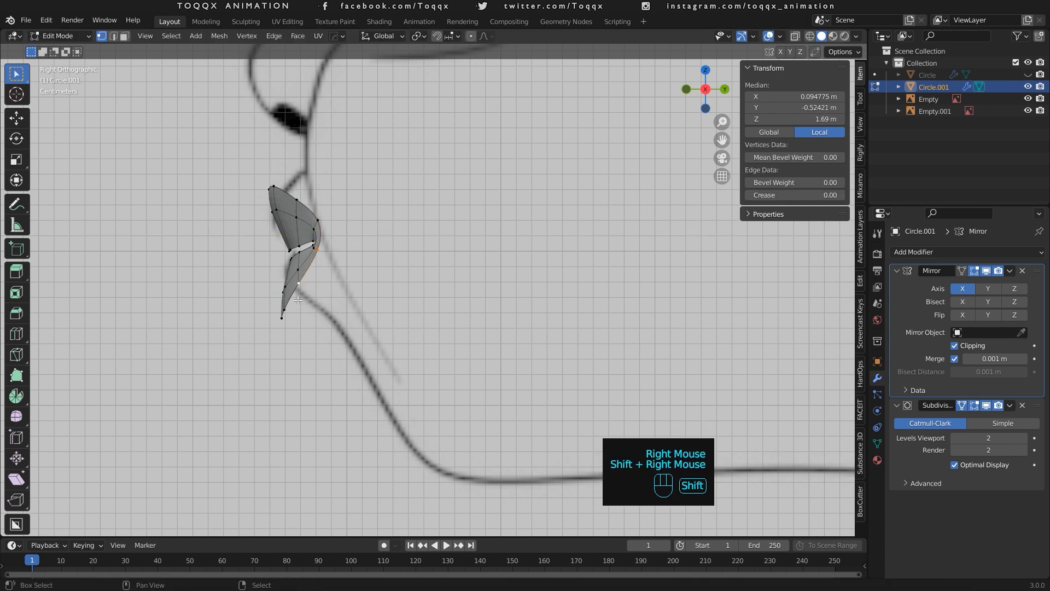
shift+right_click(287, 327)
shift+right_click(300, 318)
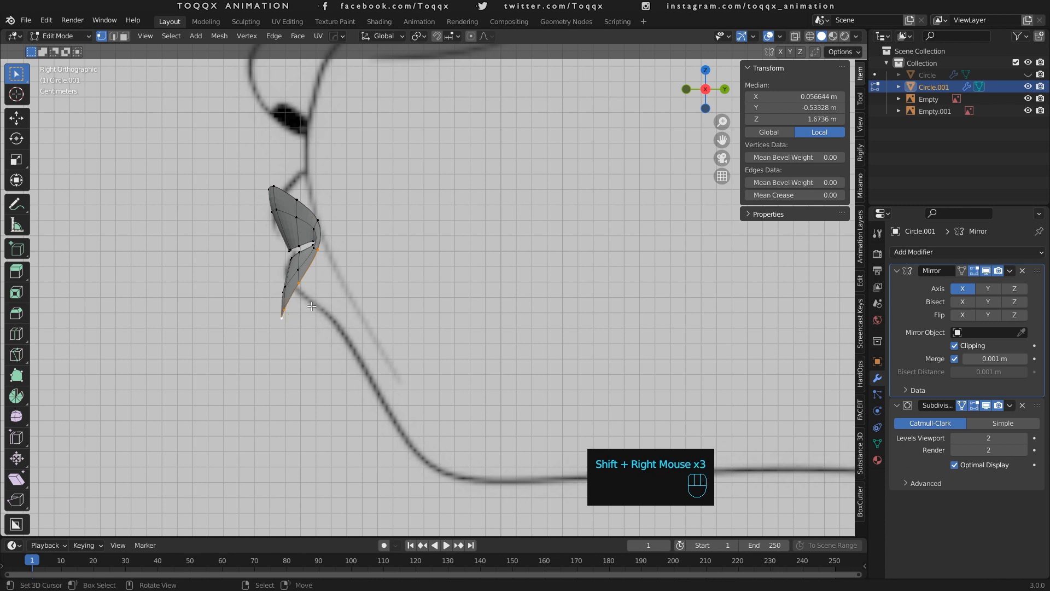
key(g)
key(y)
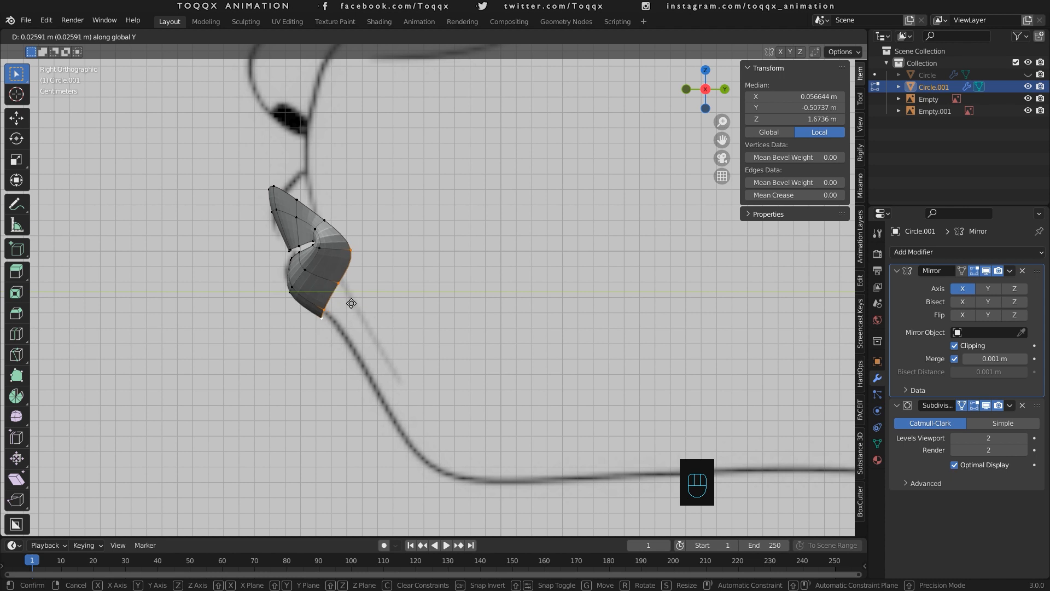
click(354, 285)
Slide the mouth-corner vertex of the outer loop about 0.016 m forward along its edge toward the lips.
right_click(358, 249)
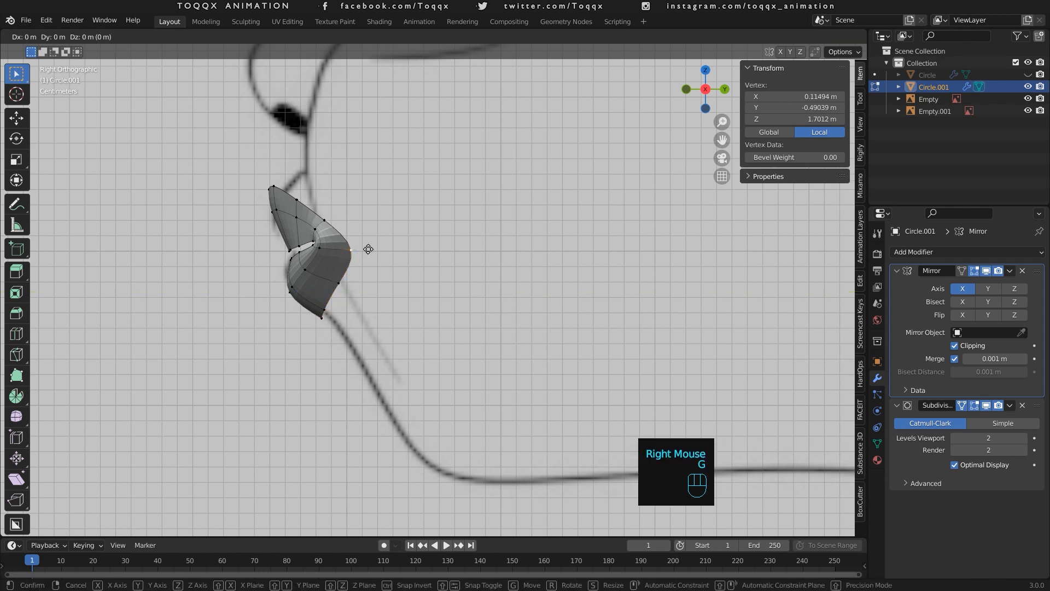
key(g)
key(g)
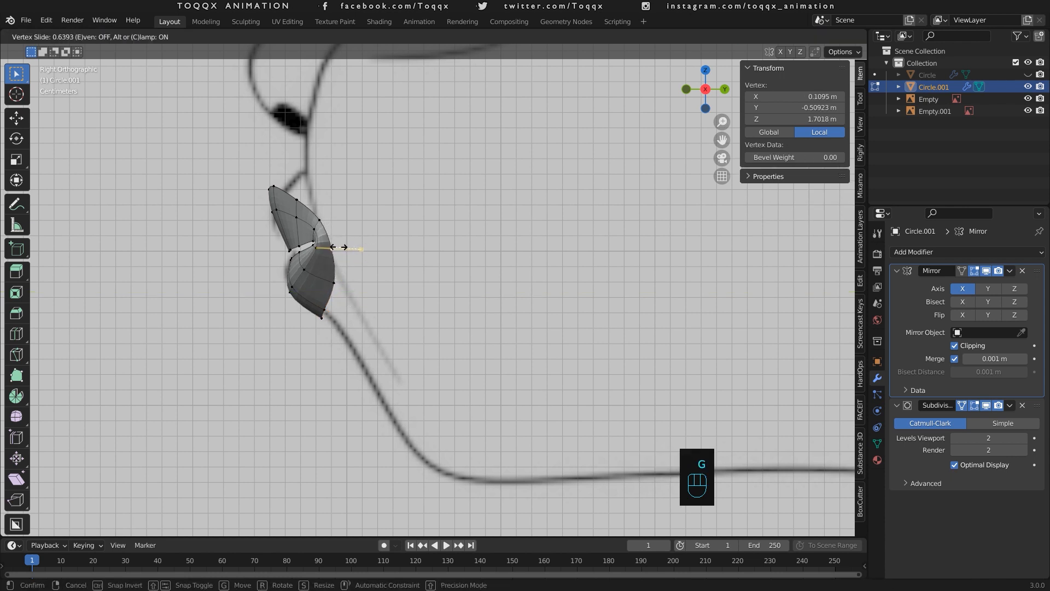
click(340, 244)
Move the outer-loop vertices above the upper lip back about 0.010 m along Y to the side profile.
right_click(268, 180)
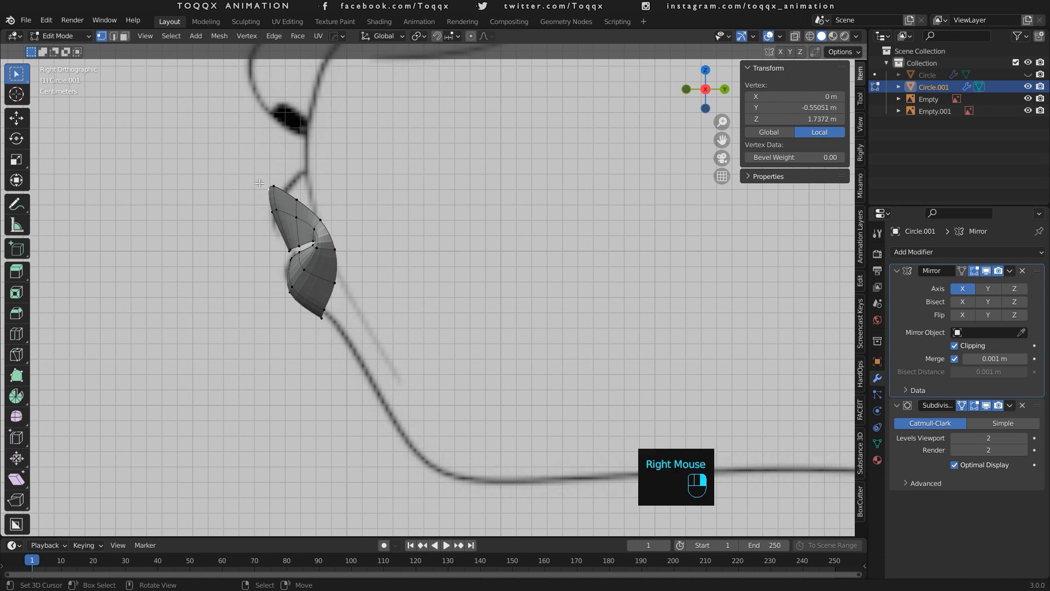
shift+right_click(274, 179)
shift+right_click(300, 187)
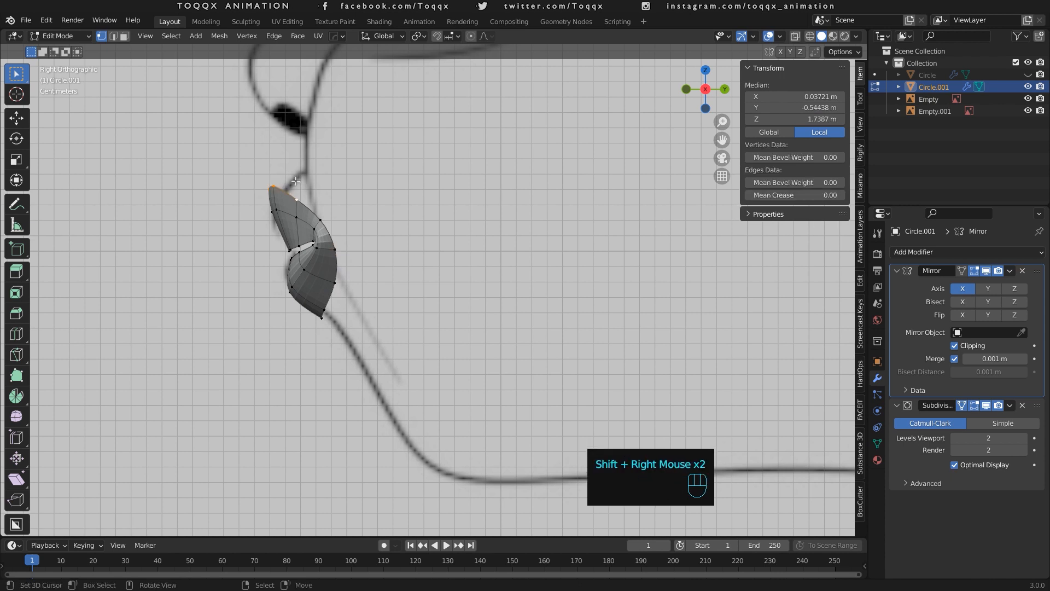
key(g)
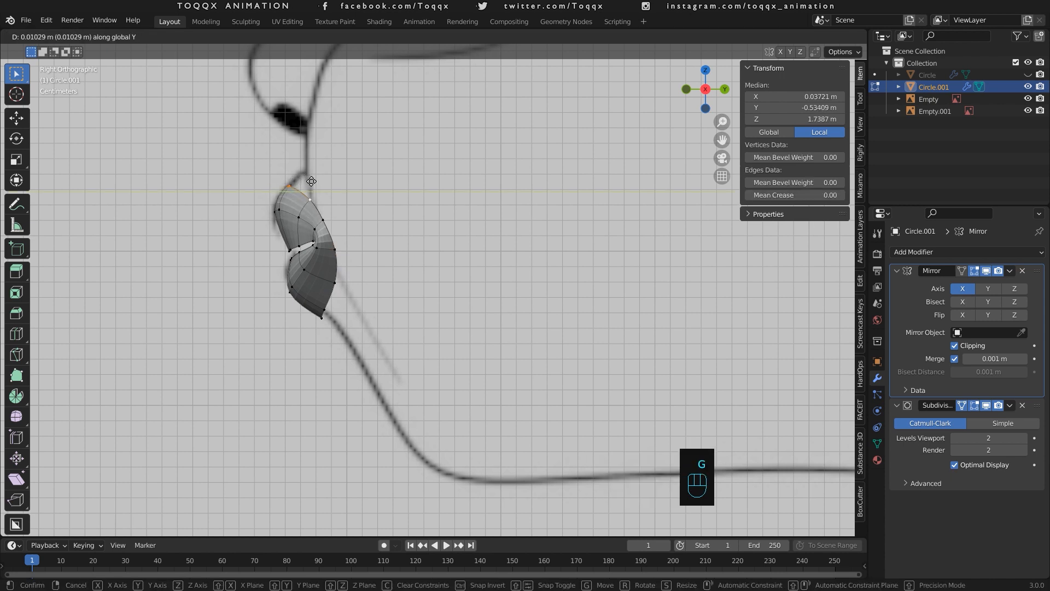
click(311, 181)
Move the lower mouth-corner vertex of the outer loop and its neighbour below forward about 0.005 m along Y.
right_click(348, 252)
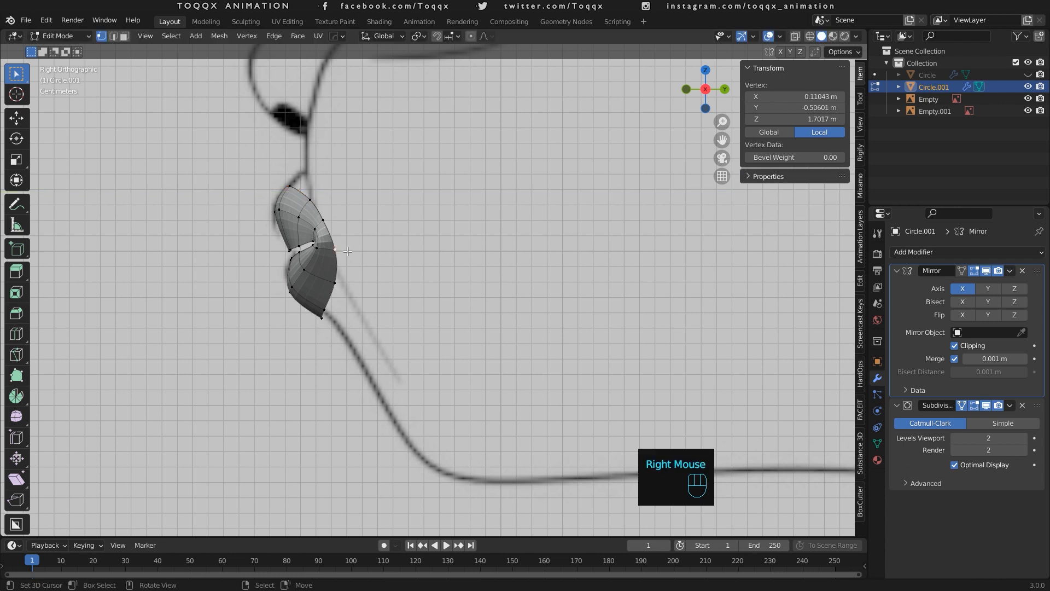
shift+right_click(369, 258)
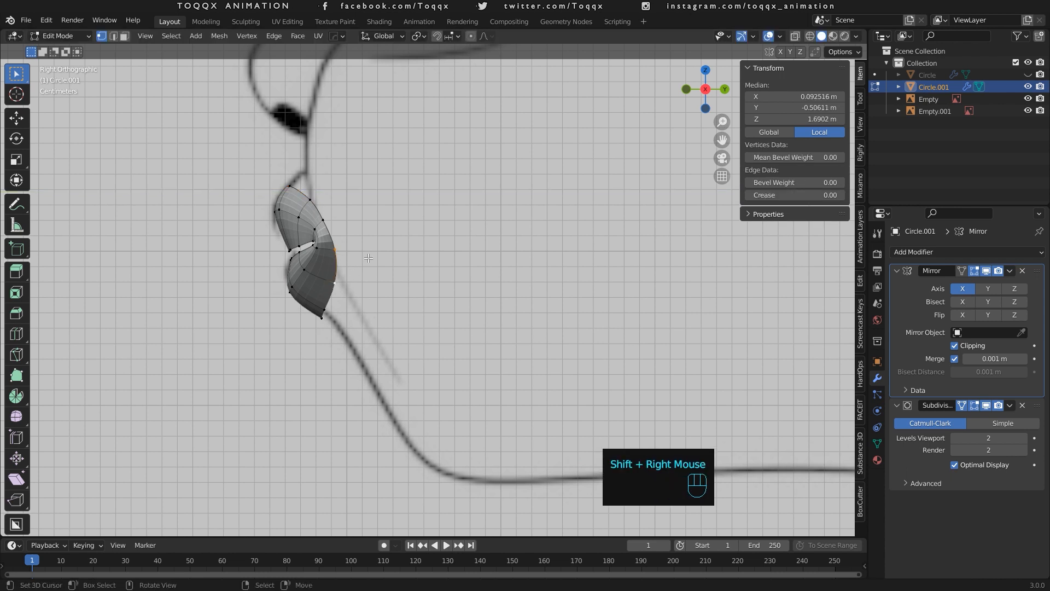
key(g)
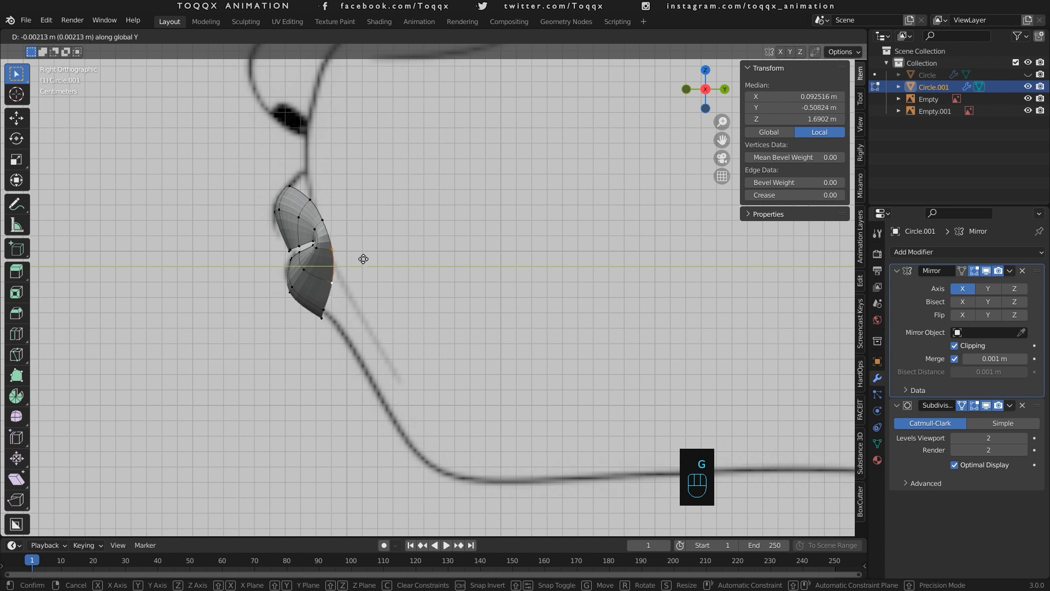
key(y)
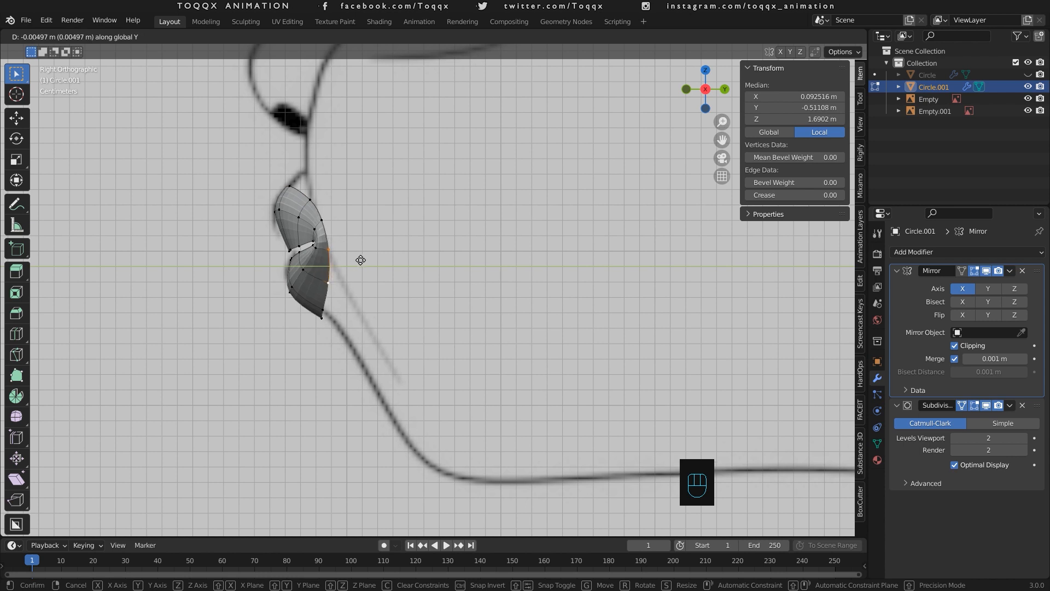
click(360, 260)
Move the two mouth-corner vertices of the loop just inside the outer one back about 0.0078 m along Y.
key(KP_1)
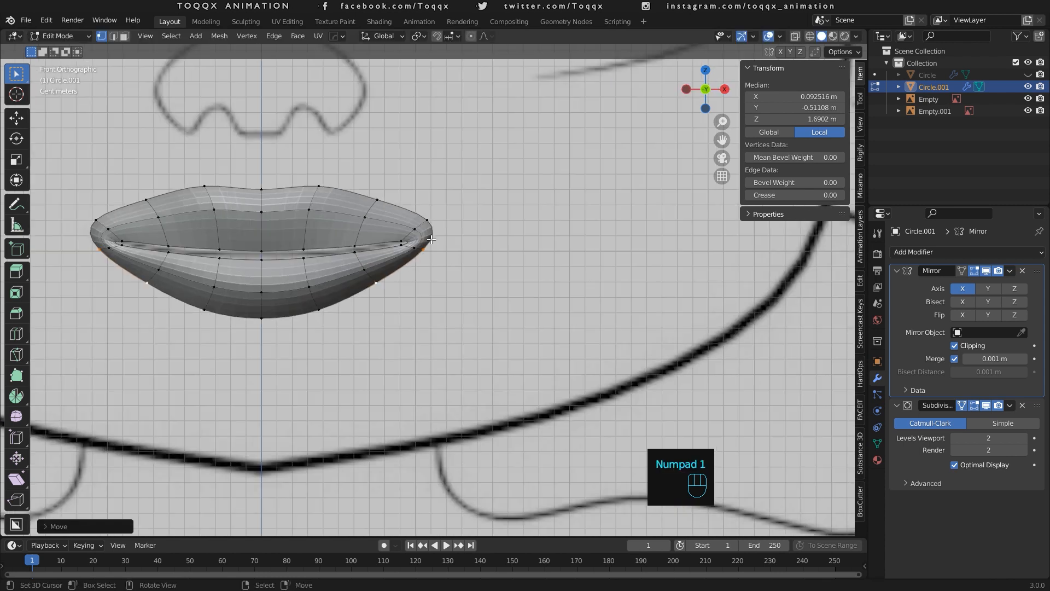
right_click(417, 229)
shift+right_click(412, 248)
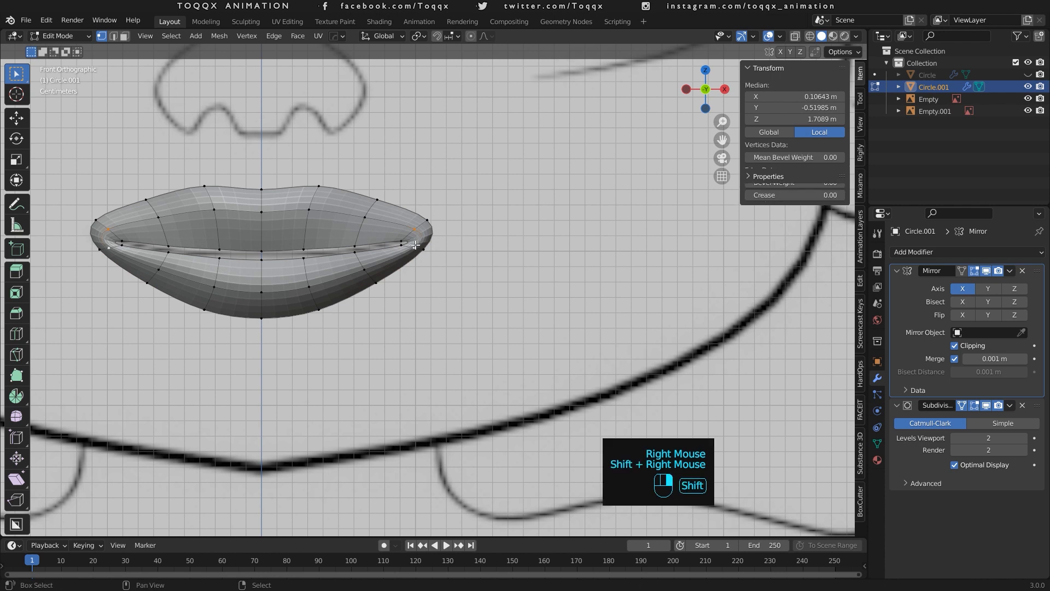
key(KP_3)
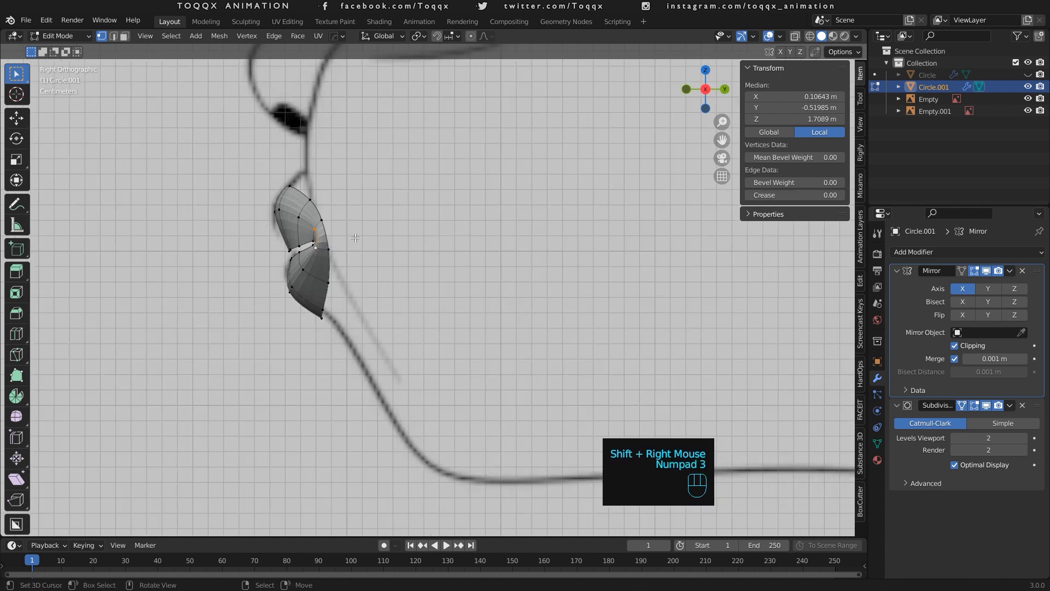
key(g)
key(y)
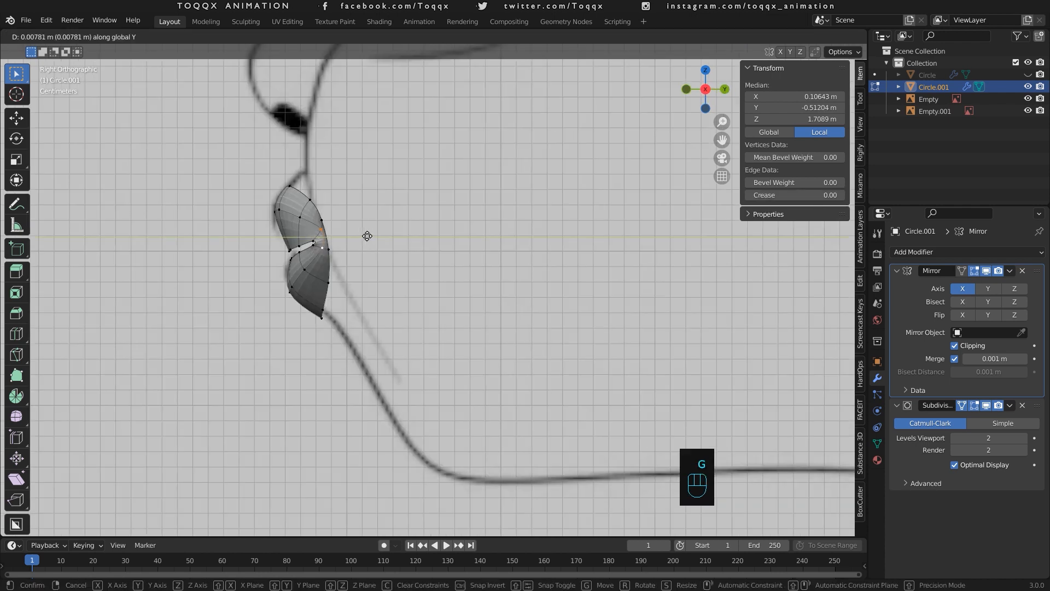
click(367, 236)
Move the two innermost mouth-corner vertices back about 0.0096 m along Y.
right_click(310, 243)
shift+right_click(311, 244)
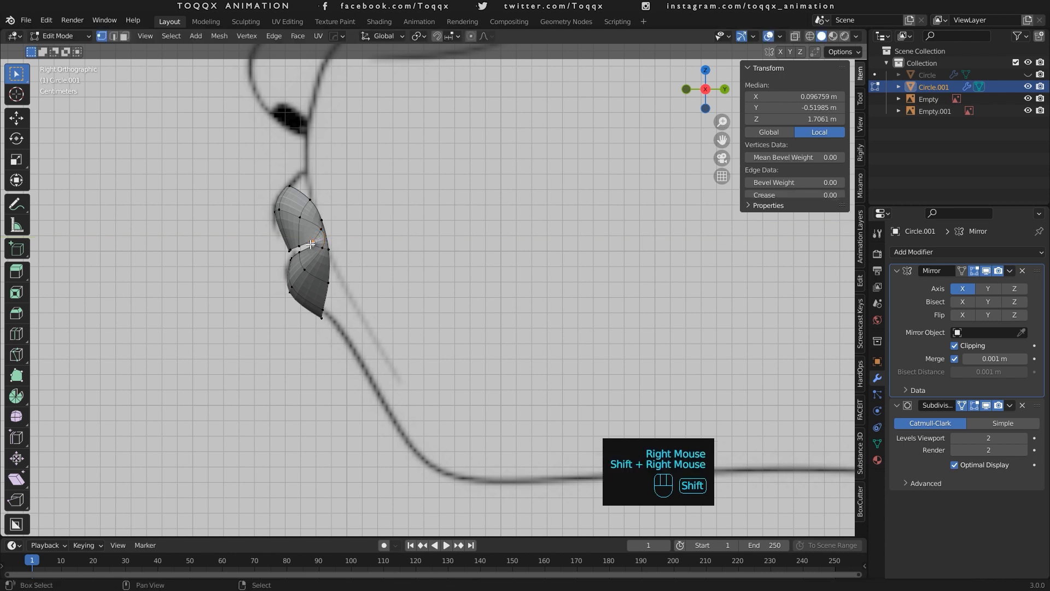
key(g)
key(y)
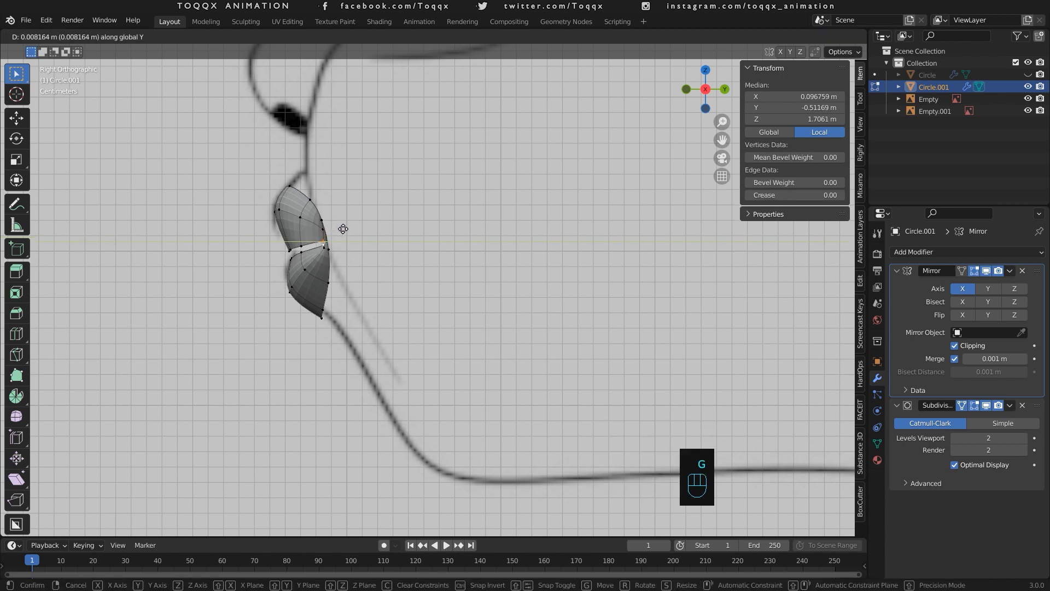
click(345, 229)
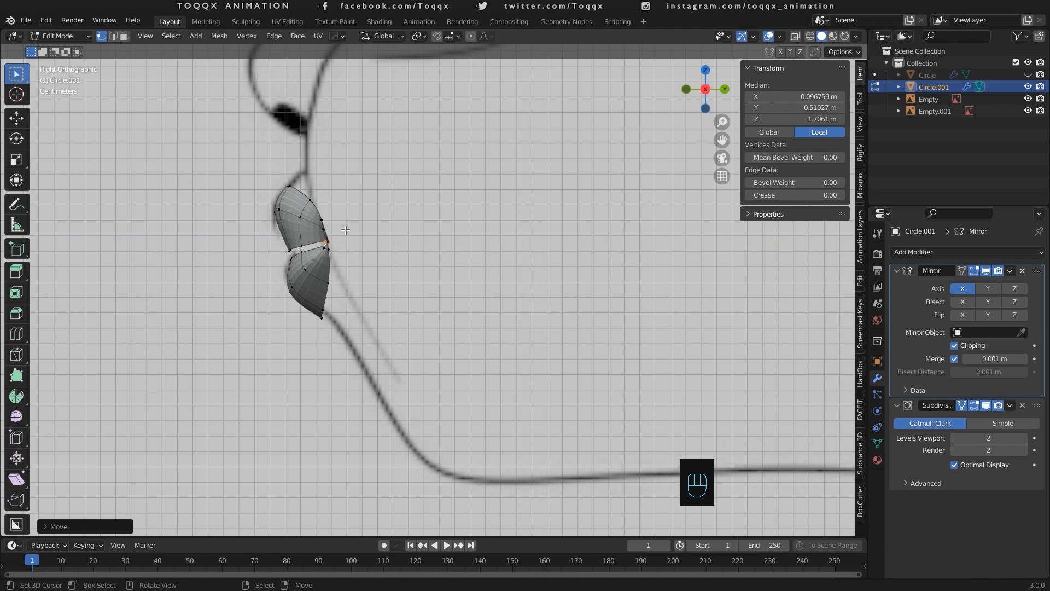
Extrude the outer edge loop of the lips in front view and scale the new loop by about 1.1 along Z.
key(Tab)
key(KP_1)
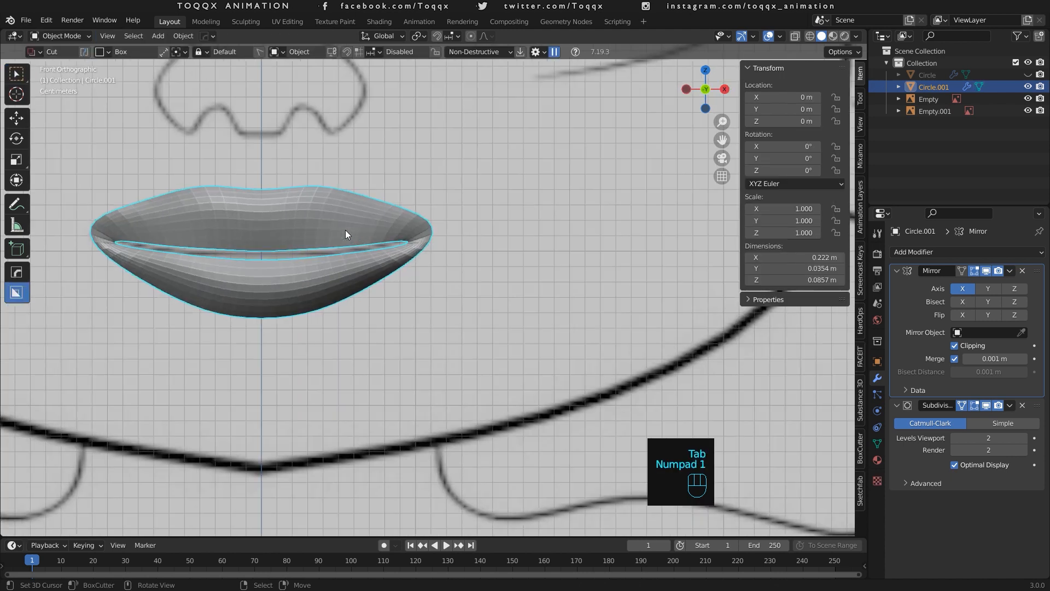
scroll(346, 230, down, 3)
scroll(346, 230, up, 4)
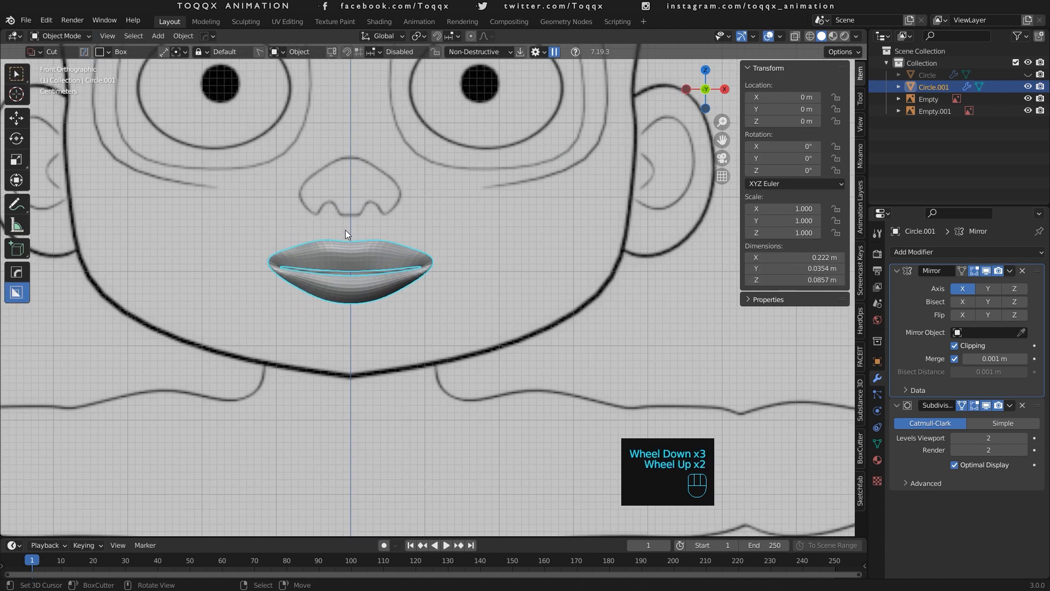
key(Tab)
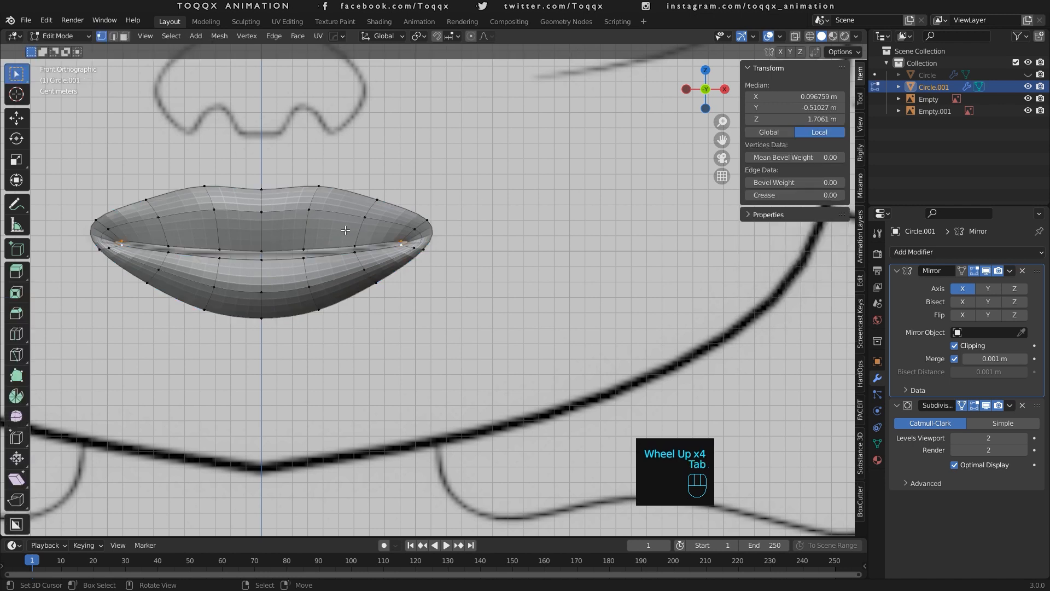
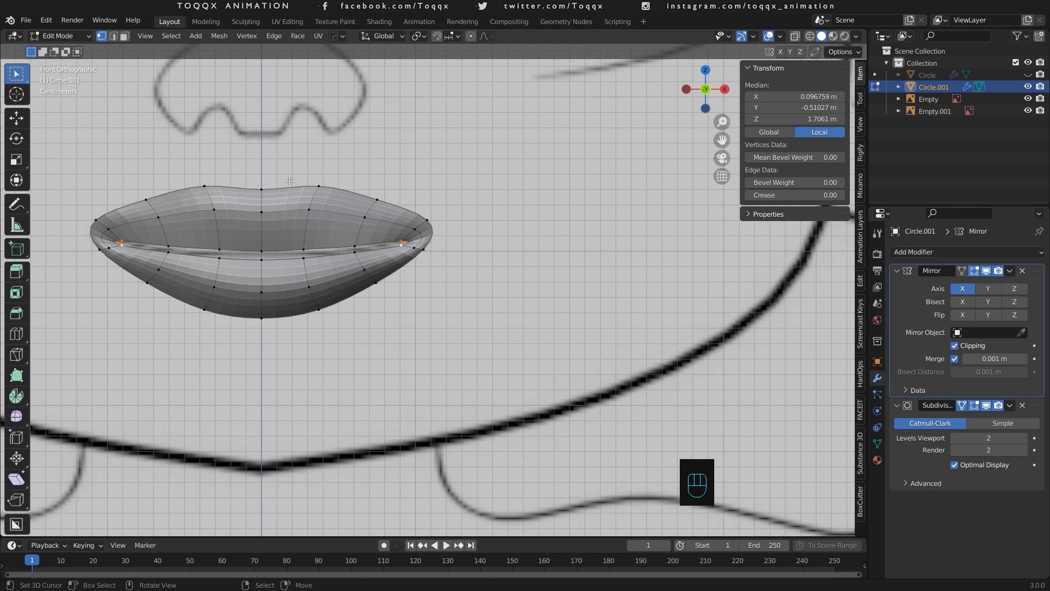
alt+right_click(289, 181)
scroll(290, 181, down, 2)
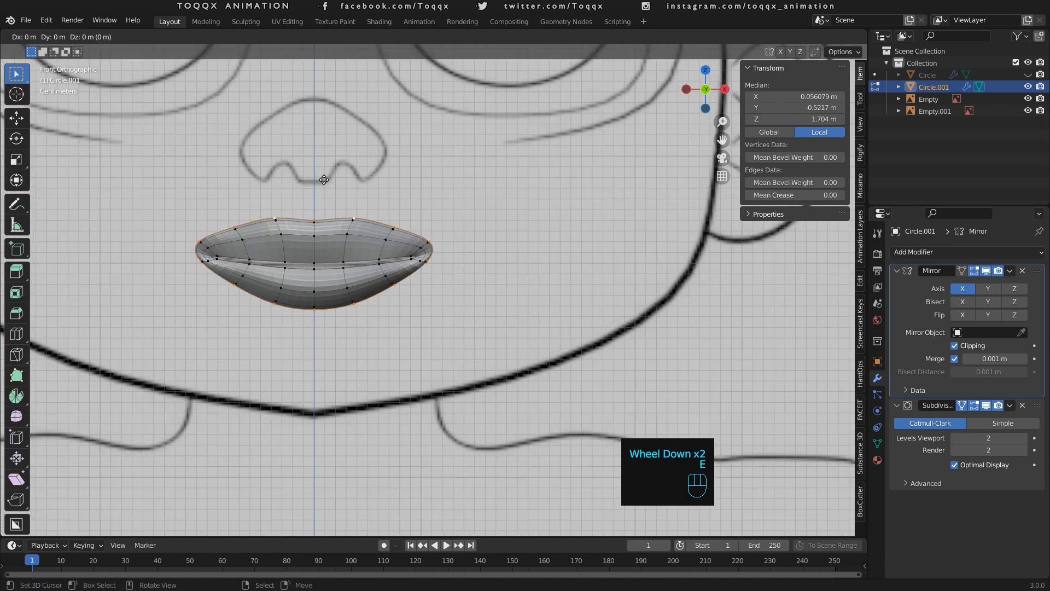
key(e)
key(s)
key(z)
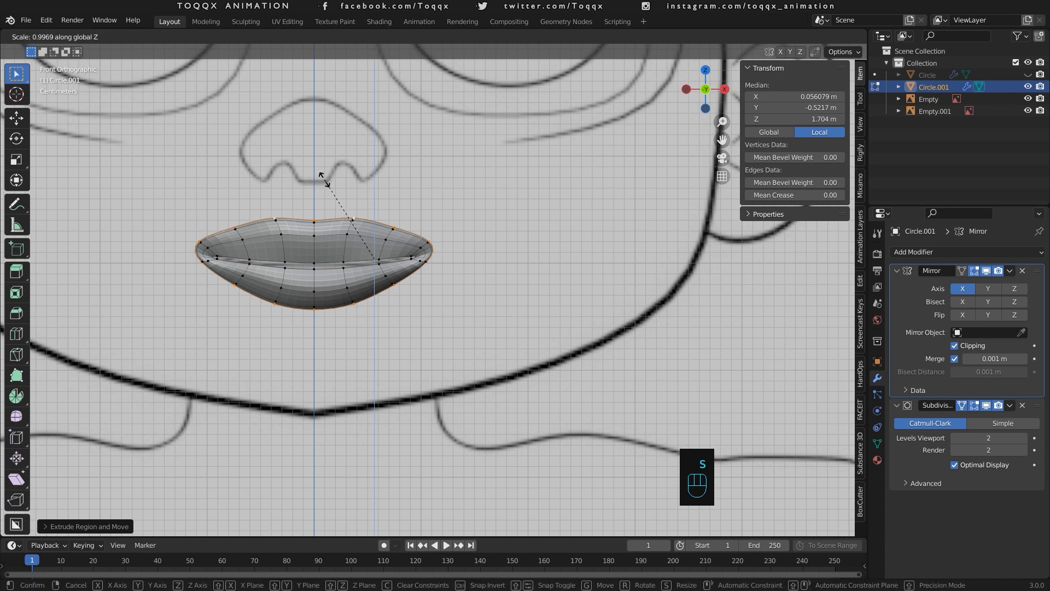
click(329, 166)
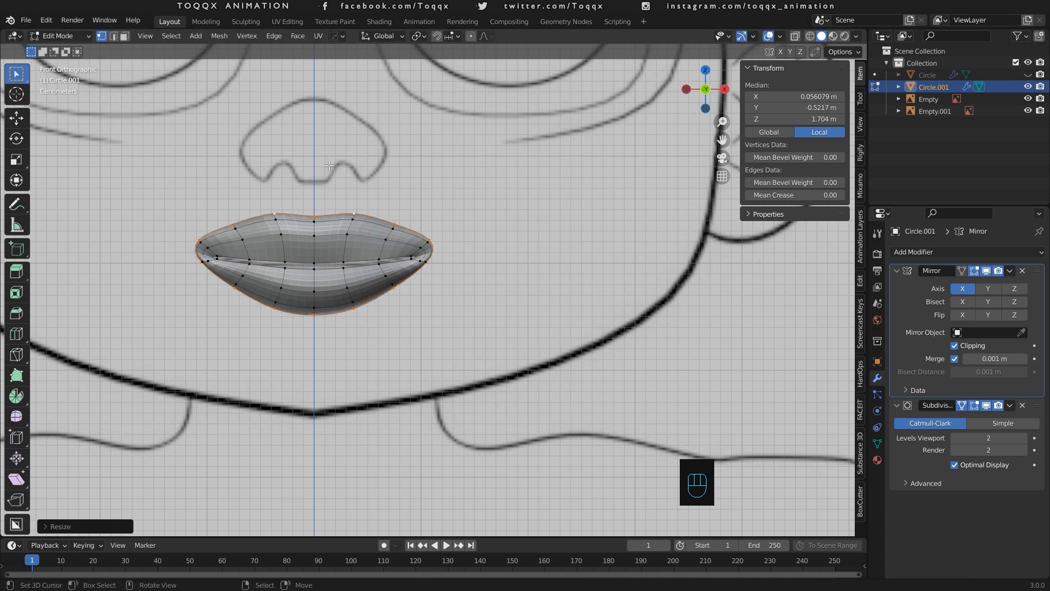
Move the new outer lip loop outward about 0.009 m along X.
key(g)
key(x)
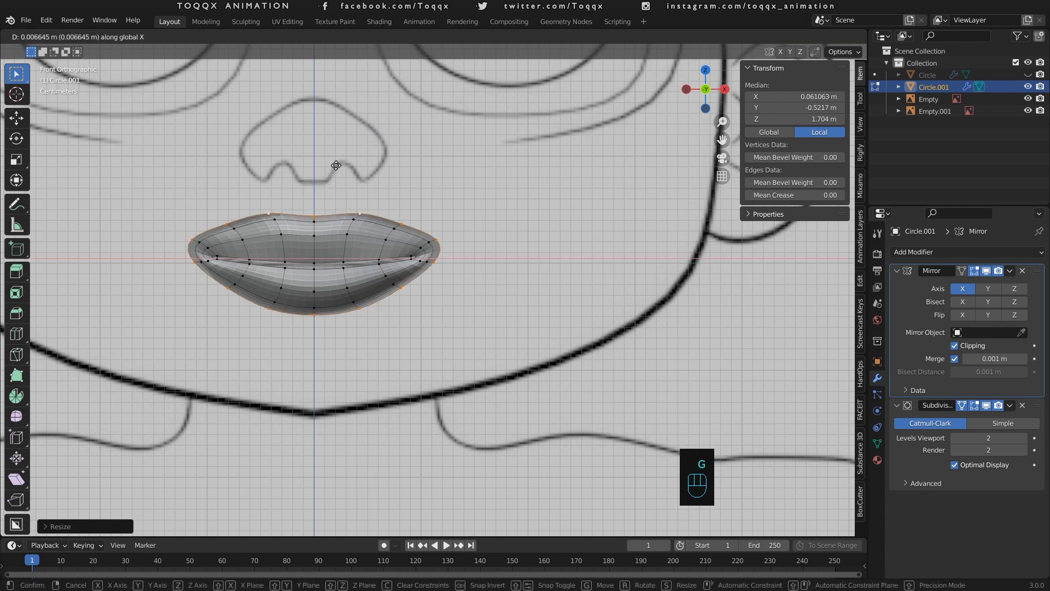
click(338, 166)
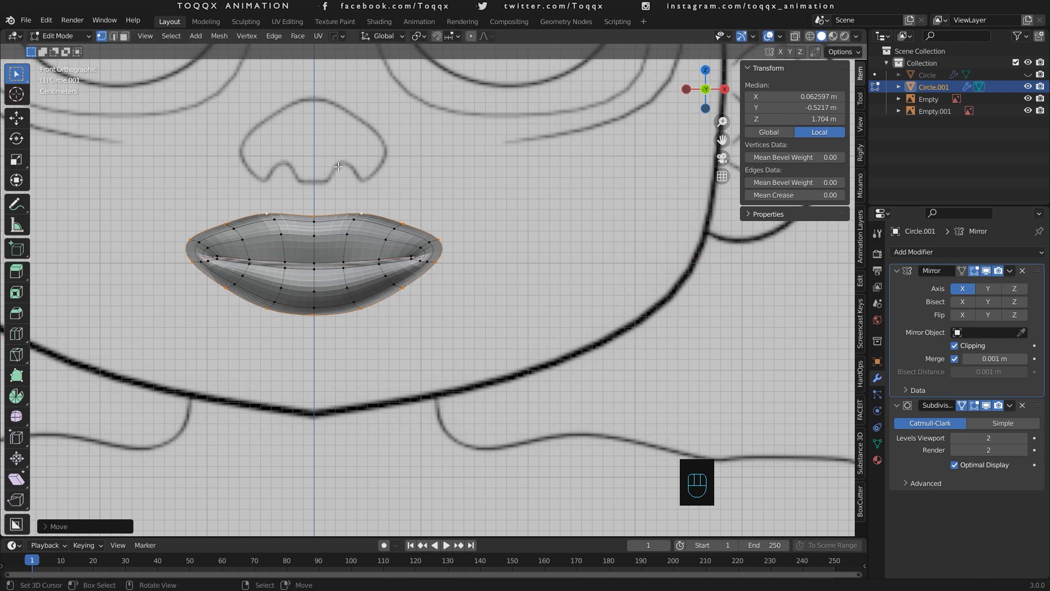
Unhide the face mask object Circle and join the lips object into it.
key(Tab)
scroll(338, 166, down, 3)
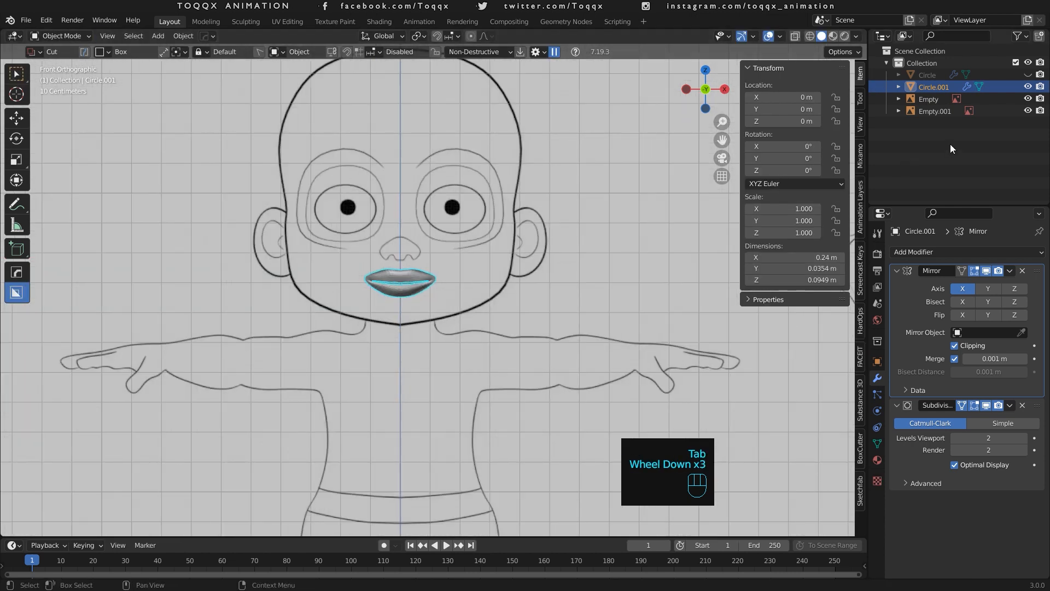
click(1029, 75)
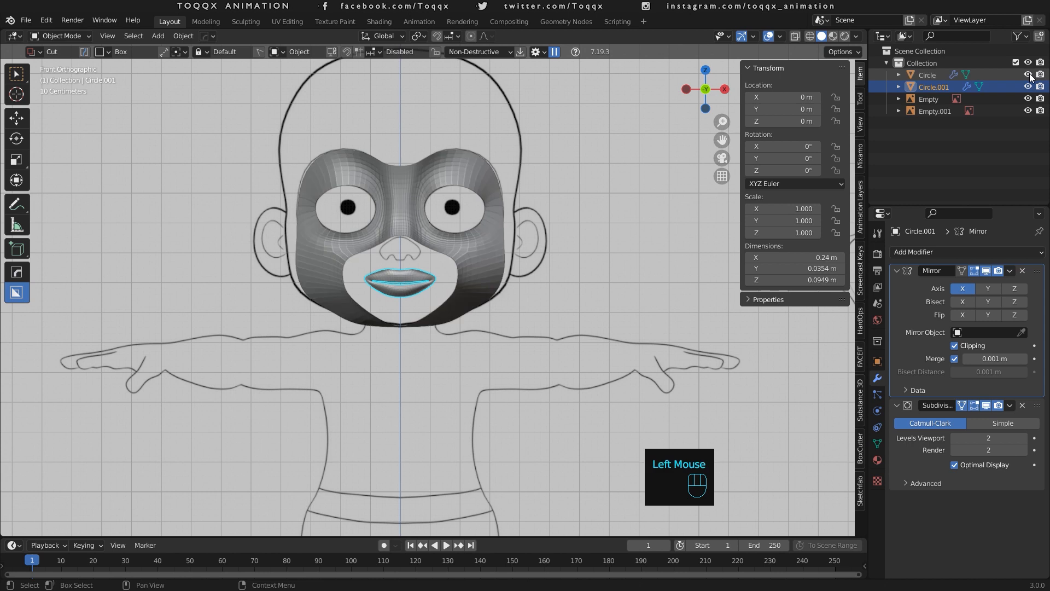
scroll(407, 237, up, 3)
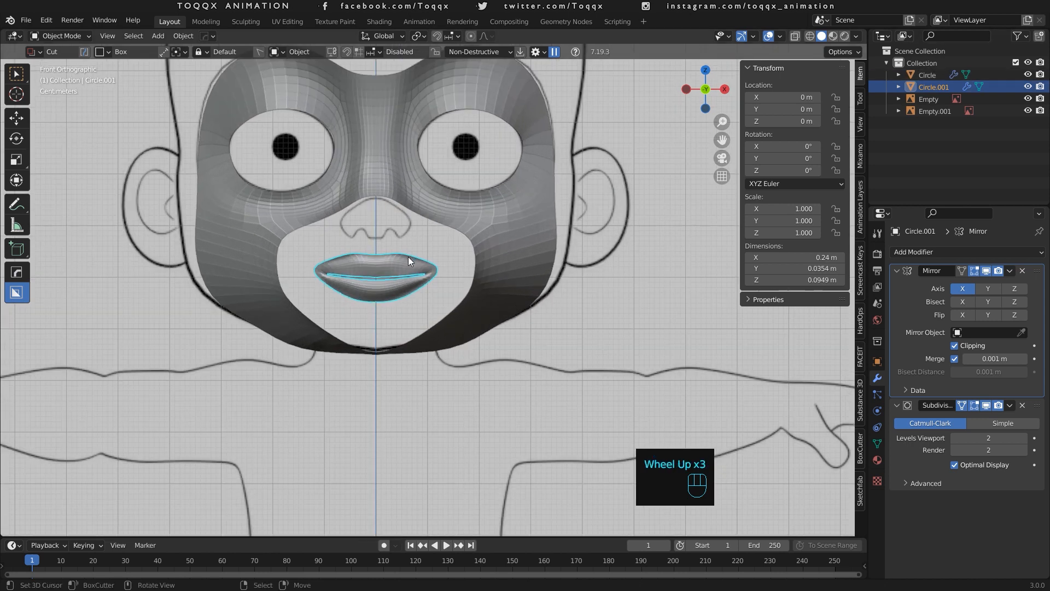
shift+right_click(458, 209)
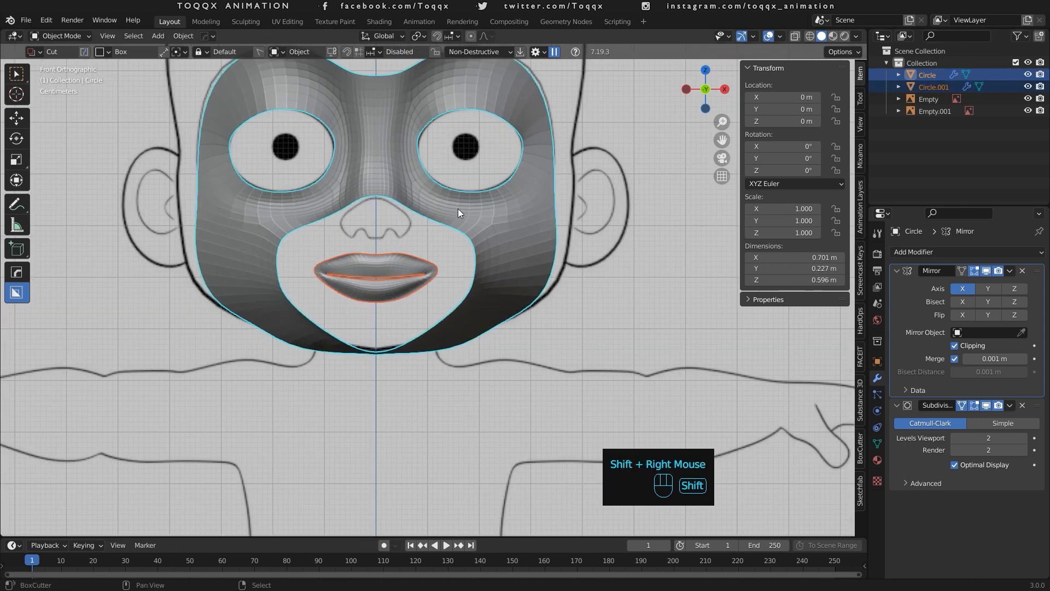
key(ctrl+j)
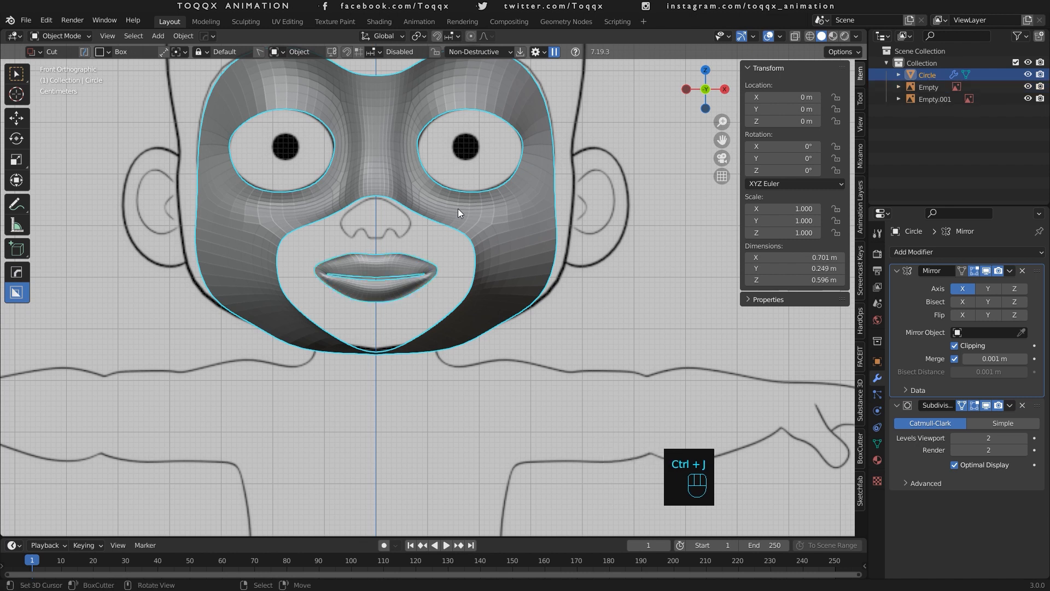
Move the centre vertex and its neighbour on the loop below the lower lip down about 0.03 m toward the chin.
key(Tab)
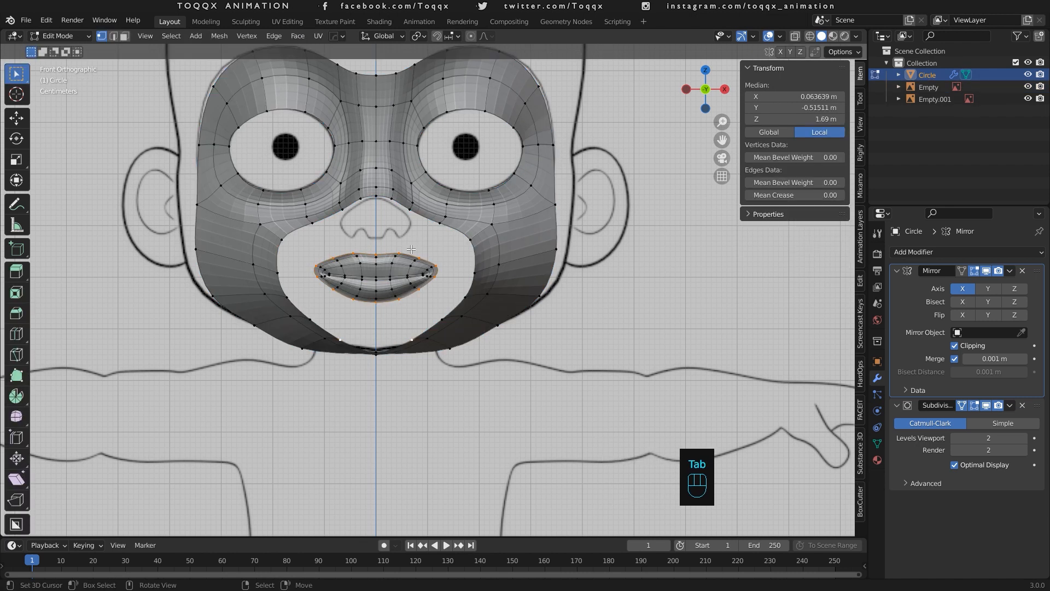
right_click(376, 304)
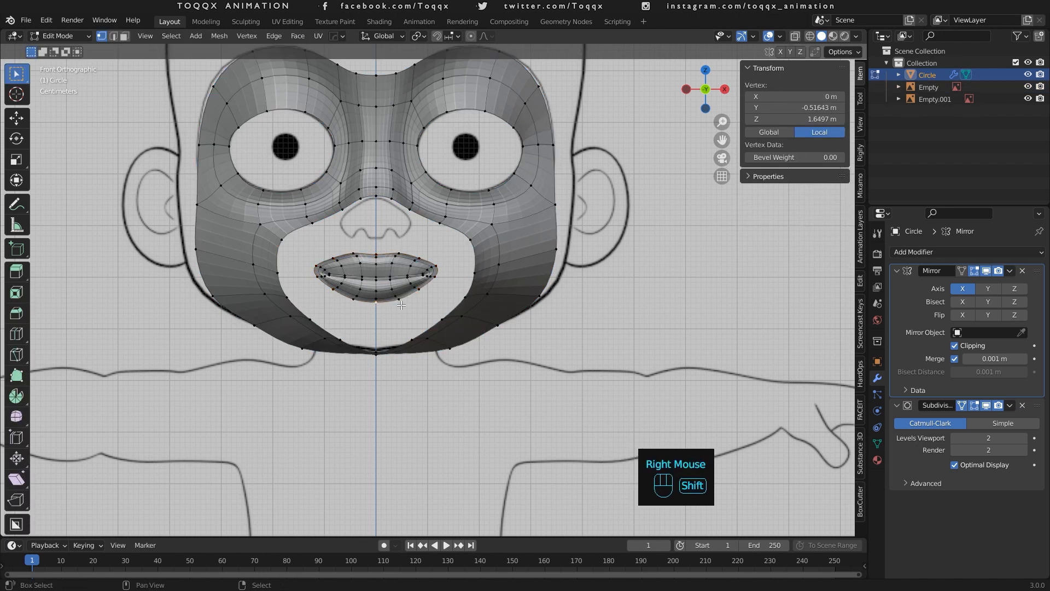
shift+right_click(401, 304)
key(g)
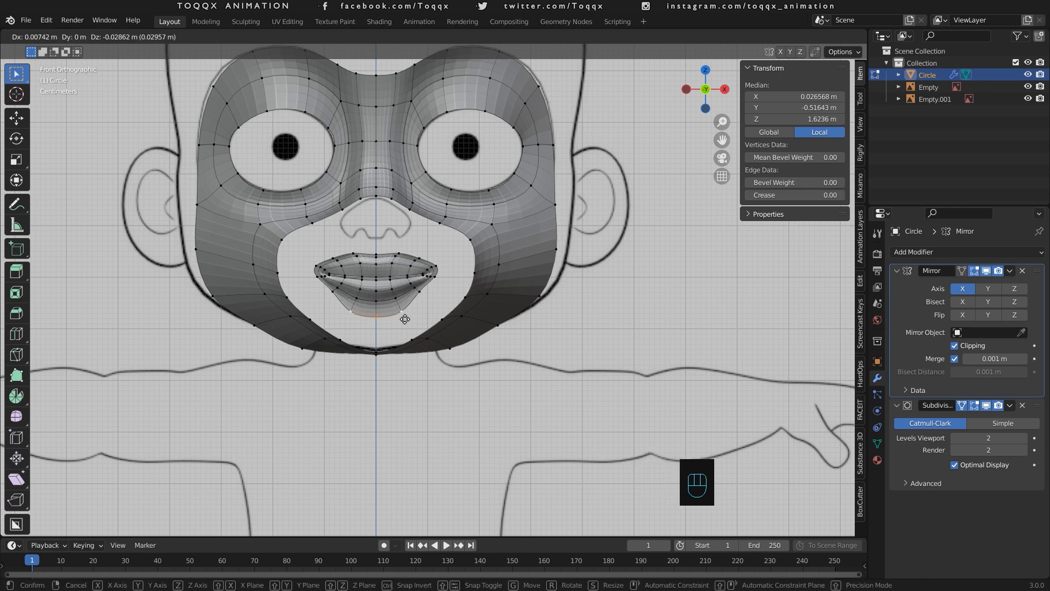
click(405, 316)
Move the next loop vertex beside the lower lip about 0.025 m outward and 0.016 m down.
right_click(425, 290)
key(g)
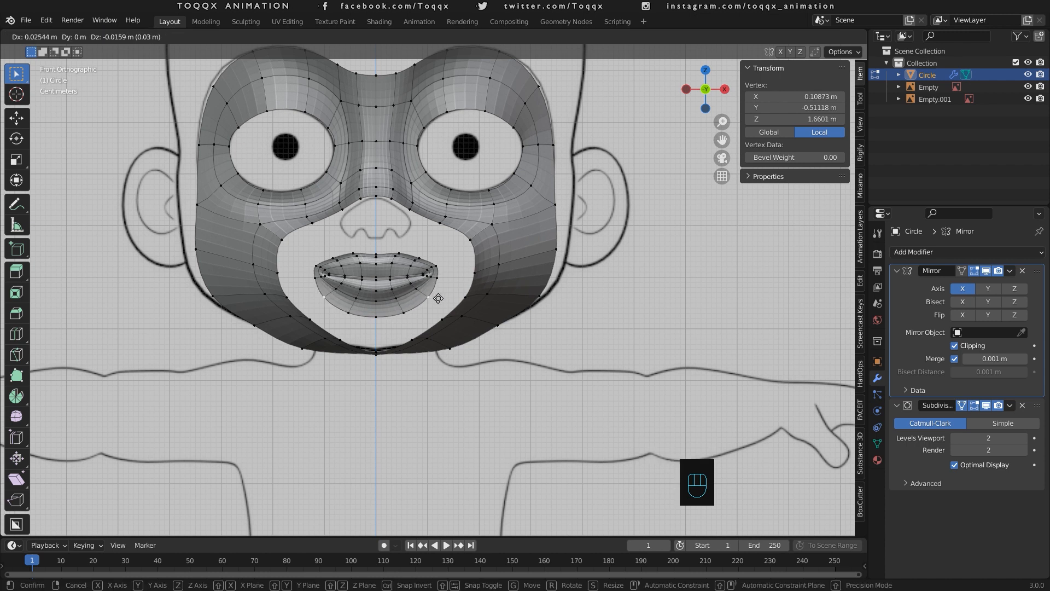
click(438, 298)
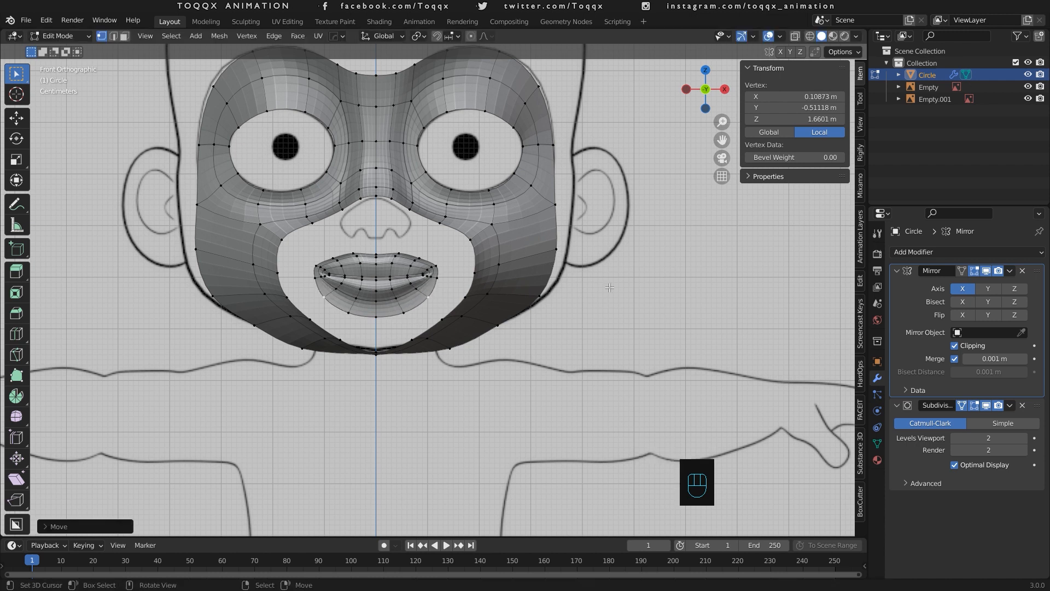
Fill a face between the centre edge below the lower lip and the matching edge of the mask's chin.
click(730, 88)
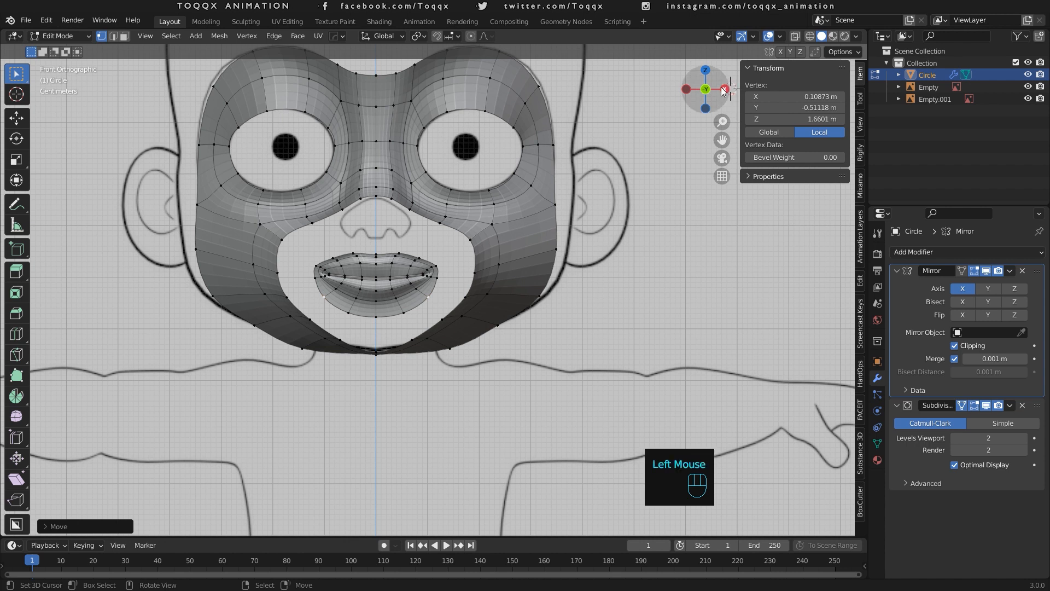
drag(725, 92, 648, 74)
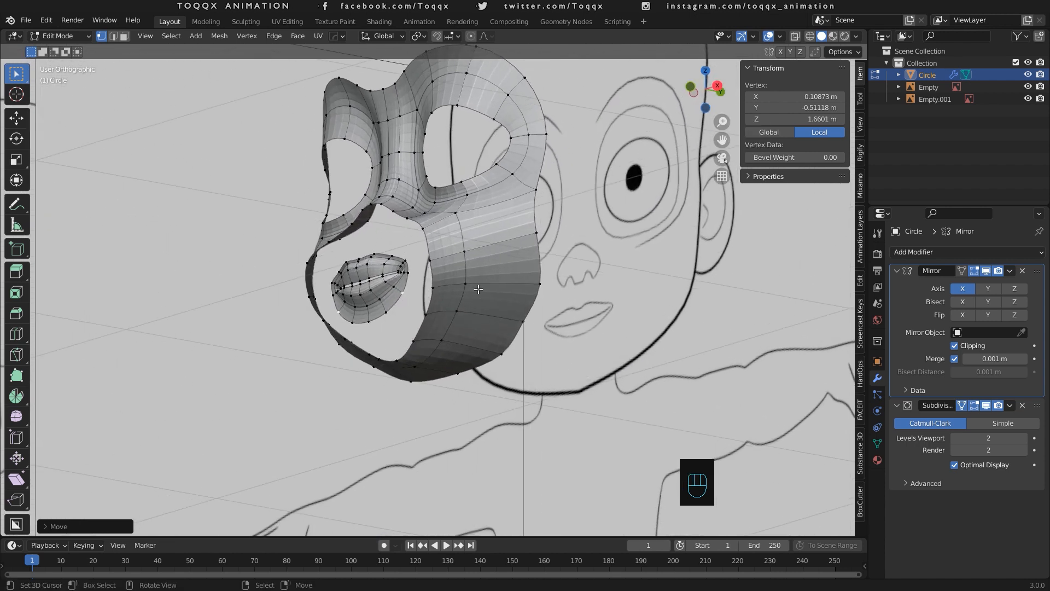
right_click(374, 324)
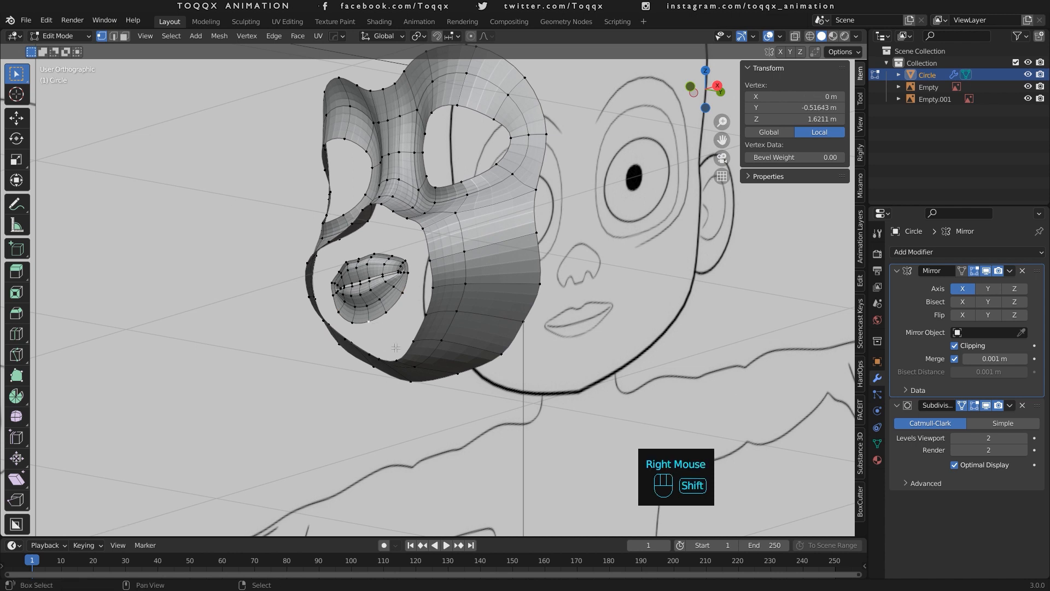
key(2)
right_click(379, 320)
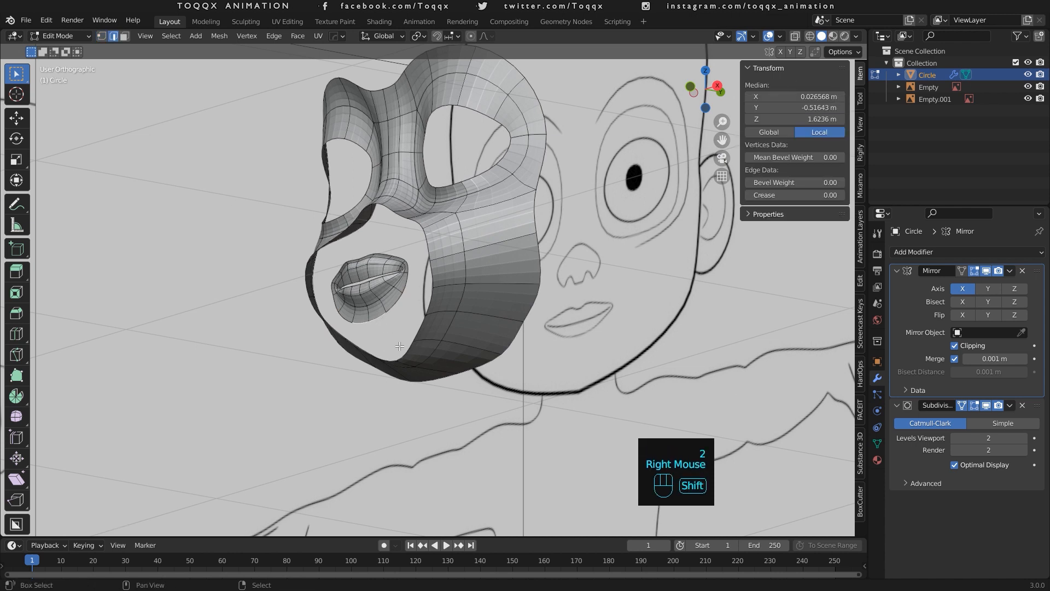
shift+right_click(408, 347)
key(f)
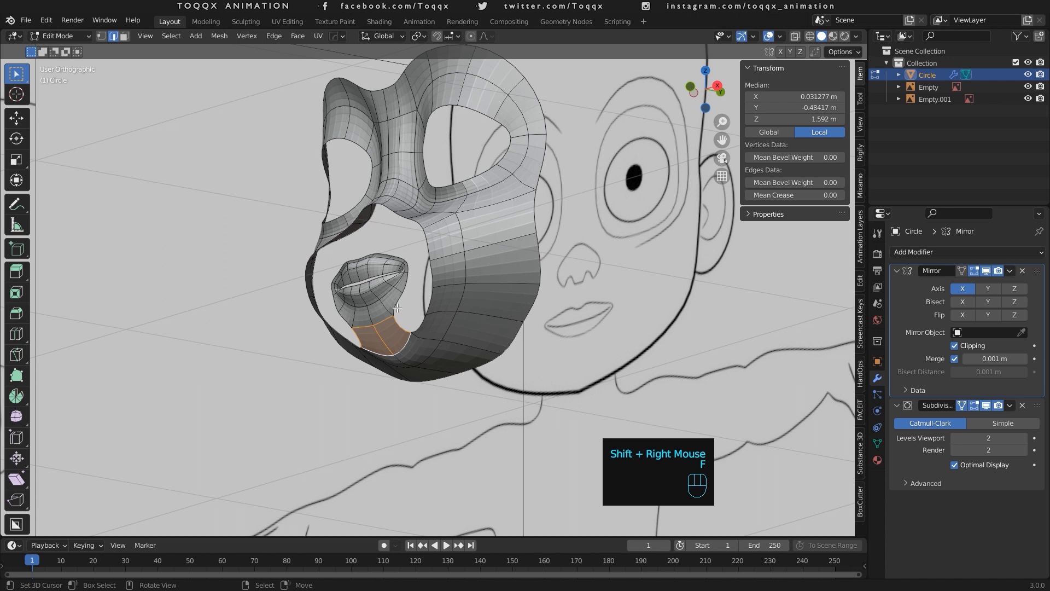
Fill the next two faces outward from the chin, joining the lower lip loop to the mask's jaw edge.
right_click(397, 306)
shift+right_click(422, 329)
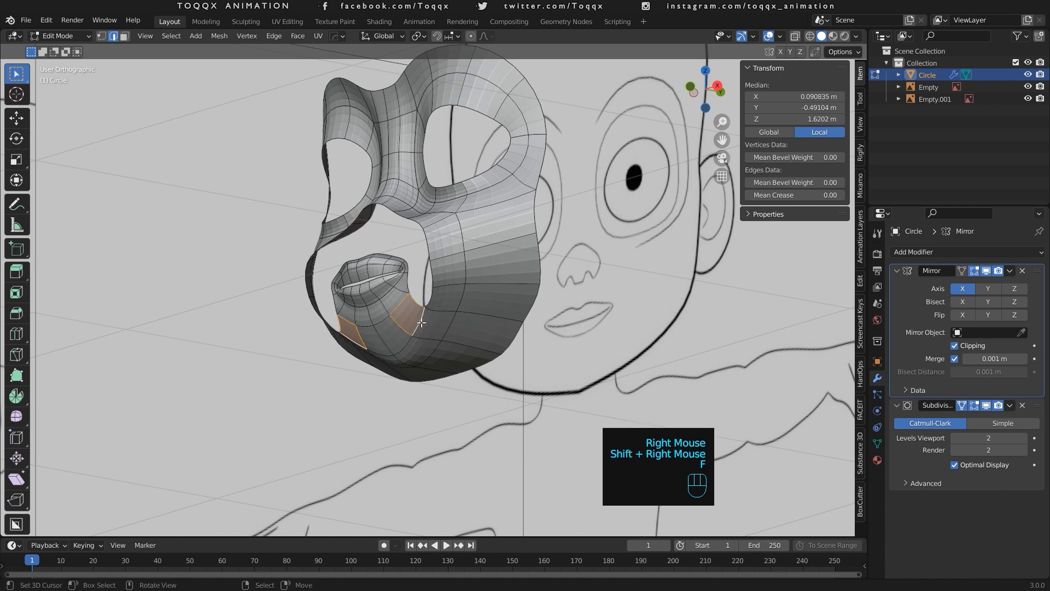
key(f)
right_click(412, 288)
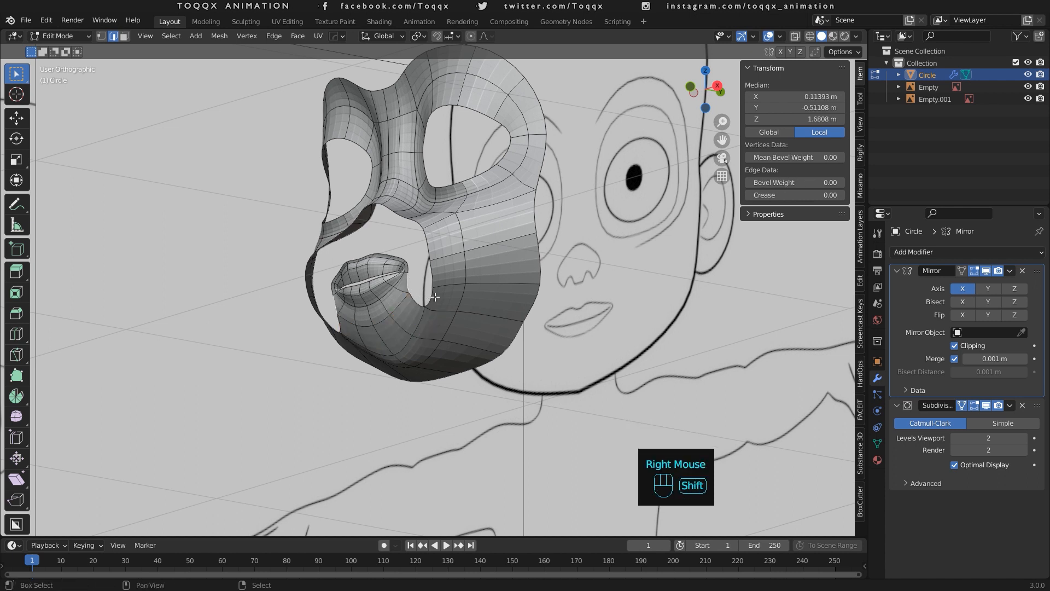
shift+right_click(435, 296)
key(f)
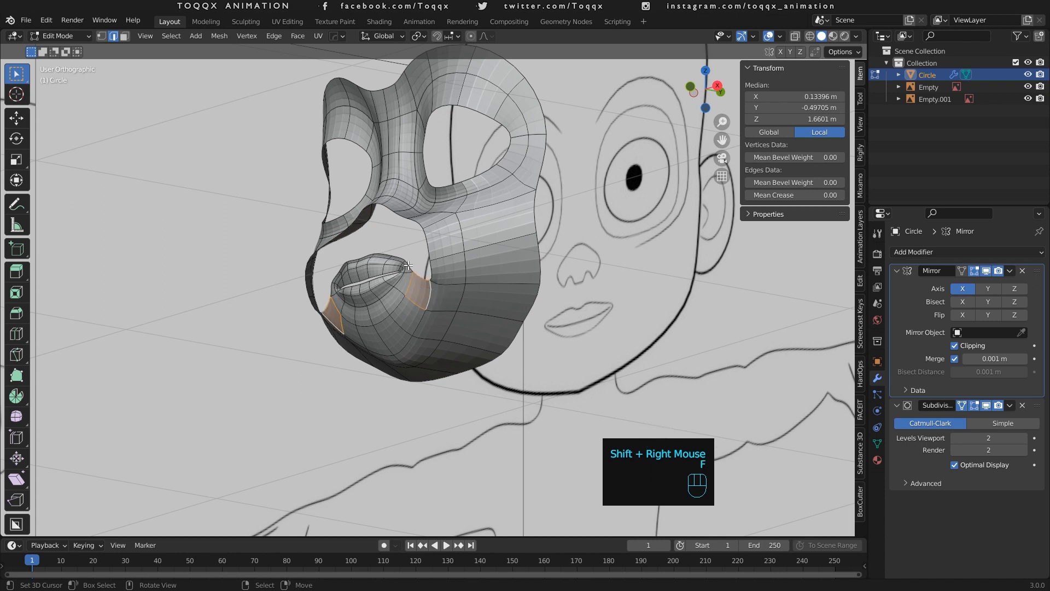
Fill two more faces joining the mouth-corner edge and the outer upper-lip edge to the mask's cheek edge.
right_click(439, 272)
shift+right_click(417, 255)
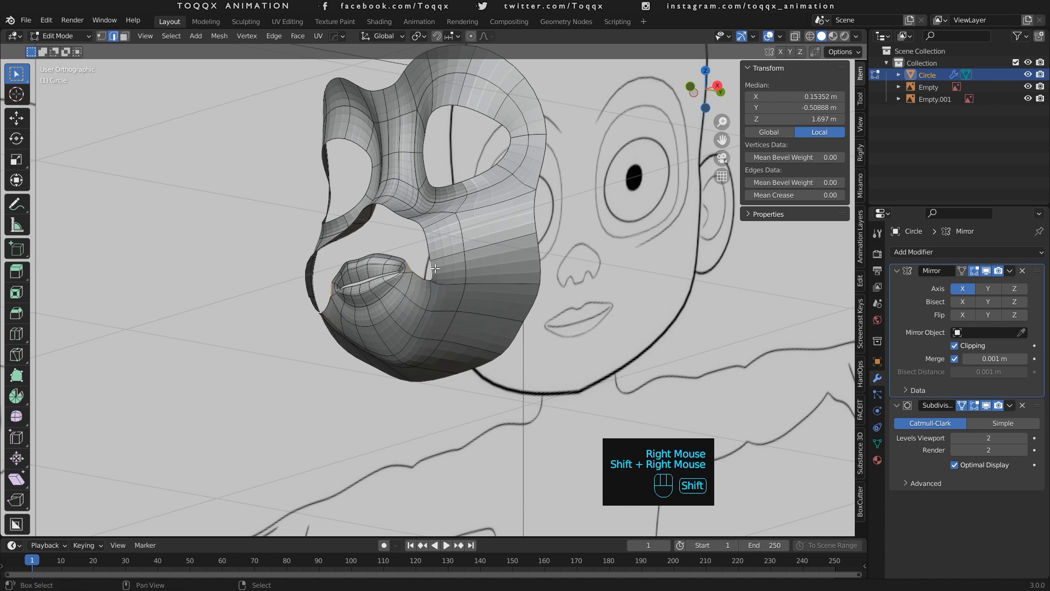
key(f)
right_click(401, 256)
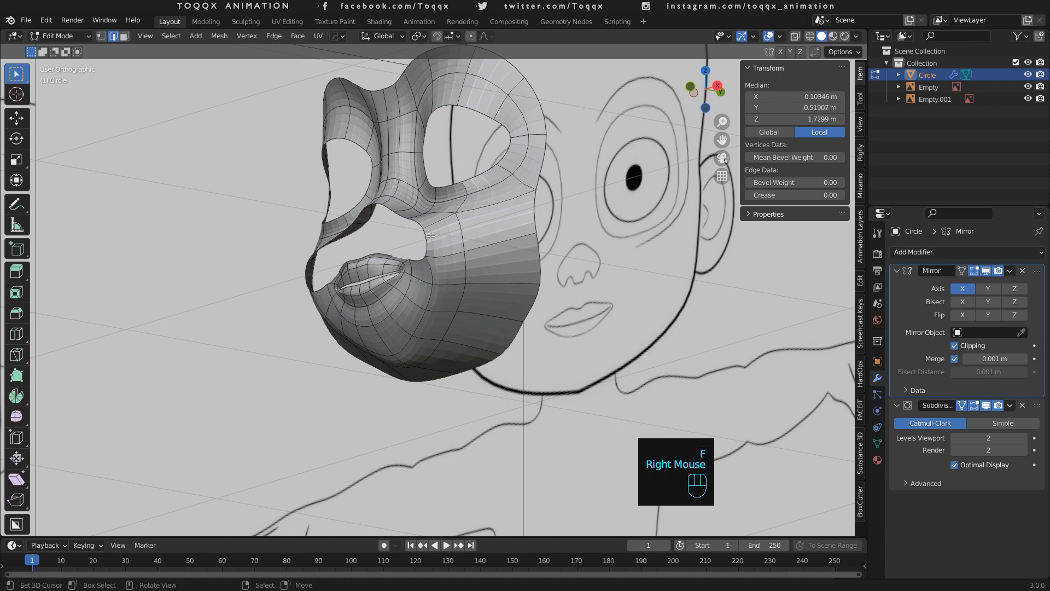
shift+right_click(433, 235)
right_click(426, 241)
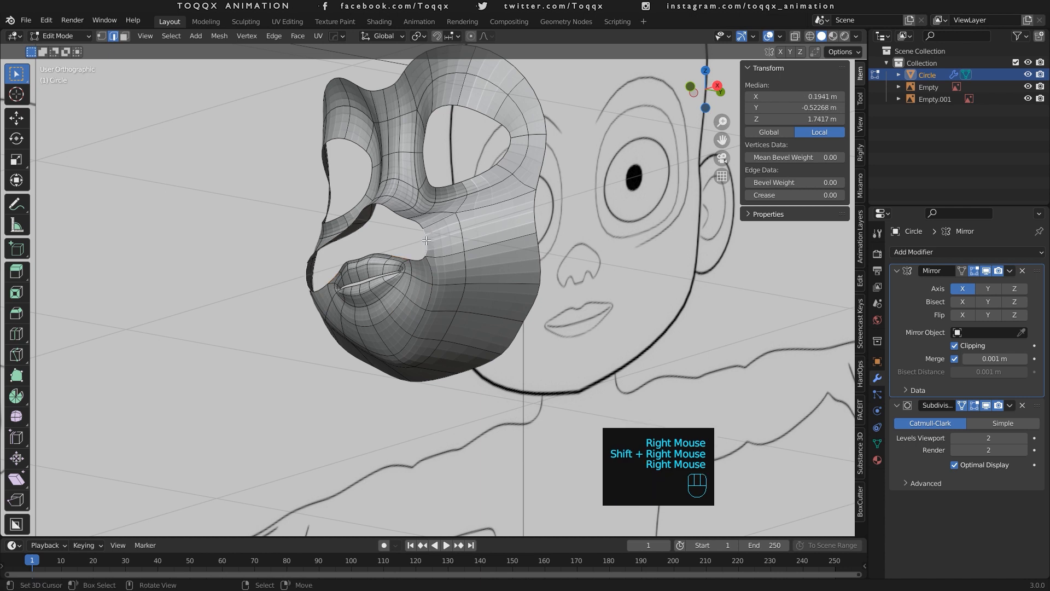
shift+right_click(400, 256)
key(f)
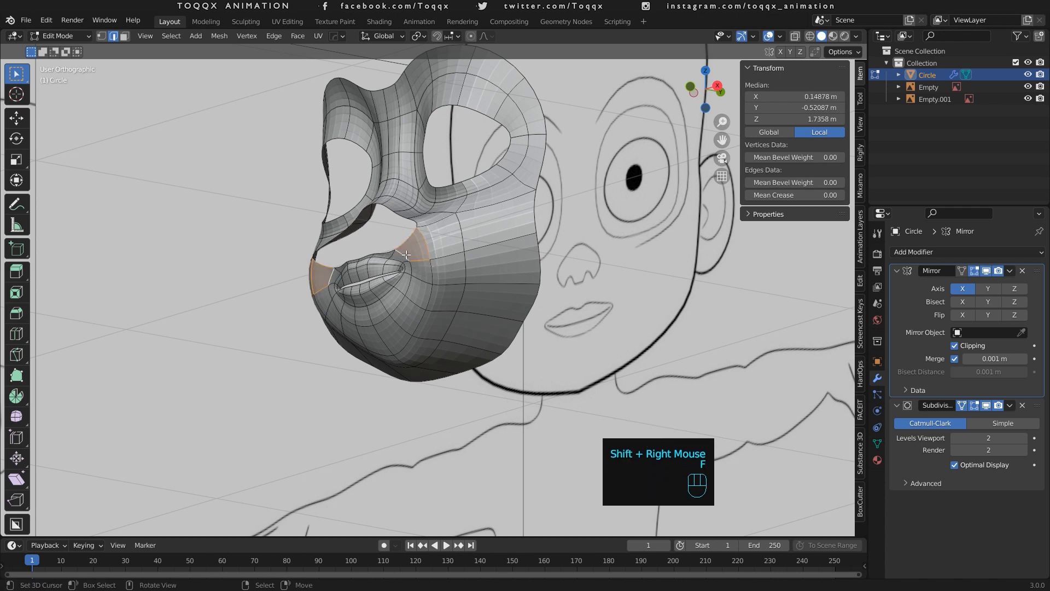
Extrude the edge loop of the opening around the nose and scale it inward to about 0.85.
key(KP_1)
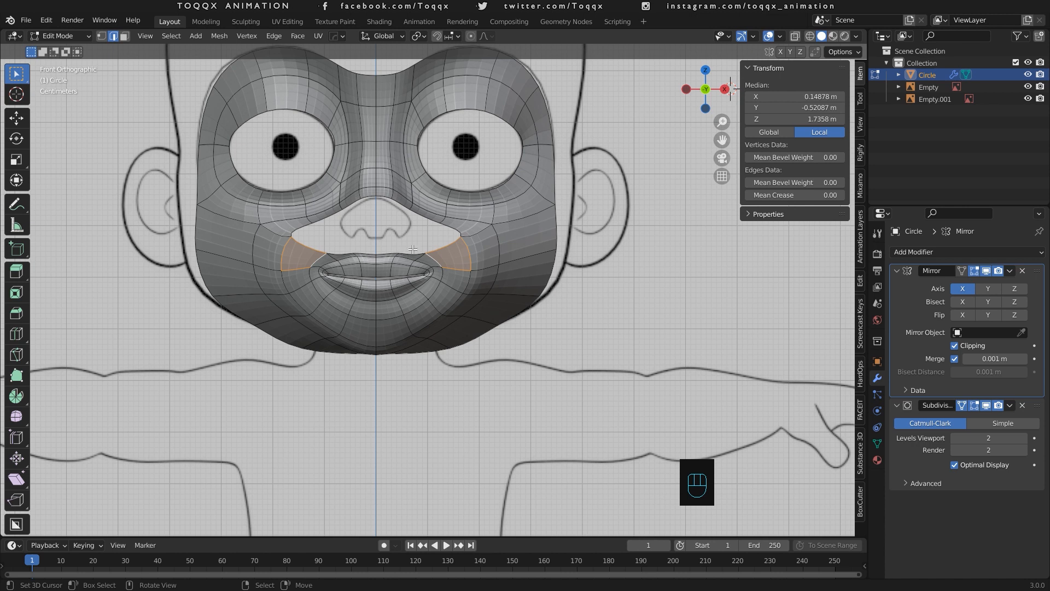
scroll(412, 248, up, 2)
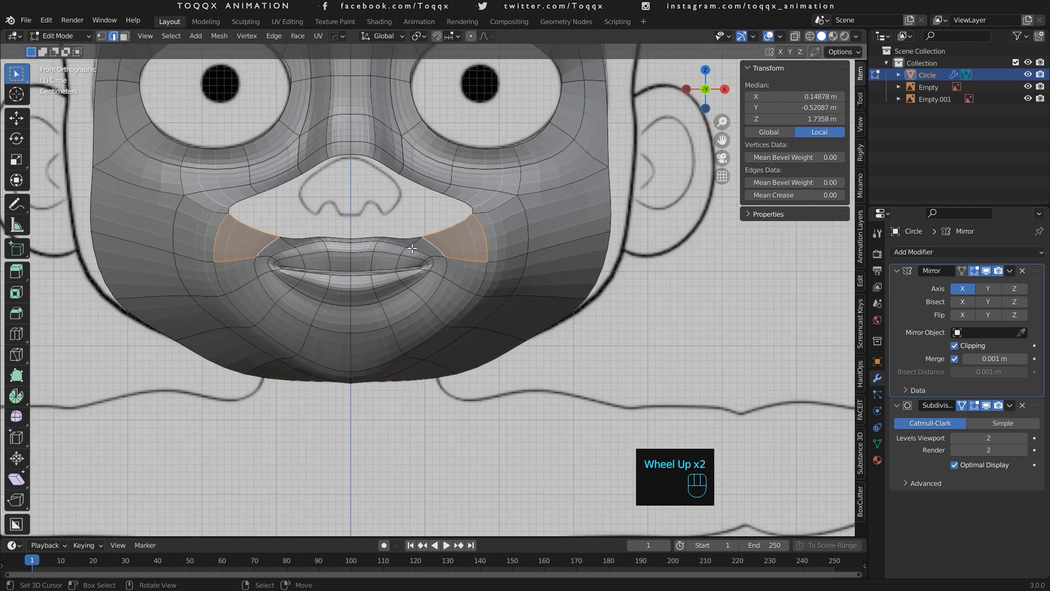
scroll(433, 276, up, 1)
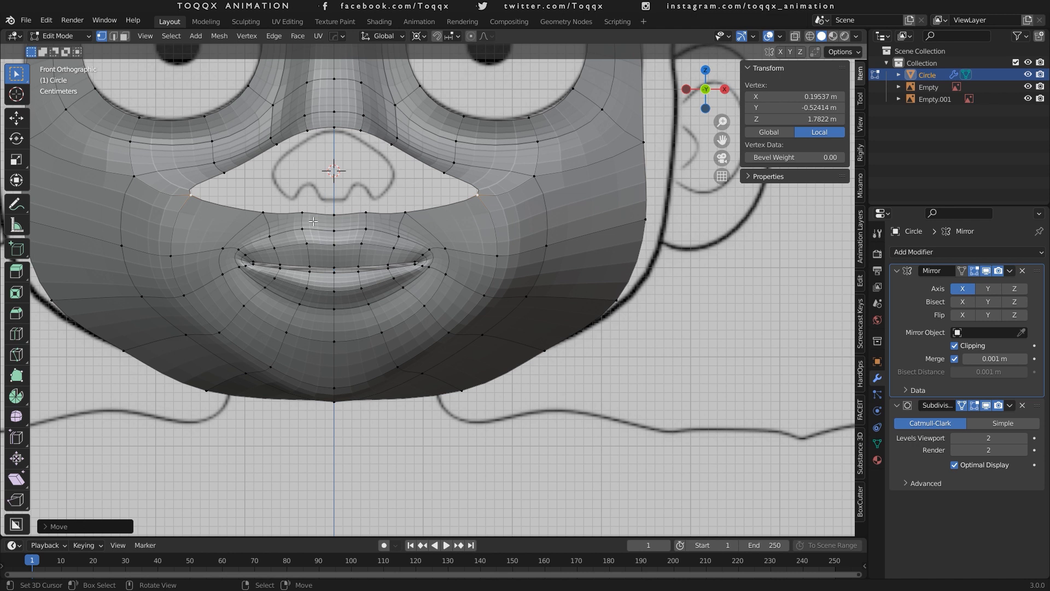
alt+click(417, 162)
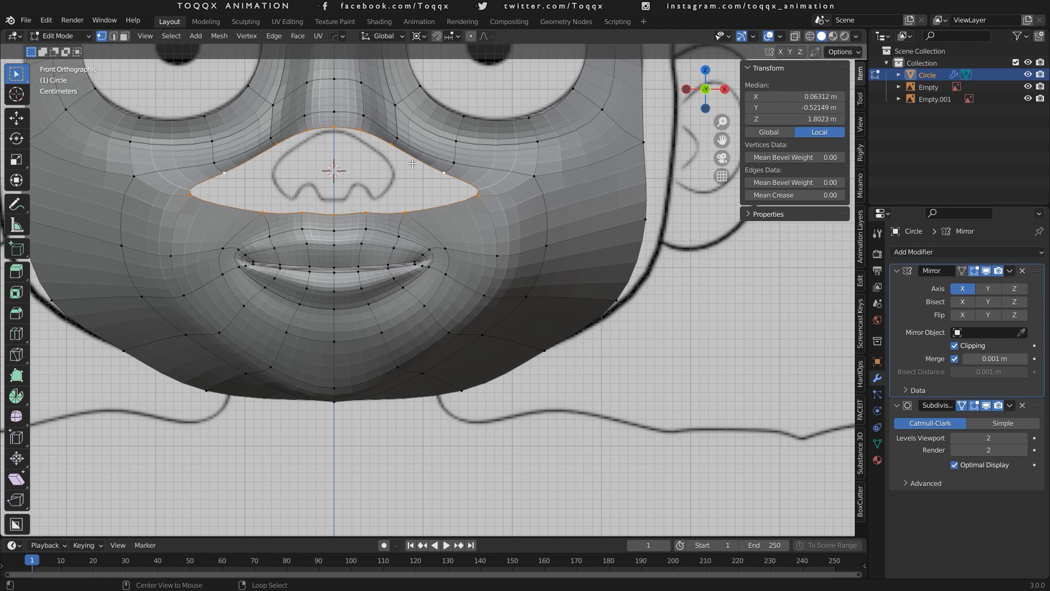
key(e)
right_click(568, 155)
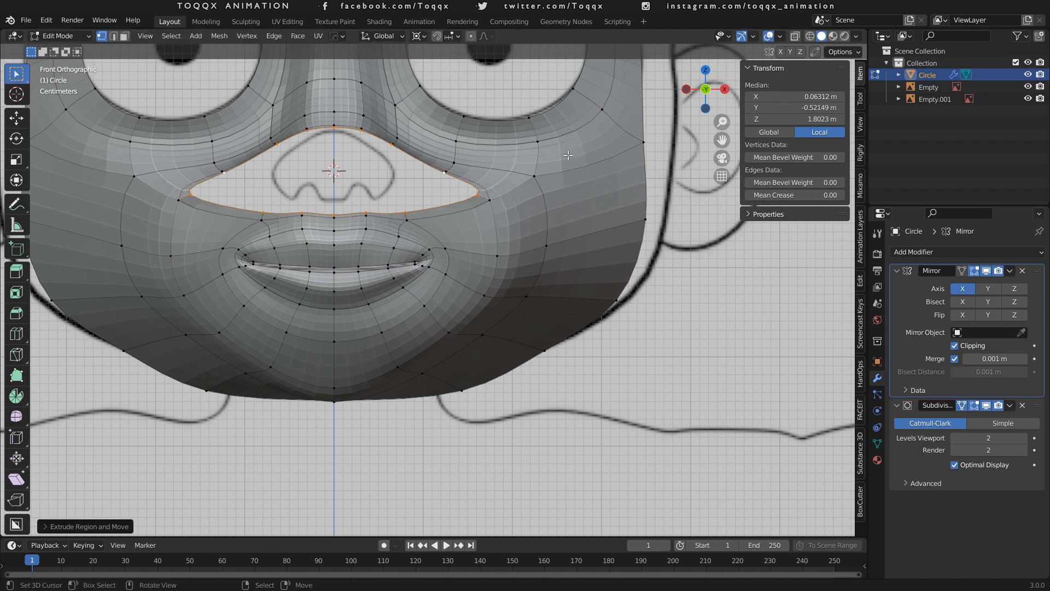
key(s)
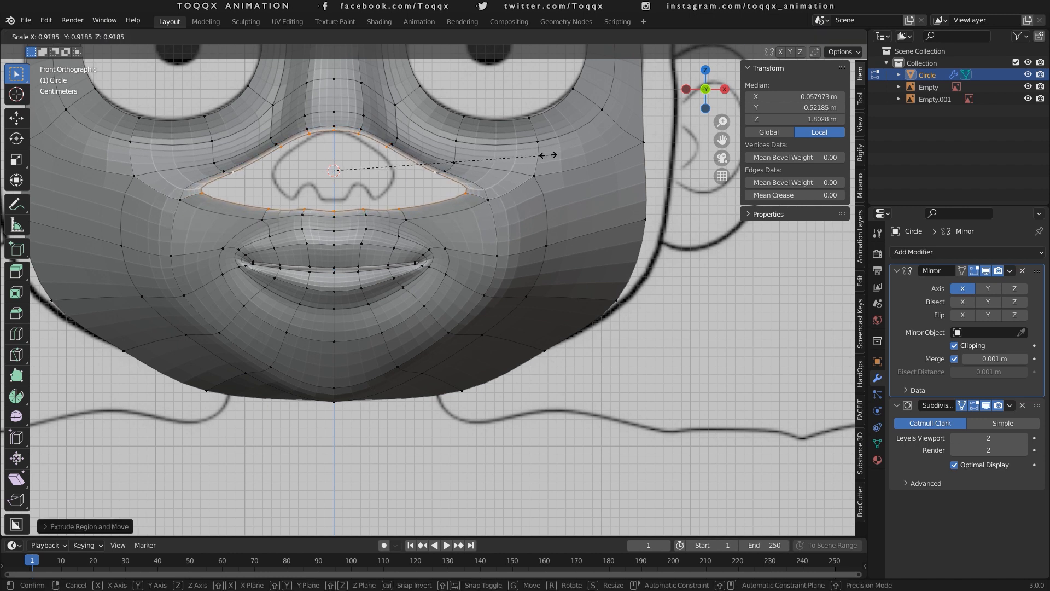
click(533, 155)
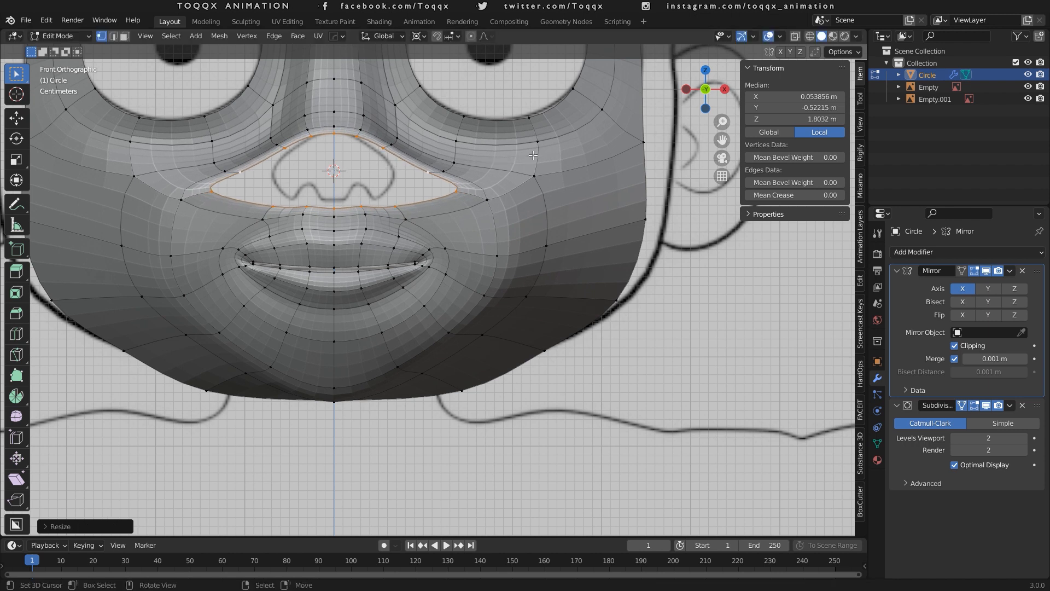
Move the two outermost vertices of the new nose loop about 0.042 m inward and 0.01 m up.
click(436, 180)
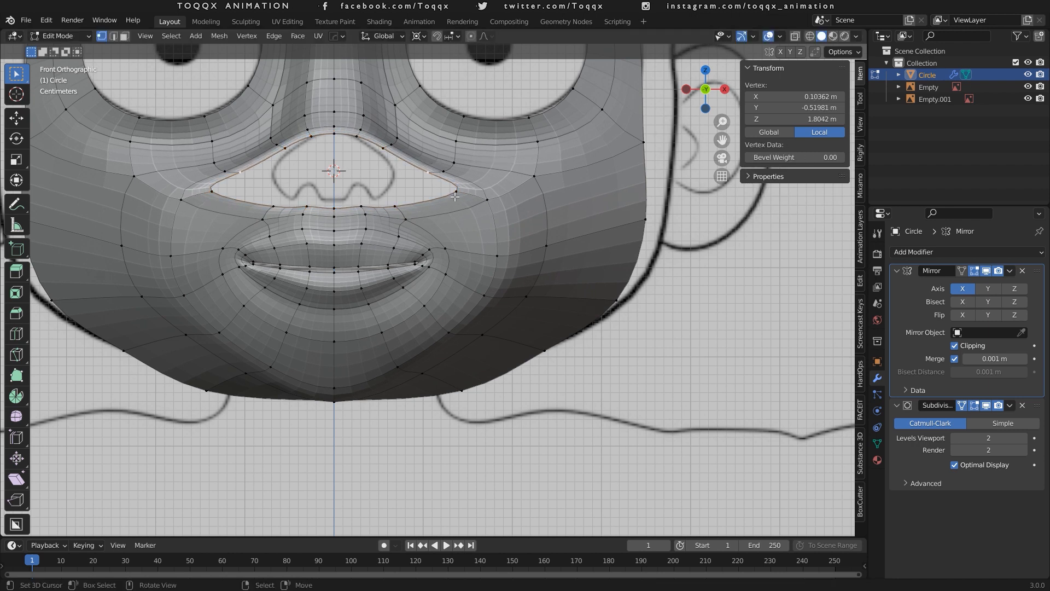
shift+click(456, 196)
key(g)
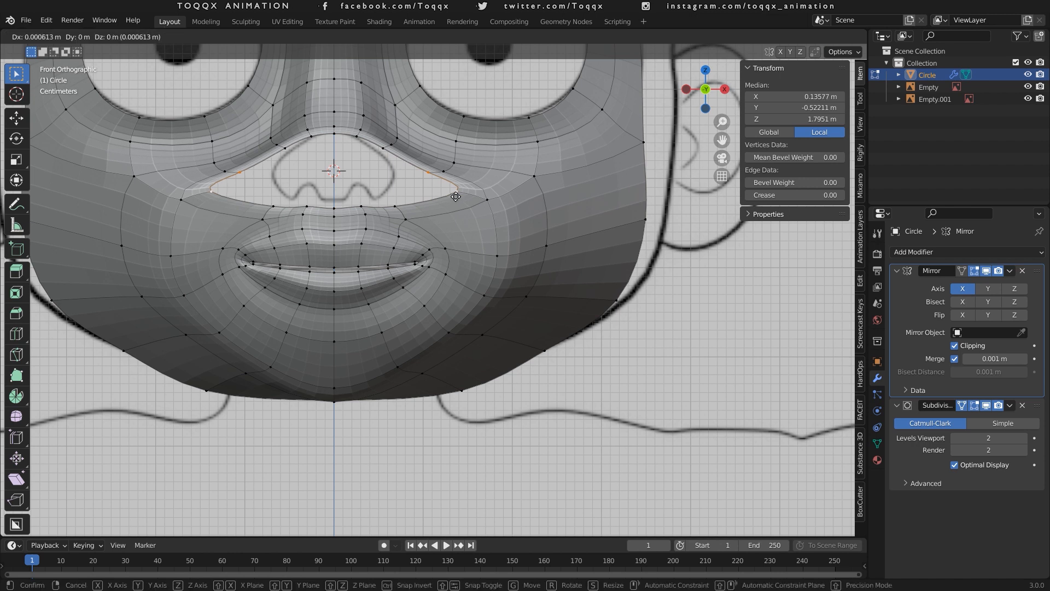
click(425, 185)
key(g)
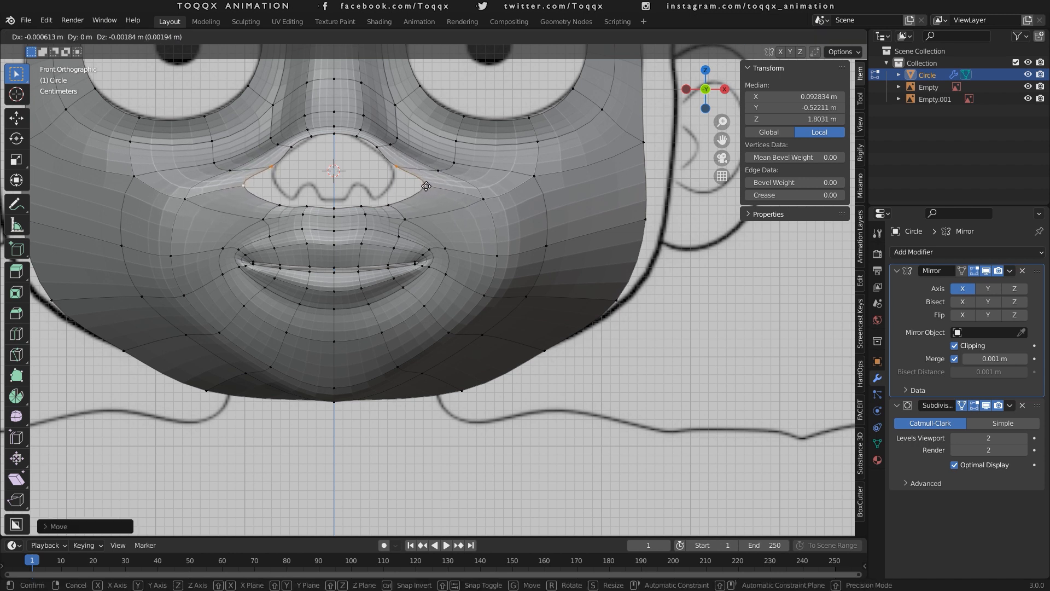
click(424, 185)
Move the outer corner vertex of the nose loop further inward and up to the reference nostril's side.
right_click(424, 185)
key(g)
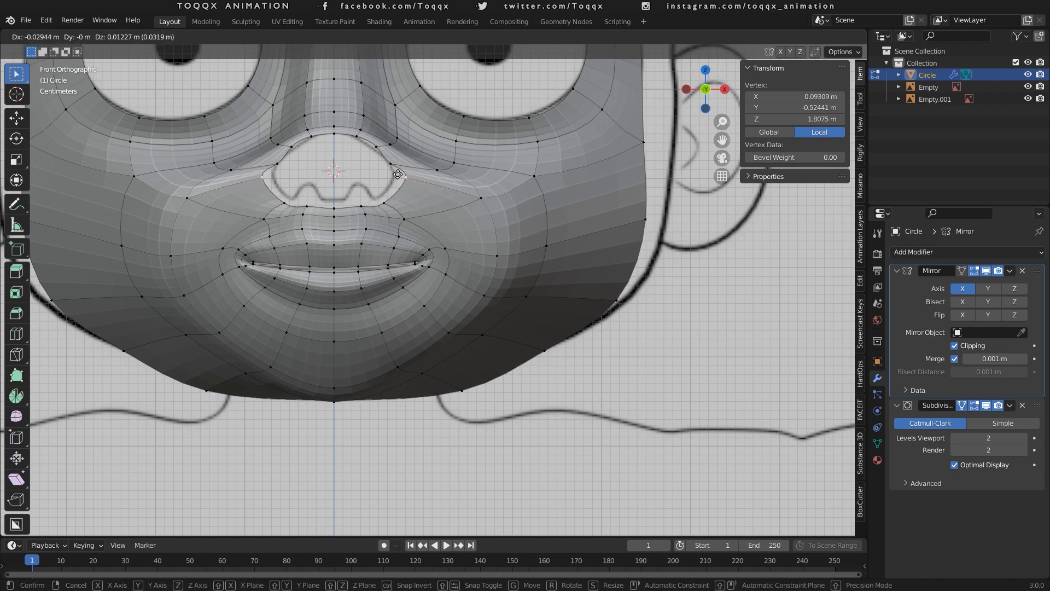
click(390, 173)
Move the upper nose-loop vertex about 0.018 m inward and 0.004 m up, and slide the vertices beside it along their edges.
right_click(378, 146)
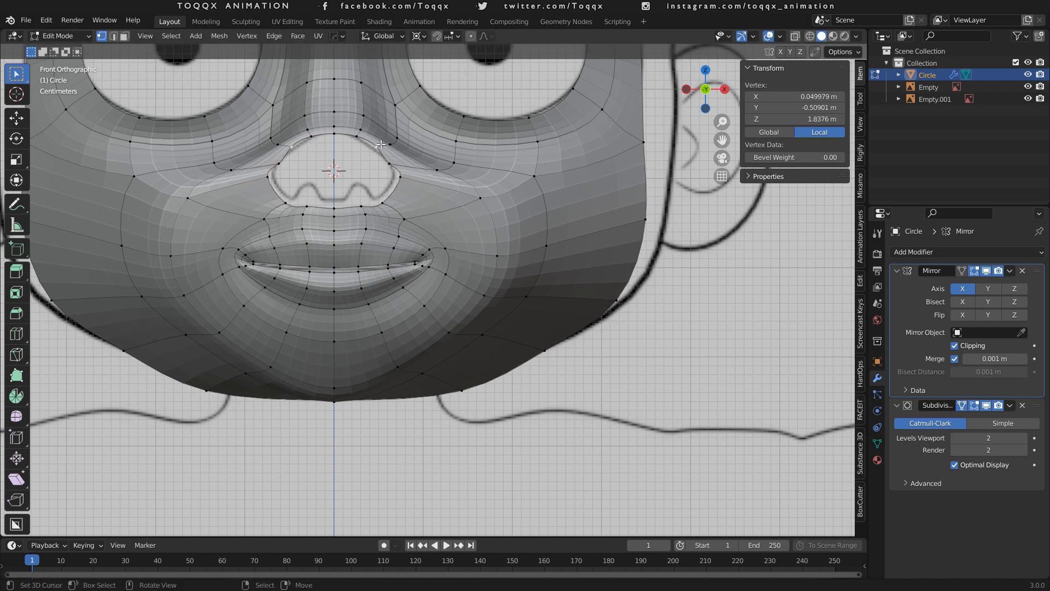
key(g)
click(365, 140)
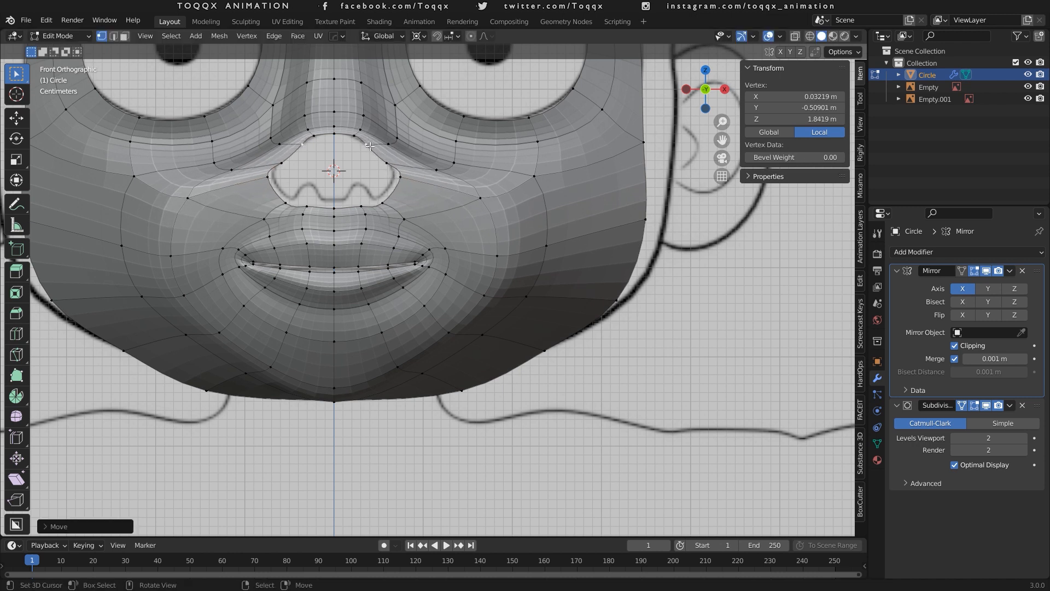
key(g)
key(g)
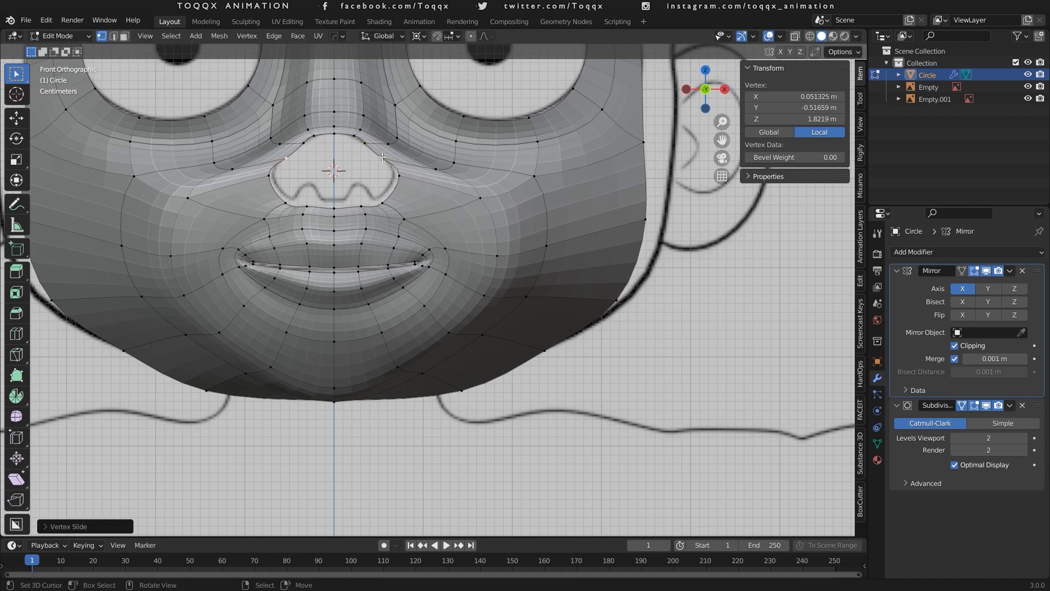
click(411, 149)
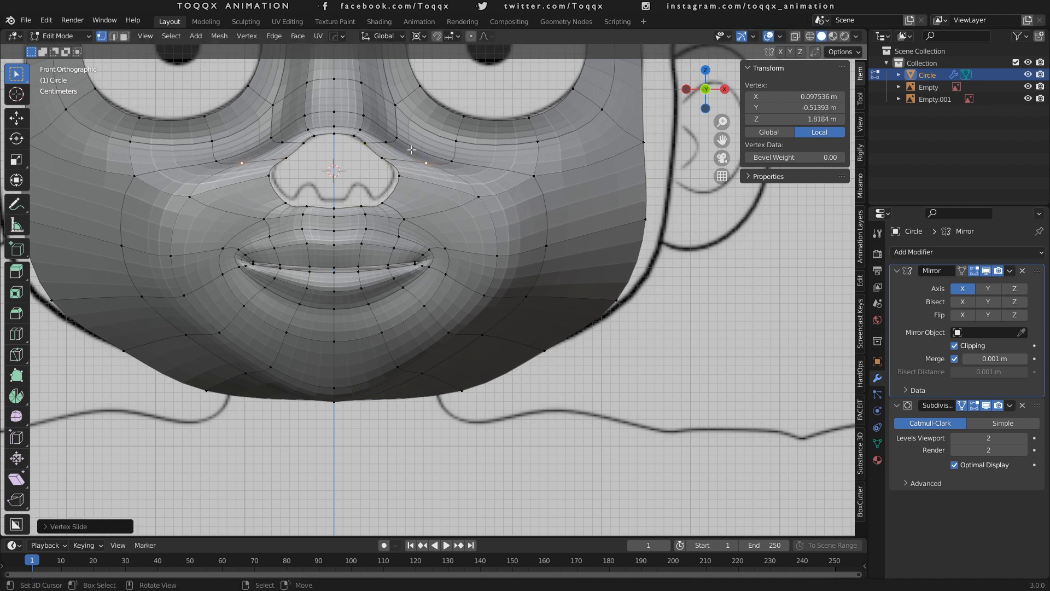
Fit the nose loop's side vertex to the nostril outline and move the vertex below it about 0.008 m outward and 0.007 m up.
right_click(407, 183)
key(g)
click(403, 178)
right_click(385, 196)
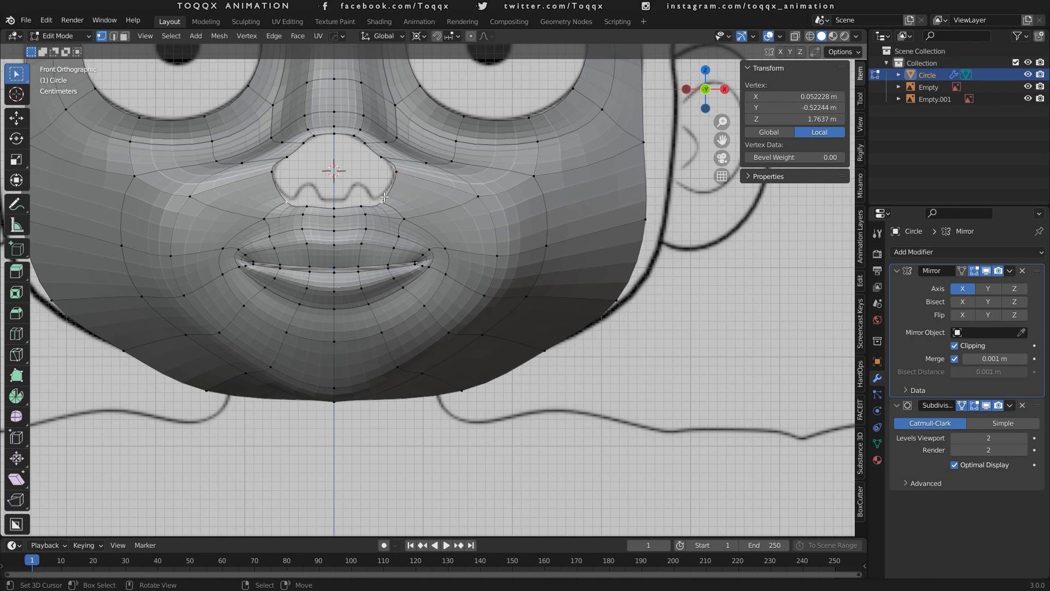
key(g)
click(390, 186)
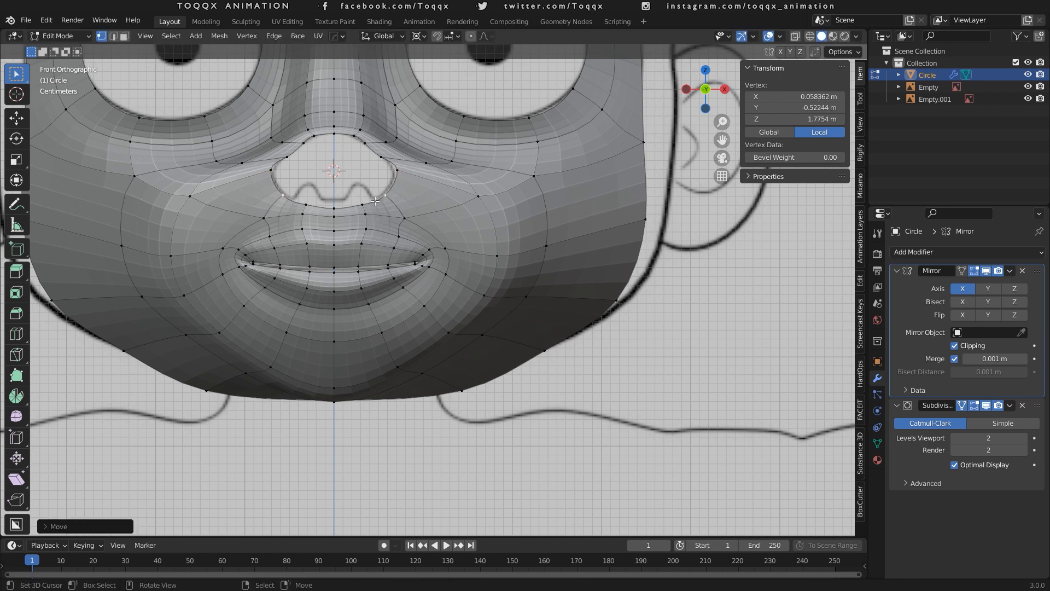
key(g)
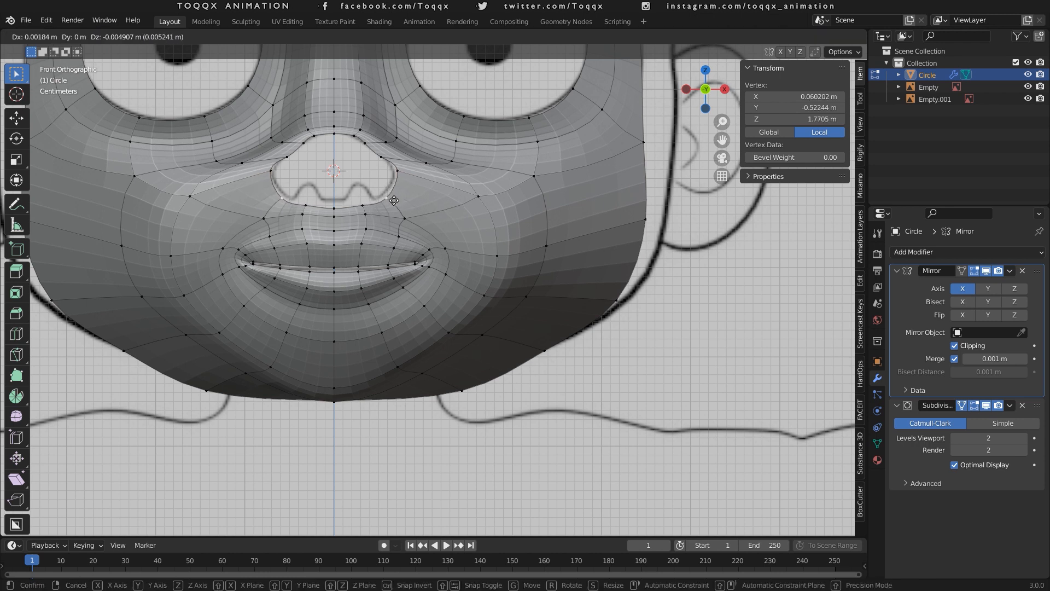
click(394, 200)
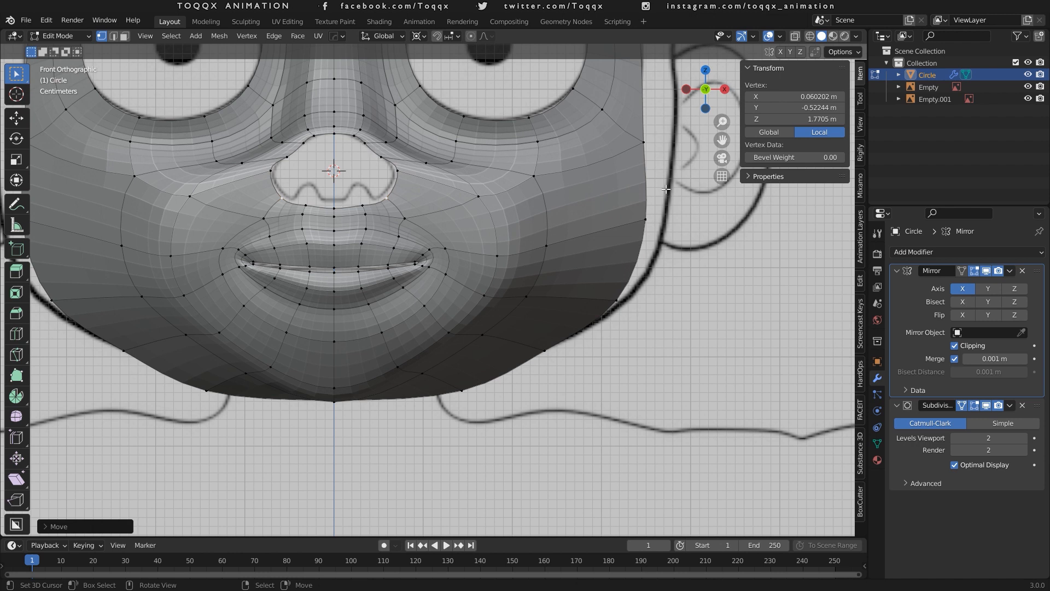
In side view, move the nose loop's upper vertices about 0.017 m forward and 0.004 m up toward the reference nose profile.
drag(704, 89, 596, 126)
key(KP_3)
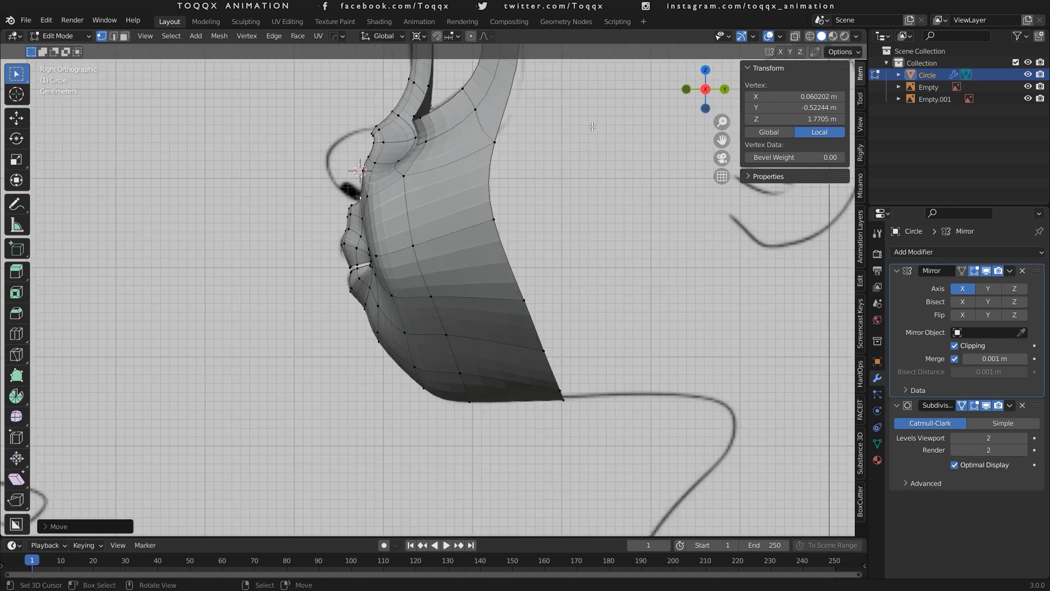
right_click(364, 157)
shift+right_click(366, 143)
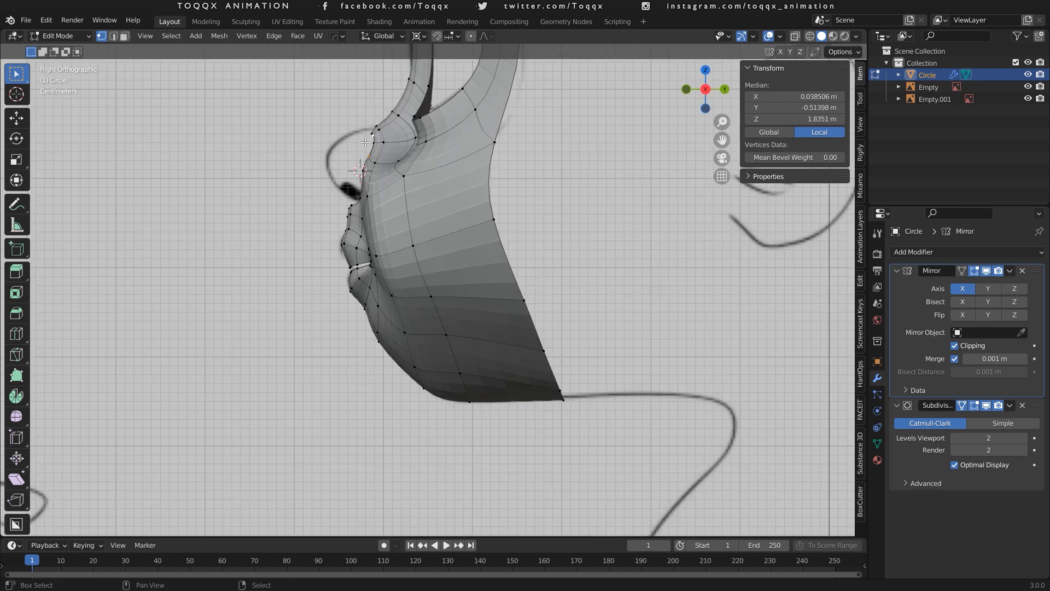
shift+right_click(365, 128)
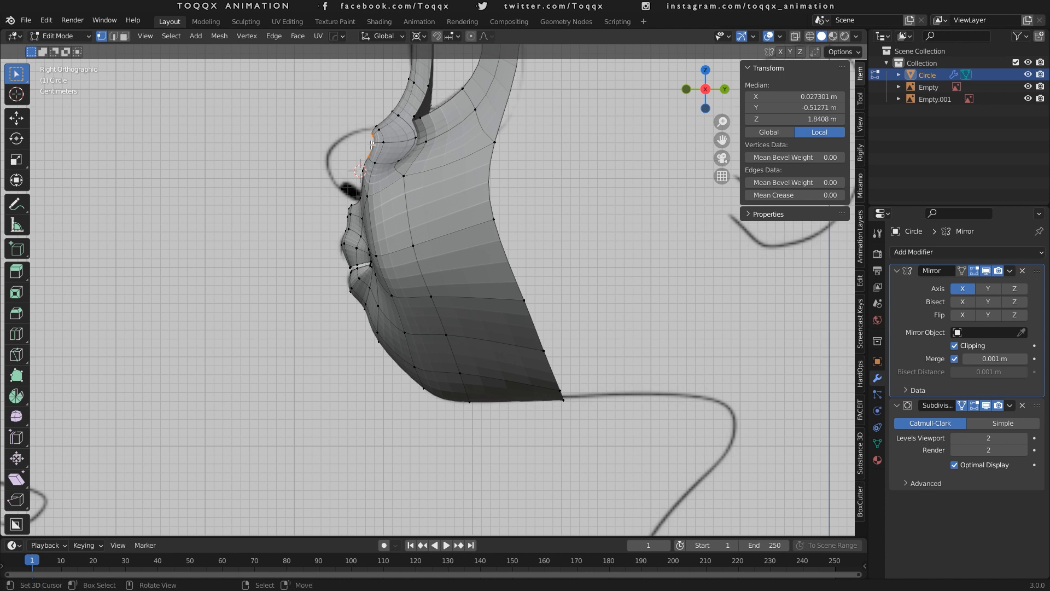
key(g)
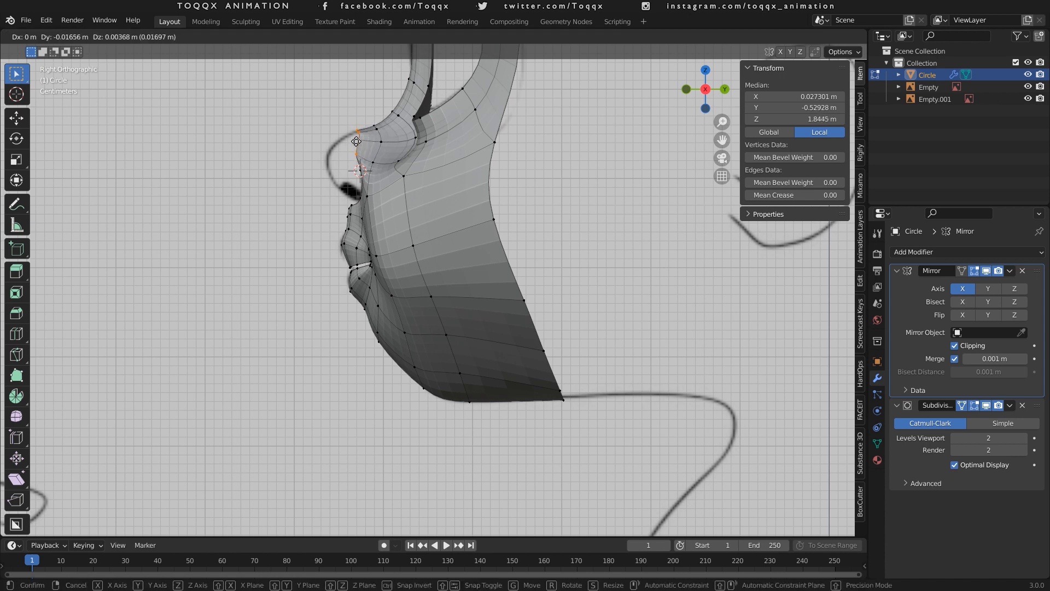
click(356, 143)
Slide the nose loop's upper side vertex along its edge and move the vertex below it about 0.01 m down.
right_click(355, 153)
key(g)
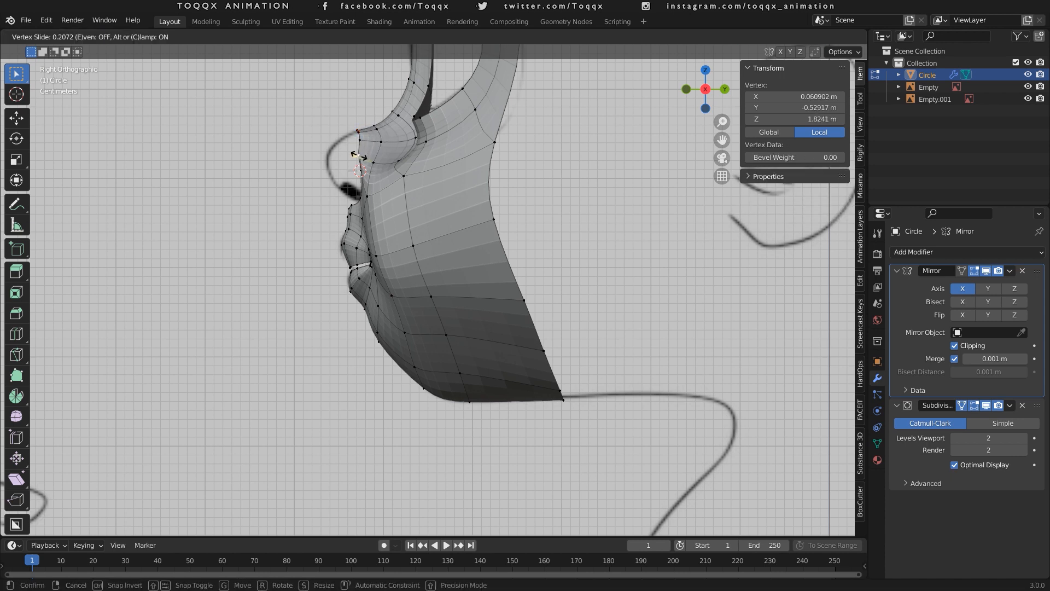
click(359, 174)
key(g)
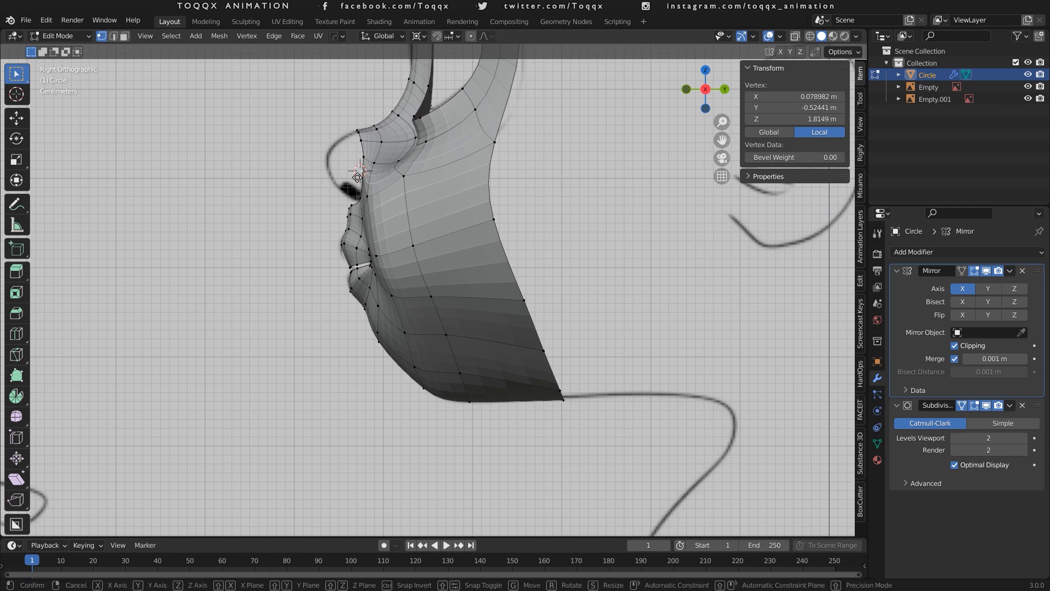
click(356, 187)
In front view, move the nose loop's two side vertices together about 0.01 m inward and 0.002 m up.
key(KP_1)
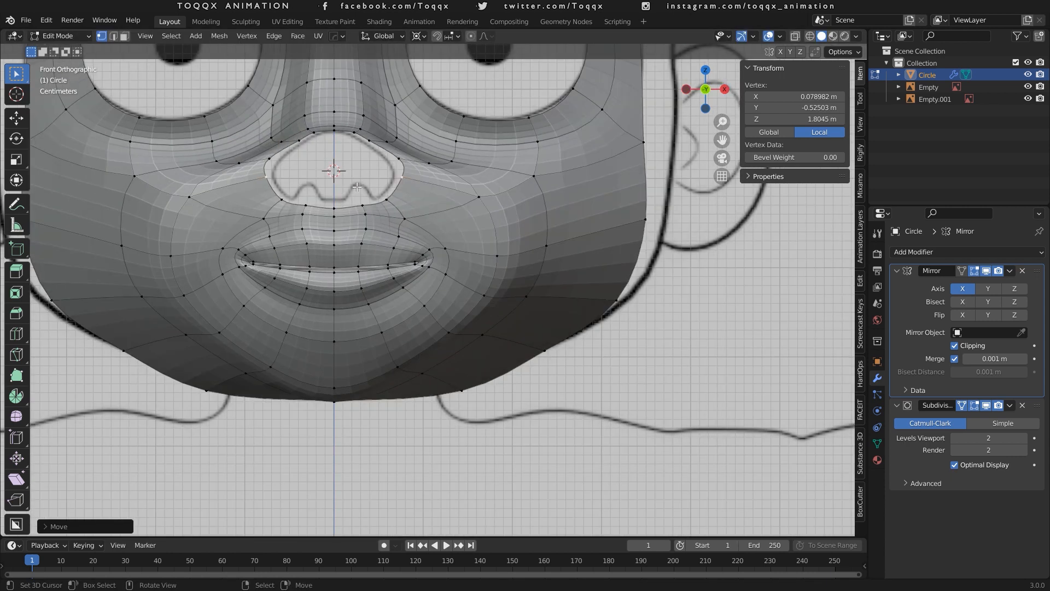
shift+click(413, 163)
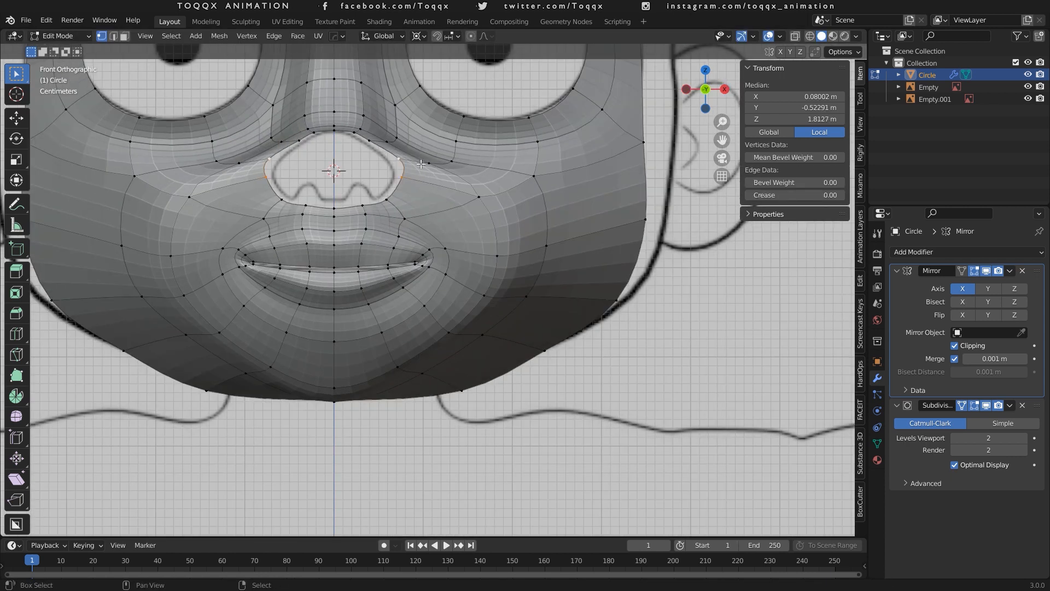
key(g)
click(414, 163)
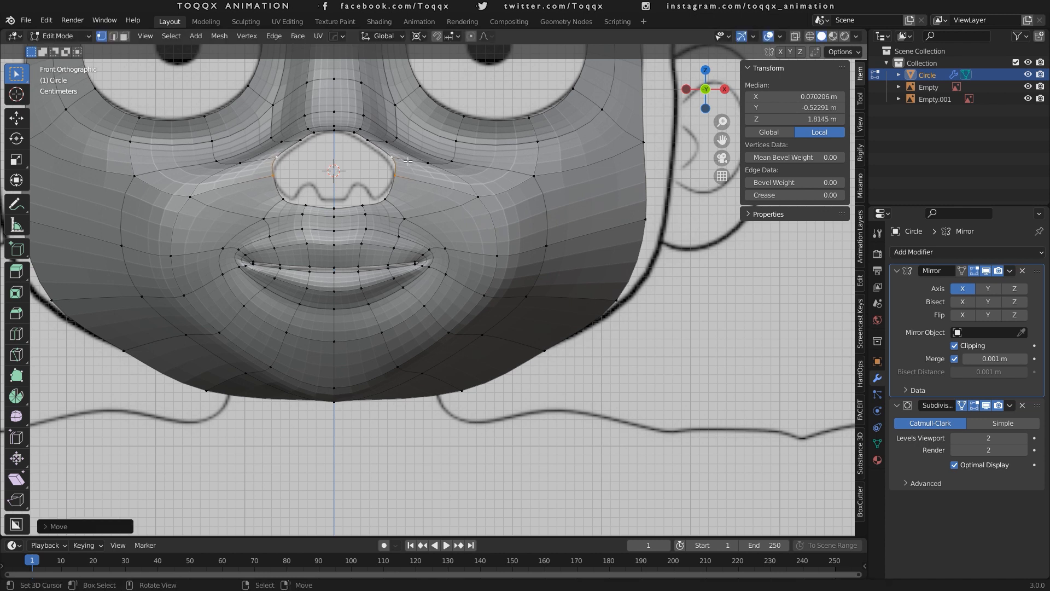
Move the upper side vertex about 0.009 m inward and 0.004 m up, and the one below about 0.007 m outward and 0.012 m up.
click(397, 154)
key(g)
click(399, 167)
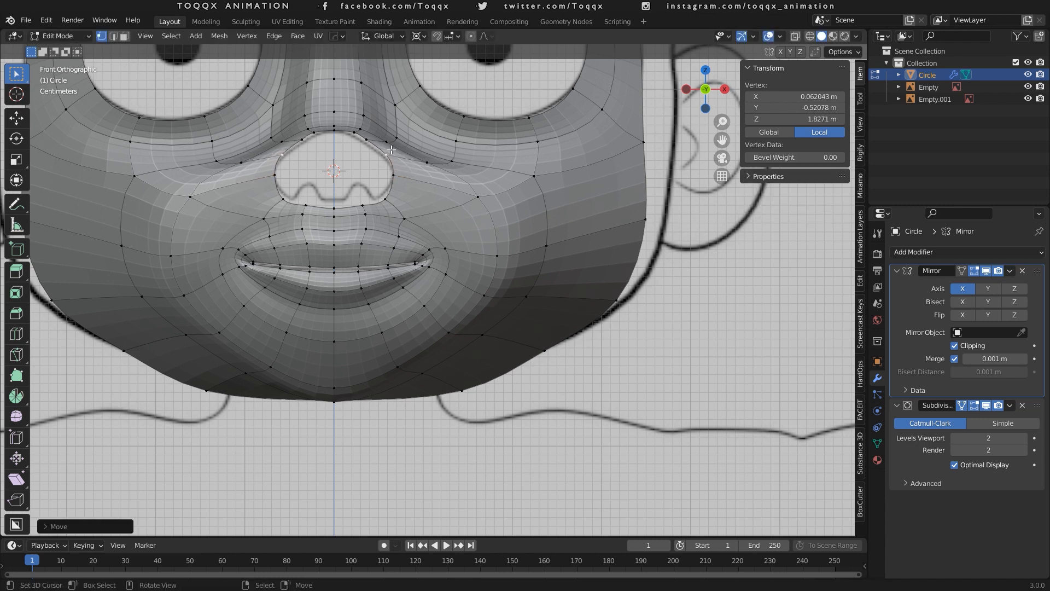
key(g)
click(403, 169)
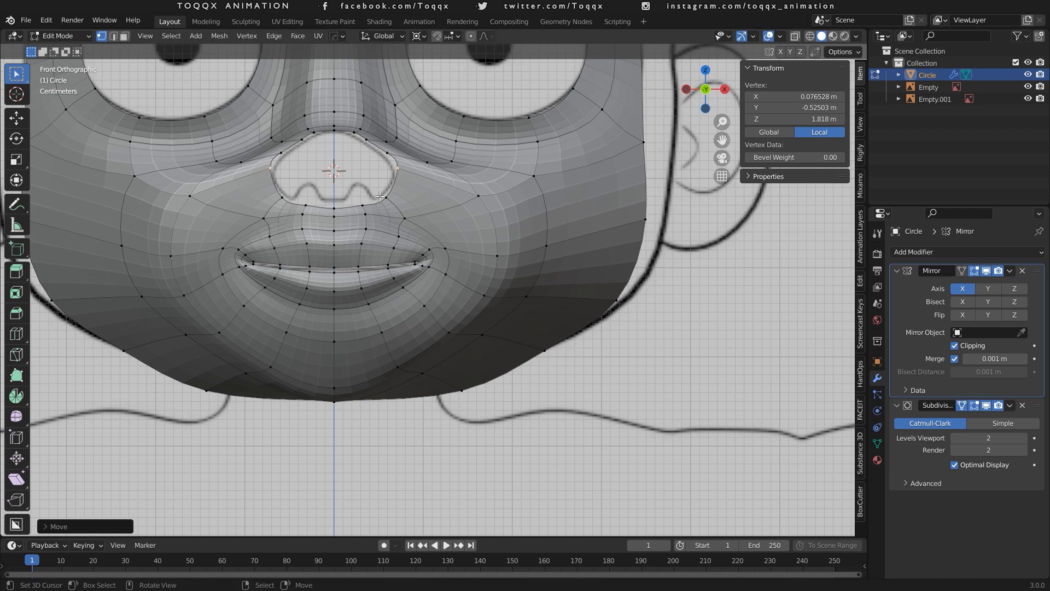
Move the nose loop's lower corner vertex about 0.005 m outward and 0.013 m up, then nudge it and the side vertex slightly inward.
click(381, 198)
key(g)
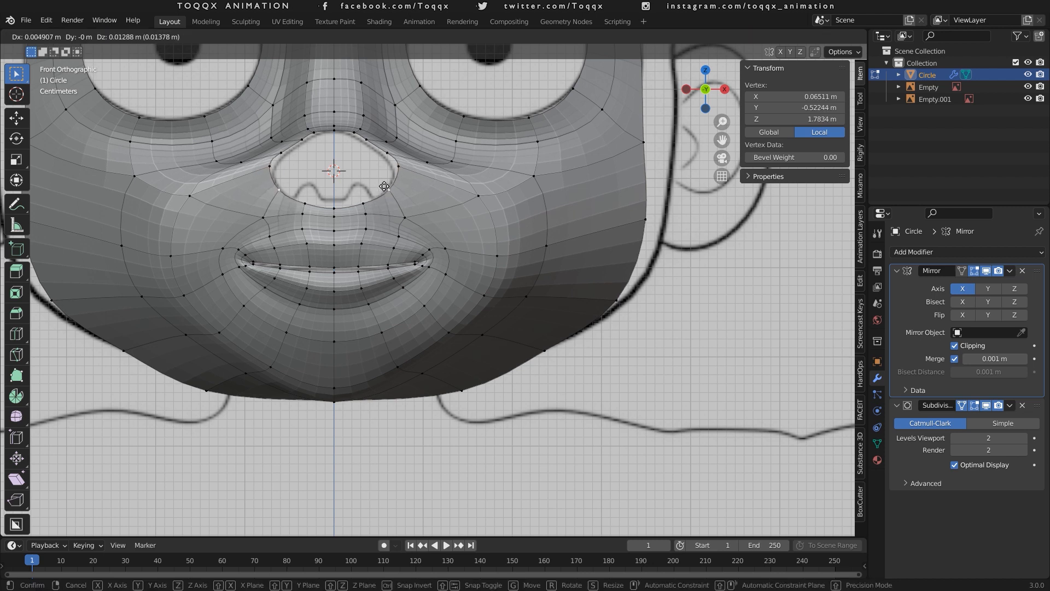
click(384, 187)
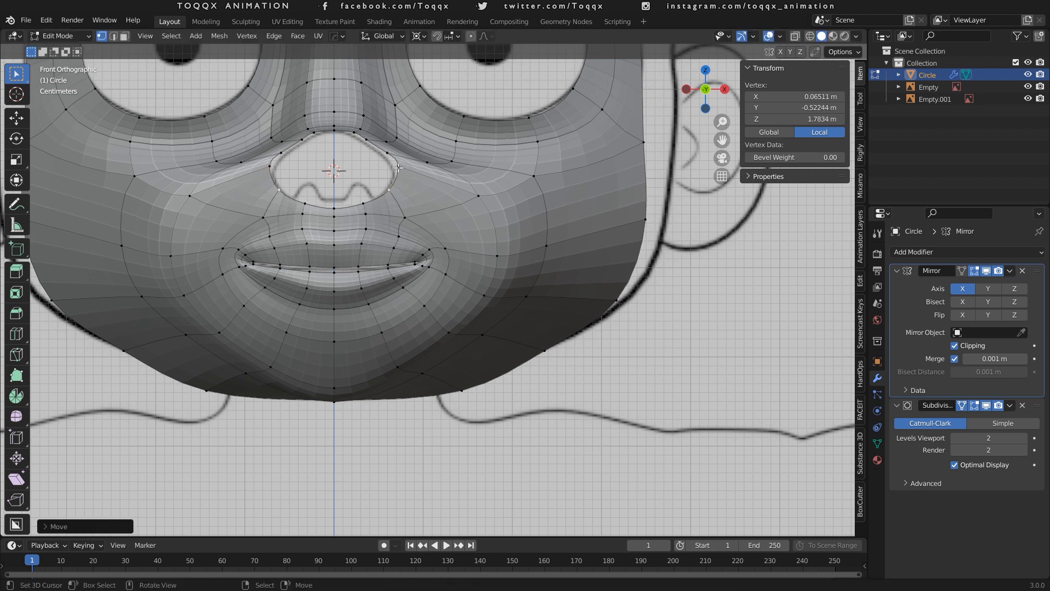
shift+click(404, 167)
key(g)
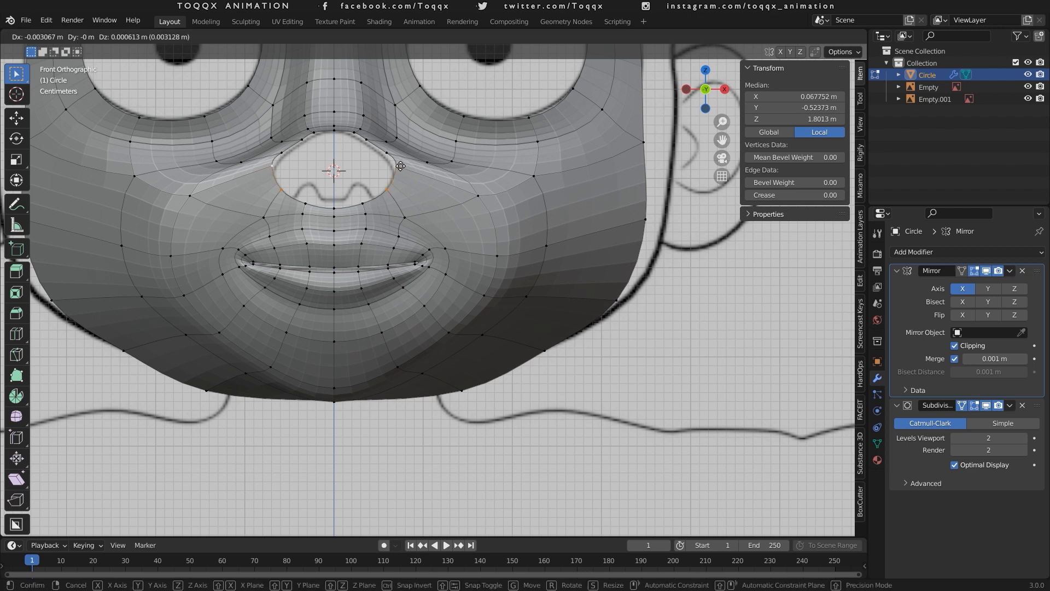
click(374, 198)
Move the nose loop's lower corner vertex slightly back outward onto the reference nostril outline.
click(383, 190)
key(g)
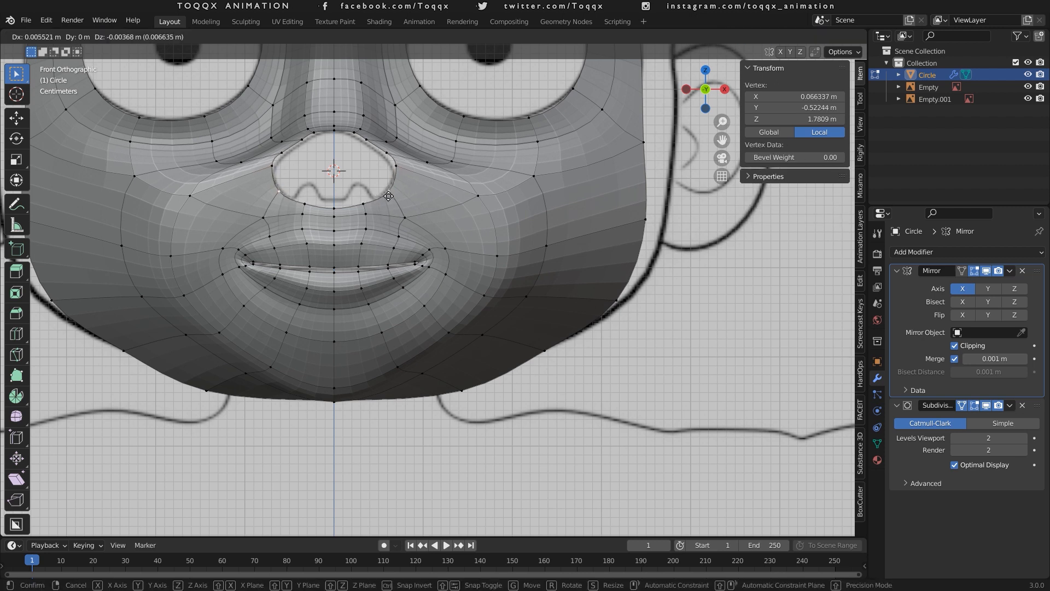
click(388, 191)
Extrude the nose loop's side edge forward twice in side view, about 0.02 m each time and slightly upward, to the reference nose tip.
shift+right_click(394, 170)
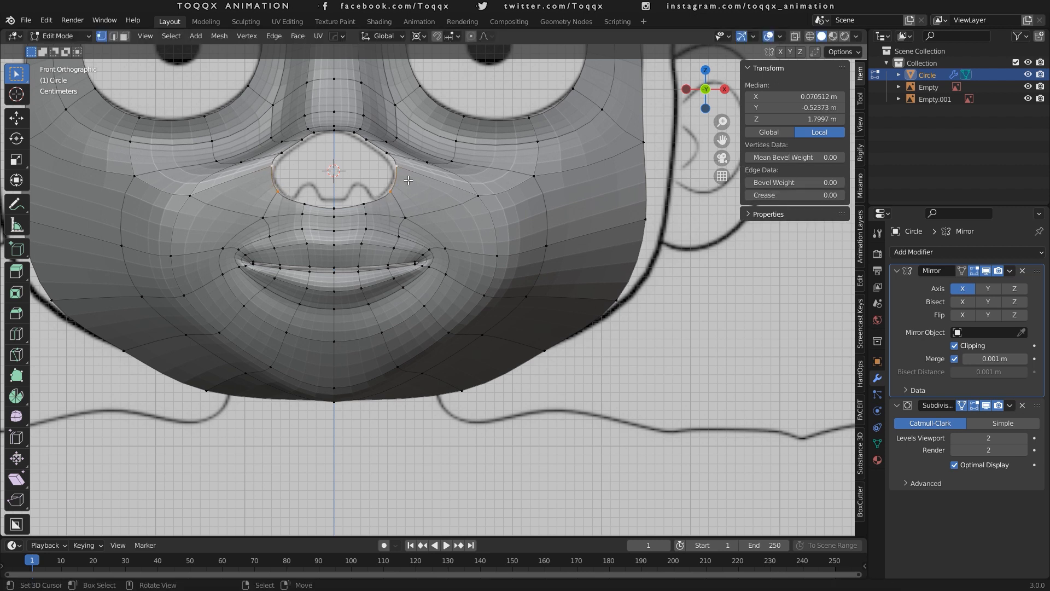
key(KP_3)
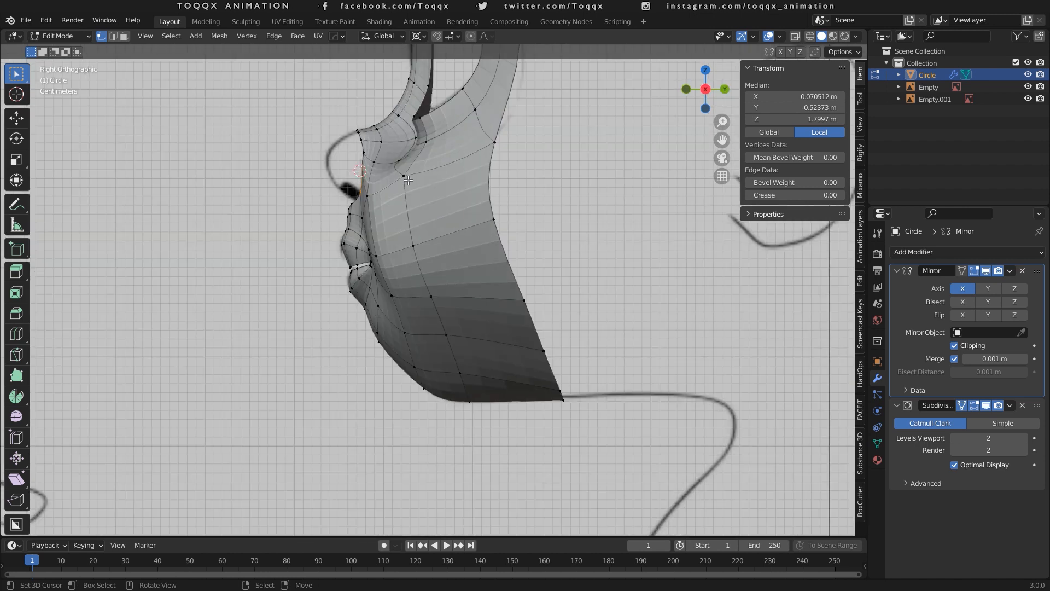
key(g)
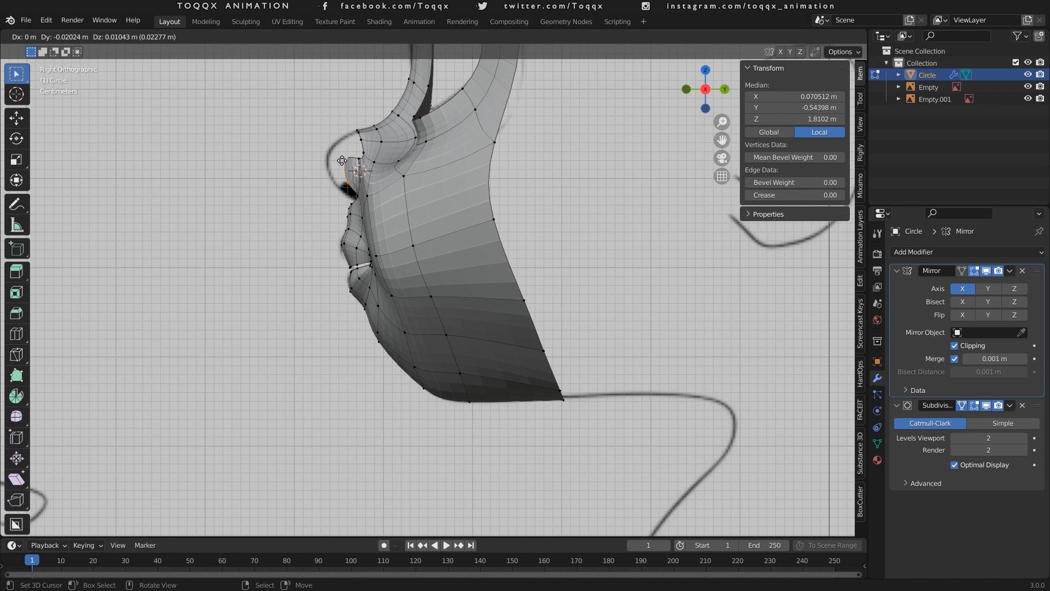
click(342, 161)
key(e)
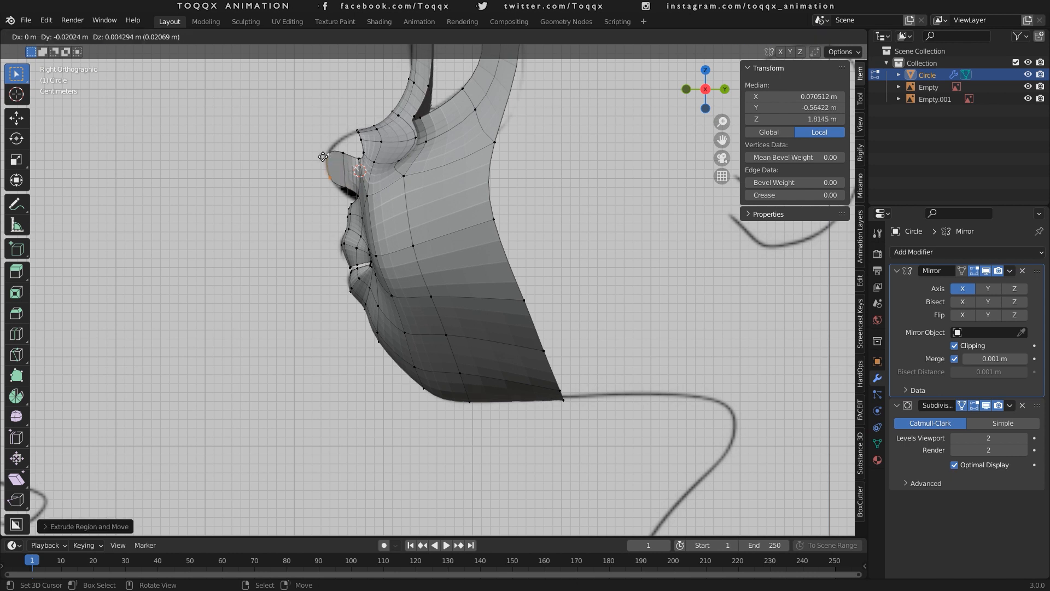
click(323, 157)
Move the extruded front edge about 0.033 m inward along X.
key(KP_1)
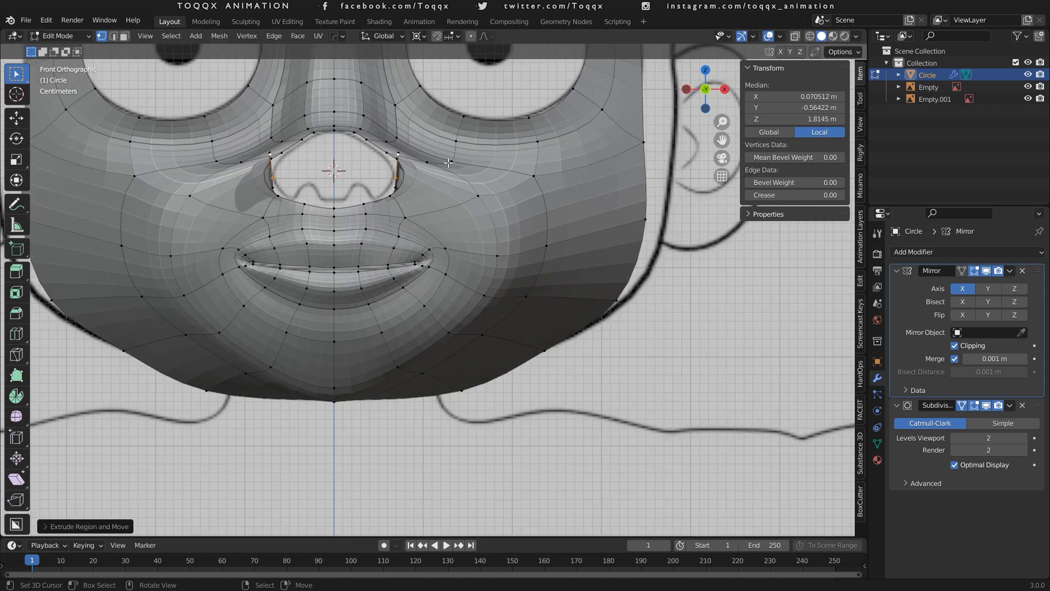
key(g)
key(x)
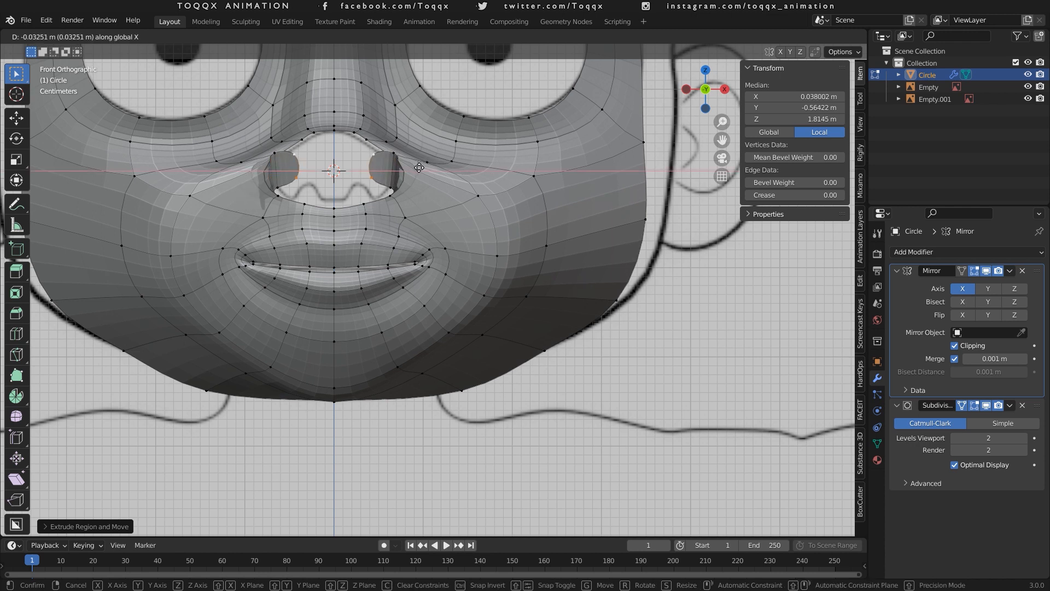
click(419, 168)
Extrude the front edge about 0.021 m inward and once more to the mirror centre line to close the nose tip strip.
key(g)
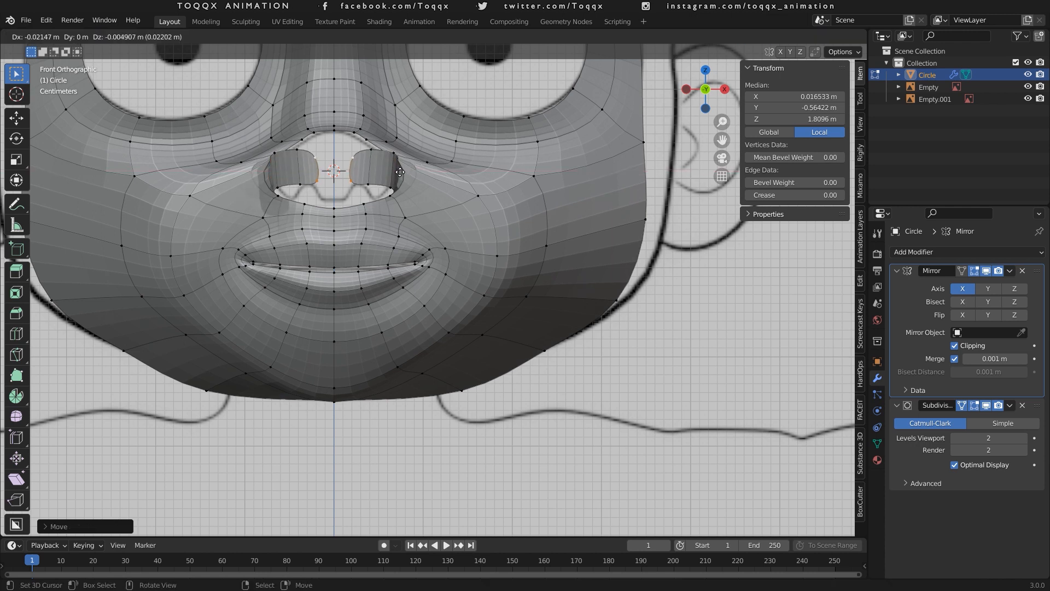
click(397, 172)
key(e)
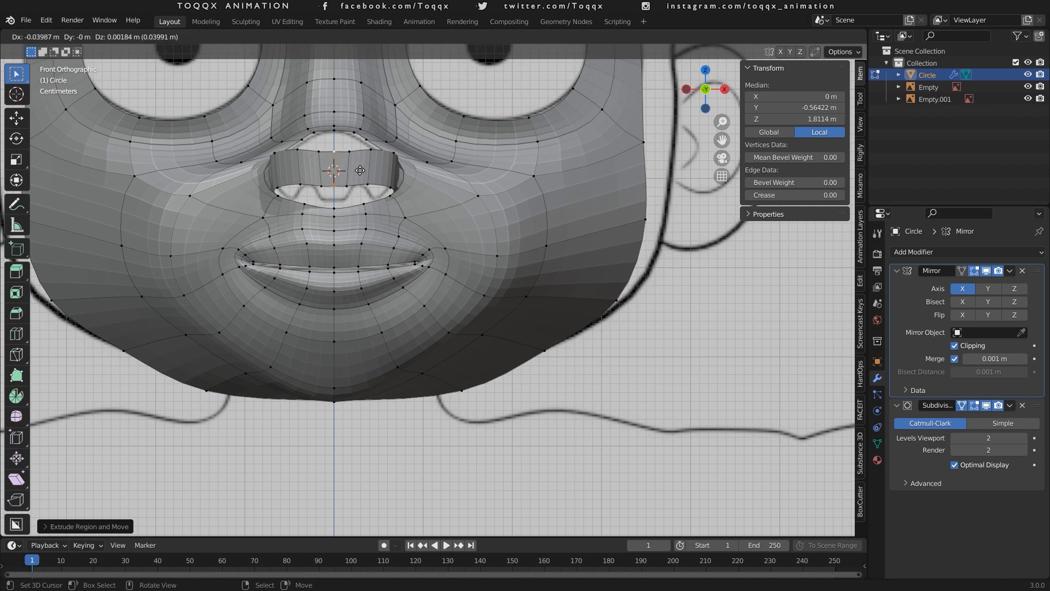
click(359, 170)
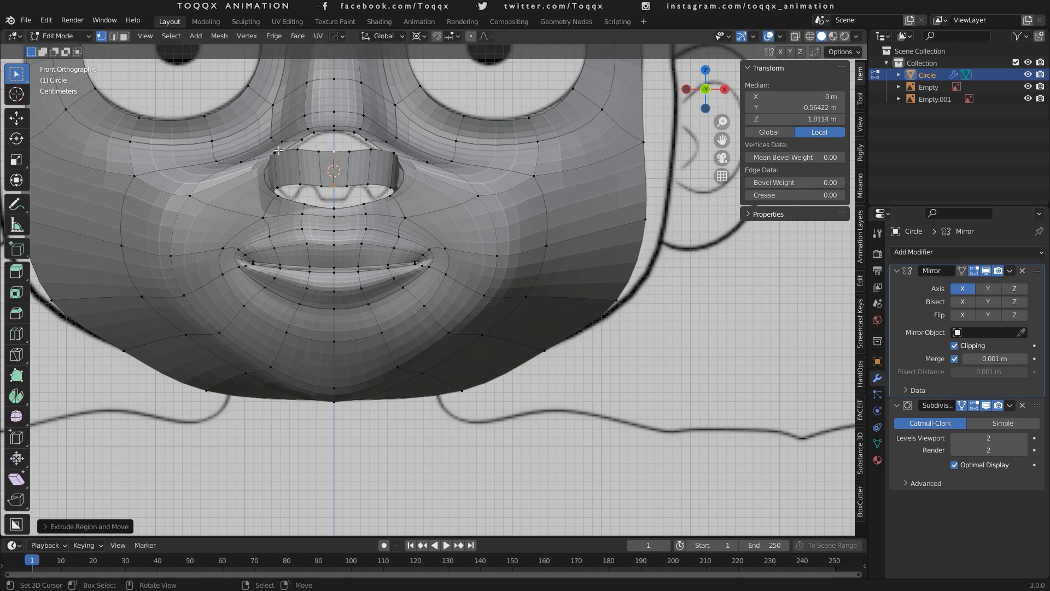
Move the central top vertices of the nose tip strip about 0.003 m back and 0.001 m up in side view.
click(370, 149)
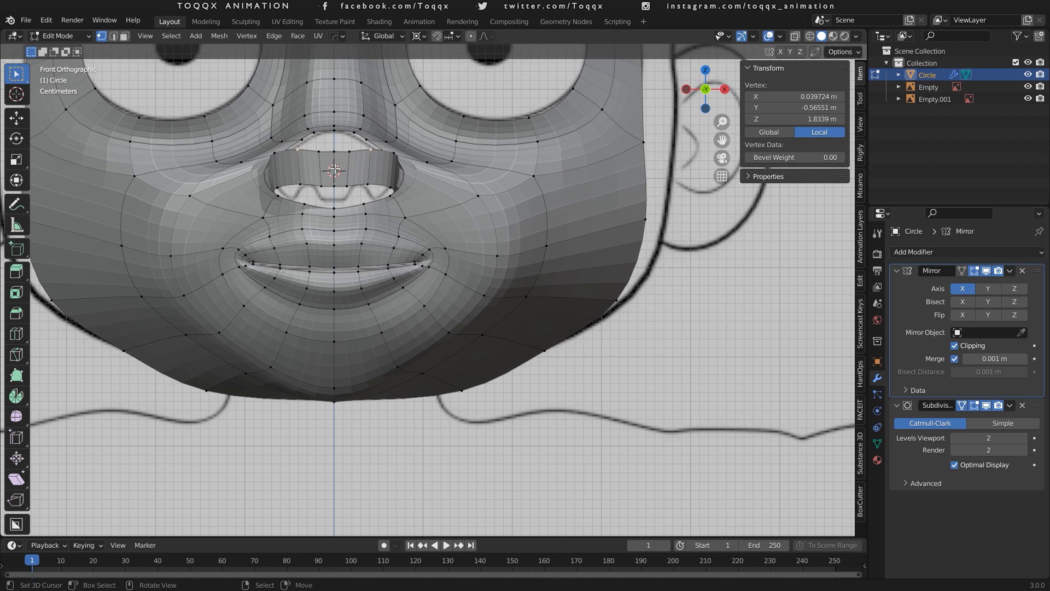
shift+click(349, 148)
key(KP_3)
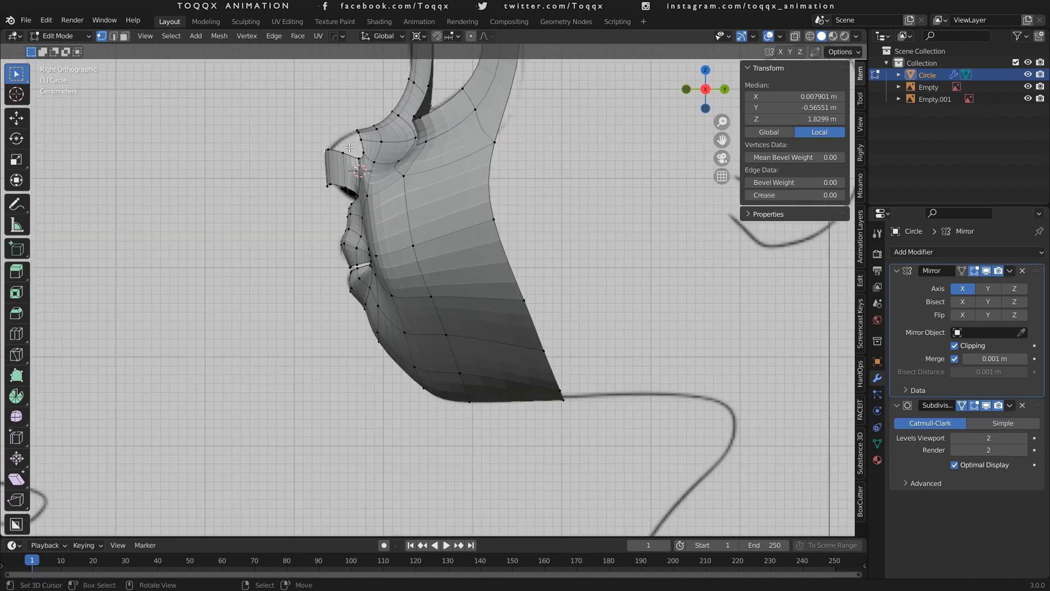
key(g)
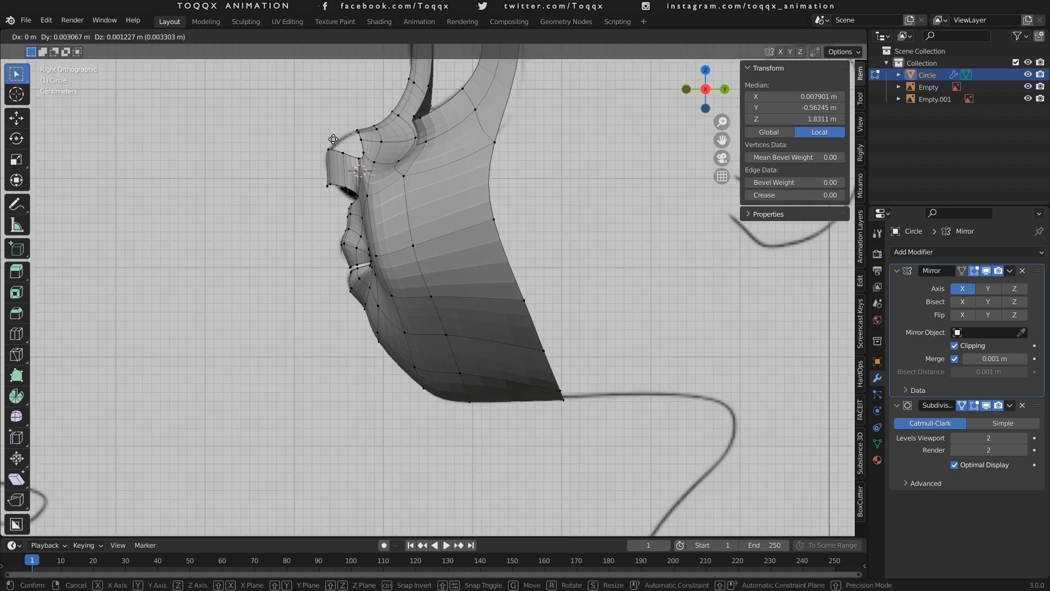
click(333, 147)
Adjust the next two vertices along the nose strip's top edge in side view to even out its slope.
click(333, 148)
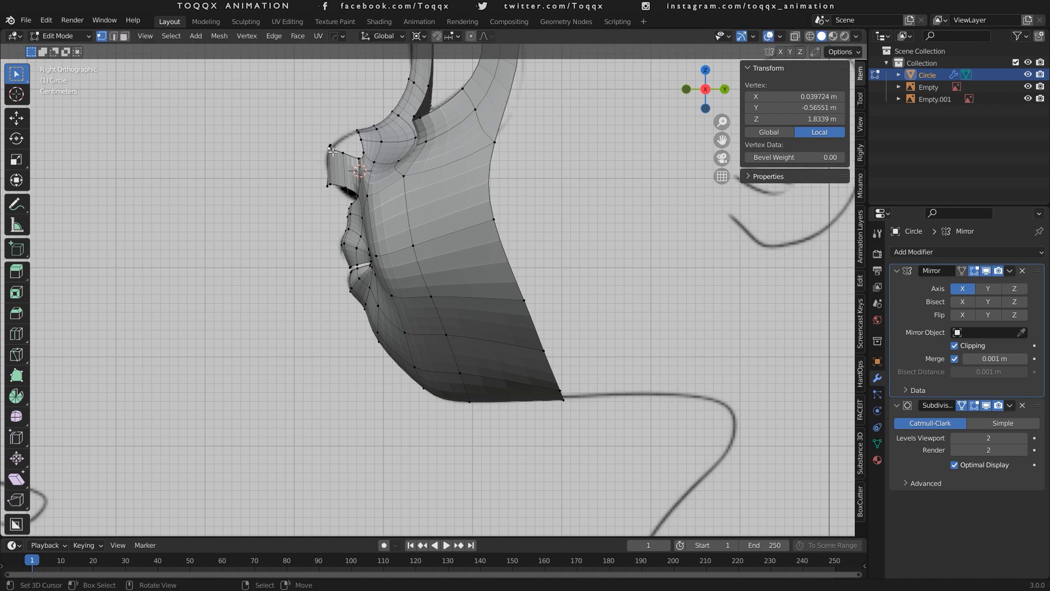
key(g)
click(345, 148)
right_click(349, 149)
key(g)
click(350, 147)
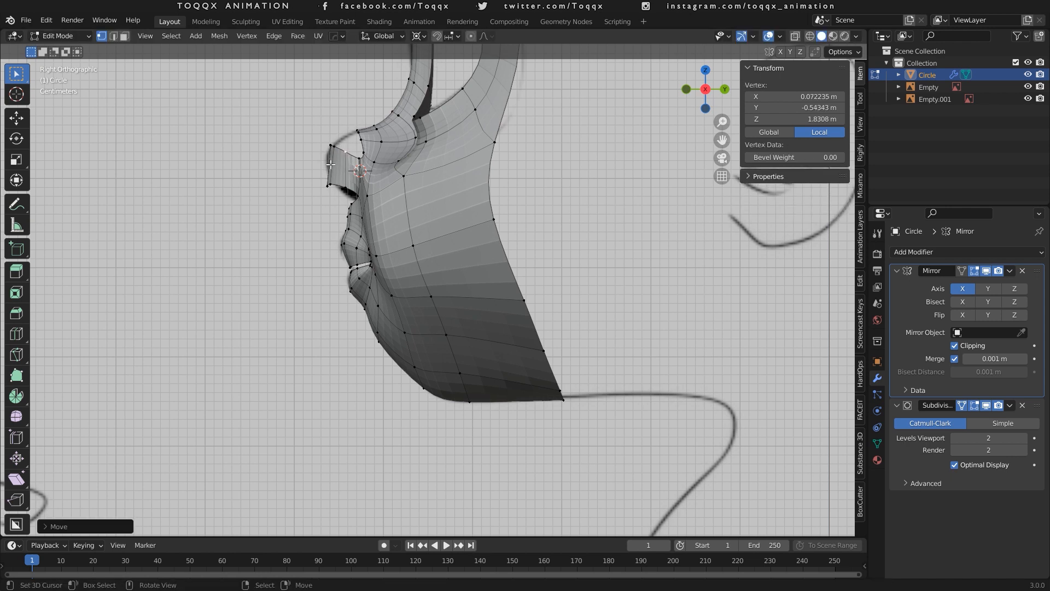
Select the nose strip's top row of vertices and shift it slightly forward and down in side view.
shift+right_click(331, 144)
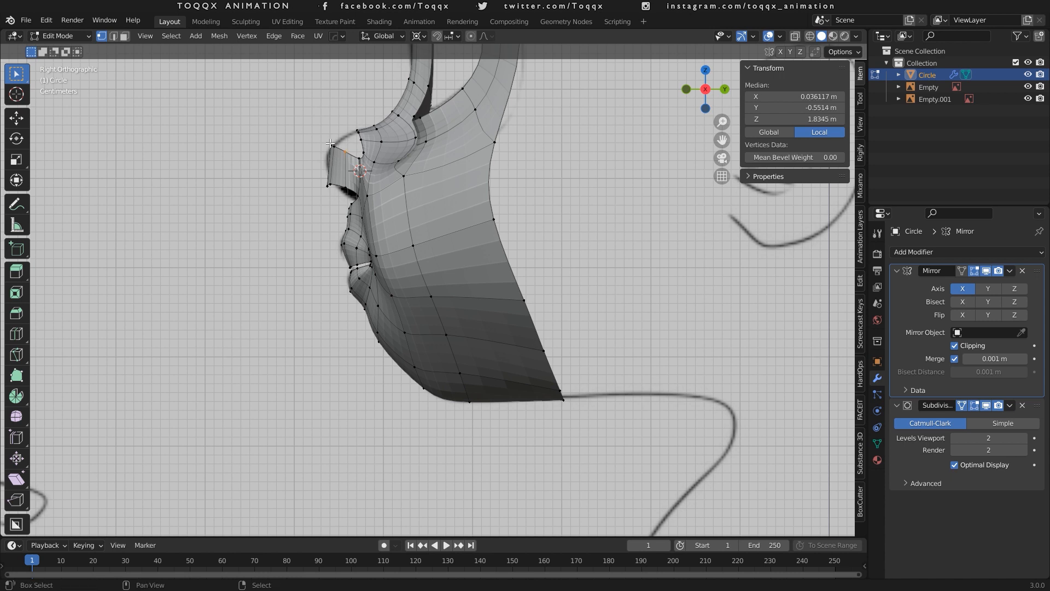
shift+right_click(331, 148)
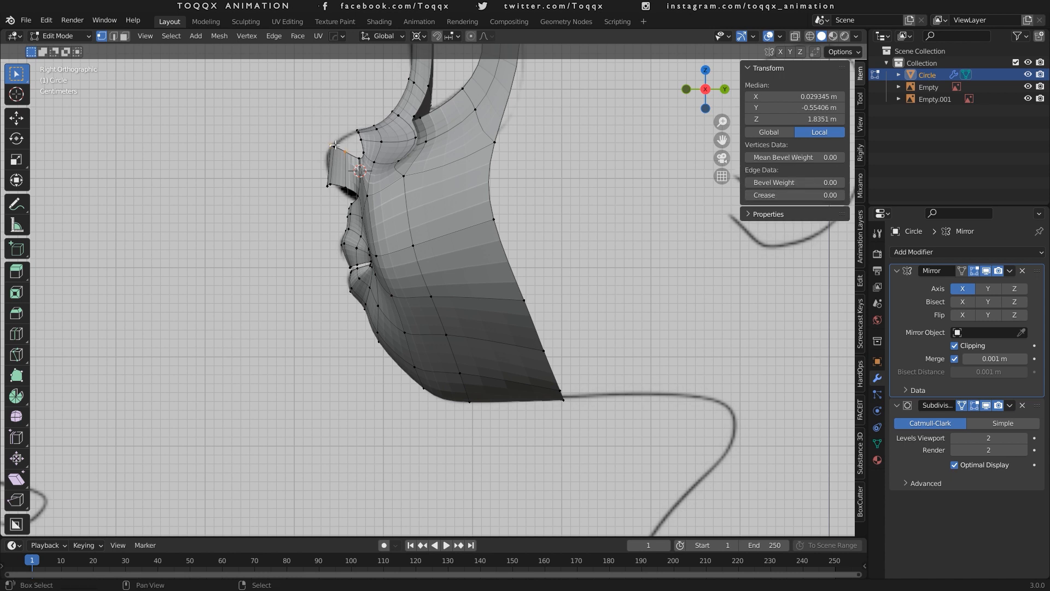
shift+right_click(335, 144)
key(g)
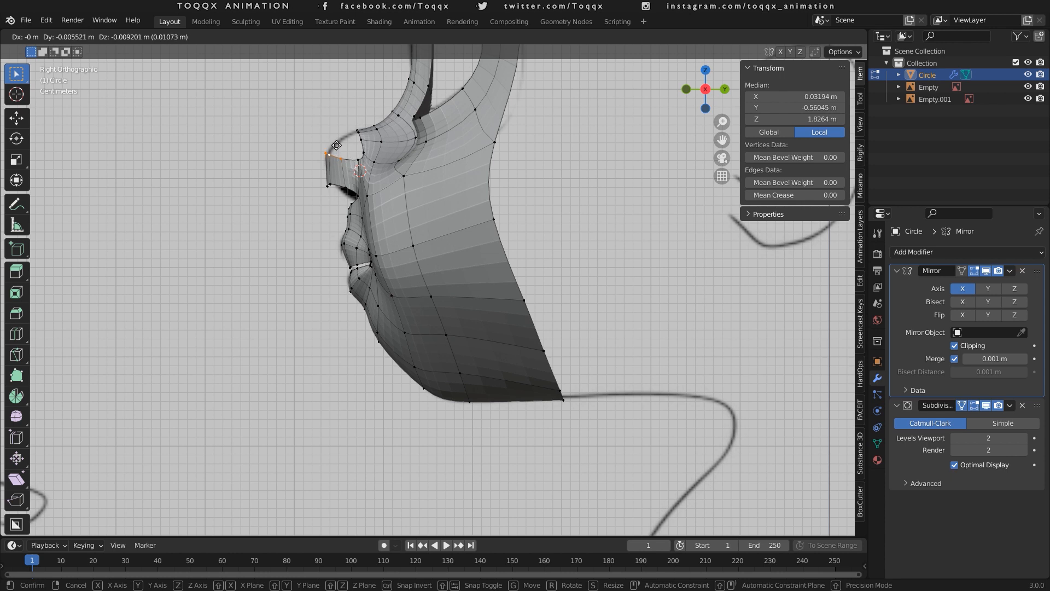
click(338, 144)
Fill three adjacent faces between the nose bridge's lower edge and the nose tip strip's top edge, from the centre outward.
key(KP_1)
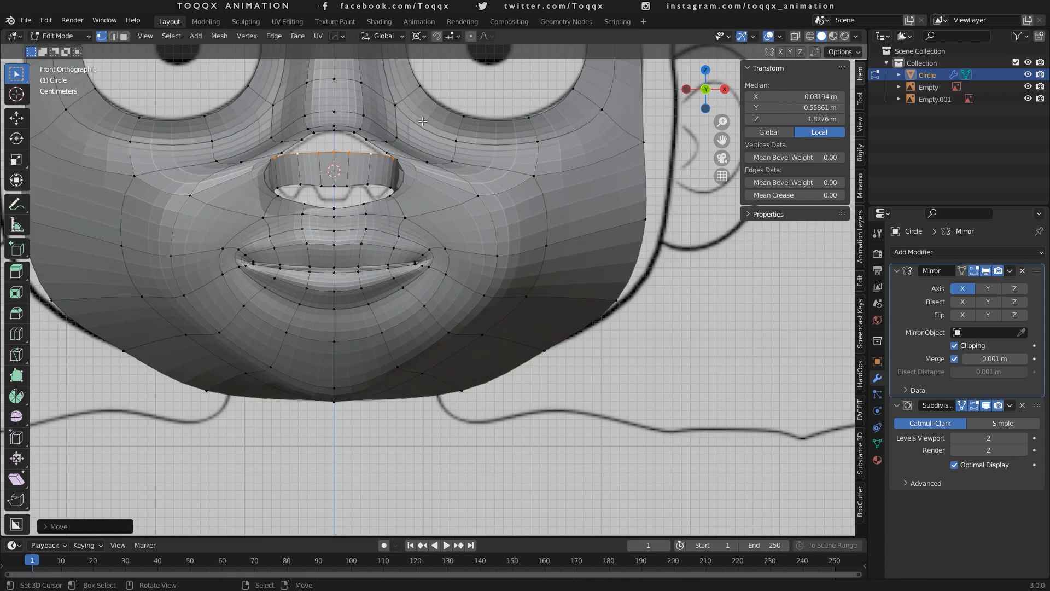
drag(708, 88, 692, 112)
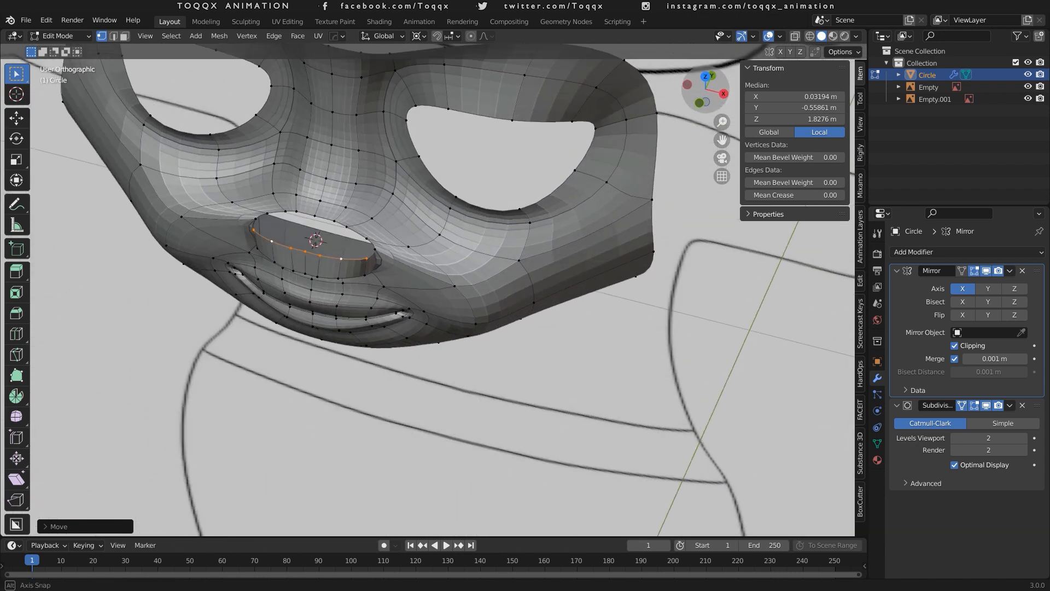
key(2)
click(322, 216)
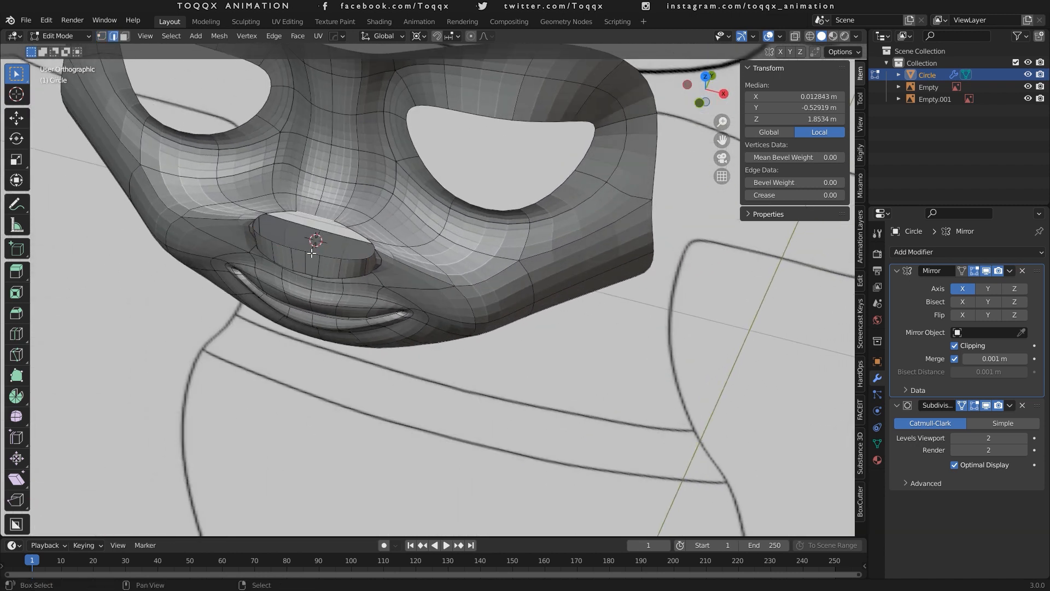
key(f)
click(344, 224)
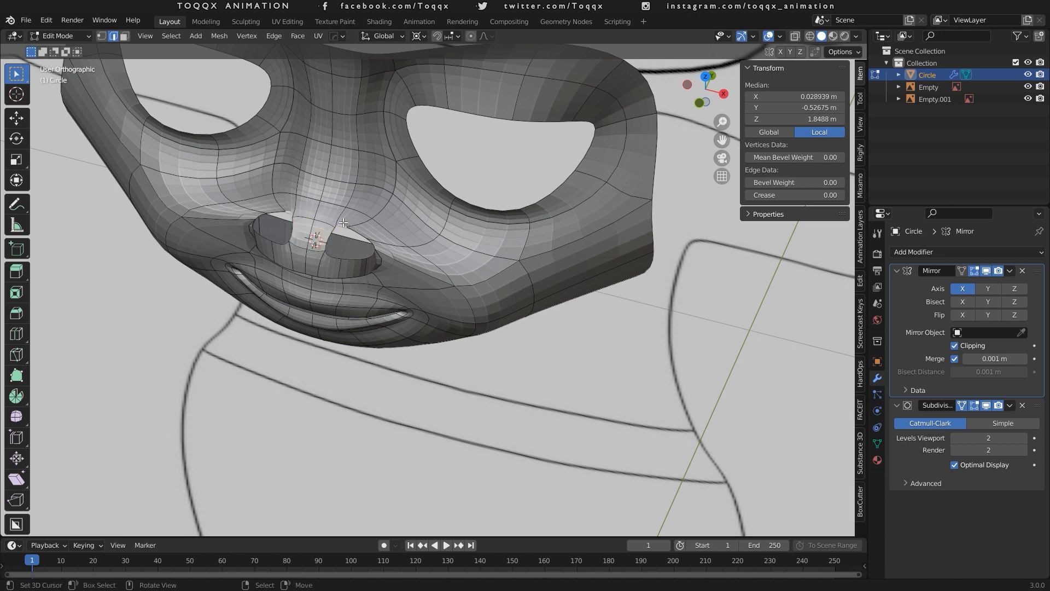
shift+click(337, 254)
key(f)
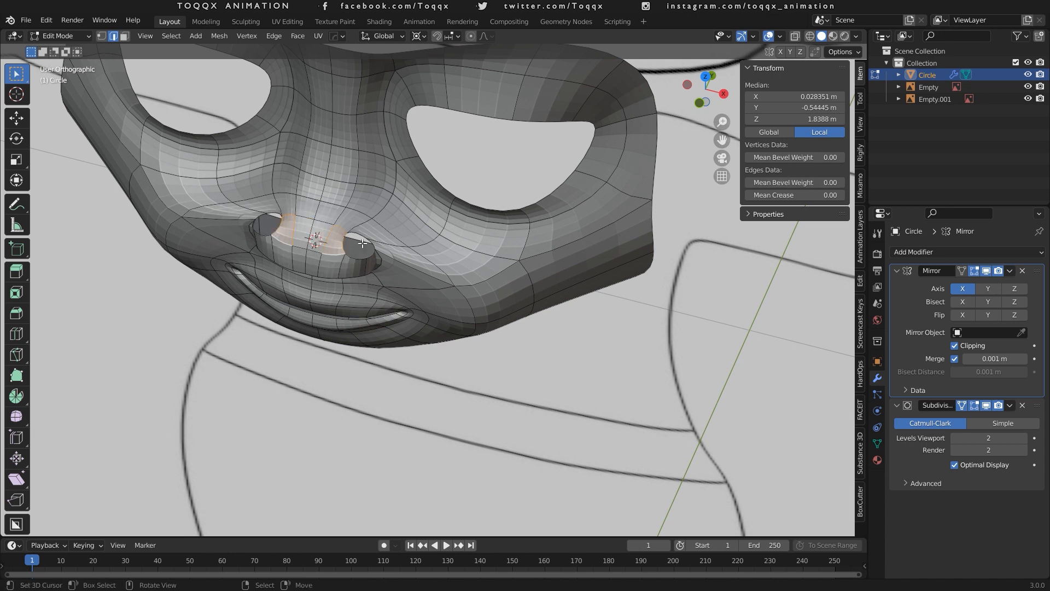
click(364, 236)
key(f)
Add a vertical edge loop at the outer end of the nose tip strip and slide it slightly toward the front.
scroll(361, 252, up, 5)
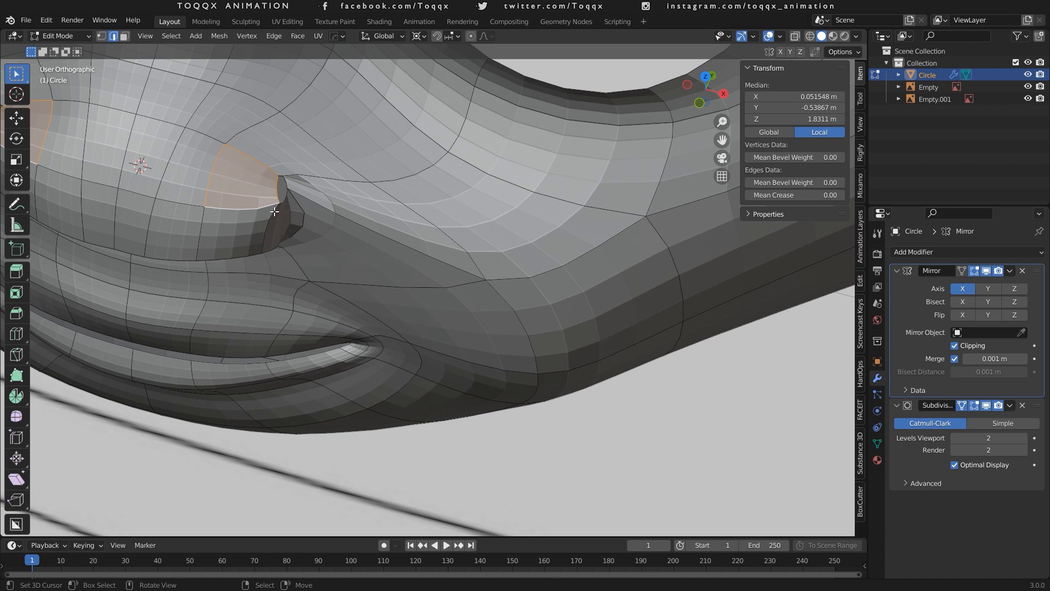
alt+click(274, 213)
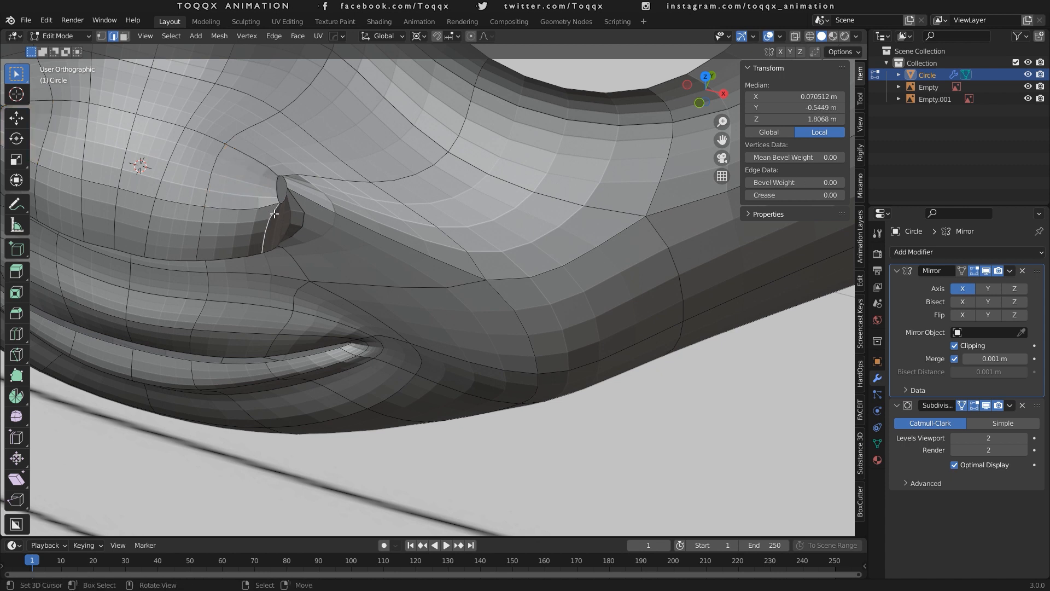
middle_drag(274, 213, 282, 116)
key(g)
key(g)
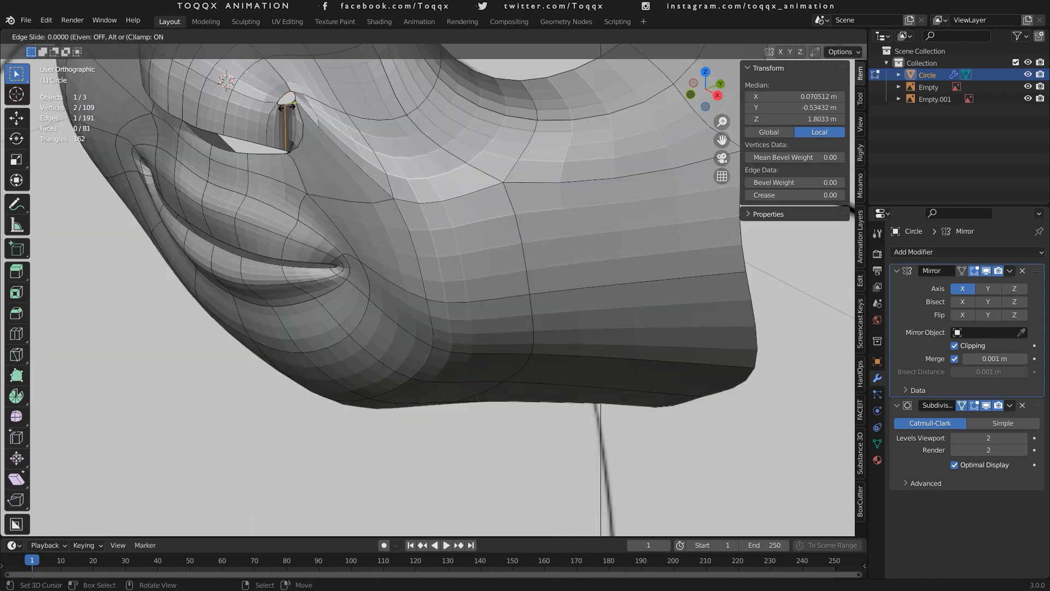
click(253, 118)
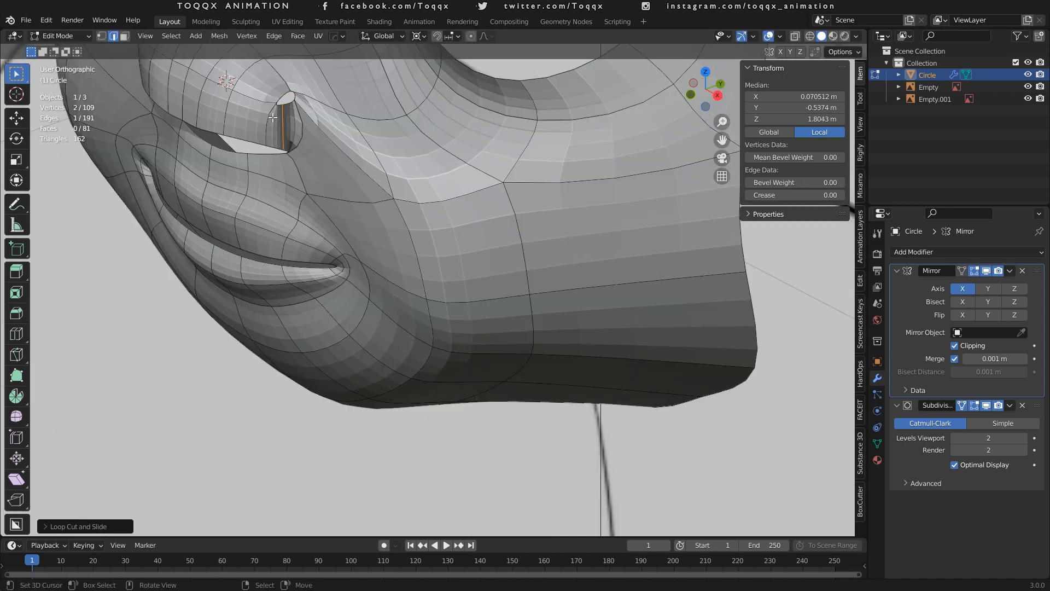
Edge-slide the neighbouring vertical edge of the nose tip strip toward the front to even out the spacing.
key(ctrl+z)
key(g)
key(g)
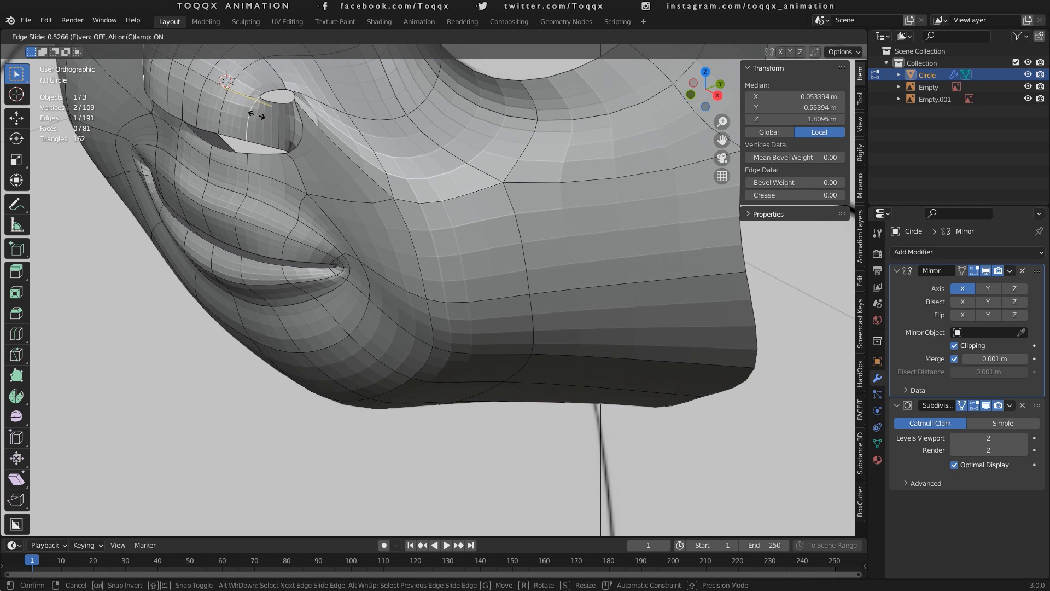
click(254, 115)
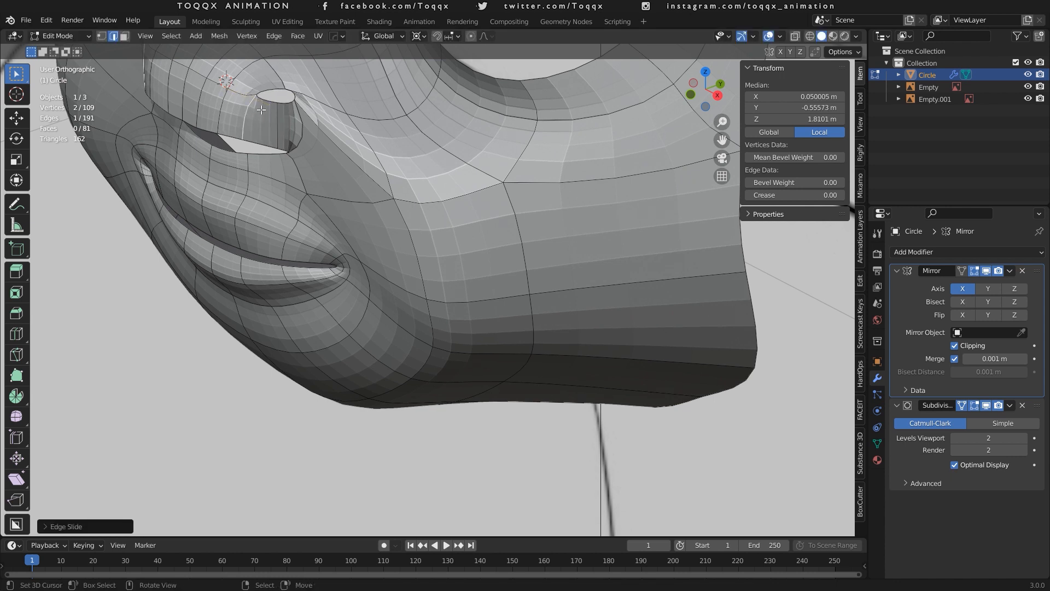
Fill the remaining gap above the nose strip's outer end with a face.
click(288, 100)
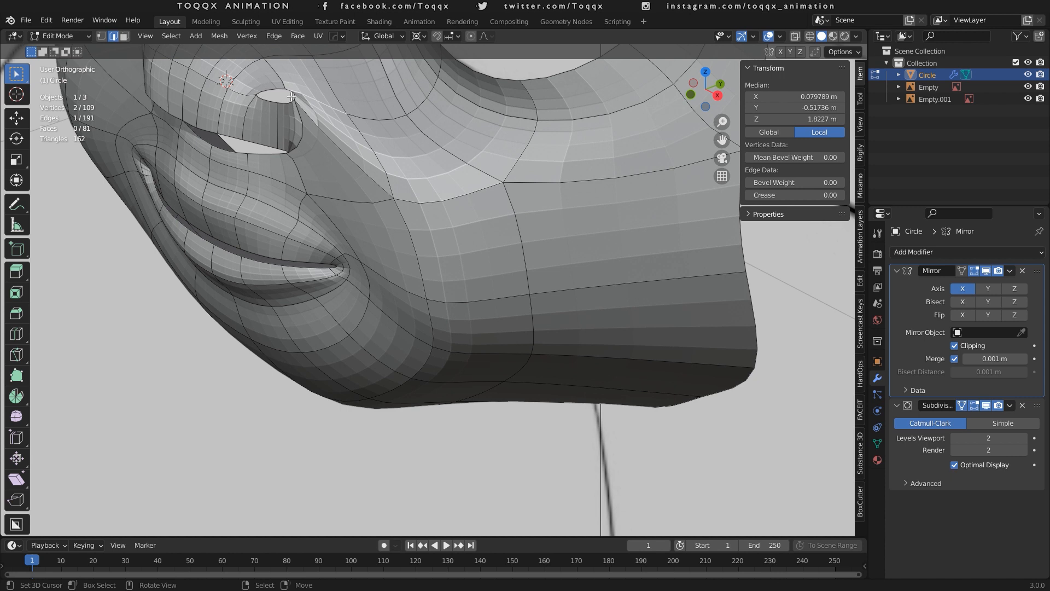
alt+click(269, 97)
key(f)
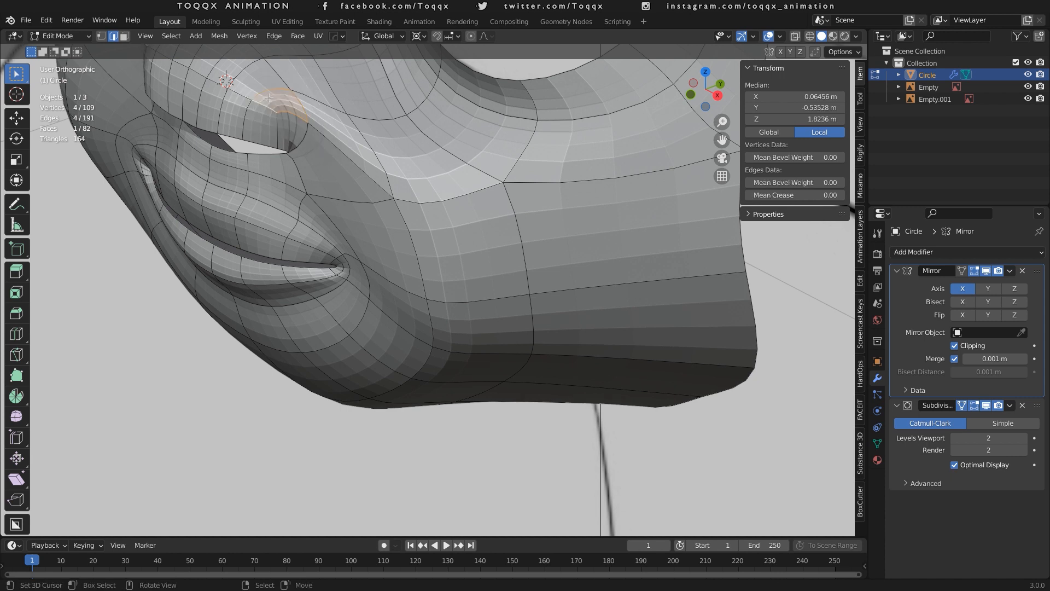
Move the nose strip's outer side edge about 0.016 m inward and 0.012 m up in front view, and rotate it slightly.
scroll(269, 97, down, 6)
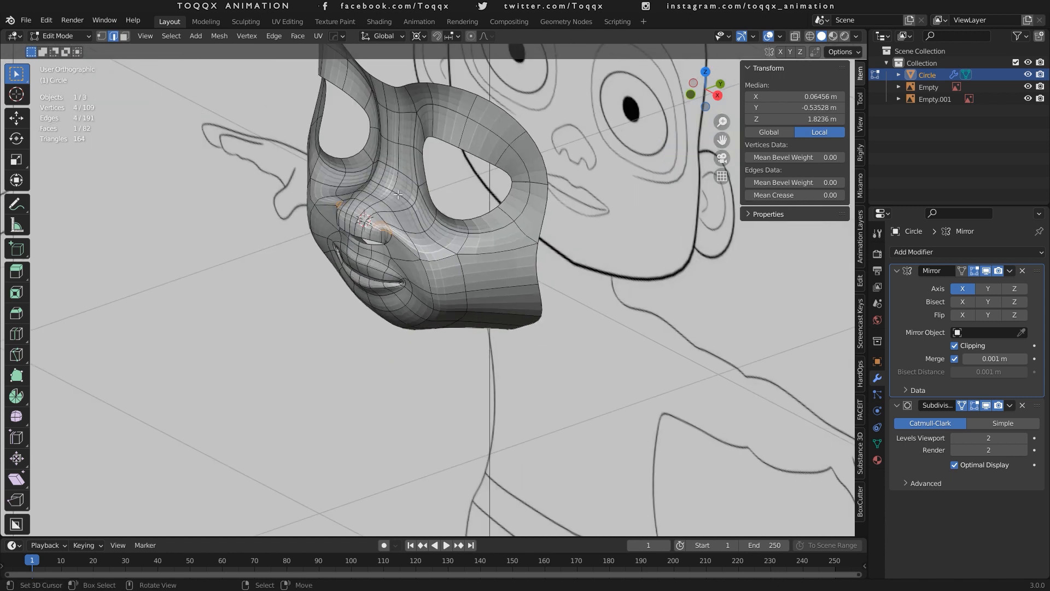
key(KP_1)
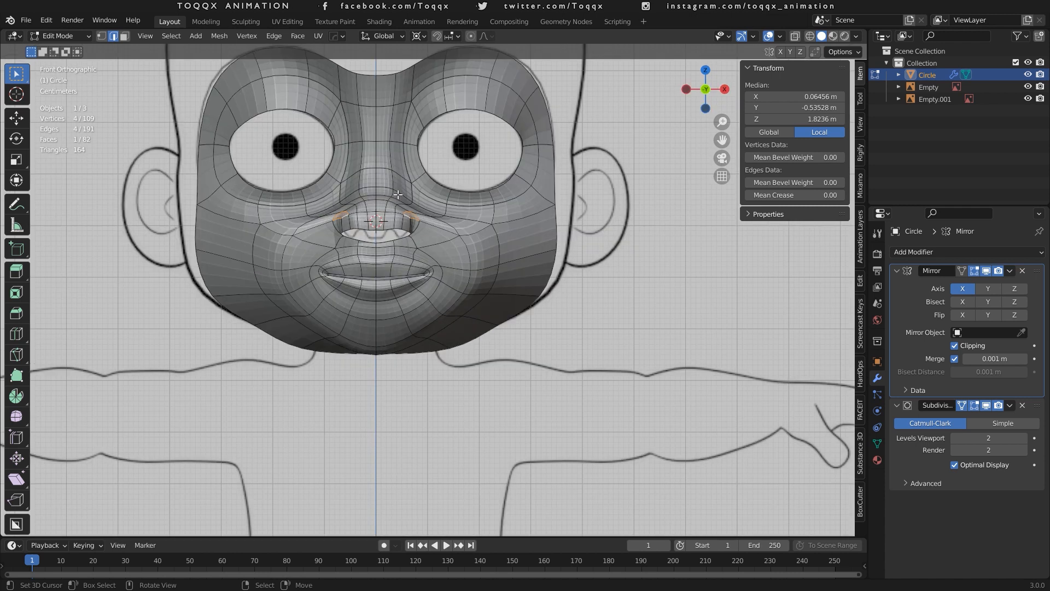
scroll(399, 197, up, 3)
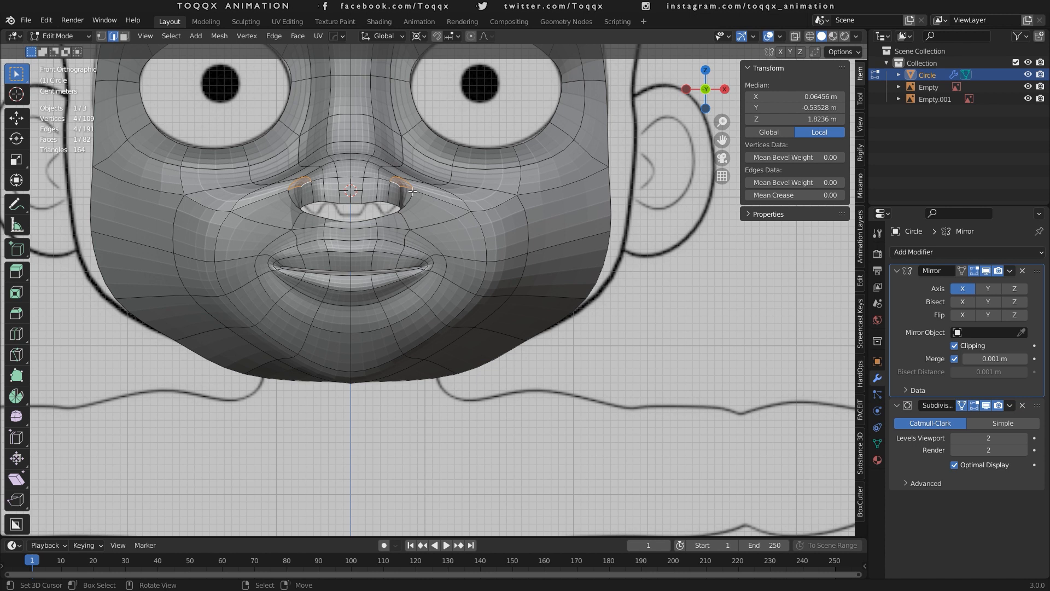
scroll(414, 189, up, 2)
click(401, 154)
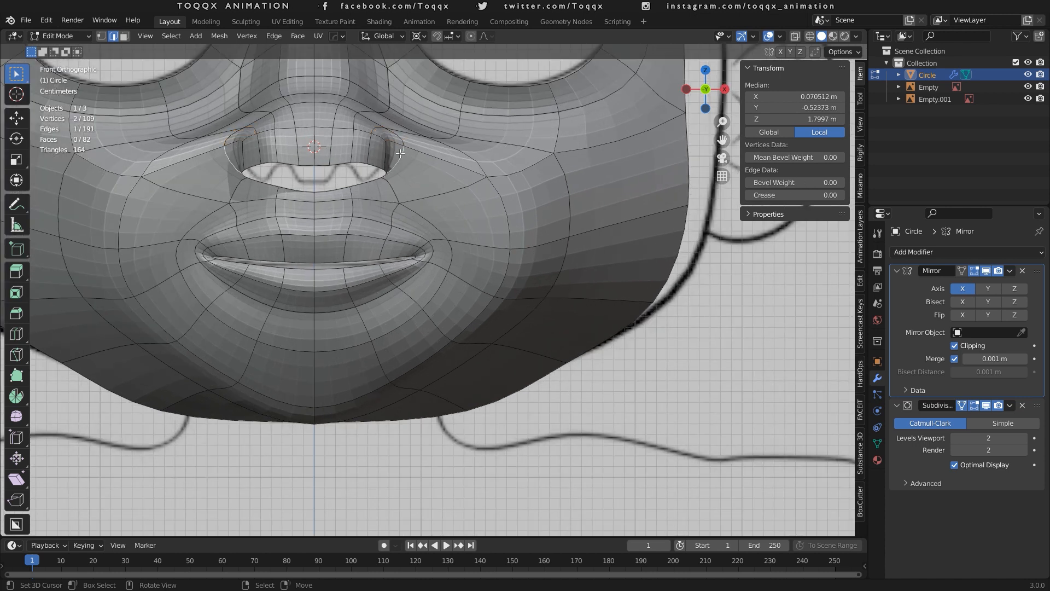
key(g)
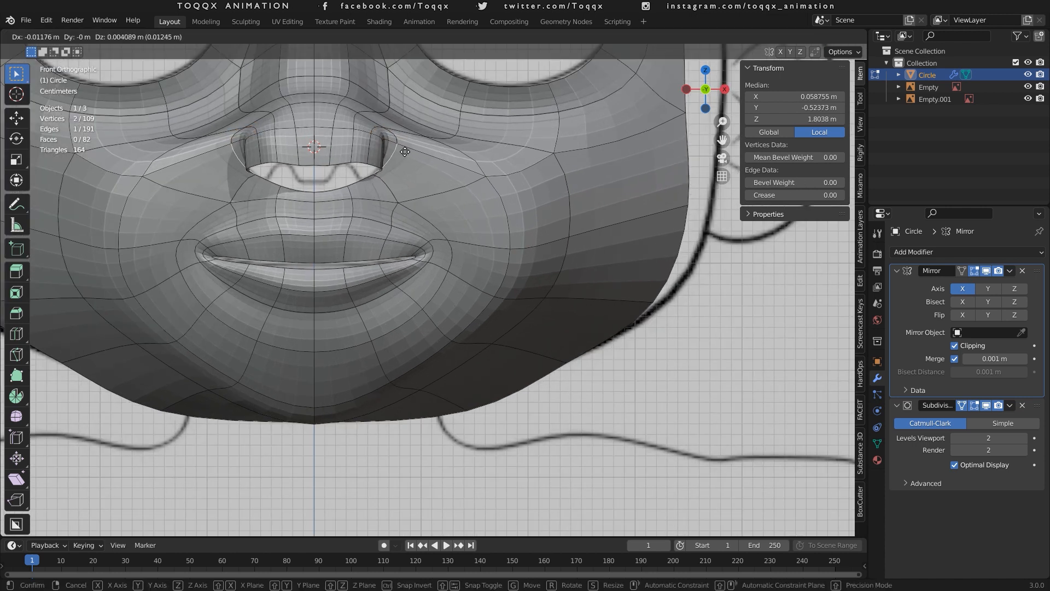
click(401, 151)
key(r)
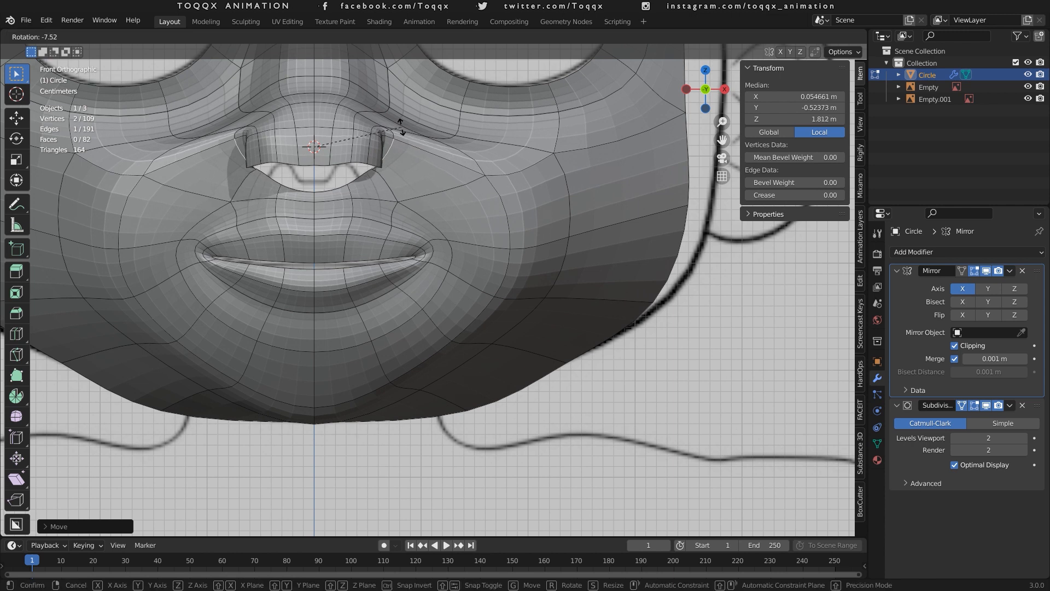
Set the transform pivot to Median Point and rotate the selected nostril-side edge in the front view so it flares outward.
click(402, 127)
click(419, 35)
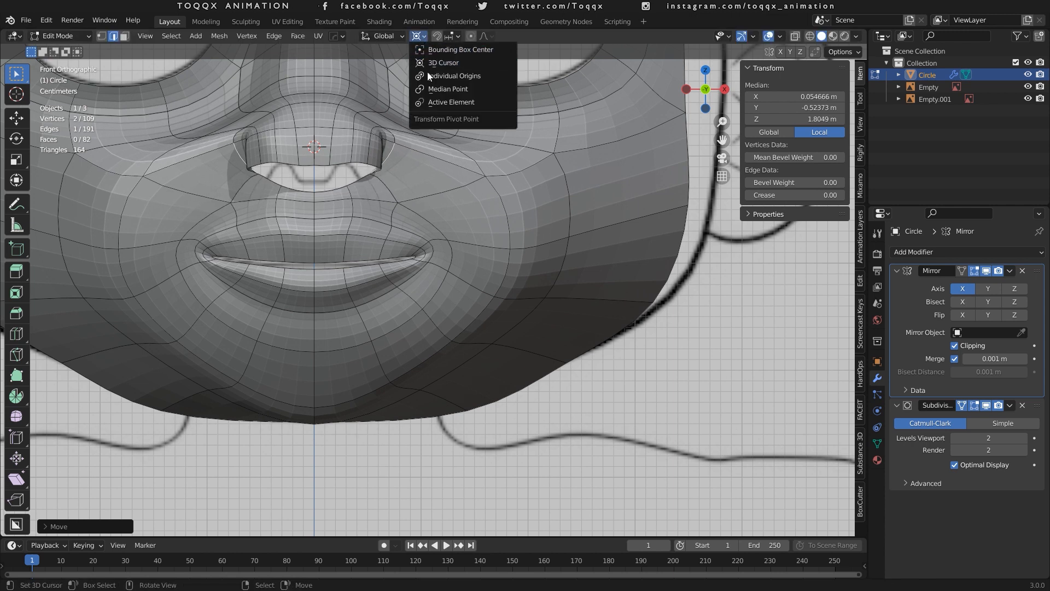
click(436, 89)
key(r)
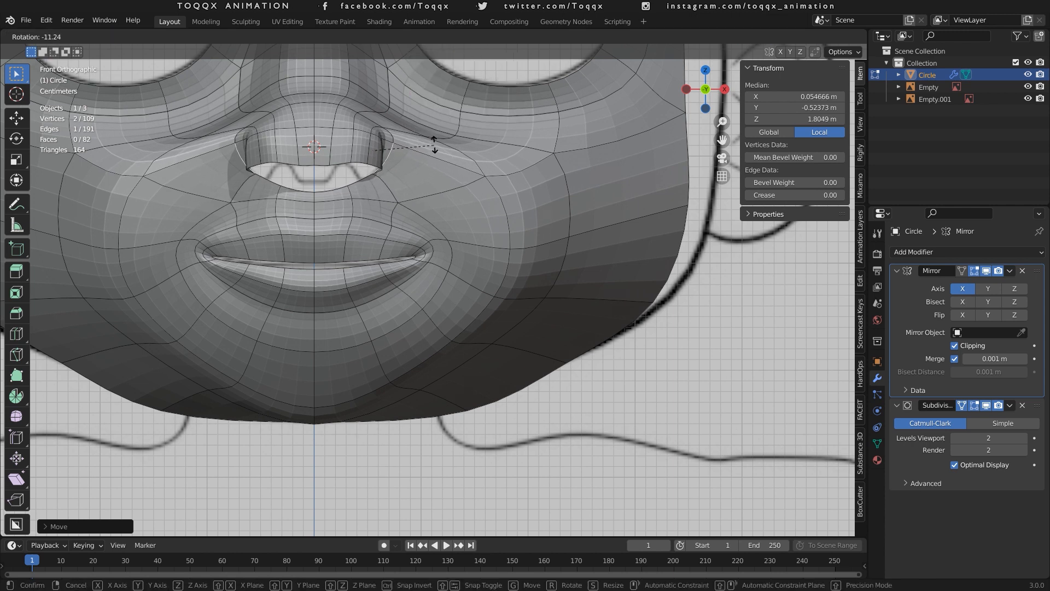
click(404, 121)
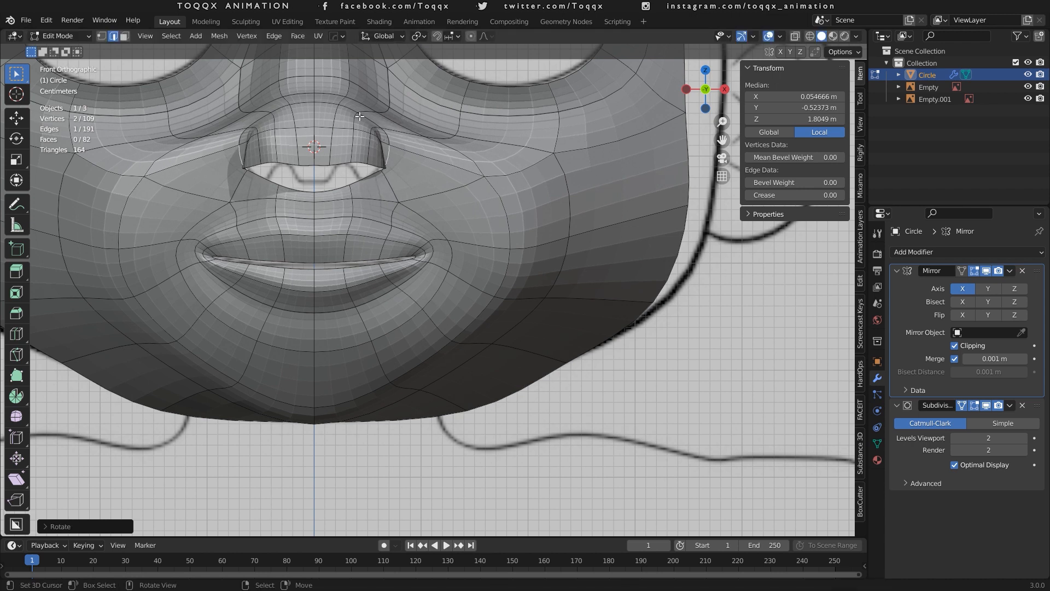
Move the edge above the nostril wing back along global Y by about 0.019 m.
key(Tab)
scroll(358, 116, down, 5)
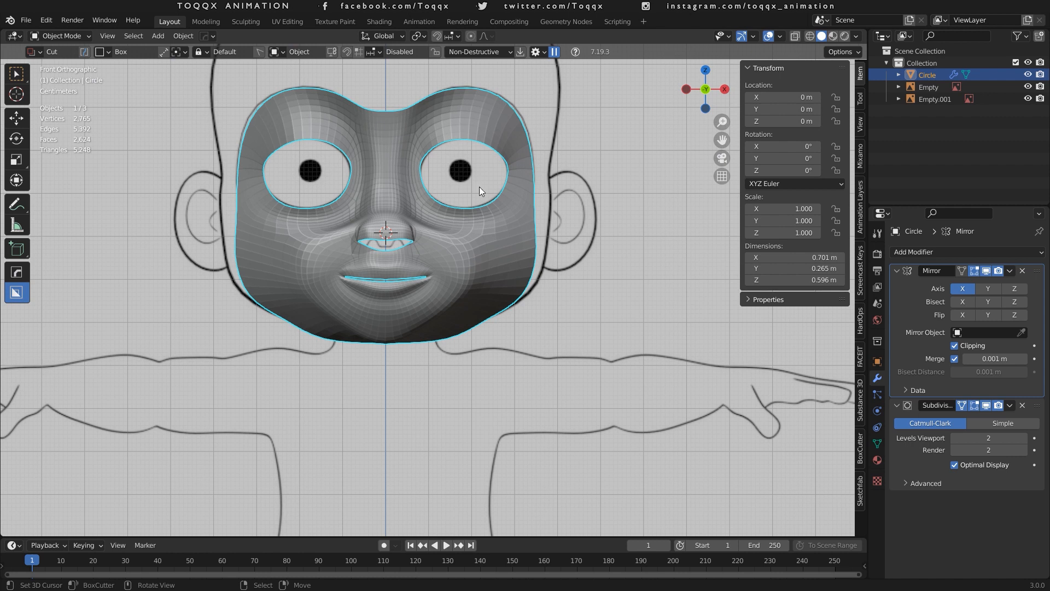
drag(705, 90, 647, 121)
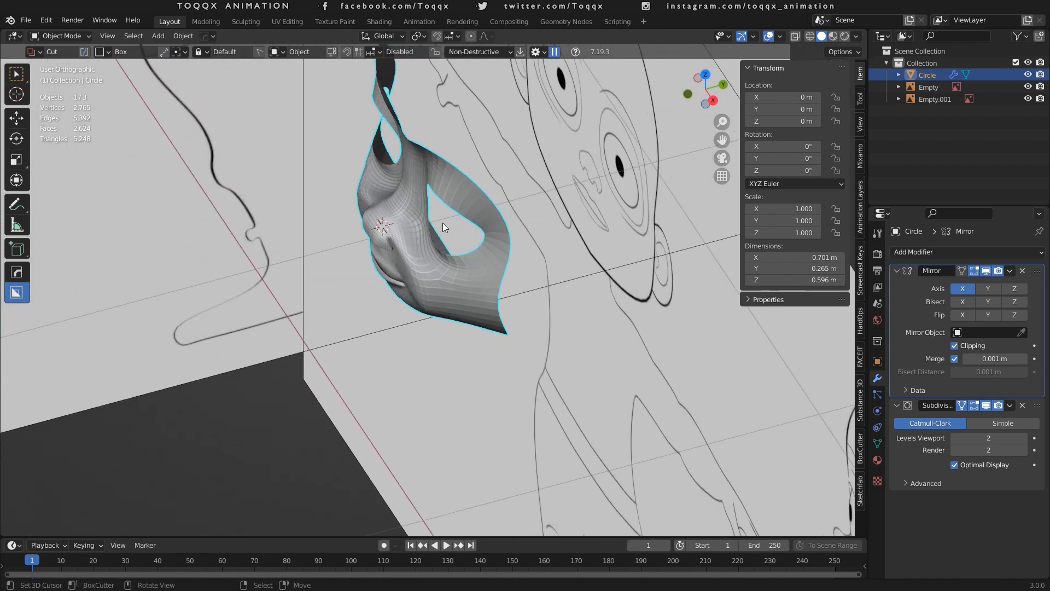
scroll(443, 227, up, 4)
key(Tab)
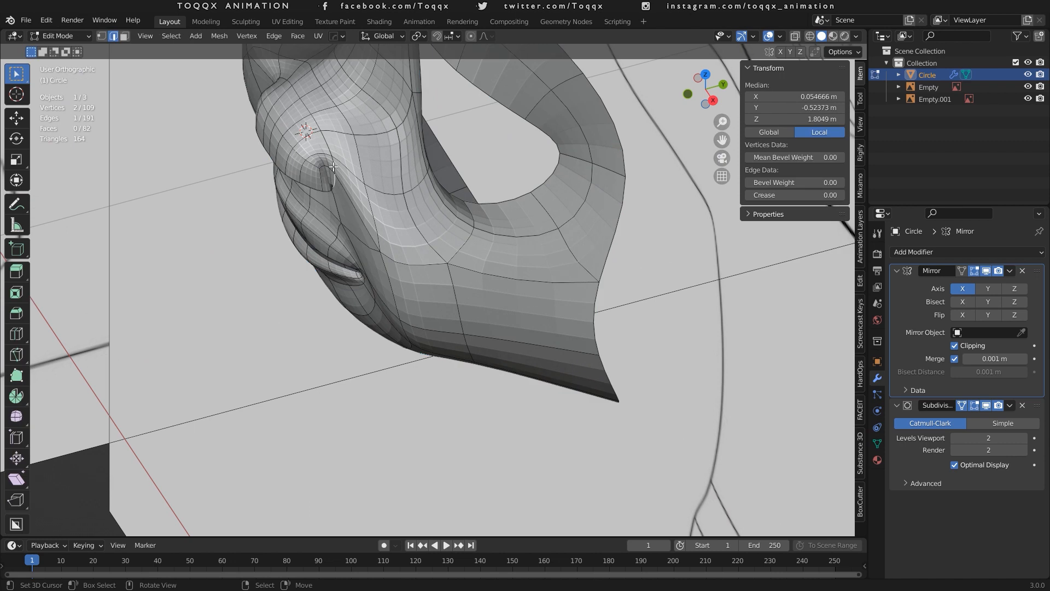
click(333, 167)
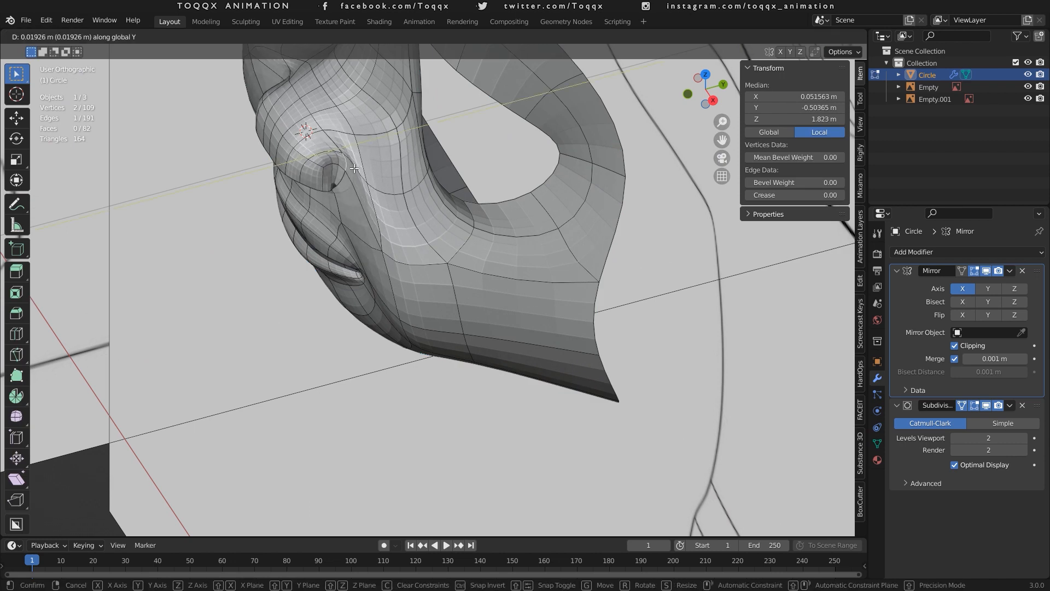
click(354, 168)
Edge-slide the edge beside the nostril wing toward the cheek by a factor of about 0.45.
click(362, 157)
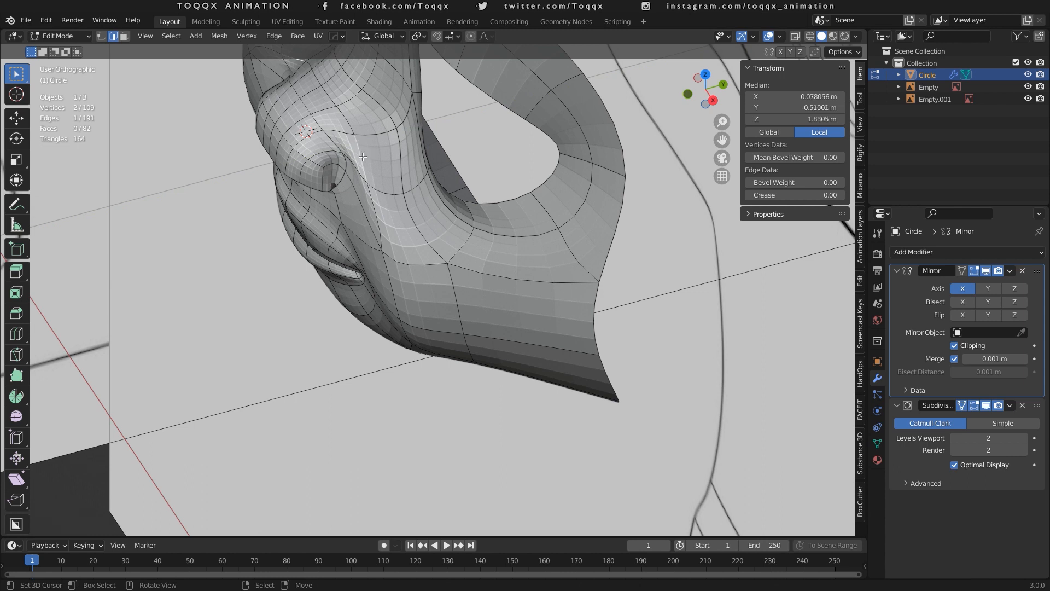
key(g)
key(g)
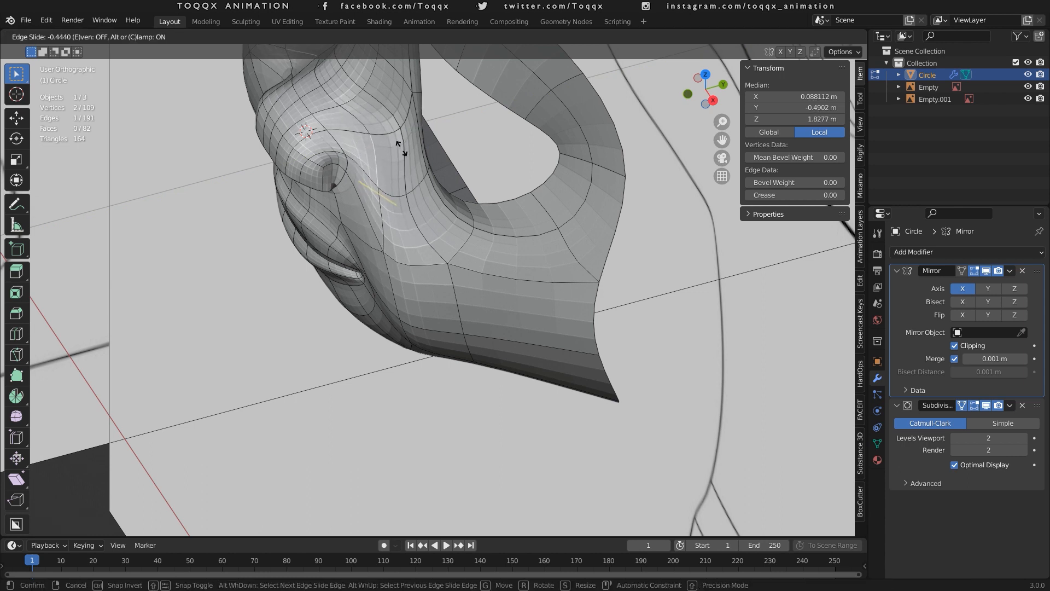
click(401, 149)
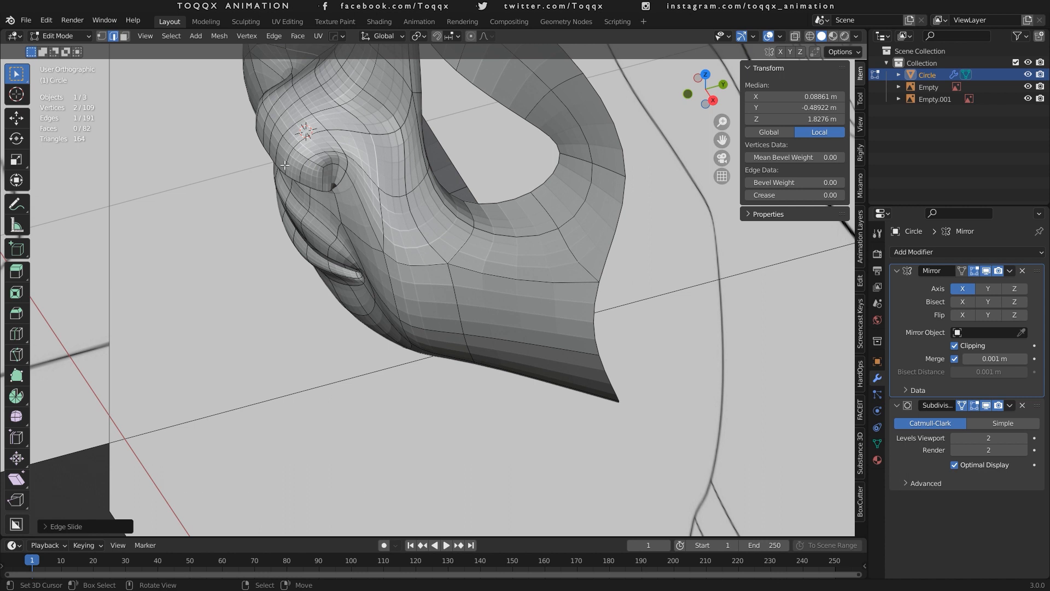
Move the two nose-tip edges about 0.009 m up and 0.005 m forward in the side view to match the reference profile.
click(279, 149)
shift+click(271, 151)
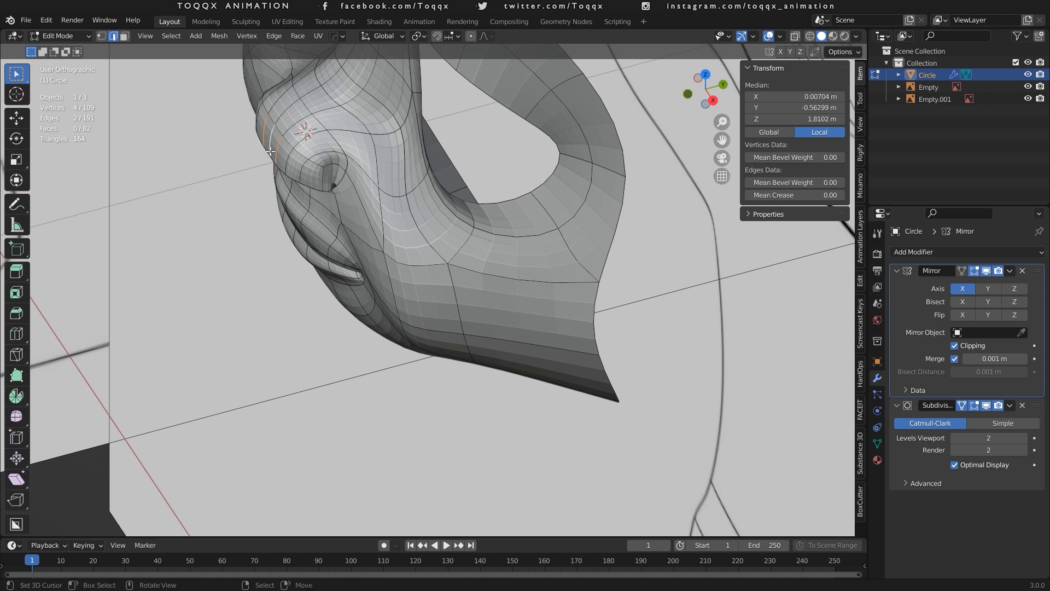
key(KP_3)
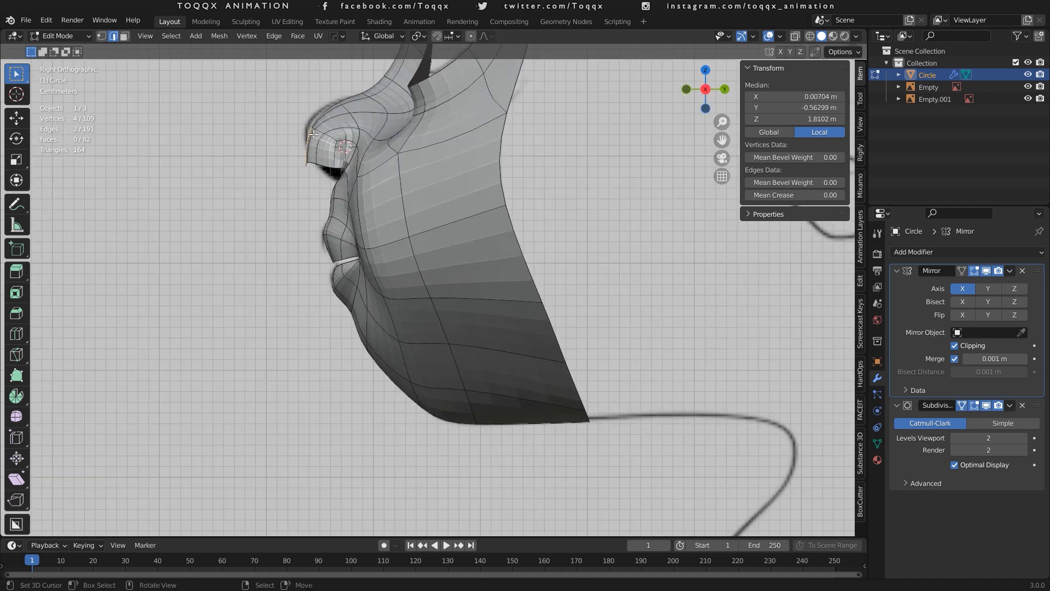
key(g)
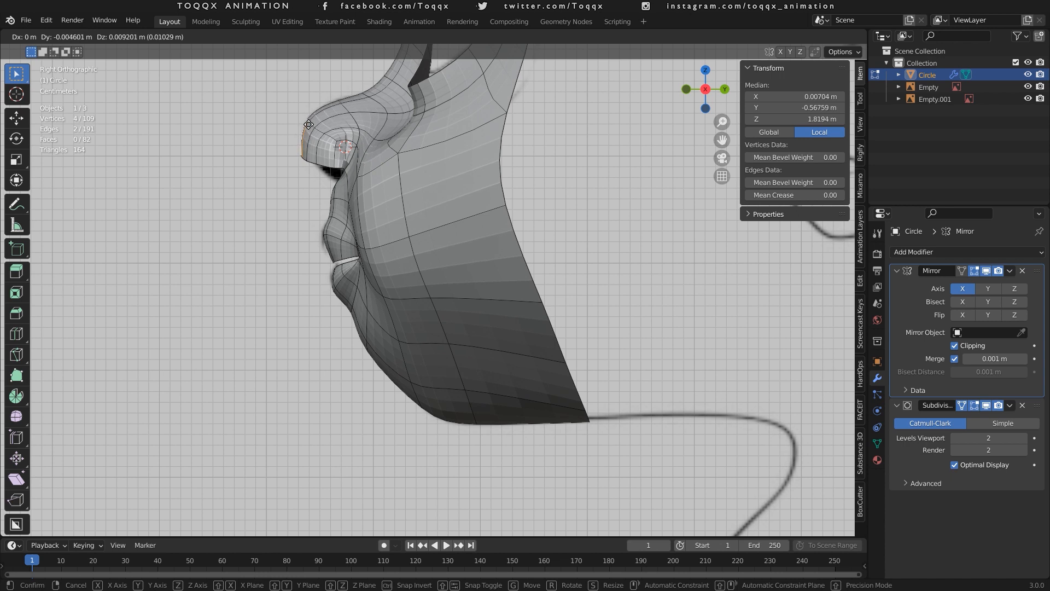
click(308, 125)
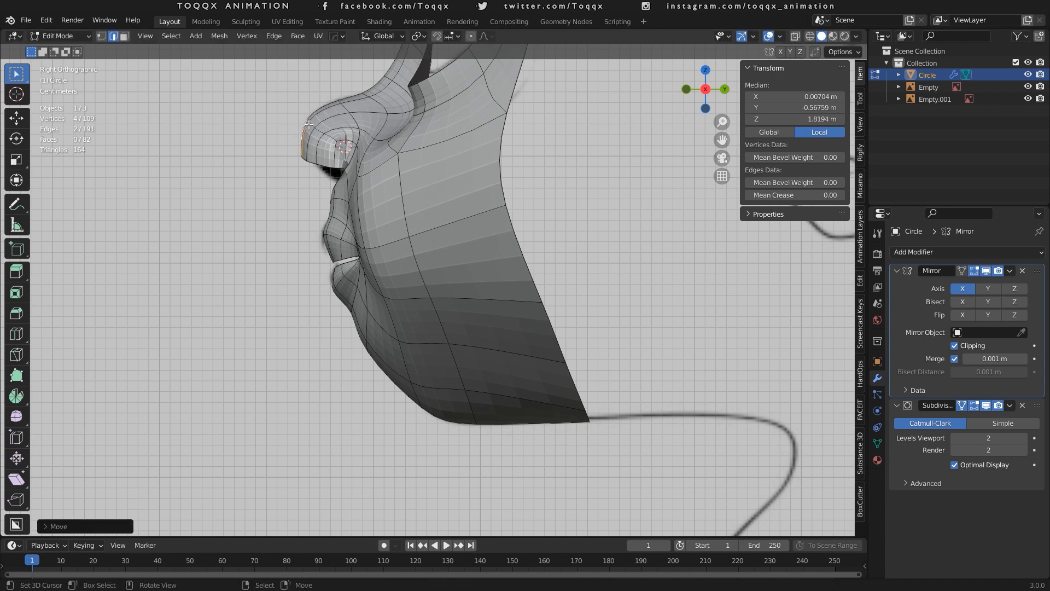
Try to slide the vertex on the underside rim of the nose forward along its edge in vertex mode.
key(1)
click(326, 169)
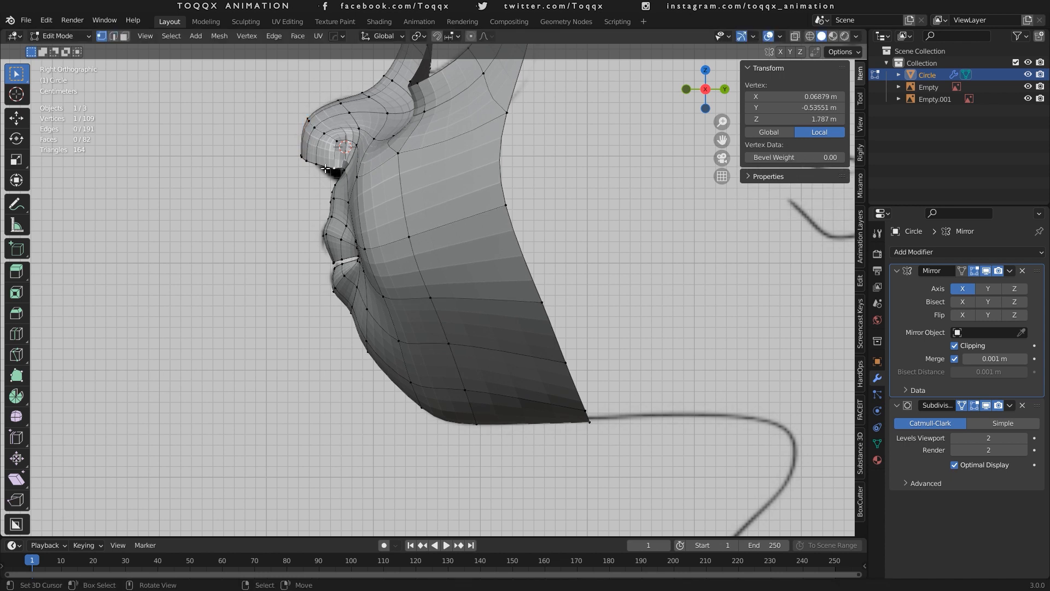
key(g)
key(g)
click(317, 163)
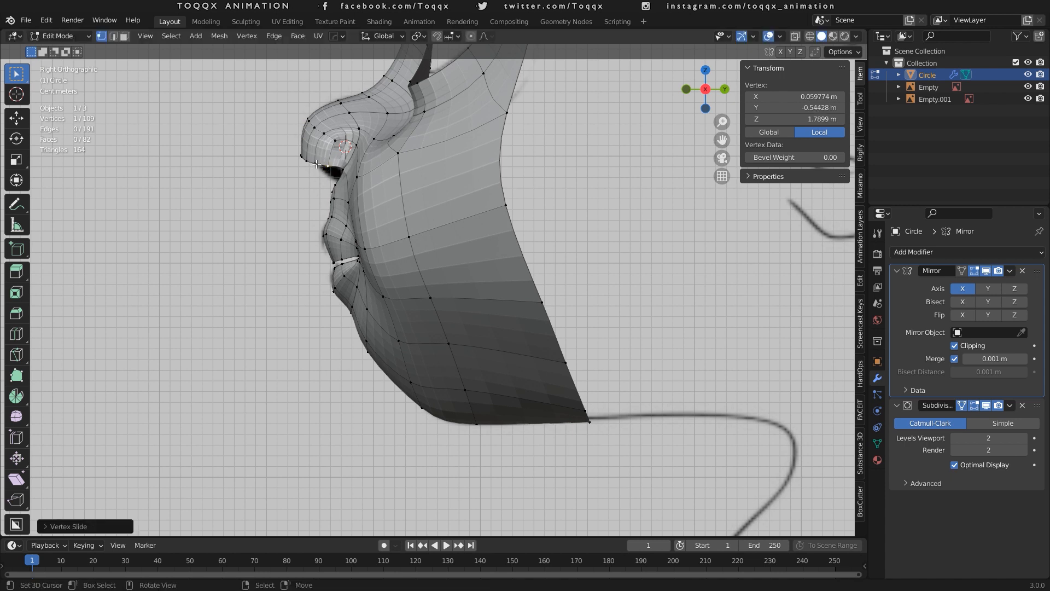
key(ctrl+z)
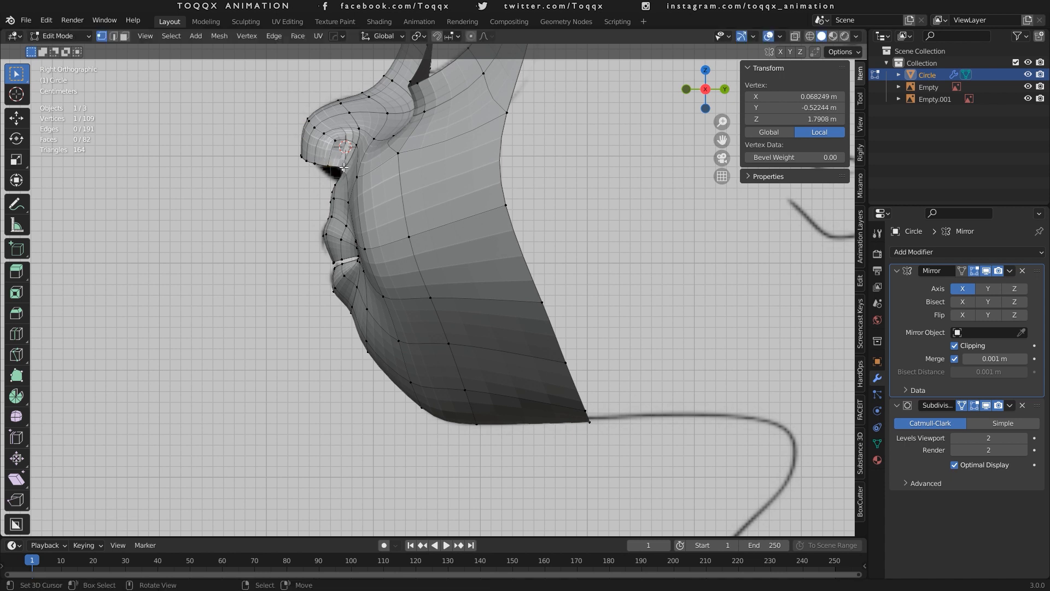
Push the rear nostril-rim vertex back about 0.009 m along Y and the two vertices at the nose base back about 0.011 m.
key(g)
key(y)
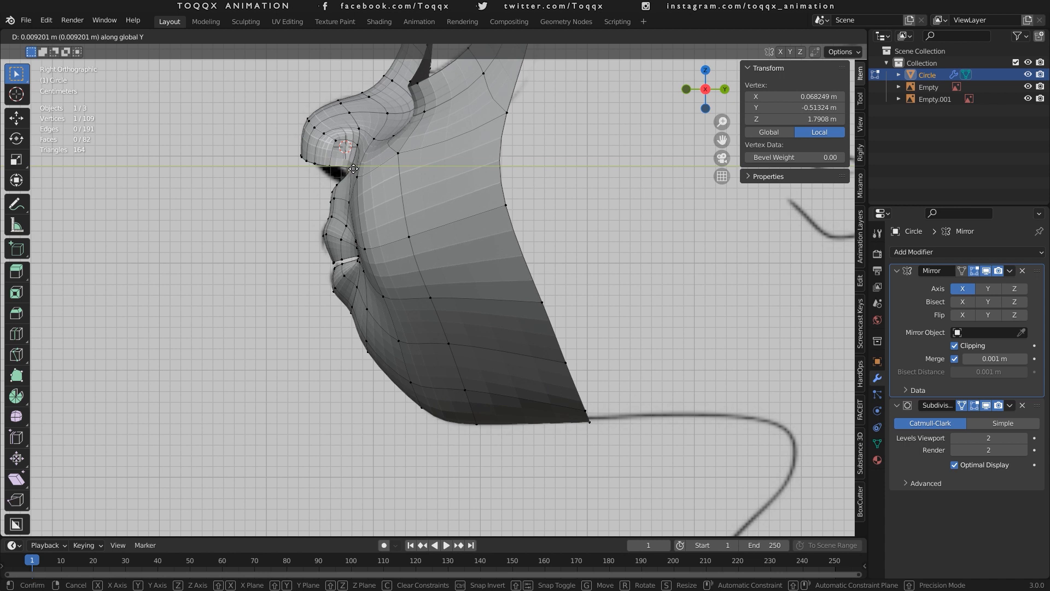
click(353, 170)
shift+click(327, 192)
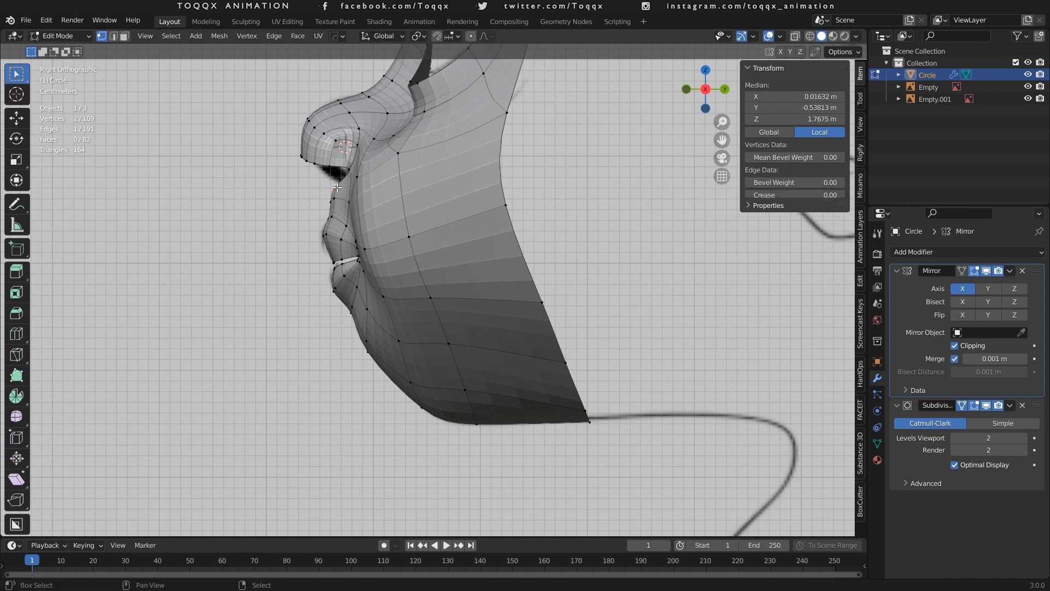
key(g)
key(y)
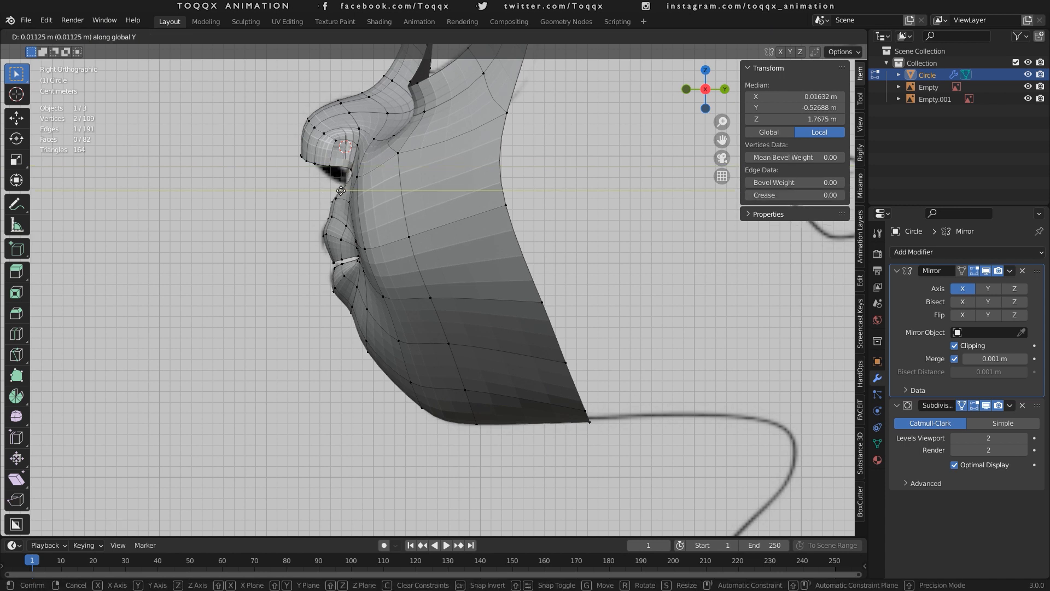
click(340, 191)
Move the two vertices in the next row down above the upper lip back along Y by about 0.013 m.
right_click(331, 201)
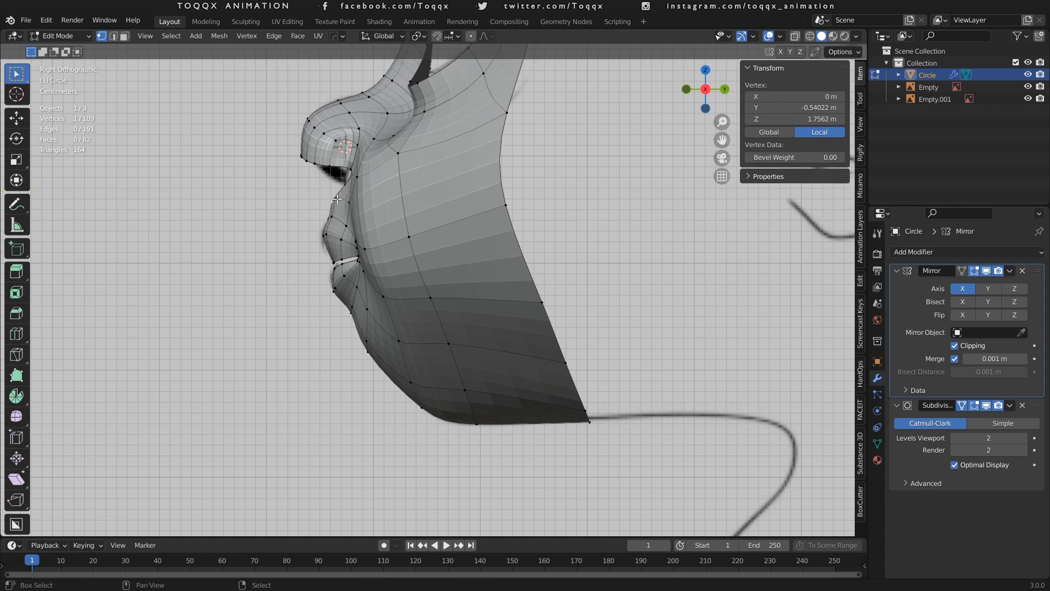
shift+right_click(335, 199)
key(g)
key(y)
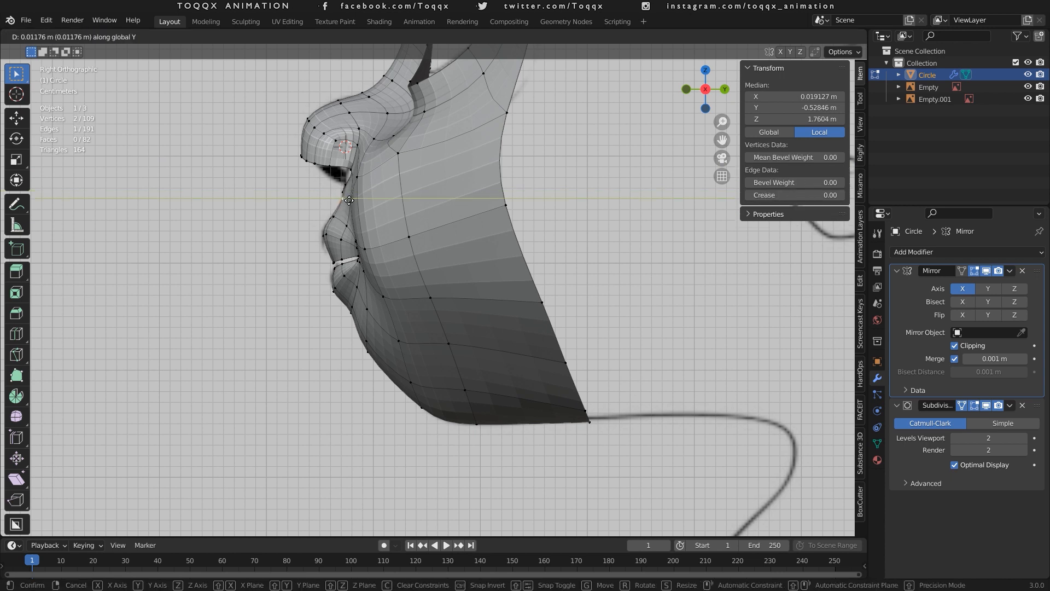
click(350, 201)
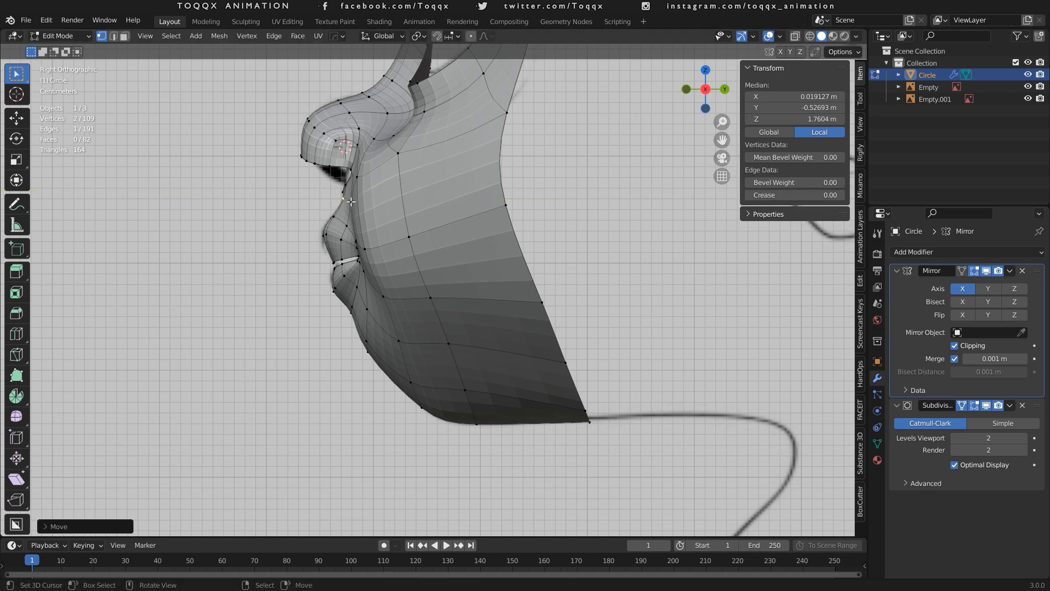
Raise the lower centre vertex of the opening under the nose by about 0.012 m in the front view.
key(KP_1)
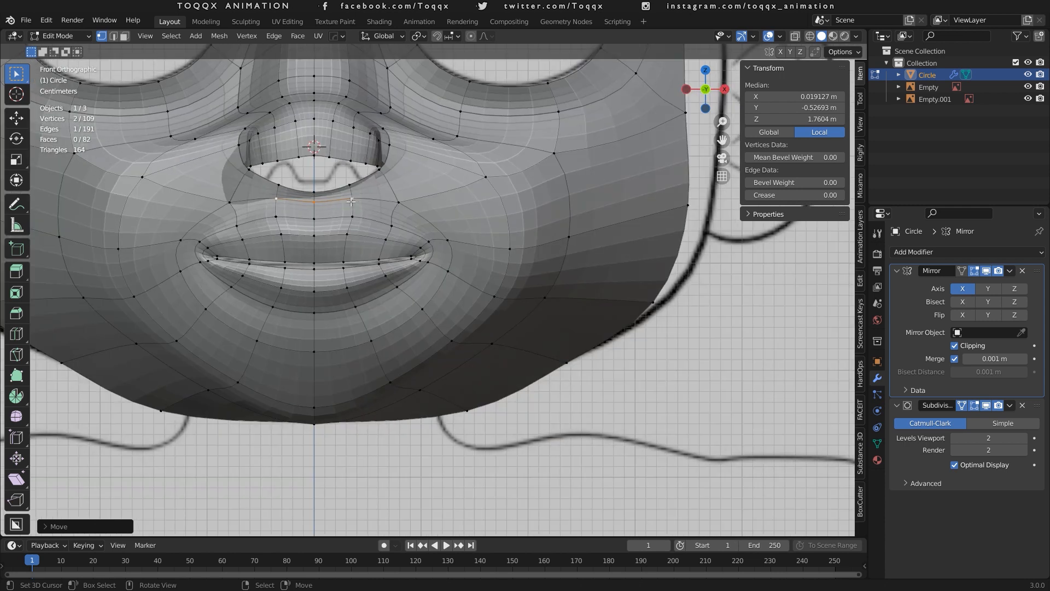
click(316, 192)
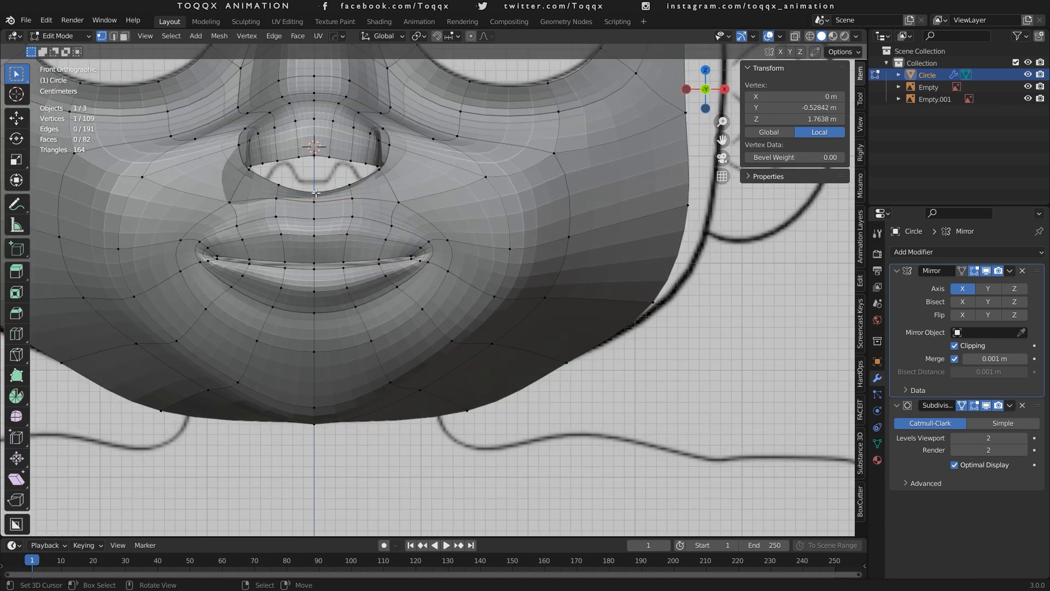
key(g)
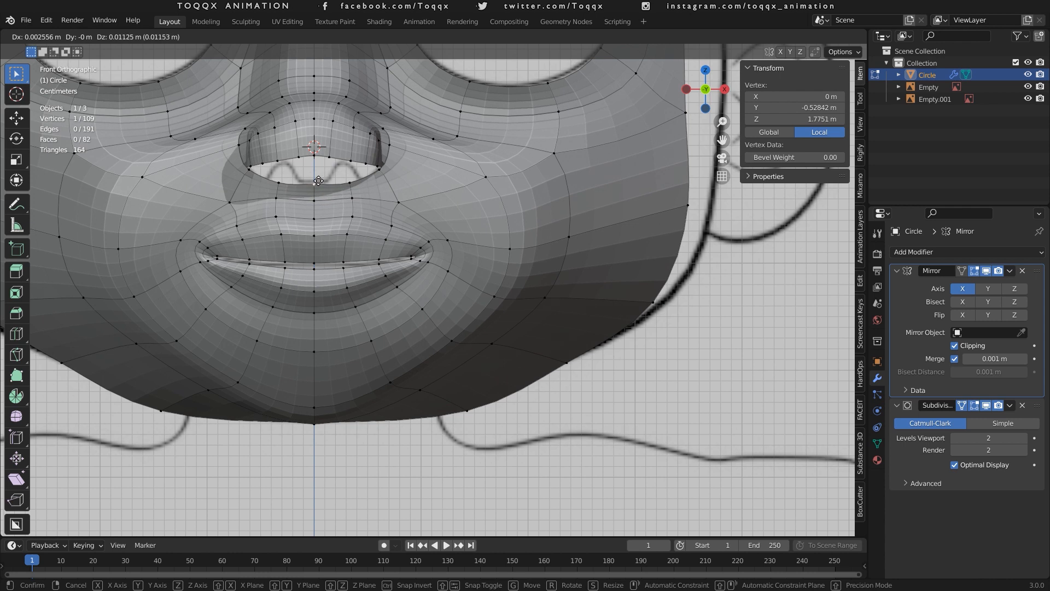
click(318, 179)
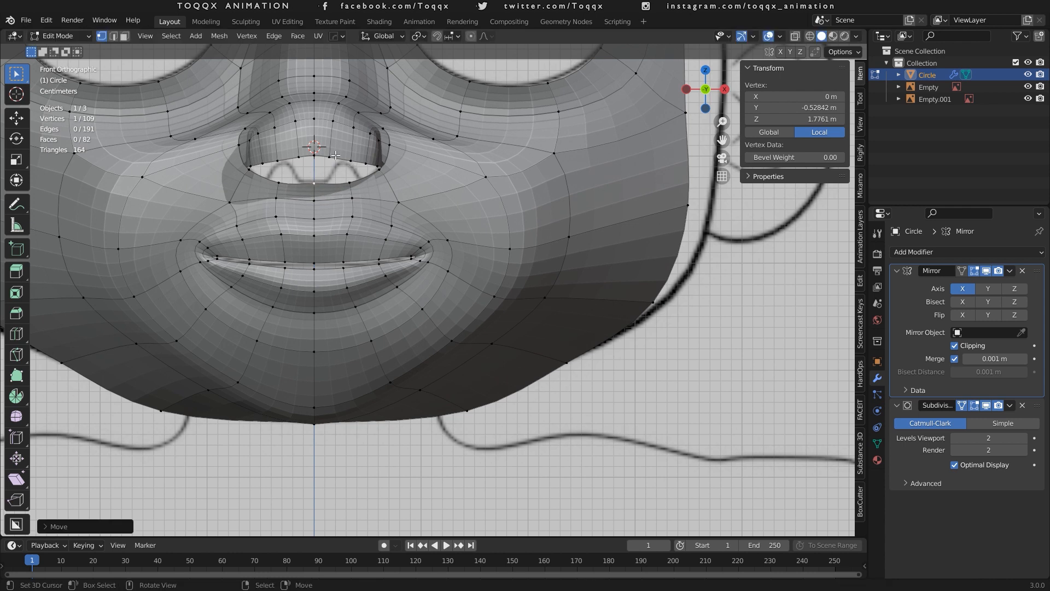
Snap the 3D cursor to the midpoint between the upper and lower centre vertices of the nose opening.
right_click(318, 155)
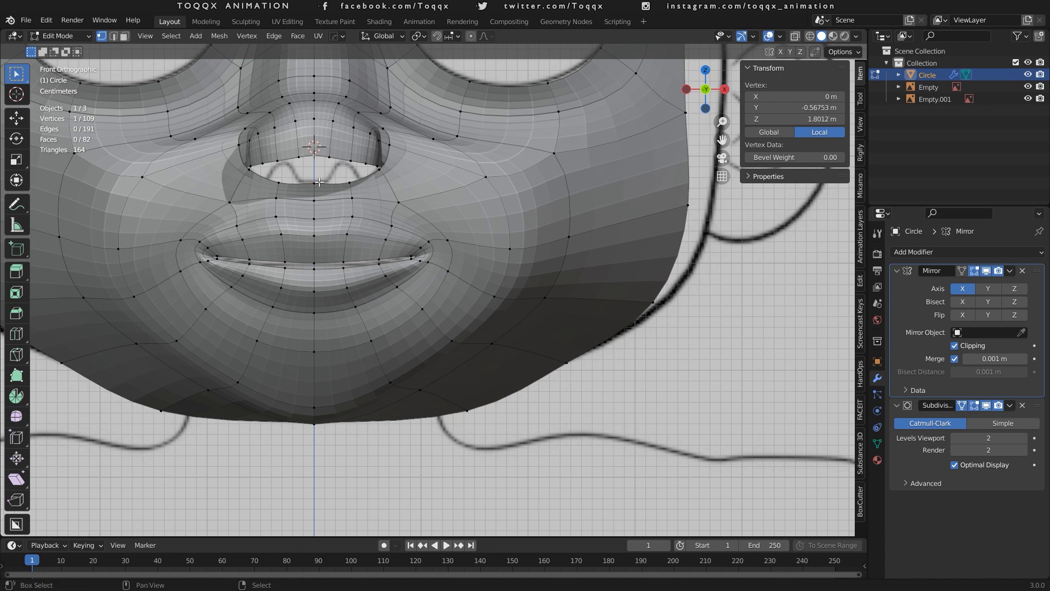
shift+right_click(318, 183)
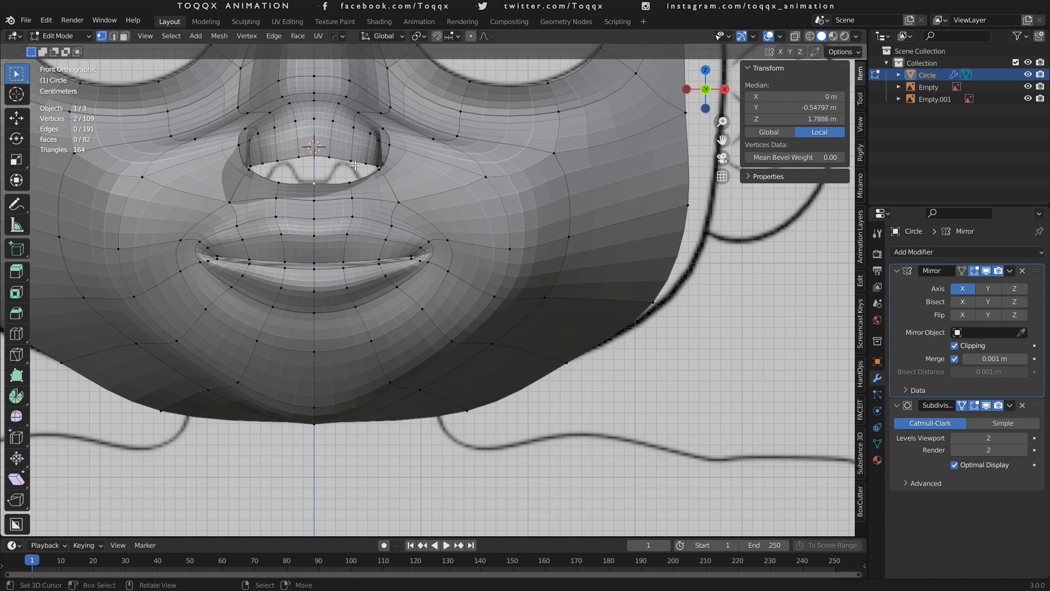
key(shift+s)
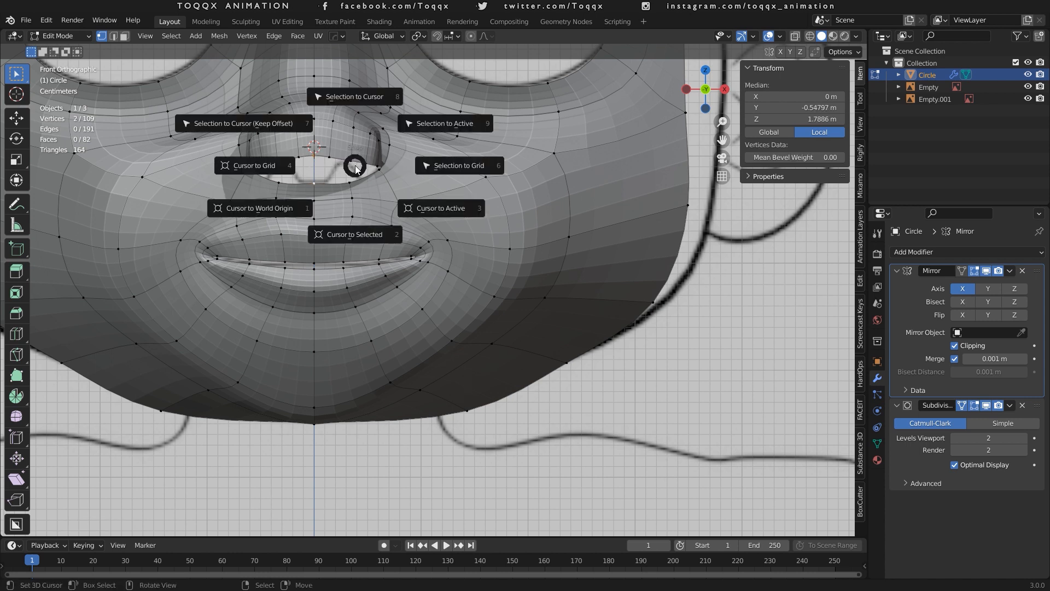
click(338, 222)
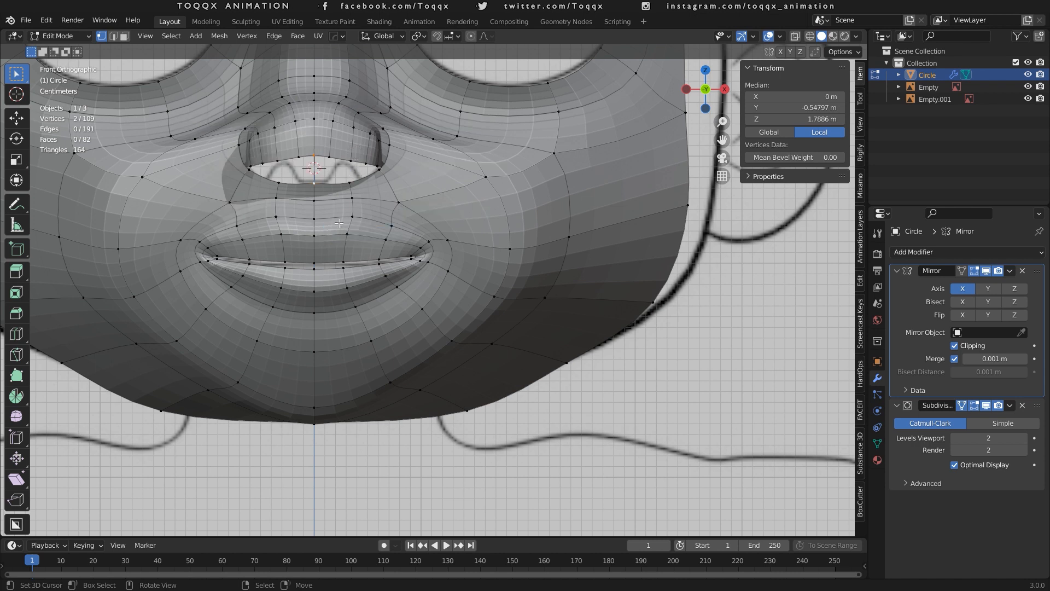
Extrude the nose opening's edge loop in place and scale it inward to about 0.7, using the 3D Cursor as pivot.
alt+right_click(345, 157)
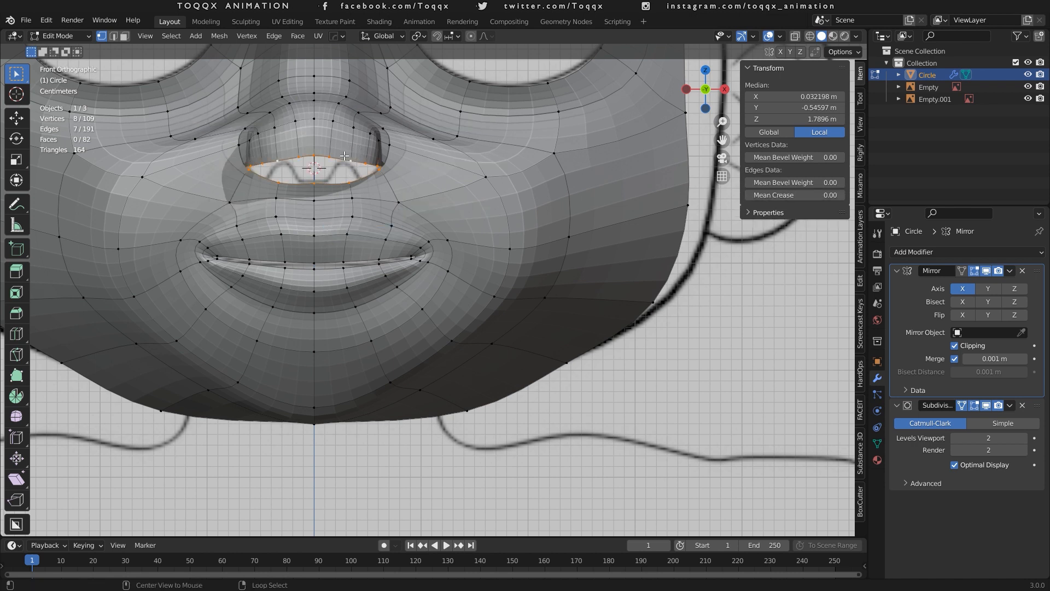
key(e)
right_click(492, 168)
click(421, 36)
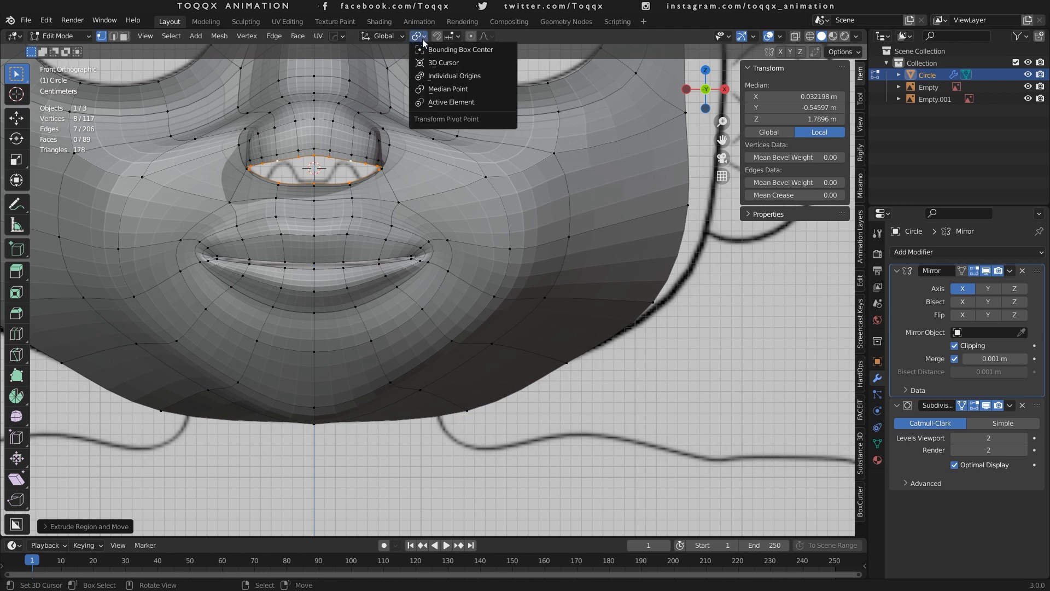
click(434, 65)
key(s)
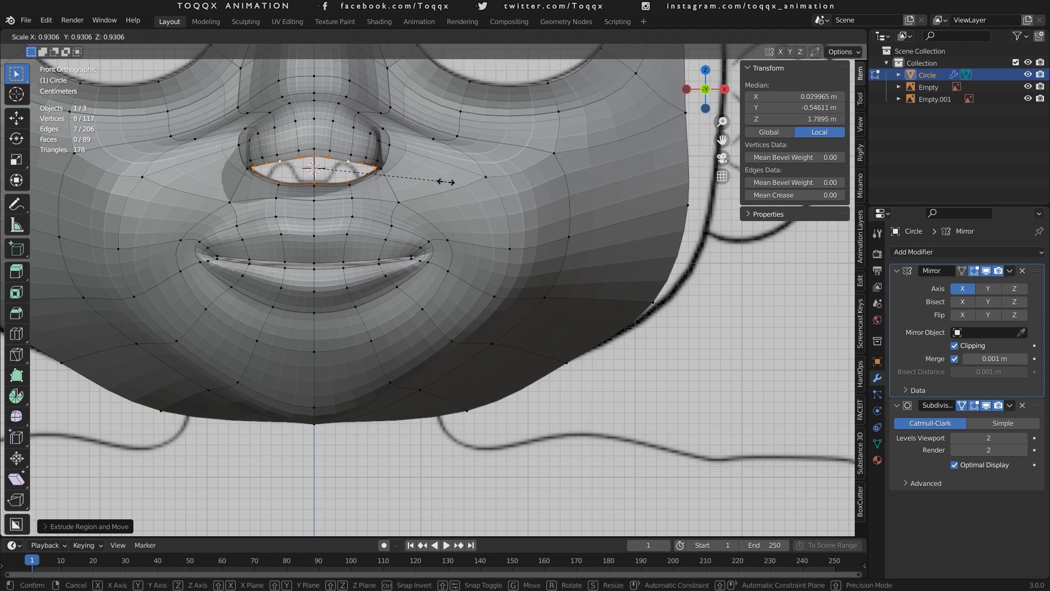
click(415, 173)
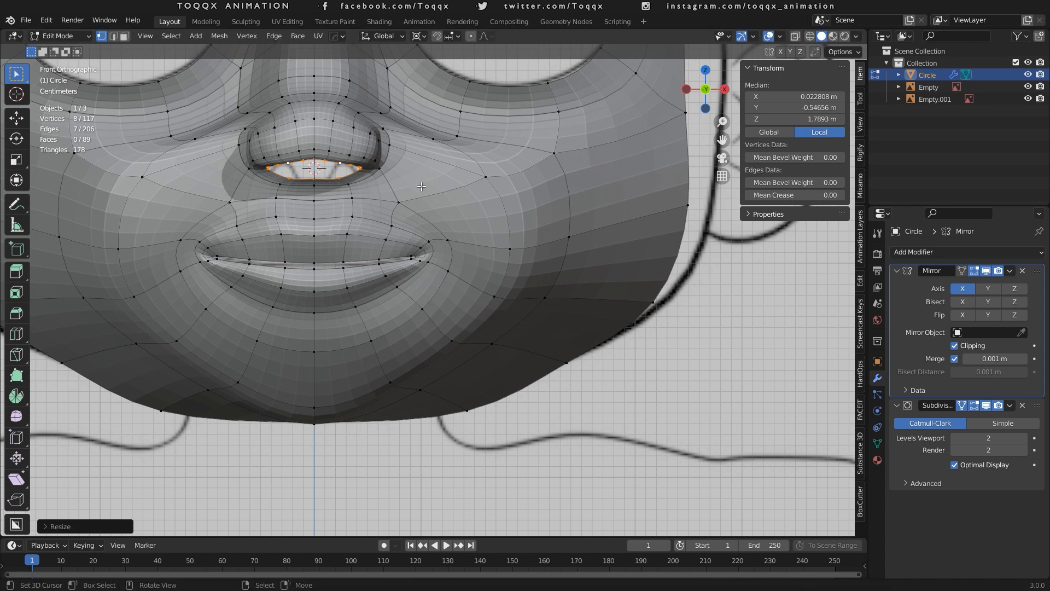
Fill a face between the upper and lower centre edges of the nose opening to separate the two nostrils.
drag(705, 94, 703, 45)
scroll(320, 183, up, 2)
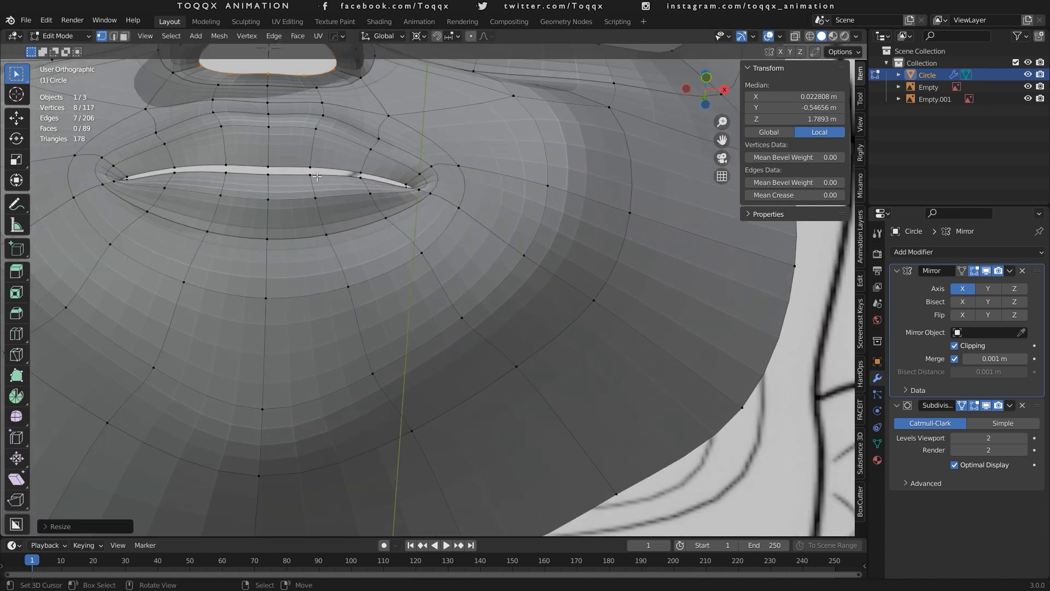
scroll(322, 135, down, 1)
right_click(297, 77)
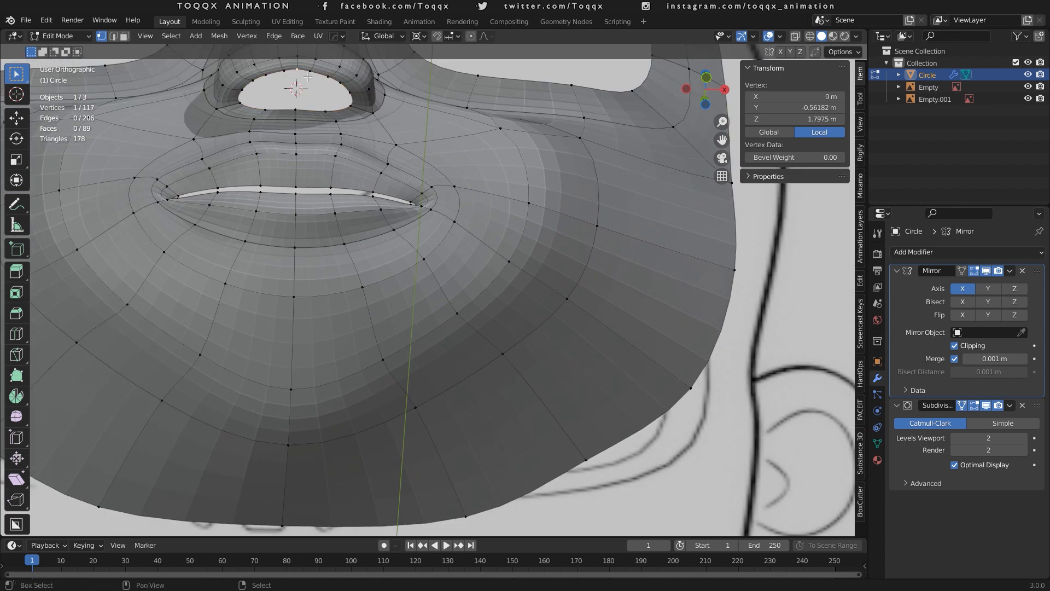
shift+right_click(310, 74)
shift+right_click(324, 107)
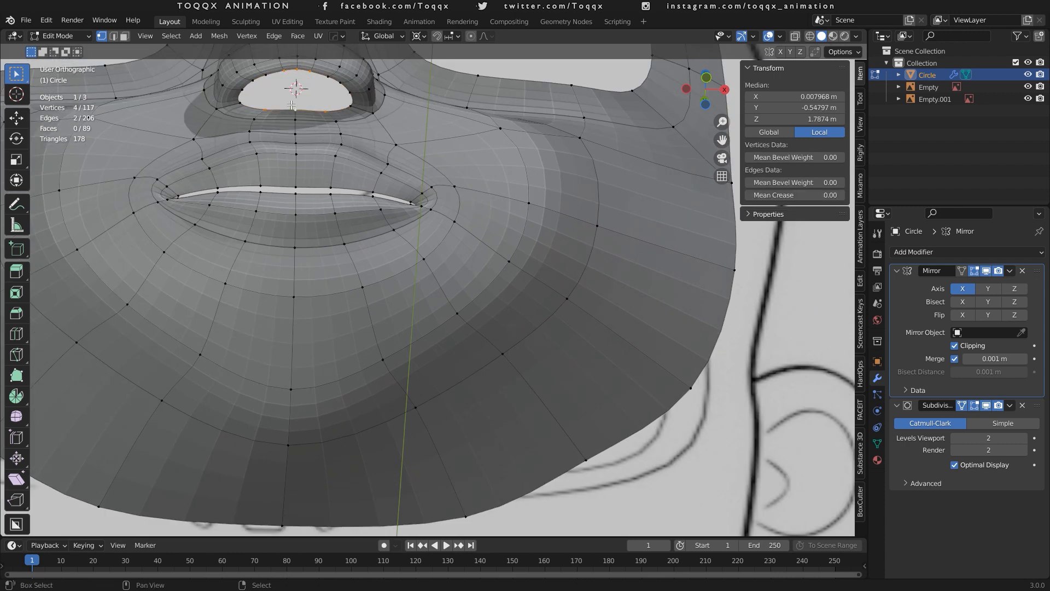
key(f)
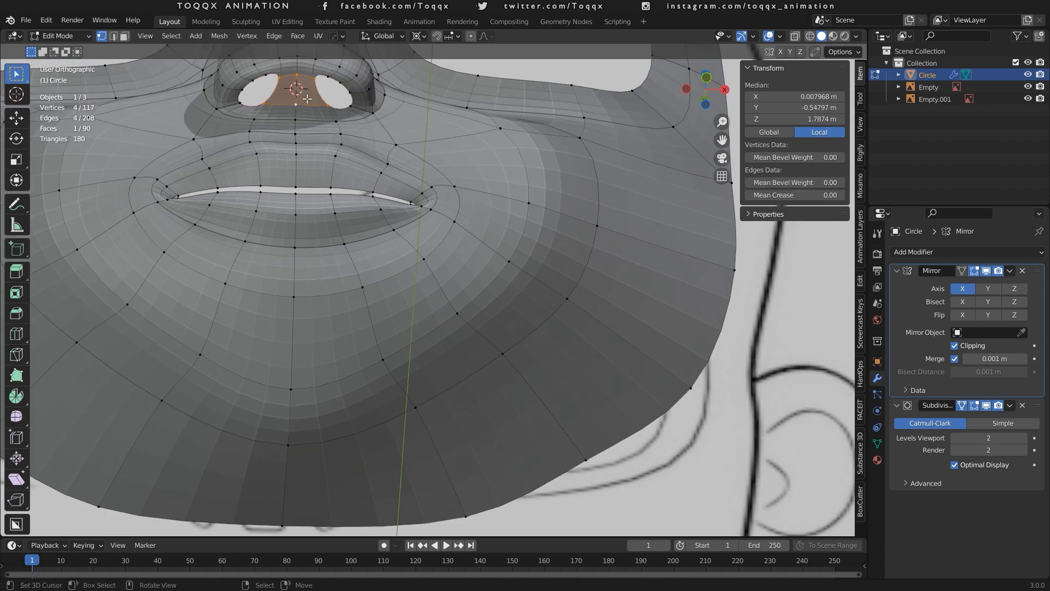
Slide the nostril's upper inner vertex down along its edge by a factor of about 0.18.
alt+right_click(339, 79)
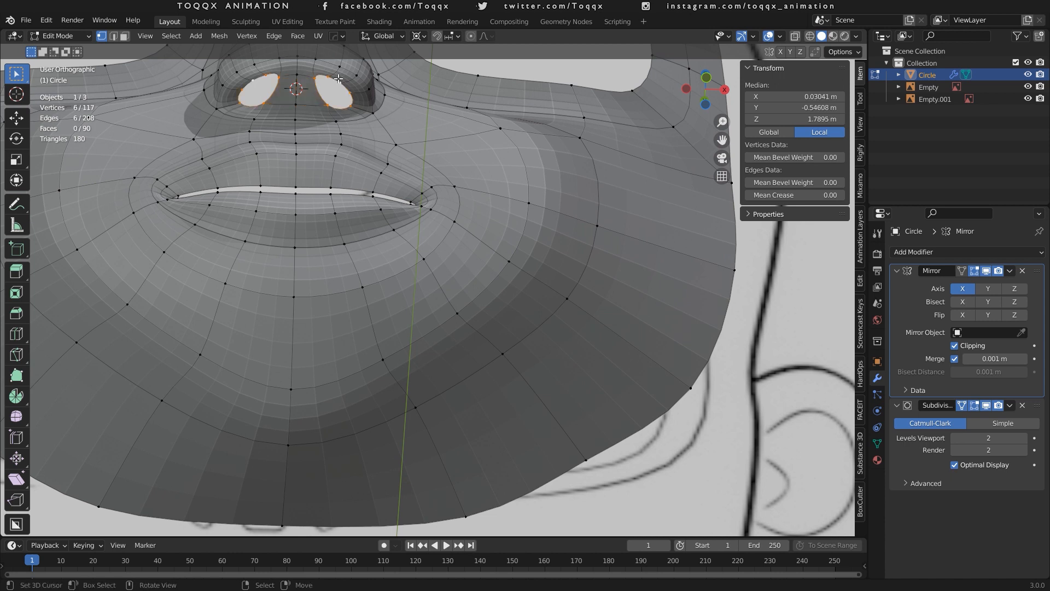
click(316, 80)
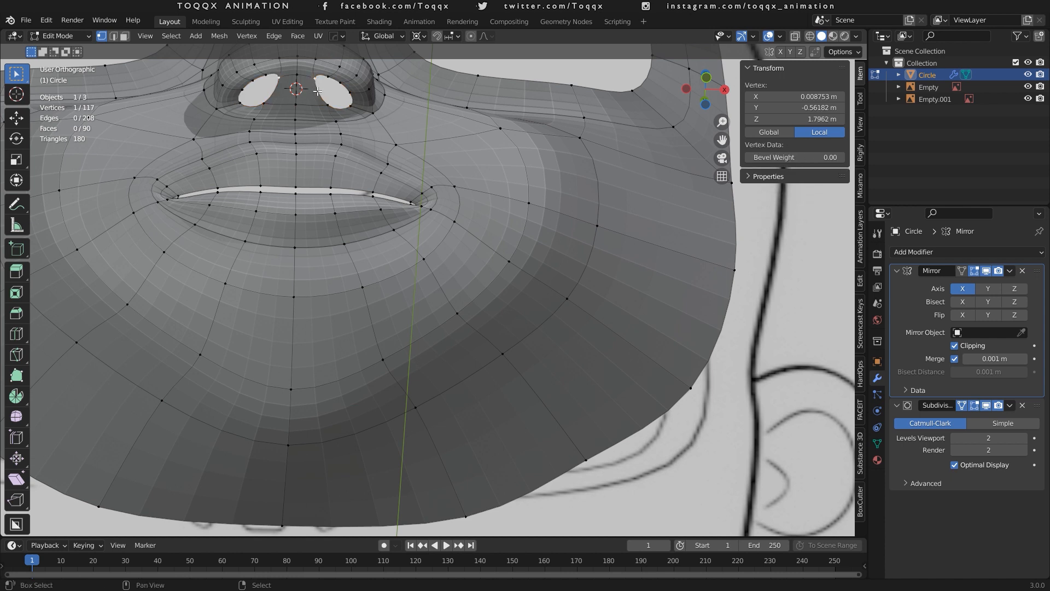
shift+click(345, 103)
click(316, 79)
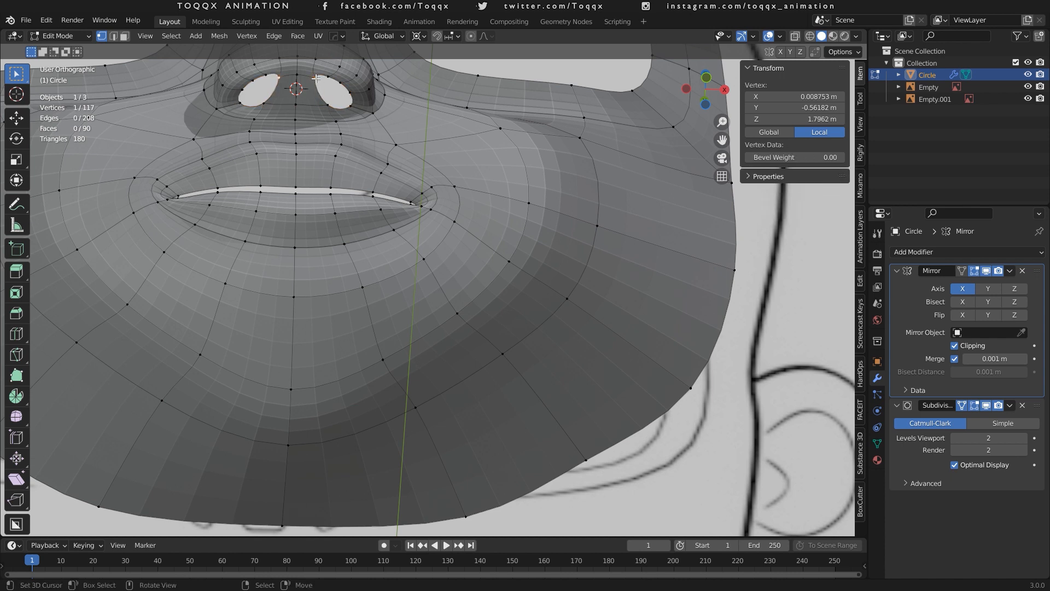
key(shift+v)
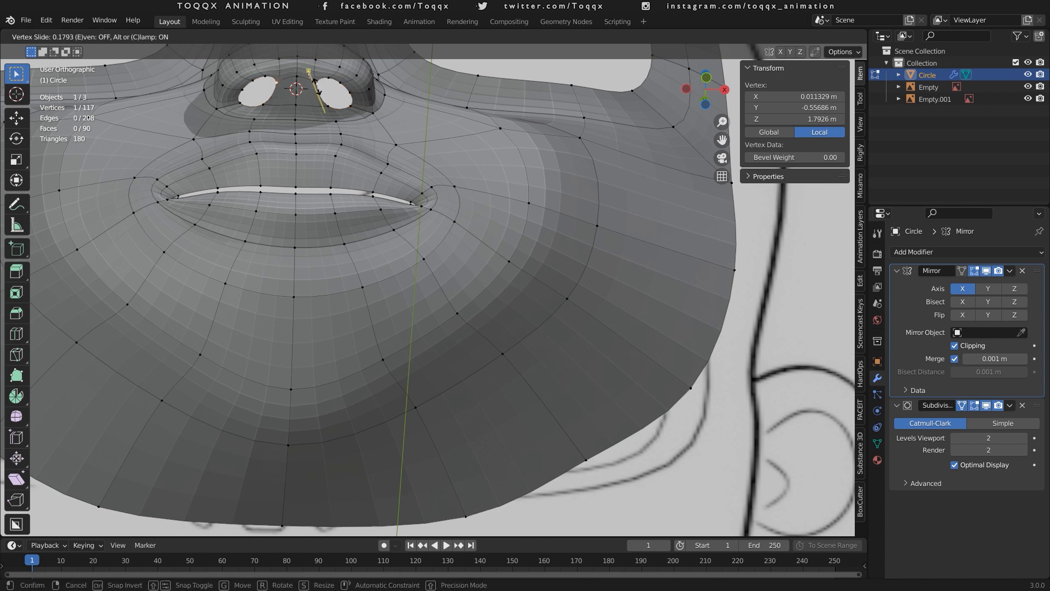
Slide the upper centre vertex between the nostrils down by about 0.59, and the lower inner nostril vertex toward the centre.
click(302, 78)
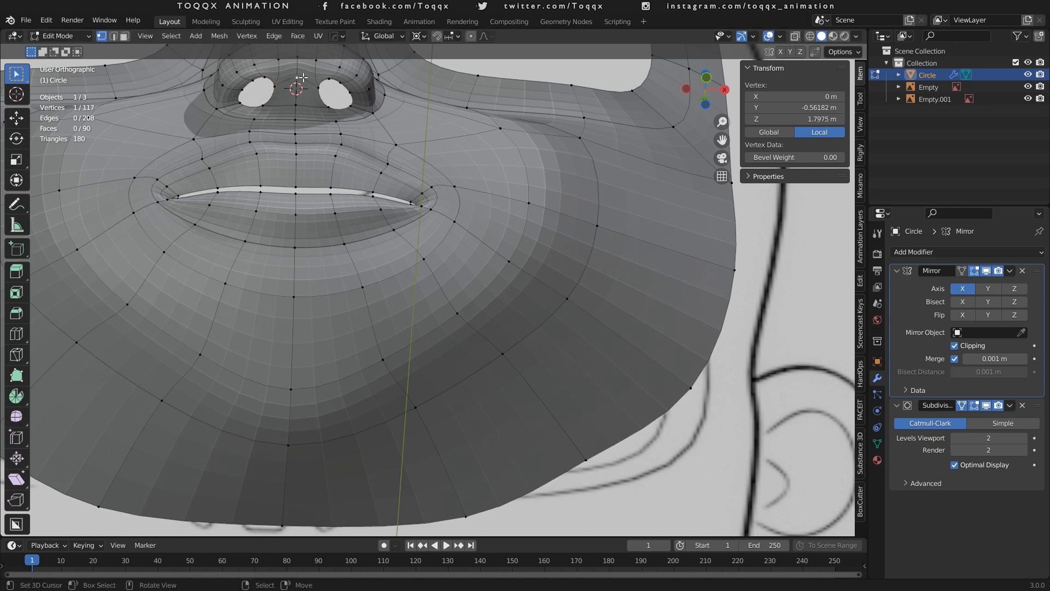
key(shift+v)
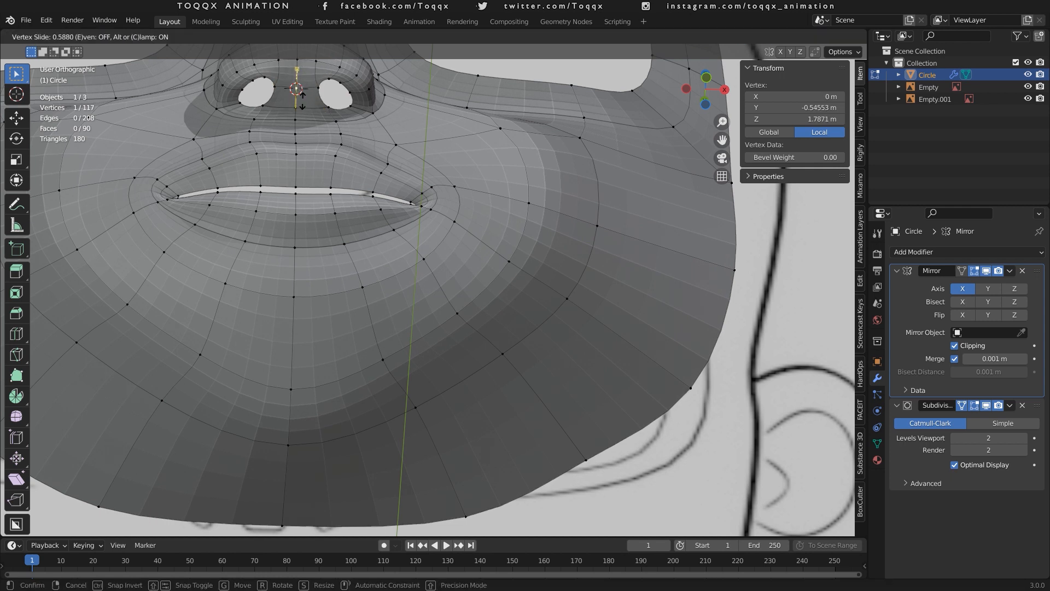
click(303, 100)
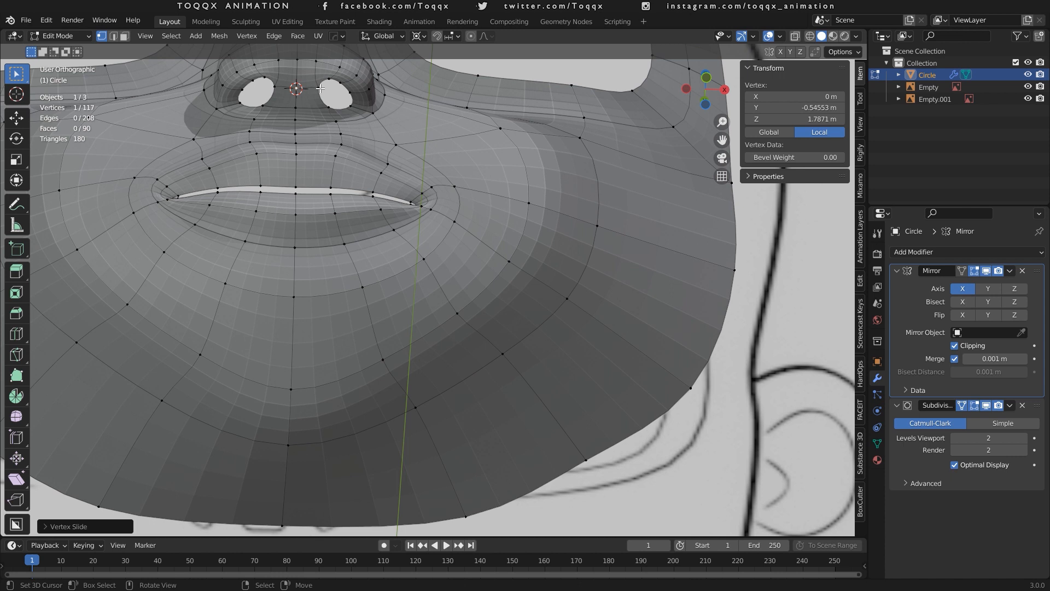
click(327, 103)
key(shift+v)
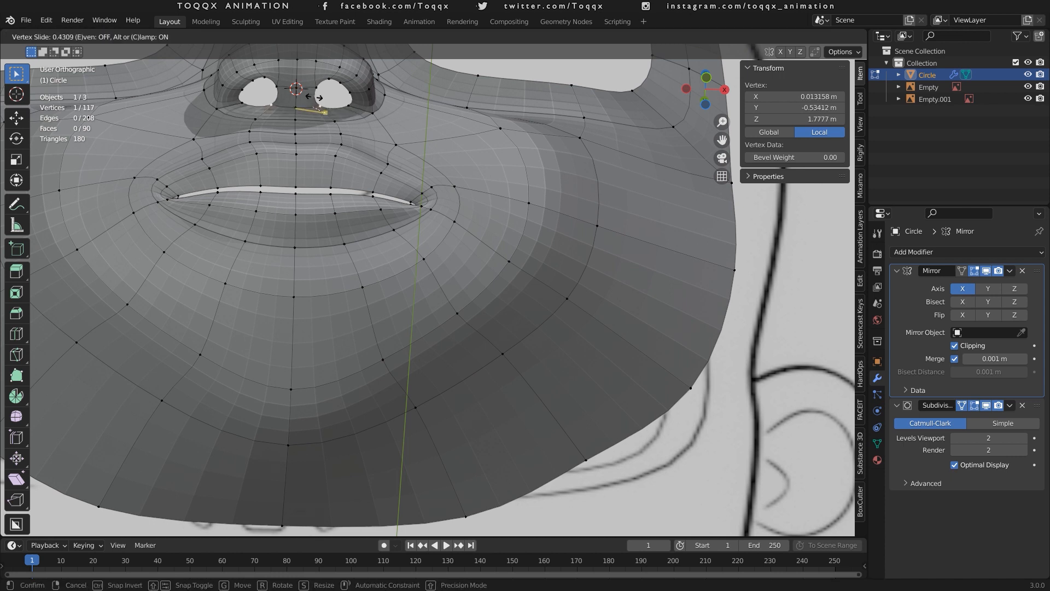
click(310, 100)
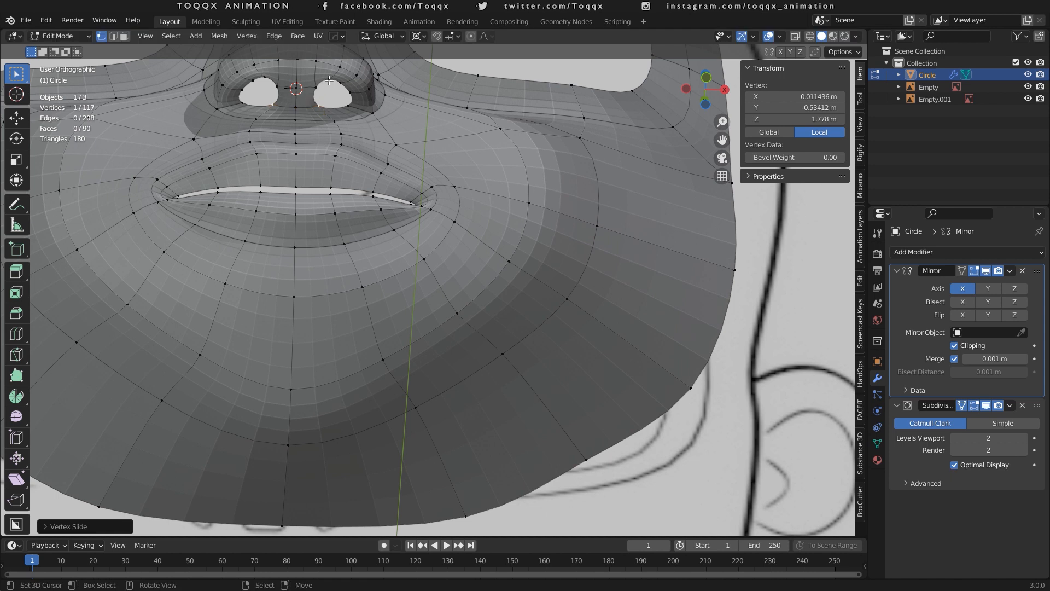
Turn the nostril edge loop into an even circle and scale it down.
alt+right_click(330, 81)
key(w)
key(s)
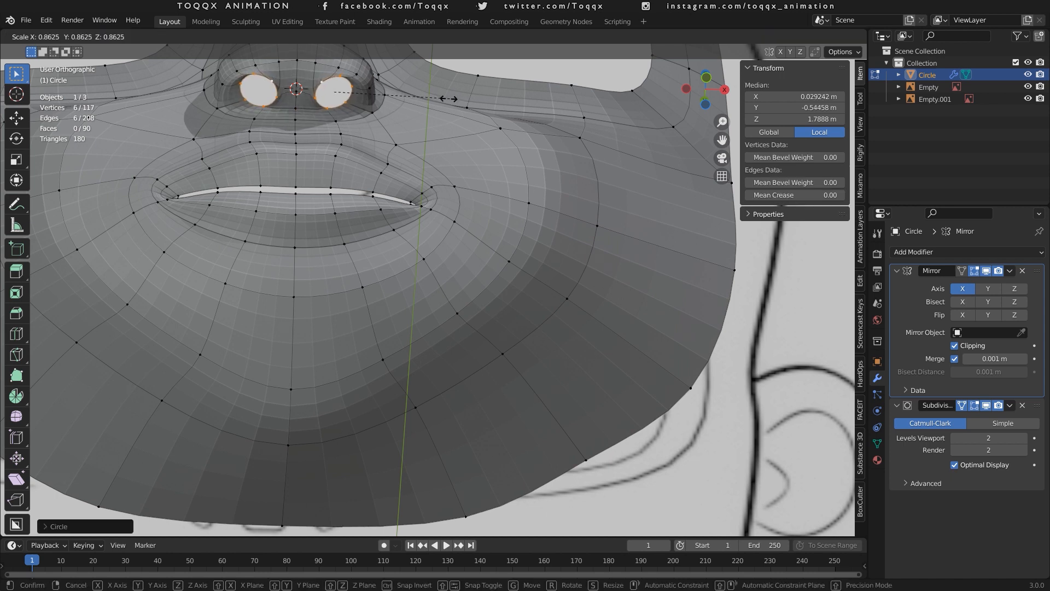
click(420, 97)
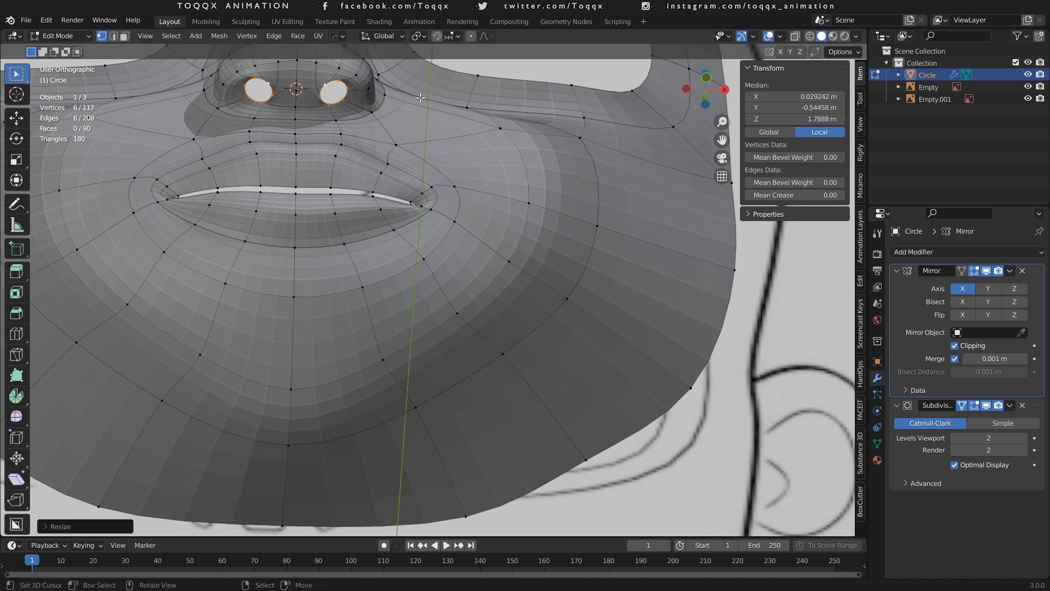
Rotate the nostril loop about global Z to angle it, and rotate it level in the front view.
key(r)
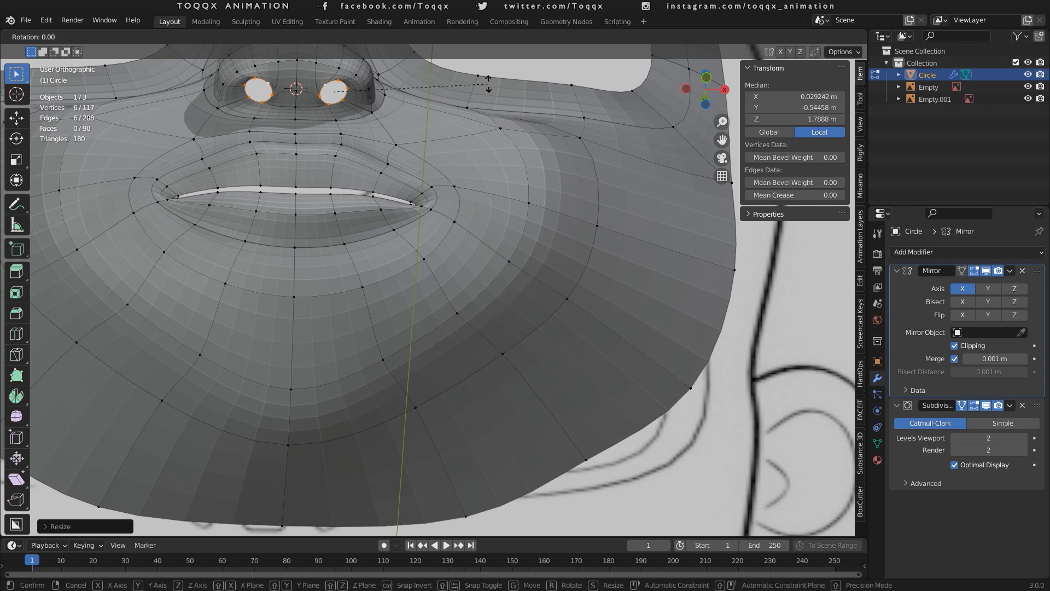
key(z)
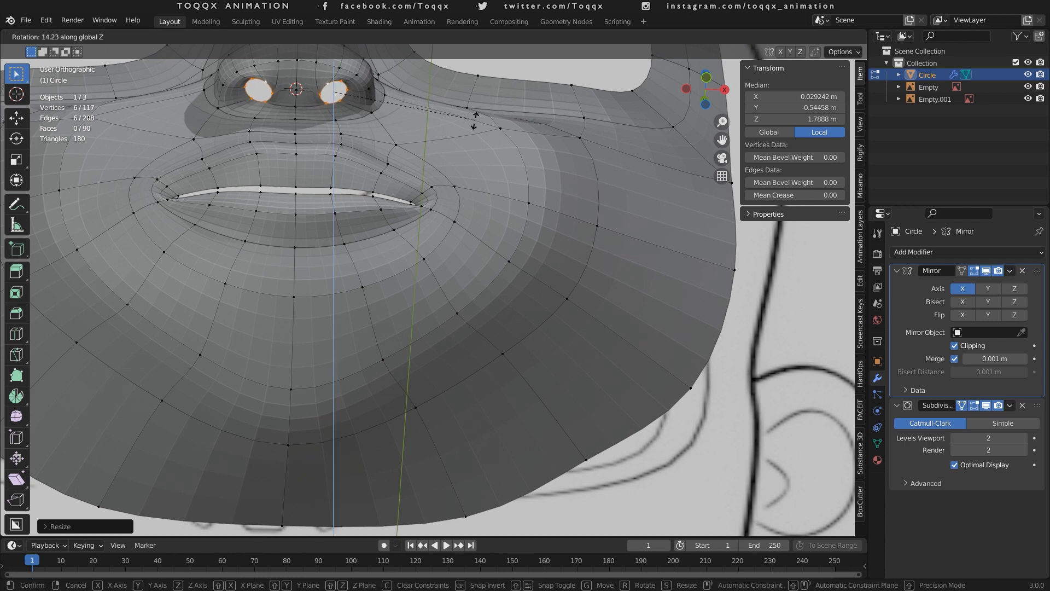
click(432, 143)
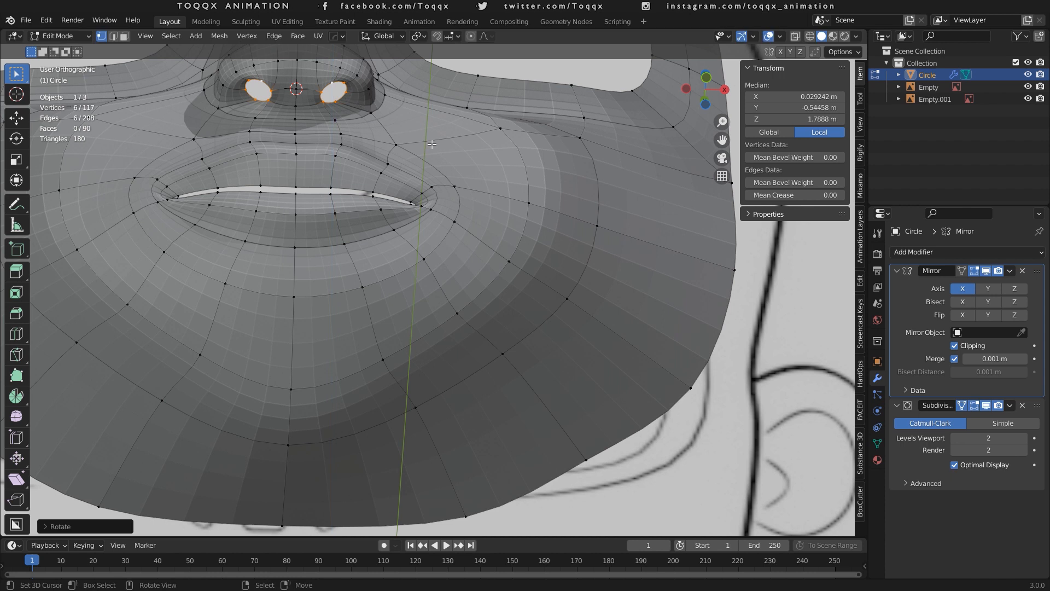
key(KP_1)
key(r)
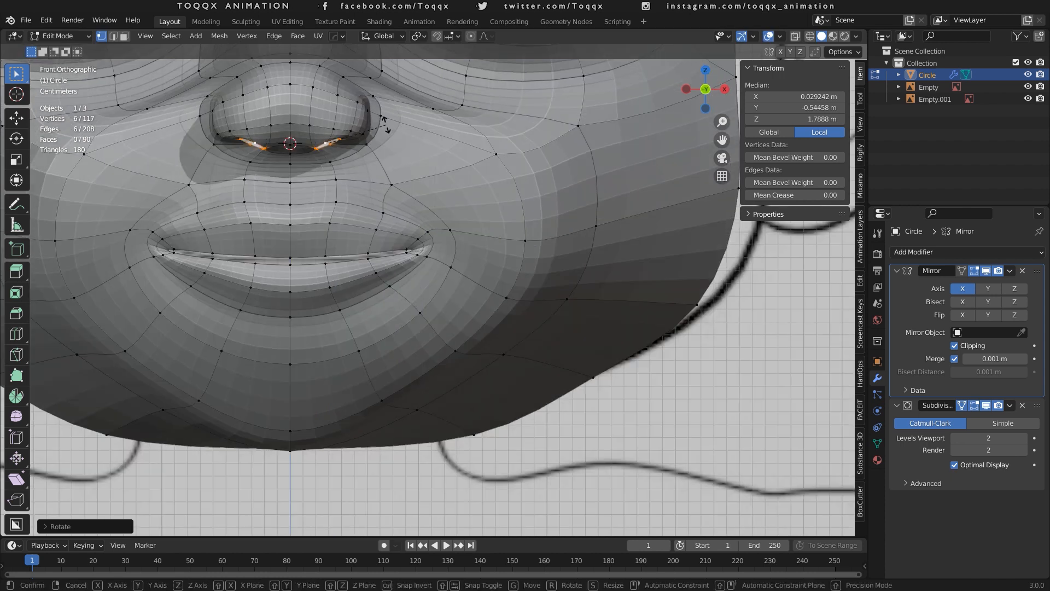
click(406, 147)
Scale the nostril loop up to about 1.2.
scroll(407, 148, up, 2)
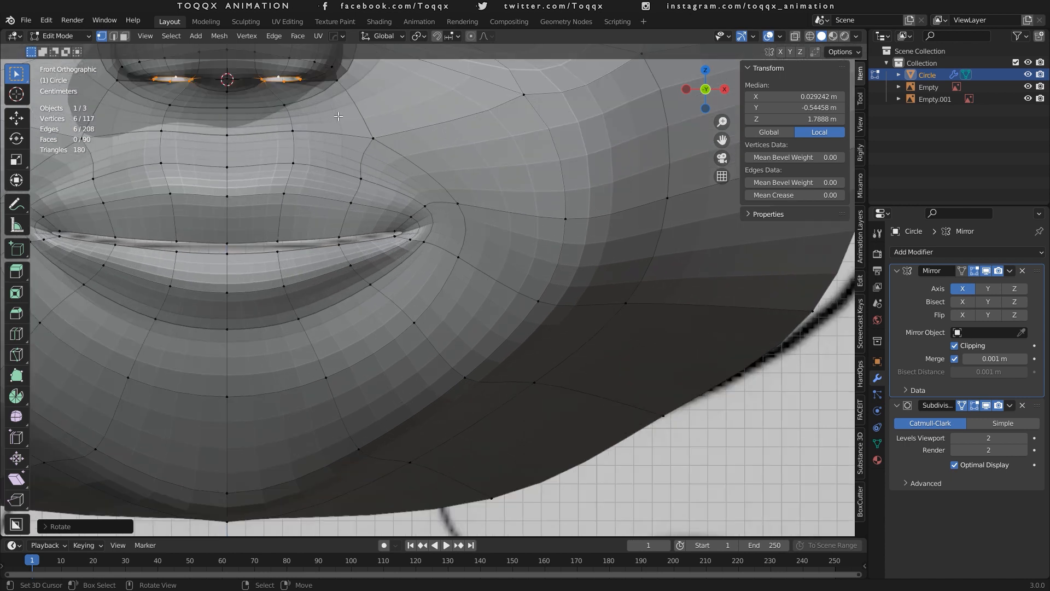
key(s)
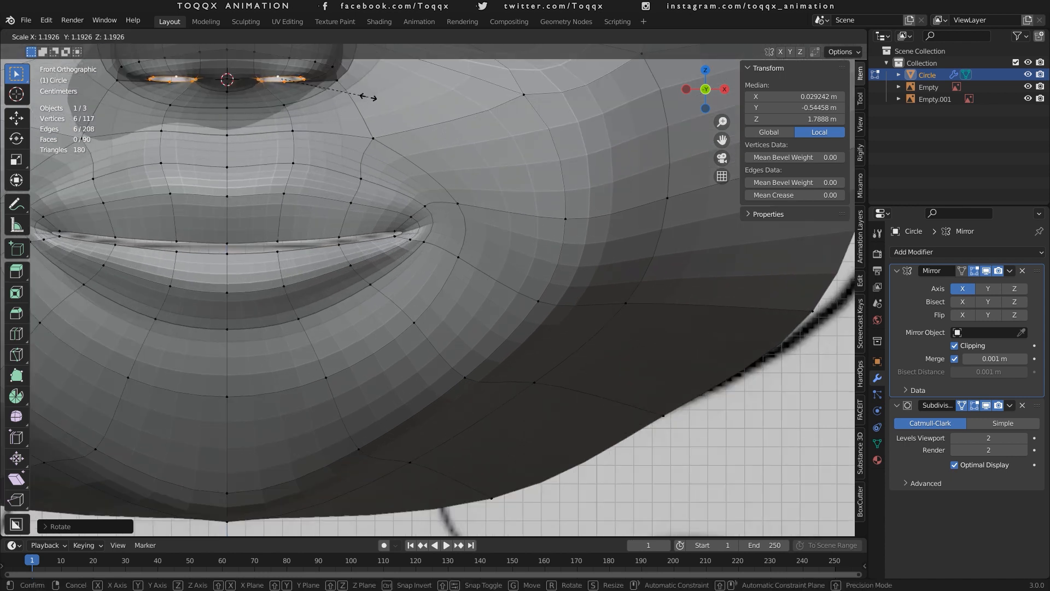
click(370, 97)
Extrude the nostril loop up into the nose by about 0.018 m and by about 0.005 m more, and shrink the innermost loop slightly.
scroll(344, 181, down, 5)
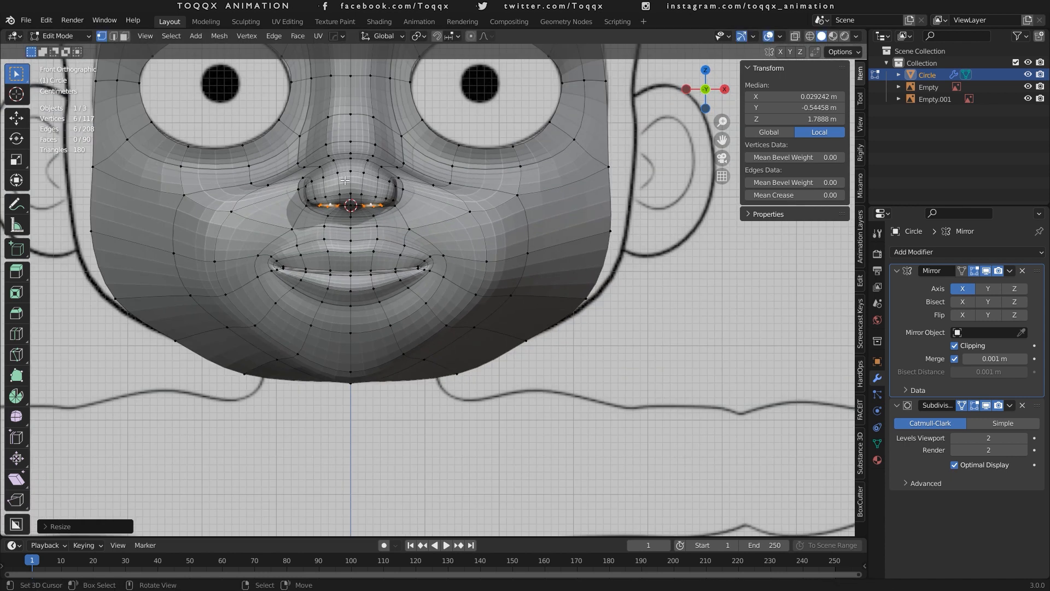
key(e)
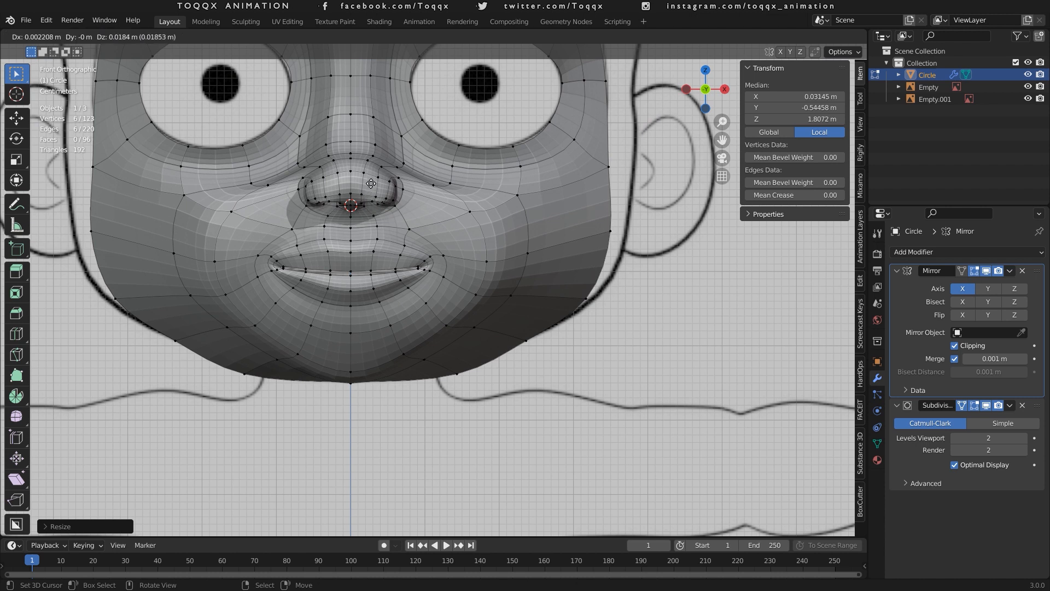
click(371, 184)
key(e)
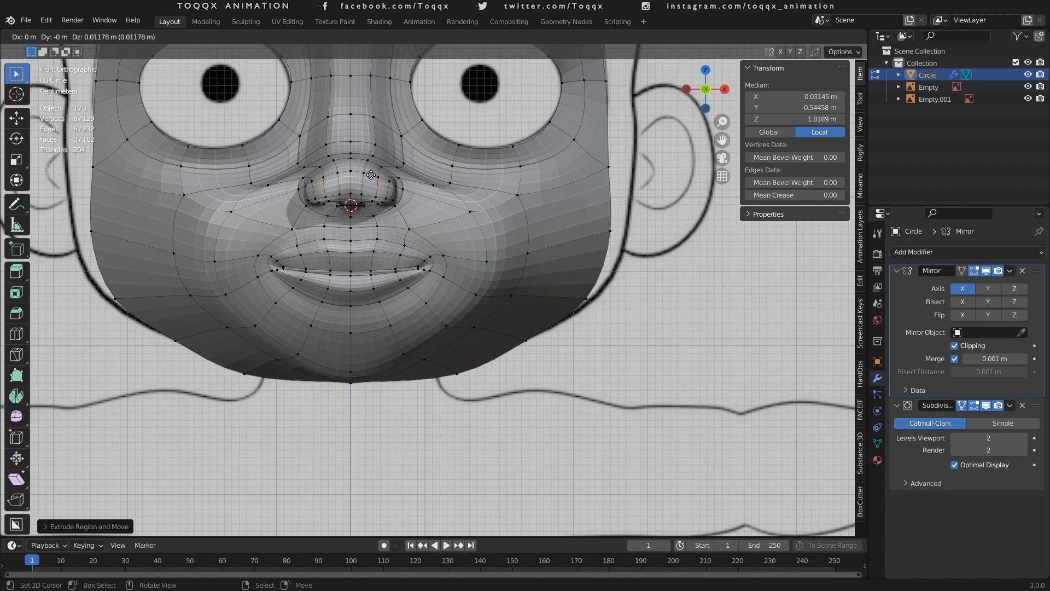
click(371, 180)
key(s)
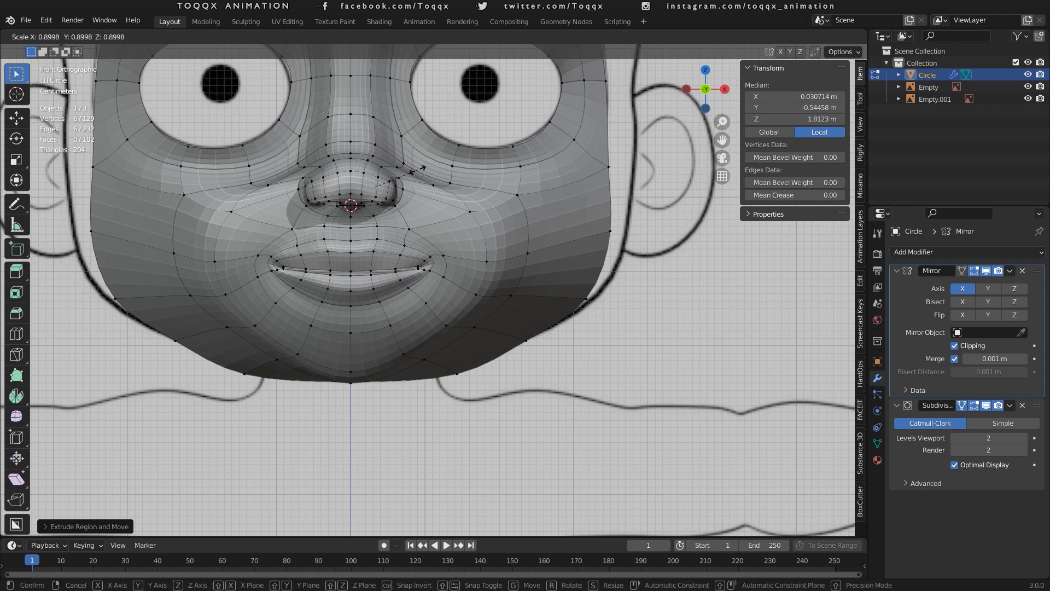
click(413, 171)
Examine the smoothed nose and nostrils in Object Mode from the front and from an angled side view.
key(Tab)
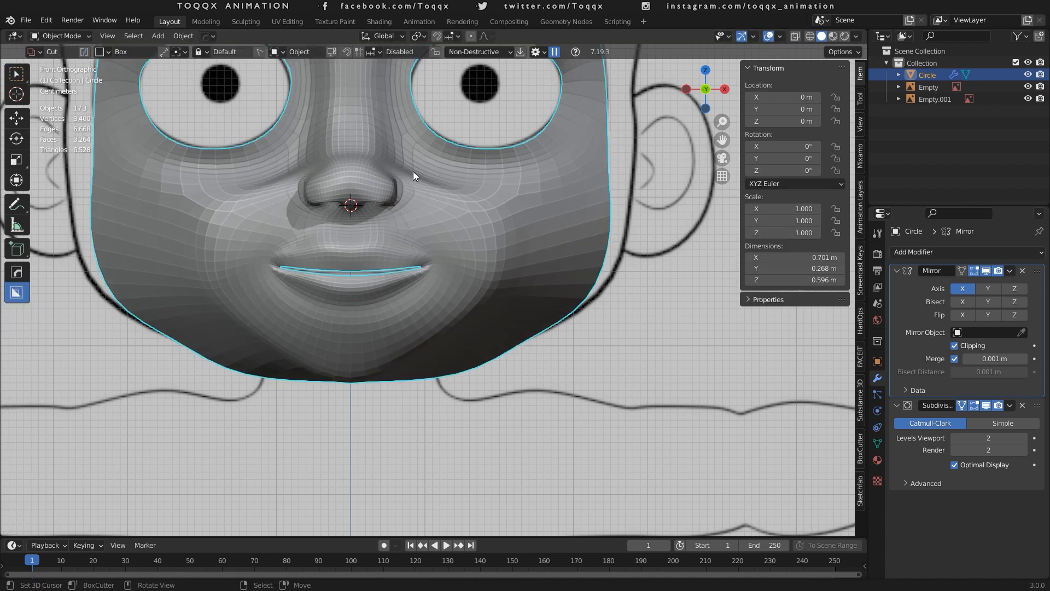
scroll(412, 172, down, 3)
scroll(413, 171, up, 5)
scroll(412, 171, up, 2)
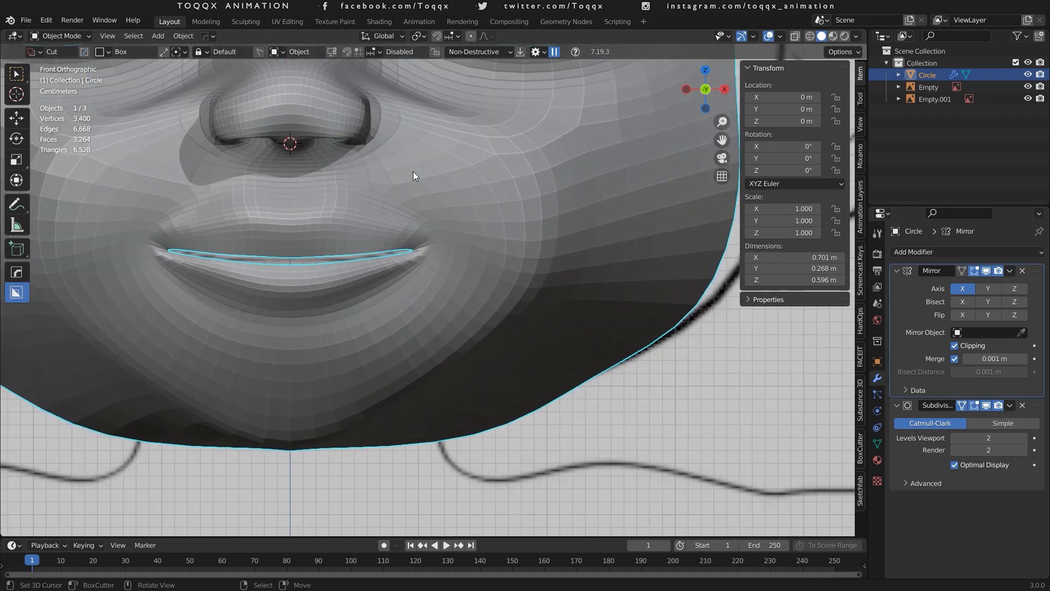
scroll(412, 172, down, 3)
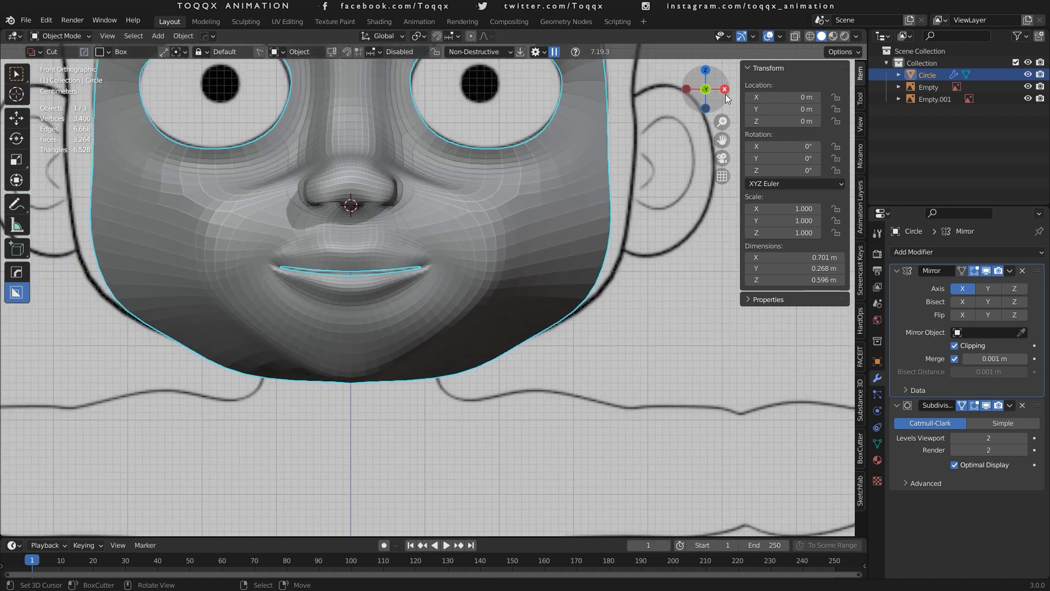
drag(708, 90, 663, 106)
scroll(384, 217, up, 3)
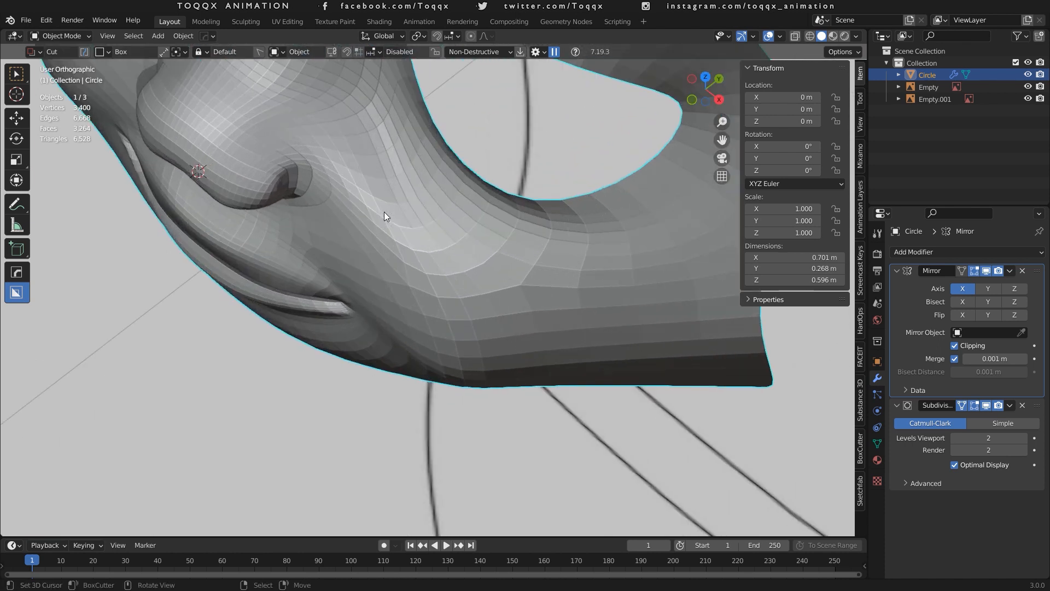
Move the two lower centre vertices of the nose tip forward along Y by about 0.018 m in Edit Mode.
key(Tab)
click(193, 133)
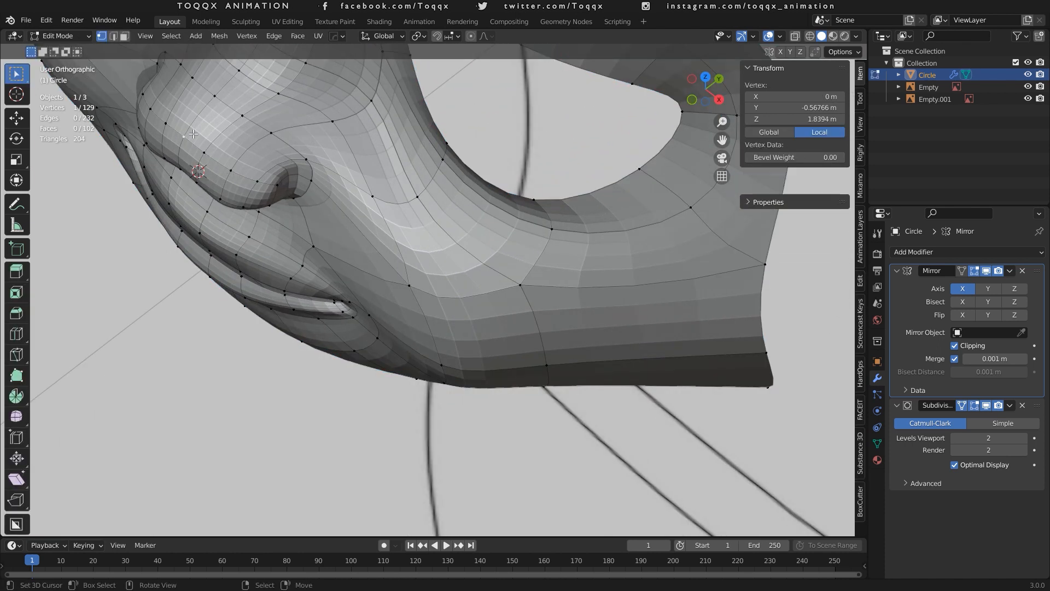
shift+right_click(175, 172)
right_click(182, 164)
shift+right_click(189, 134)
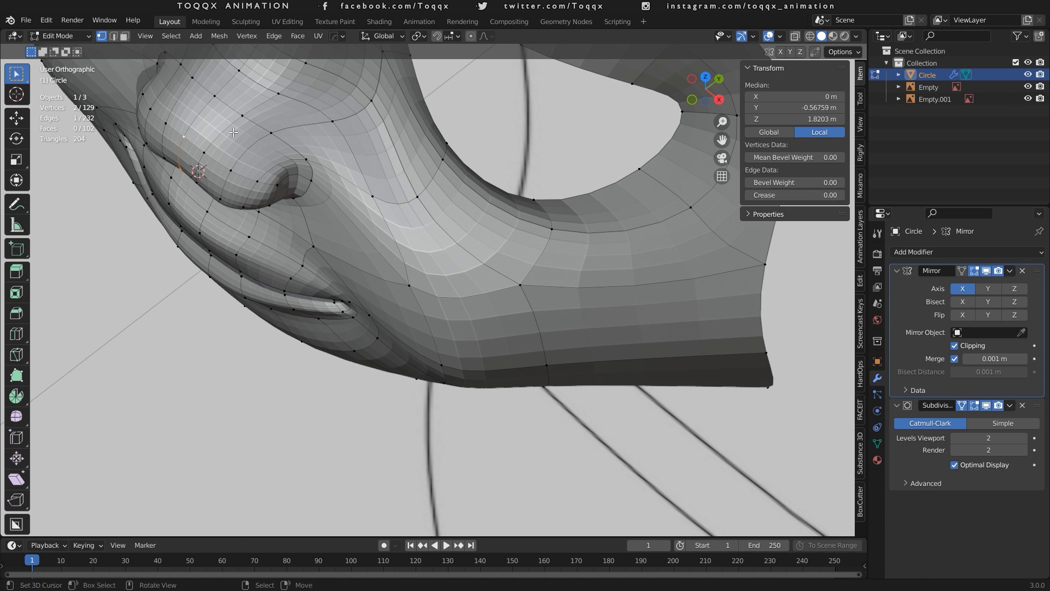
key(g)
key(y)
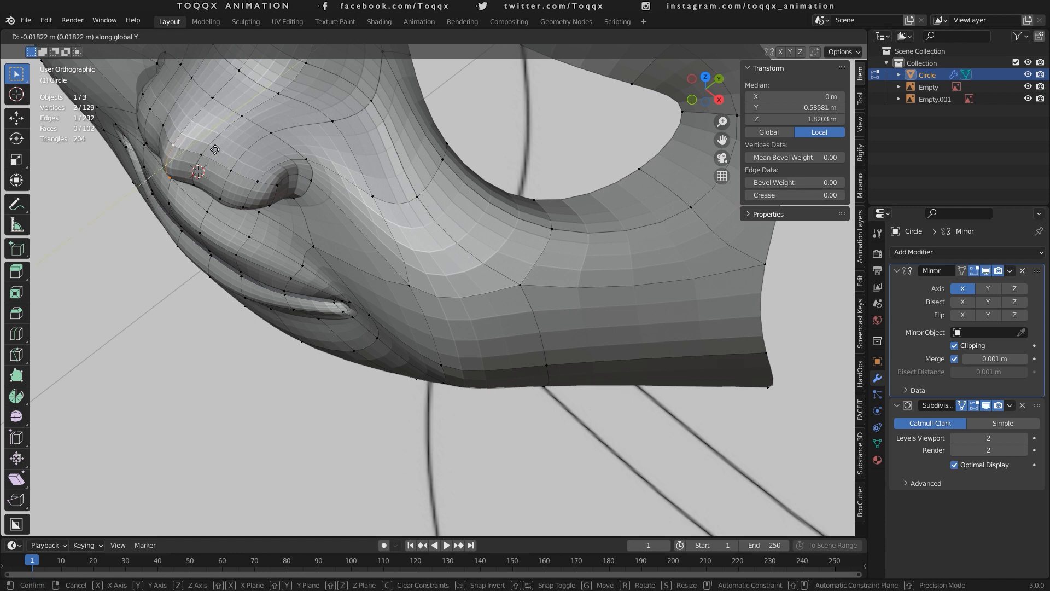
right_click(215, 149)
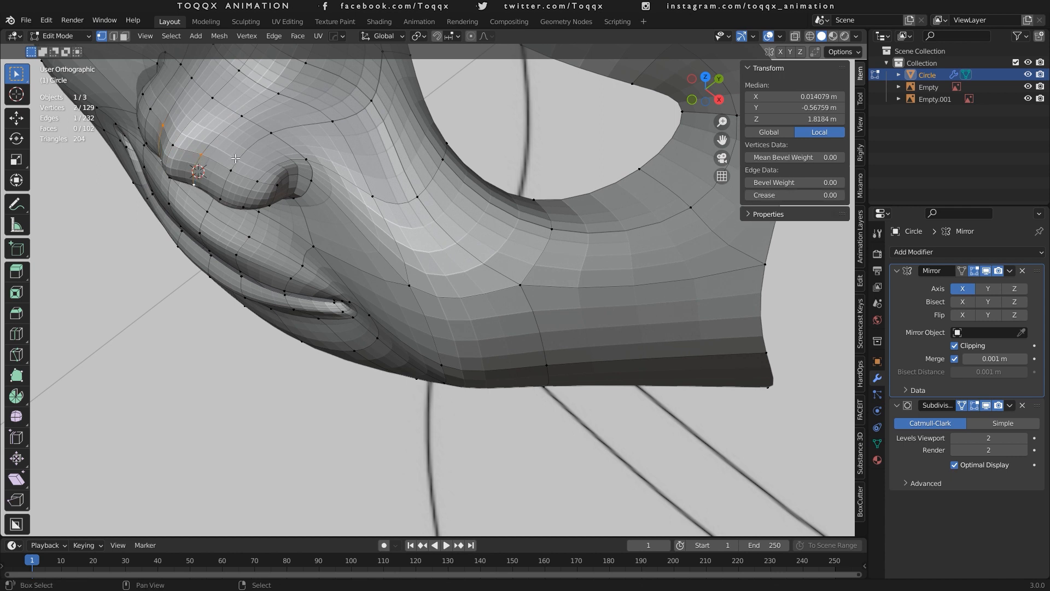
Move the neighbouring pair of nose-tip vertices beside the centre line forward along Y by about 0.01 m.
key(g)
key(y)
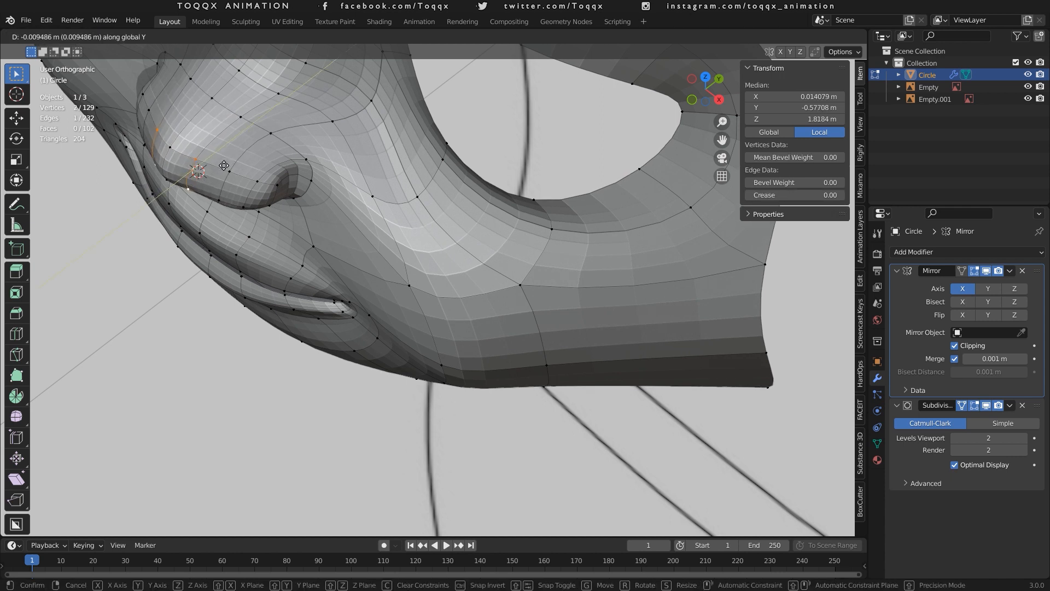
click(226, 168)
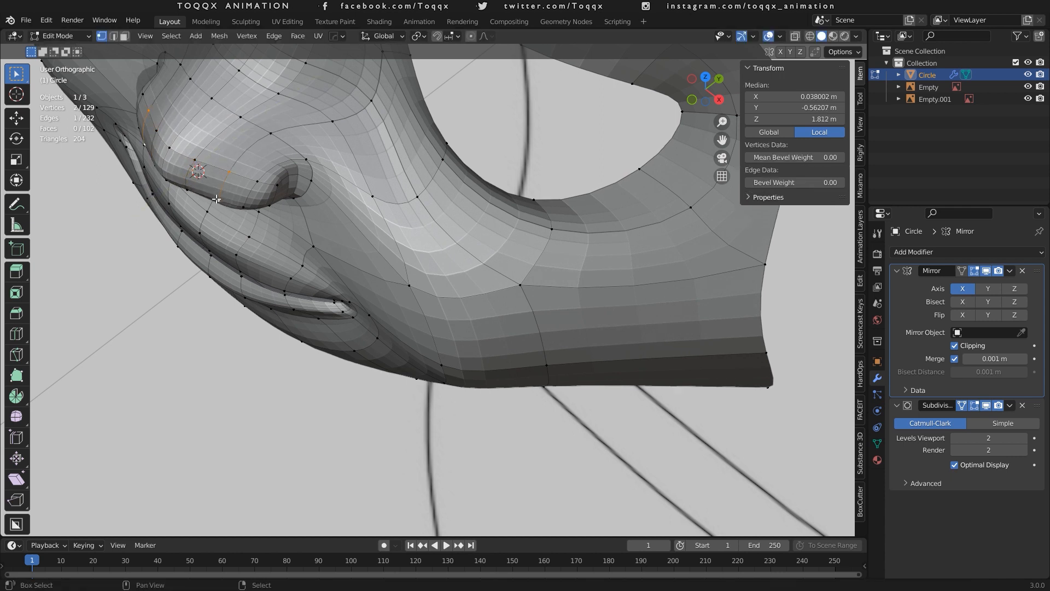
Move the outer nose-tip vertex pair back along Y by about 0.012 m and the middle nostril loop back by about 0.01 m.
key(g)
key(y)
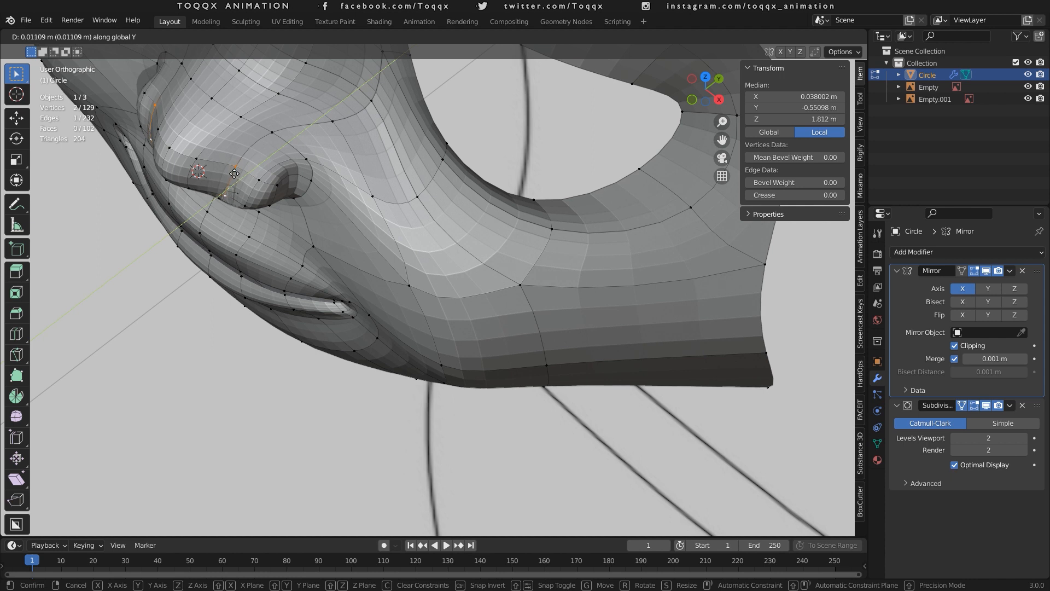
click(235, 172)
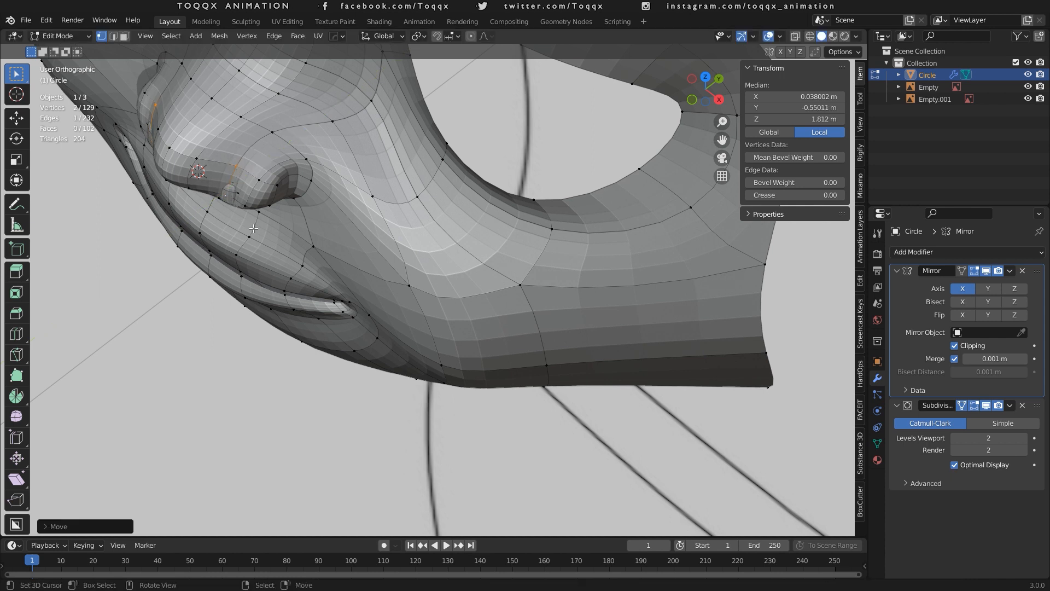
alt+right_click(228, 191)
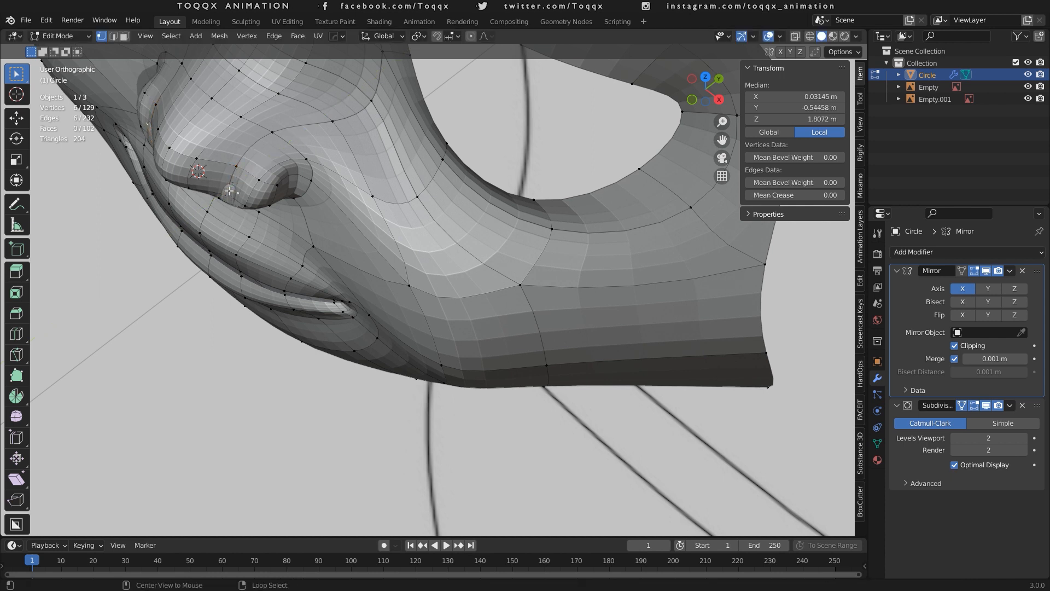
key(g)
key(y)
click(222, 181)
Scale down the edge loop around the nostril opening from a view below the nose.
drag(688, 82, 338, 148)
drag(722, 140, 771, 313)
scroll(444, 251, up, 8)
alt+right_click(164, 268)
key(s)
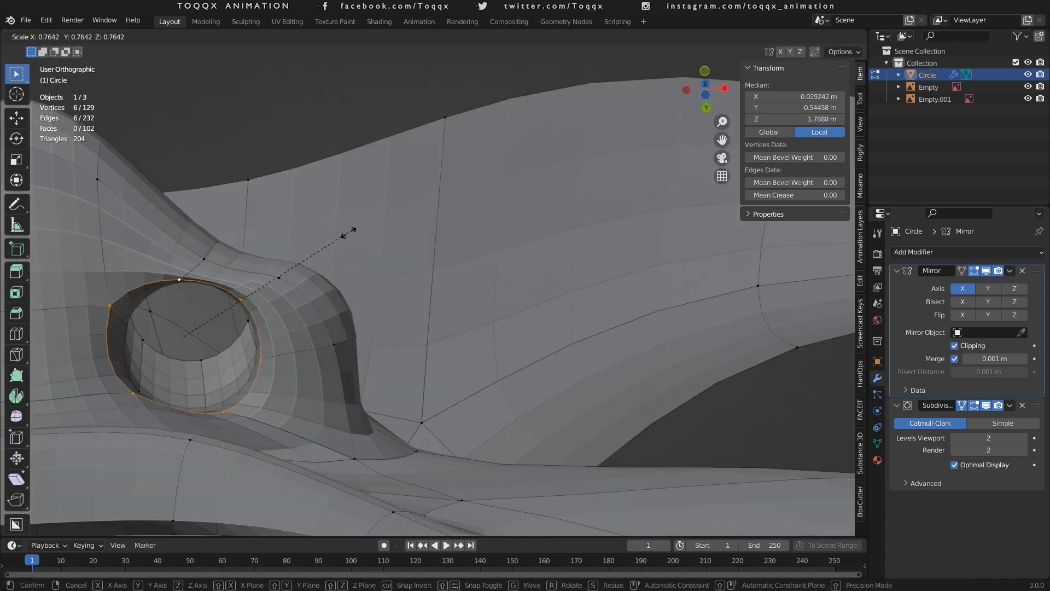
click(307, 281)
drag(706, 94, 706, 86)
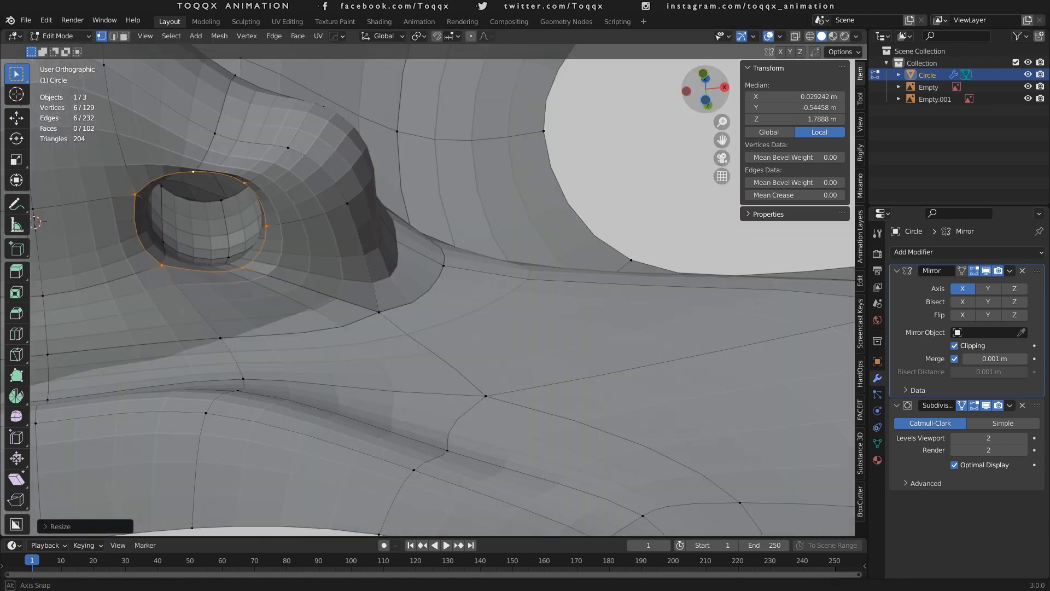
Scale the middle nostril loop down to roughly half its size and shrink the innermost nostril loop as well.
key(s)
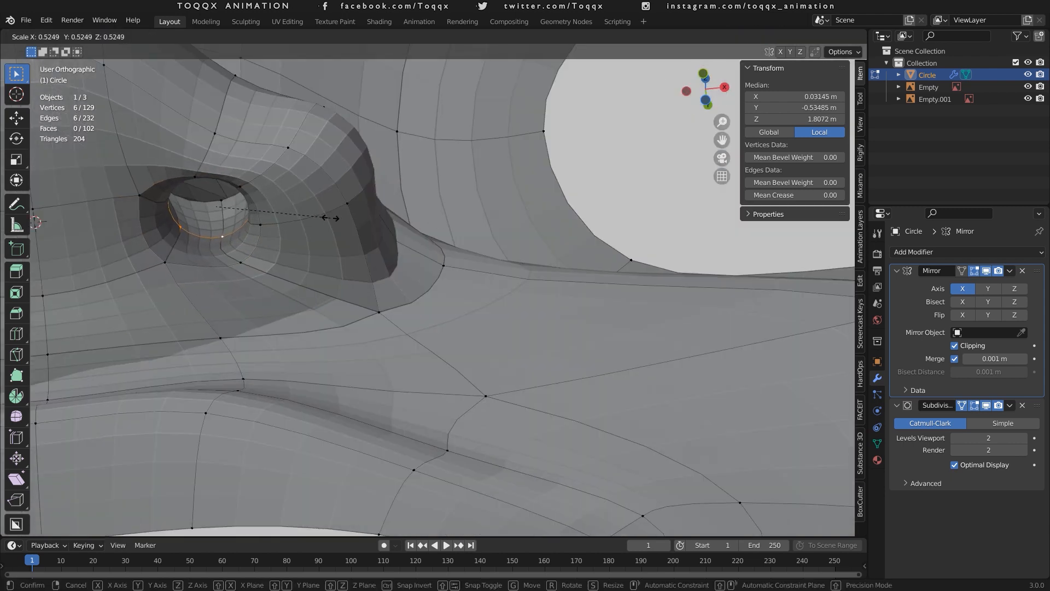
click(342, 216)
key(s)
click(400, 187)
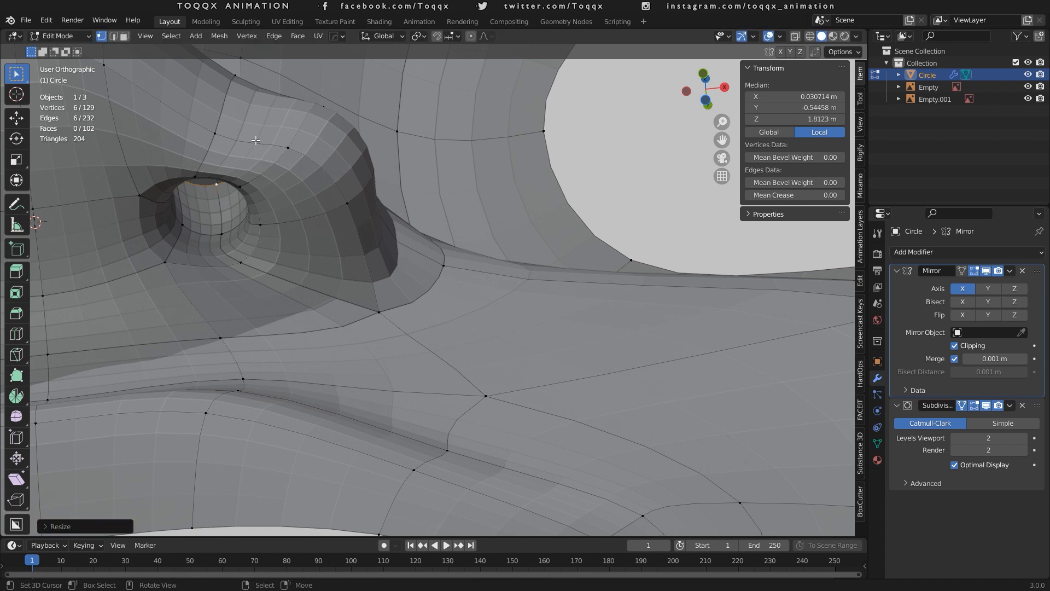
Move the innermost nostril loop outward along X by about 0.003 m.
key(g)
key(x)
click(274, 137)
Edge-slide the two vertices on the inner side of the nostril rim toward the centre of the nose.
scroll(274, 136, down, 7)
scroll(323, 197, up, 4)
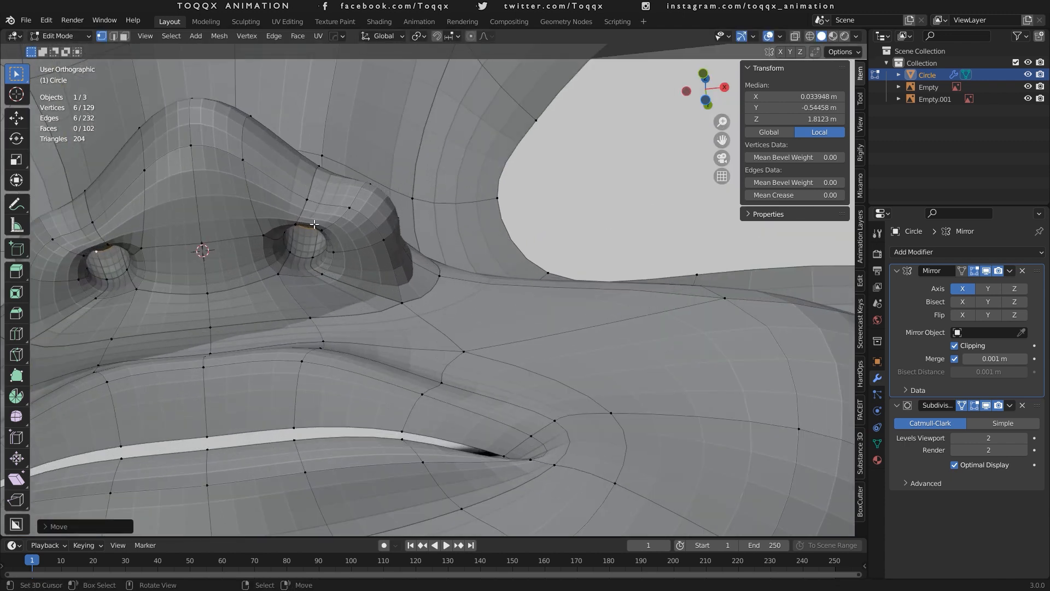
right_click(264, 237)
shift+right_click(276, 275)
key(g)
key(g)
click(258, 279)
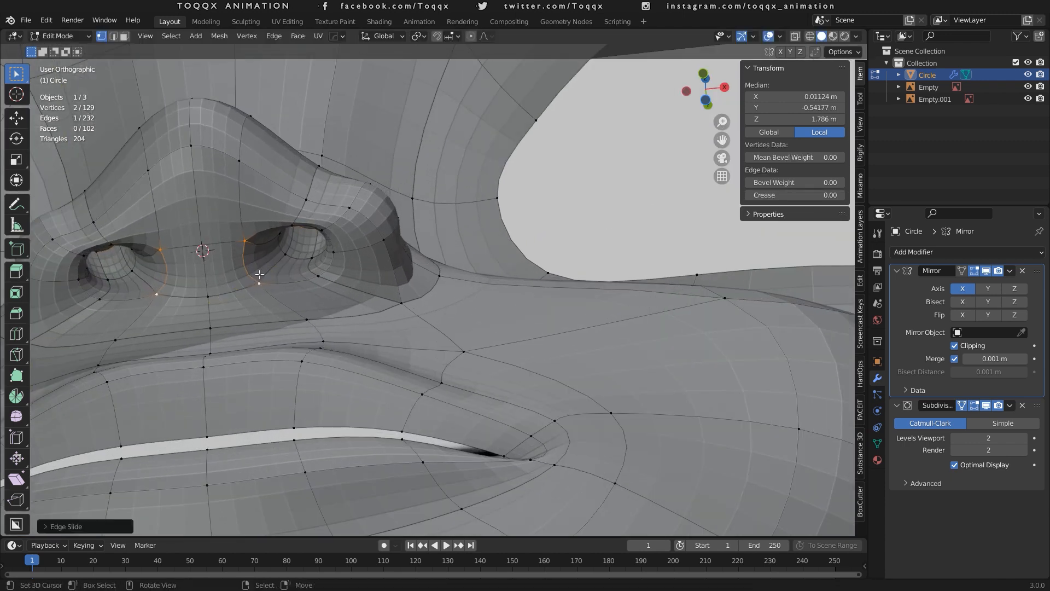
Edge-slide the inner-side vertex pair of the middle nostril loop, and move it toward the centre along X by about 0.008 m.
right_click(280, 235)
shift+right_click(286, 254)
key(g)
key(g)
click(277, 247)
key(g)
key(x)
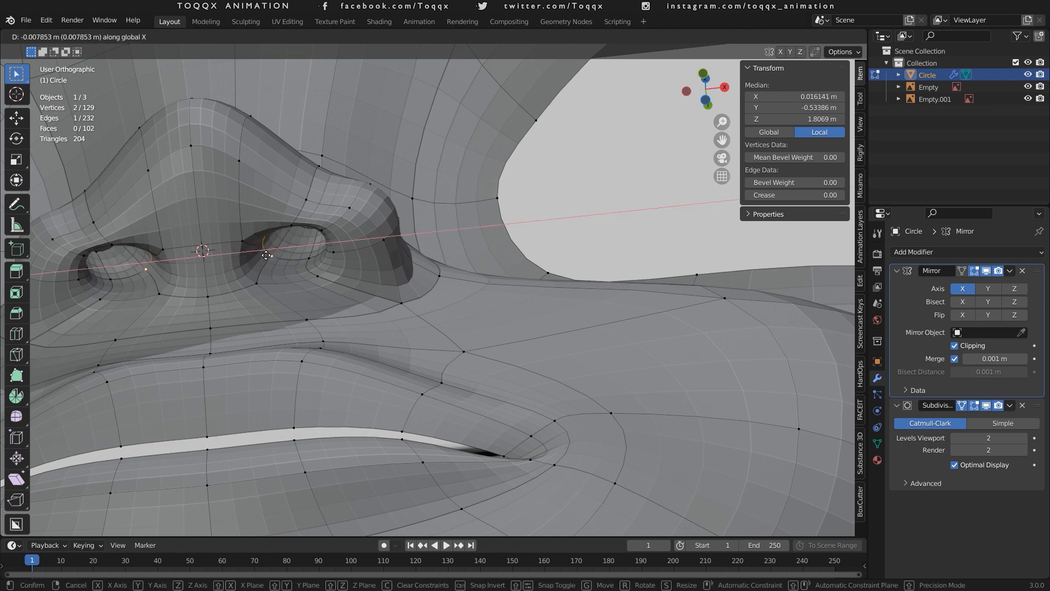
click(267, 247)
Move the four vertices at the front of the nose tip back toward the face along Y in the side view.
key(Tab)
scroll(329, 241, down, 5)
scroll(329, 236, down, 3)
key(KP_3)
key(Tab)
scroll(416, 164, up, 2)
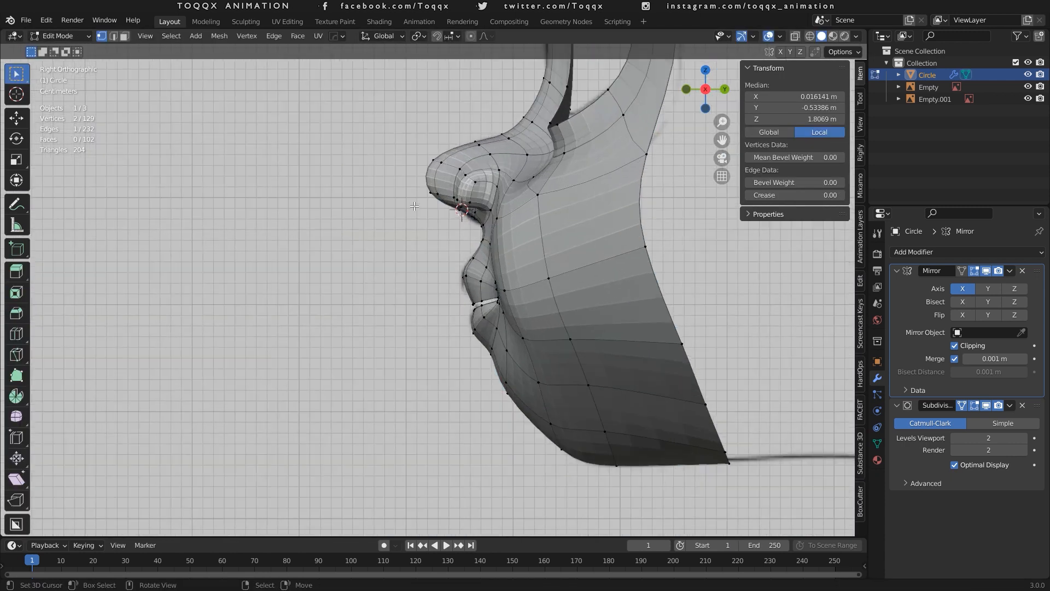
shift+right_click(430, 174)
shift+right_click(439, 175)
shift+right_click(443, 137)
key(g)
key(y)
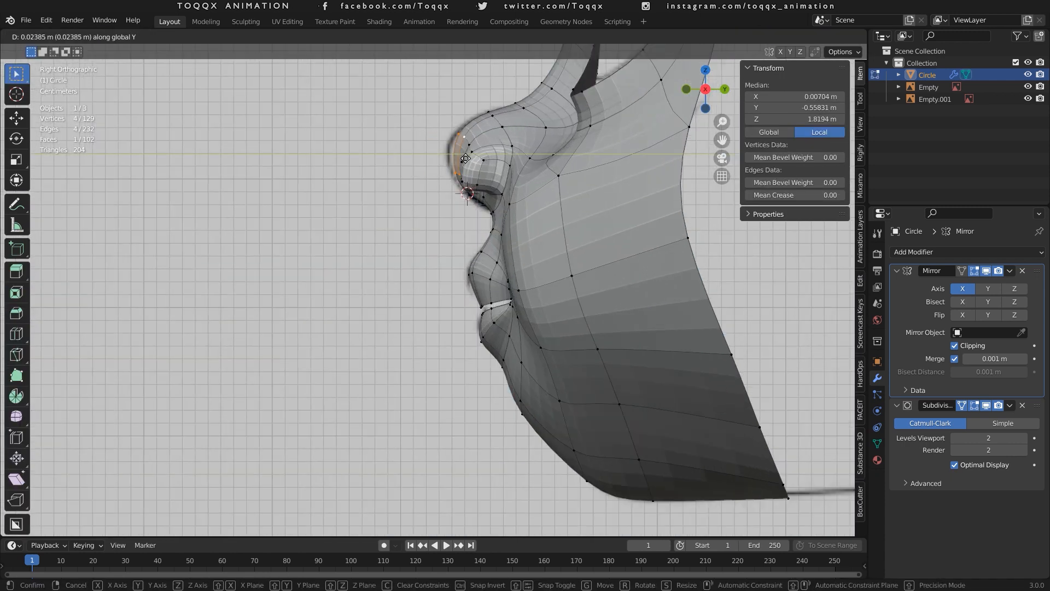
click(454, 158)
Move the two faces on the side of the nostril wing back along Y by about 0.007 m and check the smoothed result.
scroll(459, 156, up, 1)
right_click(480, 126)
shift+right_click(492, 135)
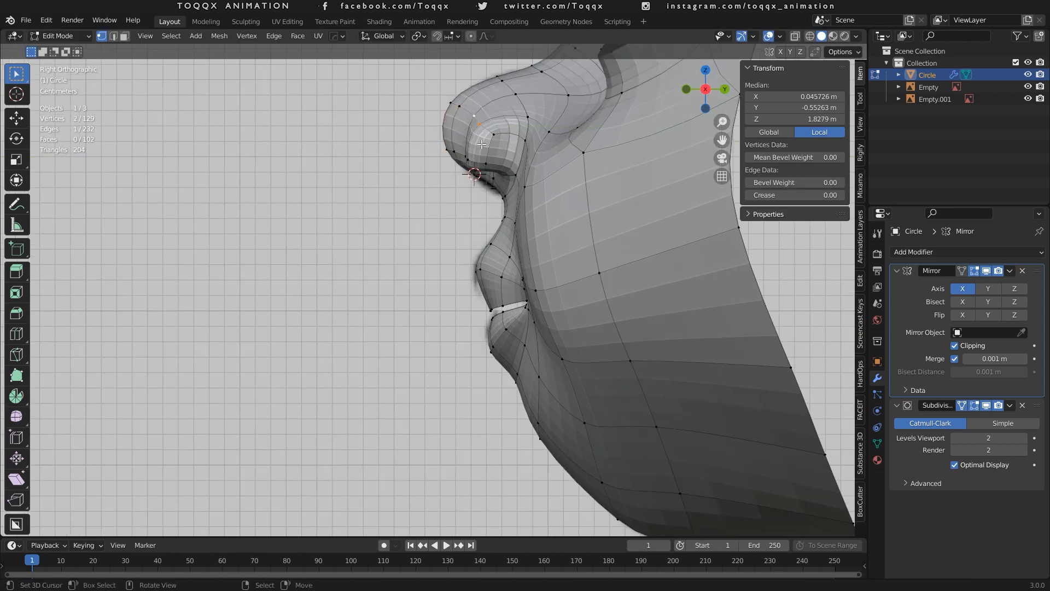
key(3)
right_click(482, 145)
shift+right_click(495, 138)
key(g)
key(y)
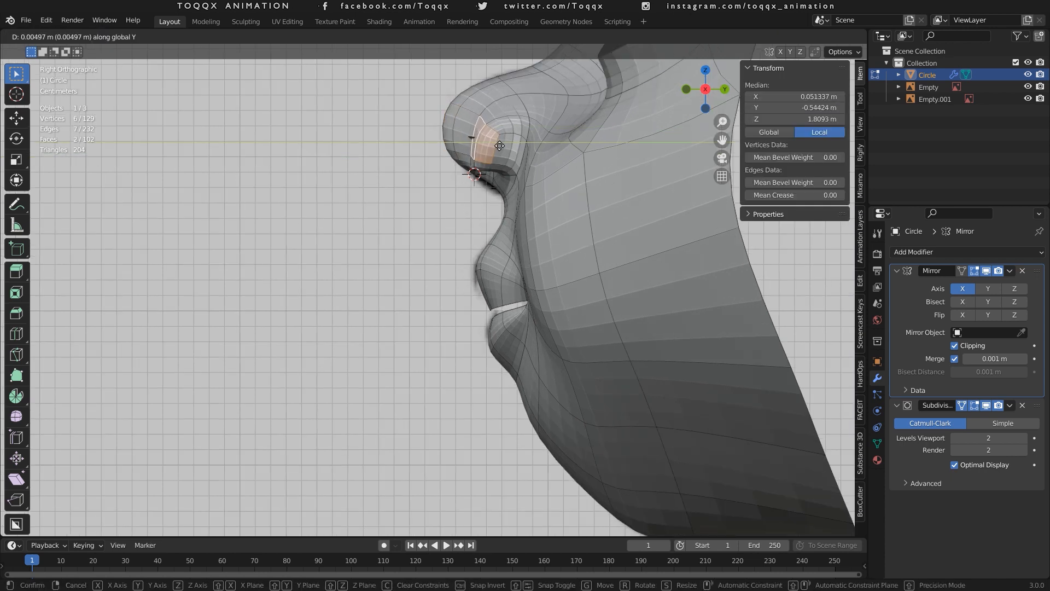
click(499, 143)
key(Tab)
key(Tab)
key(Tab)
key(Tab)
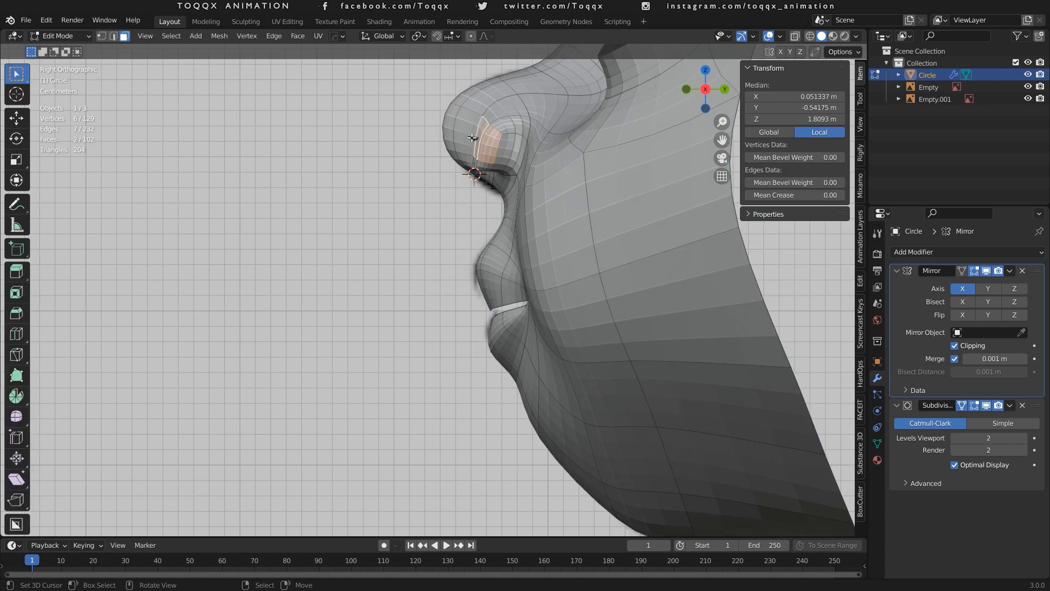
Move the innermost nostril loop back along Y so it sits inside the nostril wing instead of poking through the surface.
right_click(472, 134)
scroll(466, 137, up, 2)
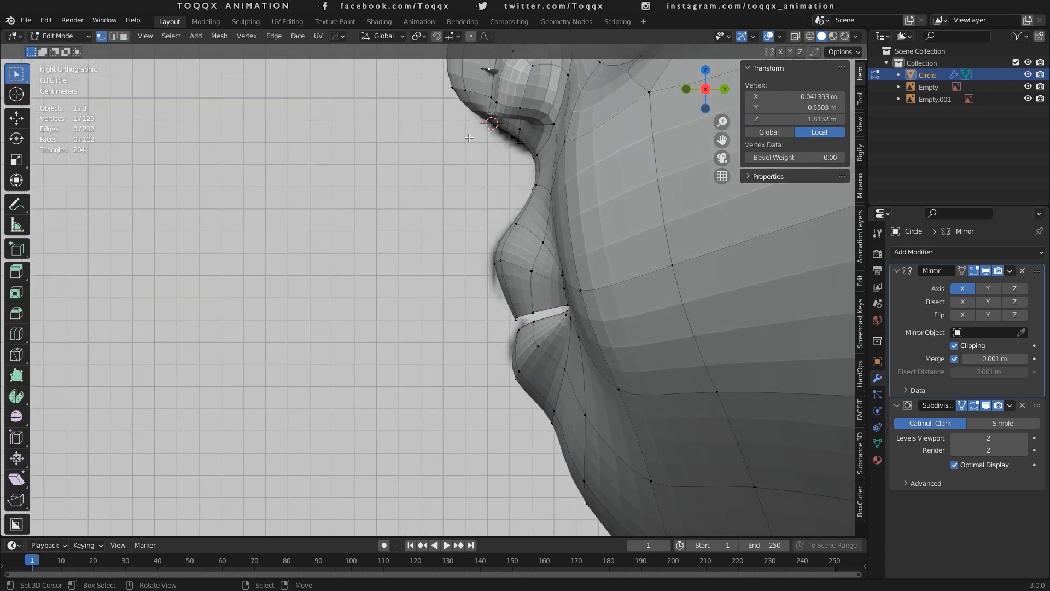
shift+middle_drag(492, 71, 474, 280)
scroll(492, 268, up, 5)
alt+click(517, 253)
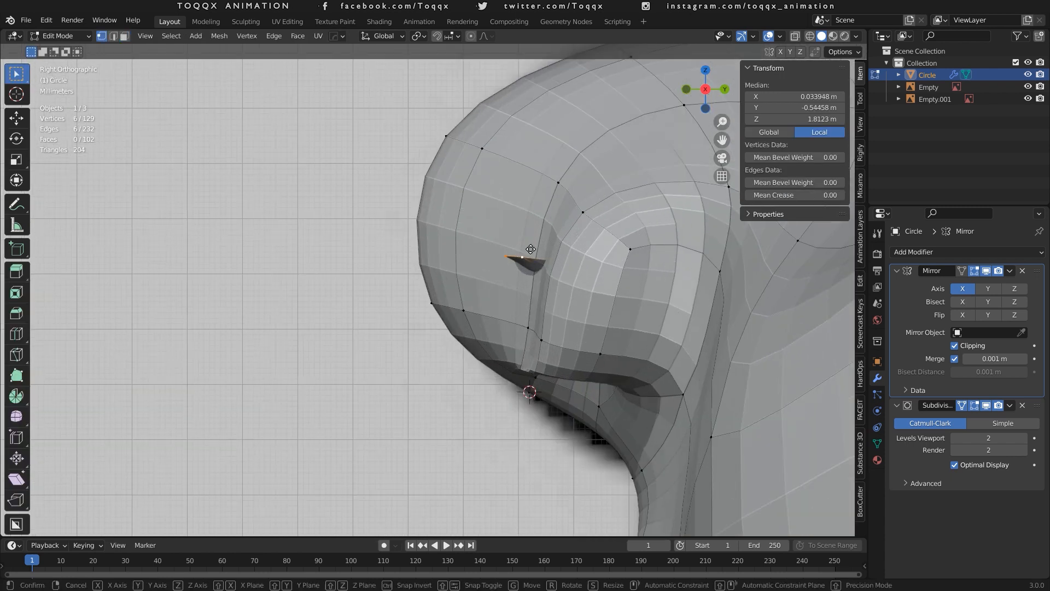
key(g)
click(633, 285)
Move the middle nostril loop and the nostril opening loop back along Y with X-ray turned on.
key(alt+z)
alt+click(588, 302)
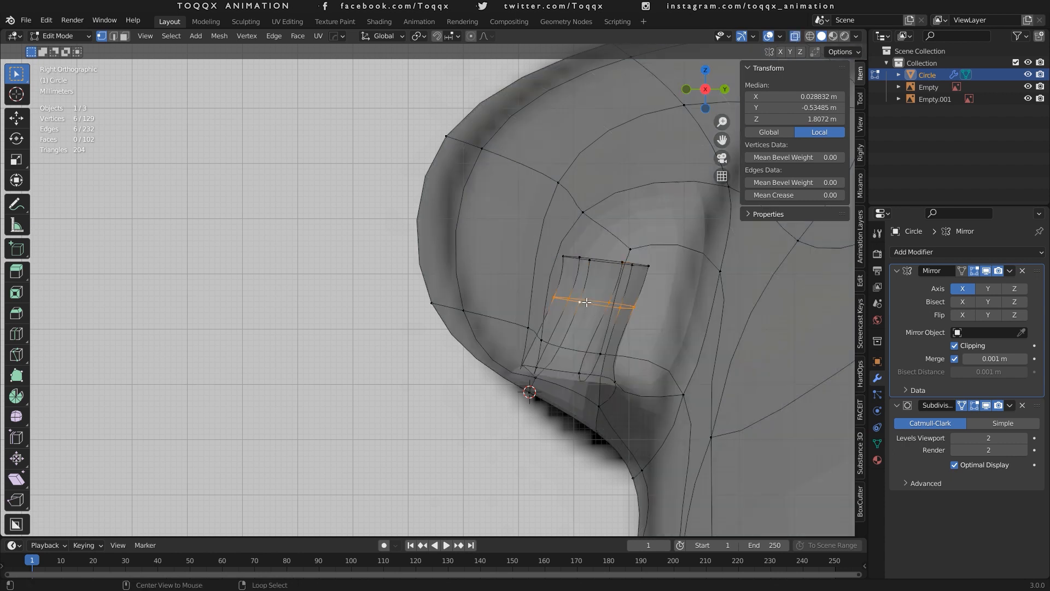
key(g)
click(608, 301)
alt+click(564, 368)
key(g)
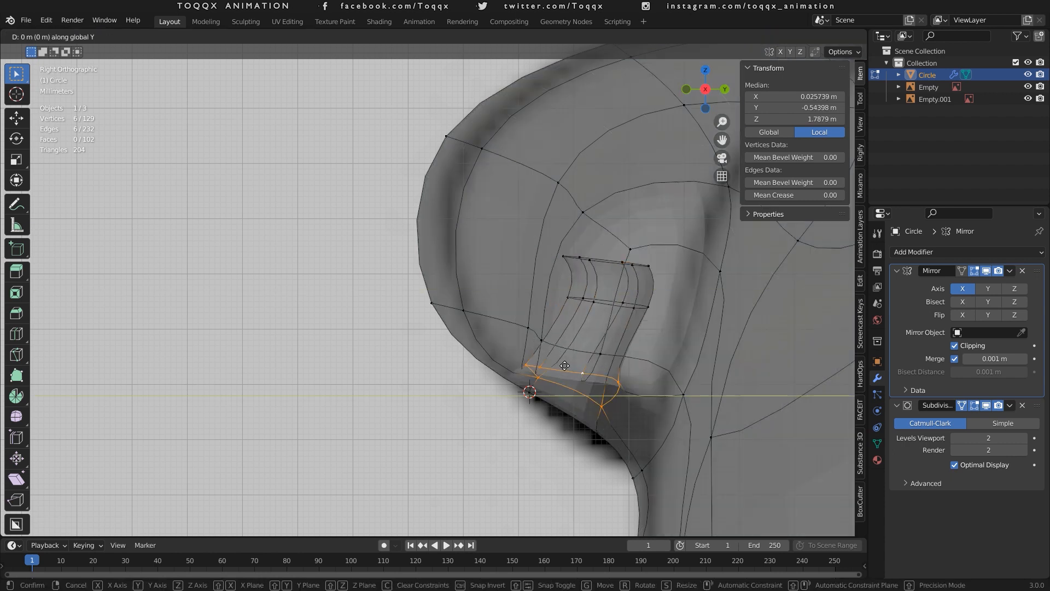
click(583, 364)
Move the middle nostril loop forward along Y by about 0.004 m and turn X-ray off in Object Mode.
alt+click(629, 304)
key(g)
key(y)
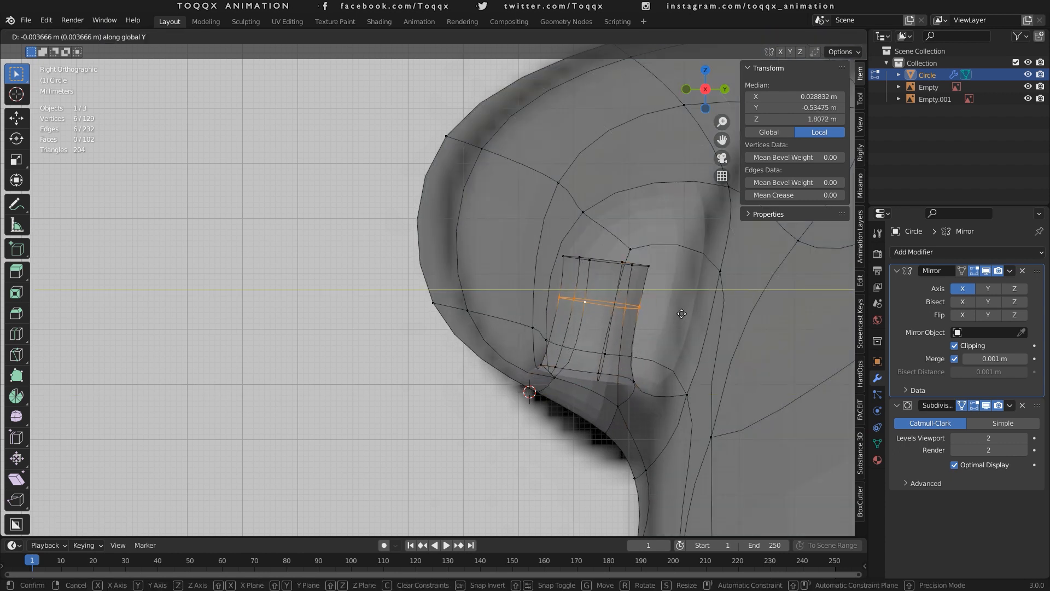
click(681, 313)
key(Tab)
scroll(681, 313, down, 6)
click(796, 36)
scroll(518, 252, down, 7)
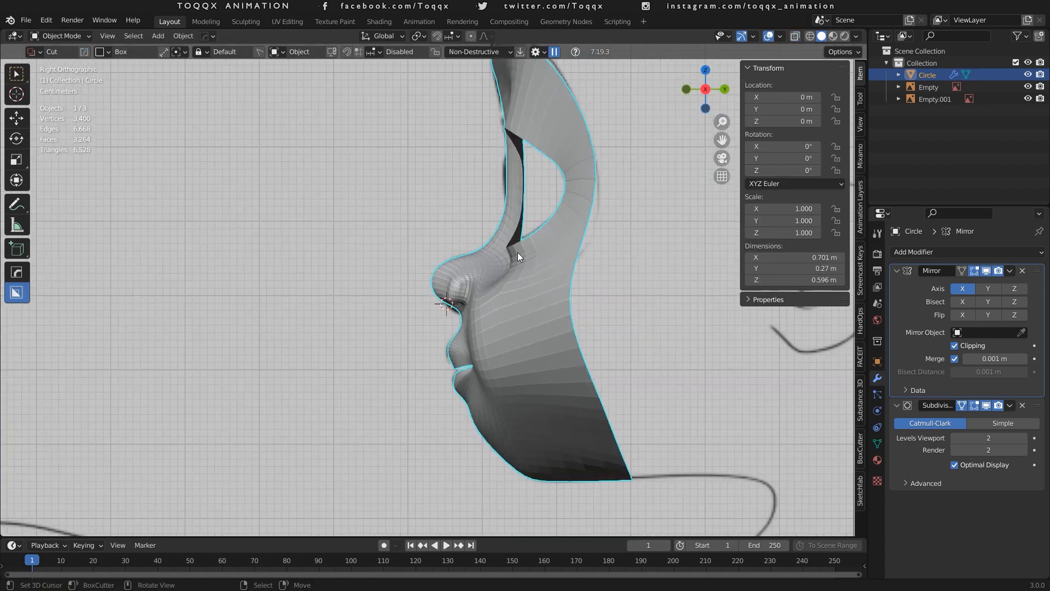
Edge-slide the vertex pairs on the side of the nose above the nostril wing slightly toward the nose bridge.
drag(705, 91, 824, 147)
key(Tab)
scroll(364, 158, up, 3)
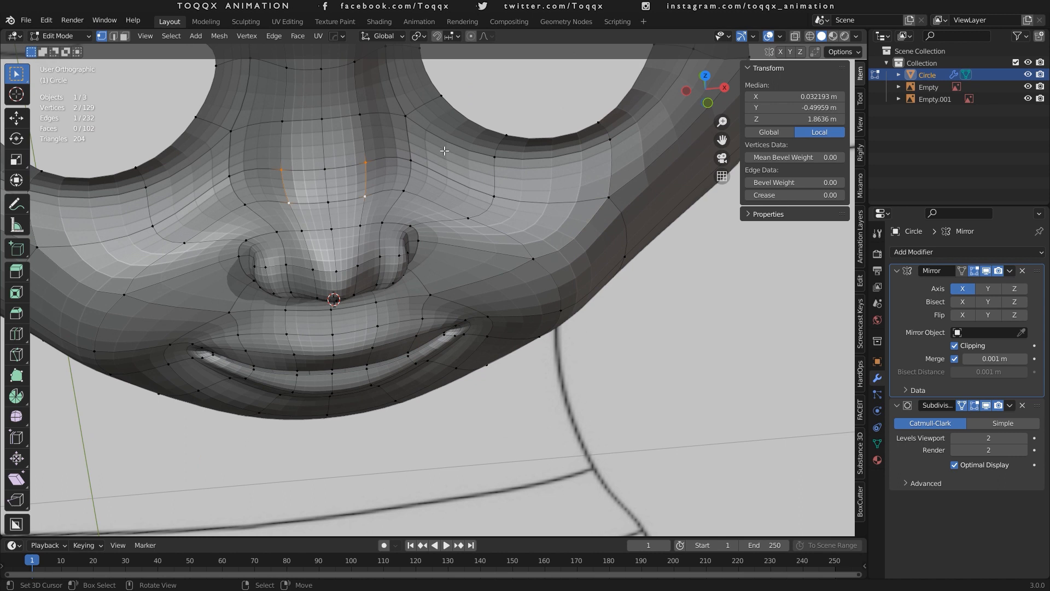
key(g)
key(g)
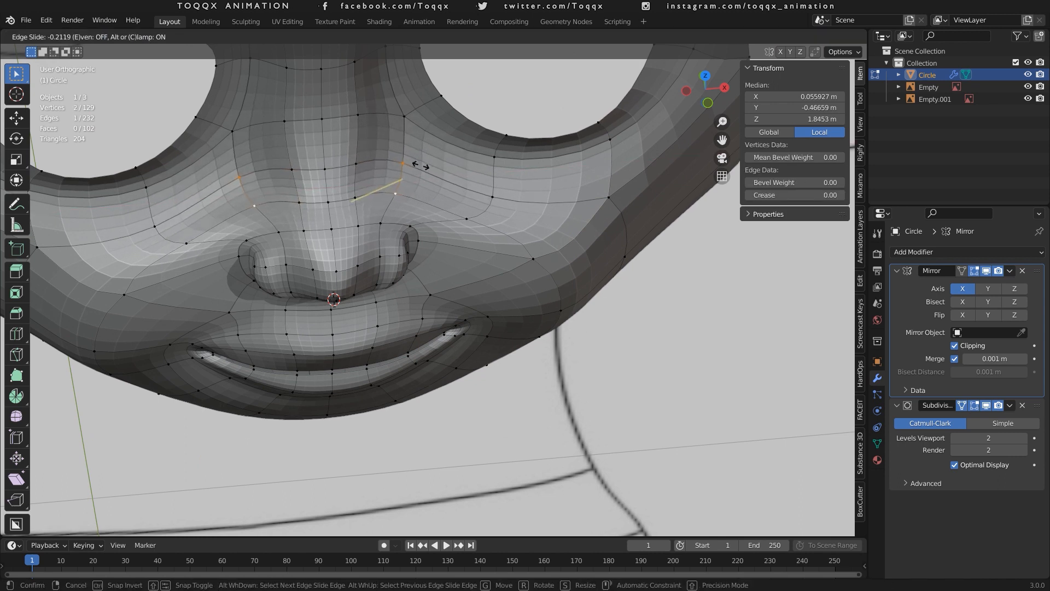
click(421, 165)
Move the single vertex beside the upper nose bridge, near the inner eye corner, inward along X.
click(401, 119)
key(g)
key(x)
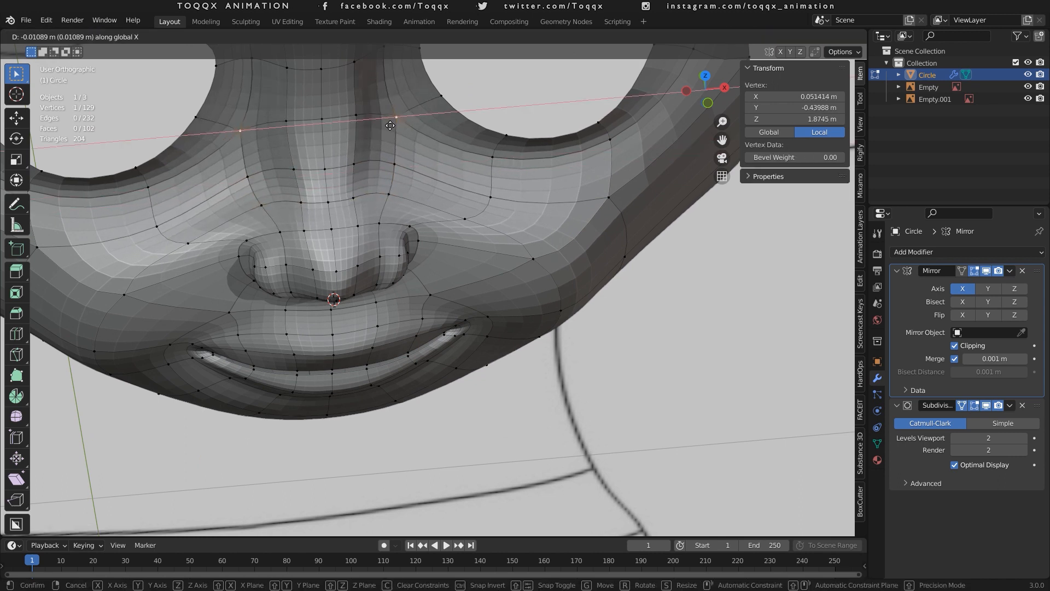
click(380, 126)
Edge-slide the two cheek vertices beside the nostril wing toward the nose.
mouse_move(724, 88)
mouse_down()
mouse_move(596, 134)
mouse_move(732, 145)
mouse_move(678, 129)
mouse_move(731, 104)
mouse_up()
right_click(477, 212)
shift+right_click(456, 232)
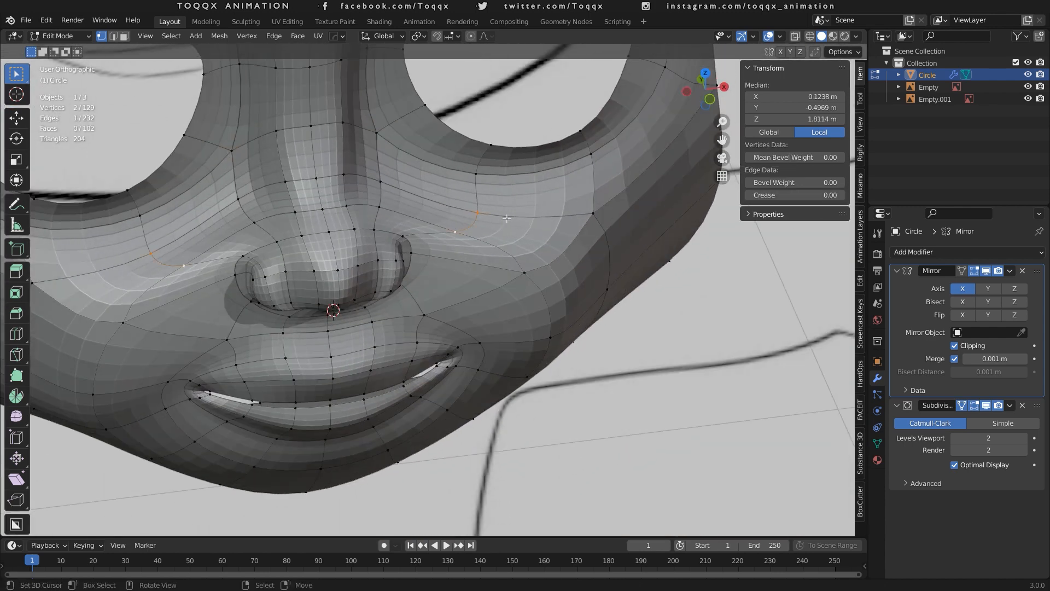
key(g)
key(g)
click(478, 207)
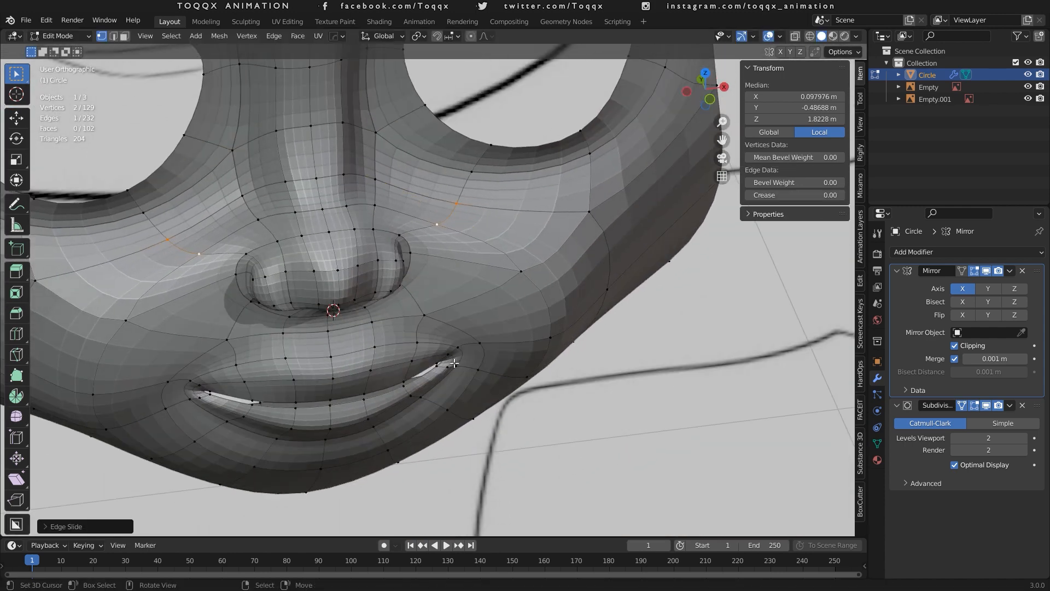
Enable the Screencast Keys overlay with its settings collapsed, and show the face from the front in Object Mode.
click(860, 323)
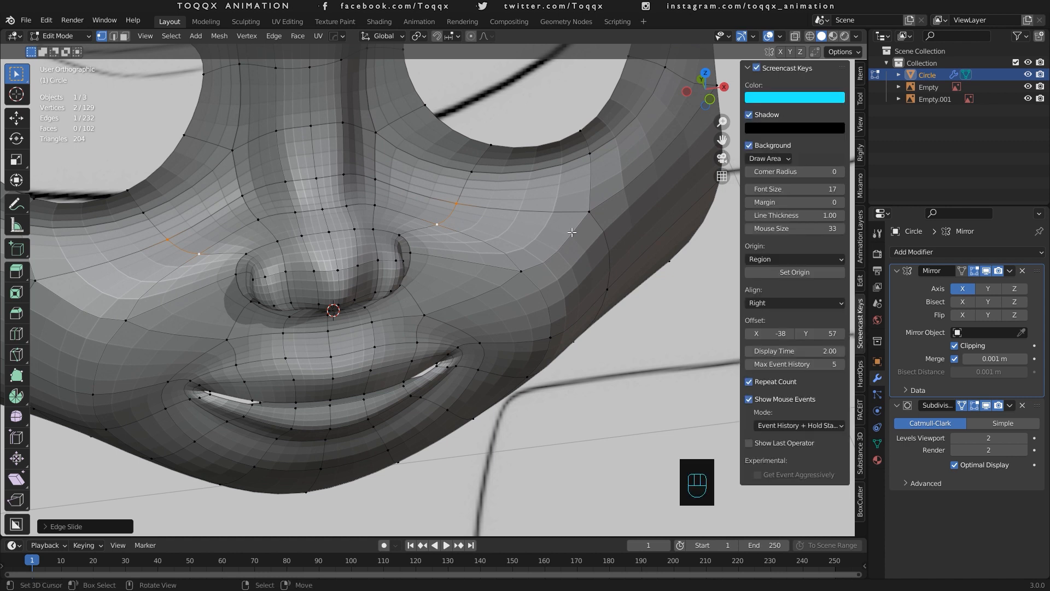
click(748, 68)
key(Tab)
scroll(492, 240, down, 4)
key(KP_1)
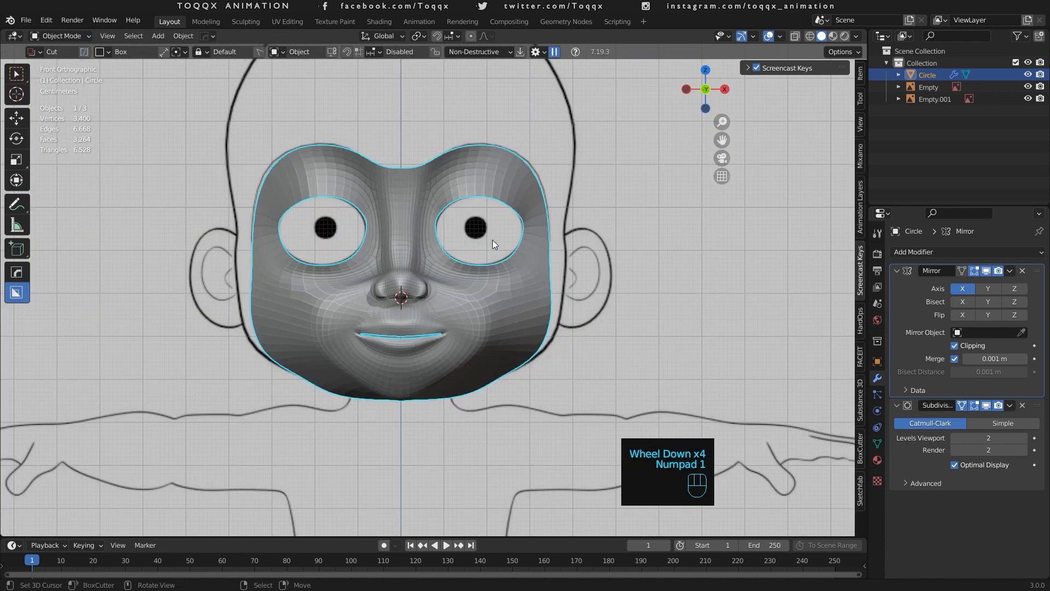
Move the four vertices running from beside the chin up to the lower cheek outward along X in Edit Mode.
scroll(492, 244, up, 2)
key(Tab)
right_click(448, 430)
shift+right_click(508, 396)
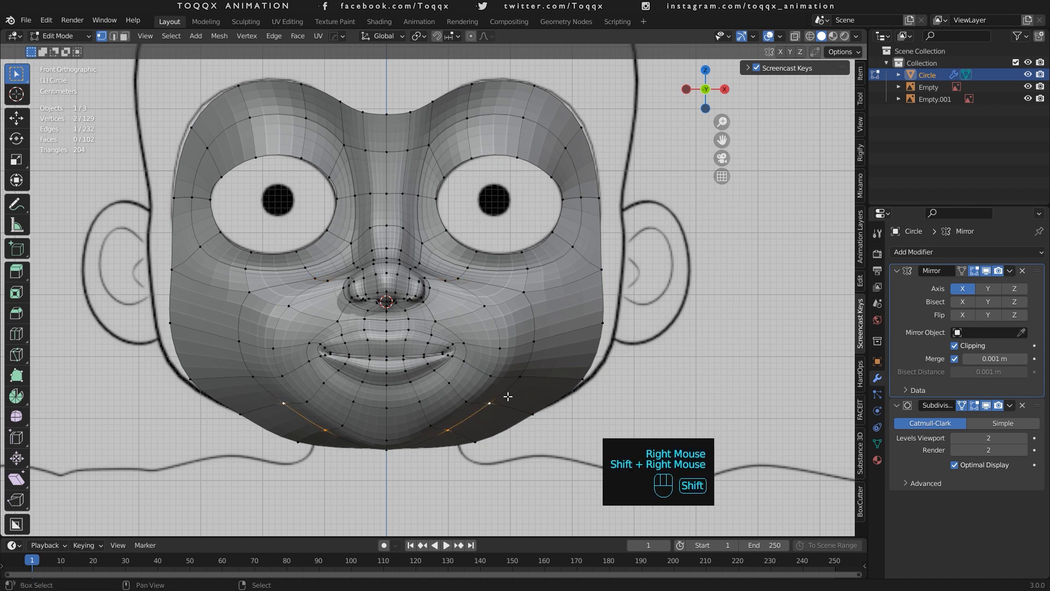
shift+right_click(524, 379)
shift+right_click(537, 356)
key(g)
key(x)
click(582, 366)
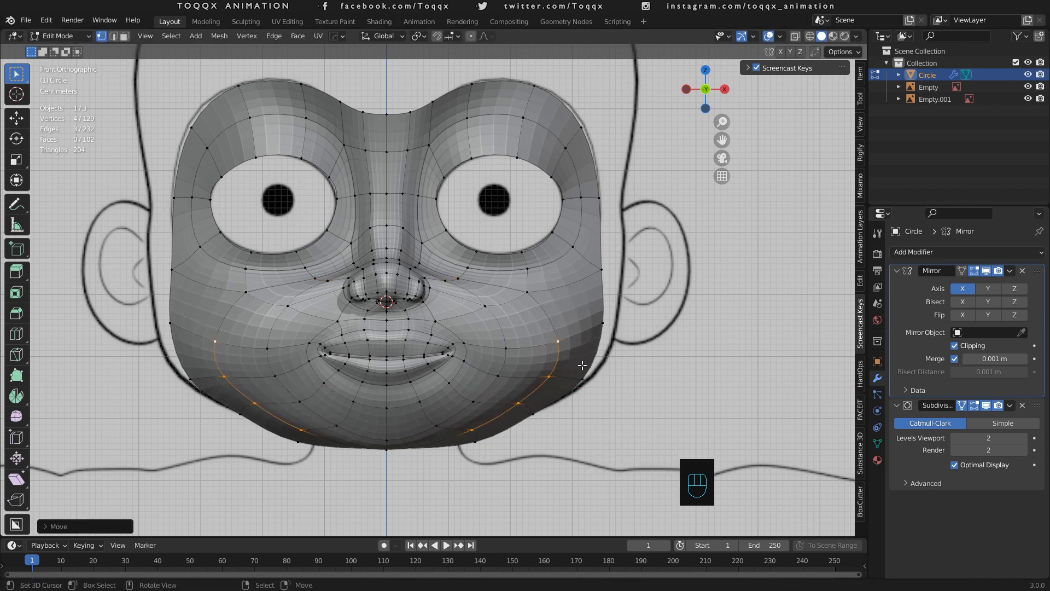
Move the outer jaw and cheek border vertices outward along X to meet the head outline of the front reference.
right_click(583, 377)
shift+right_click(603, 324)
key(g)
key(x)
click(612, 326)
right_click(608, 271)
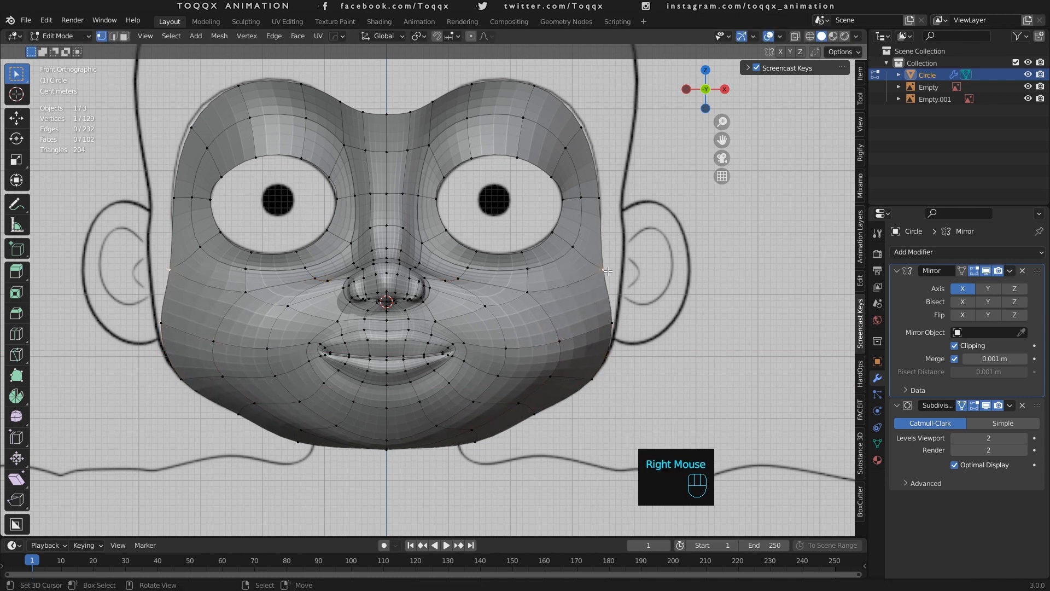
key(g)
key(x)
click(634, 272)
Move the three vertices beside the mouth and chin forward along Y by about 0.02 m in the side view.
right_click(601, 196)
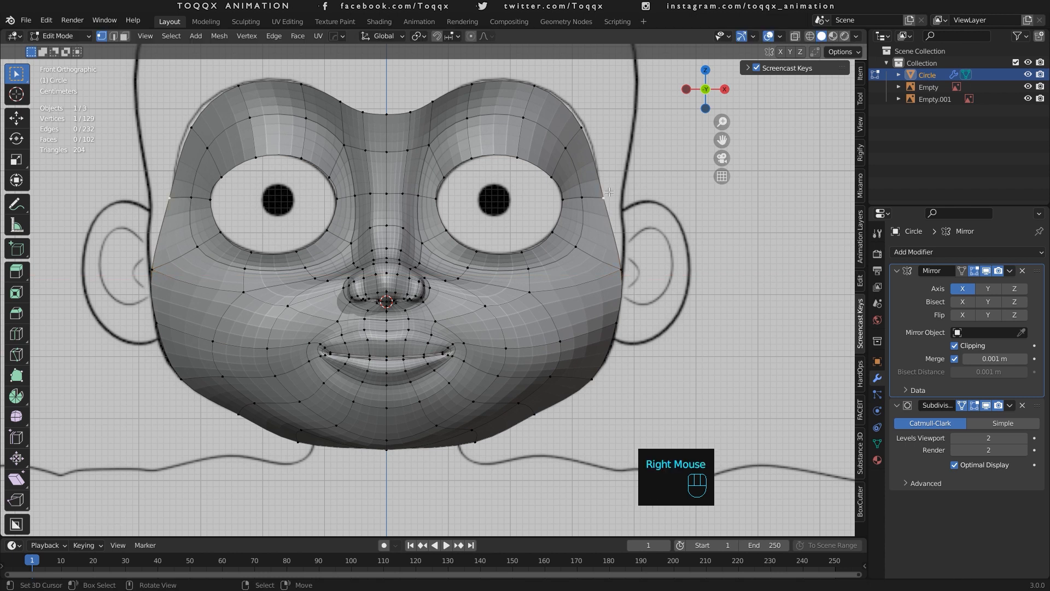
scroll(608, 192, down, 2)
drag(715, 90, 603, 82)
key(KP_3)
scroll(476, 365, up, 2)
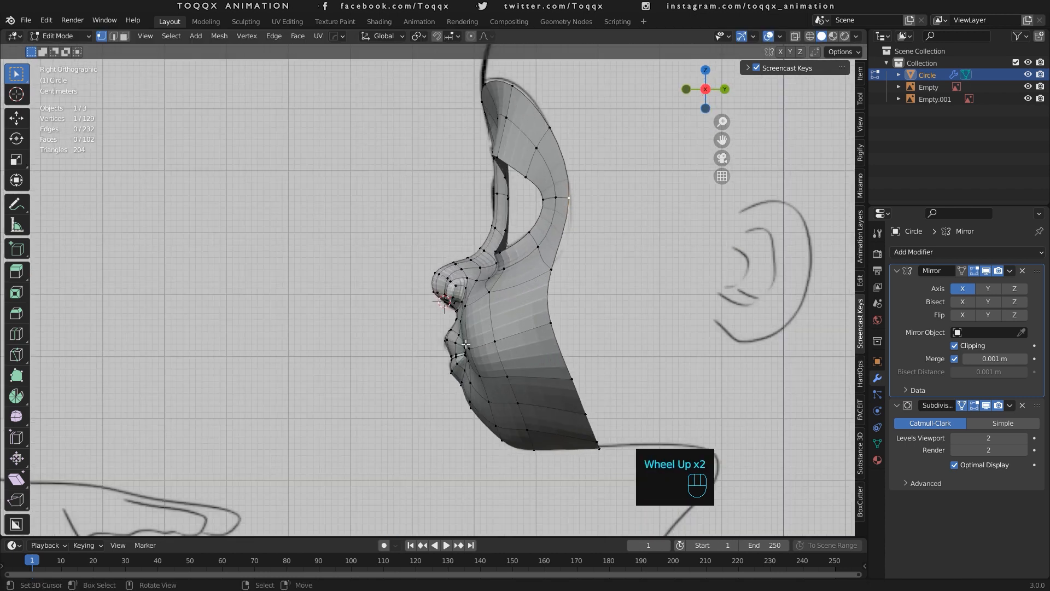
shift+right_click(479, 376)
shift+right_click(492, 402)
key(g)
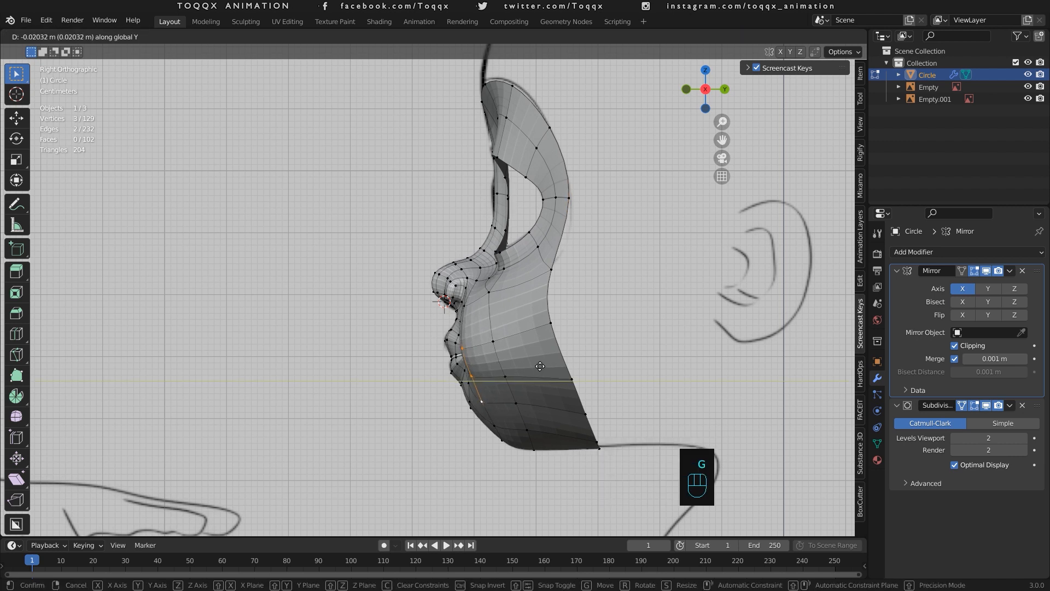
click(540, 366)
Move the outer cheek border vertex backward along Y in the side view, and check the face from the front.
right_click(563, 324)
key(g)
key(y)
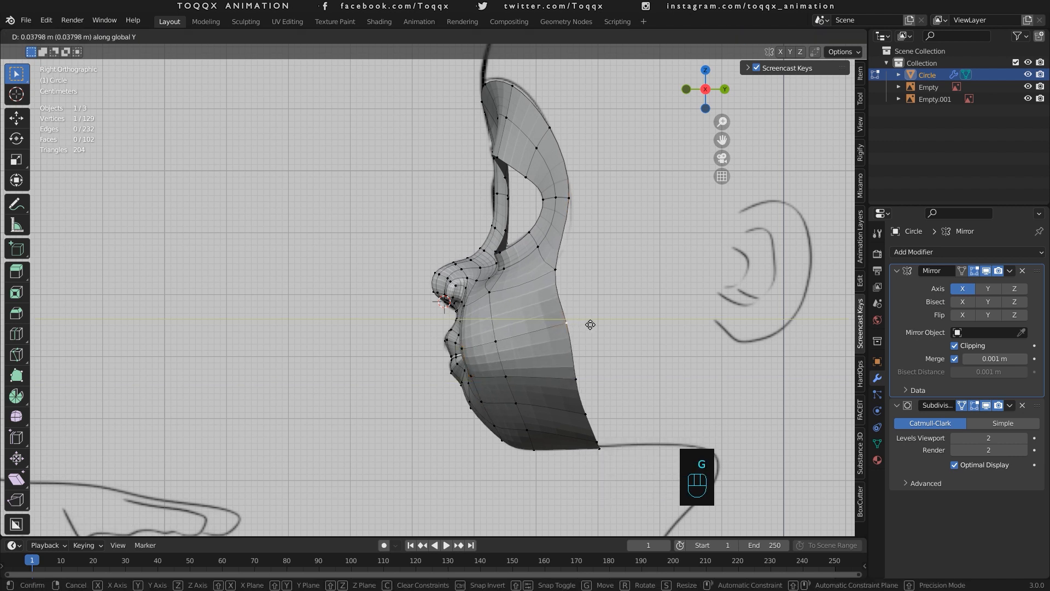
click(581, 329)
drag(708, 90, 666, 96)
scroll(543, 282, down, 1)
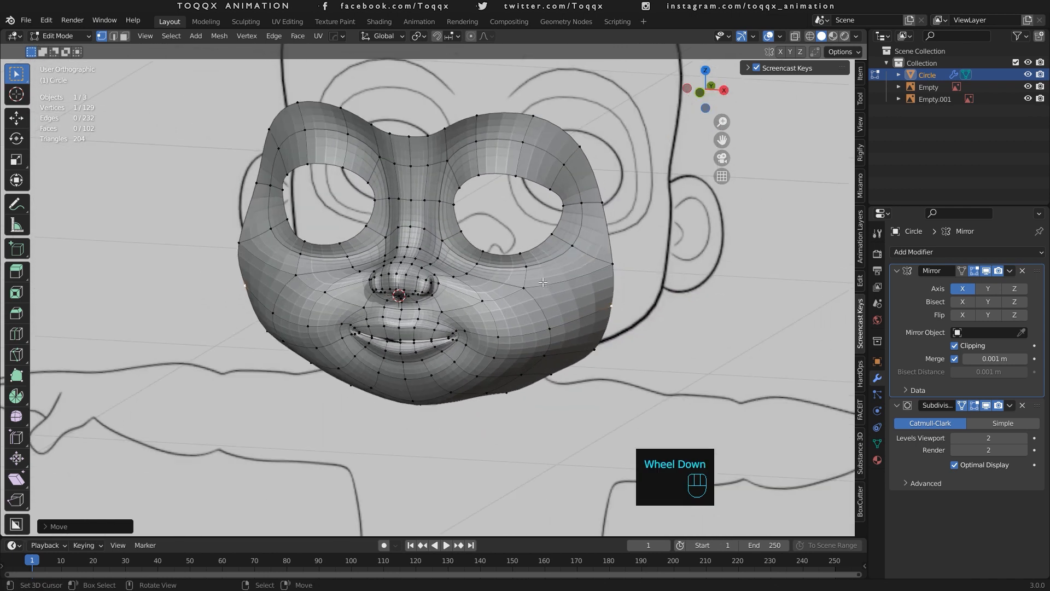
key(KP_1)
scroll(543, 282, down, 1)
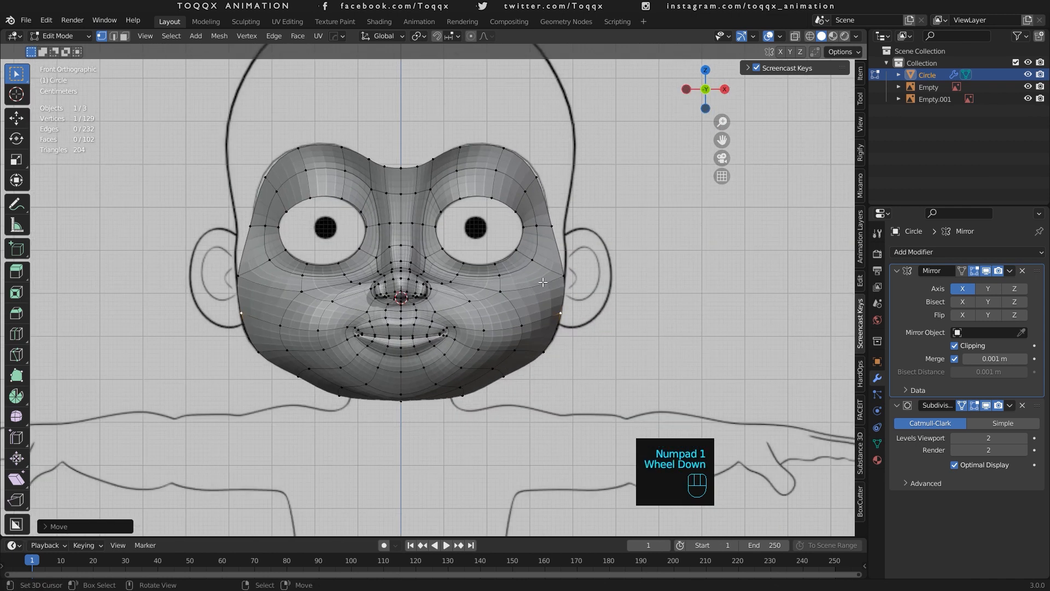
scroll(543, 283, up, 2)
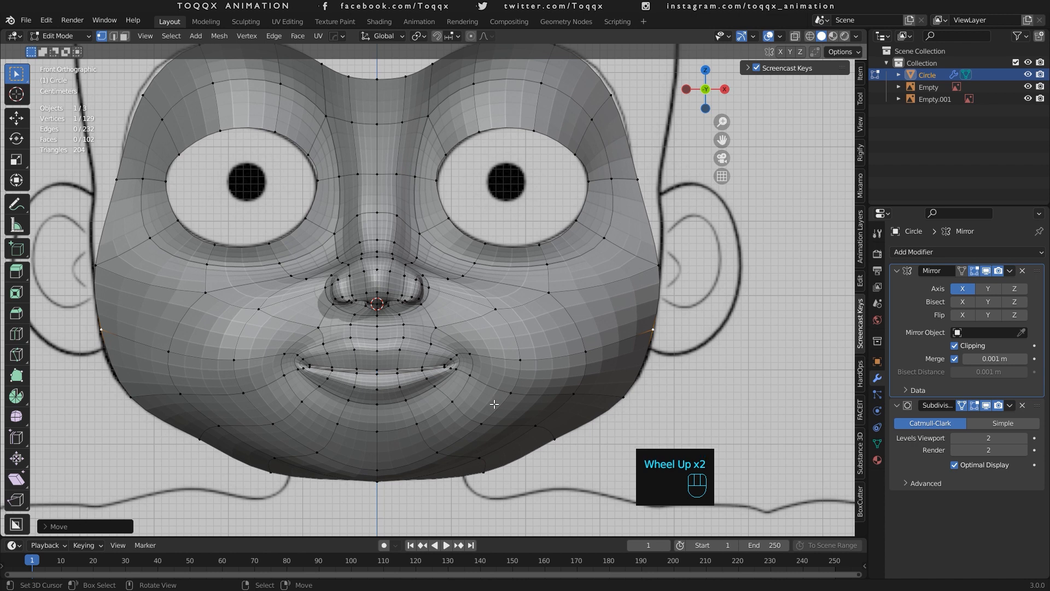
Select the face loops around the mouth, lips, nose and eyes to examine the topology flow of the mesh.
key(3)
alt+right_click(489, 389)
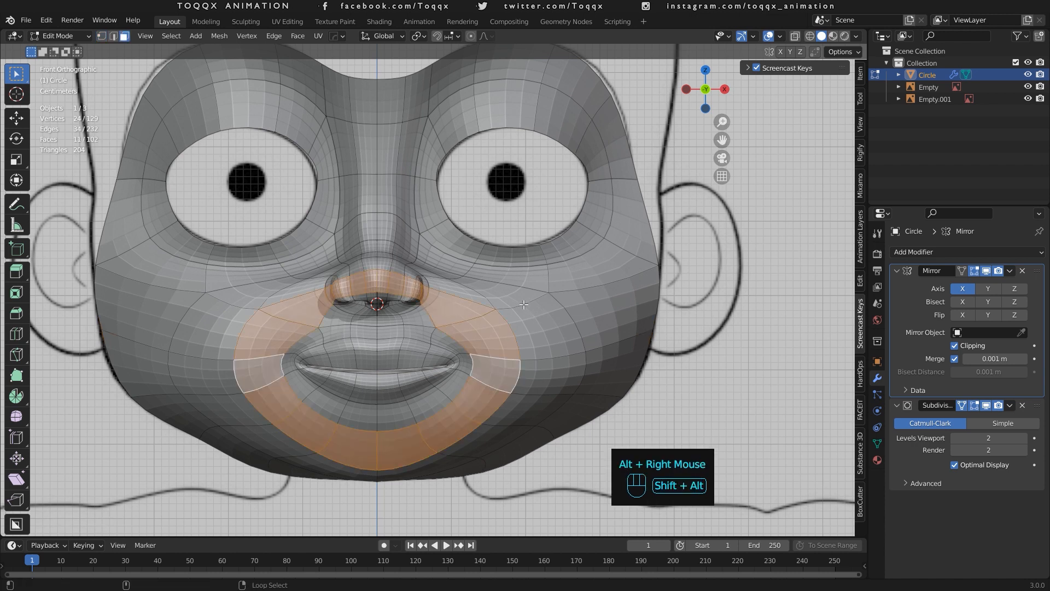
alt+shift+right_click(431, 296)
alt+shift+right_click(428, 335)
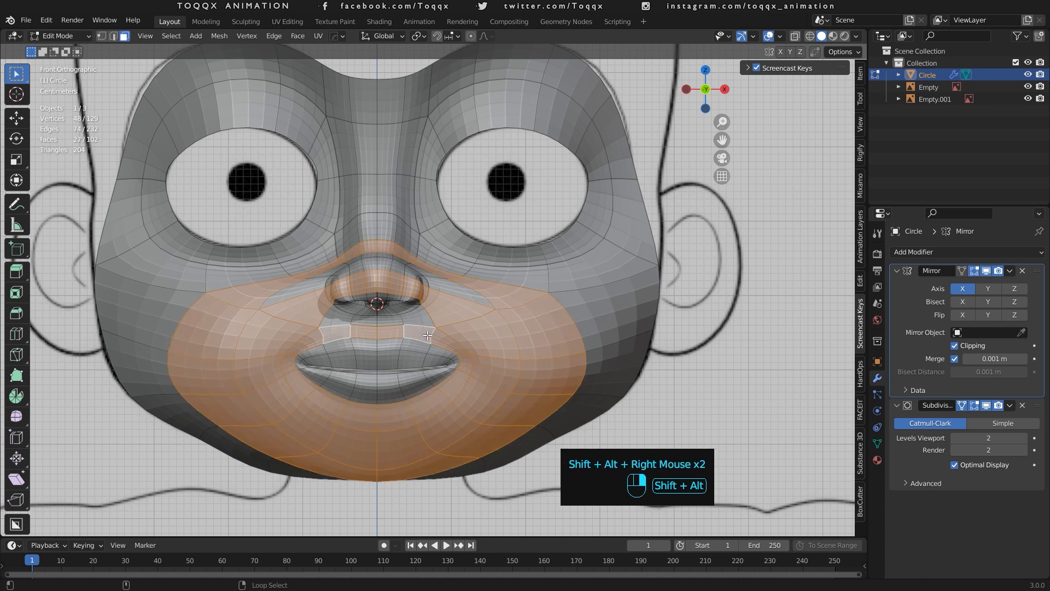
alt+shift+right_click(427, 350)
alt+shift+right_click(425, 359)
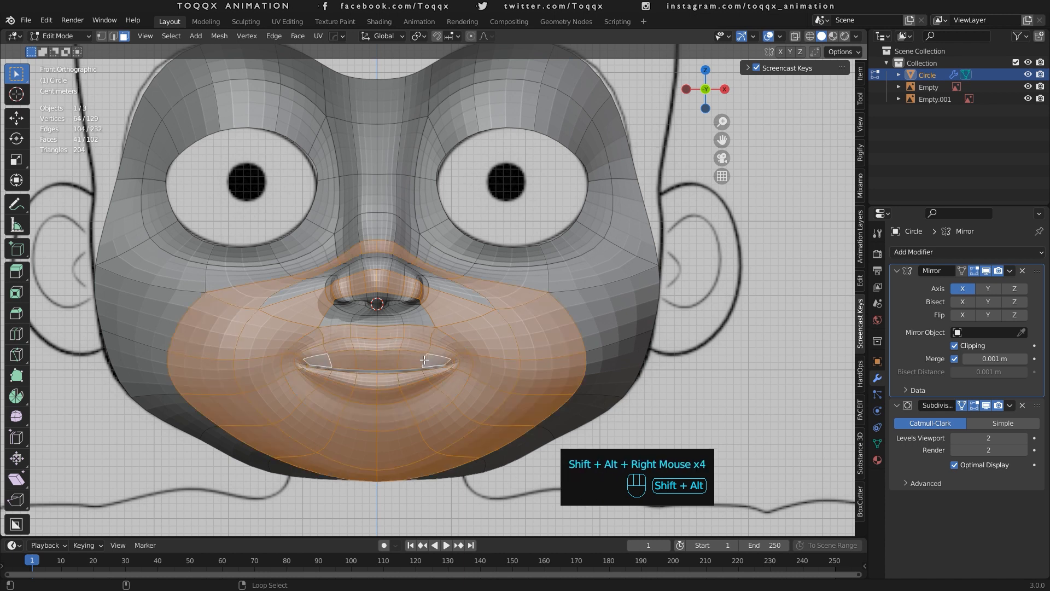
alt+shift+right_click(557, 252)
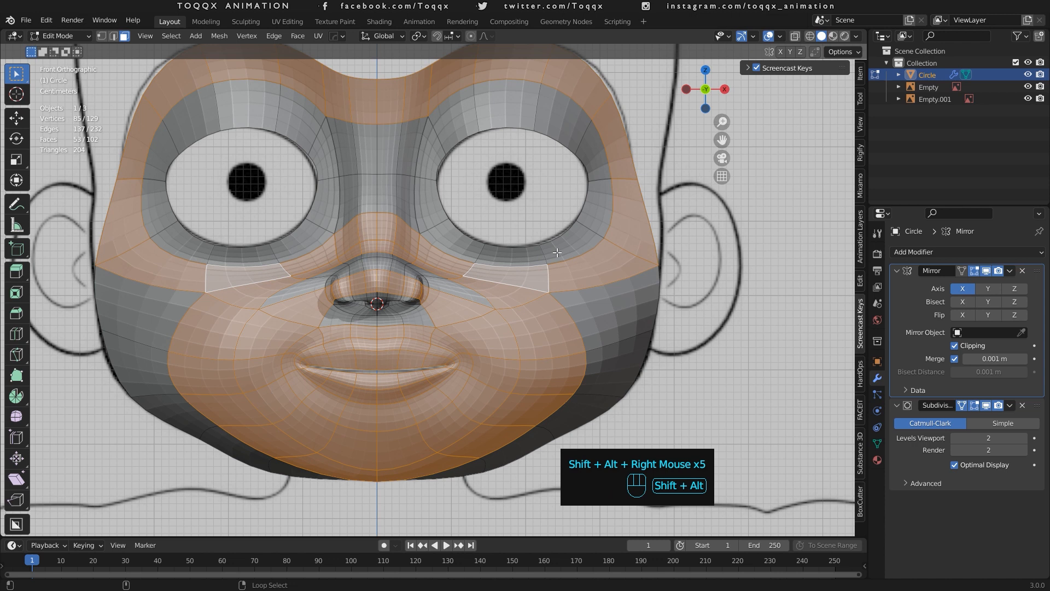
alt+shift+right_click(591, 232)
scroll(457, 176, down, 2)
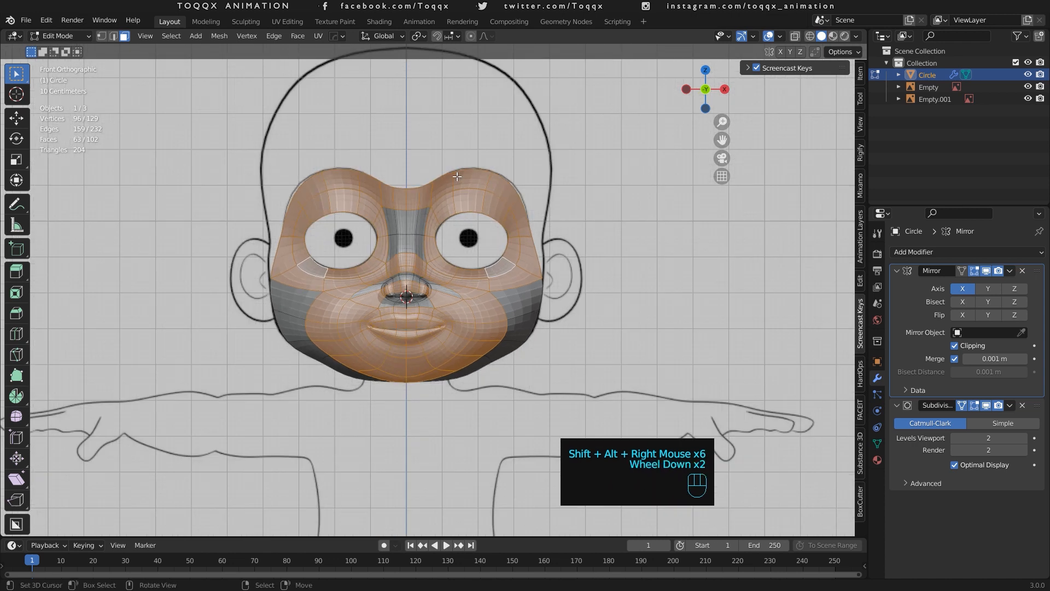
scroll(457, 176, up, 1)
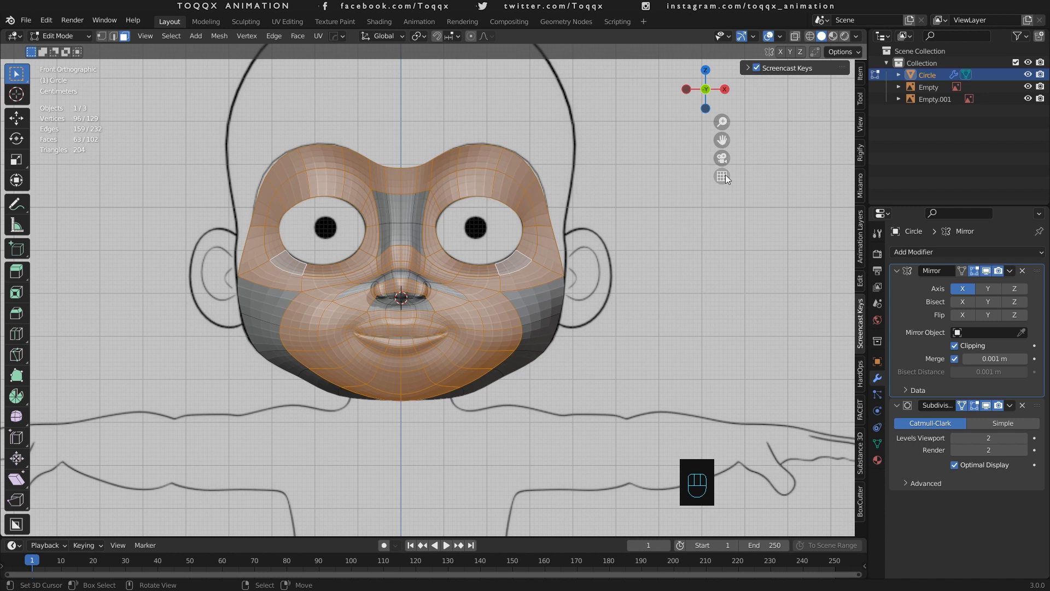
mouse_move(727, 83)
mouse_down()
mouse_move(612, 100)
mouse_move(722, 88)
mouse_up()
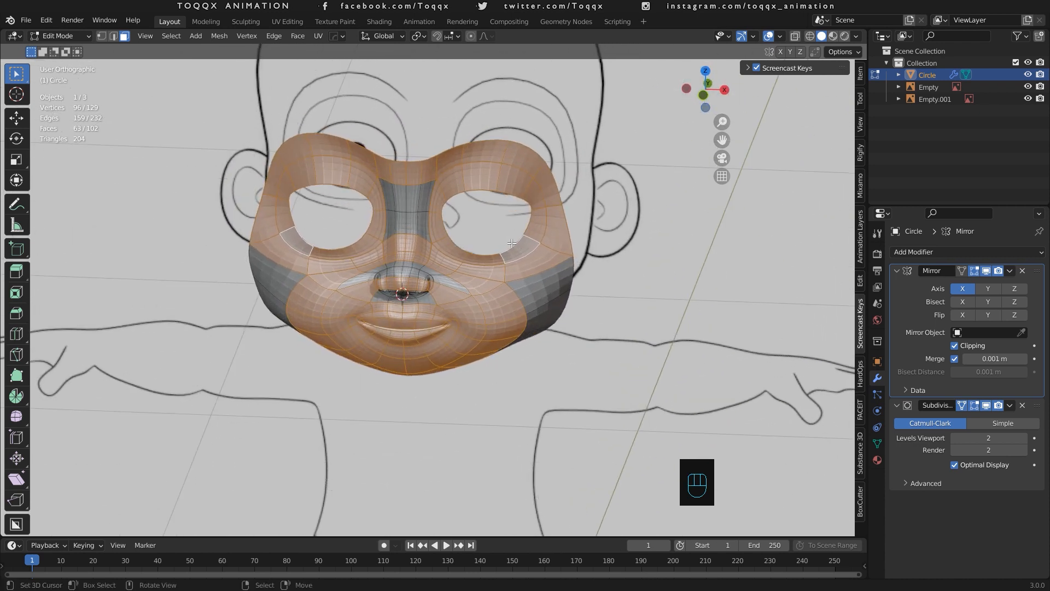
scroll(496, 276, up, 4)
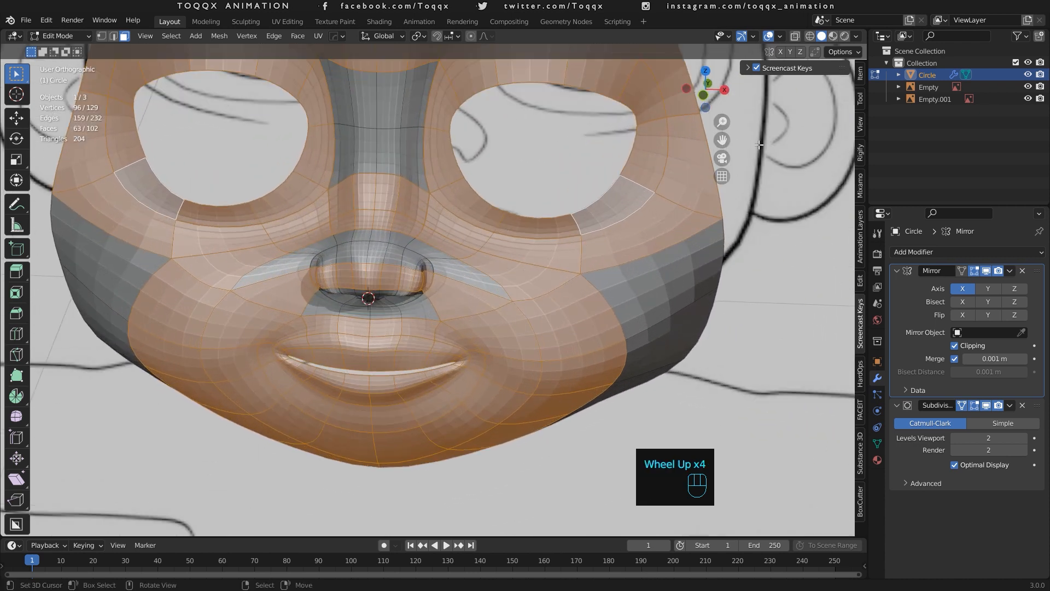
Extrude the four outer border edges from beside the brow down to the cheek backward towards the ear in the side view.
key(KP_3)
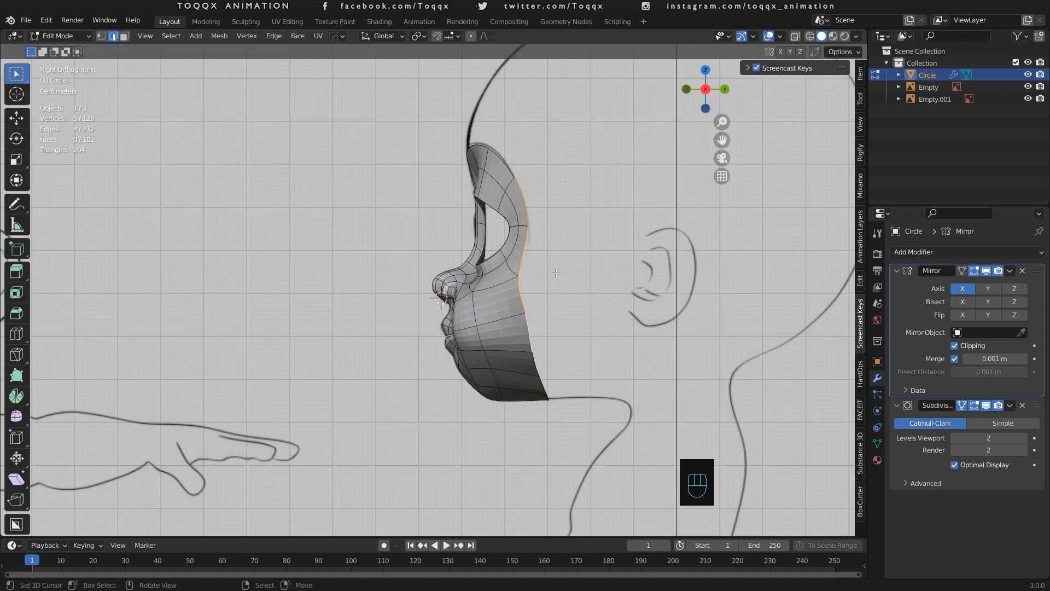
key(e)
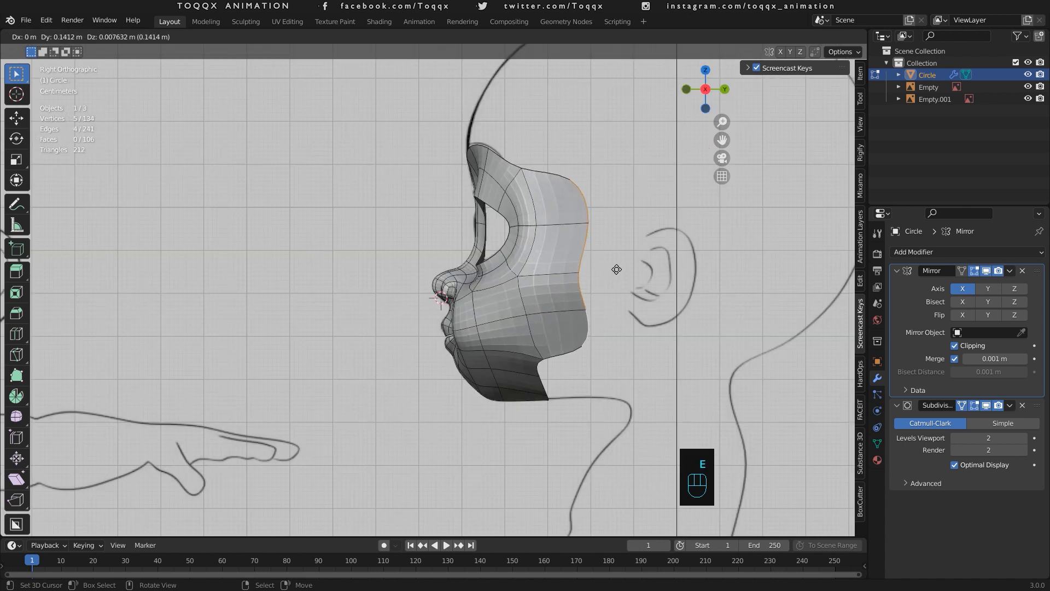
click(621, 270)
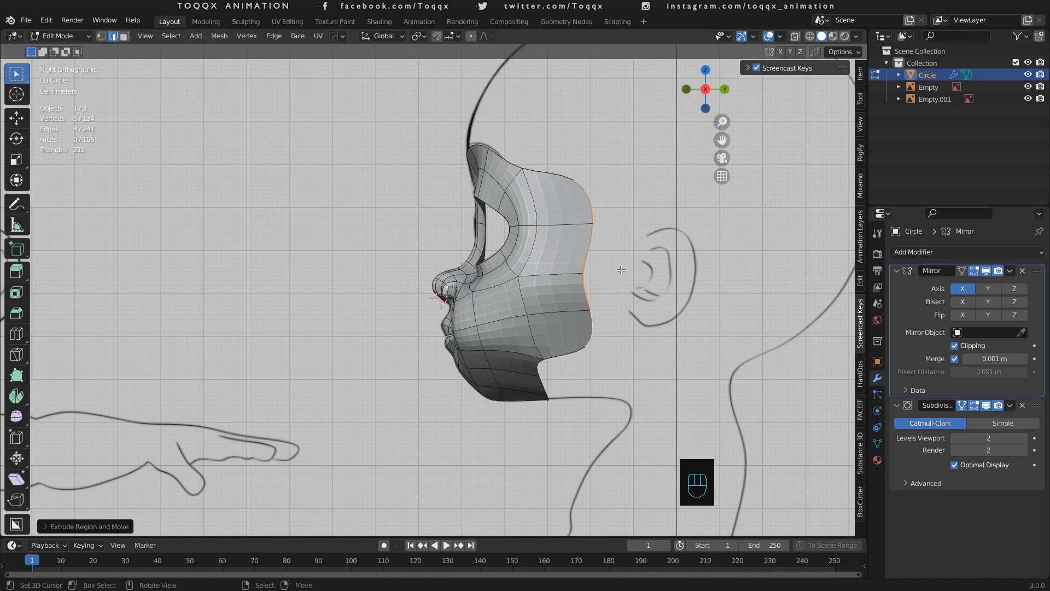
key(KP_1)
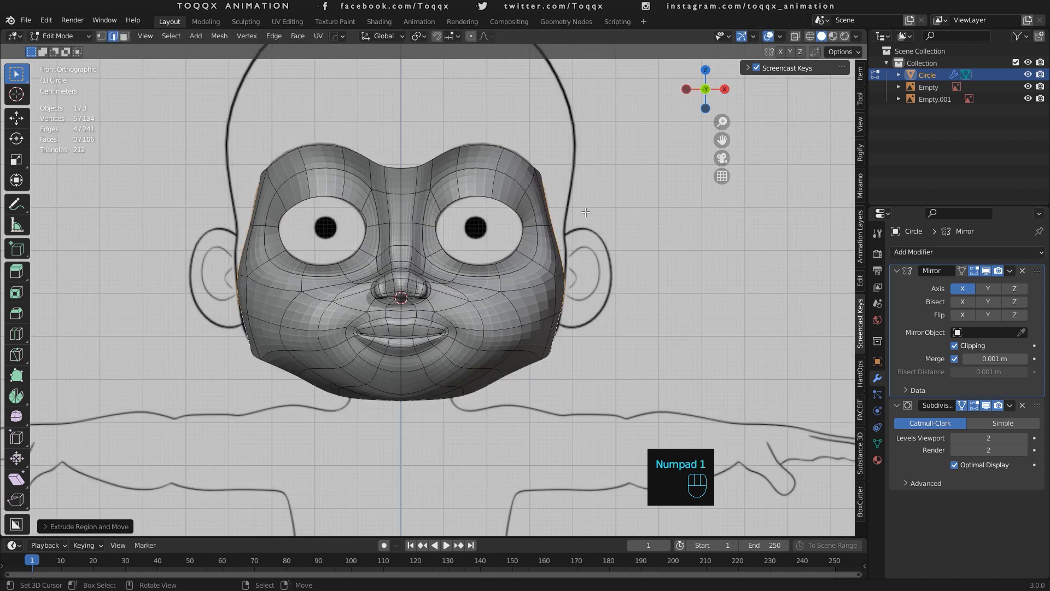
scroll(586, 212, up, 1)
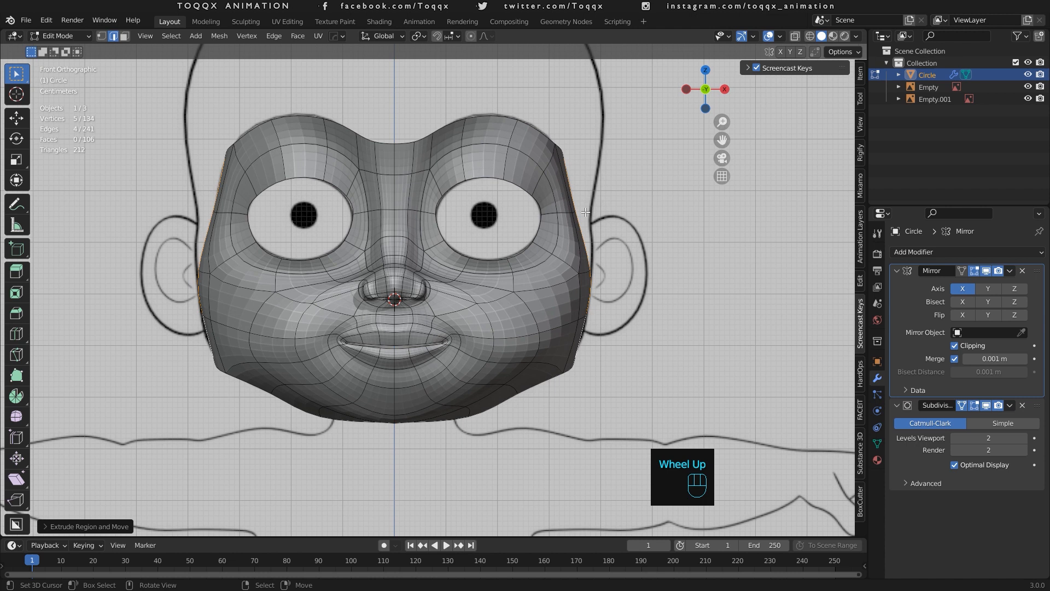
Move the uppermost rear edge of the extruded side strip outward along X towards the head outline in the front view.
key(KP_3)
right_click(623, 257)
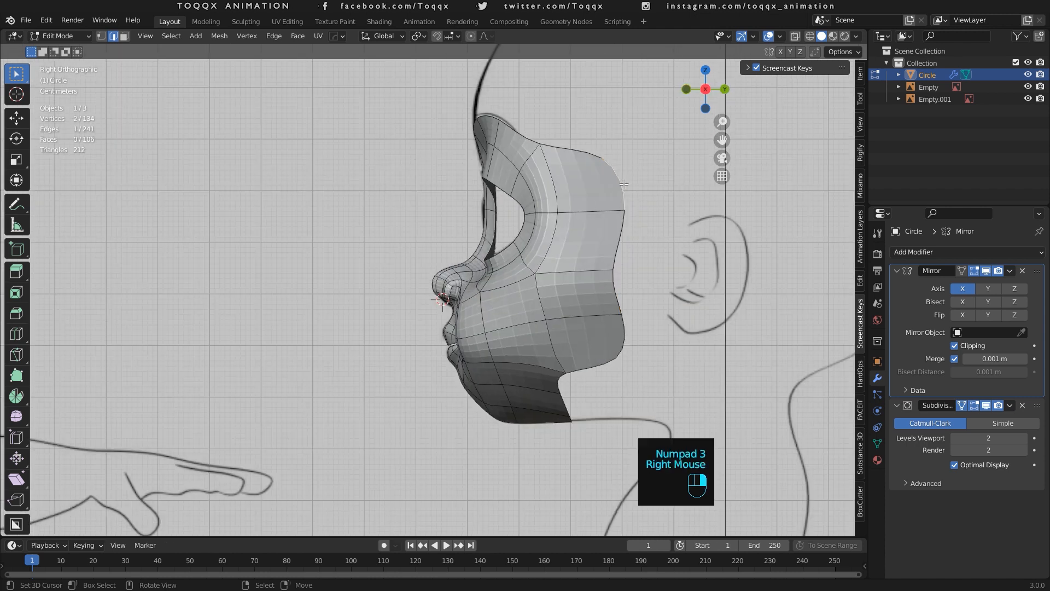
shift+right_click(622, 250)
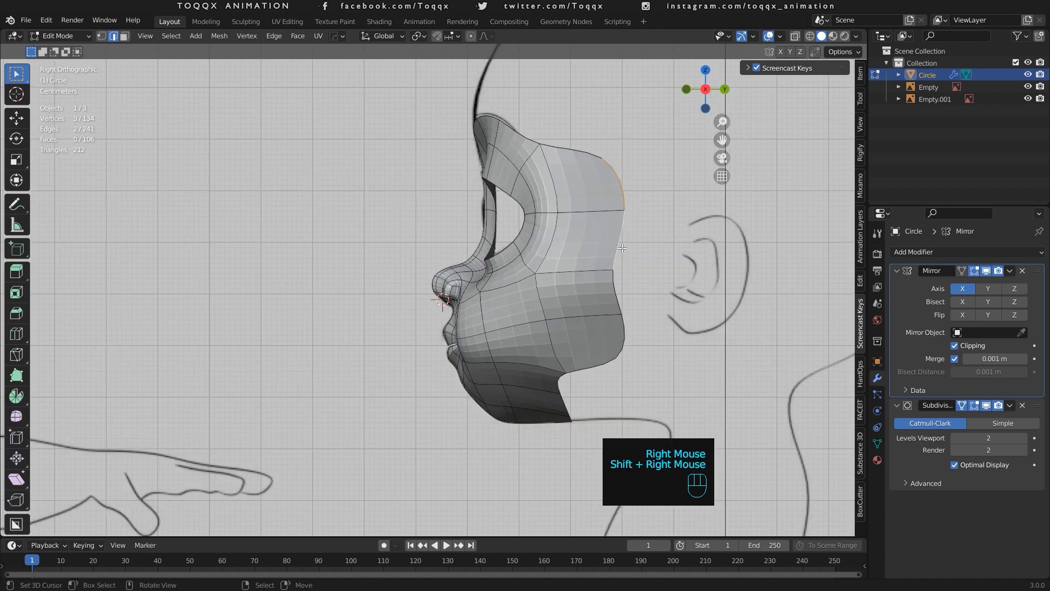
right_click(622, 189)
key(KP_1)
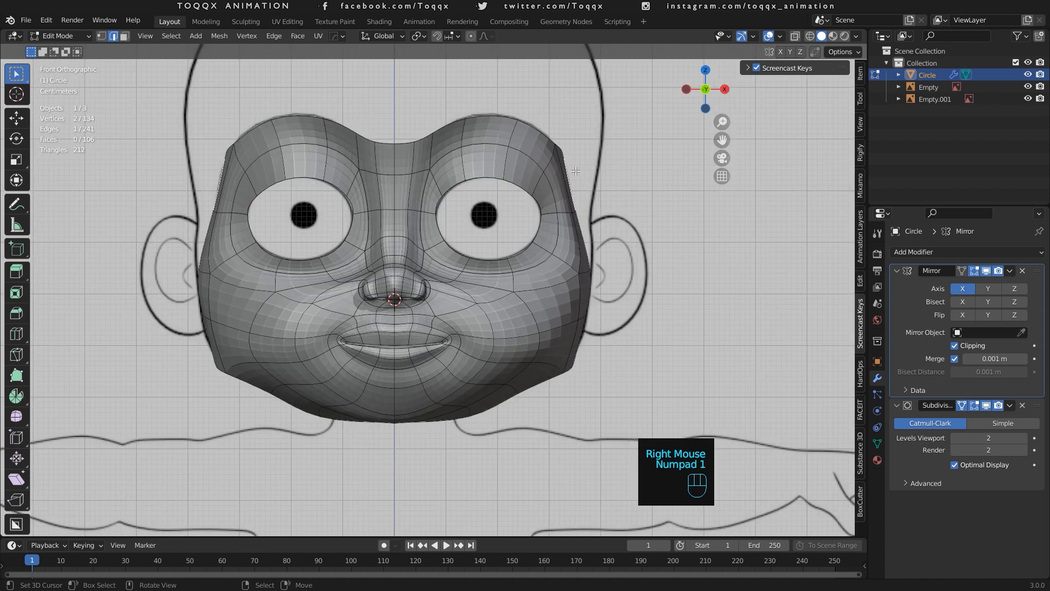
key(g)
key(x)
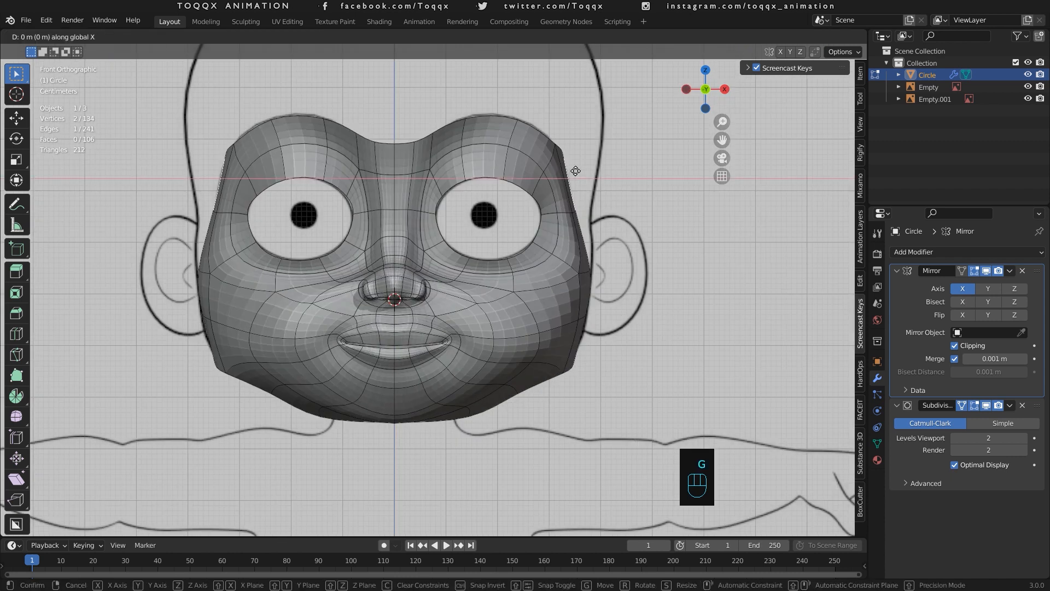
click(595, 168)
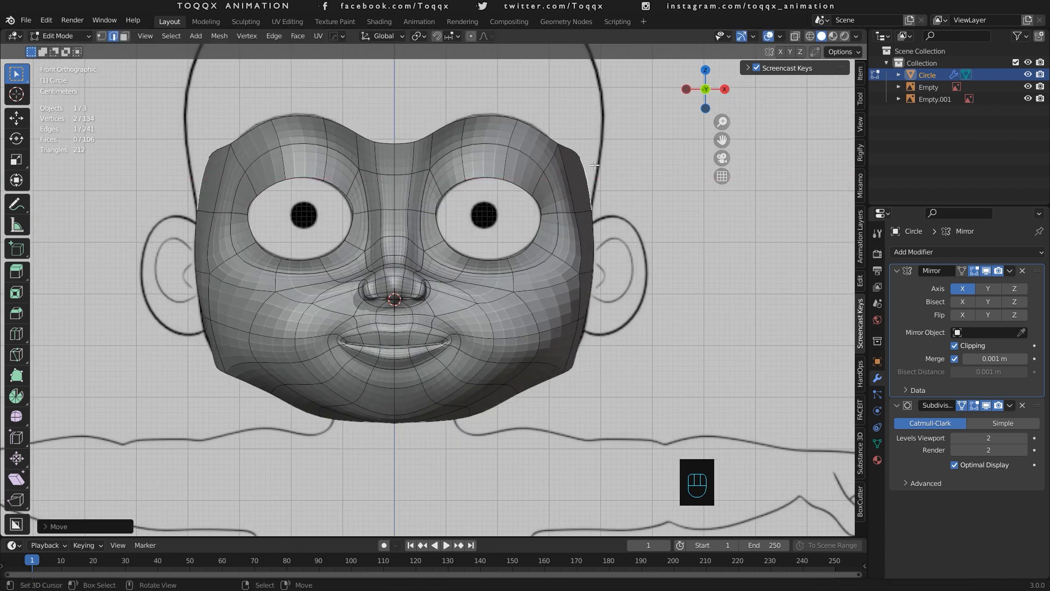
key(Tab)
key(Tab)
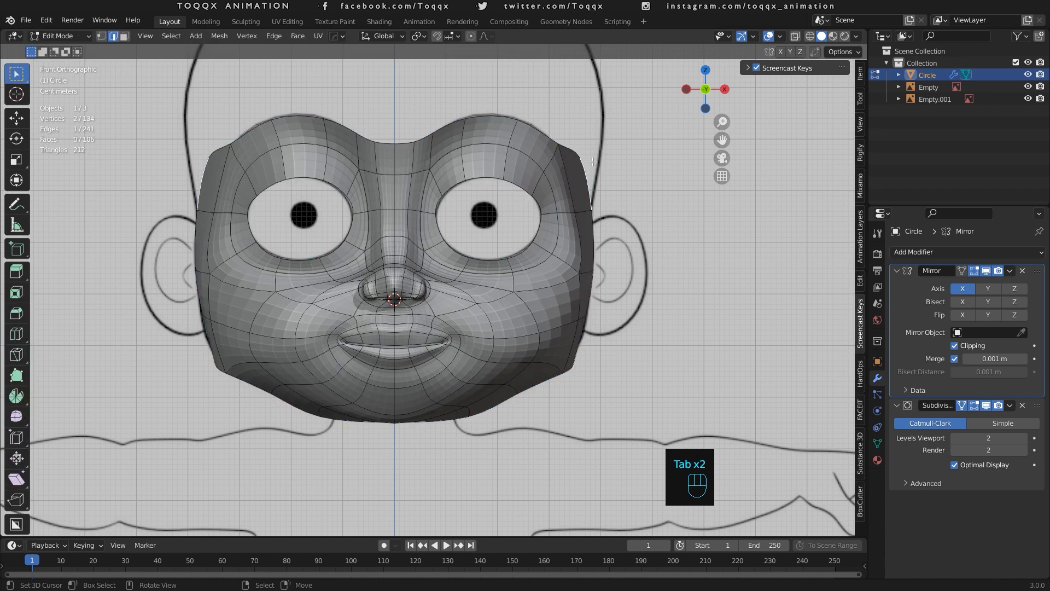
Move the top corner vertex of the side strip outward along X by about 0.05 m to meet the head outline.
key(1)
right_click(586, 152)
key(g)
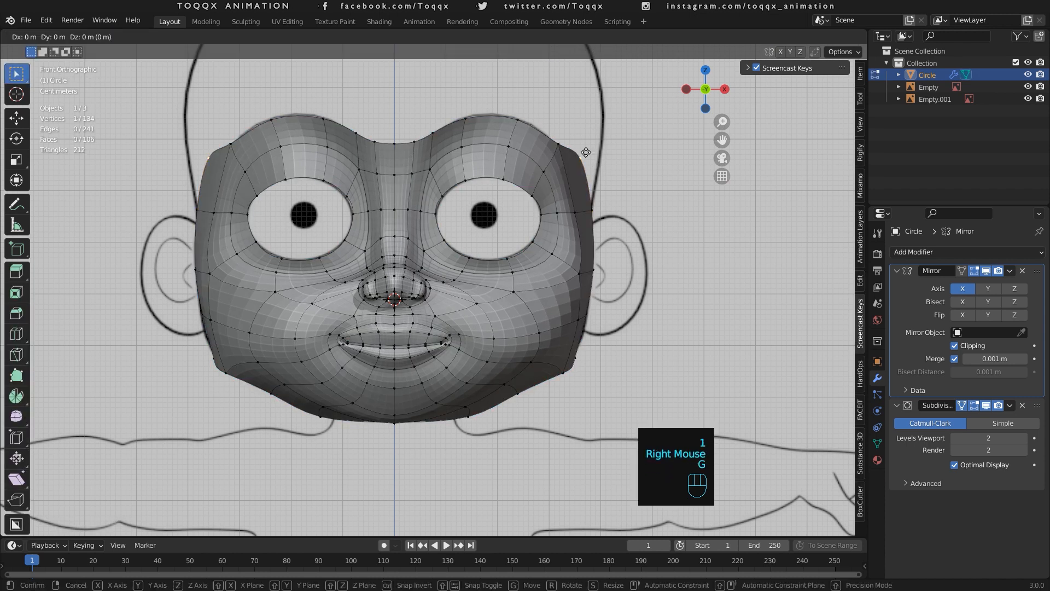
key(x)
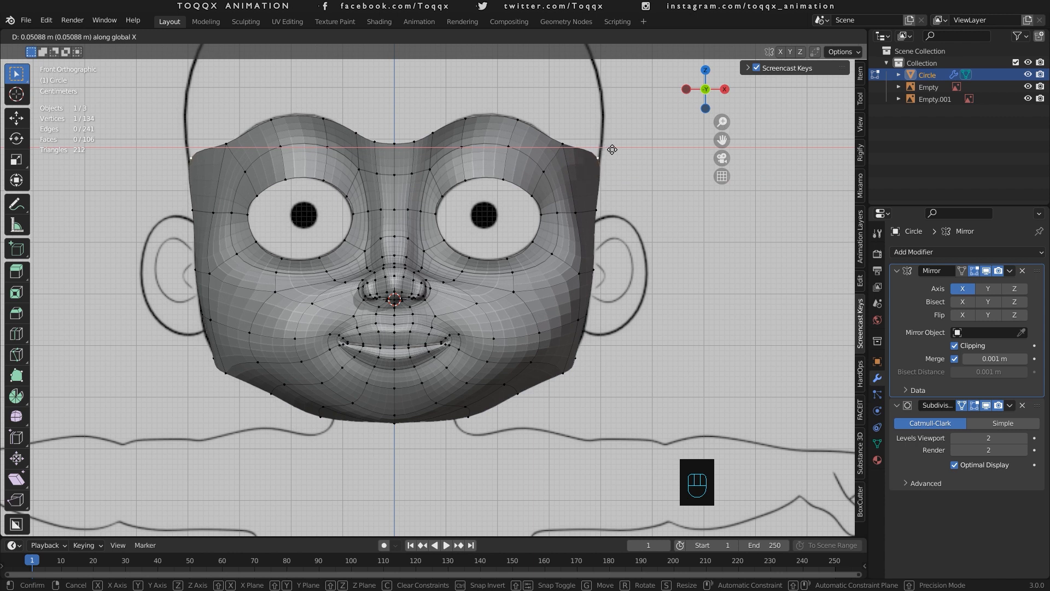
click(613, 149)
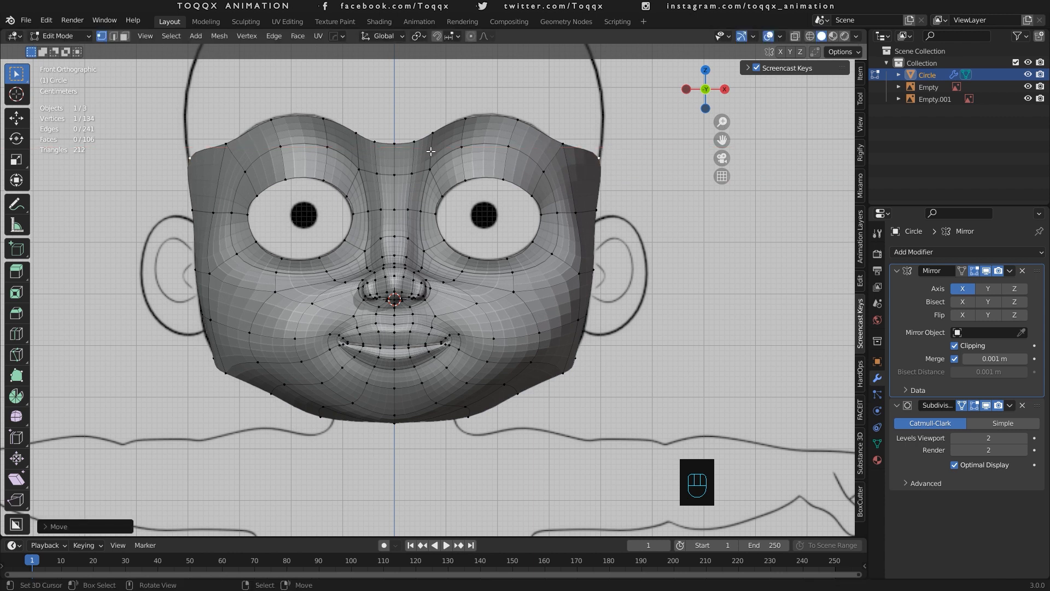
Extrude the brow border, from the centre line to its outer end, upward by about 0.09 m to start the forehead.
right_click(389, 137)
shift+right_click(414, 141)
shift+right_click(434, 123)
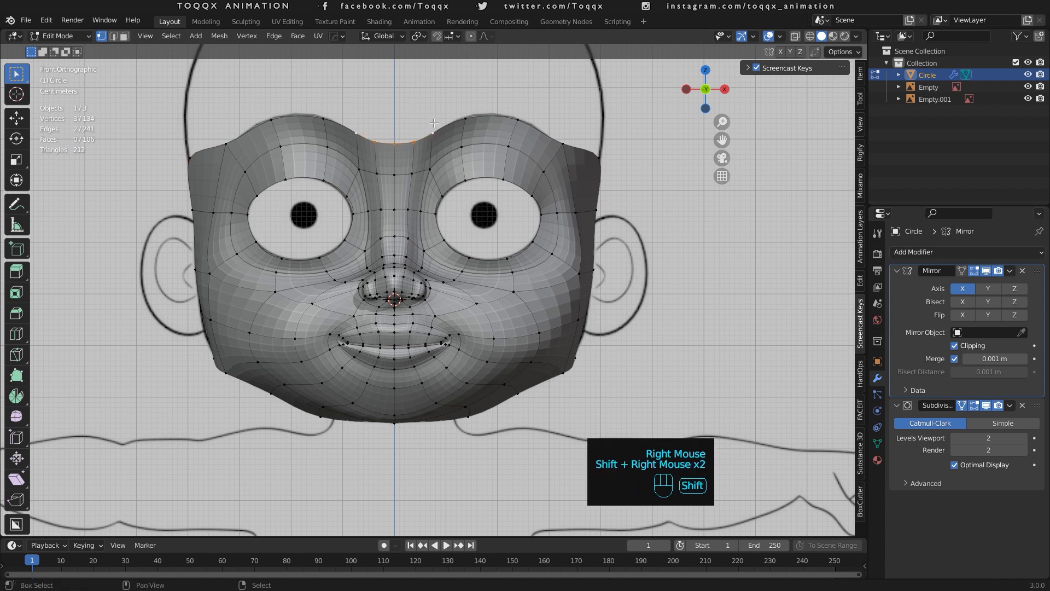
shift+right_click(509, 110)
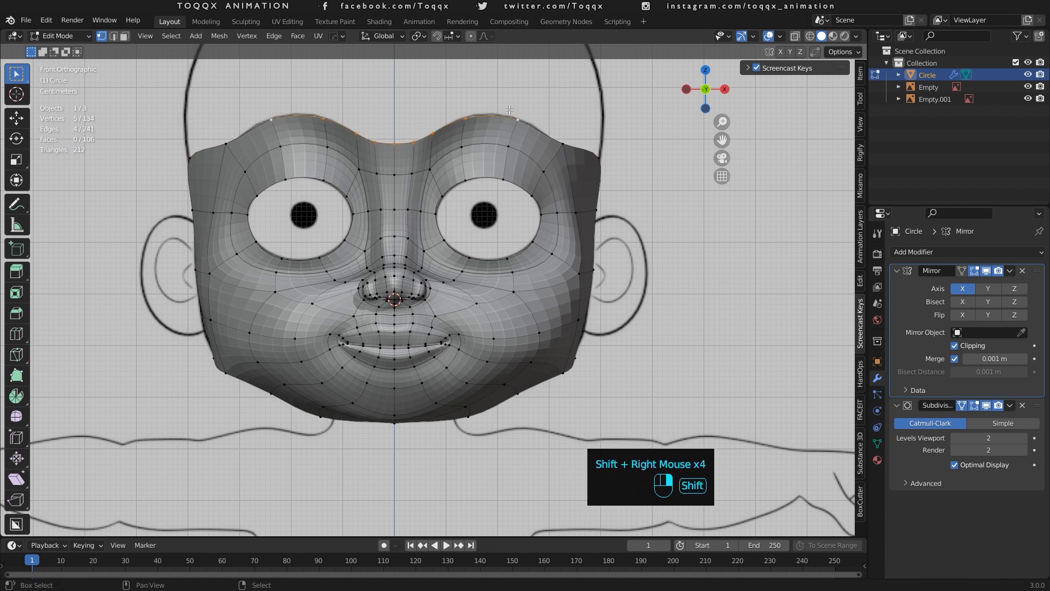
shift+right_click(561, 130)
scroll(560, 129, down, 2)
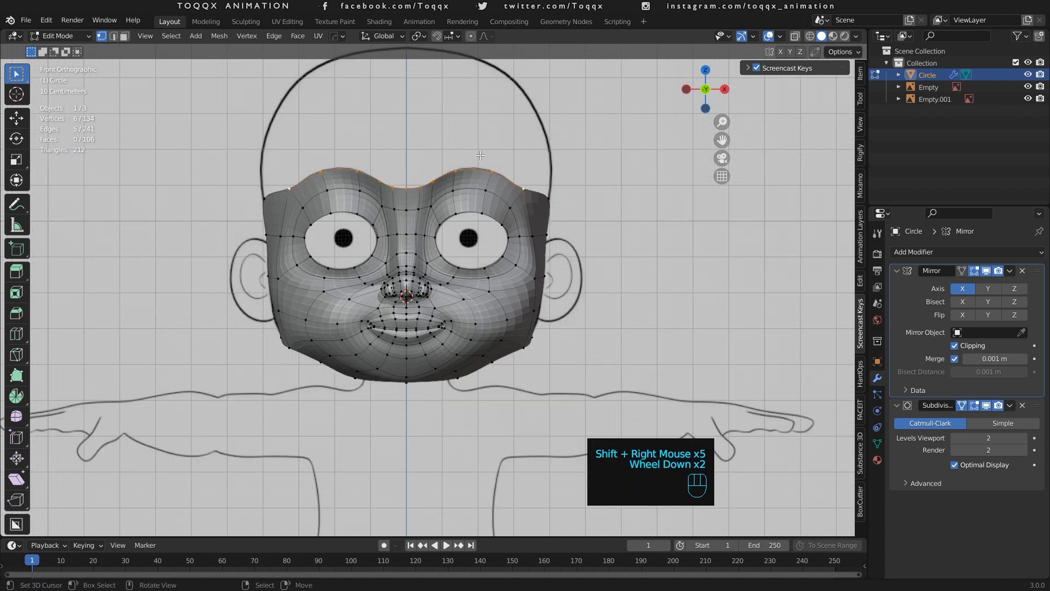
key(e)
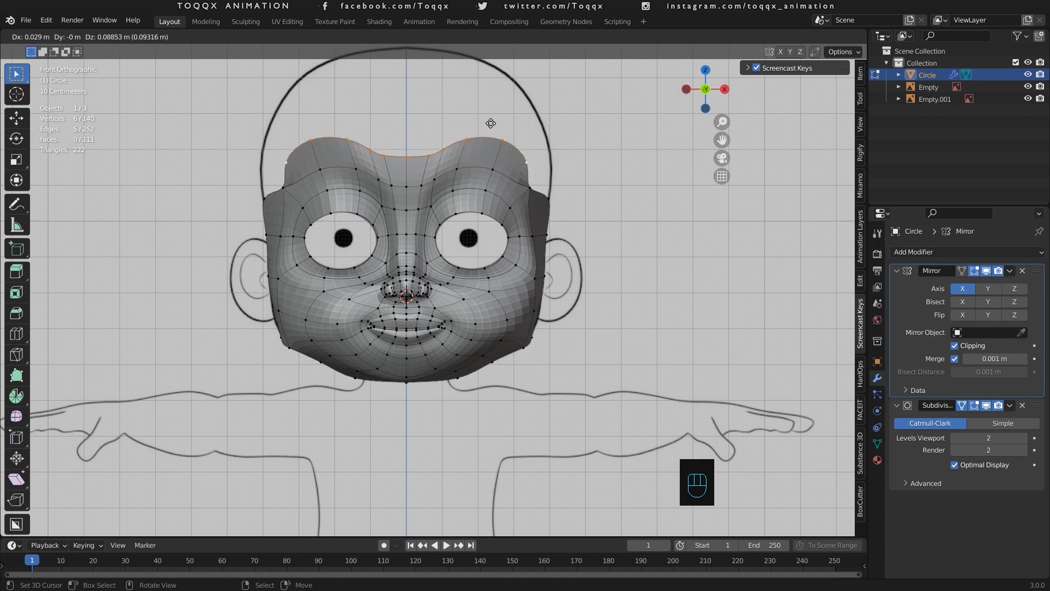
click(491, 123)
Move the three forehead border vertices nearest the centre line upward by about 0.04 m to level the upper edge.
right_click(404, 147)
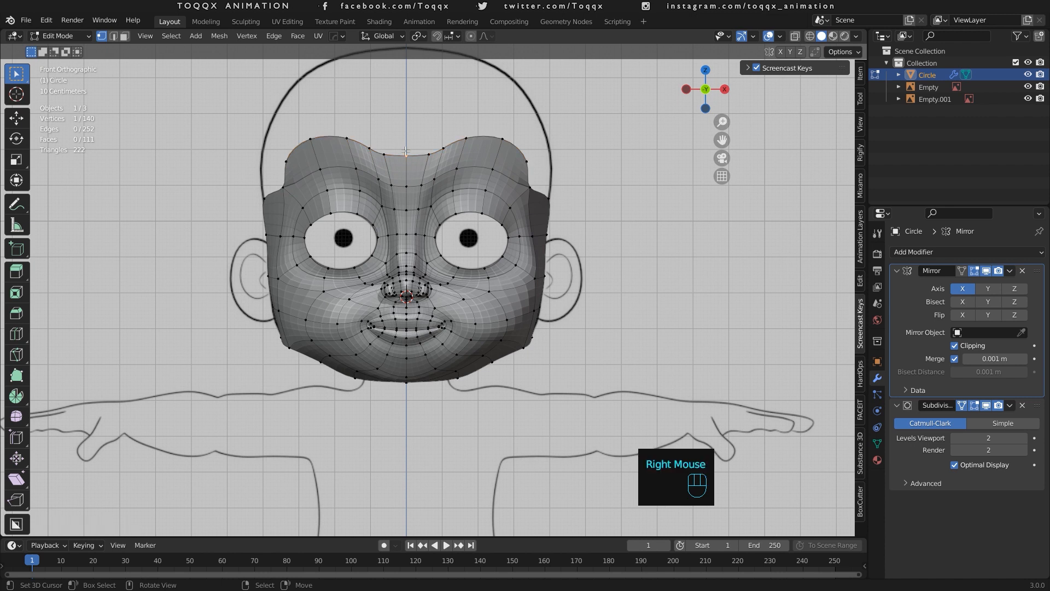
shift+right_click(429, 148)
shift+right_click(452, 141)
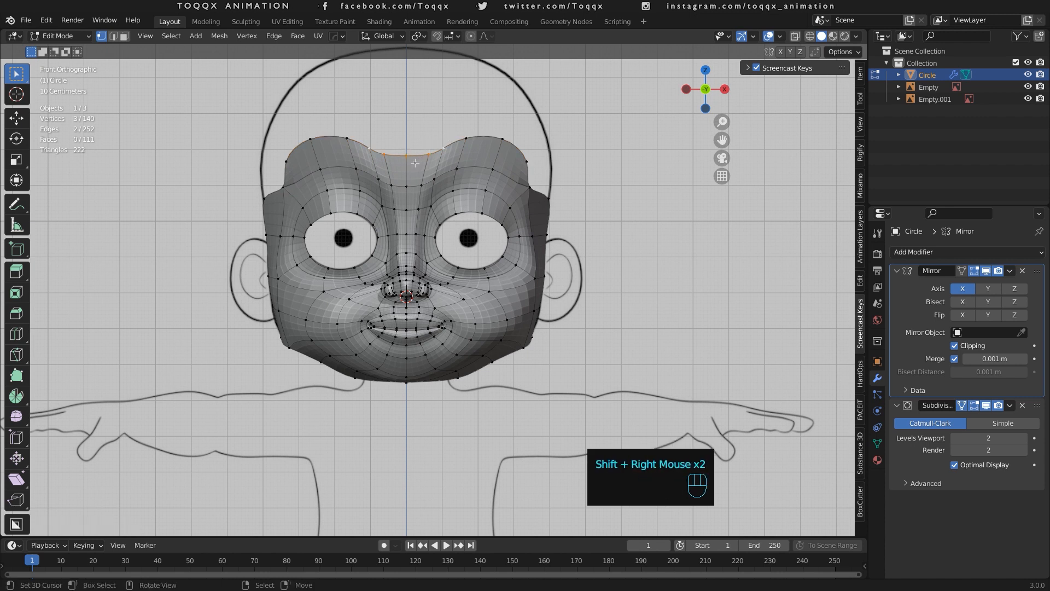
key(g)
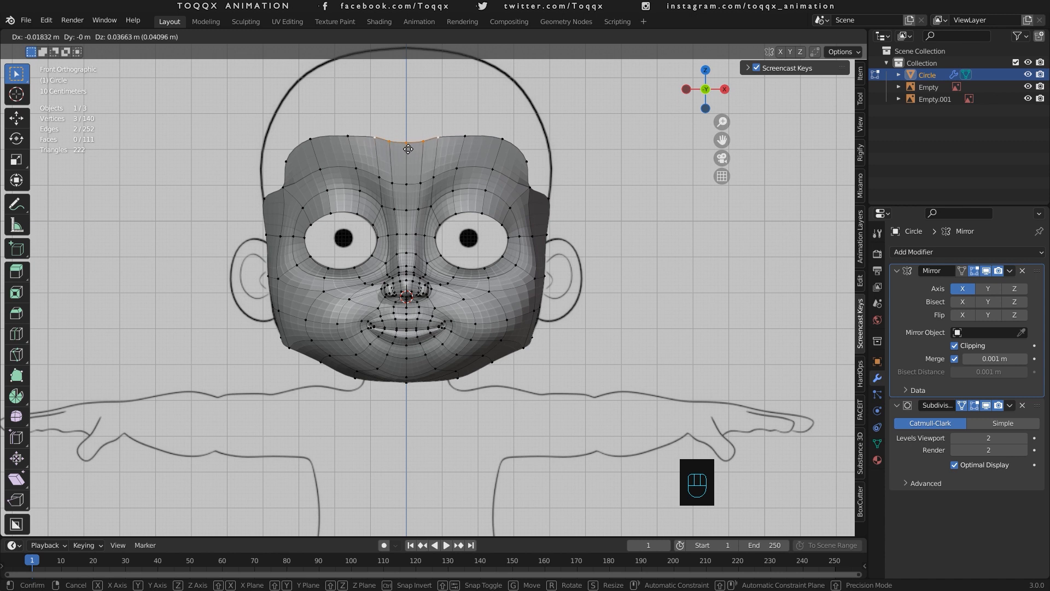
Raise the two innermost forehead border vertices by about 0.02 m, in line with the rest of the upper edge.
right_click(408, 149)
shift+right_click(409, 148)
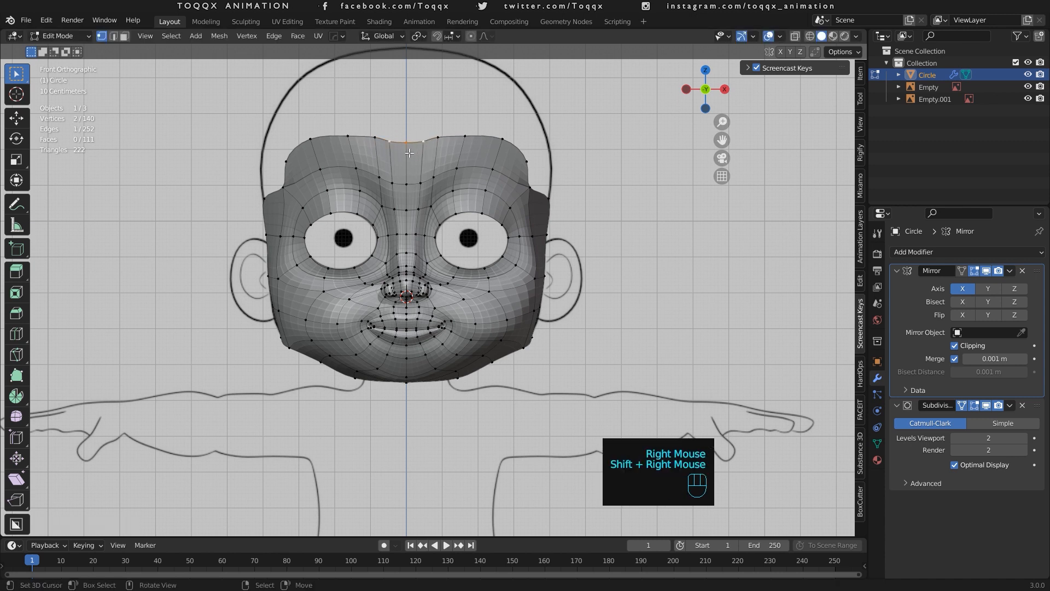
key(g)
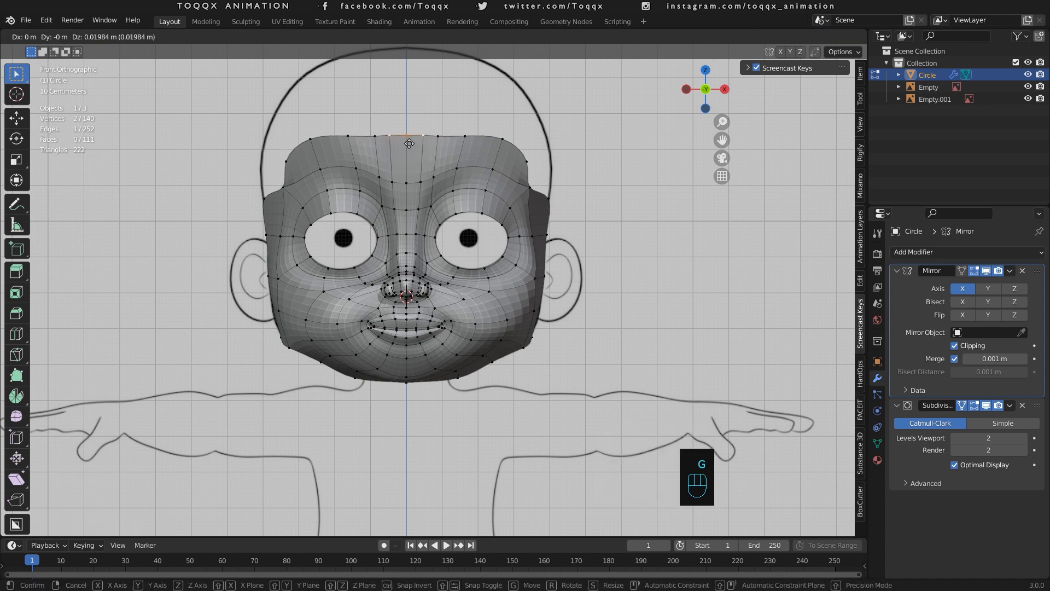
click(409, 143)
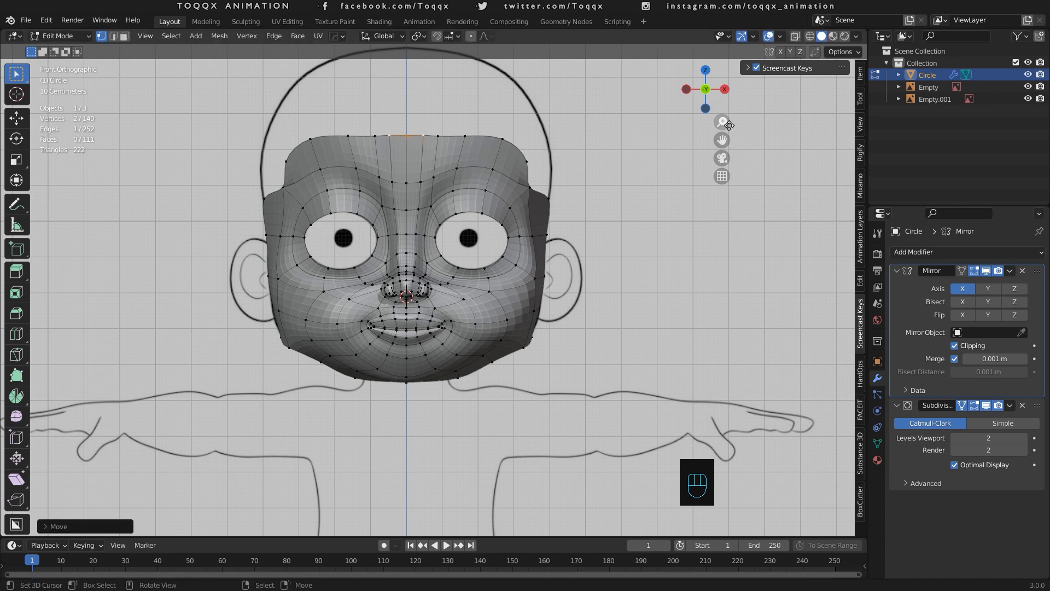
Move the outer end vertex of the forehead border backward along Y in the side view.
drag(730, 96, 679, 104)
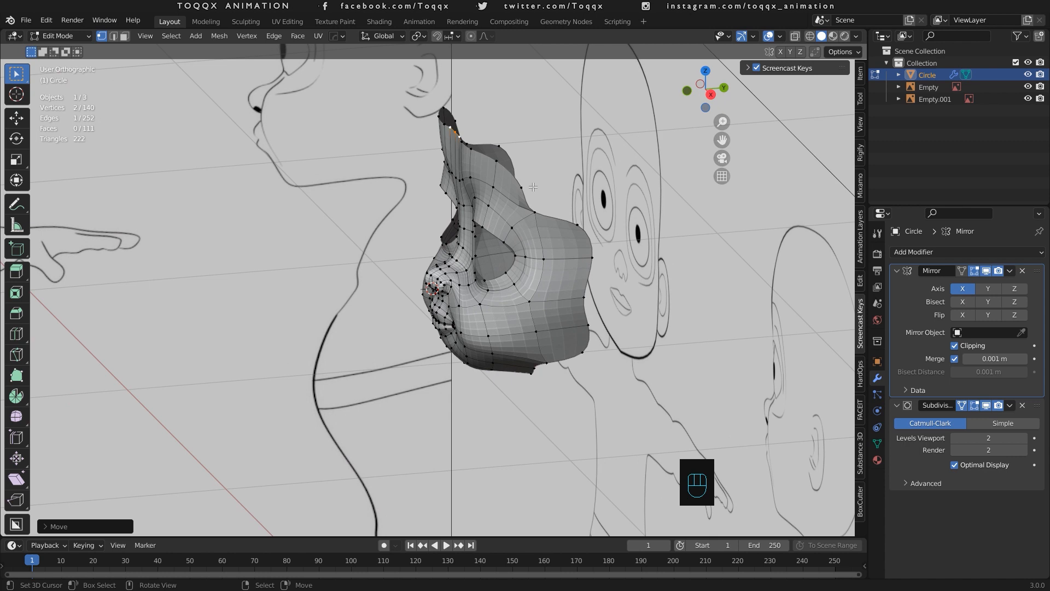
right_click(533, 187)
key(KP_3)
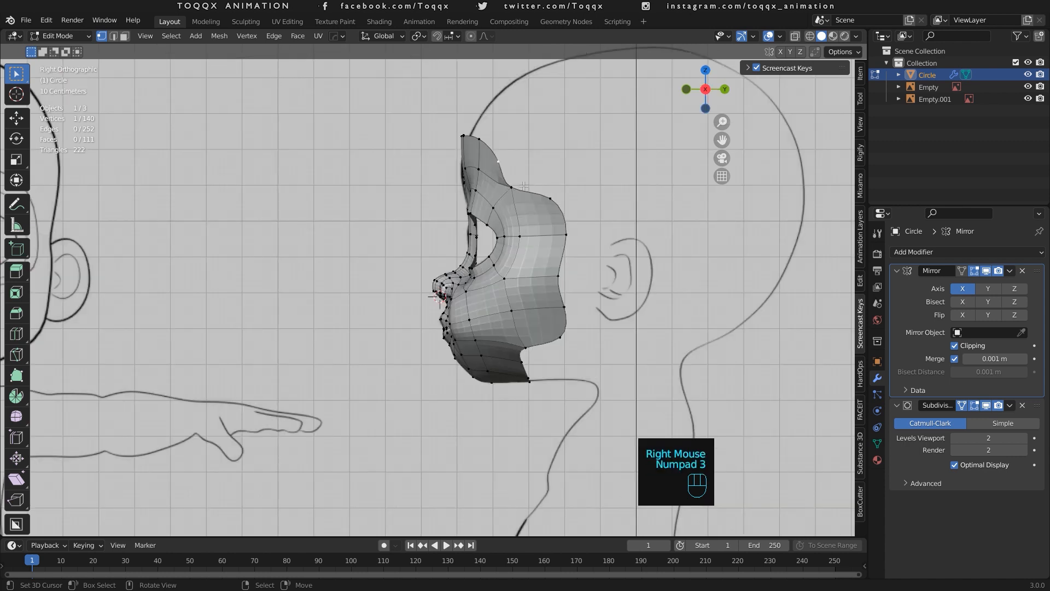
key(g)
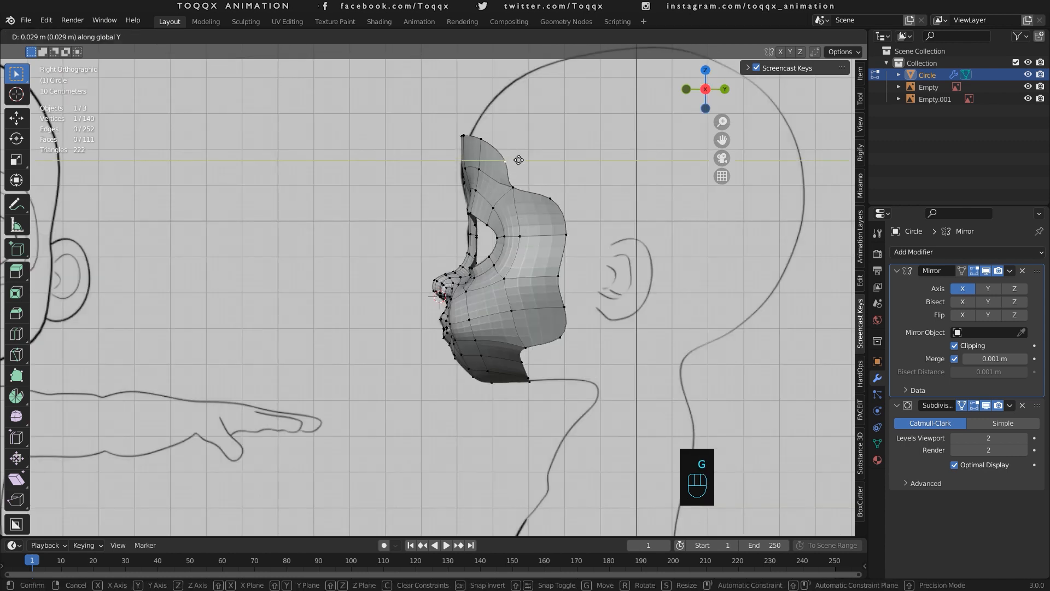
click(525, 159)
Extrude the side strip's upper rear corner vertex upward and fill a face between it and the forehead's outer end.
right_click(559, 190)
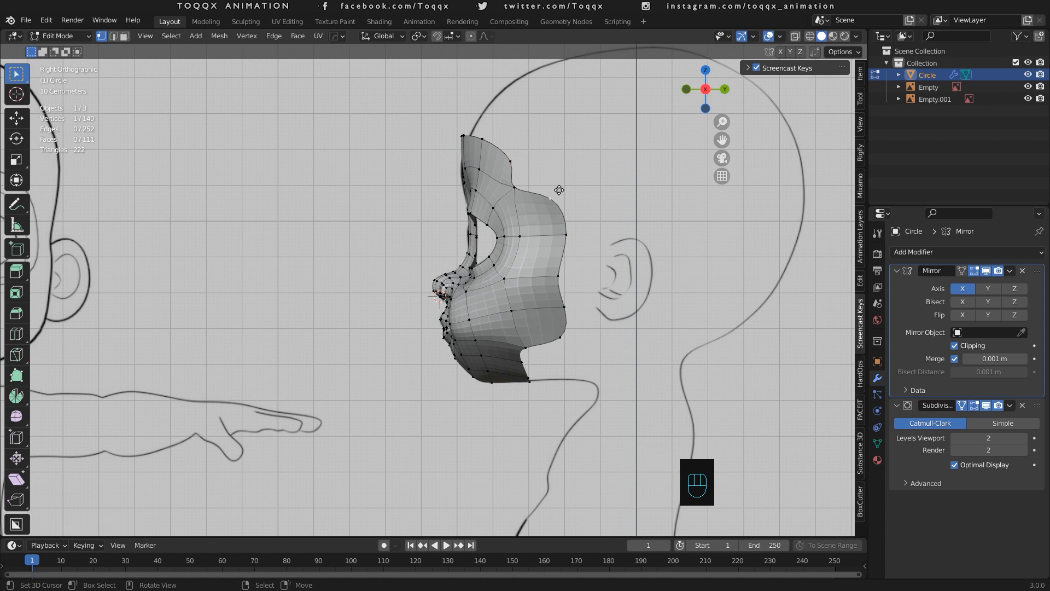
key(e)
click(562, 147)
shift+right_click(510, 161)
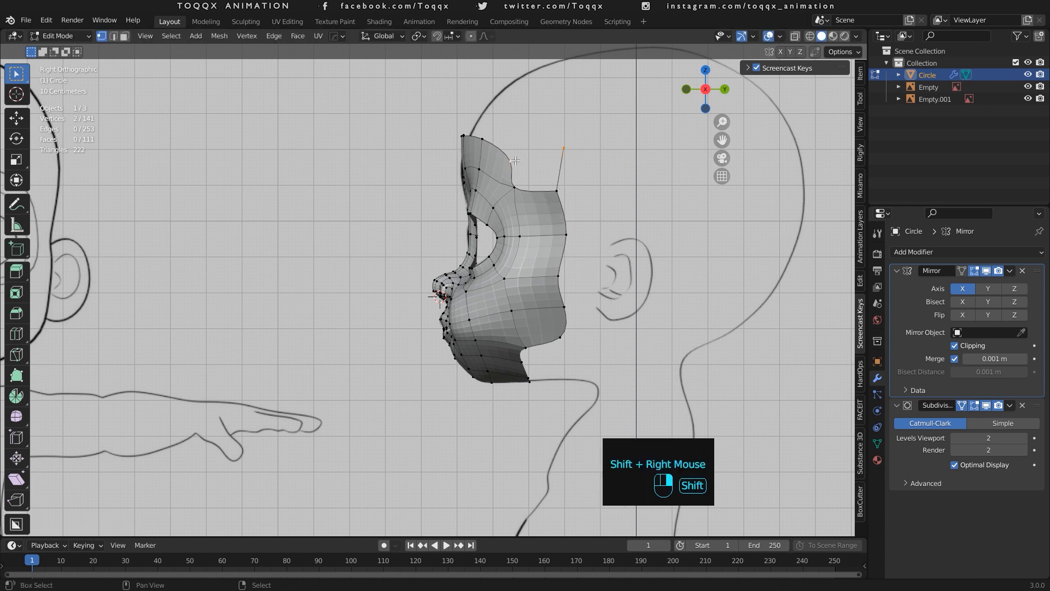
shift+right_click(516, 184)
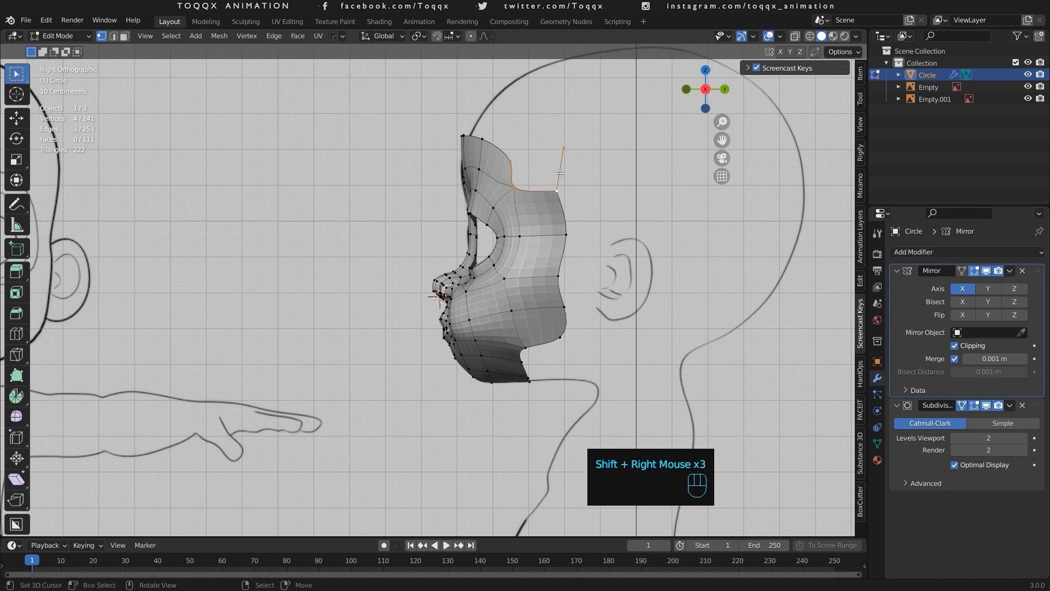
key(f)
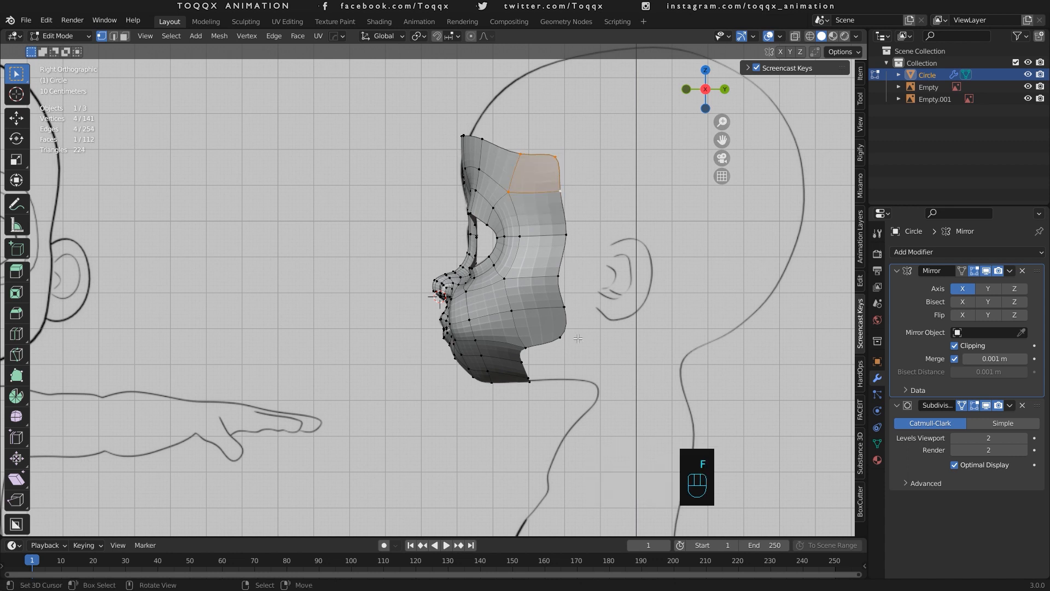
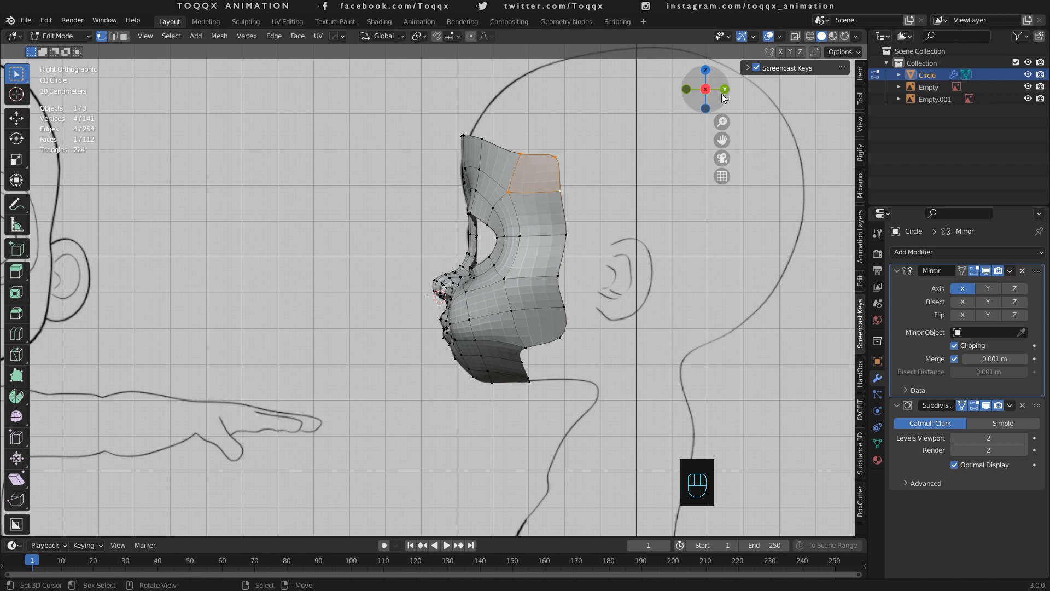
Extrude the three border vertices under the jaw backward along the jaw line towards the neck in the side view.
drag(712, 94, 708, 119)
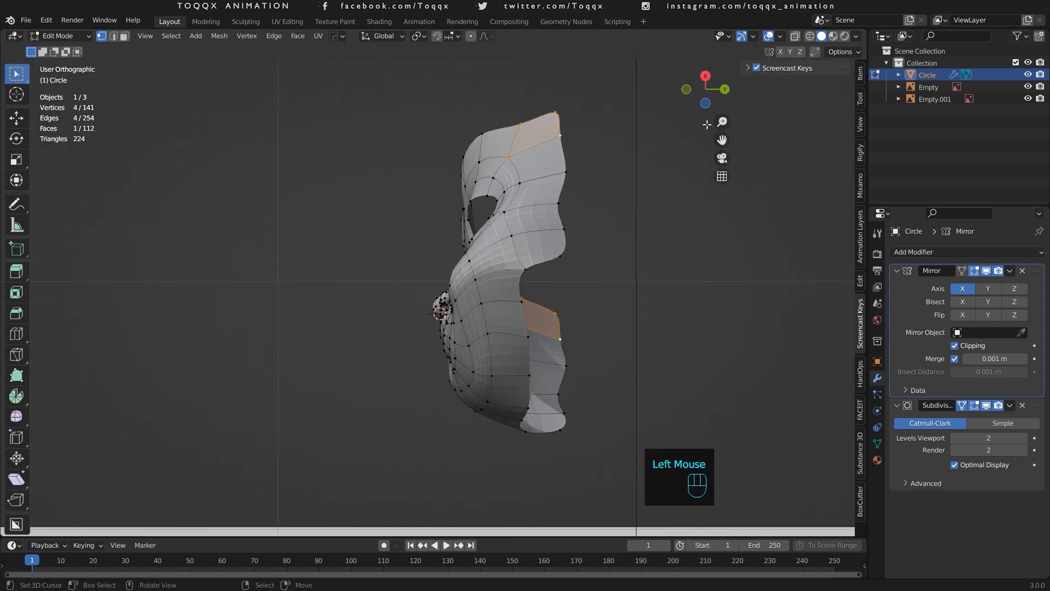
right_click(527, 373)
shift+right_click(527, 338)
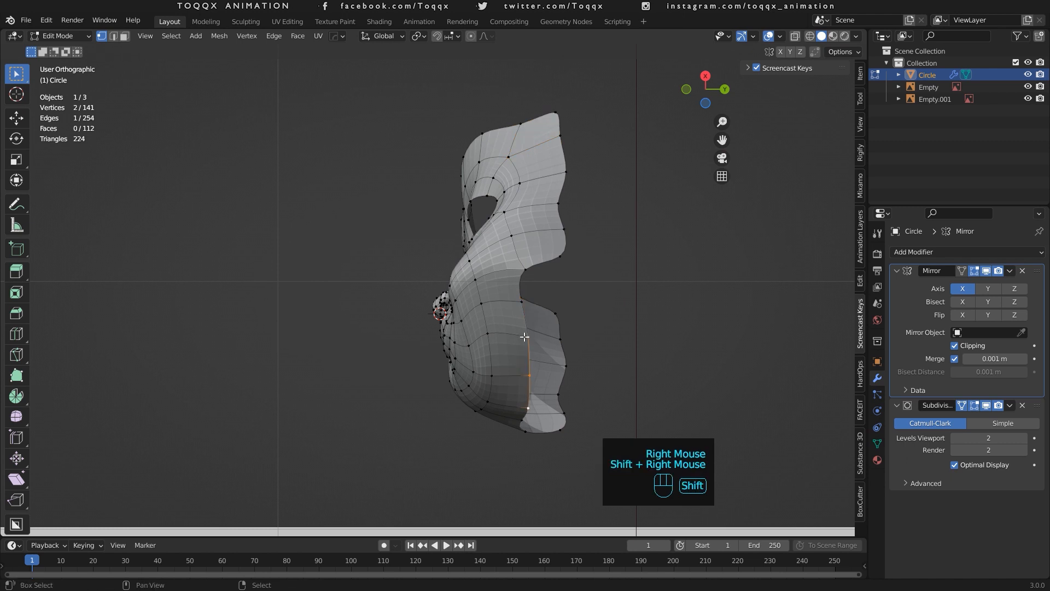
shift+right_click(520, 316)
key(KP_3)
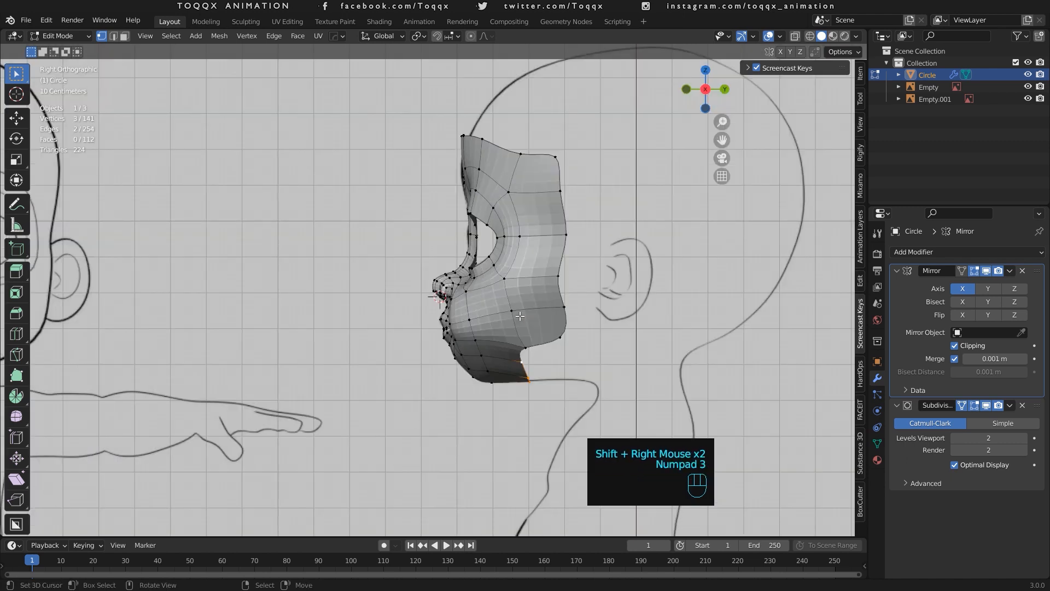
key(e)
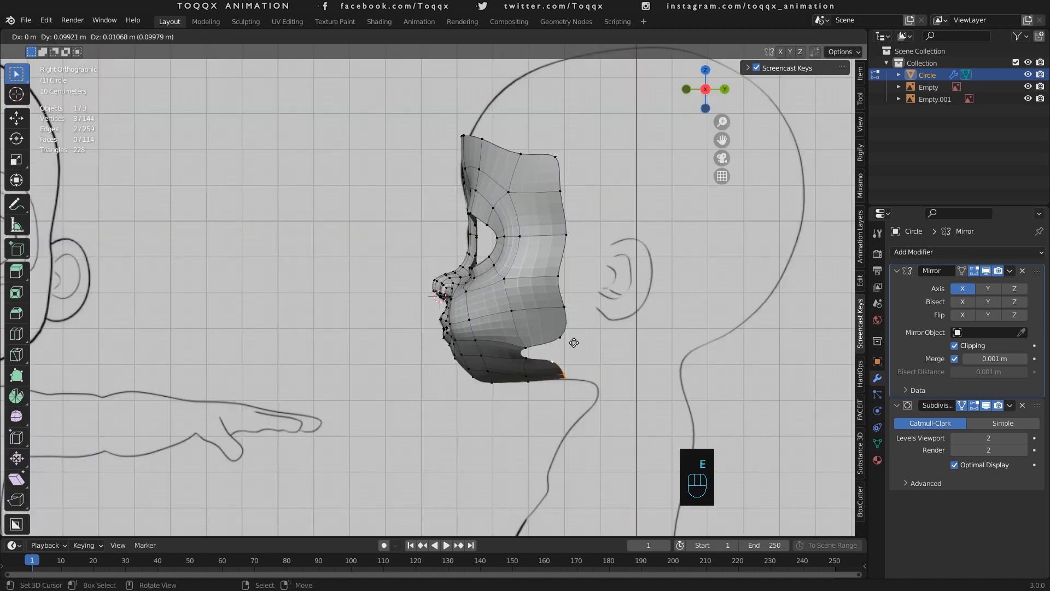
click(580, 347)
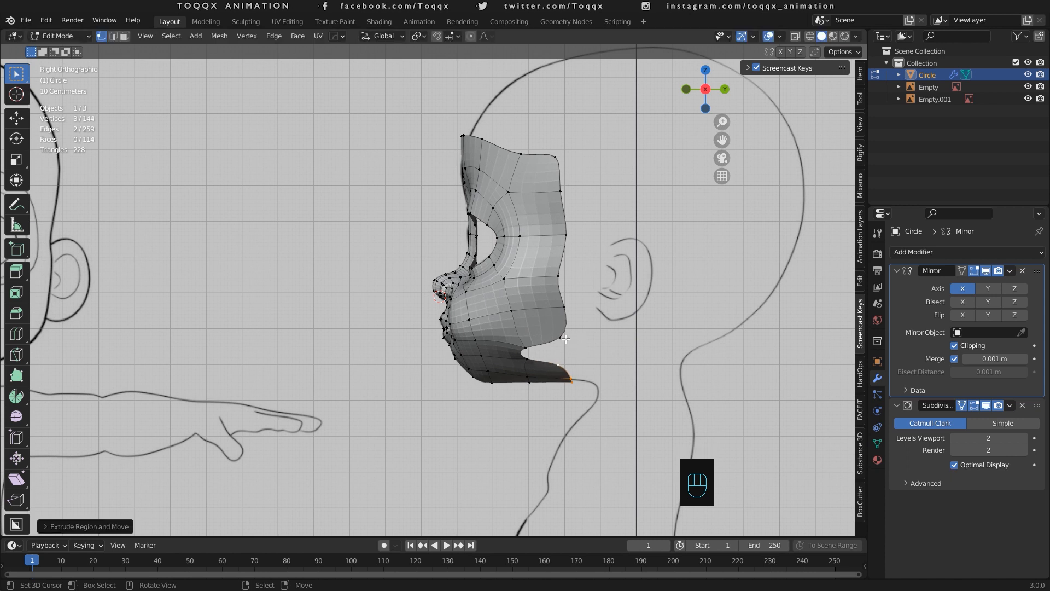
Fill the gap between the cheek's side strip and the extruded jaw strip with a four-vertex face.
right_click(566, 339)
shift+right_click(529, 351)
shift+right_click(532, 359)
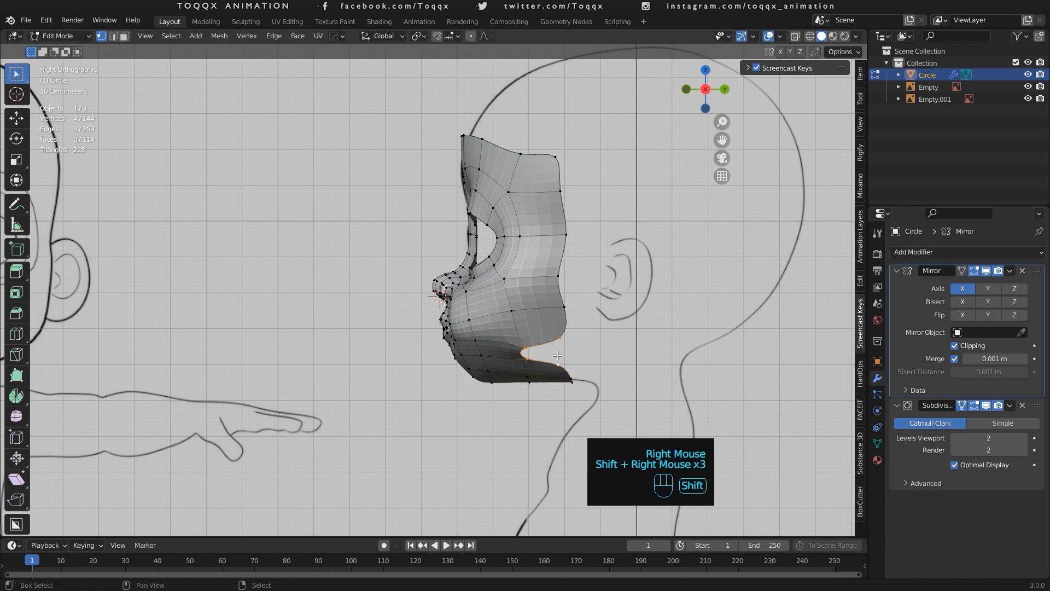
key(f)
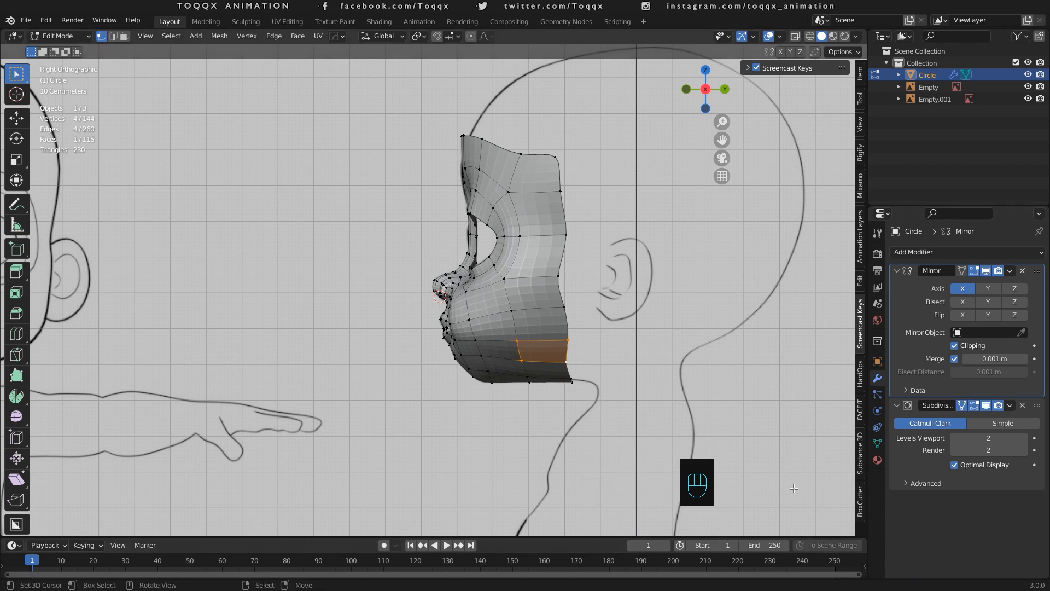
Return to Object Mode in the front view and apply Shade Smooth to the face mesh.
key(KP_1)
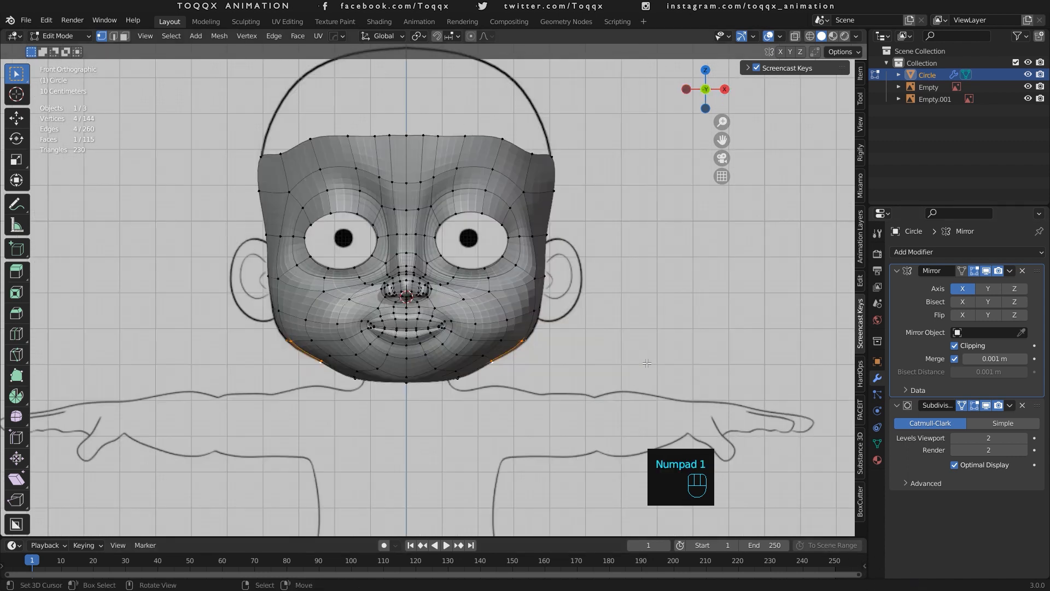
key(Tab)
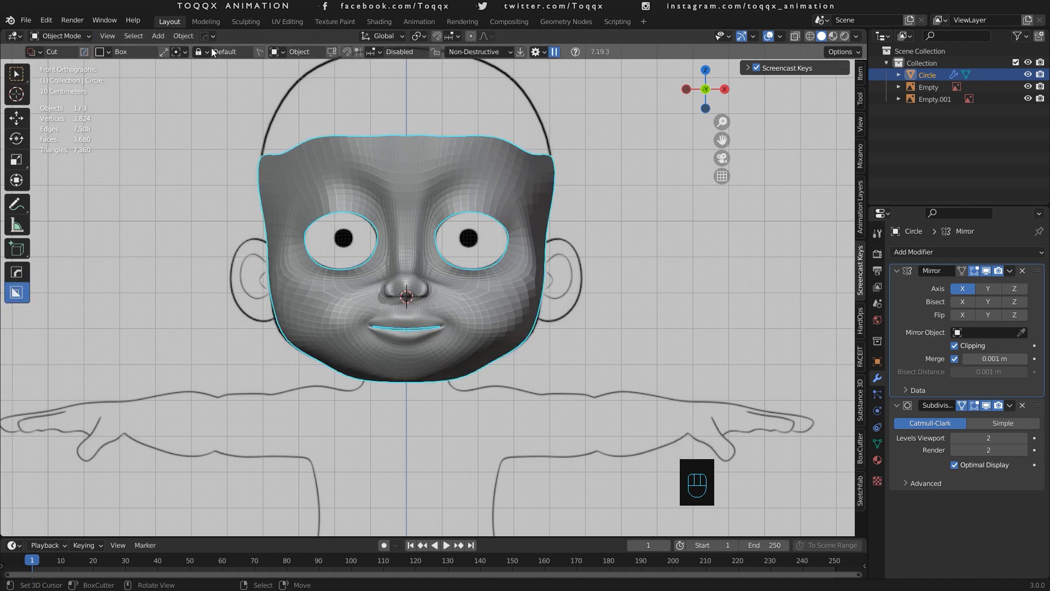
click(192, 35)
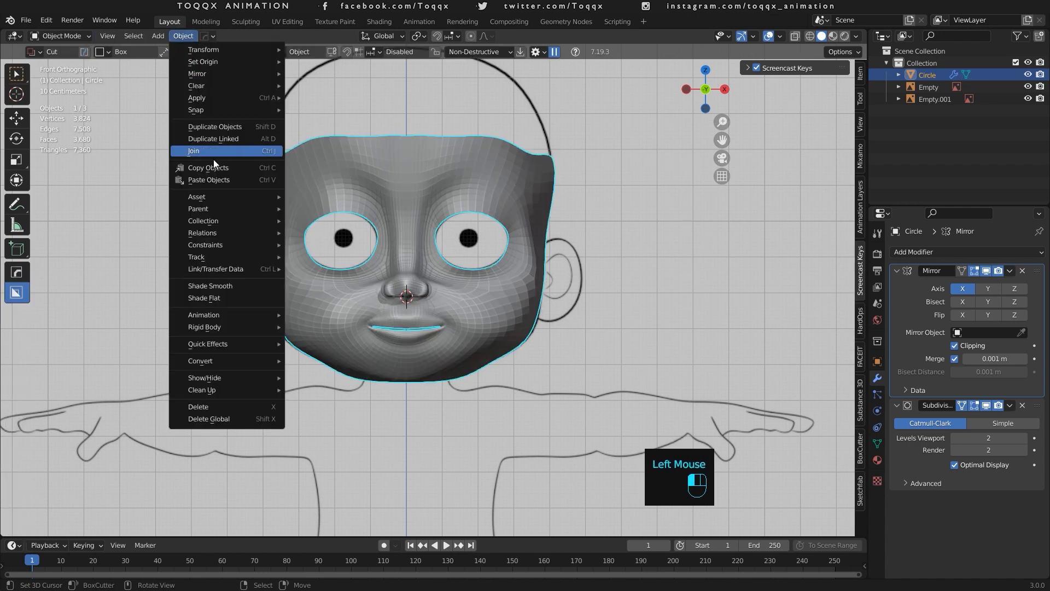
click(228, 285)
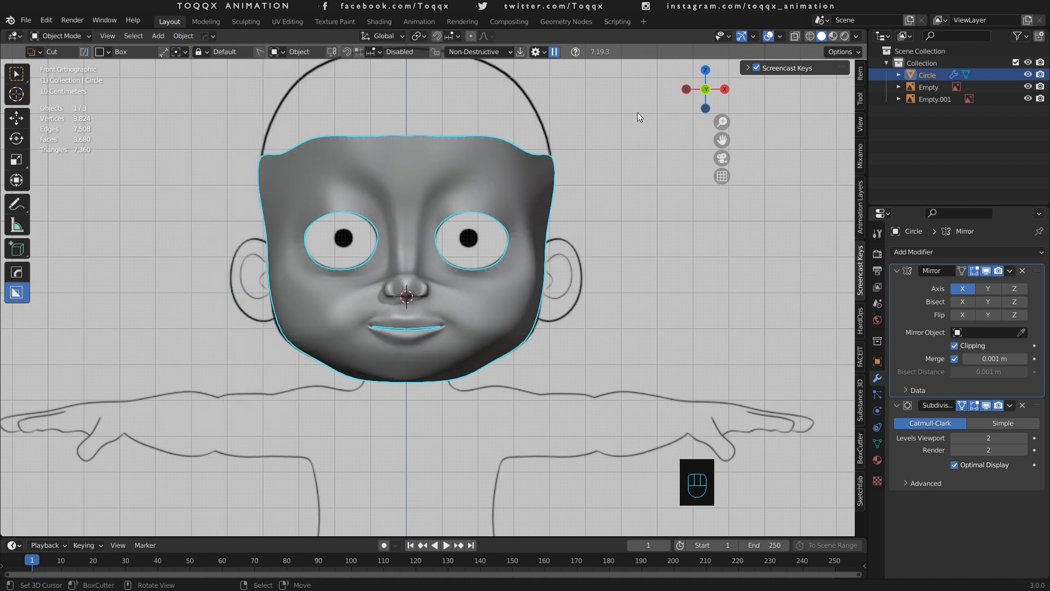
Move the two-vertex edge between the nose and the upper lip slightly to refine the area under the nose.
drag(728, 95, 602, 82)
scroll(556, 315, up, 5)
scroll(555, 315, up, 1)
key(Tab)
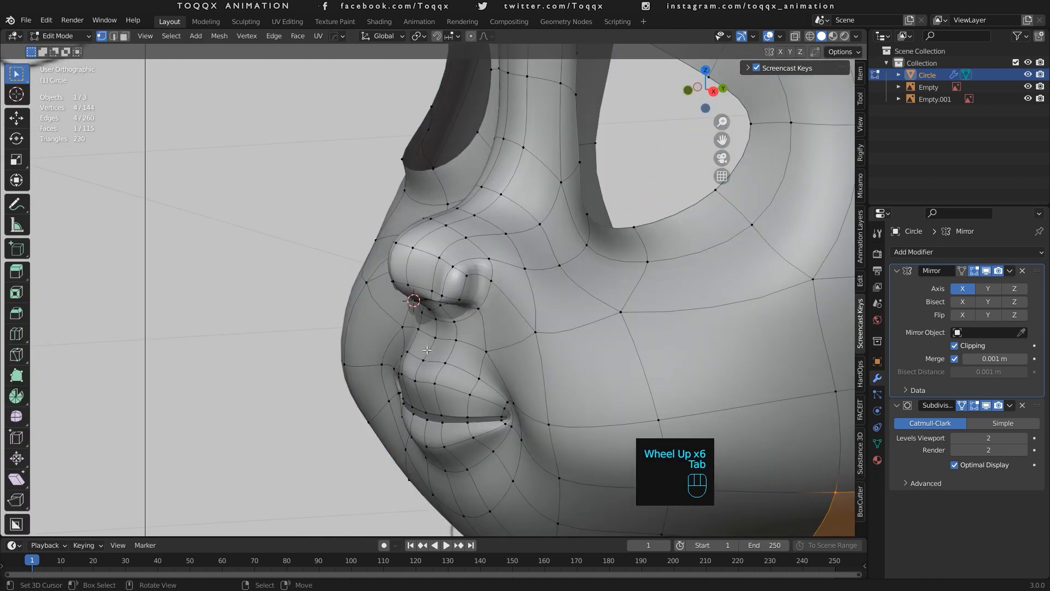
right_click(435, 338)
shift+right_click(423, 360)
key(g)
click(435, 347)
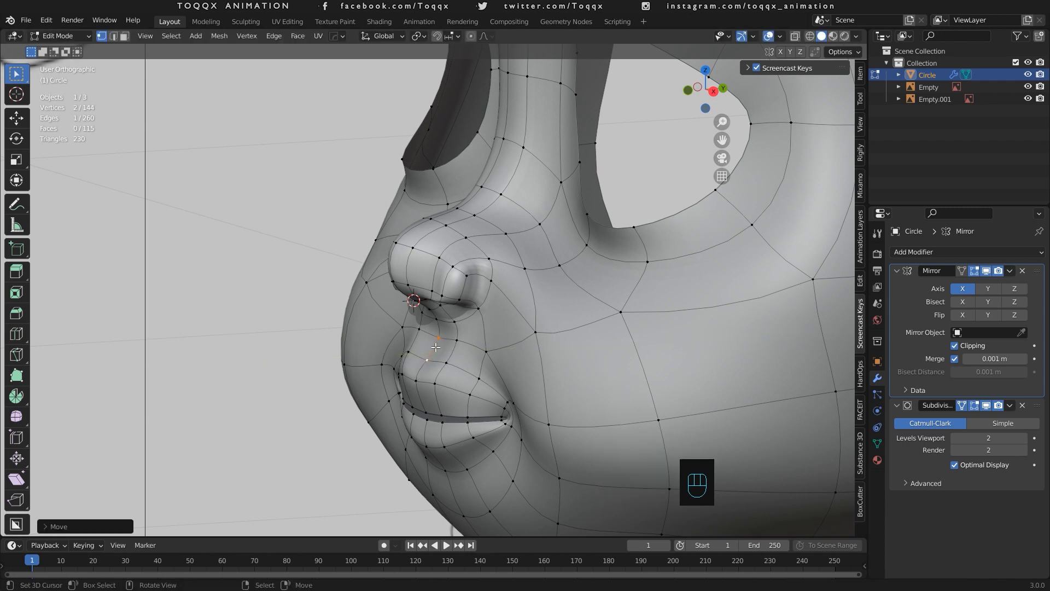
Edge-slide the edge beside the upper nostril wing outward towards the cheek.
scroll(453, 362, down, 5)
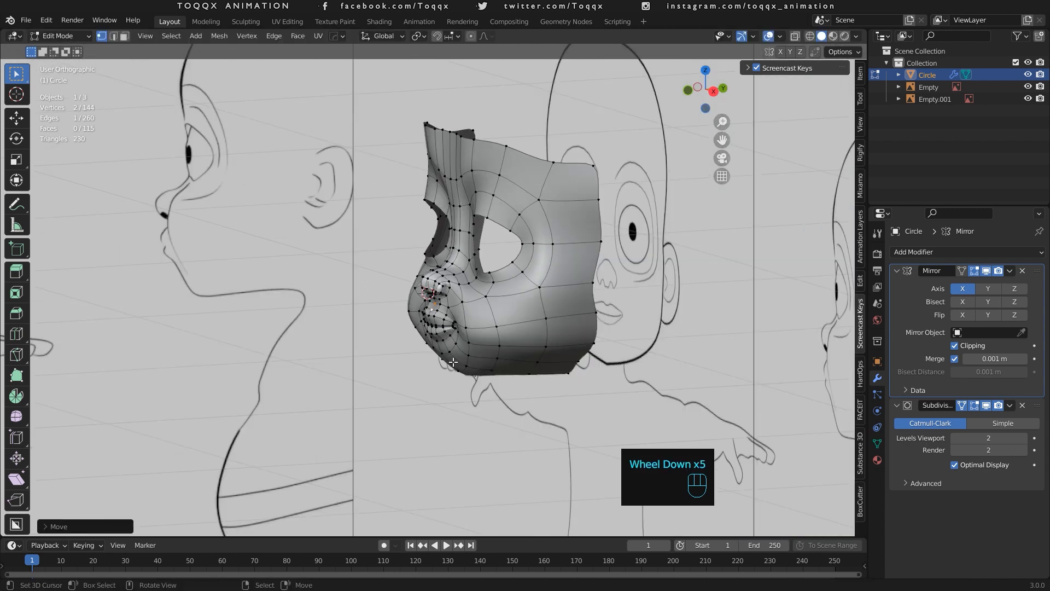
key(Tab)
mouse_move(705, 90)
mouse_down()
mouse_move(667, 93)
mouse_move(673, 65)
mouse_move(700, 88)
mouse_up()
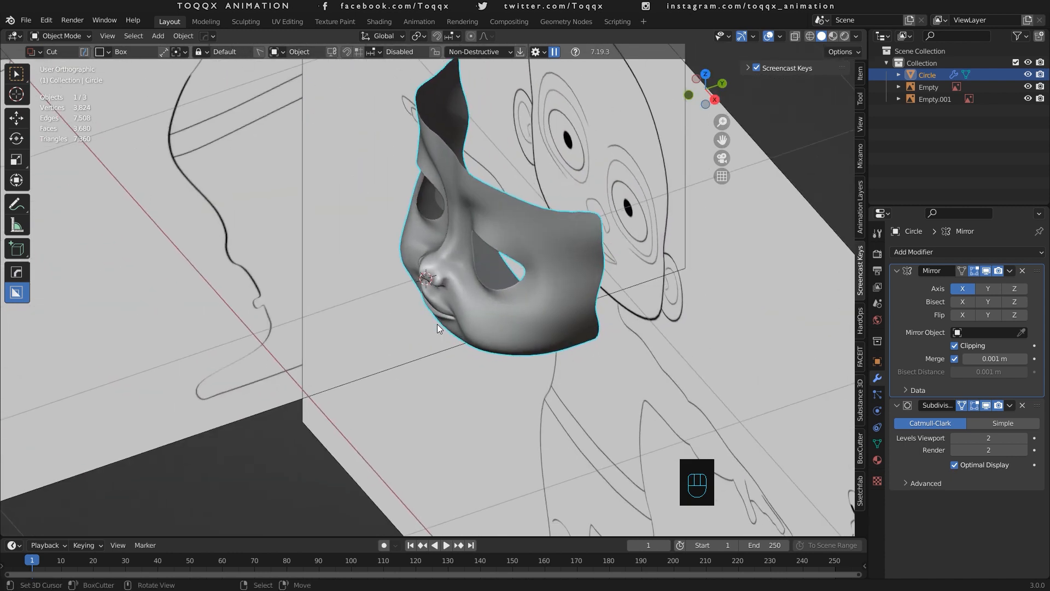
scroll(494, 243, up, 4)
key(Tab)
scroll(494, 243, up, 3)
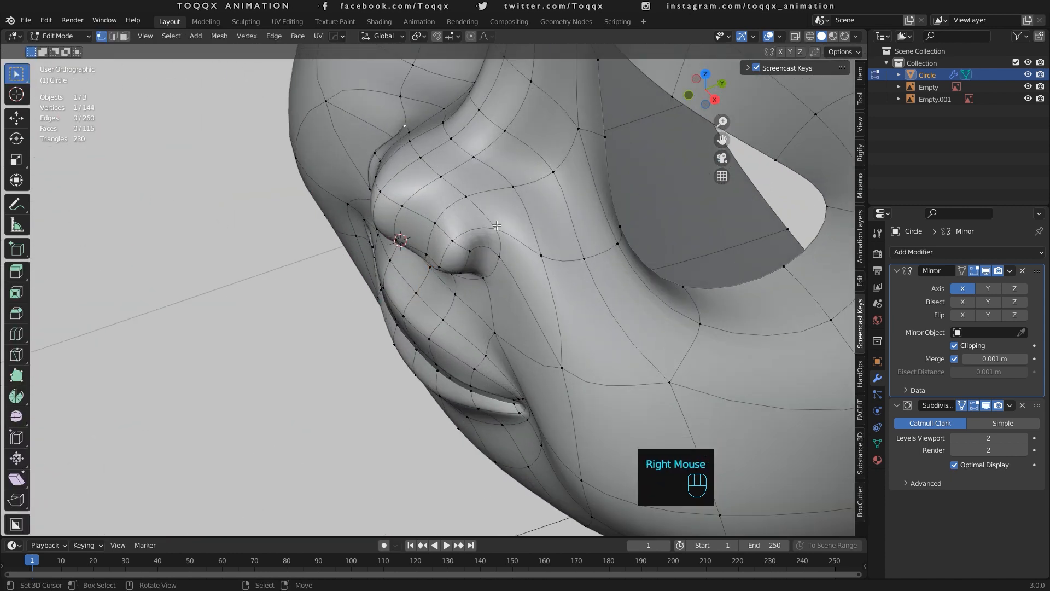
shift+right_click(531, 197)
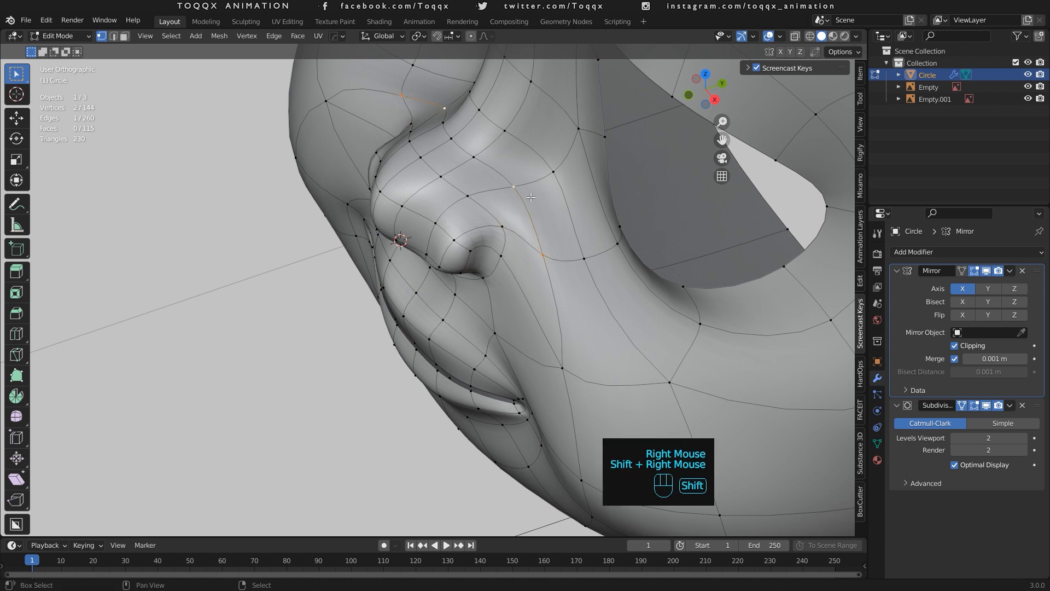
key(g)
key(g)
click(559, 195)
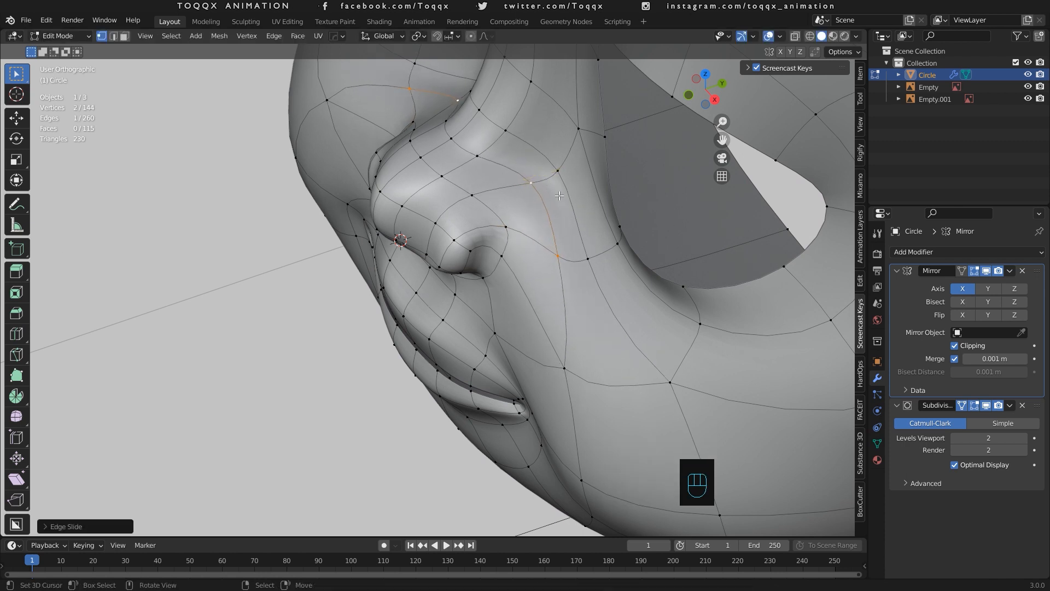
In the front view, move the four vertices of the lower-jaw face about 0.023 m down and 0.011 m outward.
mouse_move(711, 97)
mouse_down()
mouse_move(695, 99)
mouse_move(738, 90)
mouse_move(707, 92)
mouse_up()
key(Tab)
scroll(593, 333, down, 4)
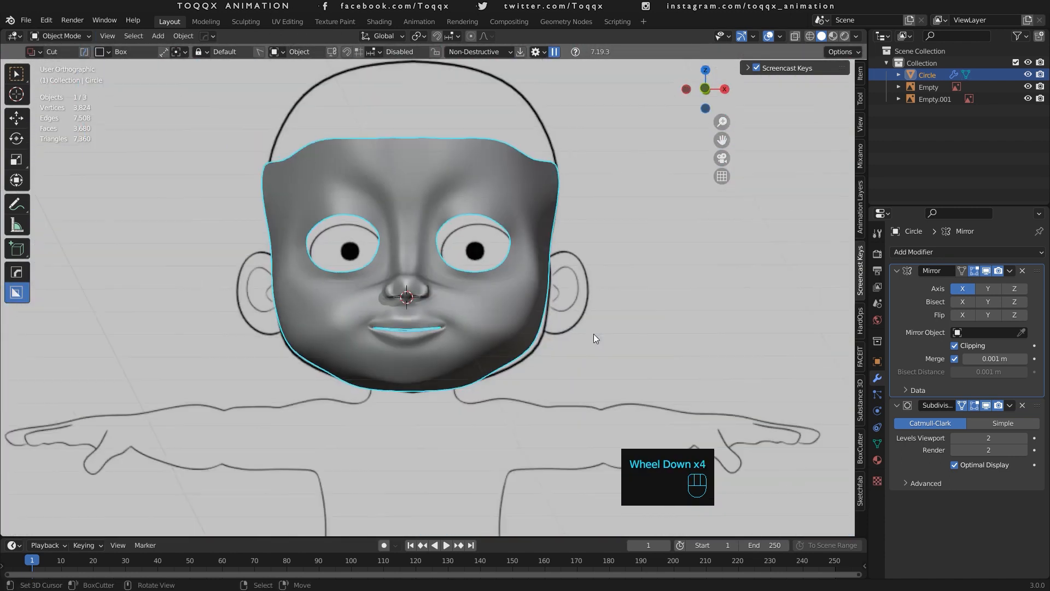
drag(720, 80, 568, 276)
key(KP_1)
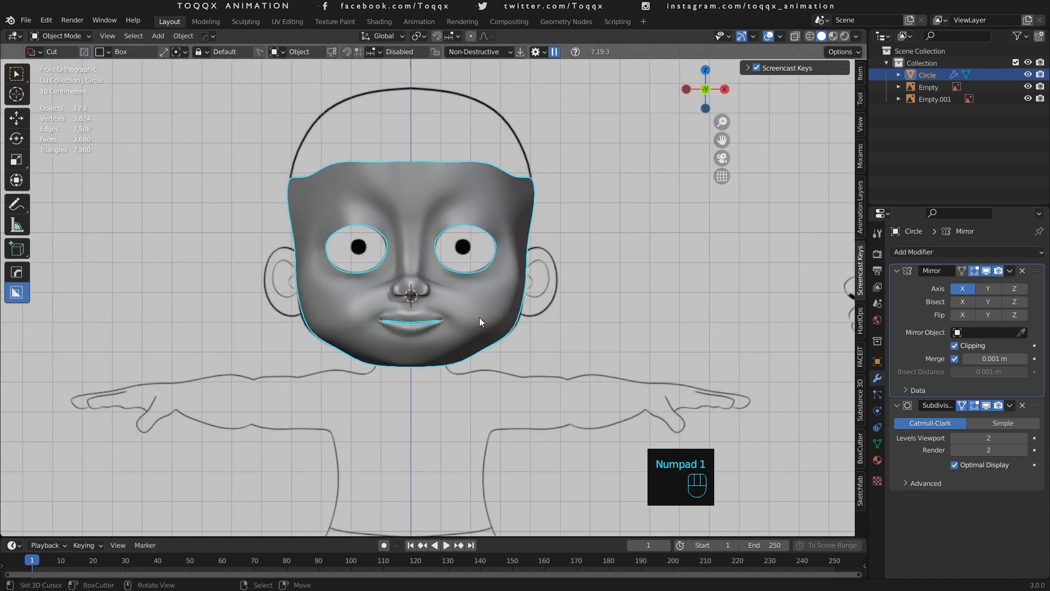
key(Tab)
scroll(479, 317, up, 3)
right_click(474, 382)
shift+right_click(474, 382)
shift+right_click(444, 399)
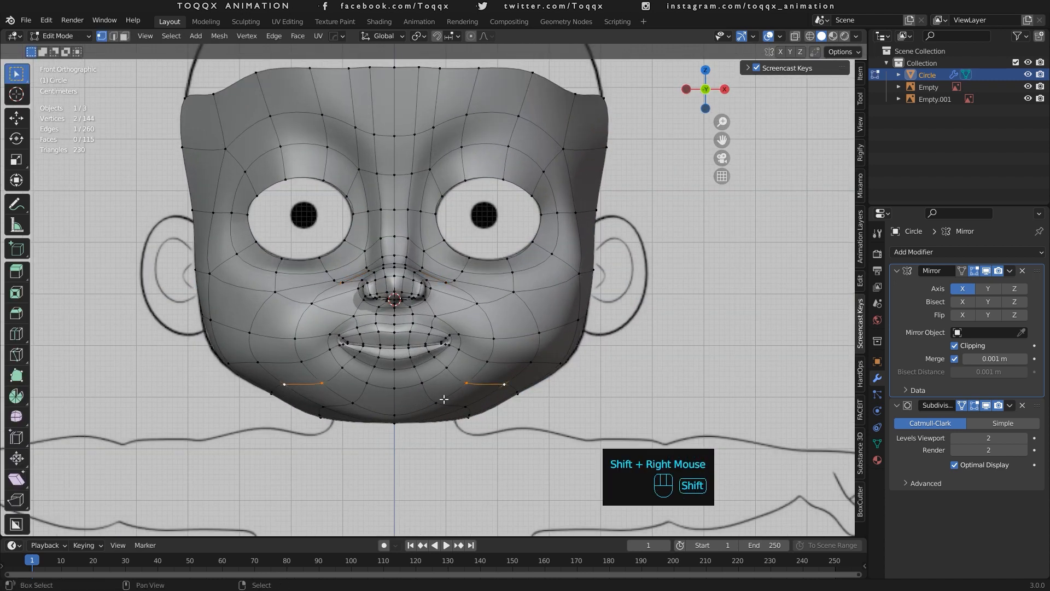
shift+right_click(465, 409)
key(g)
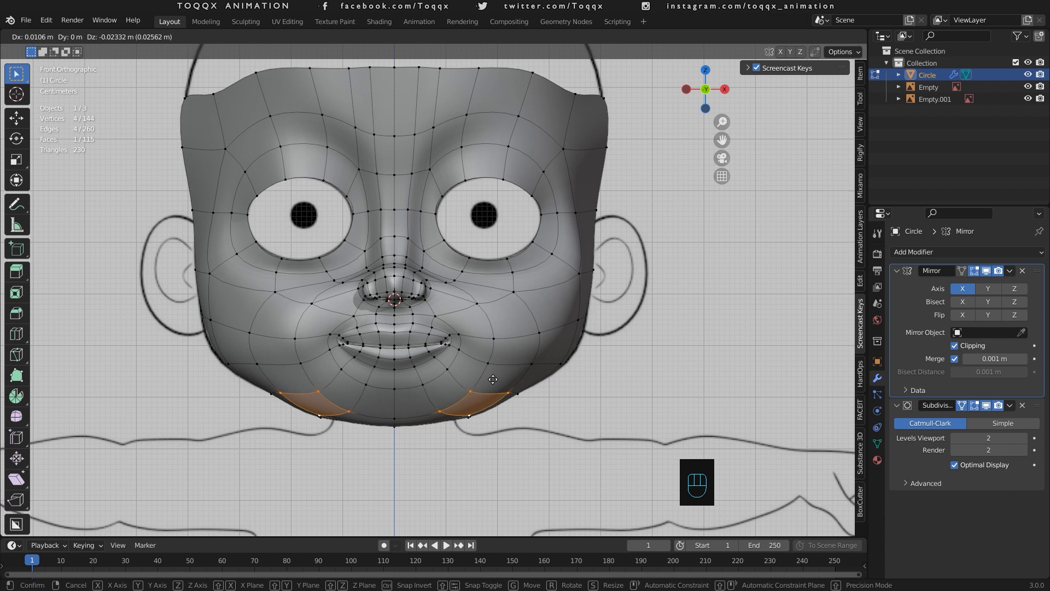
Move the lower-cheek vertex about 0.033 m outward and 0.019 m down, and reposition the outer-cheek vertex above it.
right_click(495, 376)
right_click(524, 369)
key(g)
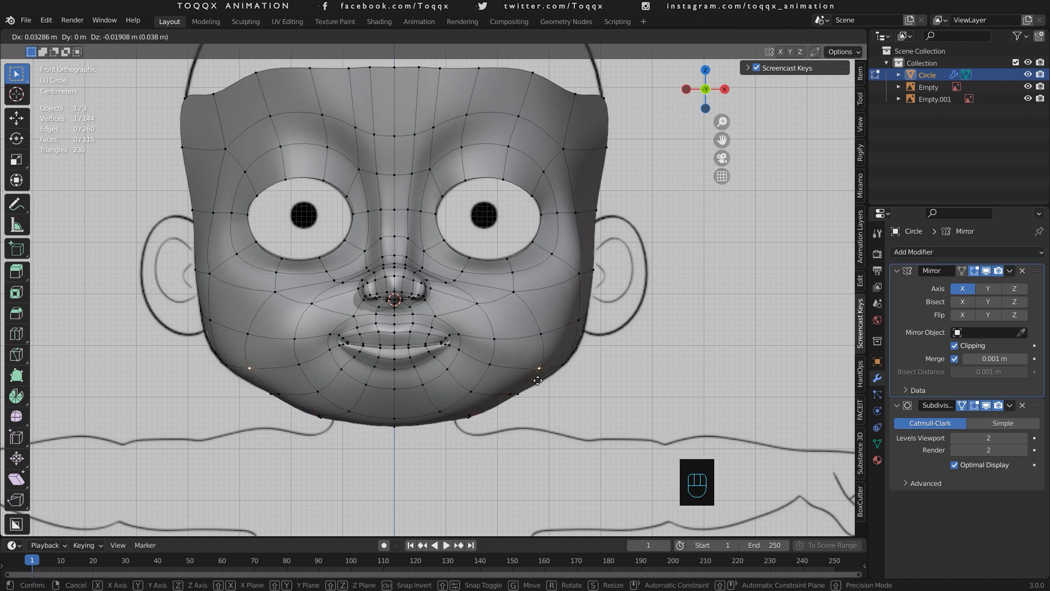
right_click(538, 380)
key(g)
click(563, 311)
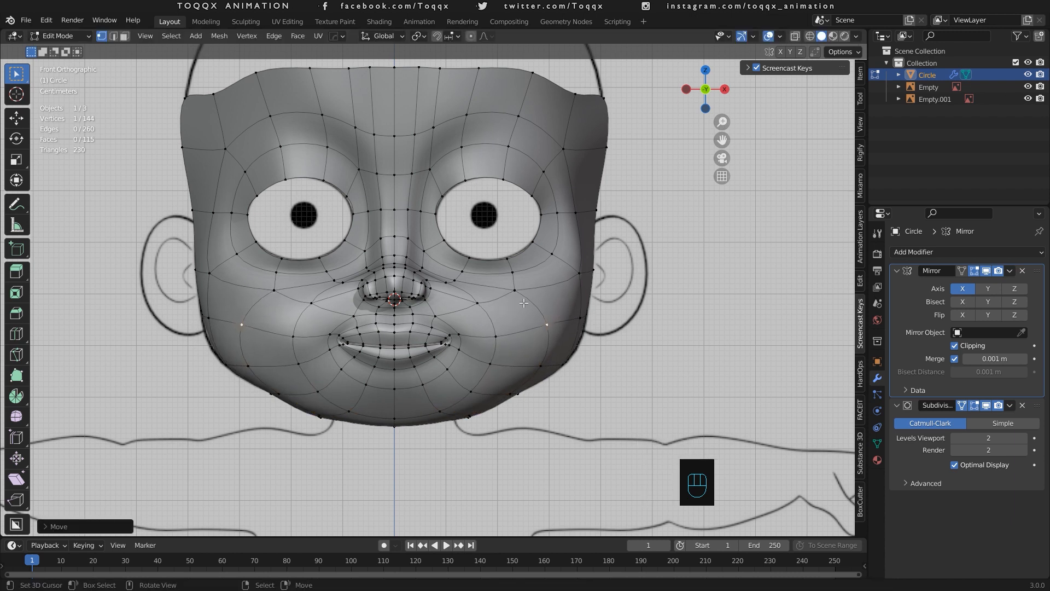
key(Tab)
key(Tab)
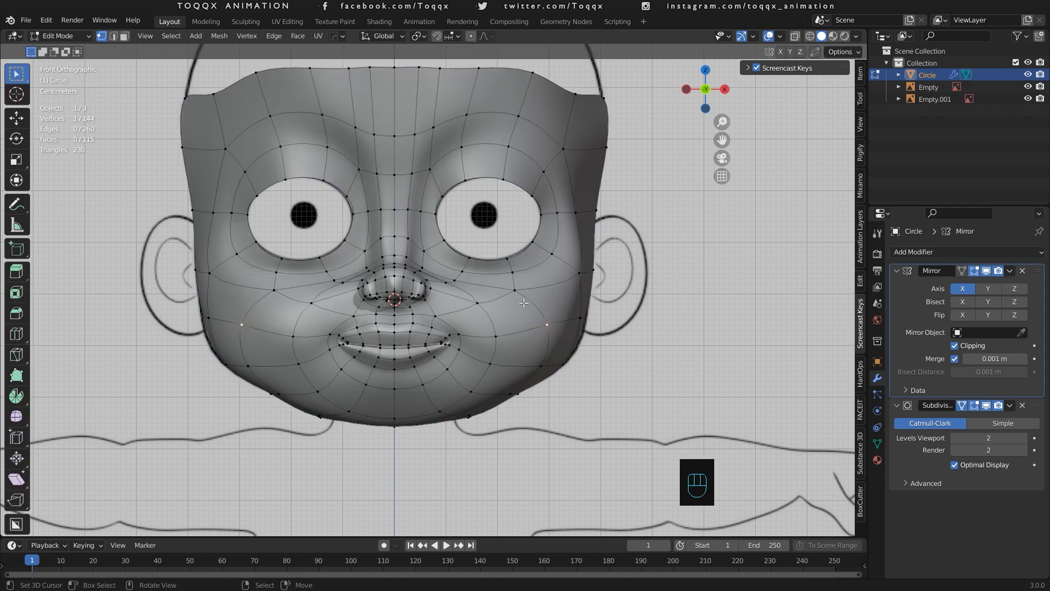
Move the inner-cheek vertex beside the nostril about 0.052 m towards the nose and 0.013 m up.
right_click(463, 298)
key(g)
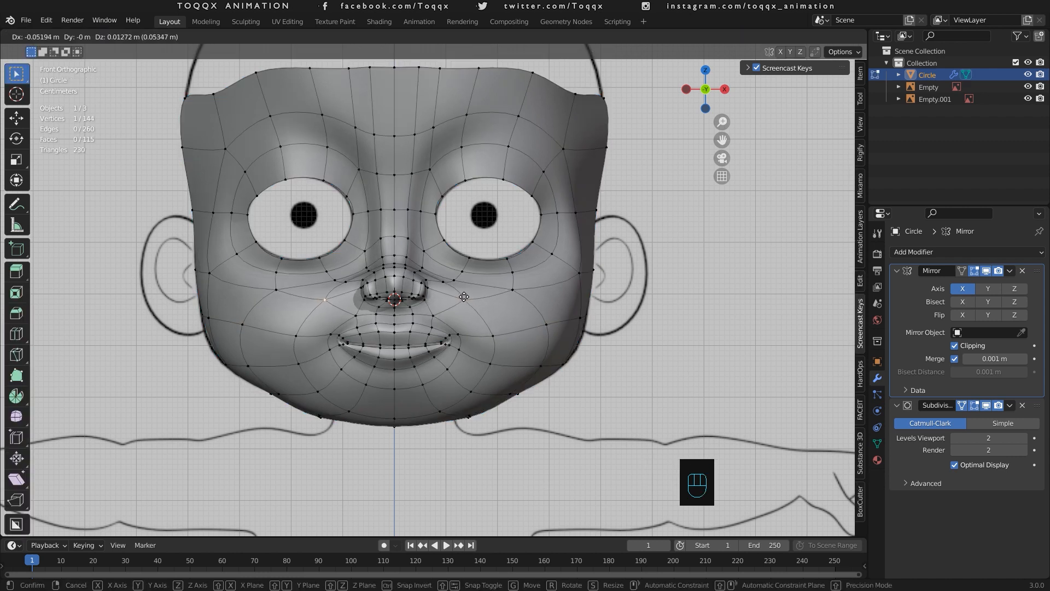
click(463, 296)
key(Tab)
scroll(496, 296, down, 2)
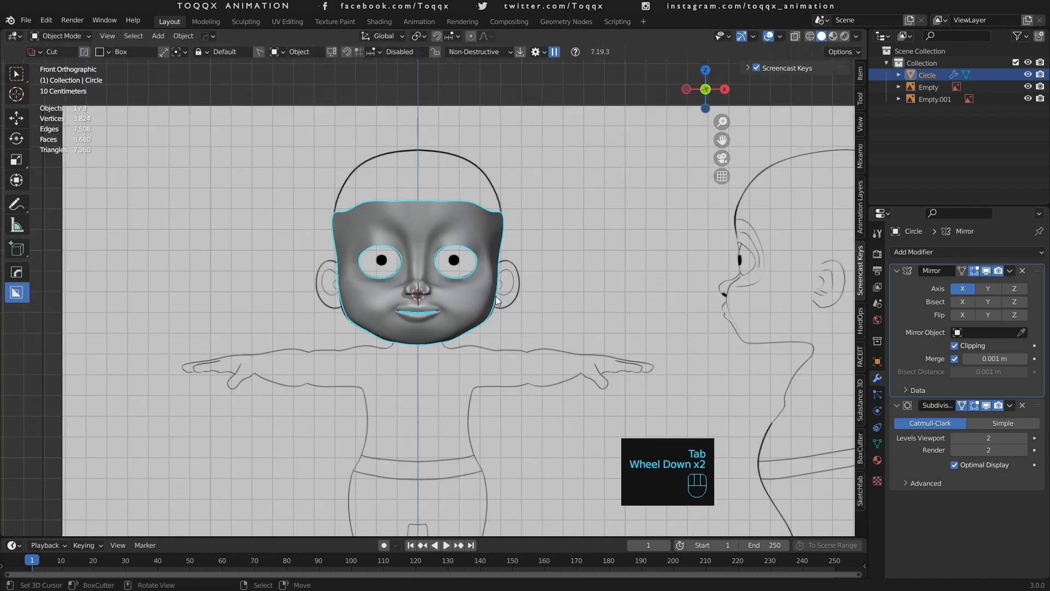
Move the two outermost vertices of the mouth corner back about 0.007 m along Y.
scroll(496, 296, up, 2)
drag(705, 90, 670, 116)
scroll(412, 320, up, 3)
key(Tab)
scroll(412, 320, up, 3)
right_click(485, 365)
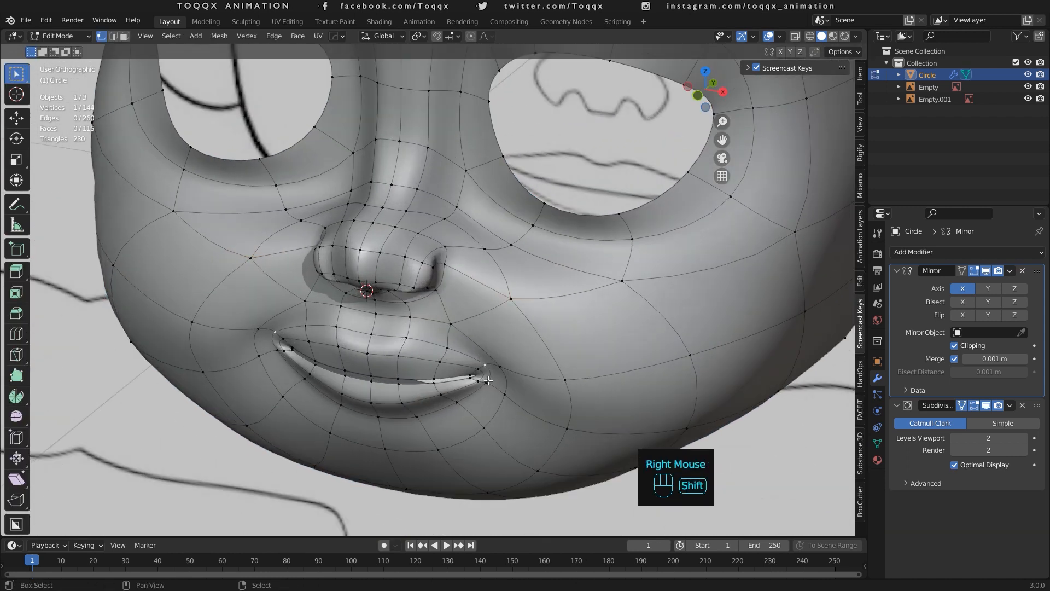
shift+right_click(487, 382)
key(g)
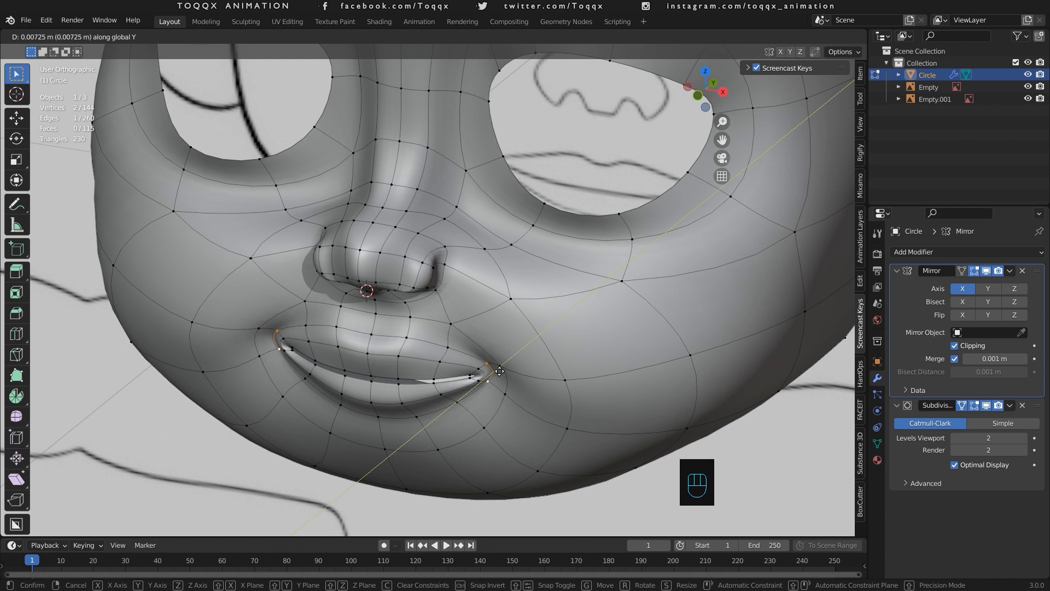
click(500, 371)
Push the next two vertex pairs inside the mouth corner back along Y, the innermost pair by about 0.014 m.
right_click(482, 374)
shift+right_click(481, 378)
key(g)
key(y)
click(486, 373)
right_click(473, 374)
shift+right_click(470, 377)
key(g)
key(y)
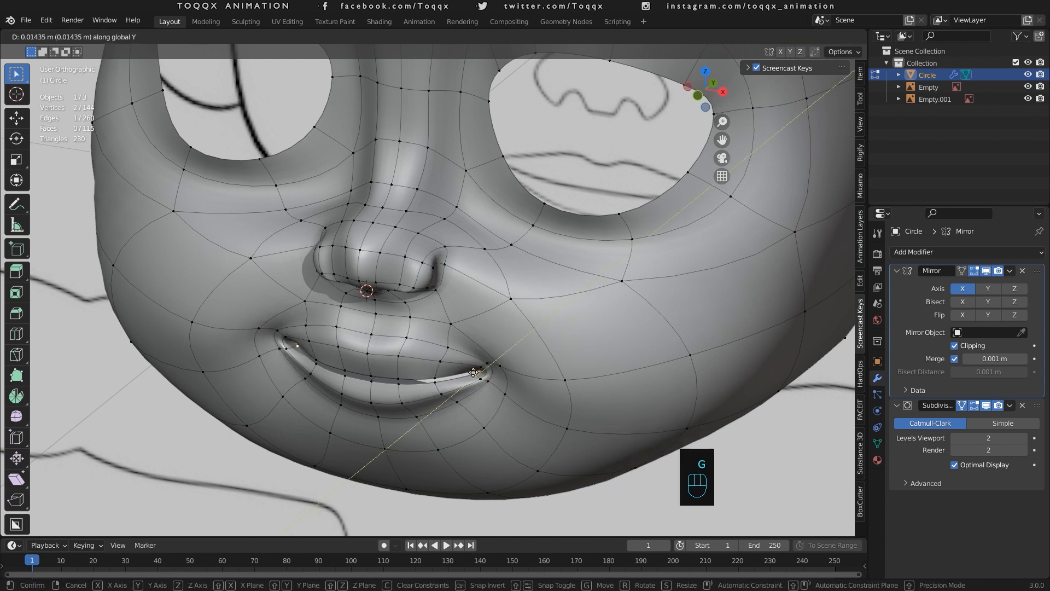
click(473, 373)
Select the two-vertex outer edge of the mouth corner again and adjust its depth along Y.
key(Tab)
scroll(474, 376, down, 3)
drag(705, 89, 658, 116)
scroll(431, 382, up, 6)
key(Tab)
right_click(489, 451)
shift+right_click(489, 488)
key(g)
key(y)
click(645, 350)
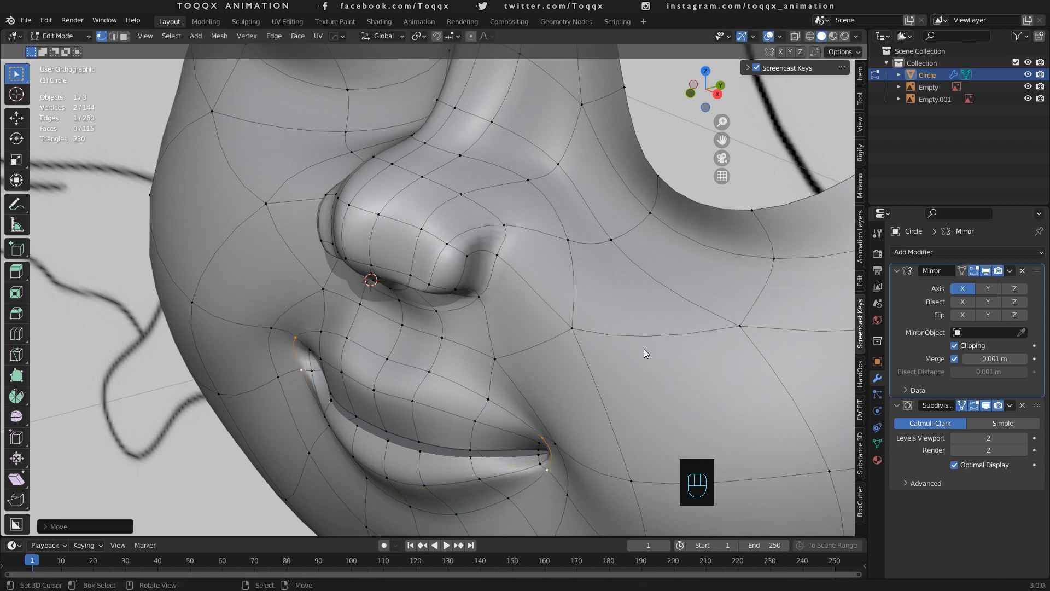
Add an edge loop around the lips and slide it into position.
key(Tab)
scroll(645, 349, down, 2)
drag(726, 89, 706, 90)
scroll(431, 370, up, 4)
key(Tab)
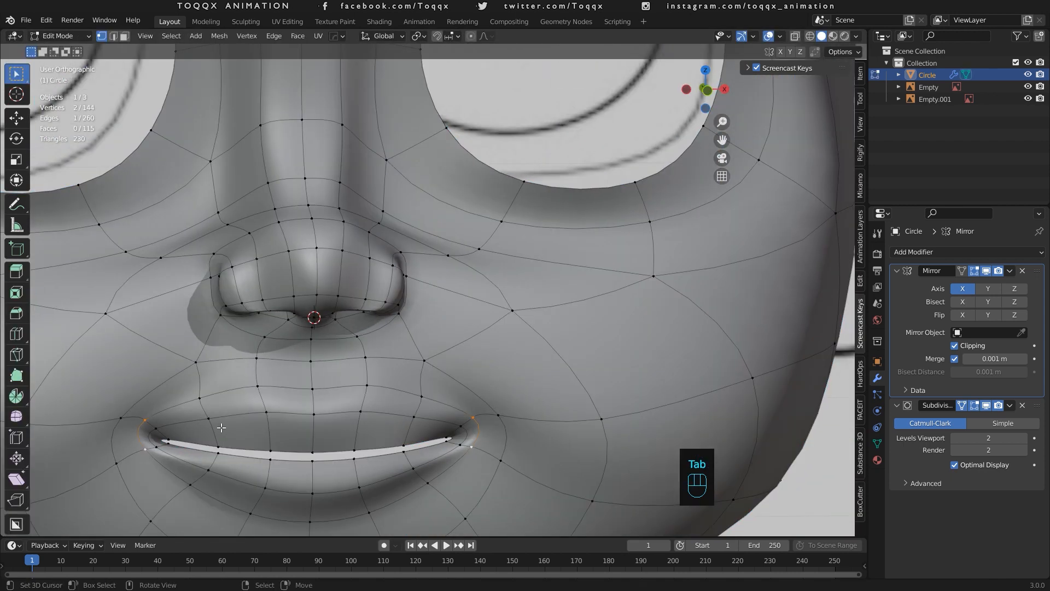
key(ctrl+r)
click(235, 418)
click(240, 412)
key(Tab)
scroll(241, 414, down, 3)
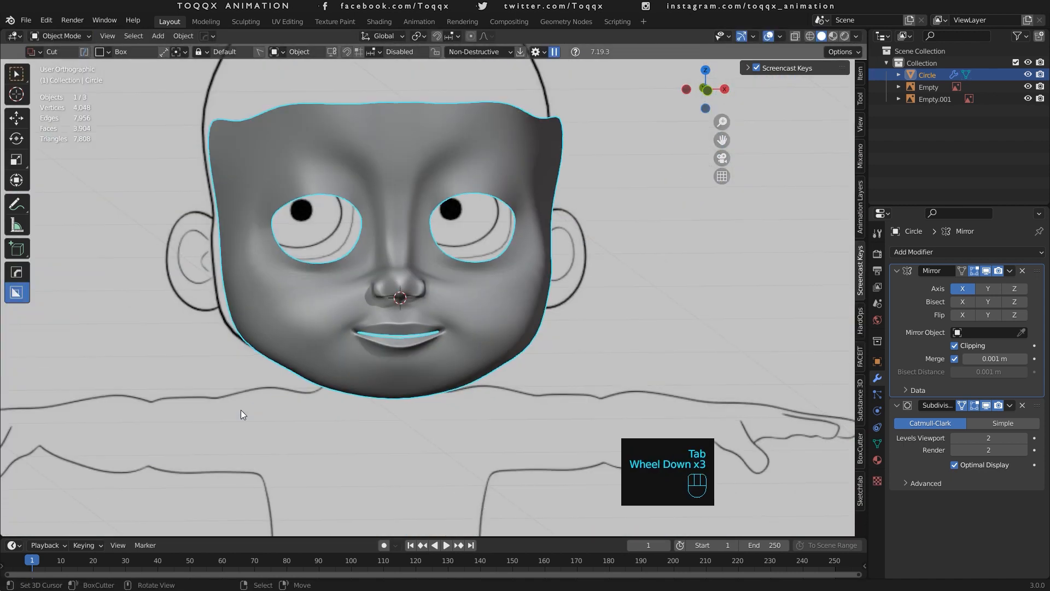
Extrude the eye opening's edge loop in the front view and scale it inward to form an eyelid rim.
mouse_move(726, 86)
mouse_down()
mouse_move(672, 88)
mouse_move(723, 89)
mouse_up()
key(KP_1)
key(Tab)
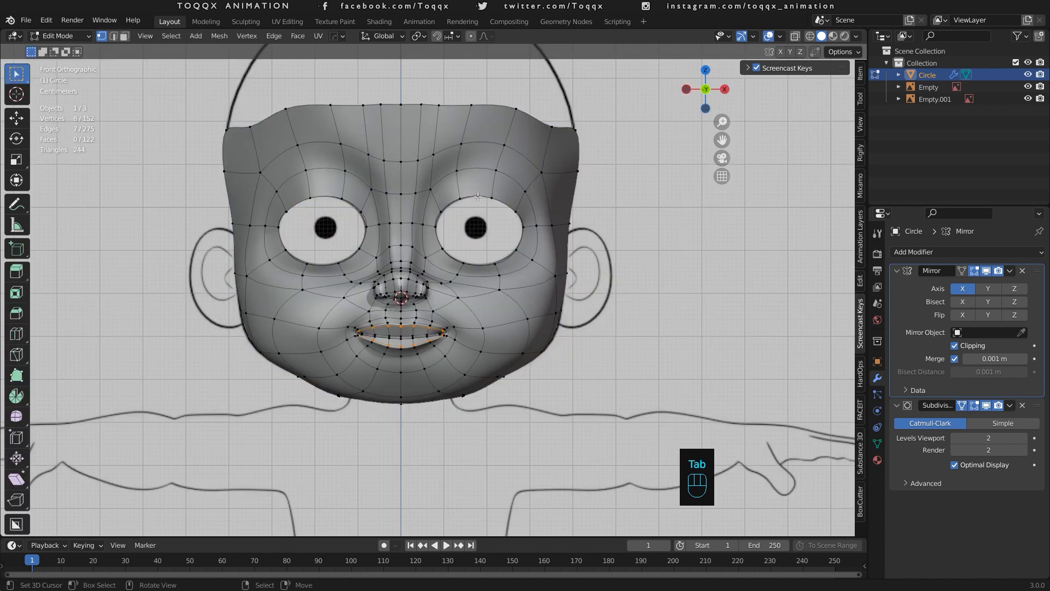
alt+right_click(478, 197)
scroll(478, 196, up, 2)
key(e)
right_click(557, 174)
key(s)
click(540, 192)
Extrude the eye rim loop twice backward into the head in the side view and scale its rear edge.
key(KP_3)
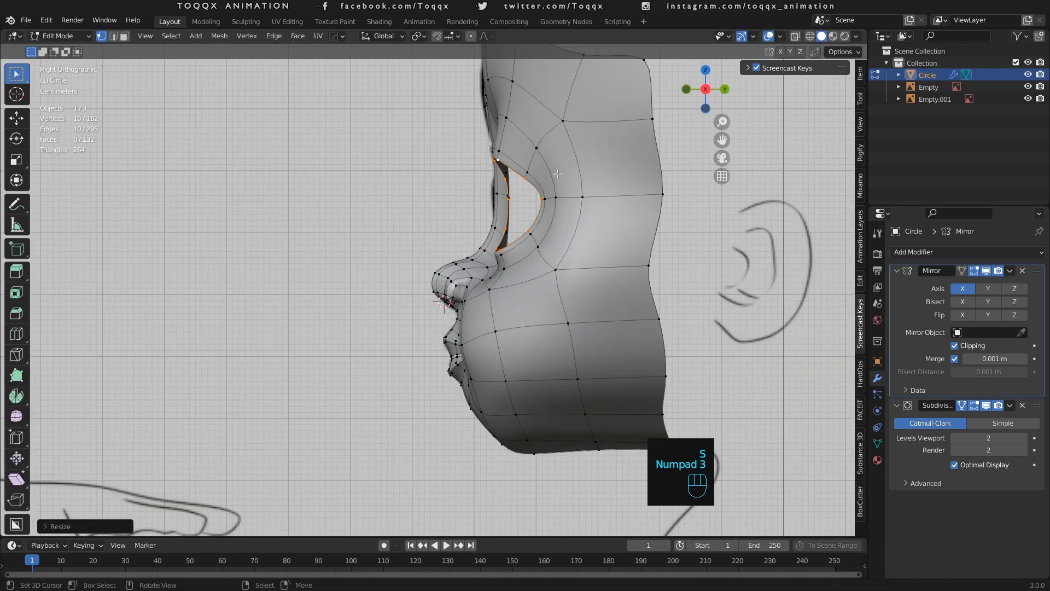
key(e)
click(551, 192)
key(e)
click(599, 194)
key(s)
click(601, 194)
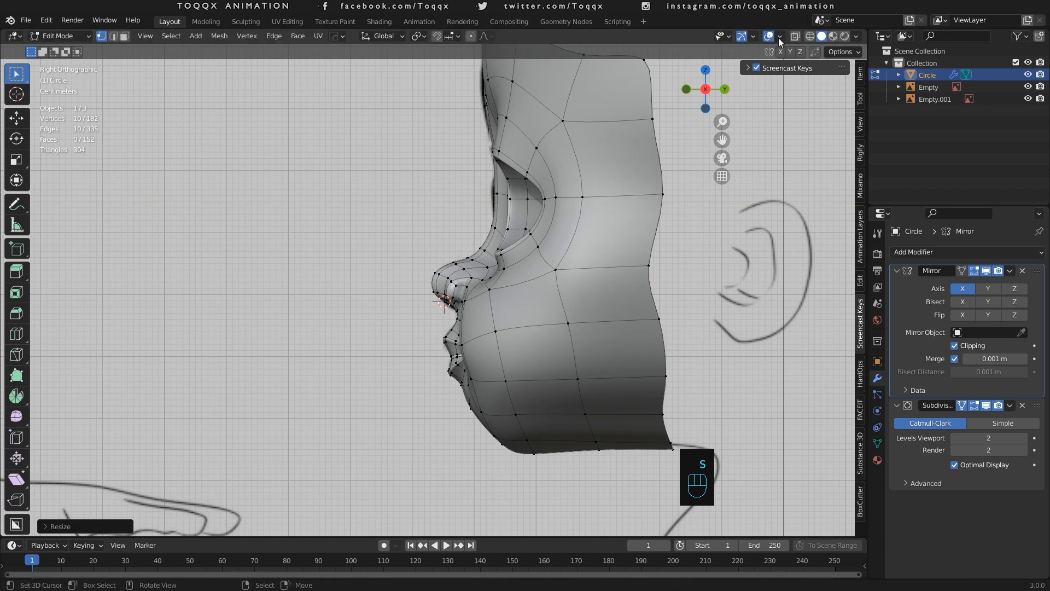
With X-ray on, flatten the eye socket's rear edge loop along Y, check it from the front and turn X-ray off.
click(788, 37)
key(s)
key(y)
click(603, 202)
key(KP_1)
key(KP_3)
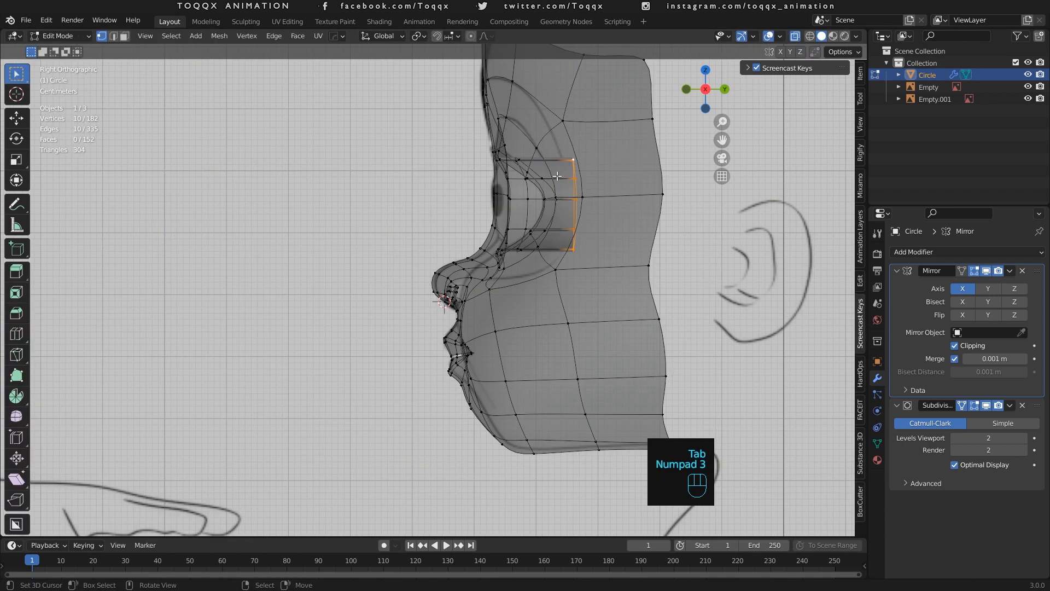
key(KP_1)
key(Tab)
click(795, 36)
scroll(536, 181, down, 2)
scroll(536, 181, up, 1)
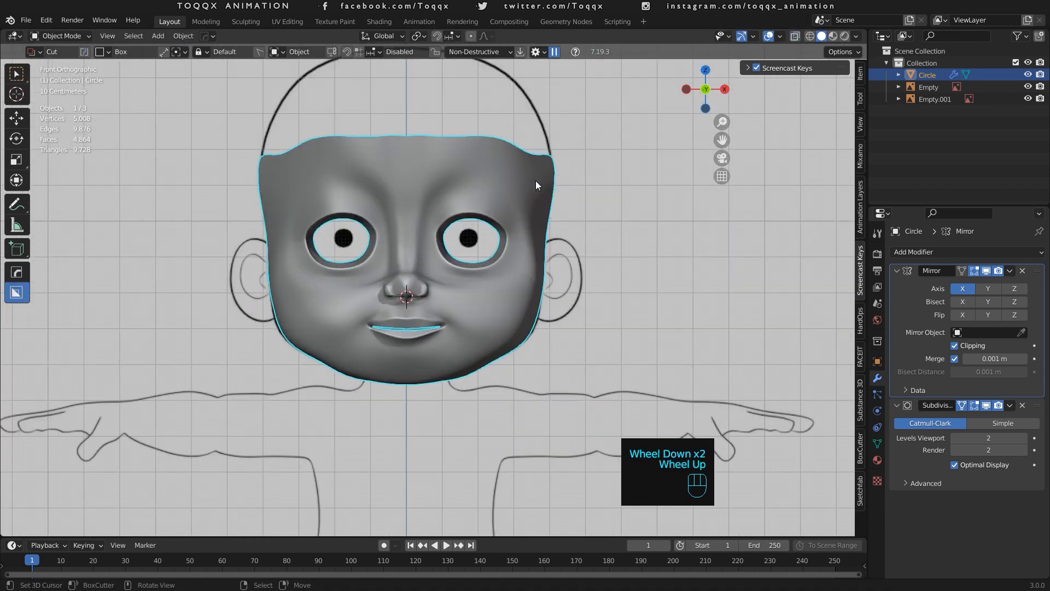
Select two adjacent vertices on the forehead's upper edge and move them along Y to follow the side profile.
mouse_move(705, 89)
mouse_down()
mouse_move(673, 95)
mouse_move(714, 94)
mouse_up()
scroll(717, 98, up, 3)
key(Tab)
right_click(462, 106)
shift+right_click(475, 117)
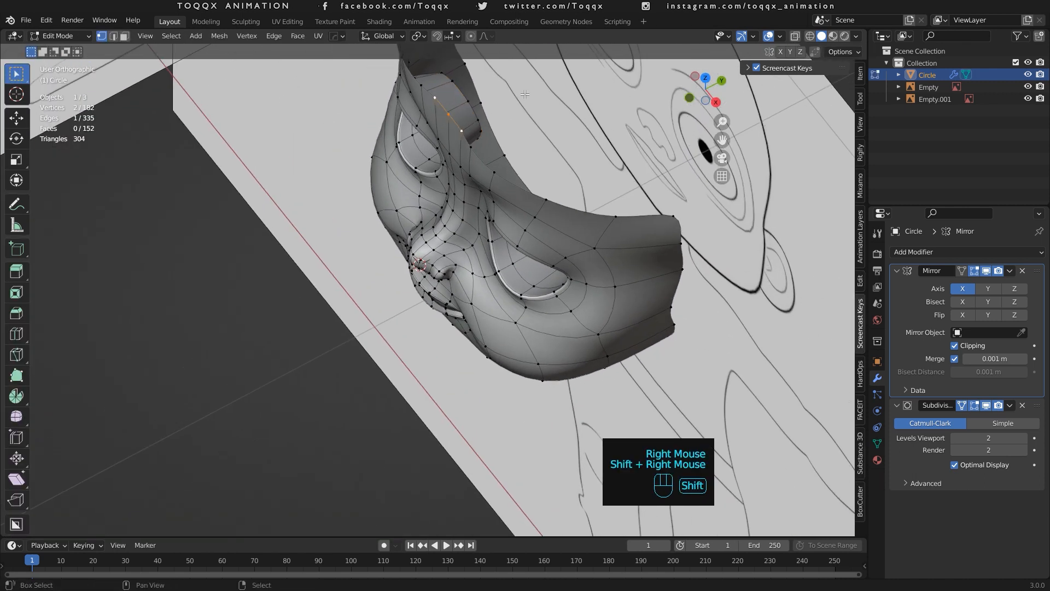
key(g)
key(y)
click(524, 92)
key(KP_3)
key(g)
key(y)
click(501, 76)
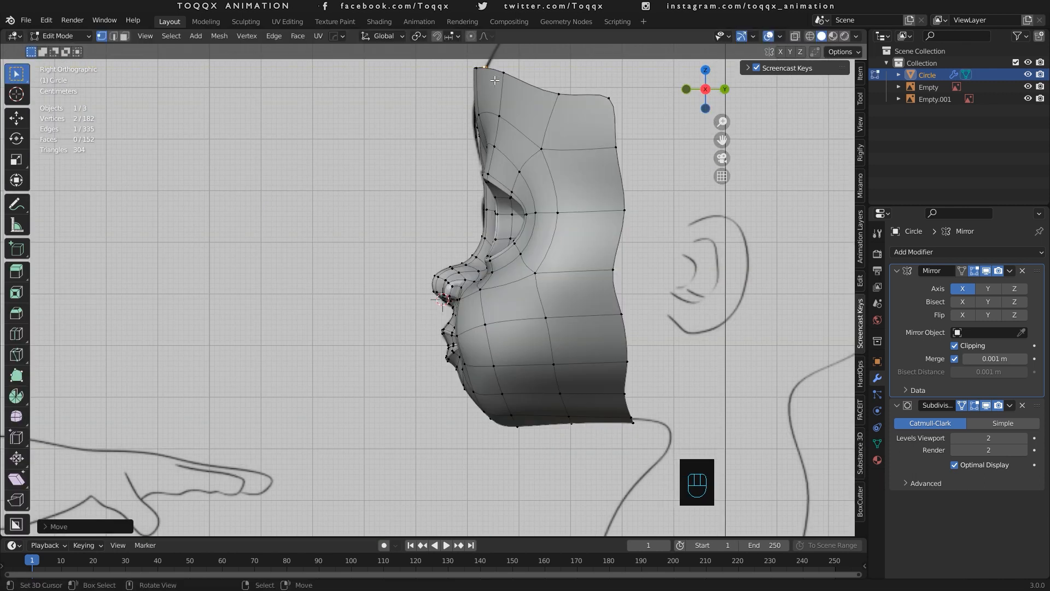
Select the three outer vertices of the forehead's upper edge and move them back along Y.
key(KP_1)
right_click(445, 70)
shift+right_click(475, 70)
shift+right_click(509, 71)
key(KP_3)
key(g)
key(y)
click(523, 72)
Select five vertices along the row above the brows and move them forward about 0.019 m along Y.
key(KP_1)
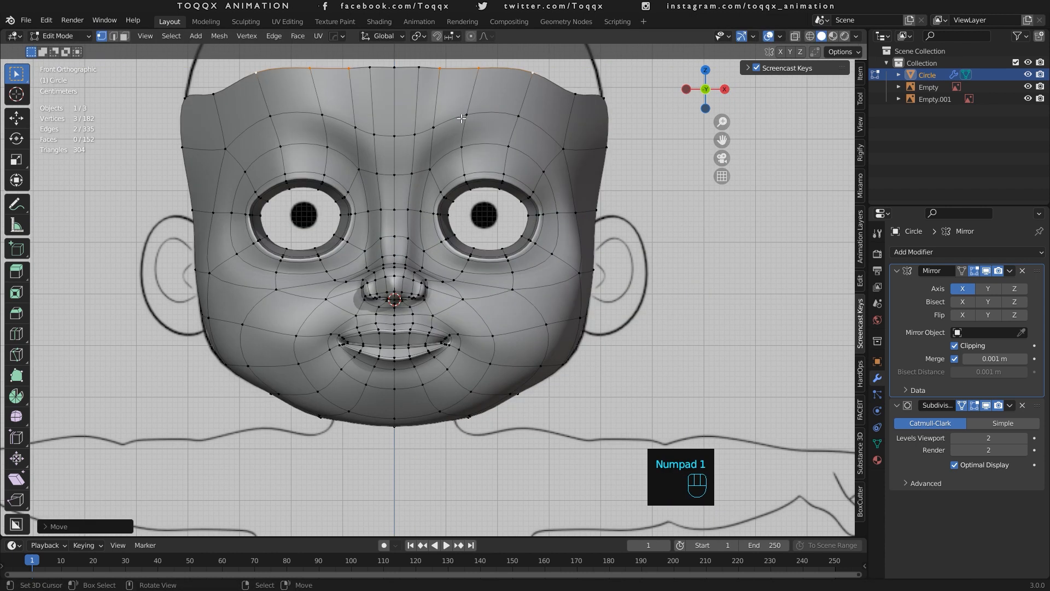
right_click(396, 136)
shift+right_click(449, 117)
shift+right_click(506, 115)
key(KP_3)
key(g)
key(y)
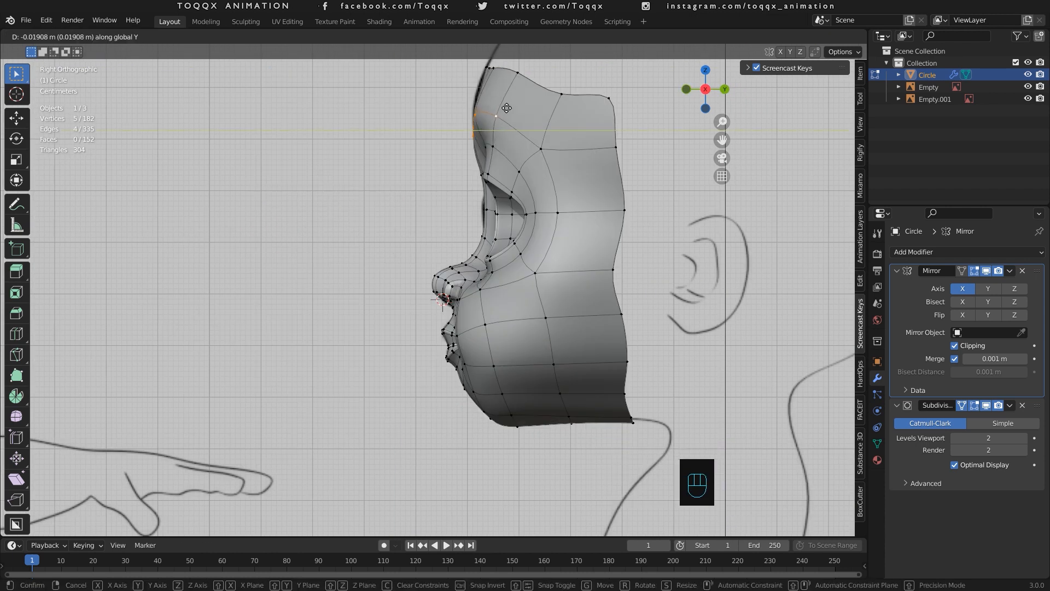
click(507, 108)
Adjust the vertices above the inner brow along Y, bringing the single one beside them forward about 0.012 m.
drag(705, 89, 441, 119)
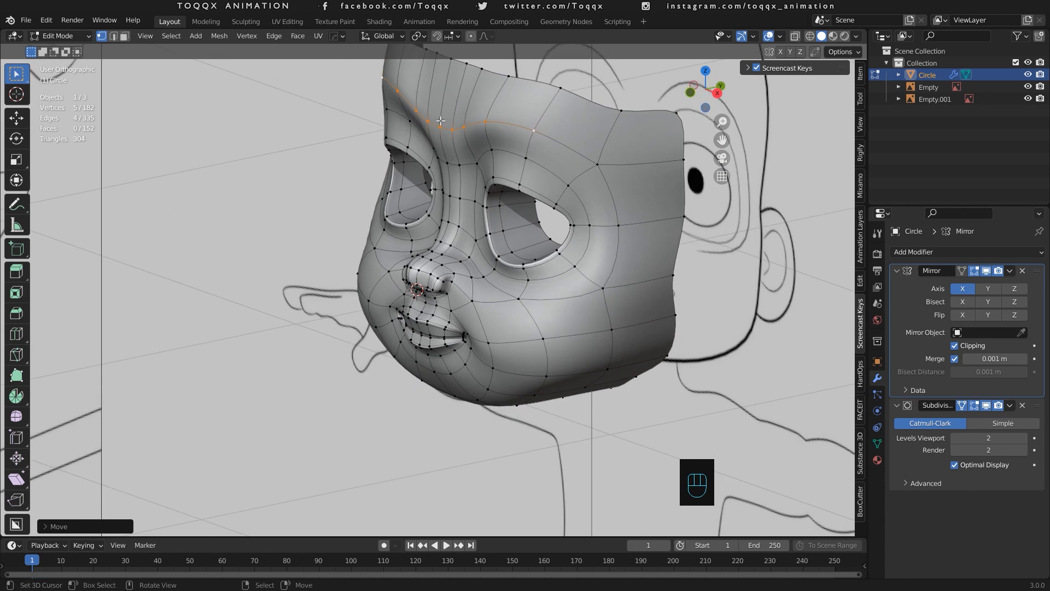
right_click(441, 121)
shift+right_click(453, 127)
key(g)
key(y)
click(498, 105)
right_click(468, 122)
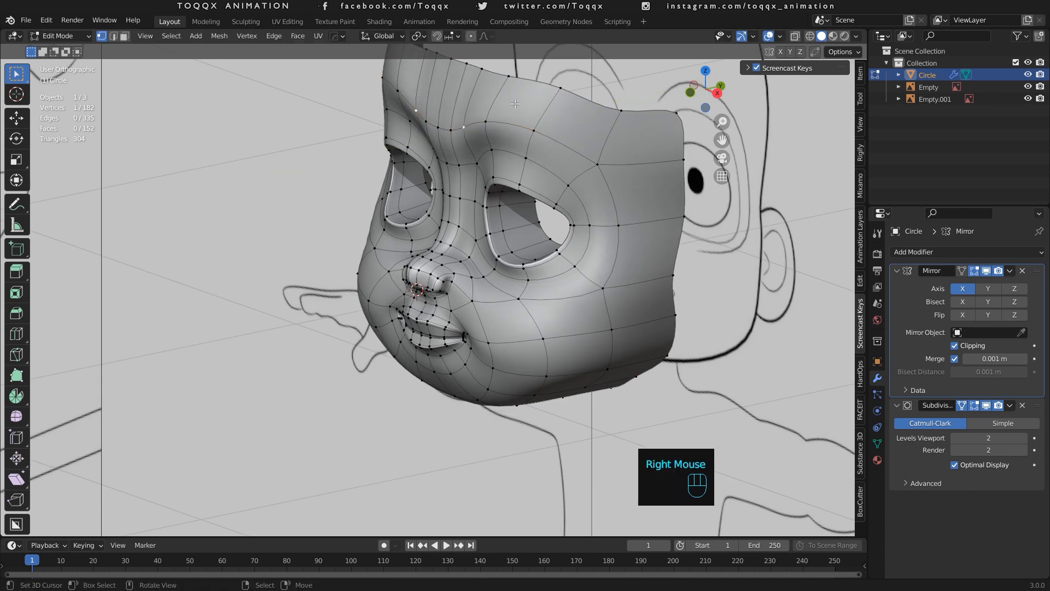
key(g)
key(y)
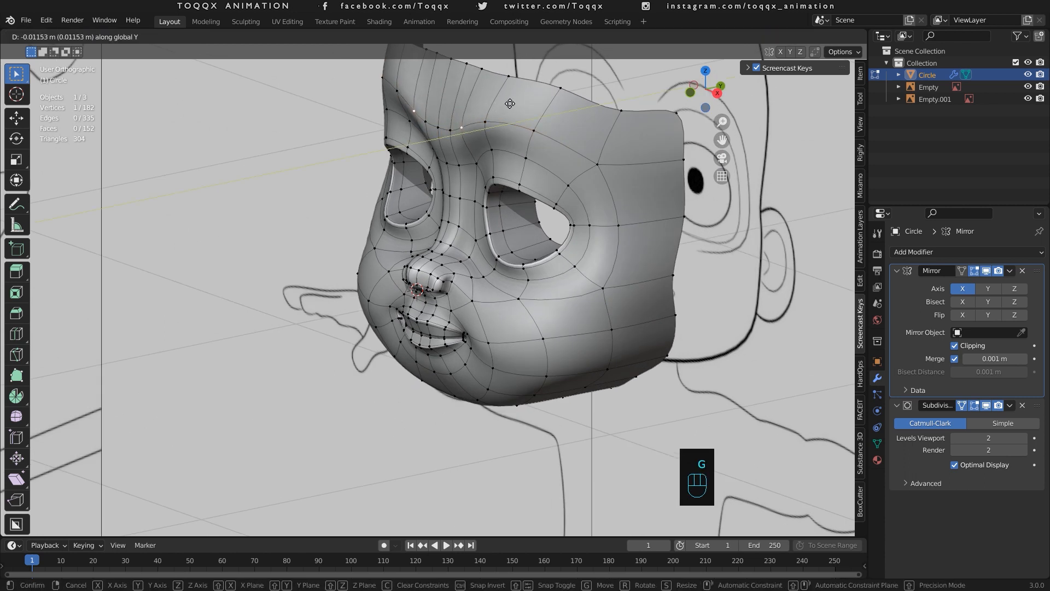
click(510, 103)
Move the two vertices above the outer brow back about 0.012 m along Y.
right_click(495, 119)
shift+right_click(539, 129)
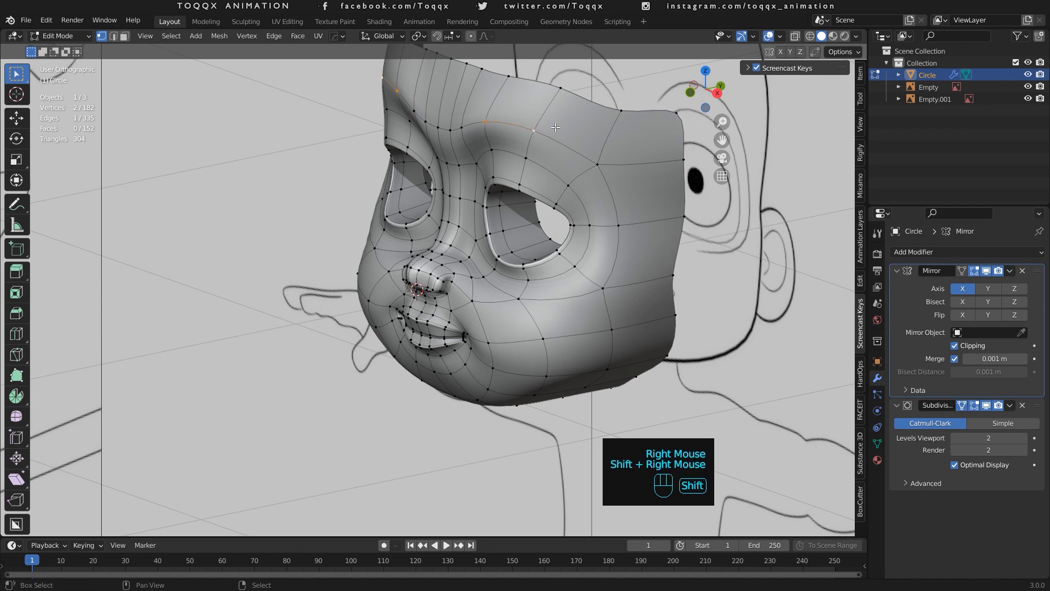
key(g)
key(y)
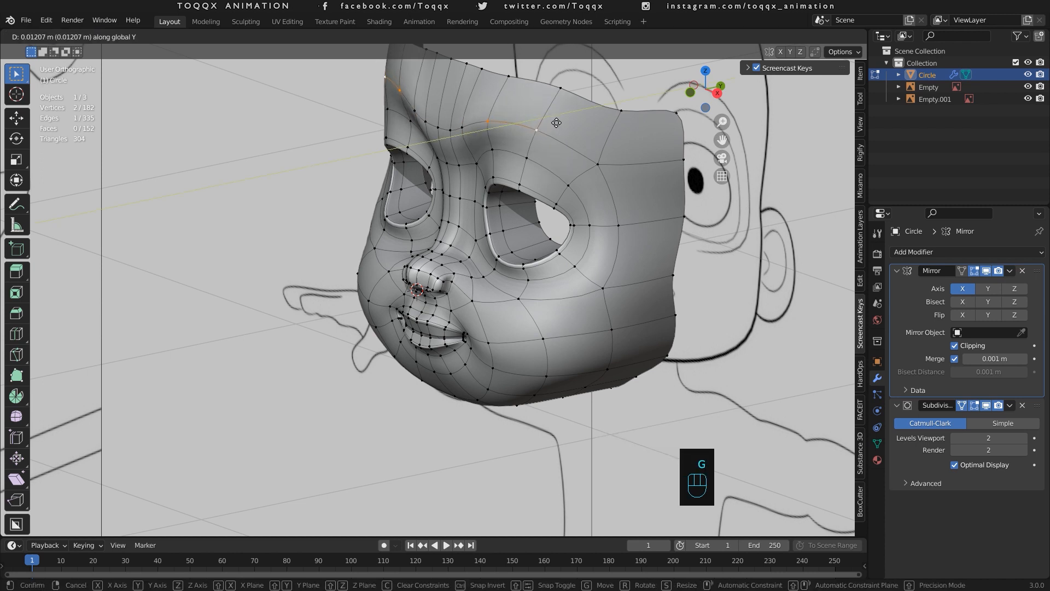
click(557, 123)
Move the single vertex on the forehead's upper edge near the inner brow forward about 0.011 m along Y.
scroll(568, 142, down, 3)
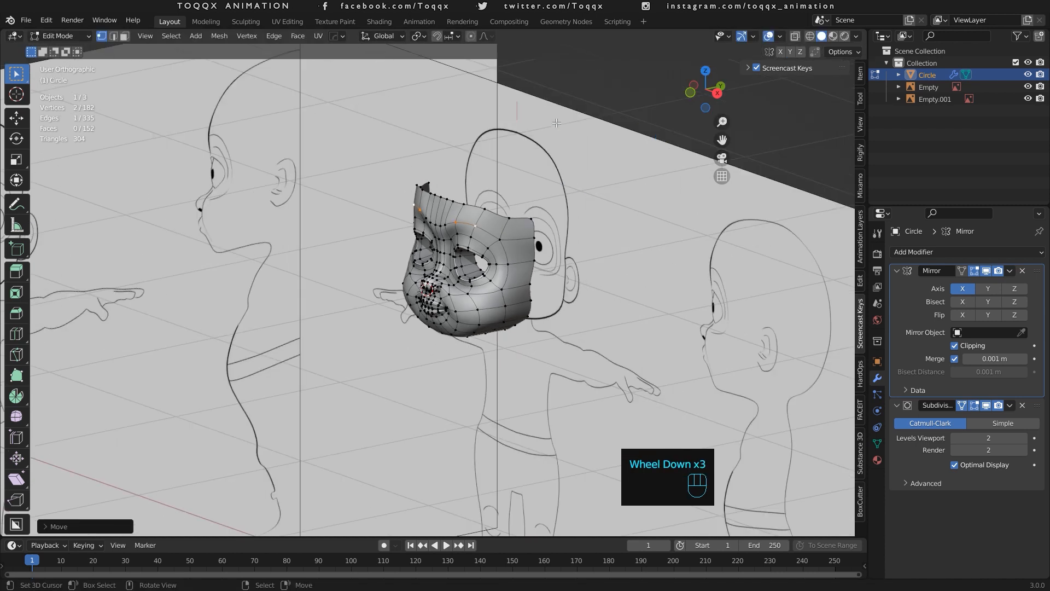
key(Tab)
scroll(512, 207, up, 3)
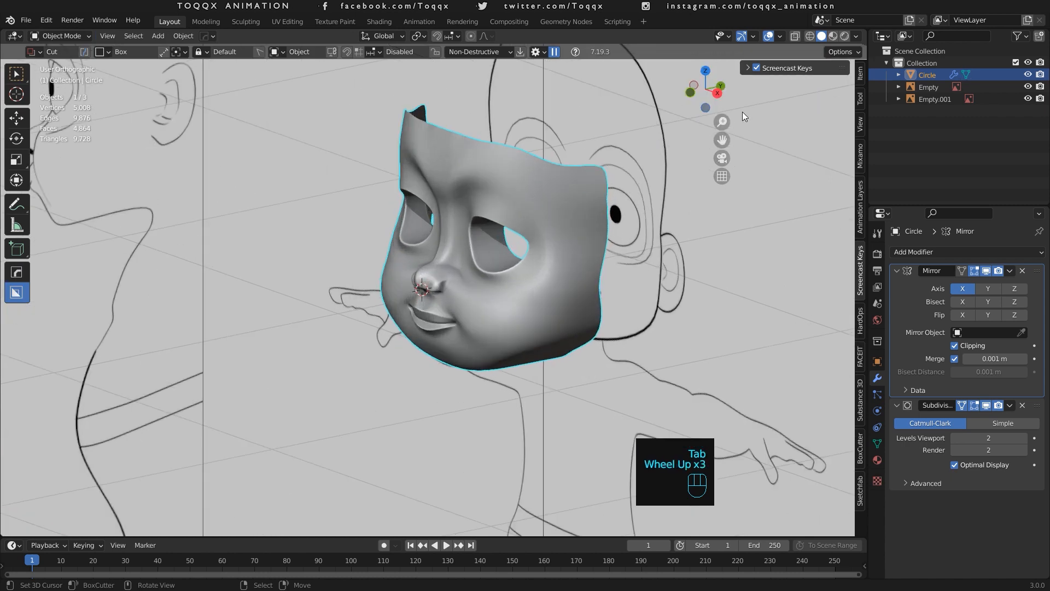
drag(724, 97, 715, 90)
scroll(432, 179, up, 1)
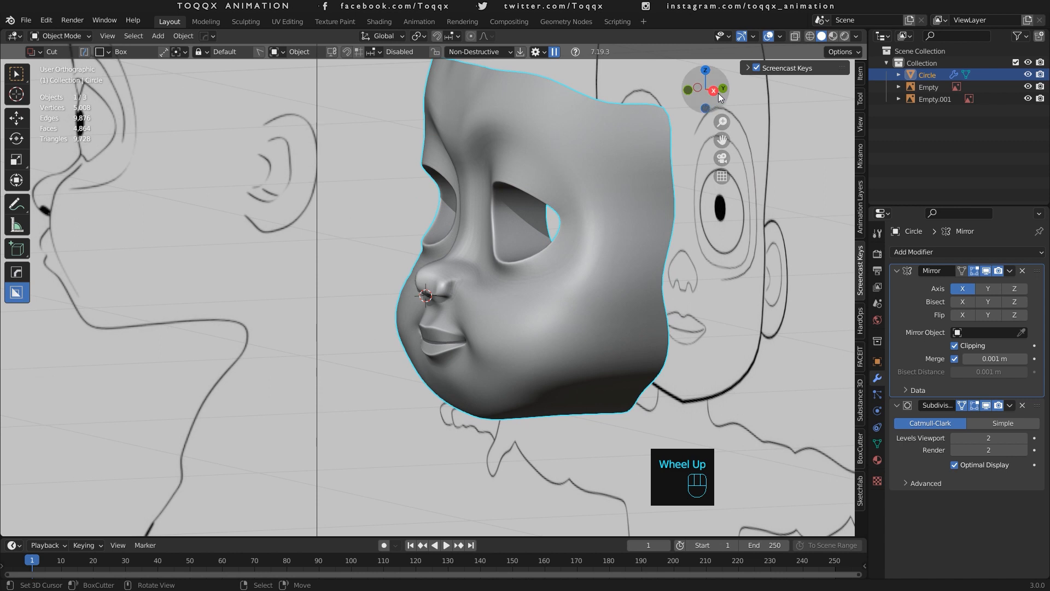
drag(721, 142, 741, 253)
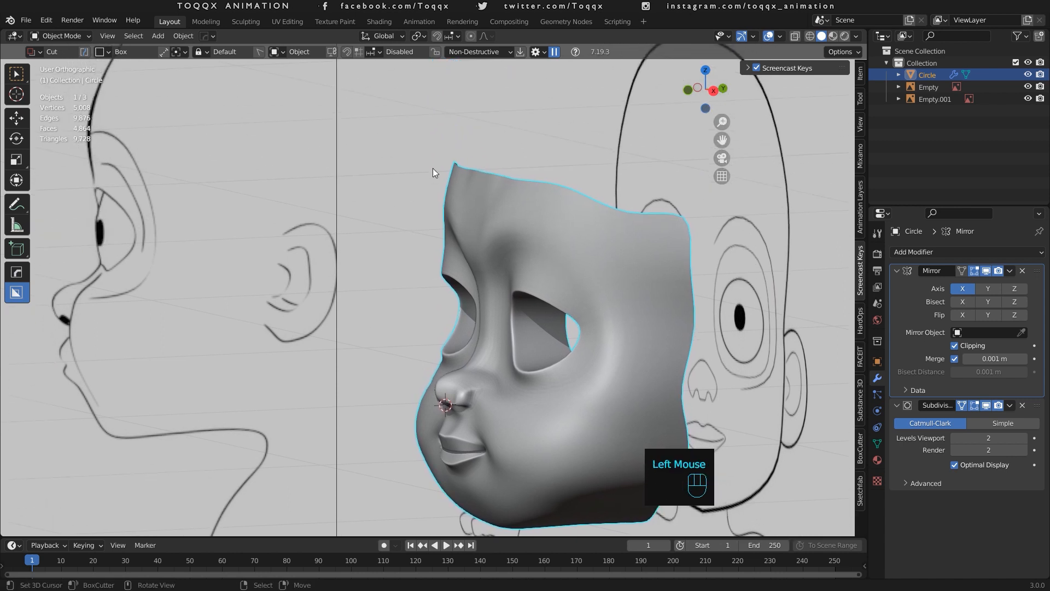
key(Tab)
scroll(437, 169, up, 1)
right_click(474, 143)
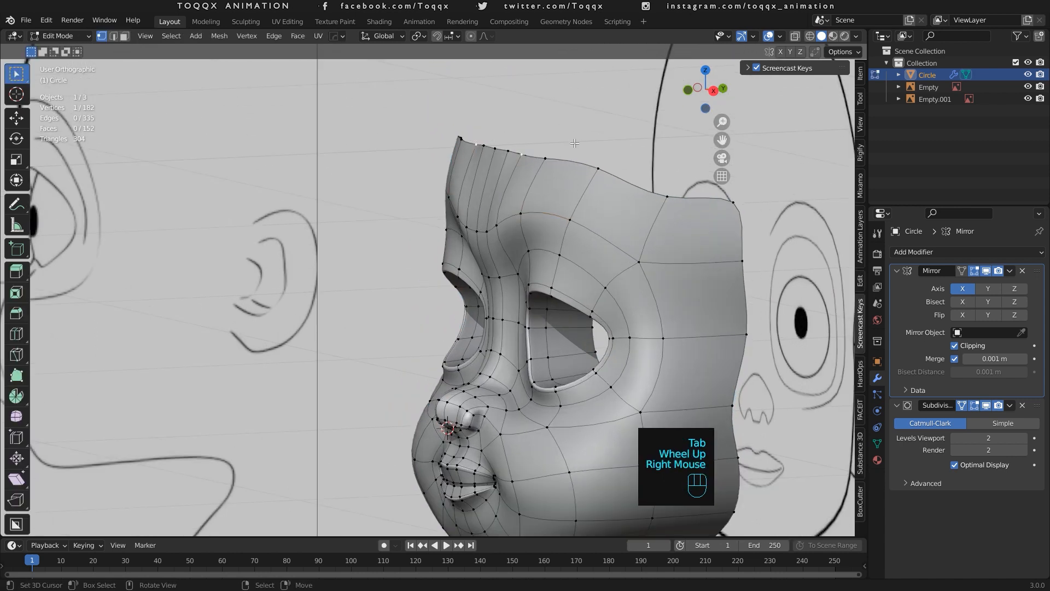
key(g)
key(y)
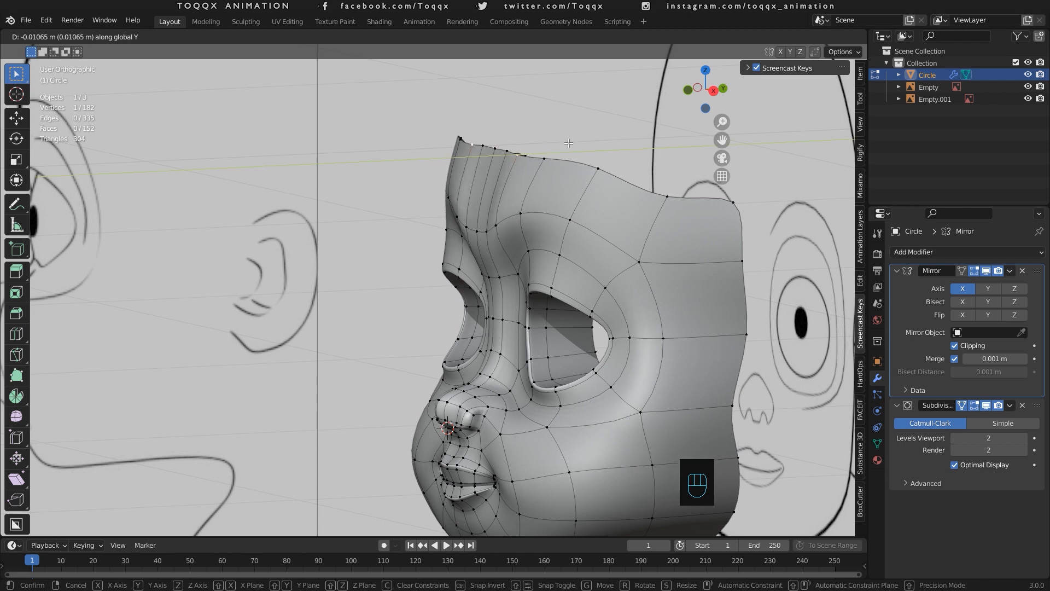
click(569, 144)
Leave mesh editing, switch to the Sculpting workspace and activate the Smooth brush.
key(Tab)
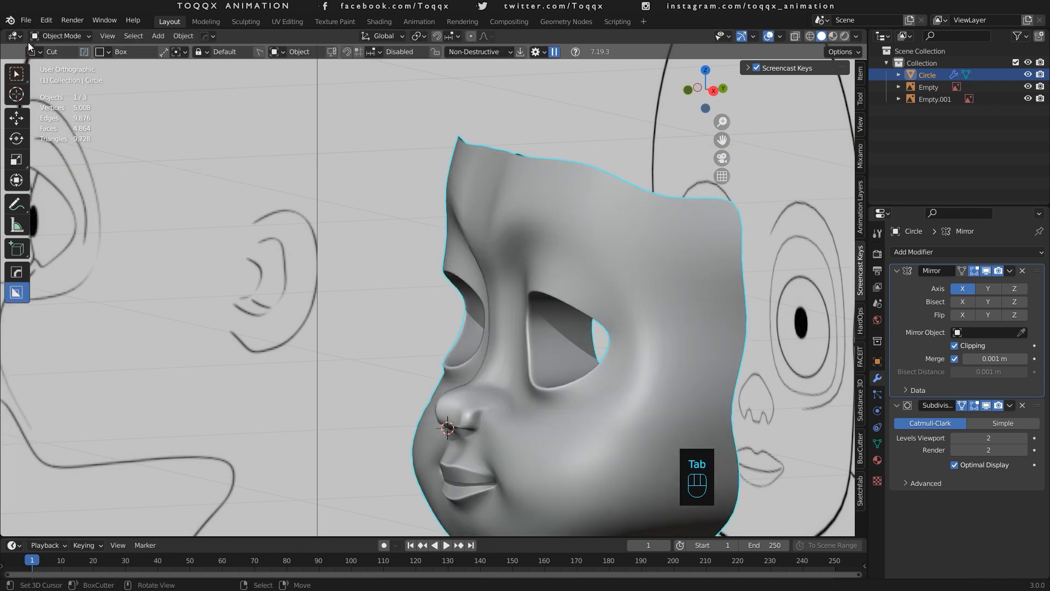
click(256, 21)
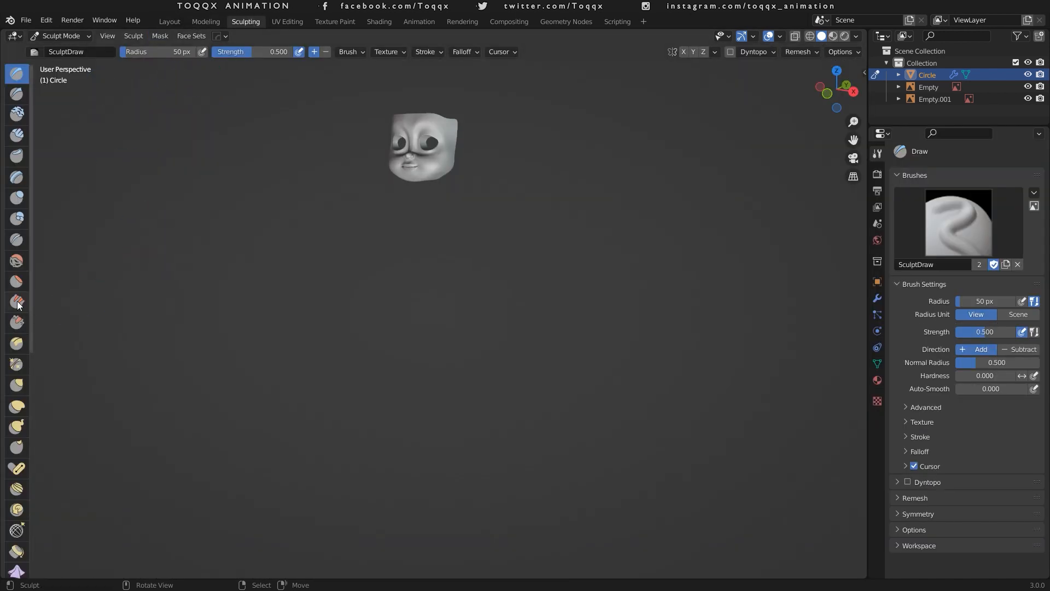
click(17, 266)
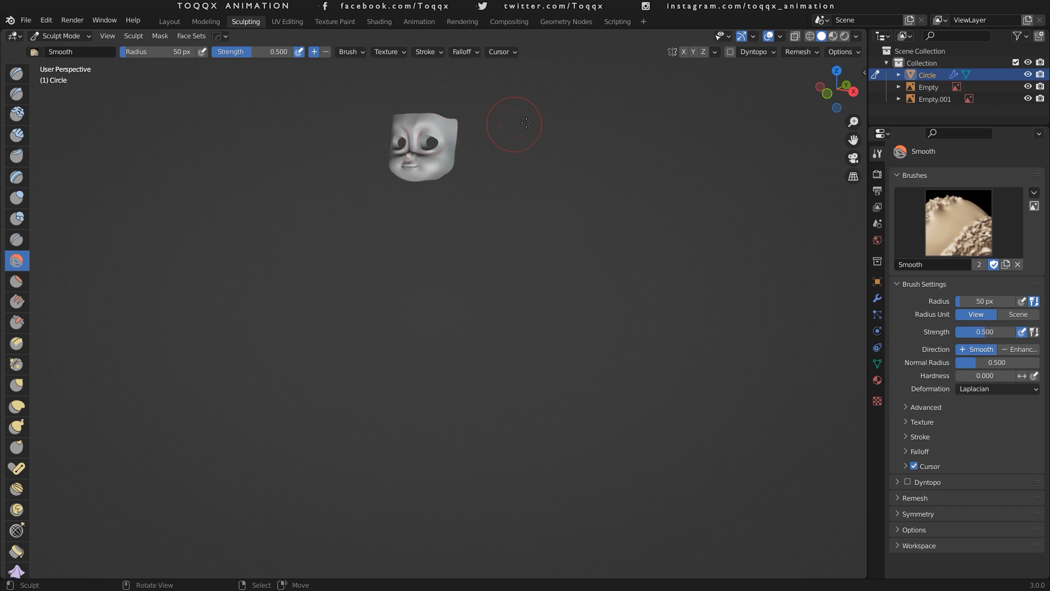
Smooth the forehead surface above and between the brows with the 50 px Smooth brush at strength 0.500.
drag(854, 140, 896, 286)
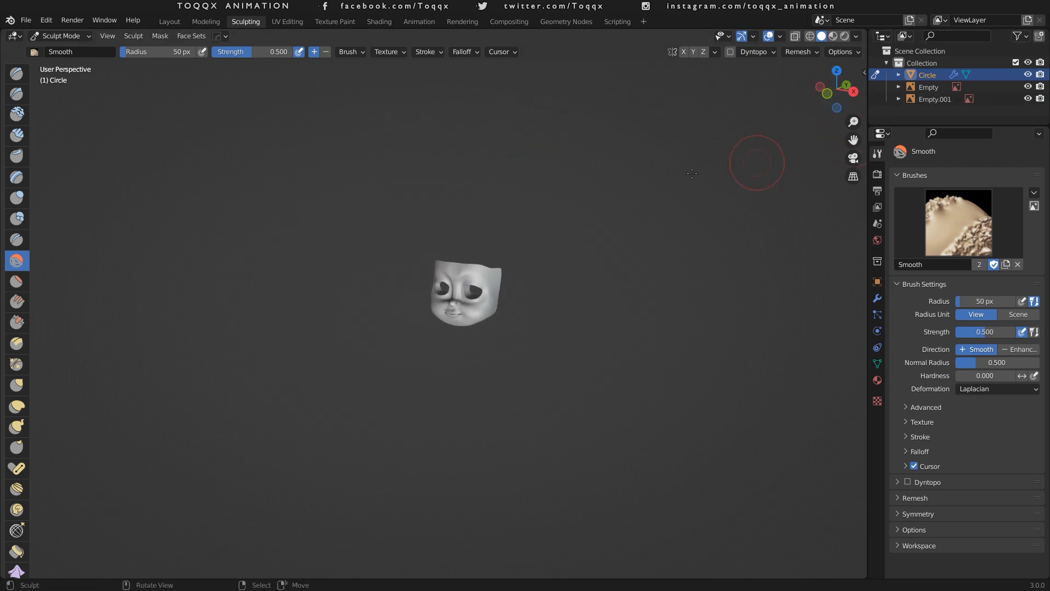
scroll(493, 230, up, 10)
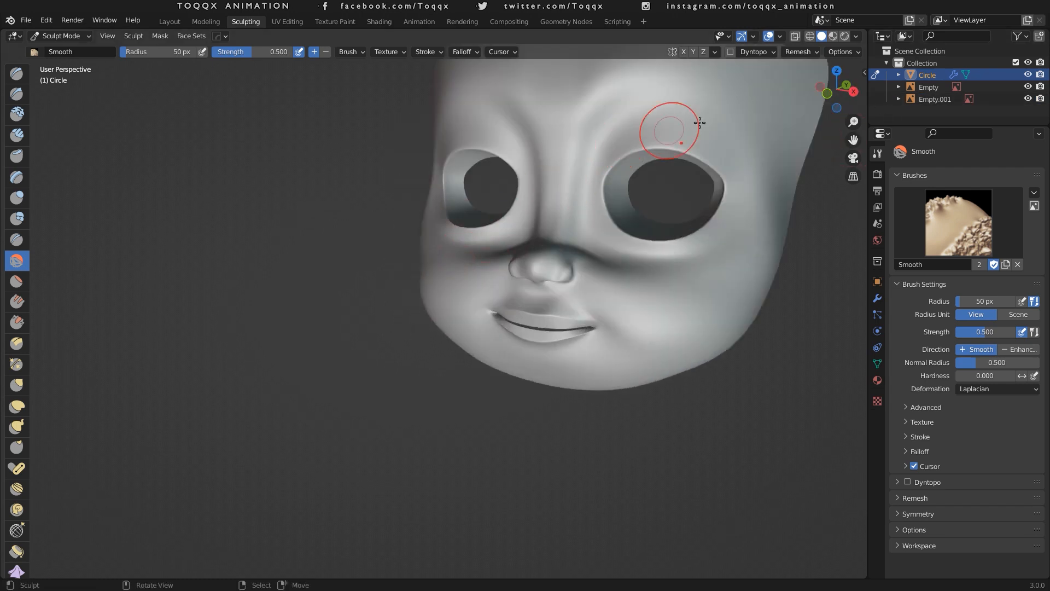
drag(853, 140, 854, 333)
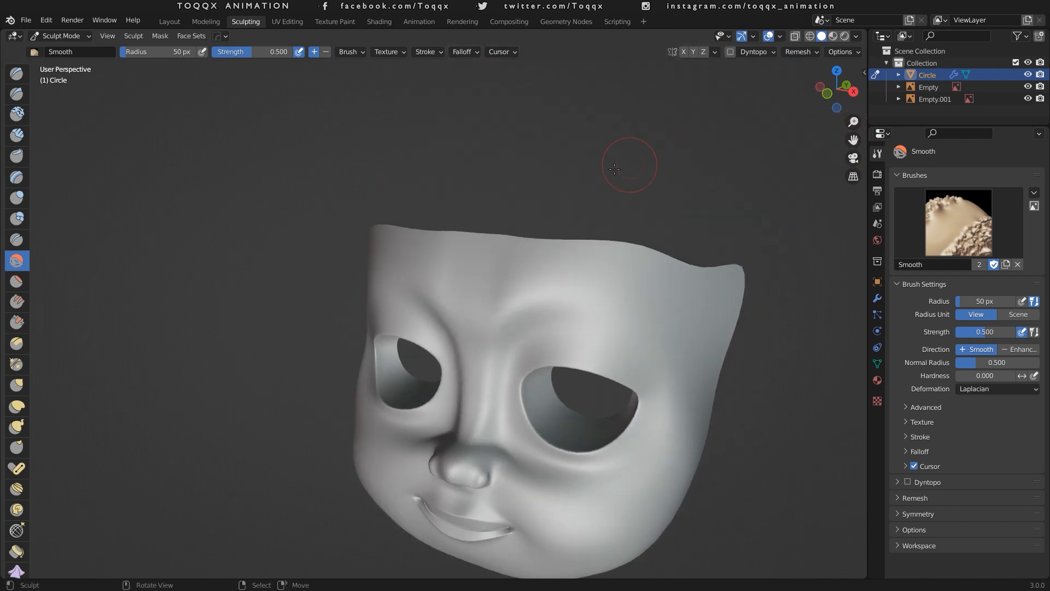
mouse_move(510, 284)
mouse_down()
mouse_move(498, 275)
mouse_move(511, 290)
mouse_move(517, 254)
mouse_move(560, 266)
mouse_up()
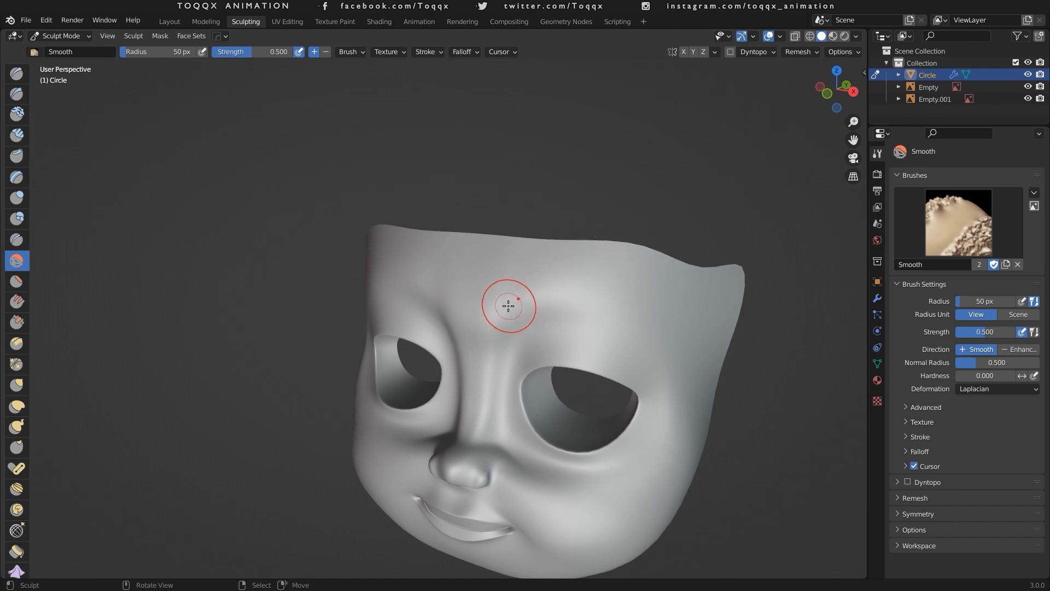
drag(497, 309, 553, 303)
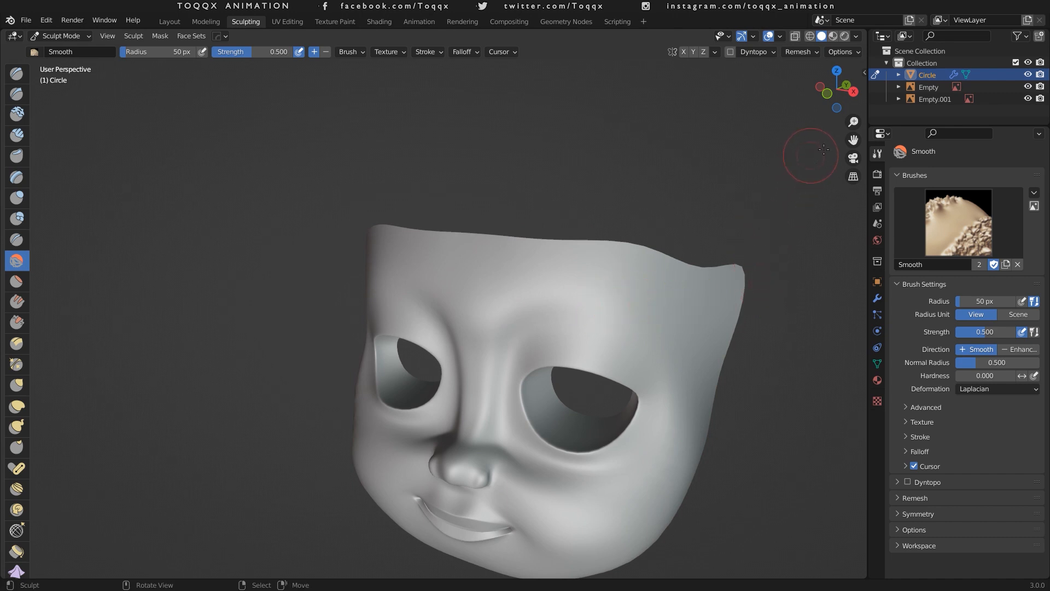
Smooth the forehead's upper edge above the eye, and return to the Layout workspace.
mouse_move(854, 87)
mouse_down()
mouse_move(834, 91)
mouse_move(845, 90)
mouse_up()
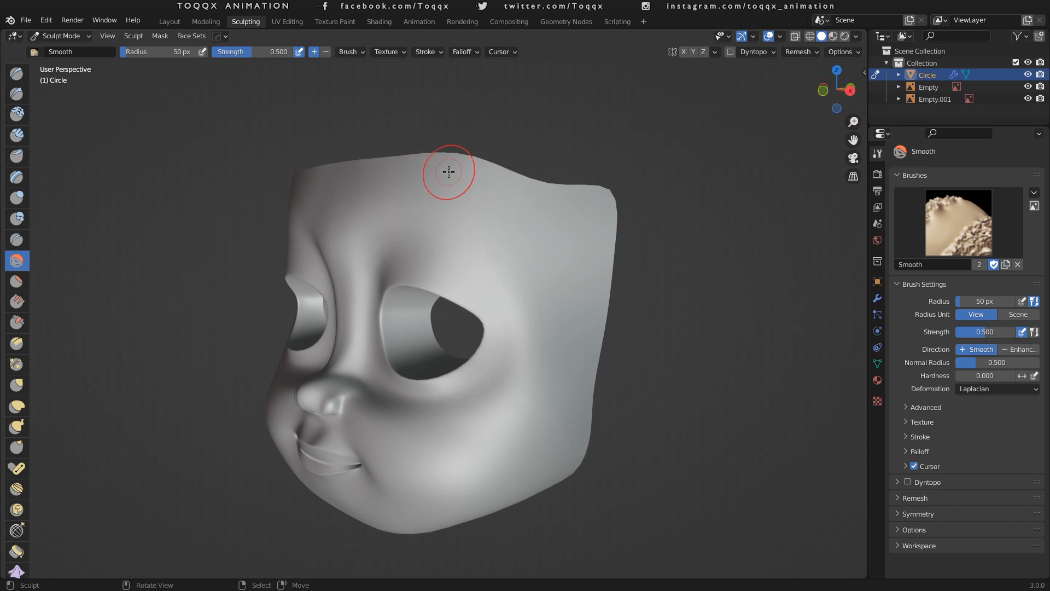
drag(449, 172, 500, 175)
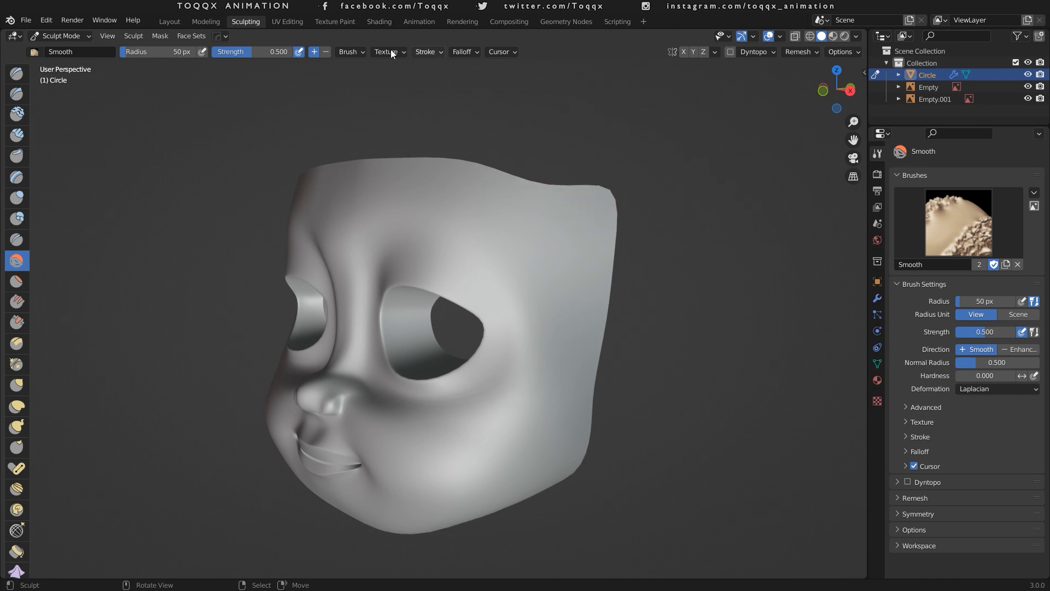
click(174, 23)
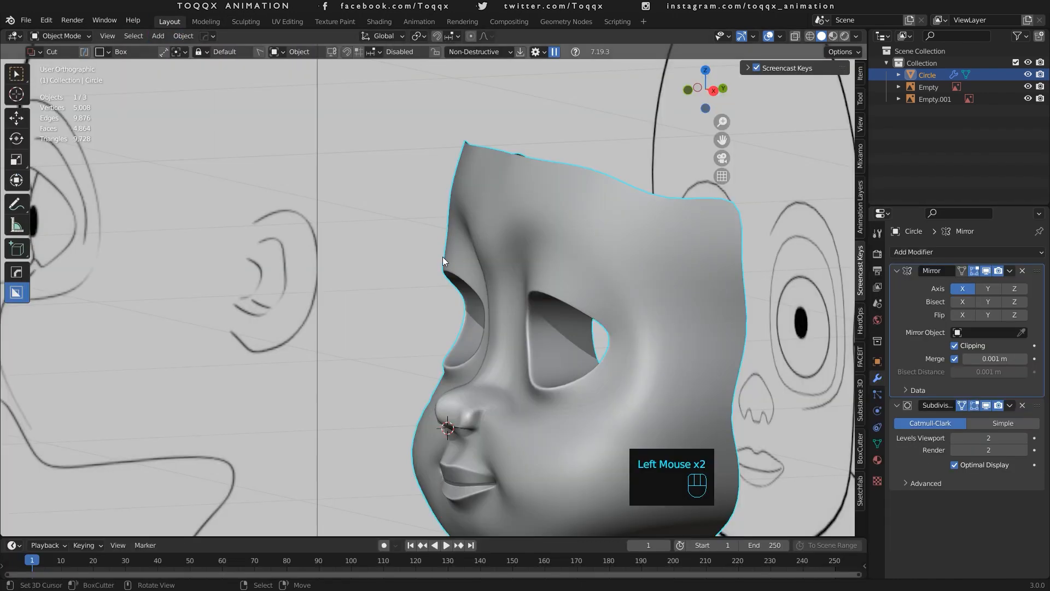
Select the two vertices in the inner brow crease and move them back about 0.025 m along Y.
key(KP_1)
scroll(442, 257, down, 3)
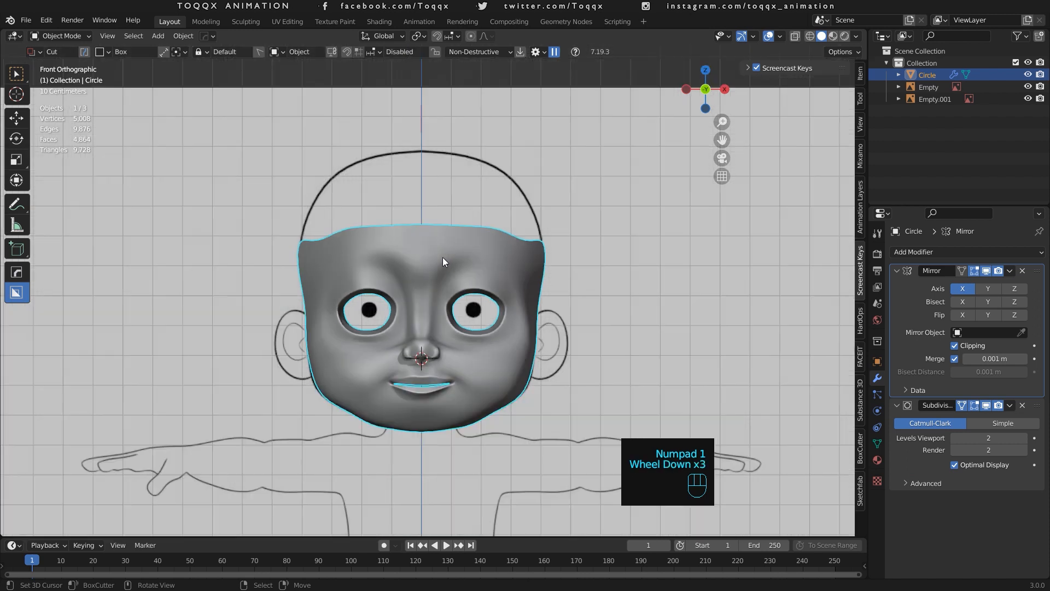
key(Tab)
key(Tab)
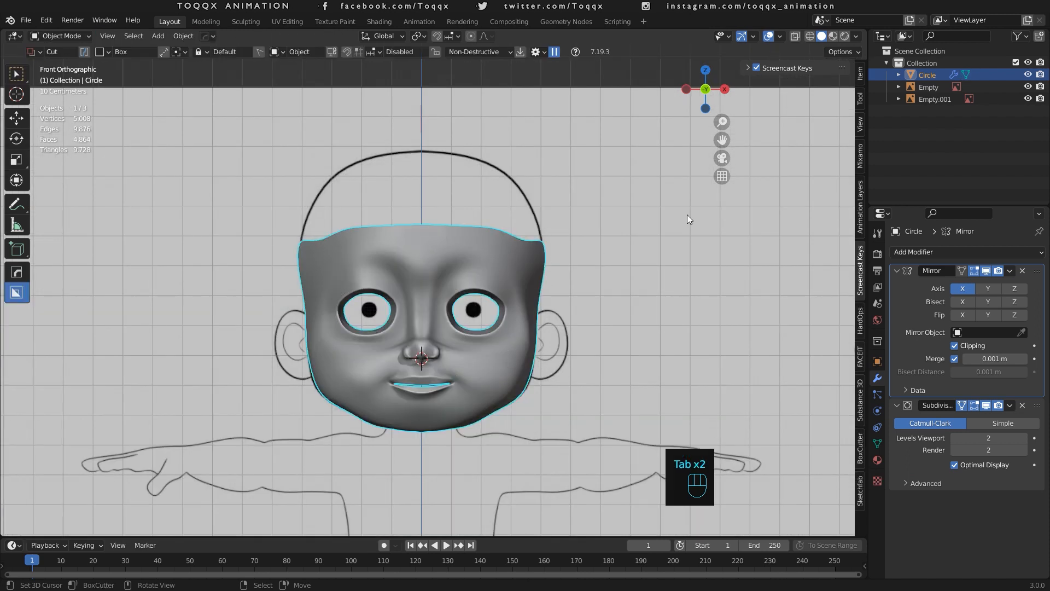
drag(706, 89, 663, 127)
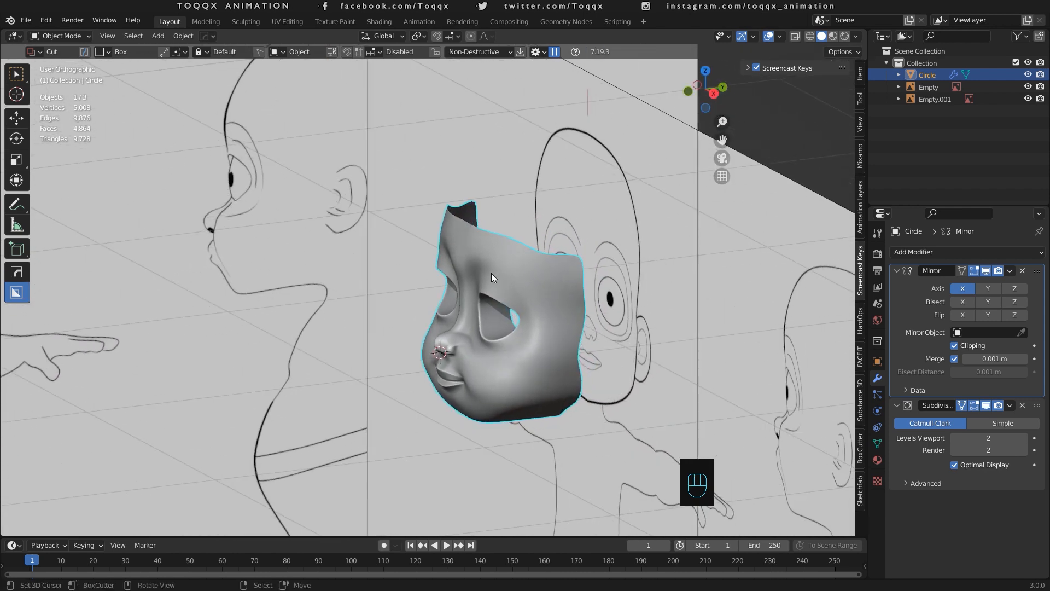
key(KP_3)
key(Tab)
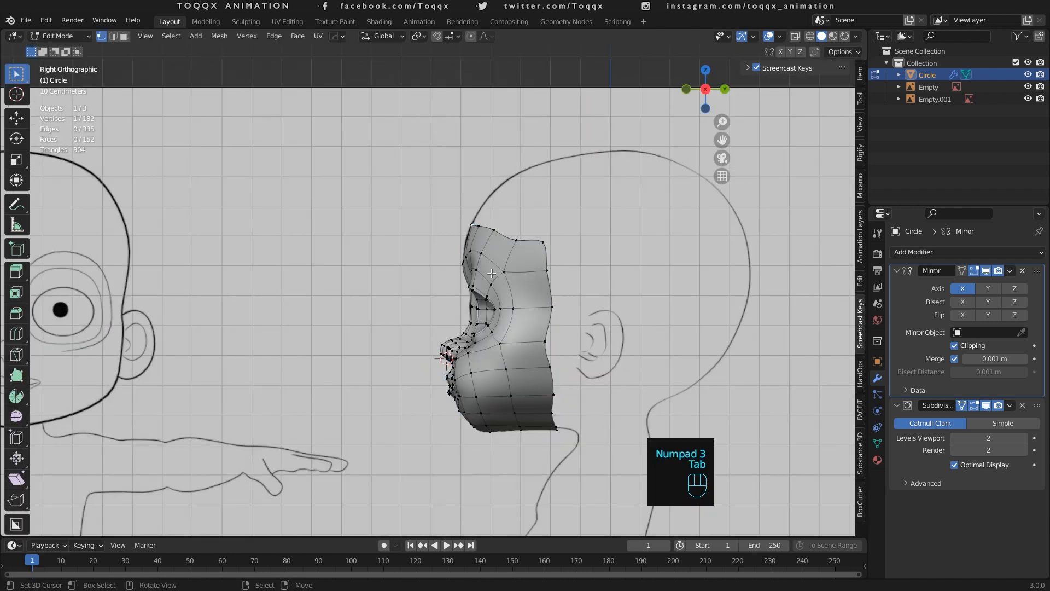
scroll(491, 273, up, 3)
right_click(499, 257)
shift+right_click(496, 258)
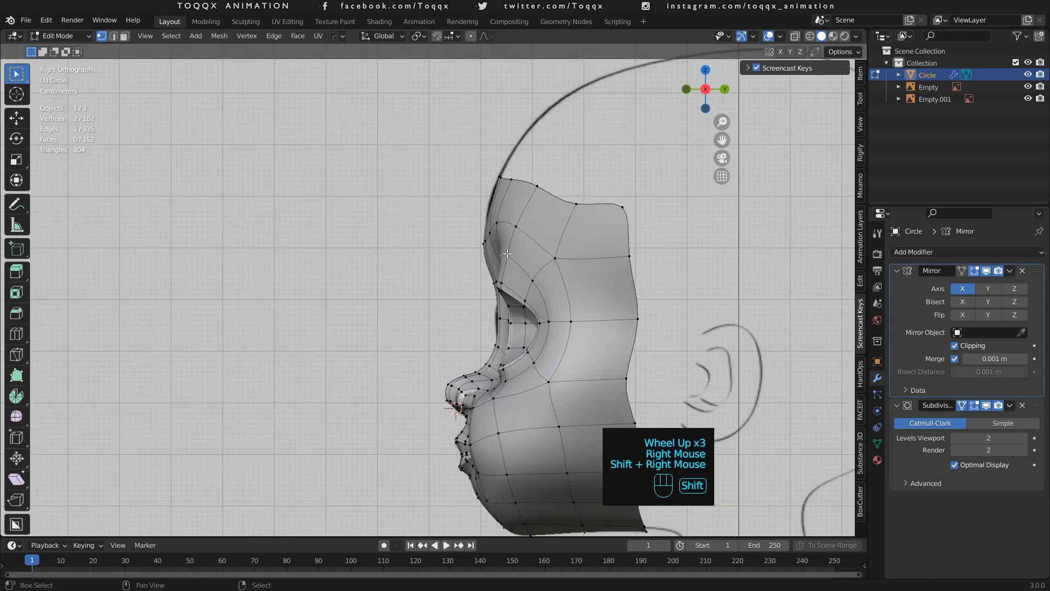
key(g)
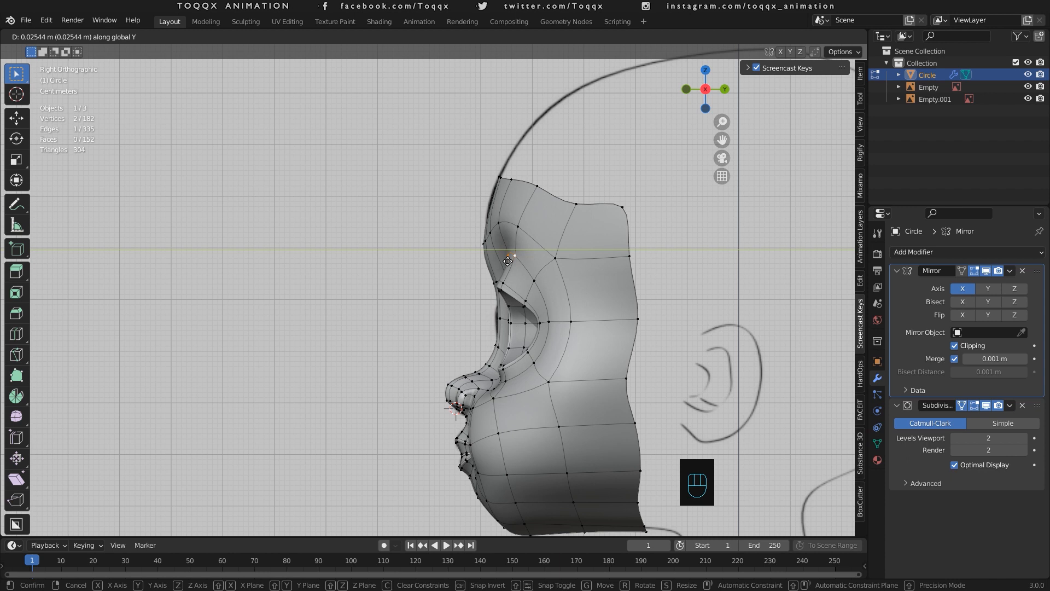
click(508, 261)
key(Tab)
Select two vertices on the side of the nose tip and move them inward about 0.007 m along X.
scroll(579, 234, down, 3)
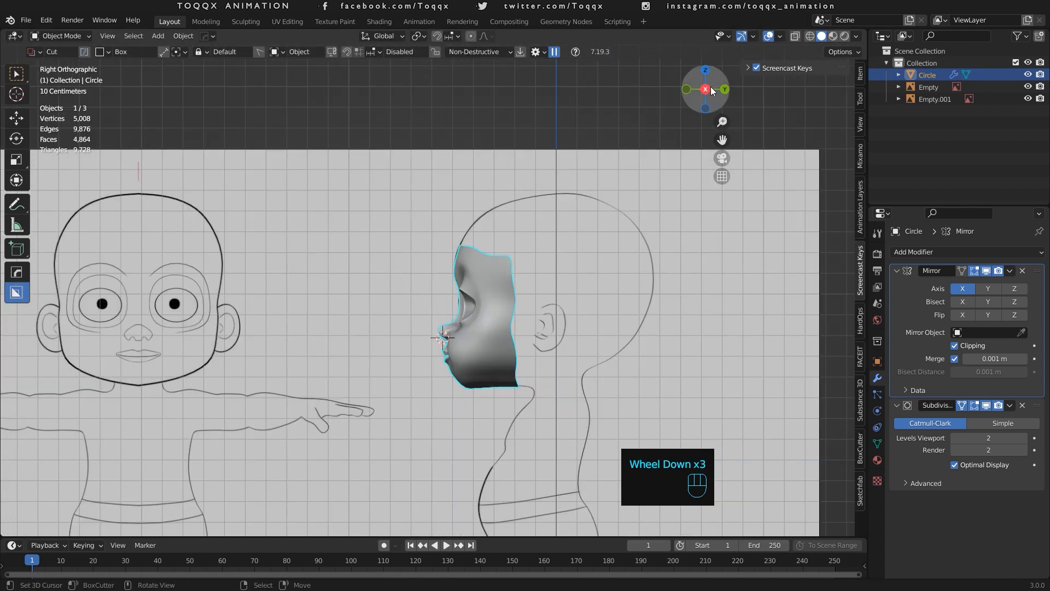
drag(703, 92, 820, 94)
scroll(337, 340, up, 3)
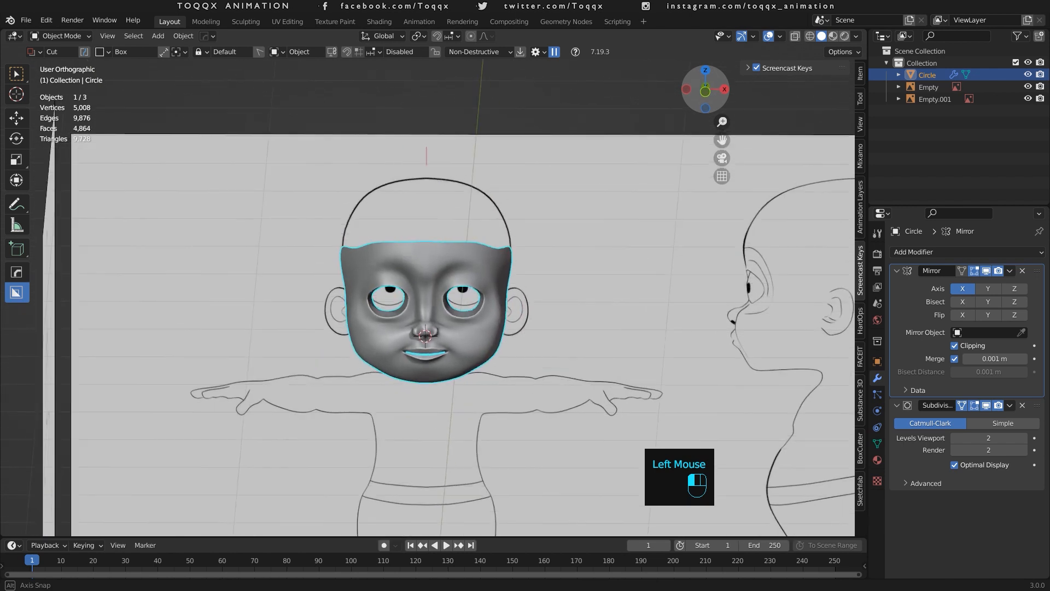
scroll(337, 344, up, 2)
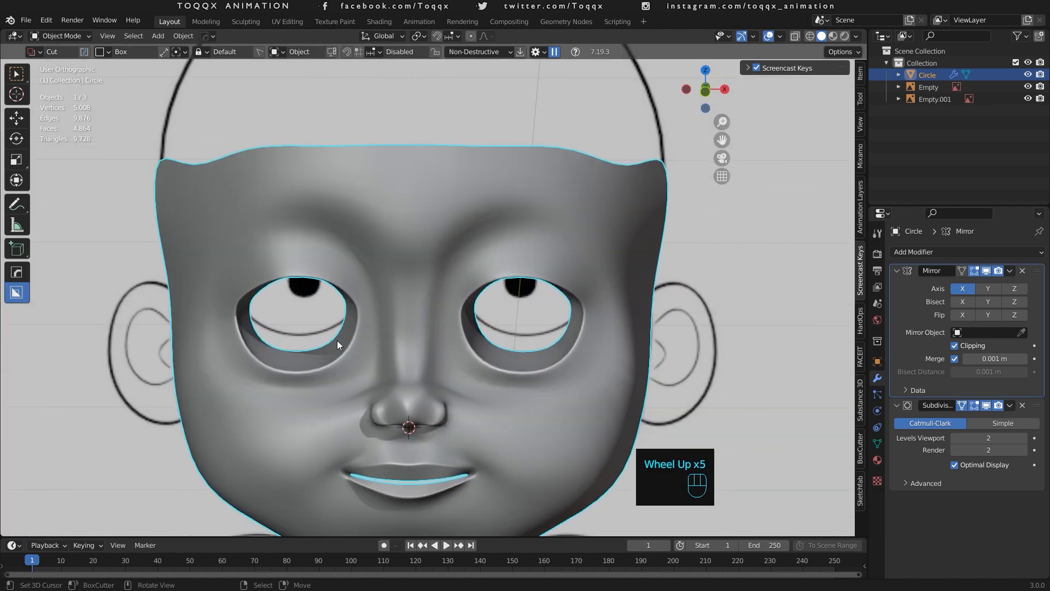
key(KP_1)
scroll(337, 344, up, 2)
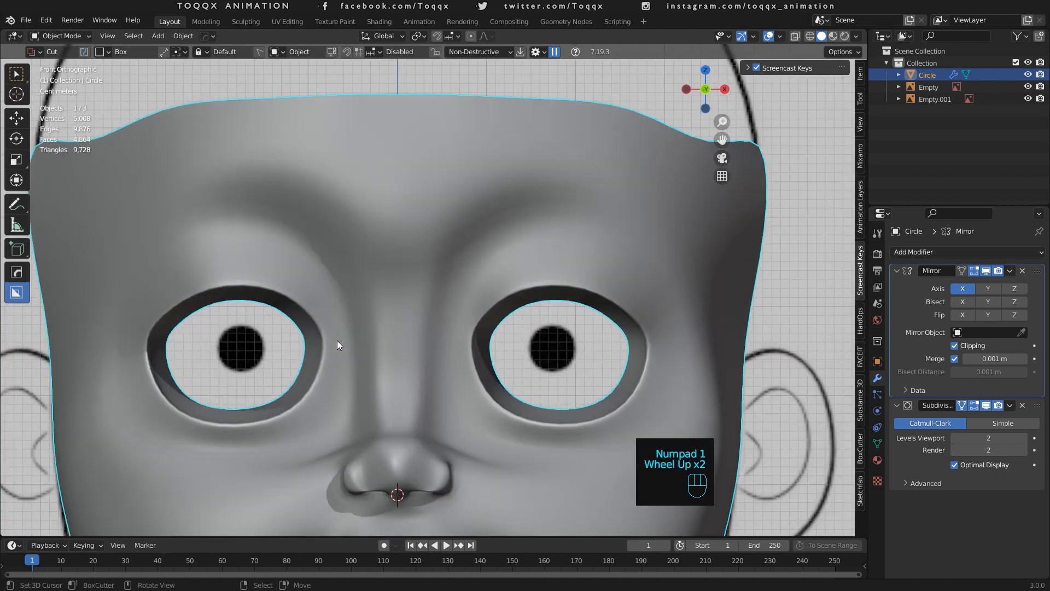
key(Tab)
right_click(429, 461)
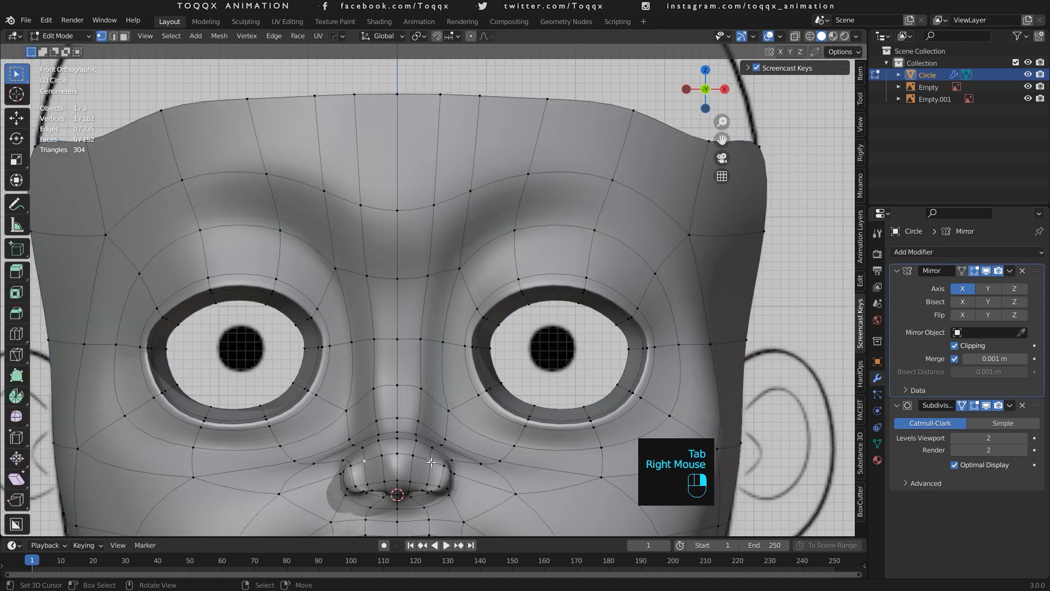
shift+right_click(456, 458)
key(g)
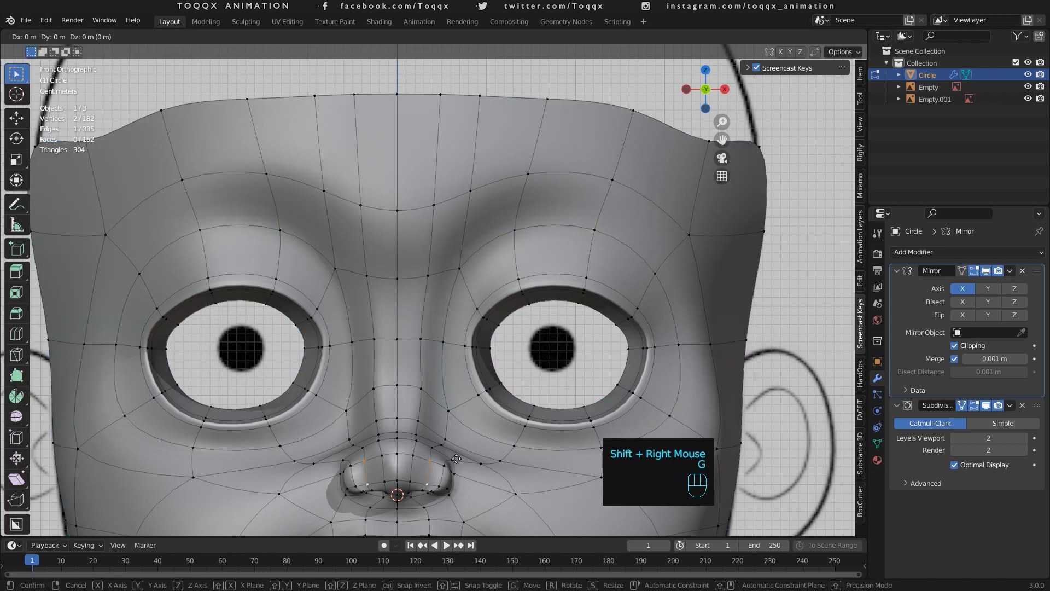
key(x)
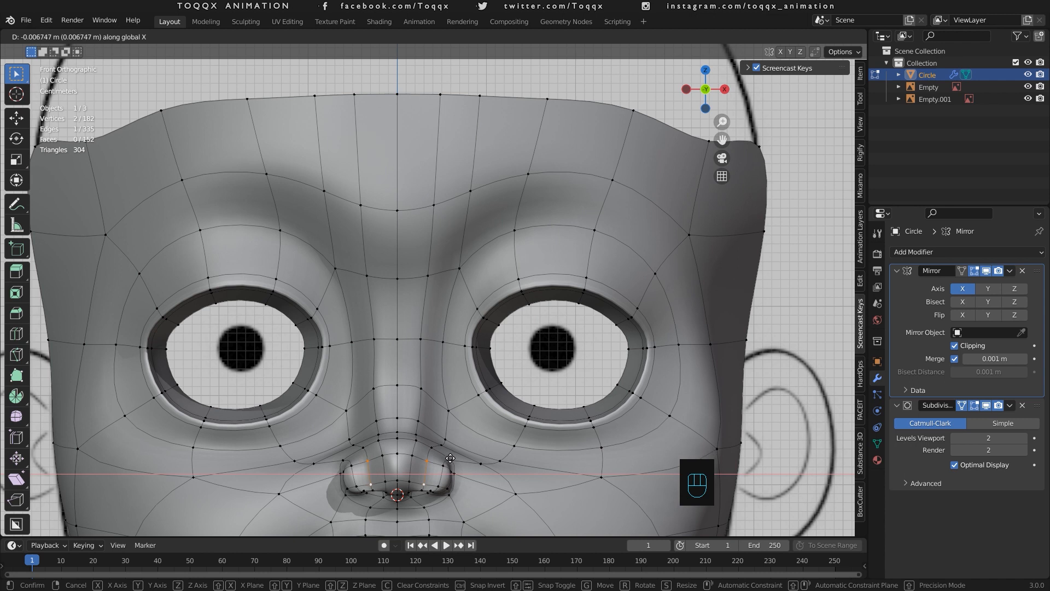
click(450, 458)
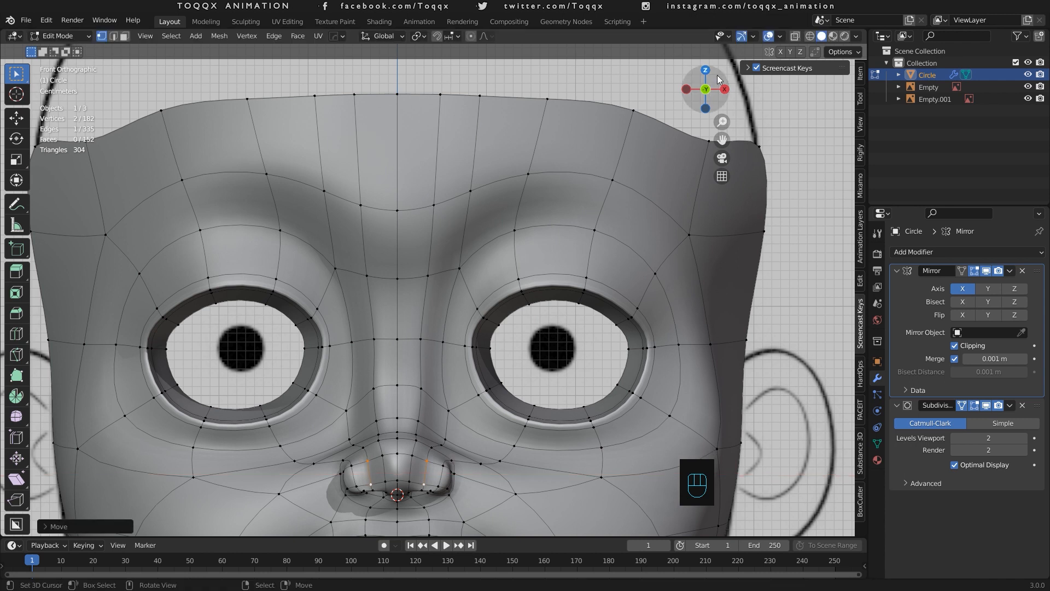
Select the two outer vertices of the nostril wing and move them slightly back in the right orthographic view.
drag(726, 86, 686, 93)
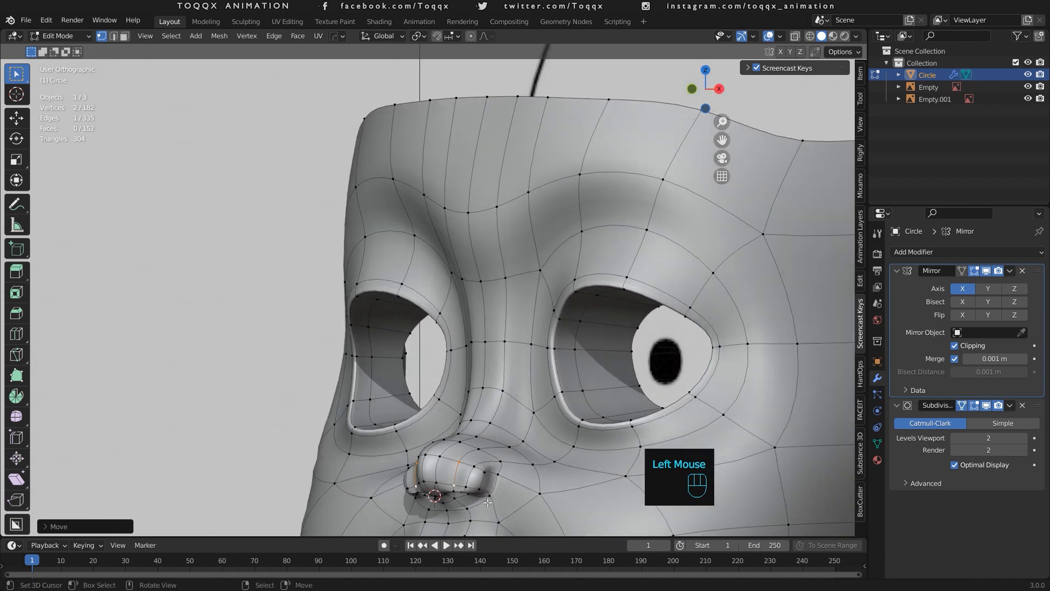
right_click(483, 474)
shift+right_click(483, 475)
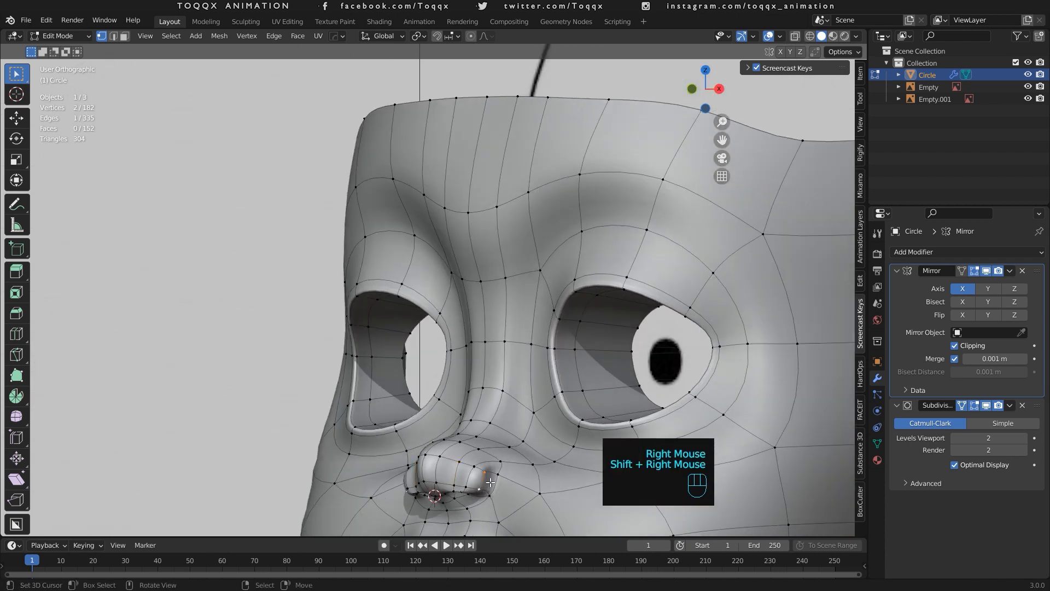
key(KP_3)
key(g)
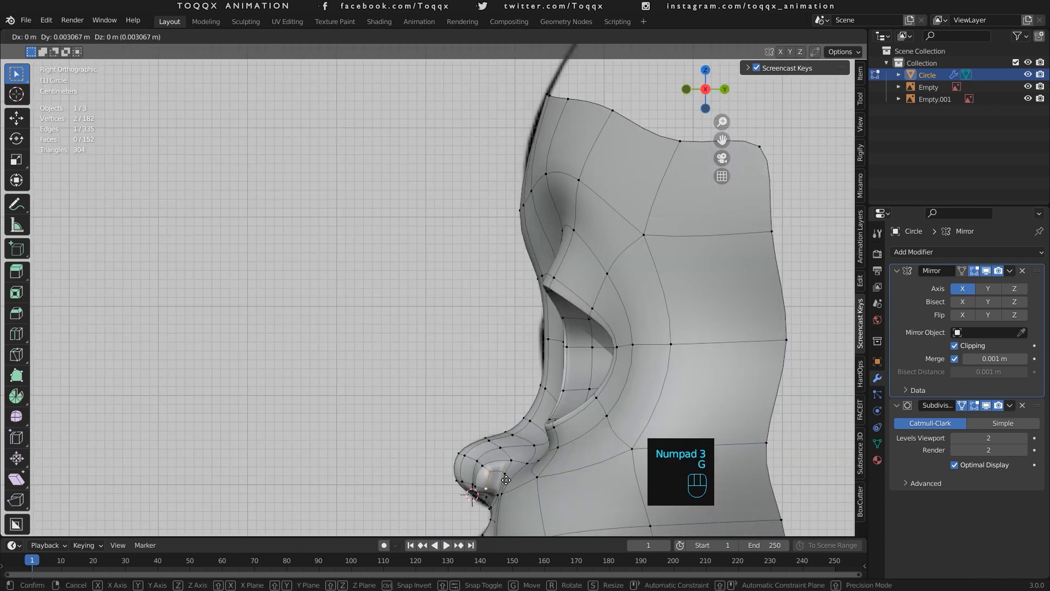
click(515, 480)
key(KP_1)
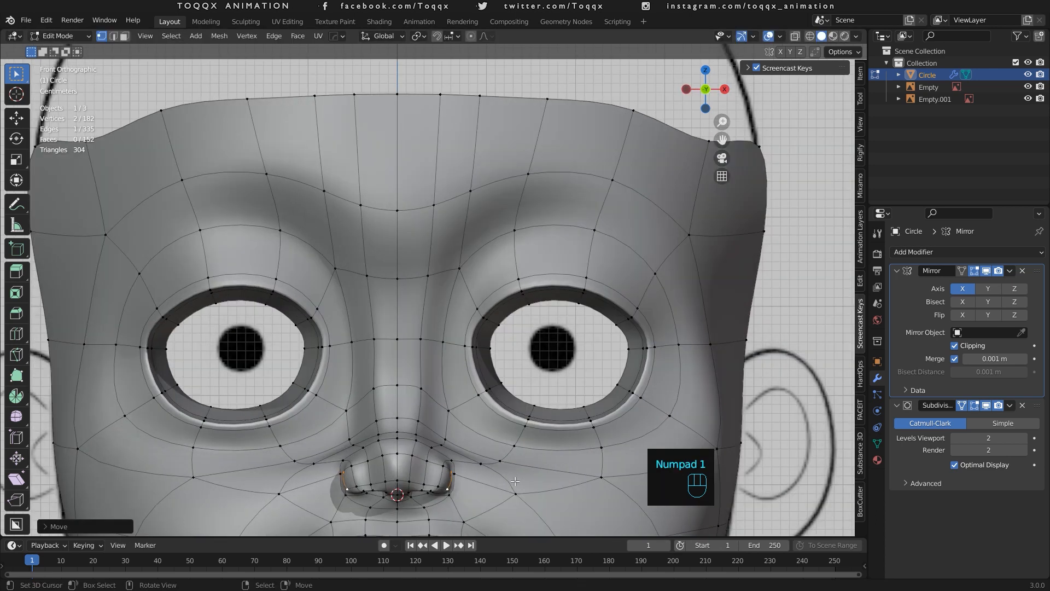
Nudge the two outer nostril wing vertices slightly outward in the front view, and return to Object Mode.
key(g)
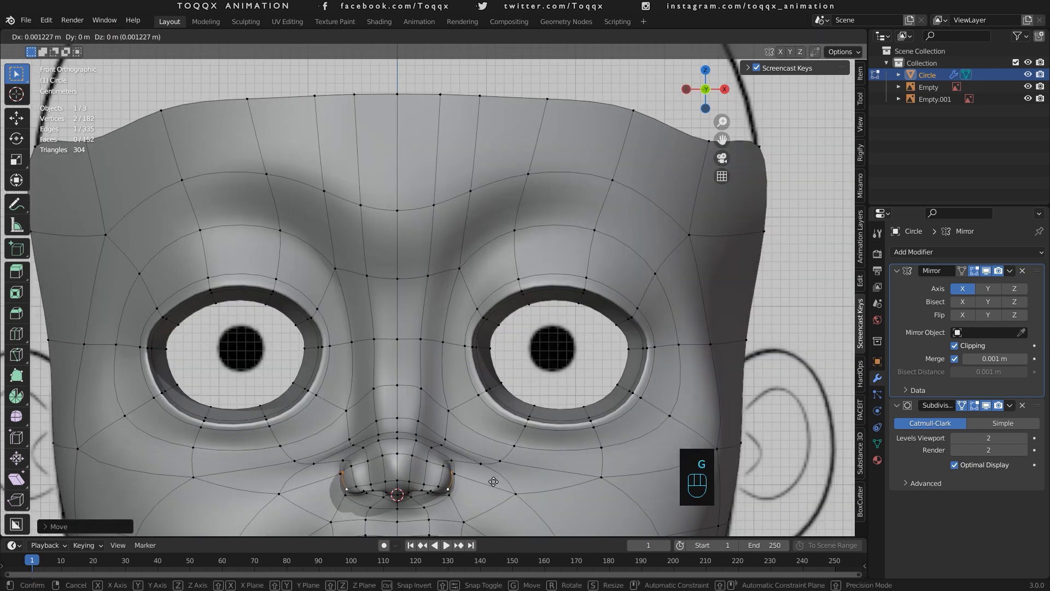
click(497, 481)
key(Tab)
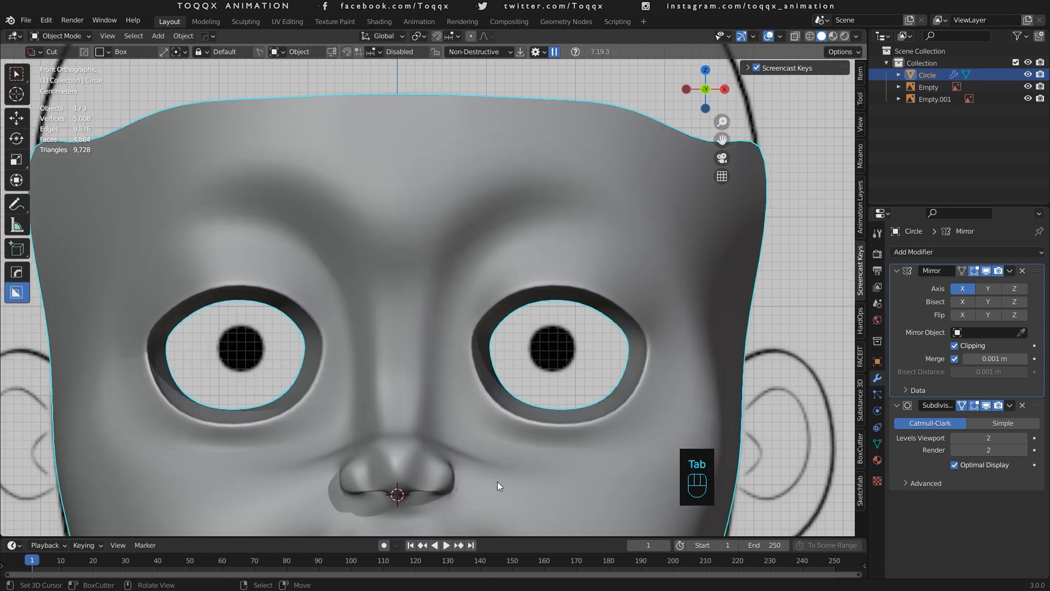
scroll(498, 482, down, 2)
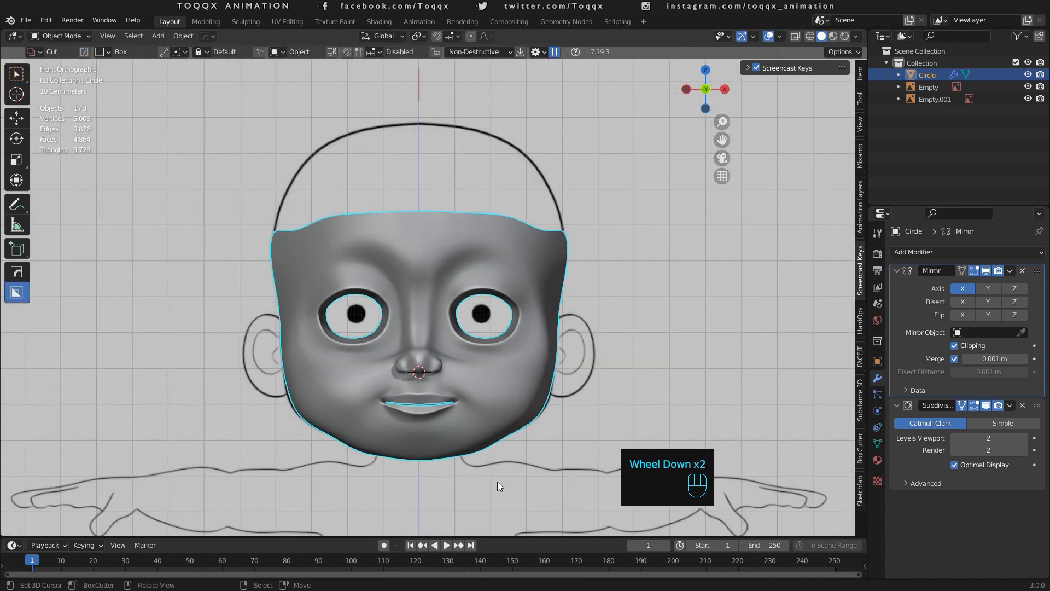
Place the 3D cursor just outside the head outline beside the crown, and save the file.
click(492, 104)
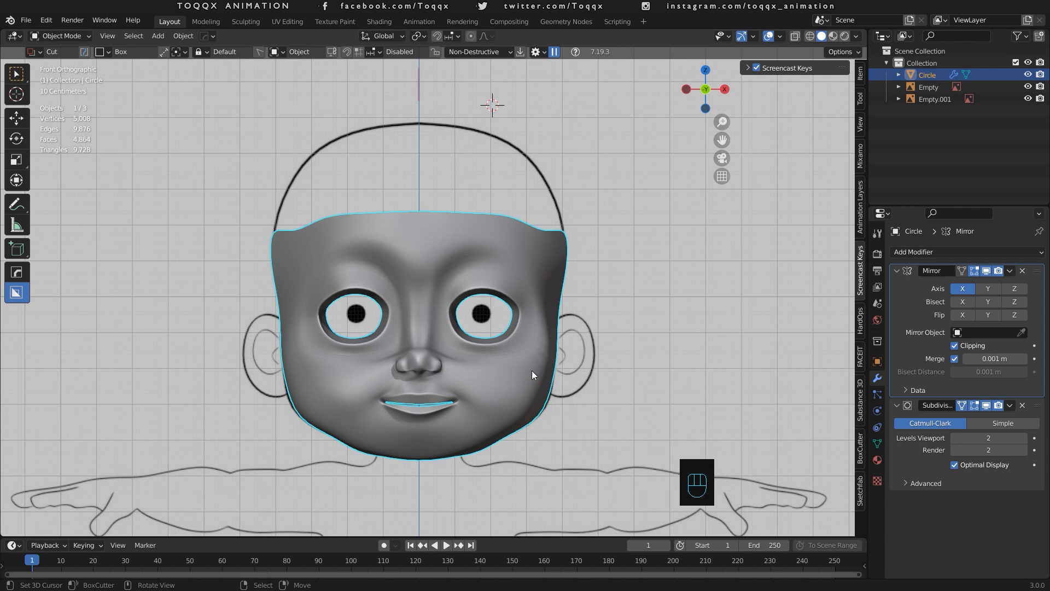
key(ctrl+s)
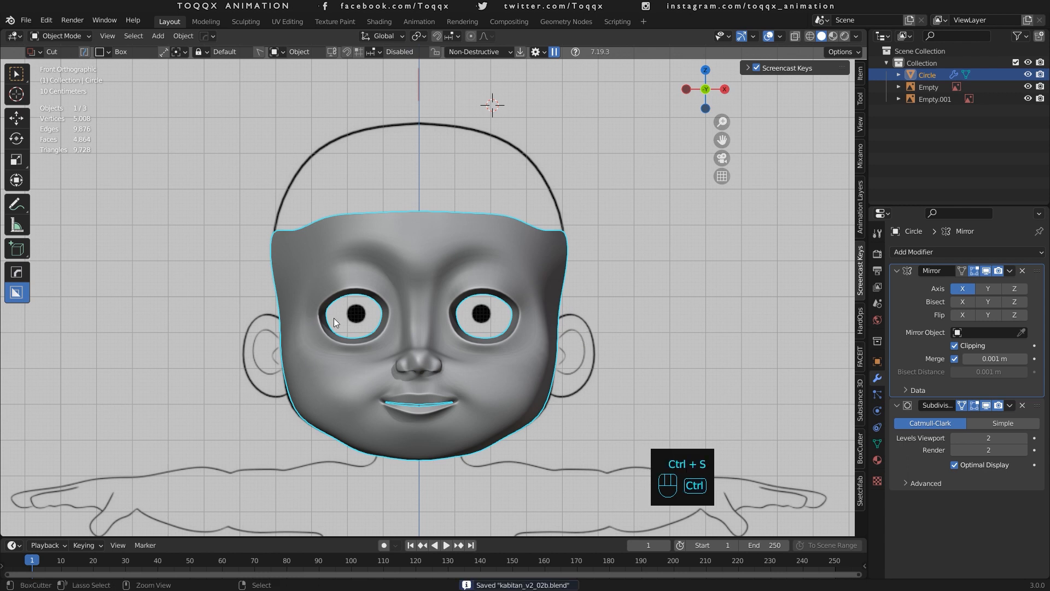
key(ctrl+s)
key(ctrl+s)
key(ctrl+s)
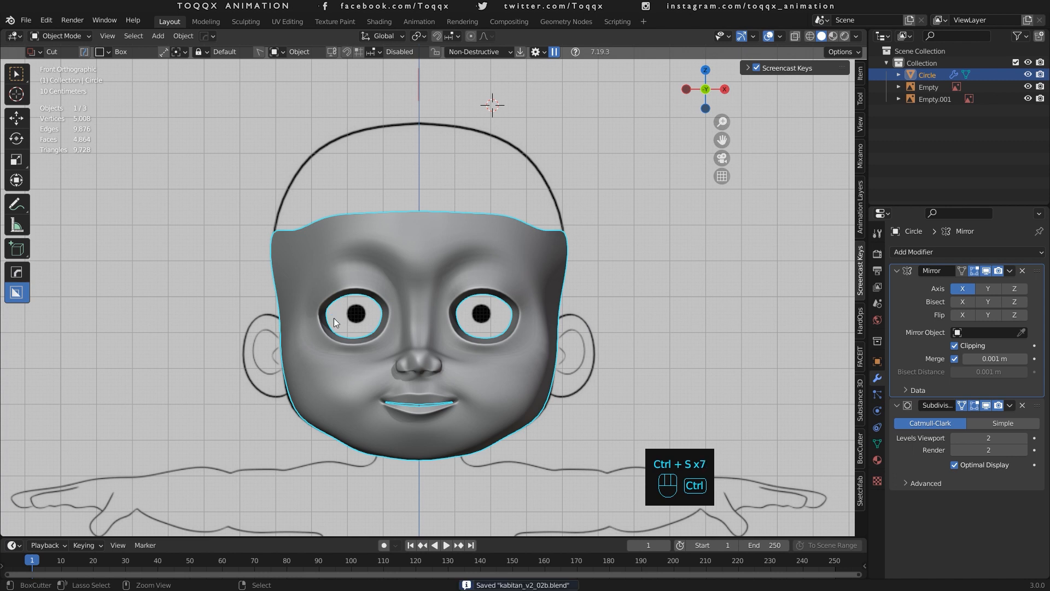
key(ctrl+s)
key(ctrl+s)
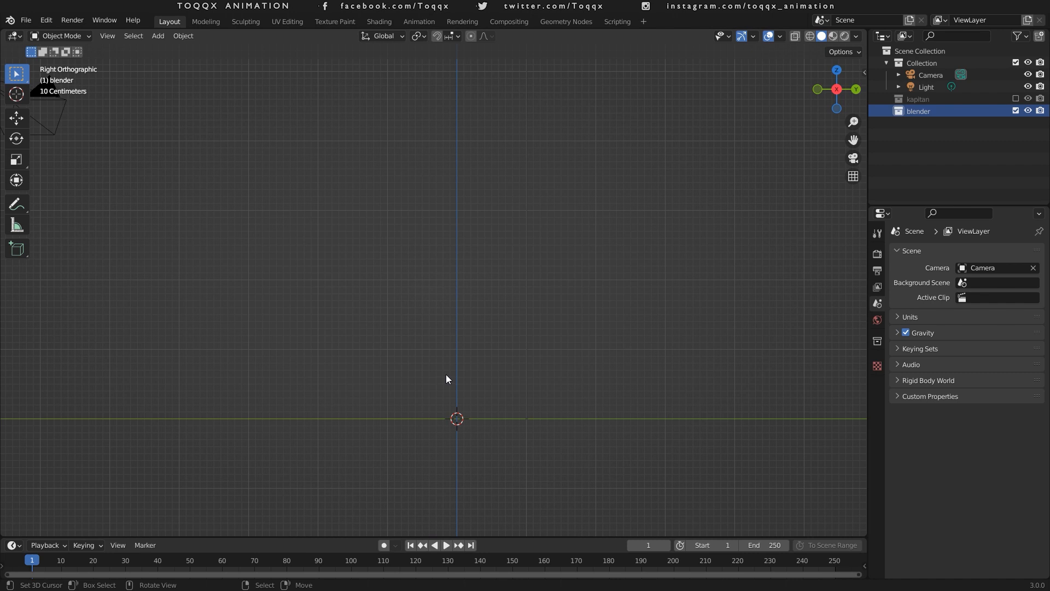
Load blender_logo.png from the ideation folder as a background image in the right orthographic view.
key(shift+a)
mouse_move(446, 375)
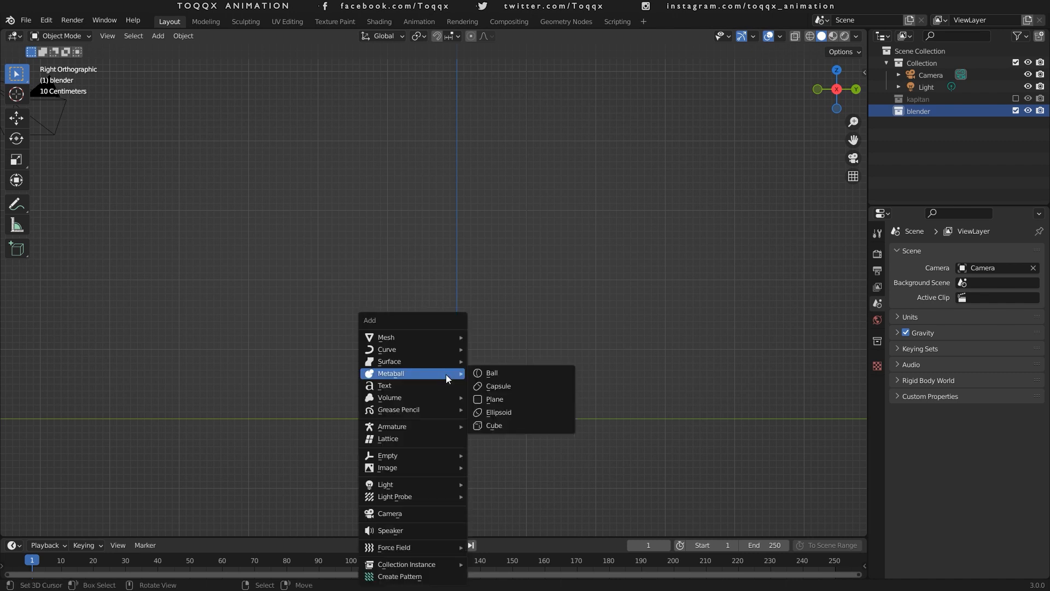
mouse_move(425, 468)
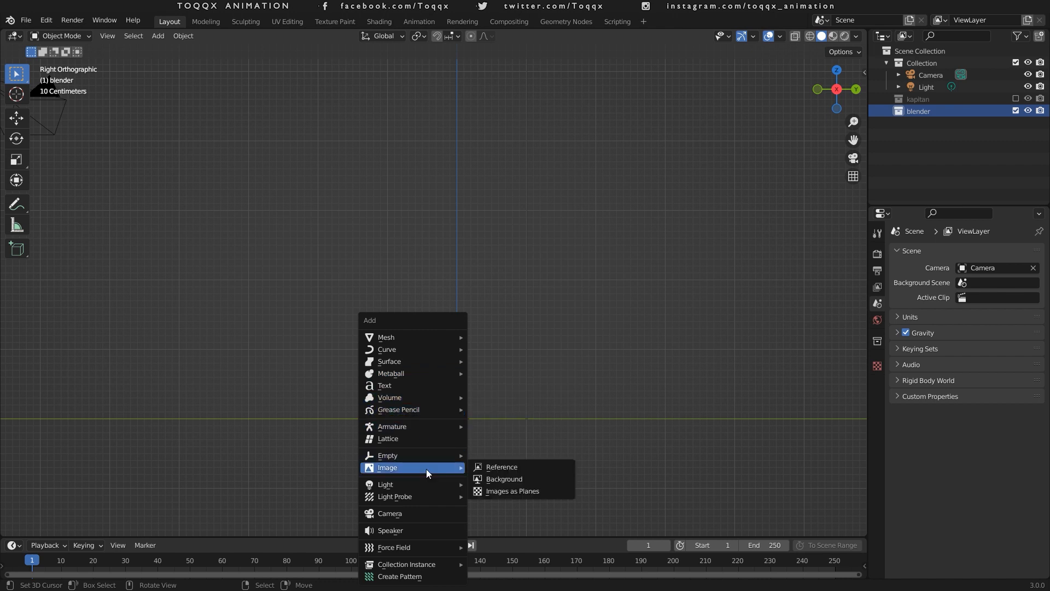
click(530, 482)
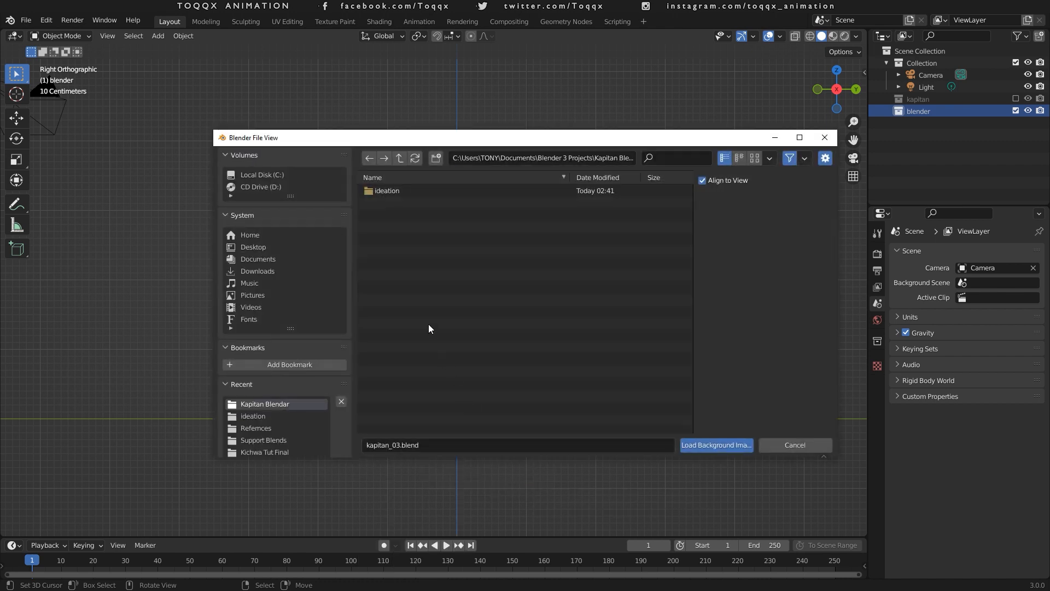
click(394, 192)
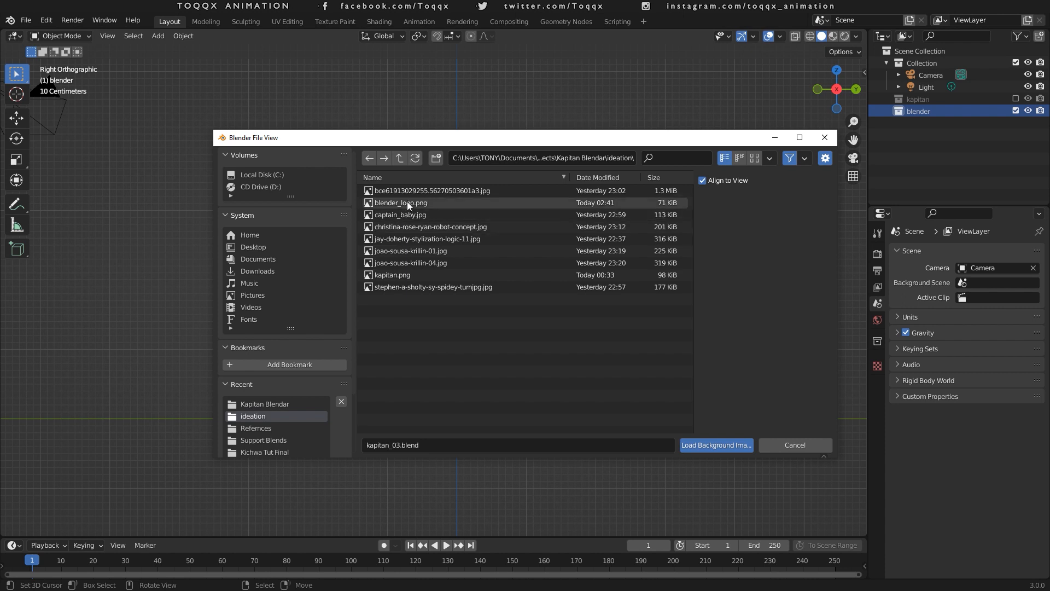
click(407, 201)
key(Return)
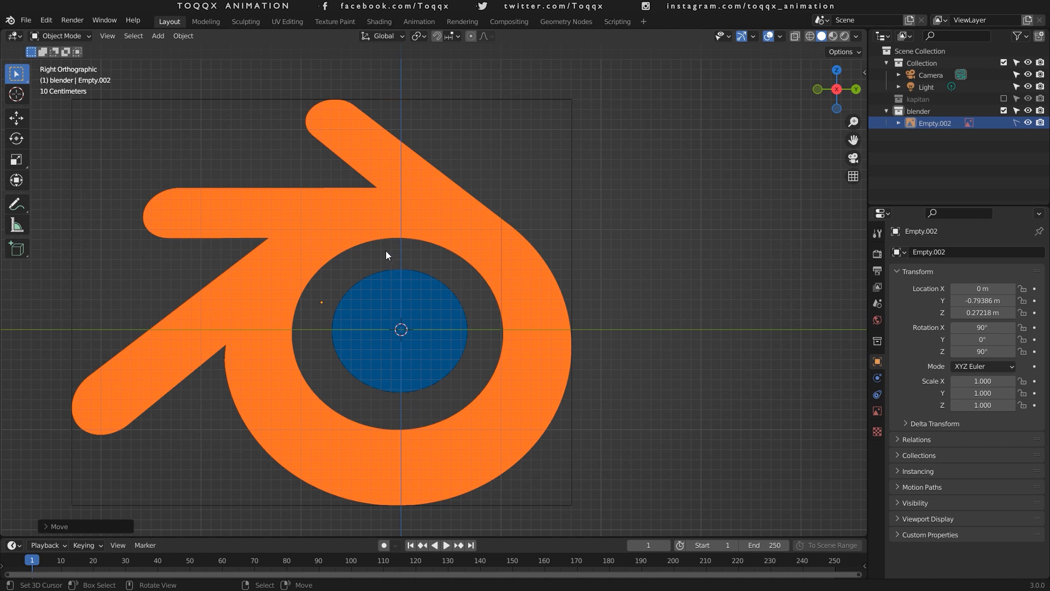
Add a mesh circle with 10 vertices at the center of the logo.
key(shift+a)
mouse_move(386, 251)
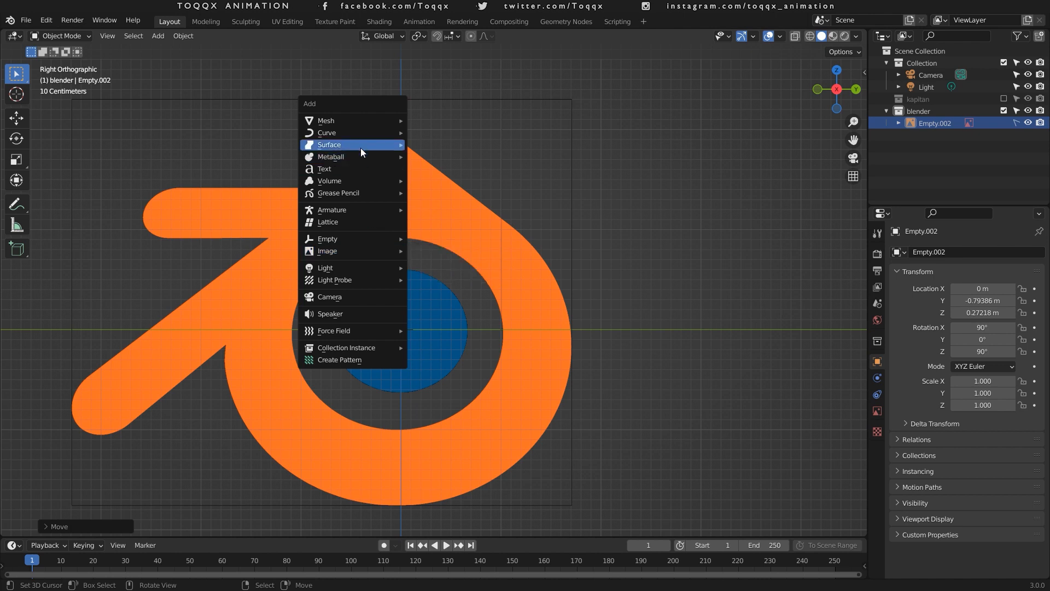
mouse_move(362, 121)
click(438, 144)
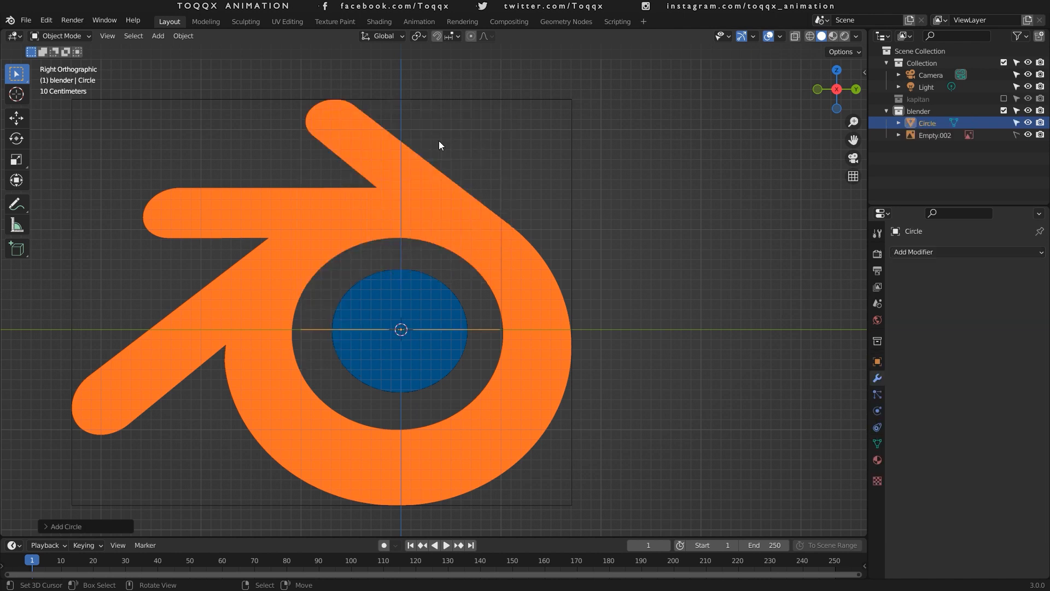
click(43, 522)
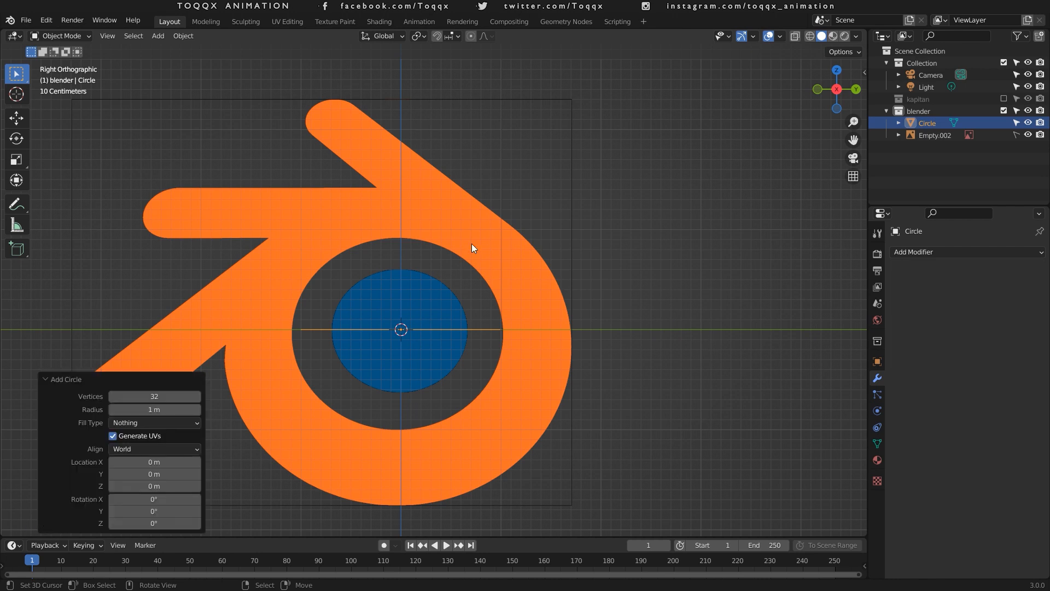
click(146, 397)
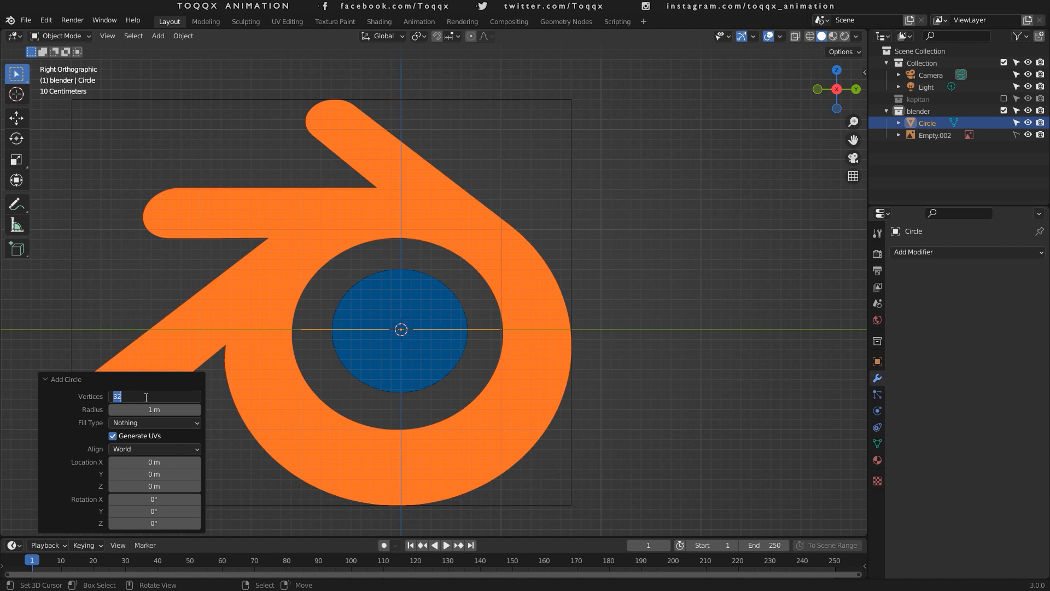
text(10)
key(Return)
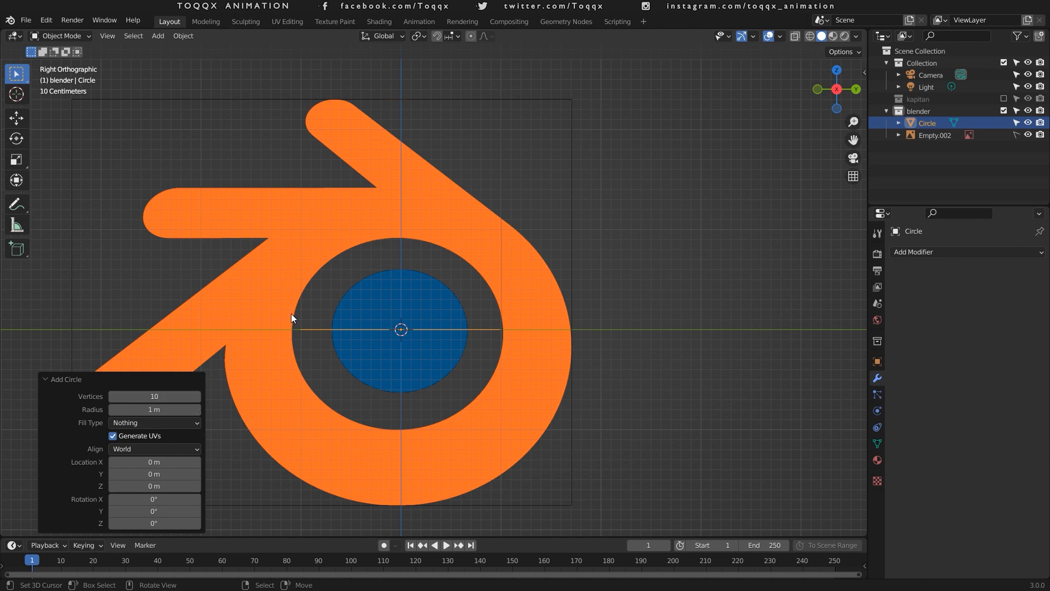
Rotate the circle's mesh 90° about Y and scale it by about 1.48 in Edit Mode, returning to Object Mode.
key(Tab)
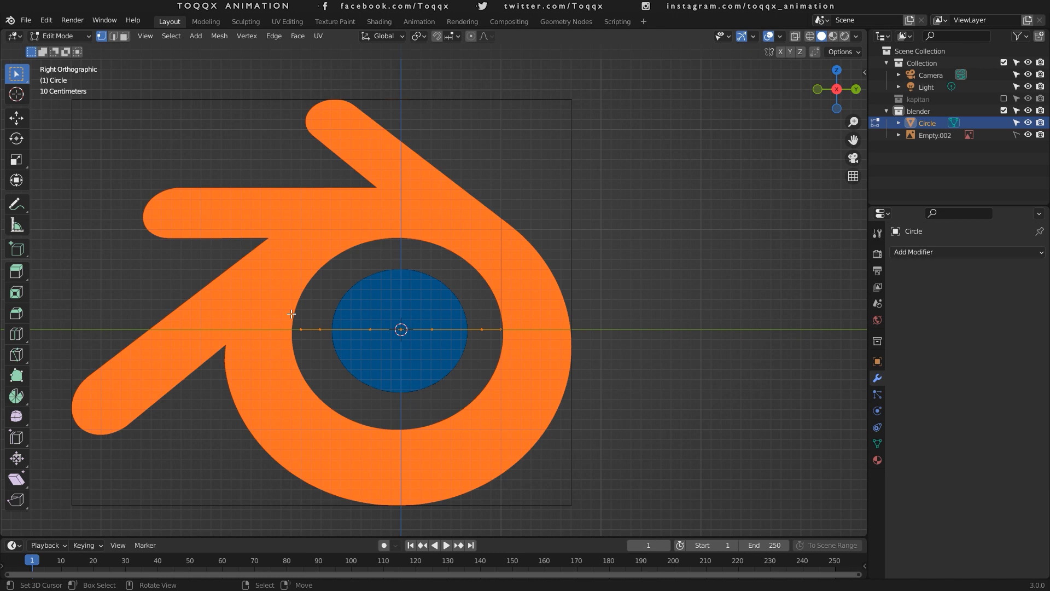
text(ry90)
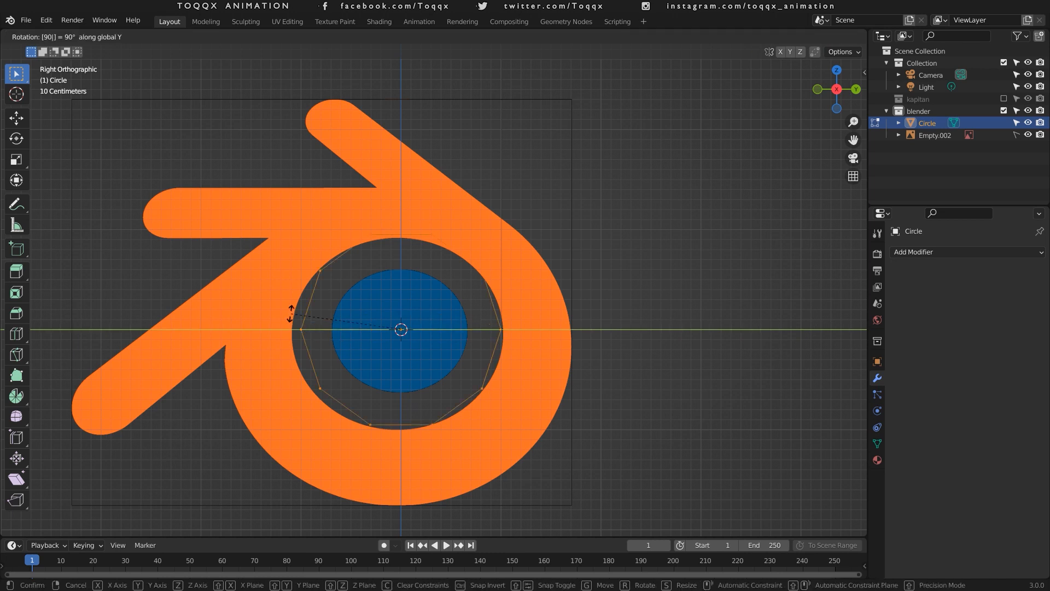
key(Return)
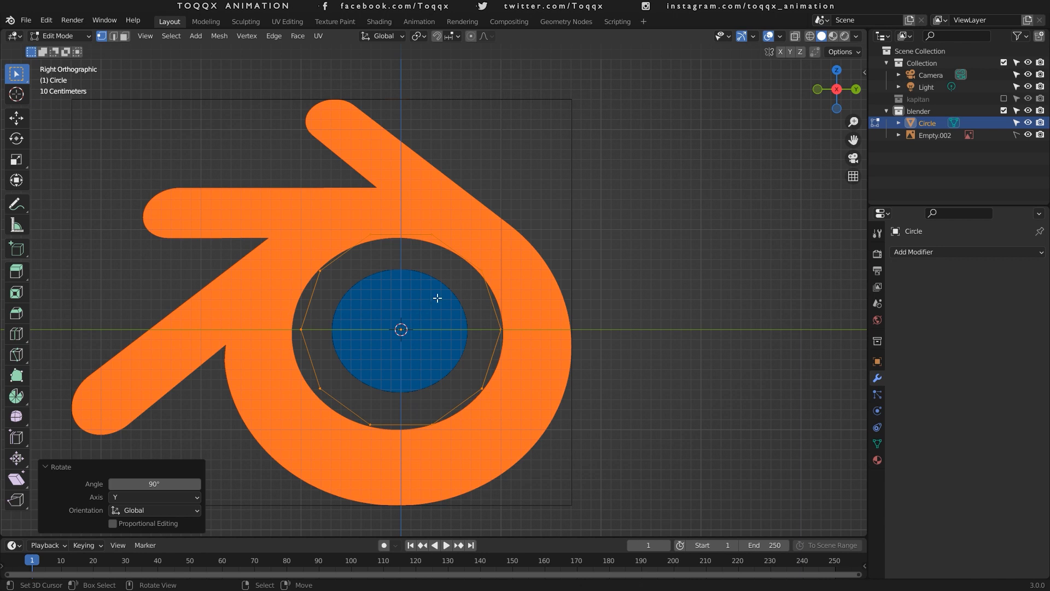
key(s)
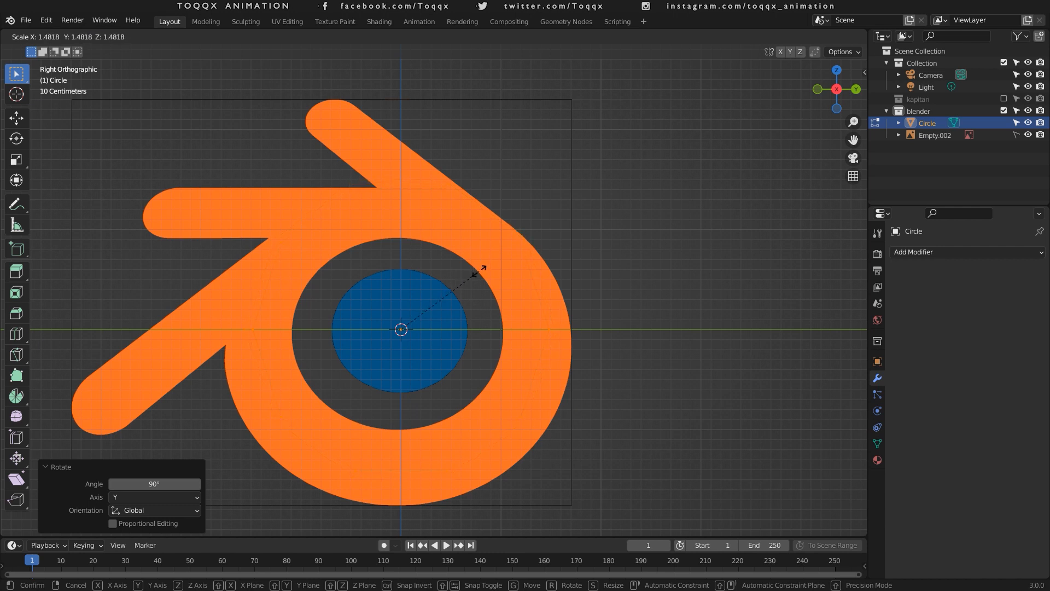
click(479, 270)
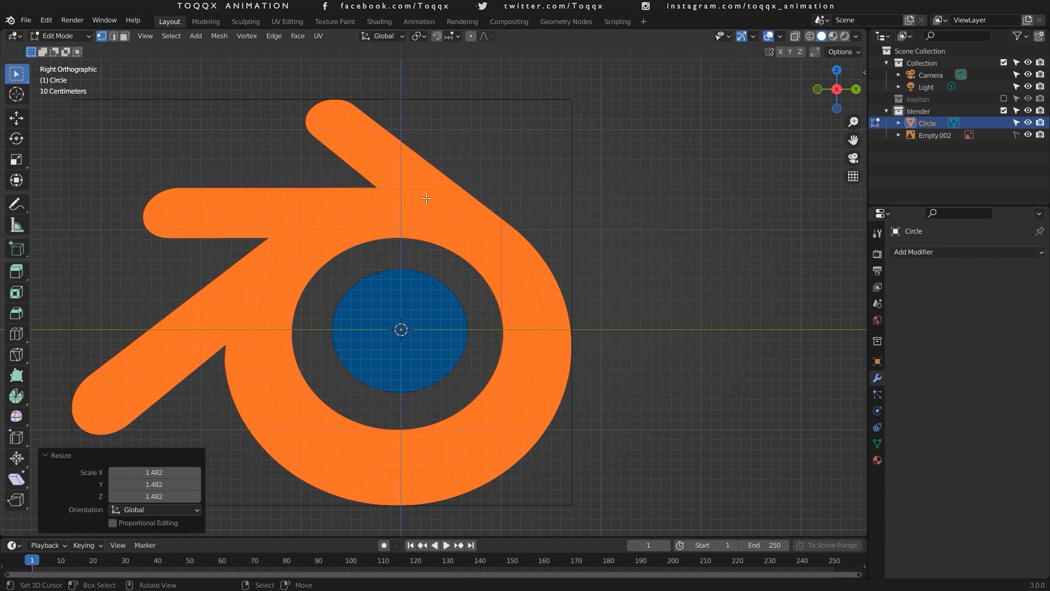
scroll(426, 198, up, 2)
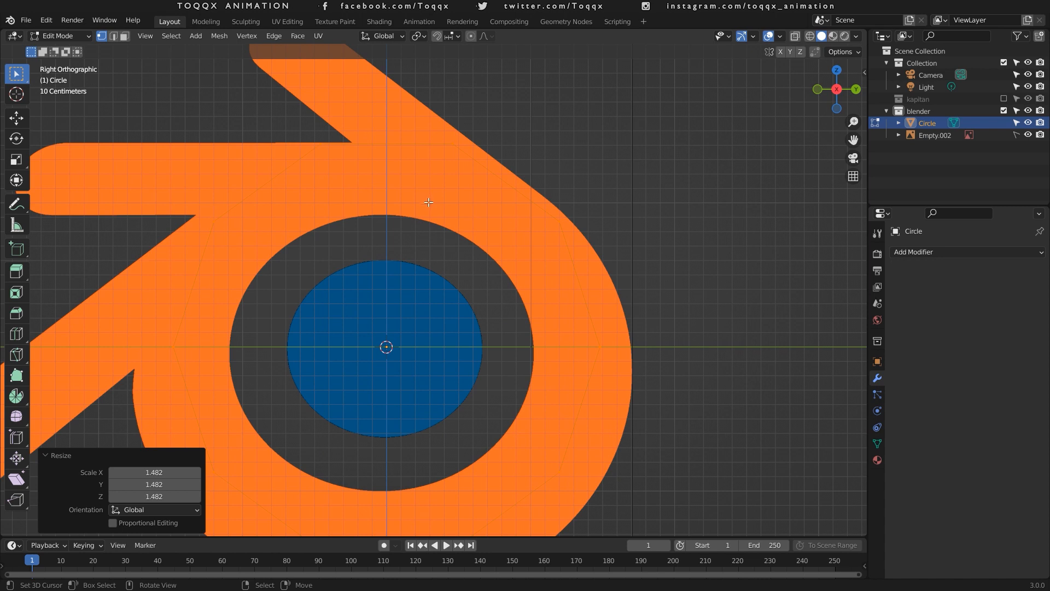
key(Tab)
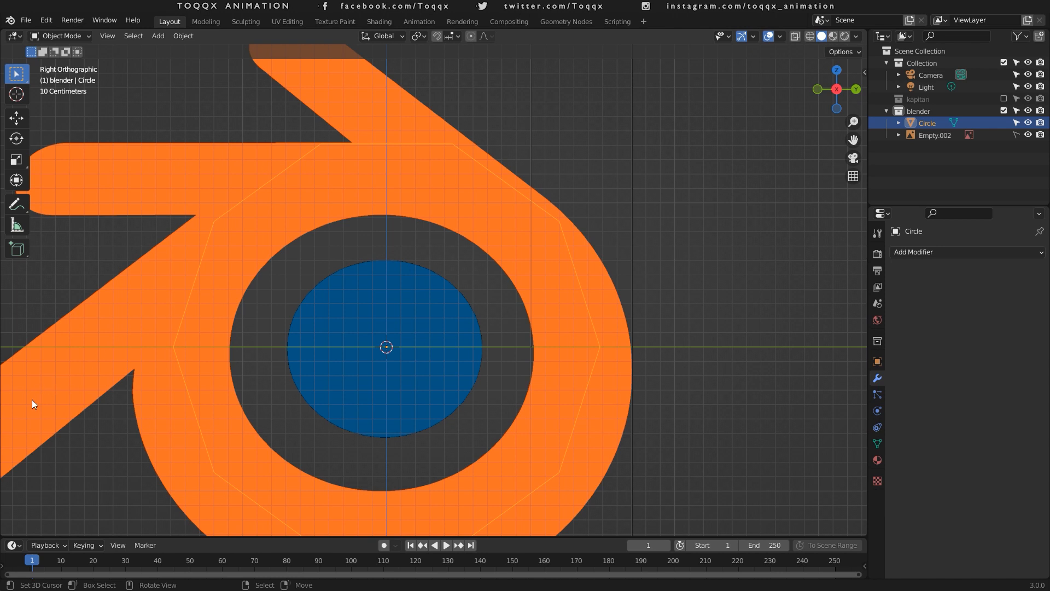
scroll(238, 316, down, 2)
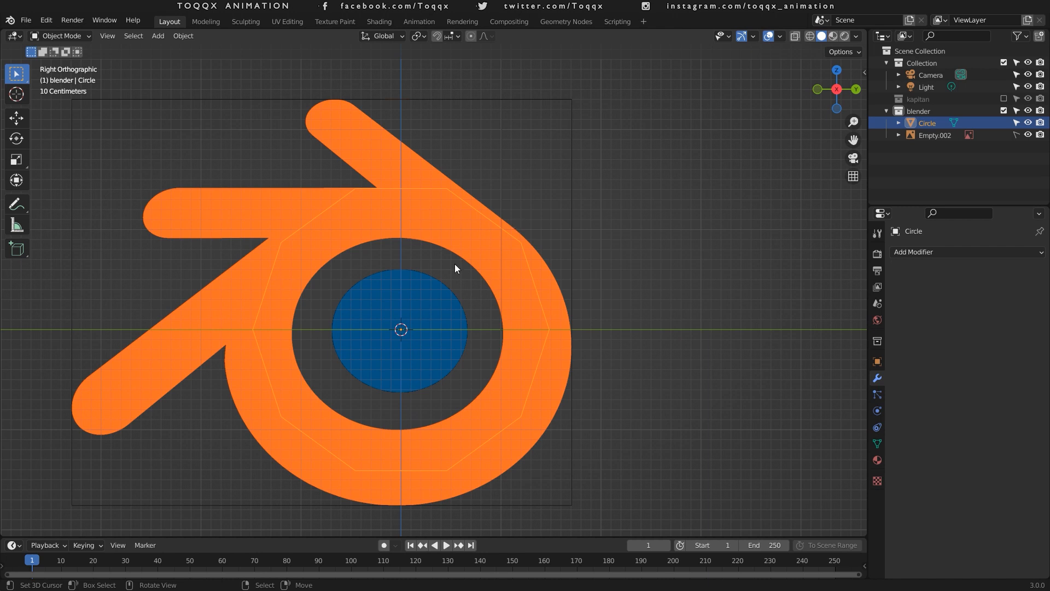
Scale the circle by about 1.184 and move it down about 0.17 m along Z to match the logo's outer ring.
key(s)
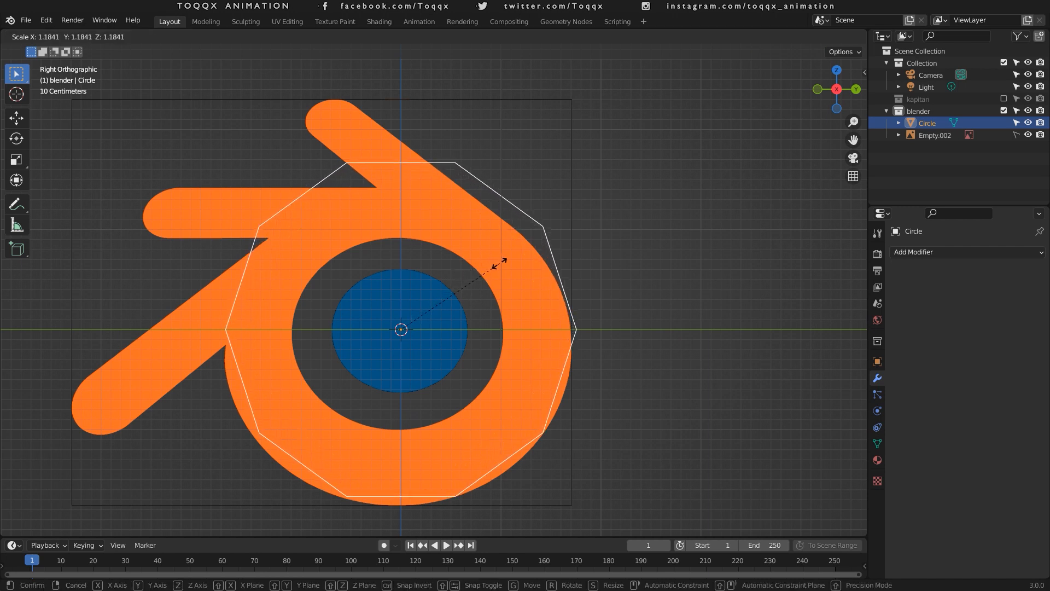
click(499, 260)
key(g)
key(z)
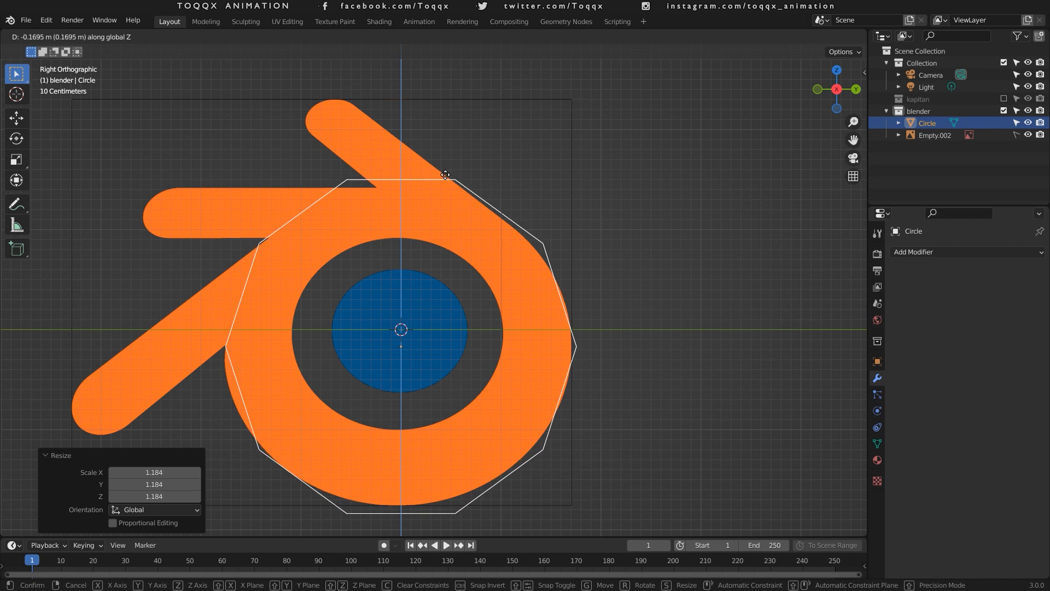
click(445, 139)
Scale the circle along Z by about 0.953 to fit the ring's height.
key(s)
key(z)
click(446, 138)
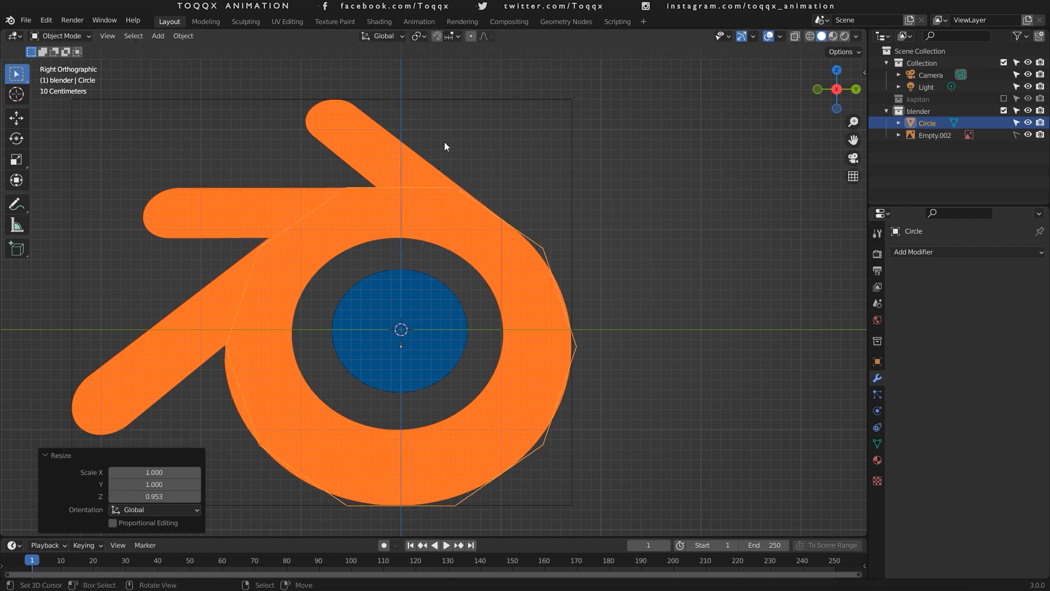
In Edit Mode with X-ray enabled, extrude the circle's left edge slightly outward into the logo's lower arm.
key(Tab)
click(796, 36)
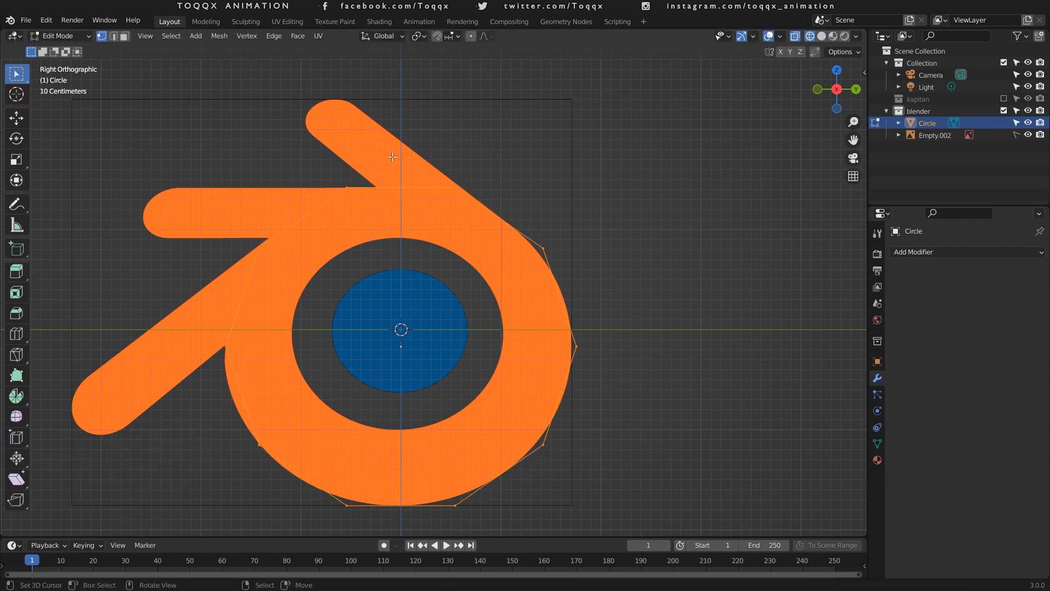
click(339, 183)
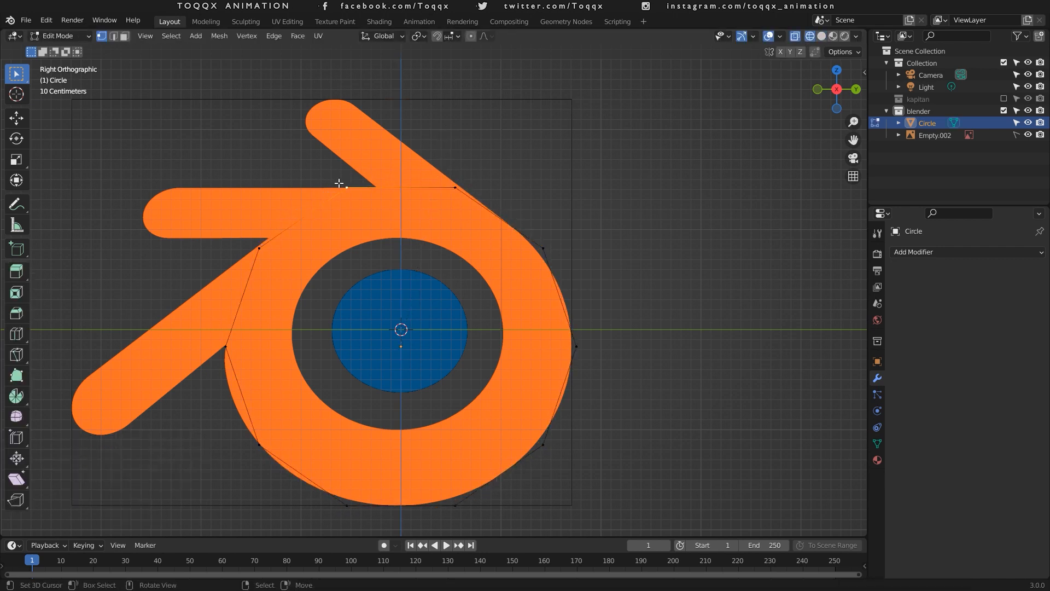
right_click(254, 249)
right_click(230, 346)
key(e)
click(234, 298)
Move the circle's upper-left vertex into the notch between the lower and middle arms, and align the lower extruded vertex with the arm's underside.
right_click(259, 251)
key(g)
key(g)
click(267, 247)
key(g)
click(267, 244)
right_click(215, 353)
key(g)
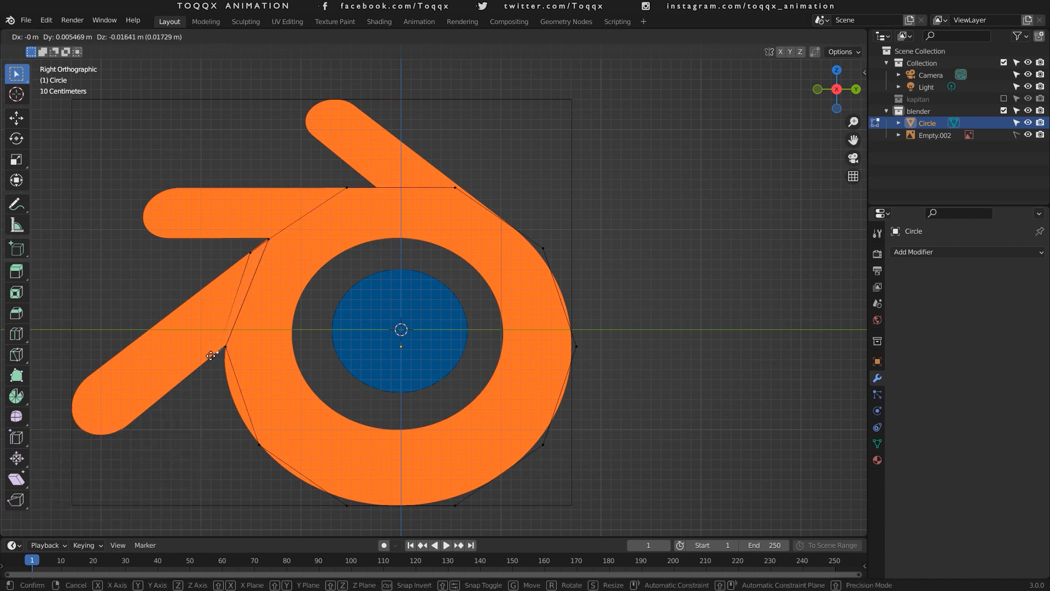
click(215, 355)
Extrude the edge at the base of the logo's middle arm and move it slightly outward along Y.
right_click(345, 189)
shift+right_click(269, 241)
key(e)
right_click(351, 214)
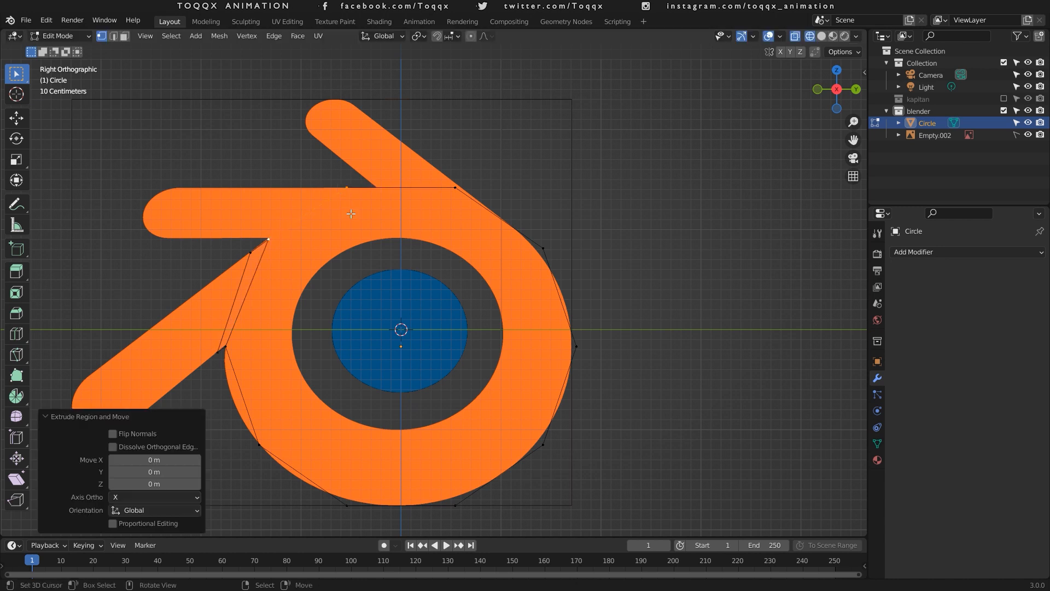
click(46, 417)
key(g)
key(y)
click(343, 221)
Slide the circle's top-left vertex to the notch below the upper arm, and shift the top-right vertex along Y onto the logo's outline.
right_click(350, 189)
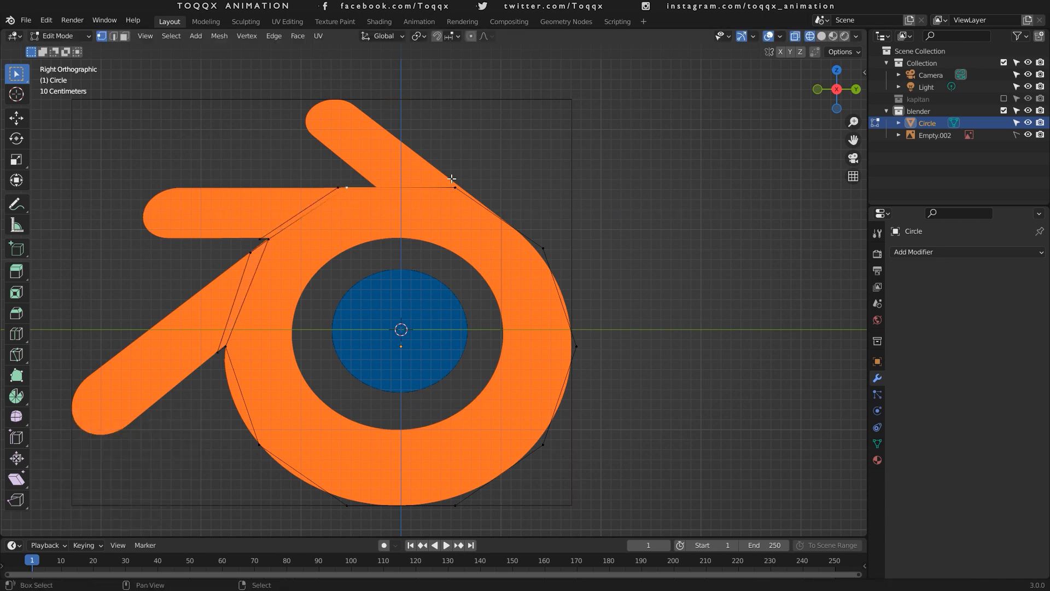
key(g)
key(g)
click(380, 178)
right_click(451, 178)
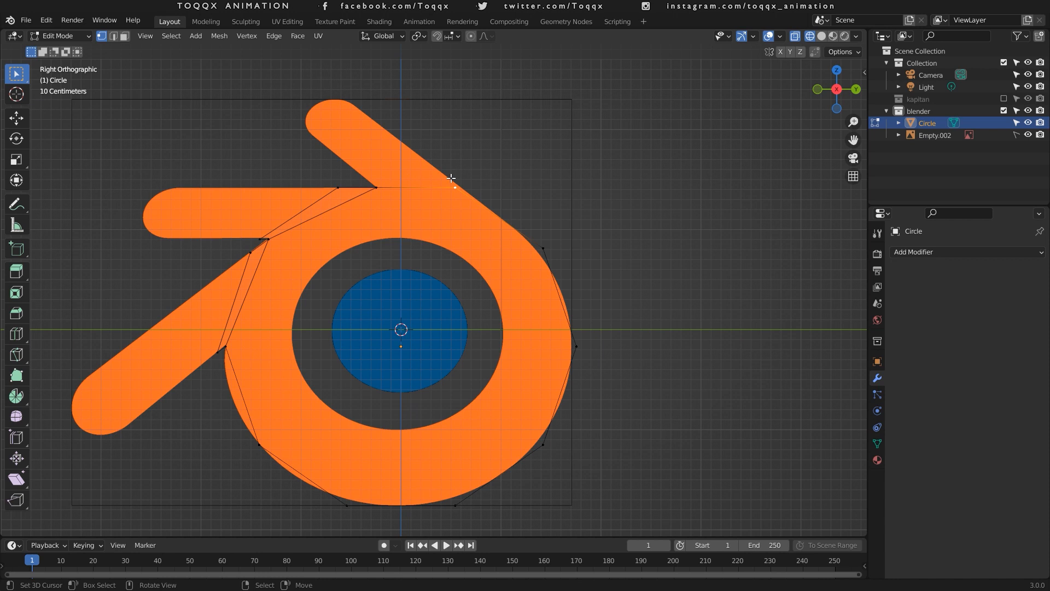
key(g)
key(y)
click(457, 178)
Extrude the ring's top edge slightly into the logo's upper arm and add a level 2 Subdivision Surface modifier.
shift+right_click(389, 179)
key(e)
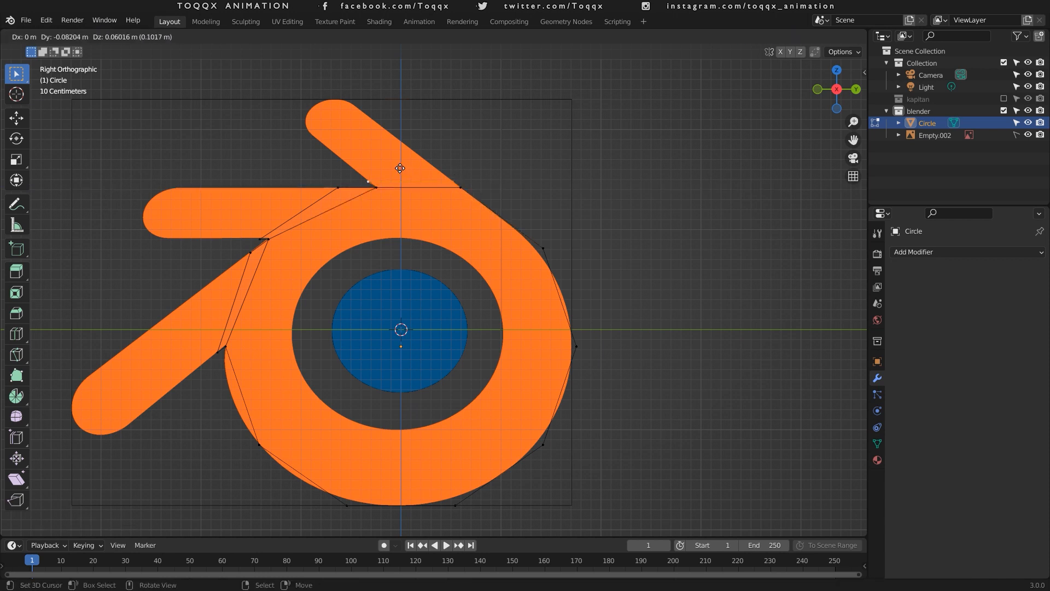
click(400, 168)
key(ctrl+2)
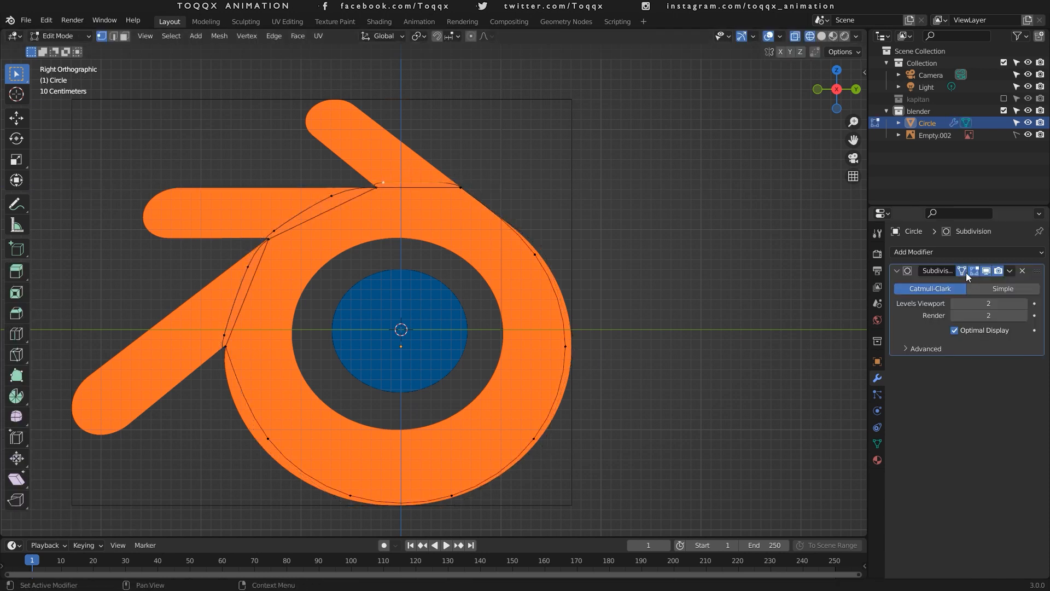
Move the vertices along the bottom and outer side of the ring onto the logo's circular outline.
right_click(268, 438)
key(g)
click(317, 490)
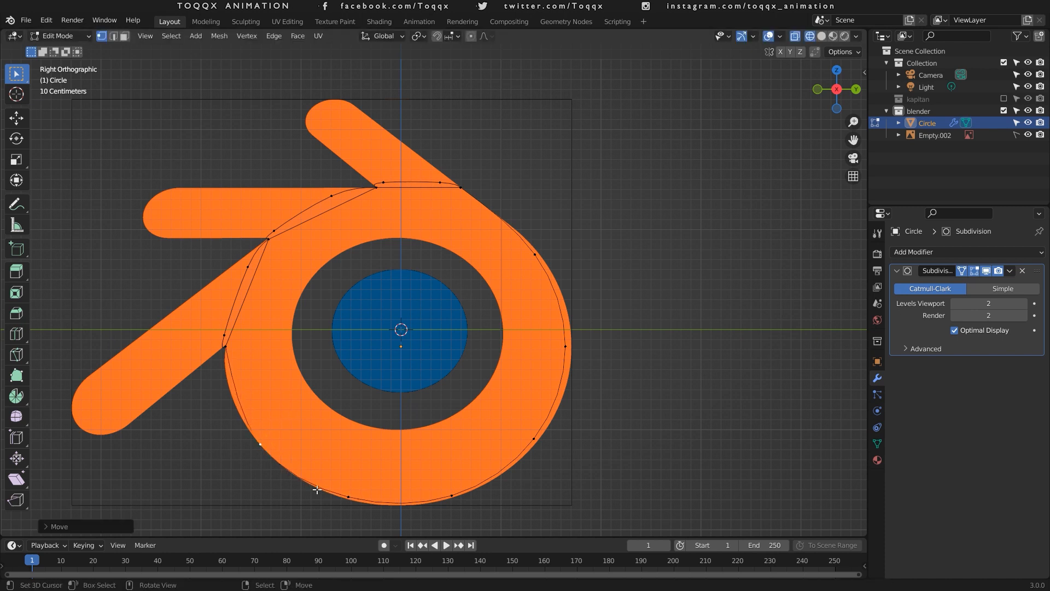
right_drag(347, 496, 347, 502)
right_drag(450, 494, 456, 497)
right_drag(531, 440, 537, 441)
right_drag(556, 358, 566, 356)
right_drag(528, 260, 531, 254)
Extrude the upper arm's base edge about 1.15 m to the arm's end and fit the tip vertex to the rounded outline.
right_click(438, 177)
right_click(386, 181)
shift+right_click(440, 176)
key(e)
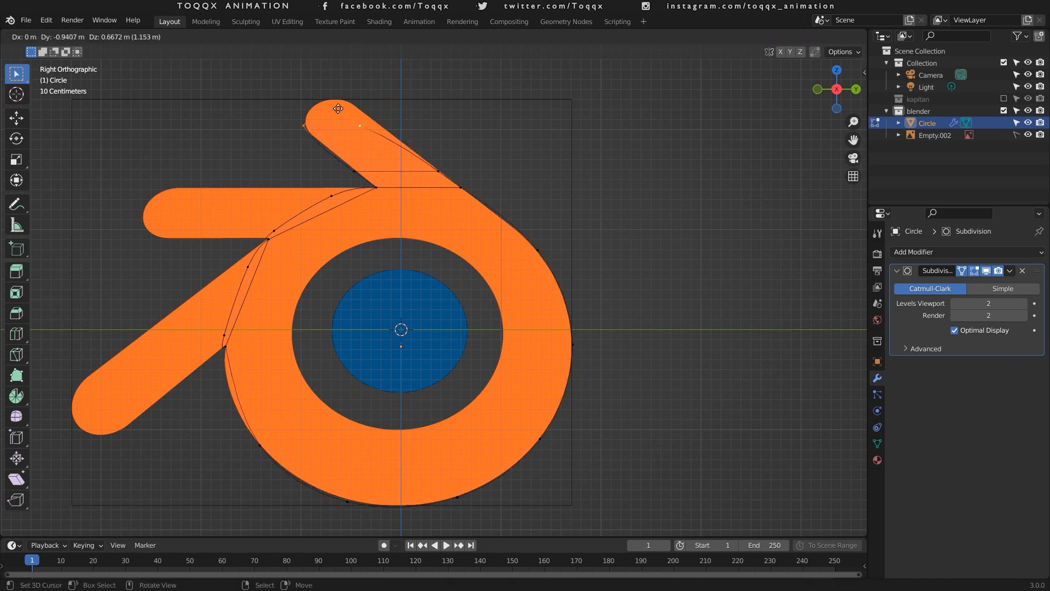
click(338, 108)
right_drag(363, 124, 351, 91)
Add a loop cut across the upper arm, slide its underside vertex towards the base, and adjust the two tip vertices.
key(ctrl+r)
click(418, 127)
click(419, 127)
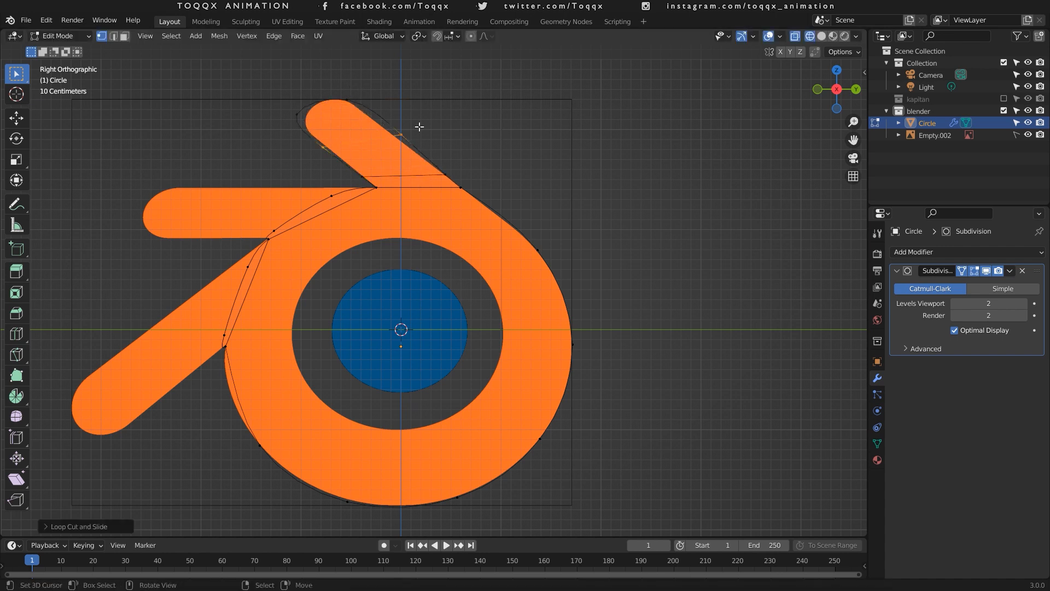
key(shift+v)
click(357, 167)
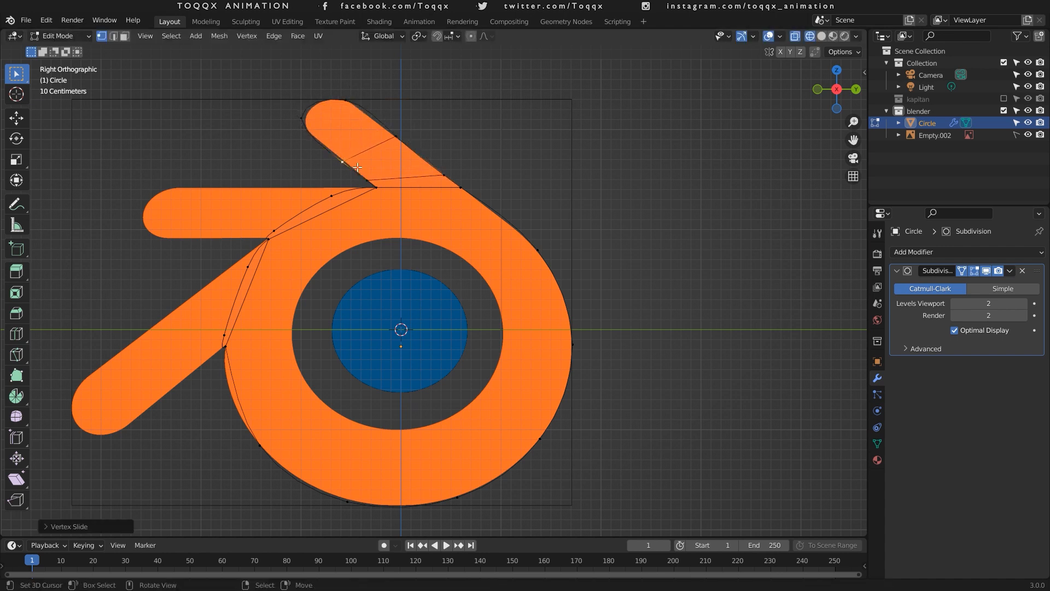
right_drag(304, 121, 308, 124)
mouse_move(343, 103)
right_down()
mouse_move(333, 102)
mouse_move(348, 99)
right_up()
Slide the upper arm loop cut's top vertex along the arm and align it with the logo's outline.
right_click(393, 130)
key(g)
key(g)
click(389, 111)
key(g)
click(388, 112)
right_drag(386, 118, 384, 120)
Extrude the middle arm's base edge about 1.43 m outward along Y and move the upper tip vertex onto the outline.
right_click(330, 197)
shift+right_click(275, 230)
key(e)
key(y)
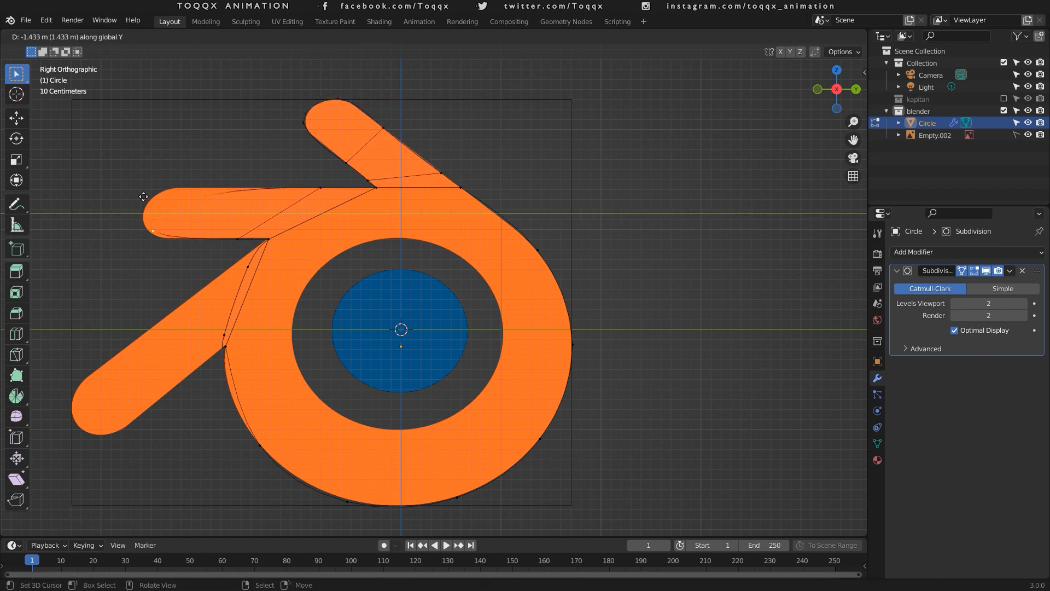
click(143, 196)
right_drag(198, 195, 158, 190)
Add a loop cut across the middle arm and fit its vertices and the arm's tip vertices to the outline.
key(ctrl+r)
click(242, 195)
click(243, 192)
right_drag(259, 169, 237, 173)
right_click(189, 246)
key(g)
key(g)
click(240, 249)
right_drag(146, 240, 158, 247)
right_drag(224, 249, 223, 248)
right_drag(157, 233, 158, 235)
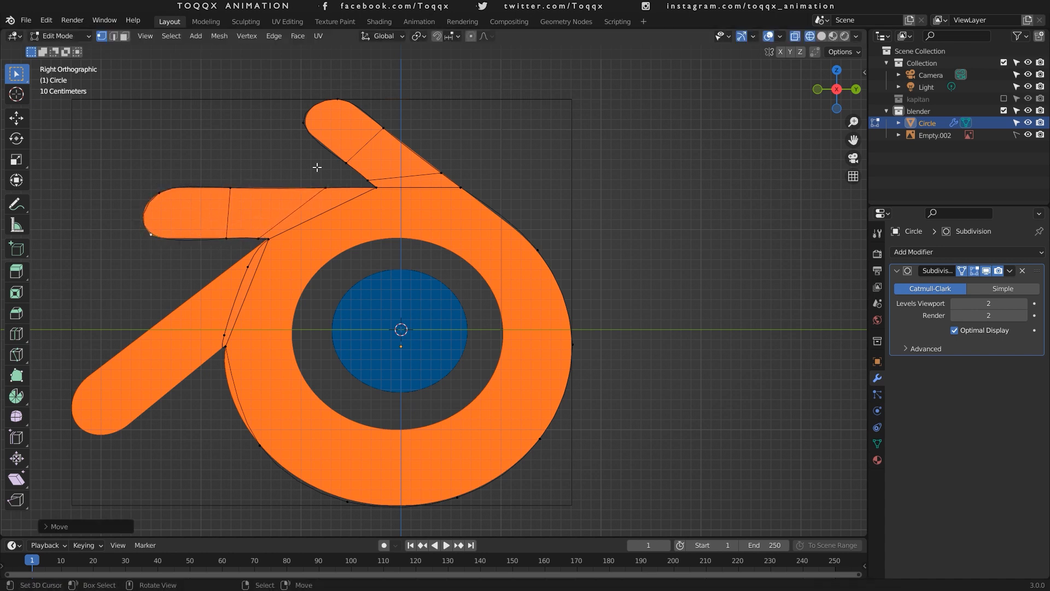
Add a second loop cut across the middle arm, spread the cuts' upper vertices, and refine the rounded tip.
key(ctrl+r)
click(195, 203)
click(206, 201)
right_drag(199, 183, 199, 181)
right_drag(230, 187, 263, 185)
right_drag(139, 244, 148, 241)
right_drag(158, 192, 154, 196)
Snap the 3D cursor to the middle arm's upper edge and set the transform pivot point to 3D Cursor.
right_click(201, 188)
shift+right_click(261, 188)
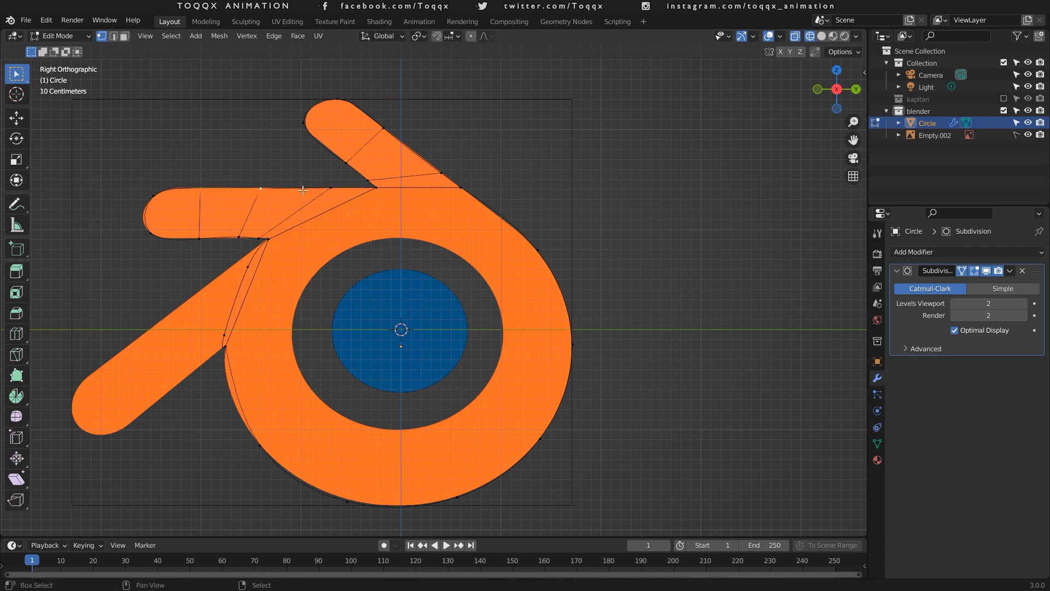
shift+right_click(331, 188)
right_click(262, 178)
key(shift+s)
click(263, 234)
click(418, 36)
click(438, 78)
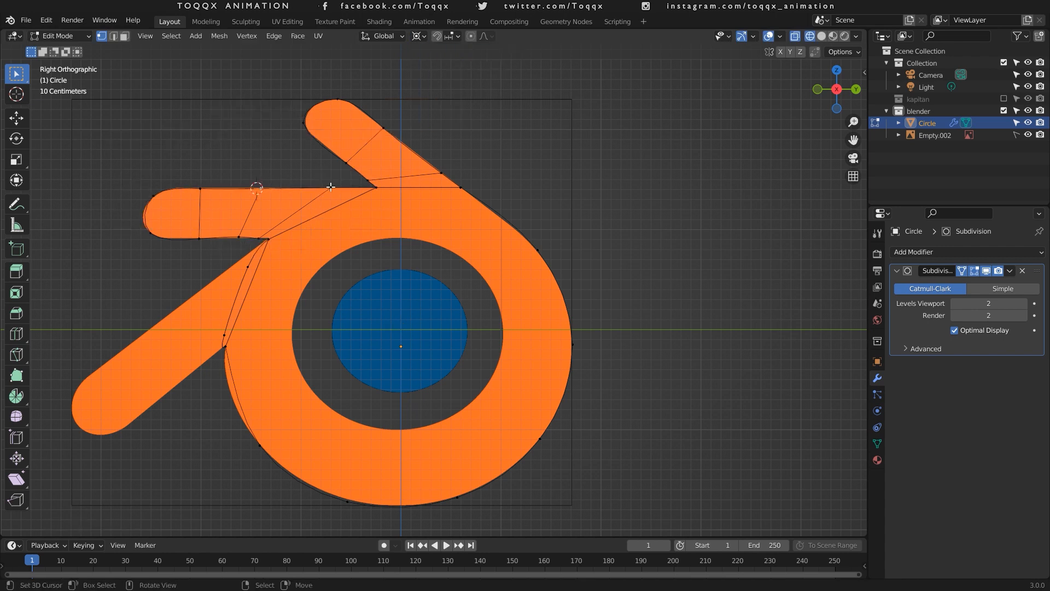
Place the 3D cursor on the notch below the upper arm and flatten the middle arm's top-edge vertices by scaling Z to 0.
shift+right_click(331, 187)
key(shift+s)
click(386, 255)
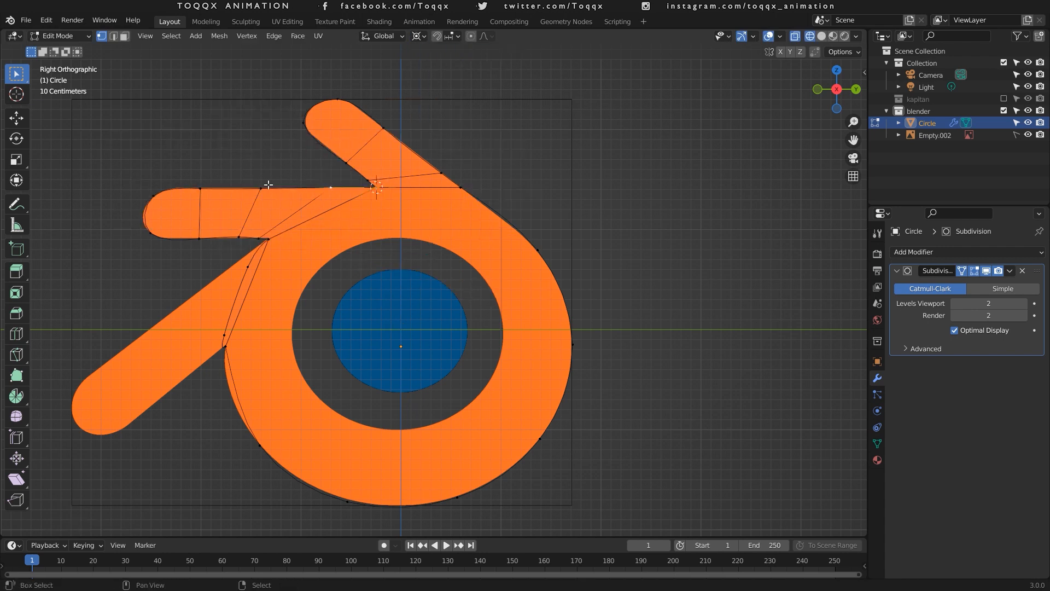
key(s)
key(z)
key(0)
key(Return)
Flatten the middle arm's underside vertices to 0 along Z from the 3D cursor at the lower notch, and adjust the upper arm's tip.
right_click(267, 241)
key(shift+s)
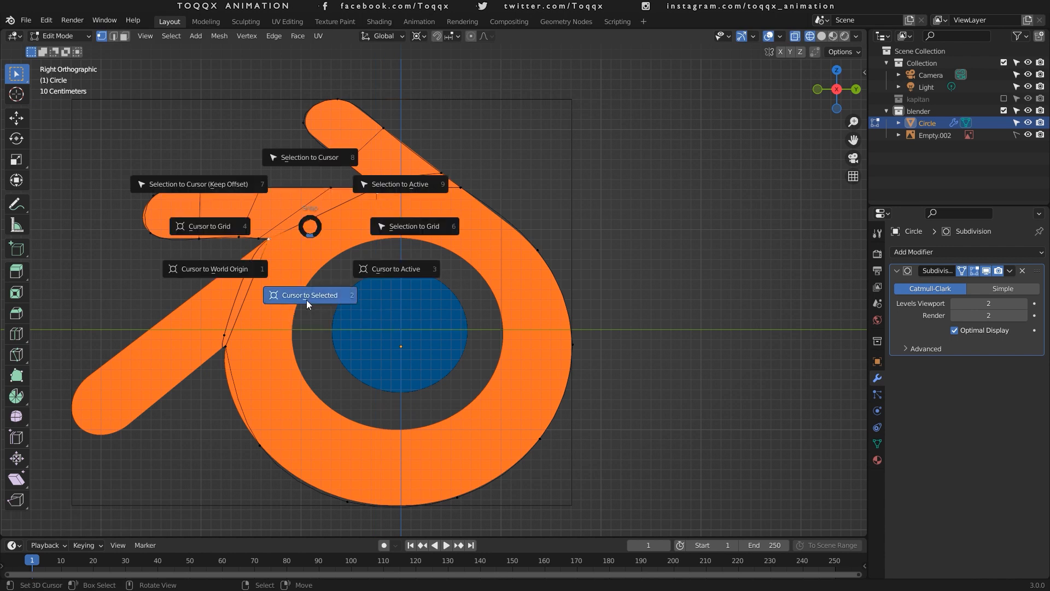
click(307, 301)
ctrl+right_click(204, 240)
key(s)
key(z)
key(0)
key(Return)
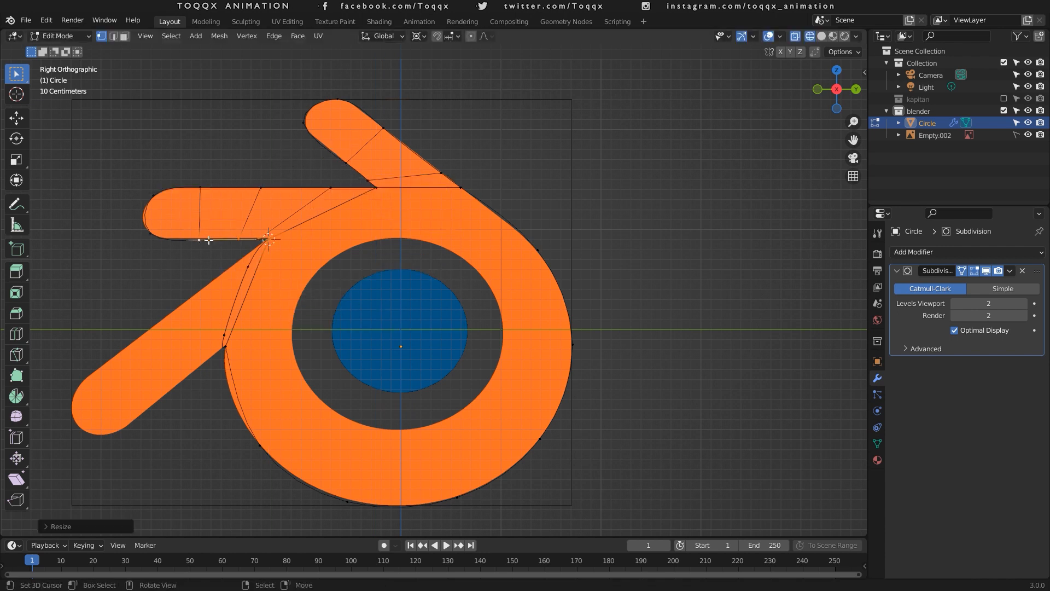
key(Tab)
key(Tab)
right_drag(302, 125, 332, 99)
Extrude the lower arm's base edge twice along the arm, first to its middle and once more to its rounded end.
right_click(247, 268)
shift+right_click(223, 333)
key(e)
click(136, 363)
key(e)
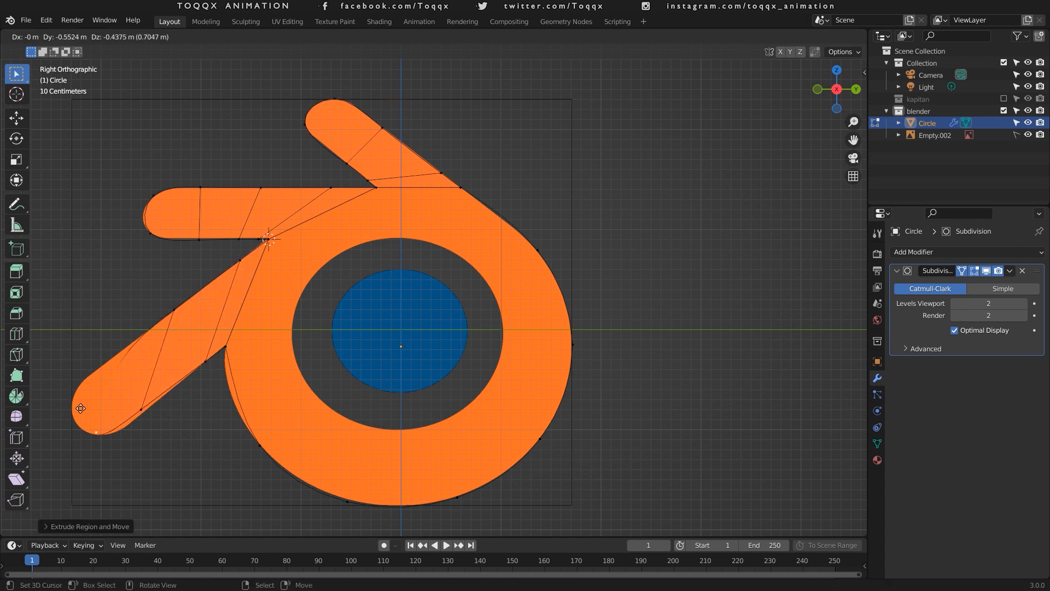
click(83, 405)
Move the upper vertex of the lower arm's tip onto the logo's outline.
right_click(129, 363)
key(e)
click(81, 376)
key(x)
click(80, 376)
right_drag(128, 366, 57, 378)
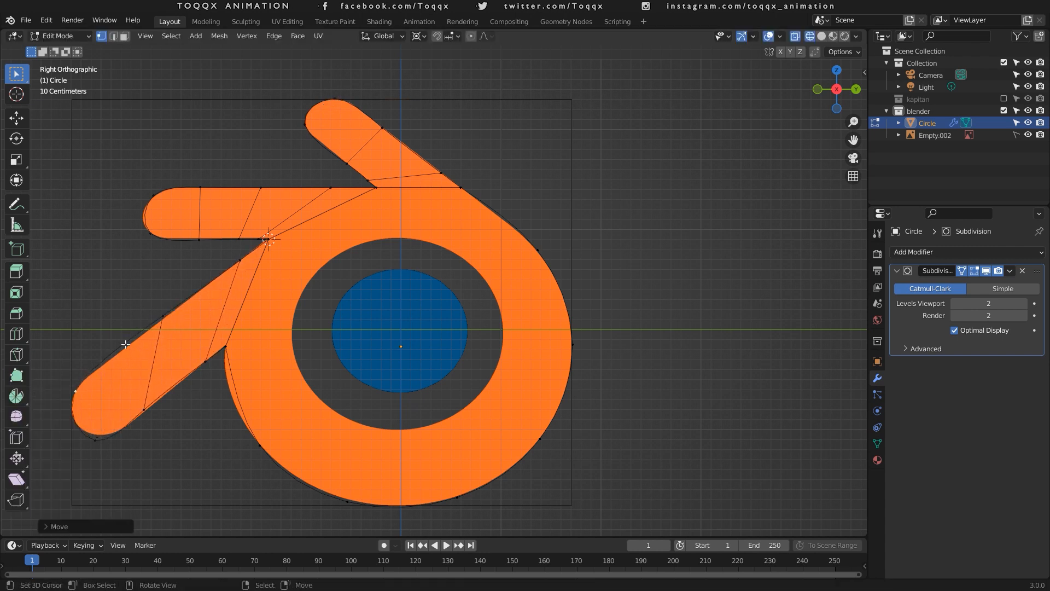
Align the lower arm's mid-section and base vertices with its straight sides, and fit both tip vertices to the rounded end.
right_drag(156, 323, 134, 345)
right_drag(162, 335, 164, 330)
right_drag(69, 400, 74, 400)
right_drag(91, 451, 101, 442)
right_drag(78, 403, 80, 403)
right_drag(103, 442, 105, 441)
right_drag(148, 414, 151, 413)
Move and rotate the two vertices at the lower arm's tip to match the rounded outline.
right_click(82, 403)
shift+right_click(98, 416)
key(g)
click(96, 416)
key(s)
right_click(405, 36)
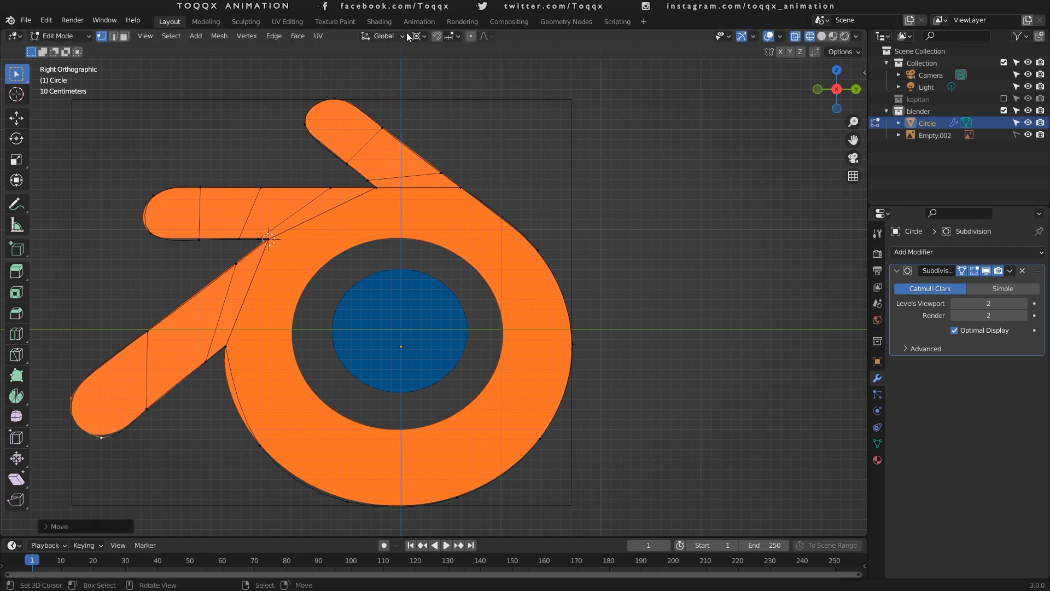
key(s)
key(Escape)
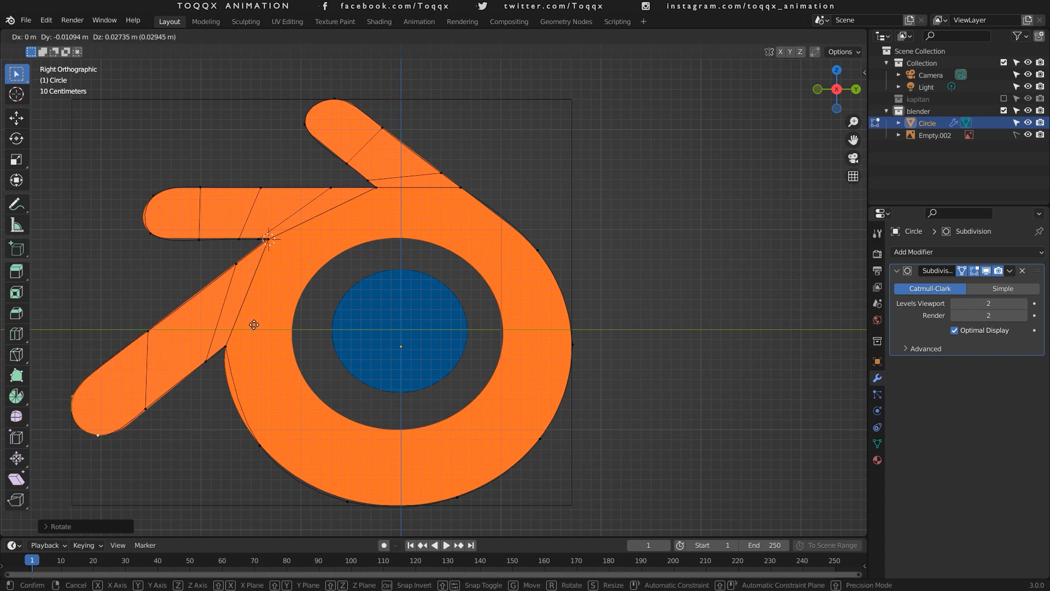
right_click(241, 338)
Slide the ring vertex below the lower arm upward, and fit it and the neighbouring bottom vertex to the circular outline.
right_click(268, 442)
key(g)
key(g)
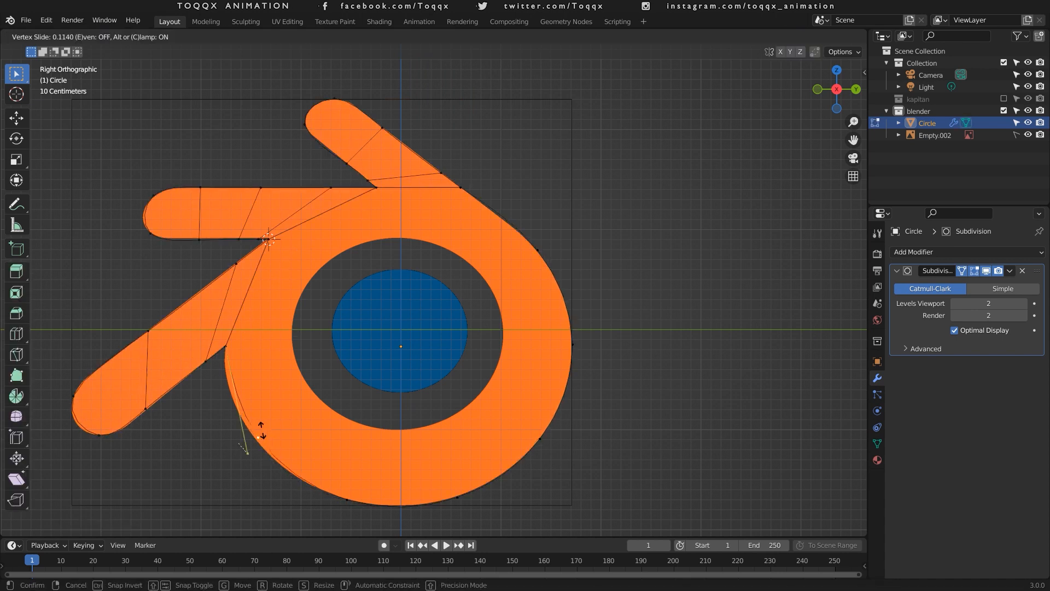
click(259, 412)
key(g)
click(239, 401)
right_click(339, 491)
key(g)
click(326, 487)
right_click(247, 412)
key(g)
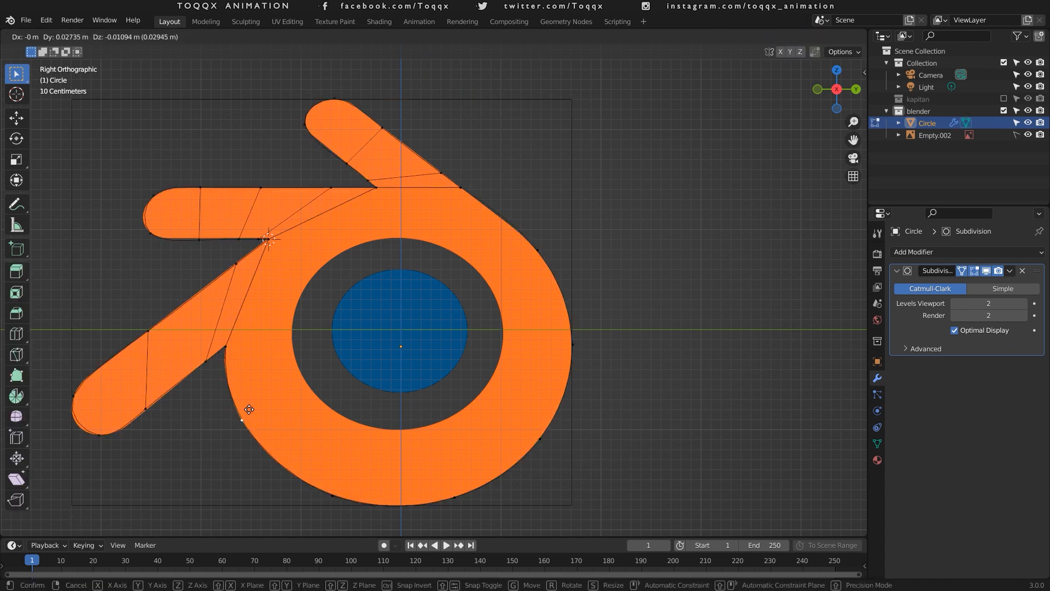
click(251, 410)
Select the ring's outer edge loop and enable the Statistics overlay.
alt+right_click(475, 210)
alt+shift+right_click(271, 269)
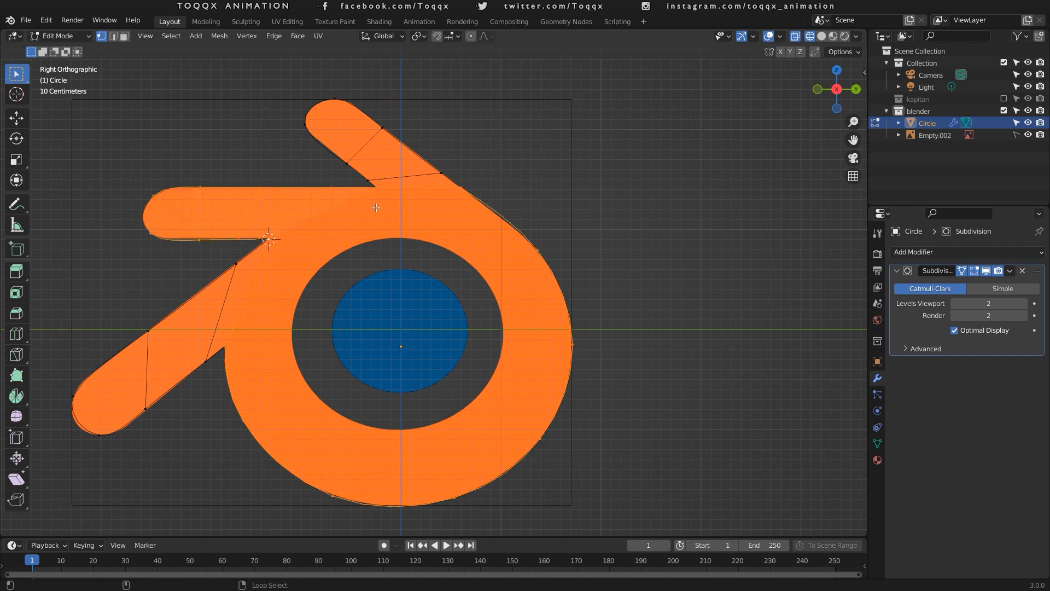
alt+right_click(471, 190)
click(780, 36)
click(705, 137)
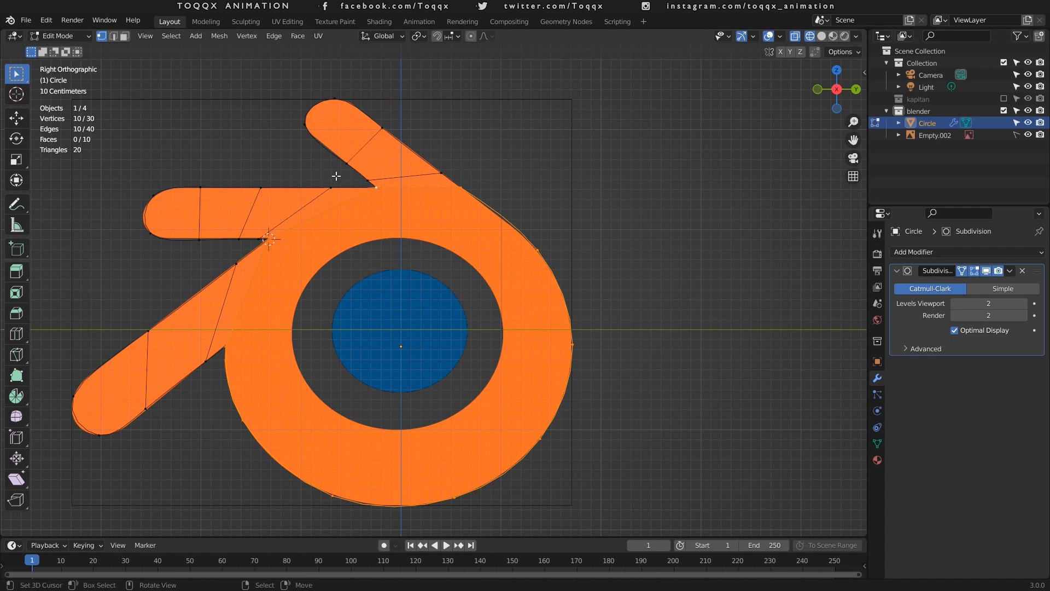
Snap the 3D cursor to the selected ring loop and add a 10-vertex mesh circle there.
key(shift+s)
click(400, 394)
key(shift+a)
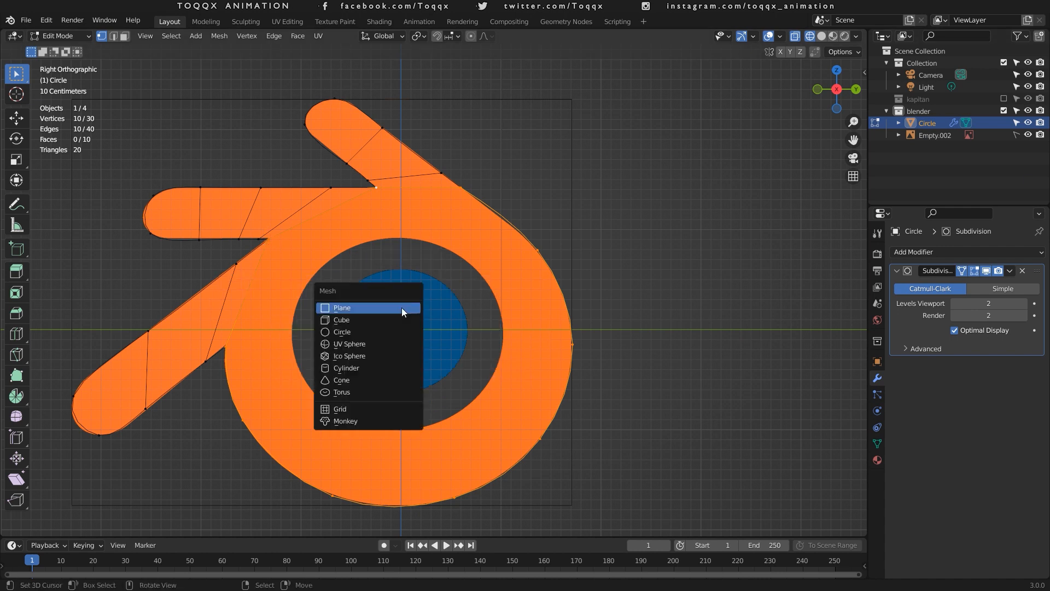
click(402, 308)
click(71, 524)
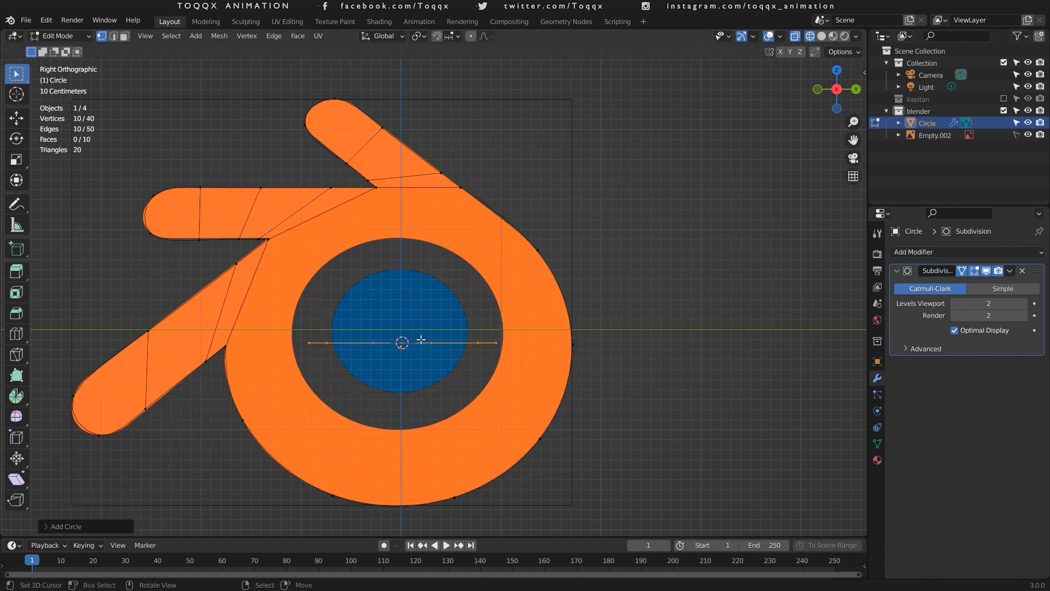
Rotate the new circle 90 degrees about X, then move and scale it to match the ring's inner hole.
key(r)
key(x)
key(9)
key(0)
key(Return)
key(g)
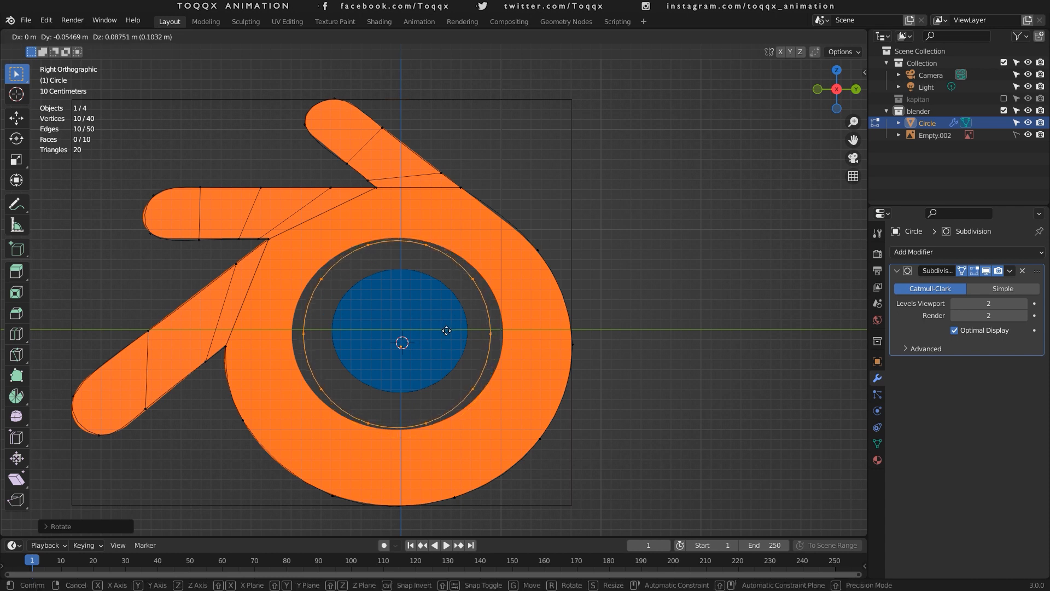
key(s)
click(525, 299)
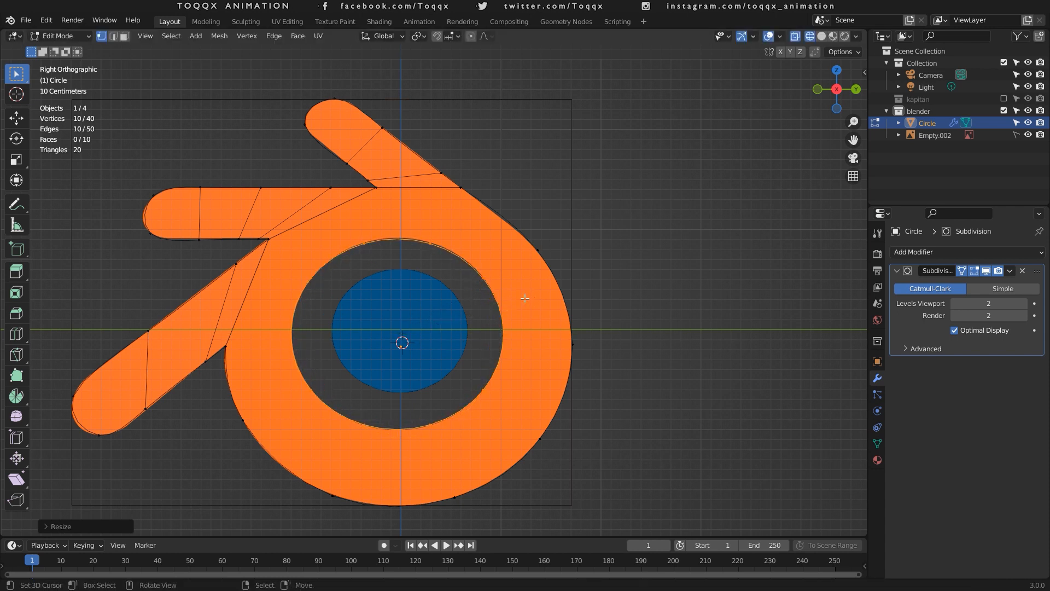
Duplicate the hole circle and scale the copy down, fitting it around the logo's blue center disc.
key(shift+d)
right_click(490, 241)
key(s)
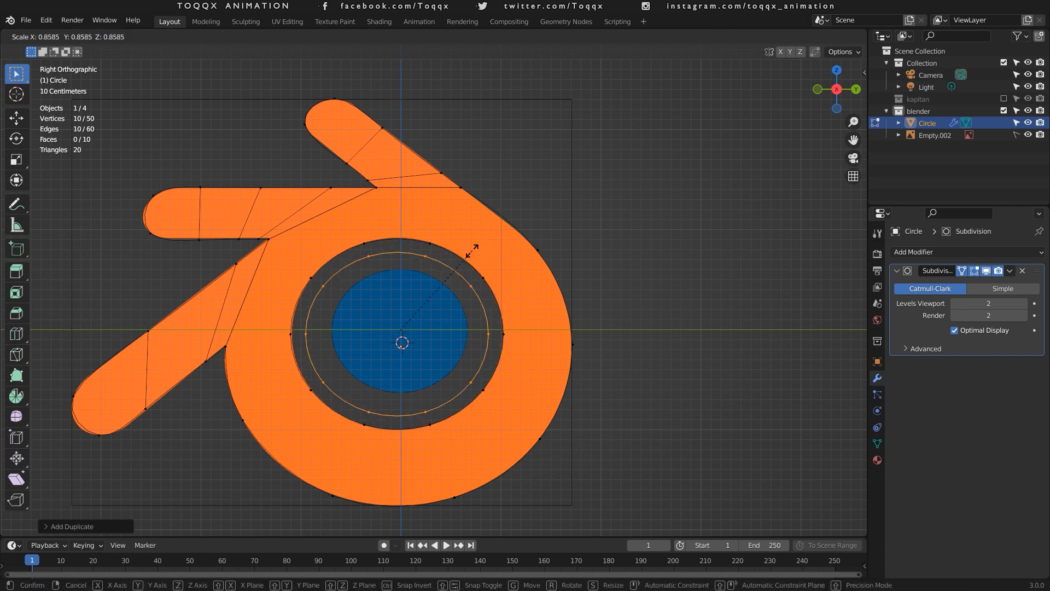
click(441, 251)
key(s)
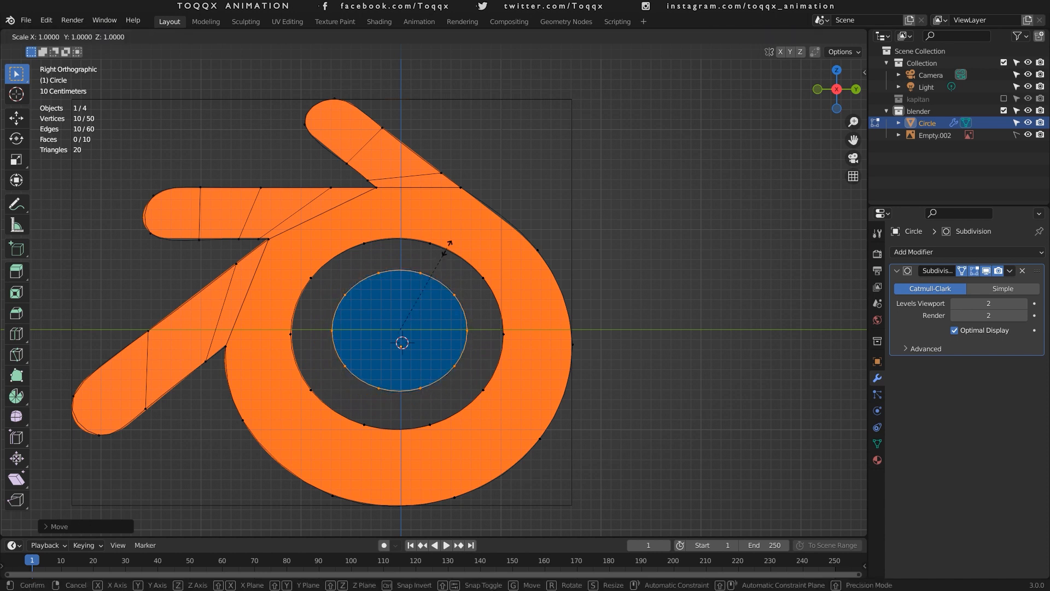
click(461, 234)
alt+click(429, 242)
alt+shift+click(385, 189)
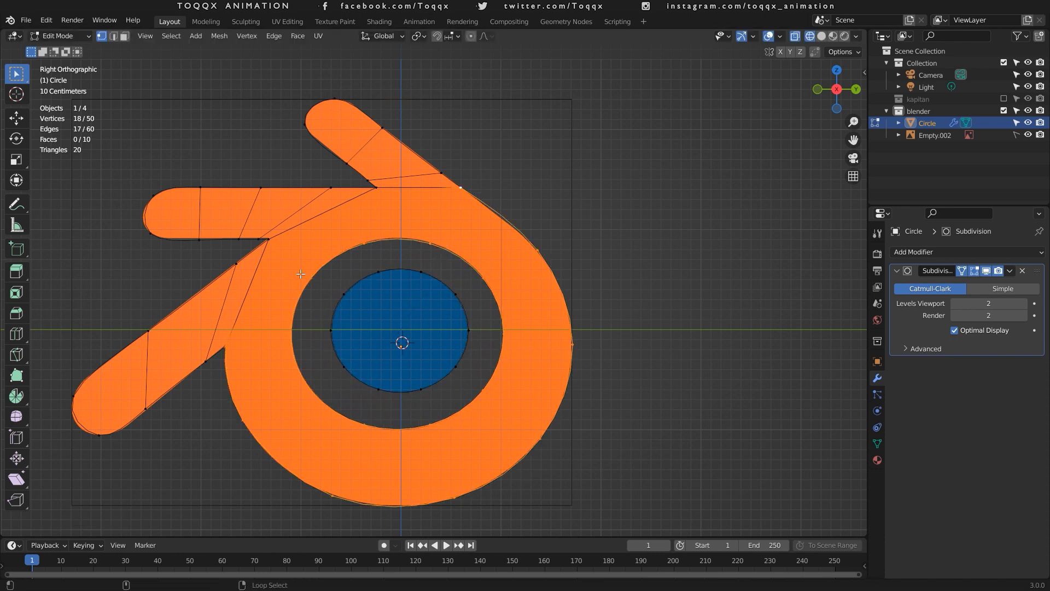
right_click(381, 198)
click(354, 217)
key(ctrl+z)
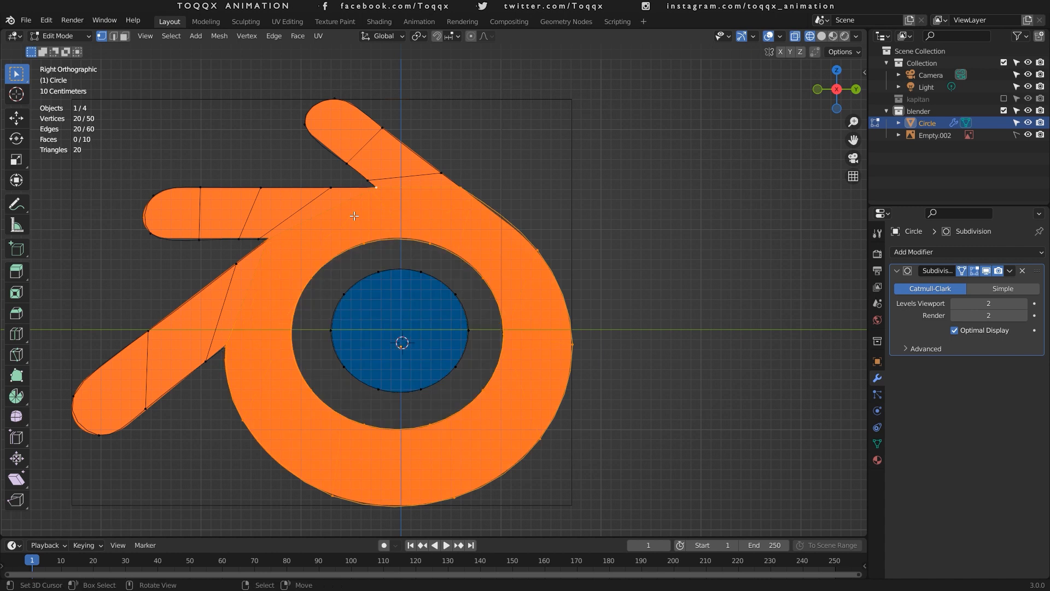
Fill the ring's right side with quad faces between matching outer and inner edges, from upper right to lower right.
key(2)
right_click(494, 208)
shift+right_click(463, 260)
key(f)
right_click(563, 278)
shift+right_click(506, 304)
key(f)
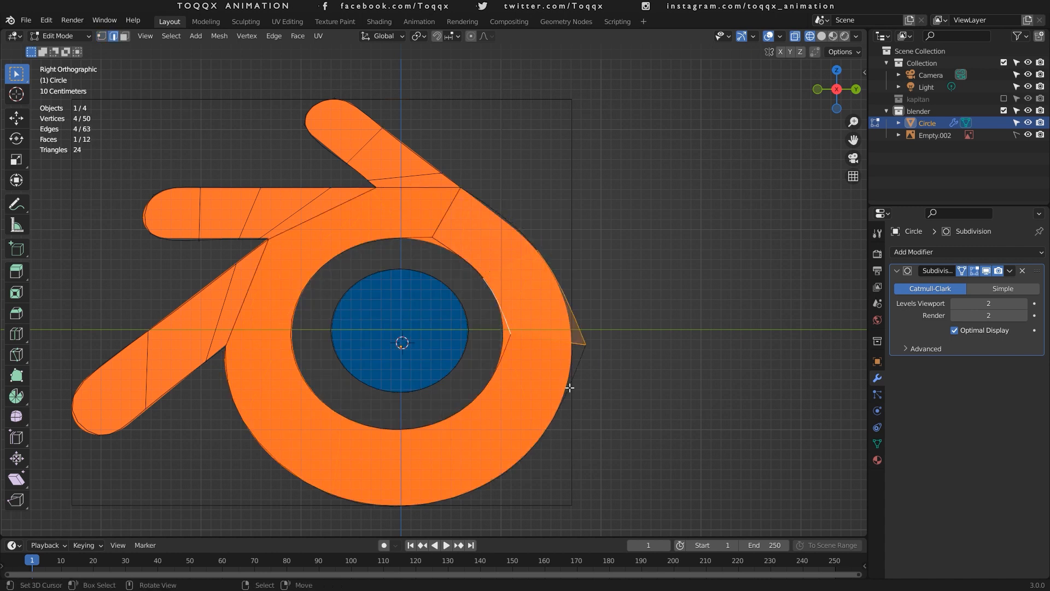
right_click(569, 387)
right_click(506, 477)
shift+right_click(472, 415)
key(f)
Fill quad faces between the ring's outer and inner edges along its bottom and lower left.
right_click(398, 504)
shift+right_click(399, 431)
key(f)
right_click(284, 468)
shift+right_click(333, 411)
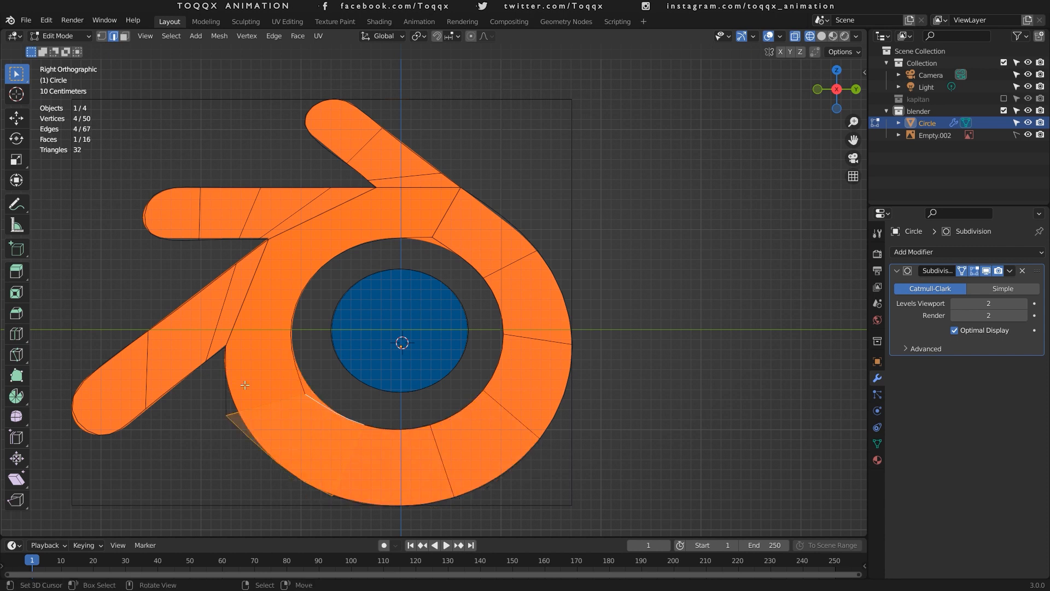
Close the ring's left and upper sections with quad faces between the outer outline and the inner hole.
right_click(251, 283)
shift+right_click(299, 302)
key(f)
right_click(321, 216)
shift+right_click(337, 257)
key(f)
right_click(404, 189)
shift+right_click(397, 240)
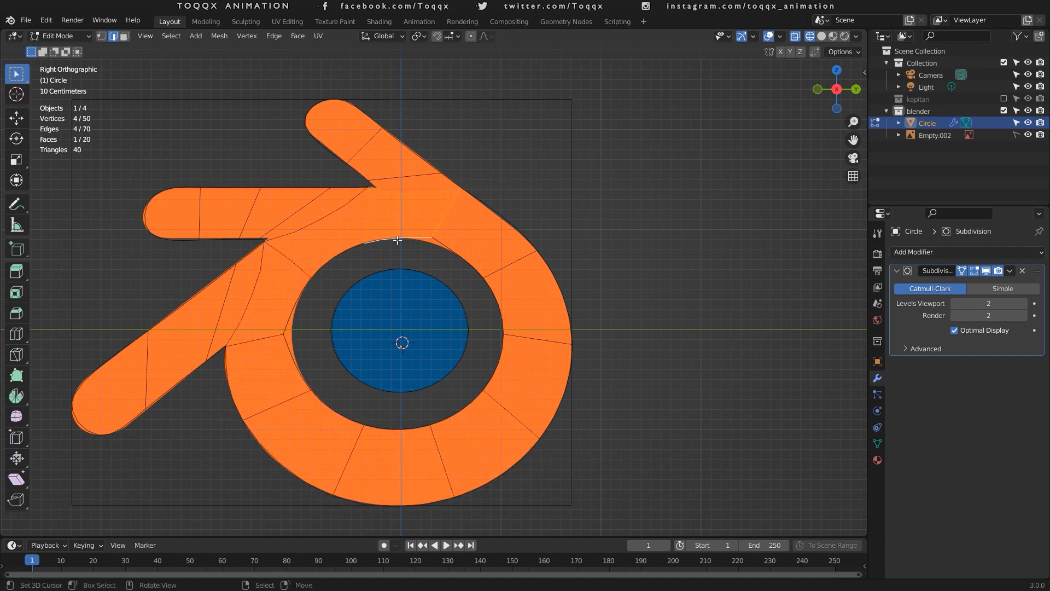
alt+right_click(459, 255)
key(e)
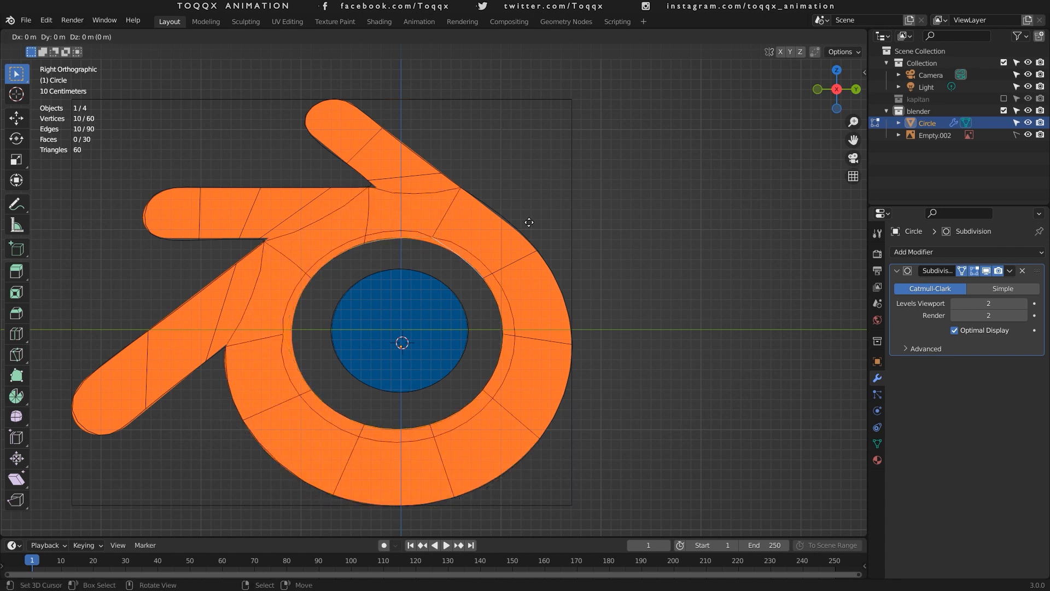
right_click(528, 224)
key(ctrl+z)
key(alt+a)
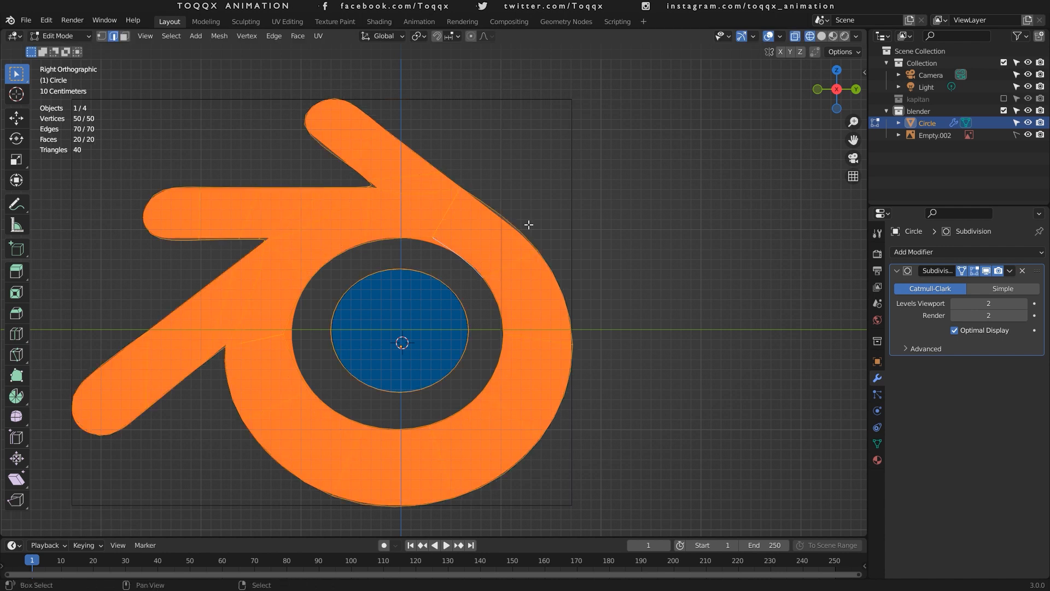
key(Tab)
key(Tab)
key(Tab)
key(Tab)
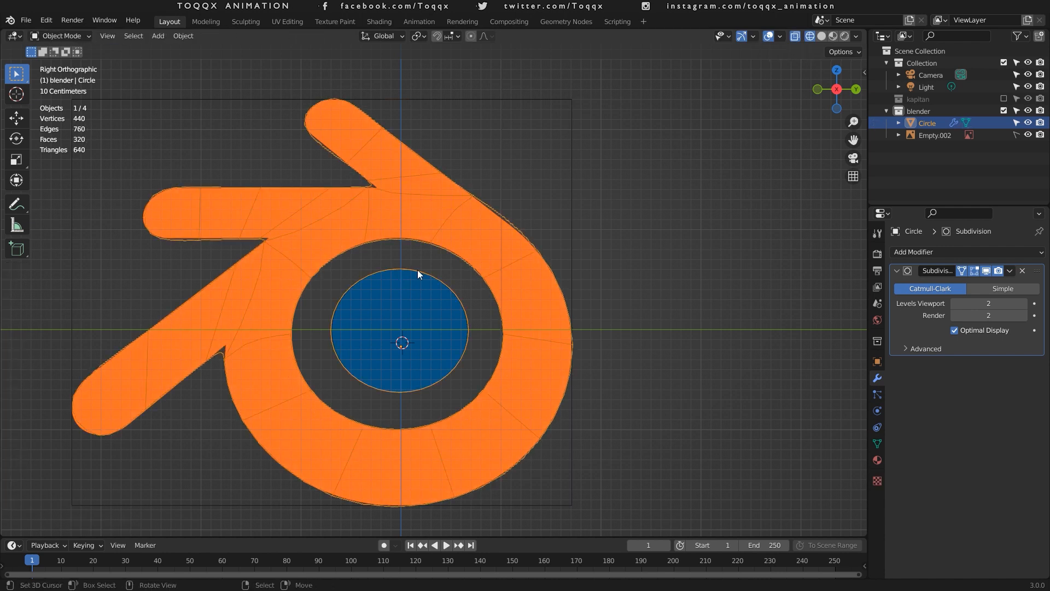
Create a face from the four uppermost vertices of the blue disc's circle.
right_click(434, 274)
scroll(434, 273, up, 2)
key(1)
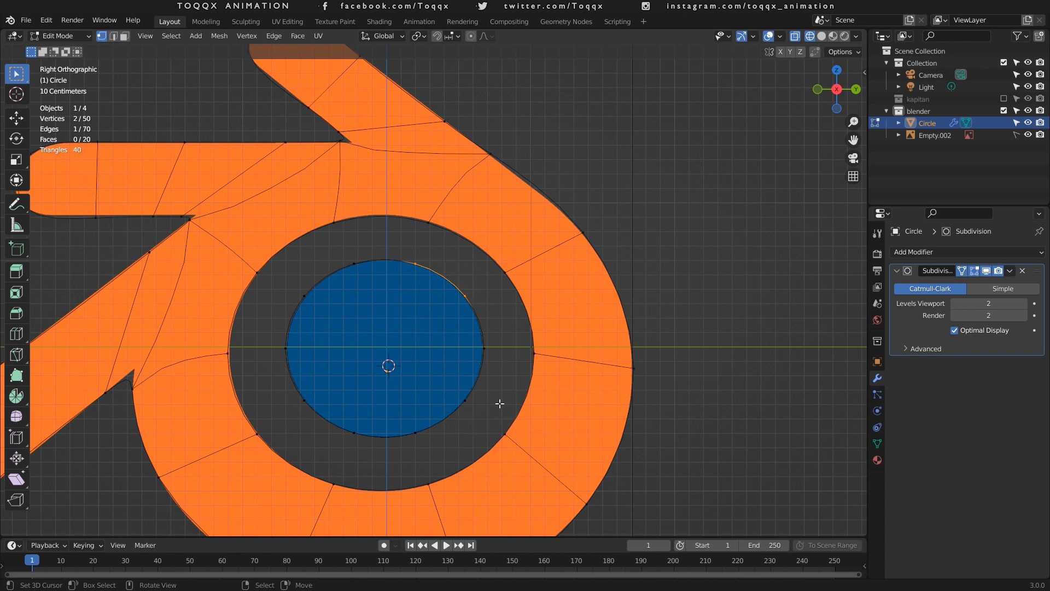
right_click(416, 265)
shift+right_click(307, 297)
shift+right_click(469, 298)
key(f)
Fill the blue disc's bottom and lower-middle sections with four-vertex faces.
right_click(303, 399)
shift+right_click(352, 431)
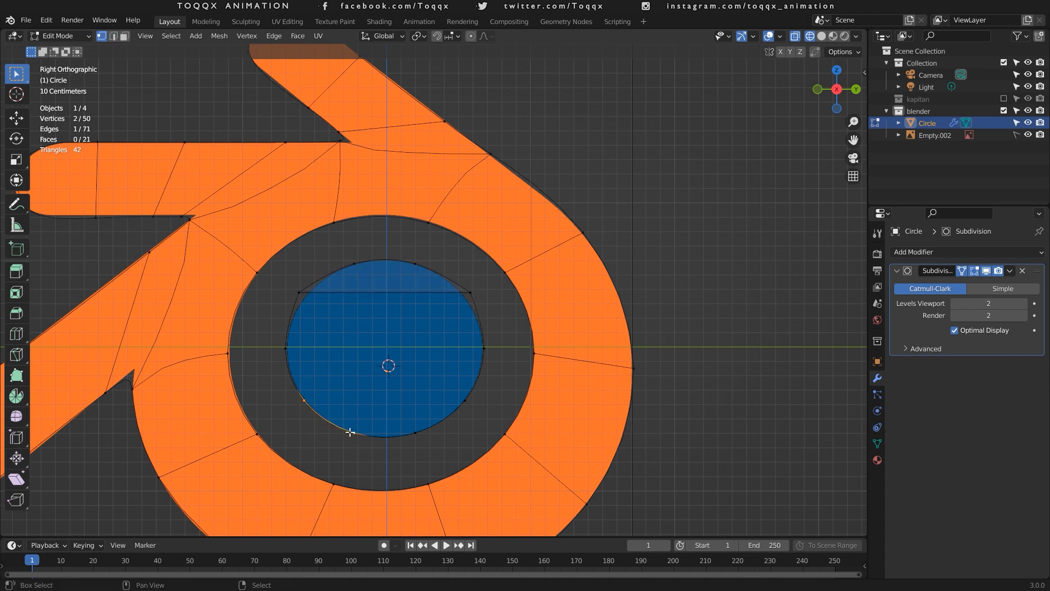
shift+right_click(460, 399)
key(f)
right_click(302, 400)
shift+right_click(467, 399)
key(f)
Fill the disc's remaining upper-middle section with a face, select the whole mesh and leave Edit Mode.
right_click(285, 342)
shift+right_click(291, 300)
shift+right_click(485, 294)
shift+right_click(494, 343)
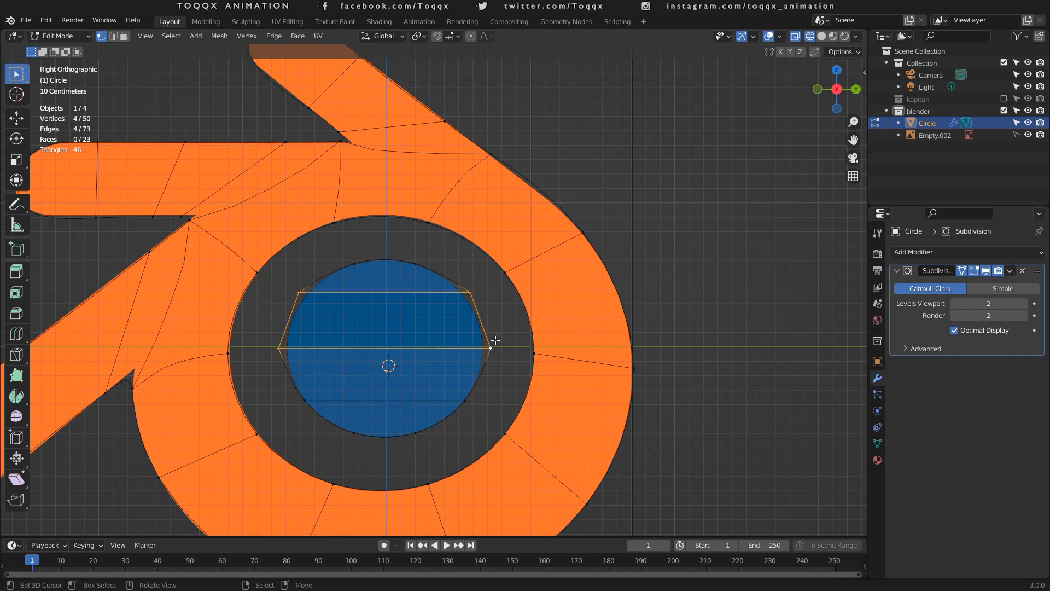
key(f)
key(a)
key(Tab)
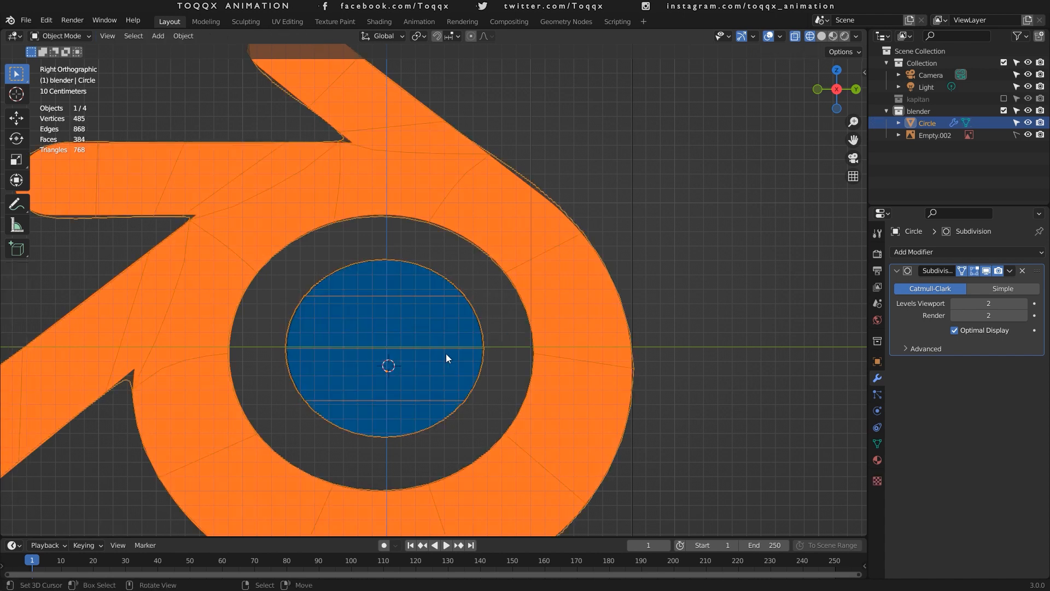
Snap the 3D cursor to the blue disc's center and set the logo object's origin to the 3D cursor.
scroll(445, 354, down, 2)
key(Tab)
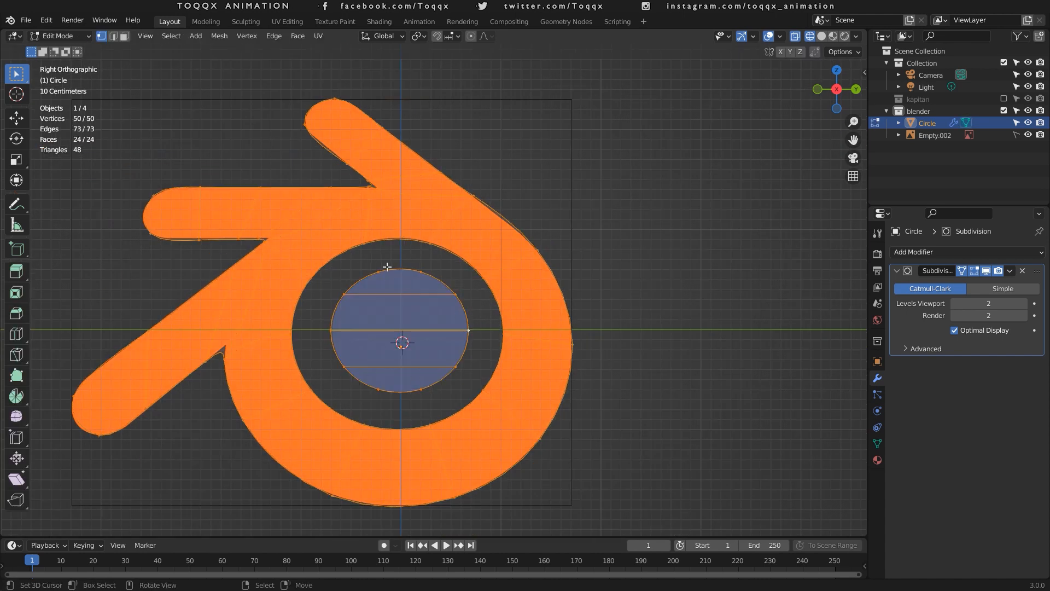
key(Tab)
key(Tab)
key(Tab)
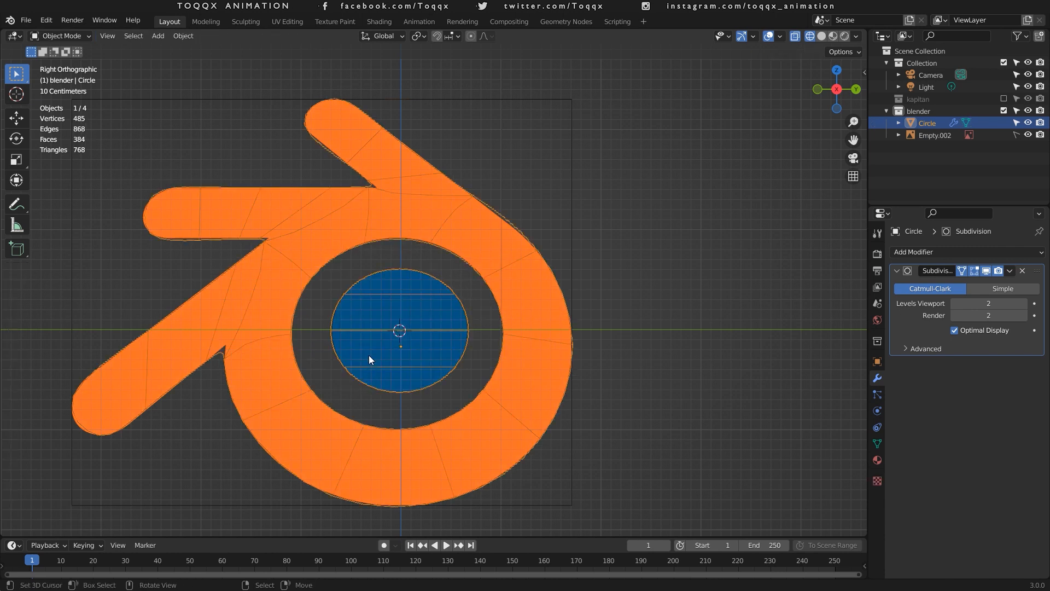
key(Tab)
key(Tab)
key(Tab)
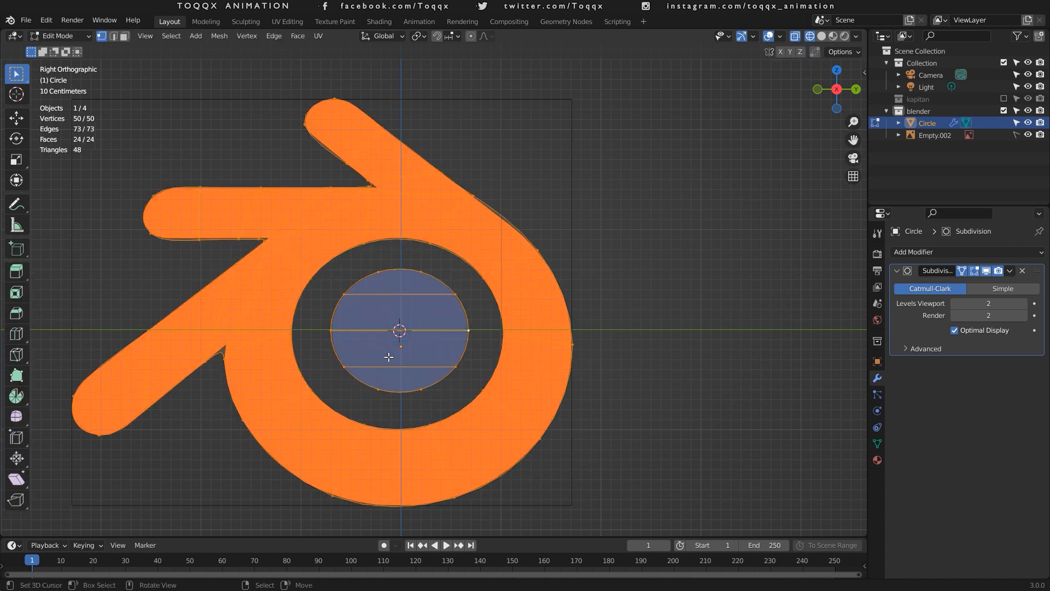
key(Tab)
click(183, 36)
mouse_move(191, 61)
click(370, 95)
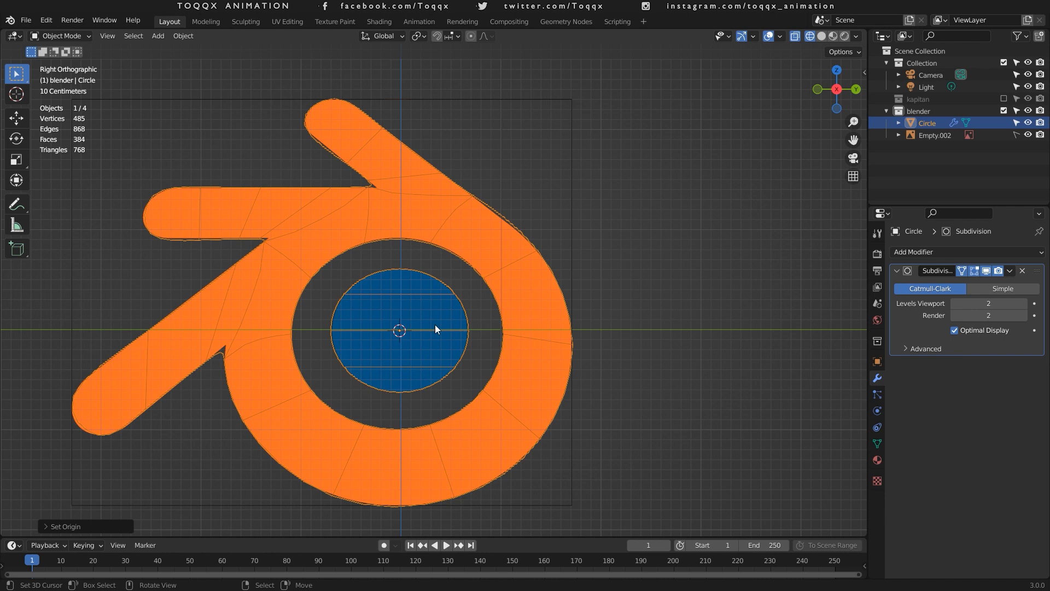
Select all of the center disc's geometry together with the ring's inner hole loop.
key(Tab)
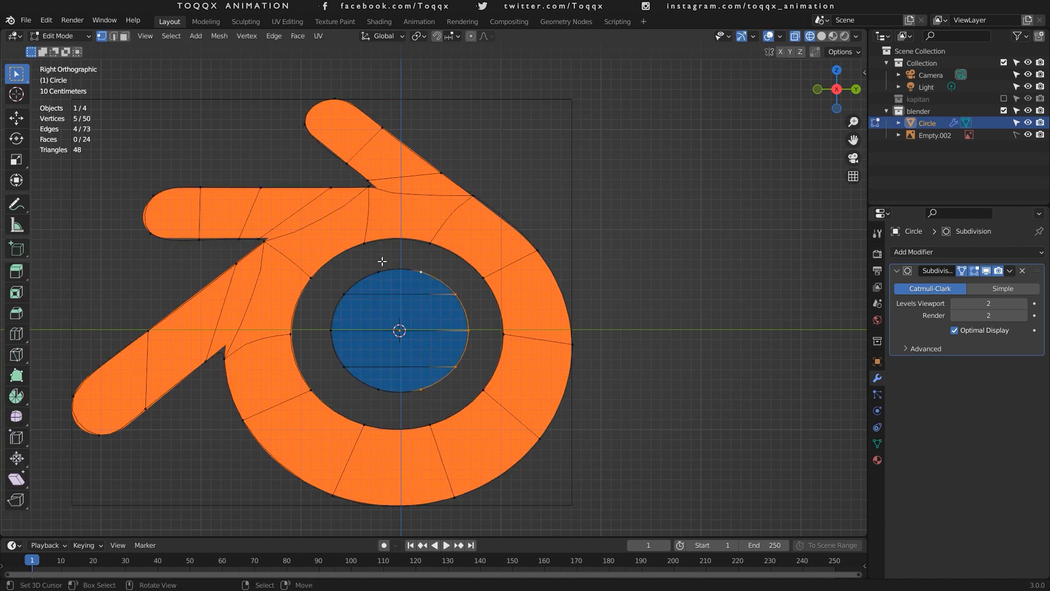
shift+drag(383, 257, 332, 402)
click(332, 402)
shift+drag(324, 318, 356, 342)
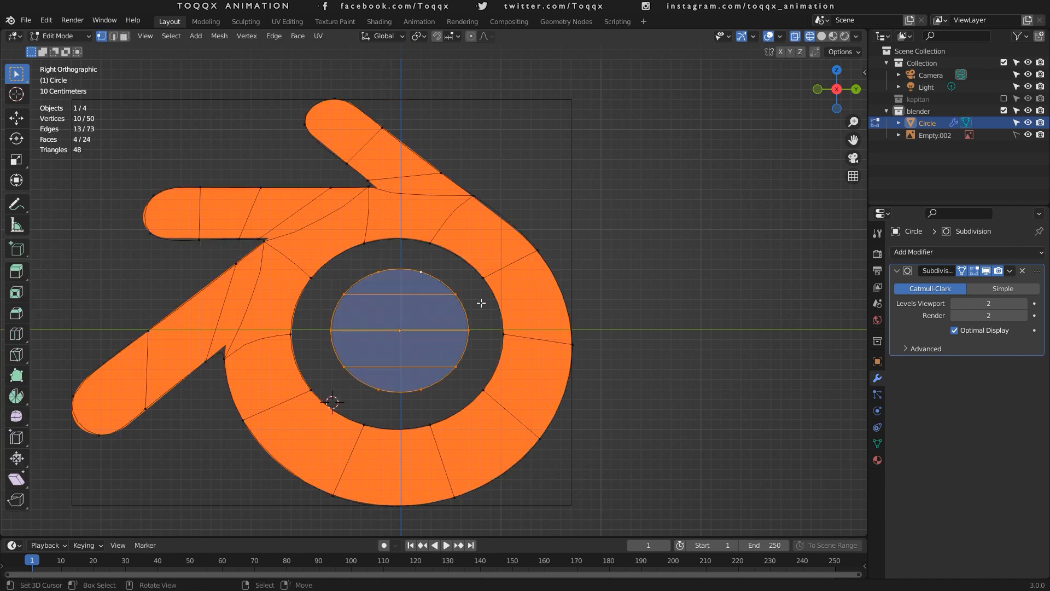
alt+shift+click(471, 262)
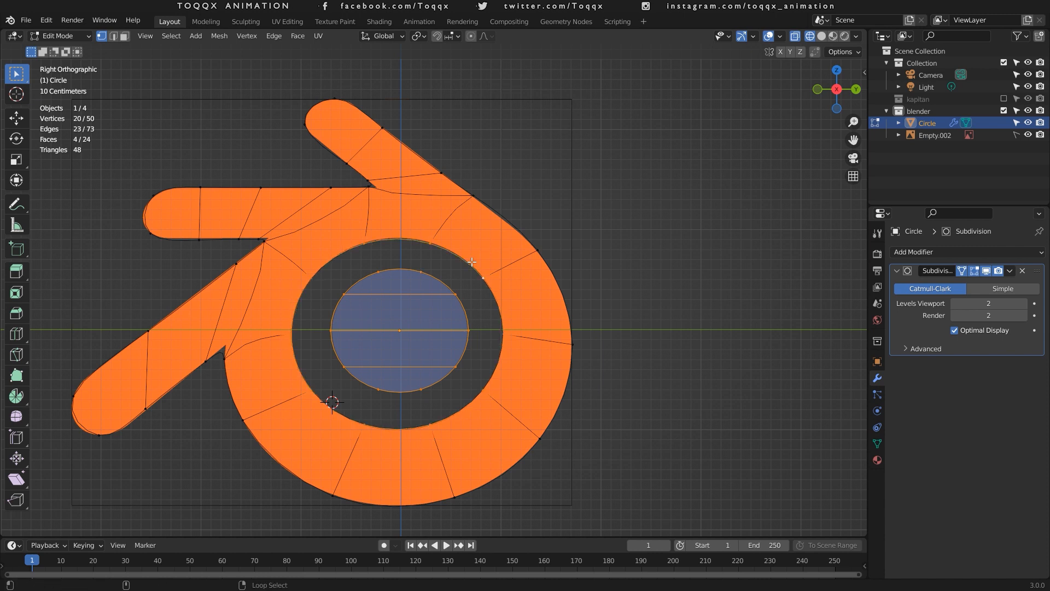
Extrude the selected disc and hole loop in the negative X direction, working in front view.
key(KP_1)
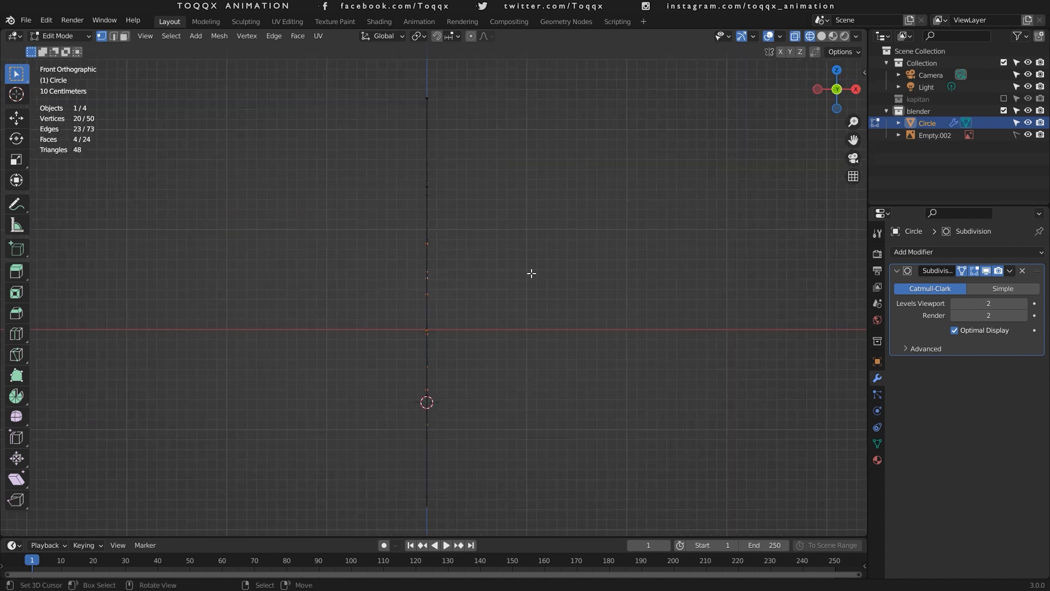
key(e)
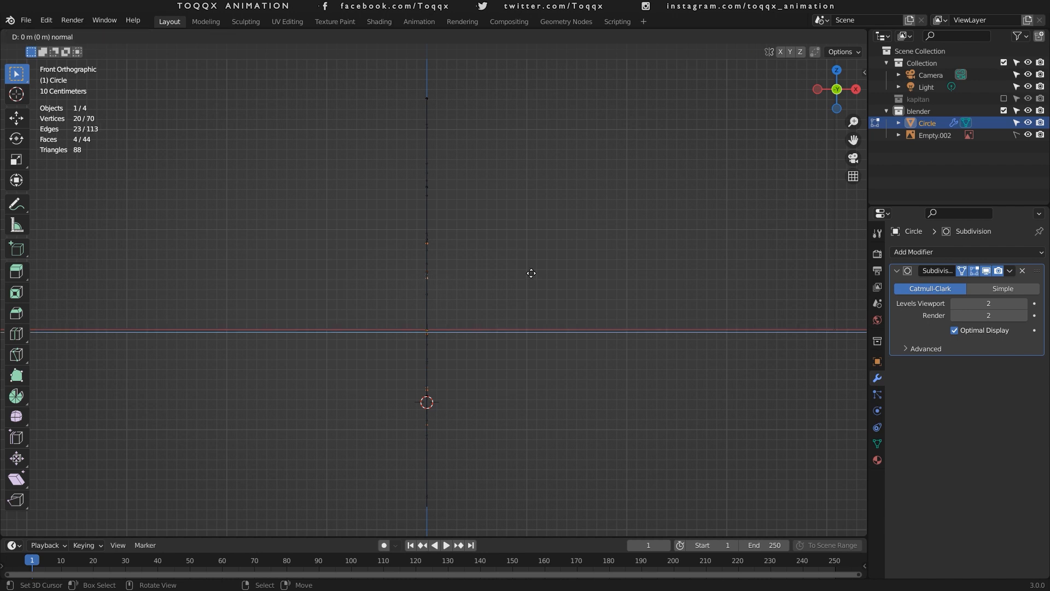
key(x)
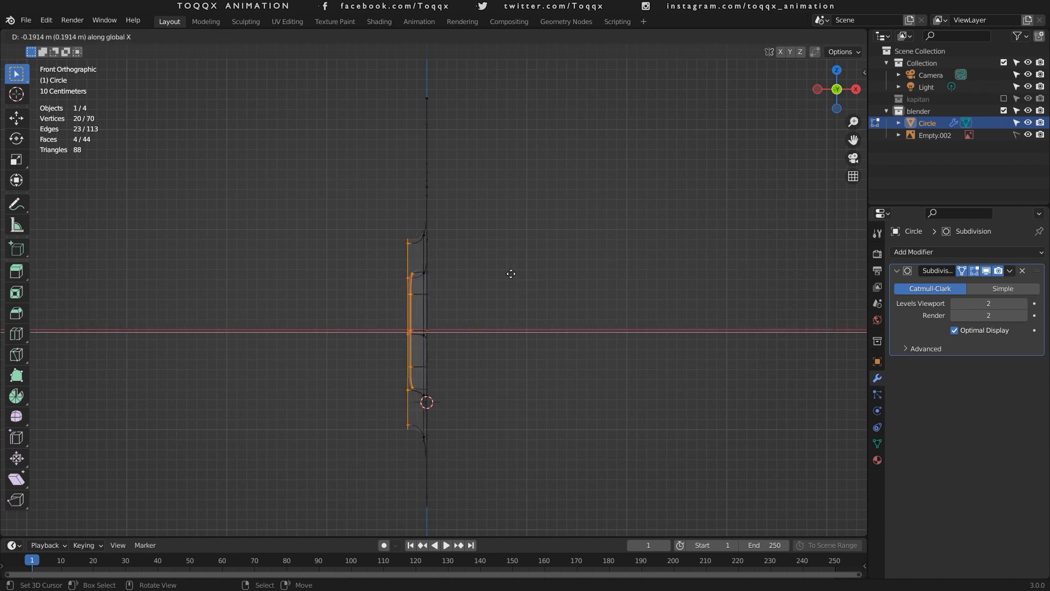
click(475, 275)
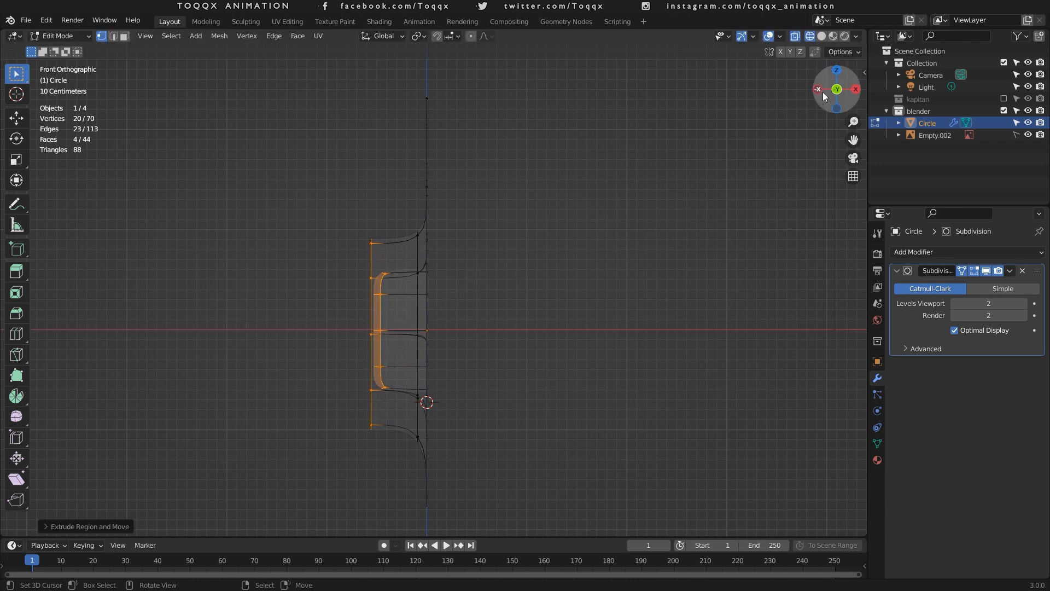
Delete the three cross edges on the extruded disc's cap, leaving it open.
drag(825, 98, 909, 99)
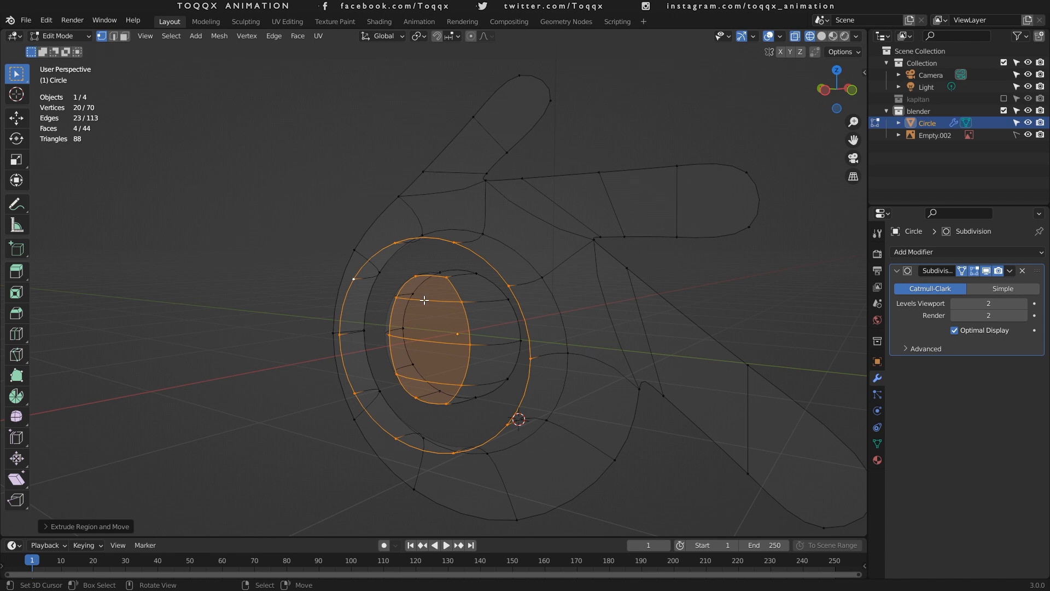
key(2)
click(424, 300)
shift+click(436, 339)
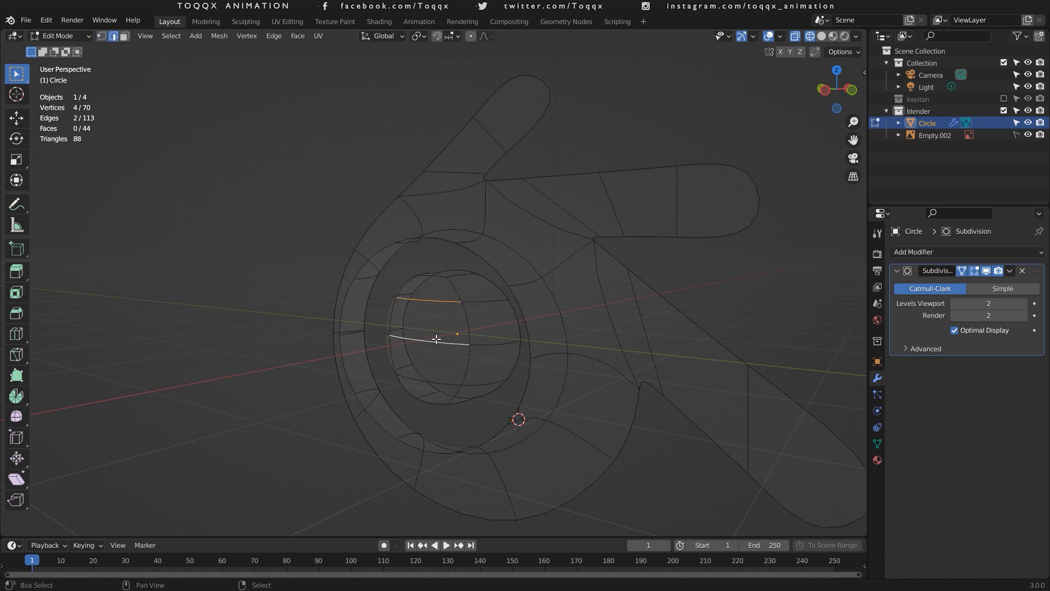
shift+click(431, 377)
key(x)
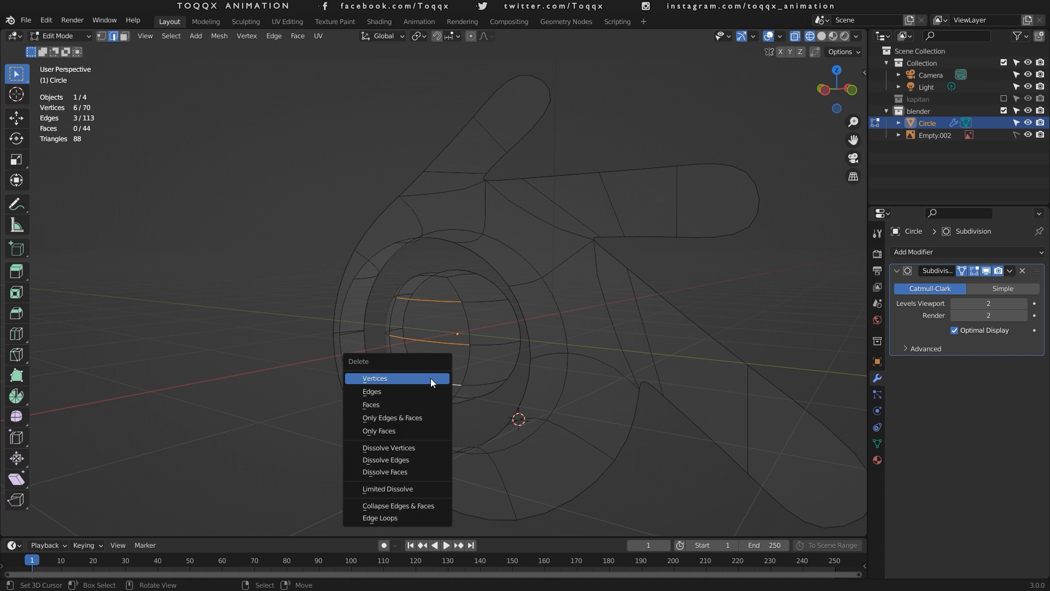
click(402, 392)
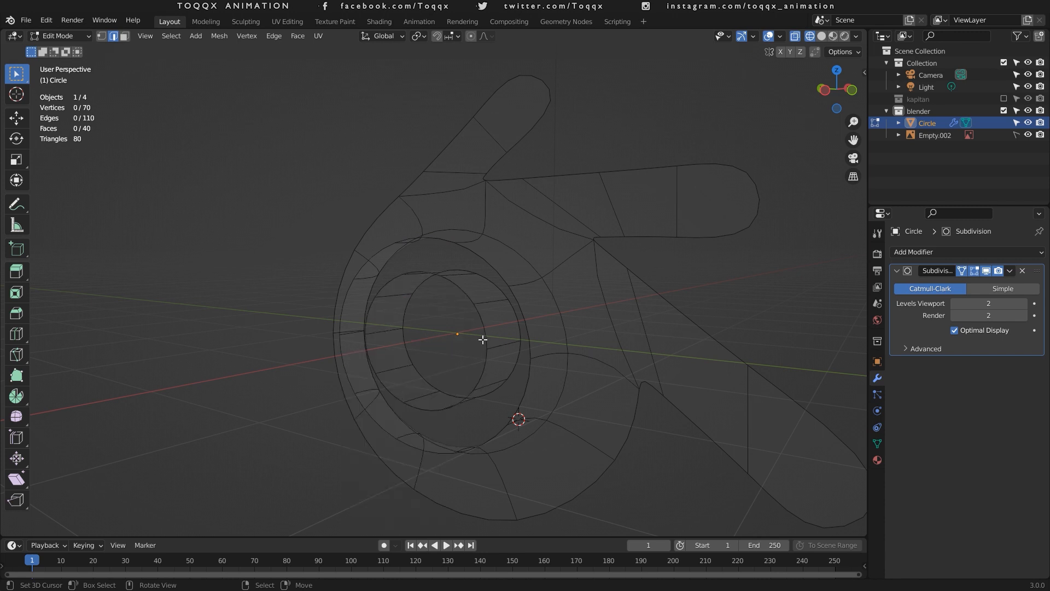
Display the model in solid shading without X-ray and apply Shade Smooth to the logo object.
click(822, 36)
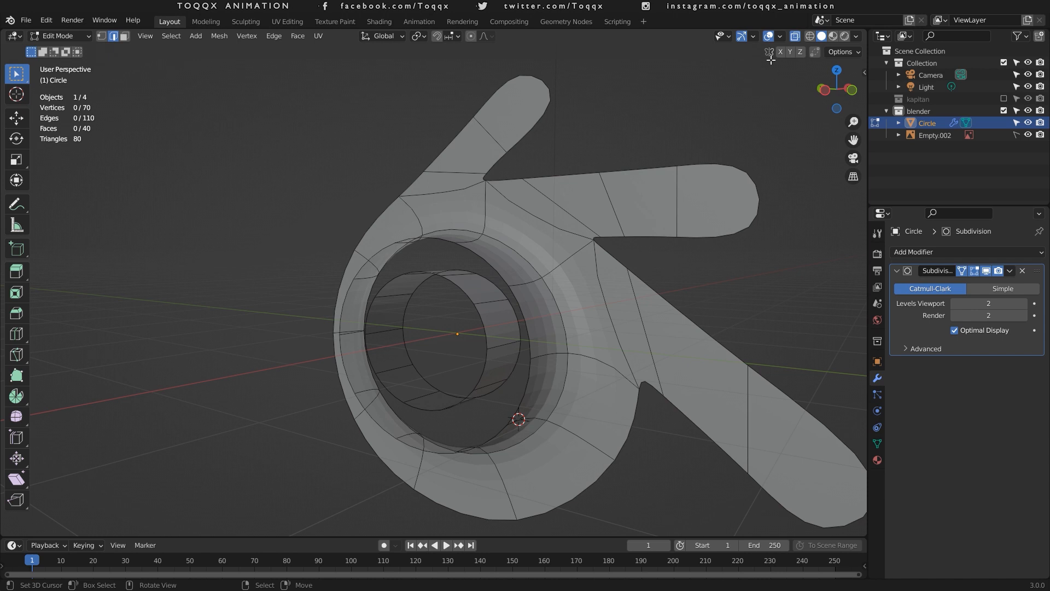
click(796, 37)
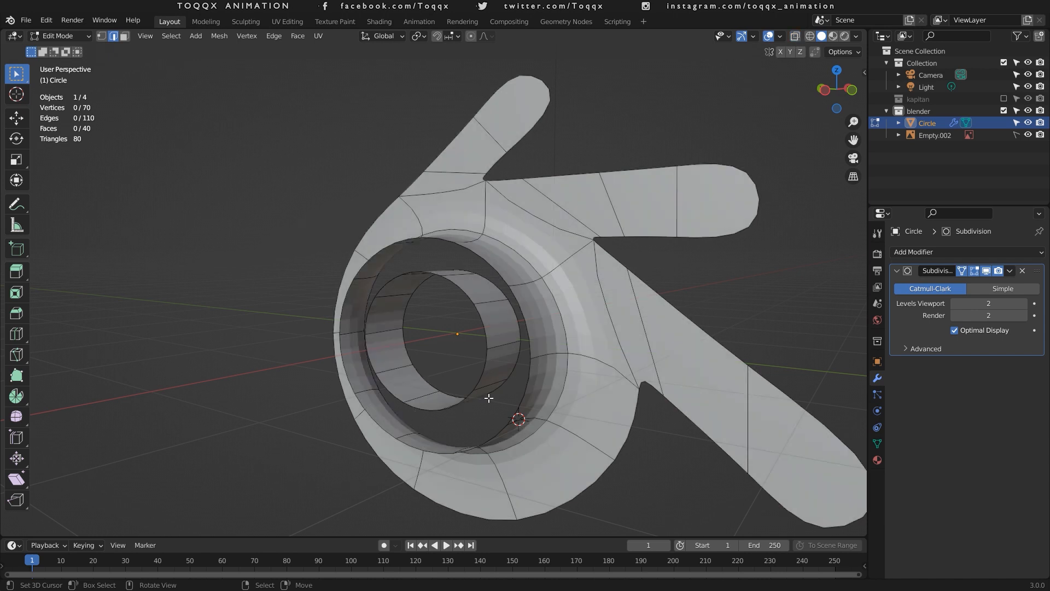
key(Tab)
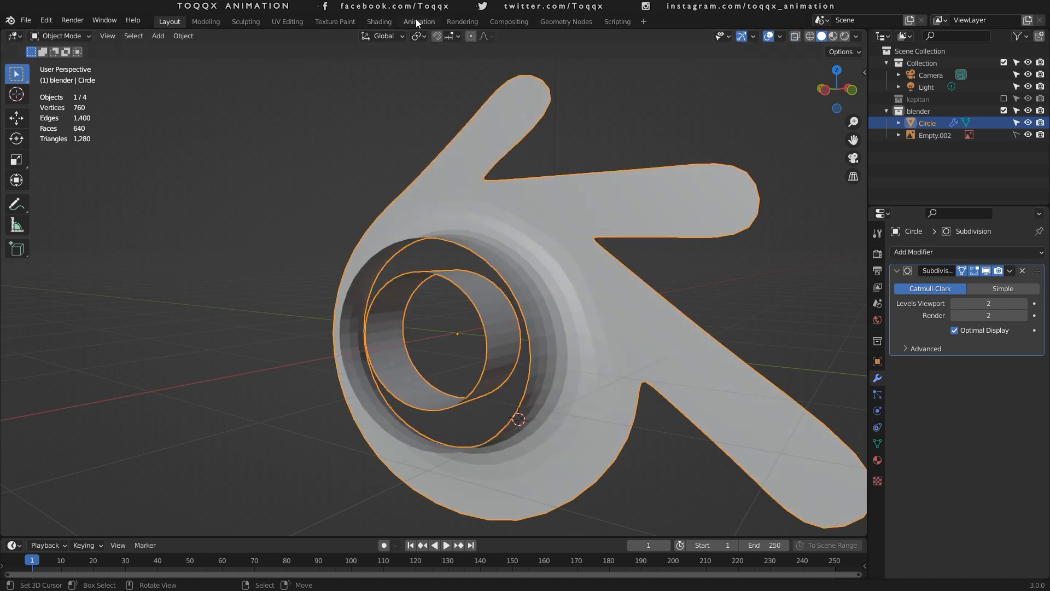
click(198, 38)
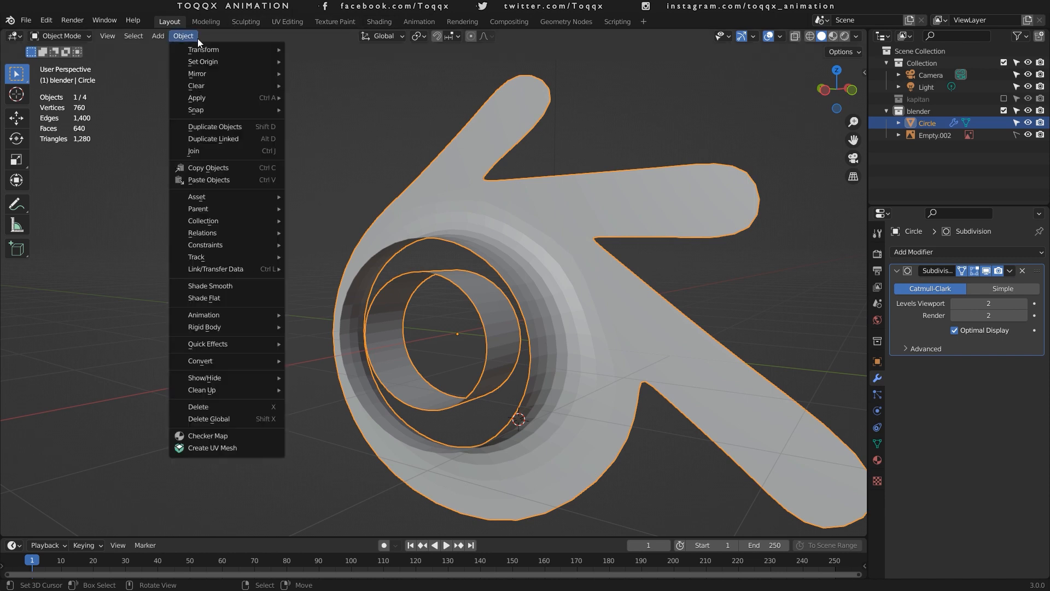
mouse_move(225, 368)
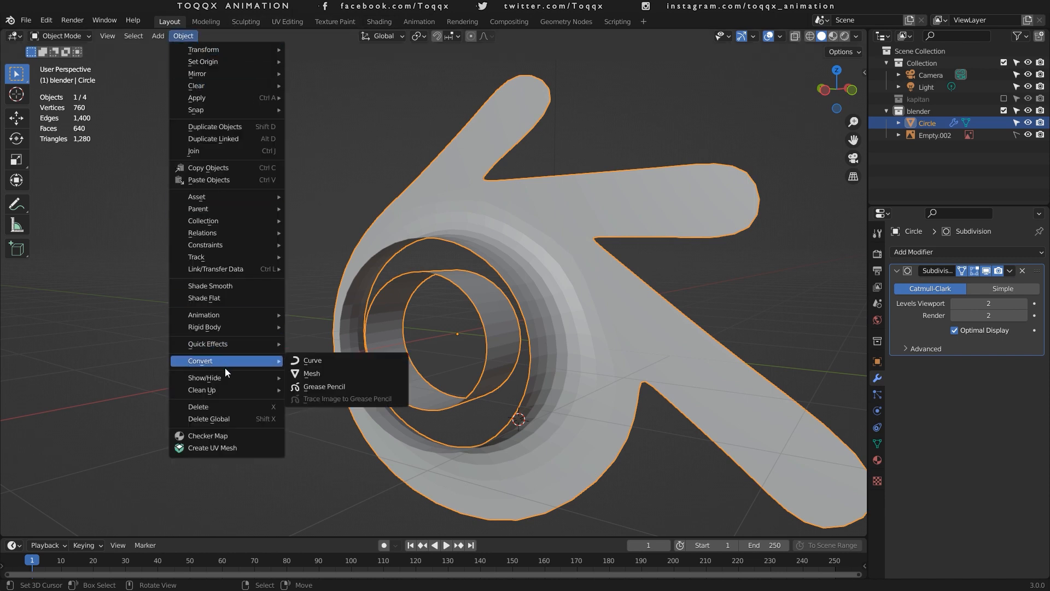
click(229, 288)
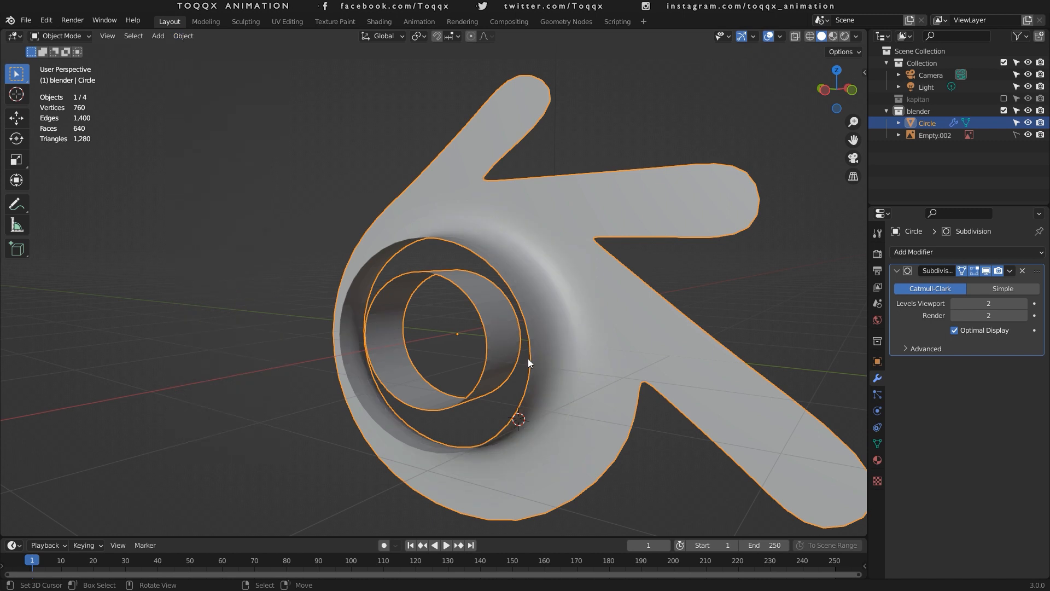
Select the logo's entire outer contour including the three prongs and extrude it about 0.56 m along negative X.
key(Tab)
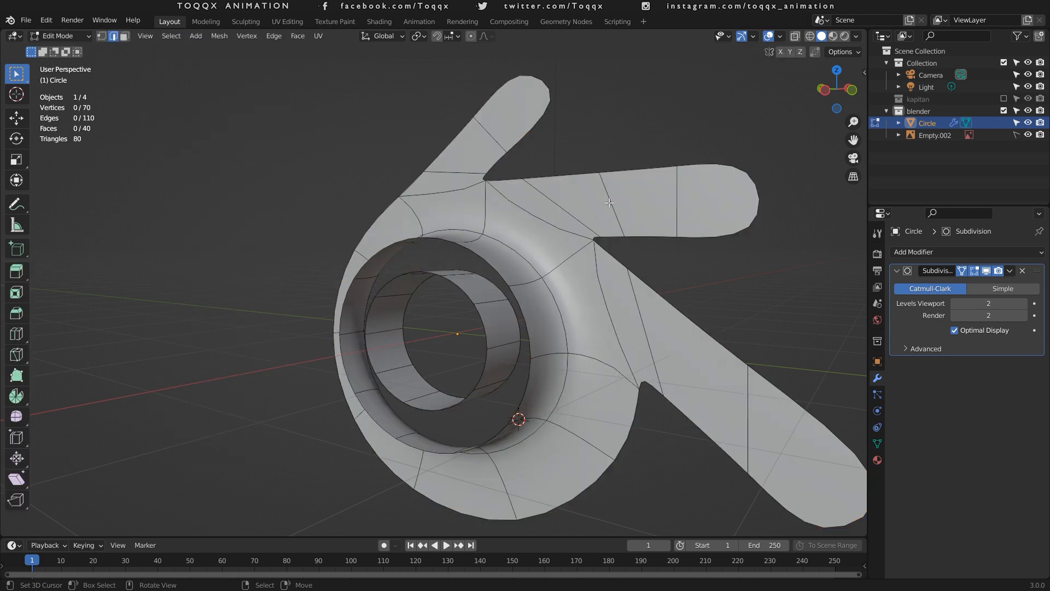
key(1)
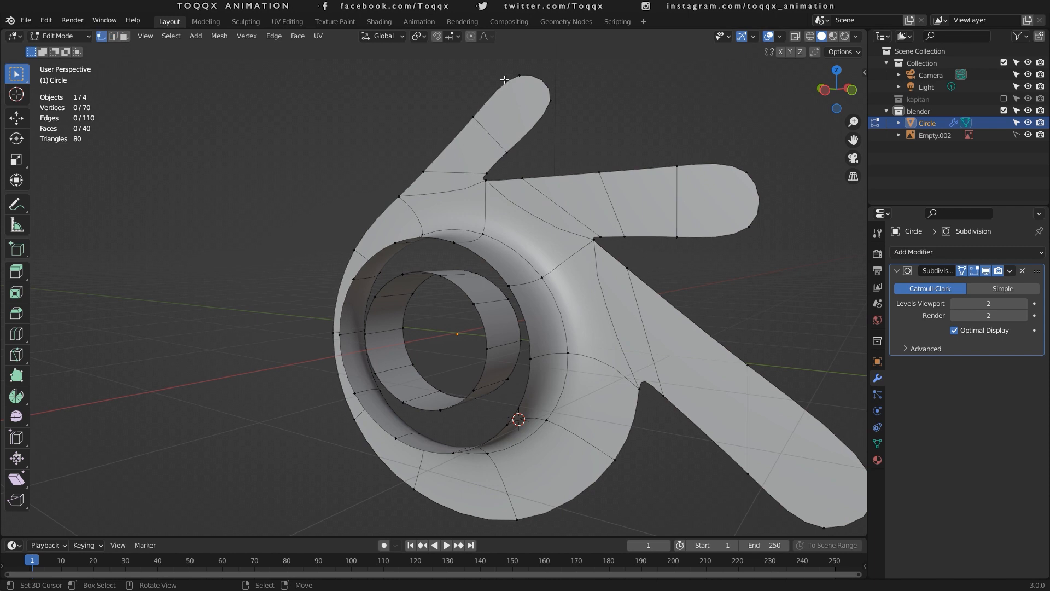
alt+click(504, 80)
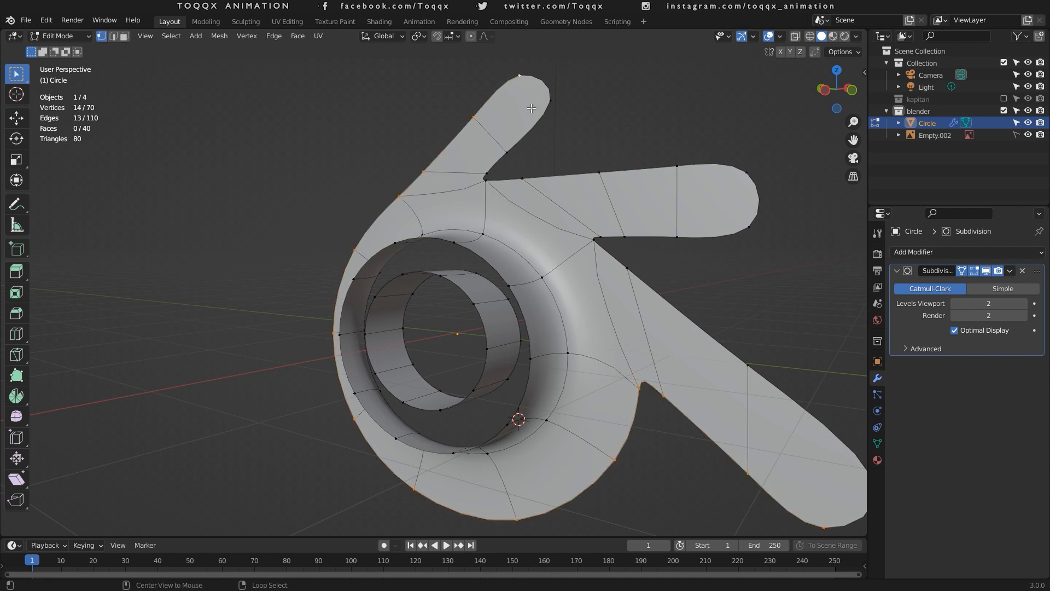
alt+shift+click(670, 296)
alt+shift+click(650, 165)
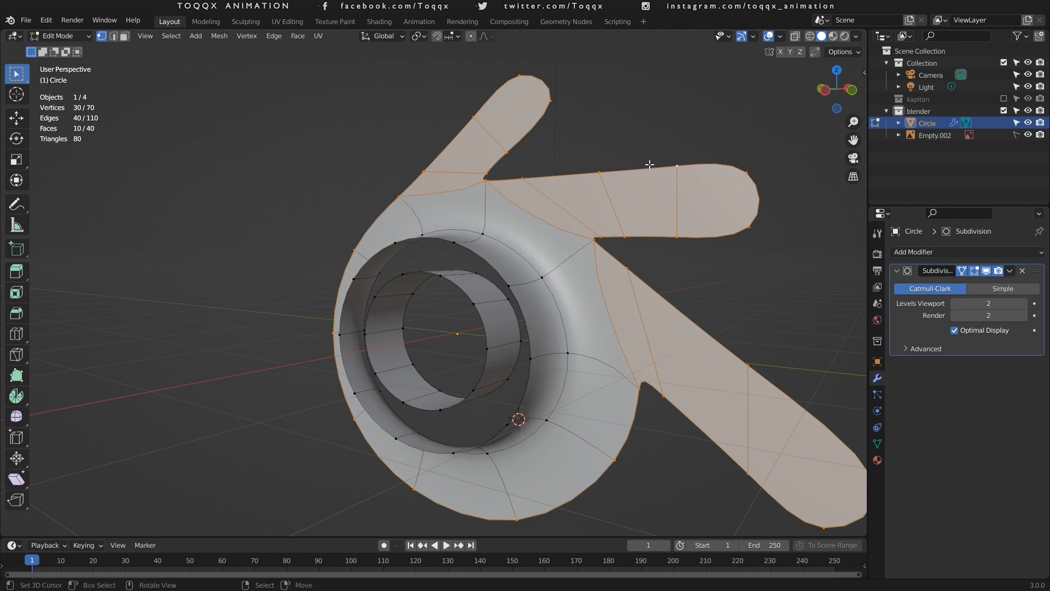
key(KP_3)
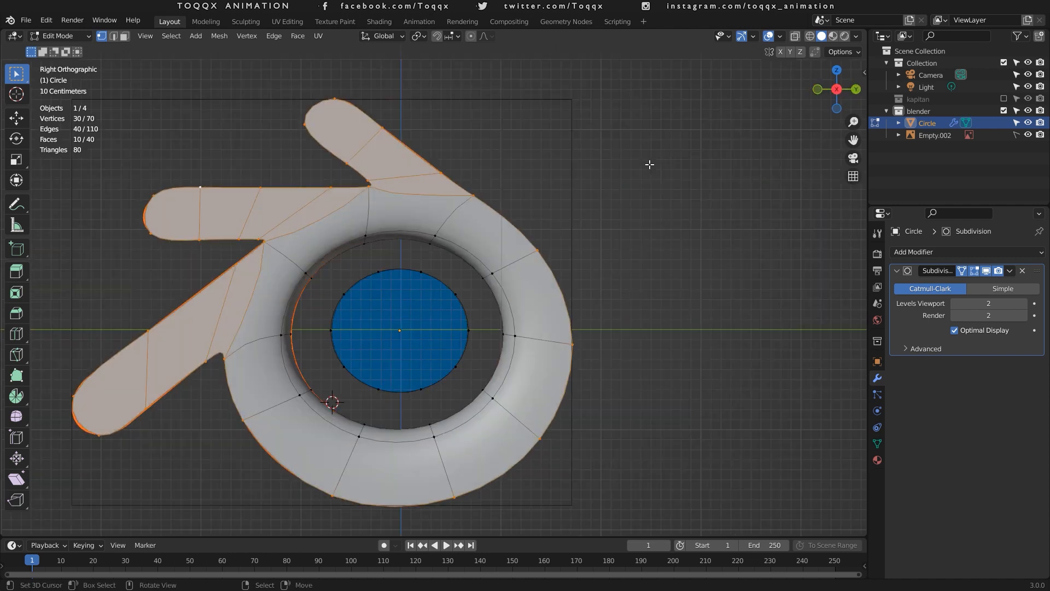
key(KP_1)
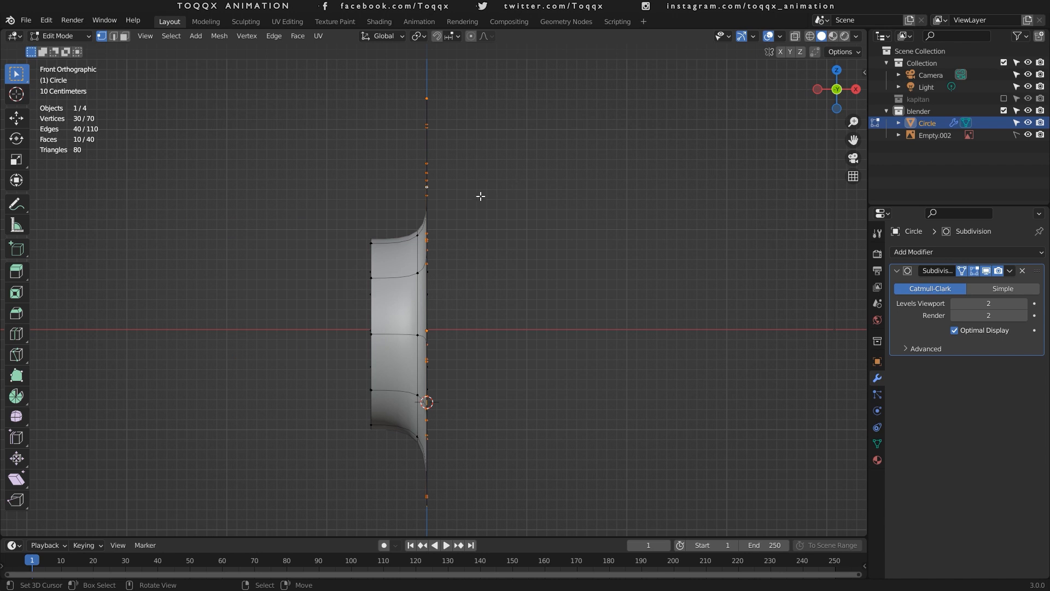
key(e)
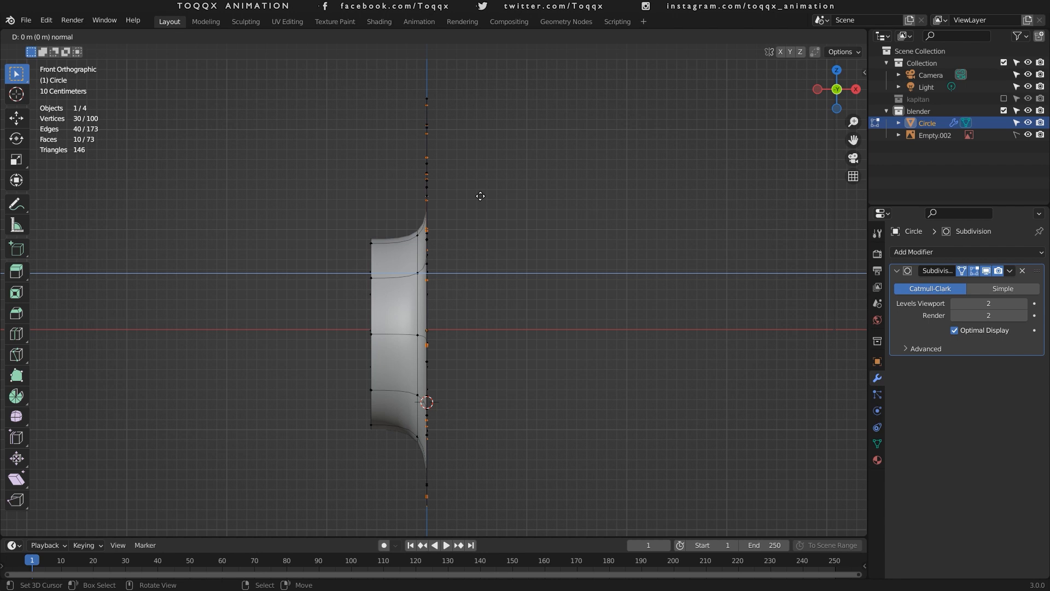
key(x)
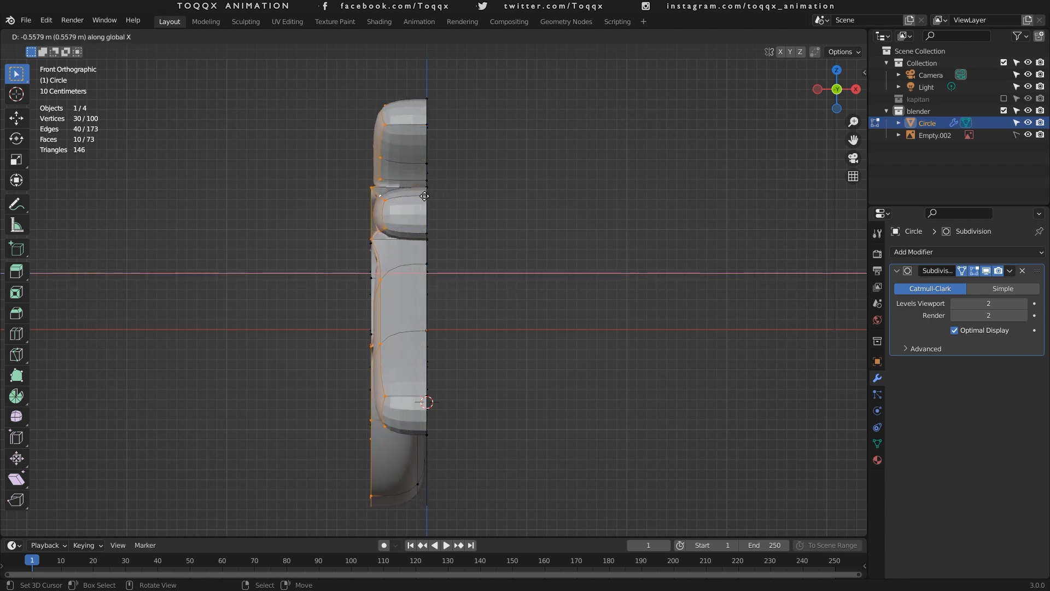
click(425, 196)
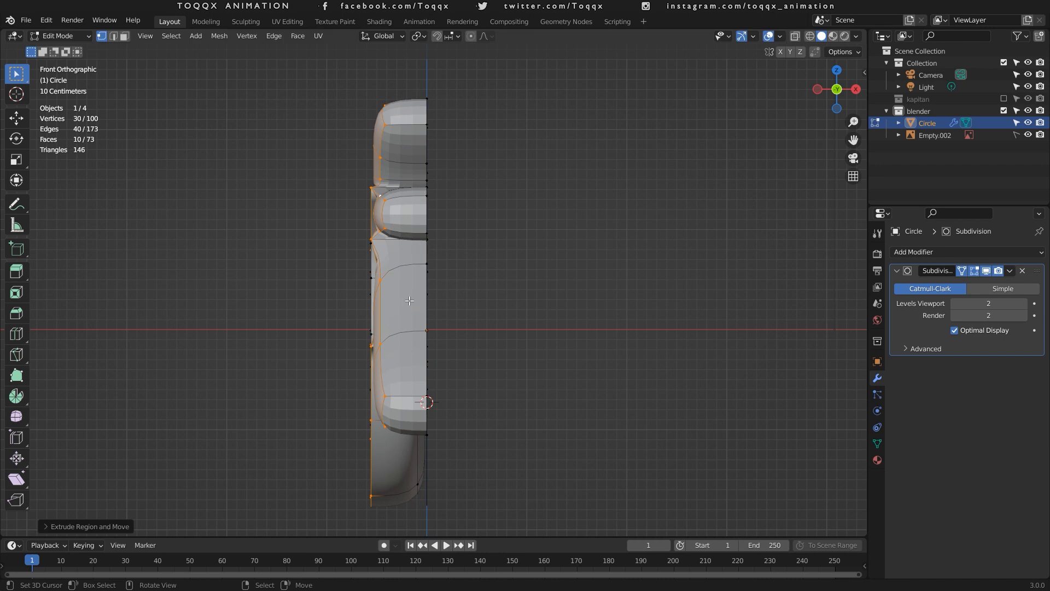
drag(809, 94, 612, 191)
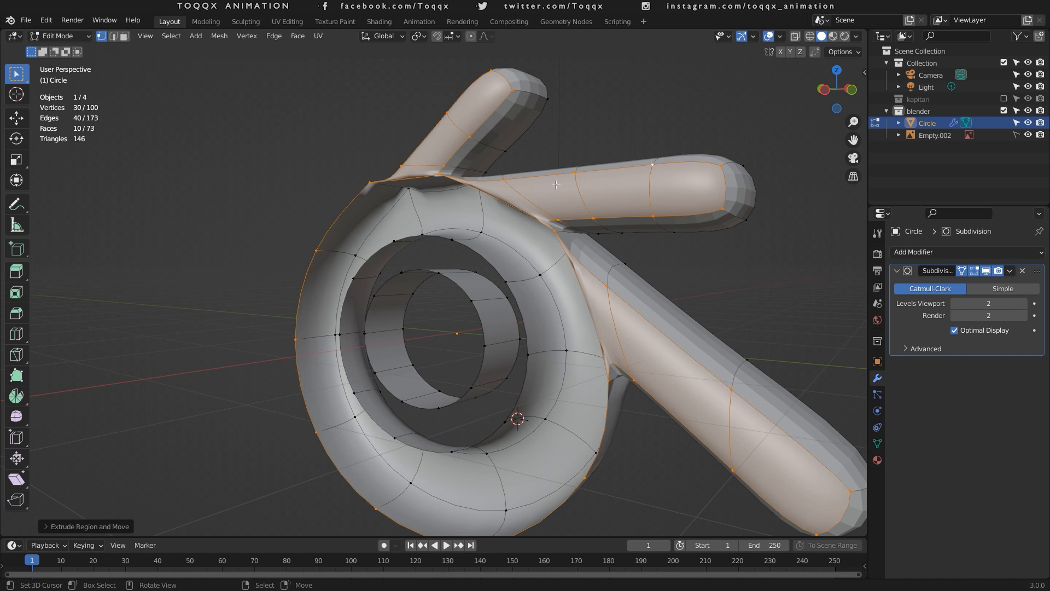
Recalculate the normals of the whole logo mesh and apply Shade Smooth to the object.
key(a)
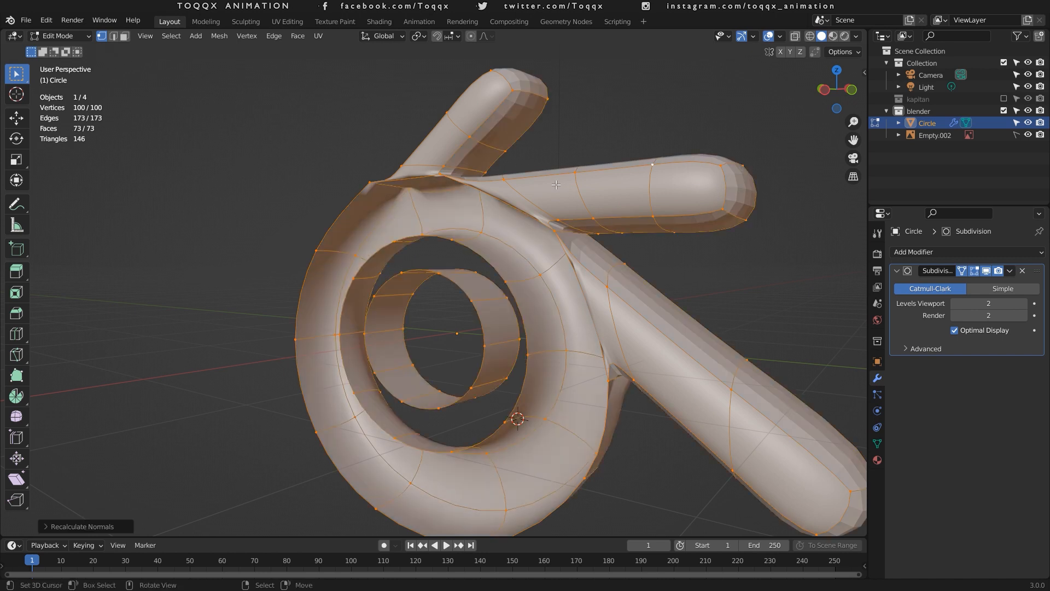
key(Tab)
click(184, 36)
click(233, 286)
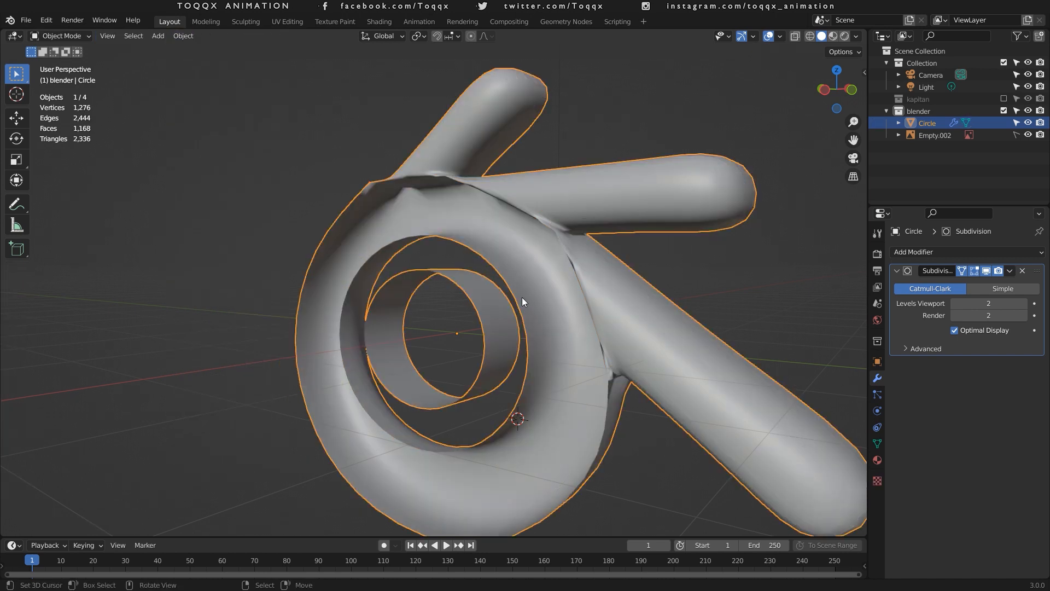
Examine the extruded logo from several angles, checking where the prongs join the ring.
key(KP_1)
key(Tab)
scroll(407, 256, up, 3)
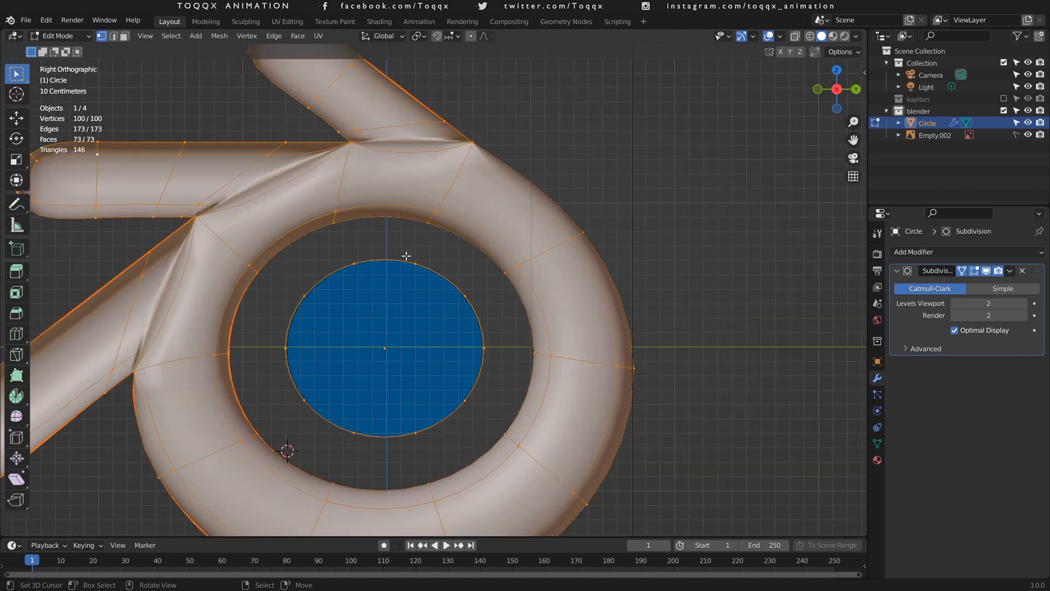
middle_drag(406, 255, 469, 301)
key(Tab)
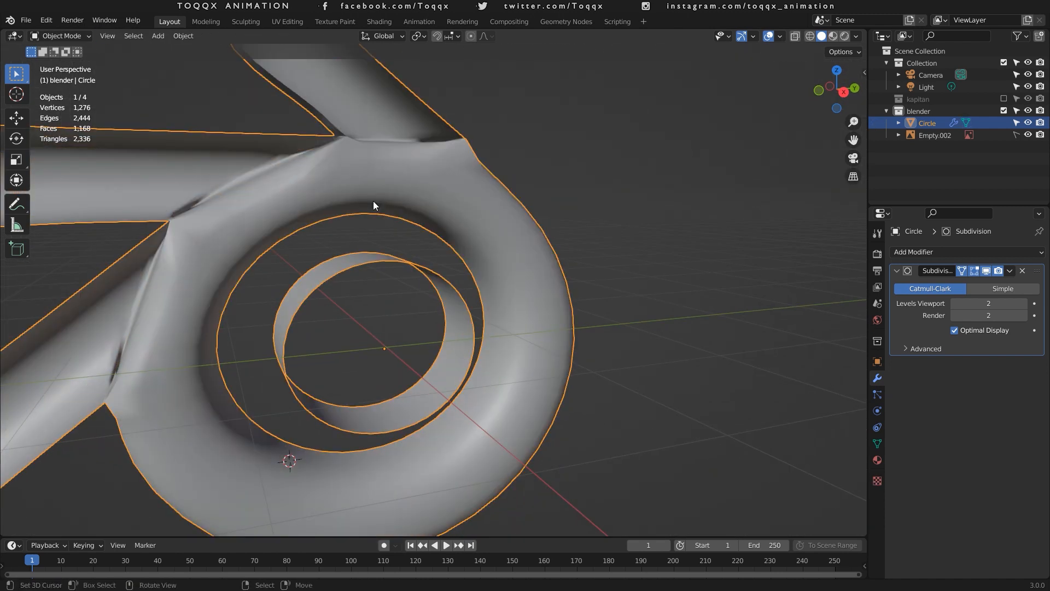
key(KP_1)
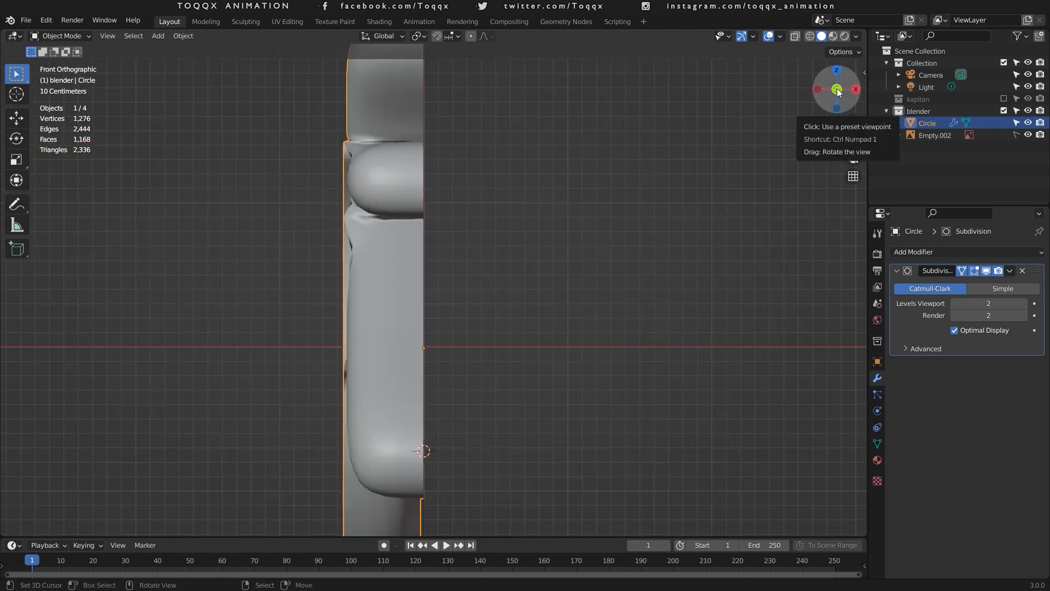
drag(816, 98, 863, 106)
scroll(533, 208, down, 3)
Delete the seven cross edges on the extruded caps of the three prongs.
key(Tab)
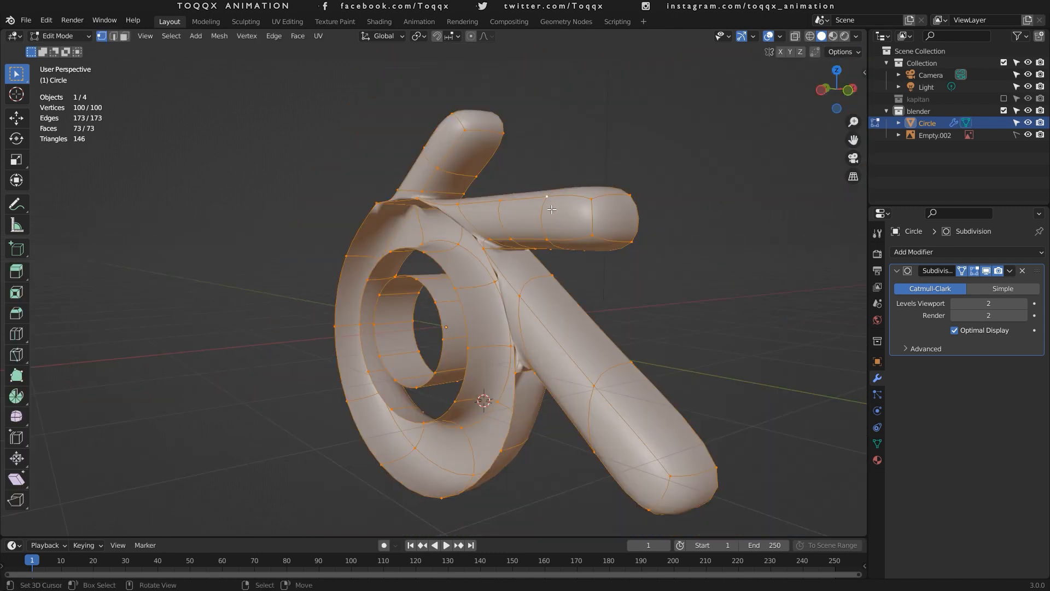
key(2)
key(alt+a)
ctrl+alt+click(545, 219)
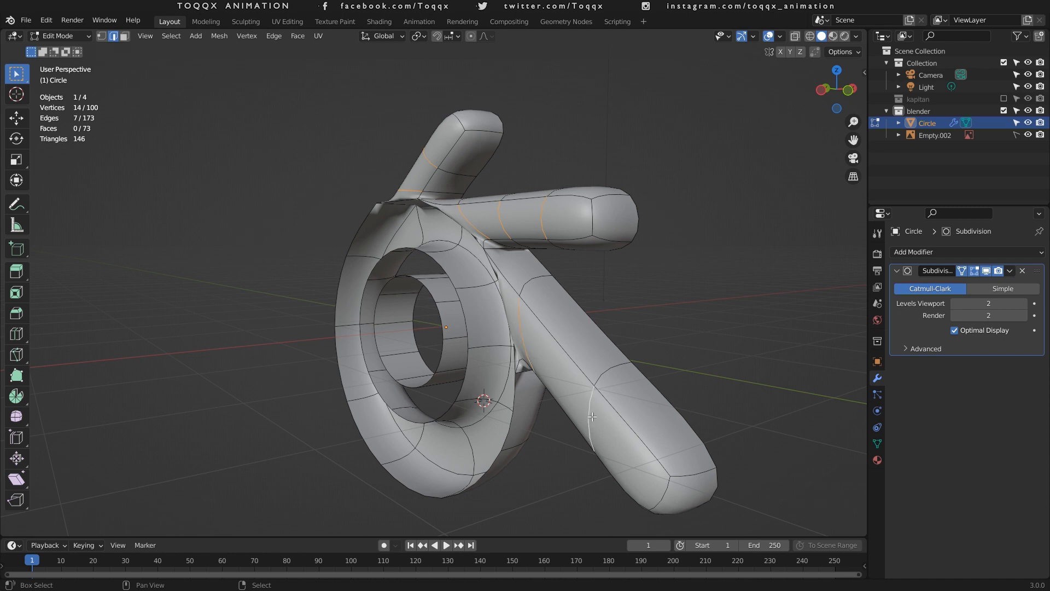
key(x)
click(629, 442)
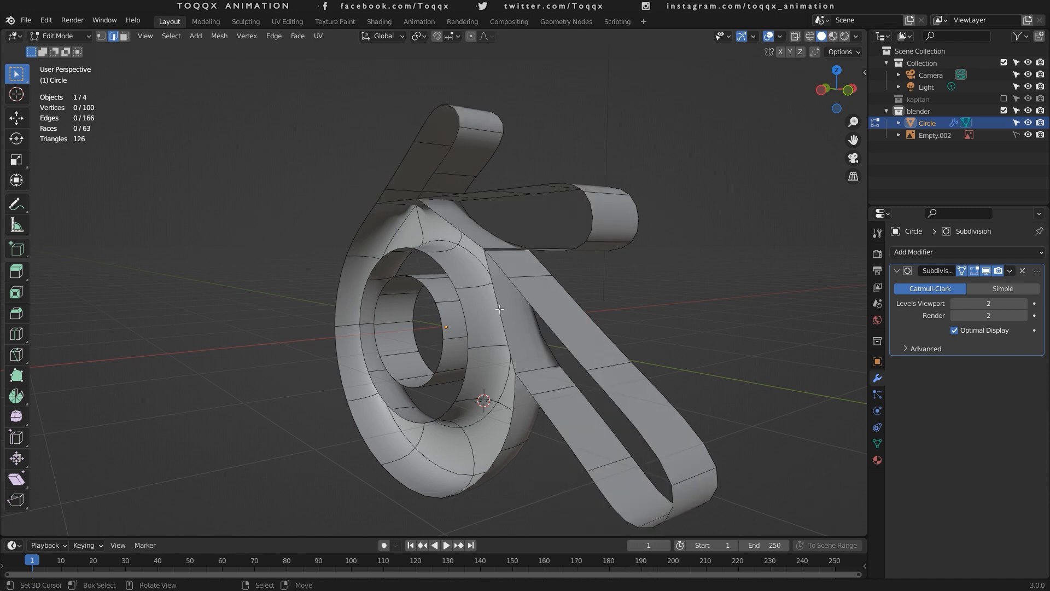
Delete the three remaining outer cap edges at the prong roots, one at each junction with the ring.
middle_drag(500, 308, 371, 284)
click(269, 294)
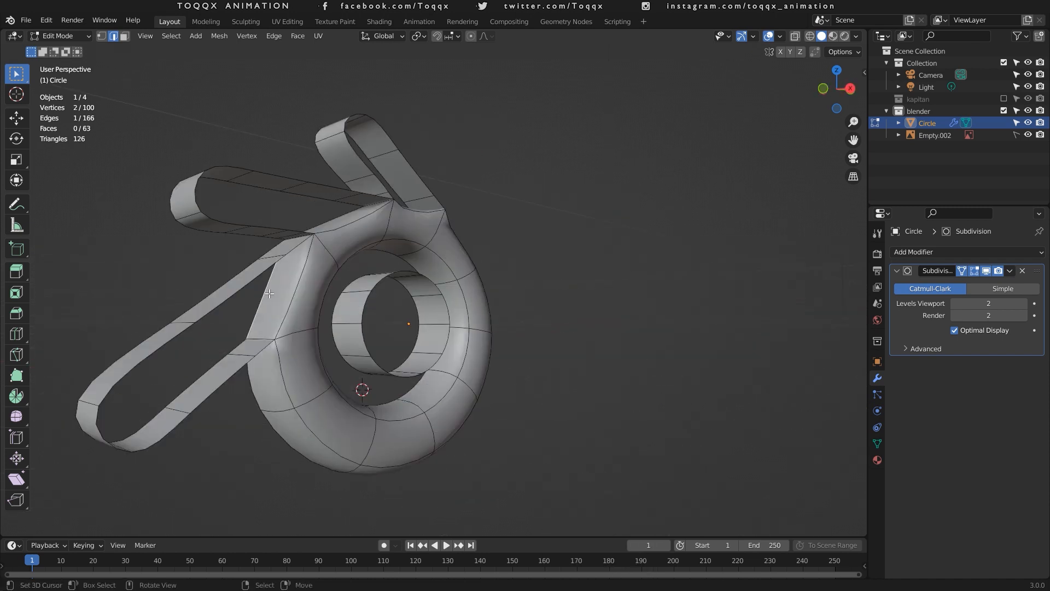
key(x)
click(257, 288)
click(323, 221)
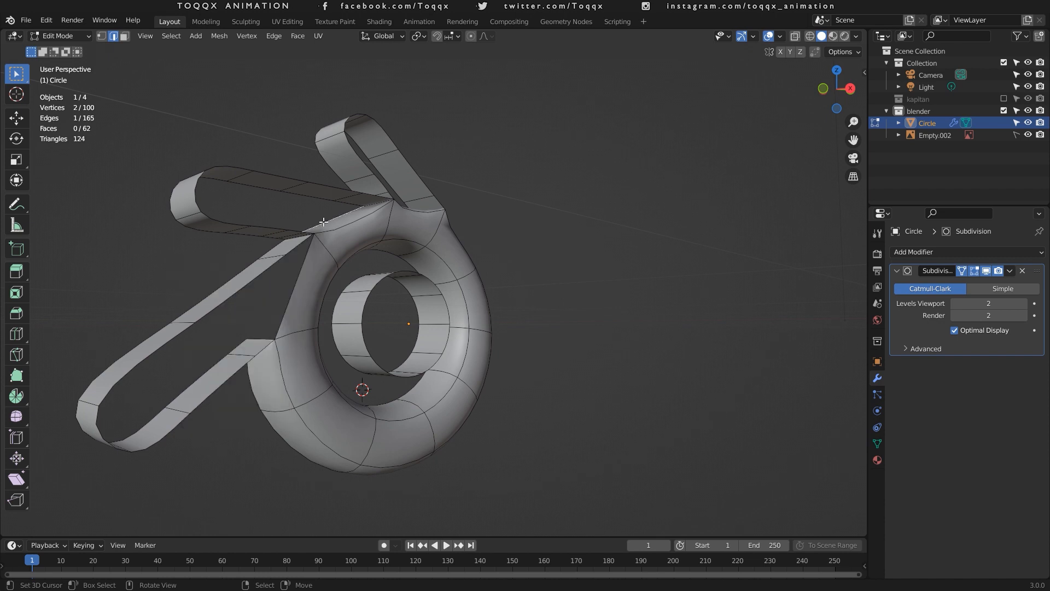
key(x)
click(323, 222)
middle_drag(324, 222, 314, 364)
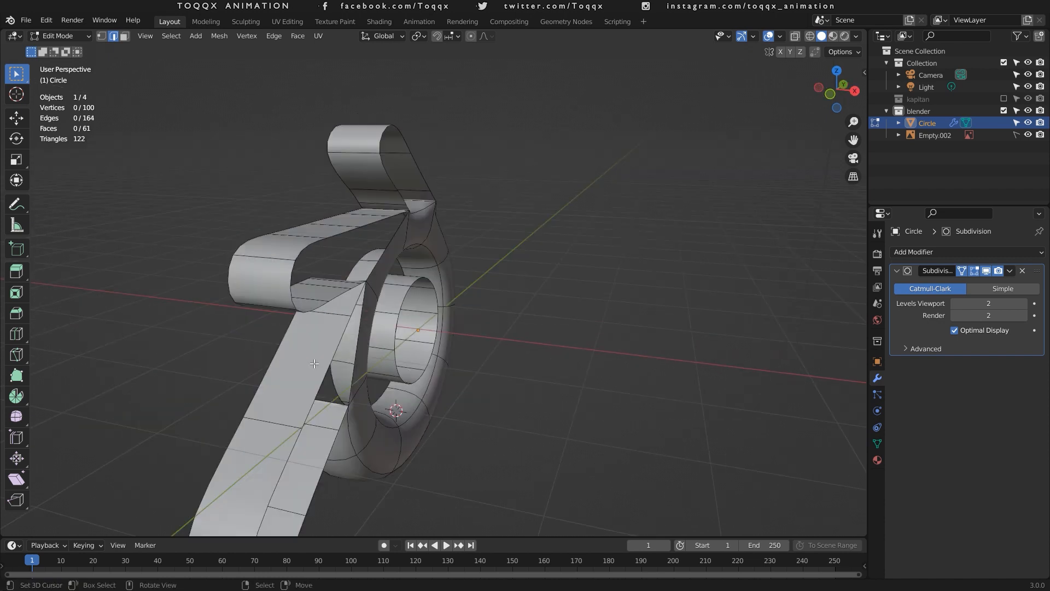
drag(825, 97, 805, 100)
click(408, 217)
key(x)
click(407, 217)
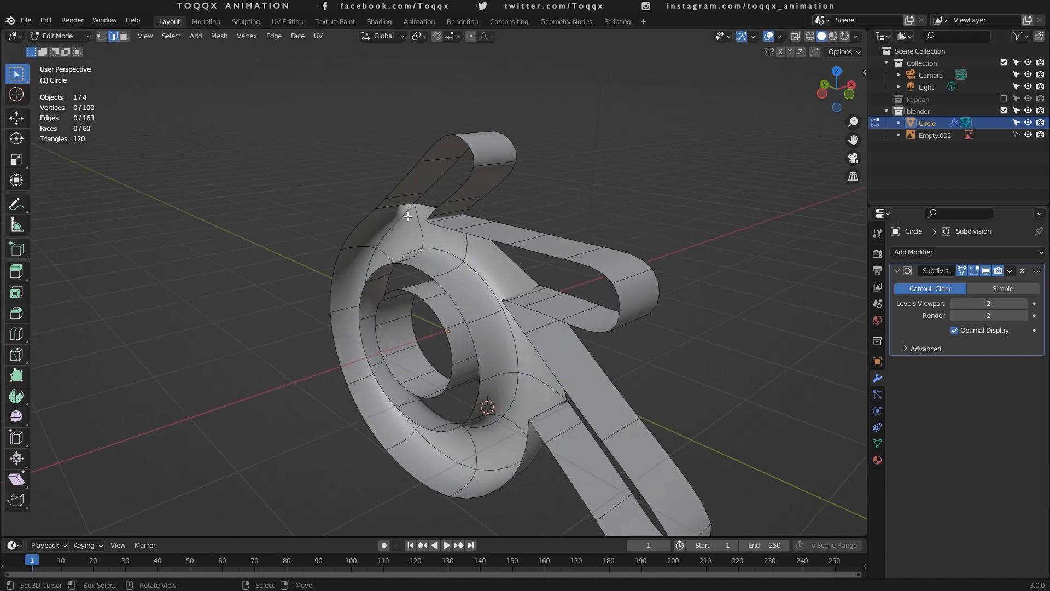
Fill the open front side of the lowest prong with three faces between opposite edges, starting at the ring.
key(KP_7)
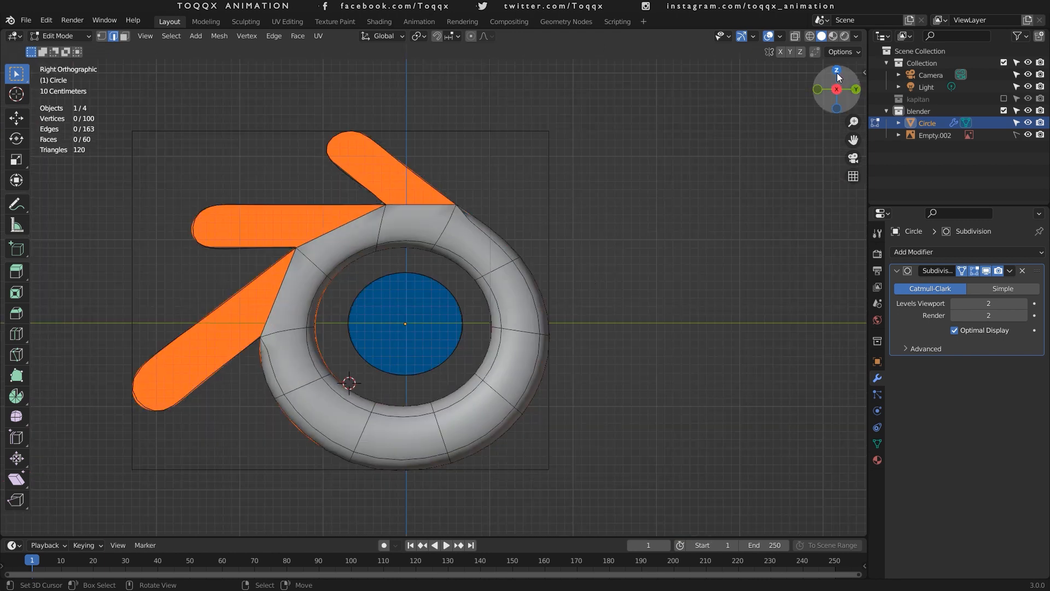
drag(836, 88, 802, 102)
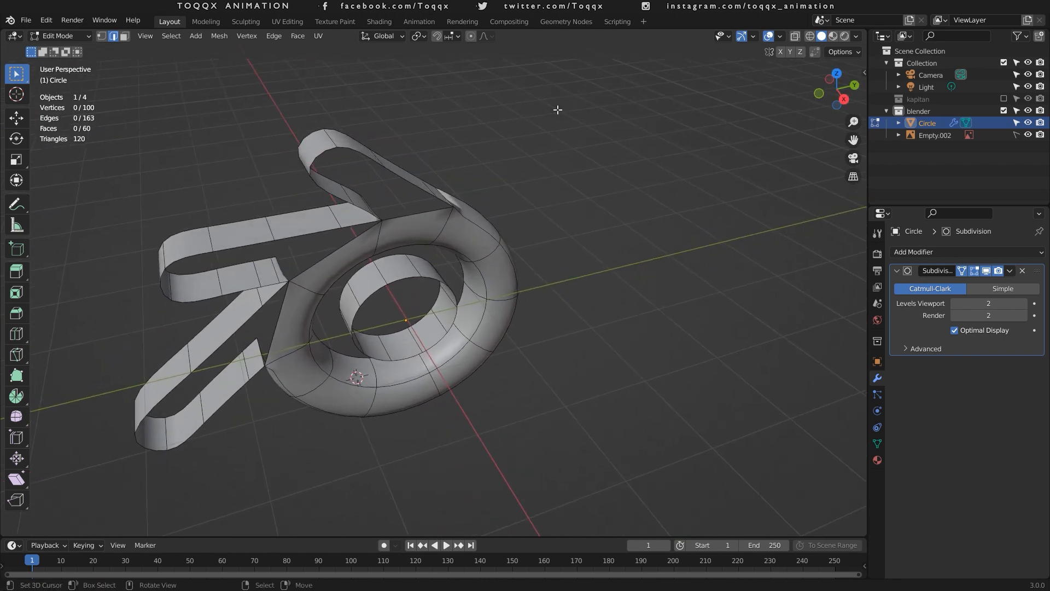
right_click(260, 375)
shift+right_click(275, 299)
key(f)
right_click(246, 379)
shift+right_click(248, 316)
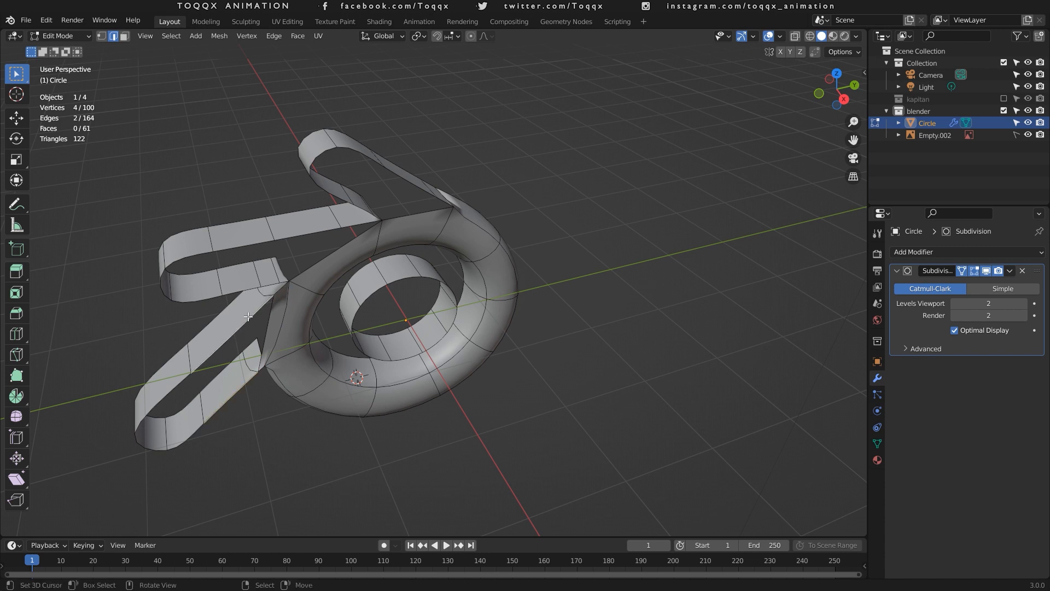
key(f)
right_click(195, 436)
shift+right_click(167, 404)
key(f)
Fill the open front side of the middle prong with four faces, from the rounded tip to the ring.
right_click(209, 303)
shift+right_click(194, 251)
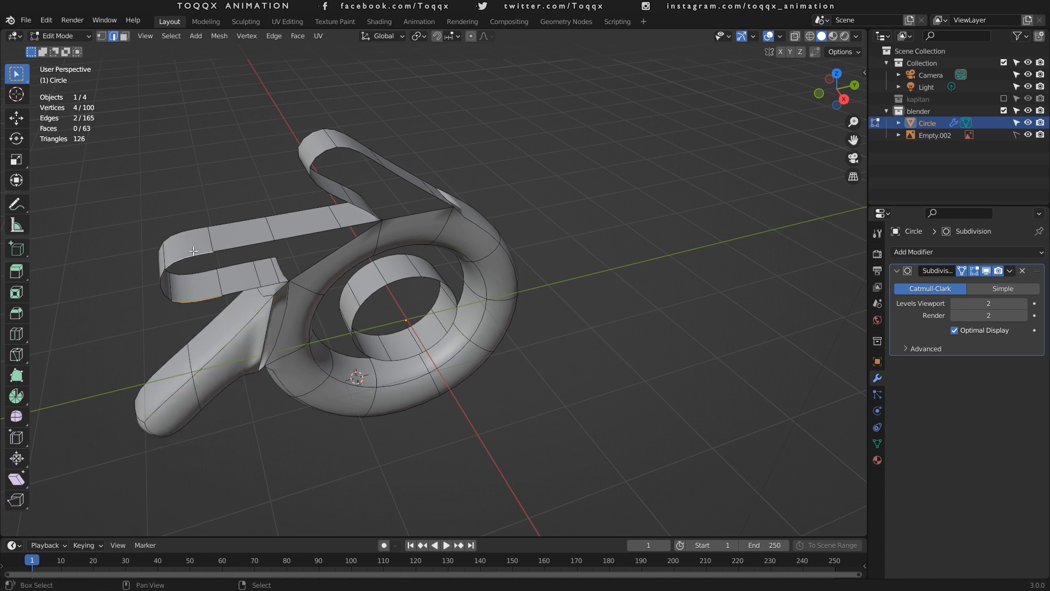
key(f)
right_click(252, 285)
shift+right_click(261, 252)
key(f)
right_click(303, 236)
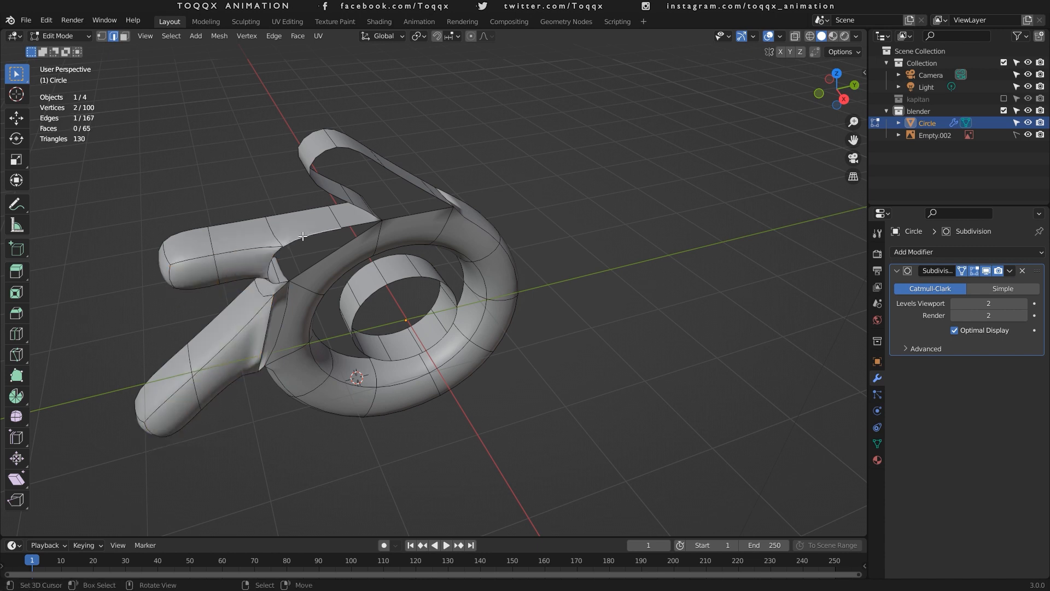
shift+right_click(272, 280)
key(f)
right_click(349, 242)
shift+right_click(340, 234)
key(f)
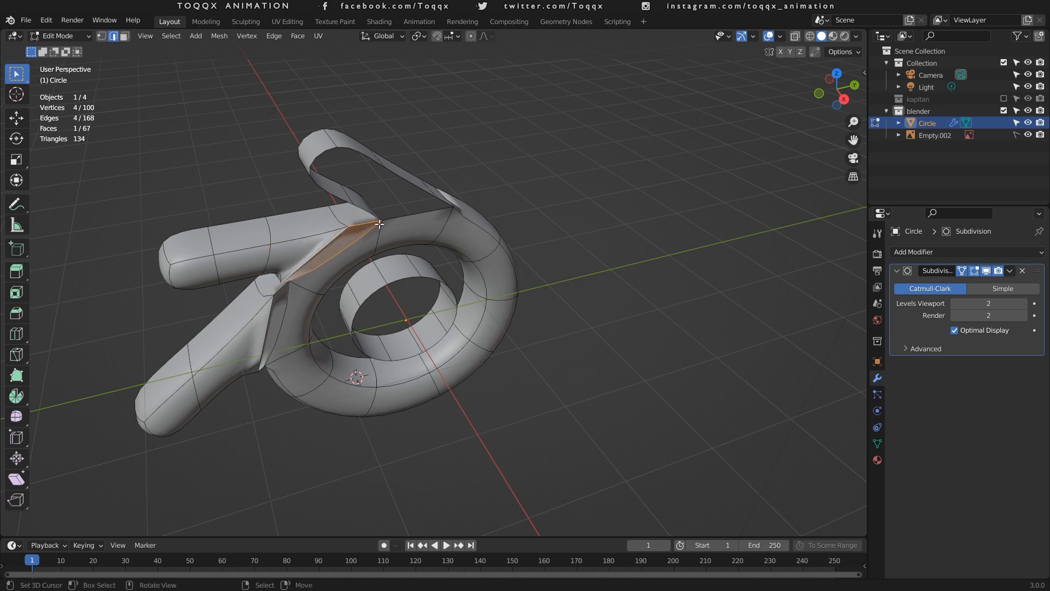
Fill the open front side of the upper prong with three faces and recalculate the whole mesh's normals.
right_click(359, 152)
shift+right_click(345, 180)
key(f)
right_click(406, 181)
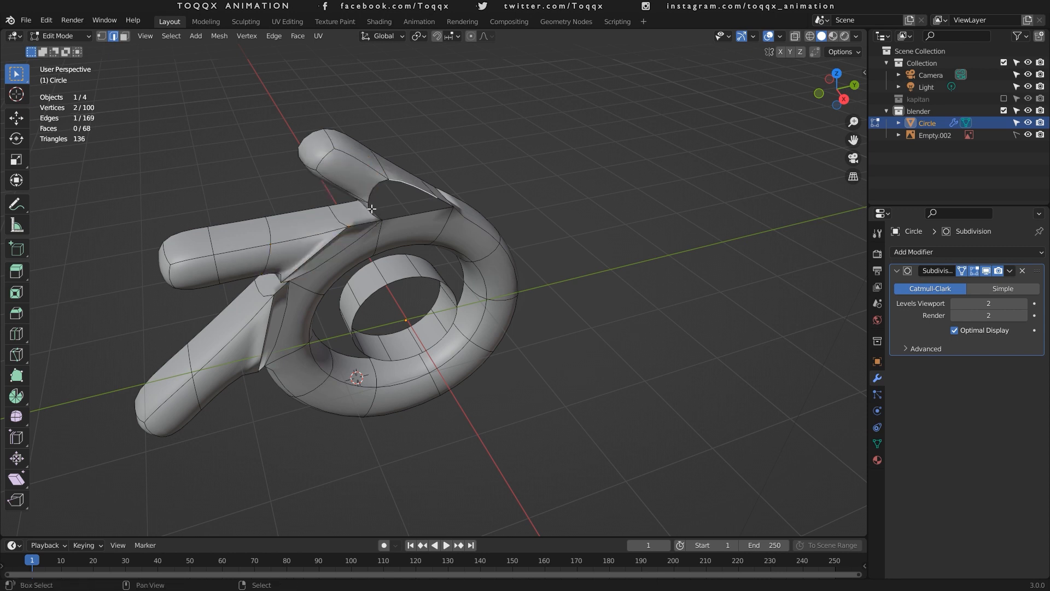
shift+right_click(380, 205)
key(f)
right_click(415, 205)
shift+right_click(424, 214)
key(f)
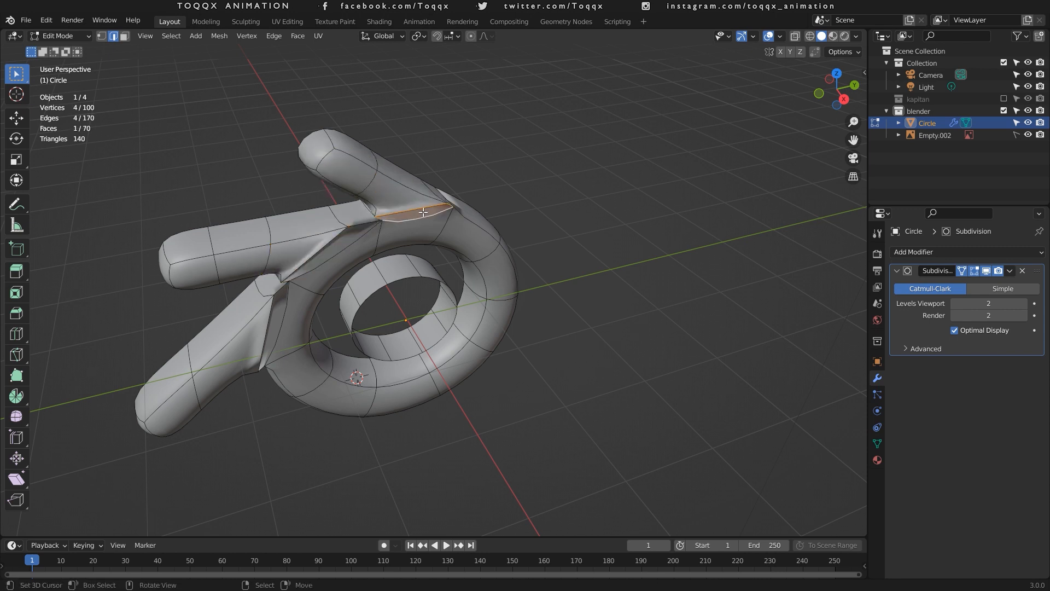
key(a)
key(shift+n)
Add two loop cuts around the logo's outer side wall, sliding one toward each rim to sharpen the edges.
key(KP_1)
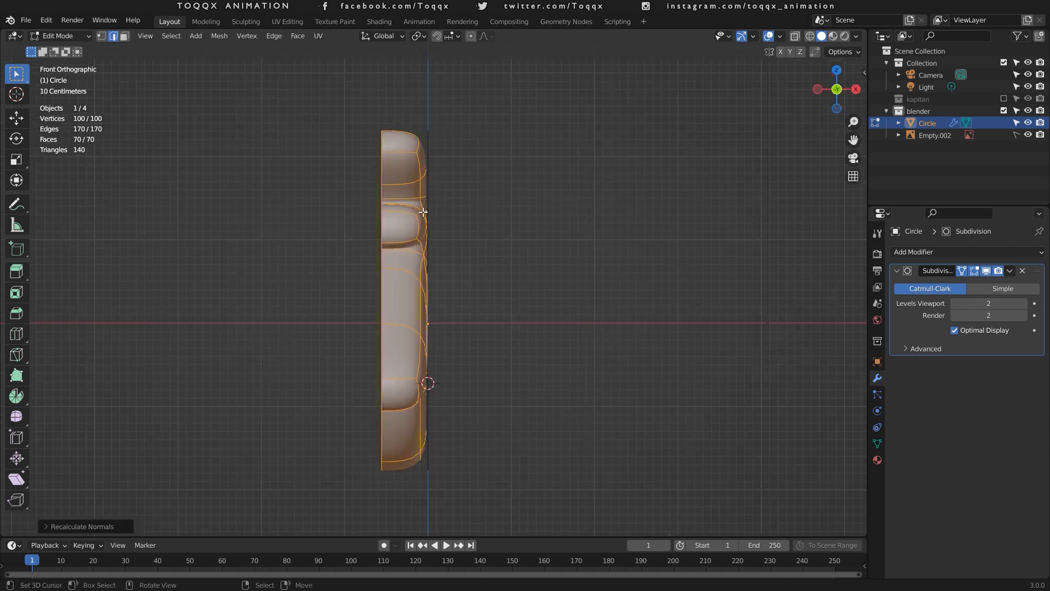
key(ctrl+r)
click(404, 183)
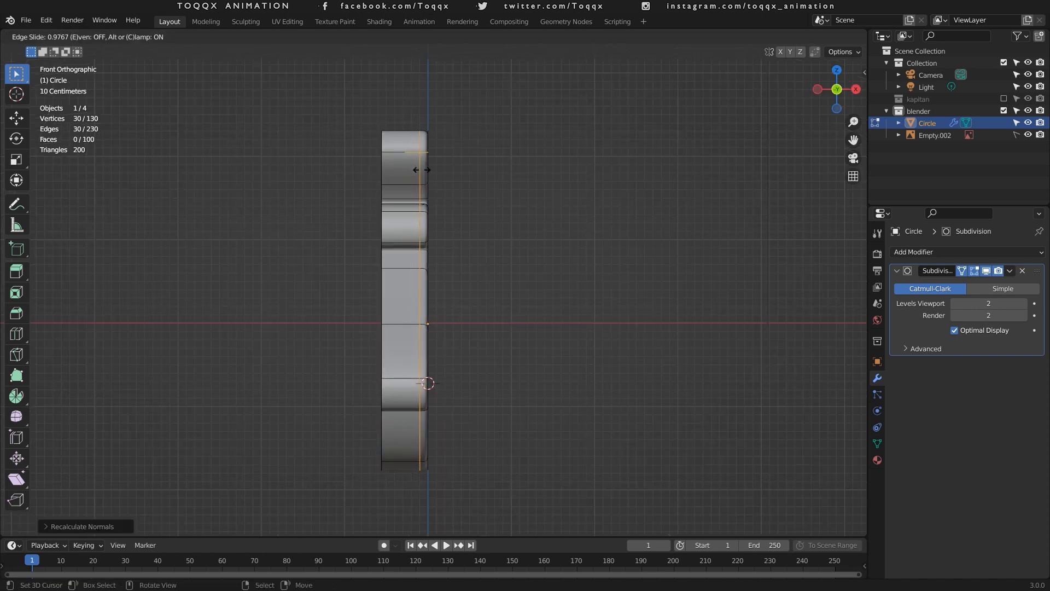
click(426, 173)
key(ctrl+r)
click(413, 160)
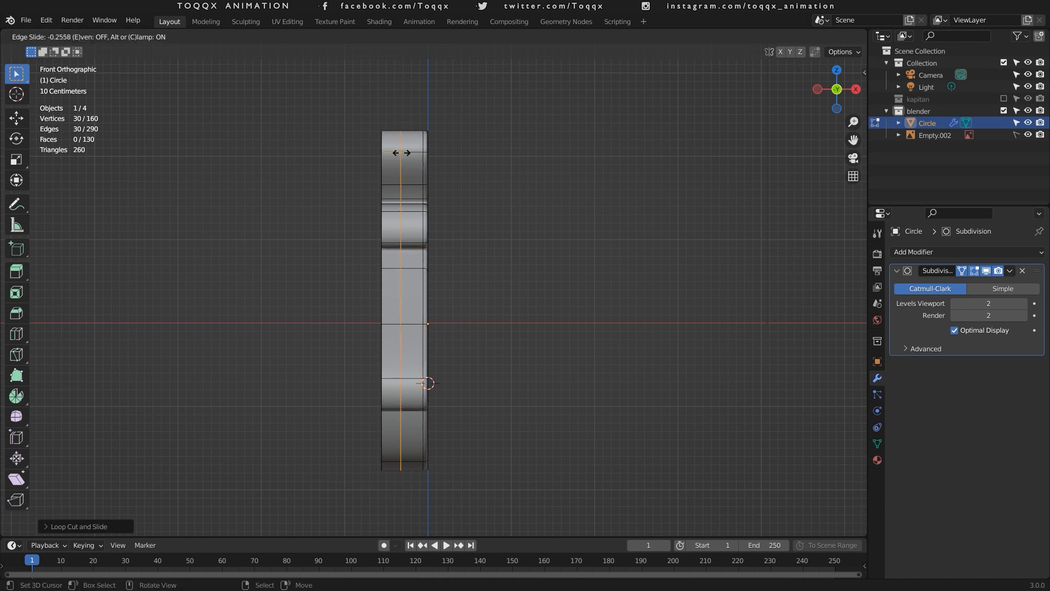
click(387, 160)
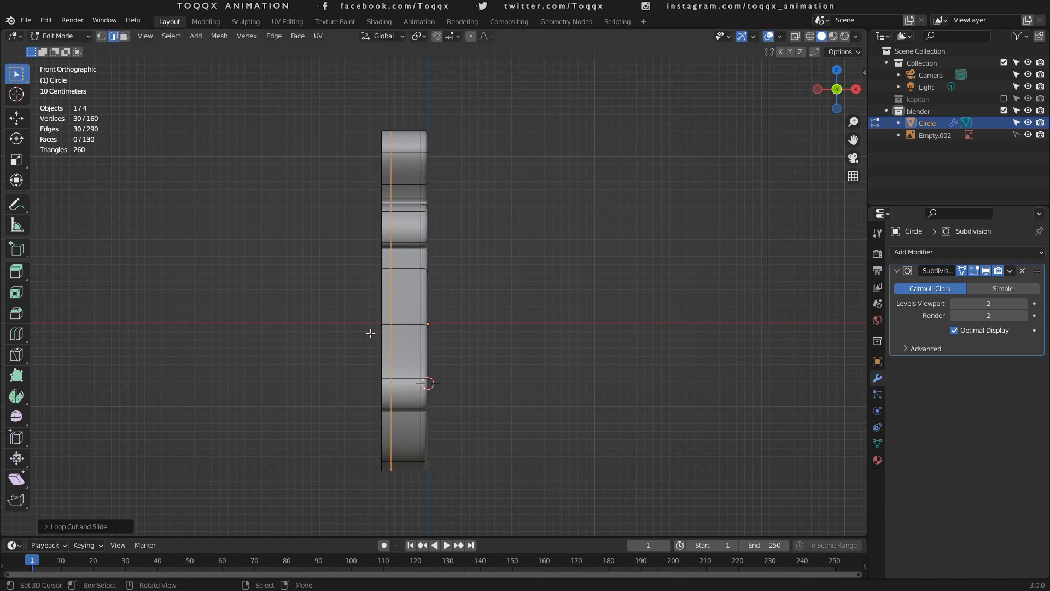
middle_drag(371, 333, 569, 231)
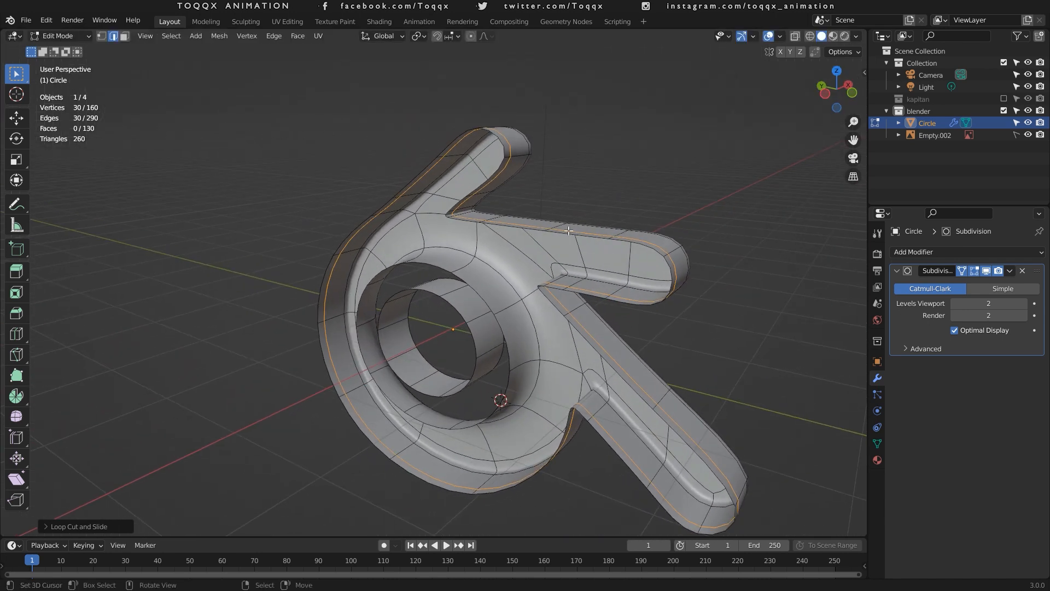
Fill the open back side of the lowest prong with three faces between opposite edges, from the rounded tip to the ring.
scroll(569, 231, down, 4)
click(575, 430)
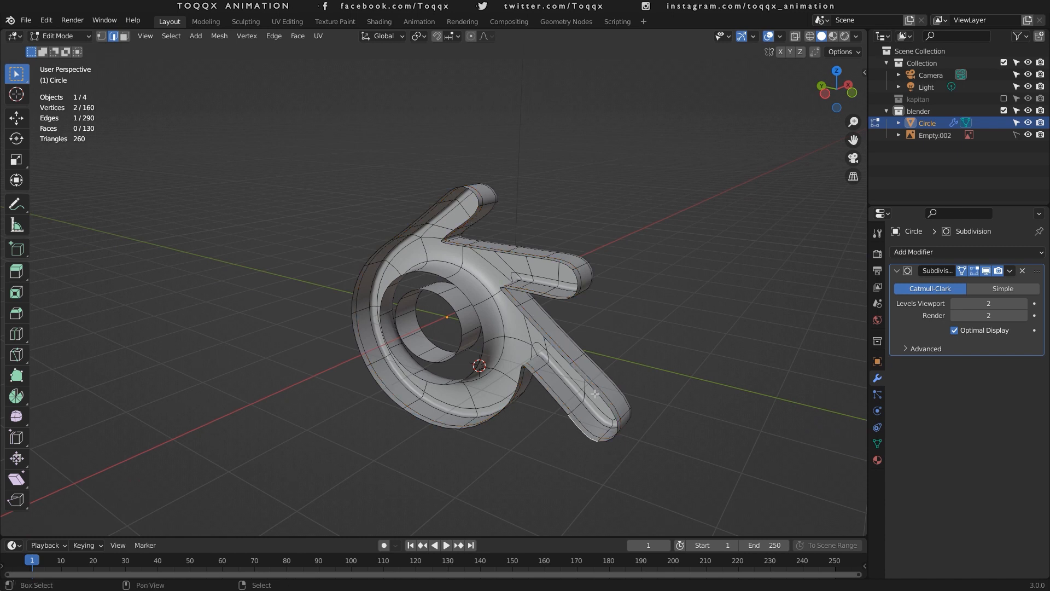
key(f)
scroll(552, 397, up, 2)
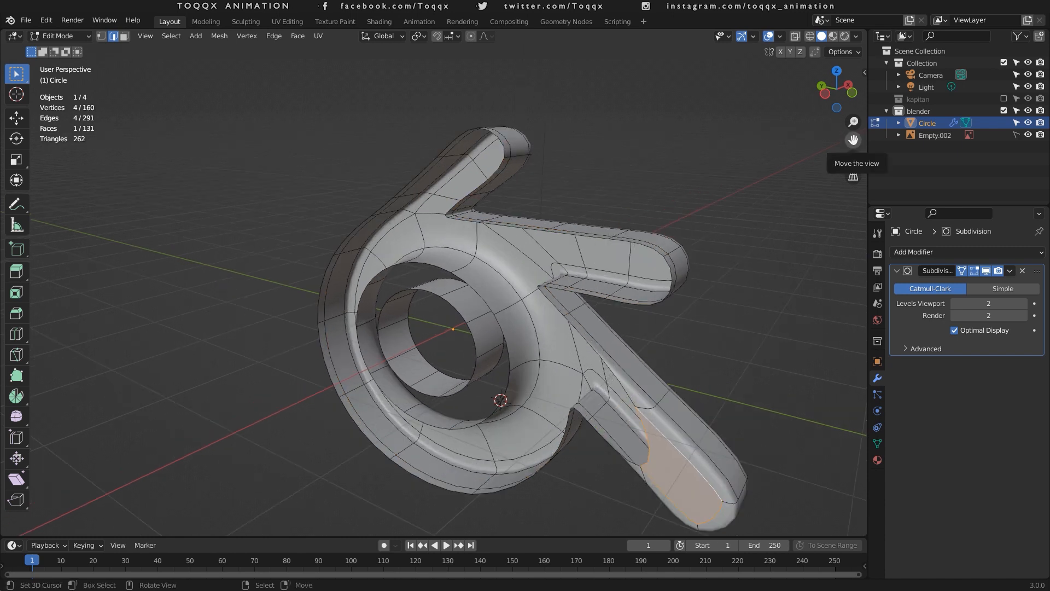
drag(854, 140, 828, 82)
right_click(591, 304)
right_click(574, 371)
key(f)
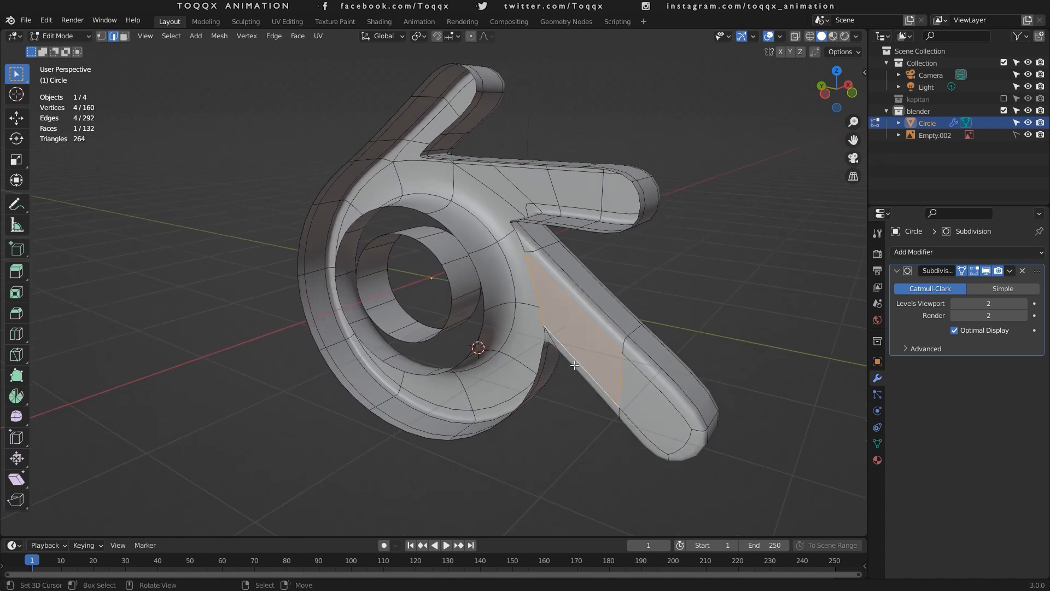
right_click(542, 337)
shift+right_click(518, 233)
key(f)
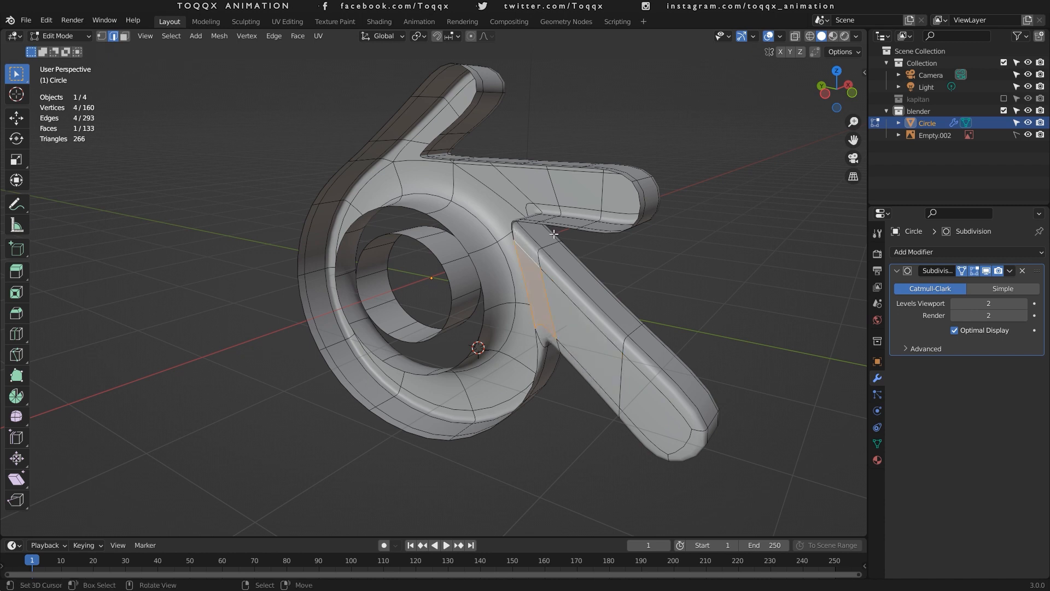
Fill the open back side of the middle prong with four faces between opposite edges, from the rounded tip to the ring.
drag(839, 88, 838, 118)
right_click(617, 273)
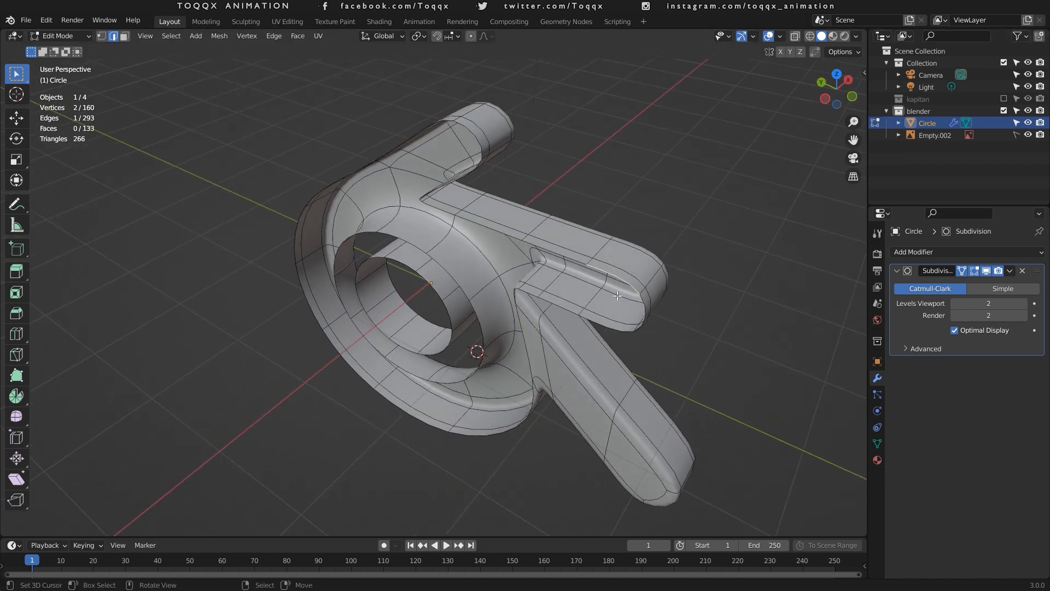
shift+right_click(609, 324)
key(f)
right_click(551, 255)
shift+right_click(553, 300)
key(f)
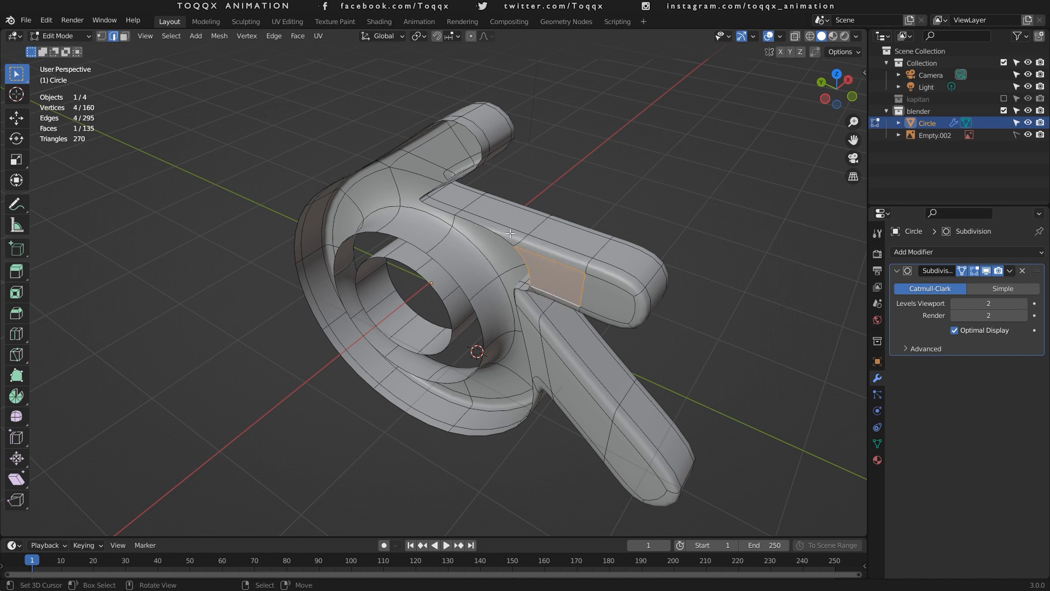
right_click(489, 229)
shift+right_click(522, 287)
key(f)
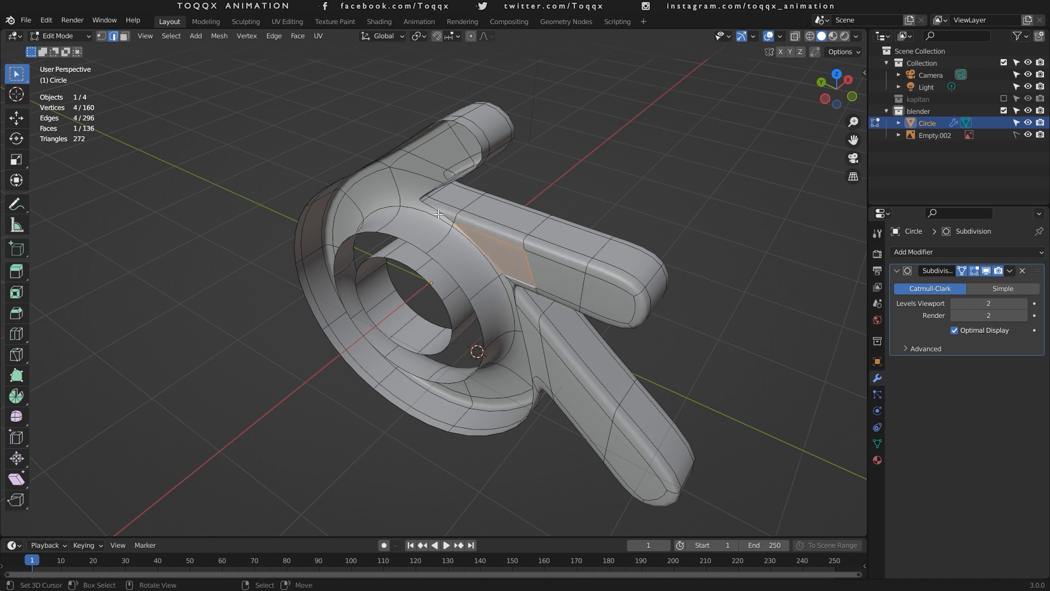
right_click(439, 214)
shift+right_click(506, 284)
key(f)
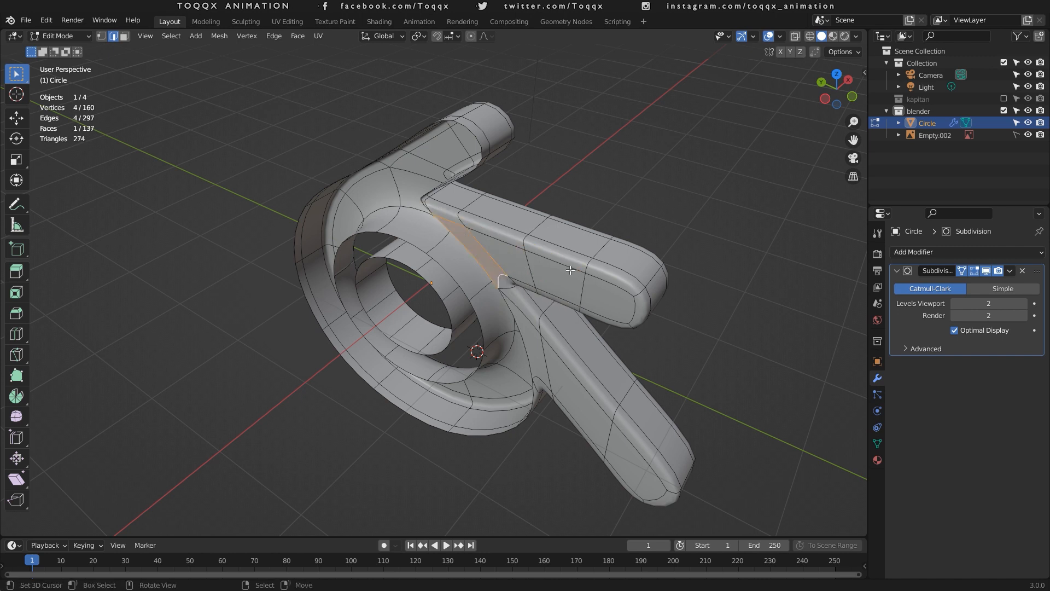
Fill the open back side of the upper prong with three faces between opposite edges, joining it to the ring.
drag(835, 89, 882, 100)
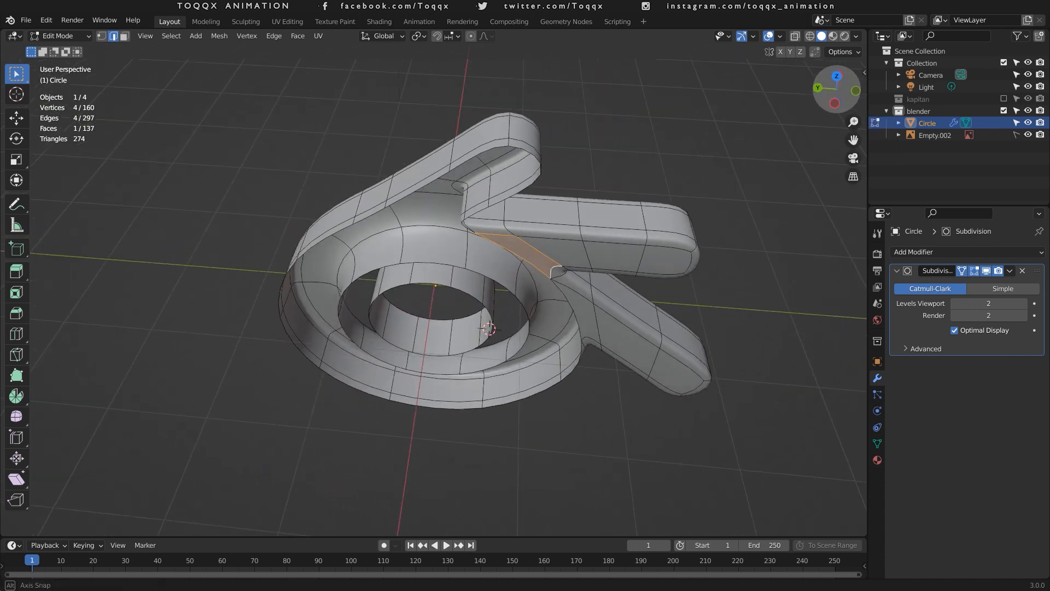
right_click(481, 163)
shift+right_click(516, 187)
key(f)
right_click(431, 189)
shift+right_click(471, 209)
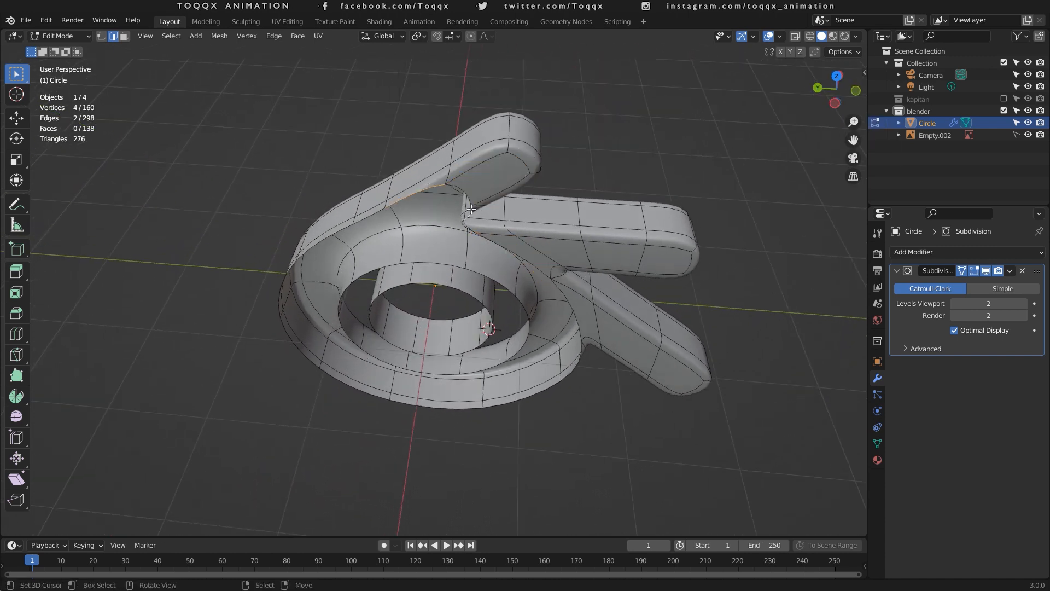
key(f)
drag(835, 103, 818, 120)
right_click(456, 183)
shift+right_click(376, 180)
key(f)
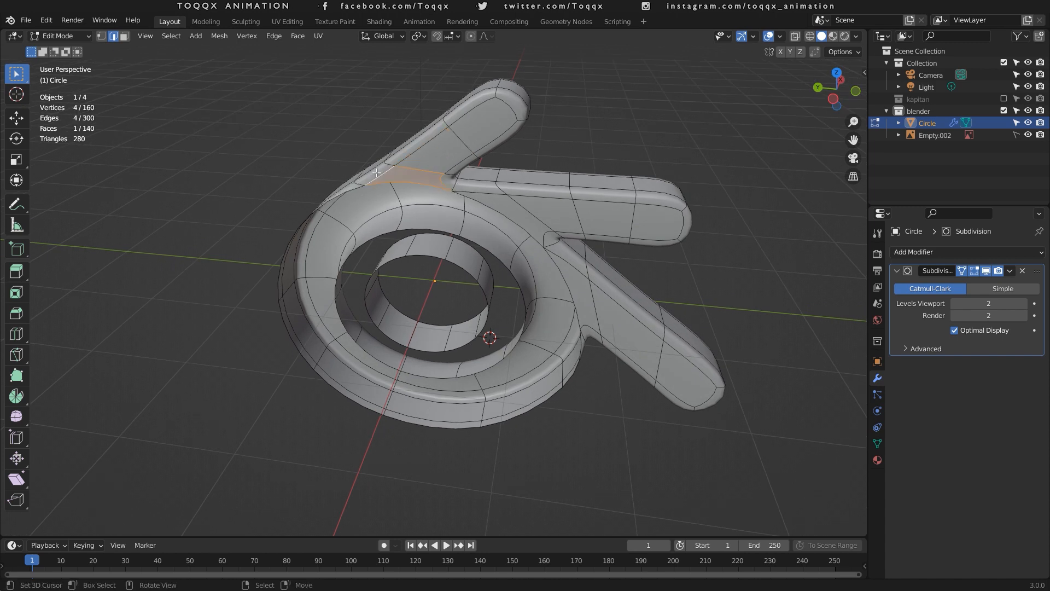
Close the open front end of the central disc with four faces between its opposite rim edges.
key(KP_3)
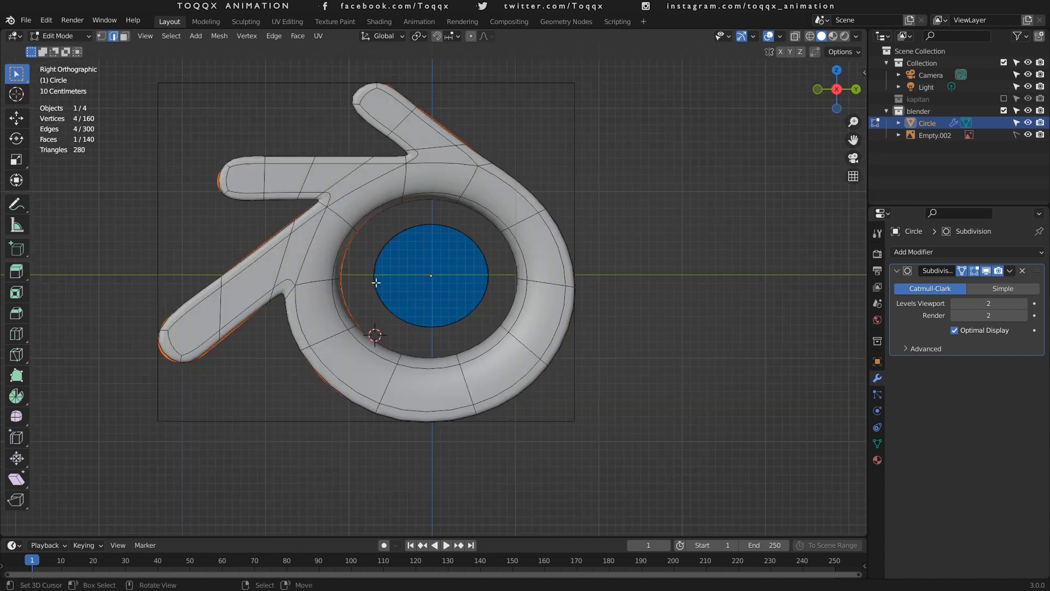
middle_drag(376, 282, 405, 235)
shift+click(459, 289)
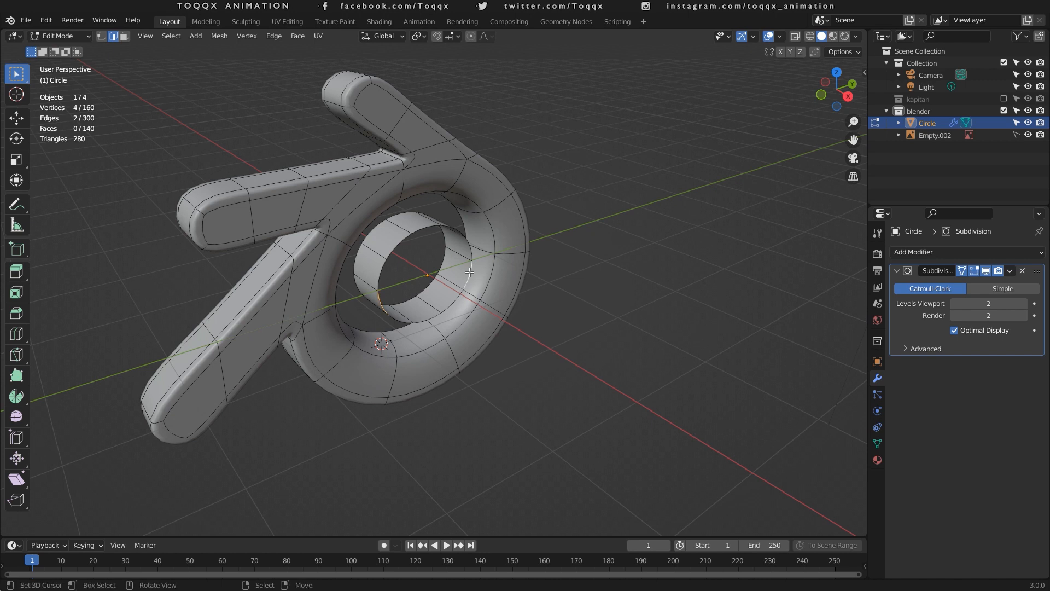
key(f)
click(462, 253)
shift+click(386, 269)
key(f)
click(425, 241)
shift+click(425, 231)
key(f)
key(f)
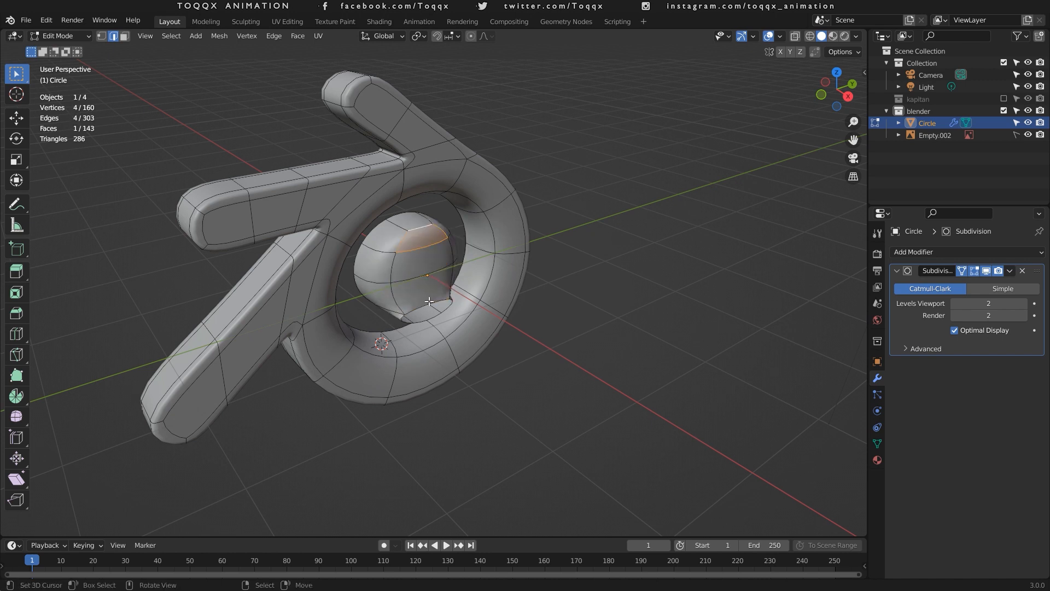
Add a loop cut around the central disc's side wall, slide it about 0.83 toward the front rim, and leave Edit Mode.
key(ctrl+r)
click(398, 232)
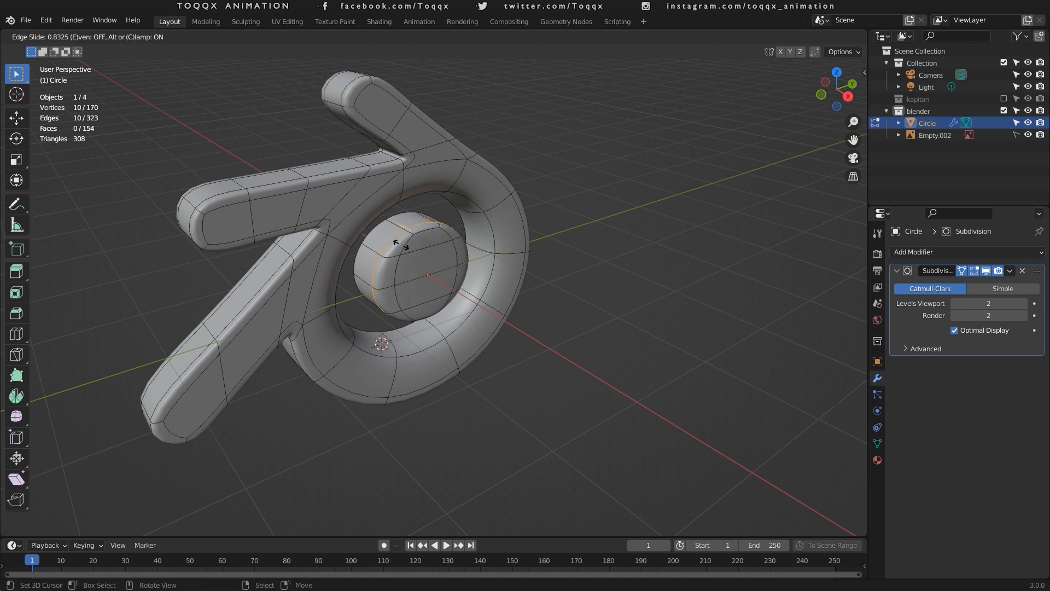
click(402, 248)
key(Tab)
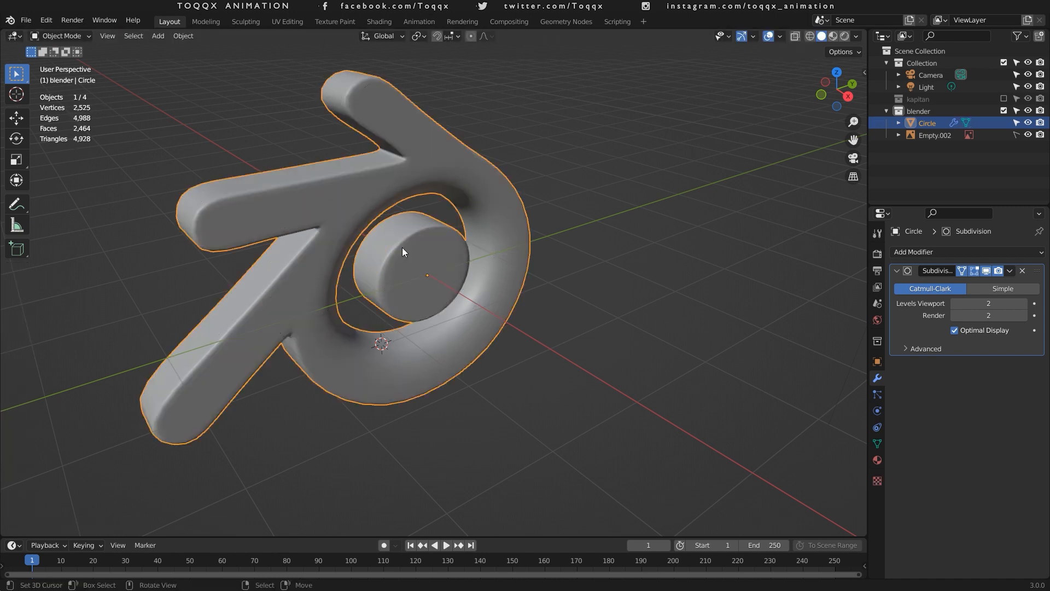
Add a loop cut around the ring's front face and slide it about 0.94 toward the inner hole to sharpen that edge.
key(KP_1)
key(KP_3)
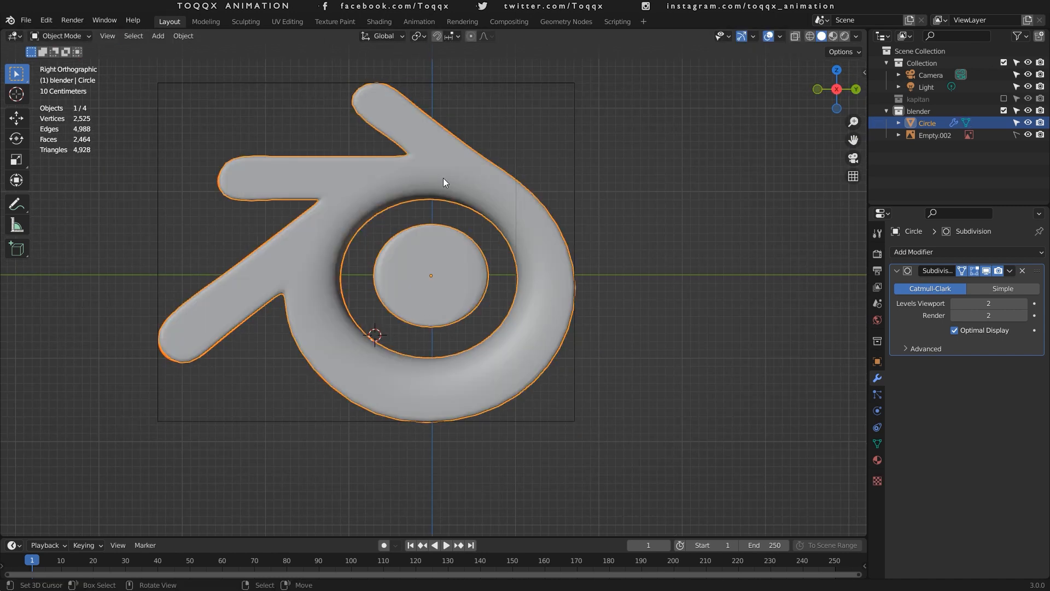
key(Tab)
key(ctrl+r)
click(403, 181)
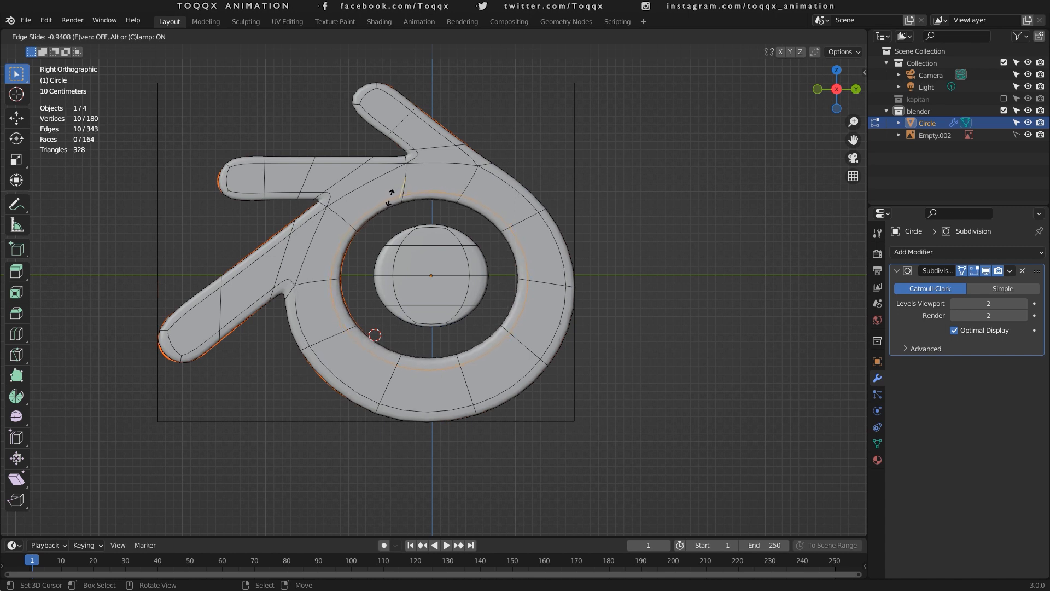
click(391, 196)
key(Tab)
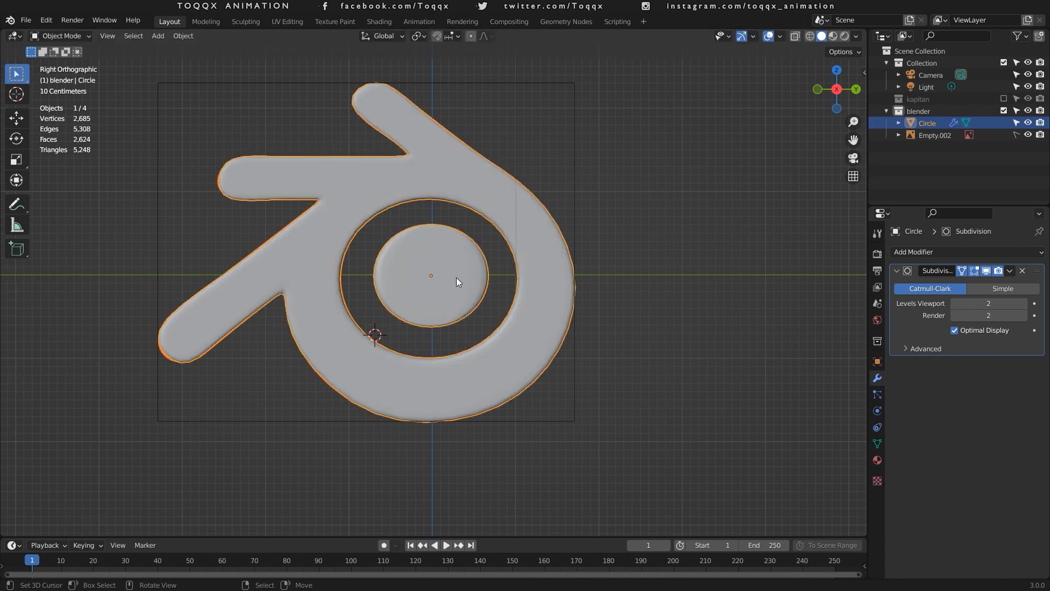
Snap the 3D cursor to the selected logo and set the transform pivot point to the 3D cursor.
middle_drag(511, 342, 485, 262)
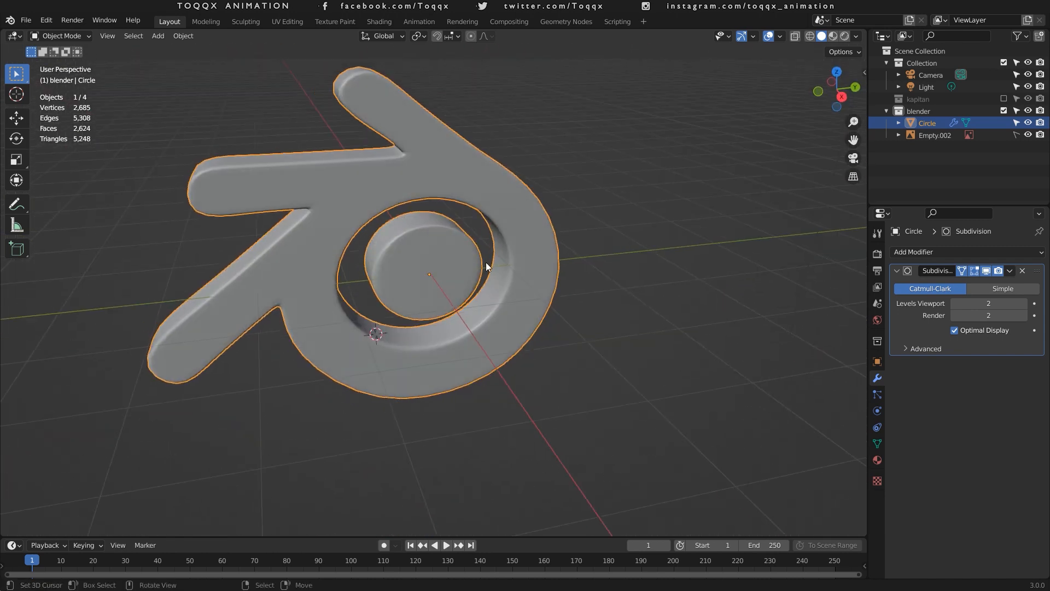
key(KP_1)
key(KP_3)
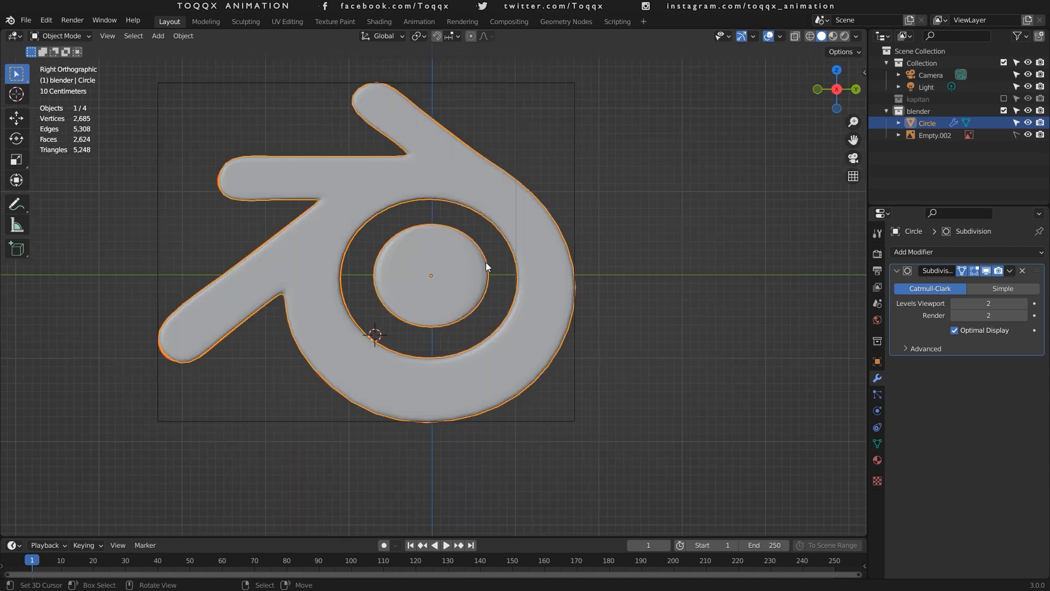
scroll(486, 261, down, 5)
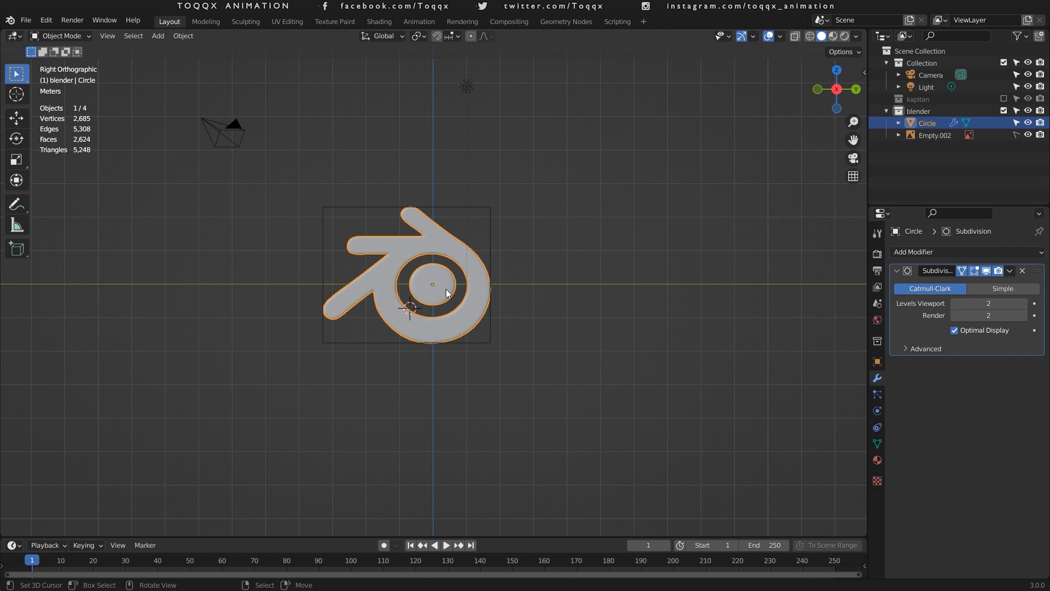
key(shift+s)
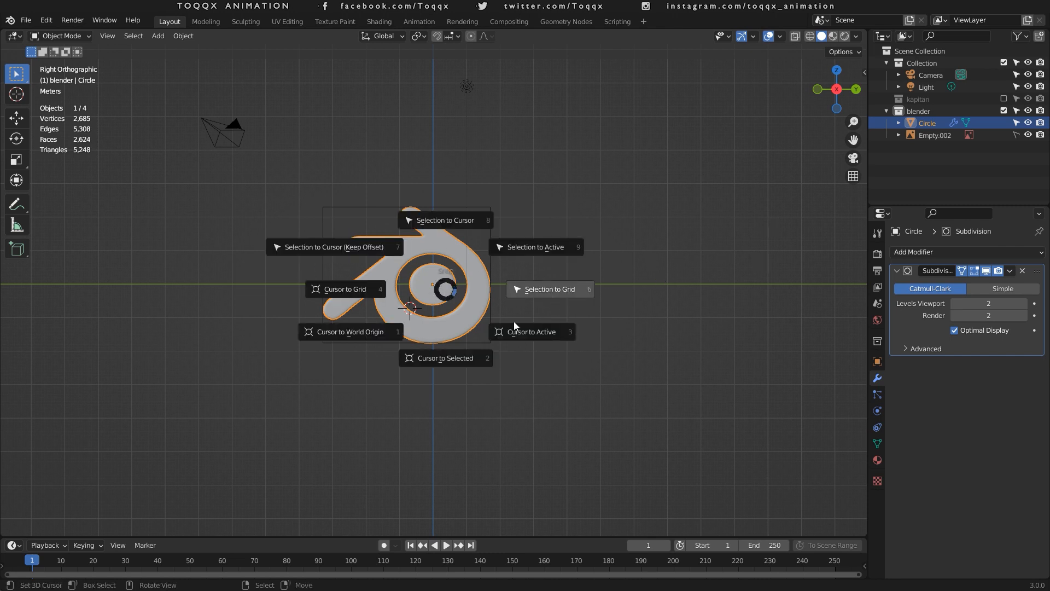
click(440, 353)
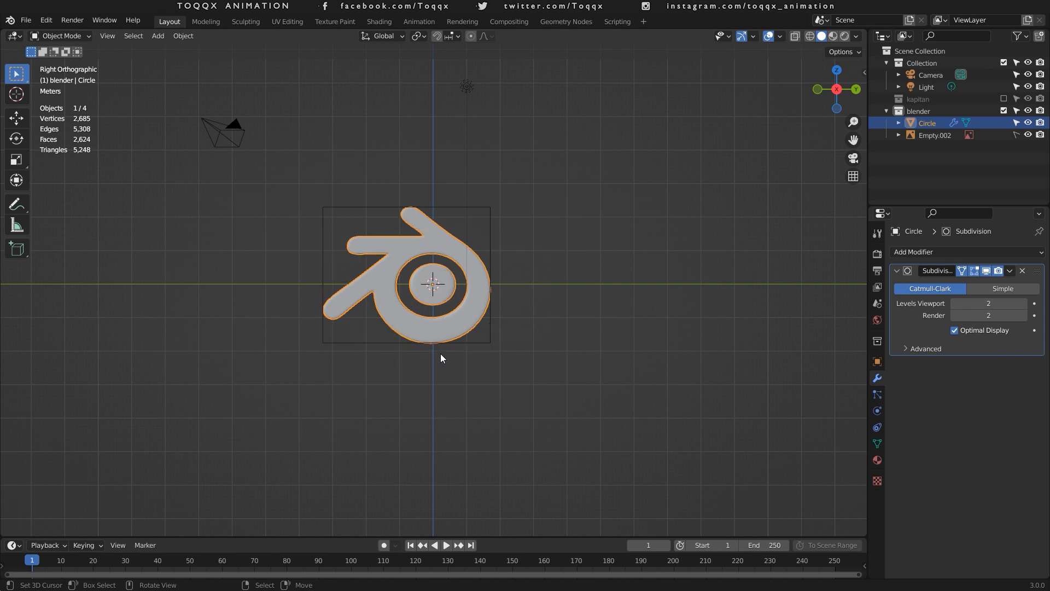
click(427, 34)
click(434, 64)
Mirror the logo's entire mesh along the global Y axis in Edit Mode.
key(Tab)
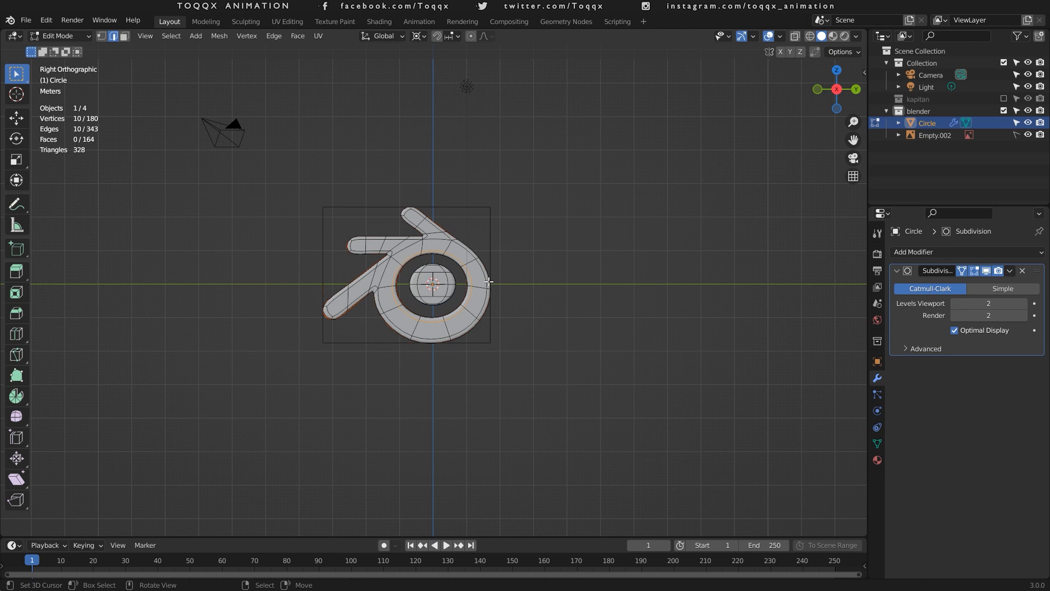
key(s)
key(Escape)
key(a)
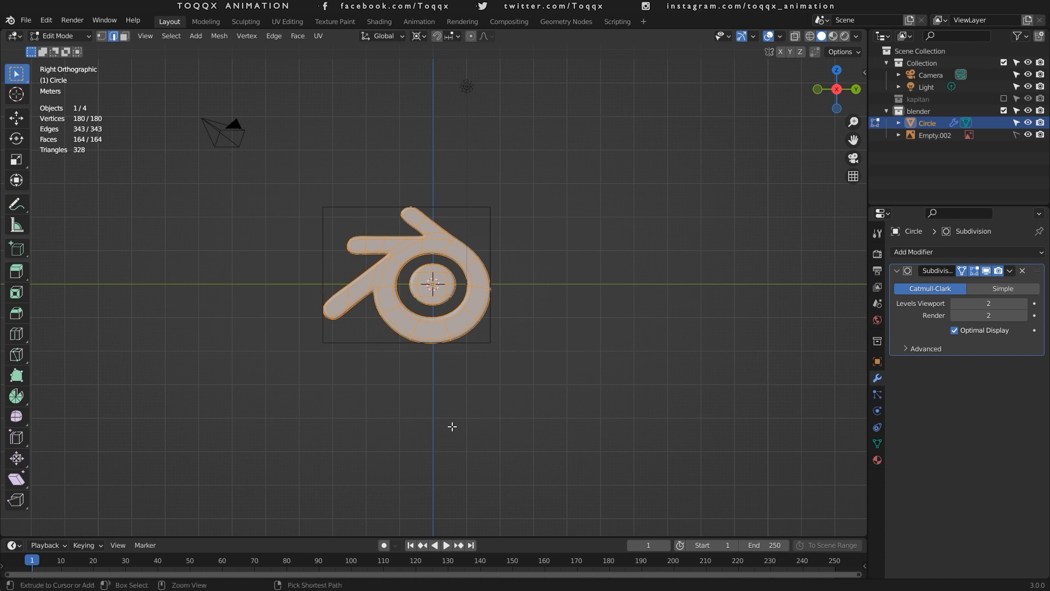
key(ctrl+m)
key(y)
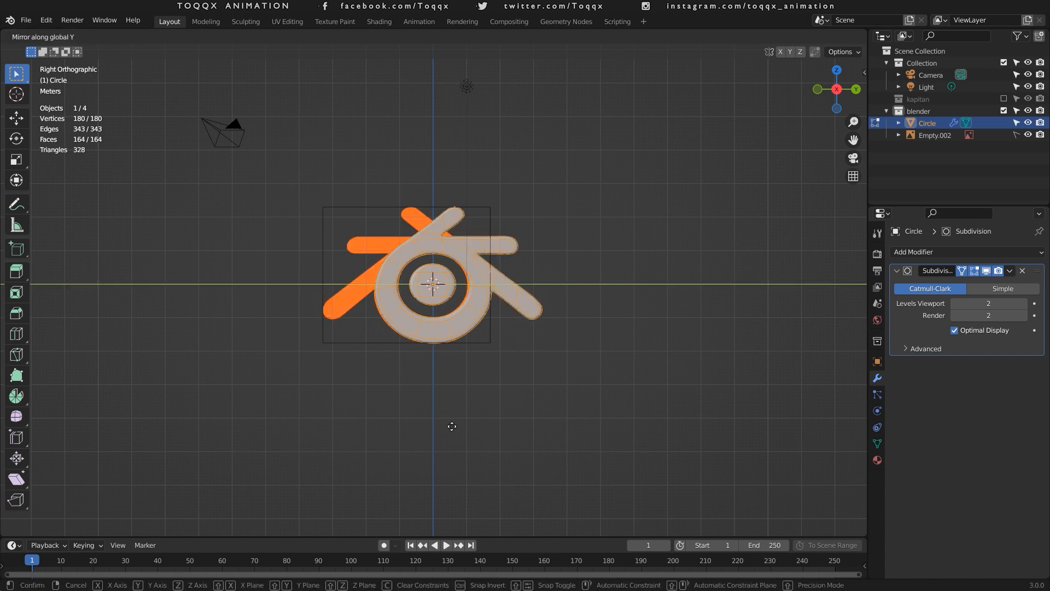
key(Return)
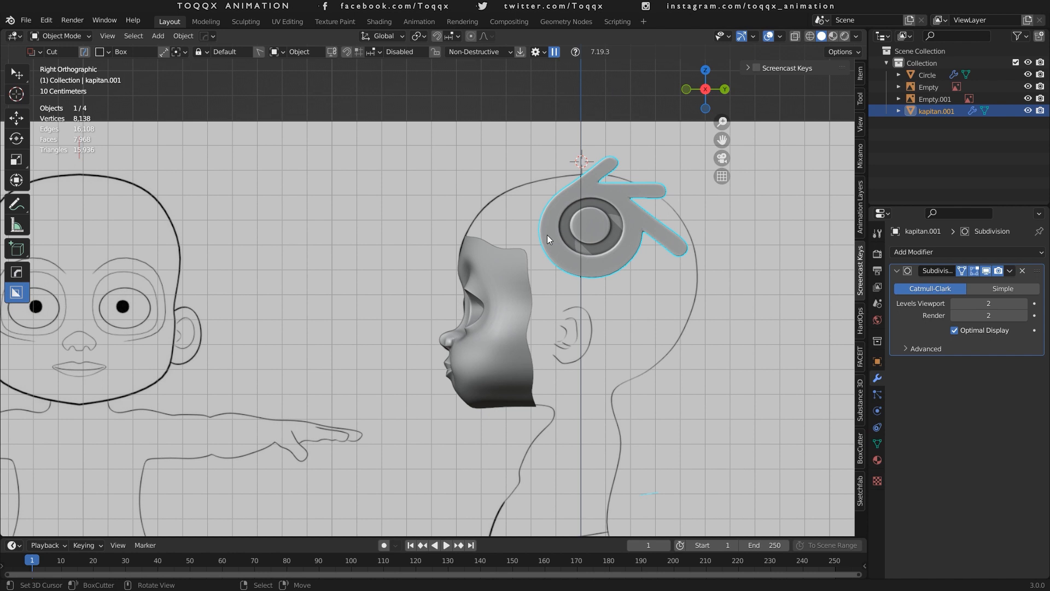
right_click(615, 193)
right_click(616, 193)
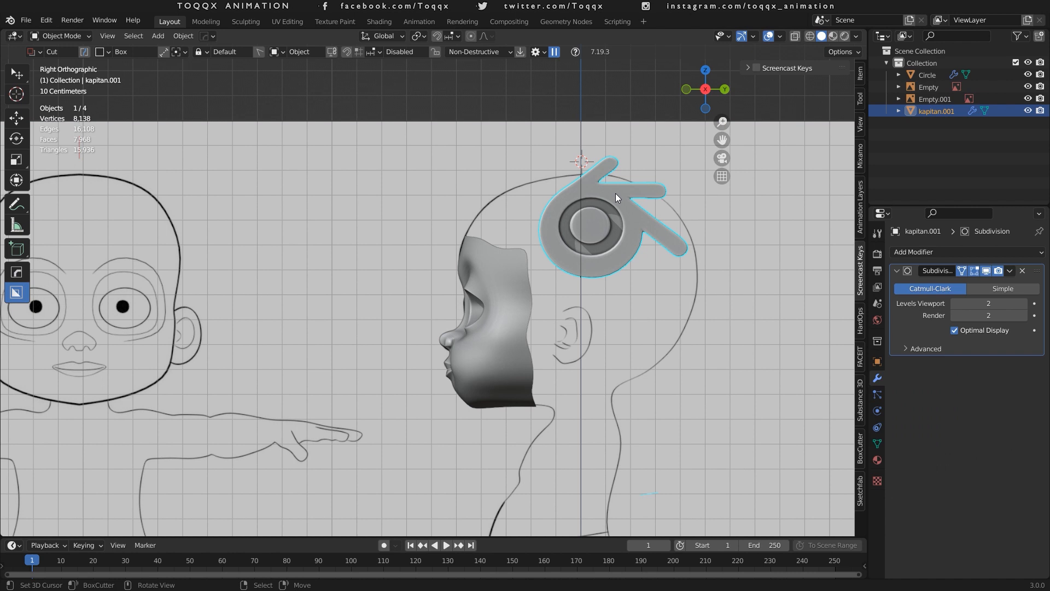
key(s)
click(686, 162)
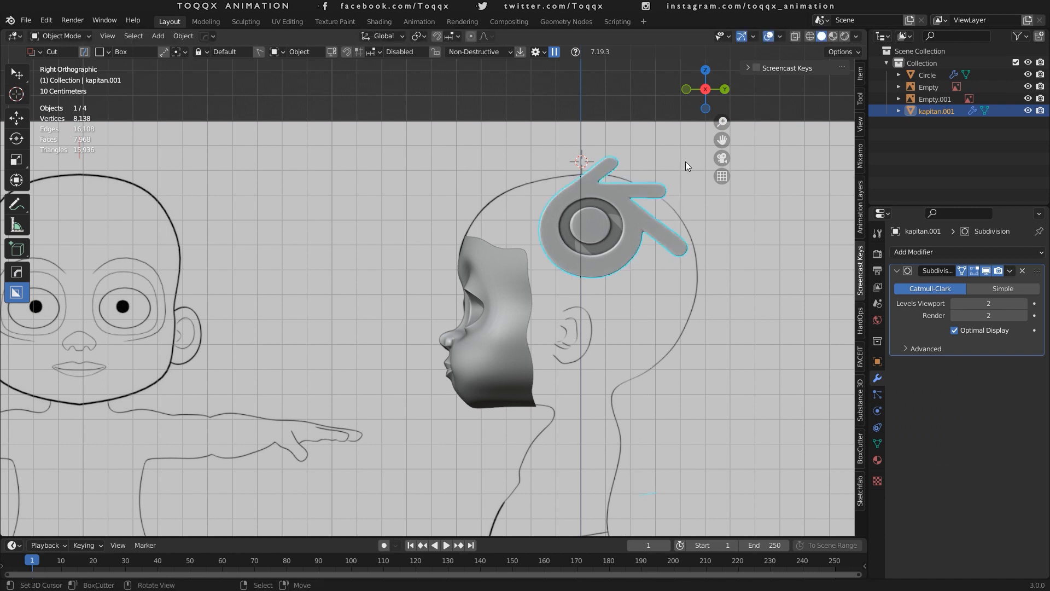
click(426, 38)
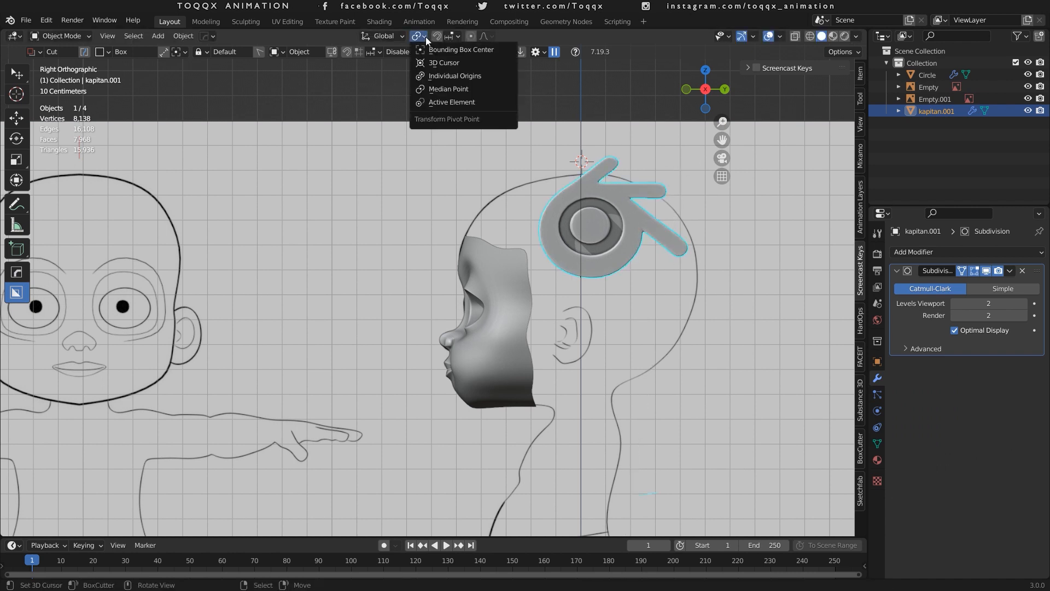
click(426, 37)
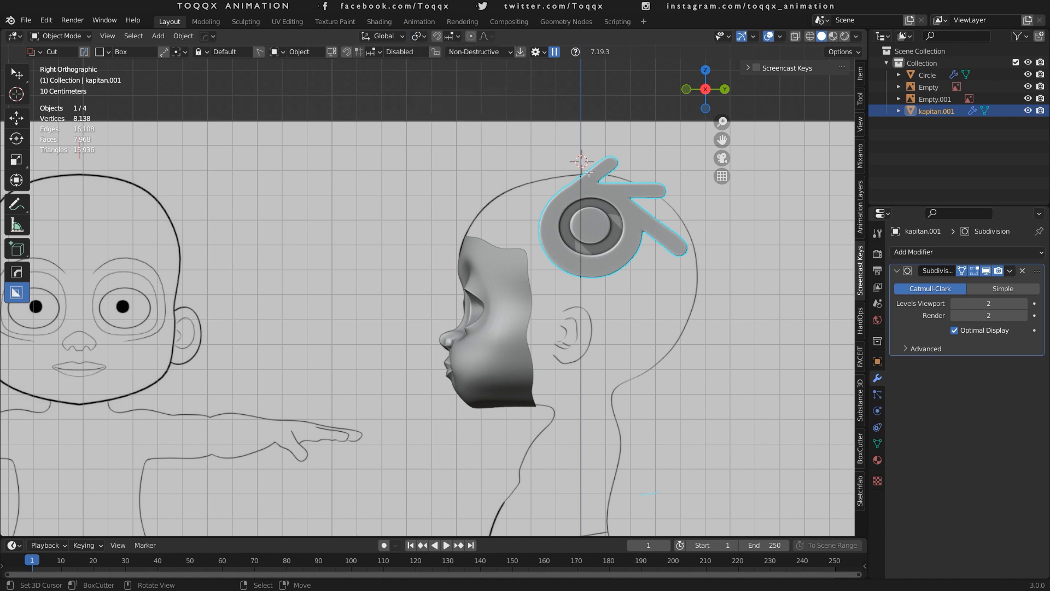
Scale the entire kapitan.001 logo mesh down uniformly to about 0.85 in Edit Mode.
key(Tab)
key(a)
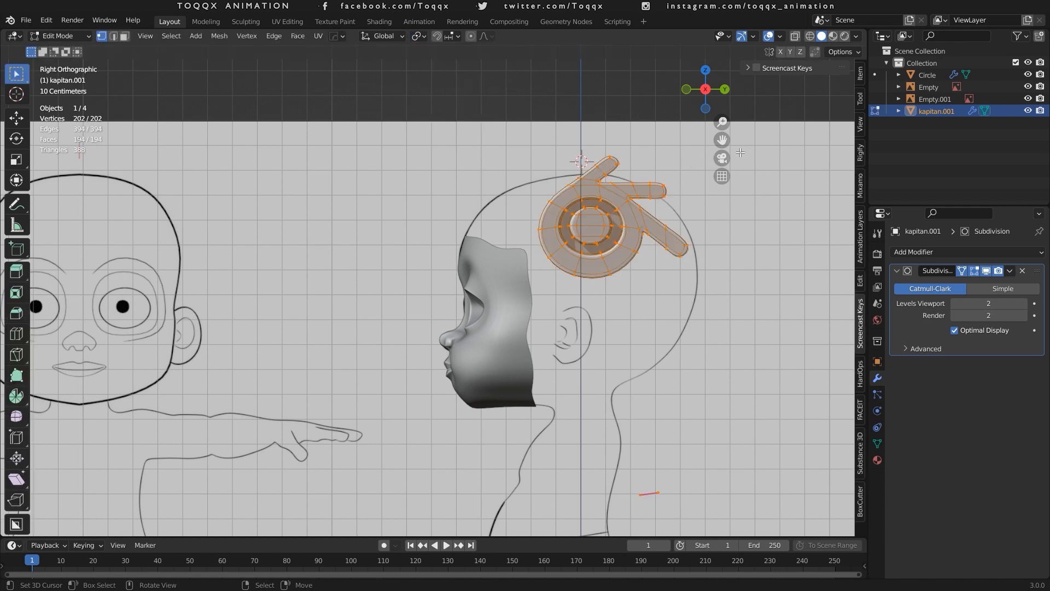
key(s)
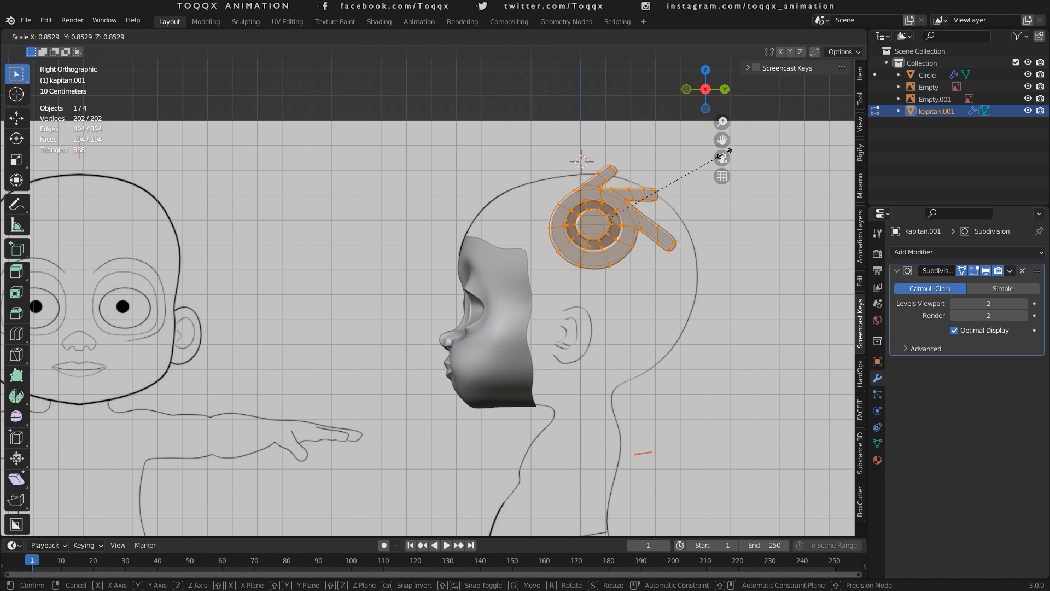
click(724, 155)
Select the stray loose edge below the logo mesh and delete its linked vertices.
scroll(657, 294, down, 3)
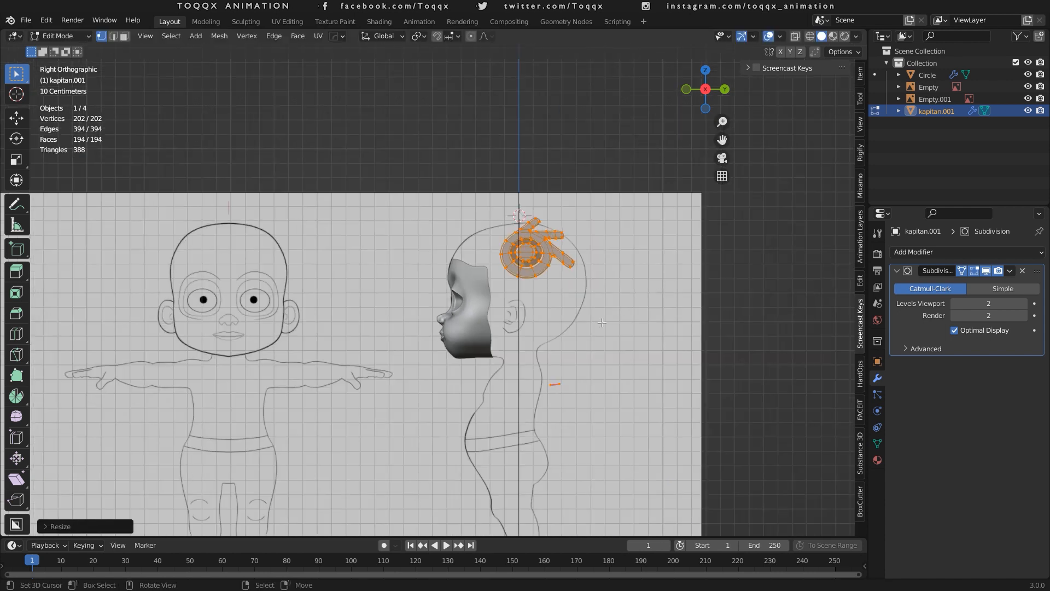
click(545, 373)
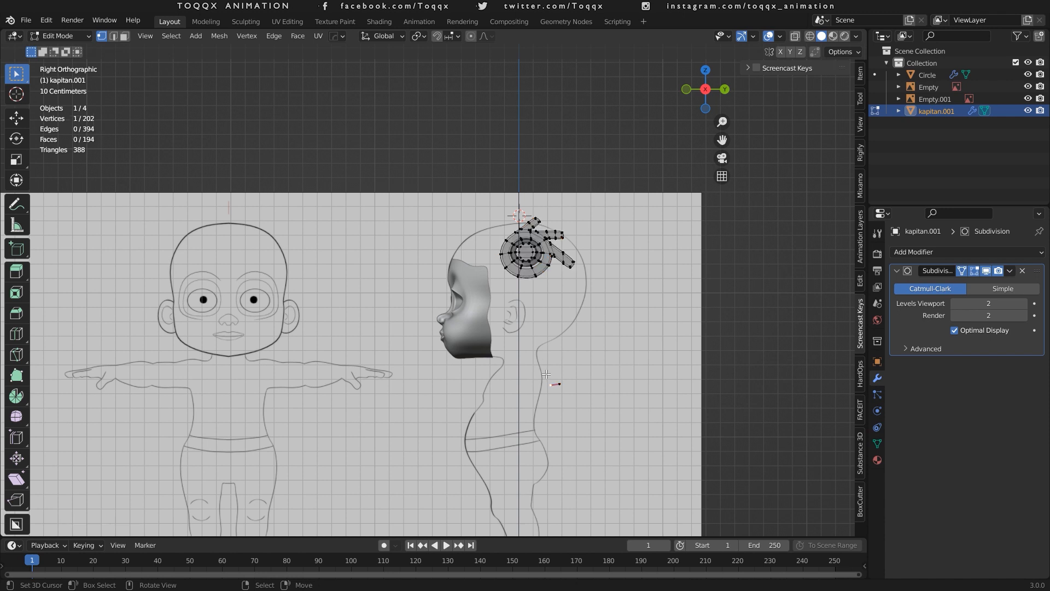
key(l)
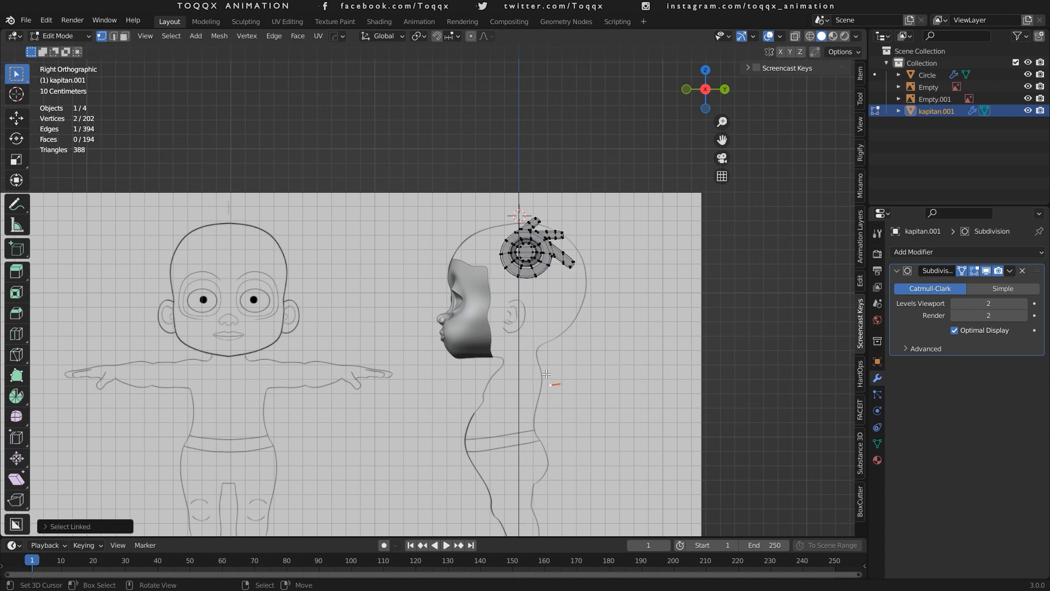
key(x)
click(546, 374)
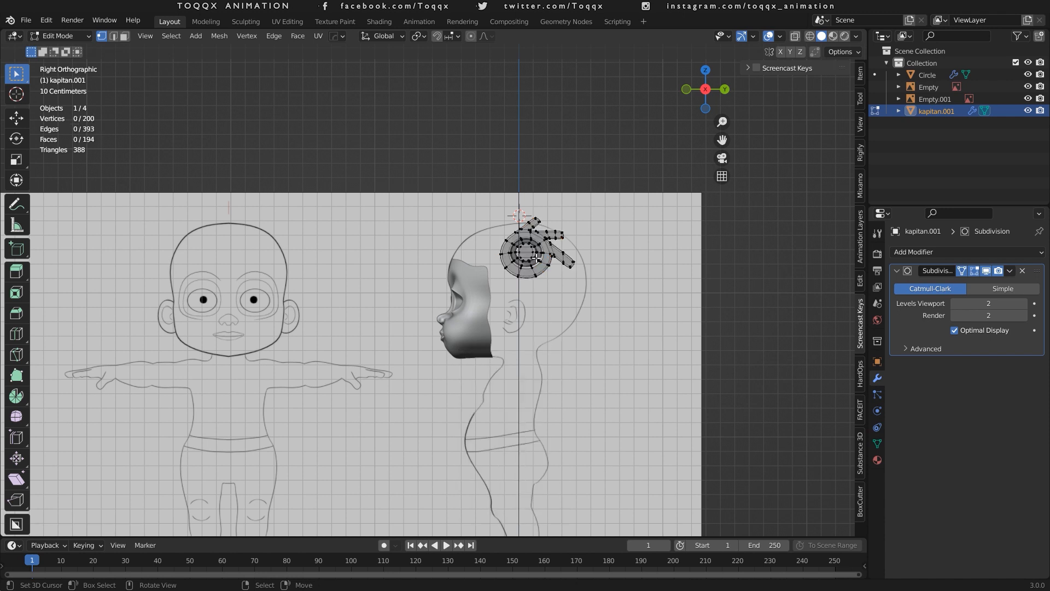
Select the whole logo mesh and move it about -0.05 m in Y and -0.20 m in Z, just above the ear.
scroll(536, 257, up, 2)
scroll(536, 257, up, 2)
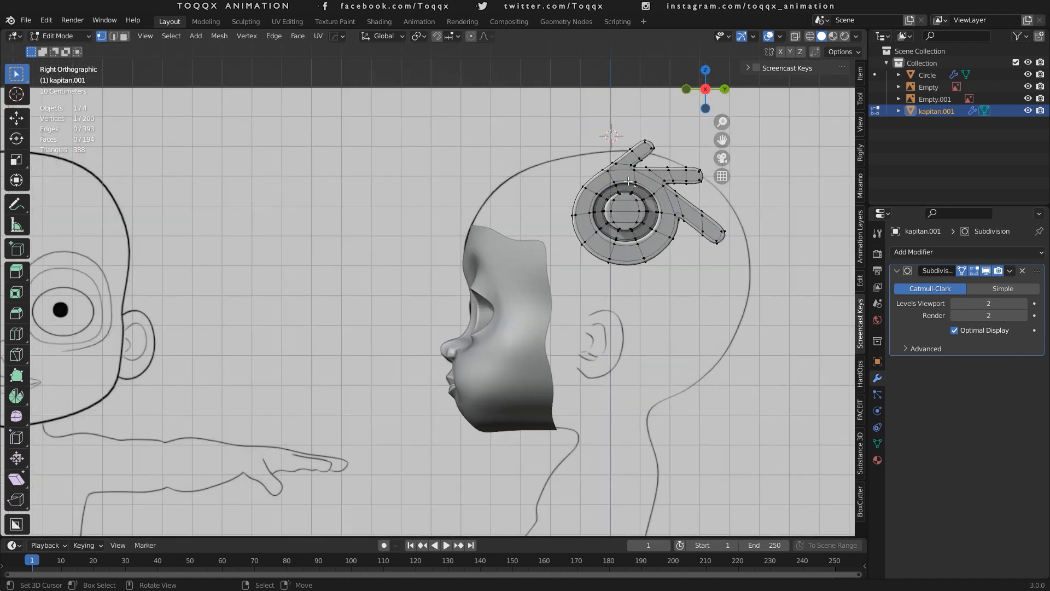
click(702, 171)
key(ctrl+l)
key(g)
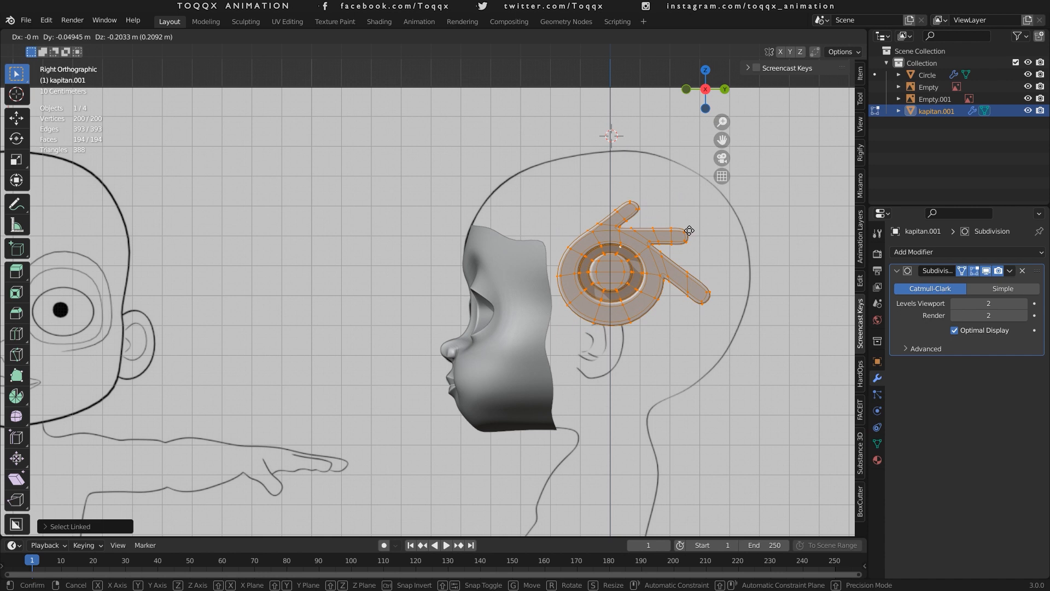
click(690, 230)
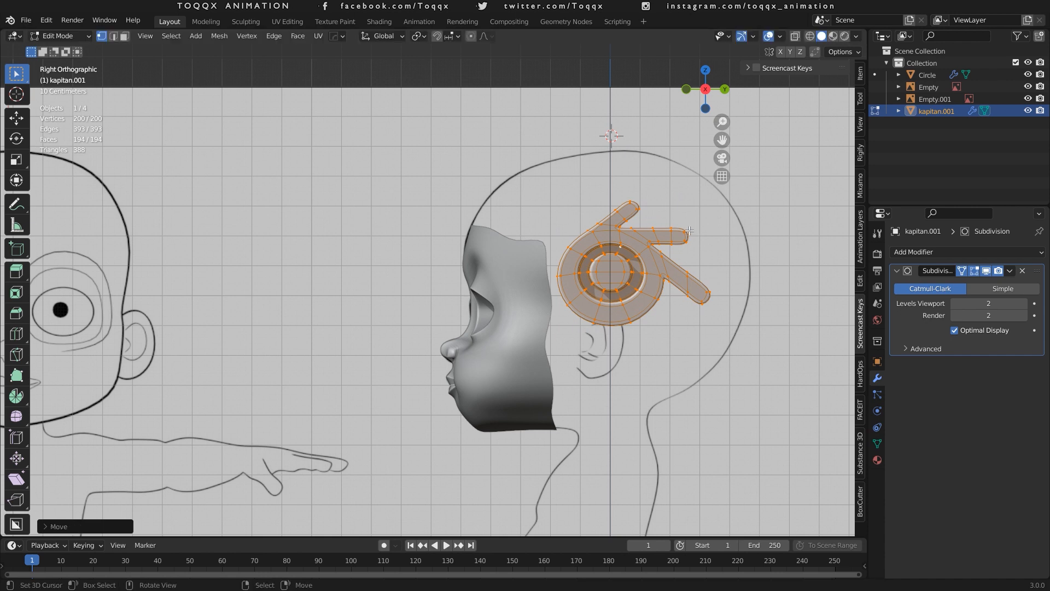
In the front view, move the logo mesh along X toward the face until it touches the side of the head.
key(KP_1)
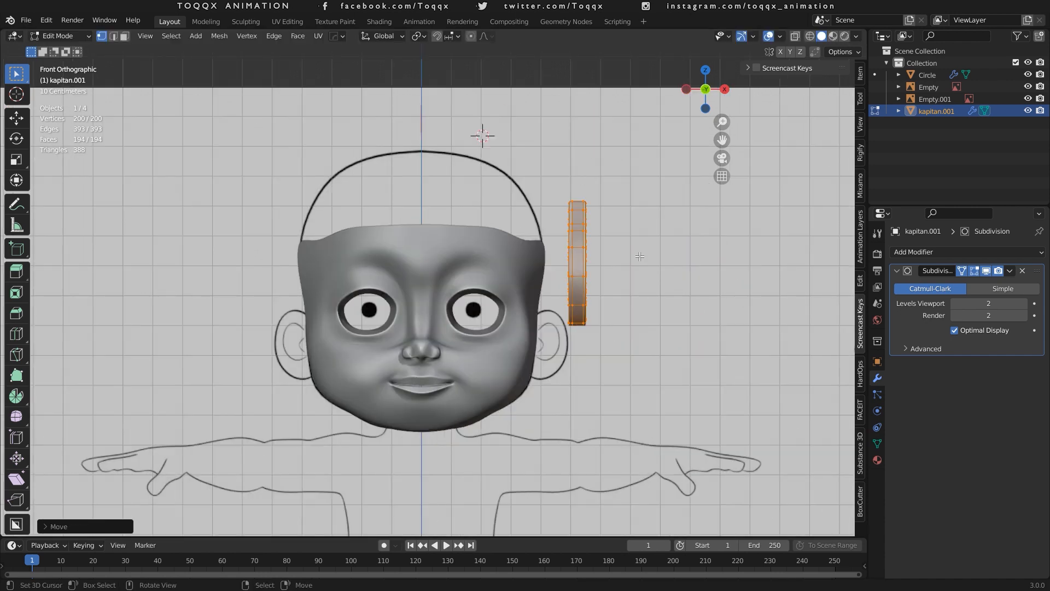
key(g)
key(x)
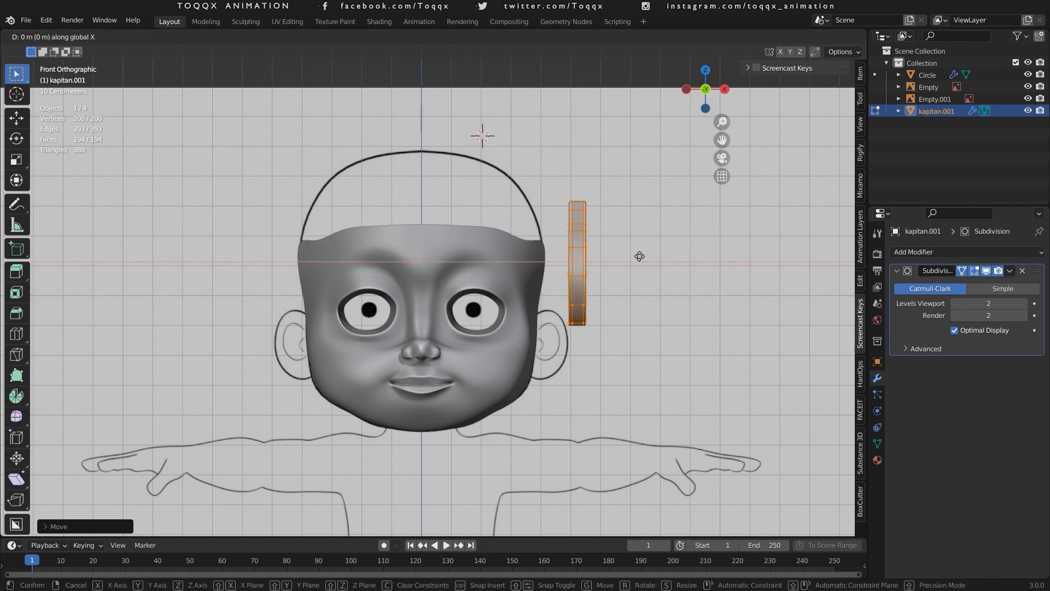
click(609, 251)
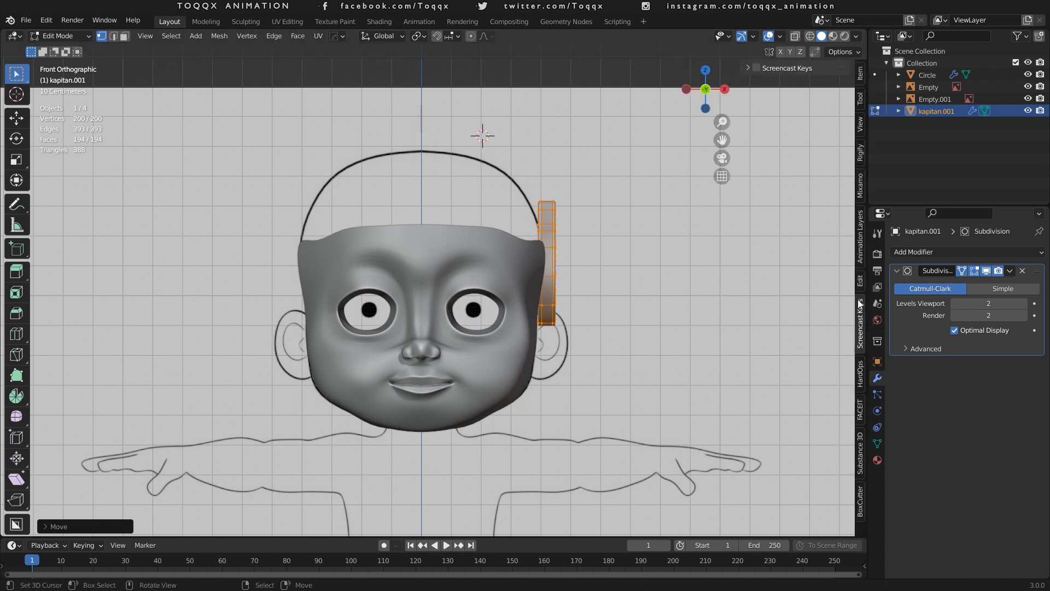
Turn on the Screencast Keys display.
click(747, 67)
click(757, 67)
click(748, 68)
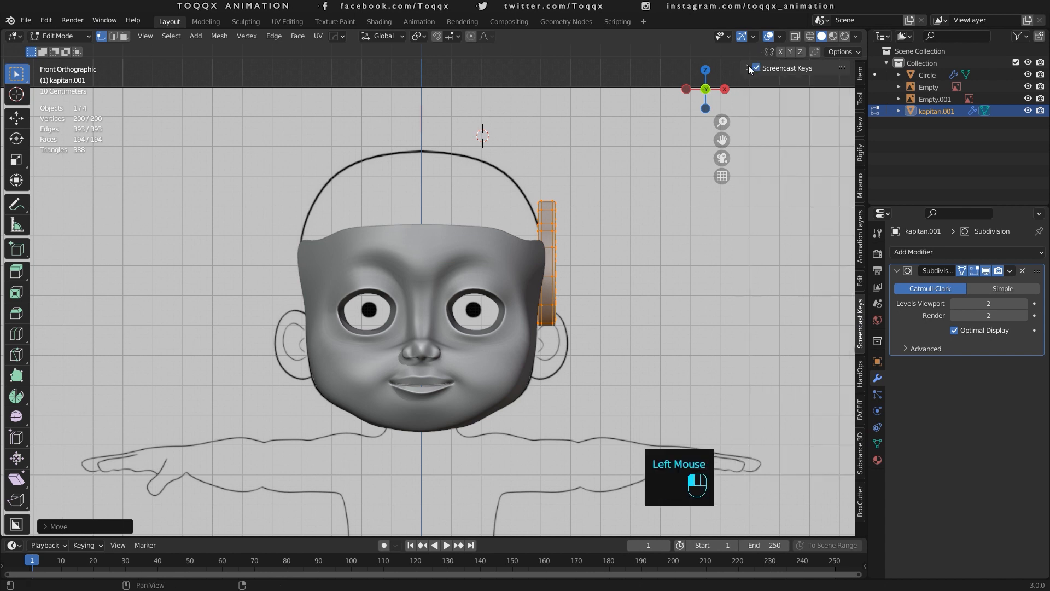
Nudge the logo mesh about 0.009 m outward along X from the side of the head.
scroll(597, 241, up, 2)
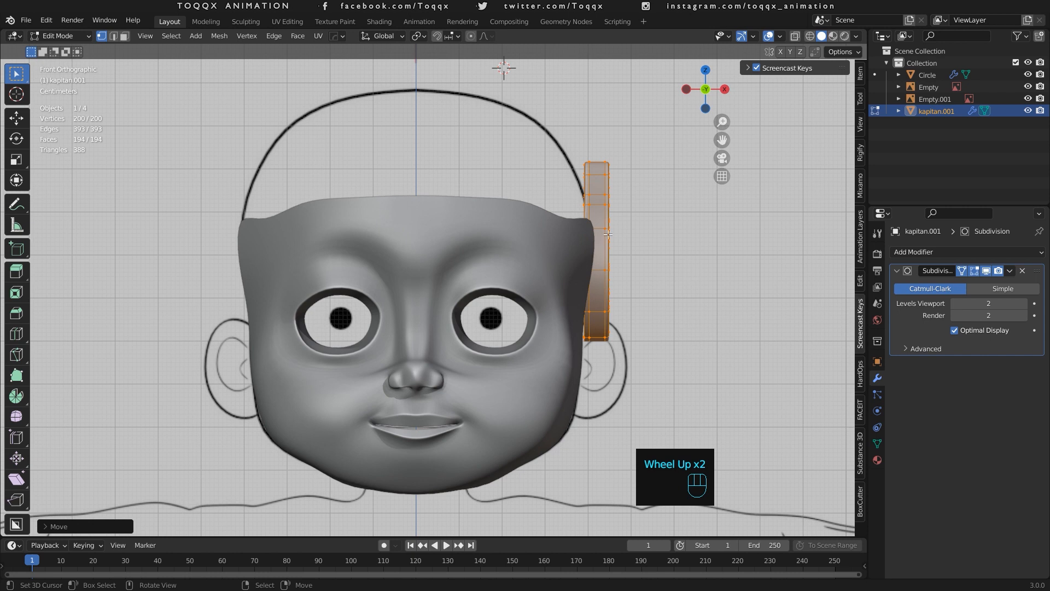
key(g)
key(x)
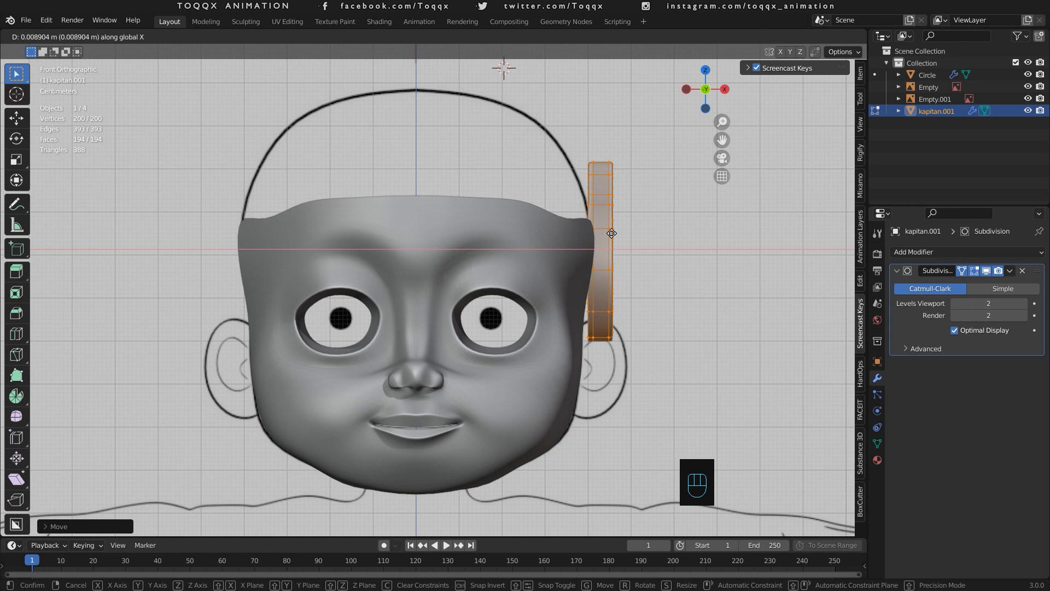
click(611, 233)
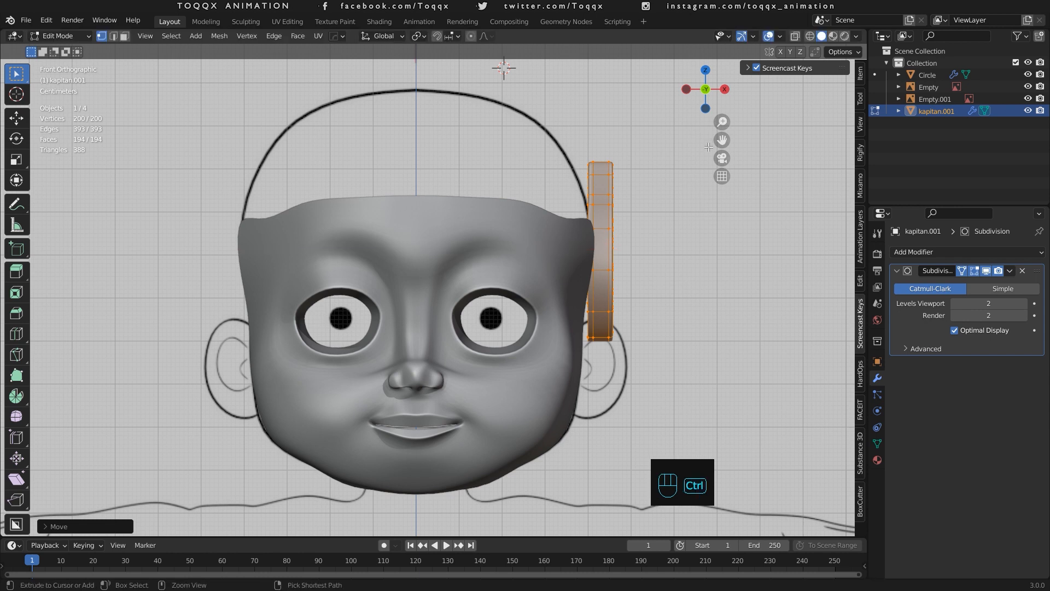
Select the circular edge loop on the logo's inner side and extrude it about 0.01 m along X toward the head.
key(ctrl+KP_1)
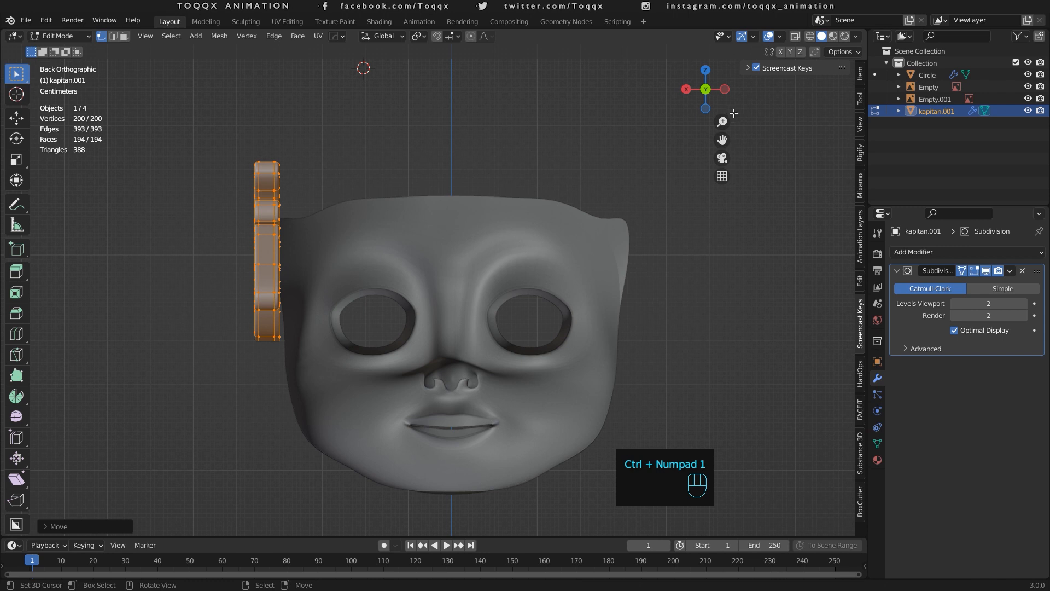
drag(728, 93, 688, 107)
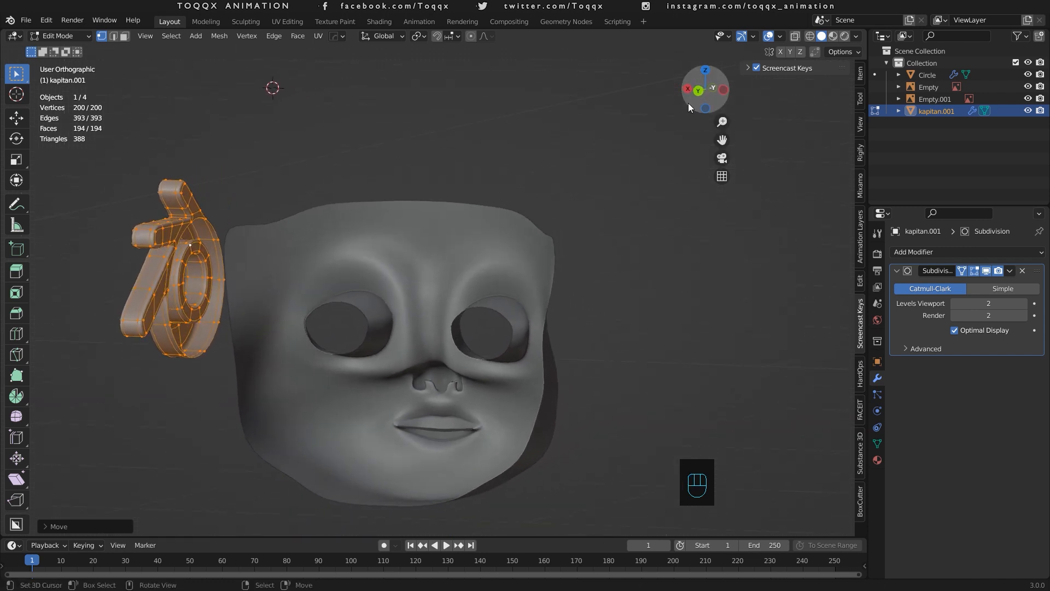
alt+right_click(217, 225)
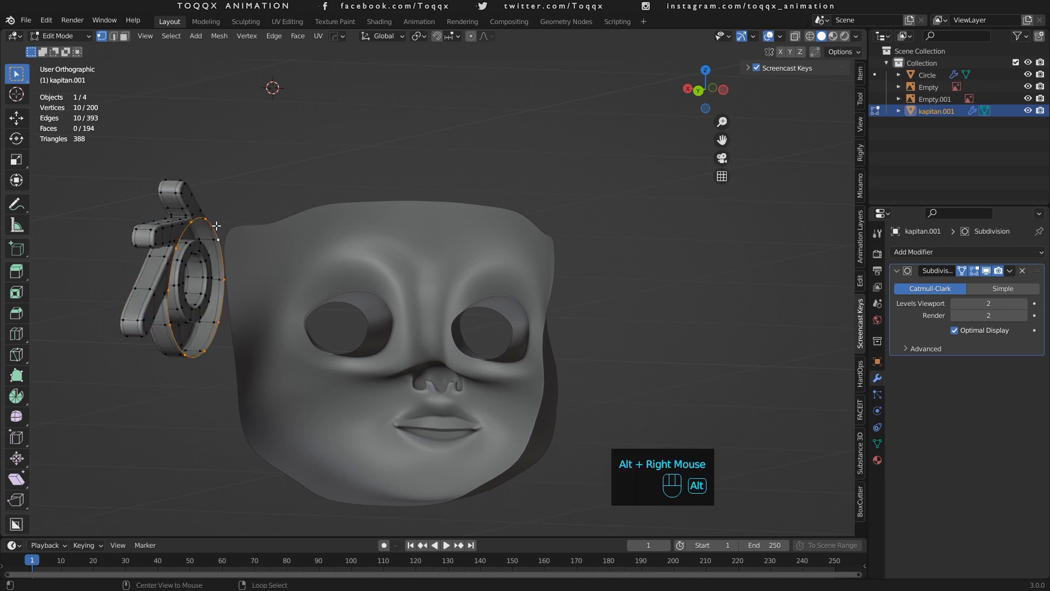
key(KP_1)
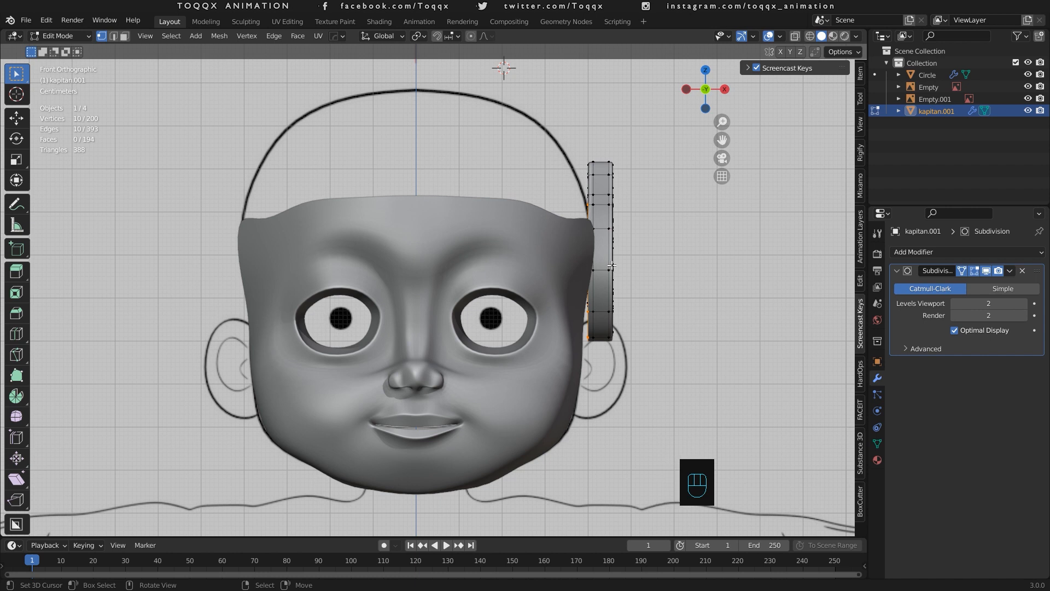
key(e)
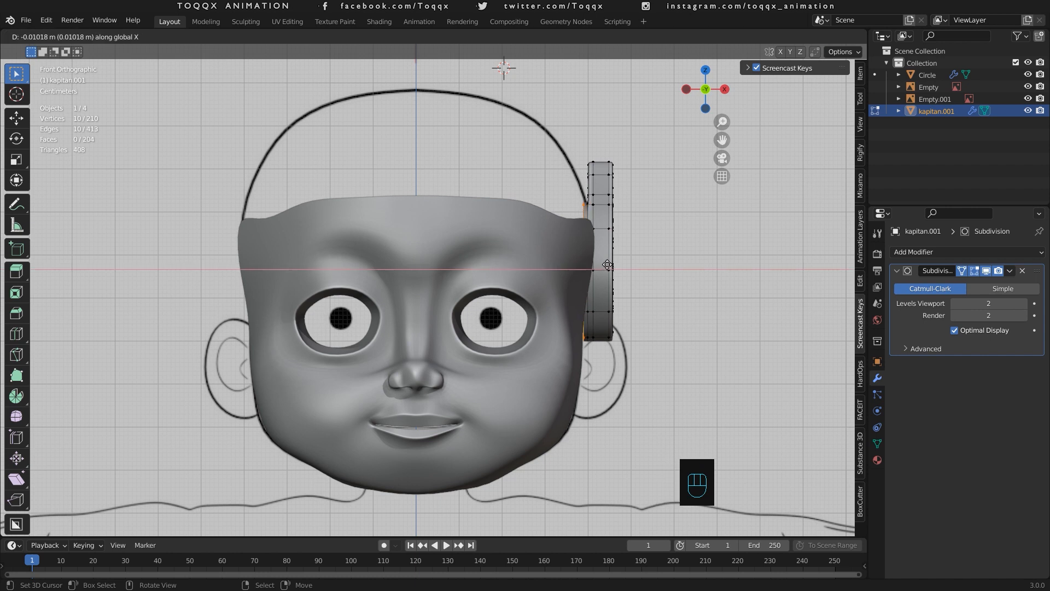
click(608, 265)
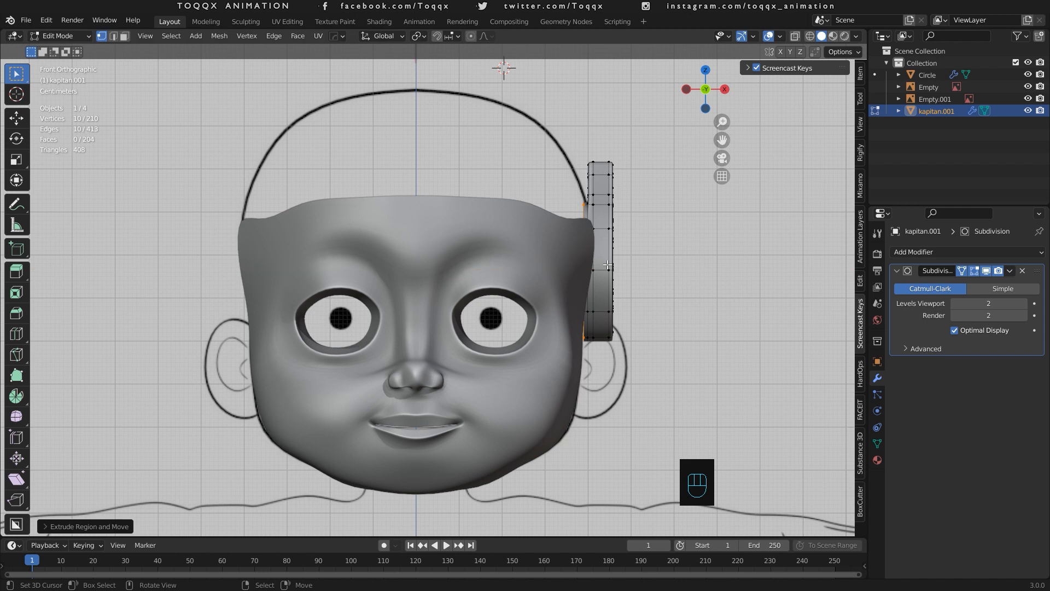
Extrude the logo's inner circular loop again and scale it up to about 1.155 to form an outer rim.
key(e)
key(s)
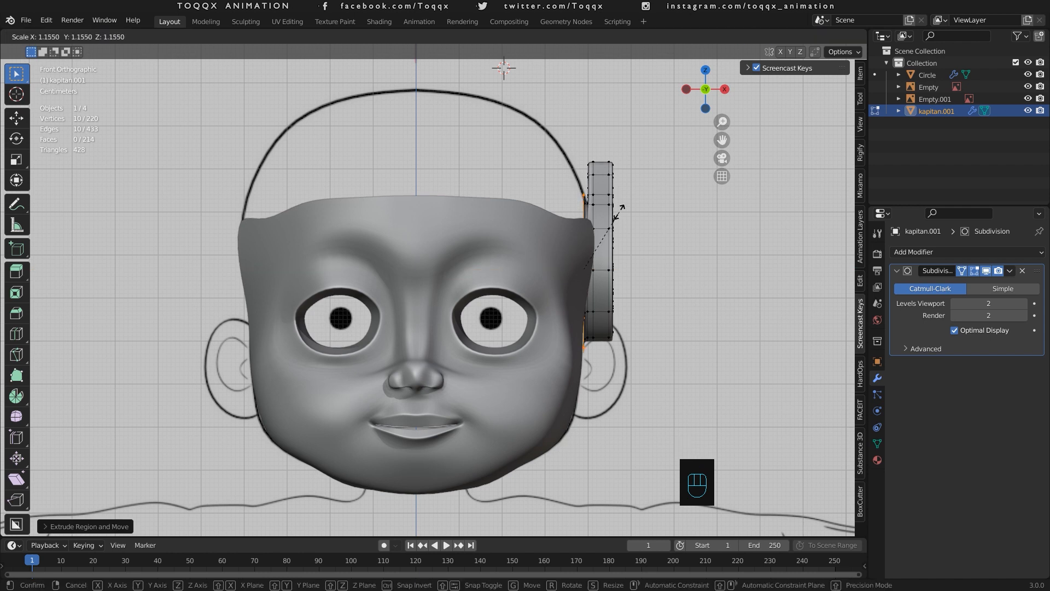
click(620, 214)
Leave Edit Mode, save the file, and join the logo into the face mesh Circle.
key(KP_3)
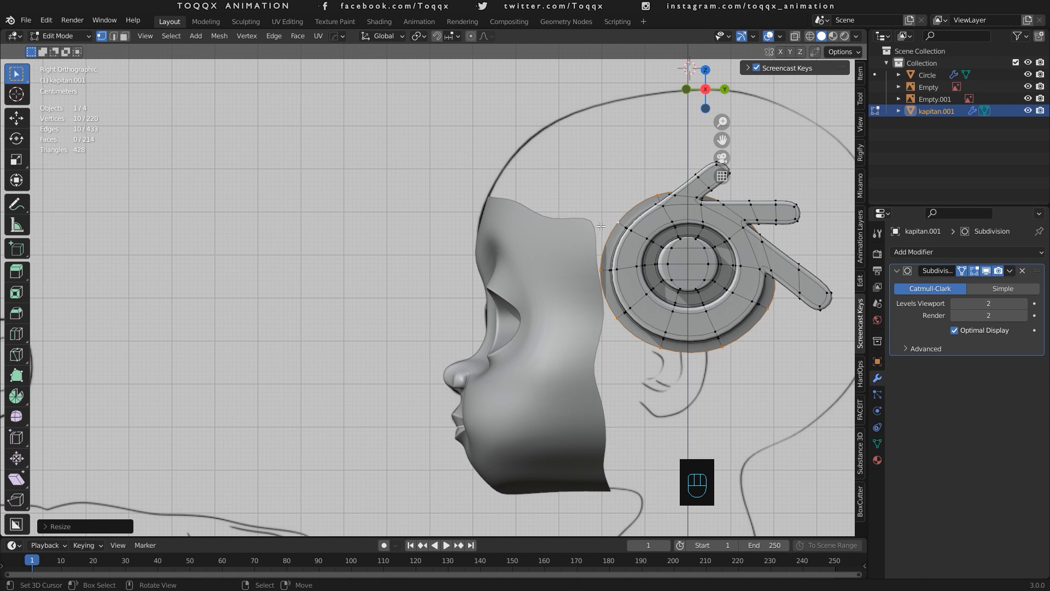
key(Tab)
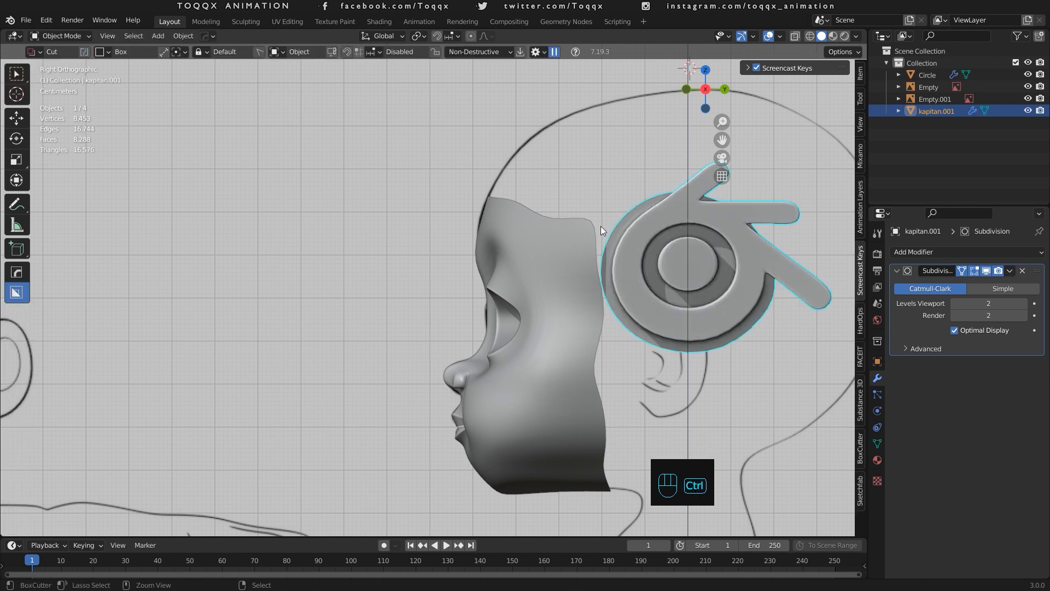
key(ctrl+s)
shift+right_click(579, 228)
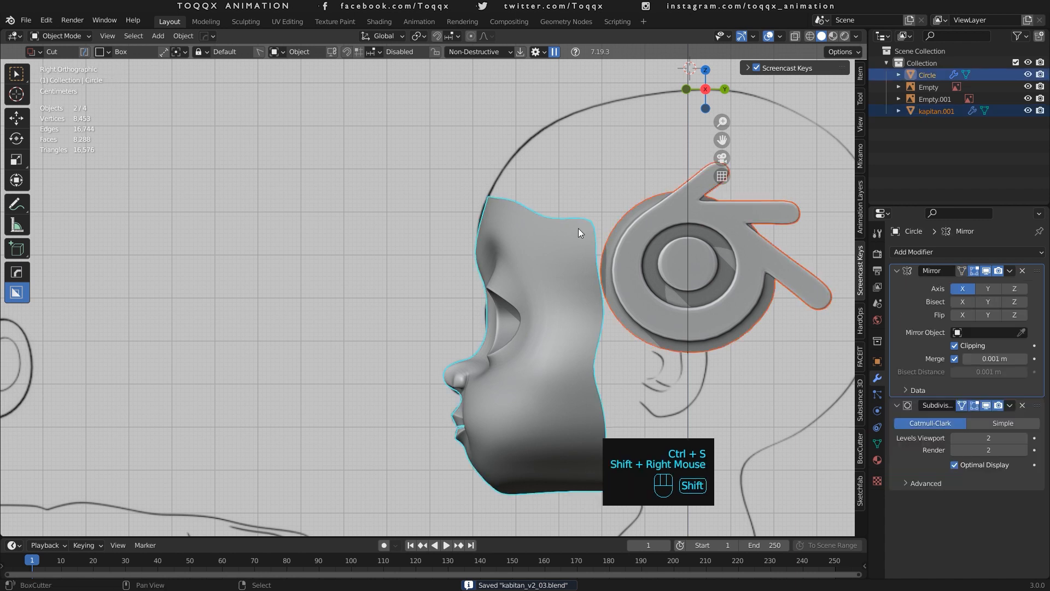
key(ctrl+j)
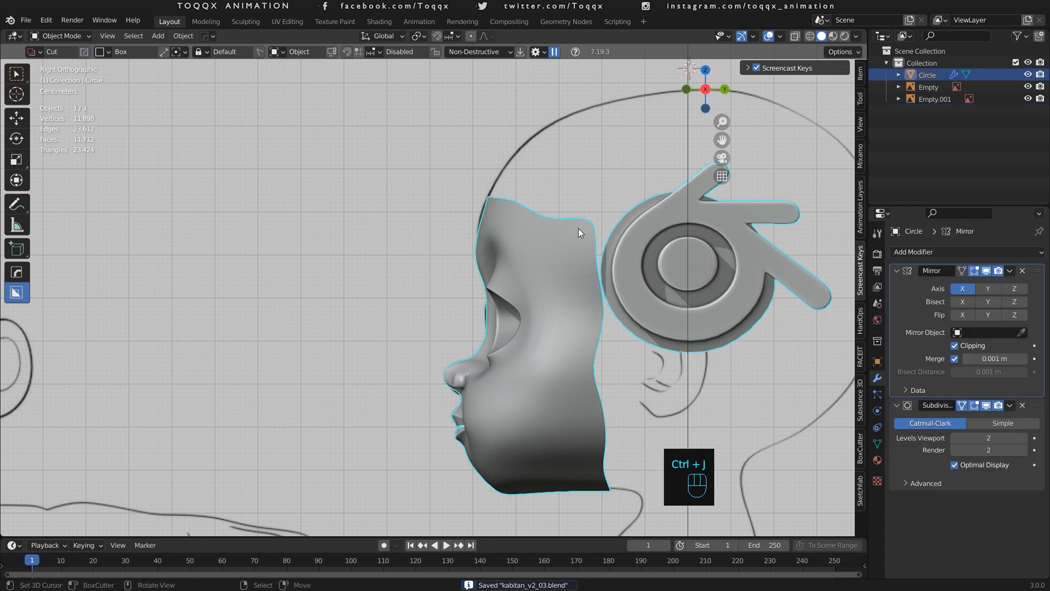
Merge at center the logo rim vertex nearest the face with the adjacent upper vertex on the face's back edge.
key(Tab)
scroll(578, 228, up, 1)
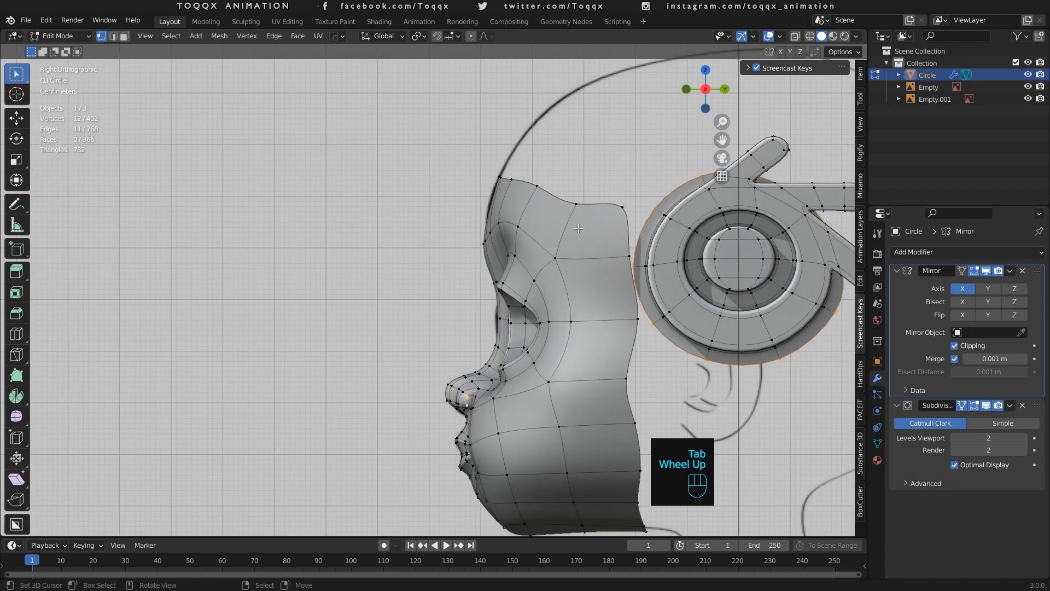
right_click(628, 253)
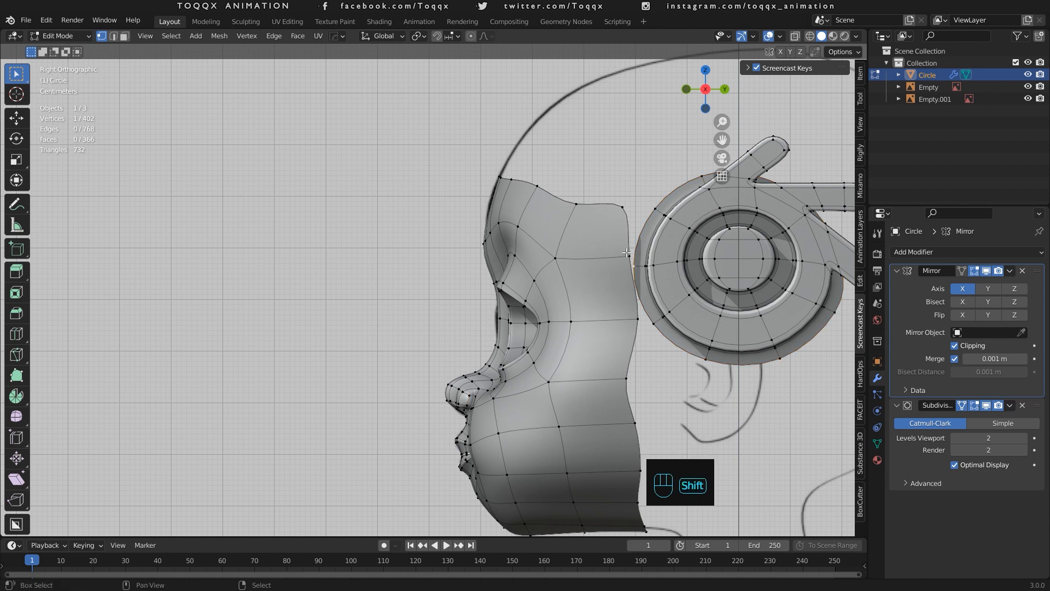
shift+right_click(626, 252)
key(m)
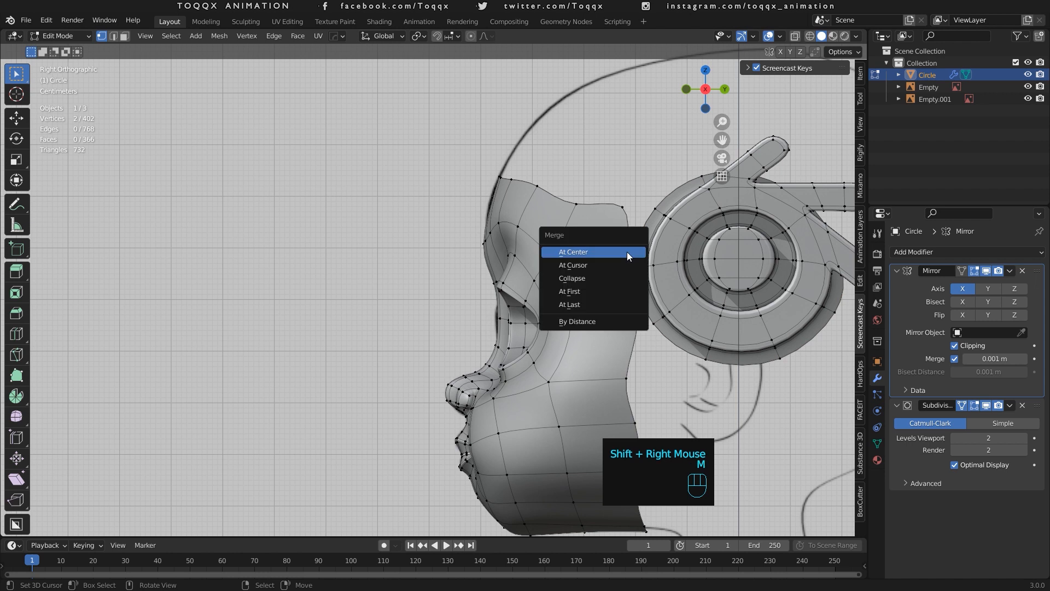
click(627, 252)
Merge at center two more logo rim vertices with the face's back-edge vertices, one below and one above the existing join.
right_click(654, 324)
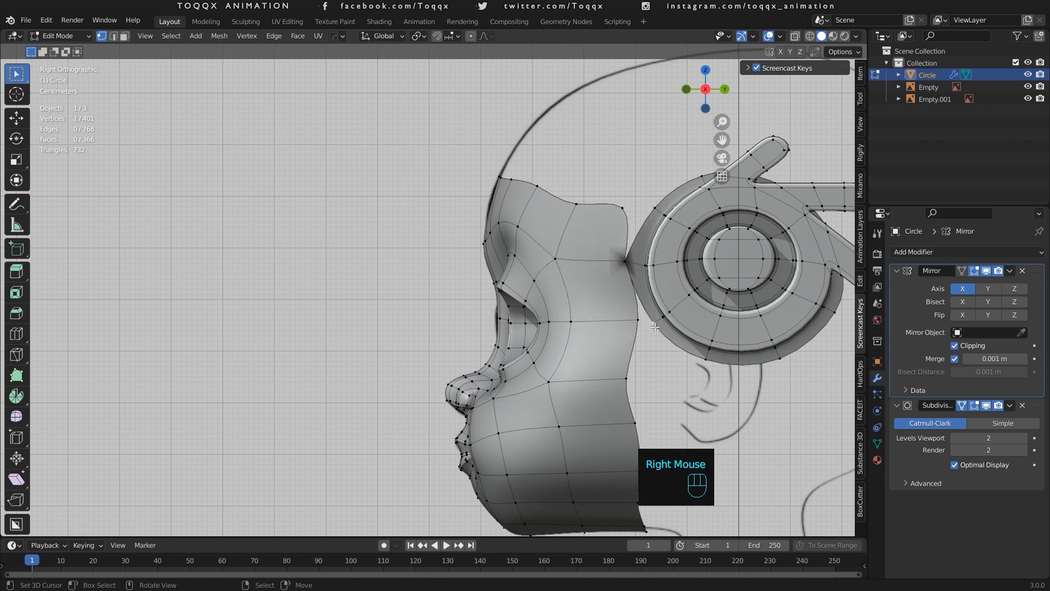
shift+right_click(634, 320)
key(m)
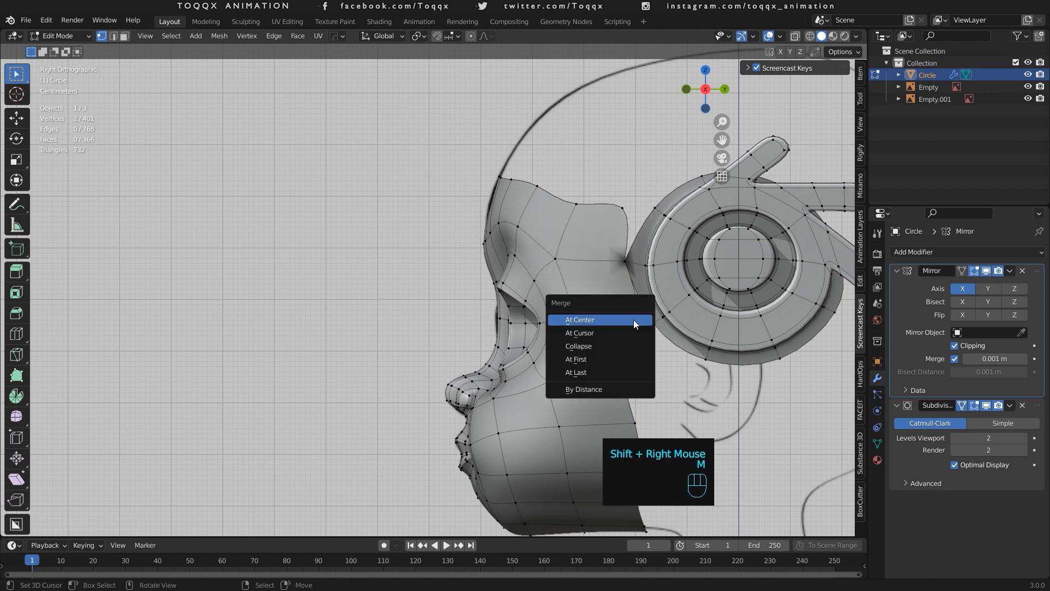
click(633, 319)
right_click(654, 209)
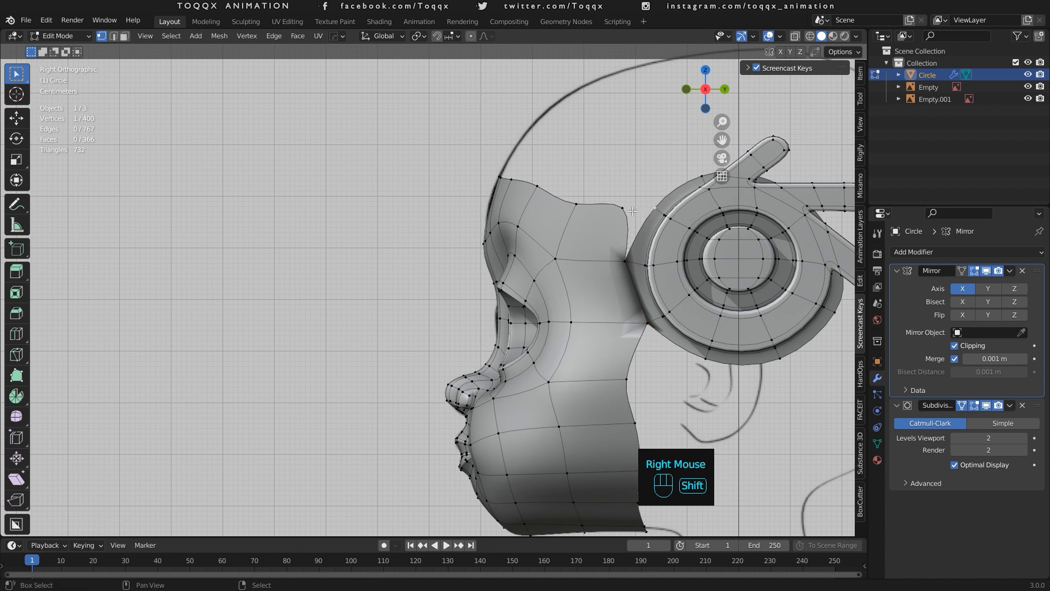
shift+right_click(621, 209)
key(m)
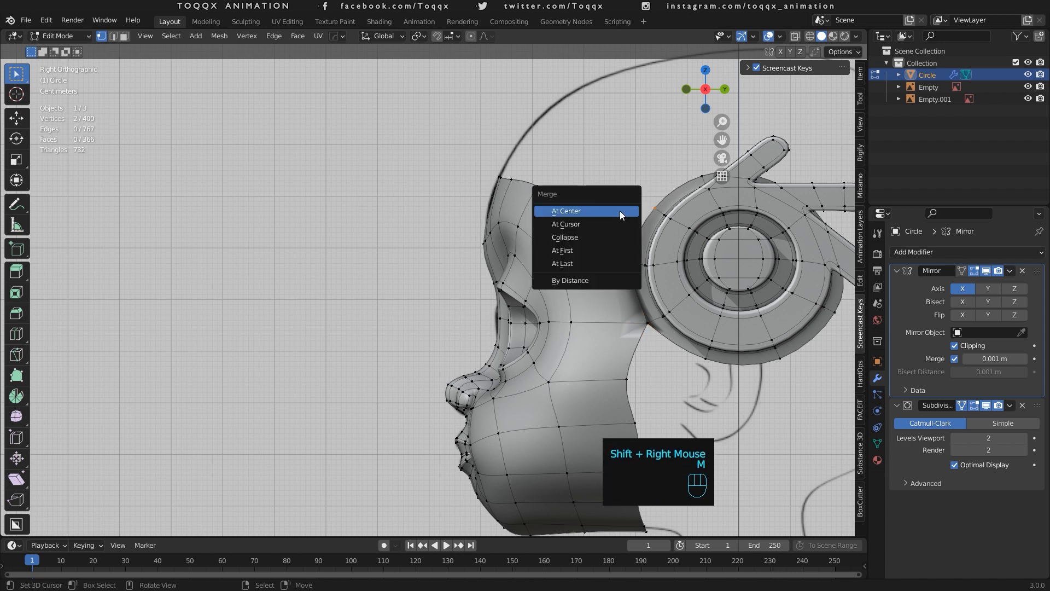
click(620, 211)
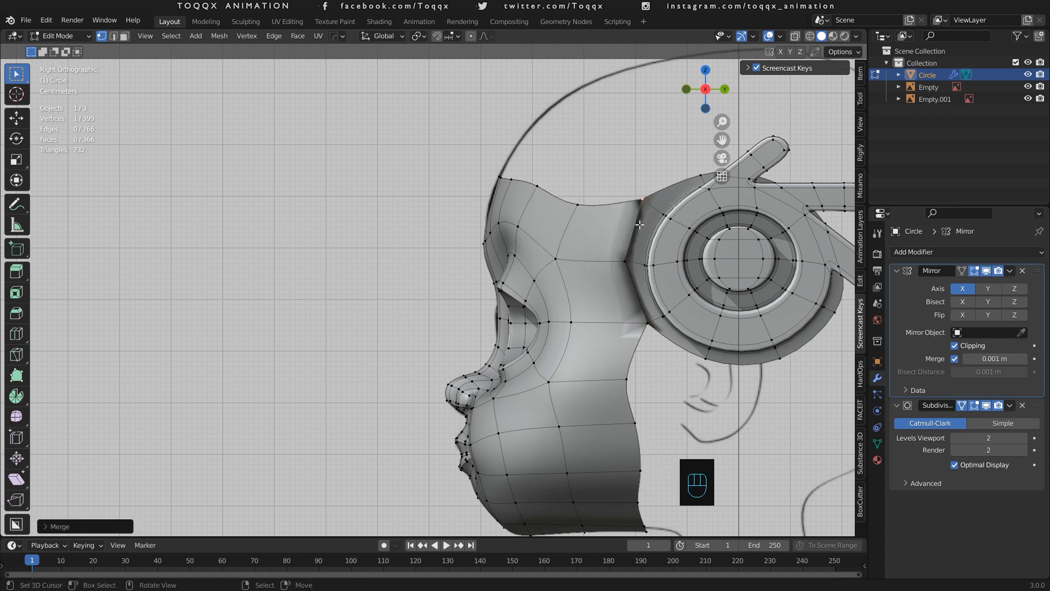
Recalculate the normals of the whole mesh, check it from the front and right side, and leave Edit Mode.
key(a)
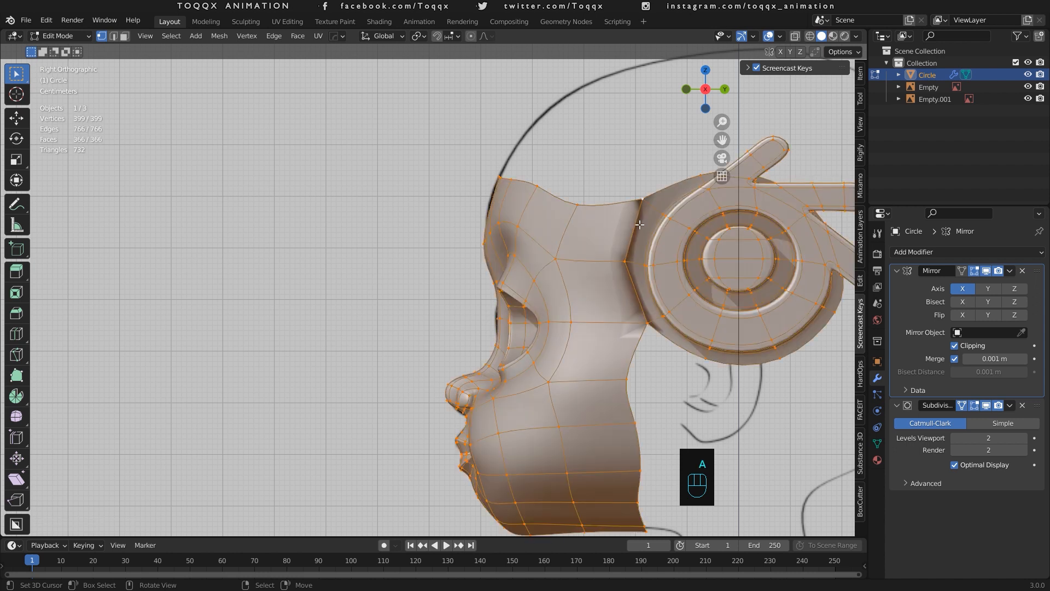
key(shift+n)
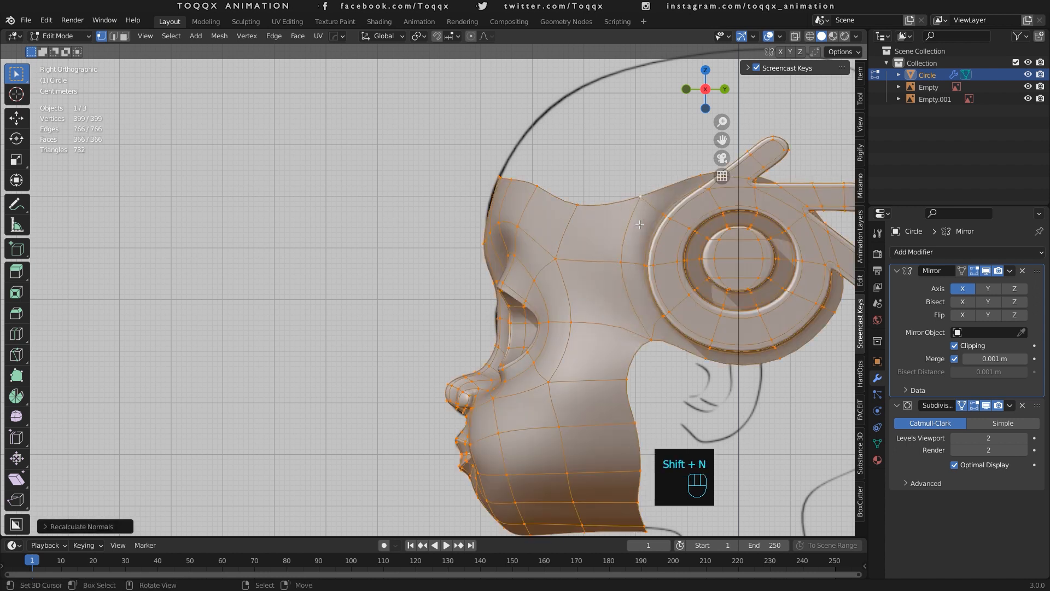
key(KP_1)
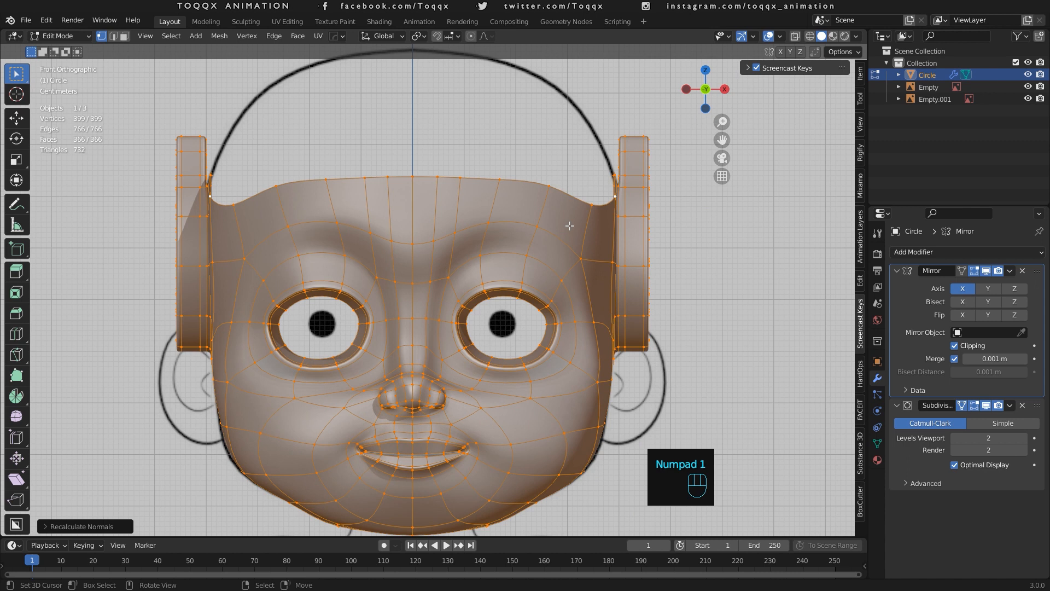
key(KP_3)
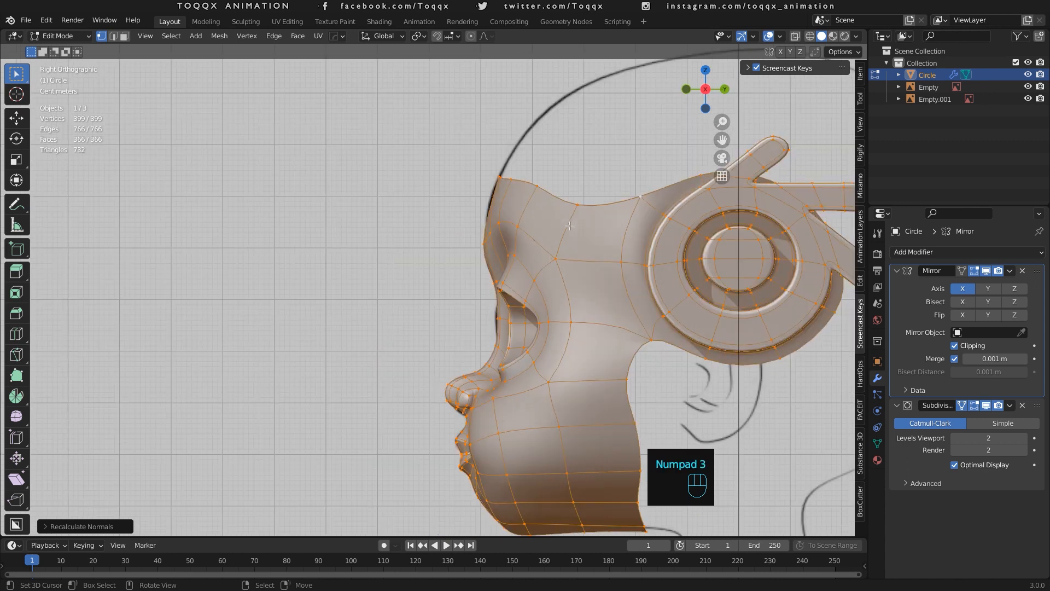
scroll(570, 226, down, 3)
key(Tab)
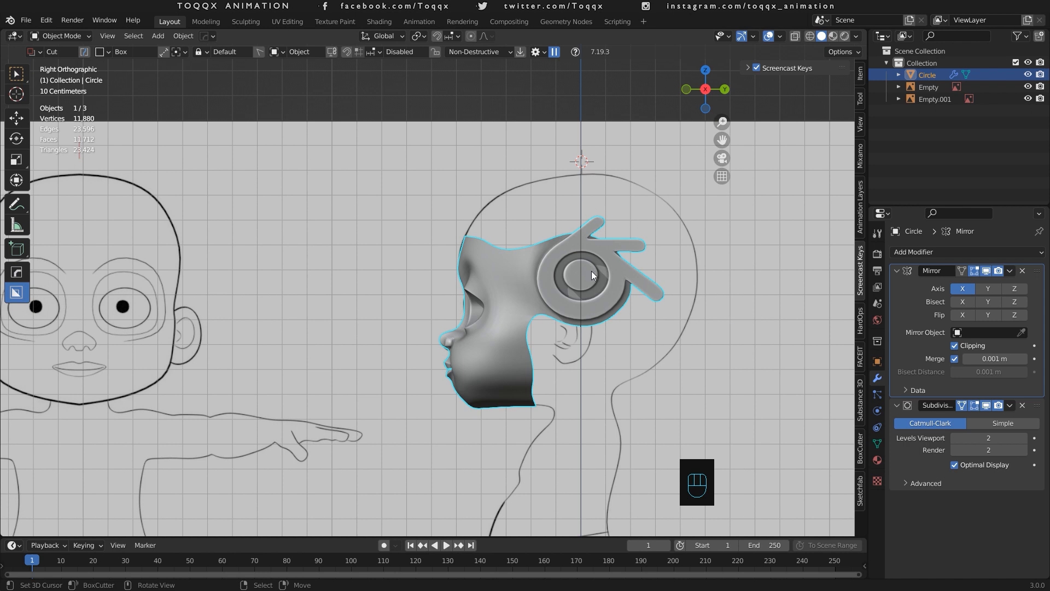
Return to Edit Mode and snap the 3D cursor to the midpoint of two opposite vertices on the logo's inner circle.
key(Tab)
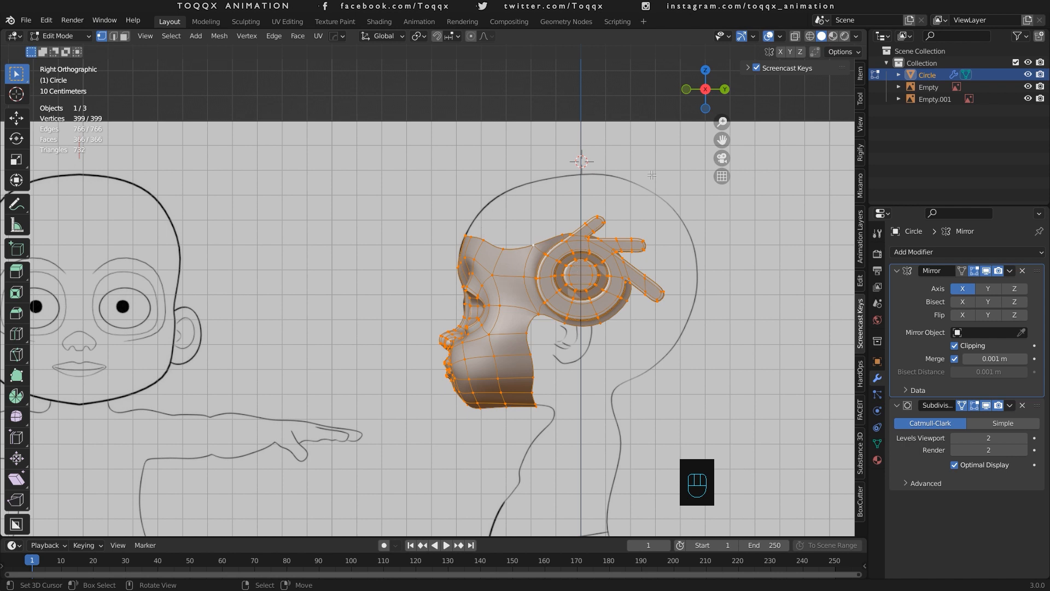
scroll(579, 282, up, 2)
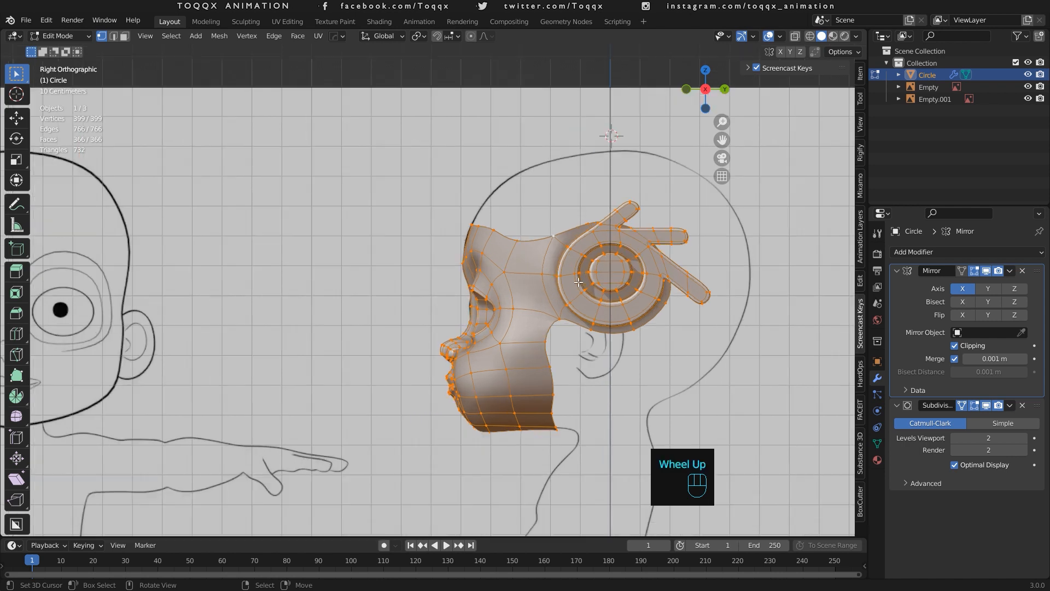
right_click(632, 270)
shift+right_click(656, 269)
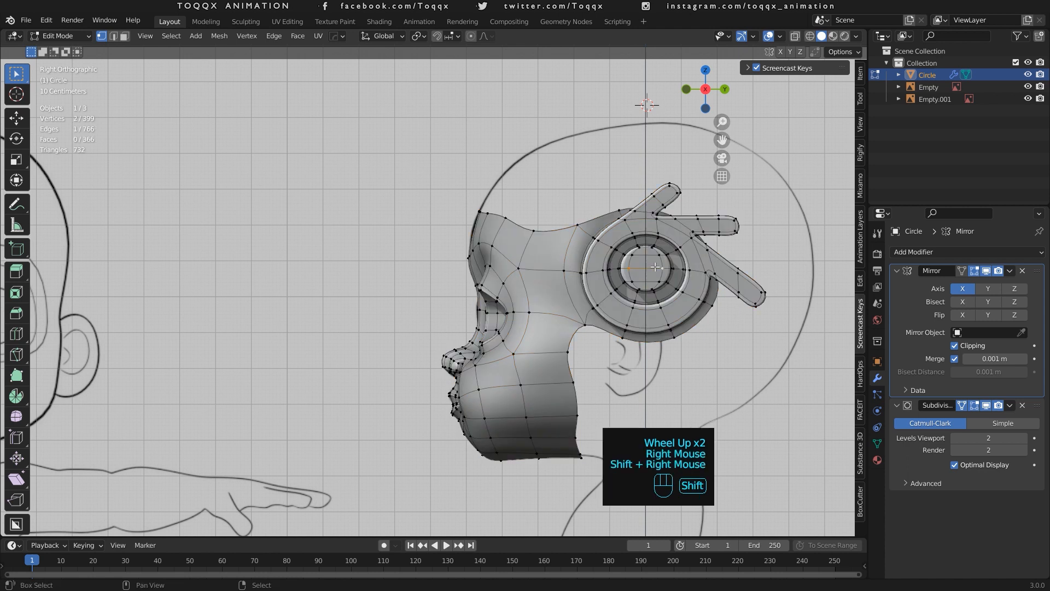
key(shift+s)
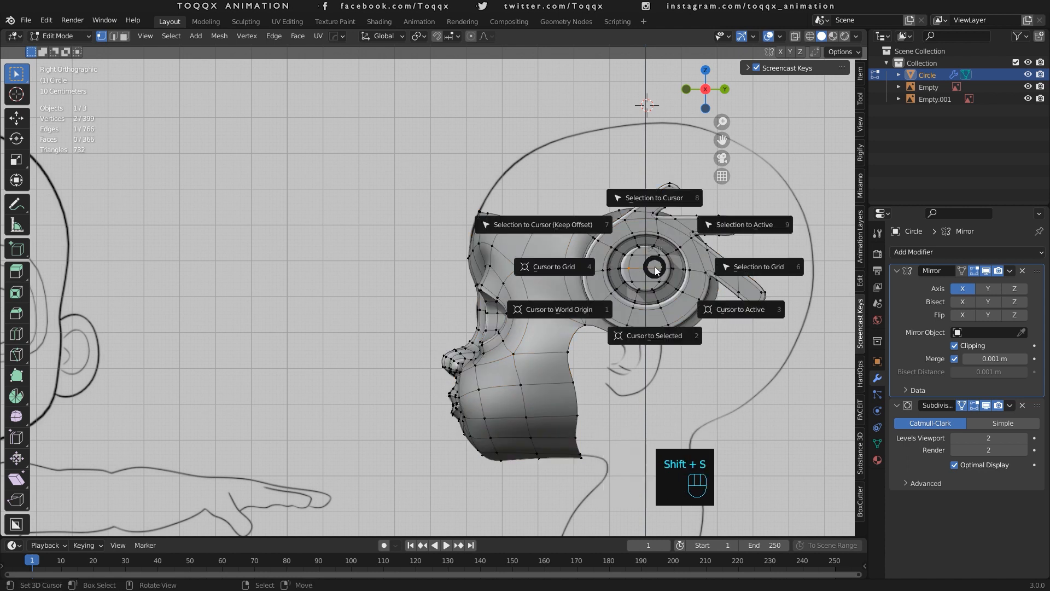
click(641, 331)
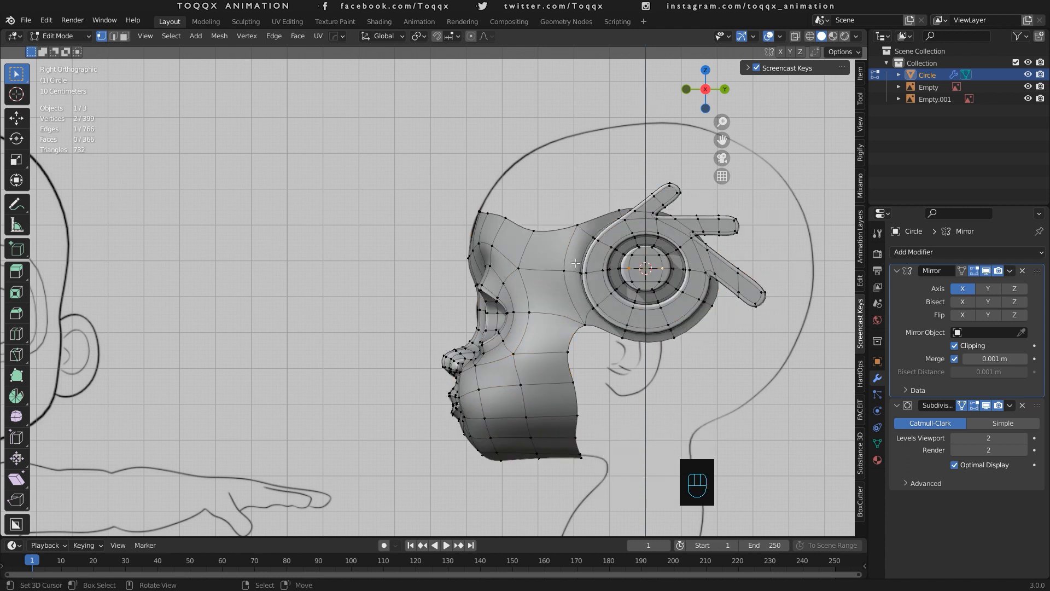
scroll(544, 216, down, 1)
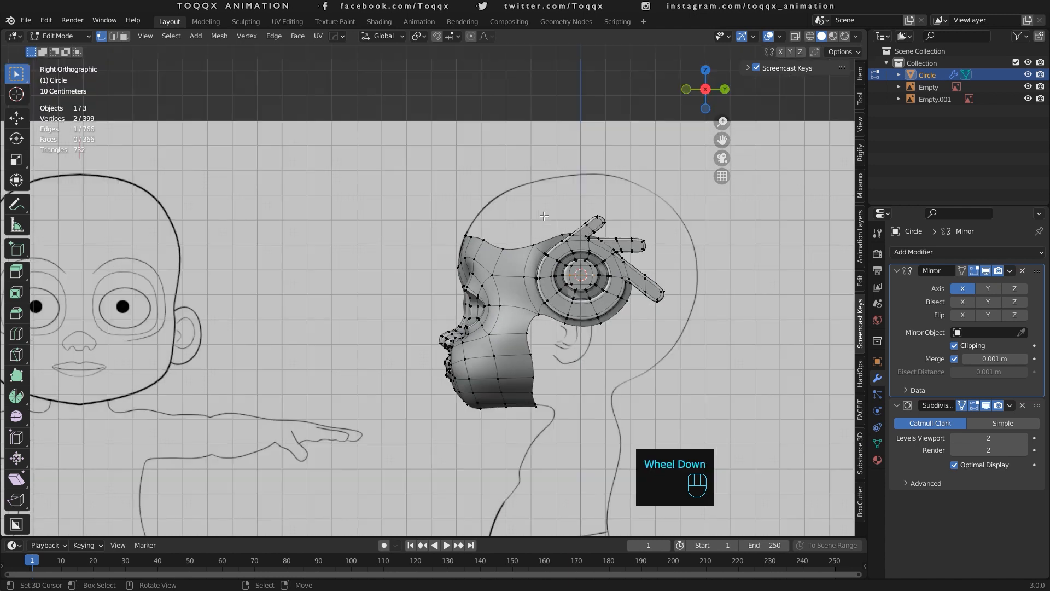
right_click(496, 248)
key(b)
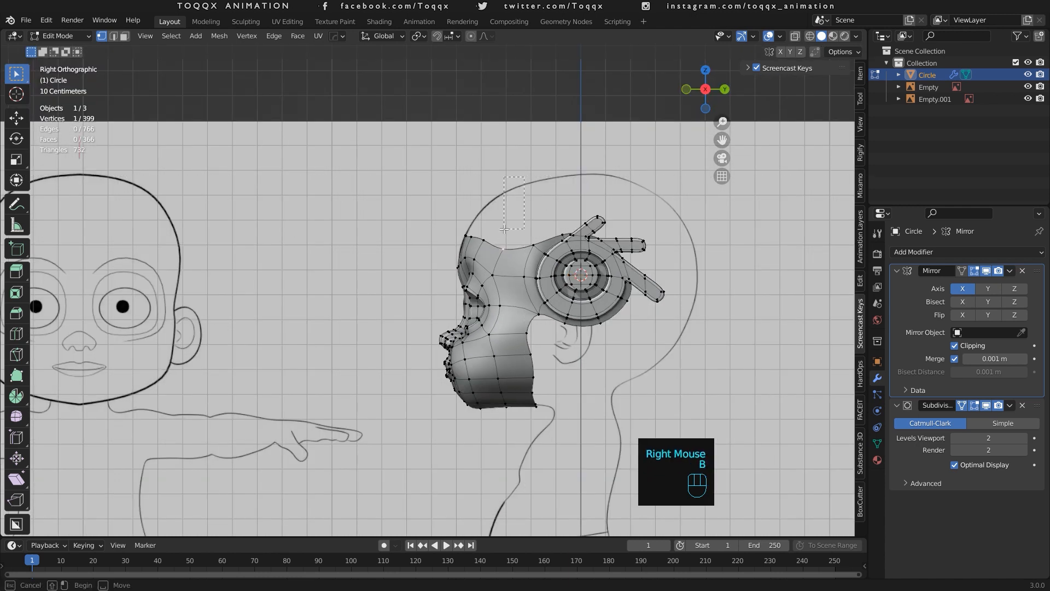
drag(525, 176, 450, 255)
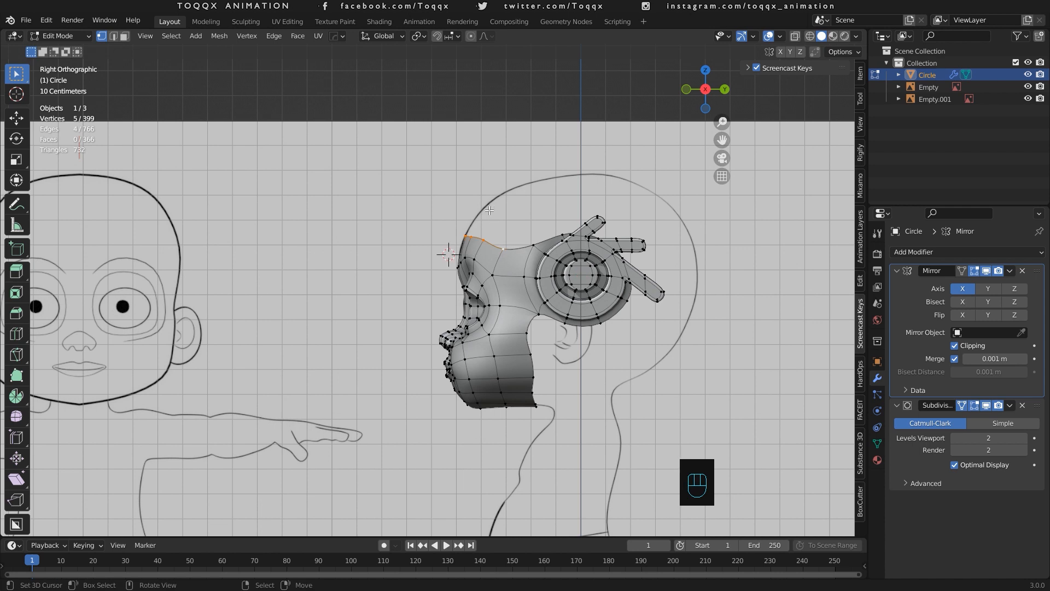
Bring the 3D cursor back to the logo's center by snapping it to two opposite vertices of the inner circle.
right_click(571, 274)
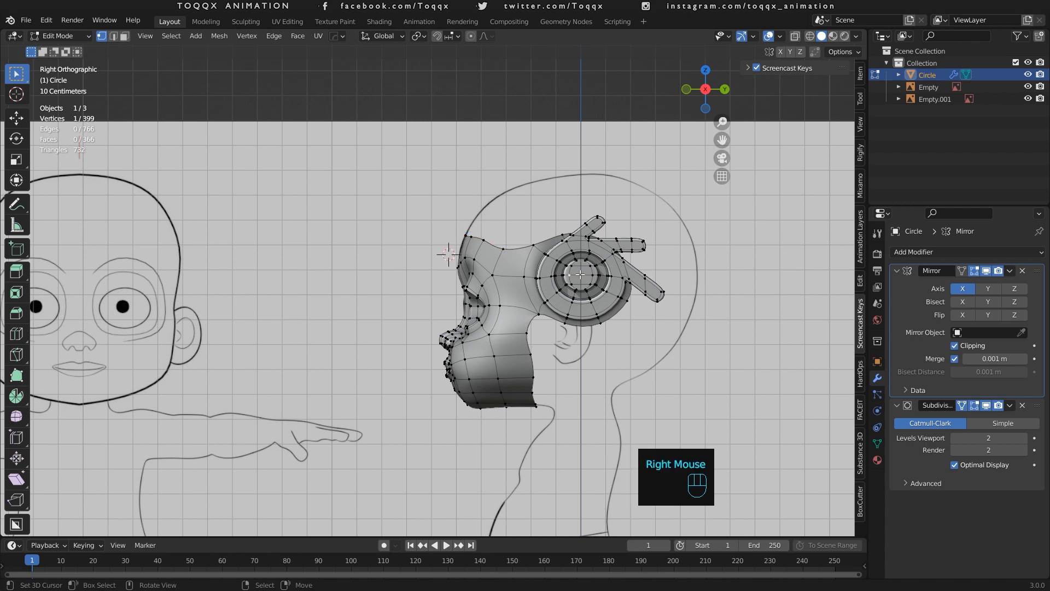
shift+right_click(591, 275)
key(shift+s)
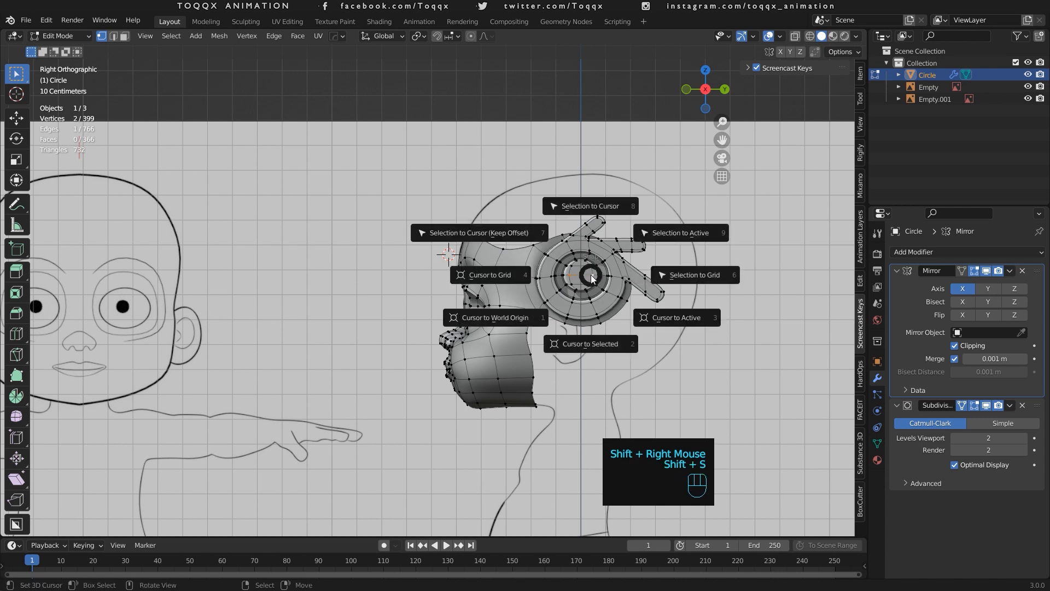
click(584, 340)
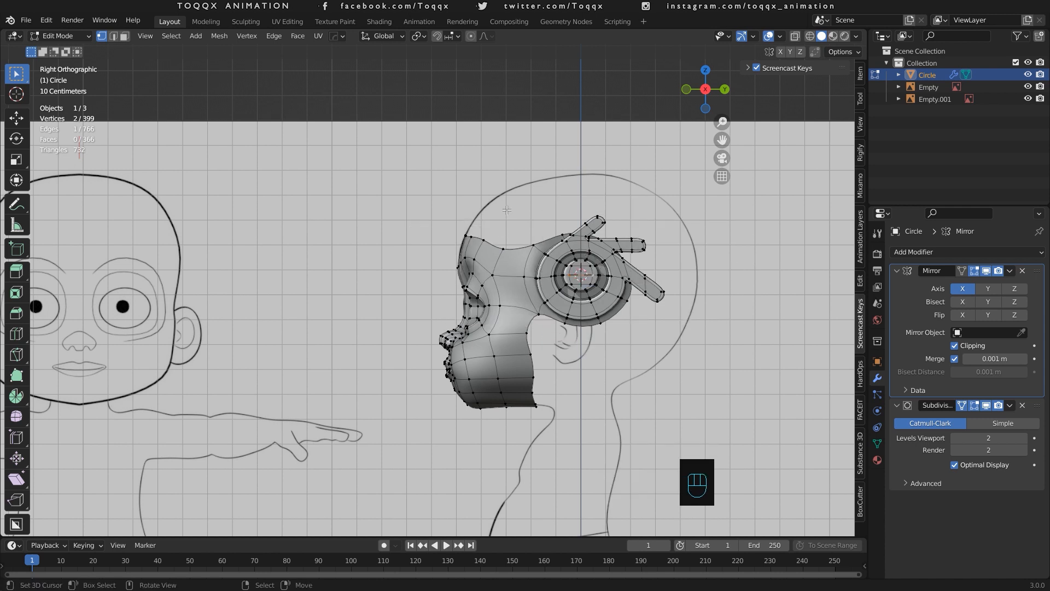
Select the five vertices along the forehead's upper edge and extrude them slightly upward.
right_click(509, 240)
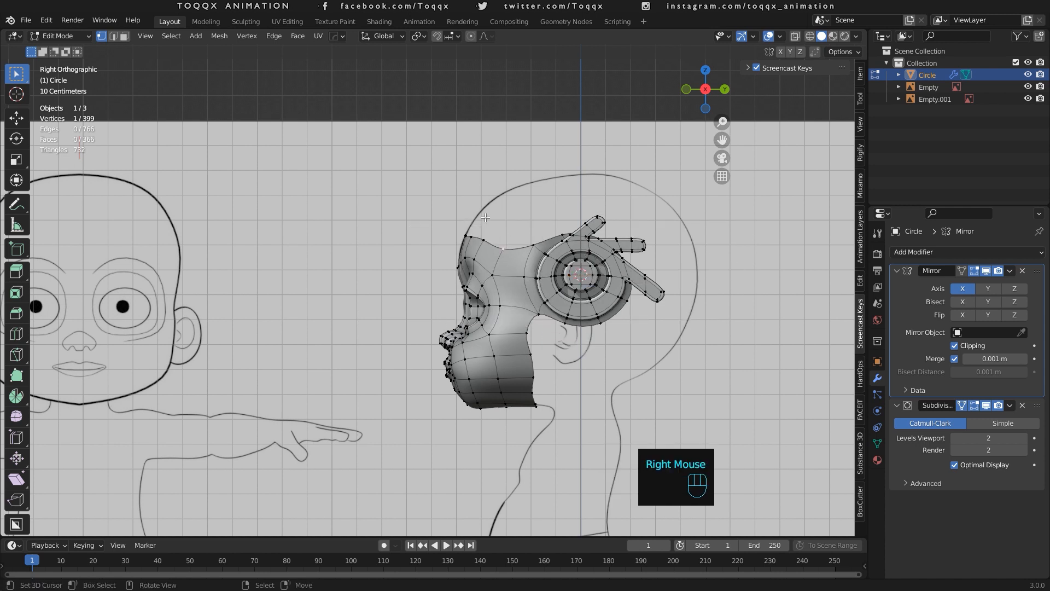
key(b)
drag(485, 232, 459, 247)
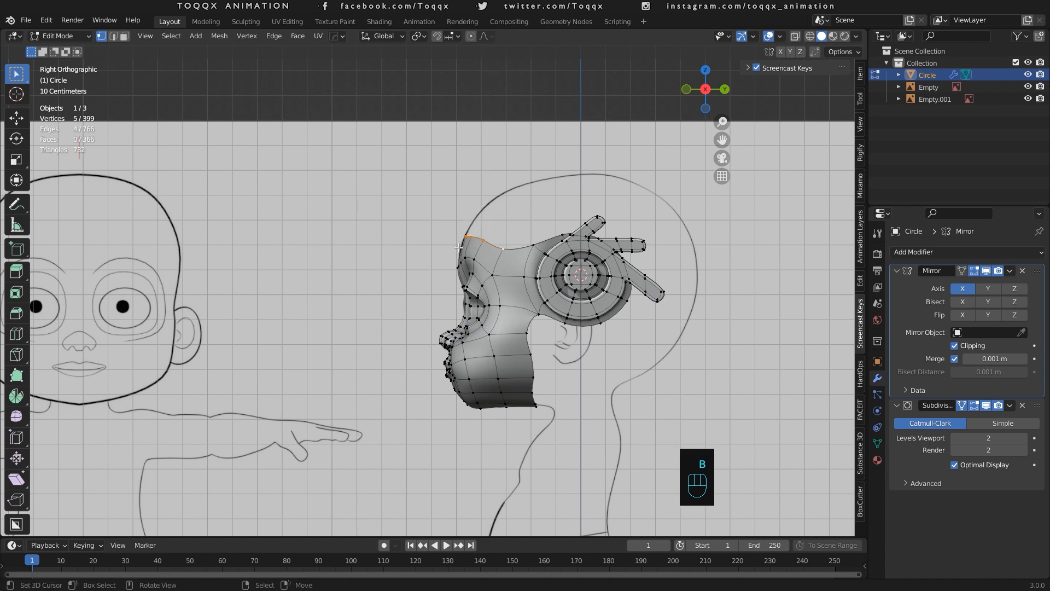
key(e)
click(541, 195)
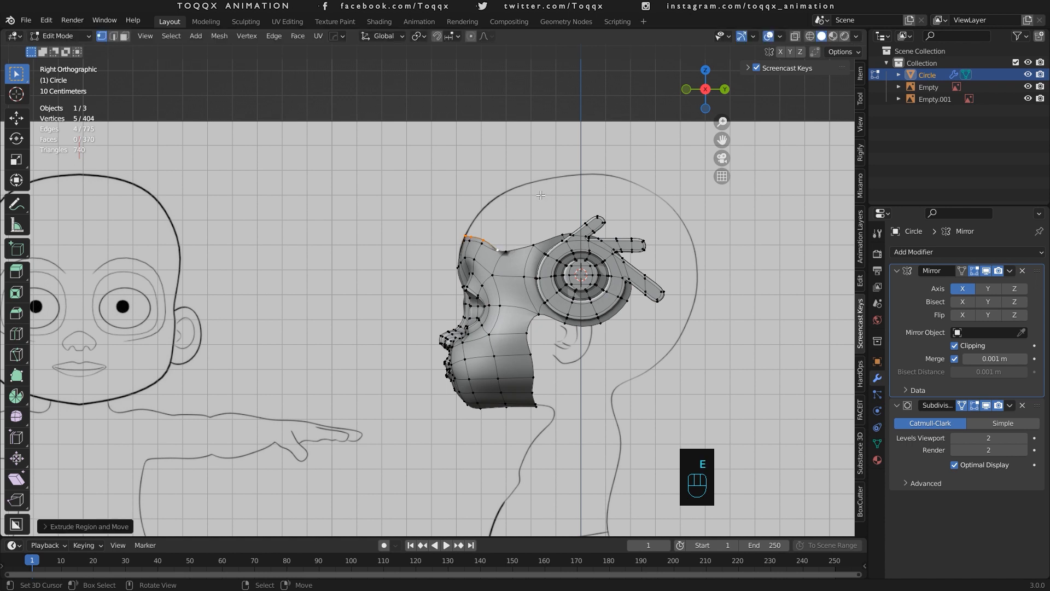
Set the pivot point to 3D Cursor and rotate the extruded forehead edge backward along the skull outline.
click(422, 34)
click(437, 64)
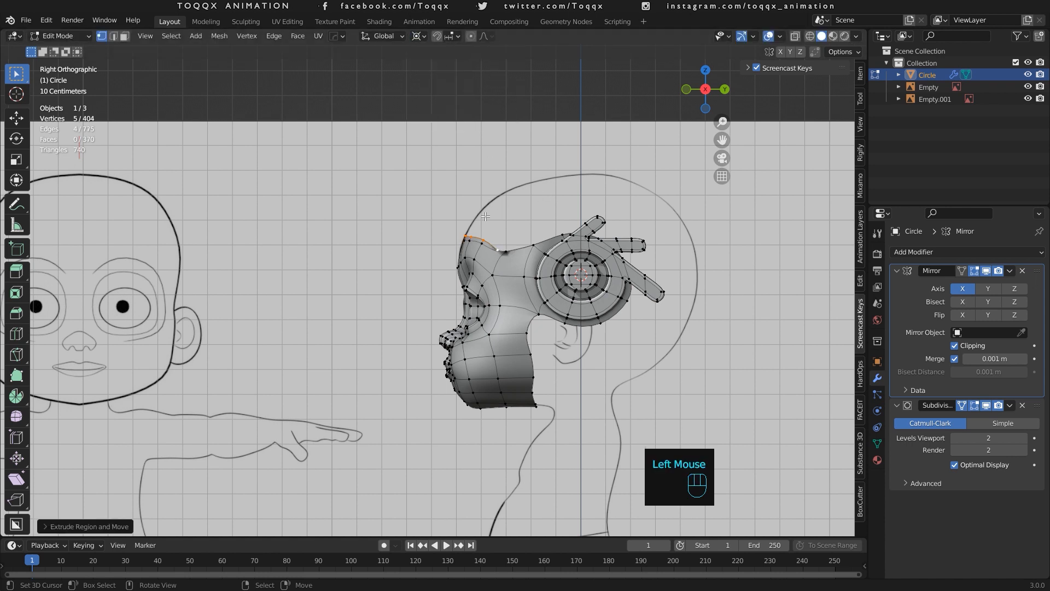
key(r)
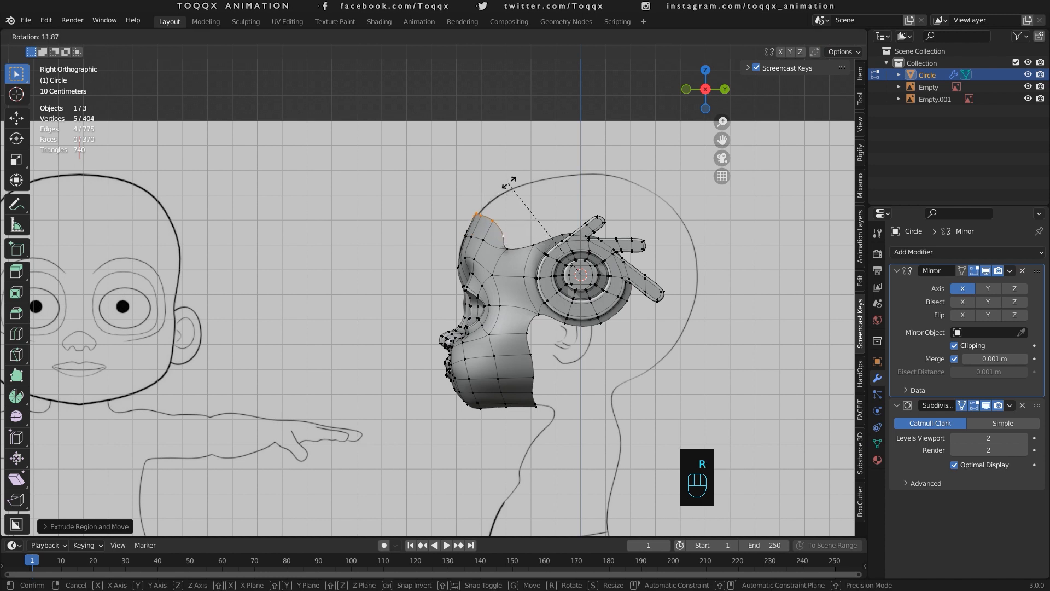
click(544, 173)
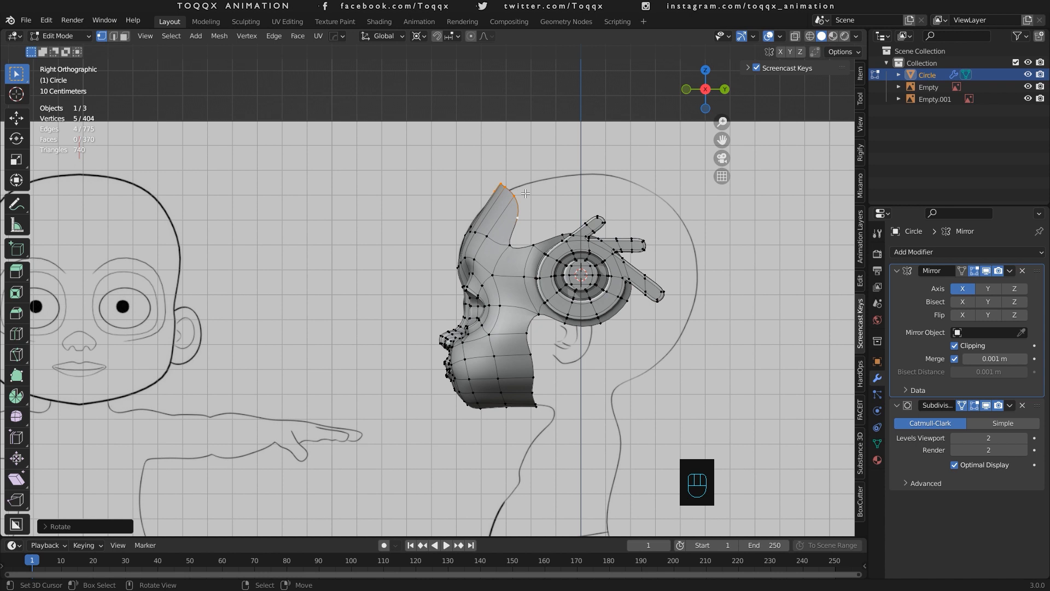
Extrude the head strip's leading edge again and rotate it about 43° around the 3D cursor to the crown.
key(e)
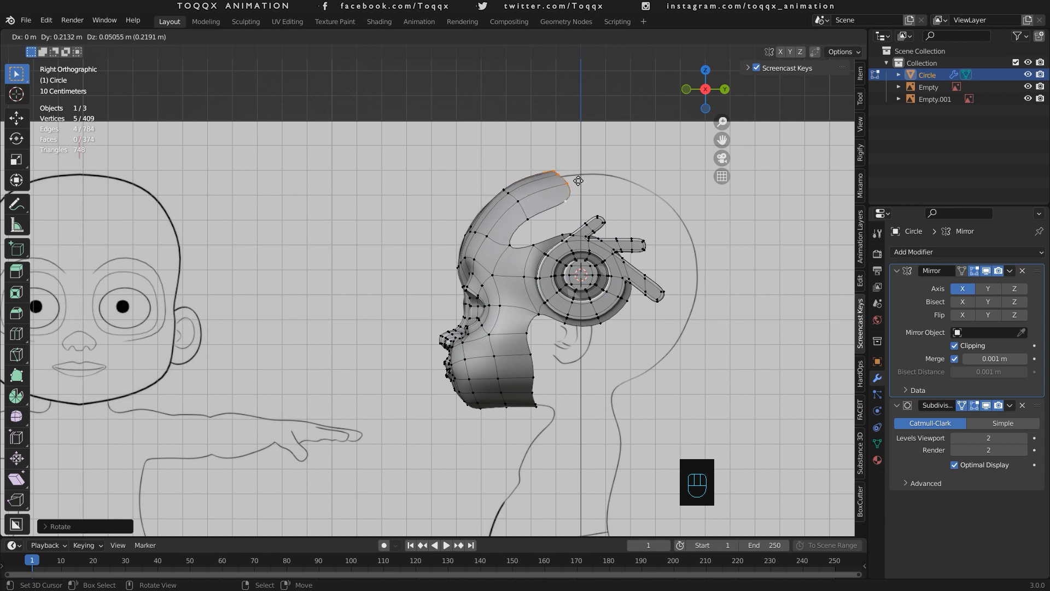
key(r)
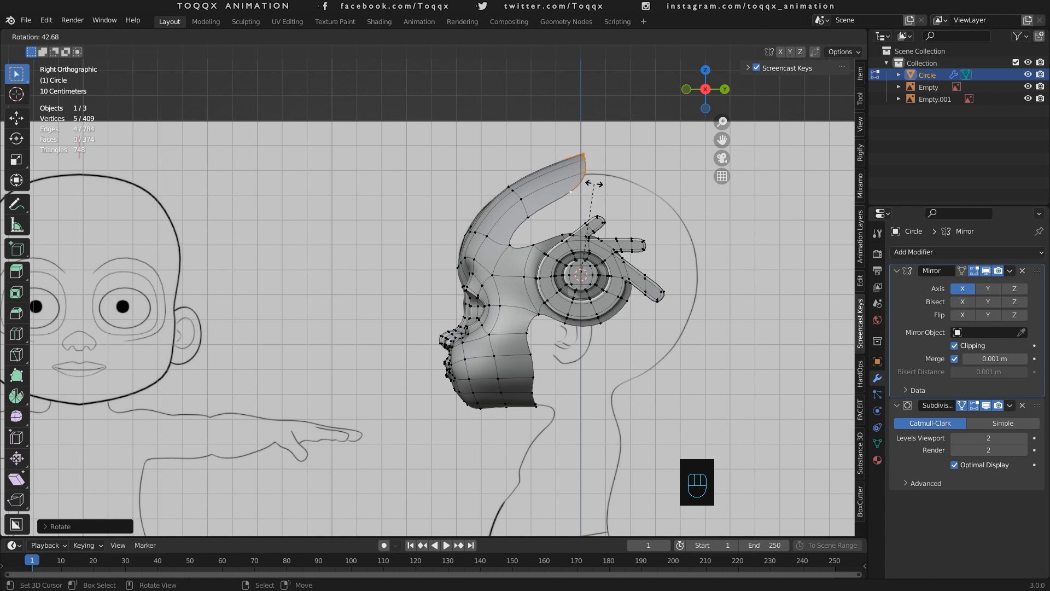
click(594, 185)
Fill a face between the lower side edge of the head strip and the adjoining face and logo rim vertices.
right_click(529, 218)
shift+right_click(511, 245)
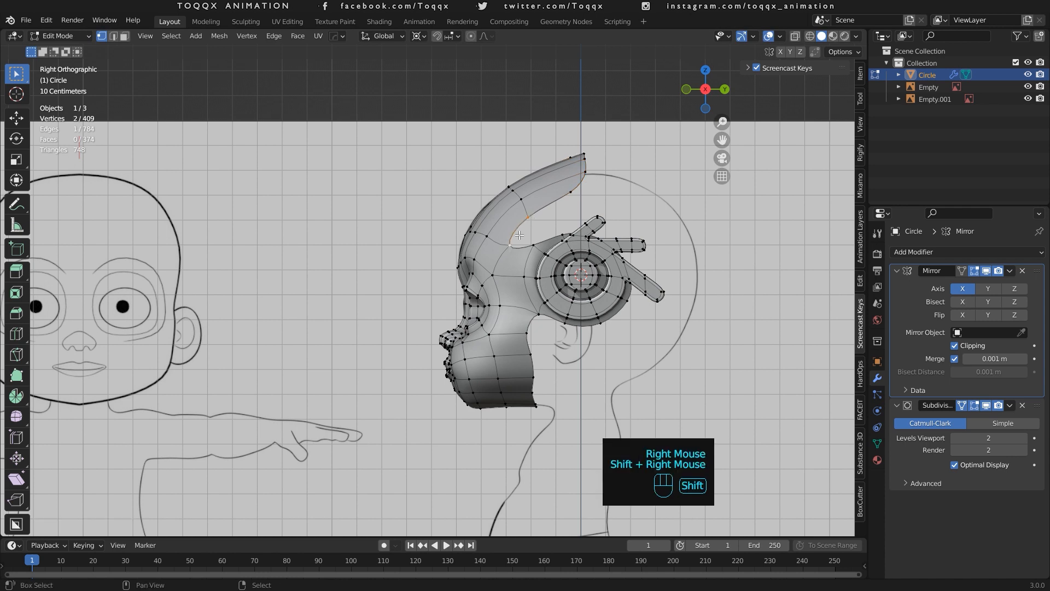
shift+right_click(533, 246)
shift+right_click(563, 235)
key(f)
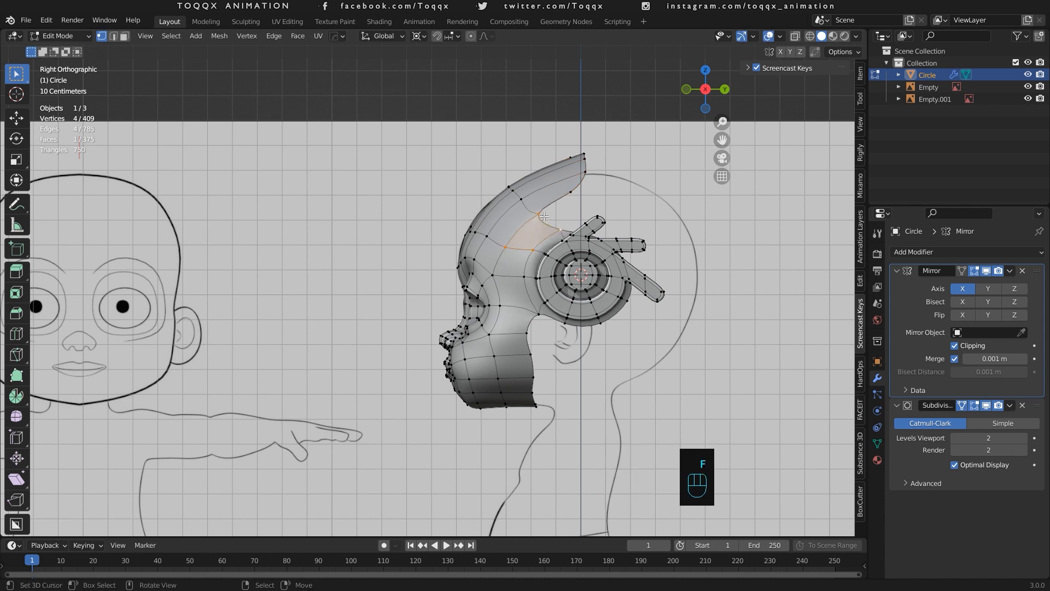
Extrude the upper inner edge of the head strip about 0.077 m along X to close the gap at the mirror plane.
scroll(440, 281, up, 1)
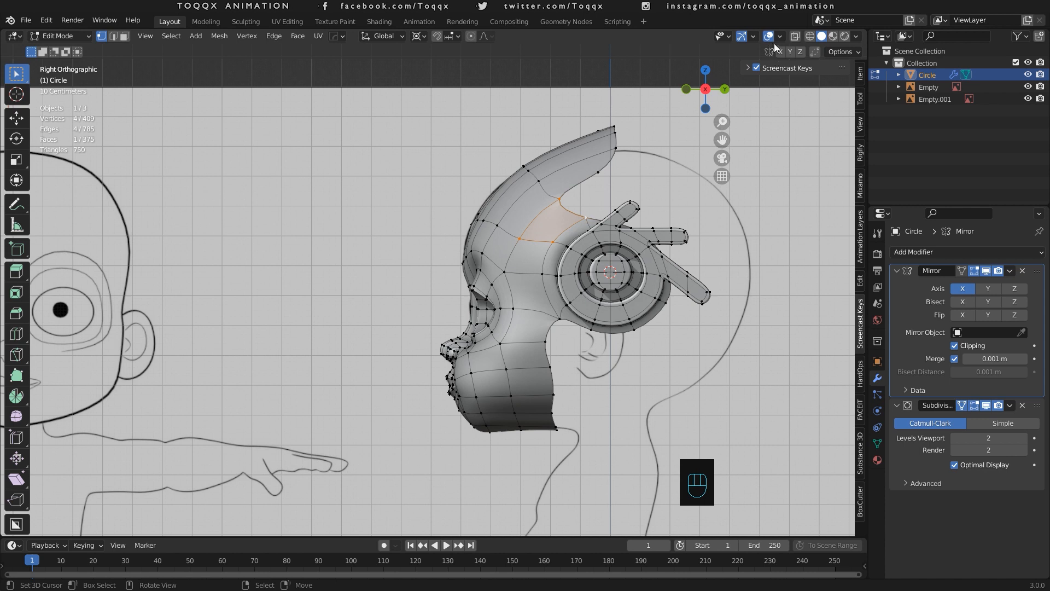
drag(705, 91, 650, 82)
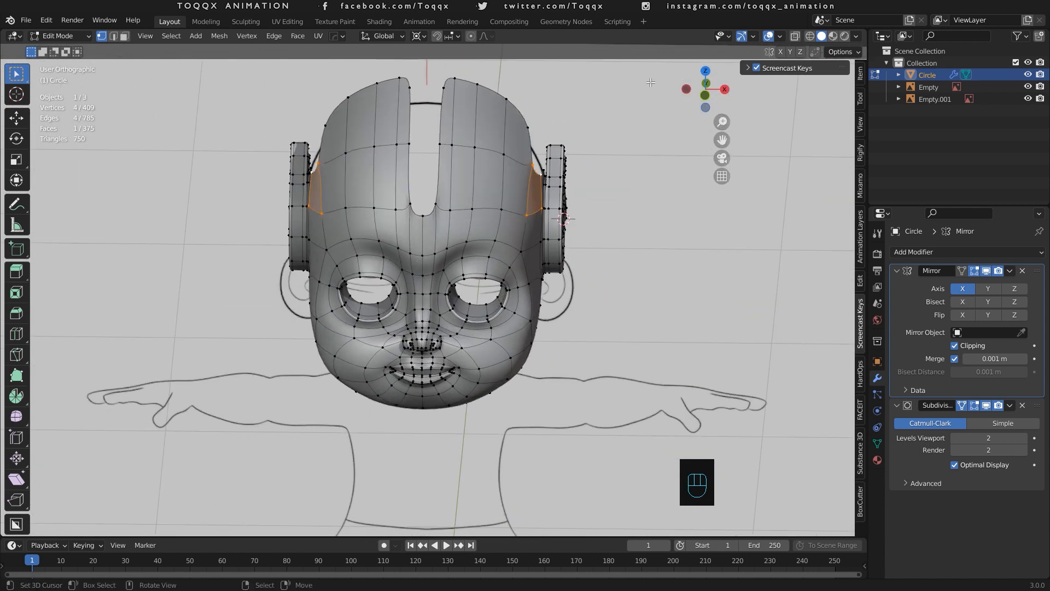
right_click(450, 146)
shift+right_click(454, 79)
key(e)
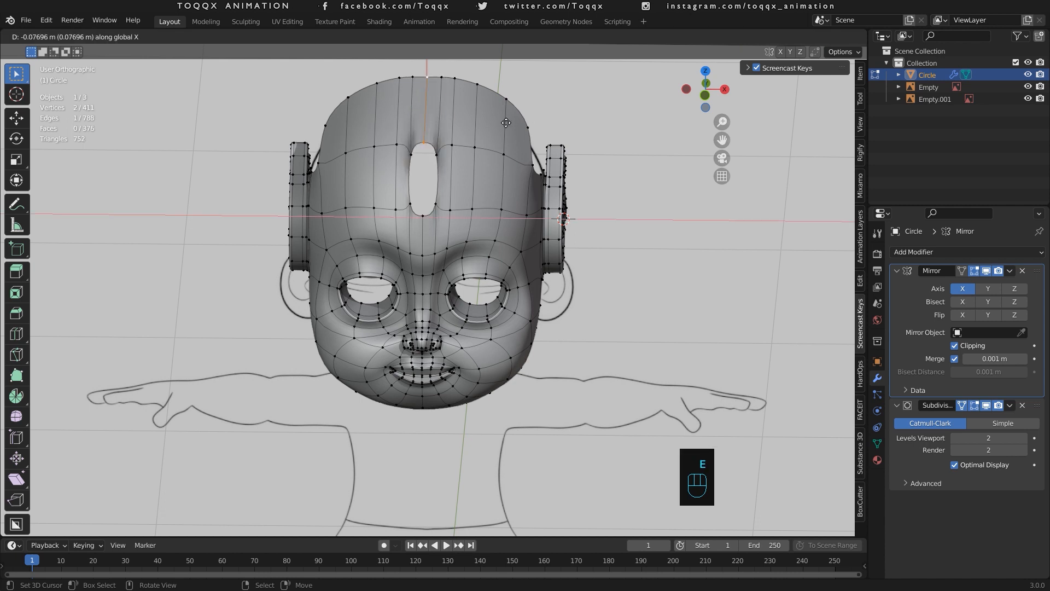
click(500, 124)
Fill the remaining slot in the middle of the forehead with a face from its four corner vertices.
right_click(435, 149)
shift+right_click(422, 148)
shift+right_click(429, 205)
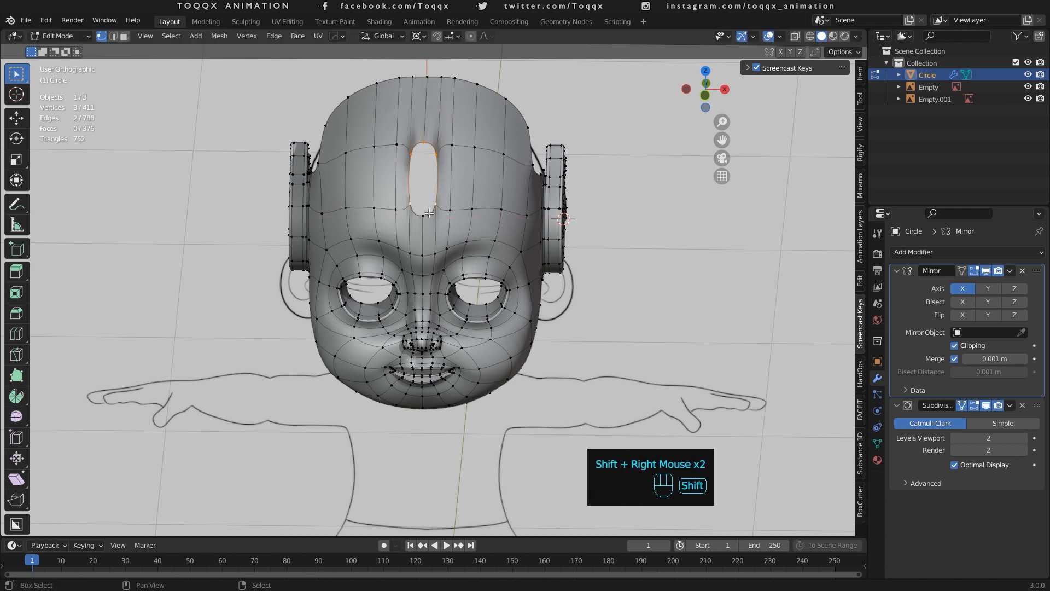
shift+right_click(429, 213)
key(f)
Fill a four-vertex face between the side of the head strip near the crown and the adjoining logo rim.
drag(708, 91, 662, 239)
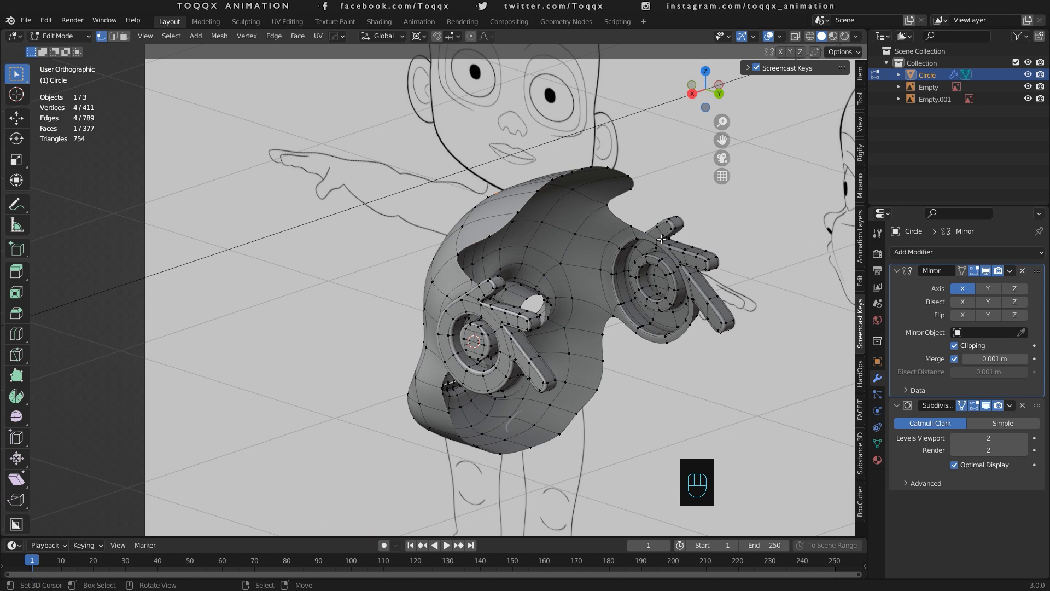
right_click(658, 234)
shift+right_click(629, 228)
shift+right_click(600, 207)
shift+right_click(633, 195)
key(f)
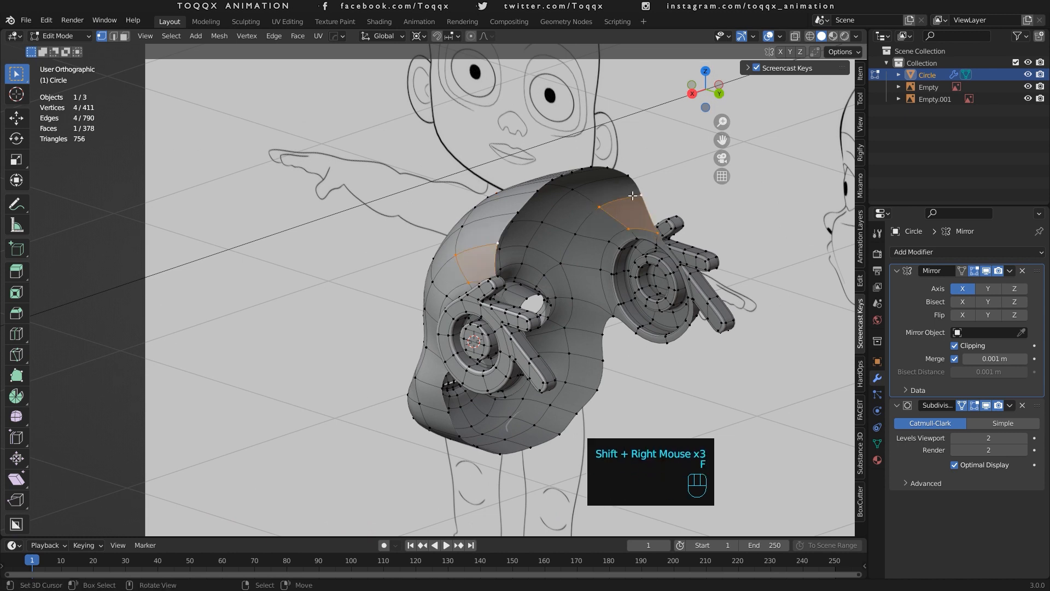
Extrude the whole open edge at the crown and rotate it around the 3D cursor to start the back of the head.
right_click(494, 241)
shift+right_click(512, 211)
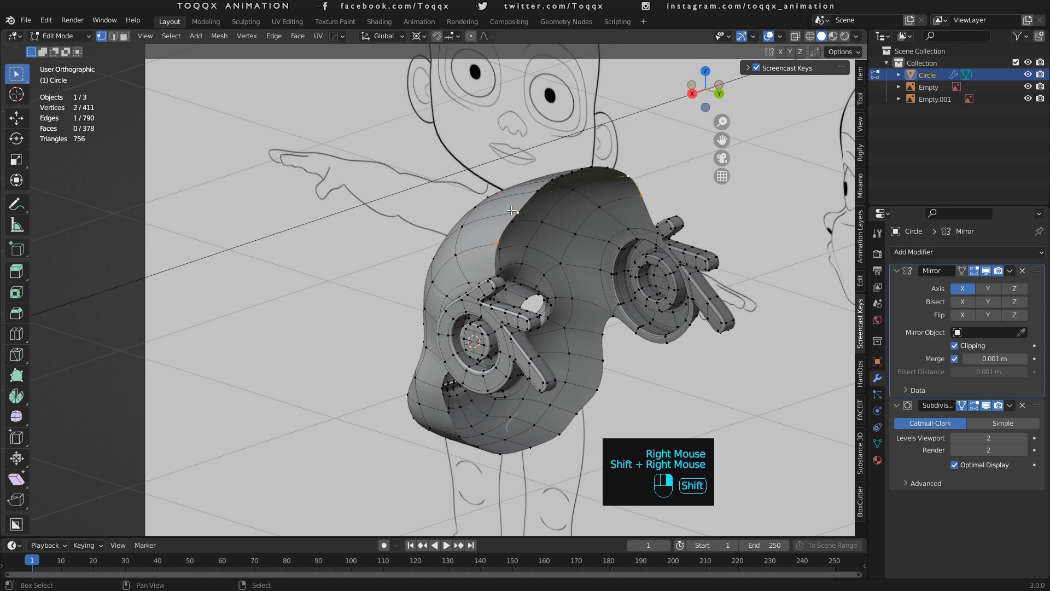
shift+right_click(537, 189)
shift+right_click(553, 179)
shift+right_click(572, 172)
shift+right_click(590, 166)
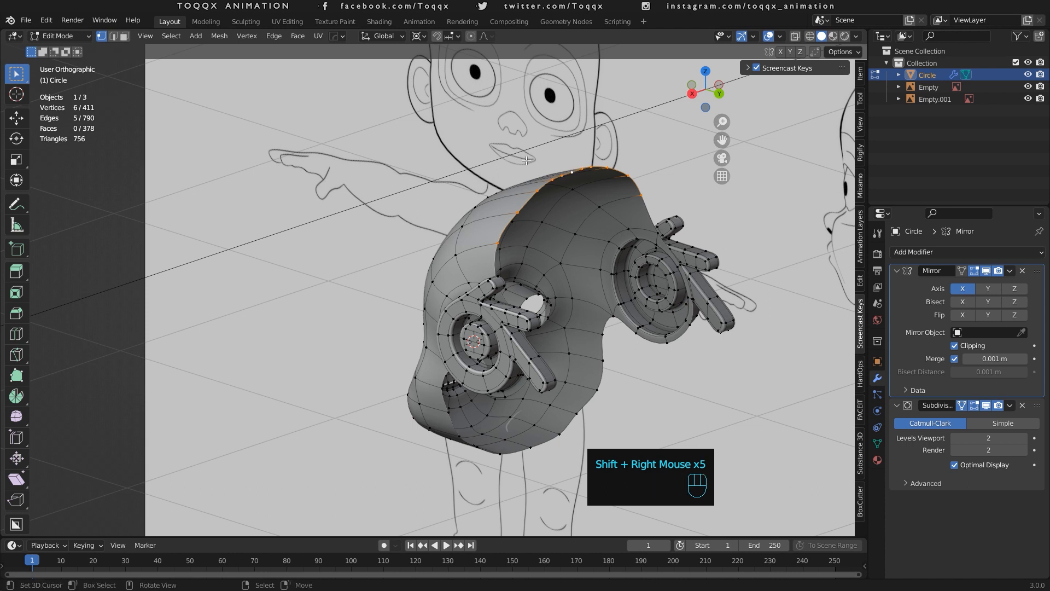
key(KP_3)
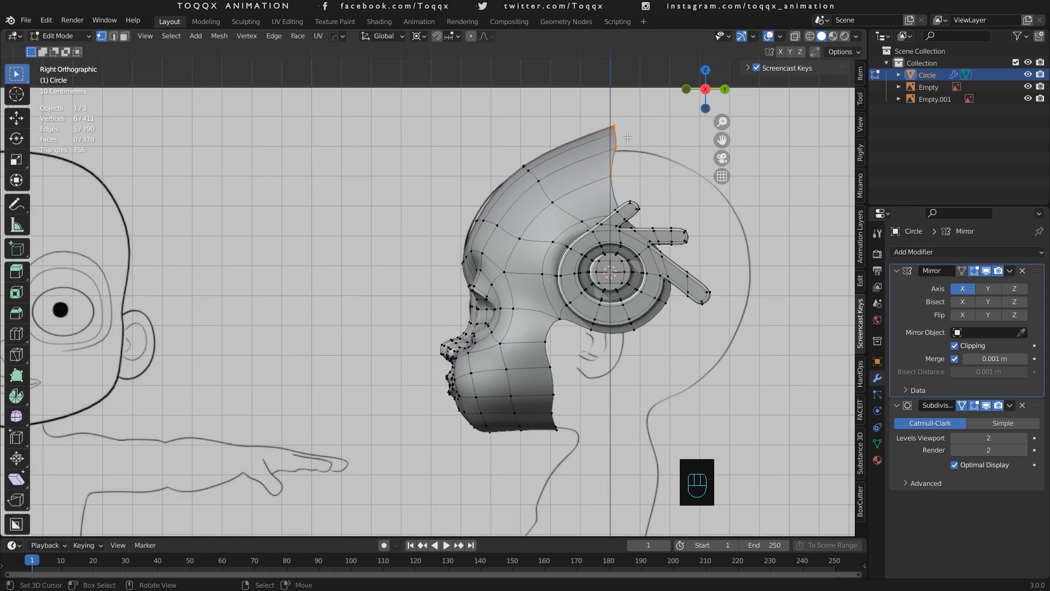
key(e)
key(r)
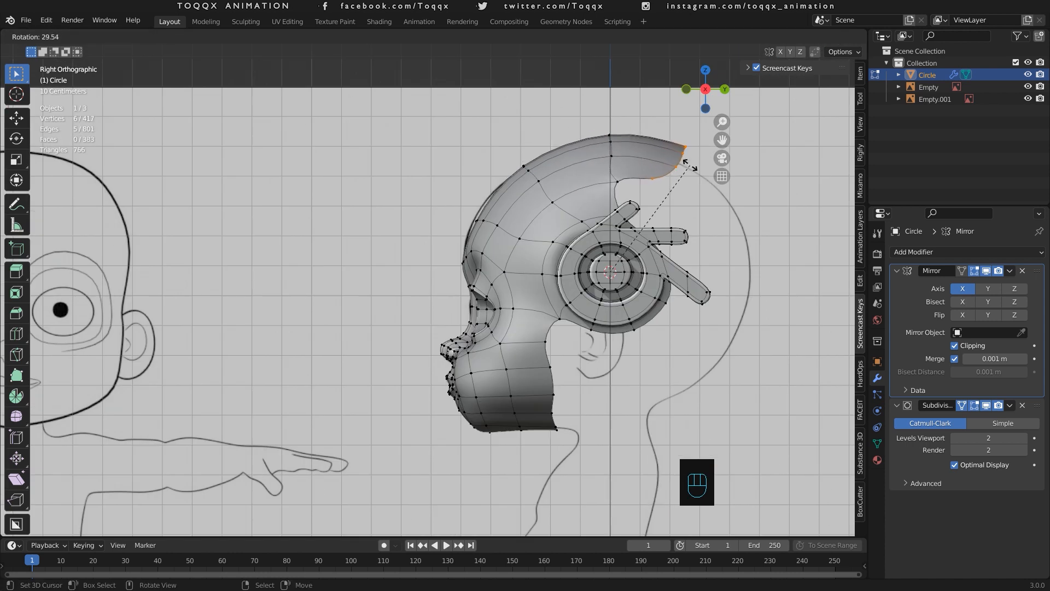
click(693, 189)
Extrude and rotate the rear edge around the 3D cursor three more times, following the skull outline down to the nape.
key(e)
key(r)
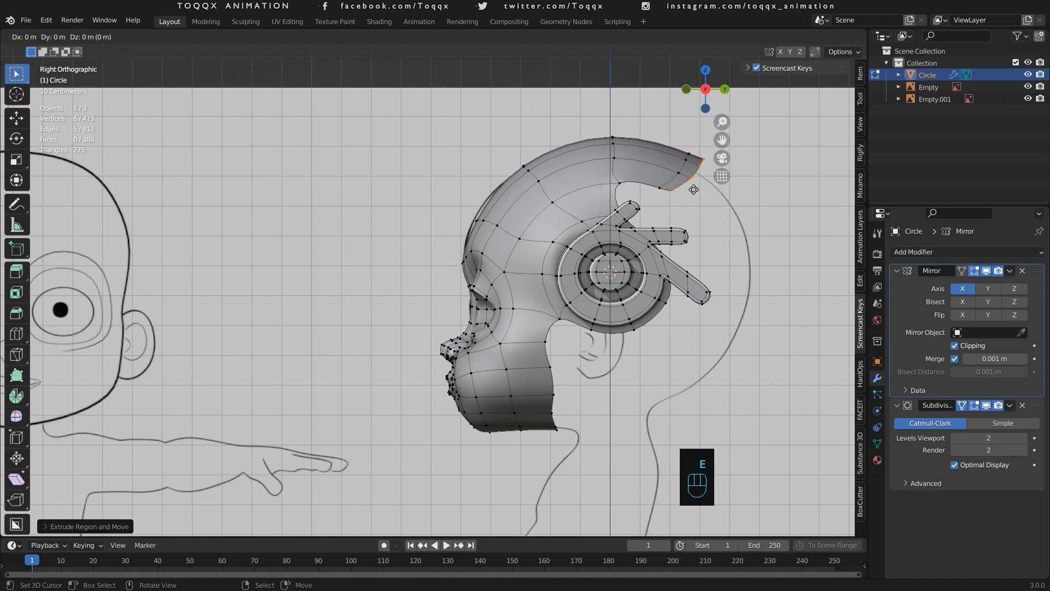
click(704, 261)
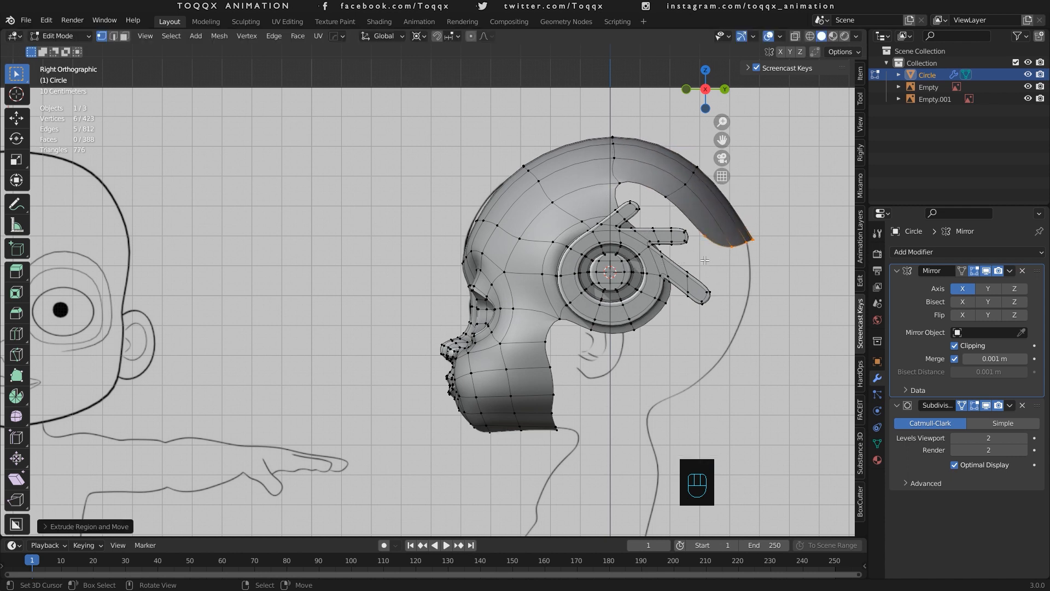
key(e)
key(r)
click(692, 319)
key(e)
key(r)
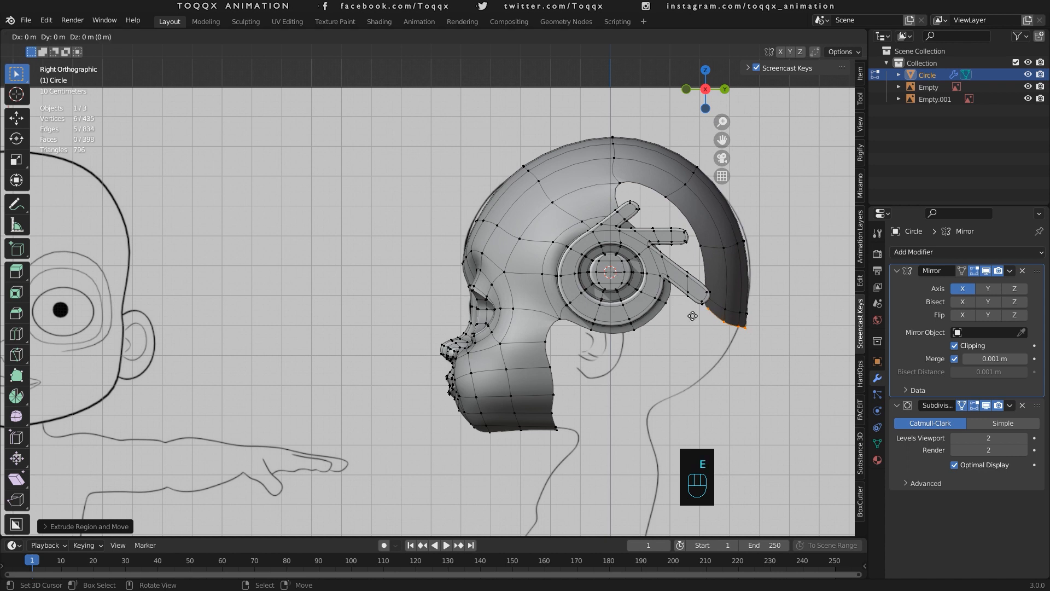
click(660, 343)
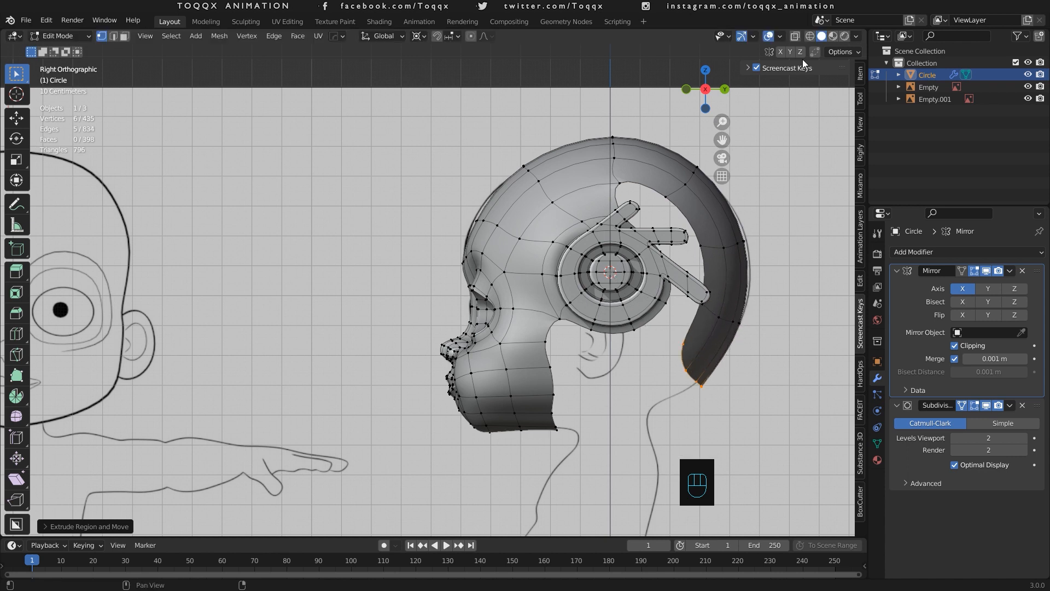
In edge mode, fill a face between the topmost open side edge of the rear head strip and the logo rim edge opposite.
drag(726, 94, 657, 169)
scroll(634, 208, up, 2)
scroll(634, 208, up, 3)
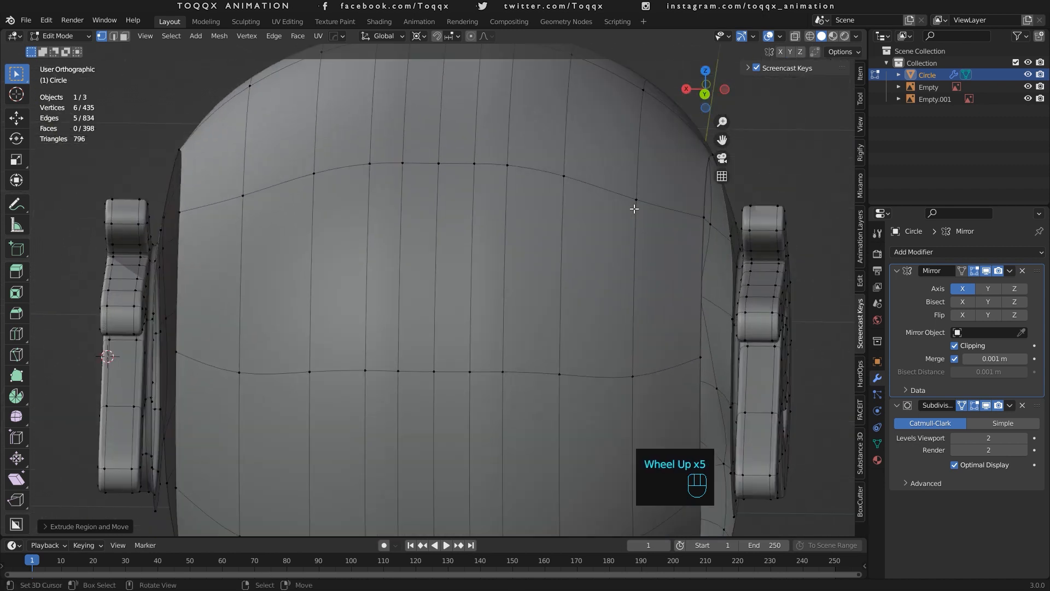
drag(723, 140, 622, 144)
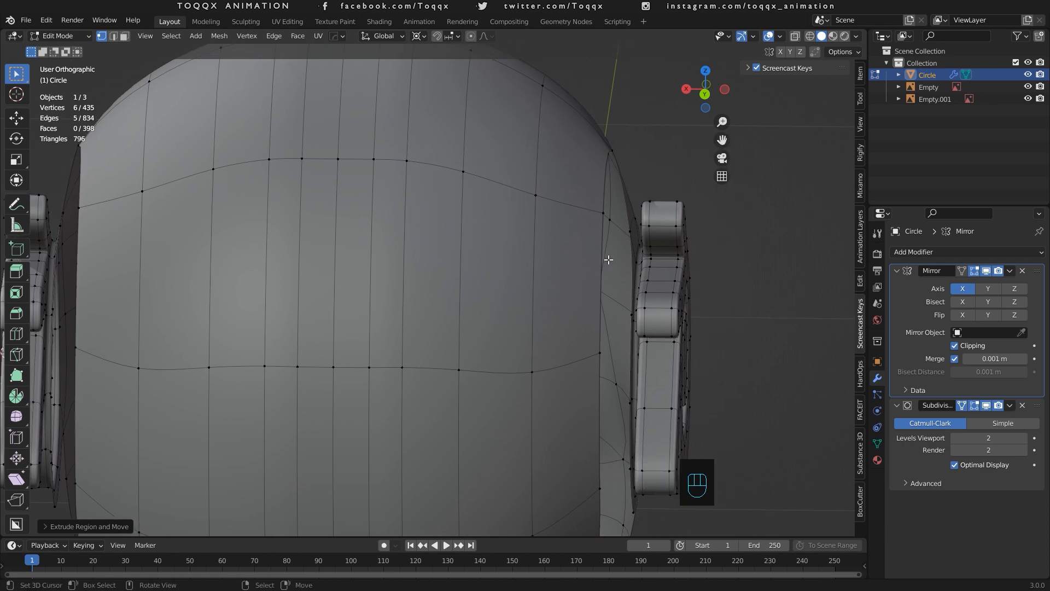
key(2)
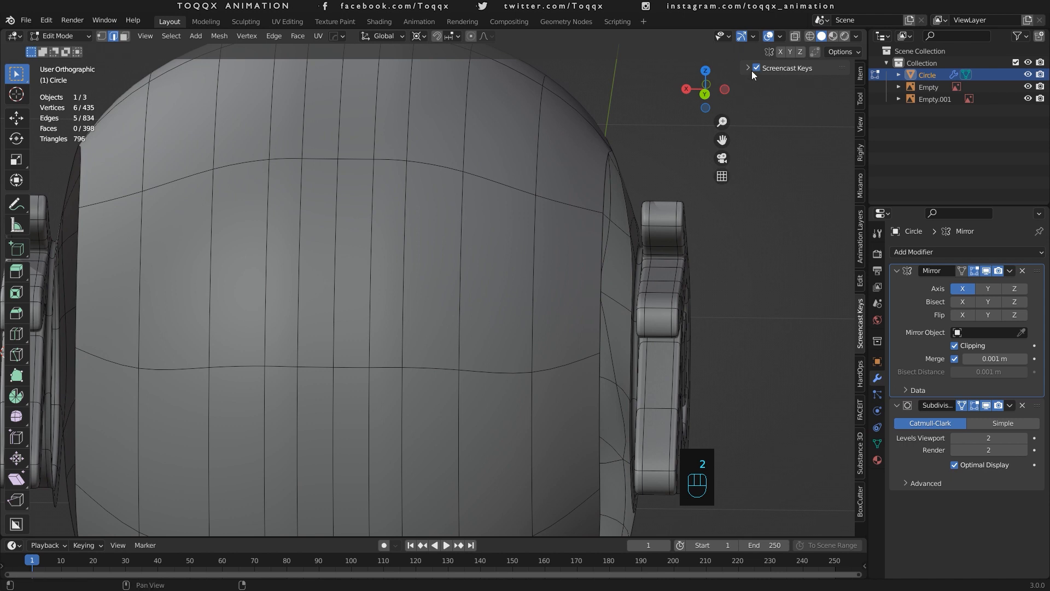
drag(731, 86, 728, 90)
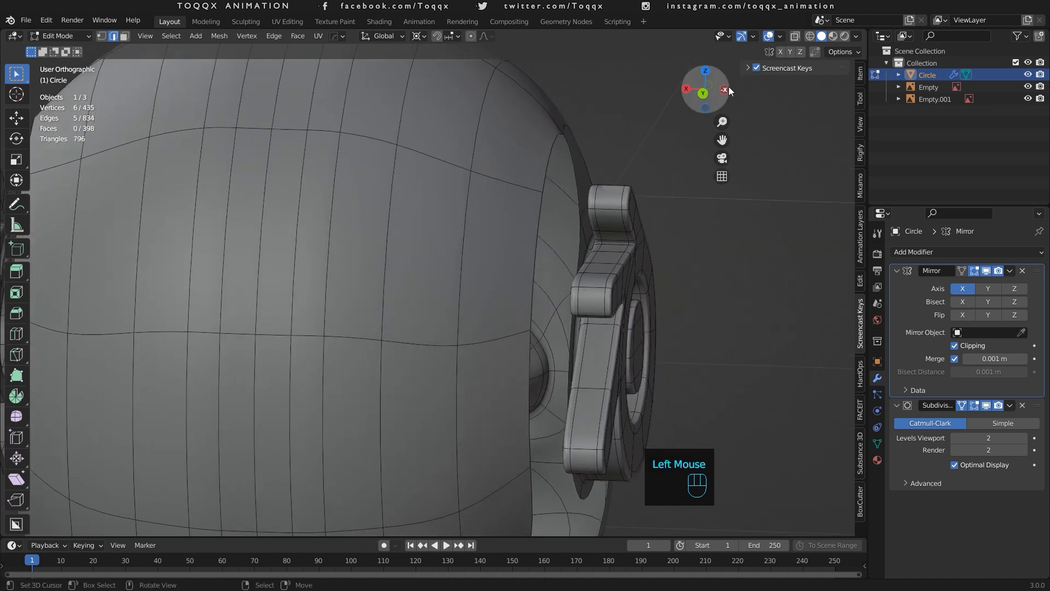
right_click(579, 241)
shift+right_click(547, 157)
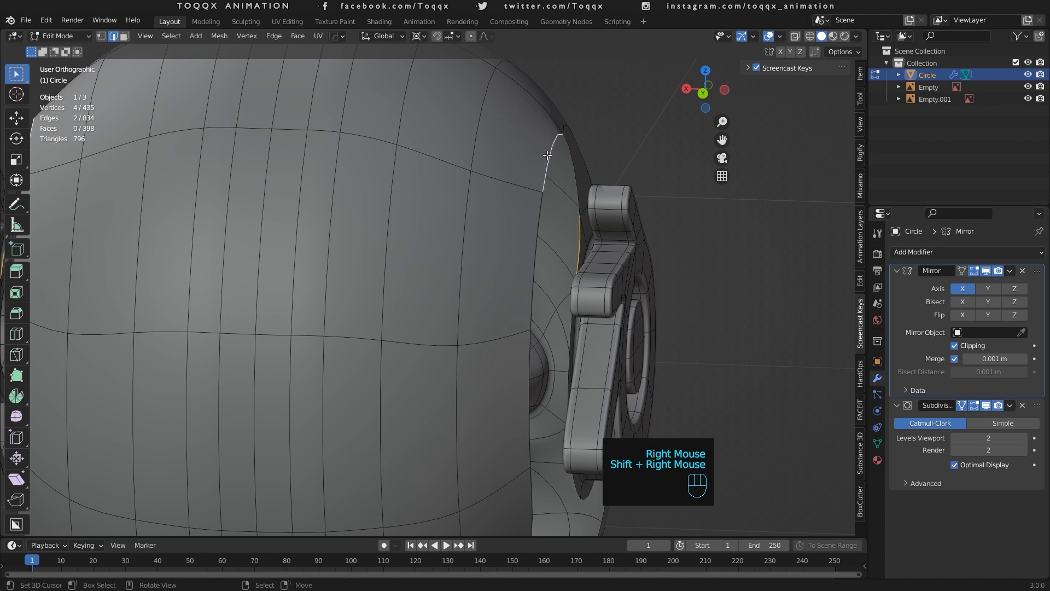
key(f)
Fill the next two faces downward between the rear head strip's side and the matching logo rim edges.
right_click(566, 311)
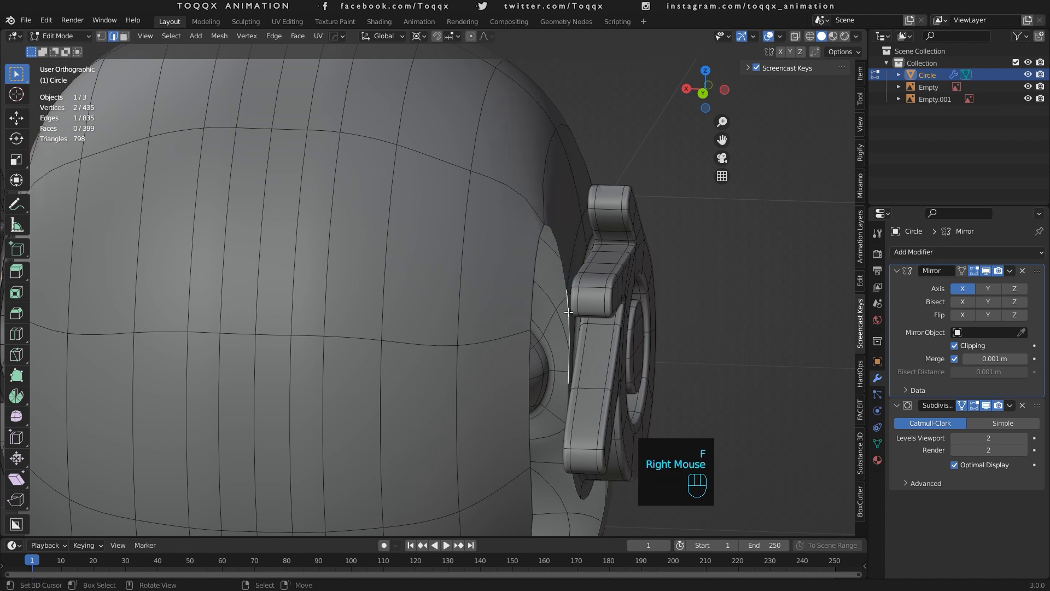
shift+right_click(531, 266)
key(f)
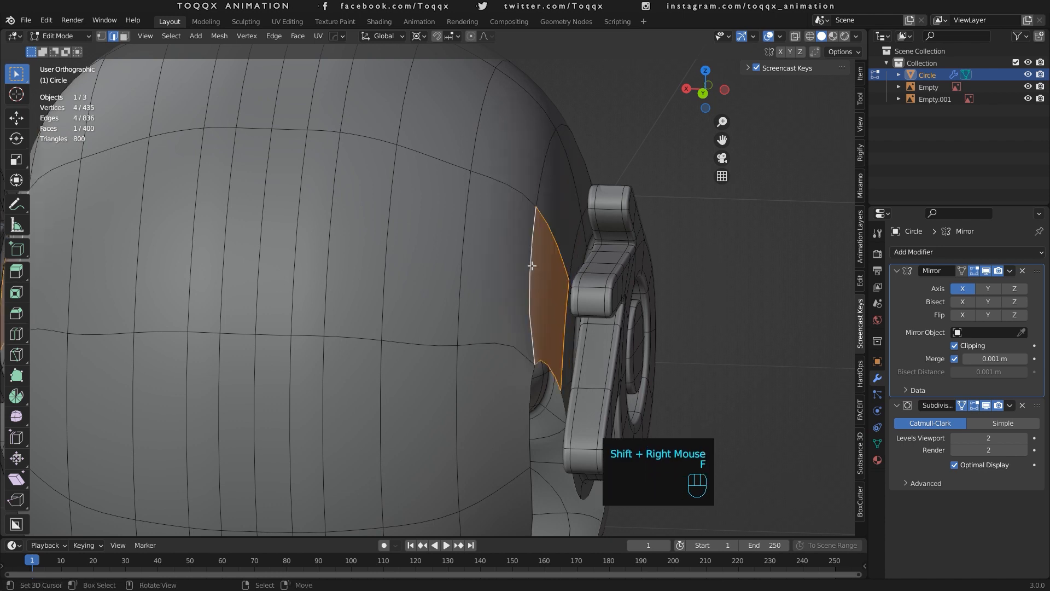
right_click(565, 395)
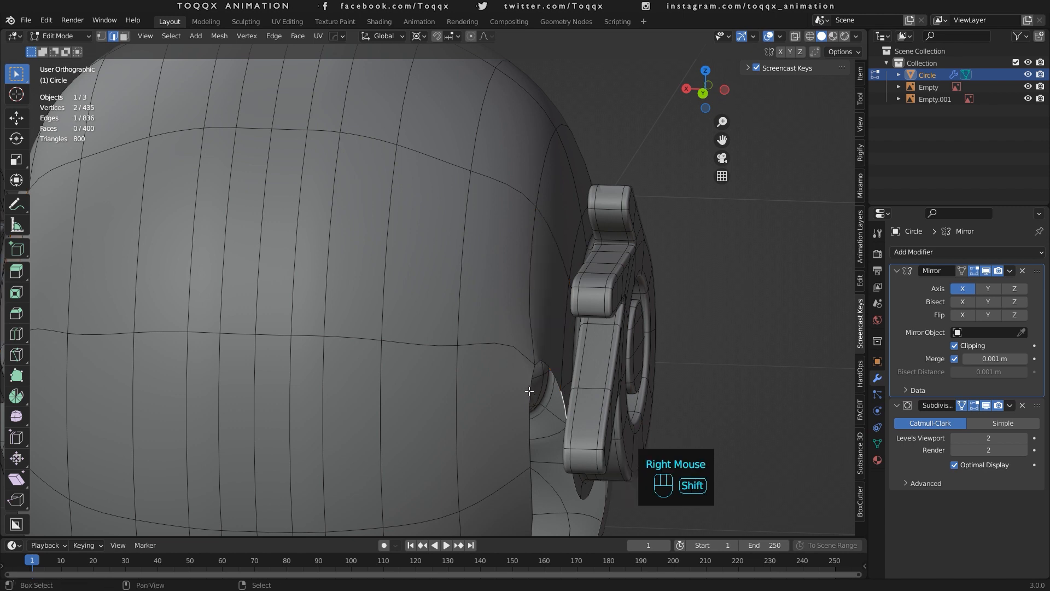
shift+right_click(528, 388)
key(f)
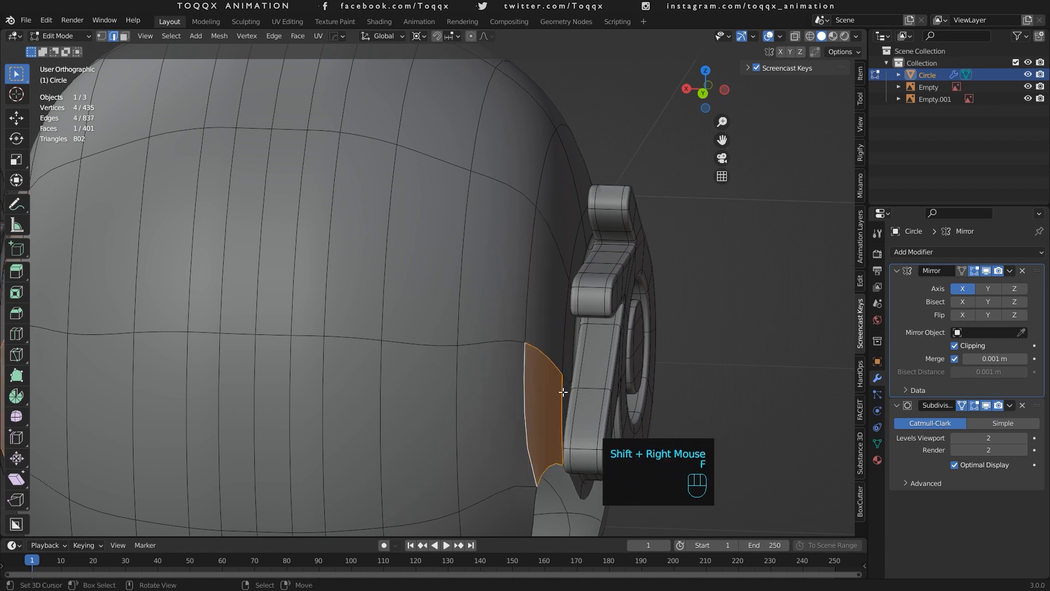
Fill the lowest face between the rear head strip's side edge and the underside of the logo rim.
drag(729, 93, 724, 76)
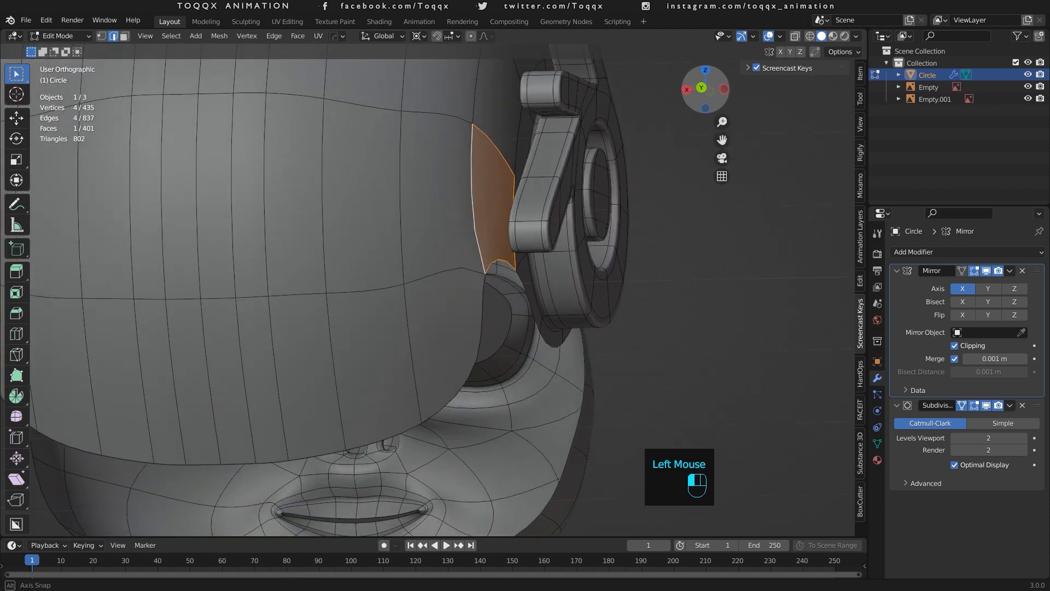
right_click(525, 283)
shift+right_click(477, 307)
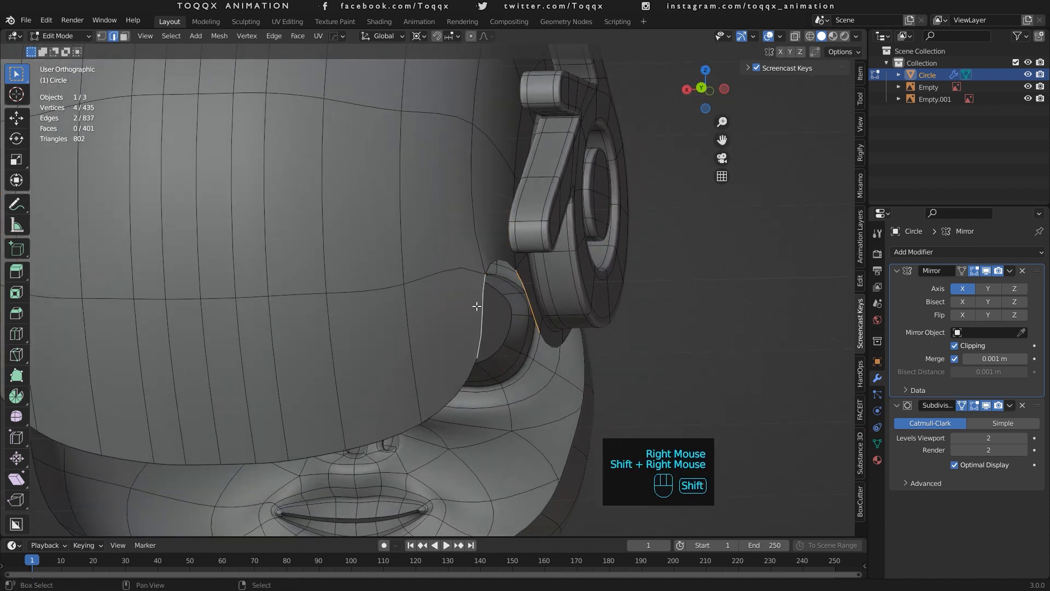
key(f)
Select the edge loop over the side of the skull and the one along the jaw, and compare their alignment from several views.
scroll(510, 288, down, 4)
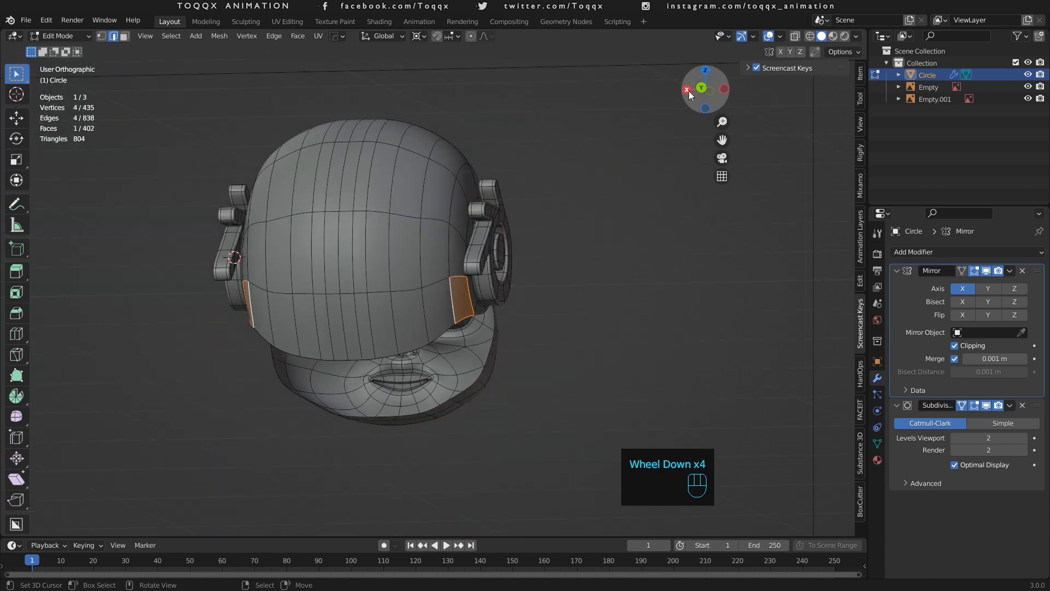
drag(695, 90, 644, 88)
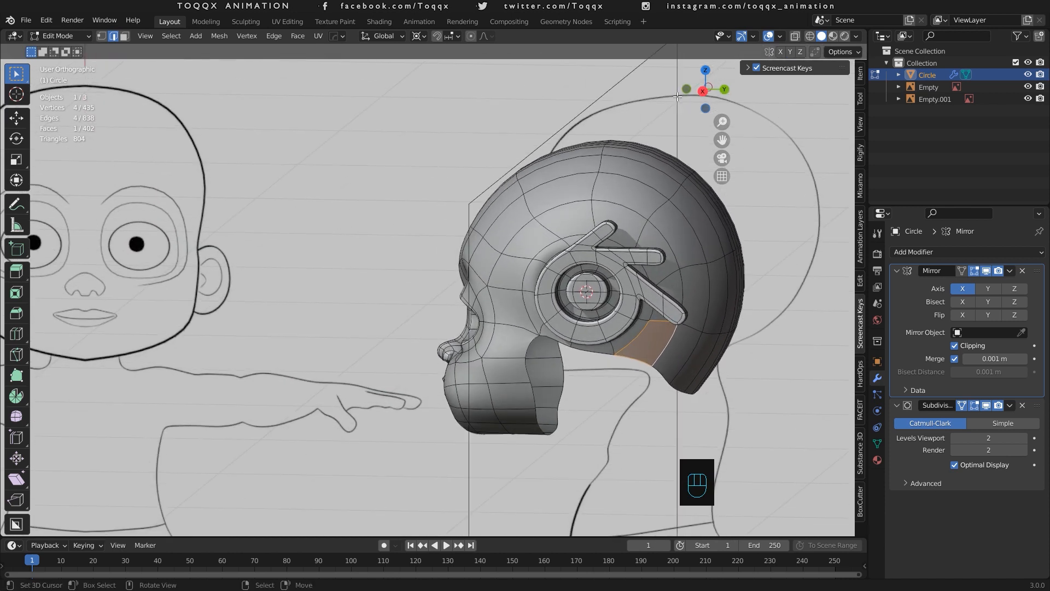
key(KP_3)
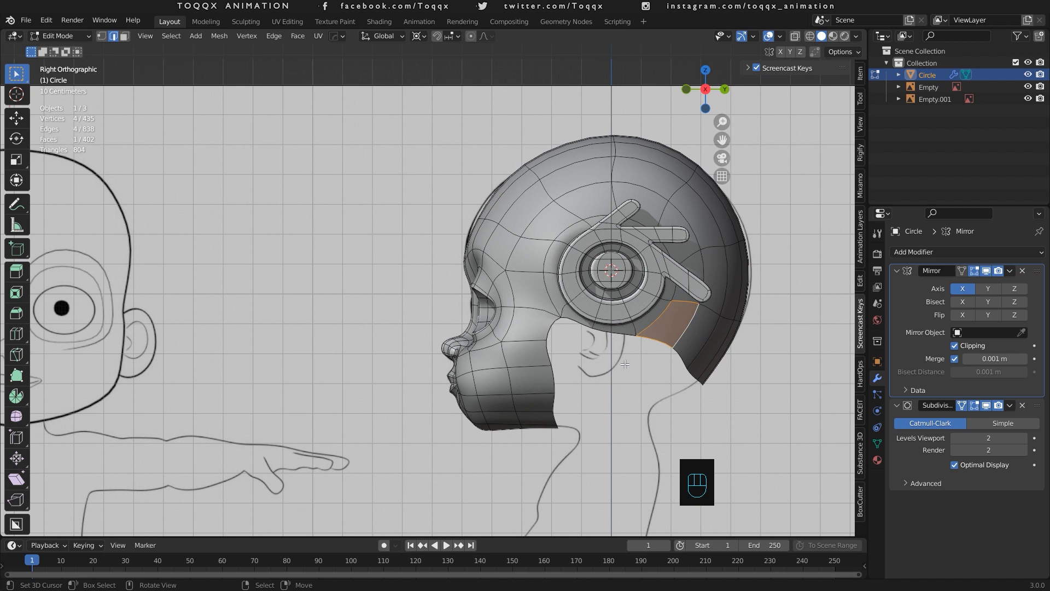
alt+right_click(654, 162)
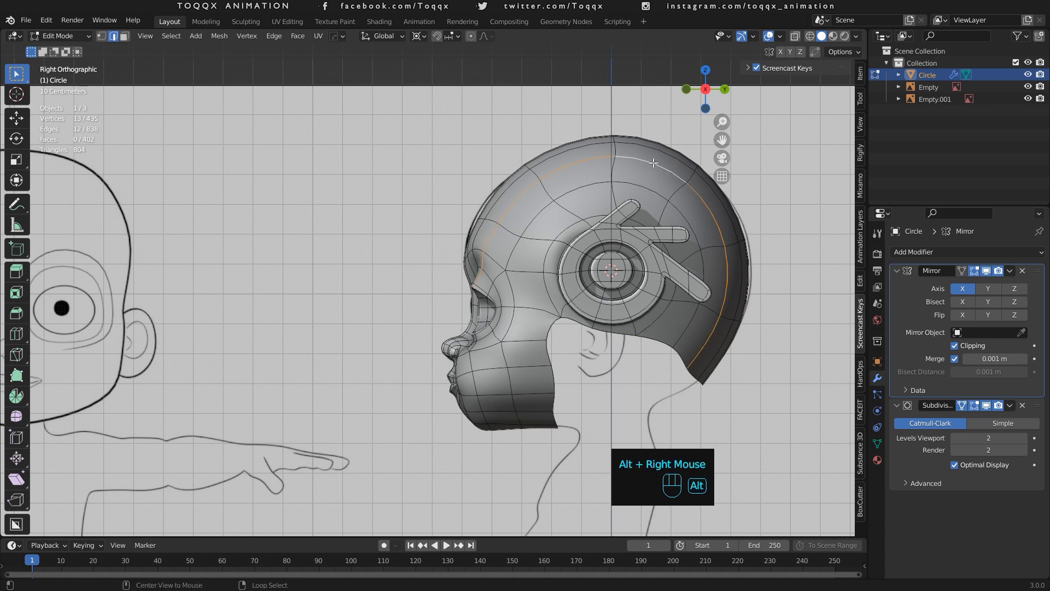
alt+shift+right_click(534, 416)
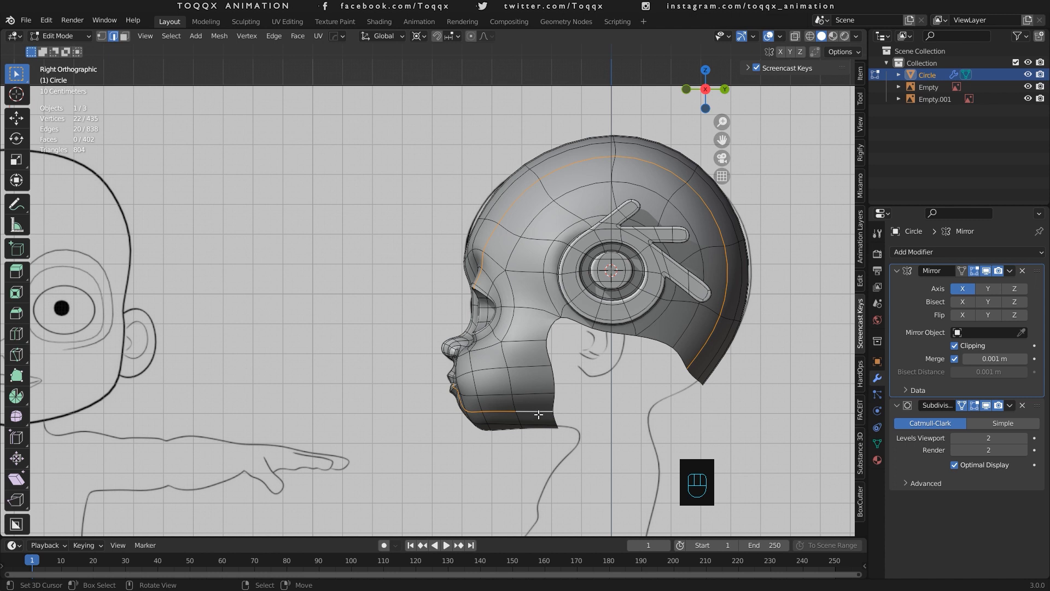
drag(706, 91, 832, 103)
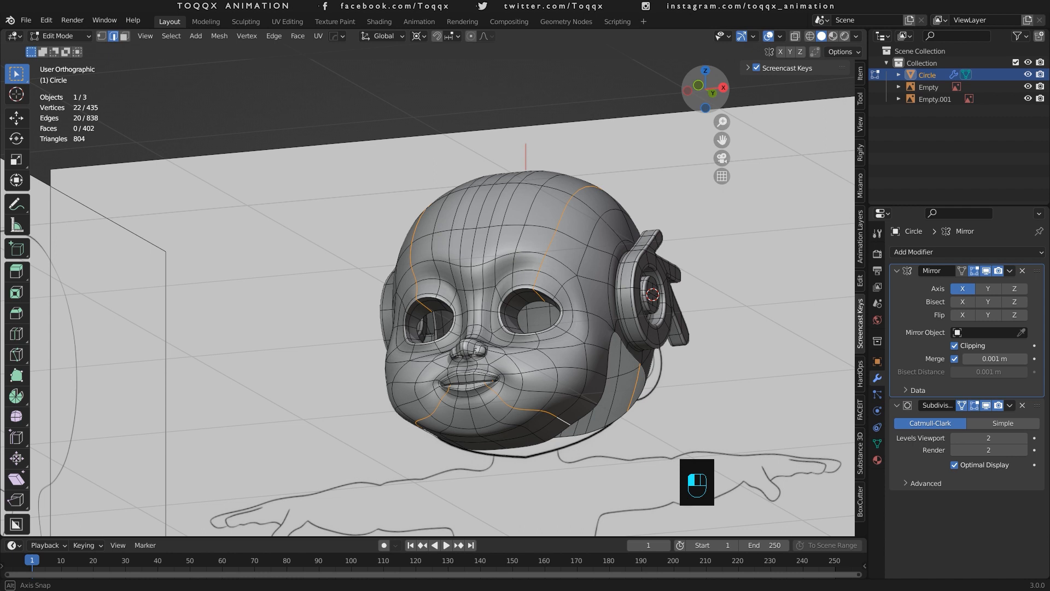
drag(706, 89, 599, 86)
key(KP_1)
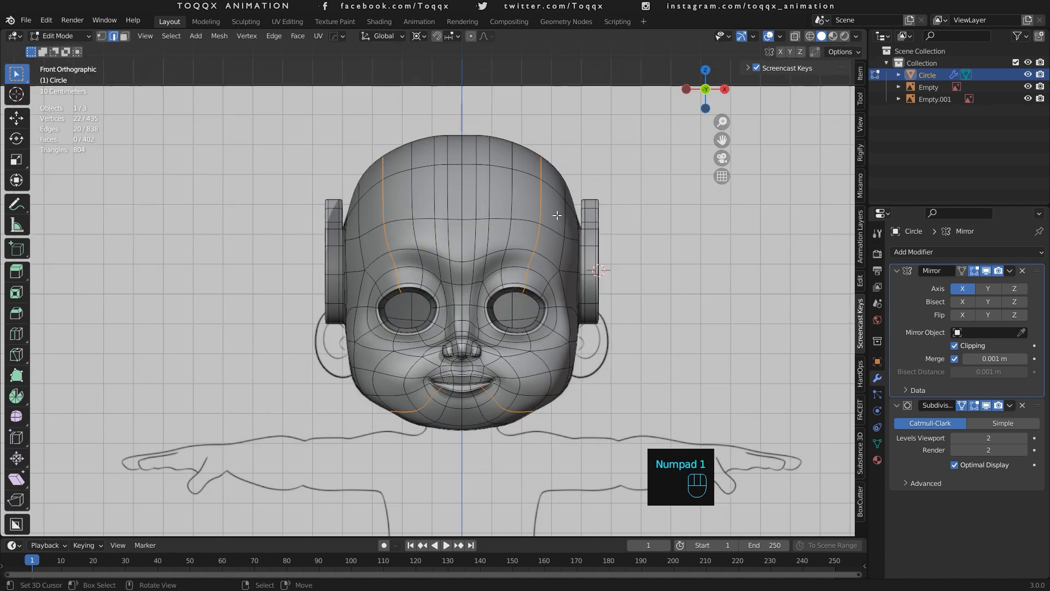
Inspect the smoothed head in Object Mode from the front and right side, and return to Edit Mode.
key(Tab)
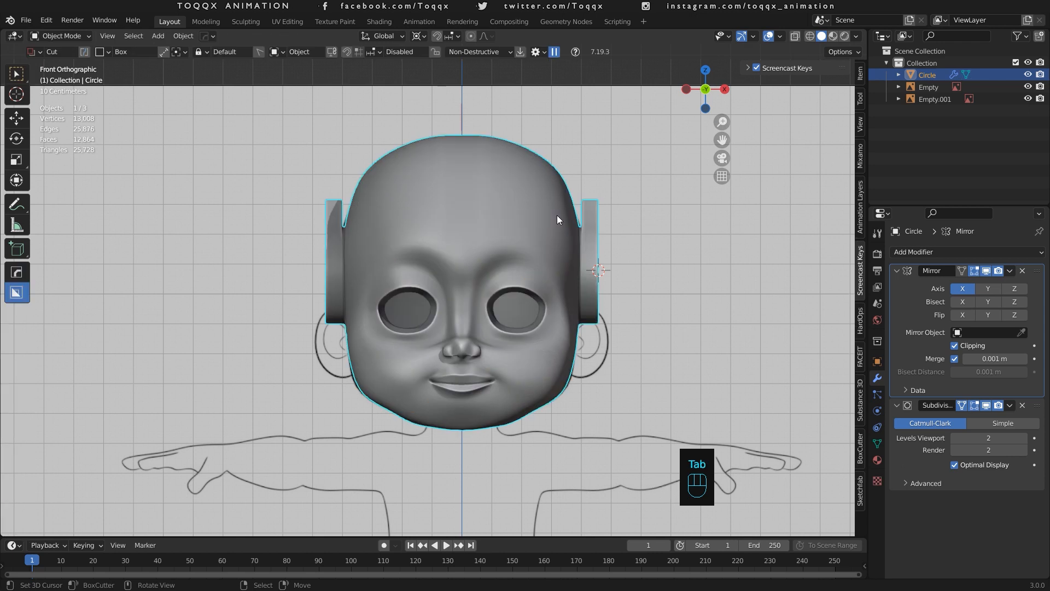
drag(709, 91, 668, 90)
key(KP_3)
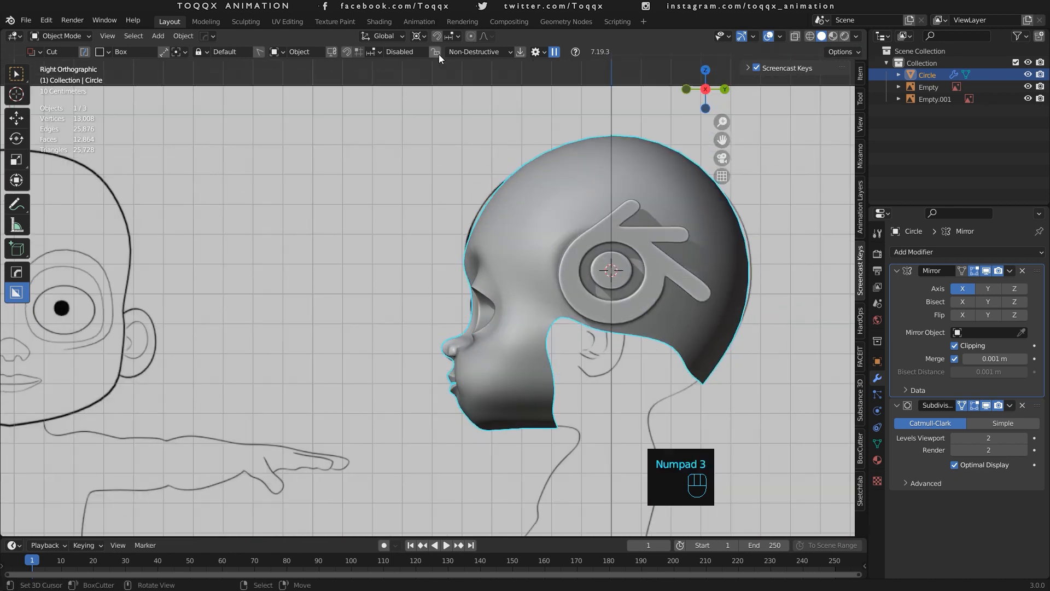
key(Tab)
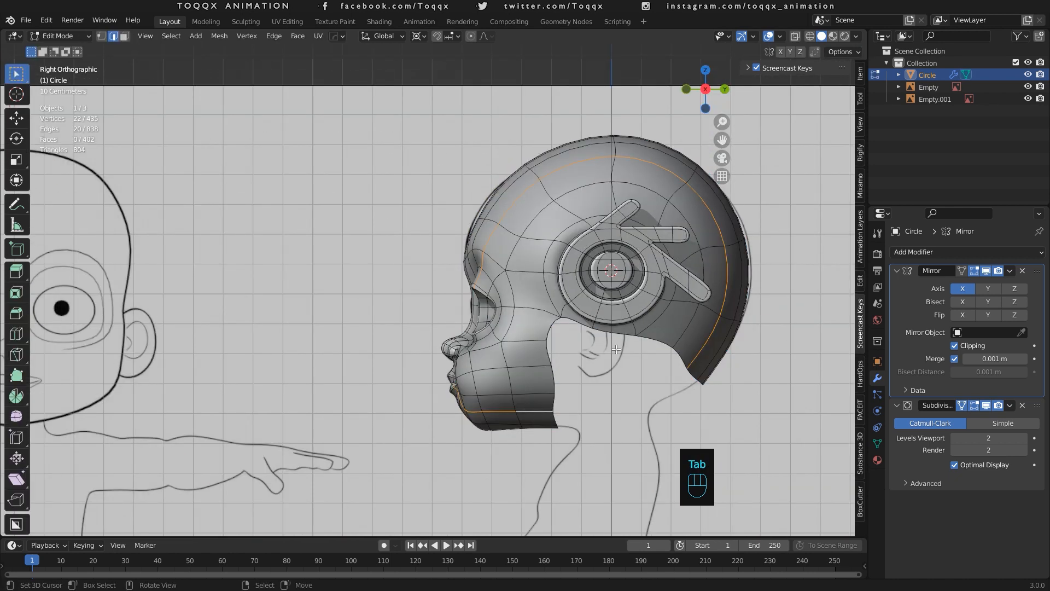
Connect the lower rear skull vertex to the jaw's rear border vertex with a new edge spanning the underside gap.
right_click(589, 329)
drag(706, 89, 703, 82)
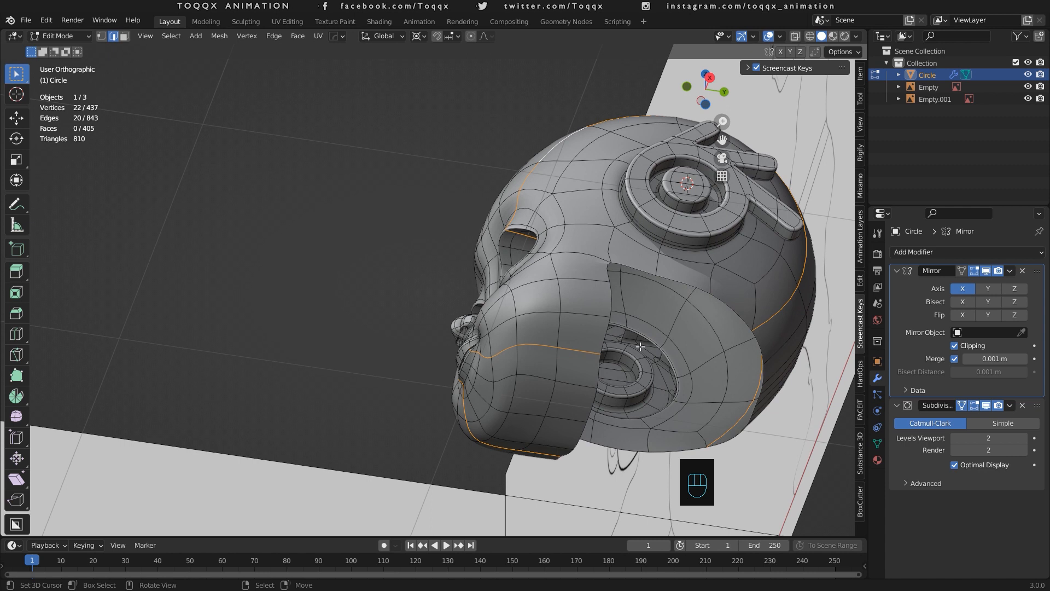
key(1)
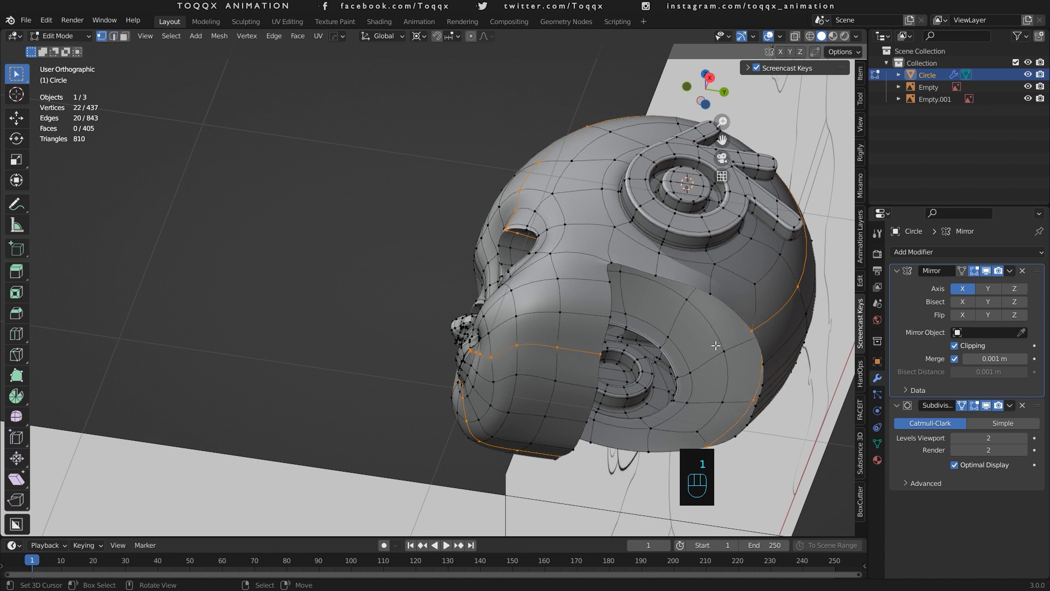
right_click(751, 335)
shift+right_click(599, 355)
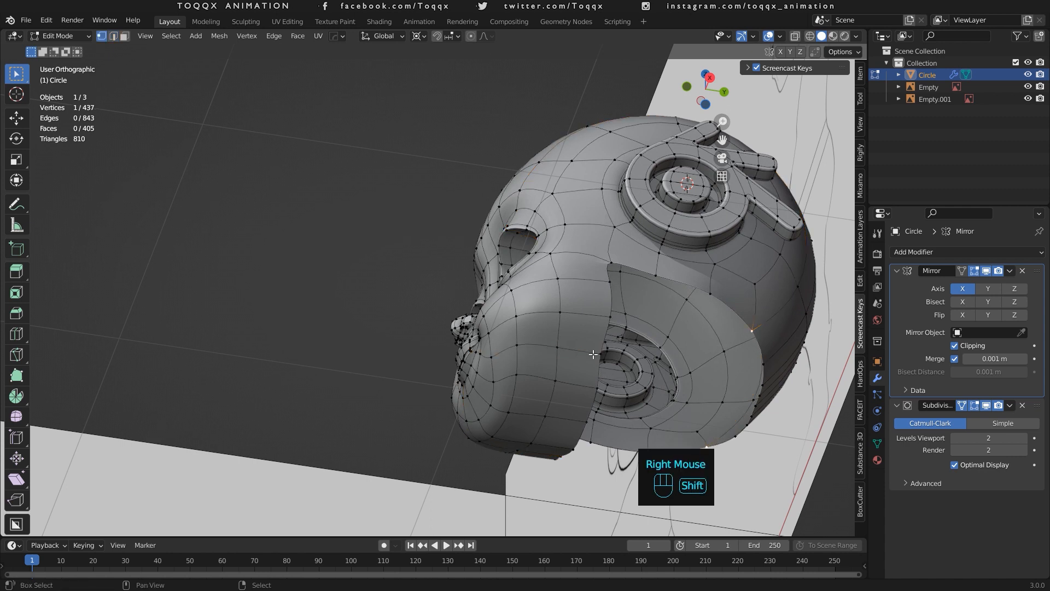
key(f)
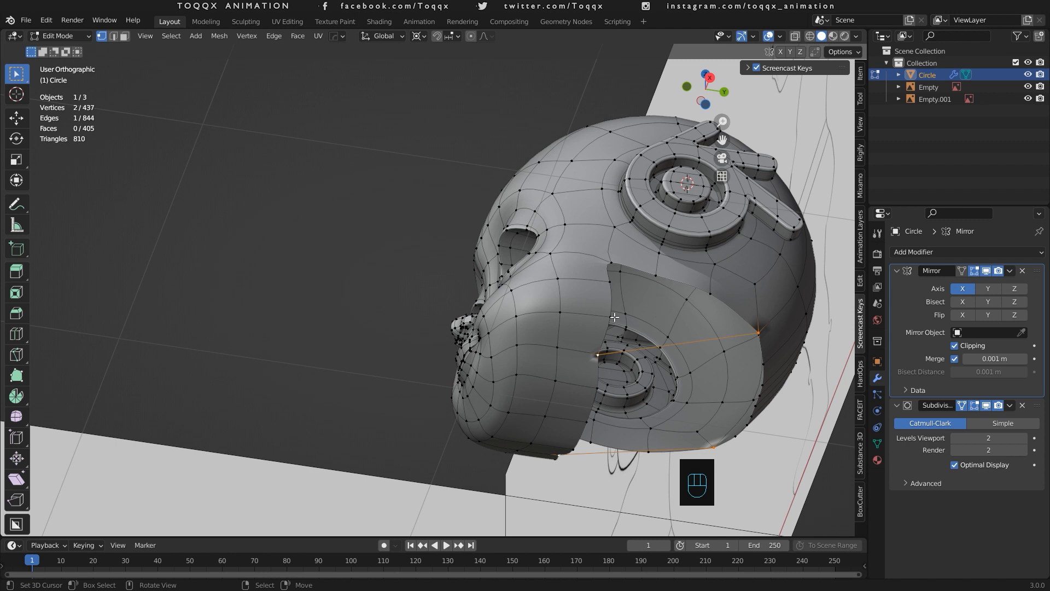
Extrude the upper edge of the jaw's rear border about 0.116 m backward in the right side view.
right_click(616, 290)
shift+right_click(617, 311)
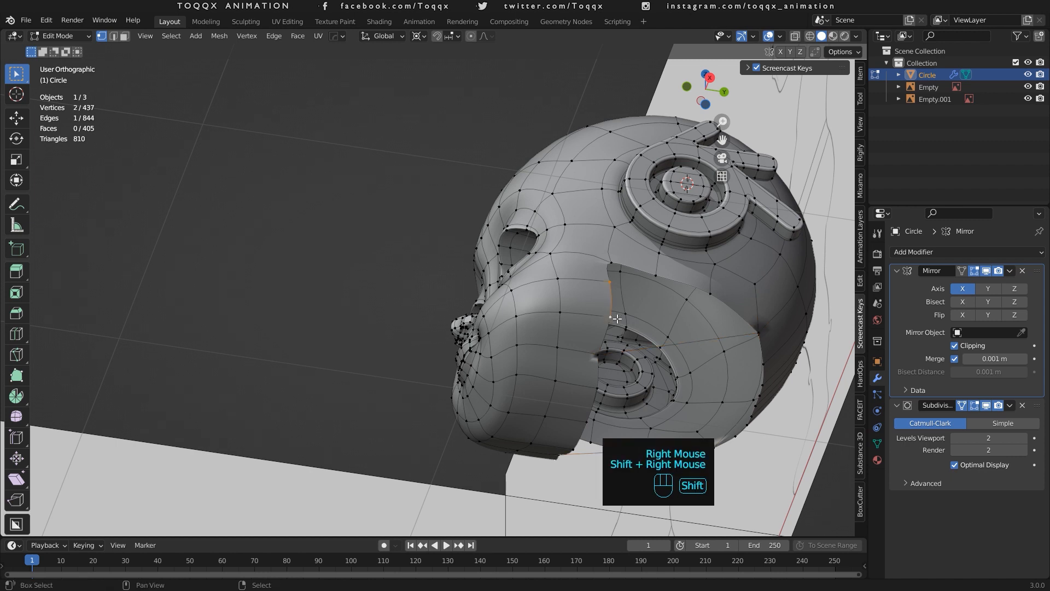
key(KP_3)
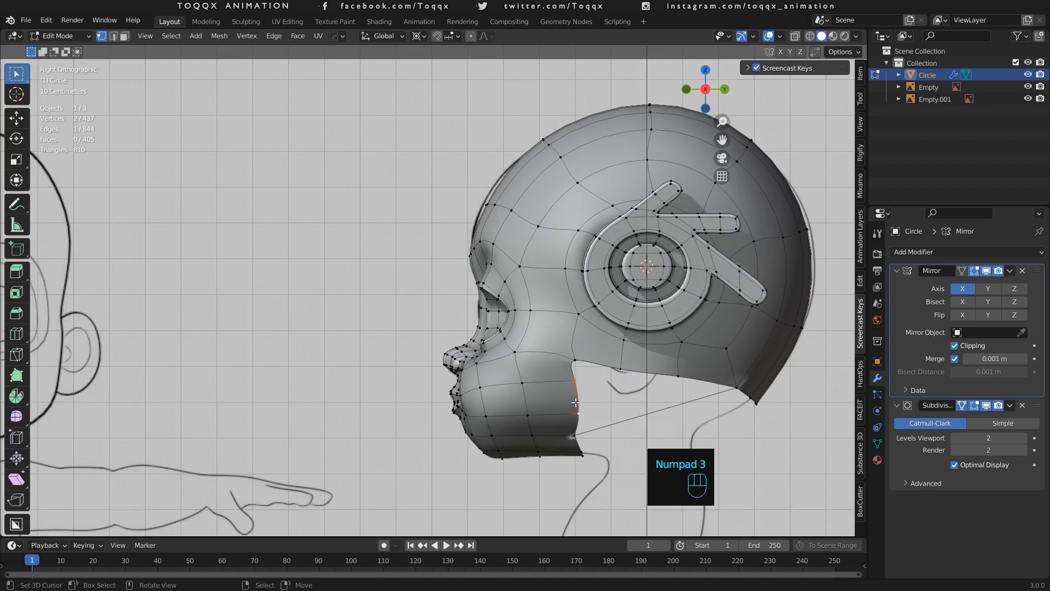
key(e)
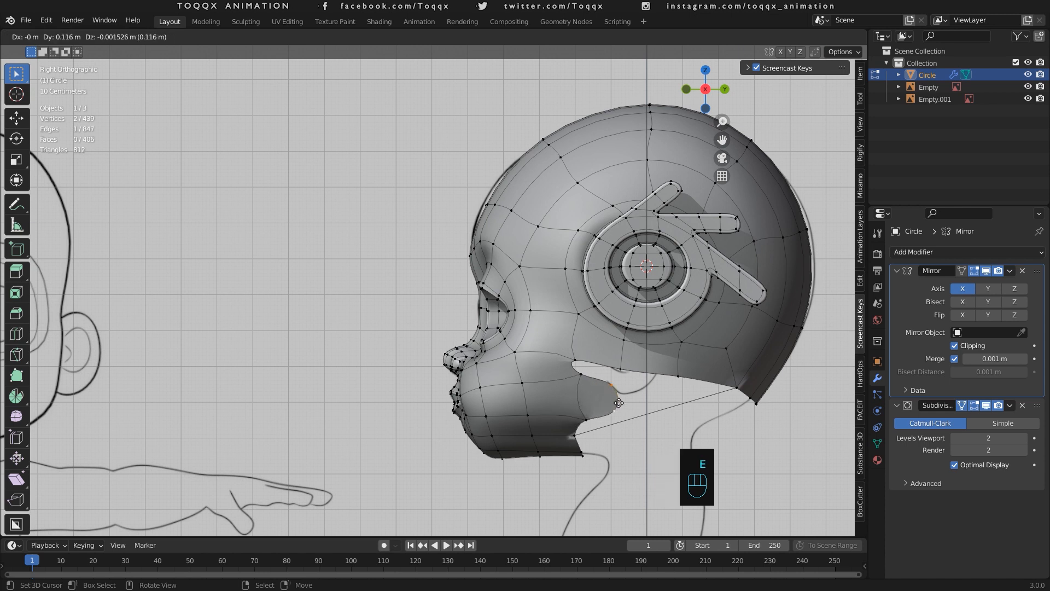
click(619, 403)
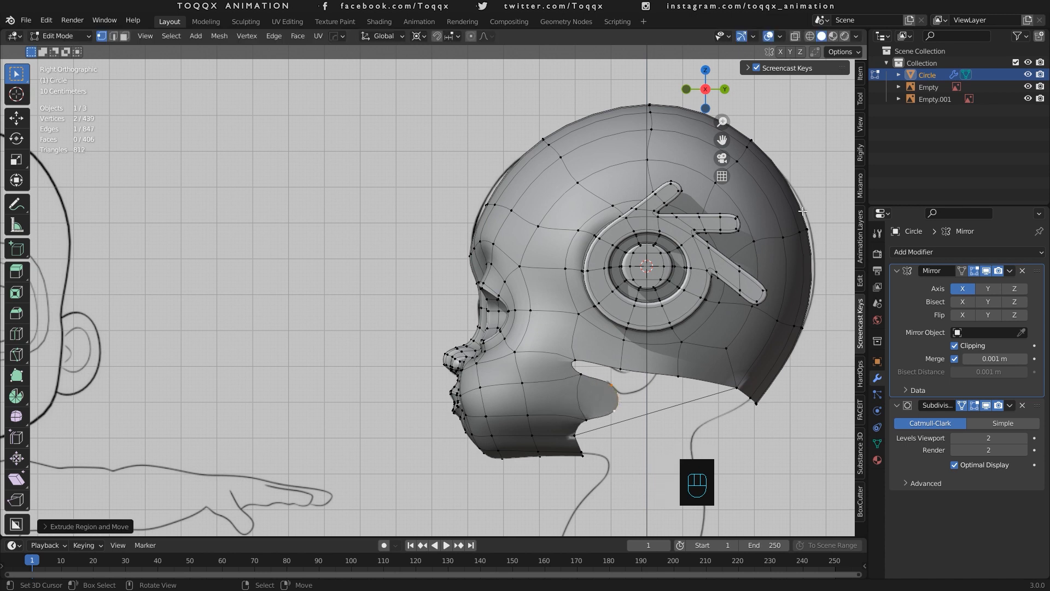
Fill the gap between the extruded jaw strip's upper side and the head's lower side border with a face.
drag(711, 90, 695, 100)
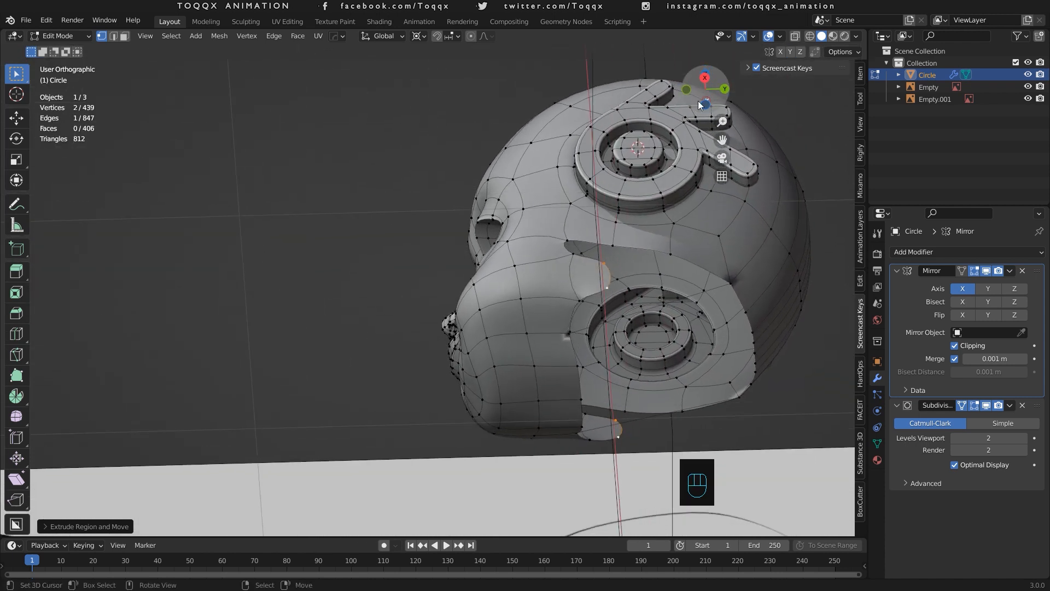
right_click(566, 239)
shift+right_click(572, 253)
shift+right_click(611, 246)
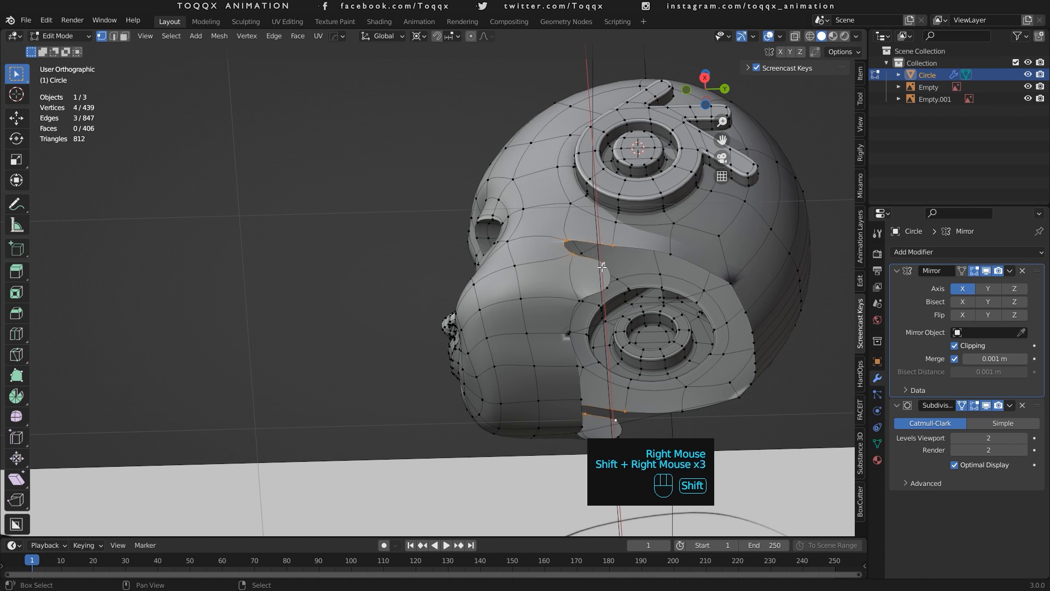
key(f)
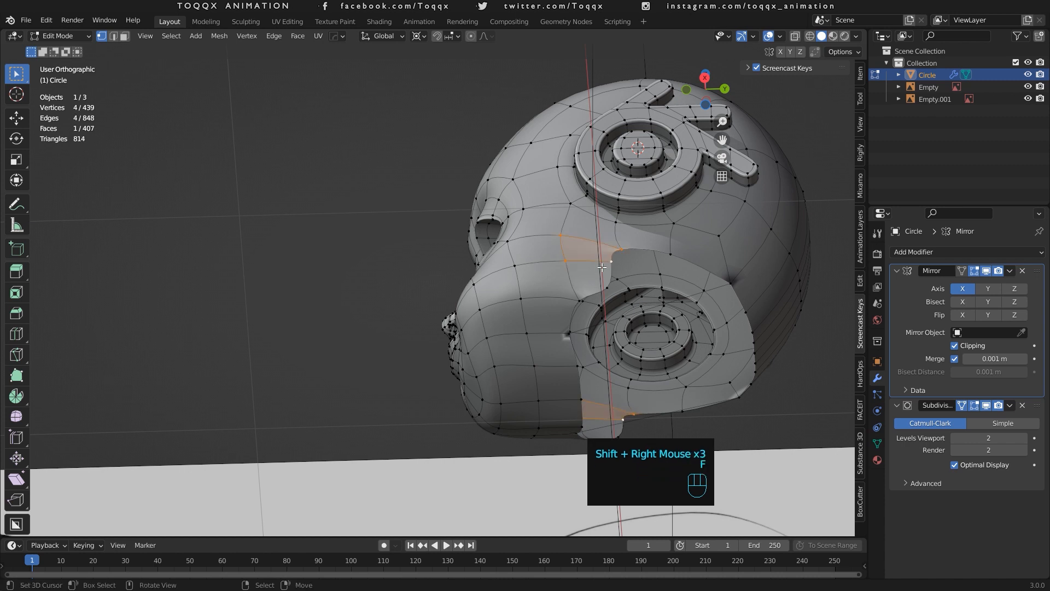
Fill the next face backward between the jaw strip's rear edge and the head's lower side border.
right_click(670, 252)
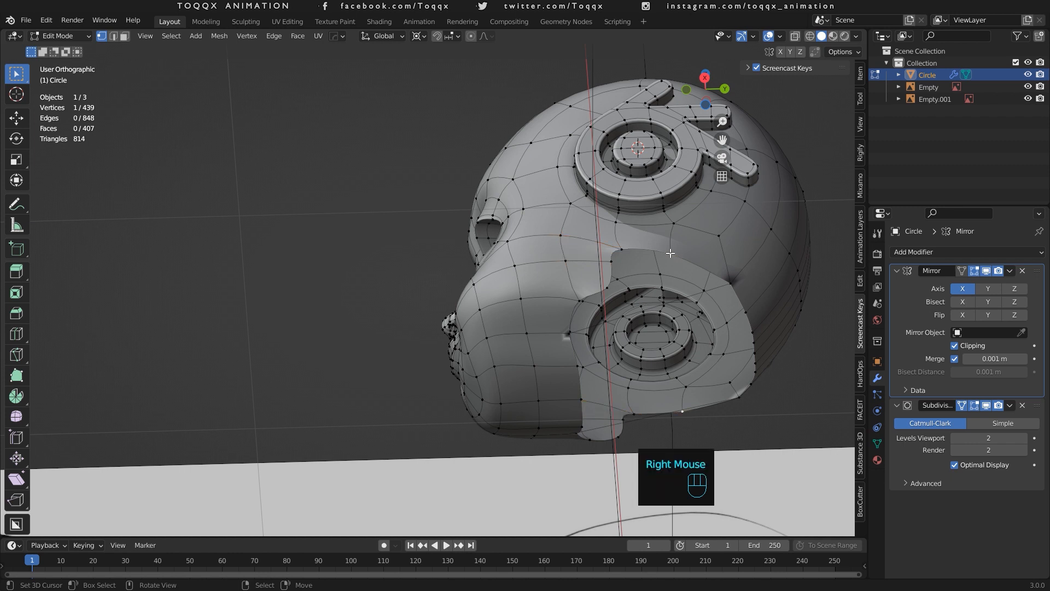
shift+right_click(620, 251)
shift+right_click(608, 261)
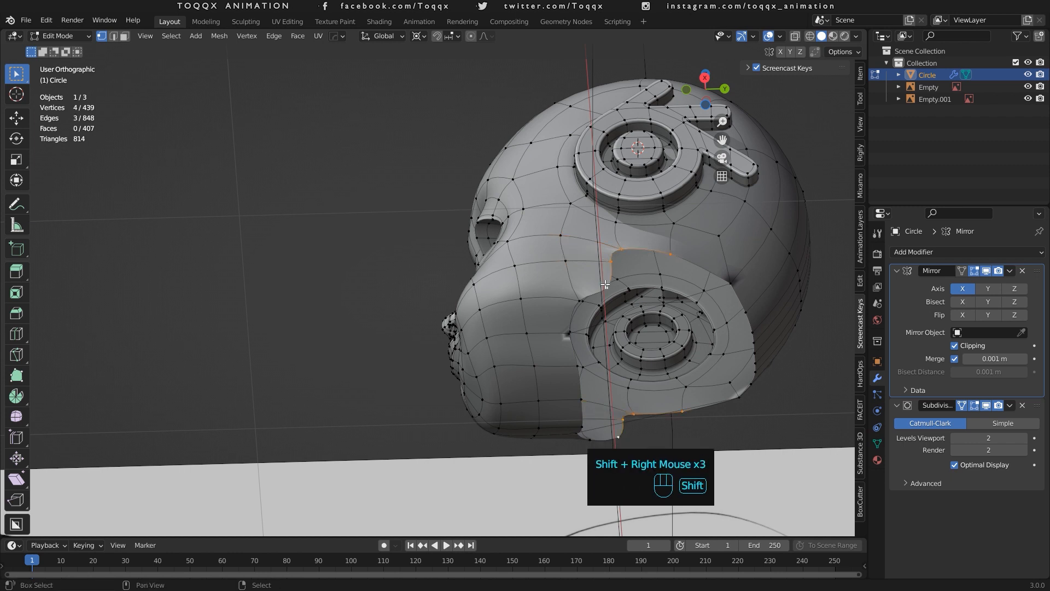
key(f)
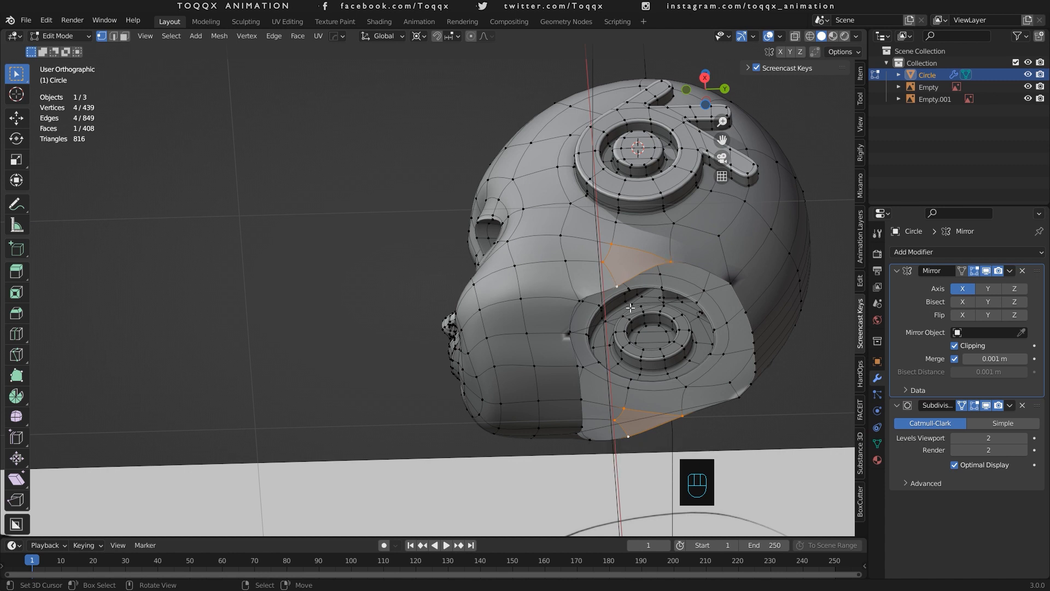
Subdivide the long edge connecting the lower rear skull vertex to the jaw's rear border.
right_click(737, 284)
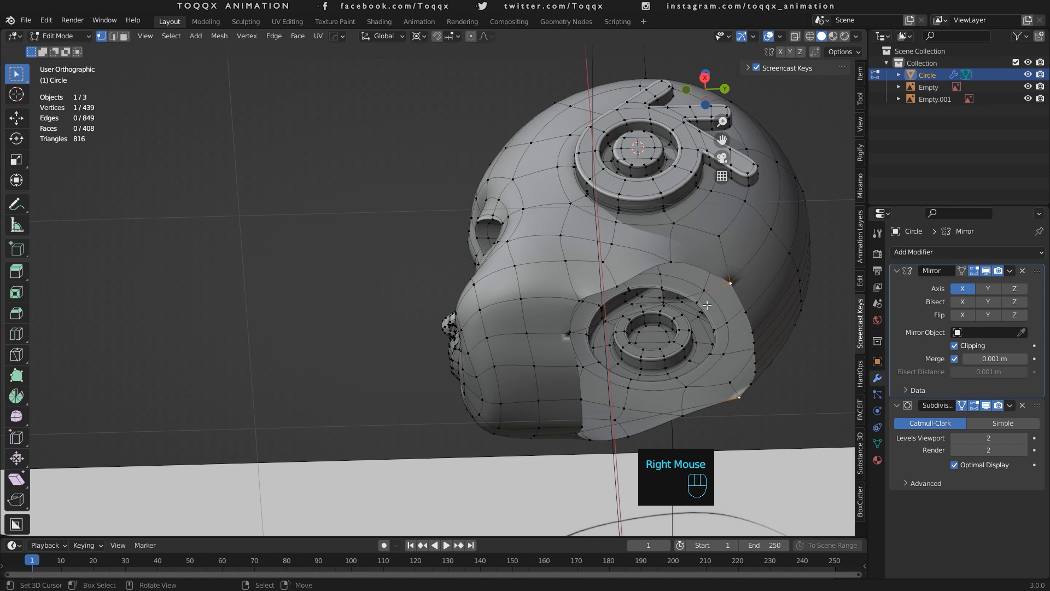
drag(728, 97, 668, 126)
shift+right_click(543, 302)
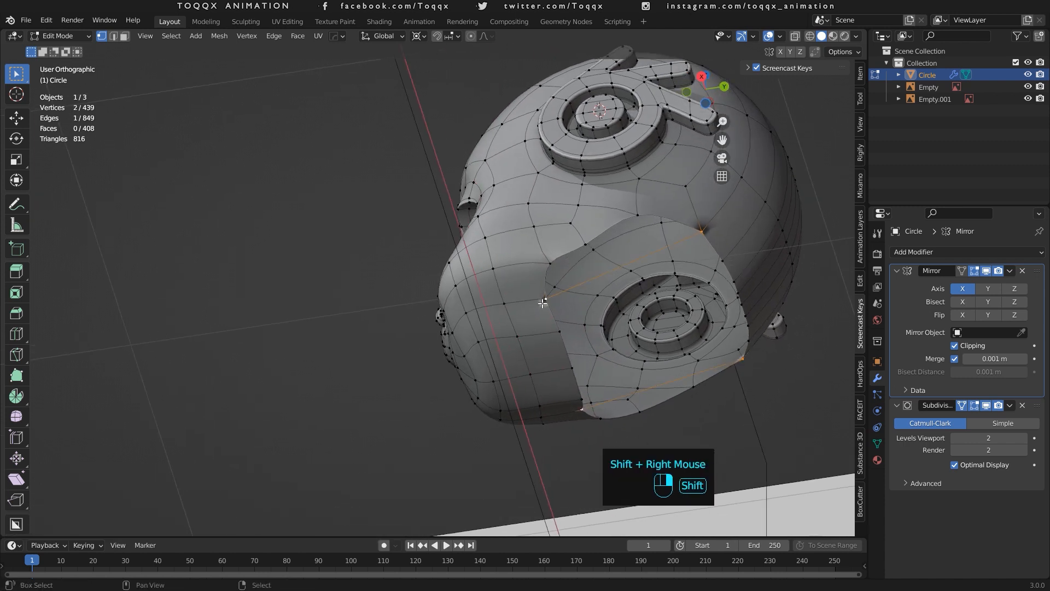
key(w)
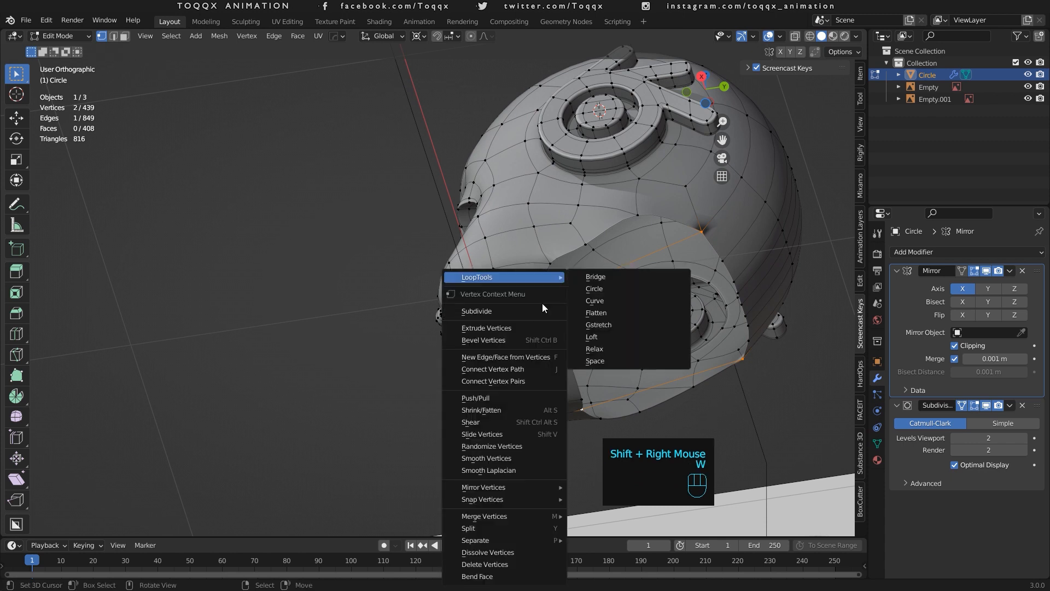
click(490, 311)
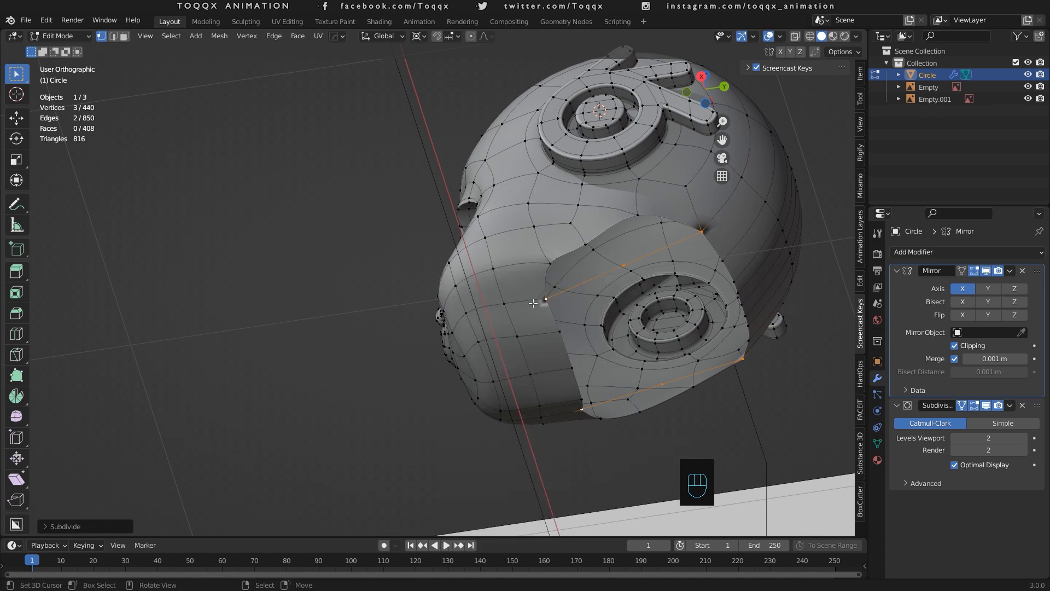
Fill a face between the jaw strip's lower edge and the front half of the subdivided connecting edge.
right_click(555, 266)
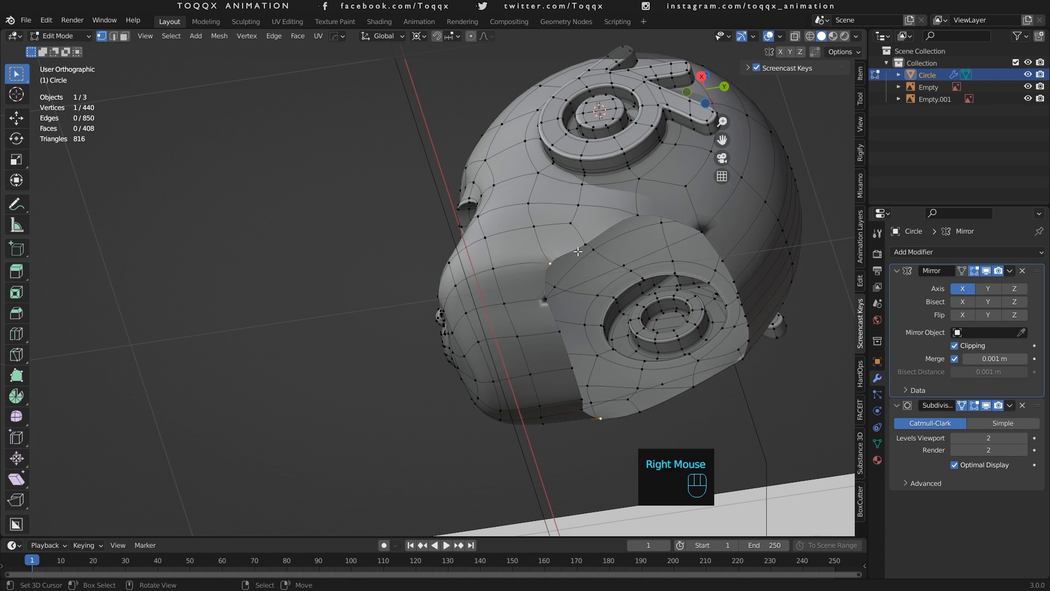
shift+right_click(583, 248)
shift+right_click(628, 263)
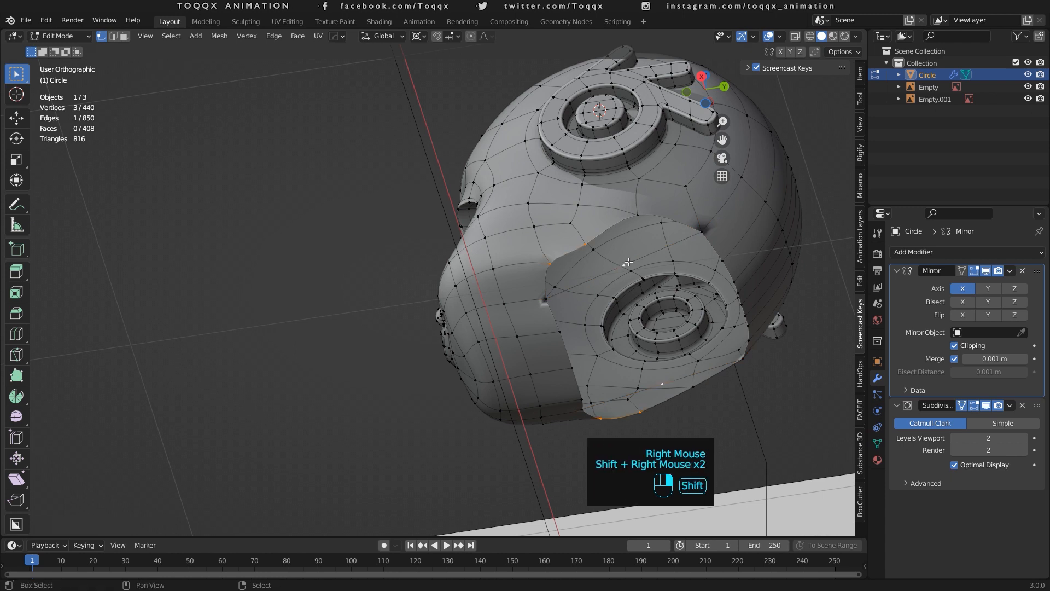
shift+right_click(544, 301)
key(f)
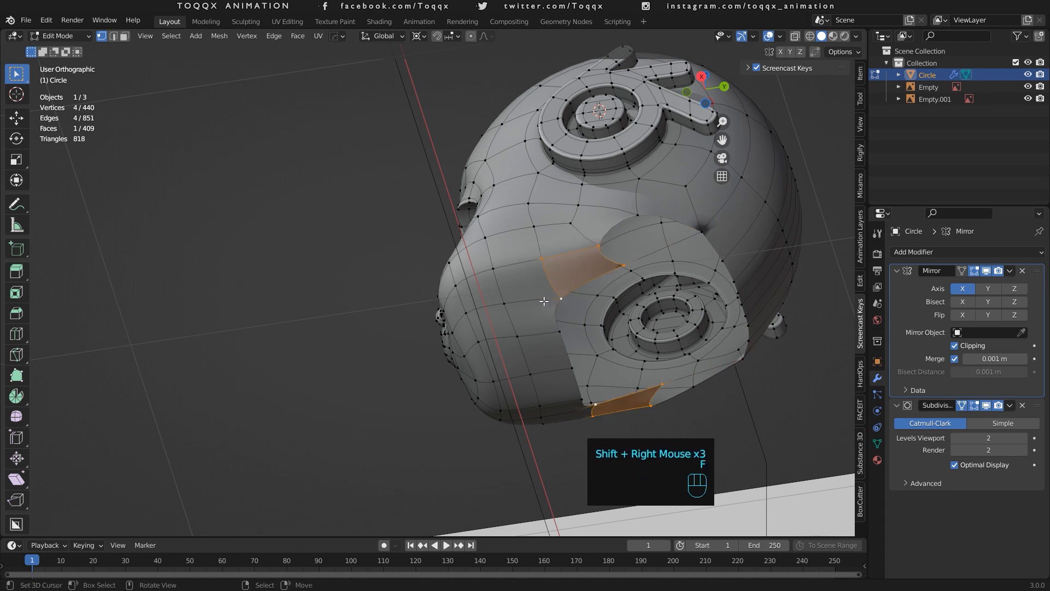
Fill the remaining gap between the head's lower side border and the rear half of the connecting edge.
right_click(605, 247)
shift+right_click(625, 261)
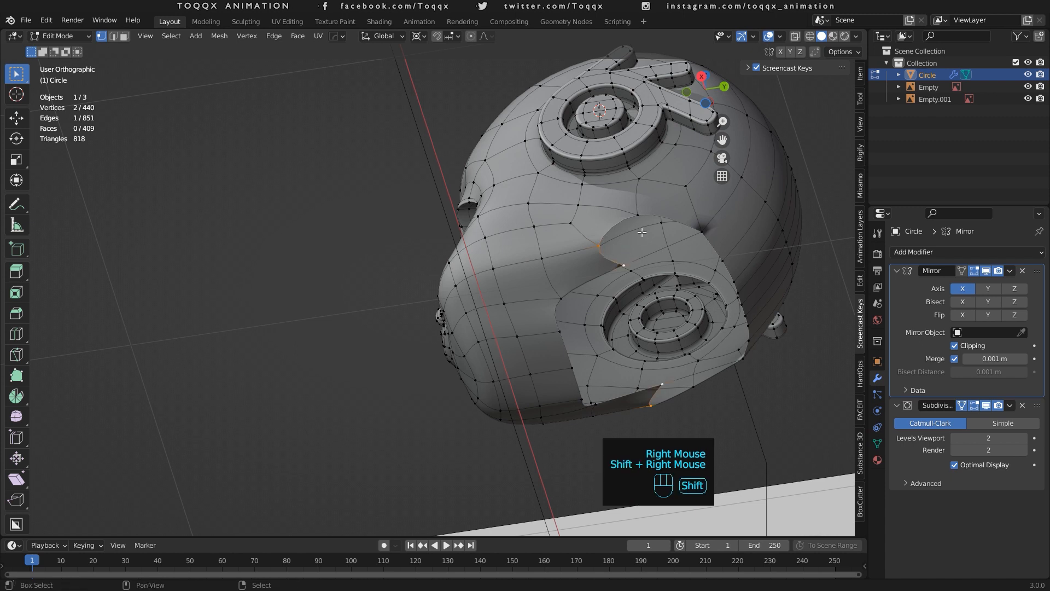
shift+right_click(639, 217)
shift+right_click(694, 227)
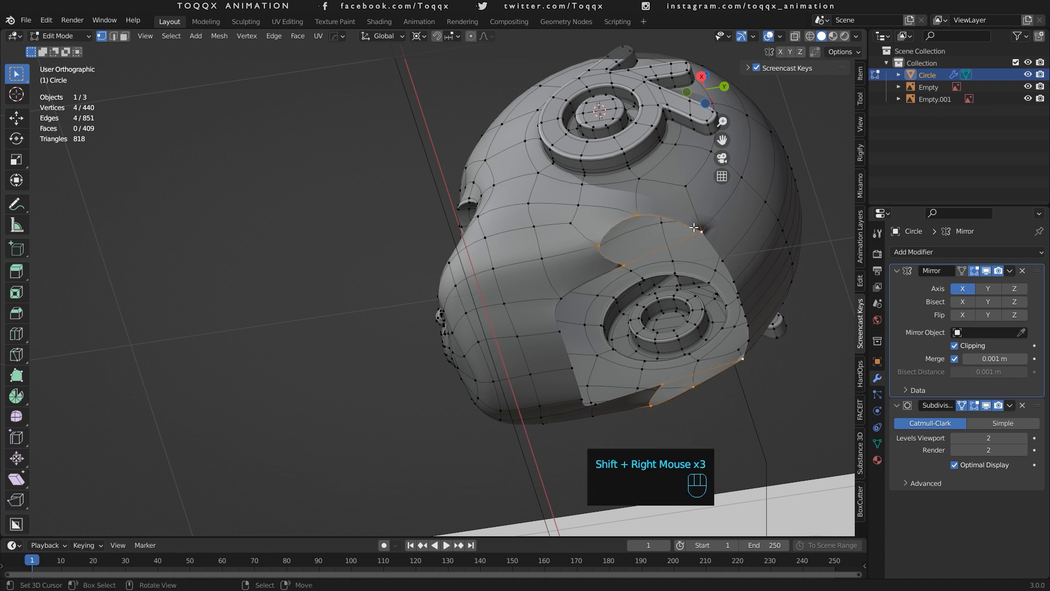
key(f)
Select the skull and jaw edge loops together with the neck opening's border to examine how they line up.
alt+right_click(726, 204)
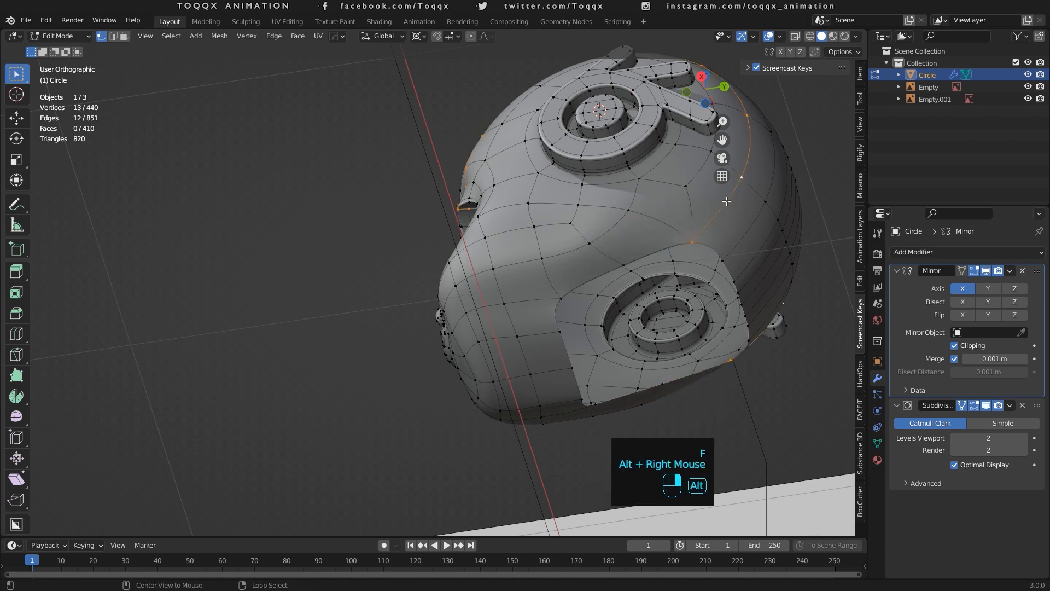
alt+shift+right_click(542, 298)
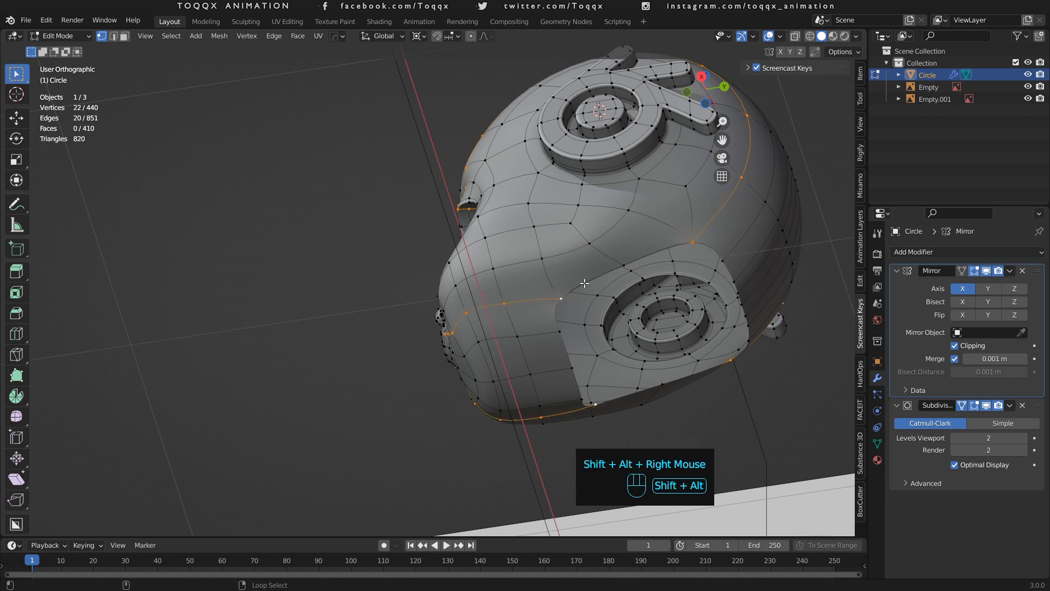
alt+shift+right_click(584, 285)
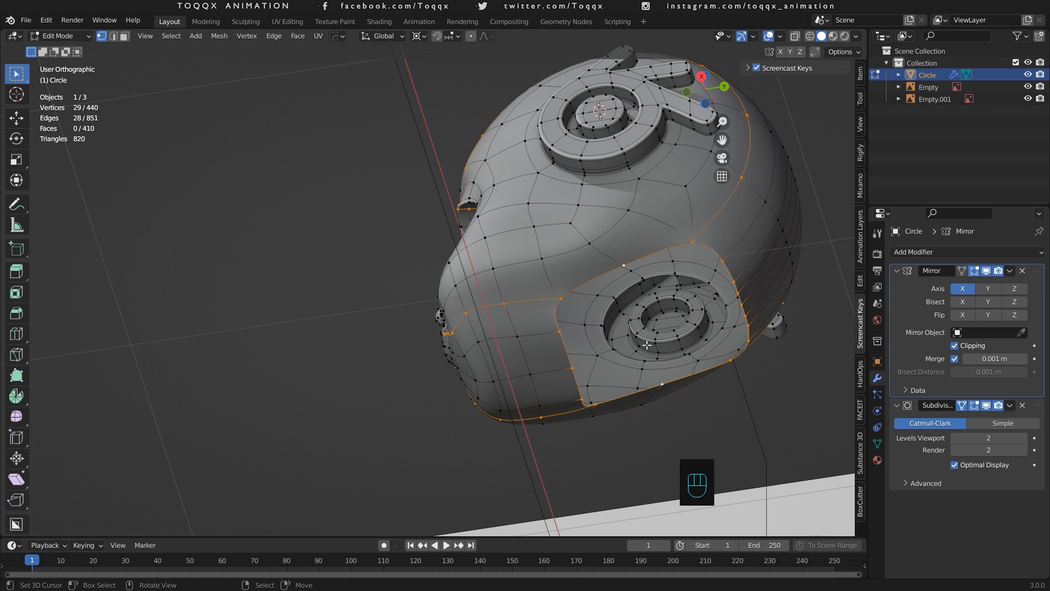
alt+right_click(604, 275)
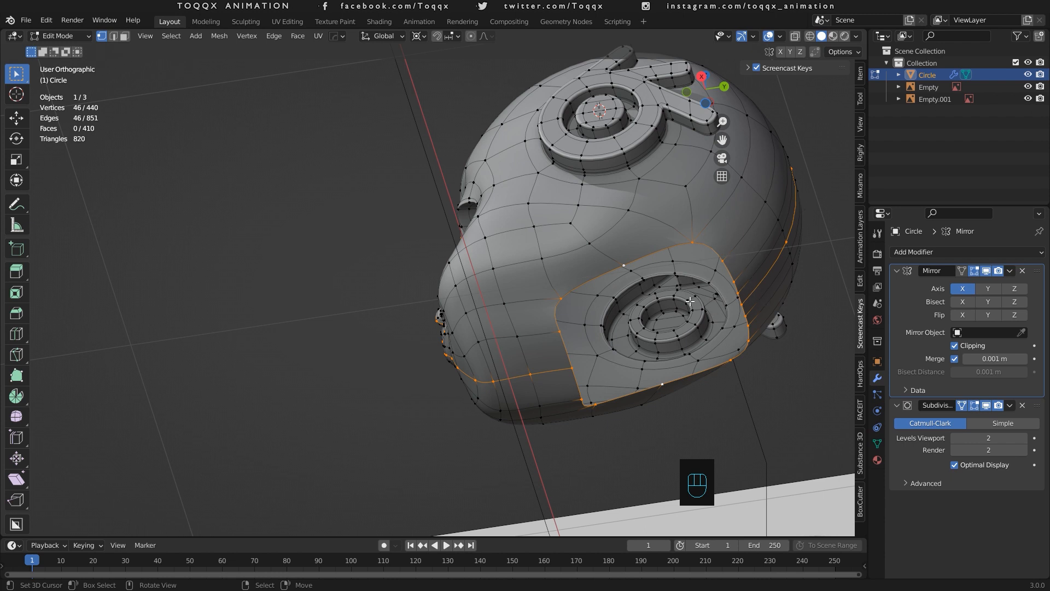
key(KP_3)
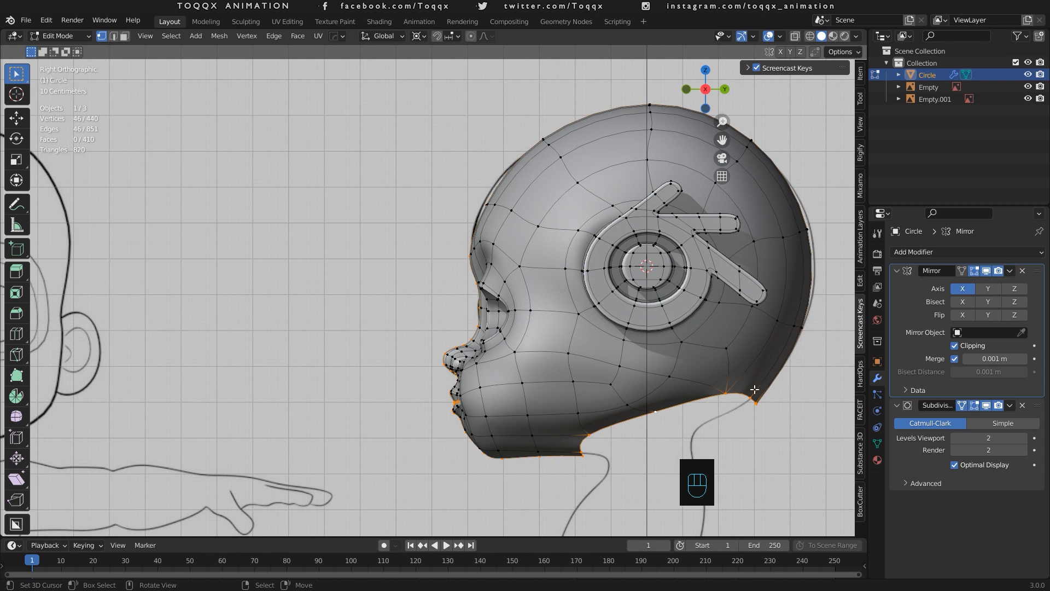
Select the nine border vertices around the neck opening underneath the head, from the rear of the skull to the jaw's centre.
drag(707, 99, 729, 206)
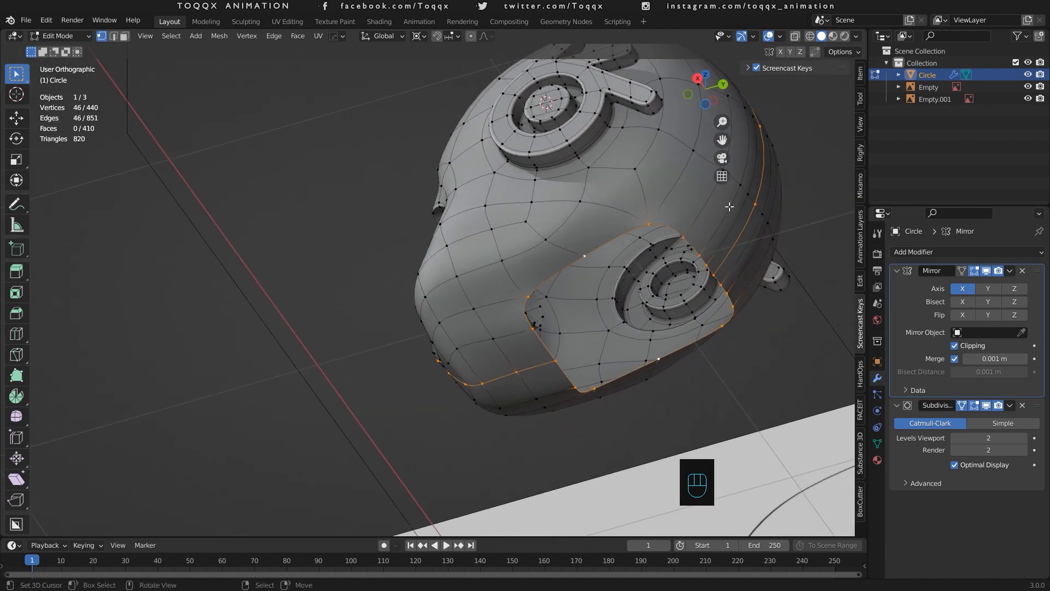
right_click(714, 273)
shift+right_click(709, 263)
shift+right_click(704, 252)
shift+right_click(686, 233)
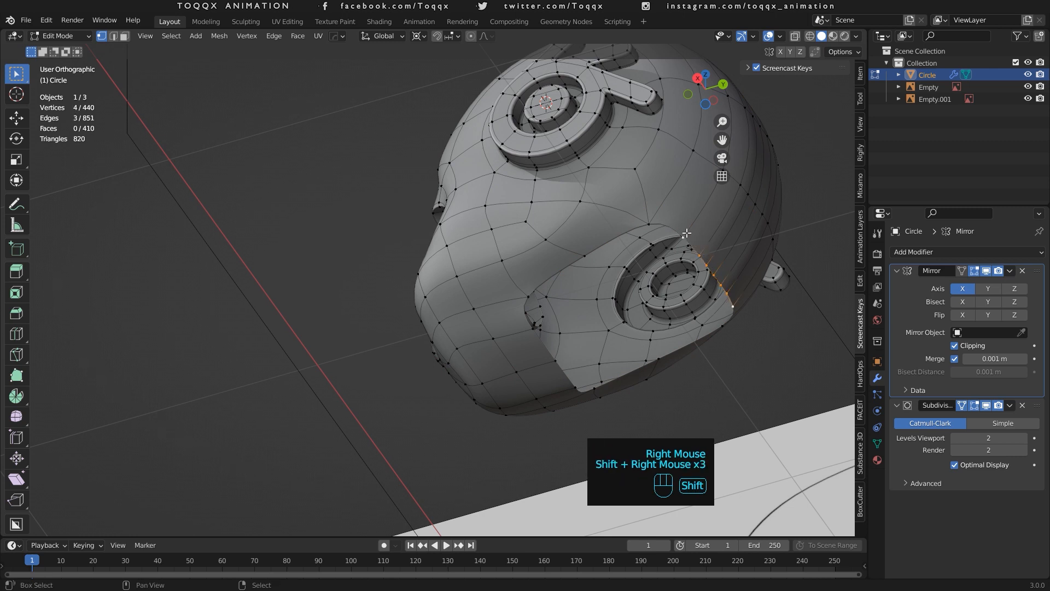
shift+right_click(648, 223)
shift+right_click(583, 254)
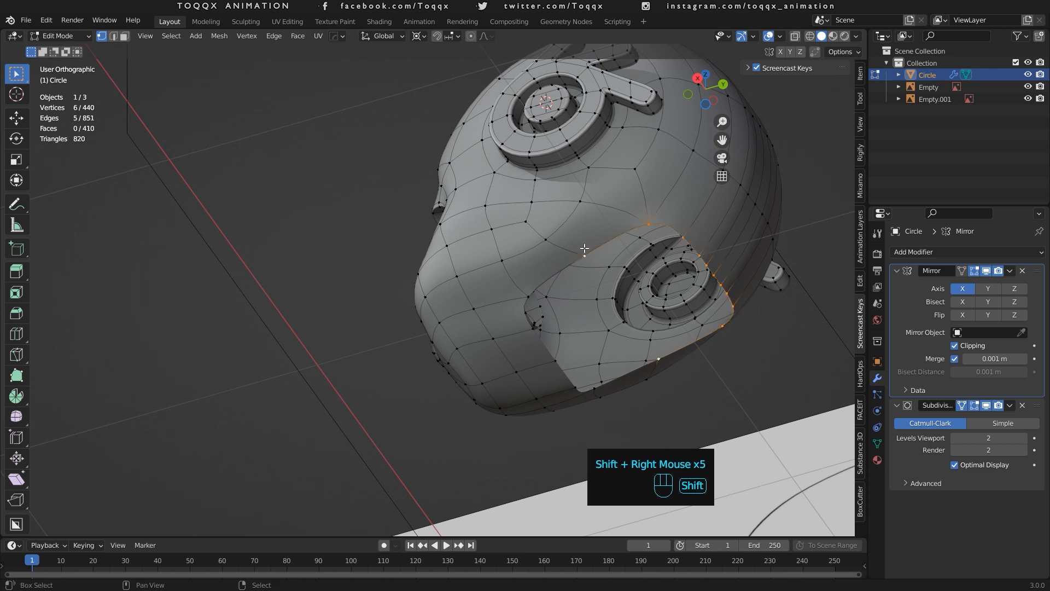
shift+right_click(526, 296)
shift+right_click(519, 333)
shift+right_click(543, 357)
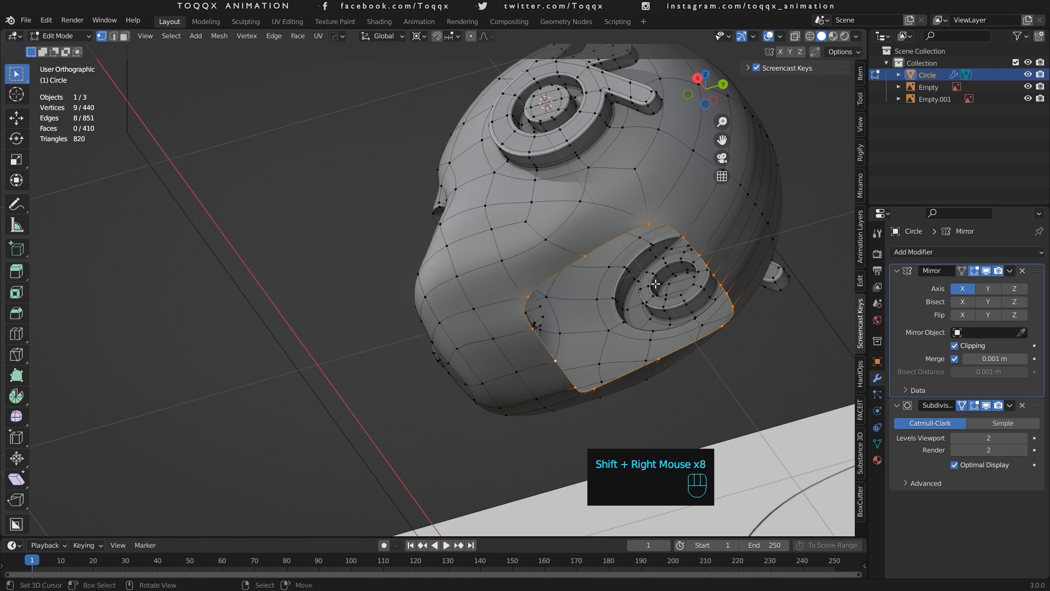
Extrude the neck opening's border in place and switch the transform pivot from the 3D cursor to the selection's centre.
key(KP_3)
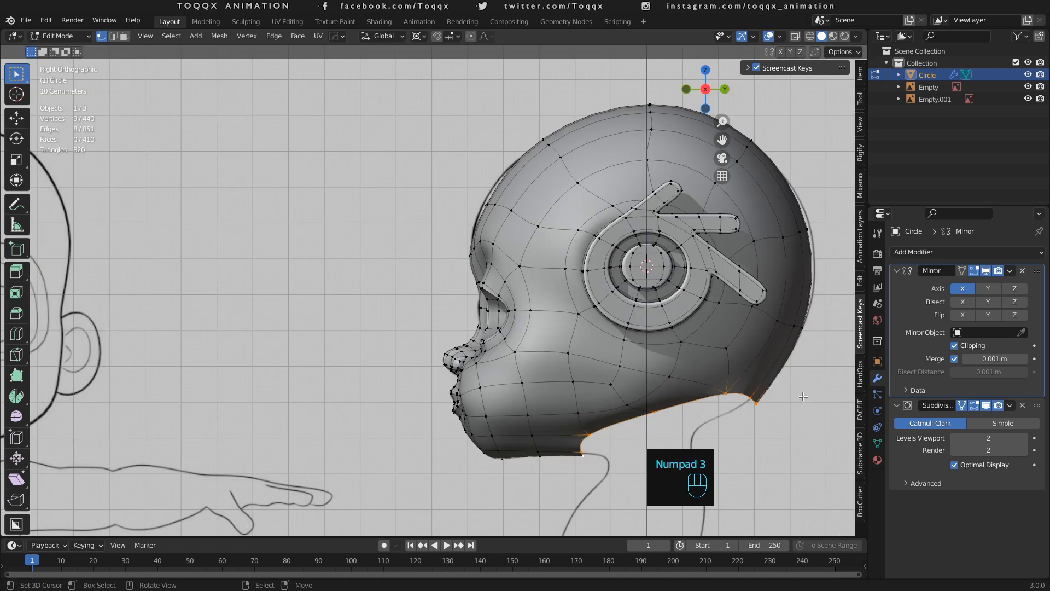
key(e)
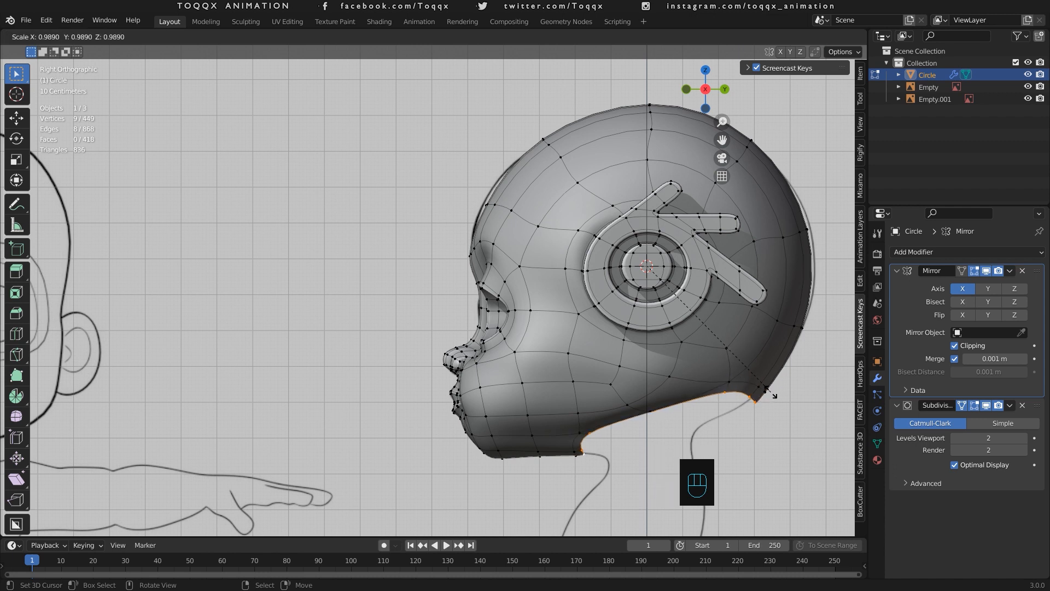
right_click(771, 392)
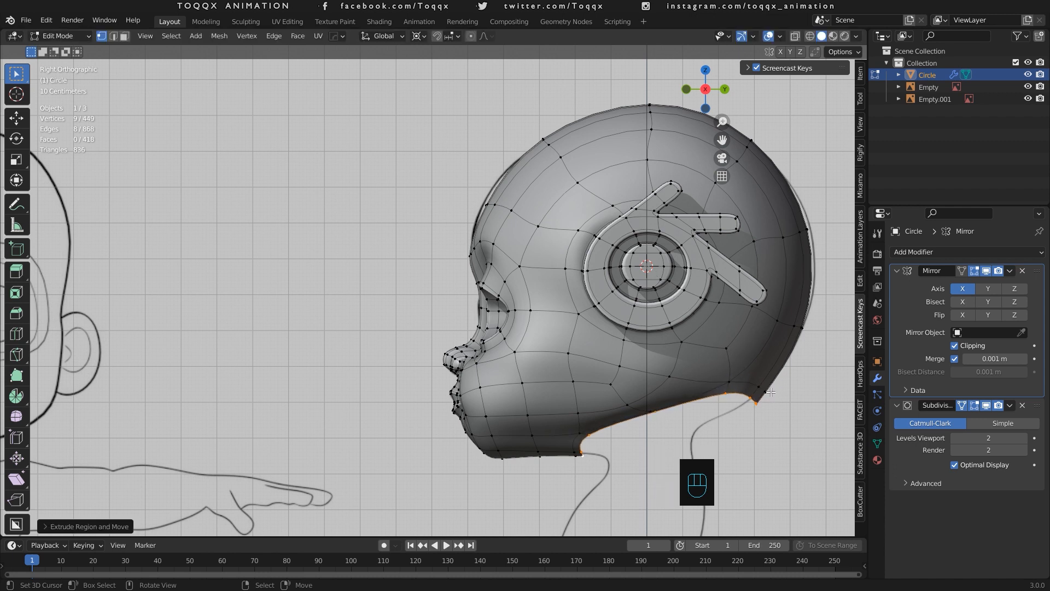
click(417, 34)
click(452, 88)
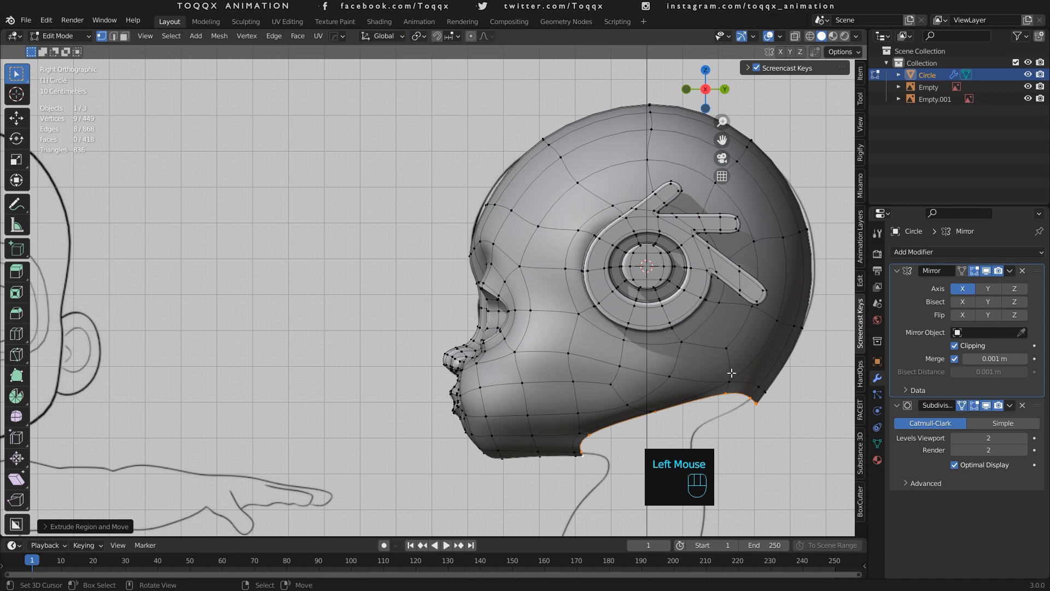
Scale the extruded ring inward about its centre and reposition it along the reference neck's upper outline.
key(s)
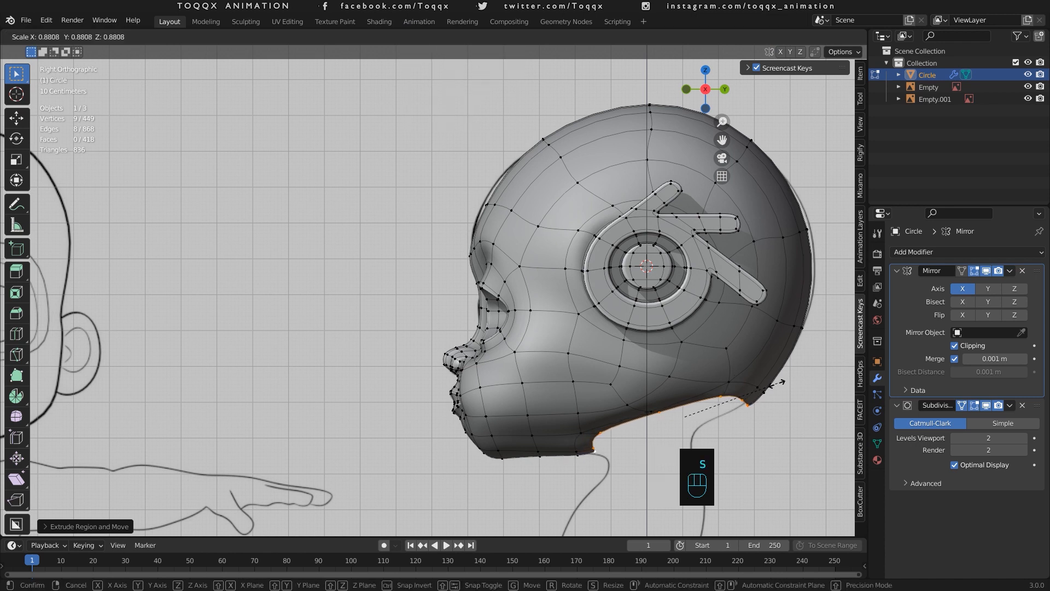
click(763, 393)
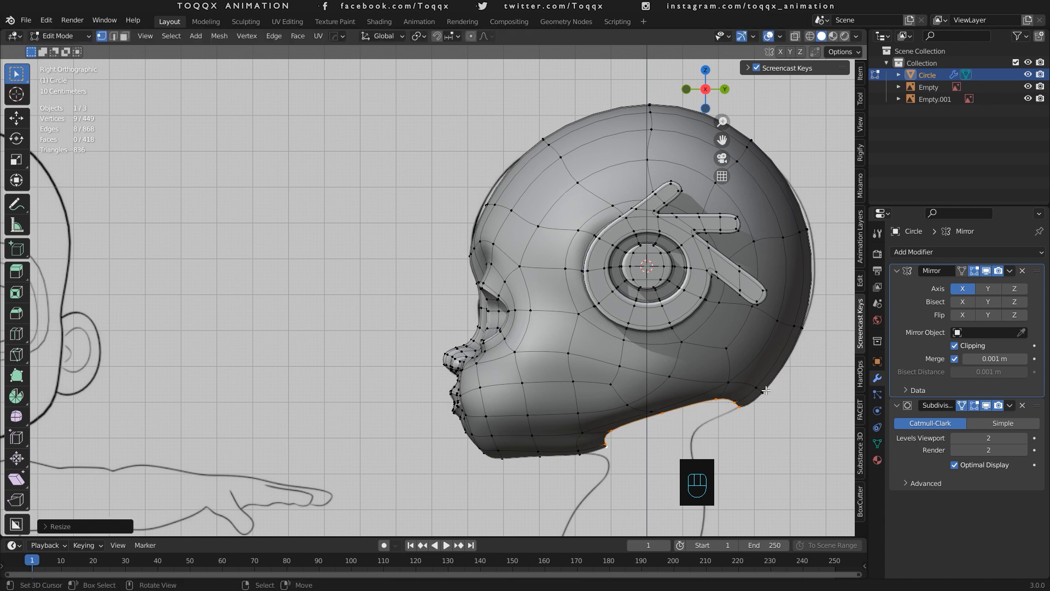
key(g)
click(755, 398)
Connect a vertex on the neck opening's front border to the matching rear border vertex with an edge and subdivide it.
middle_drag(755, 397, 471, 273)
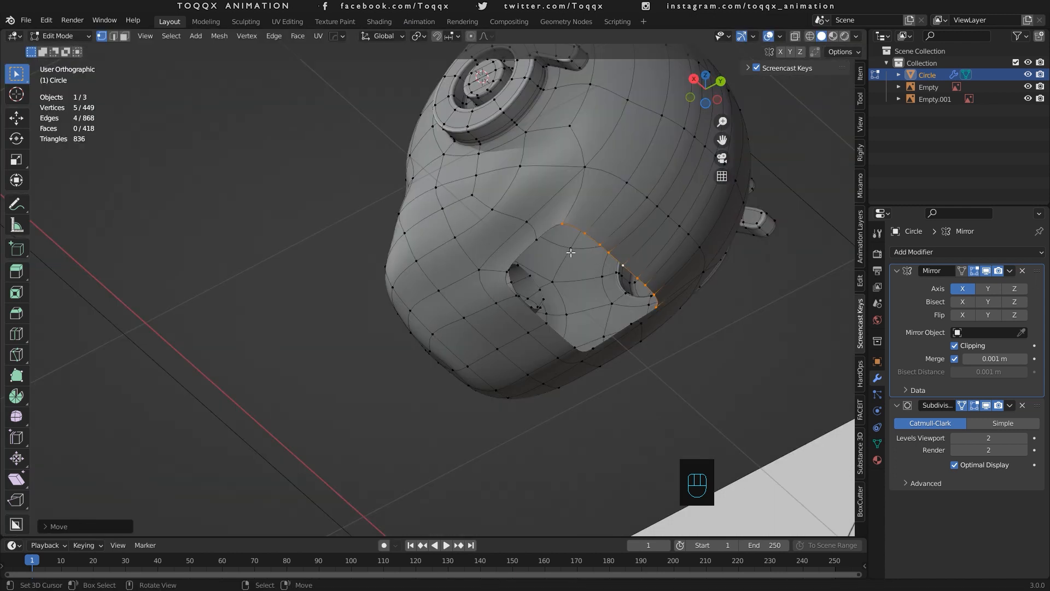
key(KP_1)
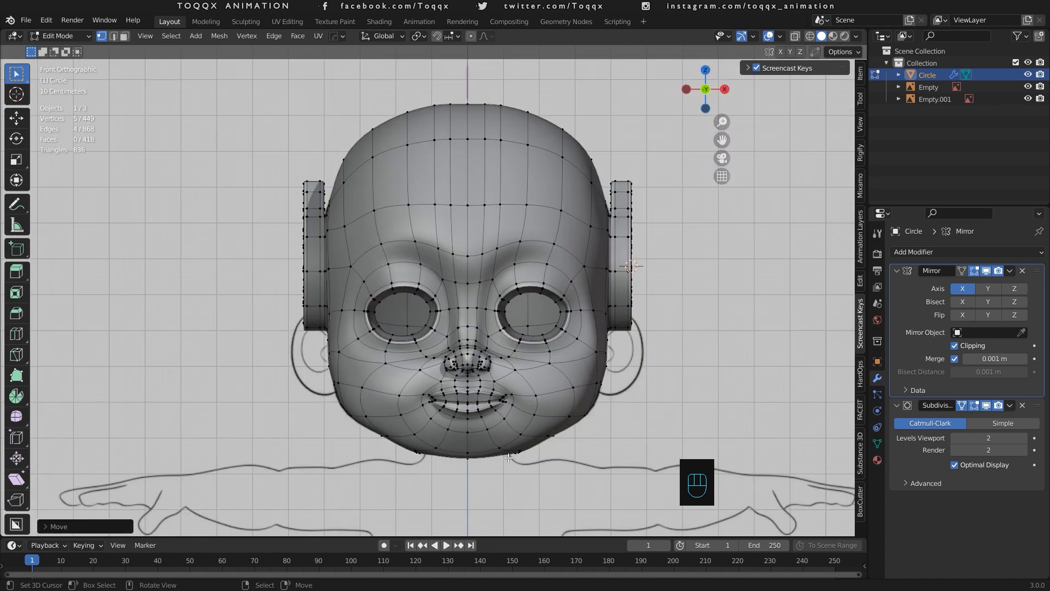
drag(711, 90, 704, 104)
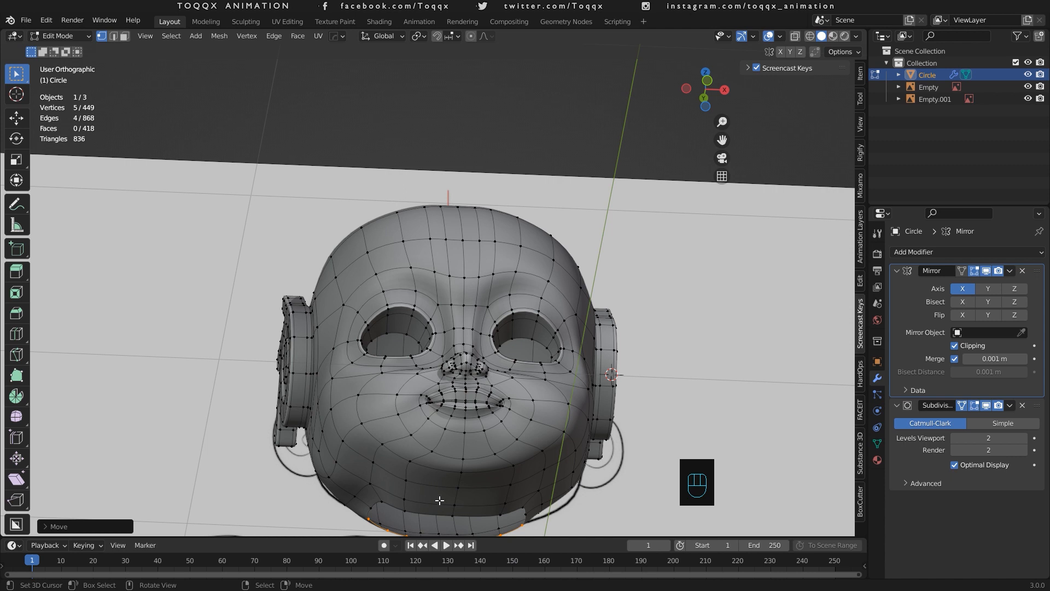
drag(708, 90, 673, 178)
drag(722, 141, 736, 451)
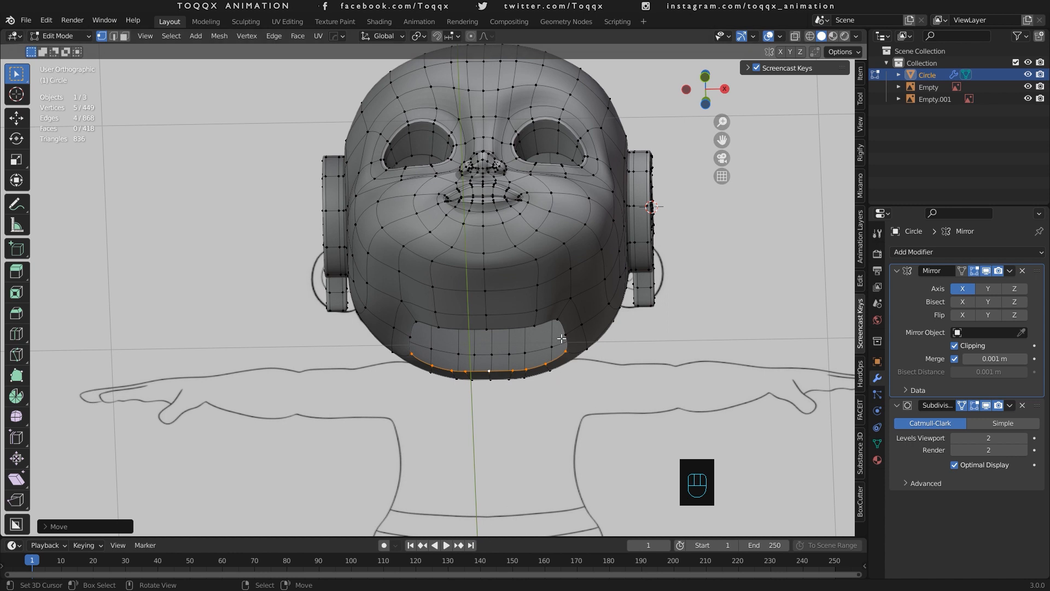
right_click(542, 359)
shift+right_click(542, 321)
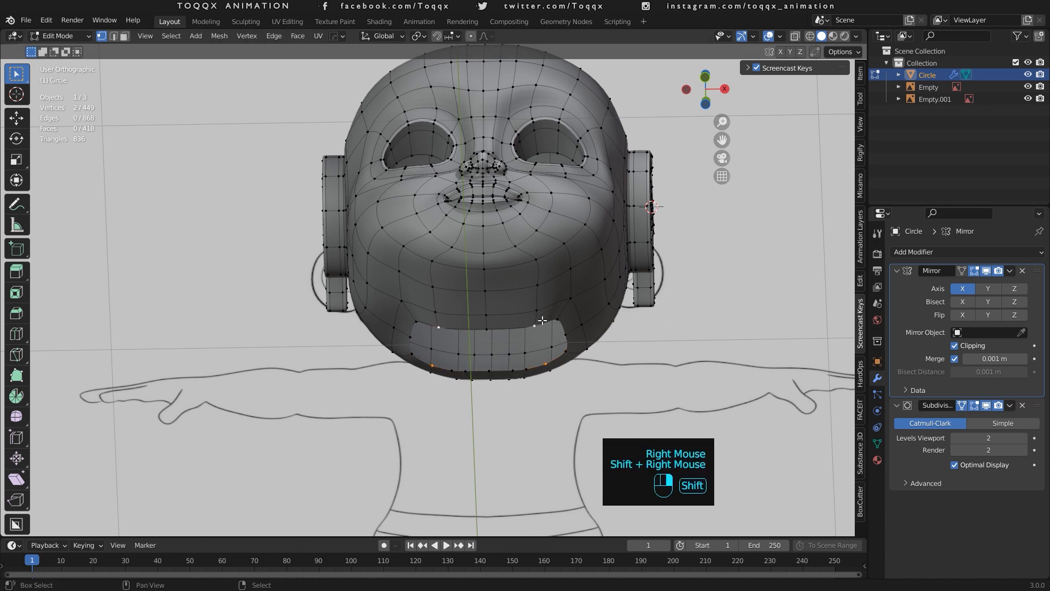
key(f)
key(w)
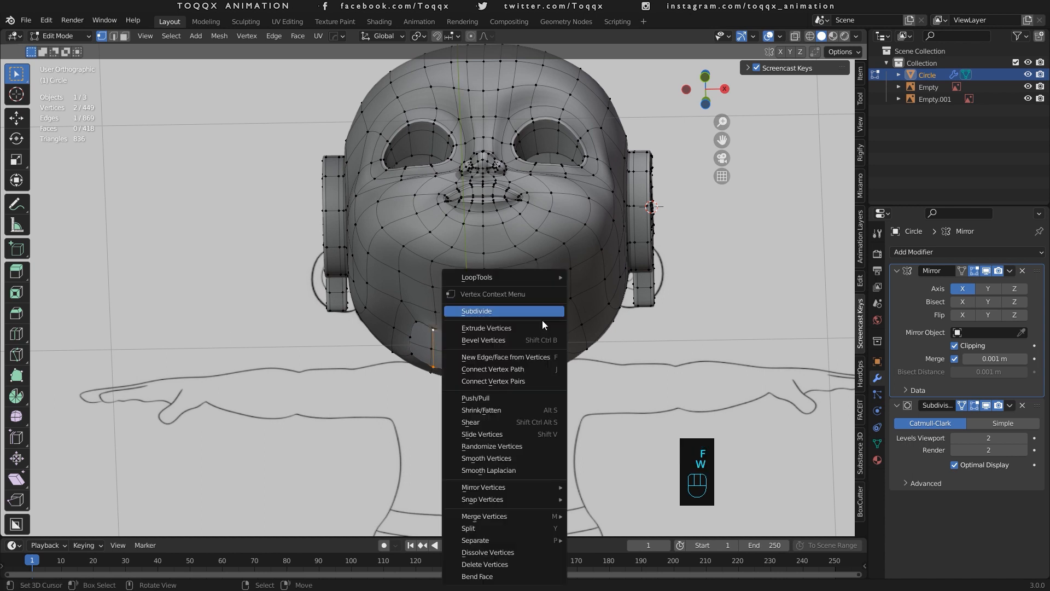
click(516, 312)
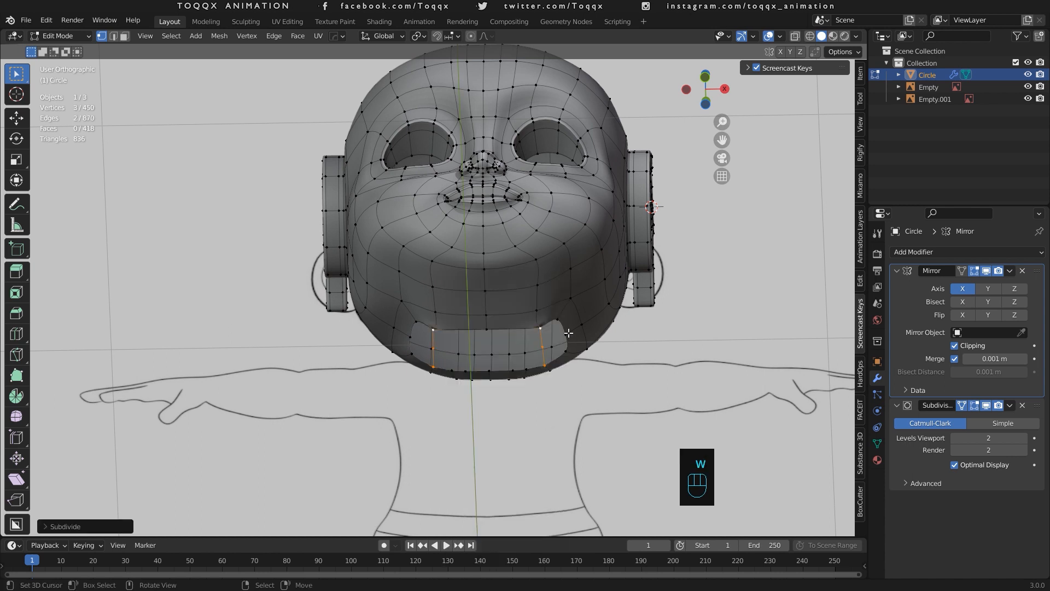
Fill a four-sided face in the opening's front side corner, using the front half of the subdivided edge.
shift+right_click(567, 327)
shift+right_click(561, 321)
shift+right_click(540, 329)
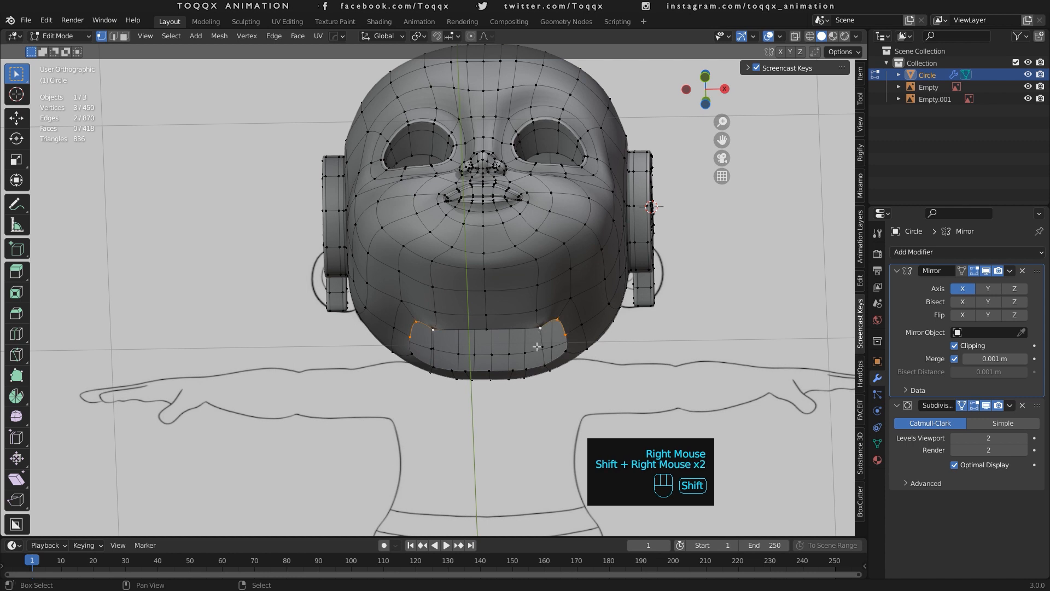
shift+right_click(538, 347)
key(f)
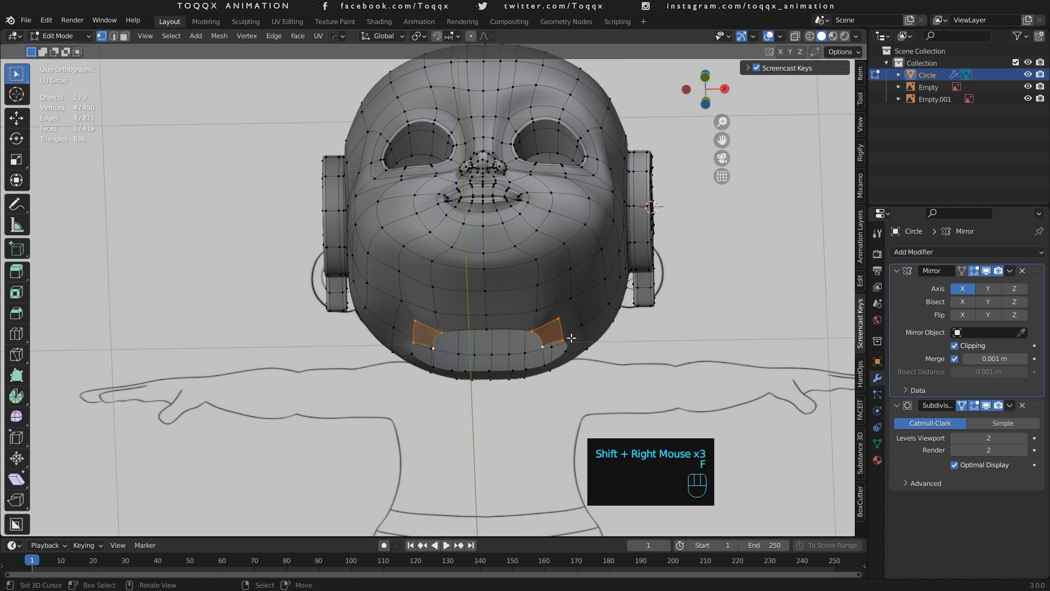
Fill a second four-sided face in the opening's rear side corner, along the rear half of the subdivided edge.
right_click(563, 340)
shift+right_click(543, 347)
shift+right_click(544, 368)
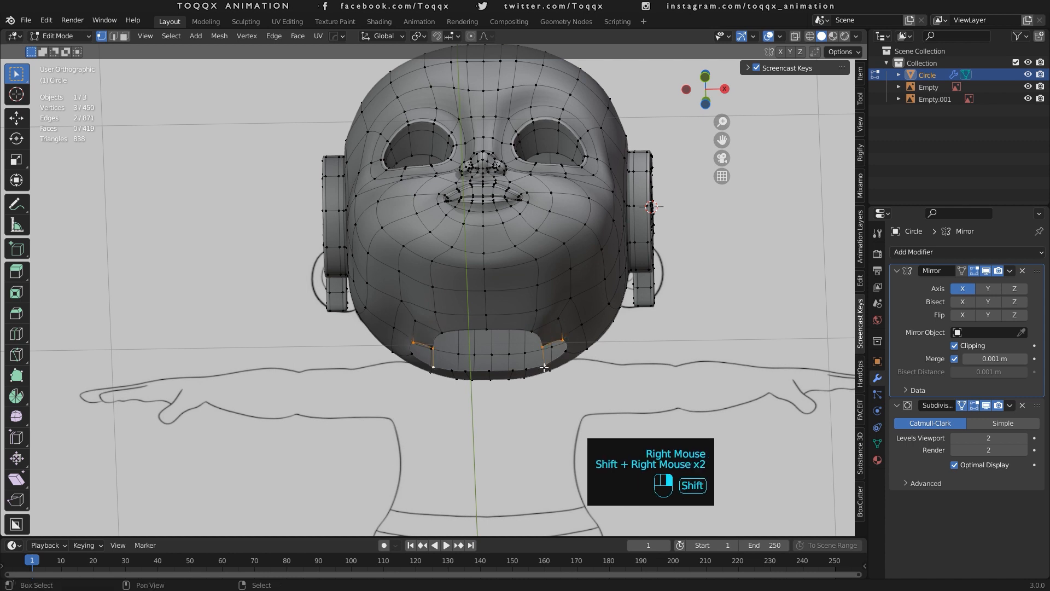
shift+right_click(565, 353)
key(f)
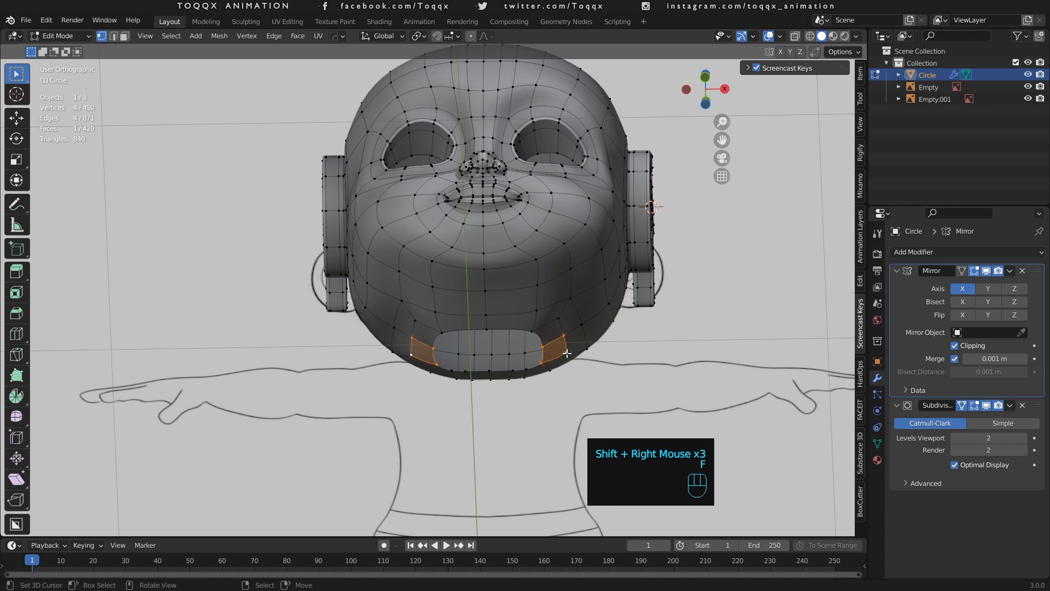
Select the border vertices of the narrowed neck opening and compare them with the reference neck outline in side view.
right_click(483, 327)
shift+right_click(531, 330)
shift+right_click(543, 347)
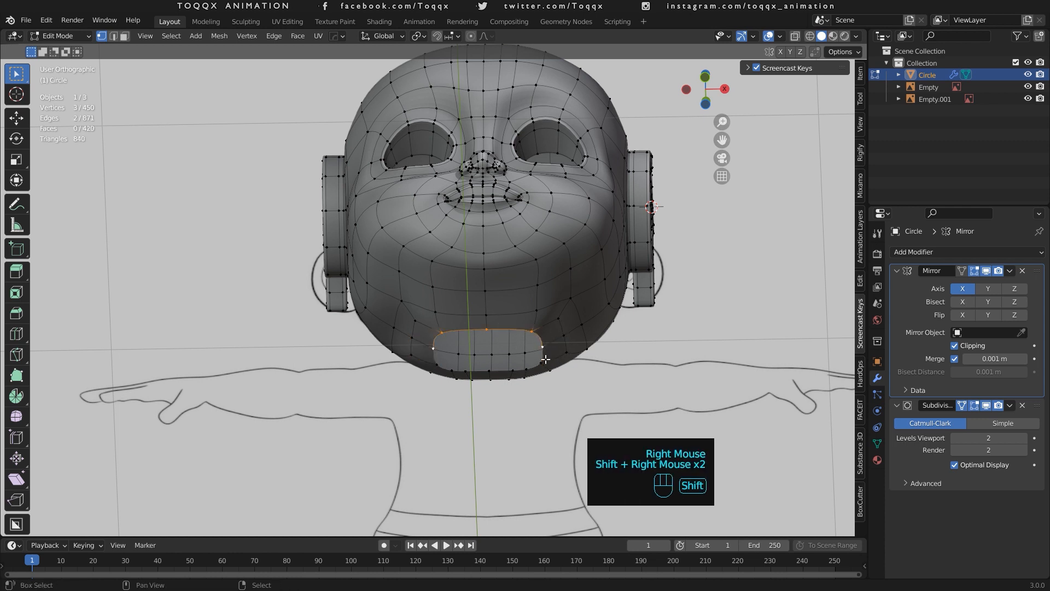
shift+right_click(542, 362)
shift+right_click(527, 372)
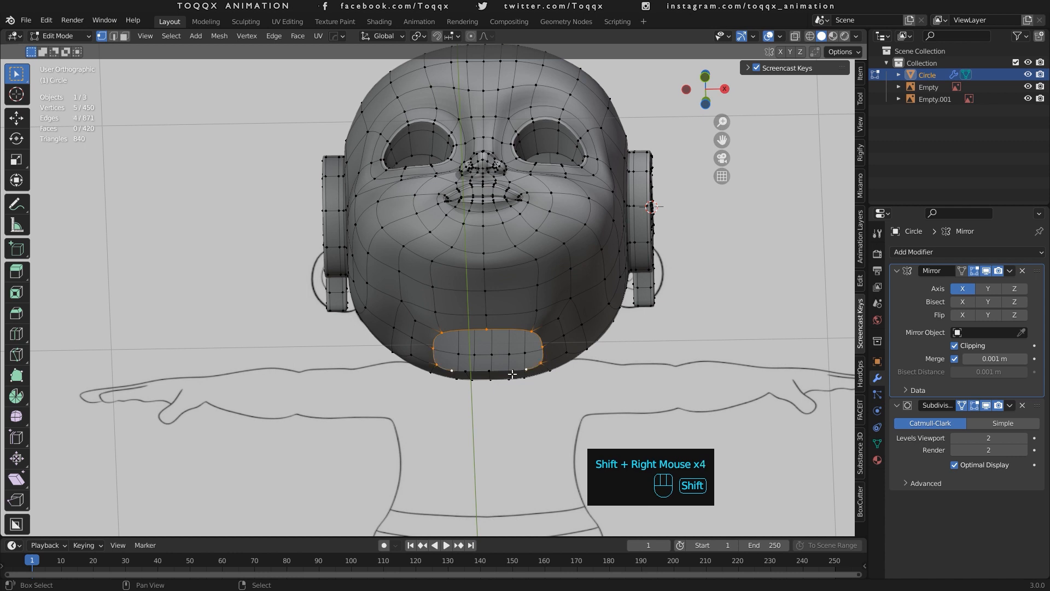
shift+right_click(513, 372)
key(ctrl+z)
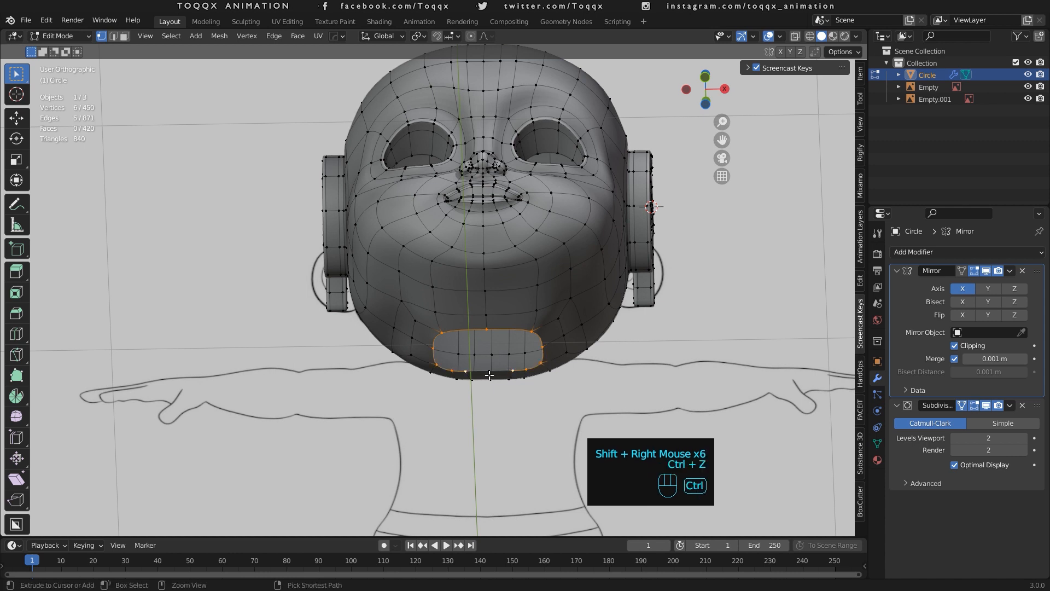
shift+right_click(489, 371)
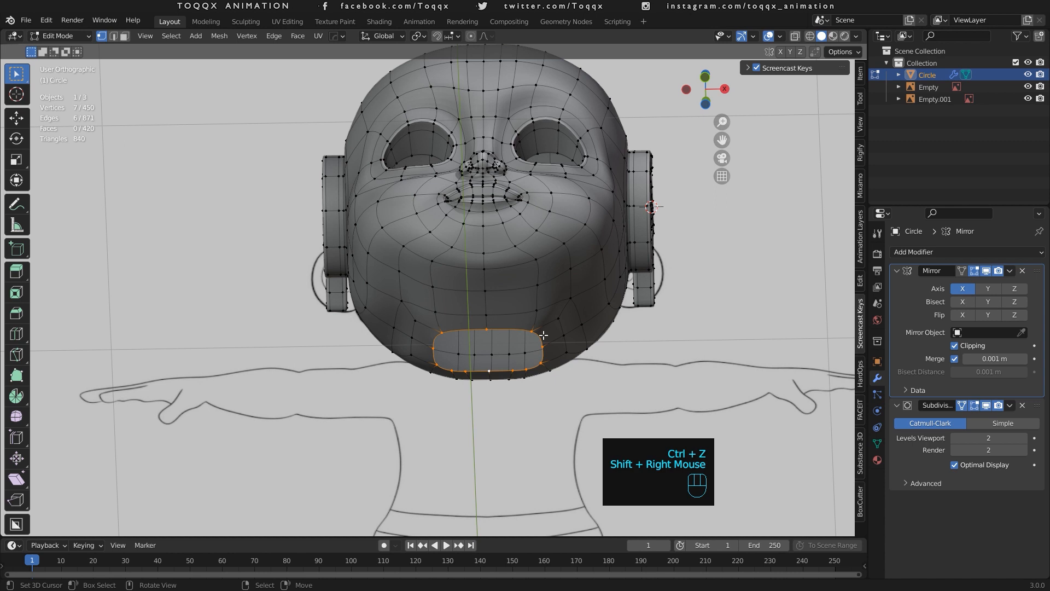
key(KP_3)
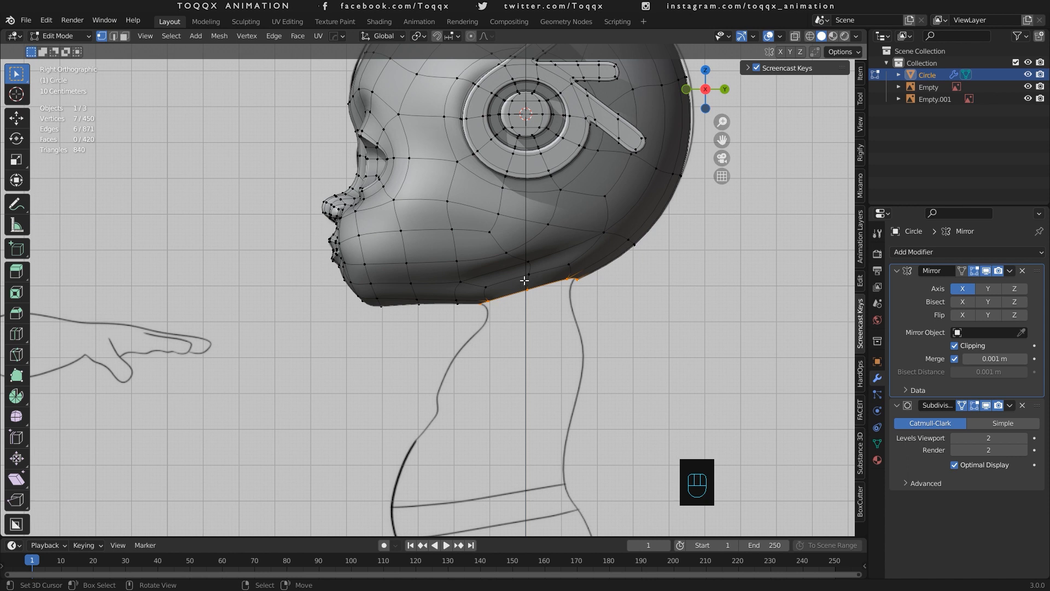
key(Tab)
key(Tab)
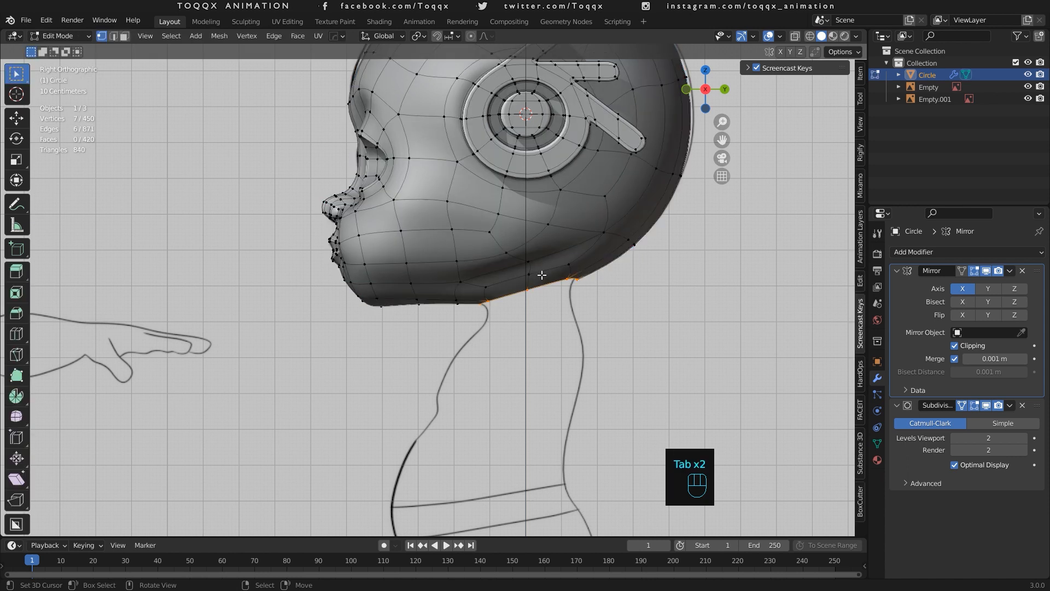
Move the underside vertex midway along the neck opening's side about 0.03 m down to smooth the jaw's lower contour.
scroll(542, 274, up, 1)
right_click(545, 260)
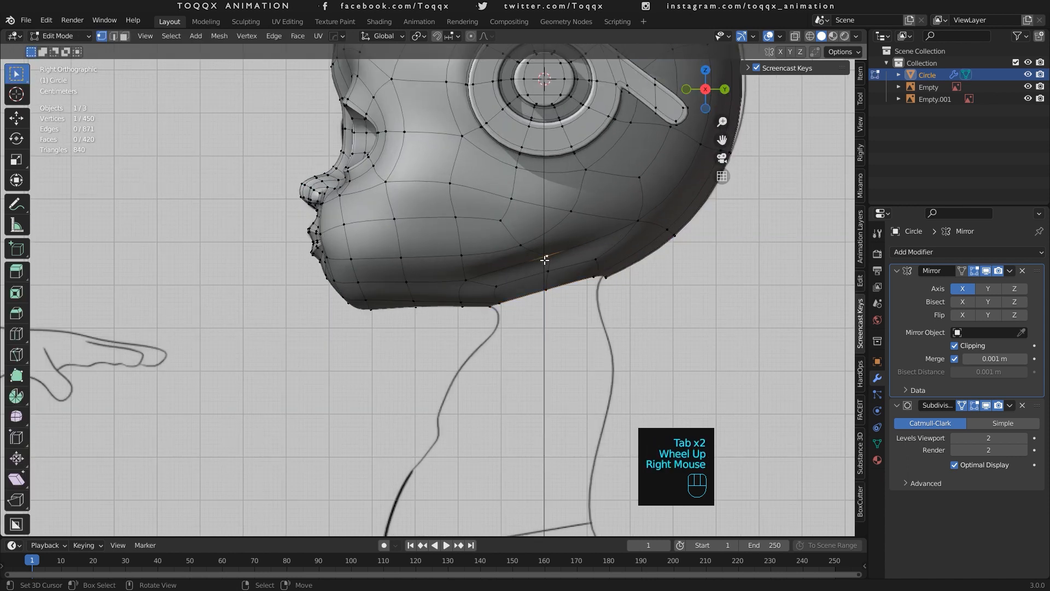
key(g)
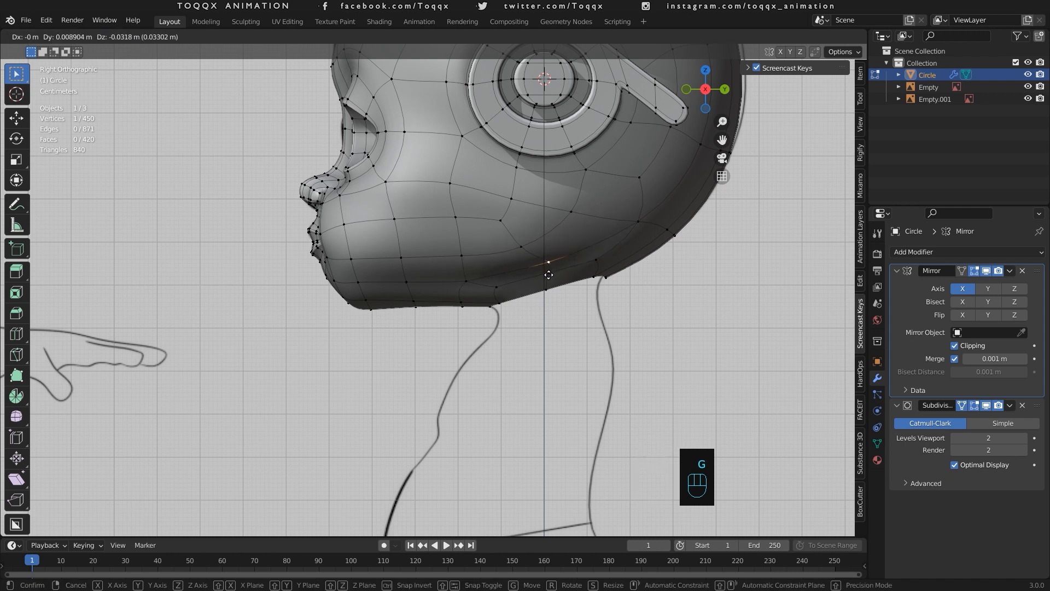
click(550, 277)
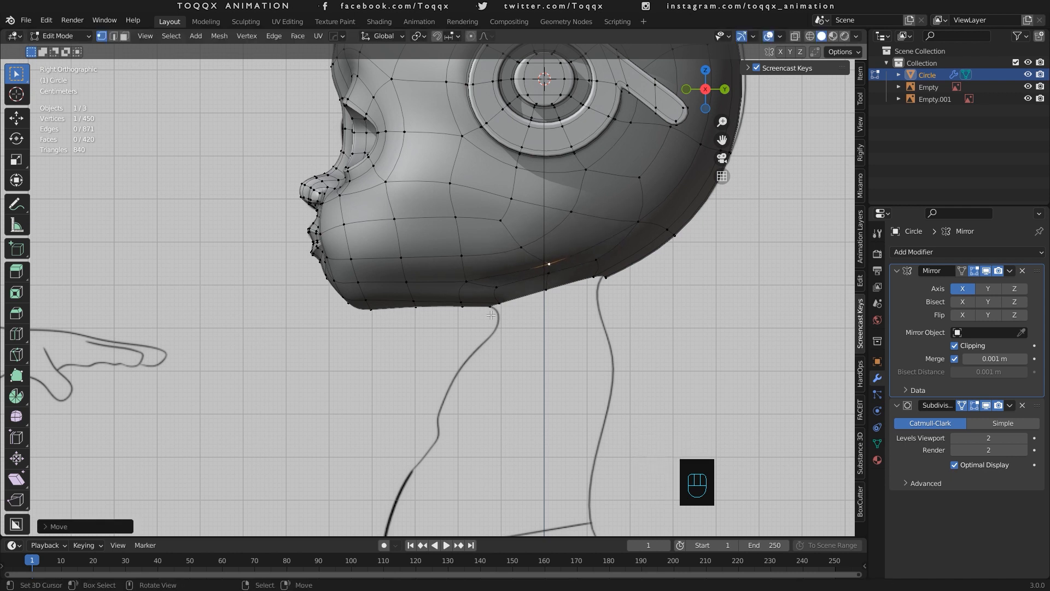
Shift the two vertices at the opening's front corner slightly forward and up, and nudge the rear vertex toward the back of the neck.
right_click(498, 298)
shift+right_click(496, 288)
key(g)
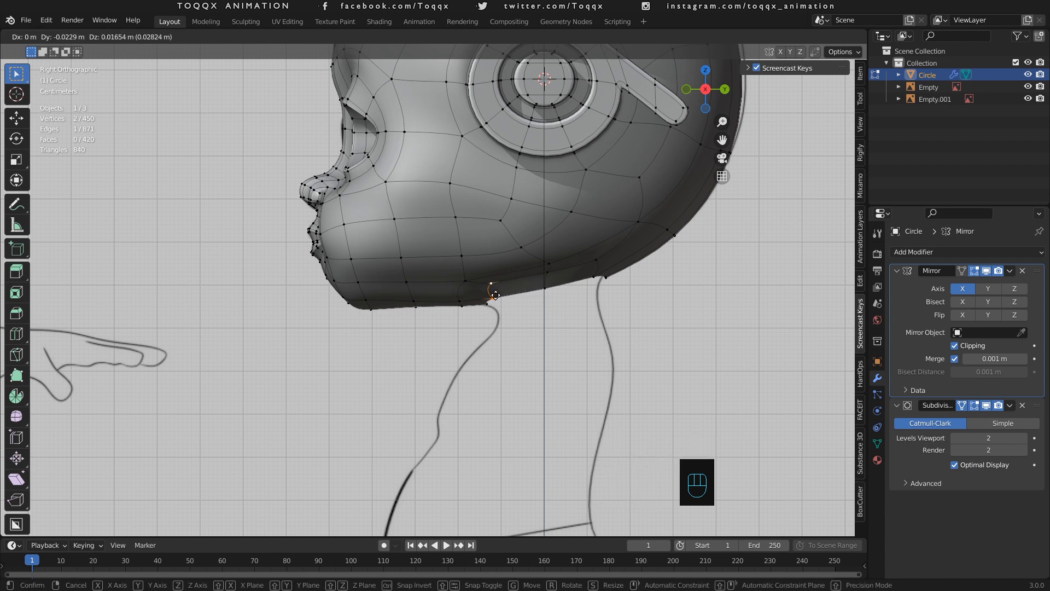
click(495, 295)
right_click(589, 277)
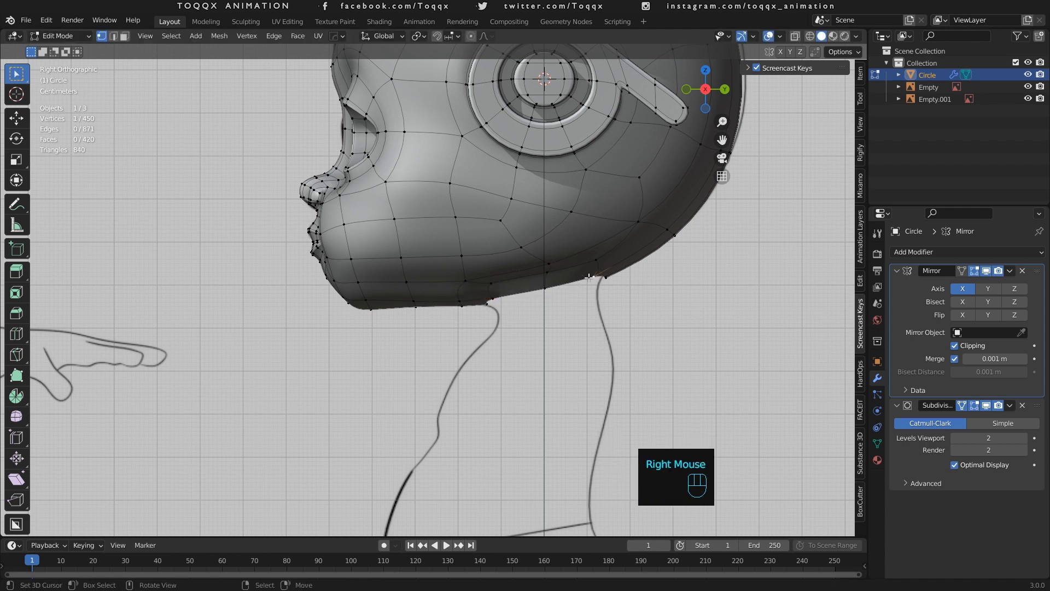
key(g)
click(591, 276)
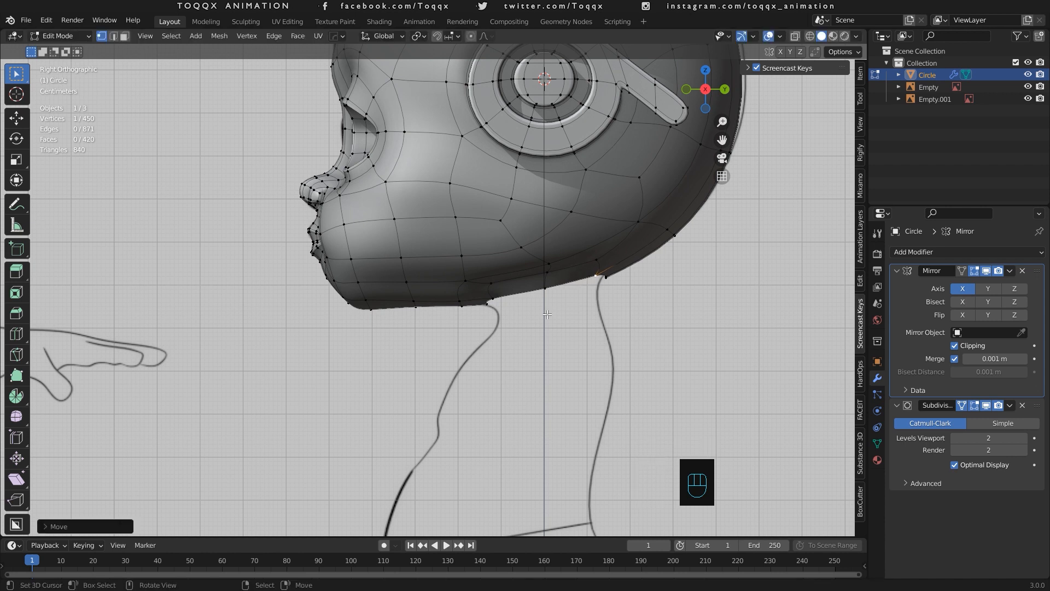
Leave Edit Mode and examine the smoothed head against the full-body reference in front view.
key(Tab)
scroll(547, 315, down, 4)
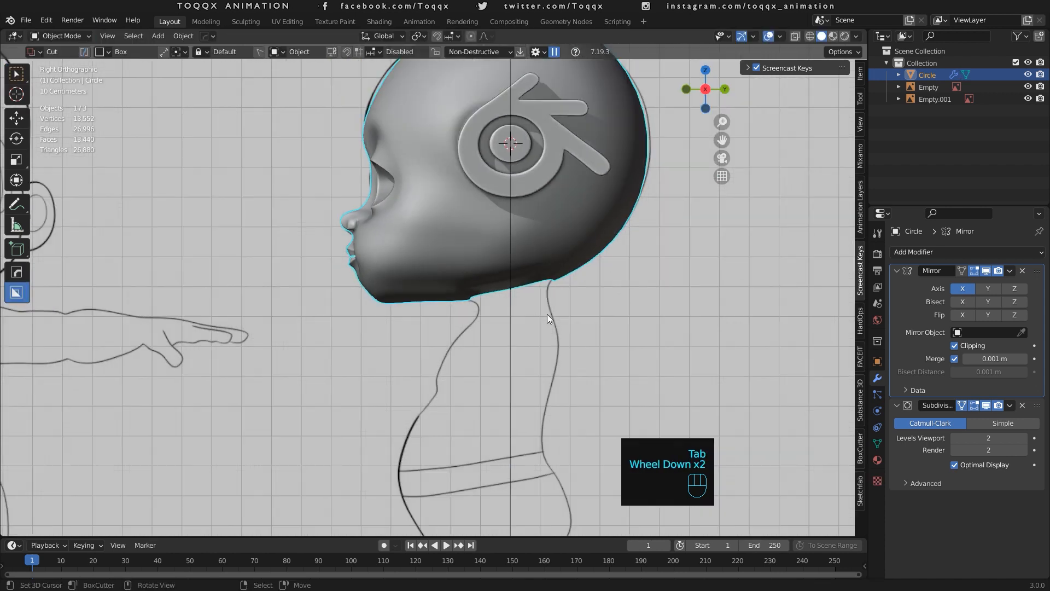
key(KP_1)
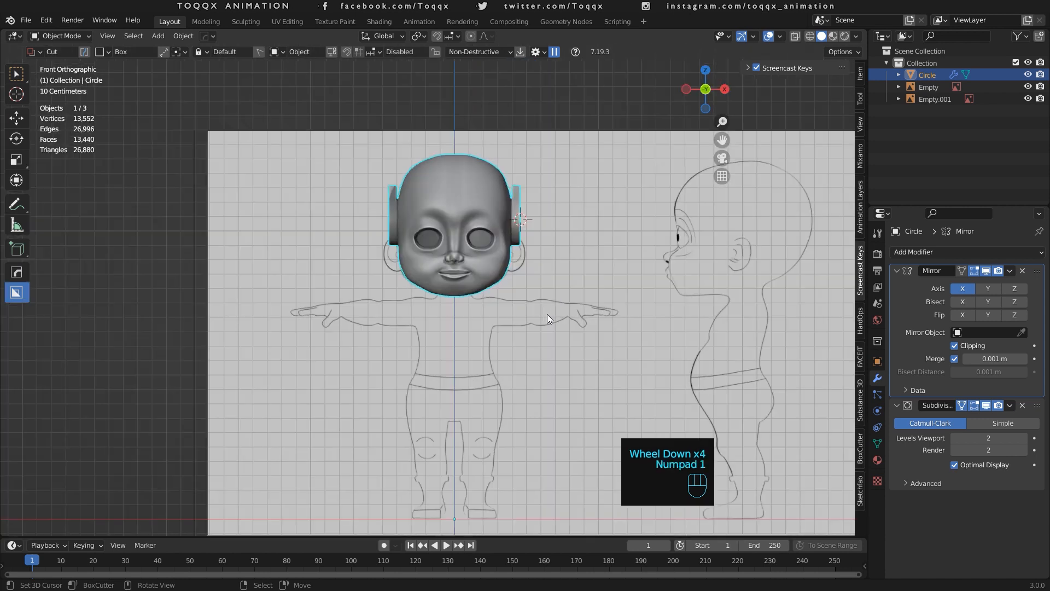
Select all border vertices of the neck opening on the head's underside in Edit Mode.
scroll(545, 317, up, 1)
scroll(545, 317, up, 1)
scroll(545, 317, down, 2)
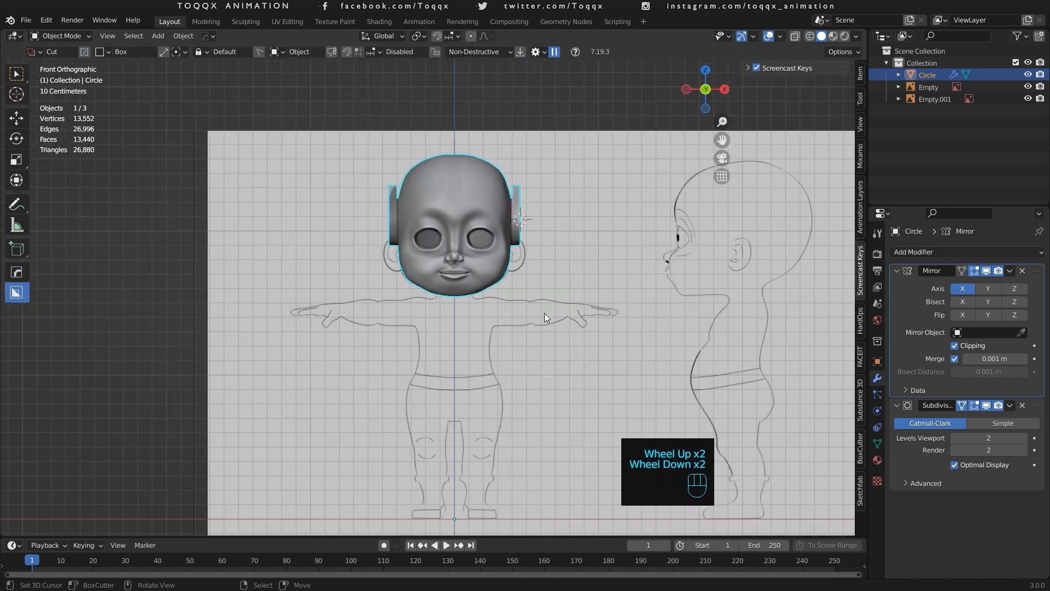
scroll(544, 316, up, 1)
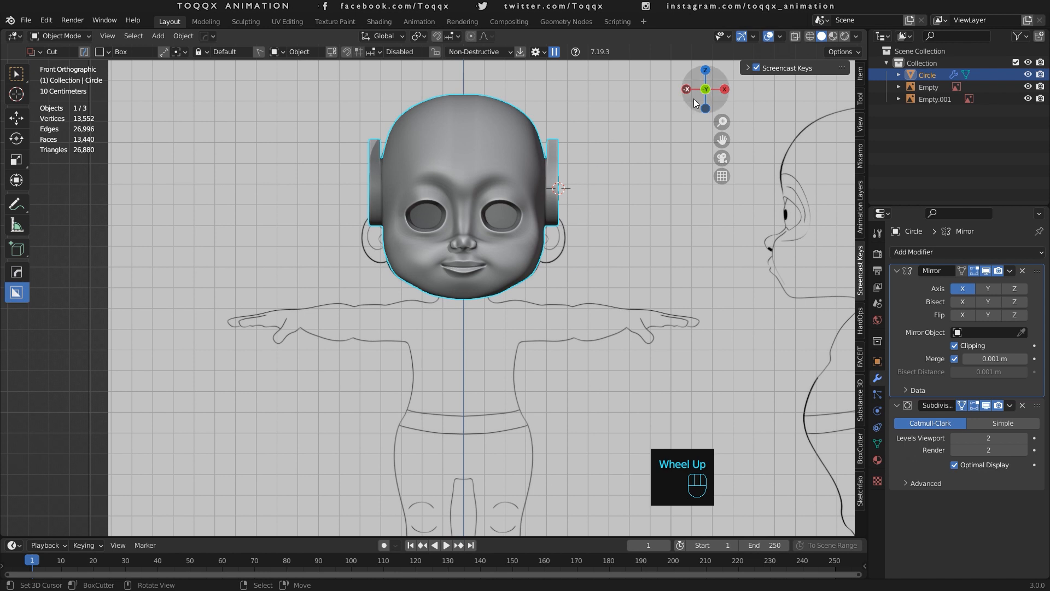
mouse_move(706, 87)
mouse_down()
mouse_move(730, 101)
mouse_move(705, 90)
mouse_up()
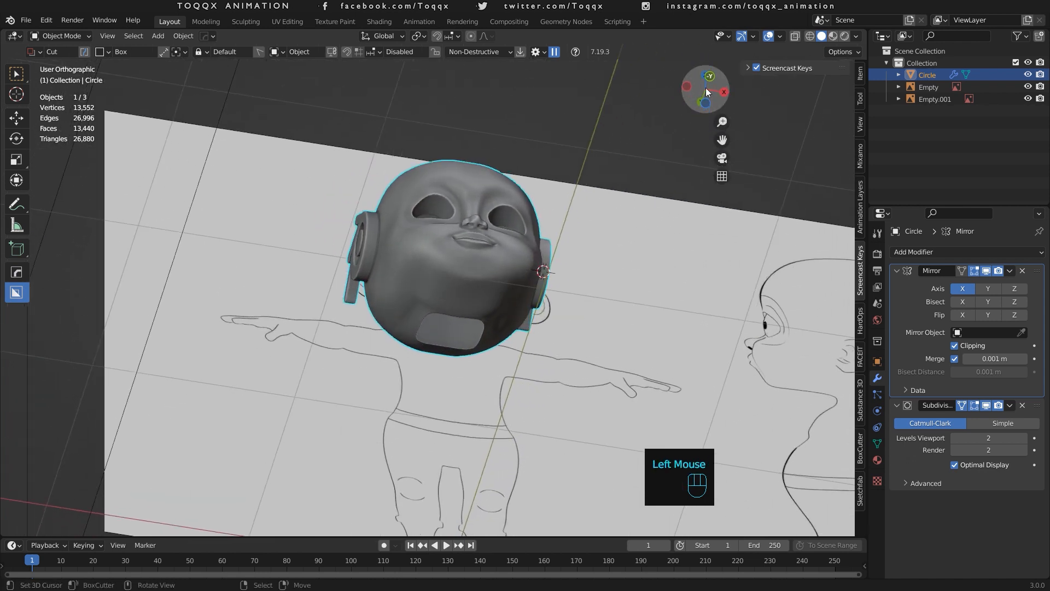
scroll(499, 339, up, 4)
key(Tab)
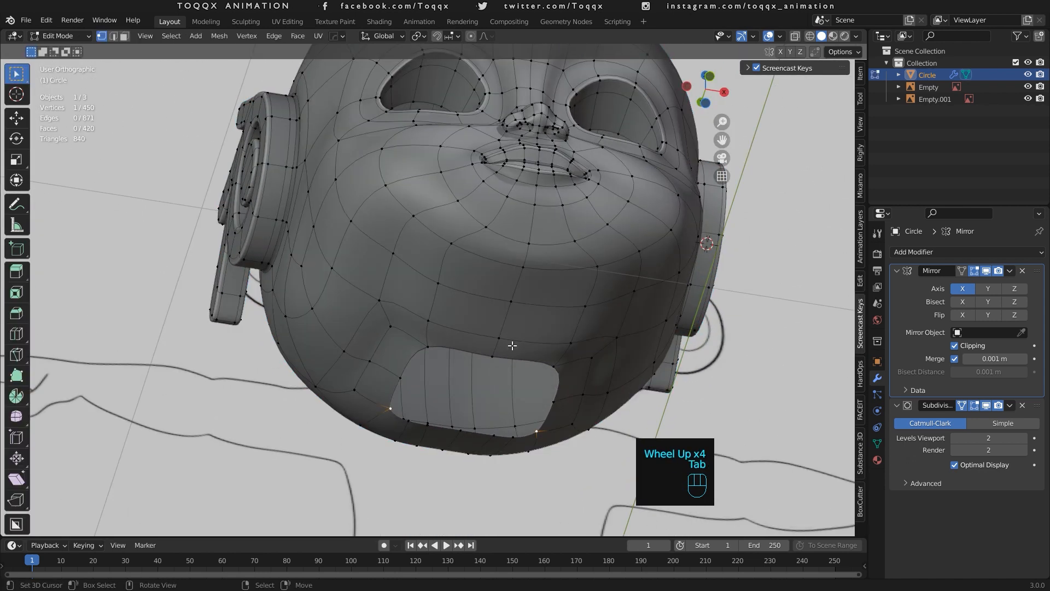
right_click(492, 356)
shift+right_click(554, 365)
shift+right_click(554, 402)
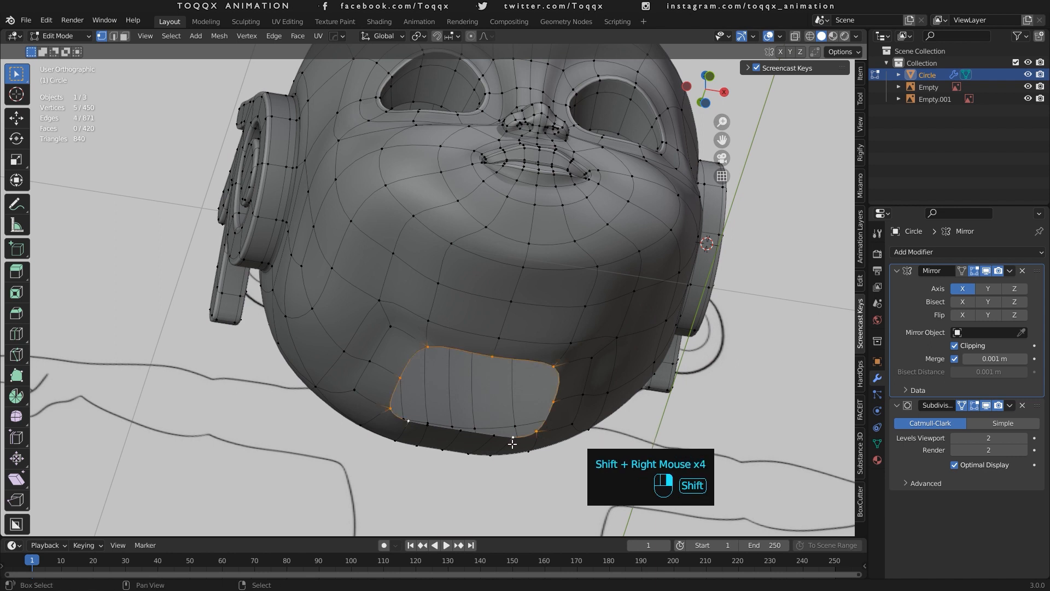
key(ctrl+z)
shift+right_click(460, 431)
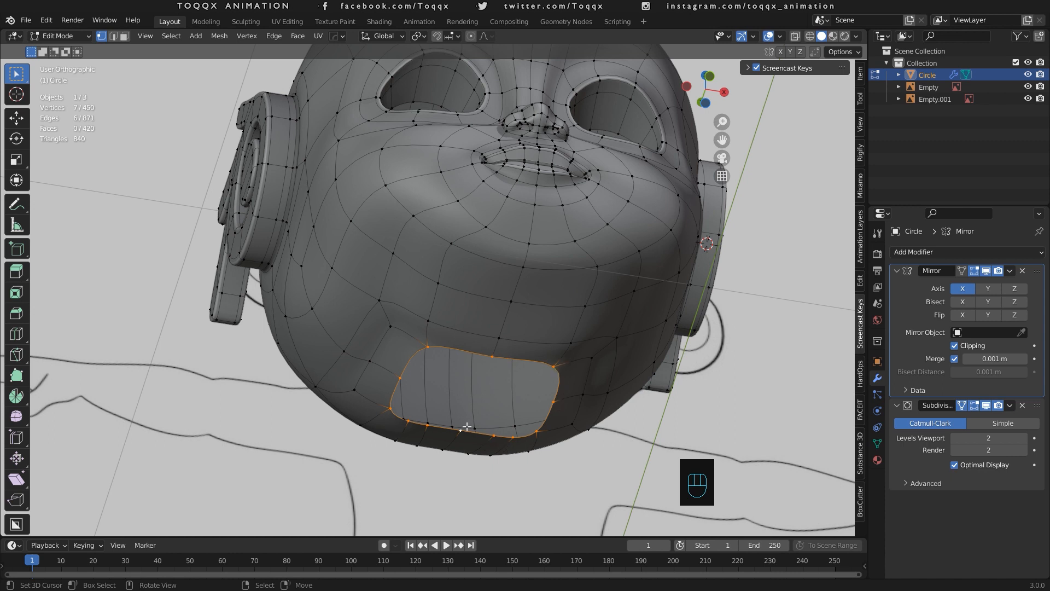
Leave Edit Mode in front view and snap the 3D cursor to the world origin.
key(KP_1)
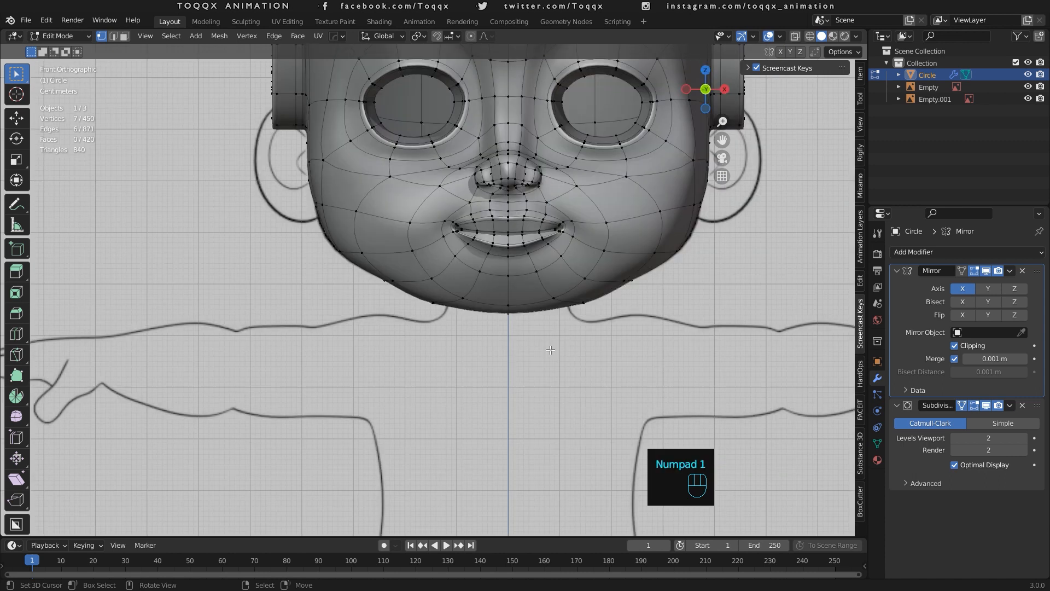
scroll(550, 349, down, 3)
key(Tab)
scroll(551, 349, down, 2)
scroll(550, 349, down, 1)
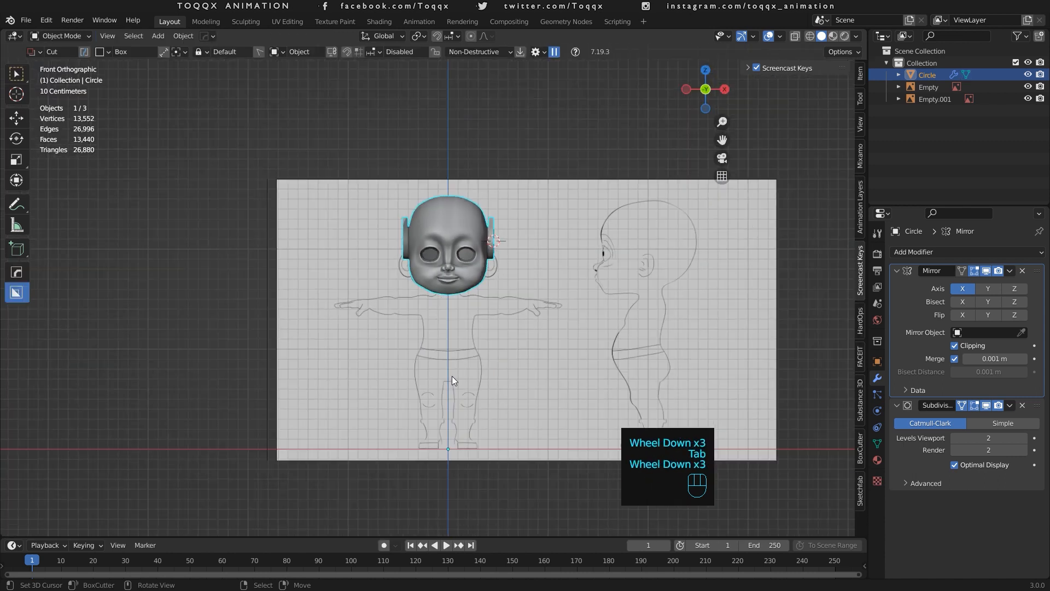
key(shift+s)
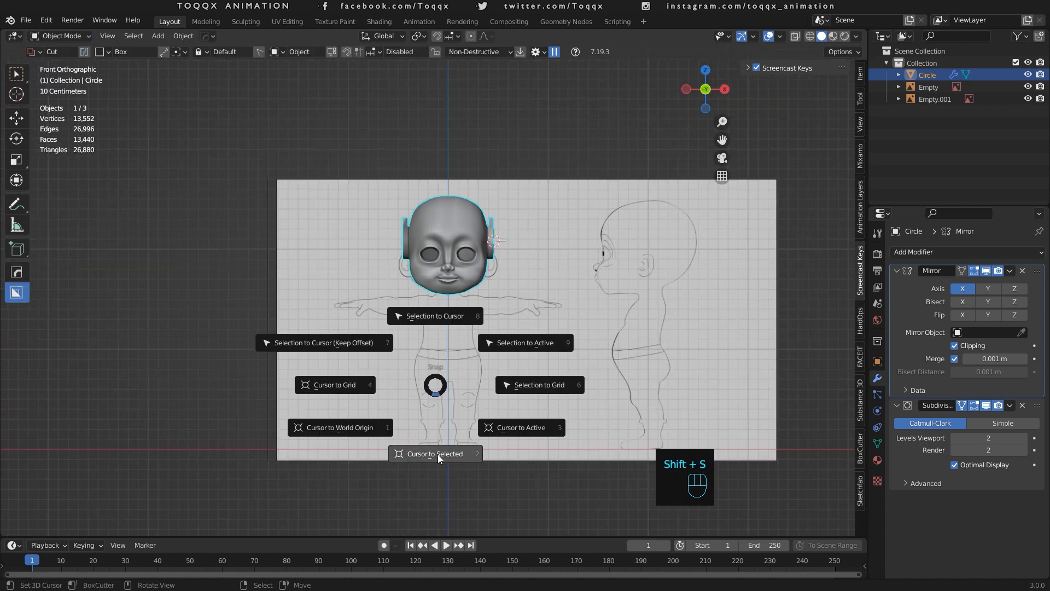
click(360, 432)
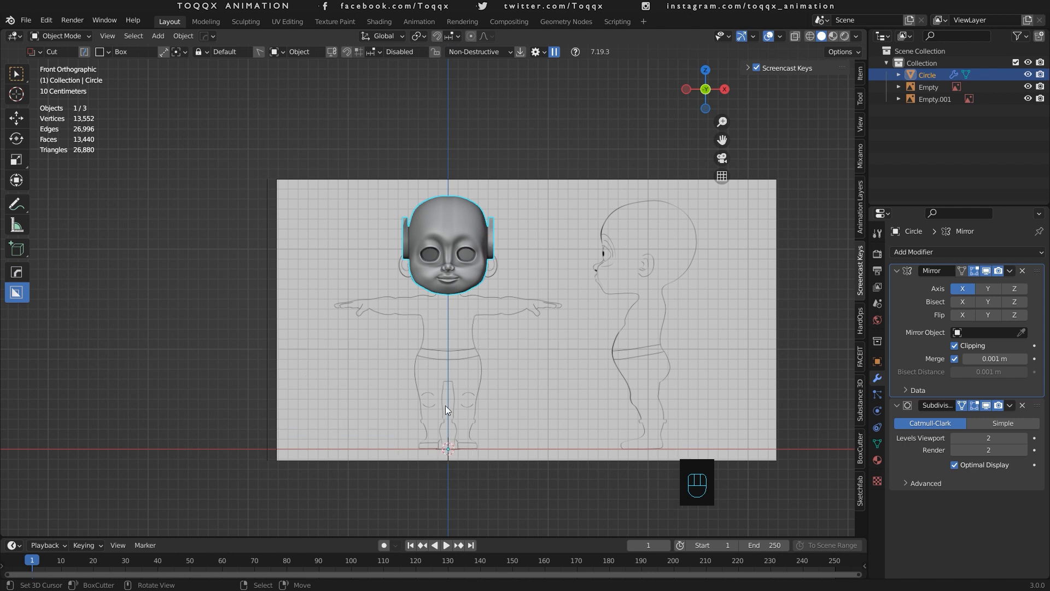
Add a mesh circle with 12 vertices at the world origin.
key(shift+a)
mouse_move(428, 339)
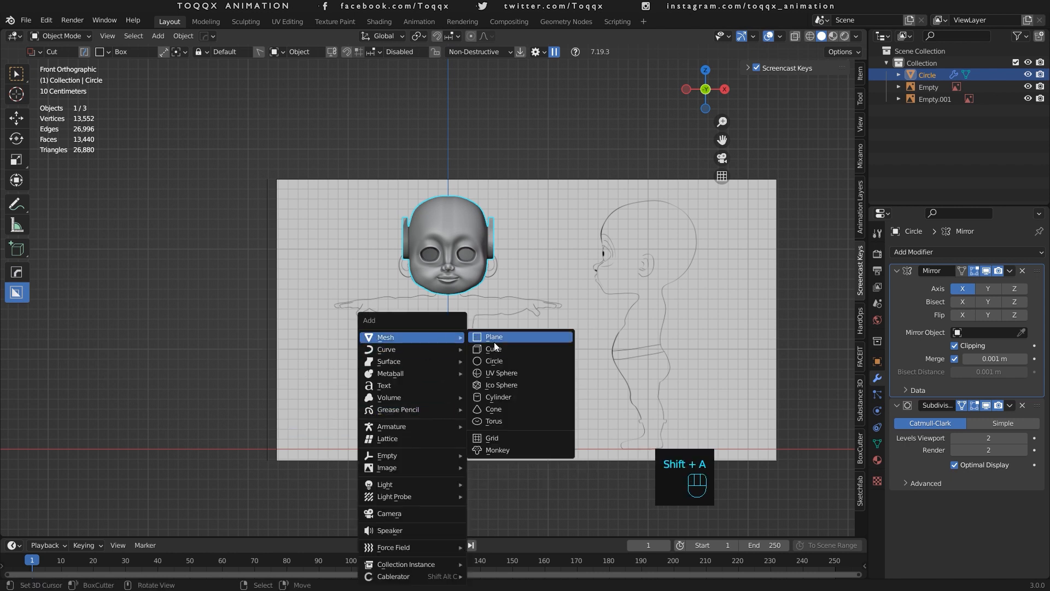
click(501, 360)
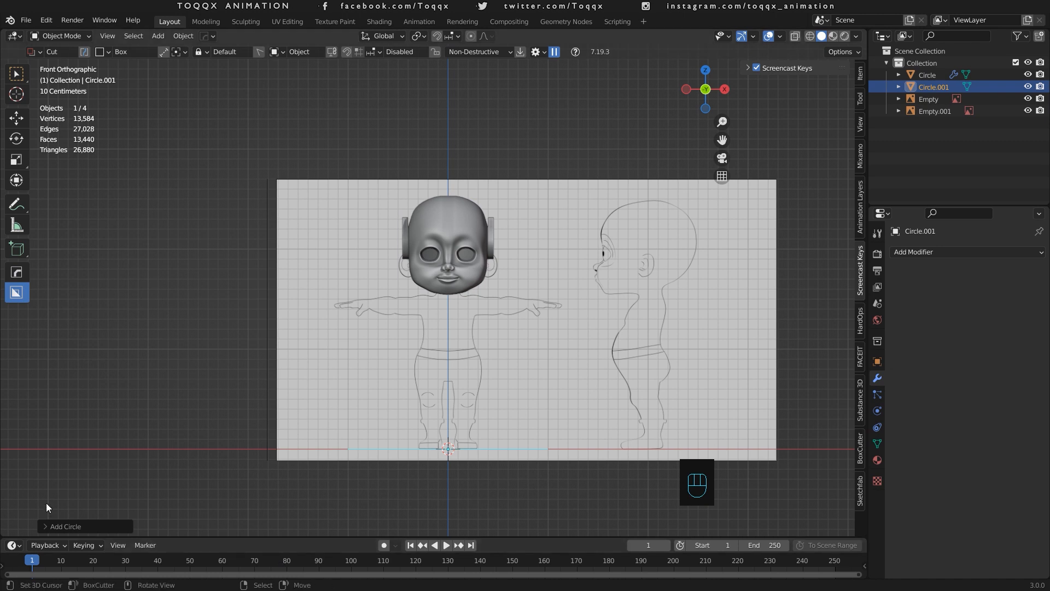
click(47, 525)
key(shift)
shift+drag(152, 396, 217, 397)
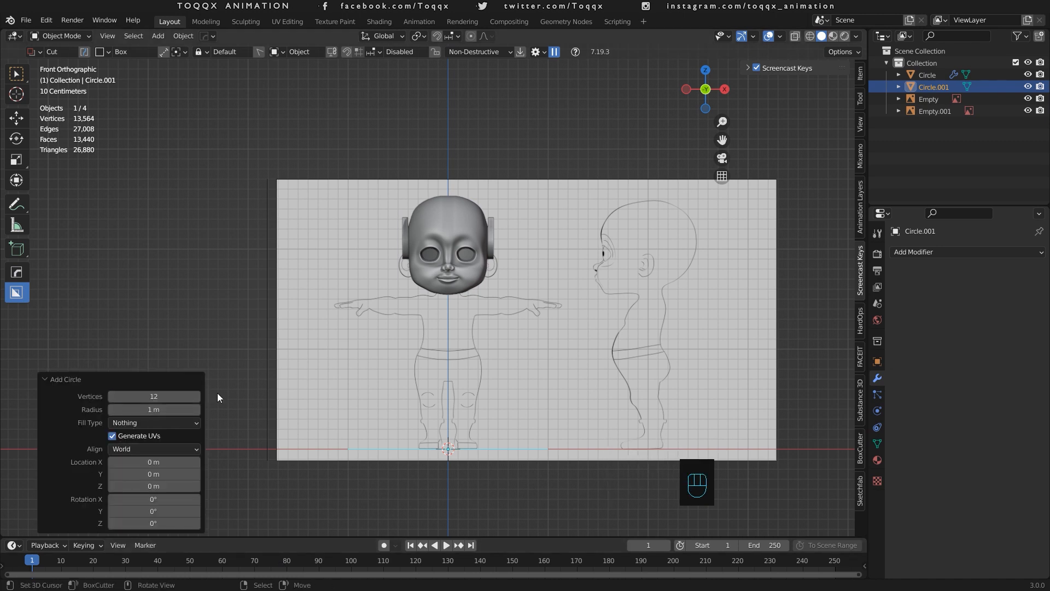
click(43, 379)
Raise the circle's vertices along Z to just below the chin and scale them down to roughly the neck's width.
key(Tab)
scroll(499, 499, up, 3)
key(g)
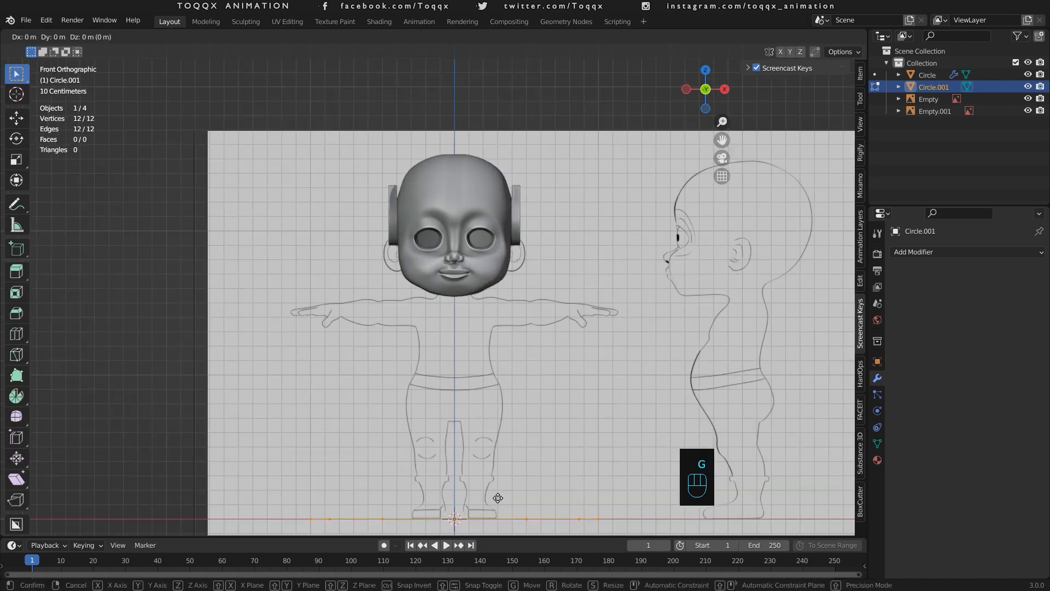
key(z)
click(496, 301)
key(s)
click(471, 302)
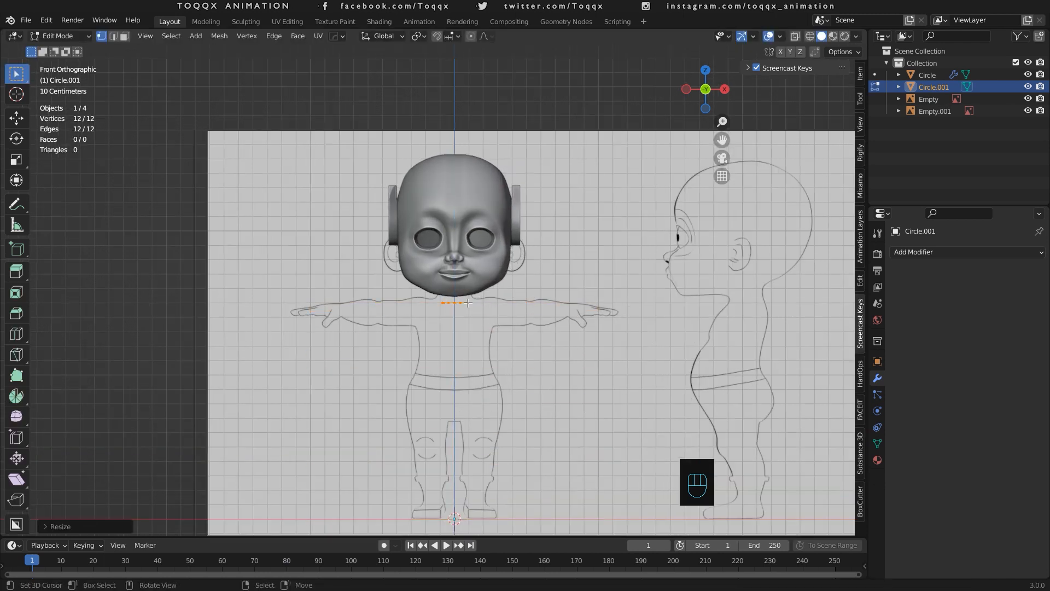
Raise the circle about 0.05 m along Z and scale it to match the reference neck's width in front view.
scroll(497, 357, up, 4)
key(g)
key(z)
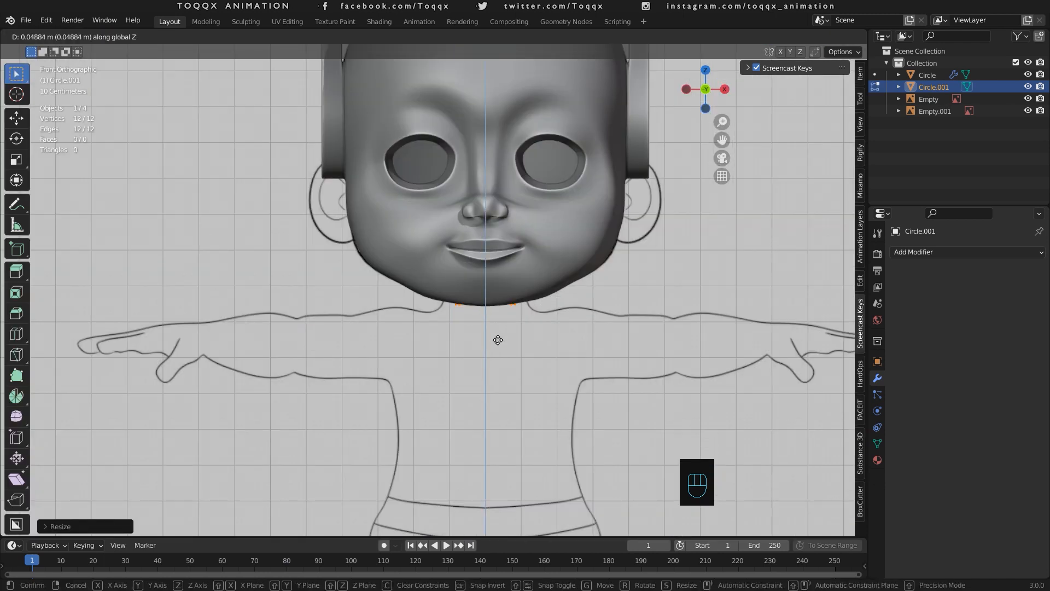
click(498, 339)
key(s)
click(530, 312)
Extrude the circle slightly down the neck in side view and scale the new loop along Y to fit the reference outline.
key(KP_3)
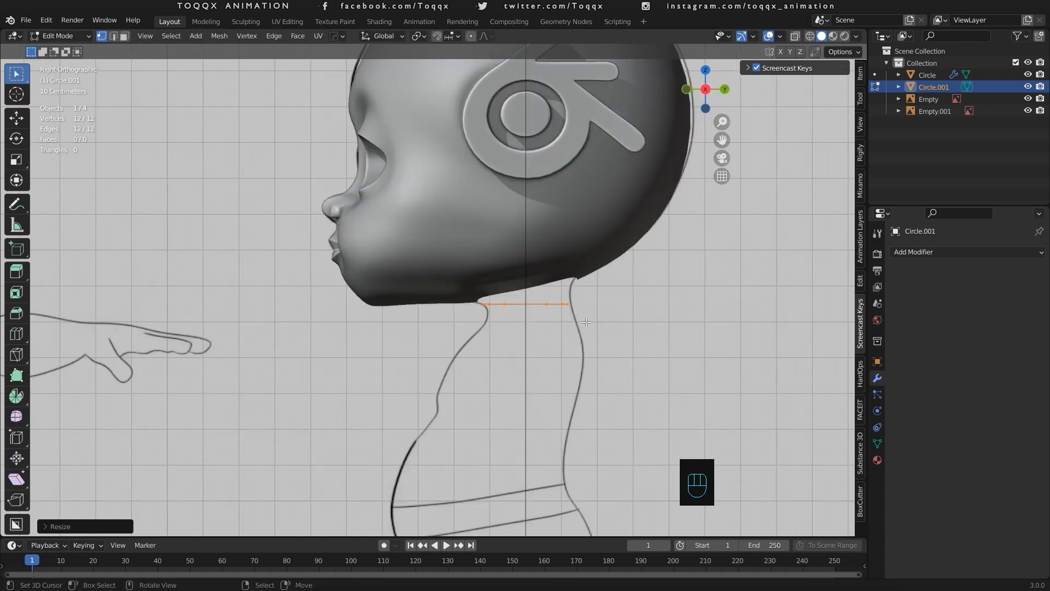
key(e)
click(571, 346)
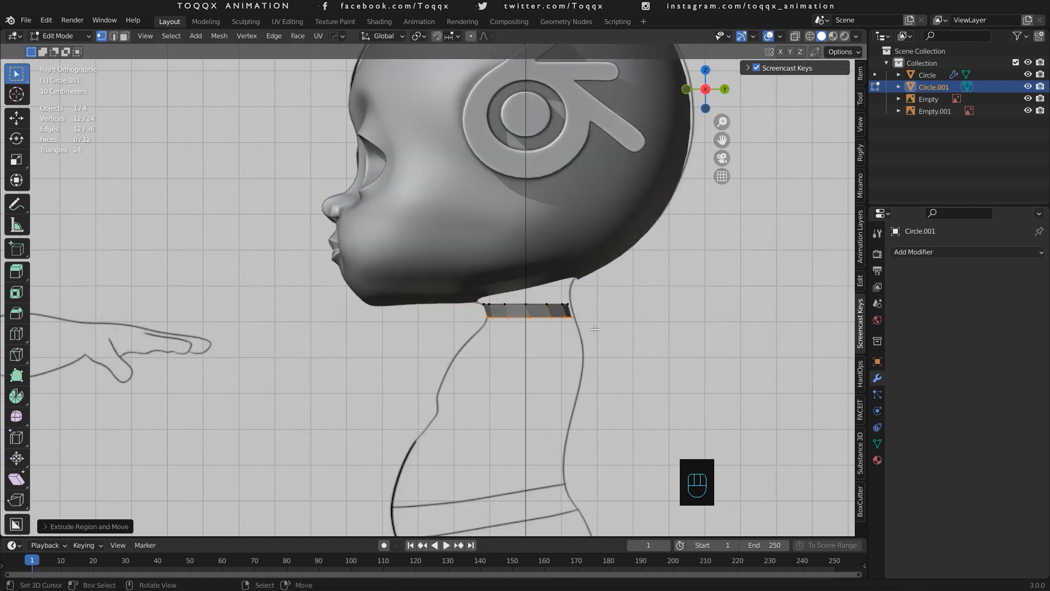
key(s)
key(y)
click(599, 329)
Shift the neck ring's upper edge loop along Y and tilt it up at the back to follow the reference outline.
alt+right_click(545, 301)
key(g)
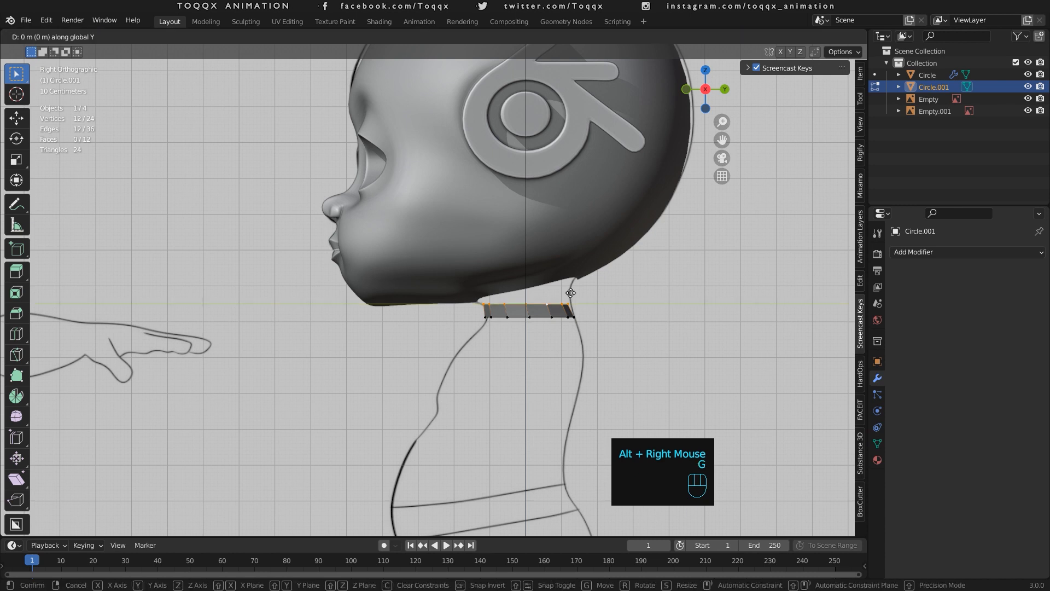
key(y)
click(574, 293)
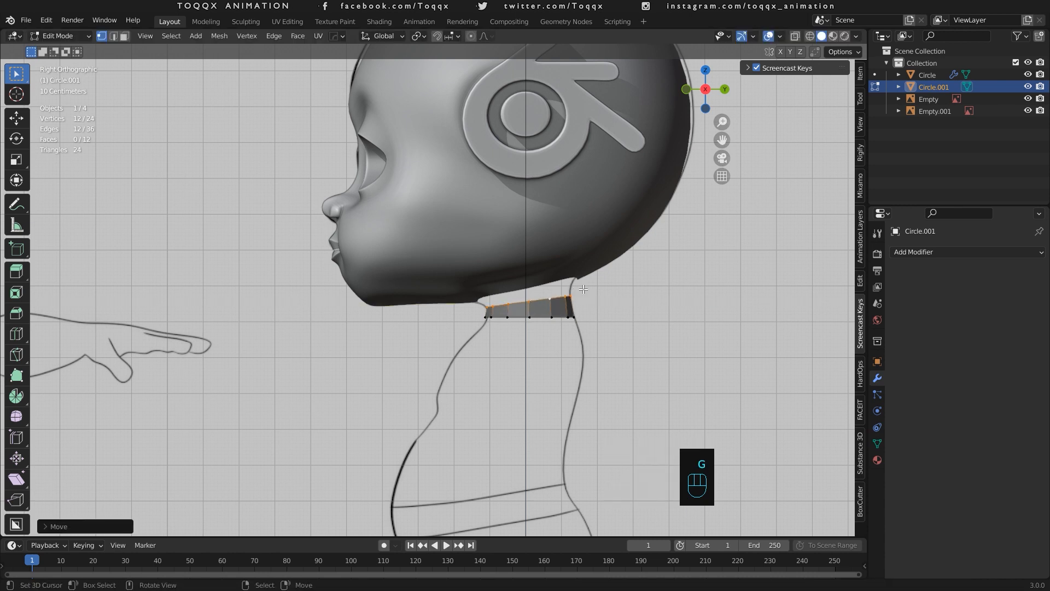
Turn on X-ray in front view, delete the neck ring's vertices on the negative X side, and leave Edit Mode.
key(KP_1)
key(Tab)
click(795, 35)
key(Tab)
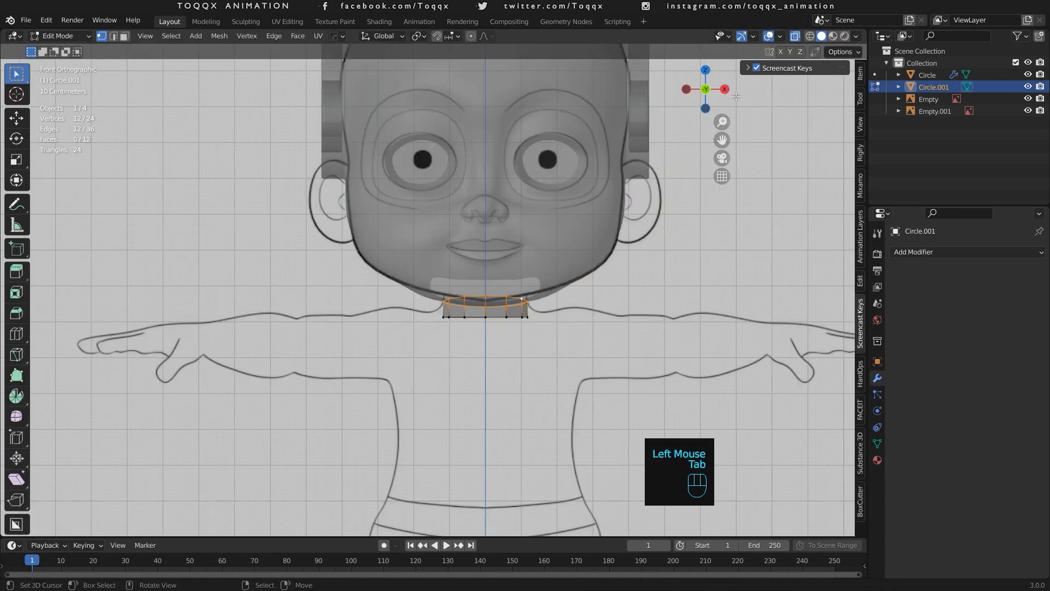
right_click(492, 211)
key(b)
drag(471, 271, 400, 388)
key(x)
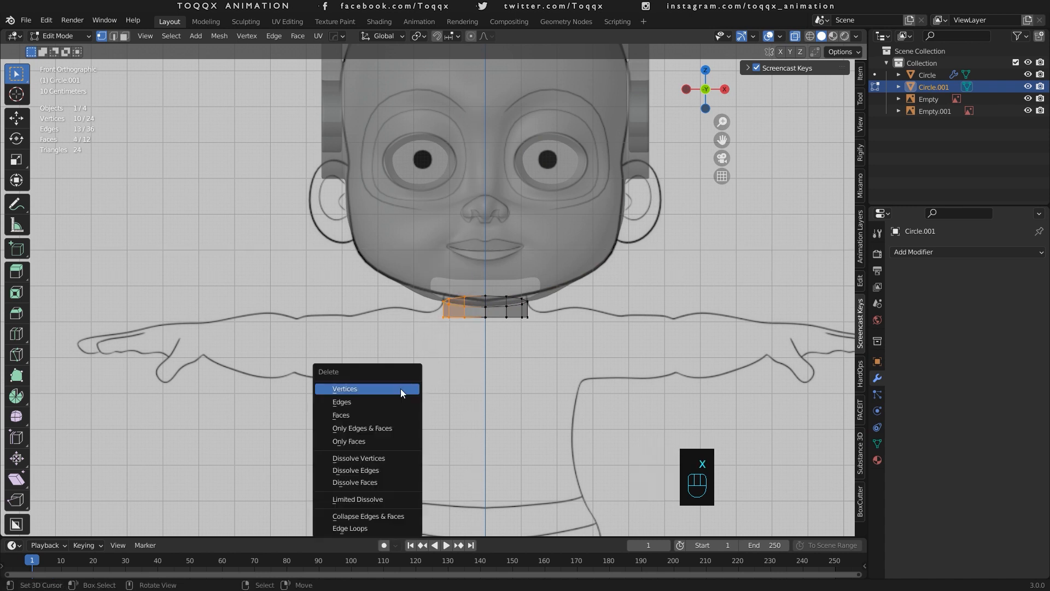
click(400, 389)
key(Tab)
Try to select the half neck ring and the head together in the viewport.
shift+right_click(559, 262)
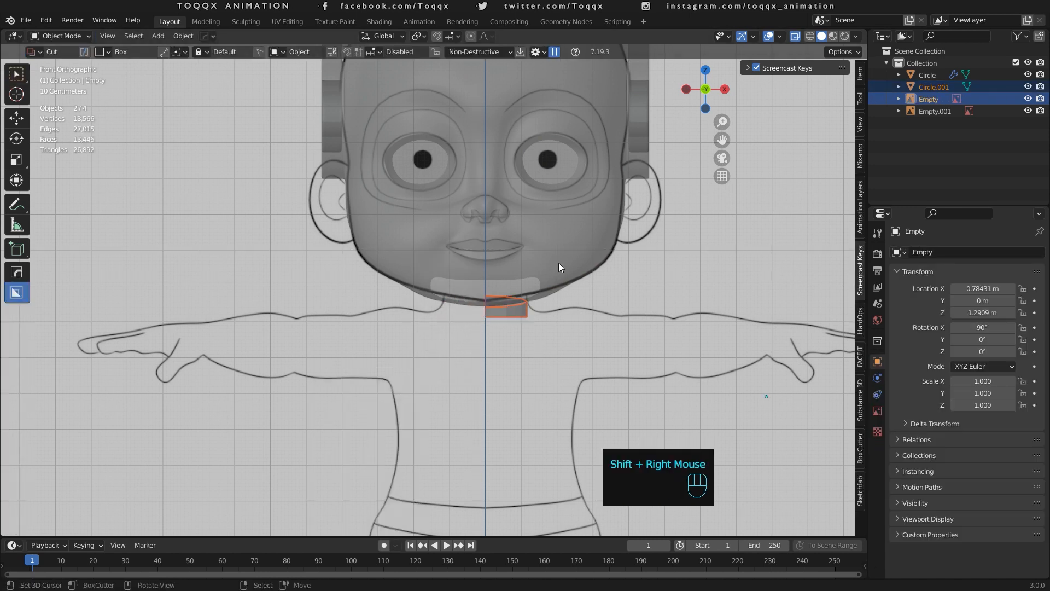
right_click(517, 308)
right_click(516, 308)
shift+right_click(622, 184)
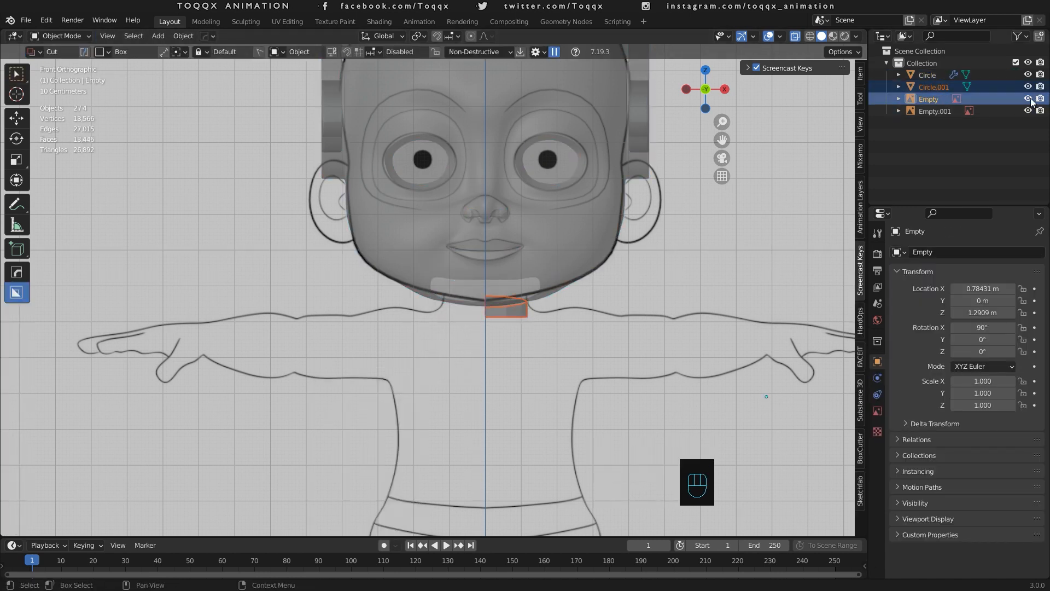
Show the selectability toggles in the Outliner and make both reference image empties unselectable.
click(1026, 37)
click(936, 73)
click(1017, 99)
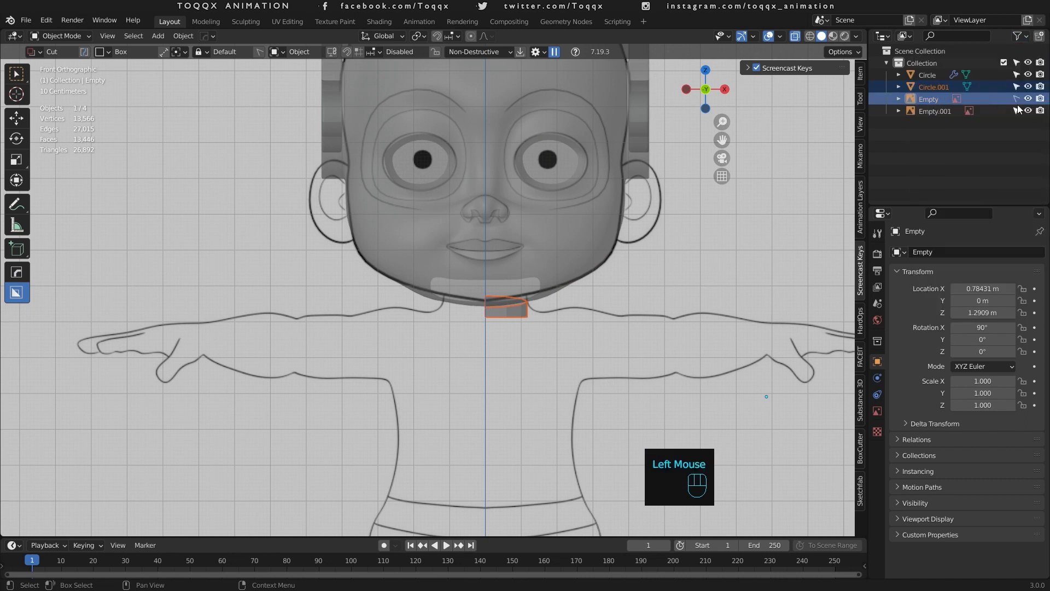
click(1017, 110)
Join the half neck ring into the head object, keeping the head active.
right_click(515, 309)
shift+right_click(558, 254)
key(ctrl+j)
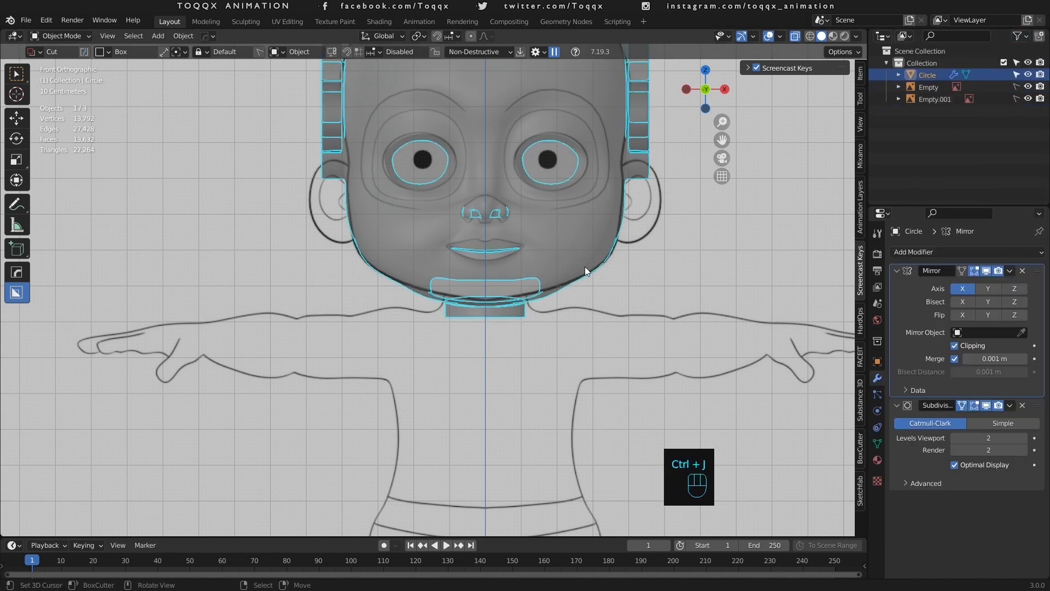
Bridge the head's neck opening to the neck ring's upper edge loop with Bridge Edge Loops.
drag(709, 92, 719, 85)
key(Tab)
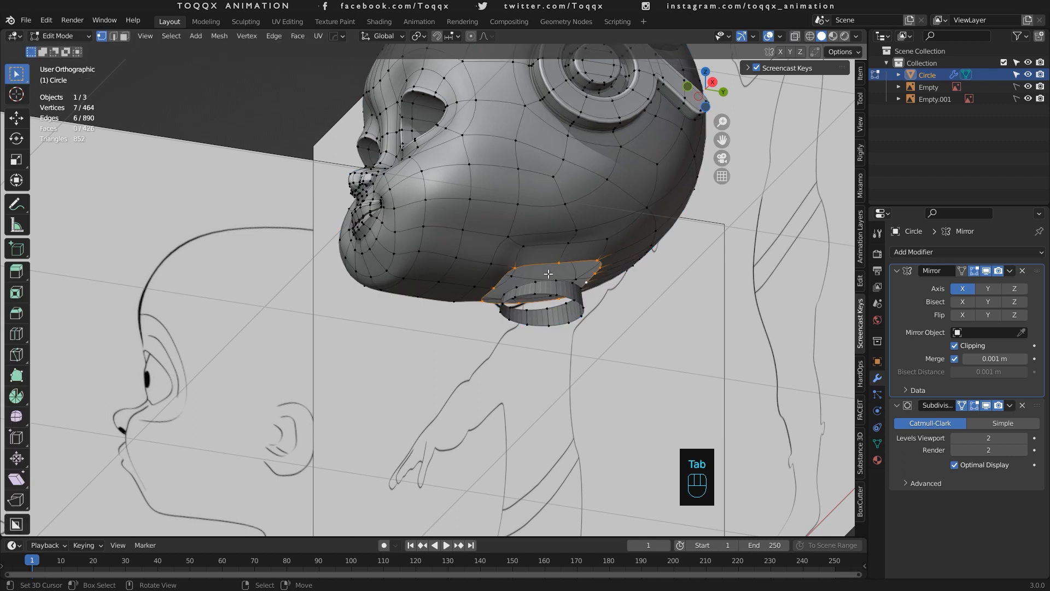
scroll(627, 277, up, 3)
alt+shift+right_click(629, 279)
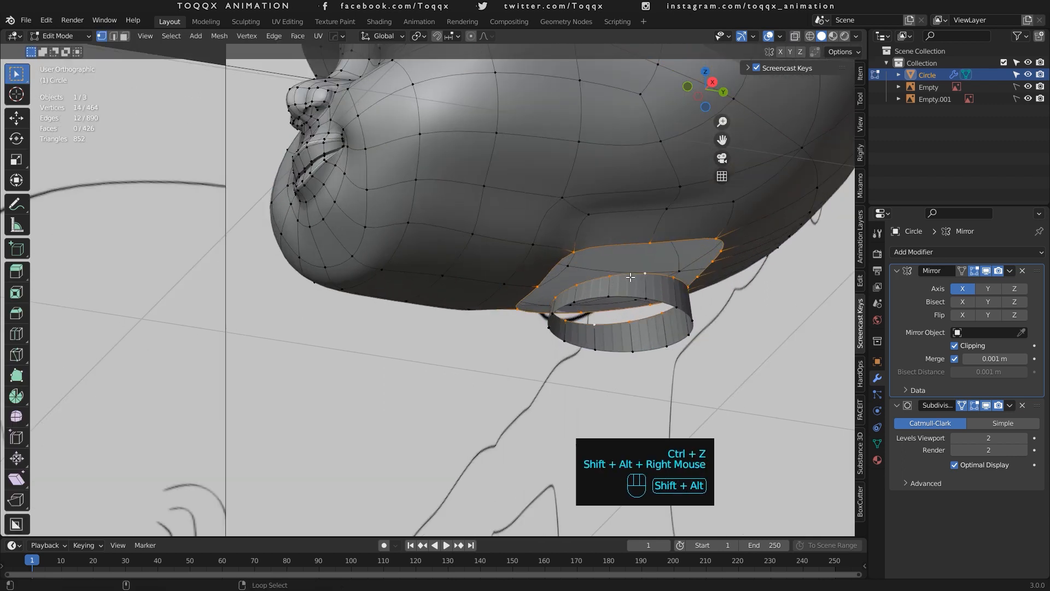
key(ctrl+e)
click(605, 299)
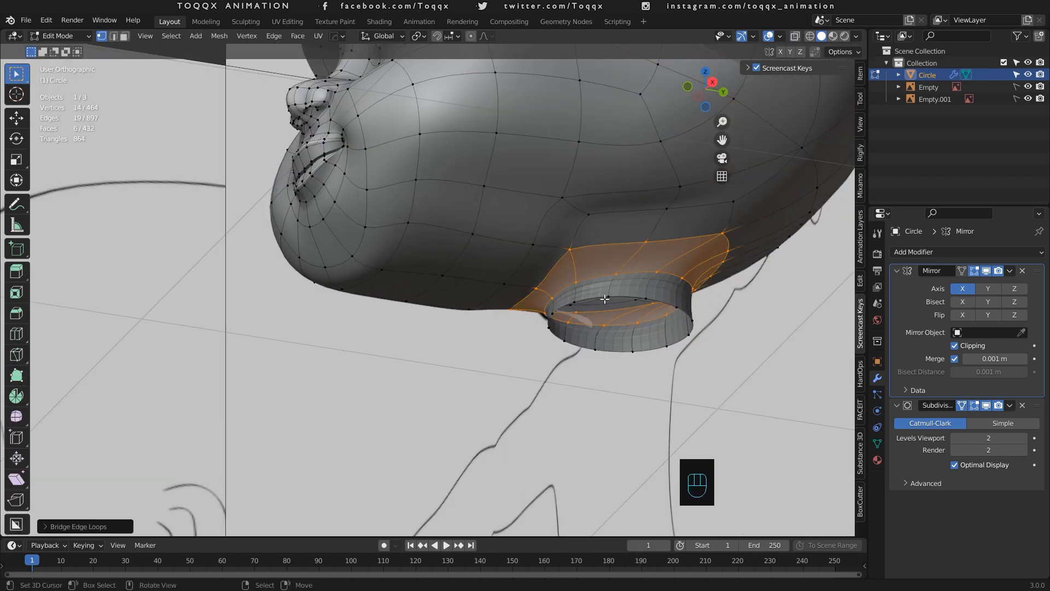
Leave Edit Mode and shade the joined head and neck smooth.
key(Tab)
click(186, 36)
click(241, 297)
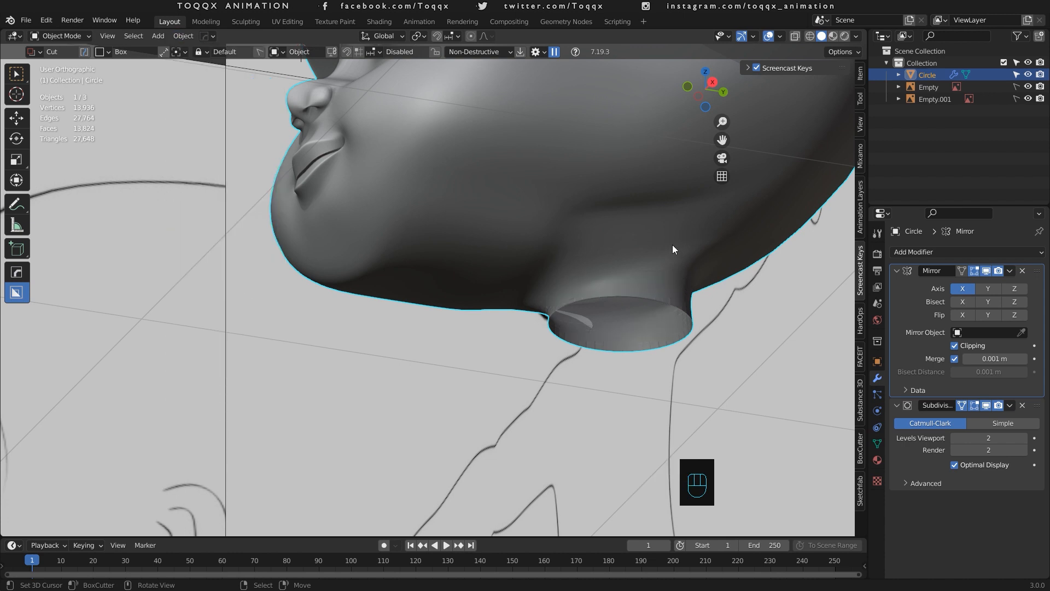
Move the two adjacent vertices on the lower side of the head above the neck slightly down along Z.
scroll(672, 249, down, 3)
scroll(595, 225, up, 2)
key(Tab)
scroll(595, 225, up, 2)
right_click(563, 227)
shift+right_click(628, 222)
key(g)
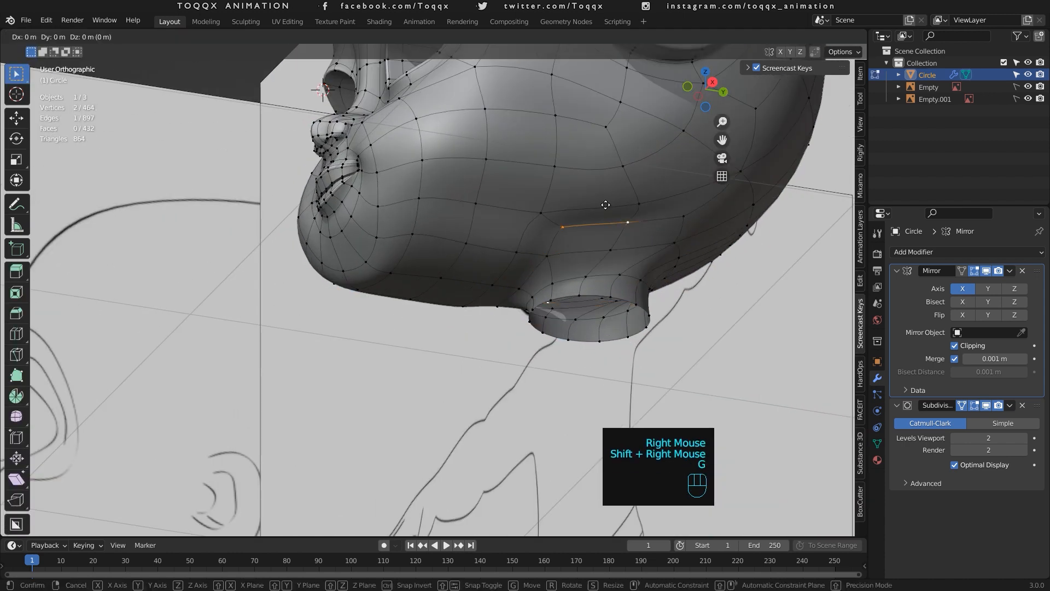
key(z)
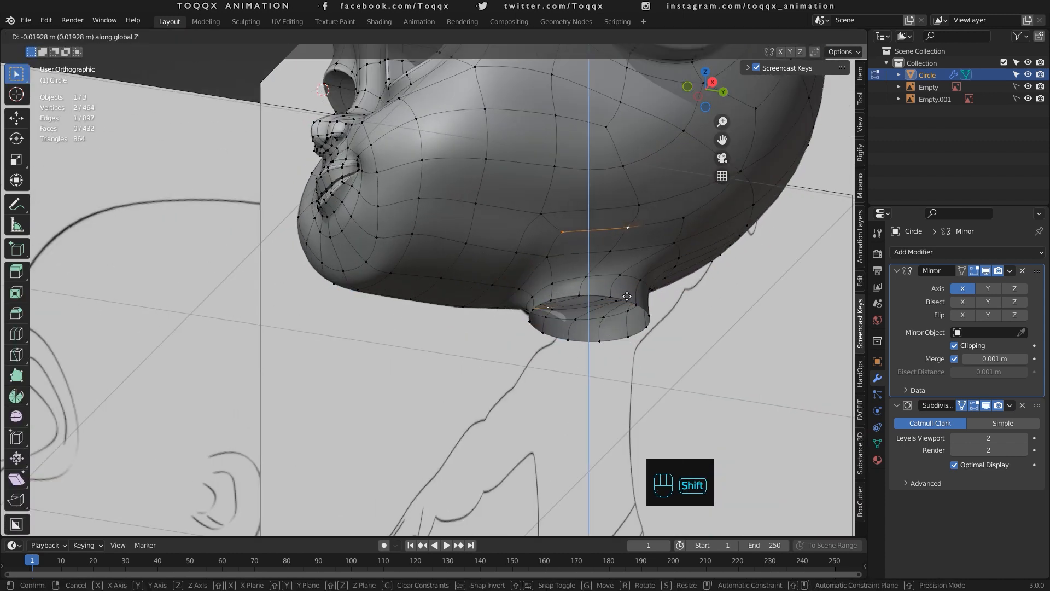
click(654, 231)
Inspect the head with its neck, selecting the edge loops around the head and jaw to examine their flow from side and front.
key(Tab)
scroll(654, 231, down, 3)
drag(702, 76, 616, 57)
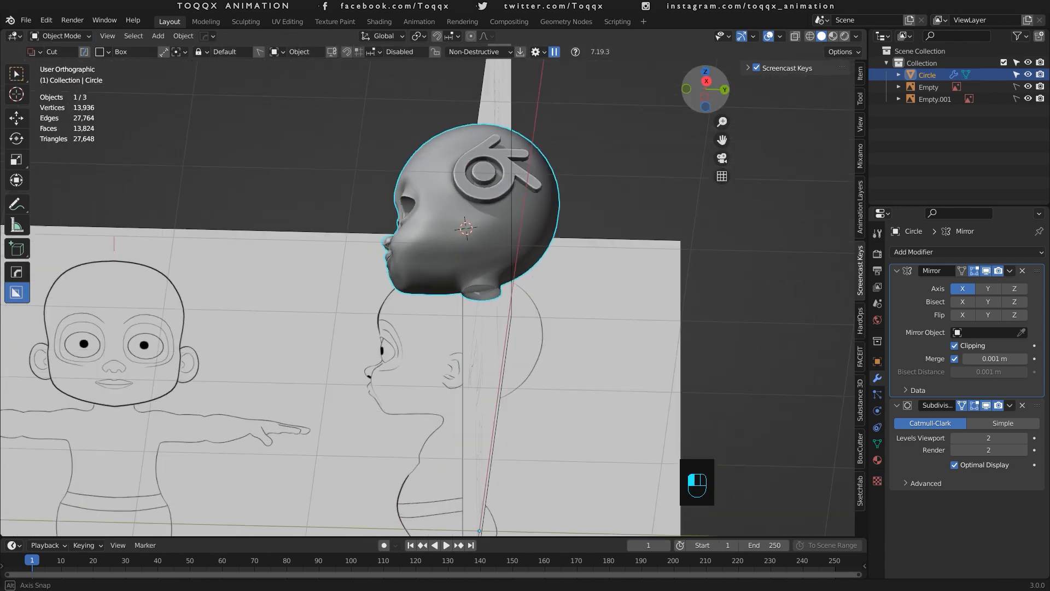
scroll(516, 209, up, 2)
key(Tab)
alt+right_click(438, 243)
alt+shift+right_click(437, 242)
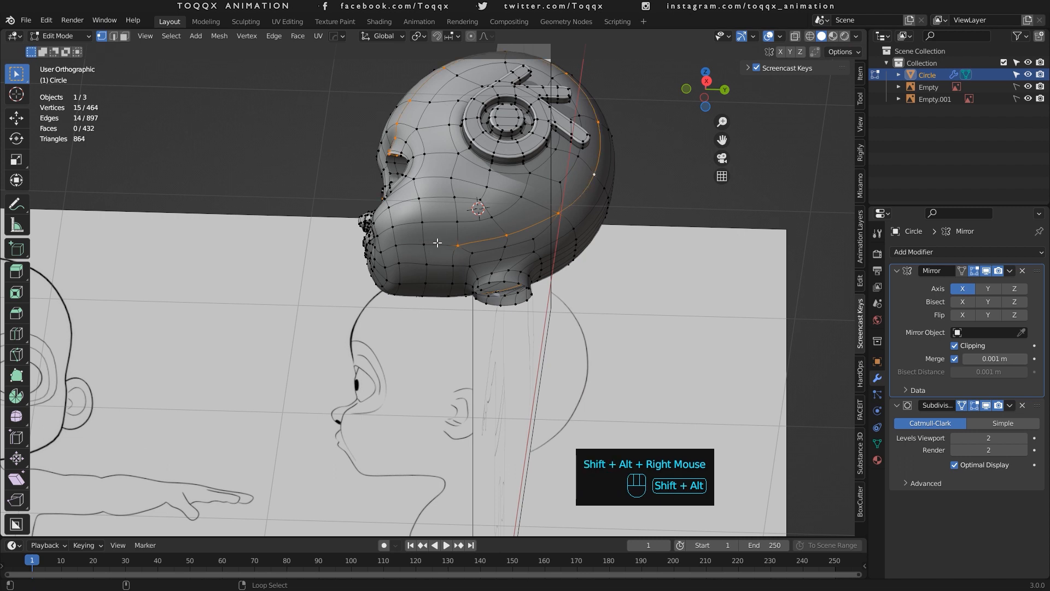
alt+shift+right_click(437, 242)
drag(692, 87, 808, 109)
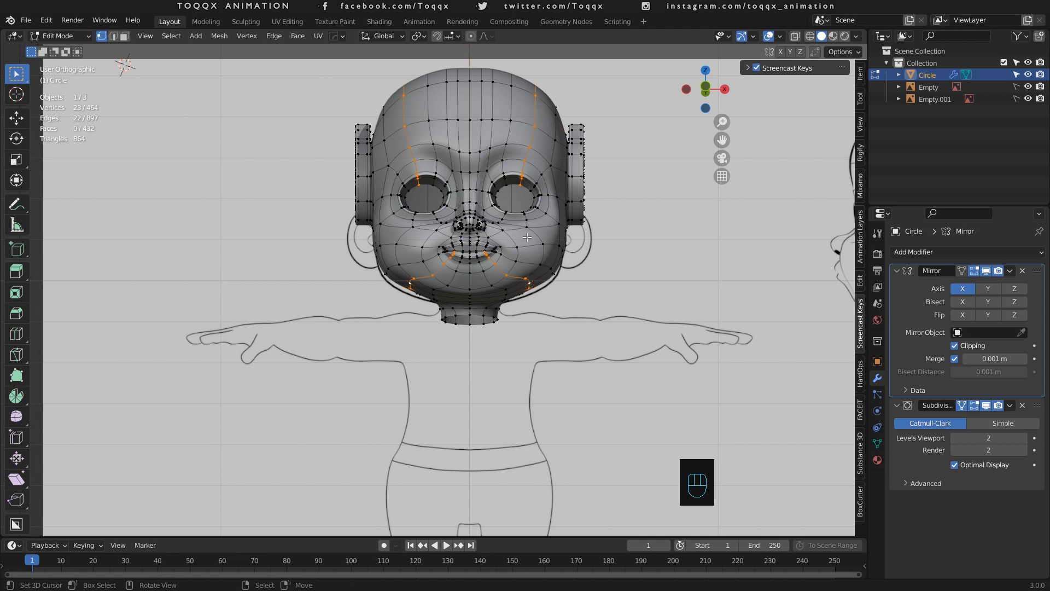
Leave Edit Mode on the head, view it from the front and save the file.
key(Tab)
key(KP_1)
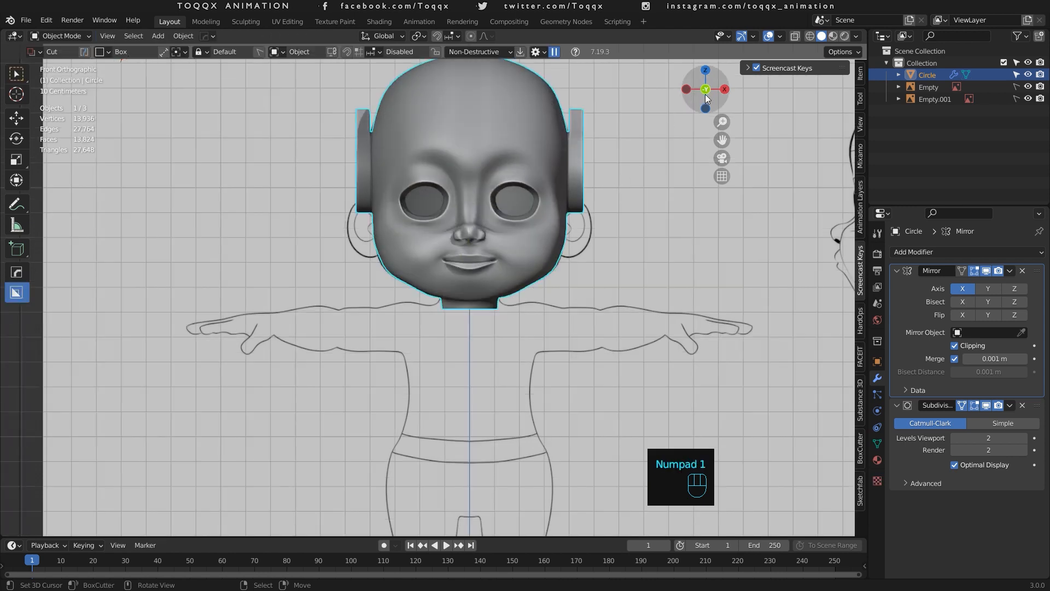
drag(722, 140, 739, 208)
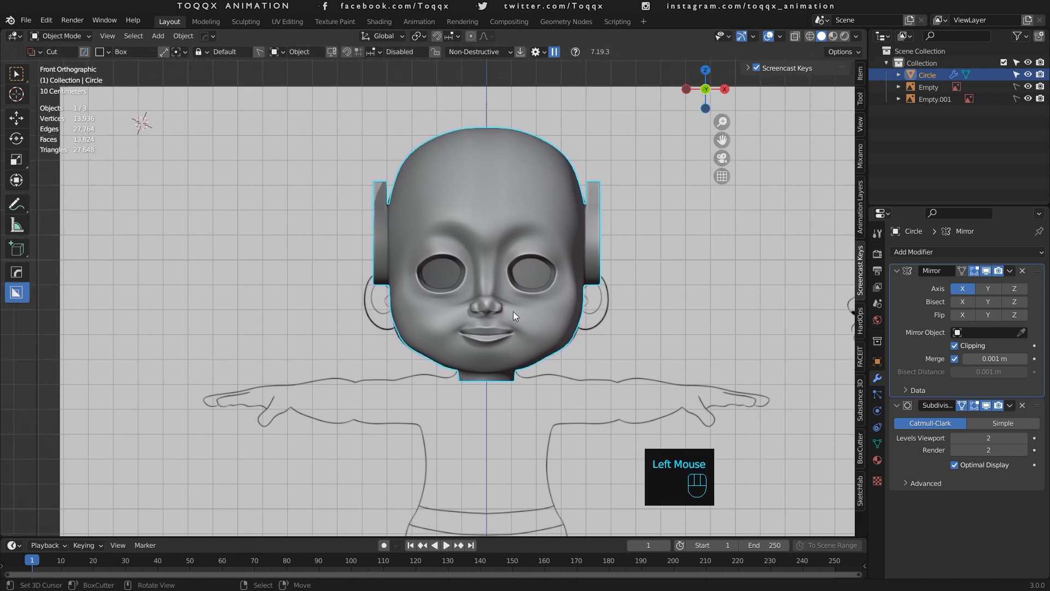
key(ctrl+s)
key(ctrl+s)
key(ctrl+s)
key(ctrl+s)
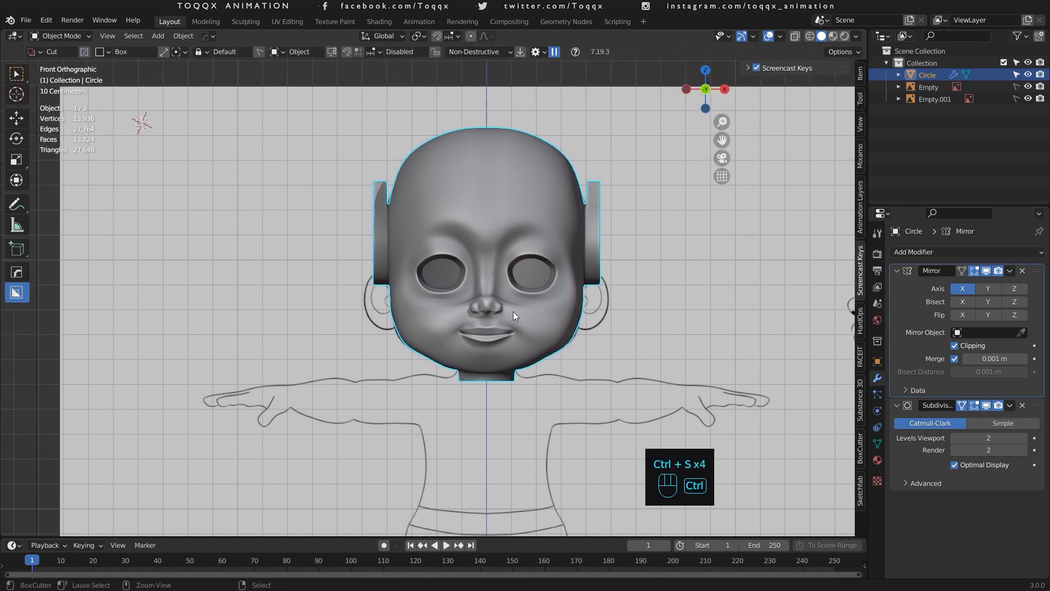
mouse_move(725, 92)
mouse_down()
mouse_move(547, 96)
mouse_move(717, 138)
mouse_move(733, 153)
mouse_move(850, 173)
mouse_move(903, 140)
mouse_move(993, 167)
mouse_move(933, 120)
mouse_move(974, 126)
mouse_move(725, 91)
mouse_up()
key(KP_1)
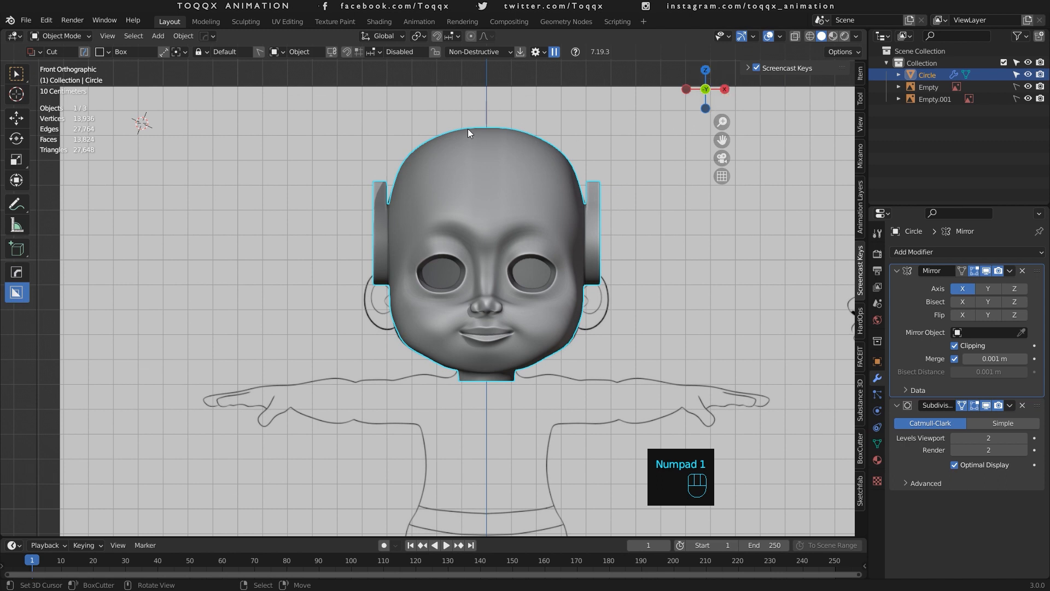
key(ctrl+s)
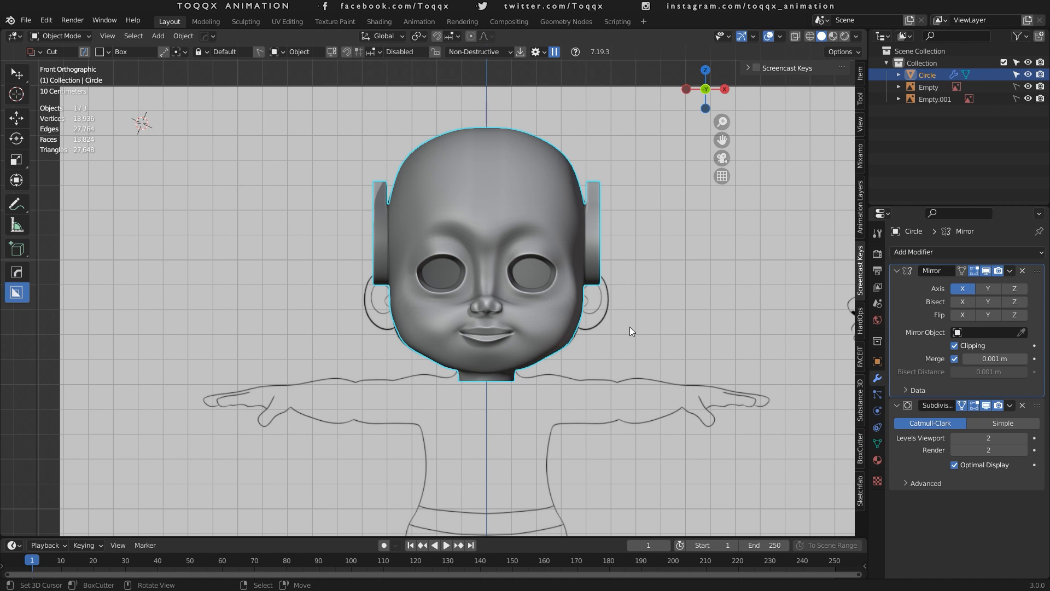
Turn off the Mirror modifier's viewport display and enter Edit Mode on the half head.
scroll(629, 327, up, 2)
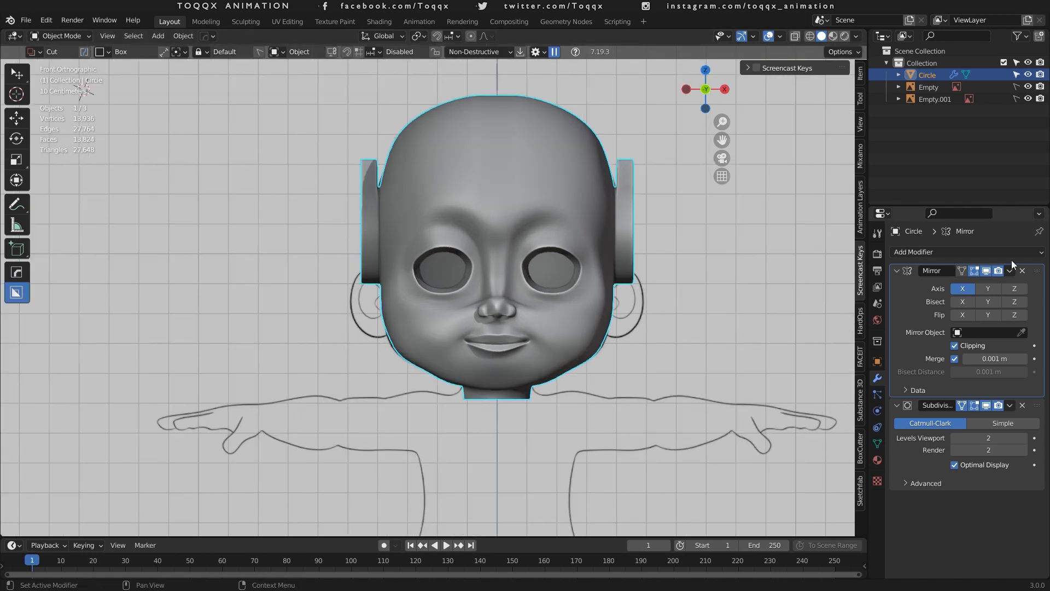
click(985, 271)
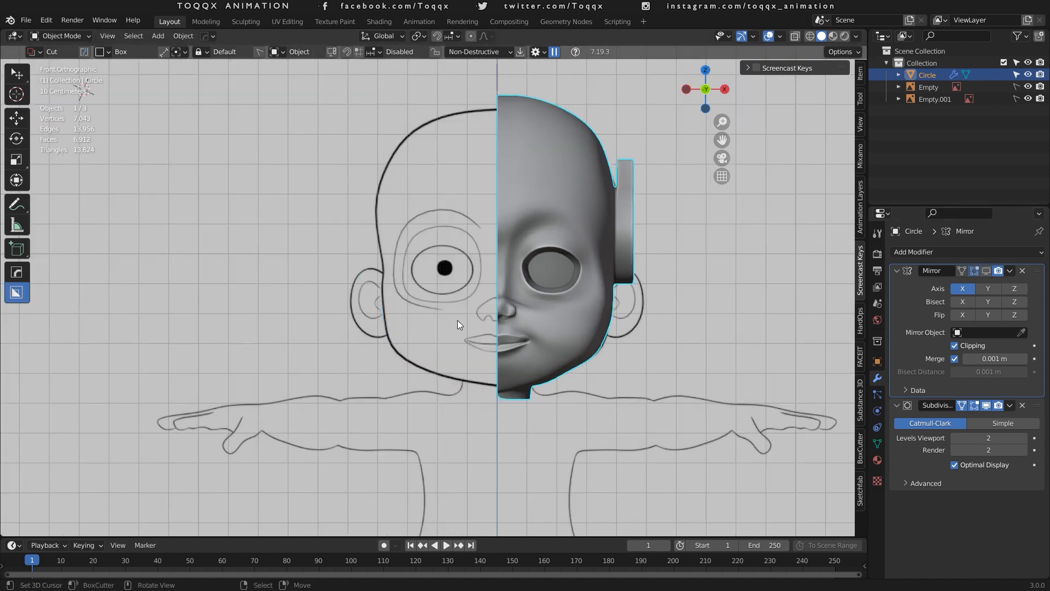
key(Tab)
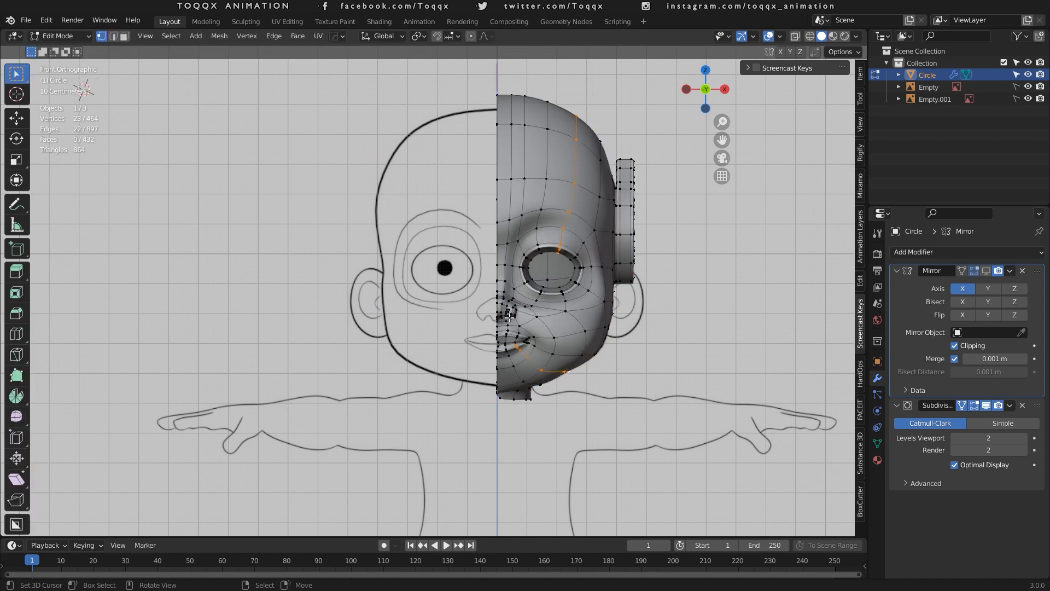
Select the open edge loop on the inner side of the lips and extrude it a short way into the head along Y.
key(ctrl+KP_3)
scroll(510, 317, up, 3)
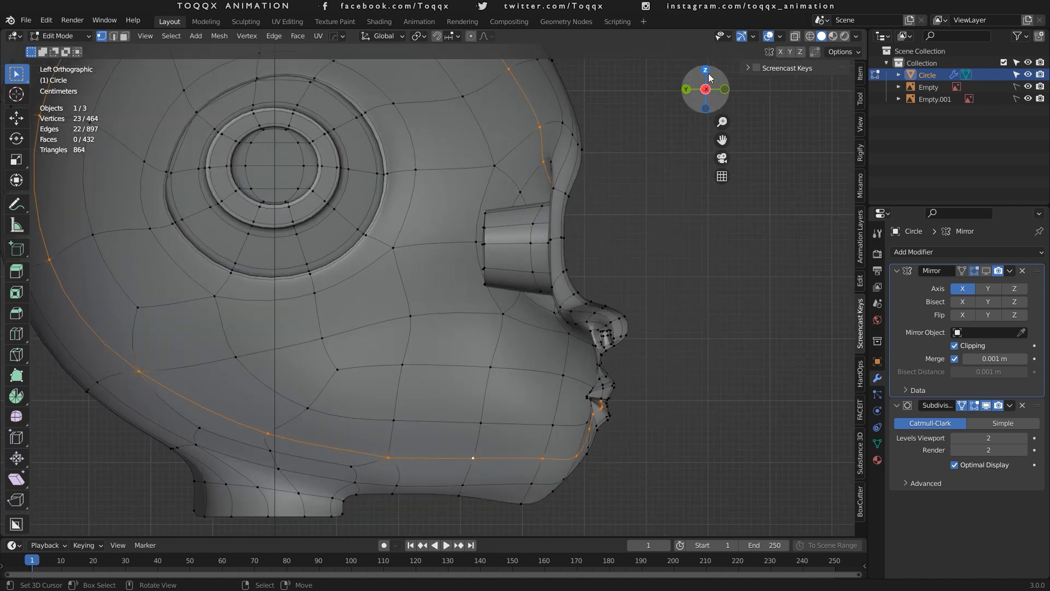
drag(711, 76, 697, 99)
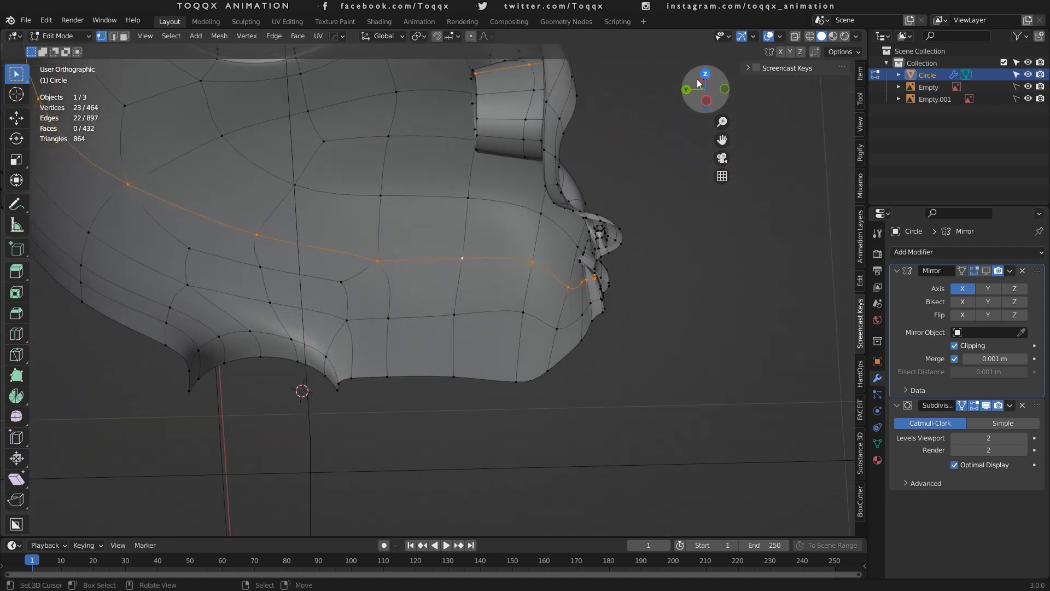
scroll(618, 226, up, 3)
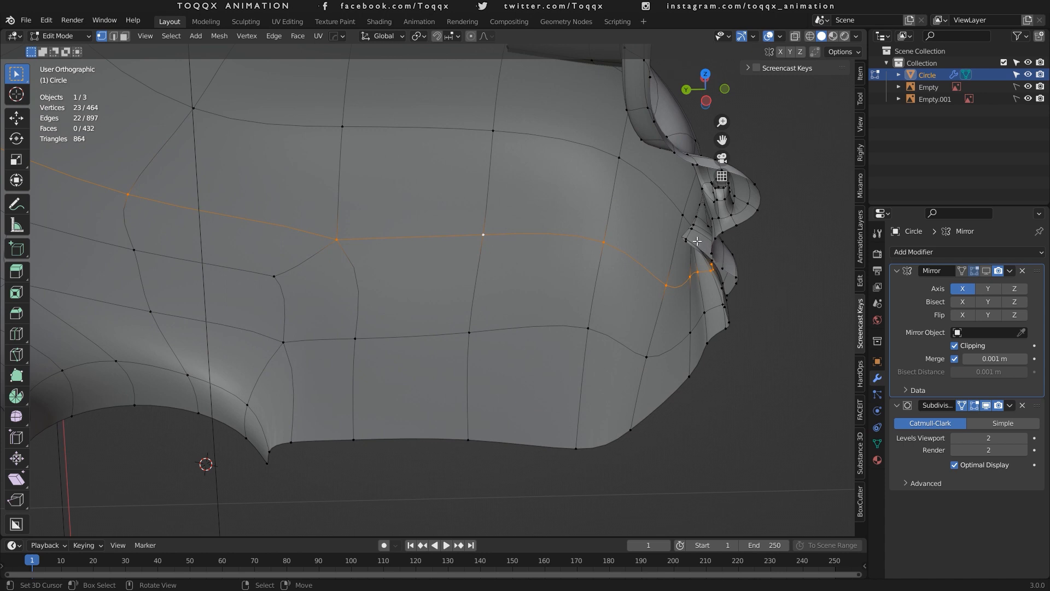
alt+click(698, 243)
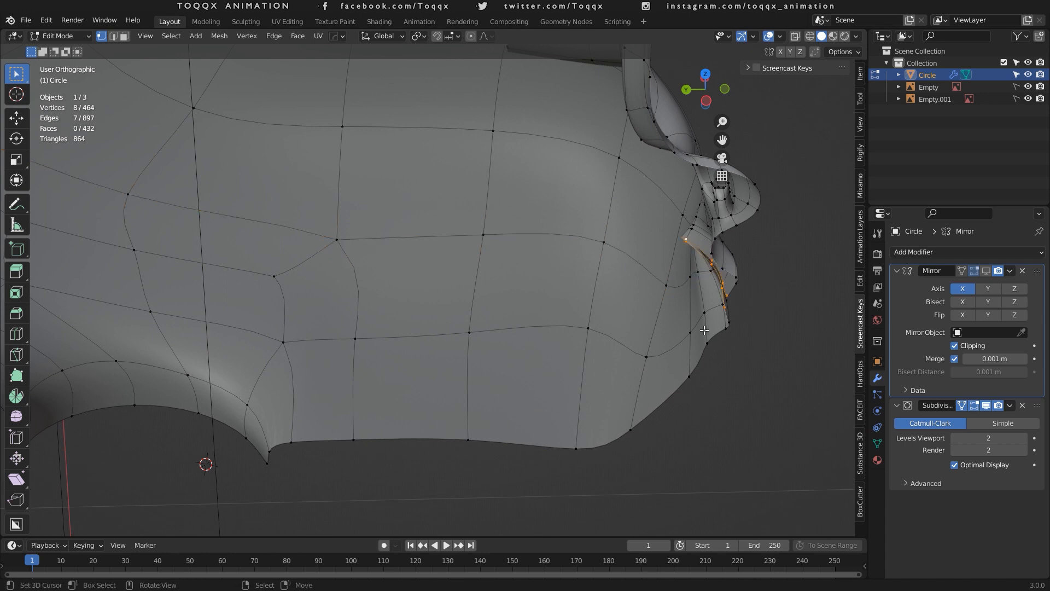
key(e)
key(y)
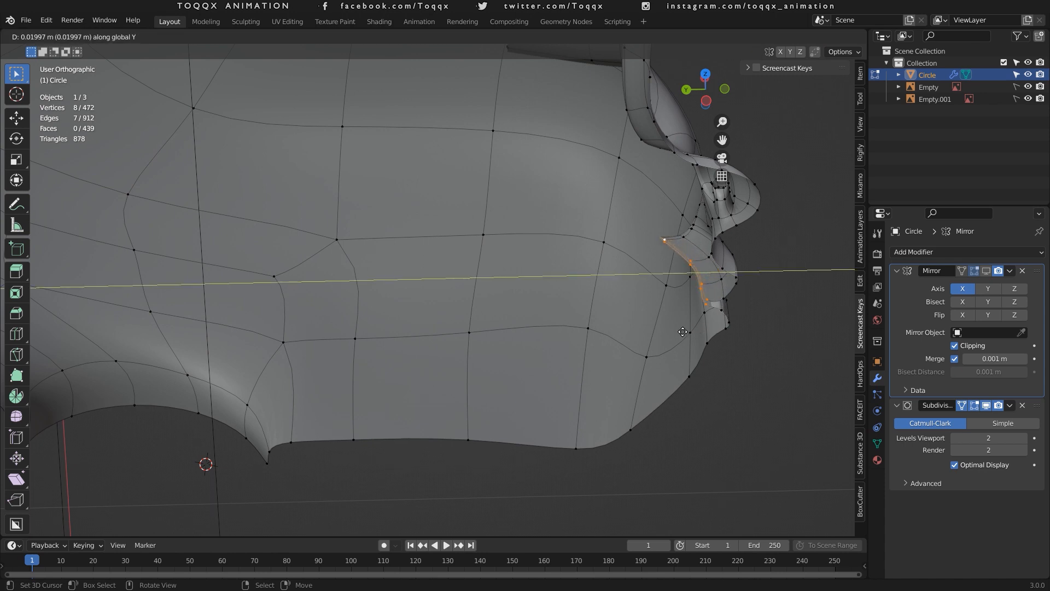
click(683, 331)
Extrude the inner mouth edge loop again along Y into the head and scale it taller along Z.
key(e)
key(y)
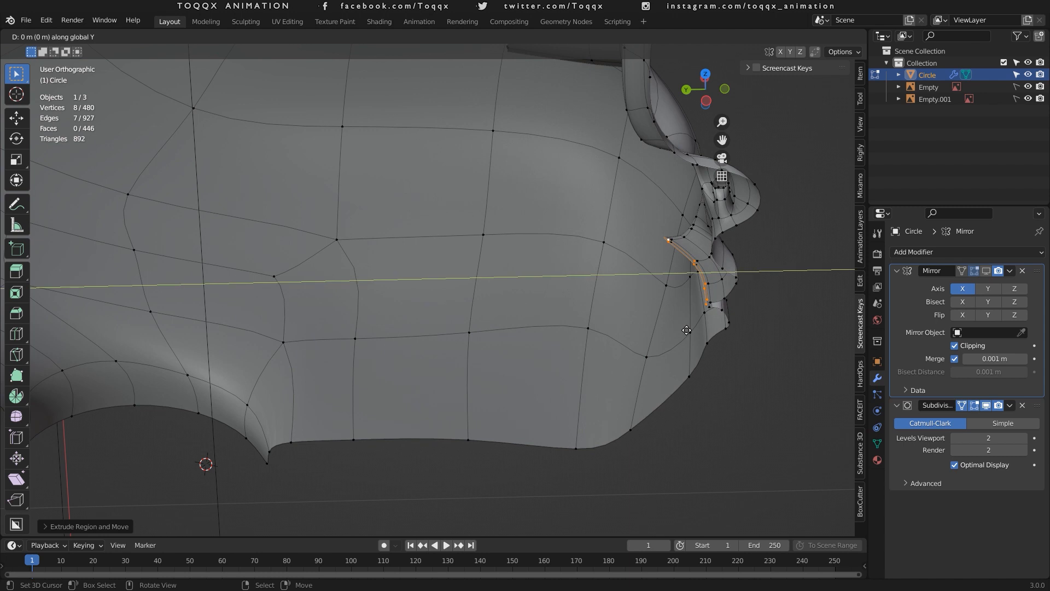
key(s)
key(z)
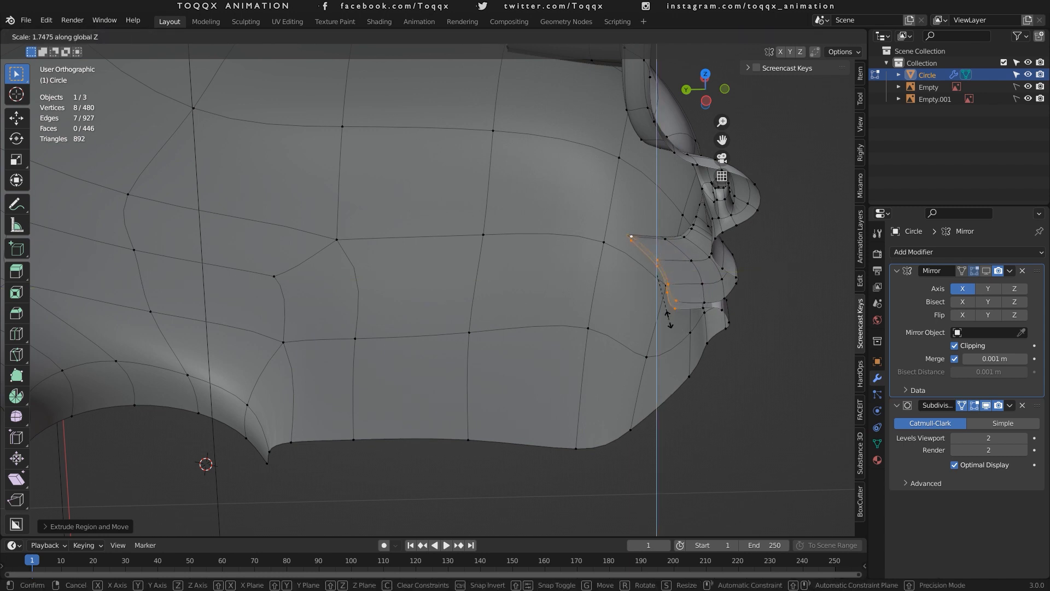
click(669, 344)
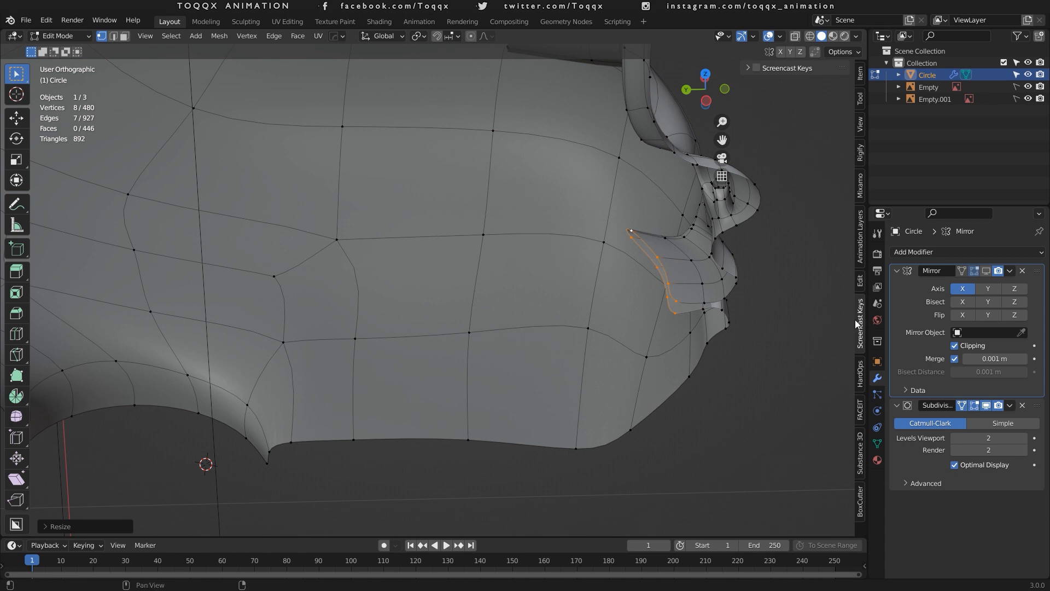
key(n)
key(s)
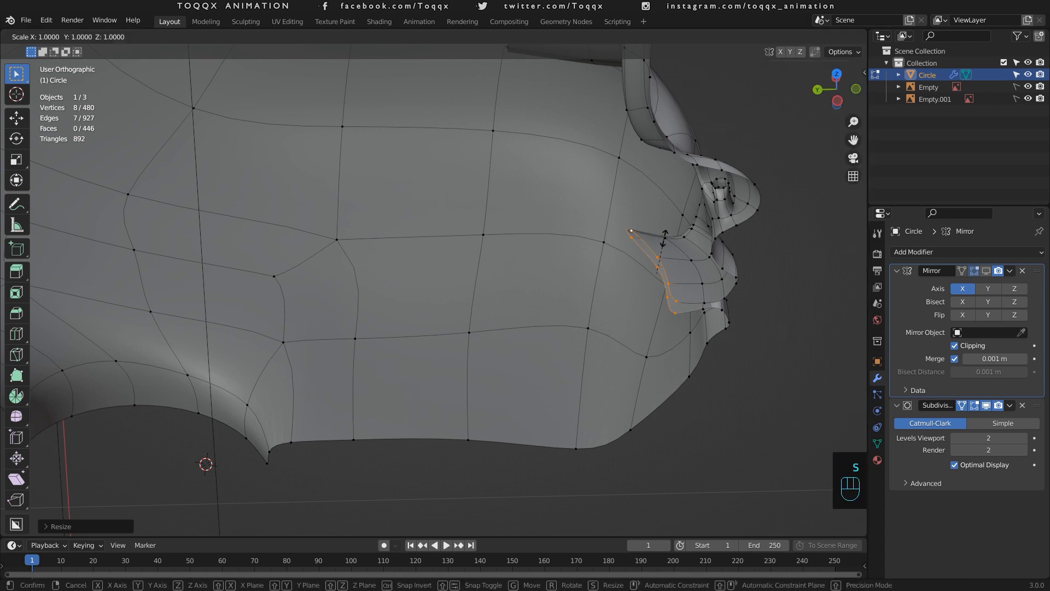
key(z)
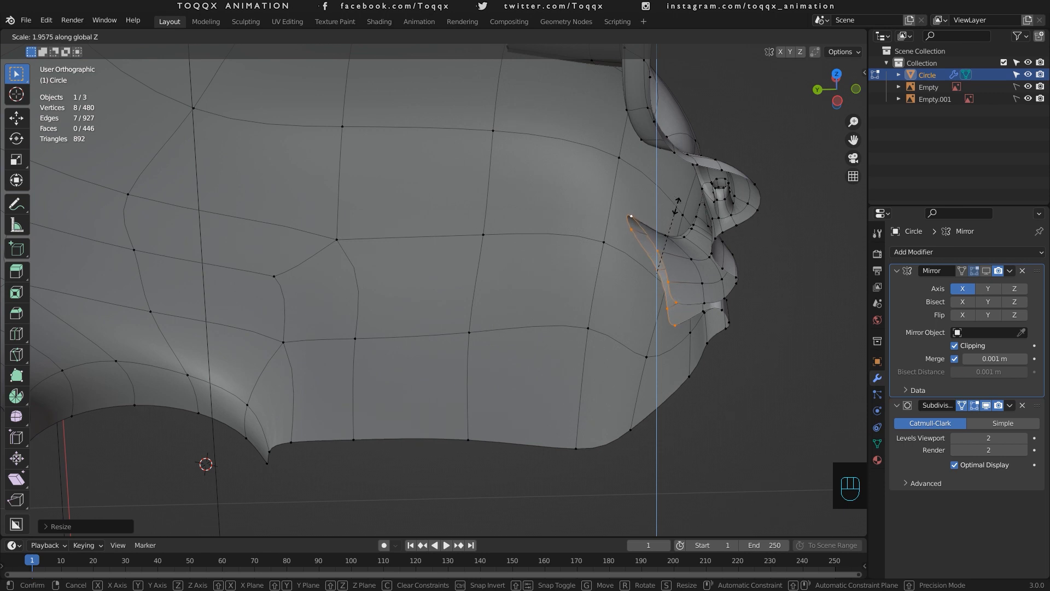
click(677, 206)
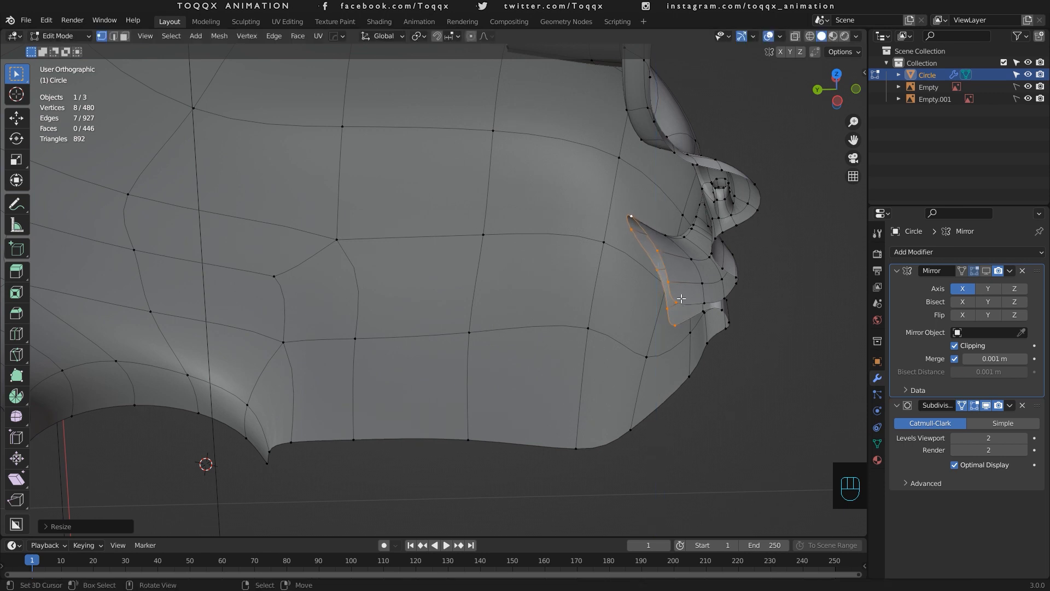
Raise the three upper vertices of the extruded mouth loop along Z, and lift the foremost one further to level them.
key(ctrl+KP_3)
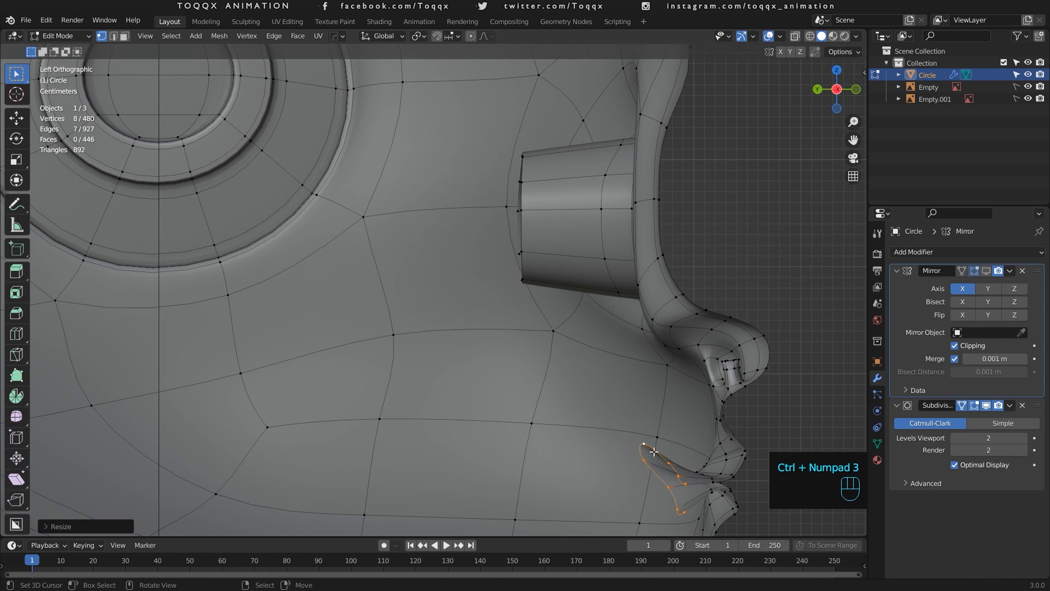
right_click(668, 462)
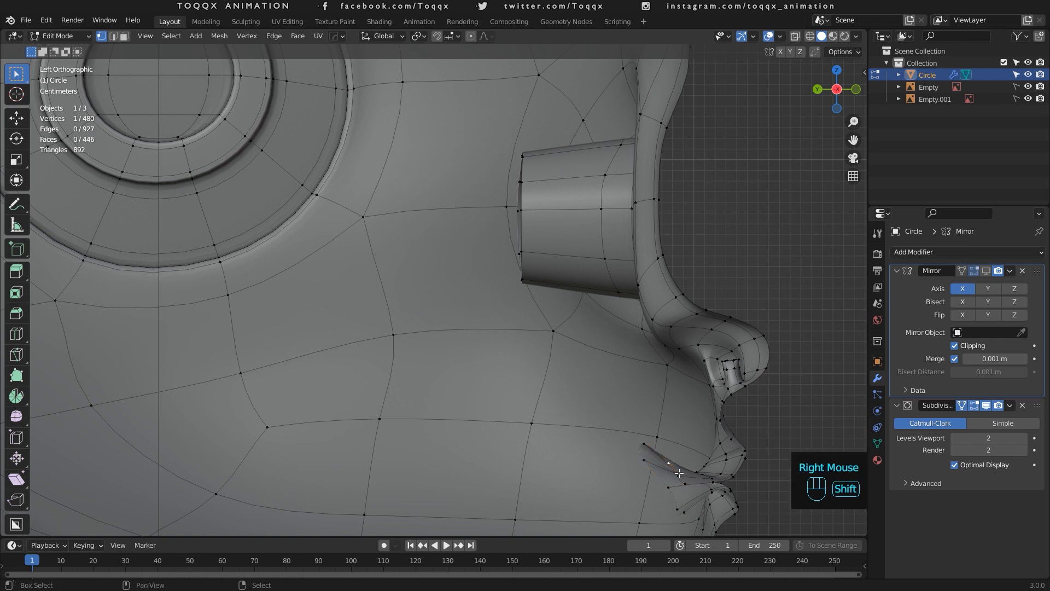
shift+right_click(678, 476)
shift+right_click(685, 484)
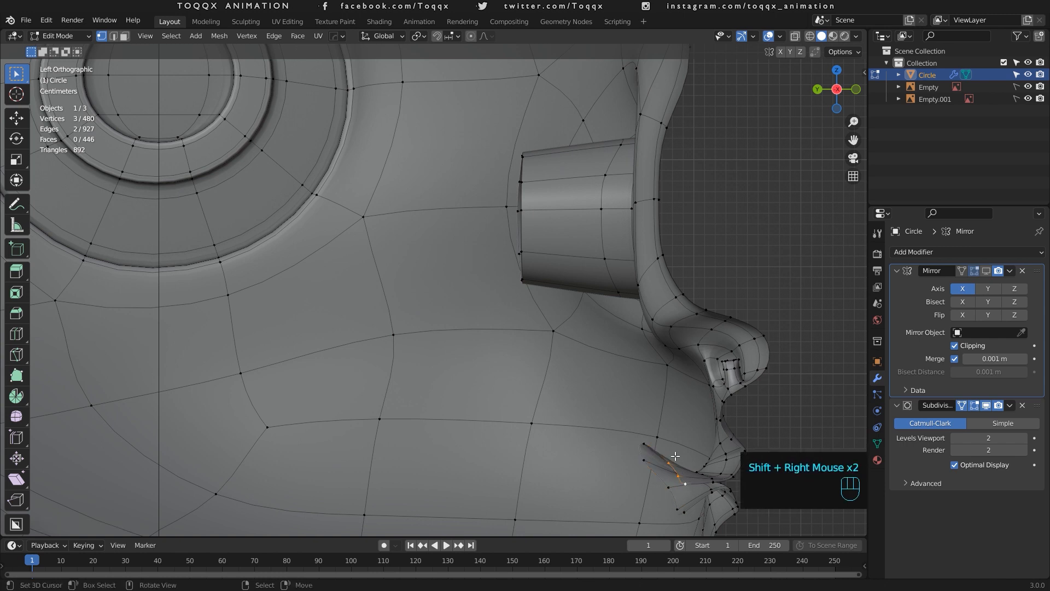
key(g)
key(z)
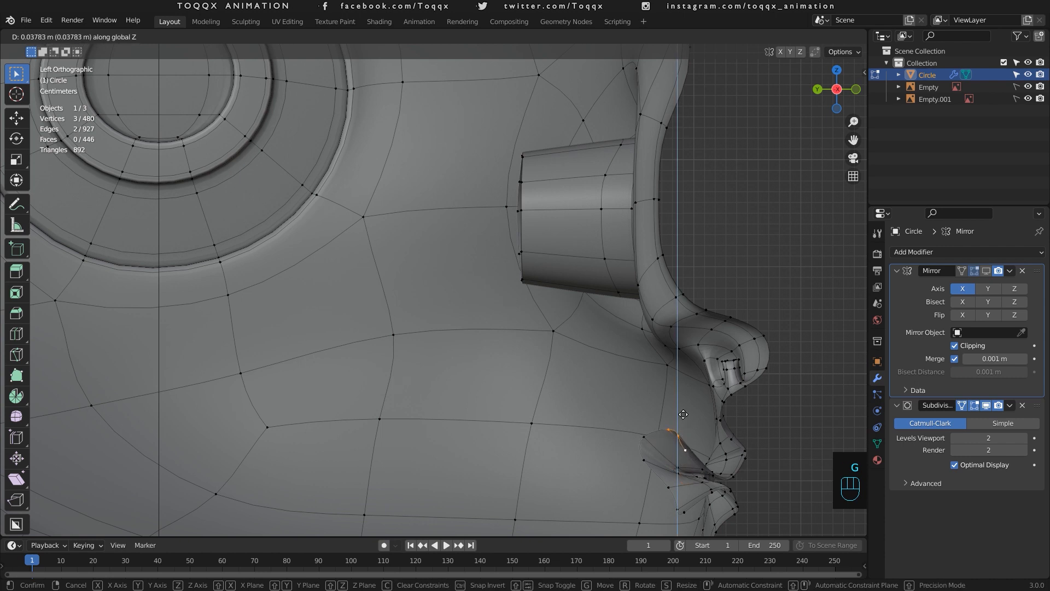
click(688, 394)
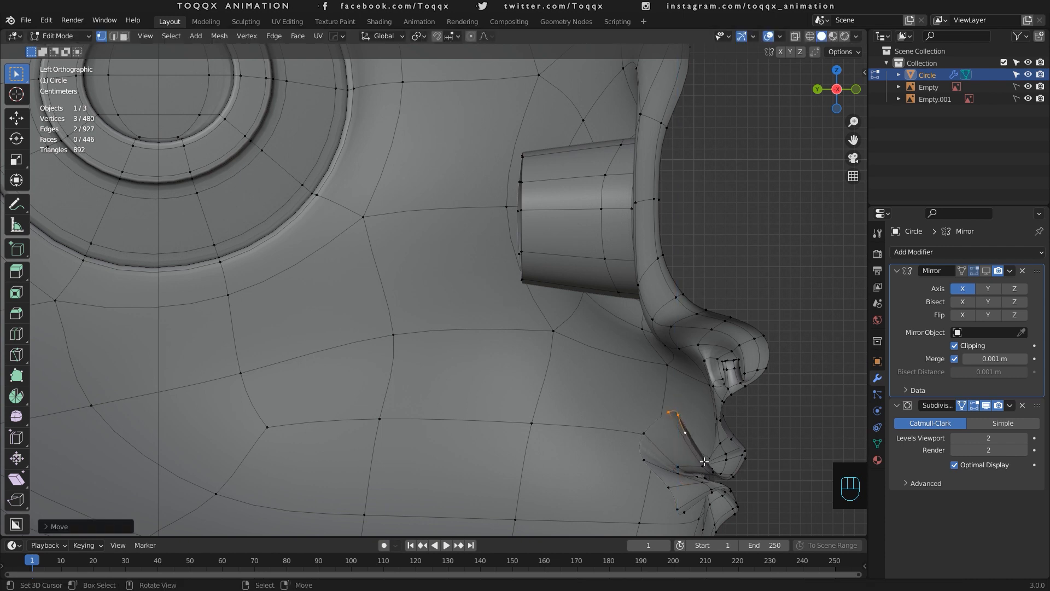
right_click(687, 431)
key(g)
key(z)
click(686, 411)
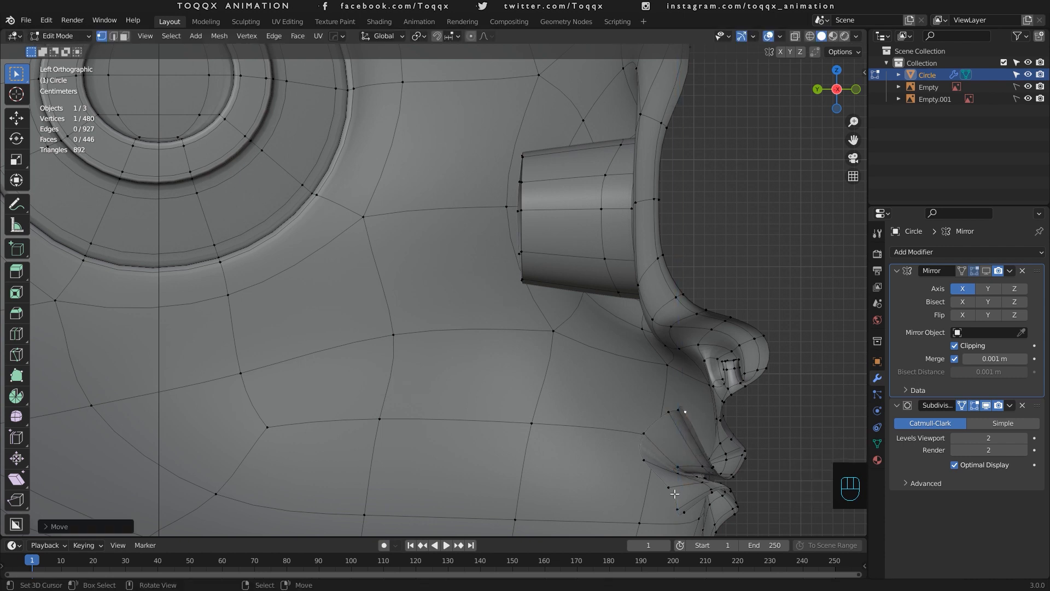
Move the two rearmost vertices at the mouth corner forward into line with the rest of the extruded loop.
right_click(670, 413)
shift+right_click(679, 410)
shift+right_click(686, 412)
right_click(643, 433)
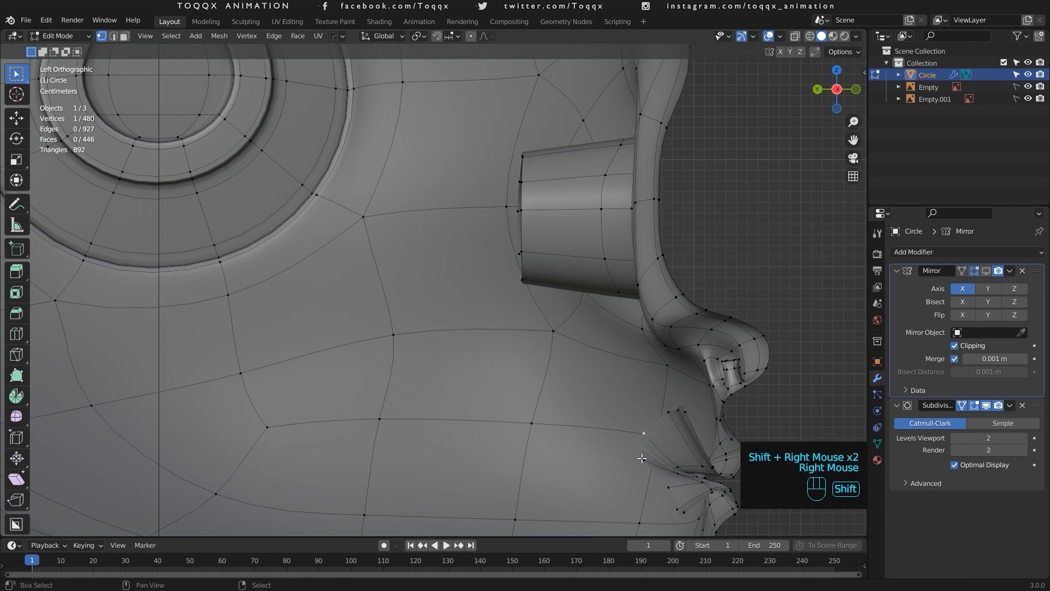
shift+right_click(642, 460)
key(g)
click(646, 470)
Extrude the whole inner mouth loop deep into the head and scale it up to widen the cavity.
alt+right_click(673, 410)
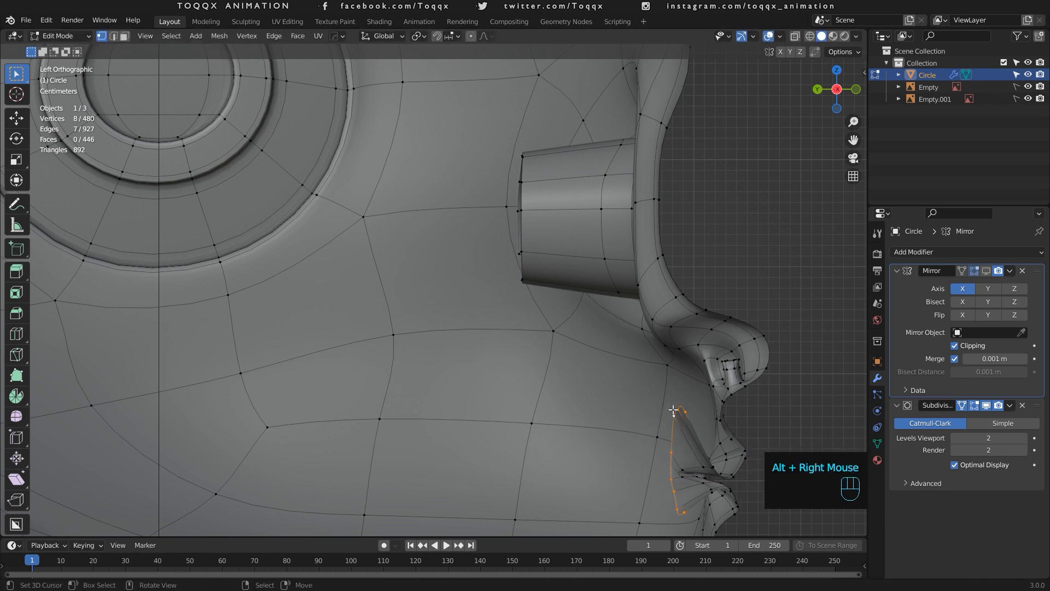
key(e)
click(469, 383)
key(s)
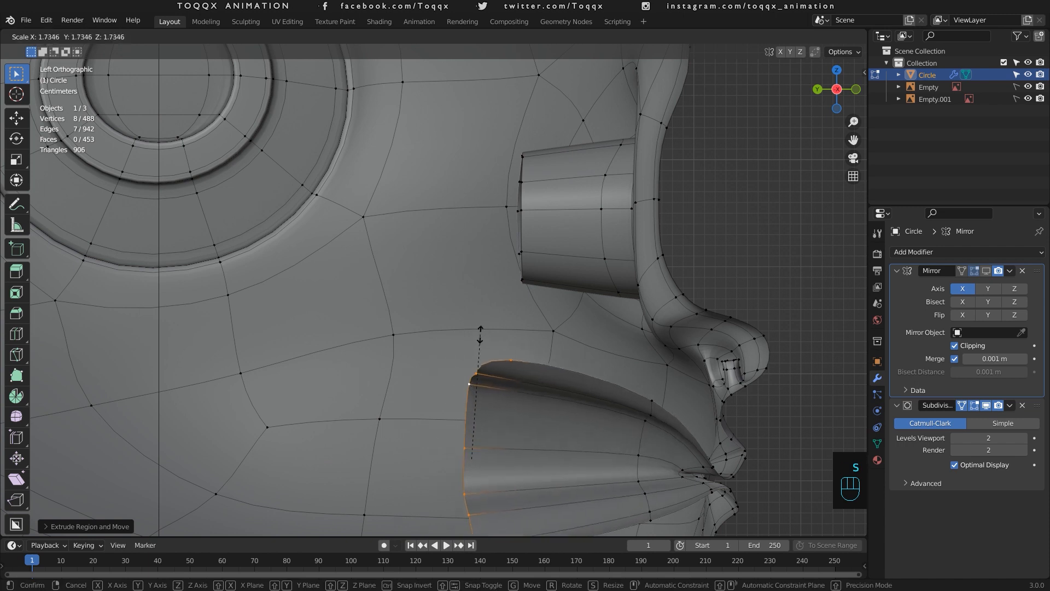
click(484, 328)
Extrude the mouth cavity's rear loop about 0.08 m further back and scale it down to narrow the end.
drag(853, 140, 852, 1)
key(e)
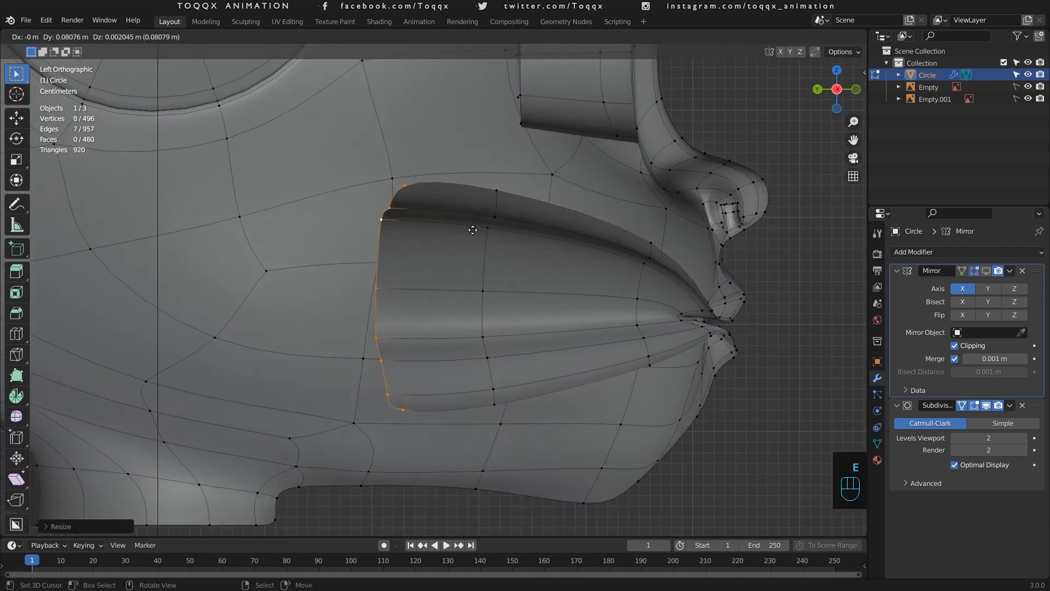
click(473, 230)
key(s)
click(430, 222)
Move the two upper vertices on the mouth cavity's rear edge slightly downward to round the opening.
drag(810, 96, 547, 154)
right_click(203, 229)
shift+right_click(177, 246)
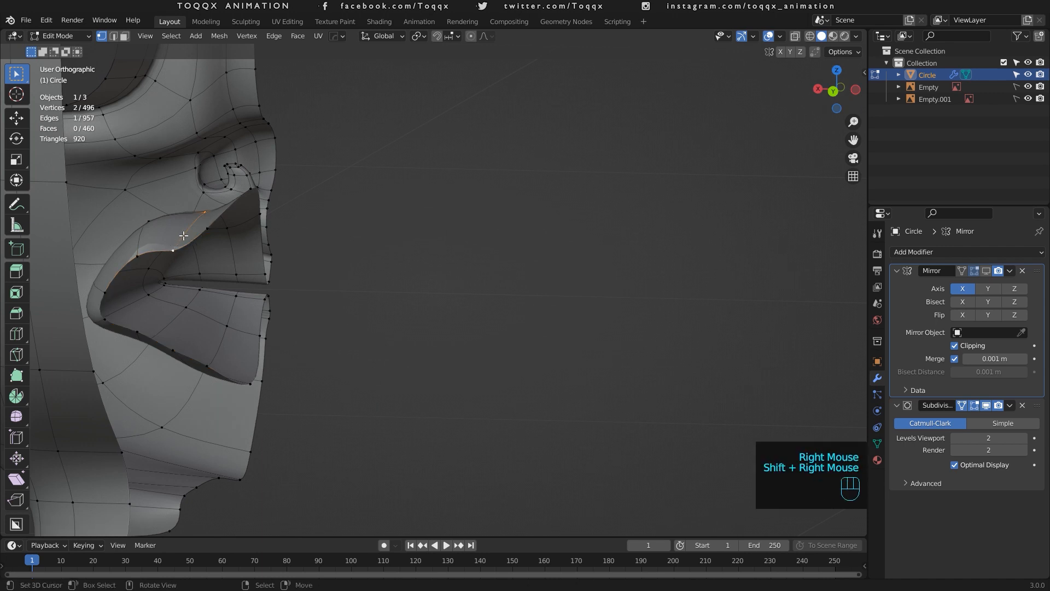
key(g)
click(221, 256)
Close the back of the mouth cavity by filling three faces between its opposite upper and lower rear edges.
right_click(208, 220)
key(2)
right_click(204, 227)
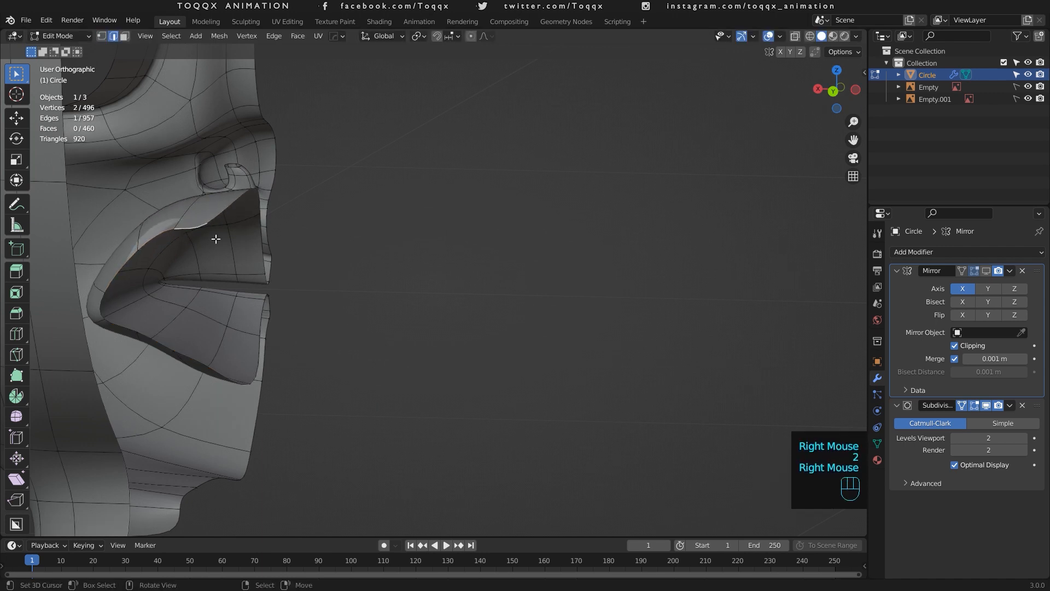
drag(818, 103, 813, 138)
shift+right_click(204, 333)
key(f)
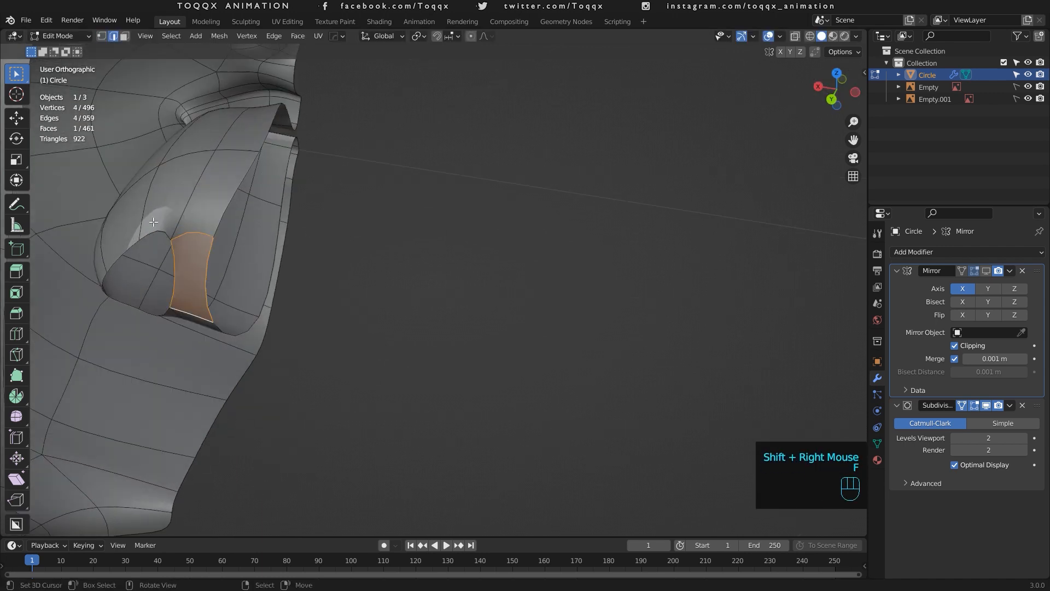
right_click(154, 222)
shift+right_click(153, 313)
key(f)
right_click(119, 256)
shift+right_click(117, 296)
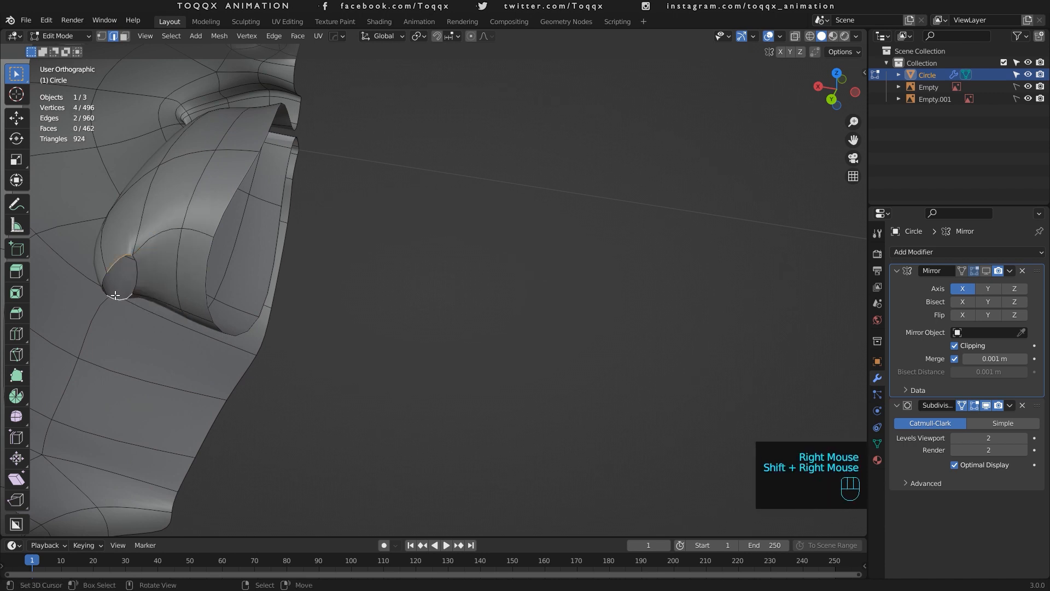
key(f)
Move the cavity's back face nearest the mirror plane further rearward, and select the vertical edge inside the back of the cavity.
key(3)
right_click(197, 277)
key(ctrl+KP_3)
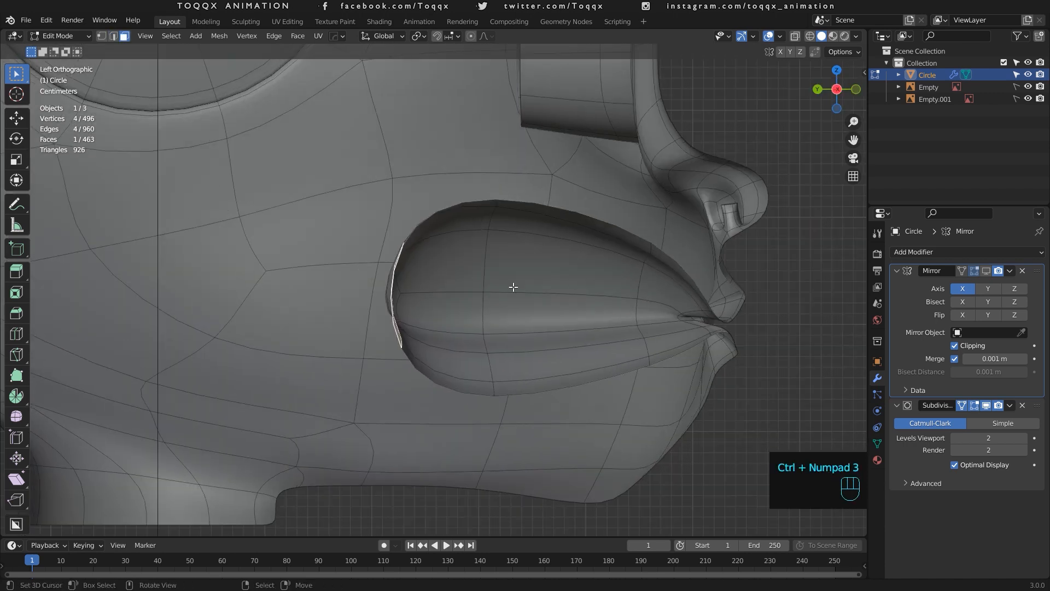
key(g)
click(477, 292)
right_click(375, 285)
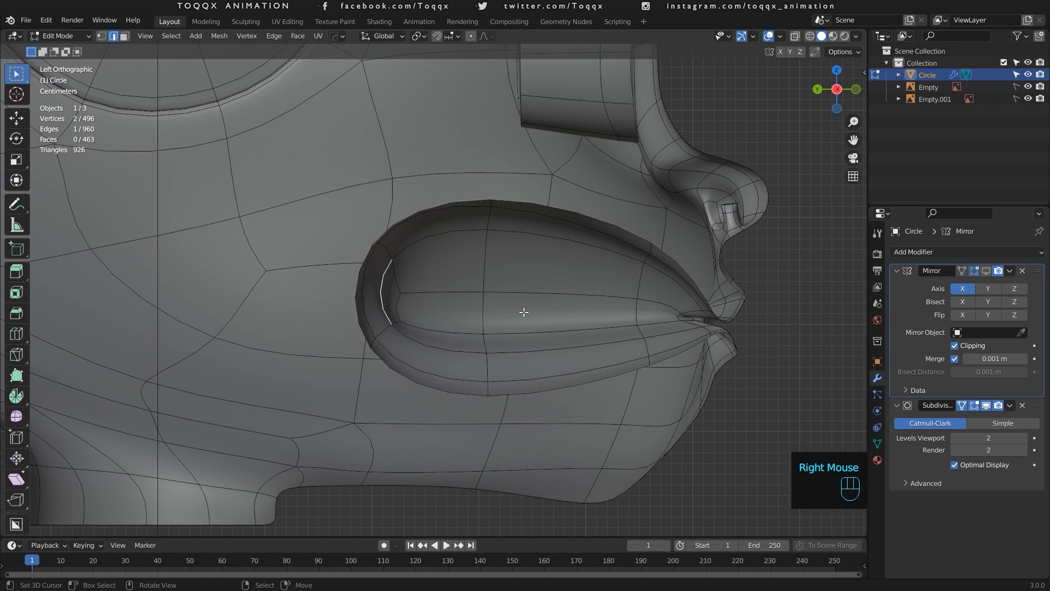
Move the selected vertical edge at the back of the mouth cavity slightly further rearward along Y.
key(g)
key(y)
click(505, 313)
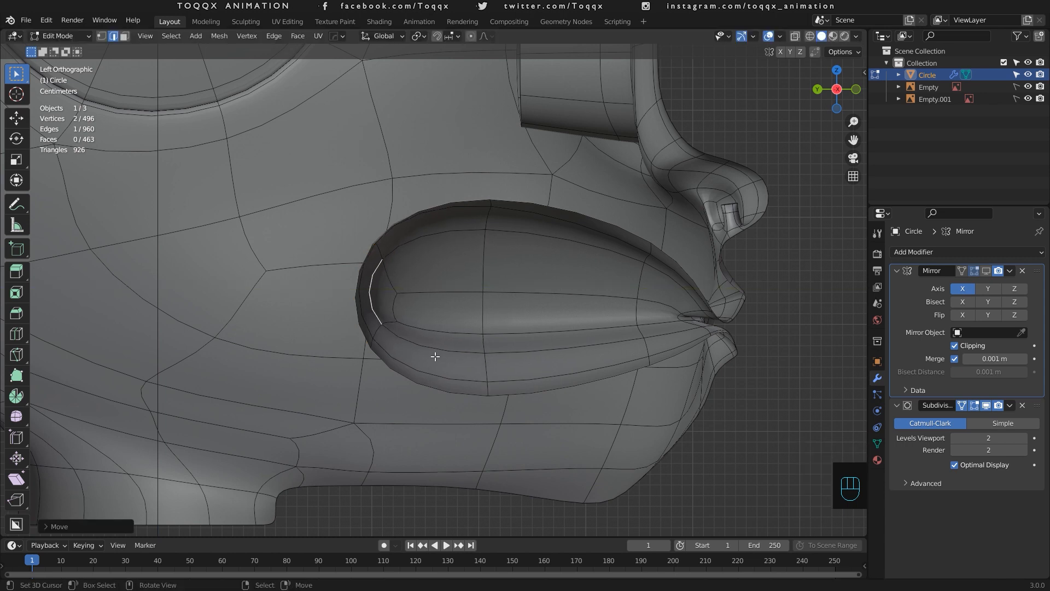
Extrude the two lower rear faces of the mouth cavity upward as the tongue's base, and tilt the extruded end forward.
key(3)
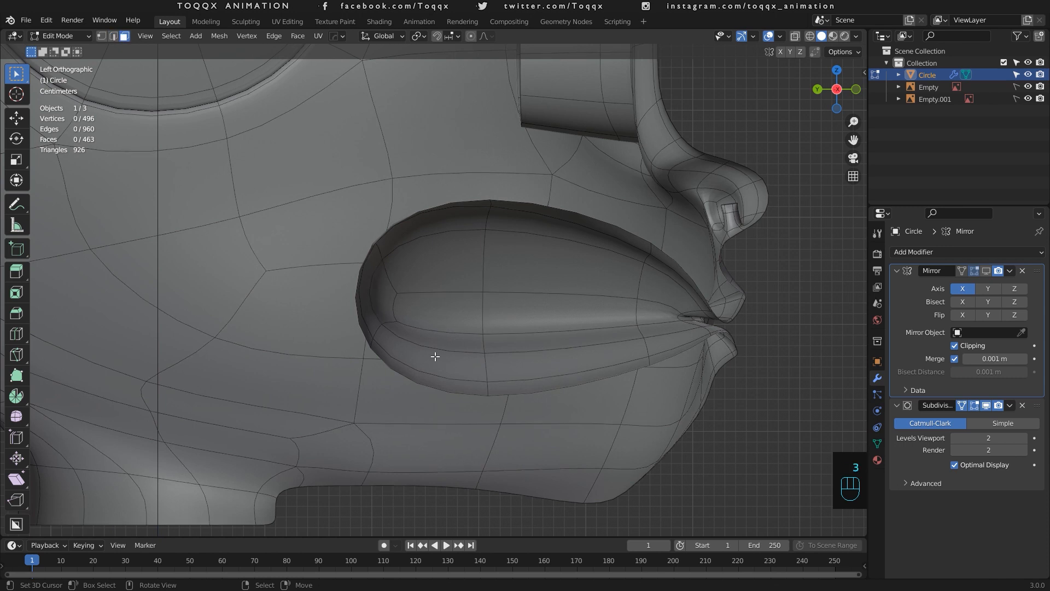
right_click(434, 357)
shift+right_click(425, 379)
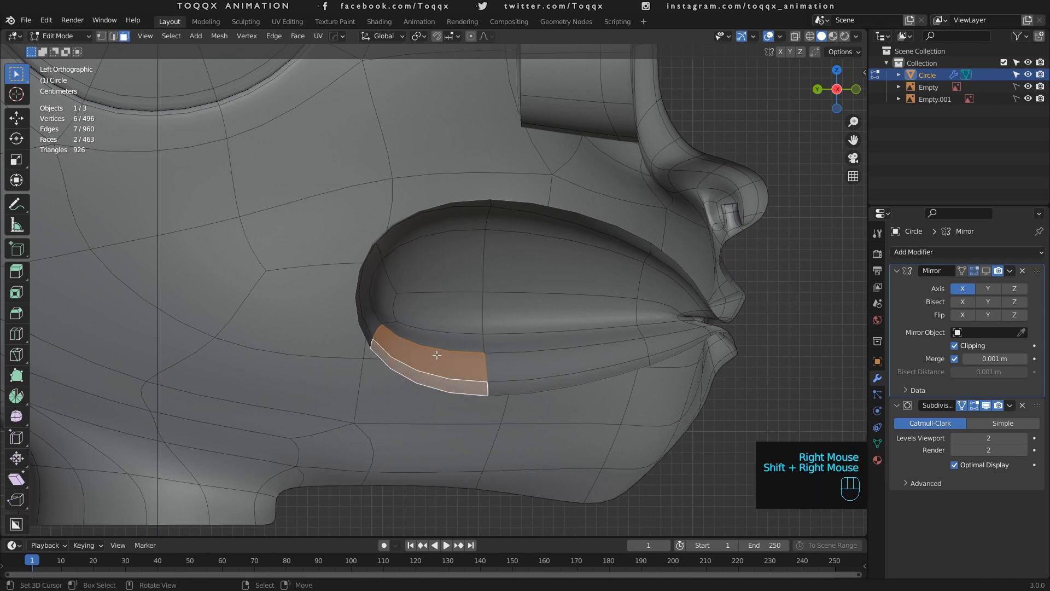
key(e)
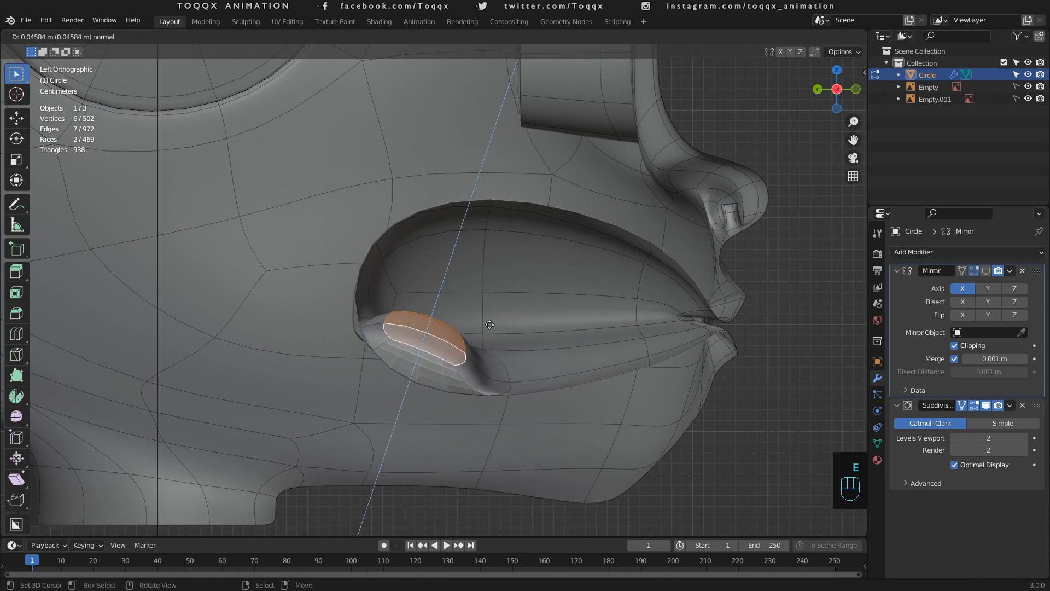
click(505, 314)
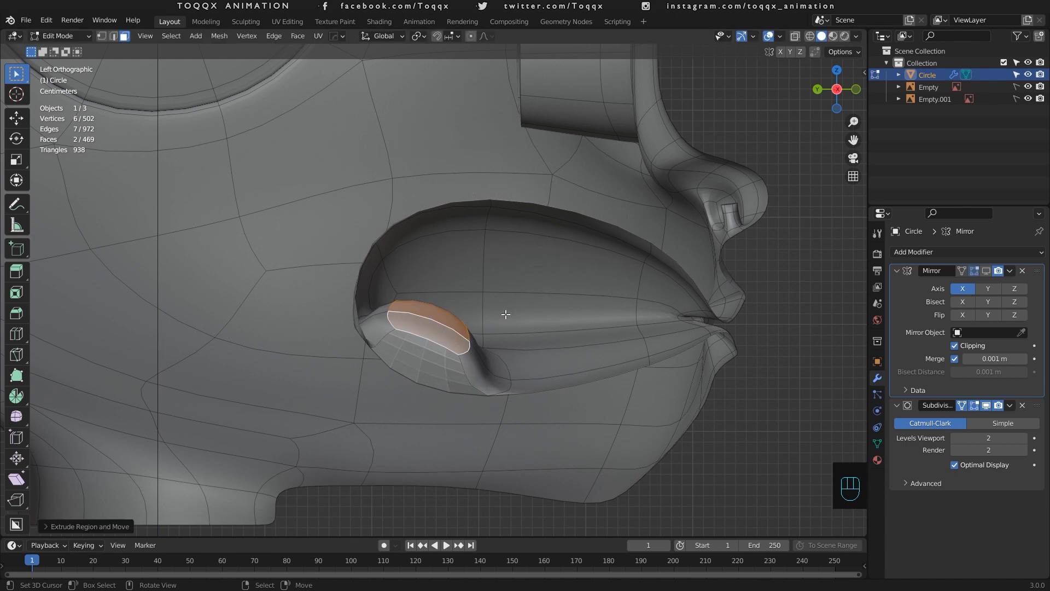
key(r)
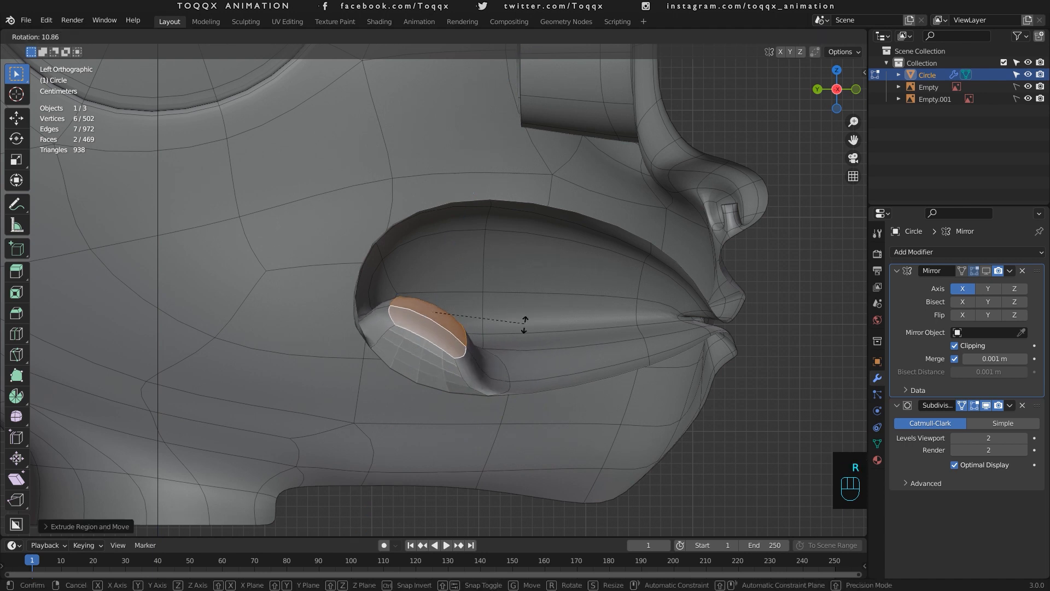
click(499, 353)
Extrude the tongue's end faces again and shrink, lower and rotate the new end so it points toward the lips.
key(e)
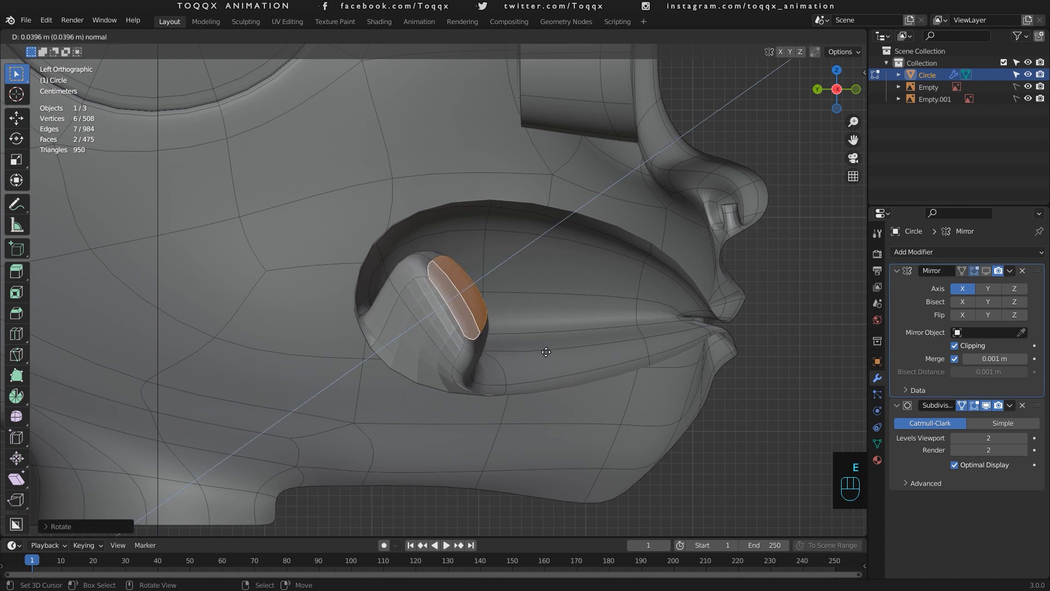
click(602, 355)
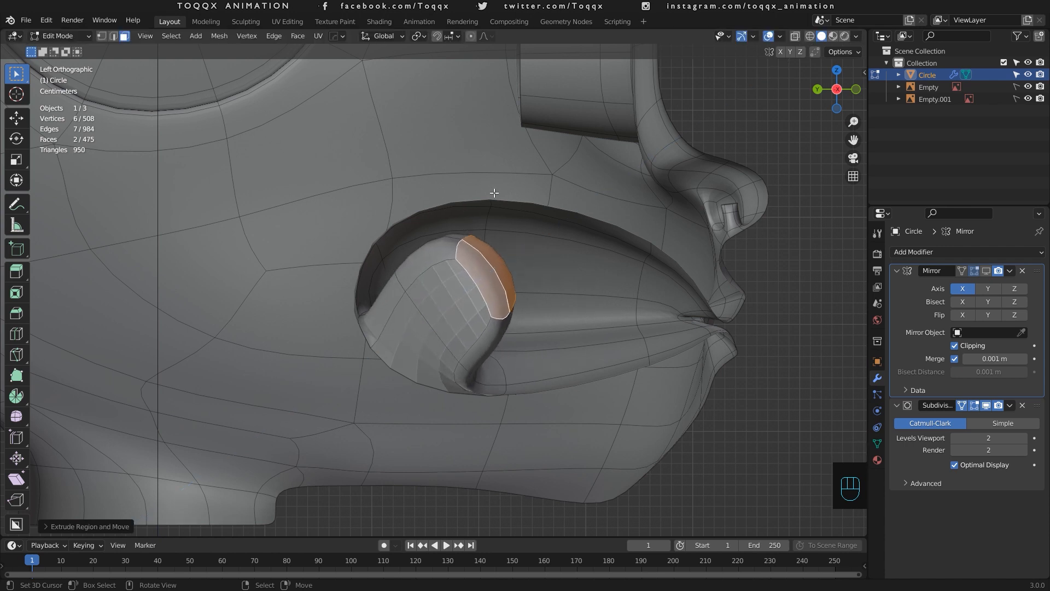
key(s)
click(521, 253)
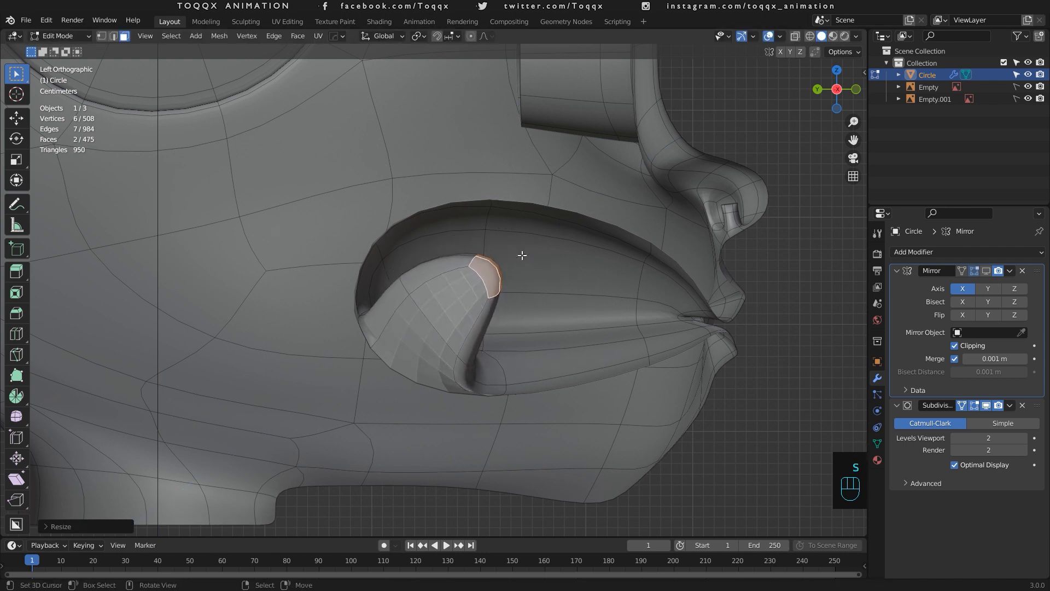
key(g)
click(553, 308)
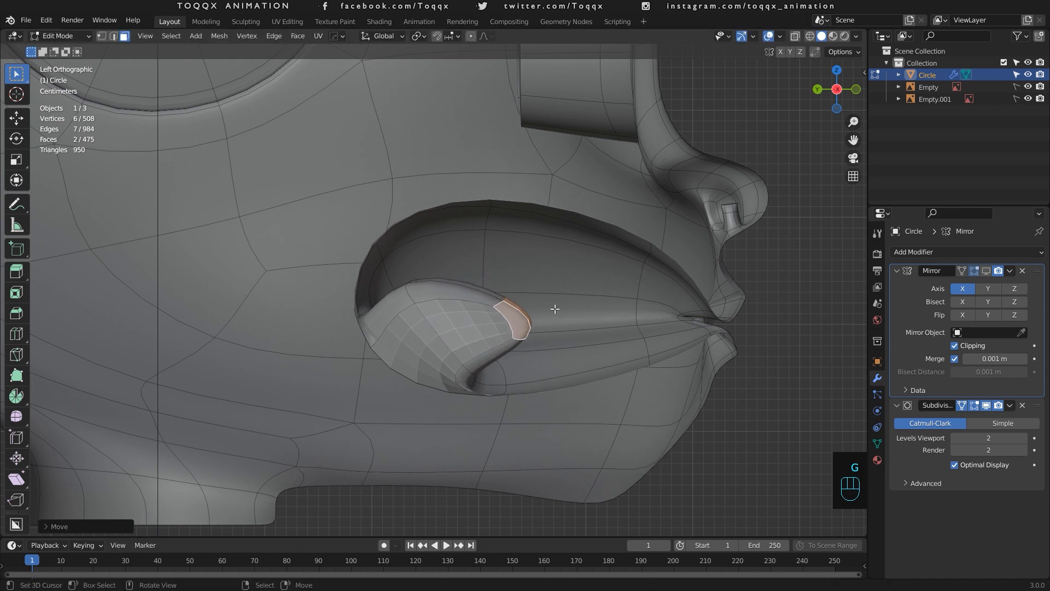
key(r)
click(544, 335)
Extrude the tongue's end faces toward the lips, then raise and rotate the tip to level it.
key(e)
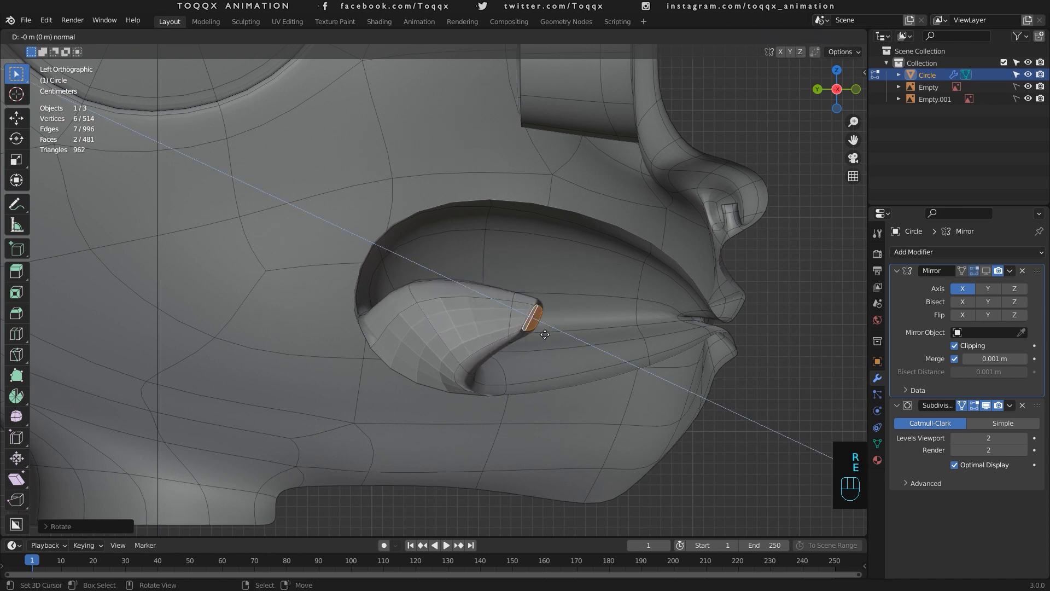
click(643, 329)
key(g)
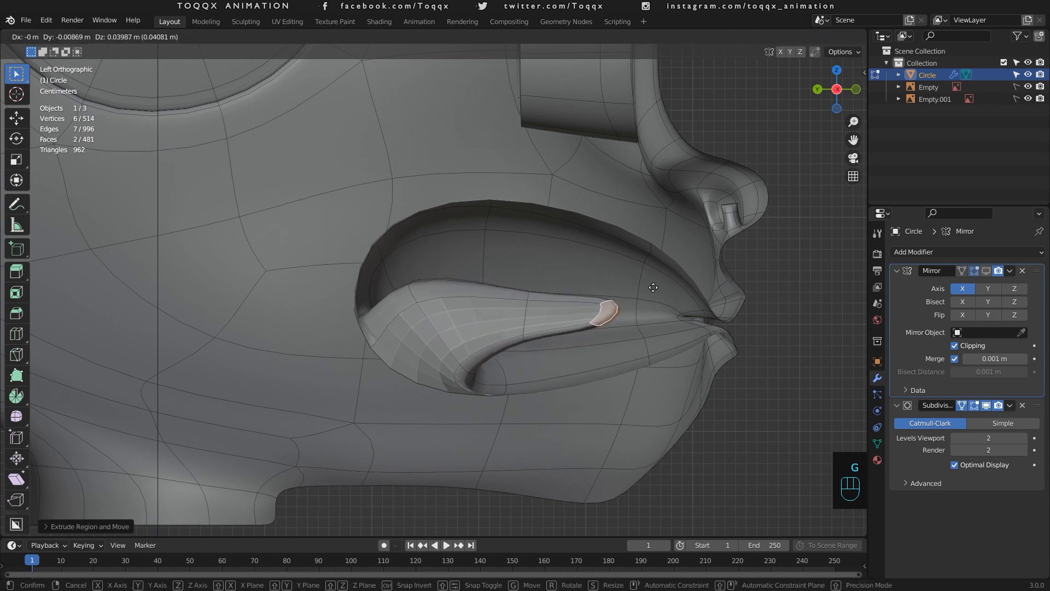
click(652, 295)
key(r)
click(622, 265)
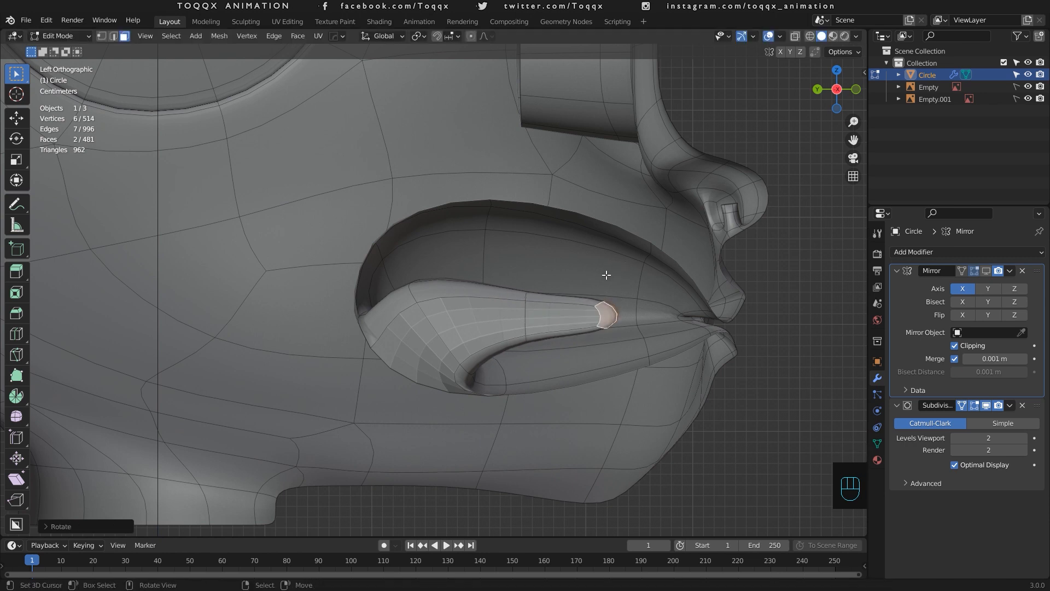
Delete three edges across the tongue's inner side, removing the faces that close it along the mirror plane.
key(2)
right_click(523, 318)
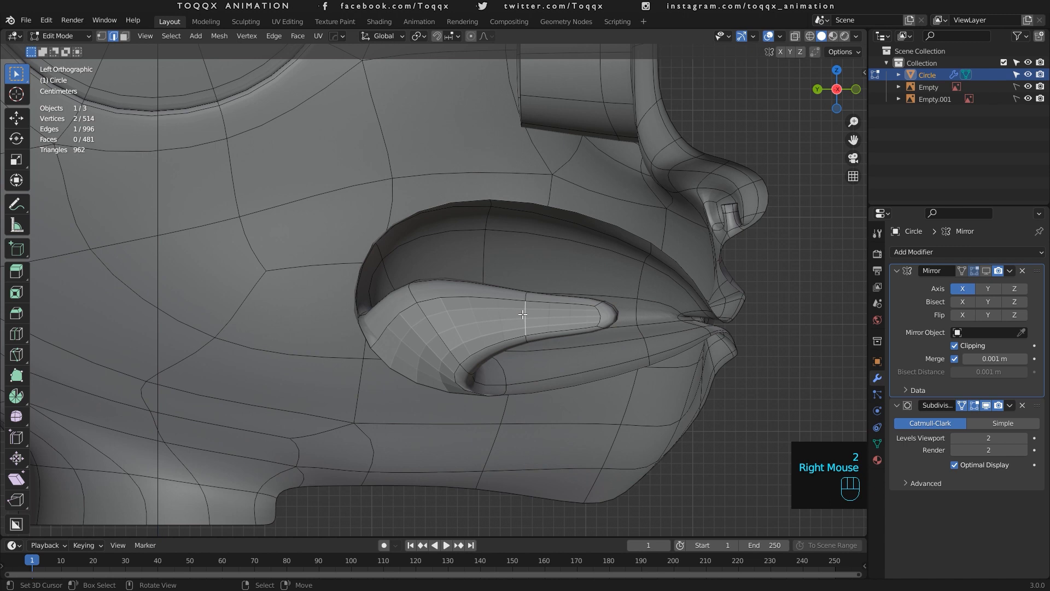
shift+right_click(421, 316)
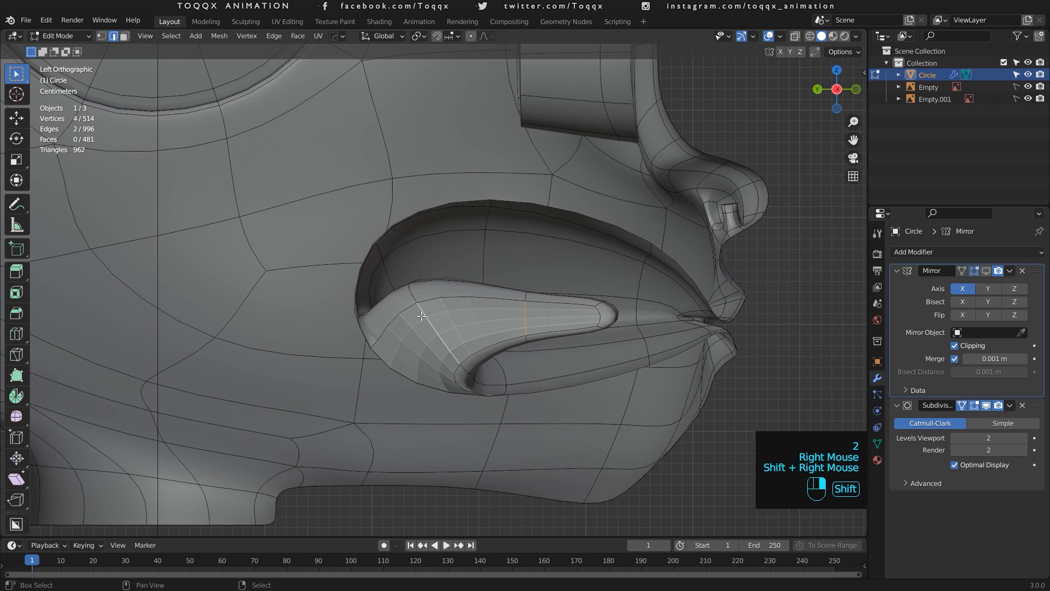
shift+right_click(408, 377)
key(x)
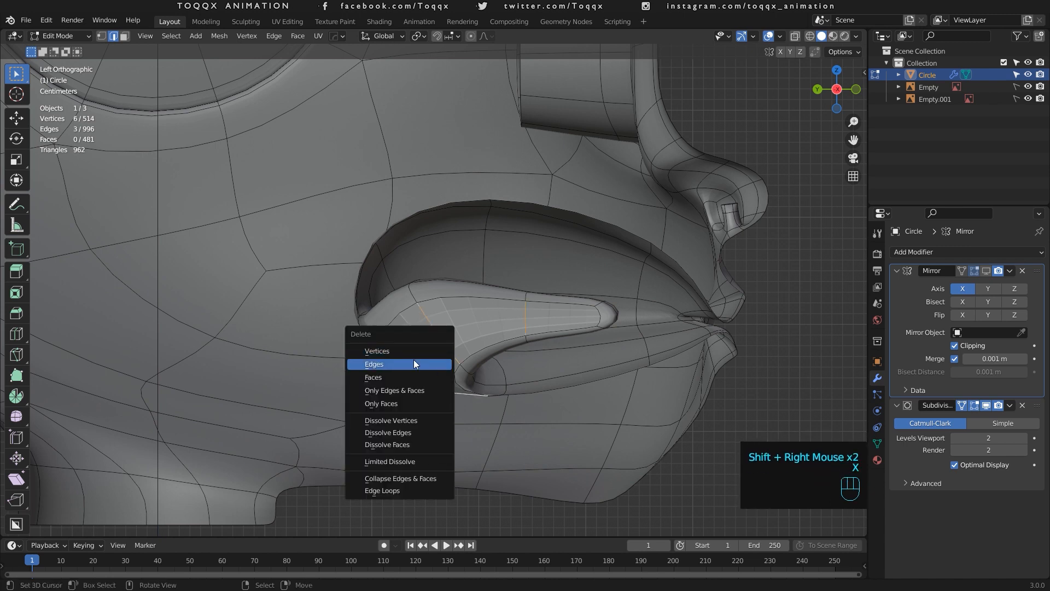
click(414, 363)
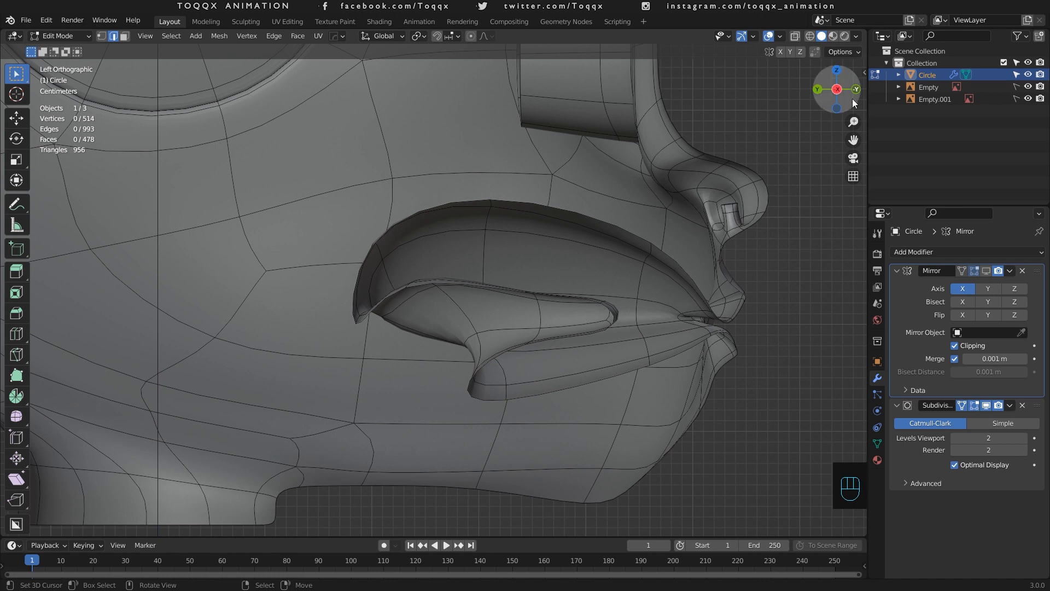
Try to flatten the head's open centre boundary loop by scaling it to 0 along X, with the 3D cursor at the world origin.
drag(853, 103, 786, 109)
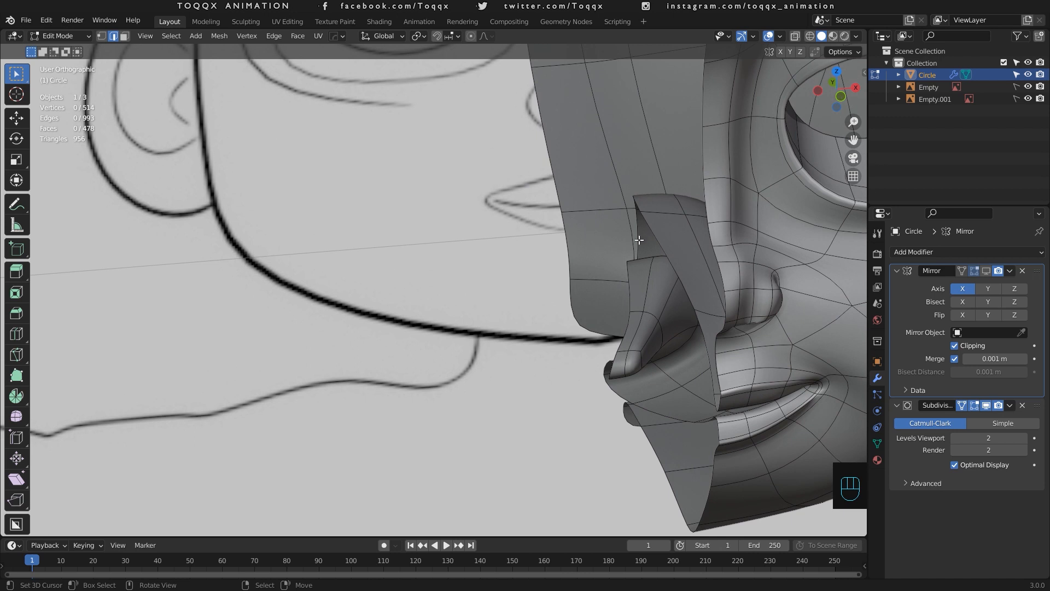
alt+right_click(628, 274)
scroll(627, 273, down, 4)
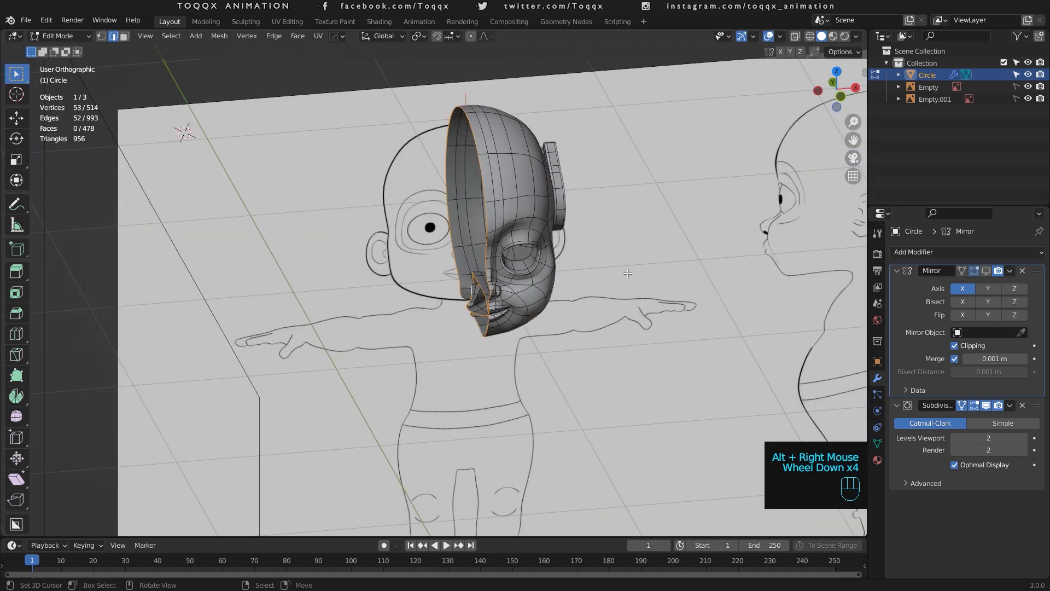
key(shift+s)
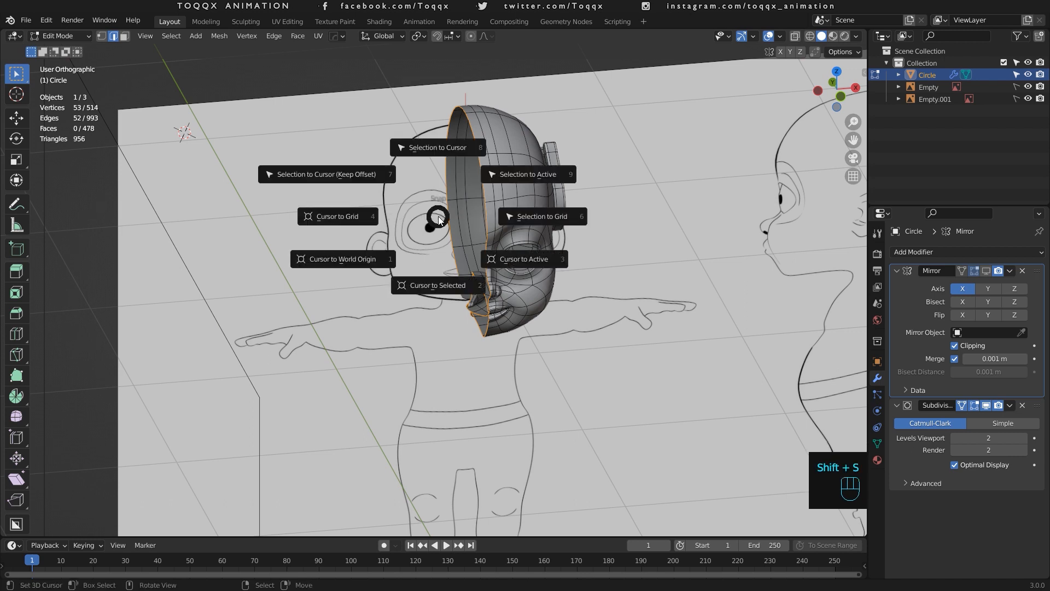
click(347, 260)
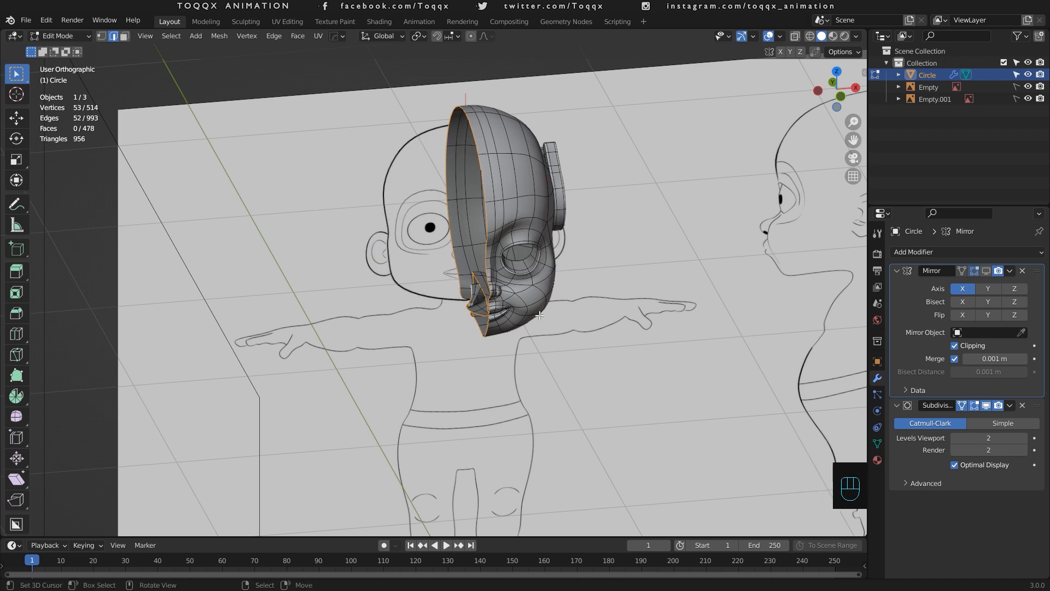
key(s)
text(x)
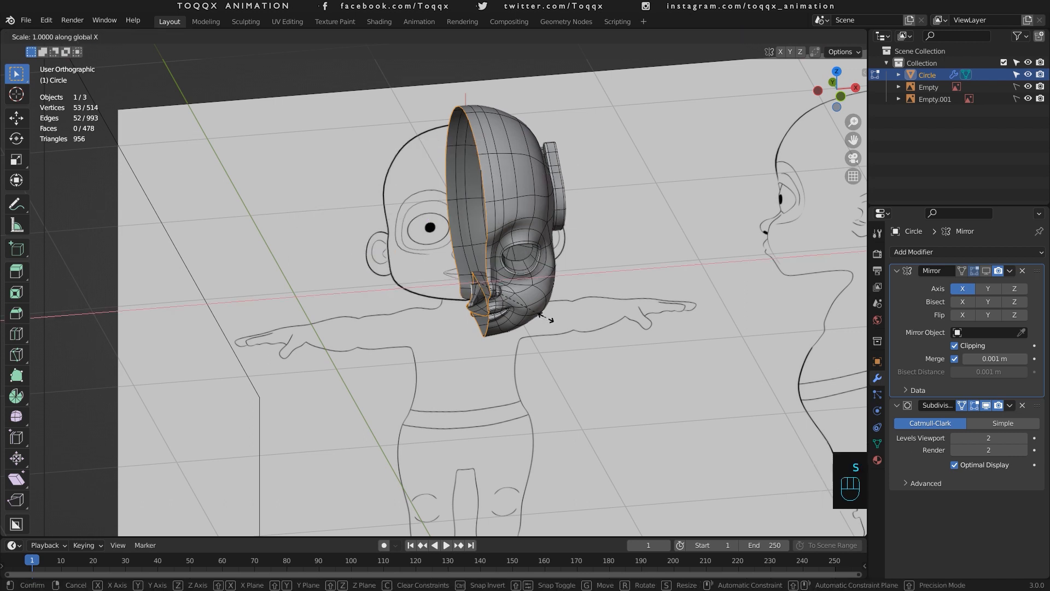
text(0)
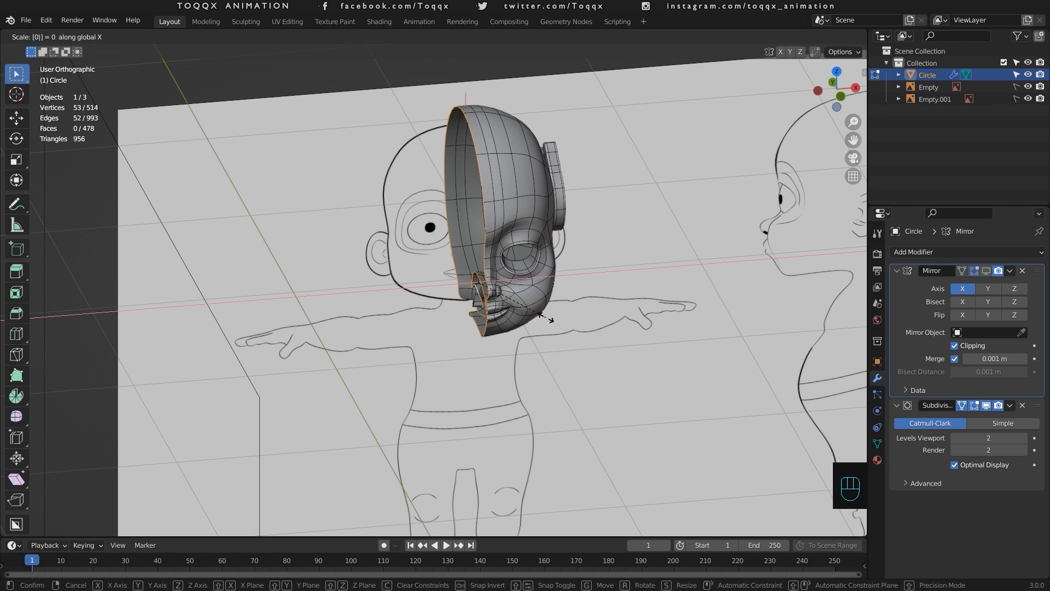
click(547, 317)
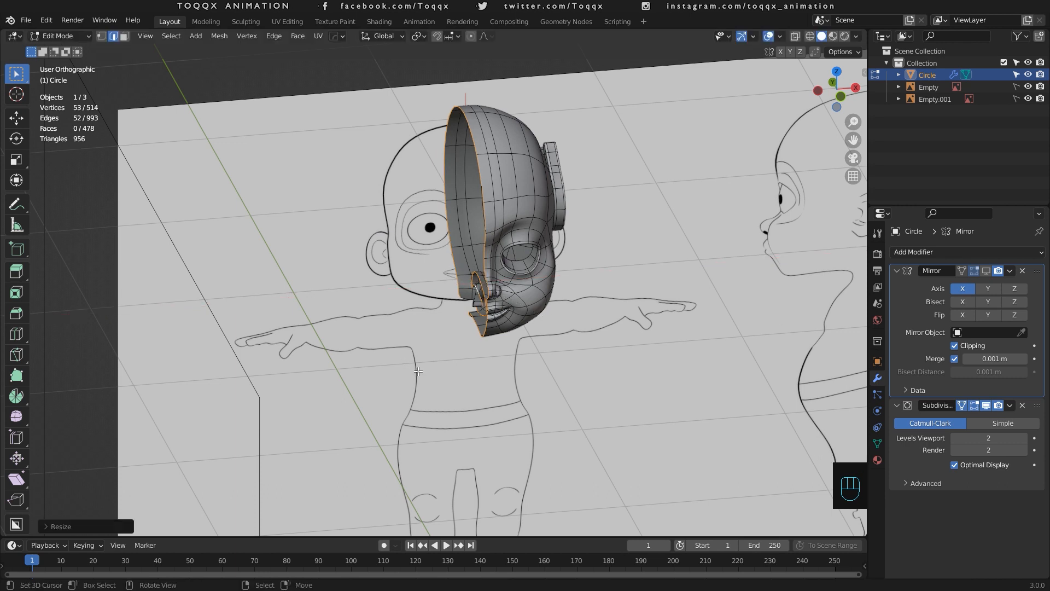
Try to move the edge at the tongue's front tip about 0.03 m along X, away from the mirror plane.
scroll(418, 371, up, 4)
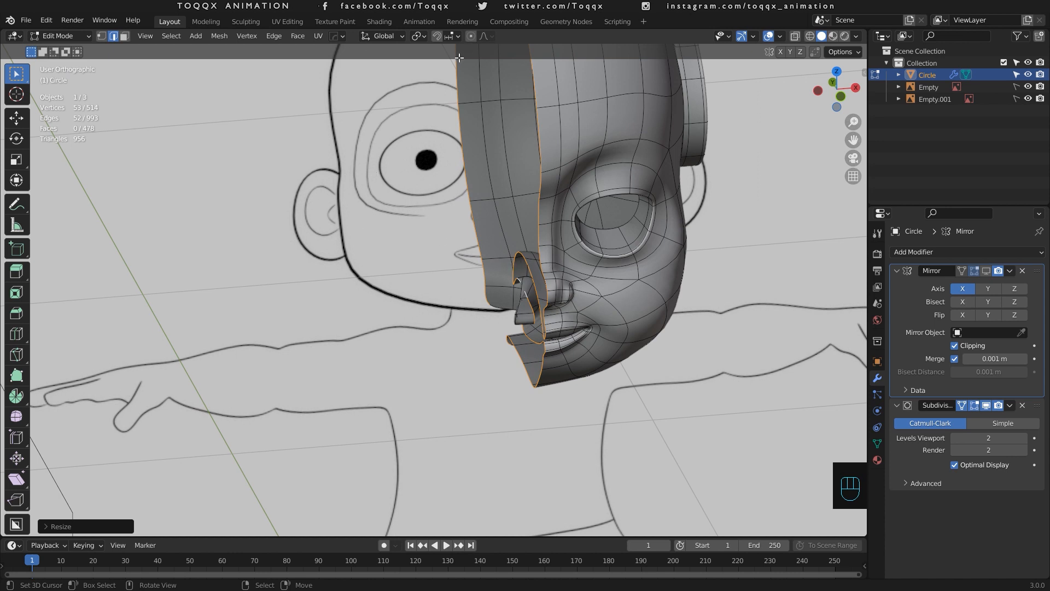
drag(820, 94, 852, 56)
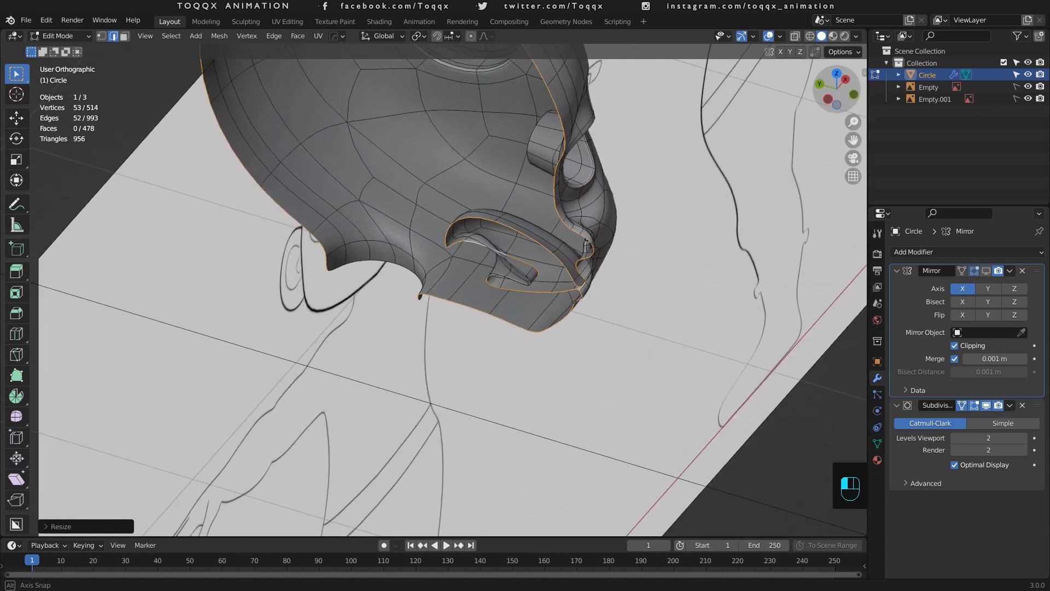
scroll(598, 261, up, 3)
right_click(598, 272)
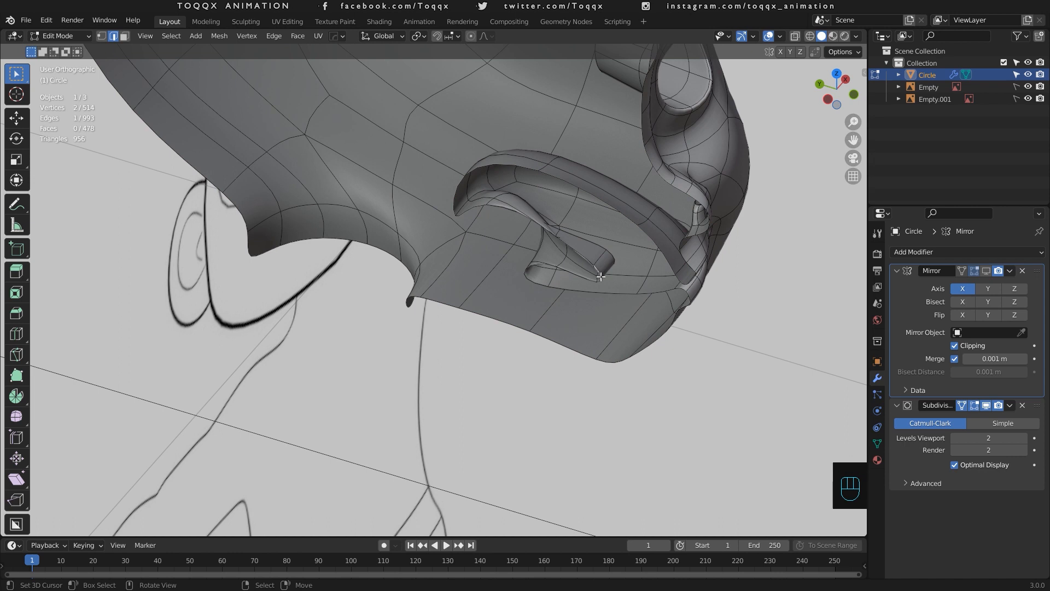
key(g)
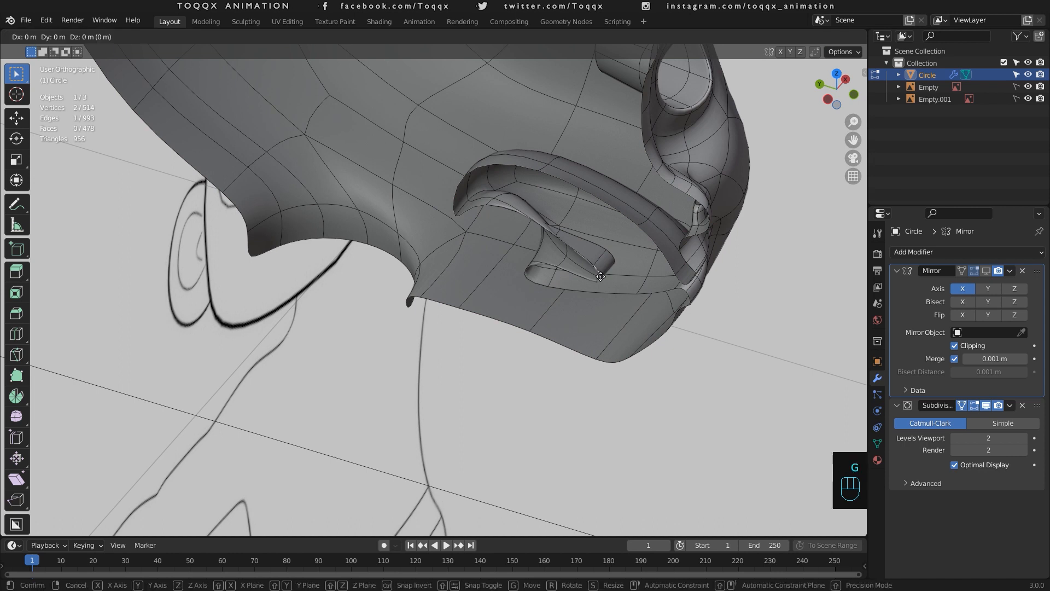
key(x)
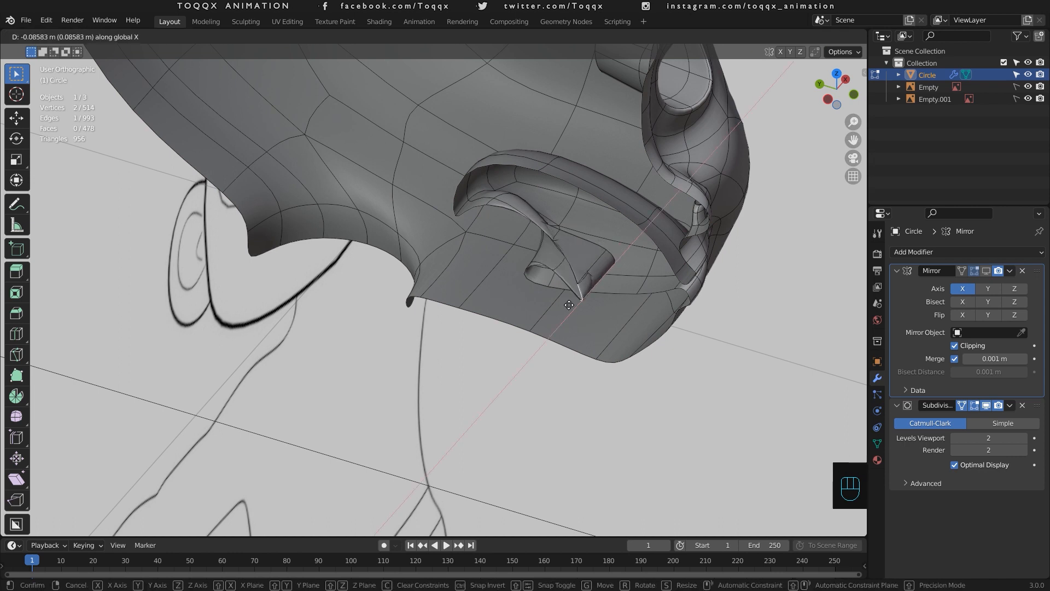
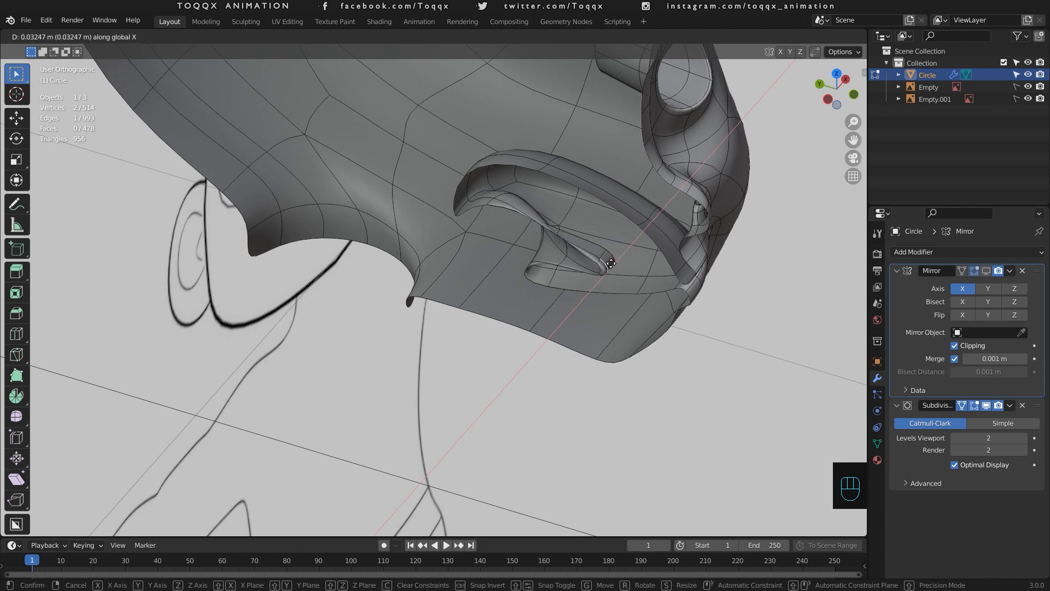
click(611, 264)
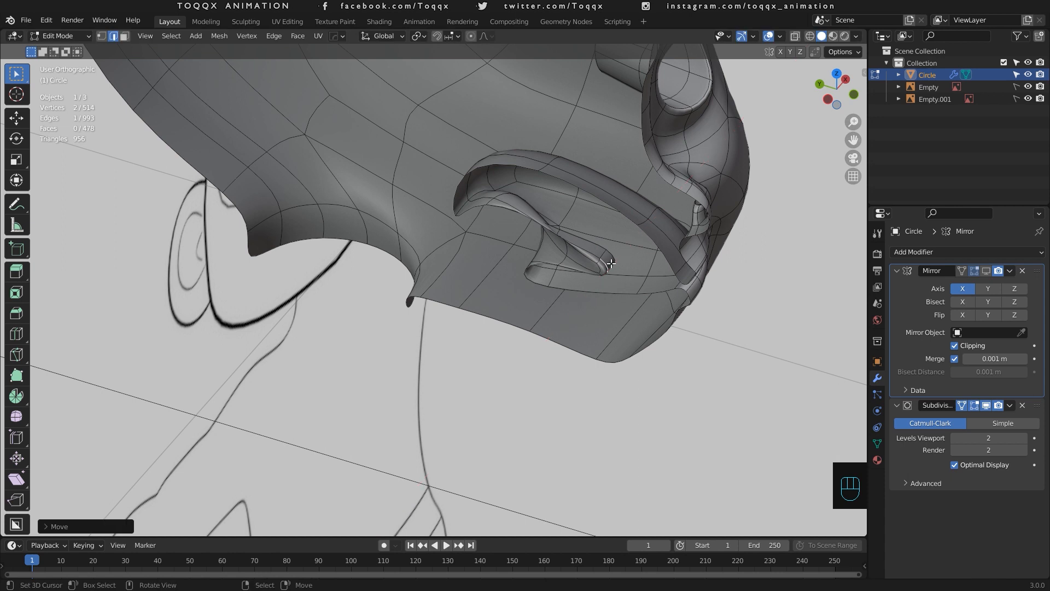
scroll(611, 264, up, 3)
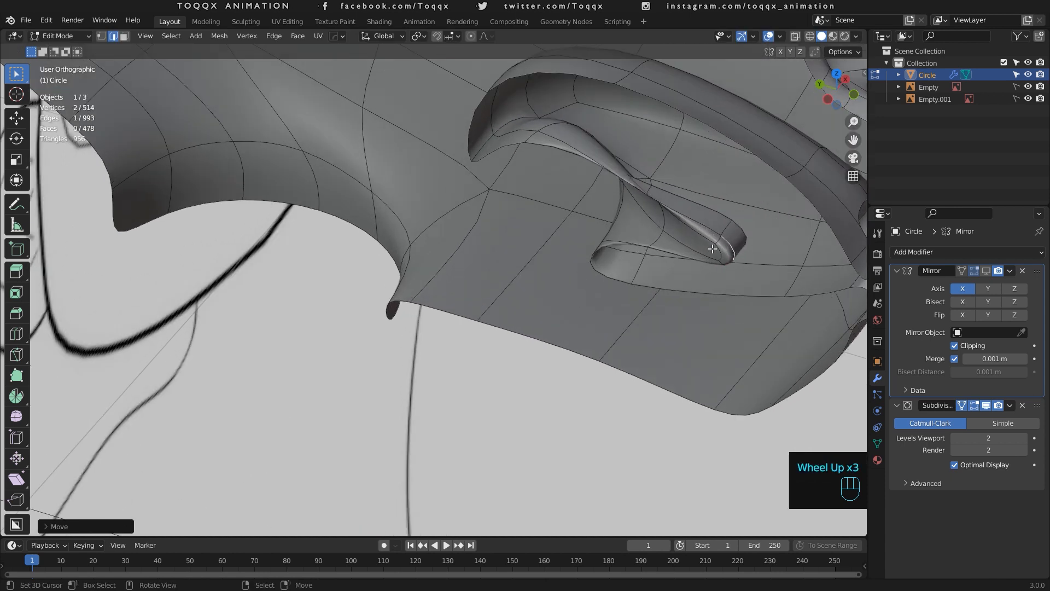
Undo the tongue tip edge move and the flattening of the centre boundary loop.
key(ctrl+z)
key(ctrl+z)
key(ctrl+z)
key(ctrl+z)
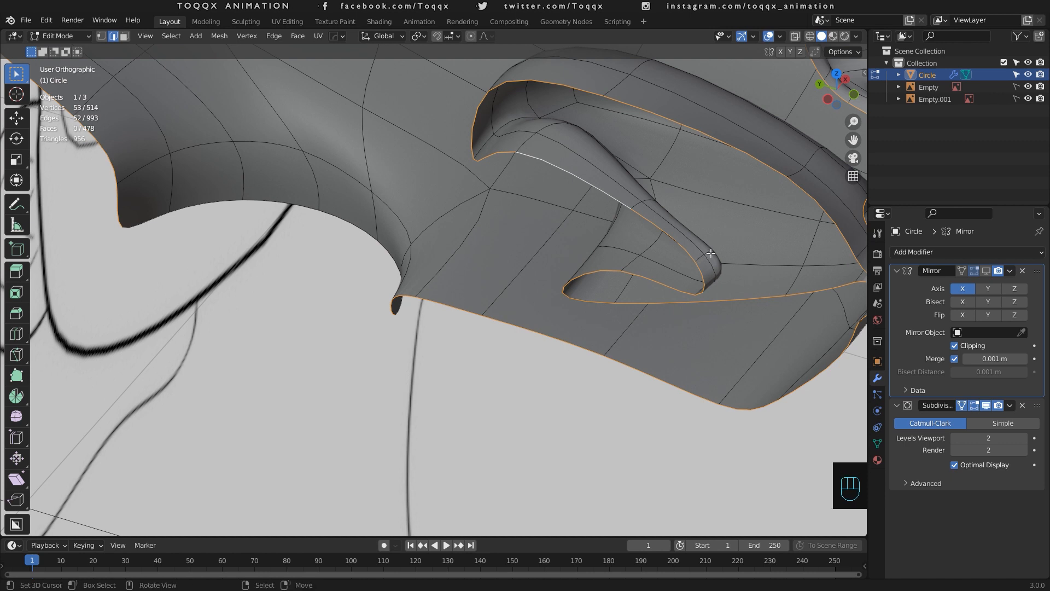
Move the two faces at the tongue's front tip about 0.07 m along X, away from the mirror plane.
key(3)
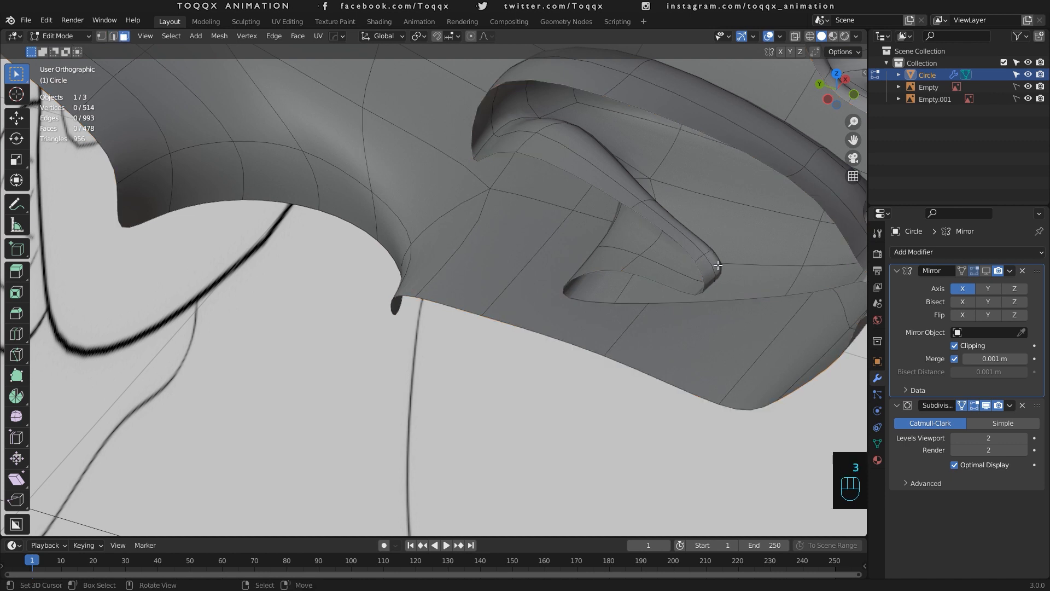
right_click(715, 266)
shift+right_click(710, 273)
key(g)
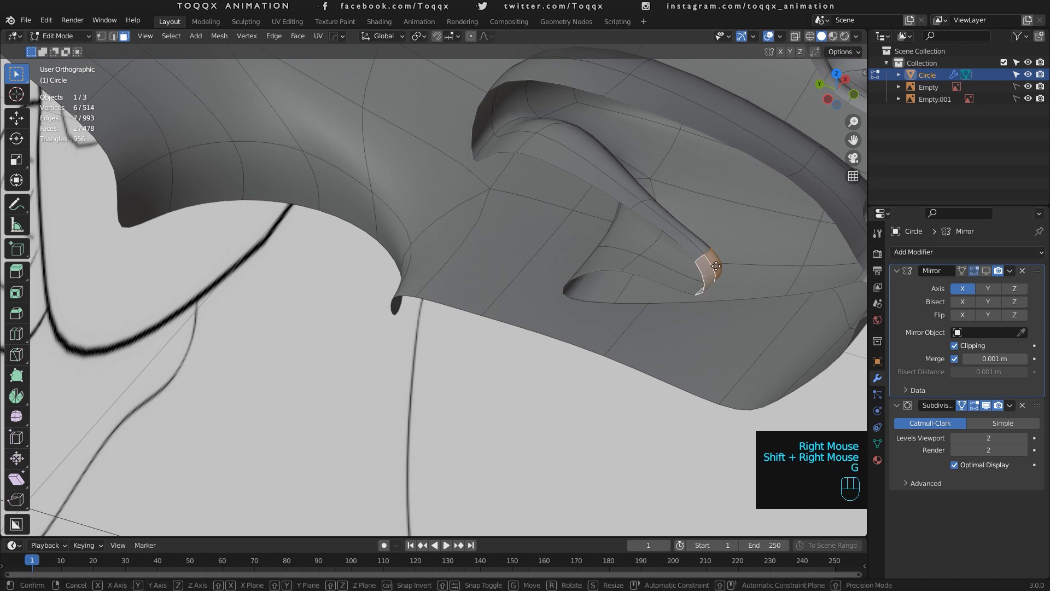
key(x)
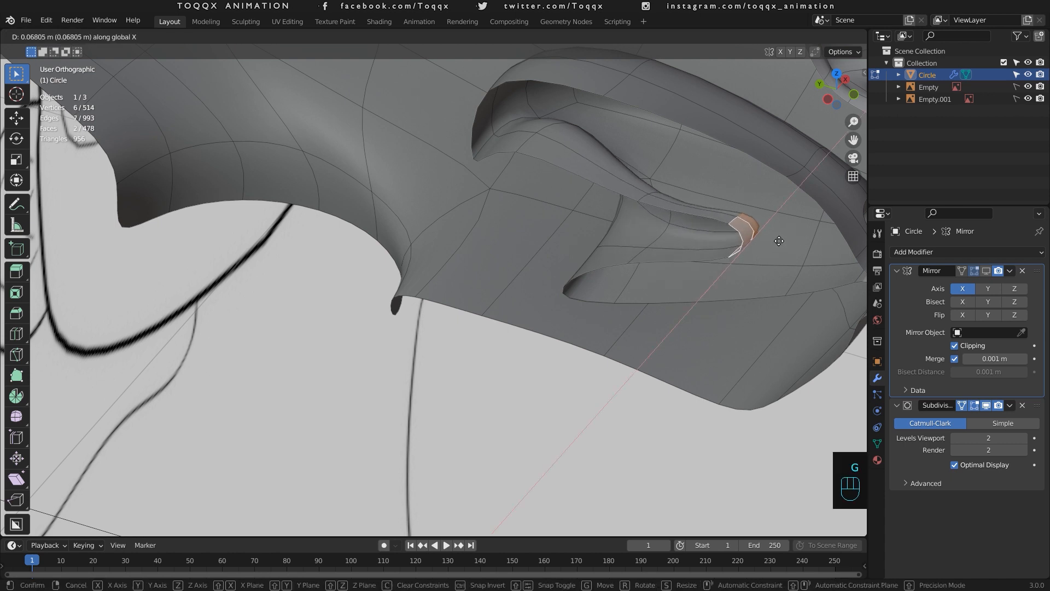
click(779, 240)
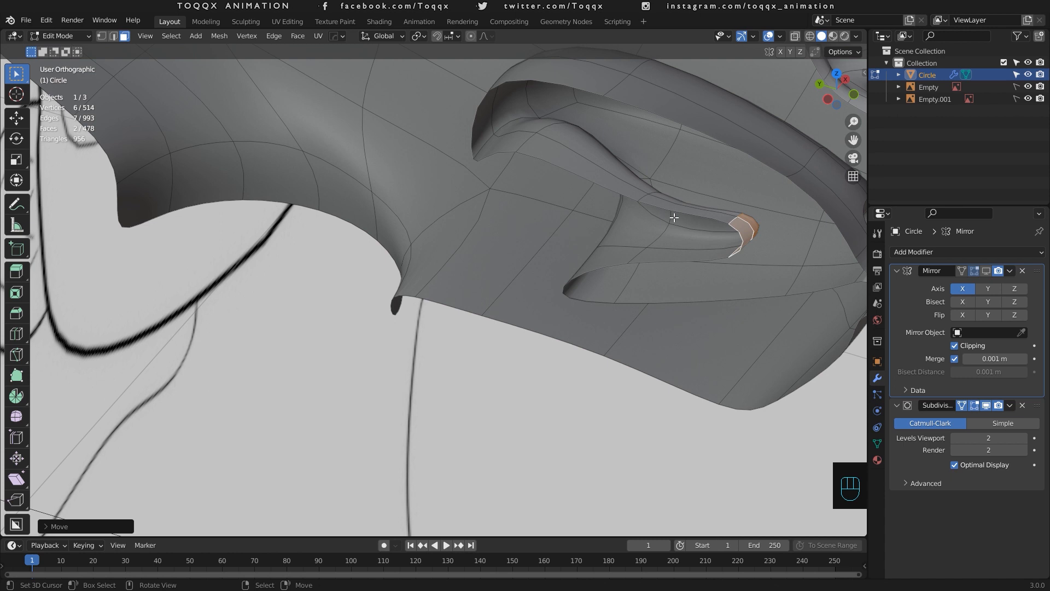
Move the edge loop across the middle of the tongue along X, away from the mirror plane, to widen it there.
key(2)
right_click(670, 217)
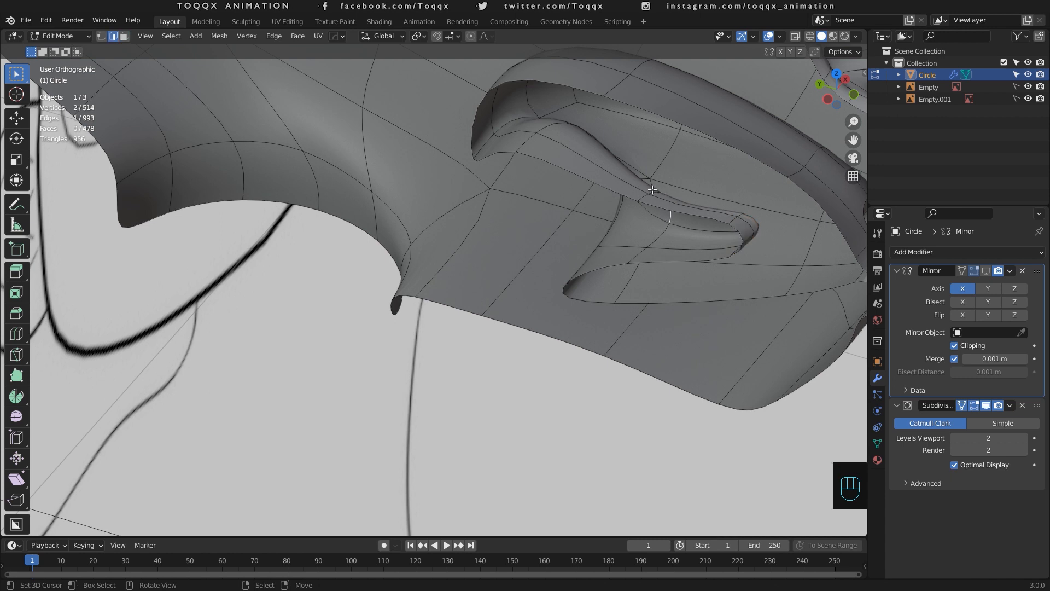
alt+right_click(653, 190)
alt+right_click(645, 199)
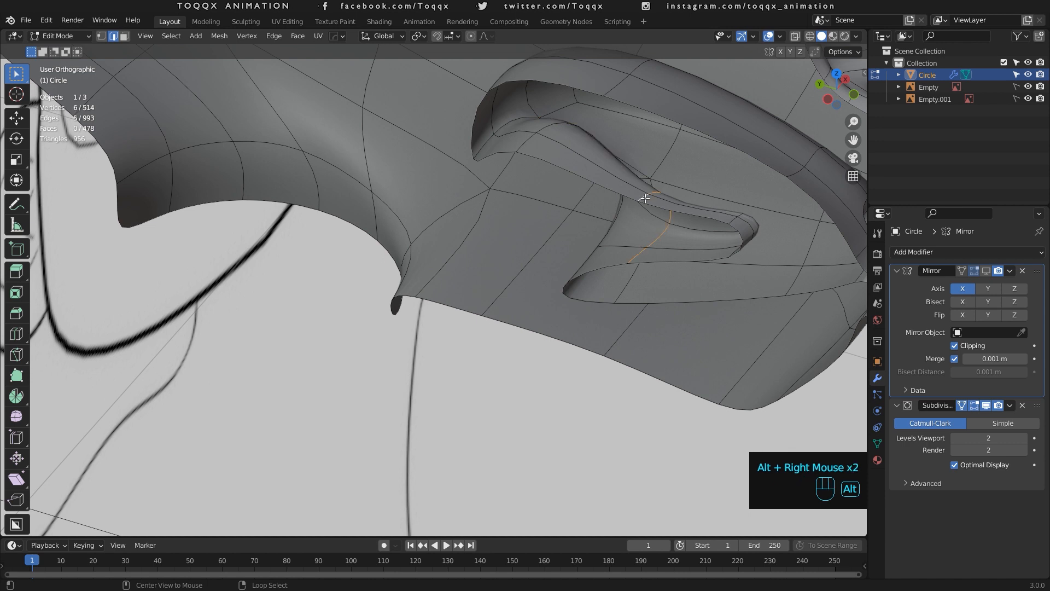
key(g)
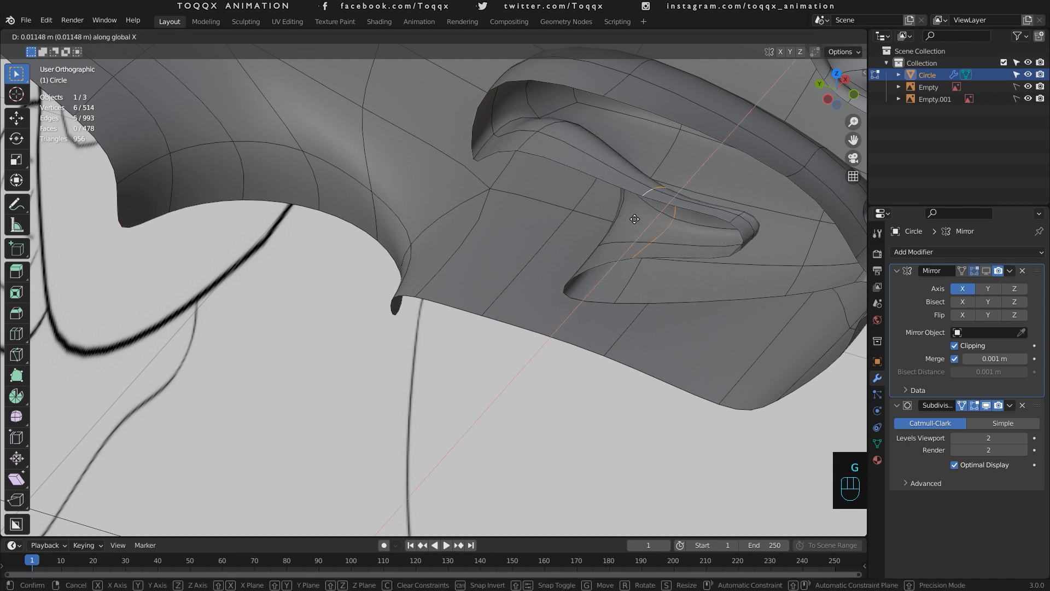
key(x)
click(681, 192)
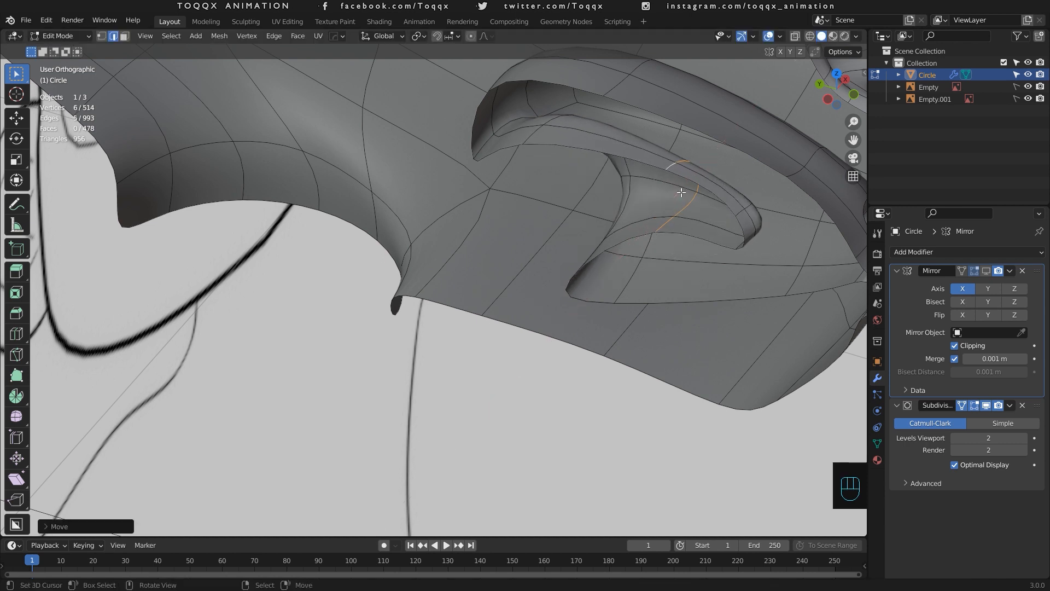
Reset the 3D cursor to the world origin and flatten the head's open centre boundary loop by scaling it to 0 along X.
alt+right_click(686, 174)
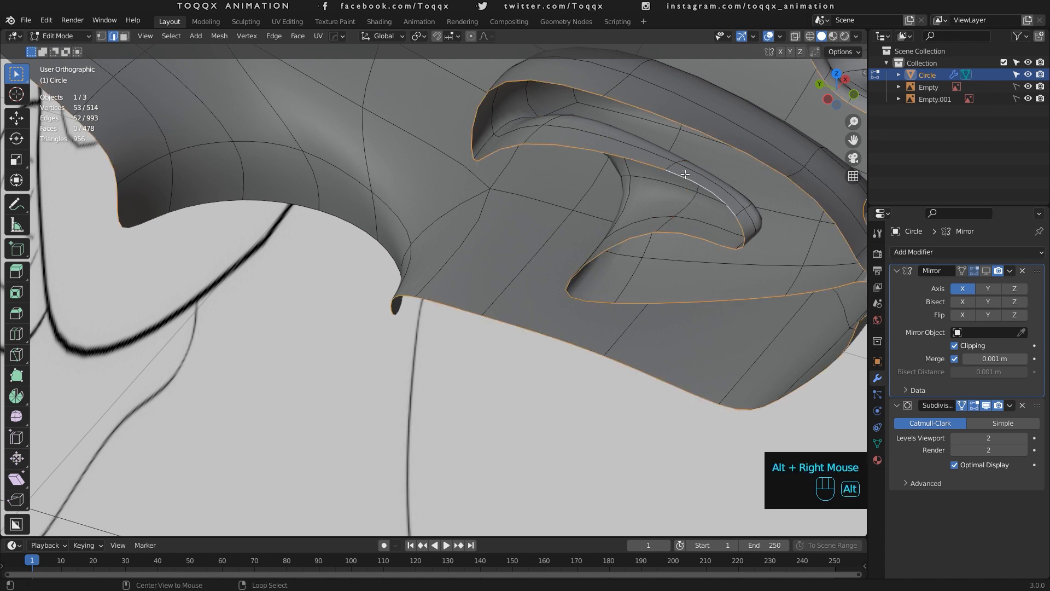
scroll(686, 174, down, 2)
scroll(685, 174, down, 1)
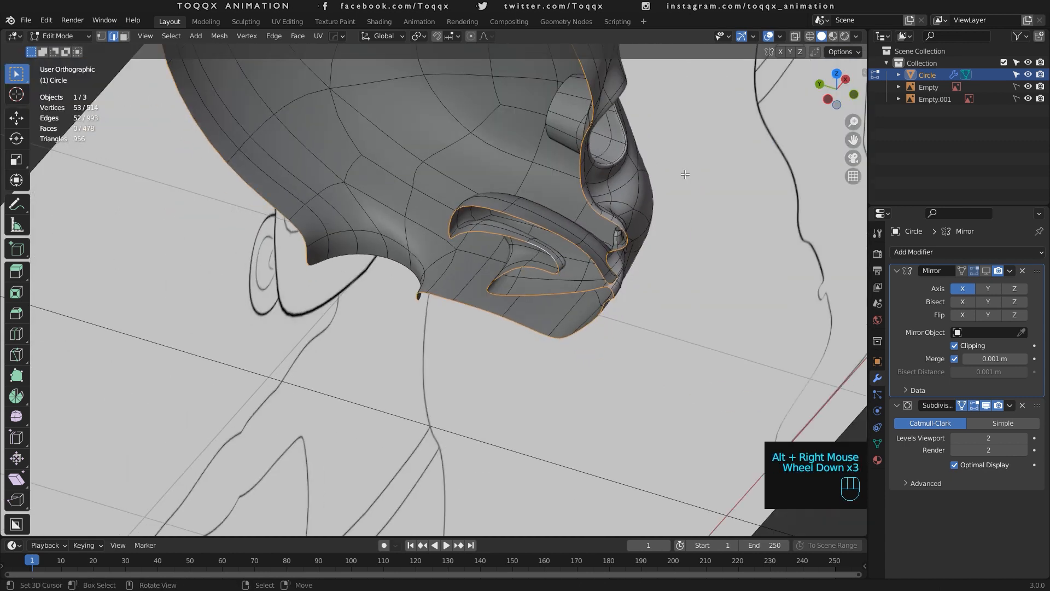
key(shift+s)
click(592, 218)
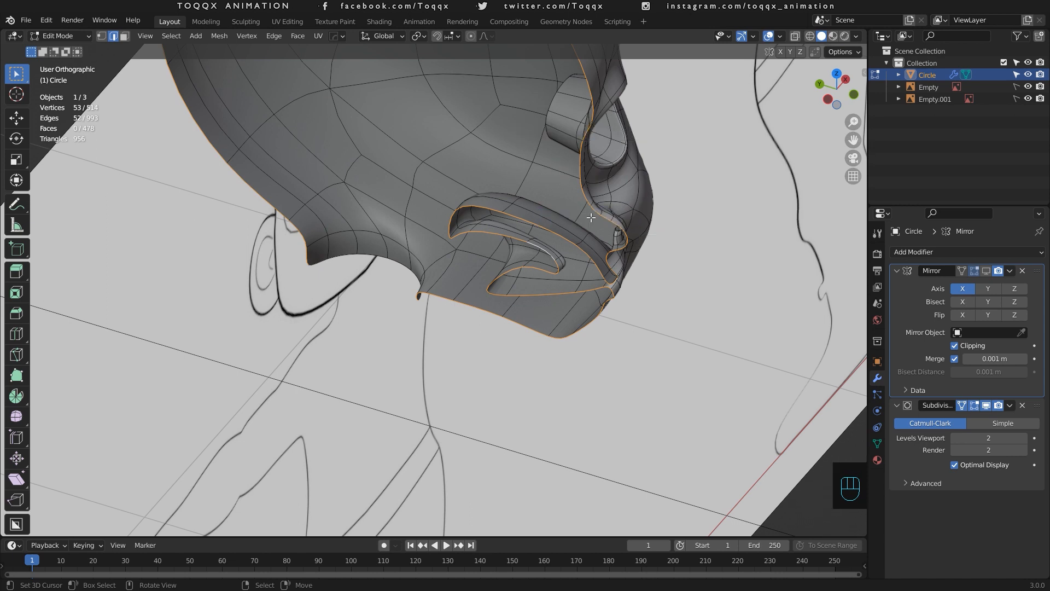
key(s)
key(x)
key(0)
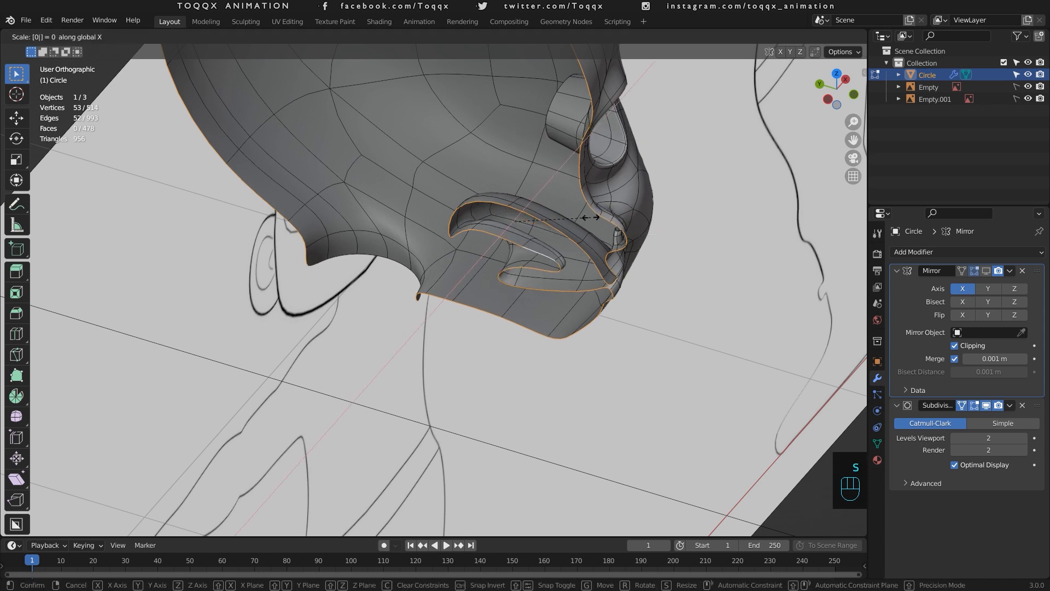
click(591, 217)
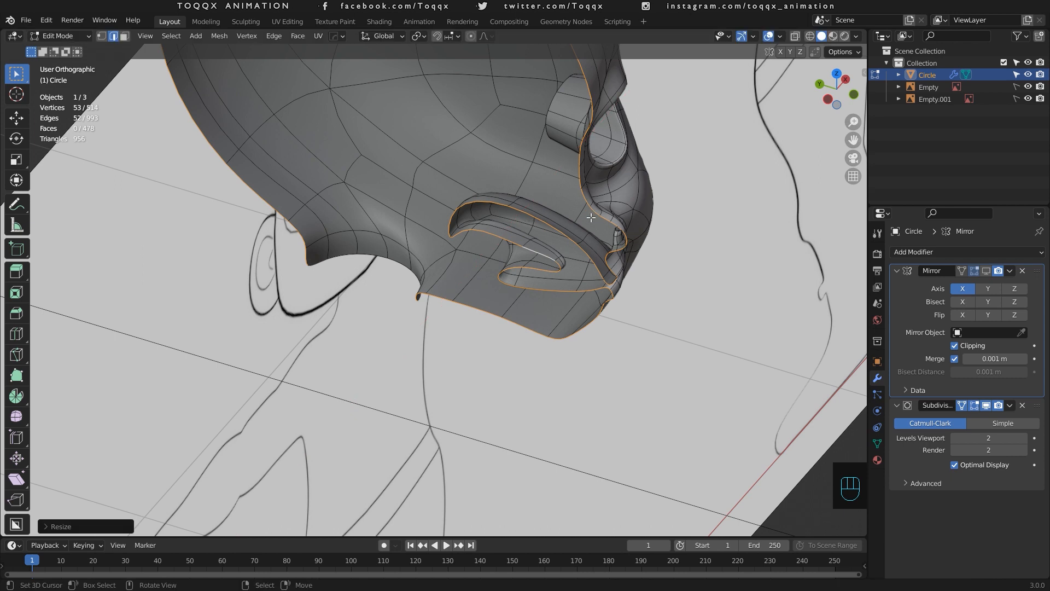
Move a side face at the tongue's front tip slightly outward to round off the tip.
scroll(578, 228, up, 3)
key(Tab)
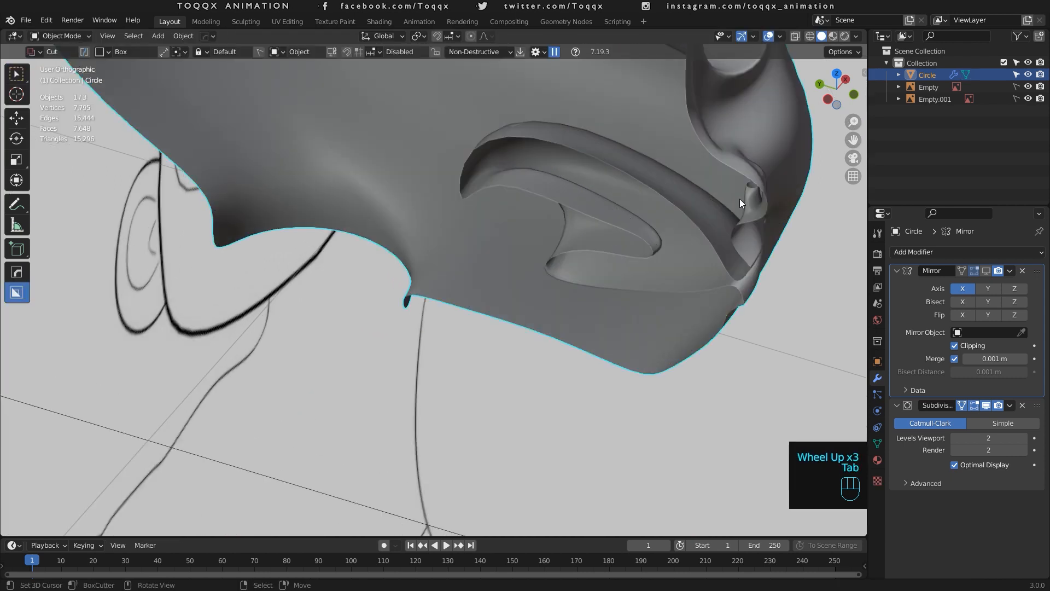
drag(836, 88, 801, 110)
scroll(642, 316, up, 2)
key(Tab)
right_click(752, 329)
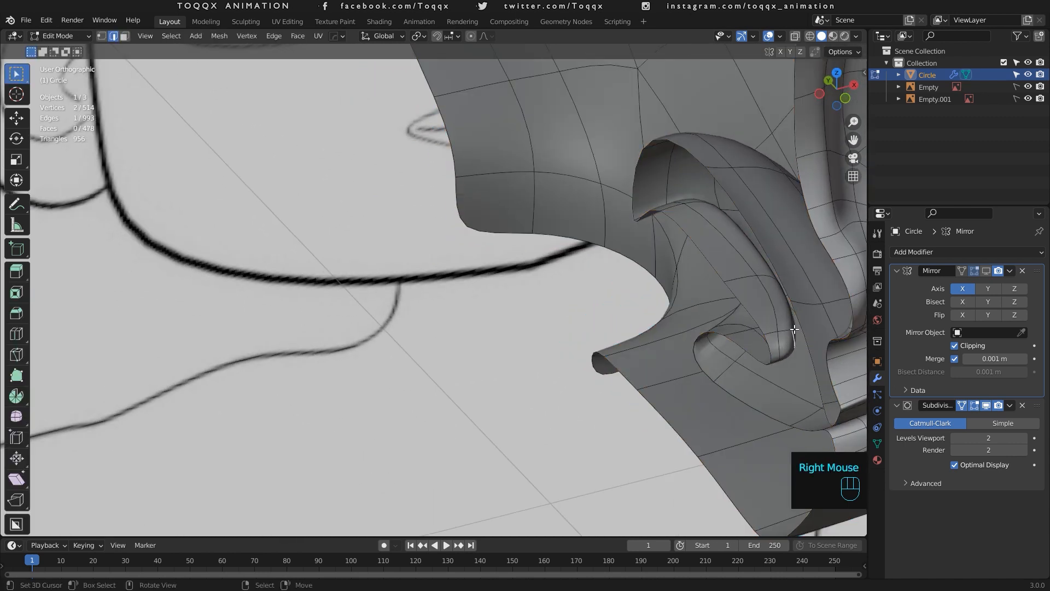
right_click(752, 328)
right_click(752, 329)
key(Tab)
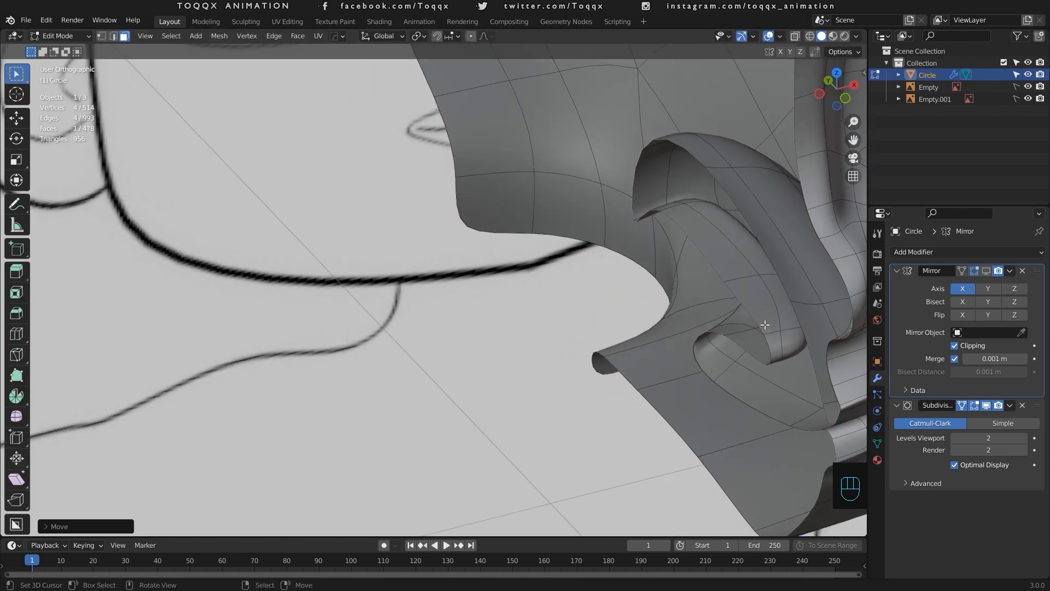
In front view, raise three faces on the lower lip's inner rim about 0.005 m along Z to narrow the mouth gap.
scroll(761, 303, down, 2)
drag(837, 90, 840, 119)
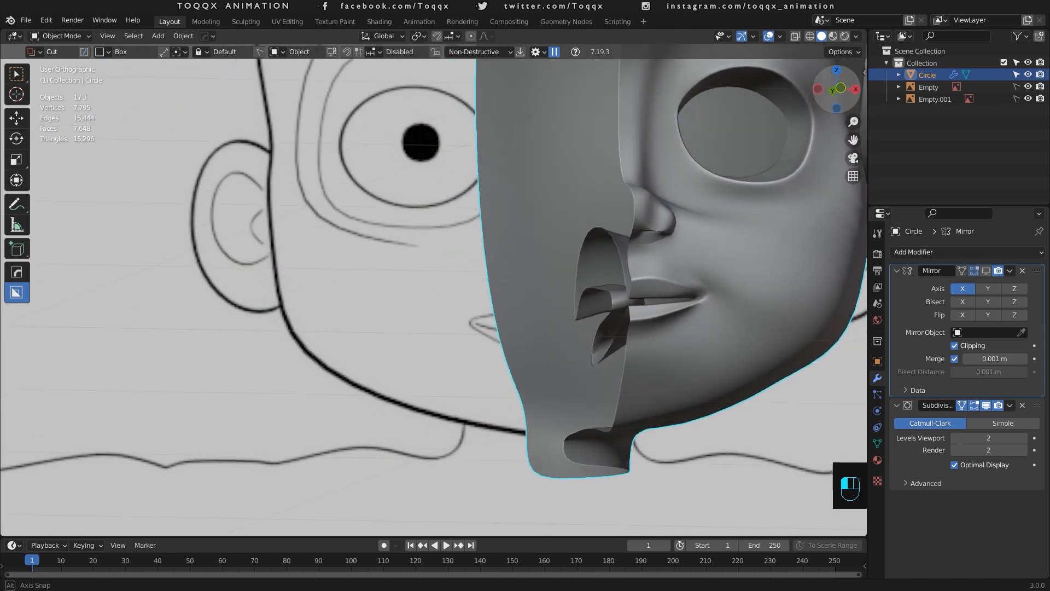
click(837, 89)
key(KP_1)
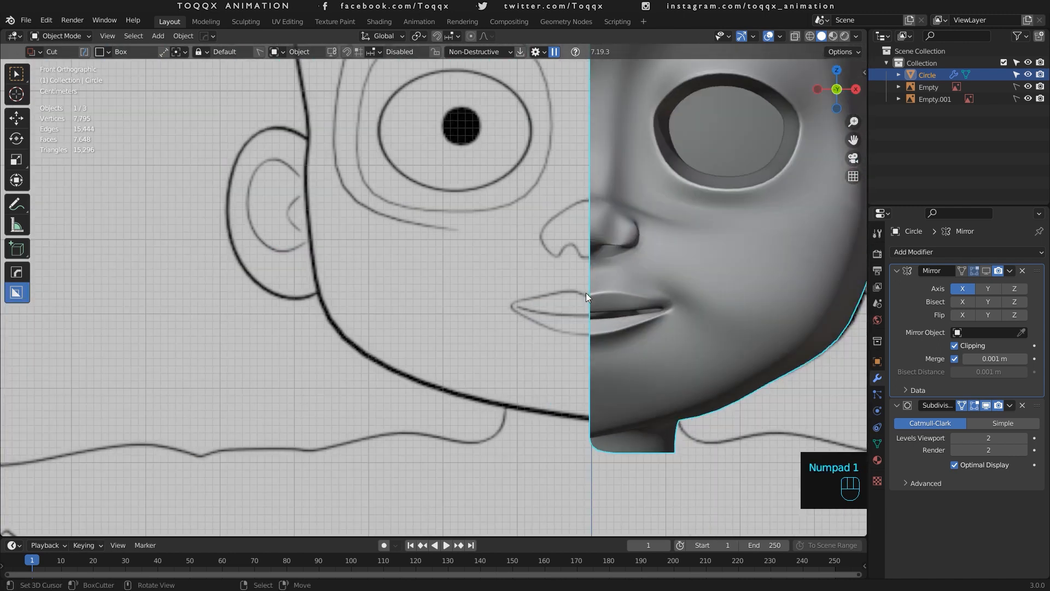
key(Tab)
scroll(596, 290, up, 3)
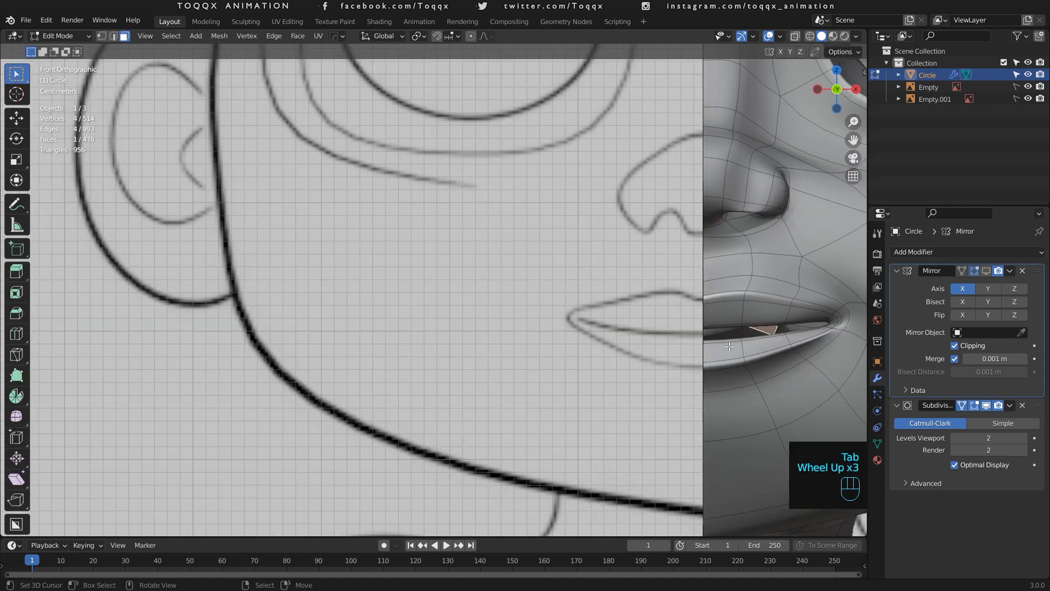
right_click(731, 340)
shift+right_click(734, 330)
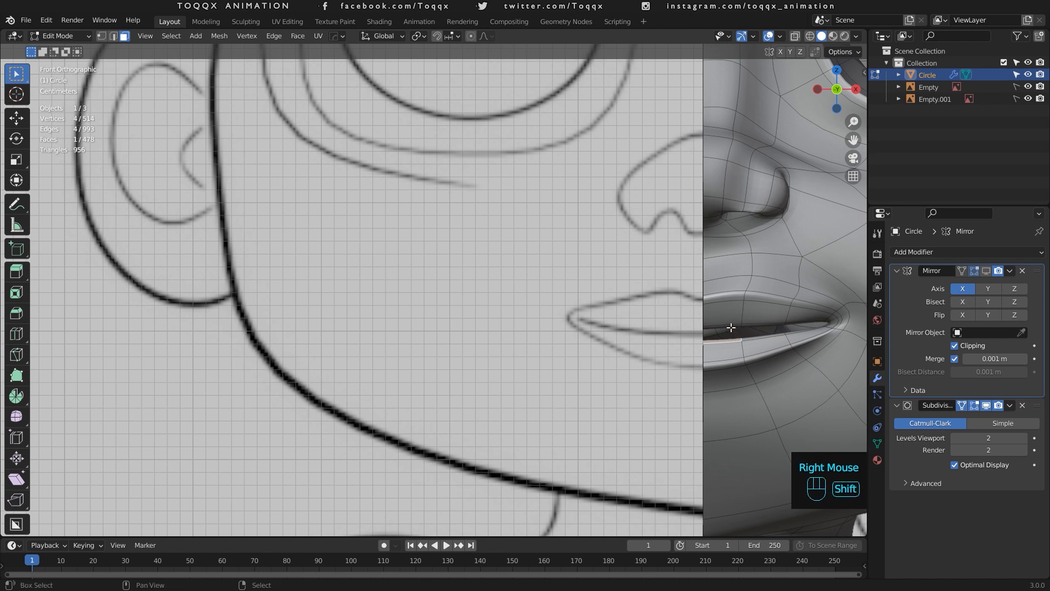
shift+right_click(770, 333)
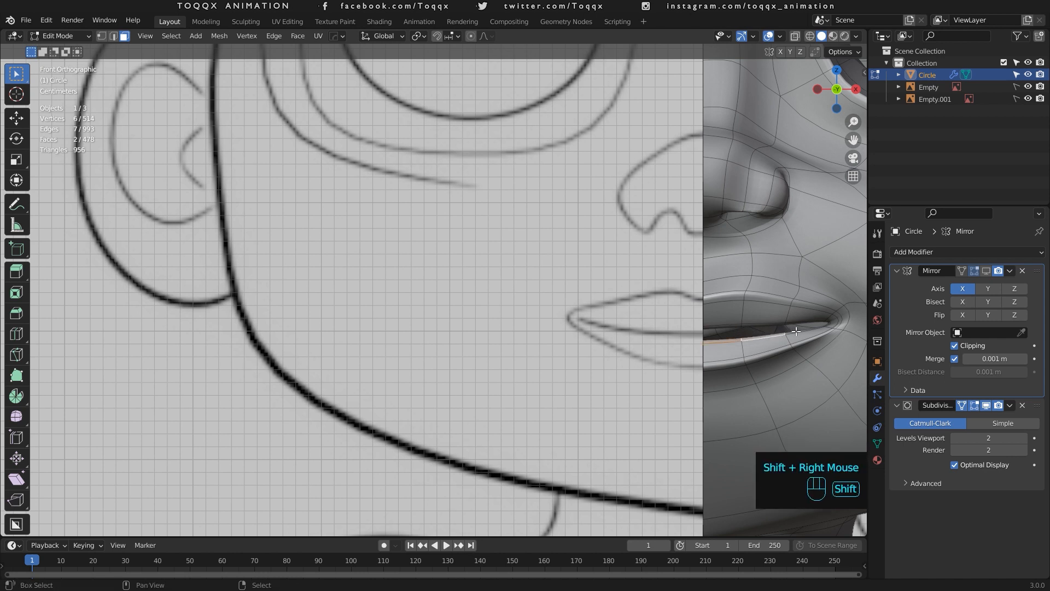
shift+right_click(798, 331)
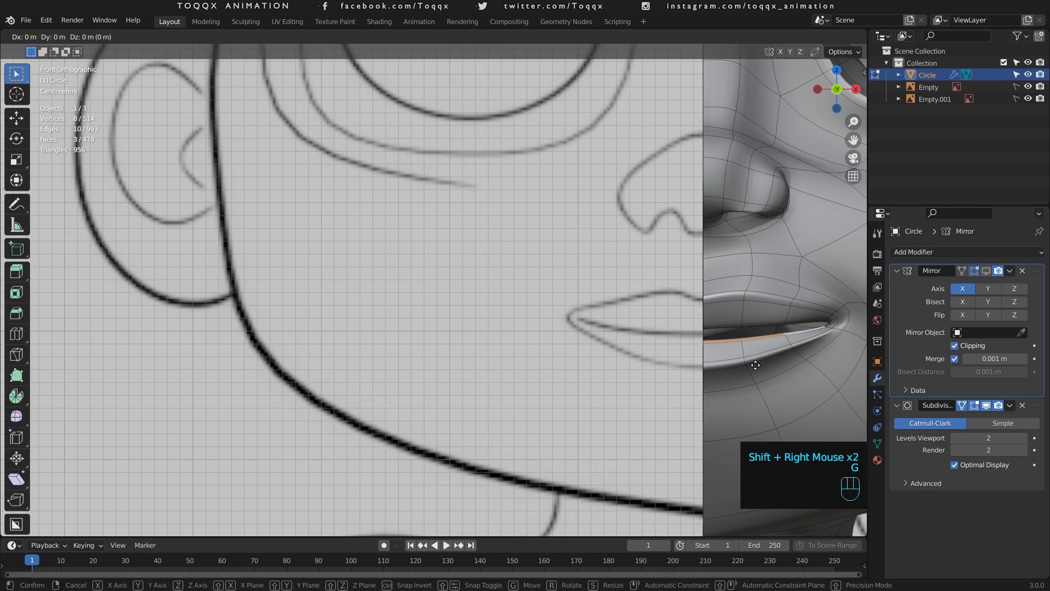
key(g)
key(z)
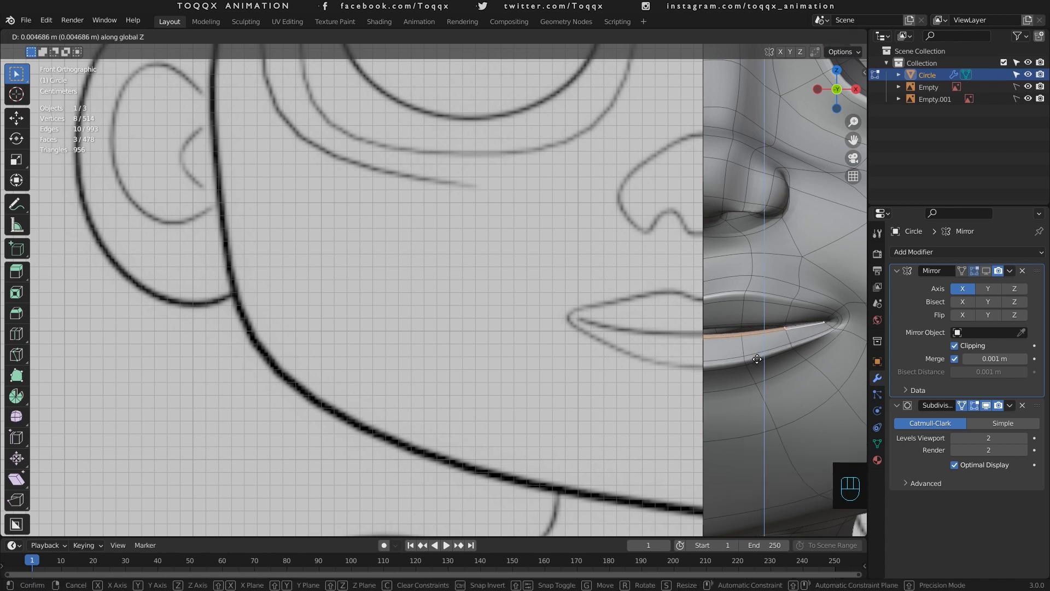
click(757, 359)
Lower the upper lip's inner rim face beside the mirror plane along Z until it meets the lower lip.
right_click(726, 326)
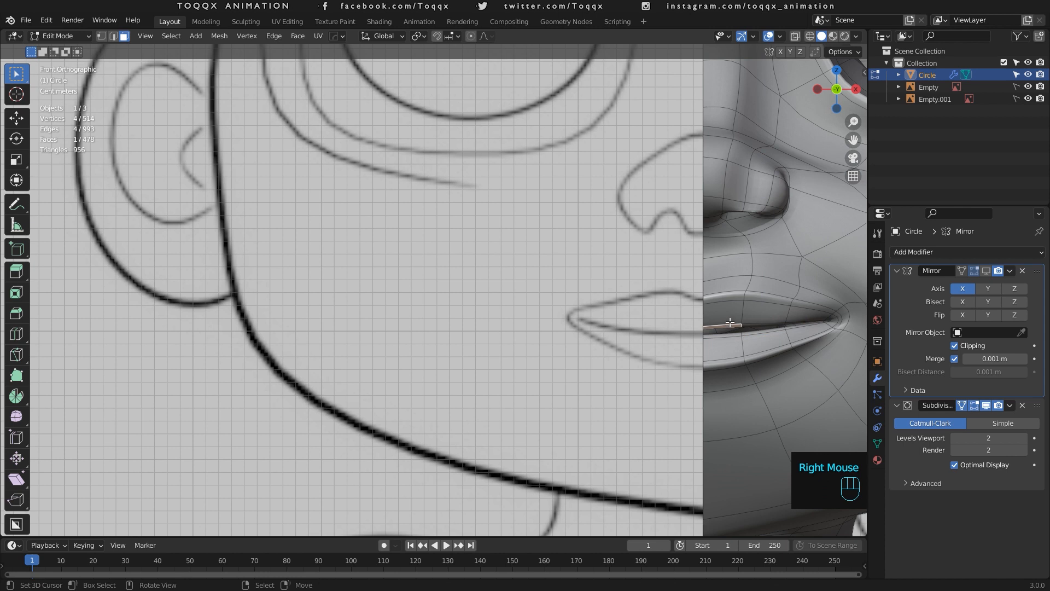
key(g)
key(z)
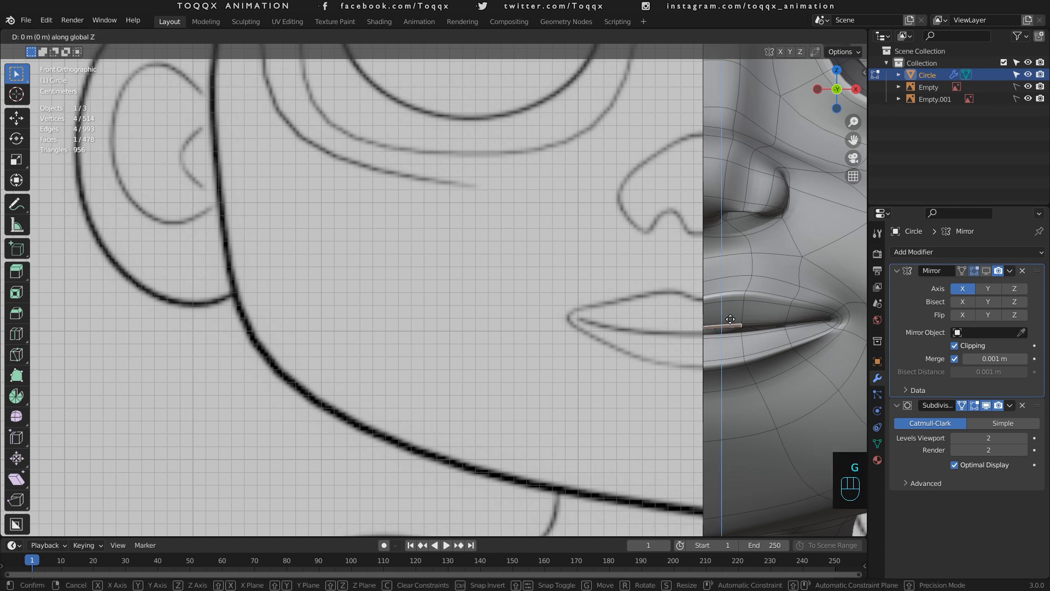
click(731, 326)
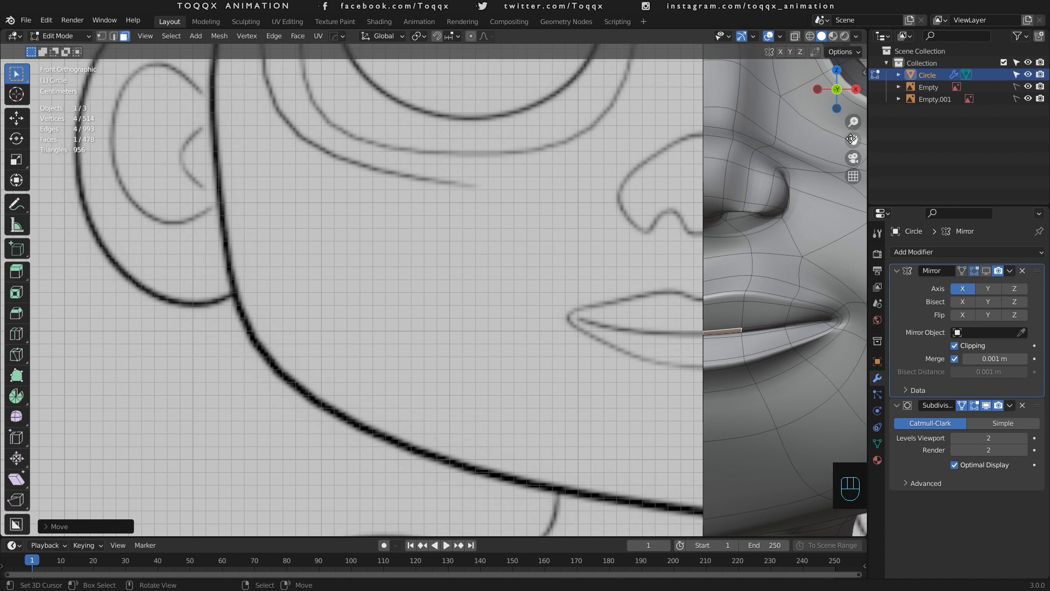
Lower the short inner rim edge of the upper lip, nearer the mouth corner, slightly along Z to close the remaining gap.
drag(853, 140, 844, 151)
scroll(764, 292, up, 7)
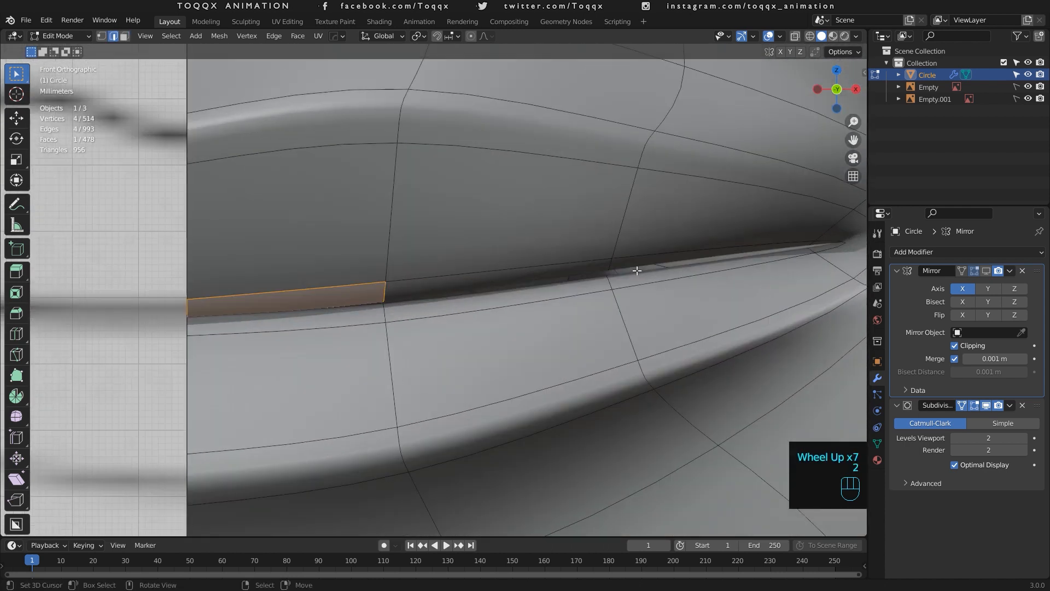
key(2)
right_click(611, 266)
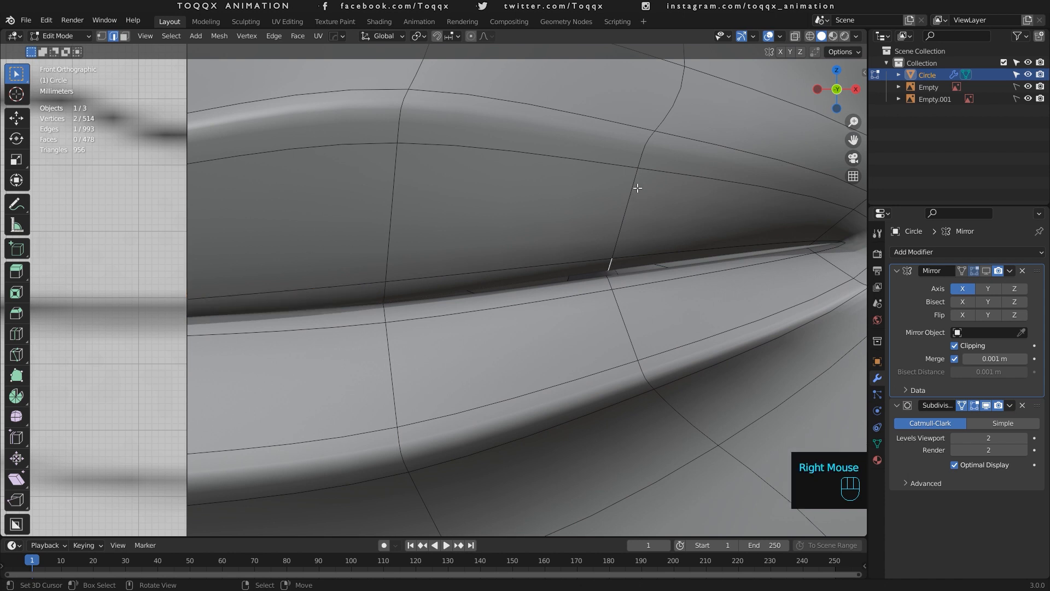
key(g)
key(z)
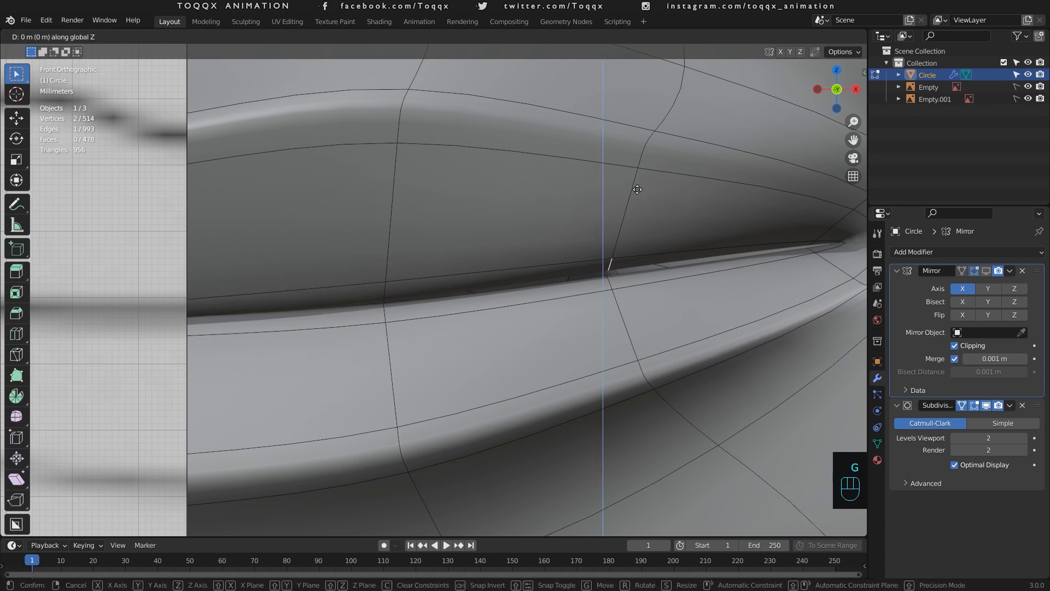
click(640, 197)
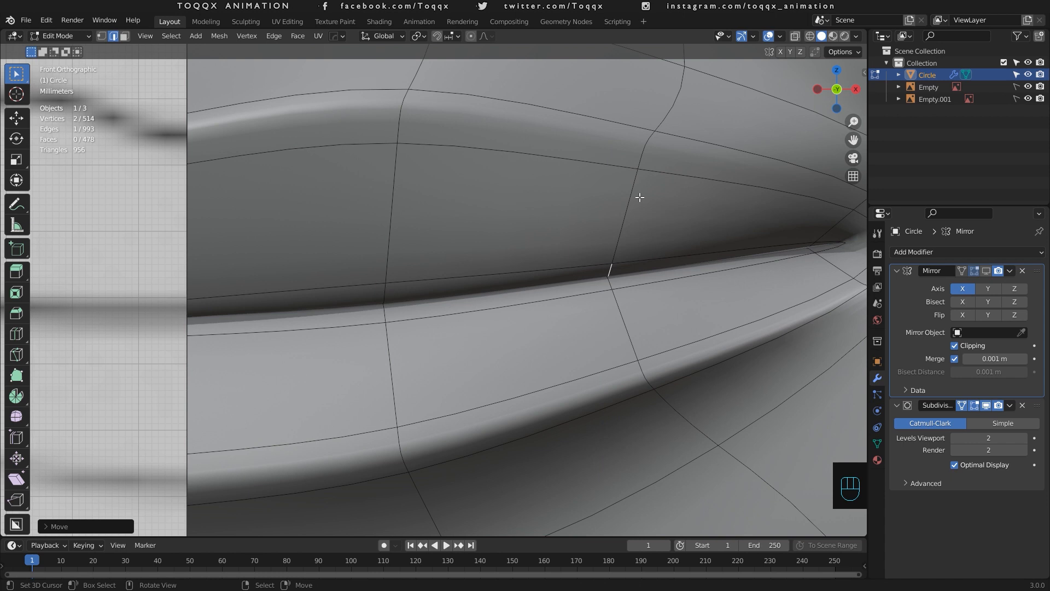
Leave mesh editing and turn on the Mirror modifier's viewport display to show the full head.
key(Tab)
scroll(640, 197, down, 5)
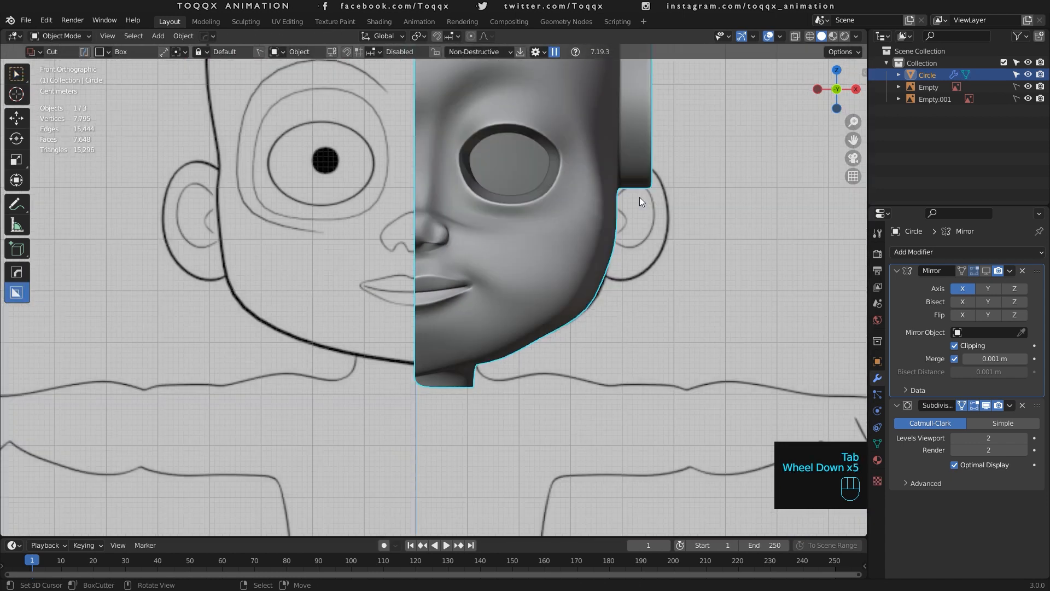
click(986, 271)
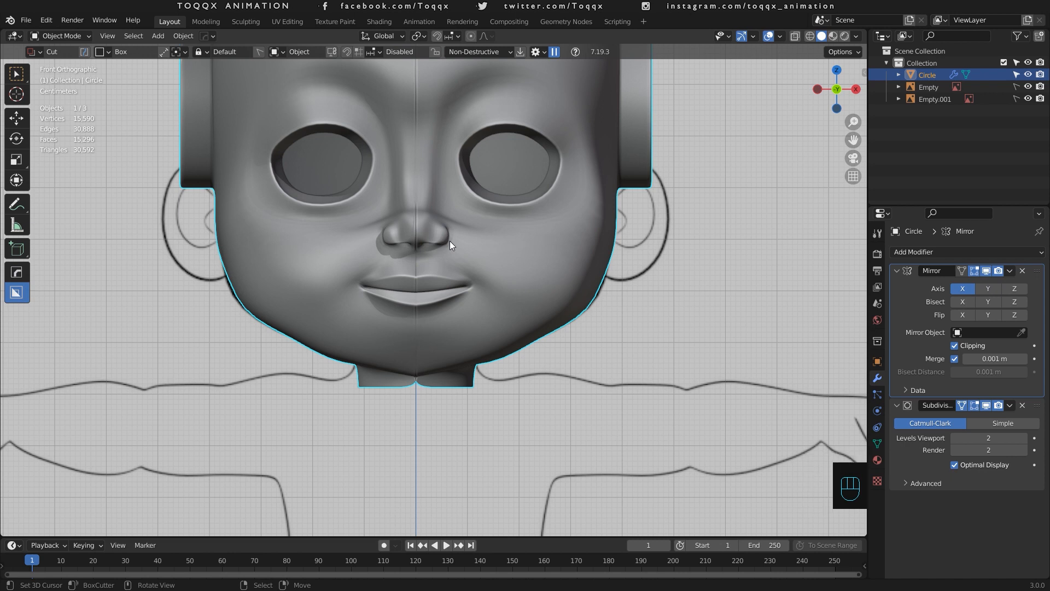
Select the head's centre seam edge loop in mesh editing and move it along X against the mirror plane to close the seam.
key(Tab)
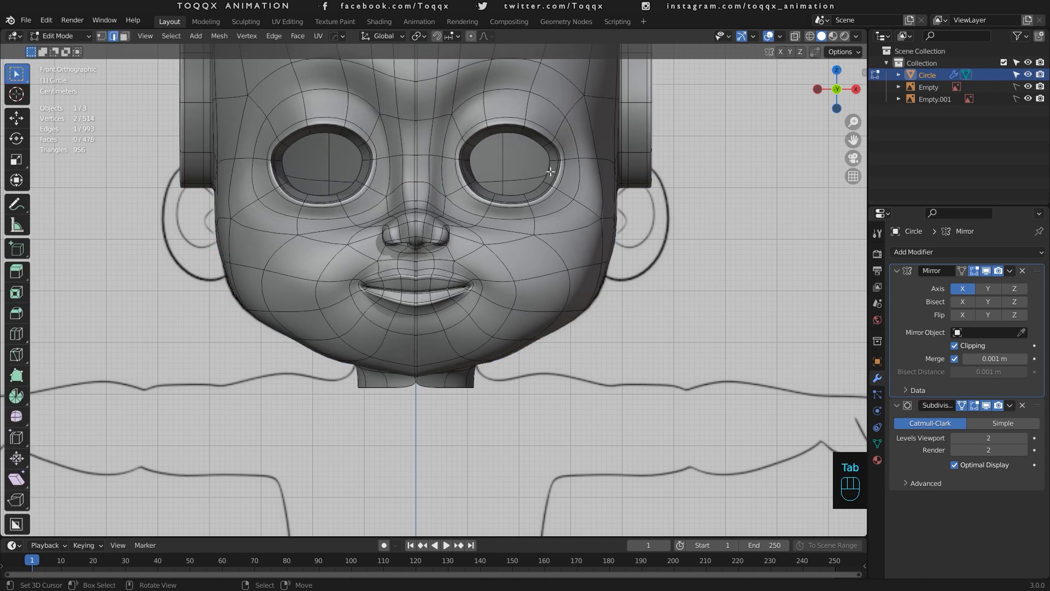
drag(822, 94, 837, 120)
alt+right_click(418, 98)
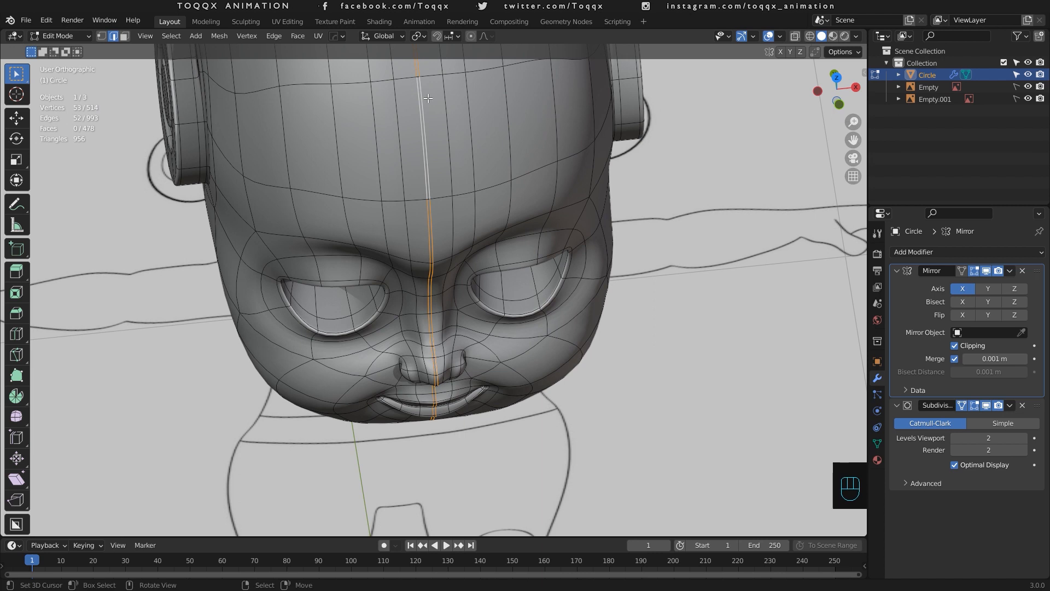
key(g)
key(x)
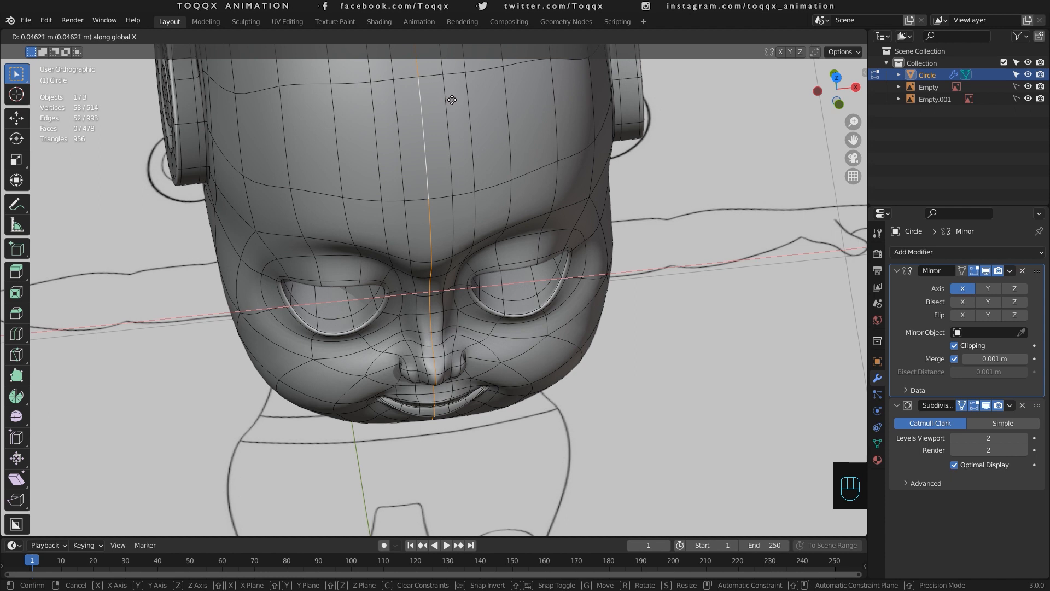
click(452, 100)
Check the centre seam vertices with a trial move, and examine the nose and mouth area in see-through front view.
scroll(453, 100, down, 3)
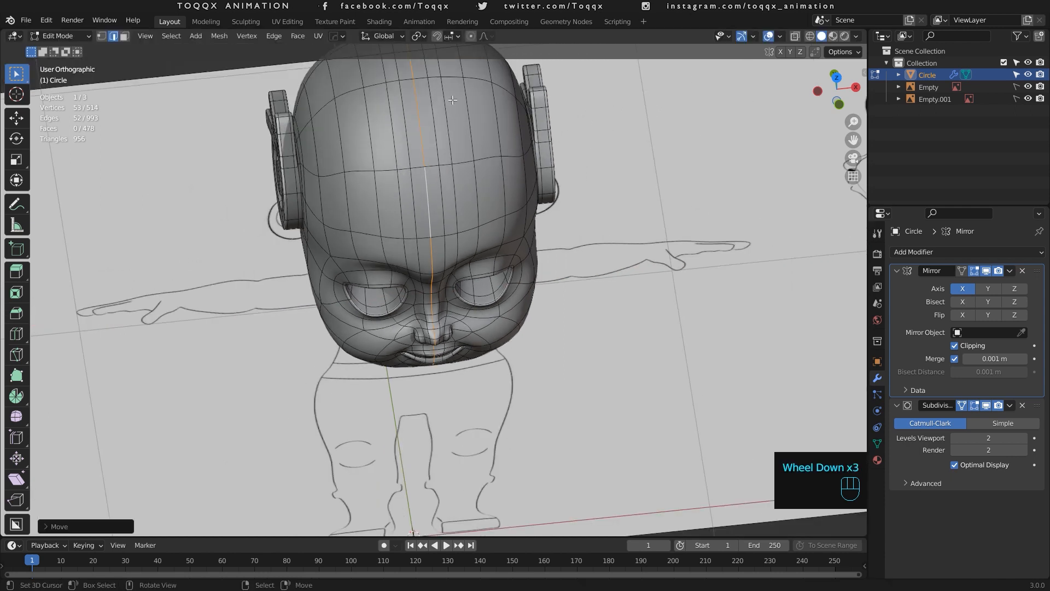
key(1)
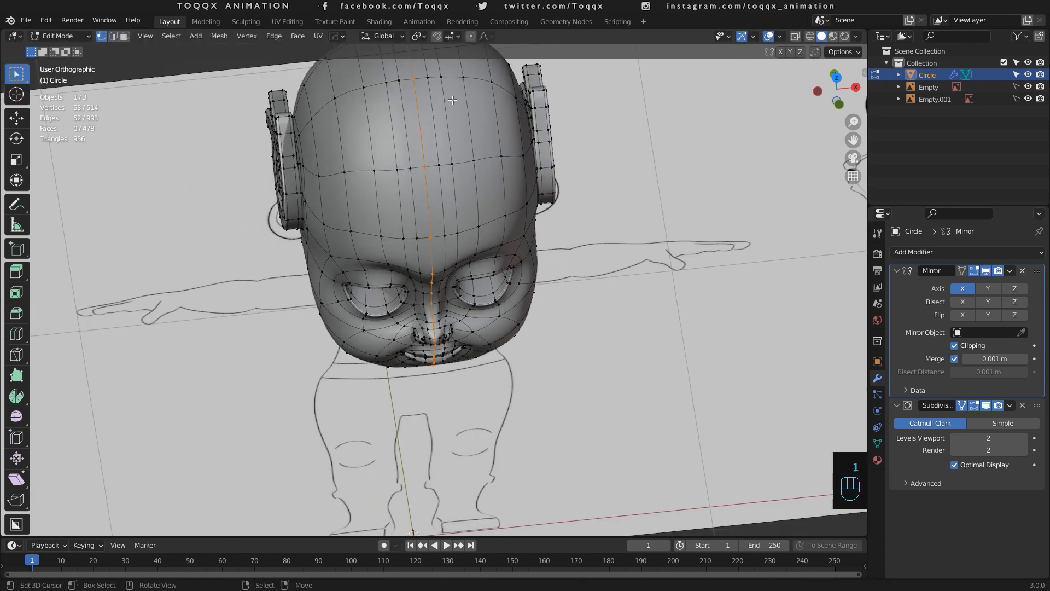
key(g)
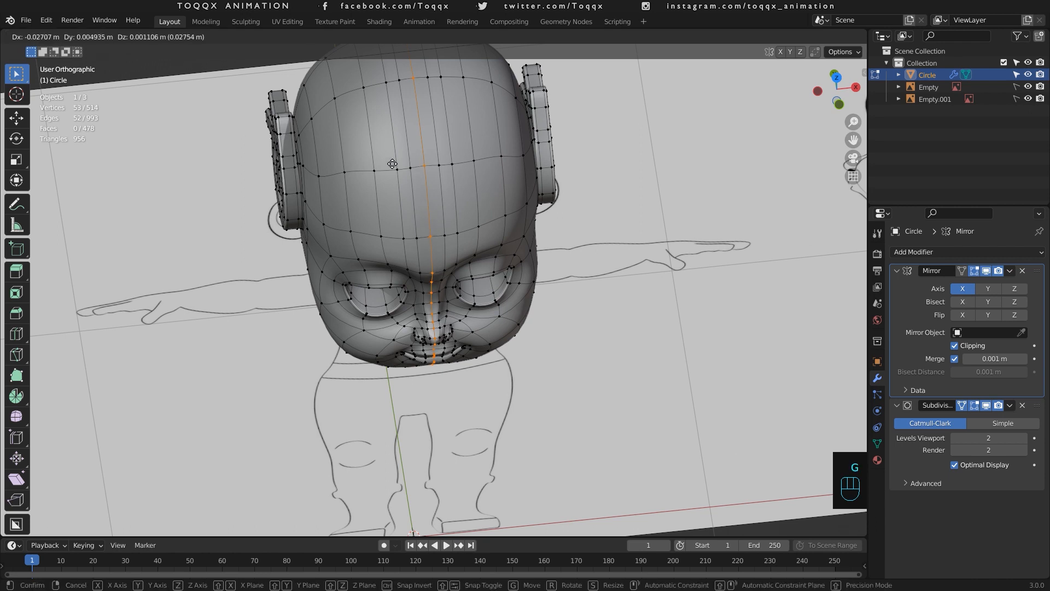
right_click(404, 157)
scroll(405, 156, down, 1)
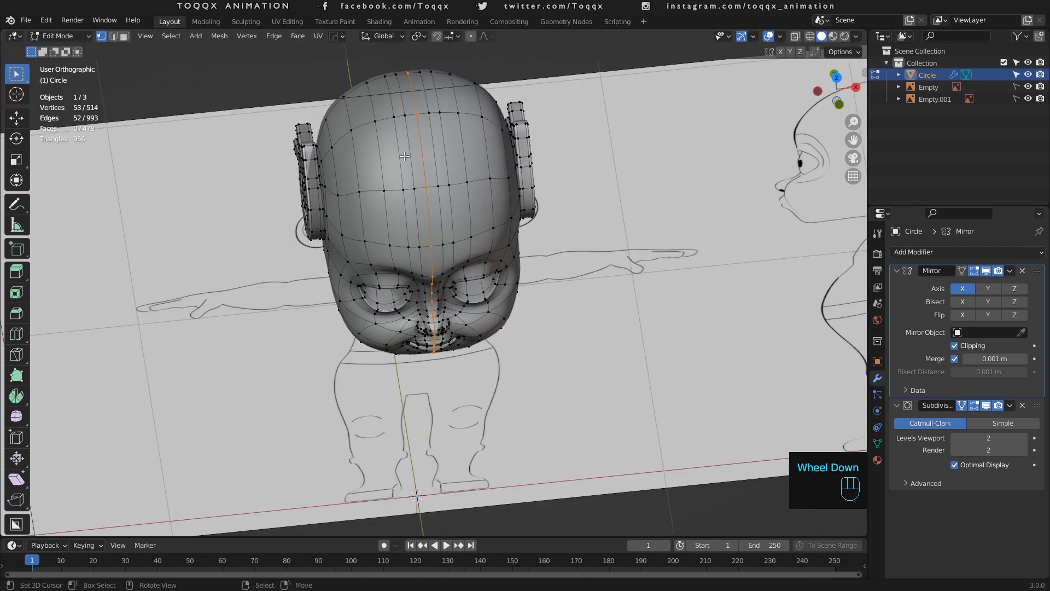
key(KP_1)
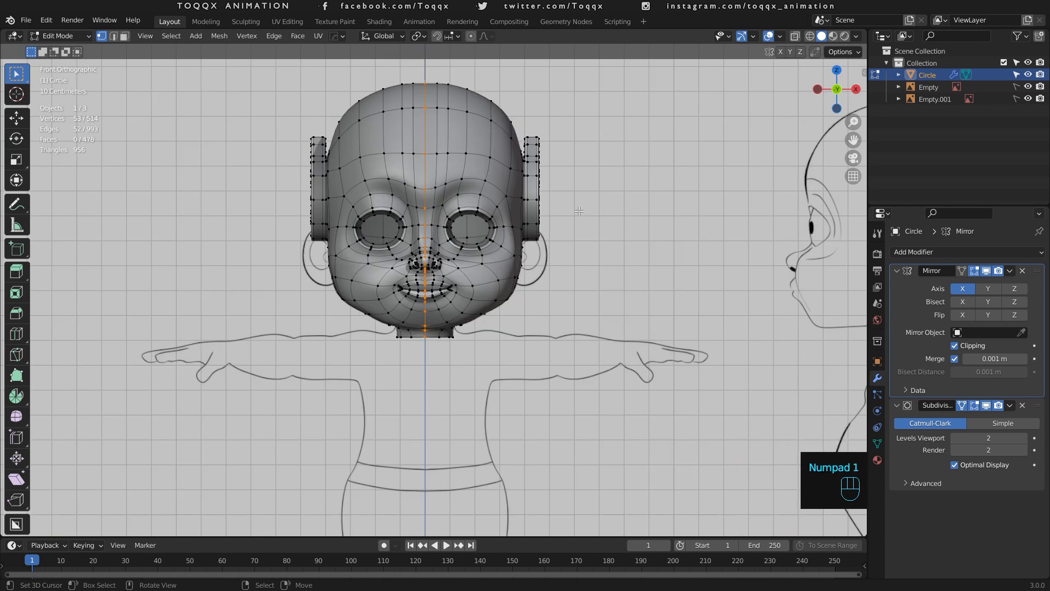
scroll(578, 210, up, 8)
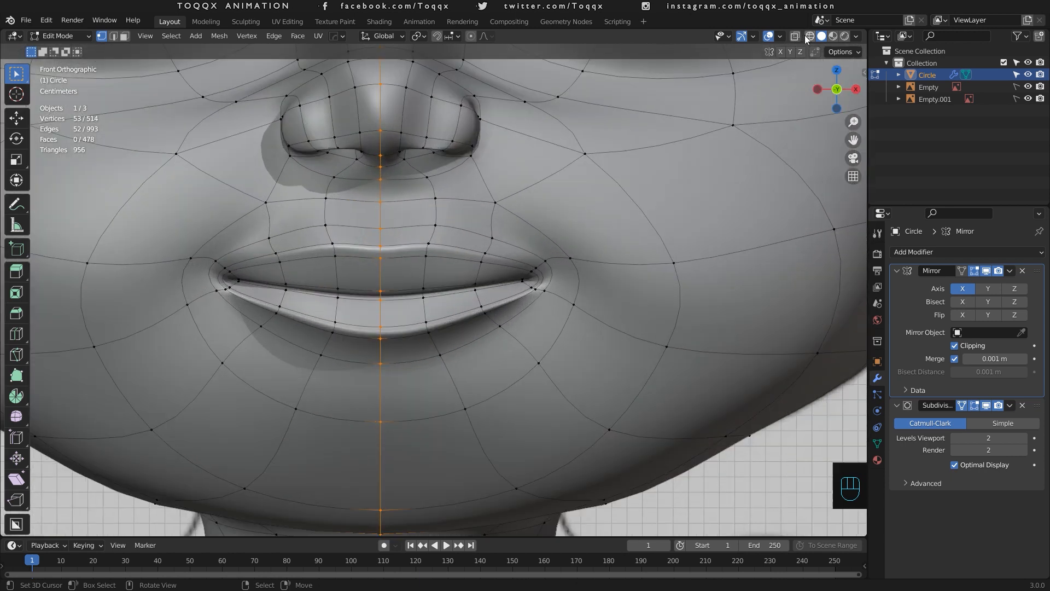
click(795, 37)
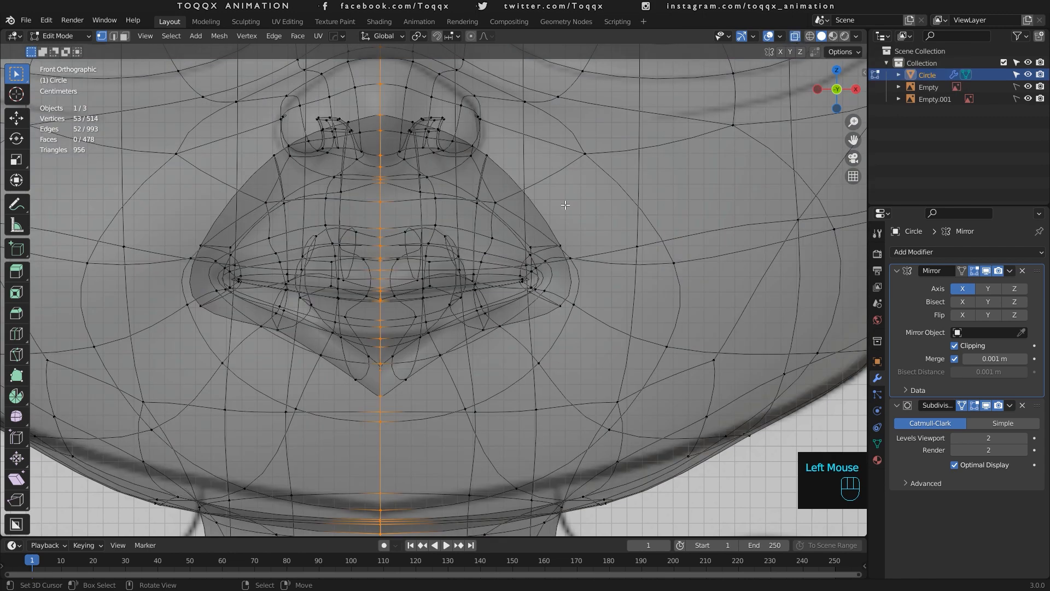
drag(817, 94, 687, 229)
Leave mesh editing and turn off the Mirror modifier's viewport display so only half of the head shows.
key(Tab)
scroll(688, 247, down, 4)
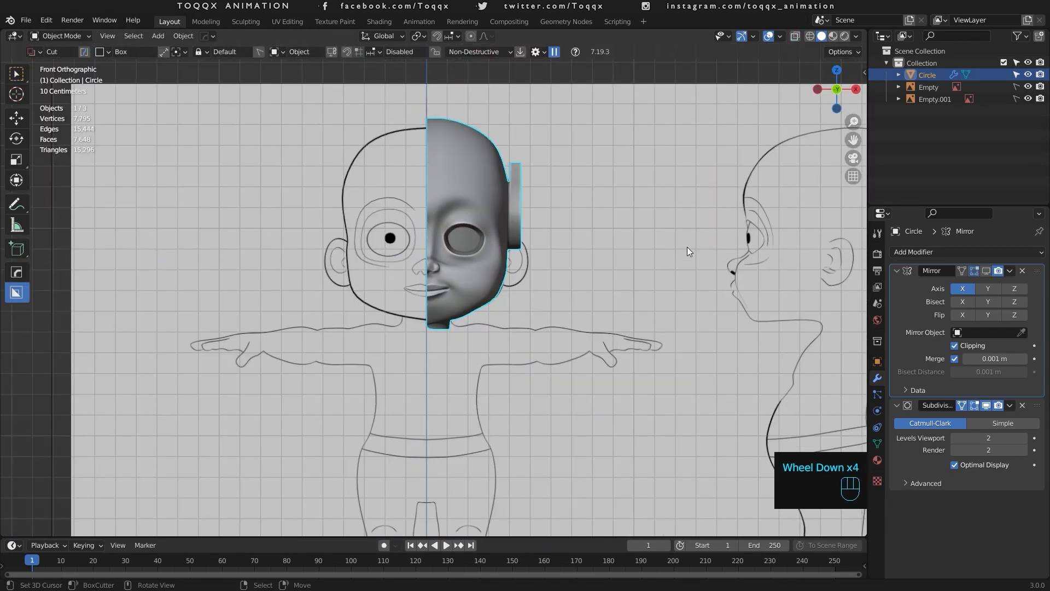
scroll(687, 247, down, 1)
scroll(520, 380, down, 1)
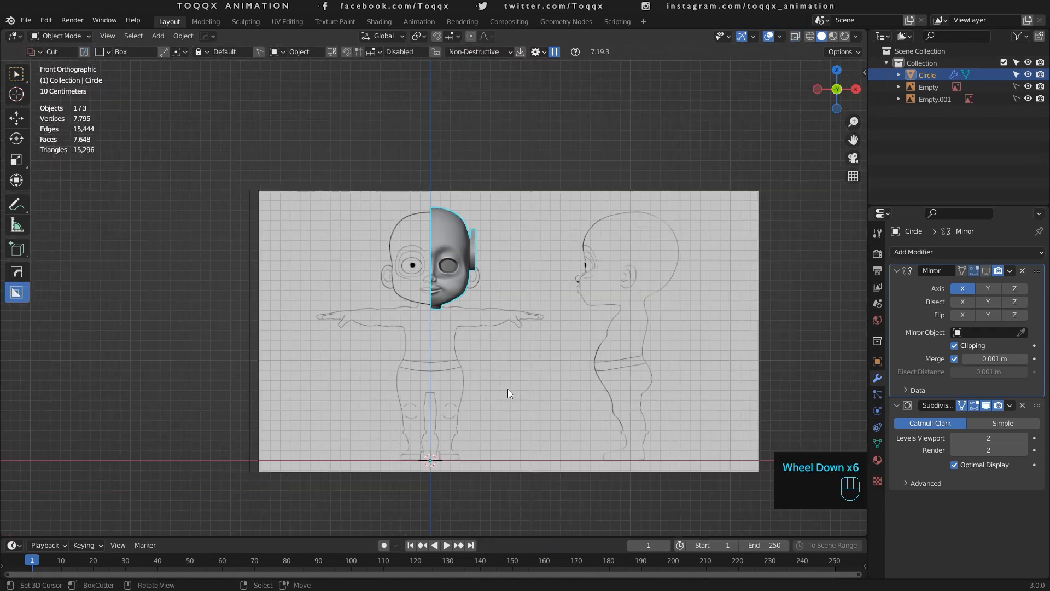
Add a cube at the origin and scale its mesh down to about 0.09 in mesh editing.
key(shift+a)
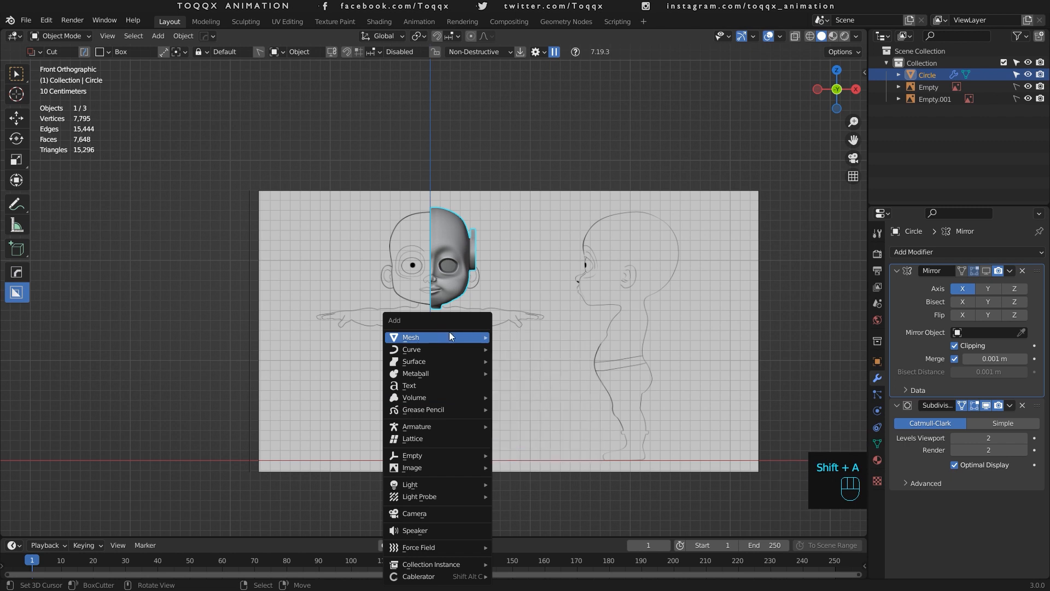
mouse_move(465, 337)
click(524, 349)
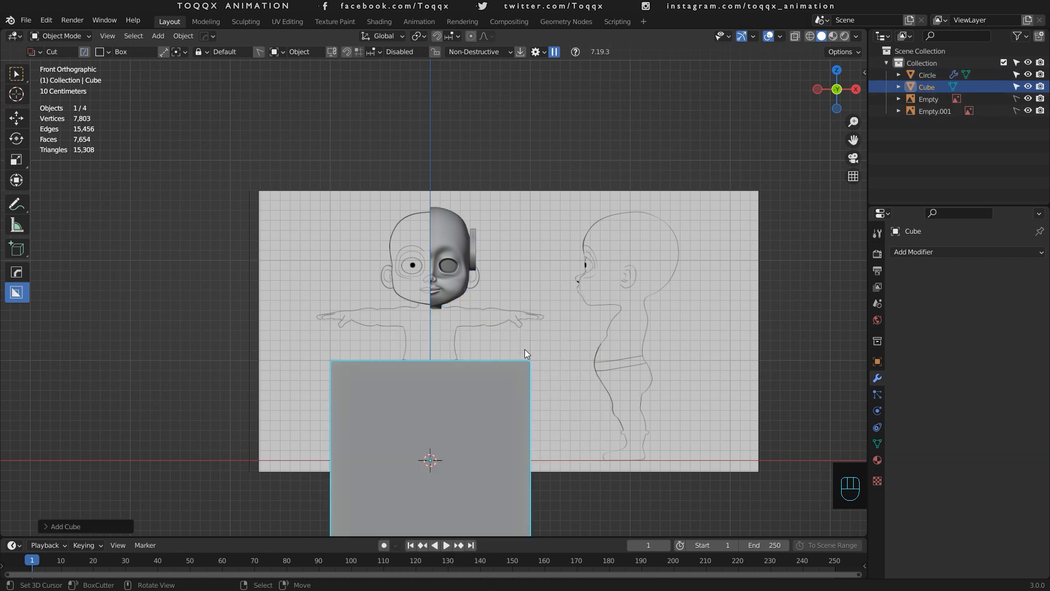
key(Tab)
key(s)
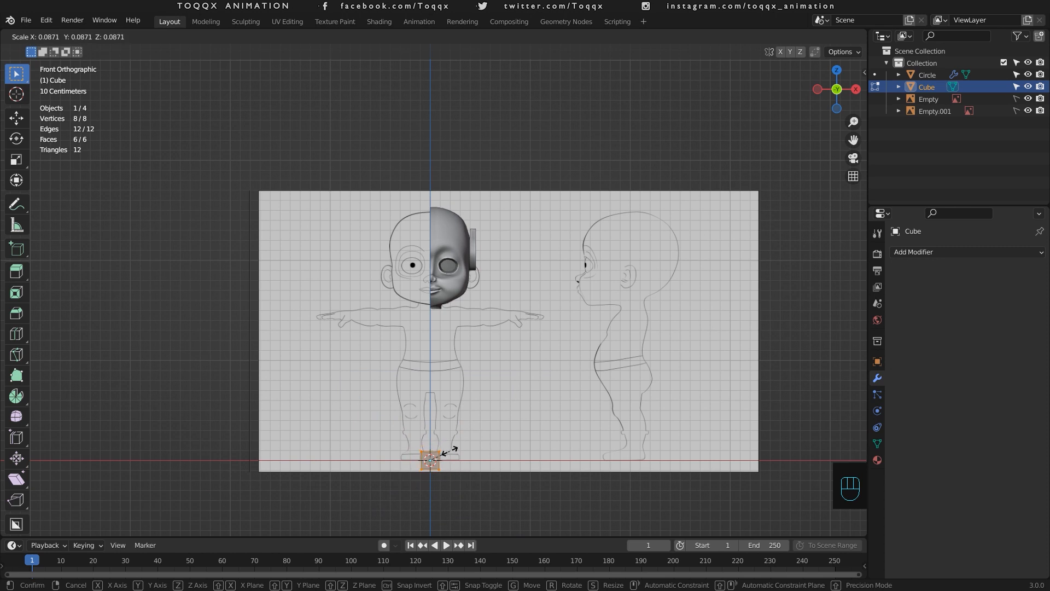
click(448, 452)
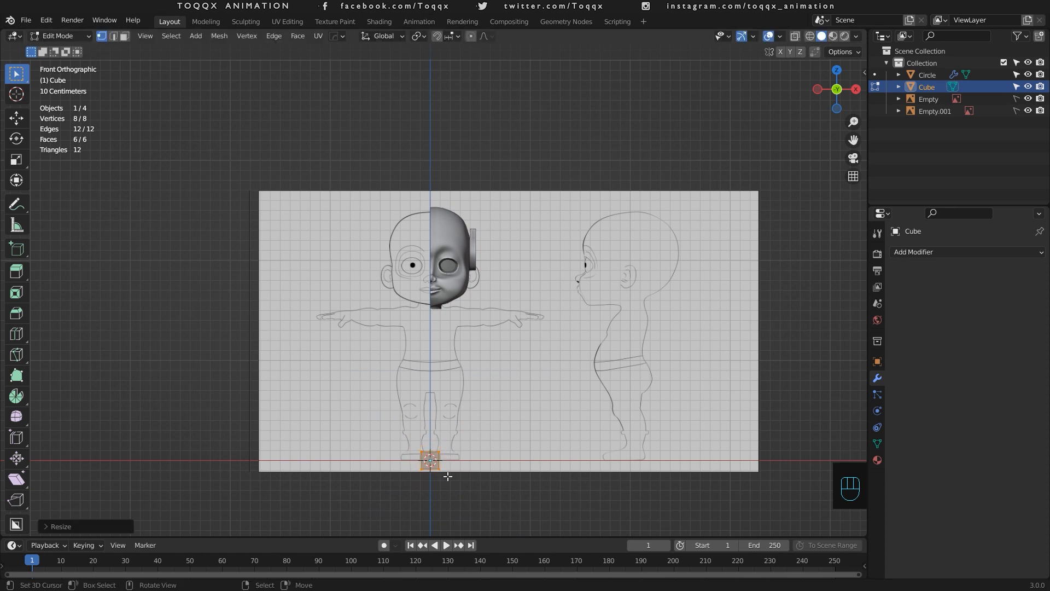
Raise the cube about 1.67 m along Z to mouth height and turn on X-ray display in right side view.
key(g)
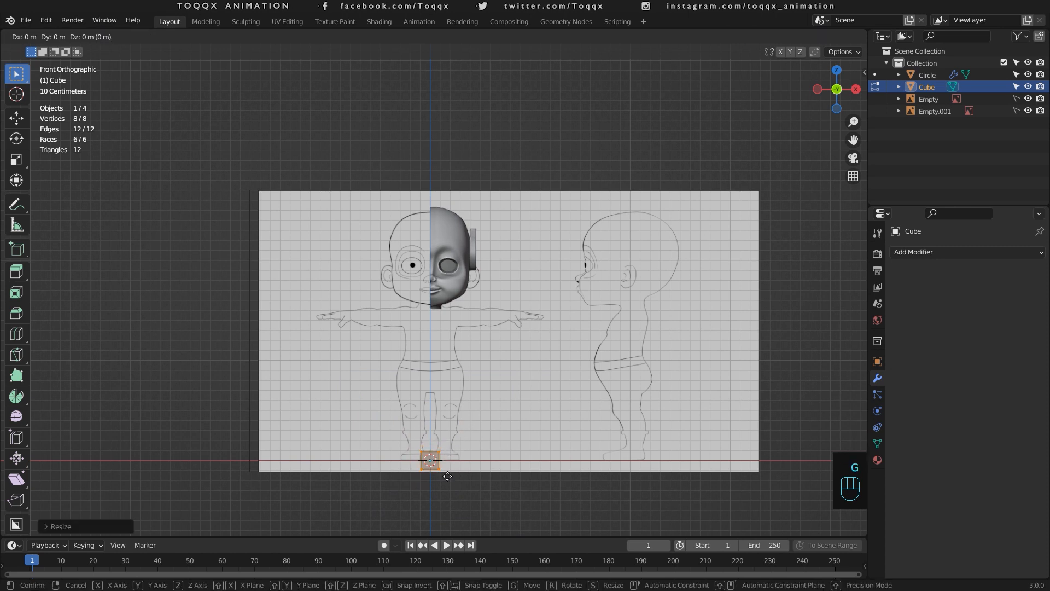
key(z)
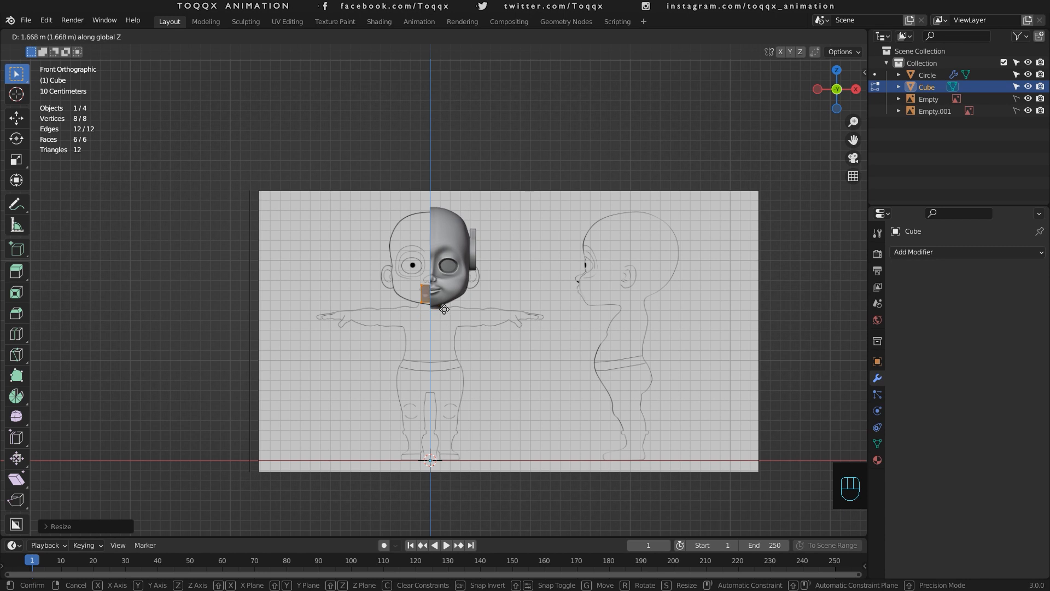
click(444, 309)
key(KP_3)
scroll(444, 310, up, 2)
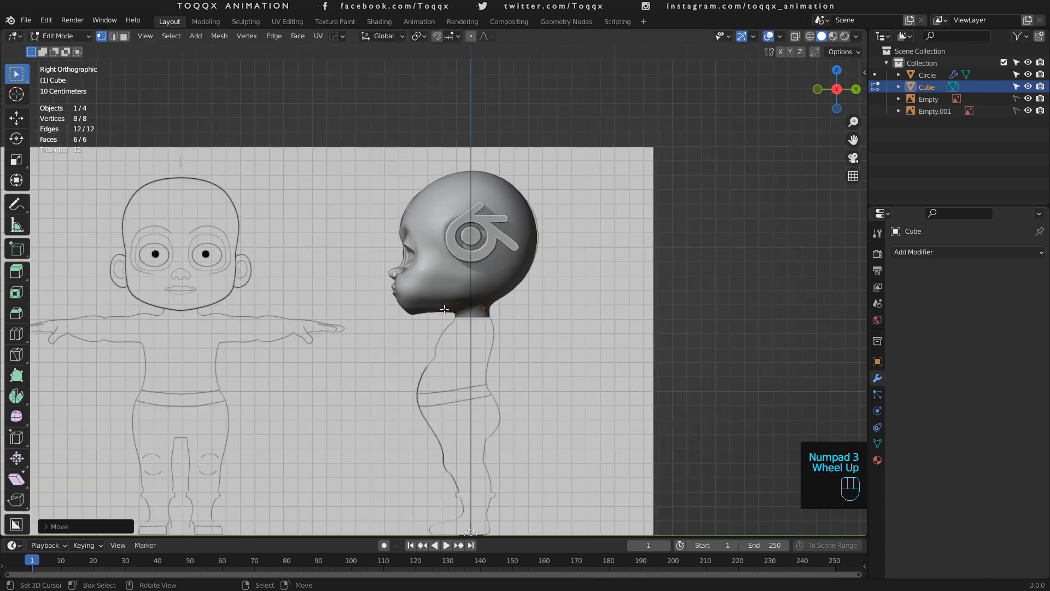
click(798, 36)
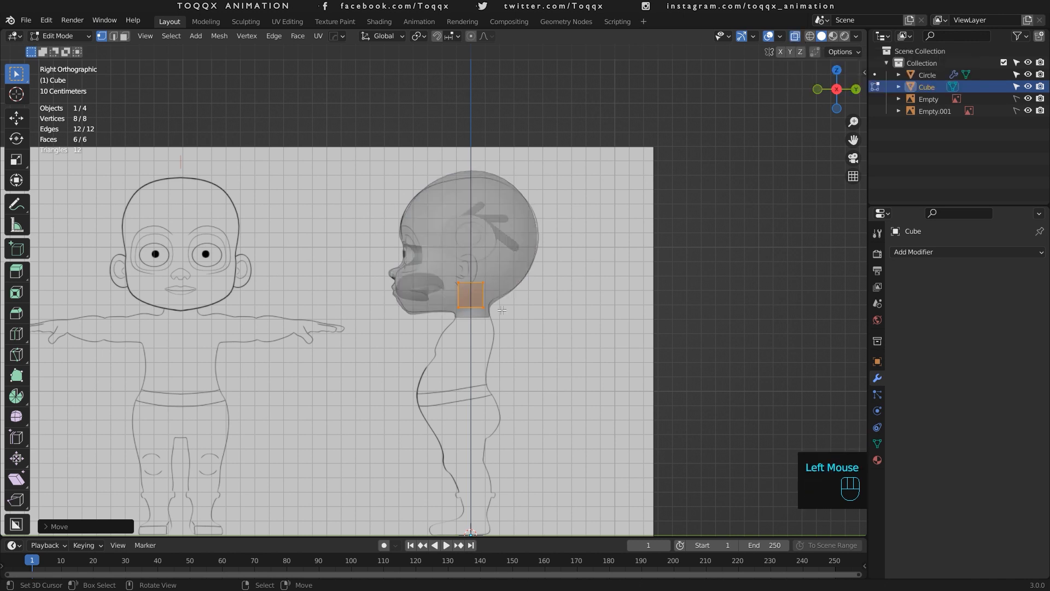
Shrink the cube further and flatten it along Y into a thin tooth-shaped block.
scroll(502, 309, up, 5)
key(s)
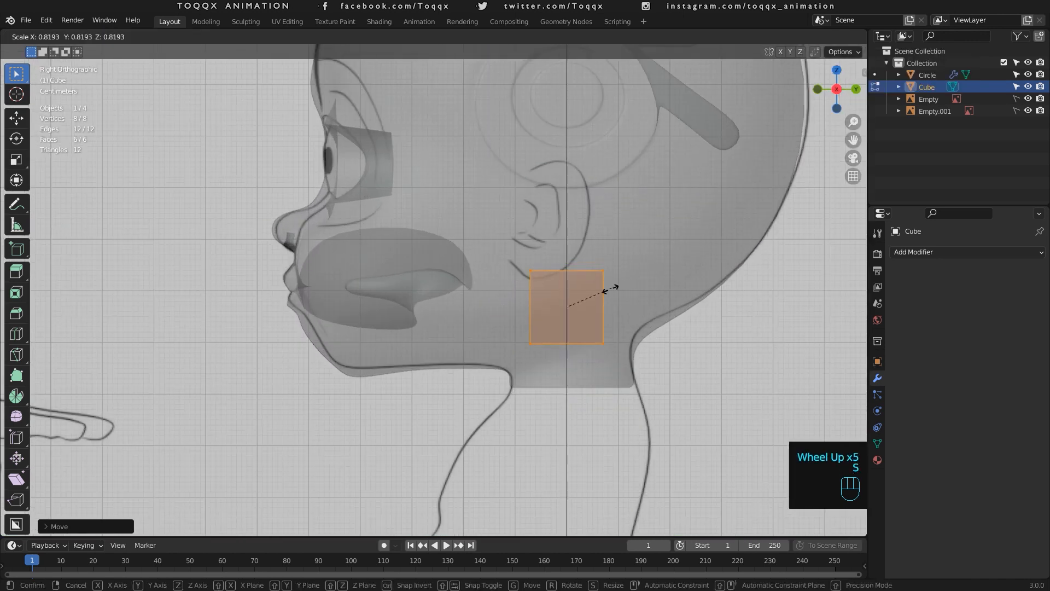
key(s)
key(y)
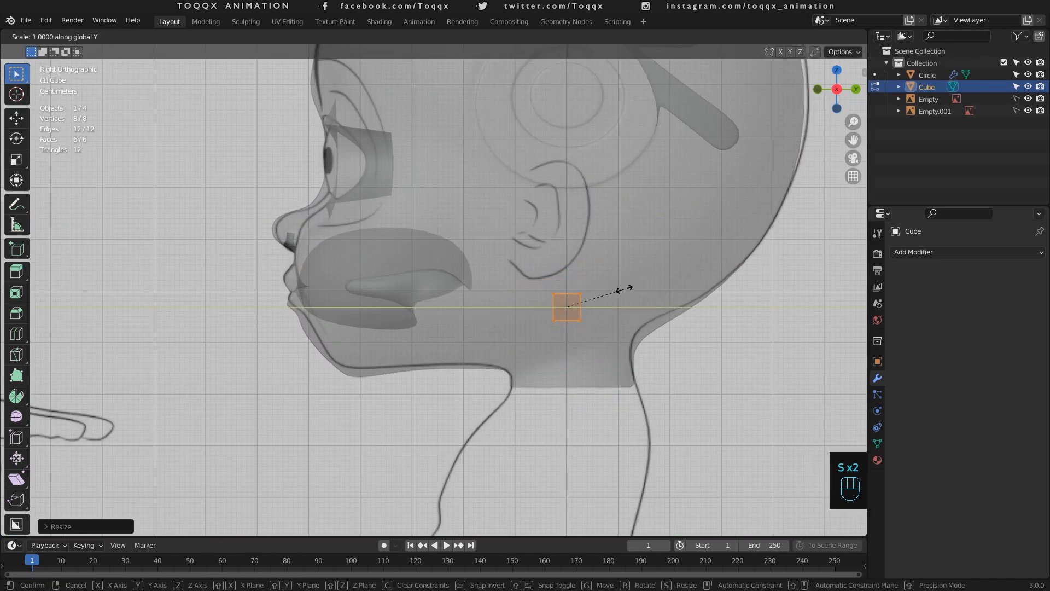
click(590, 297)
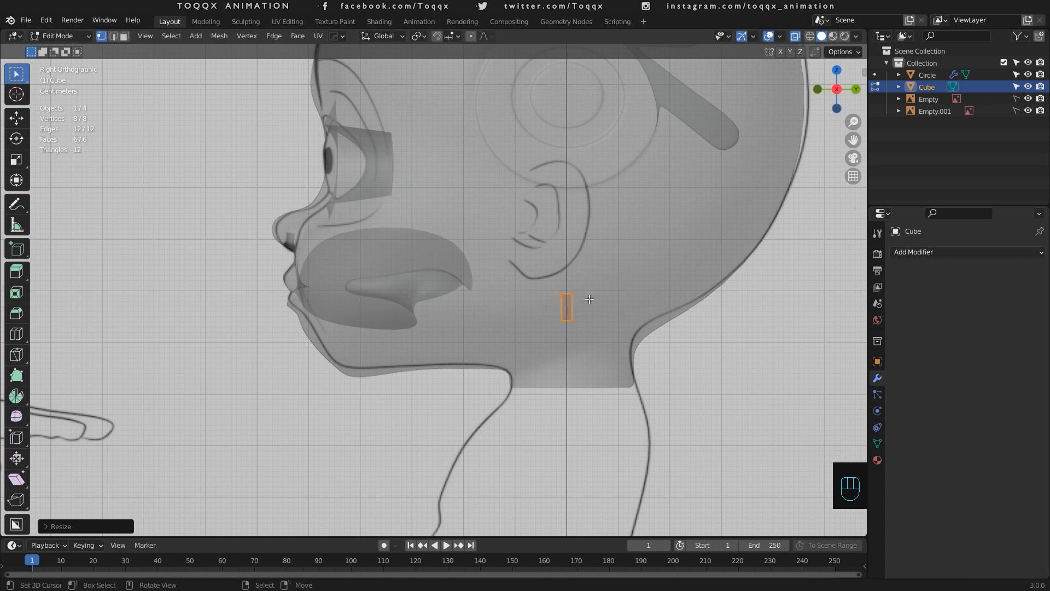
In front view, scale the tooth block to about half its size and place it at the mouth opening beside the mirror plane.
key(KP_1)
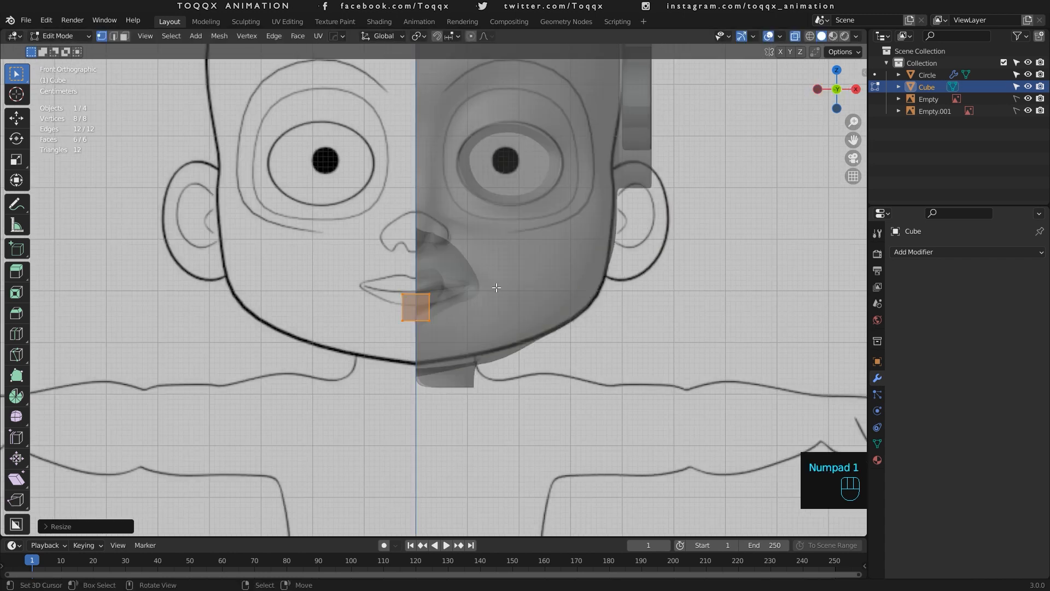
key(s)
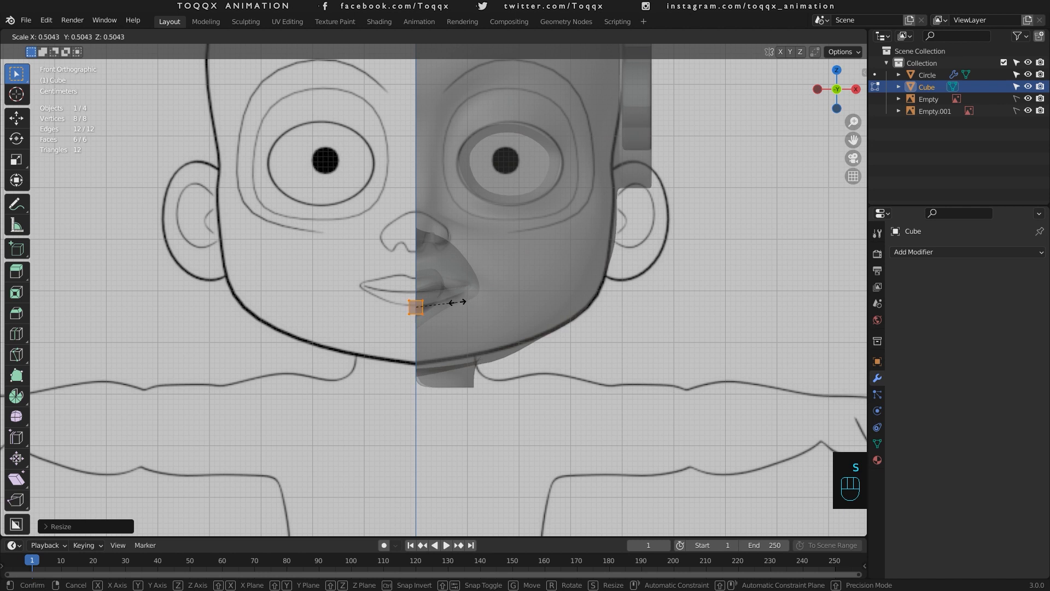
click(463, 301)
key(g)
click(463, 285)
scroll(463, 284, up, 4)
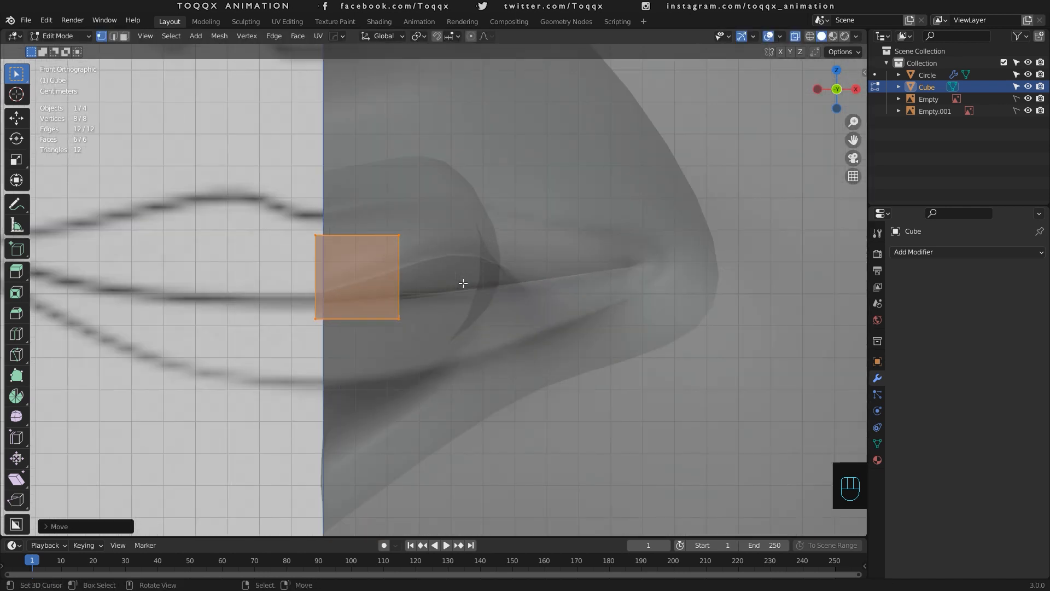
In left side view, move the tooth block along Y to the front of the mouth cavity.
key(ctrl+KP_3)
scroll(469, 276, down, 2)
key(g)
key(y)
click(600, 391)
scroll(600, 390, up, 4)
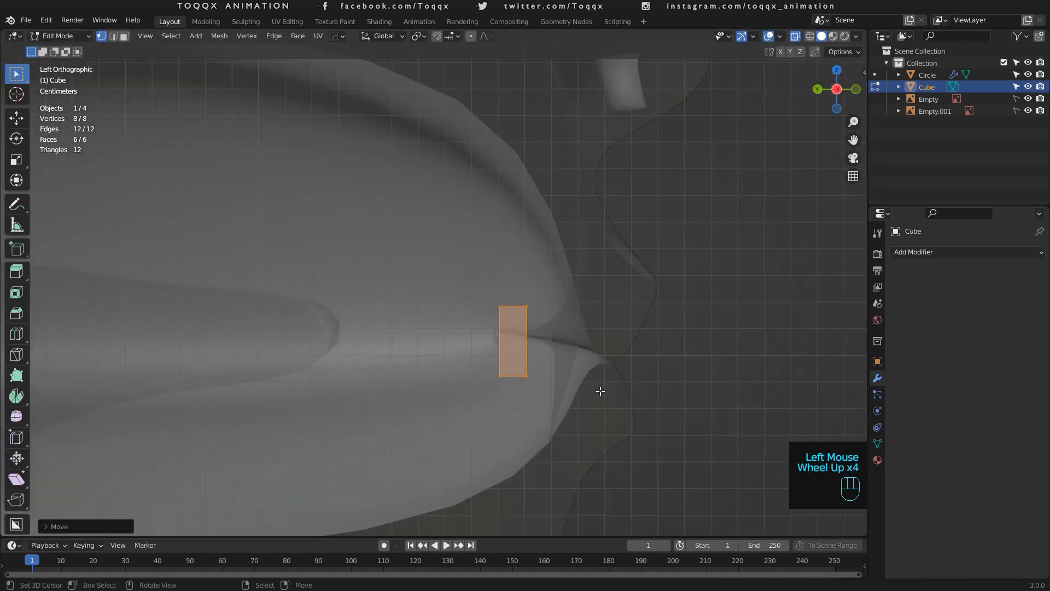
Adjust the tooth block's height and shift it farther forward along Y, just behind the upper lip, with X-ray display off.
scroll(600, 391, up, 2)
key(g)
click(591, 364)
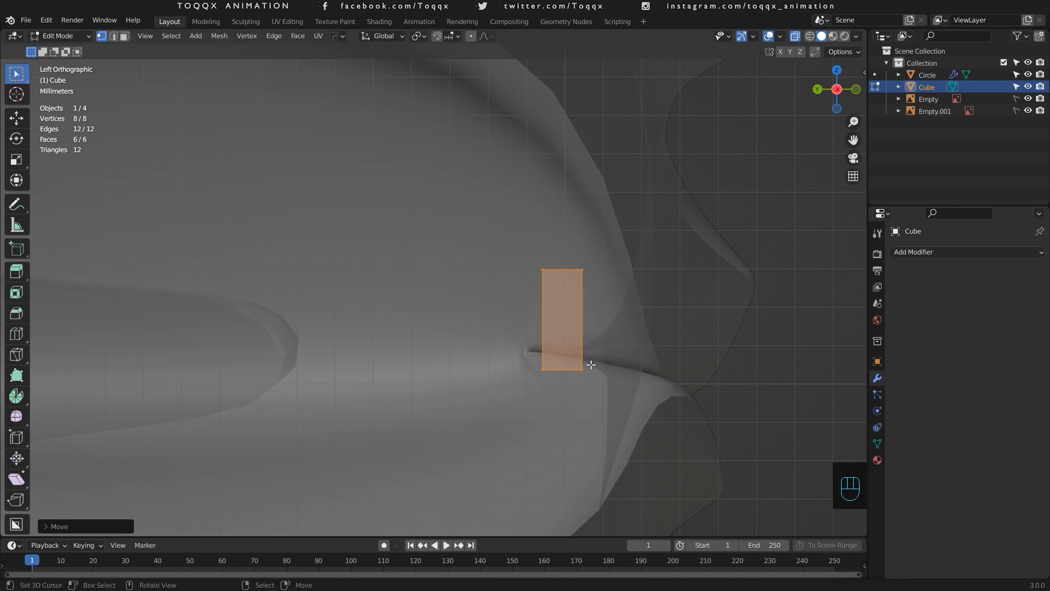
key(alt+z)
key(g)
key(y)
click(634, 328)
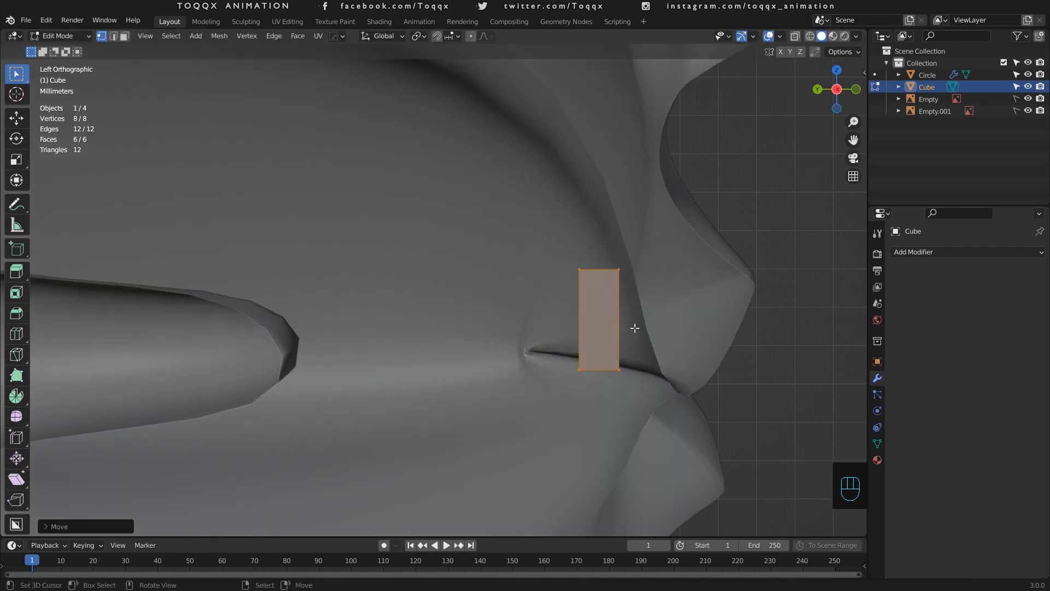
In X-ray top view, duplicate the tooth block outward, rotating and placing the copy against the first along the lip's curve.
key(KP_7)
click(796, 36)
scroll(355, 435, down, 2)
key(KP_1)
key(KP_7)
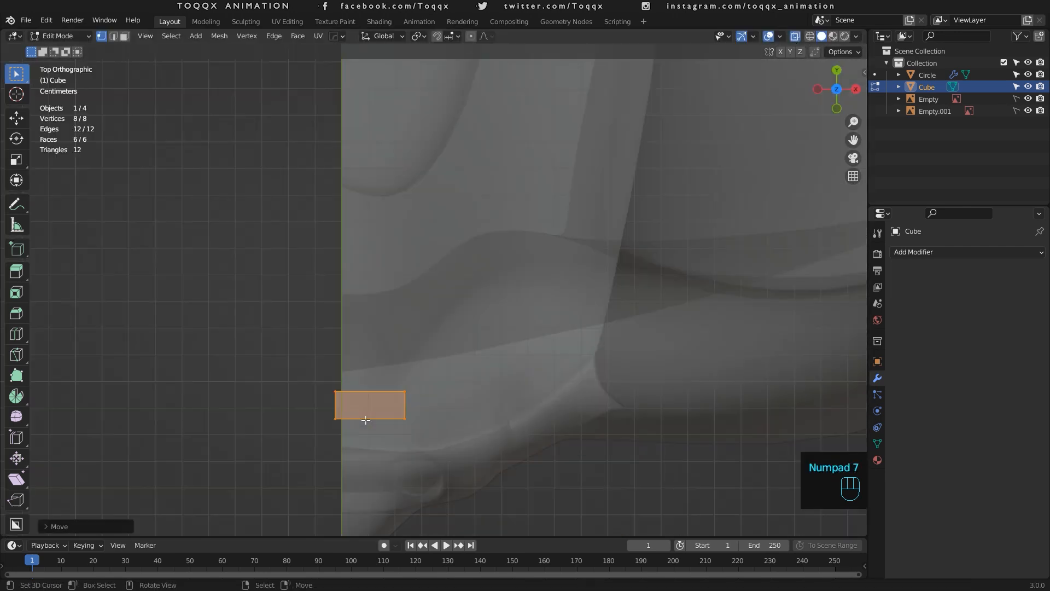
key(shift+d)
click(433, 405)
key(r)
click(461, 385)
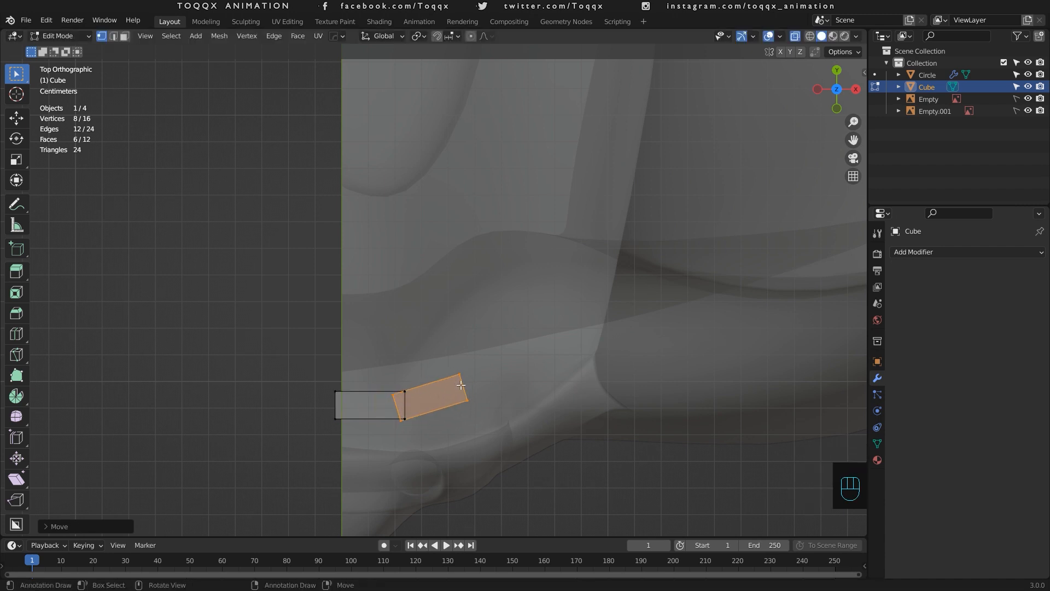
key(r)
click(461, 390)
key(g)
click(463, 393)
Try a third tooth block beyond the second, rotated to follow the lip's curve, and delete it.
key(shift+d)
click(525, 383)
key(r)
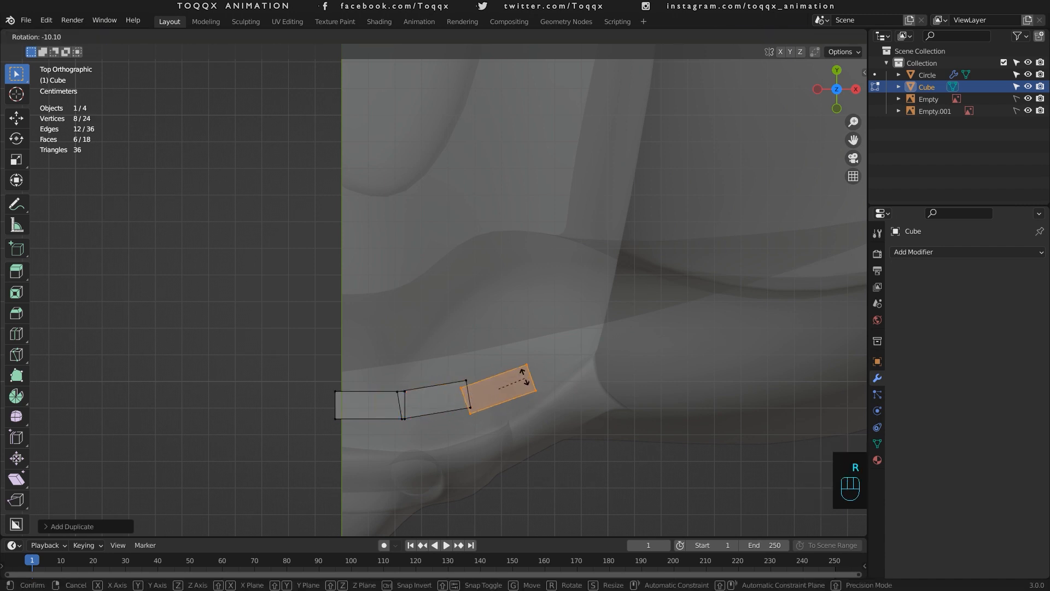
click(524, 378)
key(g)
click(519, 362)
key(x)
click(505, 356)
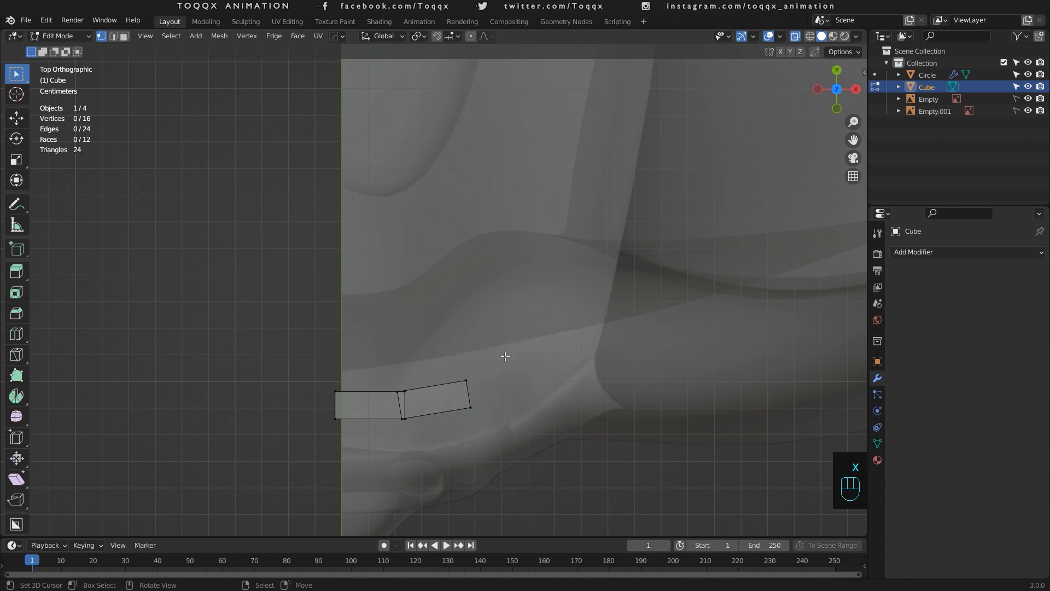
In front view, select the upper ends of both tooth blocks and delete their top faces.
key(Tab)
key(KP_1)
key(Tab)
drag(327, 256, 503, 293)
key(x)
click(501, 346)
drag(835, 70, 836, 68)
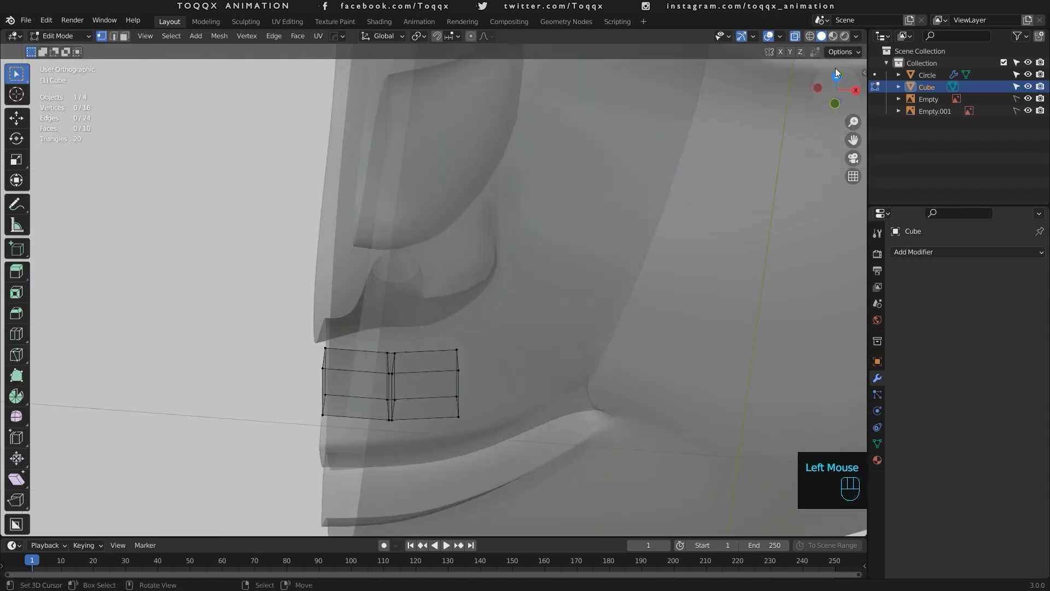
Add a level 2 Subdivision modifier to the teeth object and return to mesh editing.
key(Tab)
key(ctrl+2)
key(Tab)
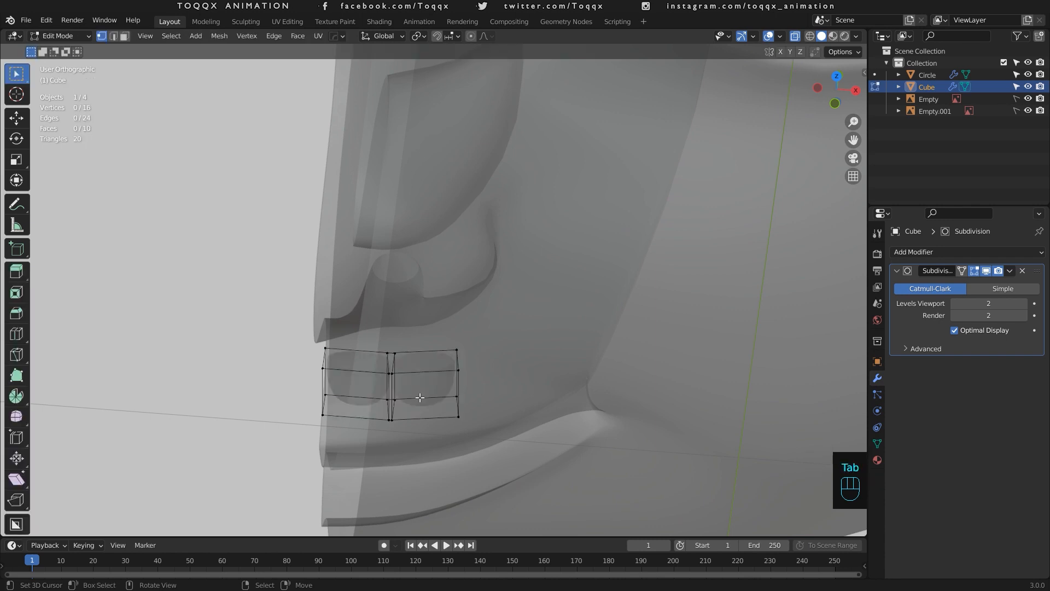
Enable the Subdivision modifier's on-cage display for the teeth and view all of them selected in front view.
key(Tab)
click(963, 271)
key(Tab)
right_click(448, 369)
key(l)
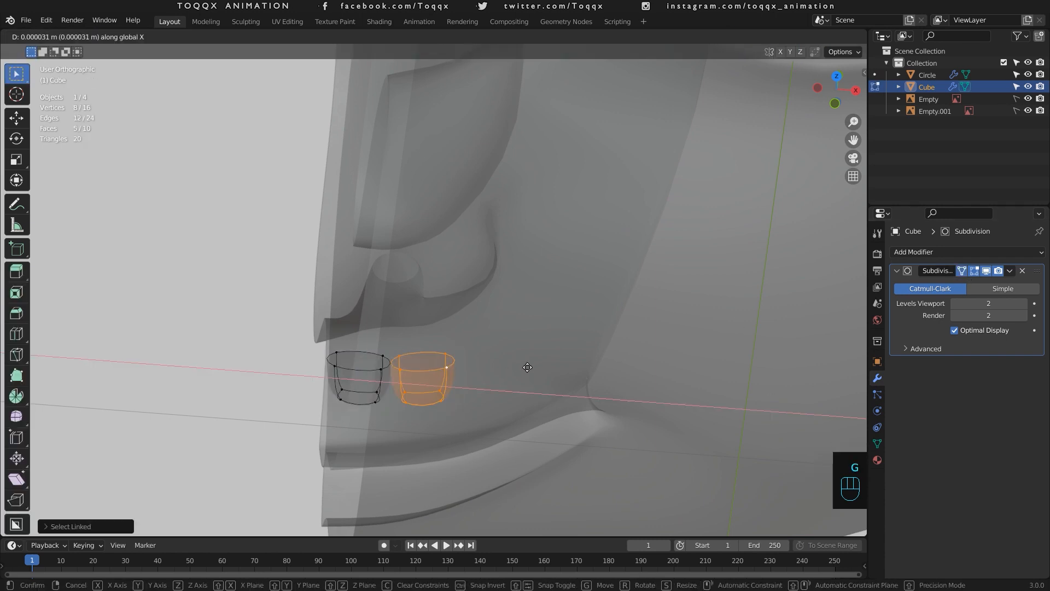
key(a)
key(KP_1)
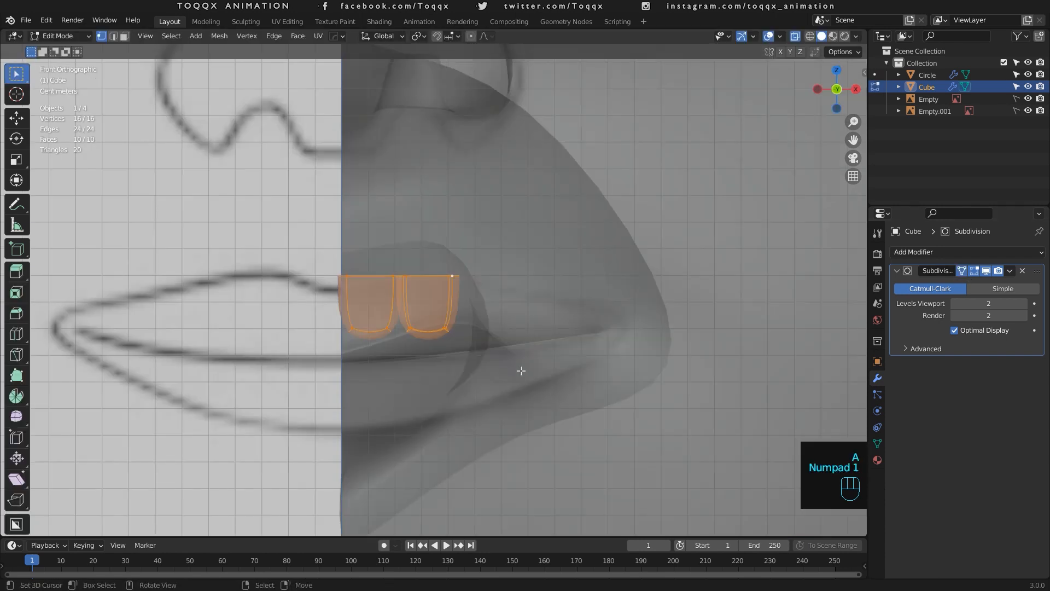
right_click(452, 280)
key(l)
key(g)
key(z)
right_click(438, 316)
right_click(388, 324)
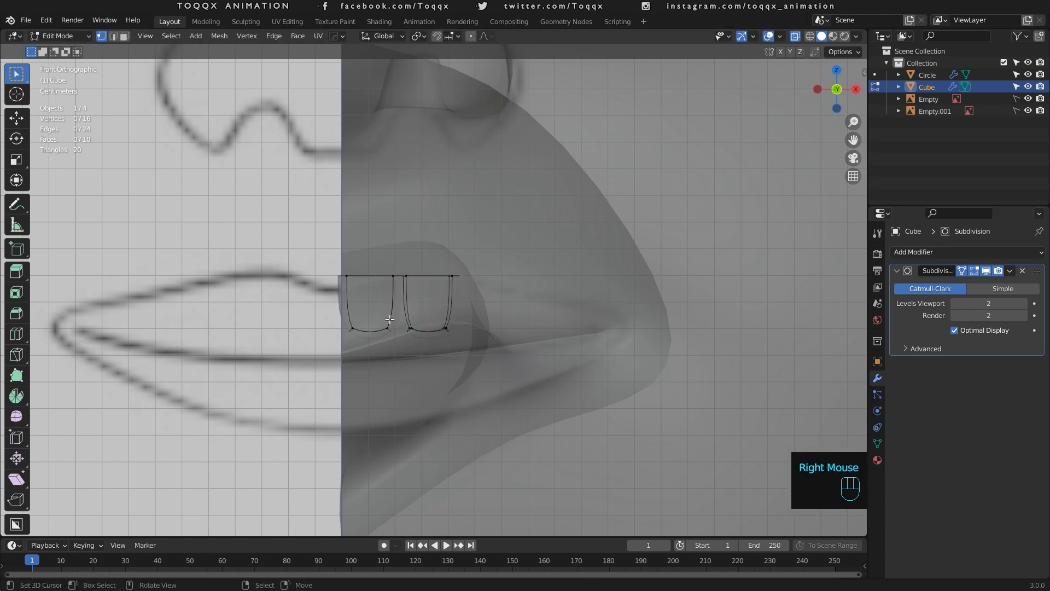
Shorten the outer tooth by raising its lower-end vertices along Z.
drag(395, 315, 464, 356)
key(g)
key(z)
click(436, 367)
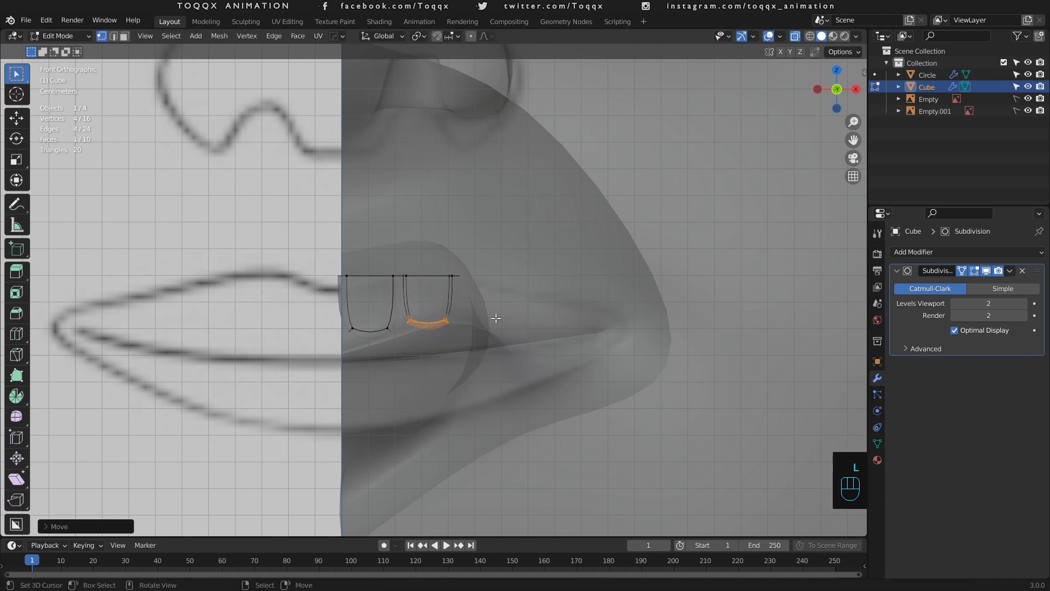
Select the whole outer tooth and slide it along X closer to the inner tooth.
key(l)
right_click(451, 278)
key(l)
key(g)
key(x)
click(524, 298)
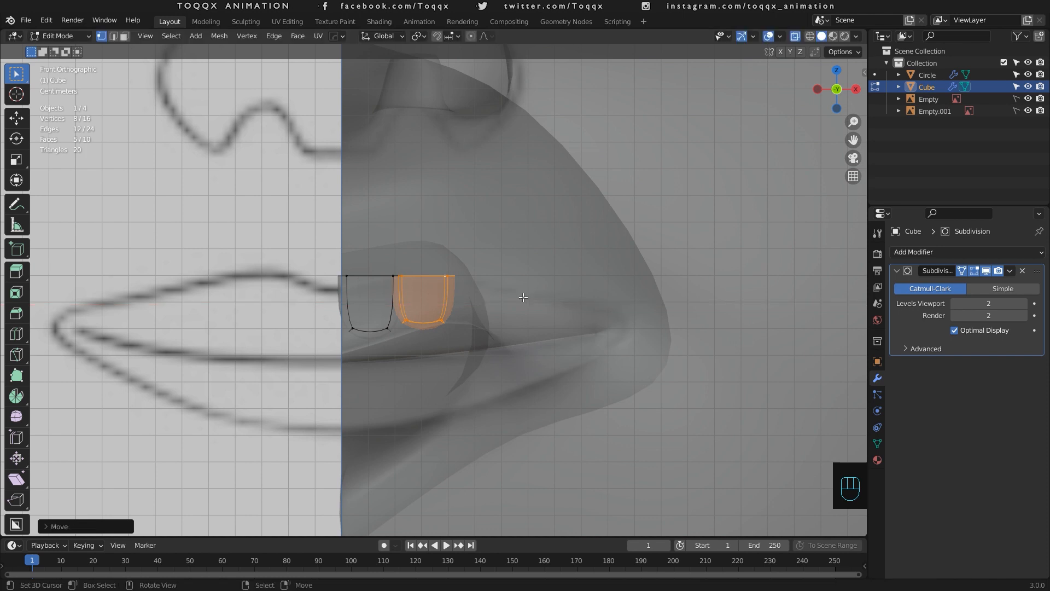
Duplicate the inner tooth, mirror the copy along Z, and lower it into place as a bottom tooth.
right_click(401, 272)
key(l)
right_click(390, 267)
key(l)
key(shift+d)
right_click(391, 238)
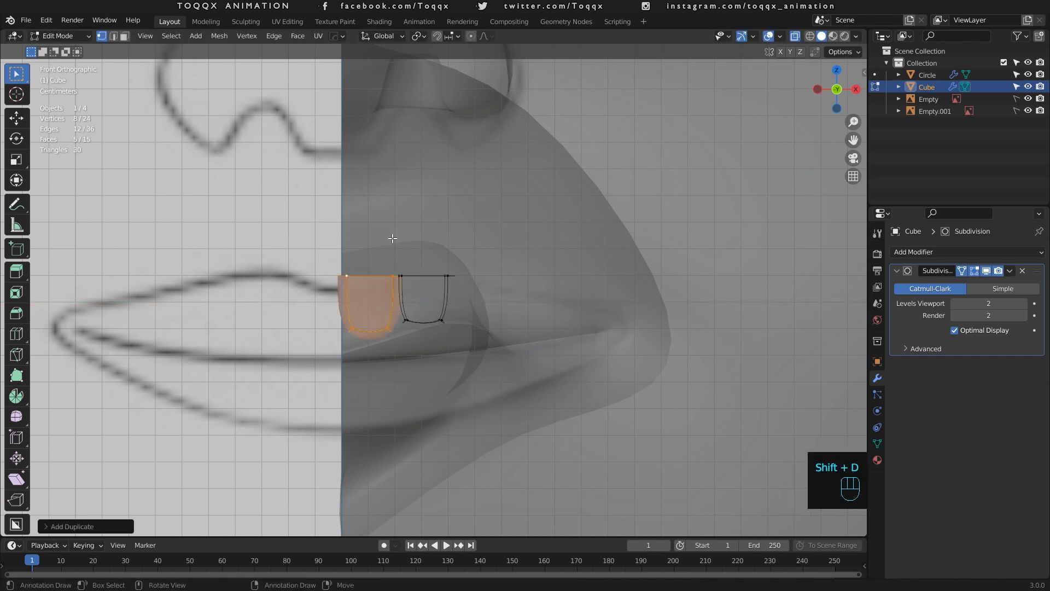
key(ctrl+m)
key(z)
click(393, 237)
key(g)
key(z)
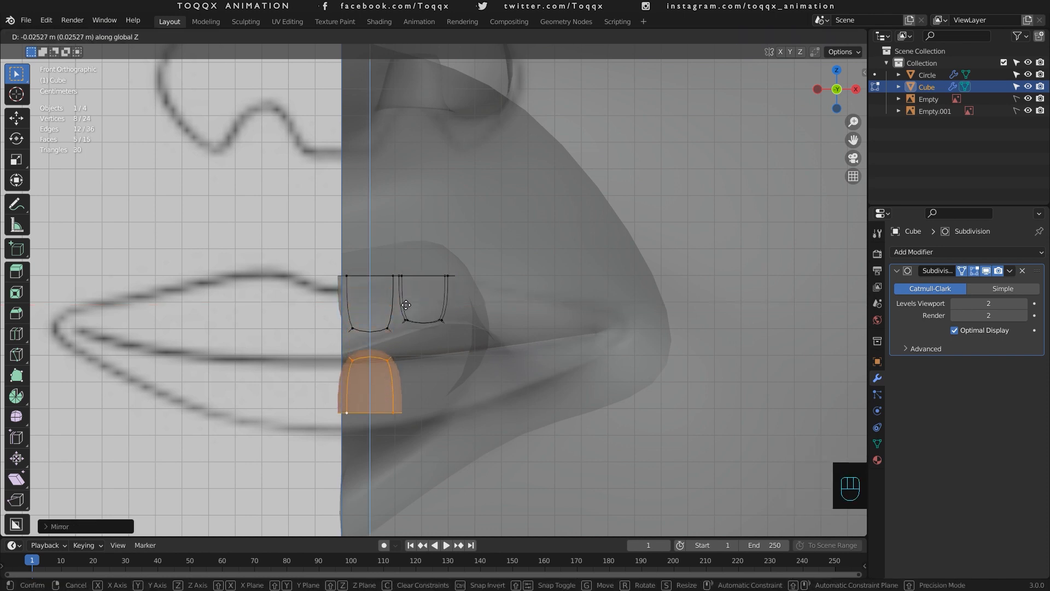
click(408, 310)
Select both upper teeth and lower them along Z toward the bottom tooth.
right_click(389, 277)
key(b)
drag(332, 256, 512, 337)
key(g)
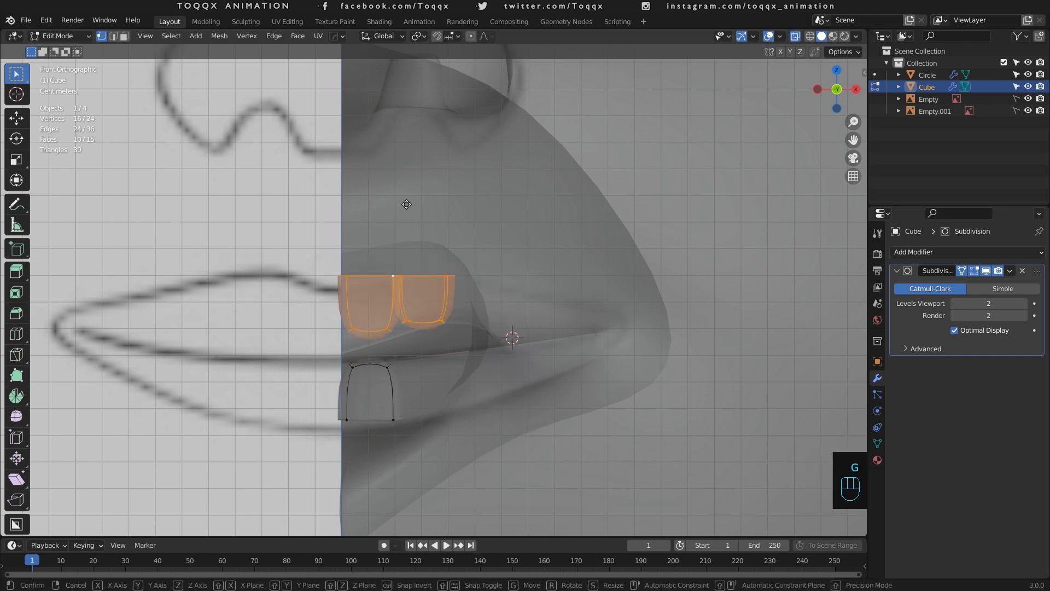
key(z)
click(407, 224)
Snap the 3D cursor to the world origin and set the transform pivot point to the 3D cursor.
scroll(392, 373, down, 8)
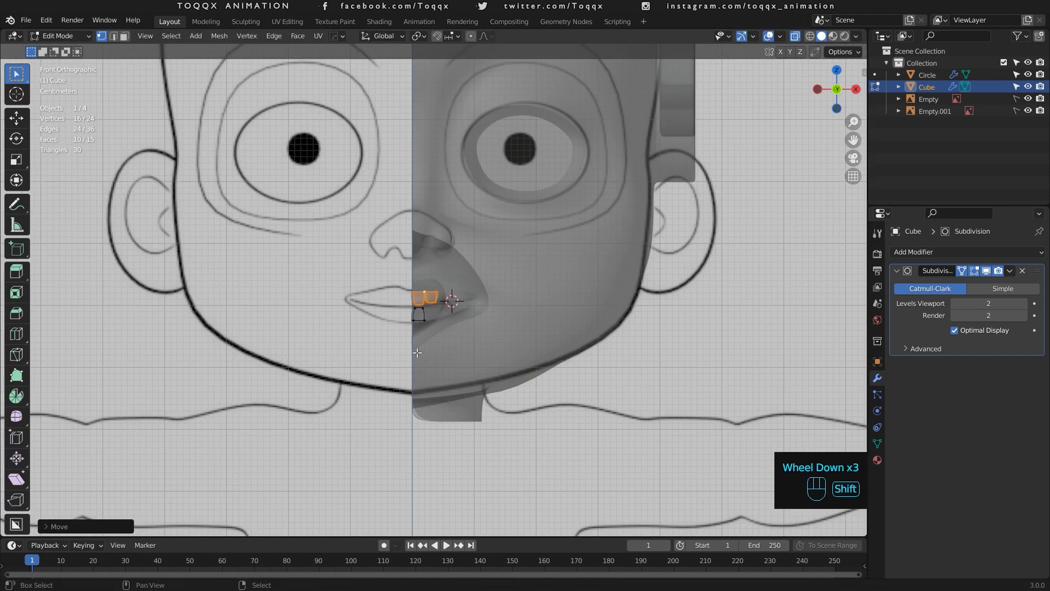
key(shift+s)
click(361, 397)
click(418, 36)
click(425, 64)
Duplicate all the teeth in place and mirror the copies along X to the other side of the mouth.
key(a)
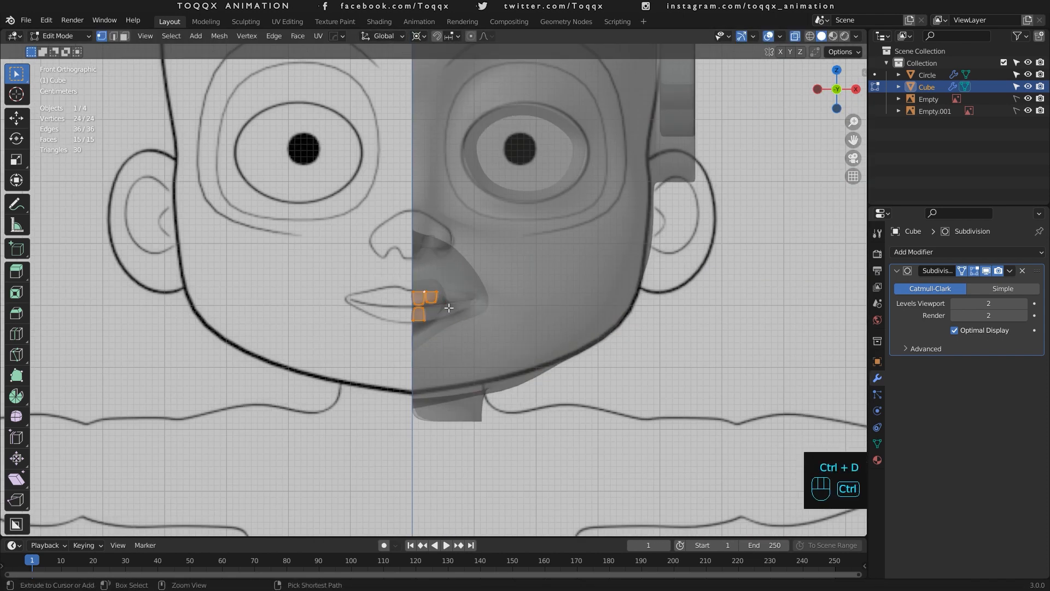
key(shift+d)
key(x)
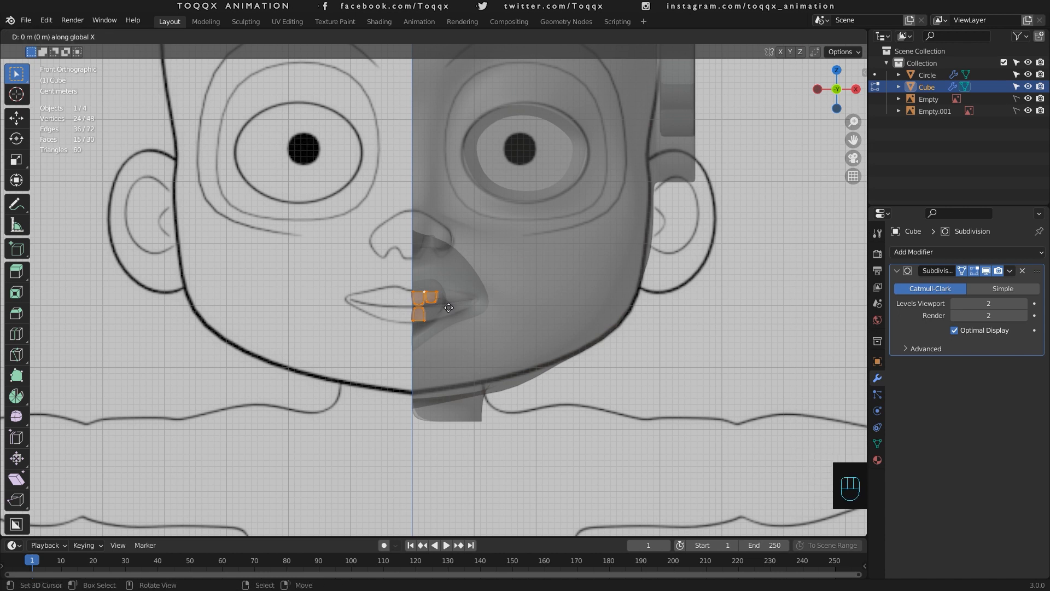
right_click(460, 267)
key(ctrl+m)
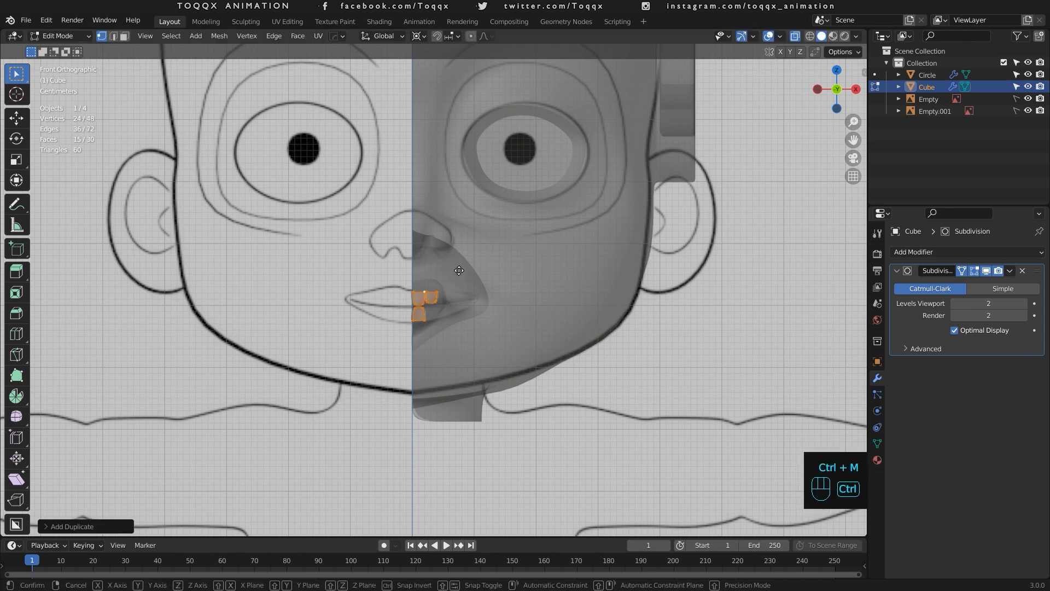
right_click(459, 270)
key(ctrl+m)
key(x)
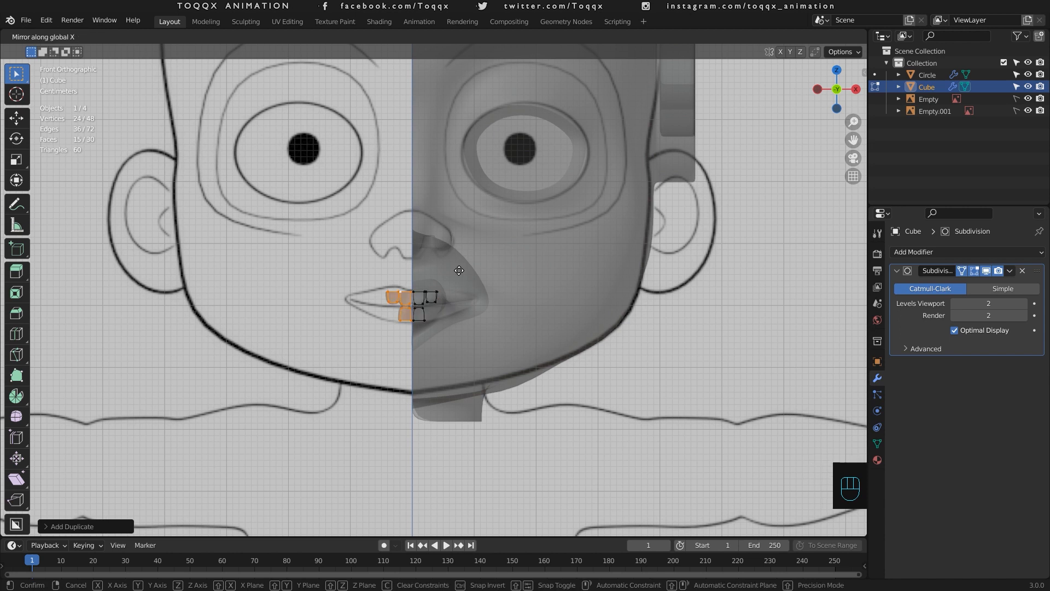
click(459, 270)
Select the head, turn on its Mirror modifier's viewport display, and save the file.
scroll(436, 237, down, 4)
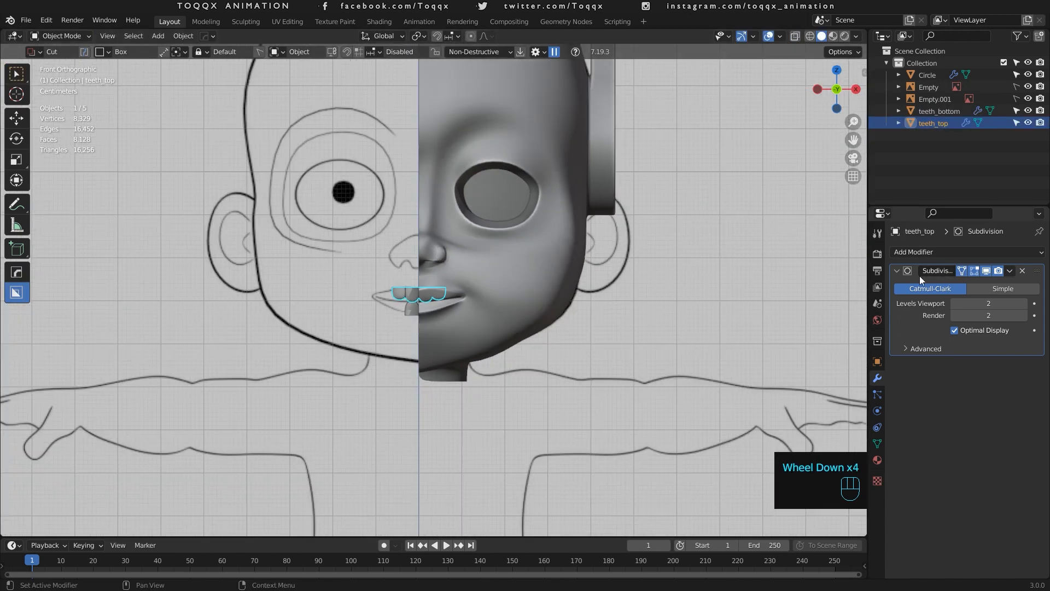
right_click(558, 260)
click(986, 273)
scroll(344, 339, up, 1)
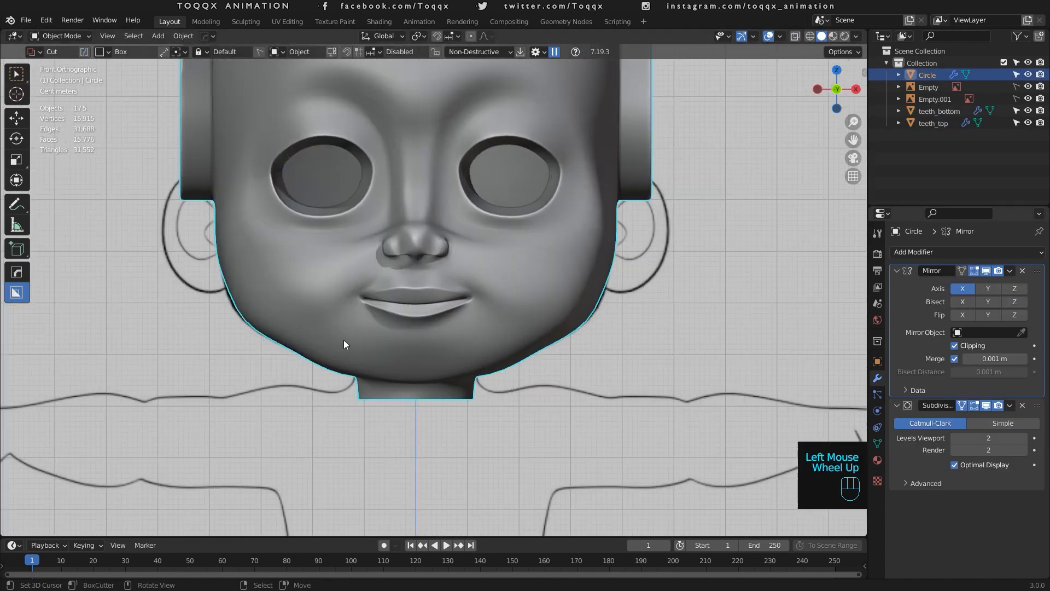
scroll(343, 341, up, 3)
scroll(435, 246, down, 2)
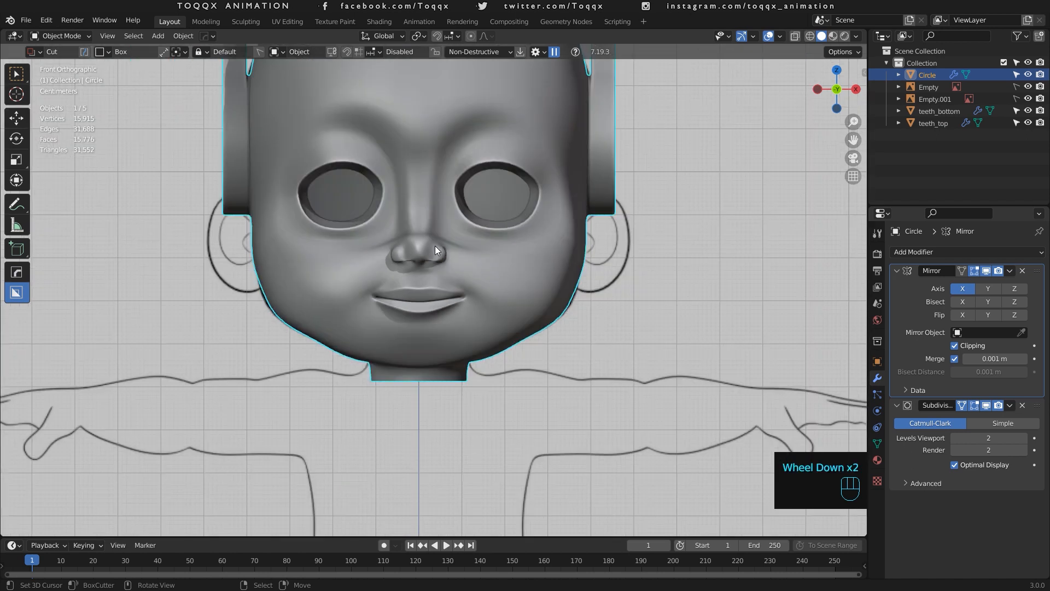
key(ctrl+s)
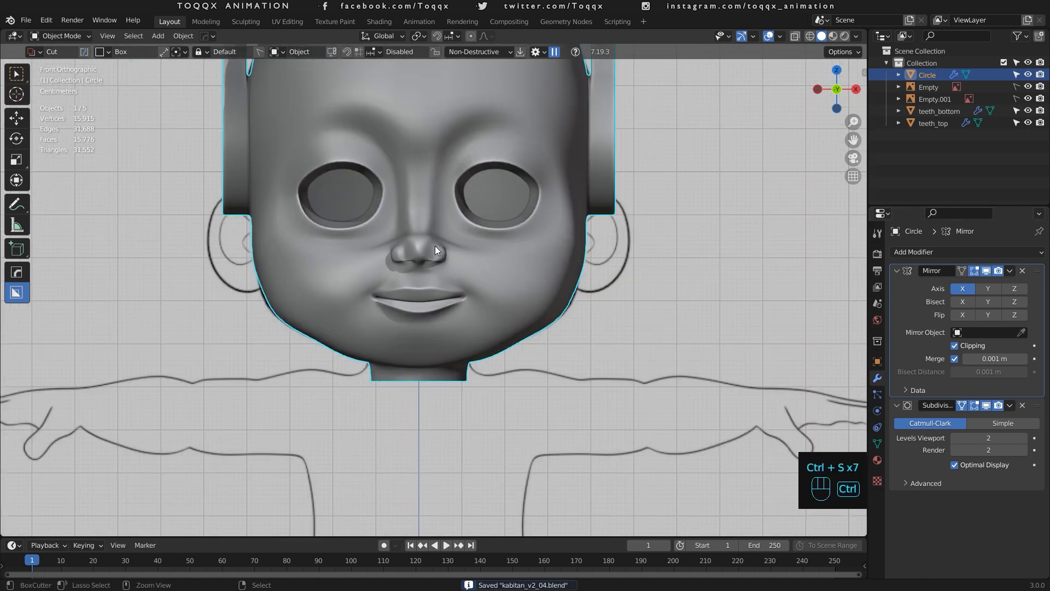
key(ctrl+s)
Add a UV sphere for the eyeball and rotate its mesh 90° about X.
scroll(435, 245, down, 5)
key(shift+a)
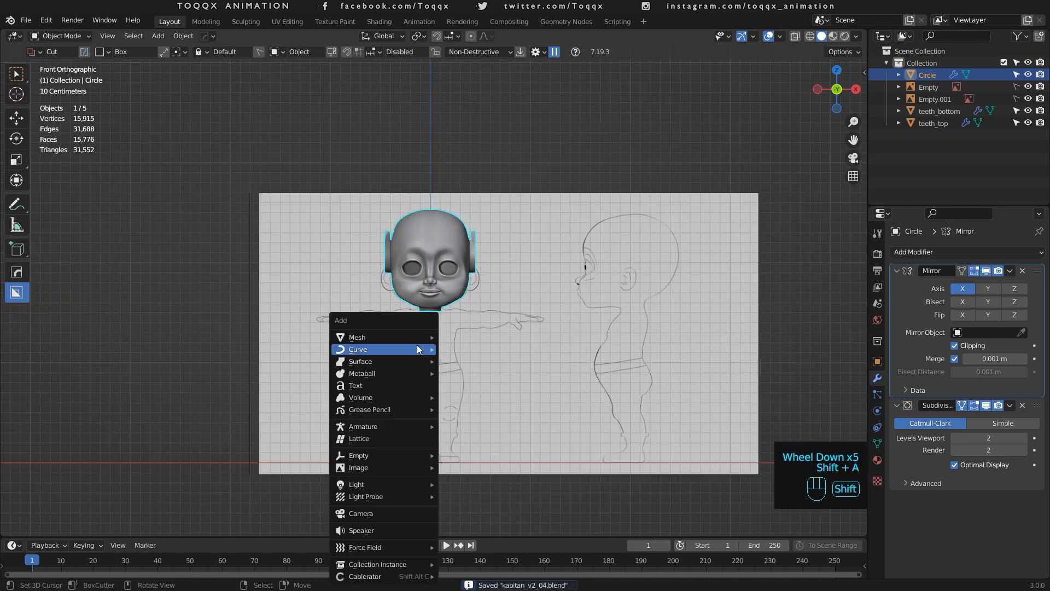
mouse_move(421, 336)
click(491, 374)
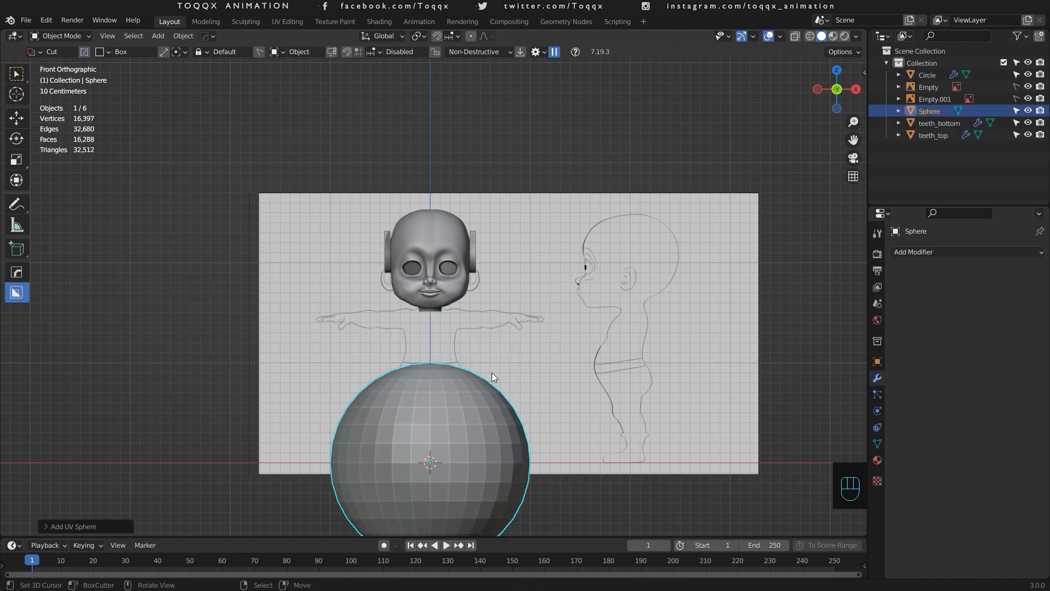
key(Tab)
text(rx90)
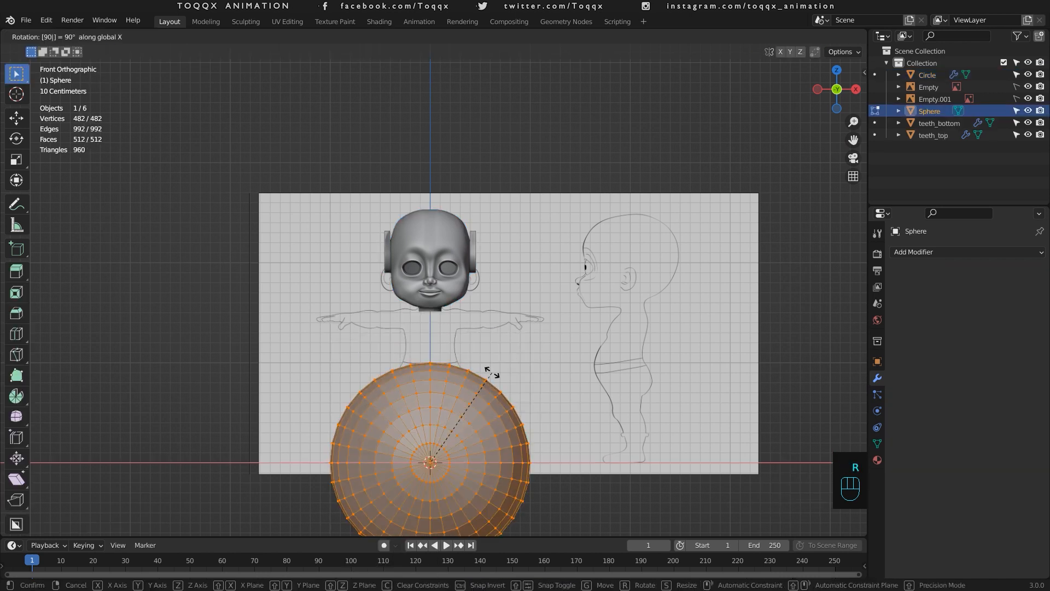
key(Return)
Scale the sphere's mesh down to about a quarter size and move the object over the character's left eye.
key(s)
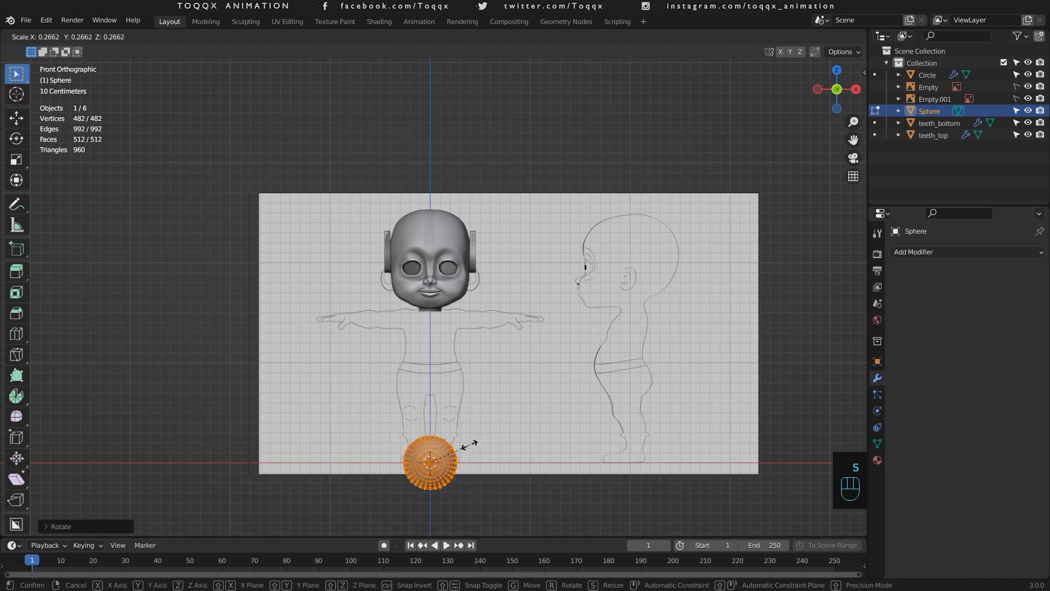
click(466, 448)
key(Tab)
key(g)
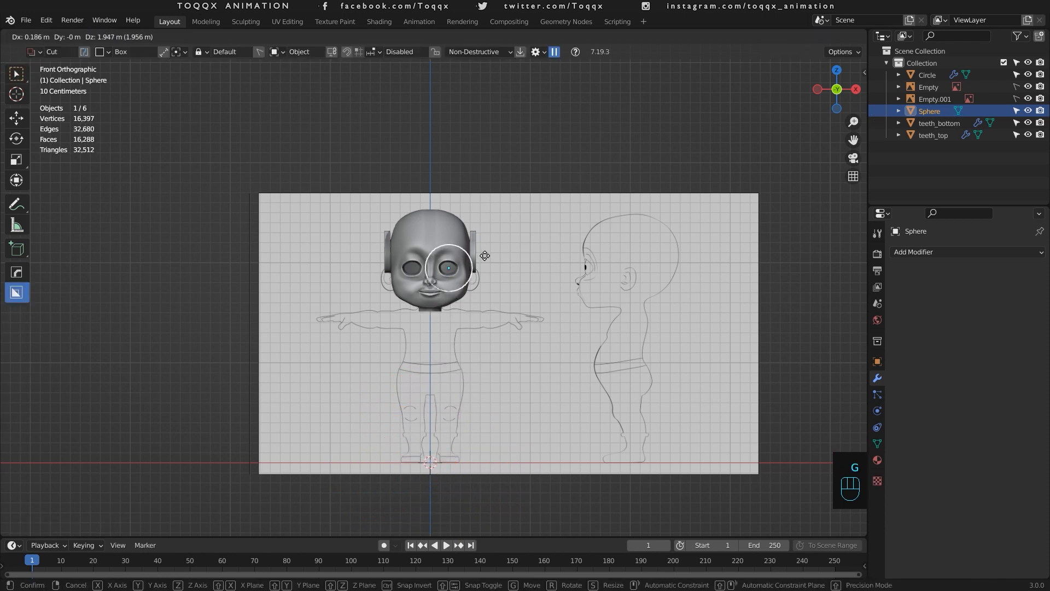
click(483, 245)
Scale the eyeball mesh by about 0.36 and centre the object in the left eye socket.
scroll(484, 253, up, 5)
key(Tab)
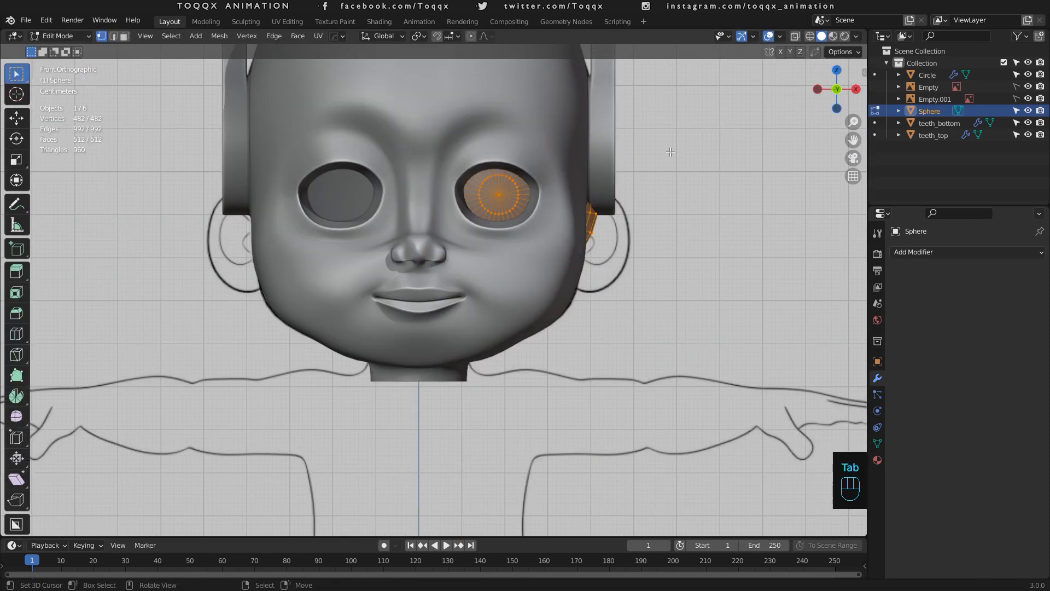
key(s)
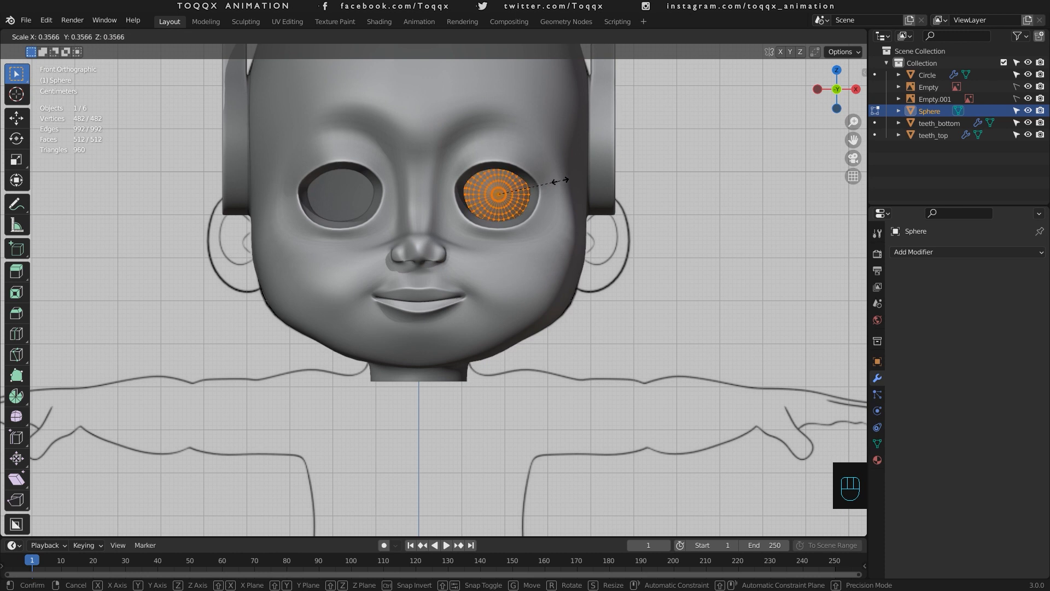
click(561, 181)
key(Tab)
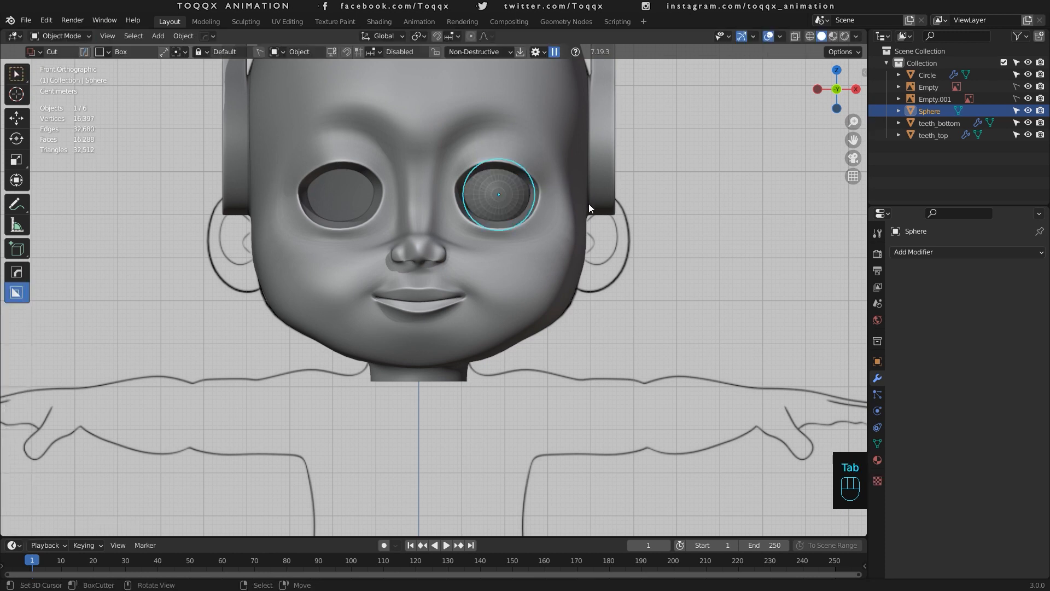
key(g)
click(585, 206)
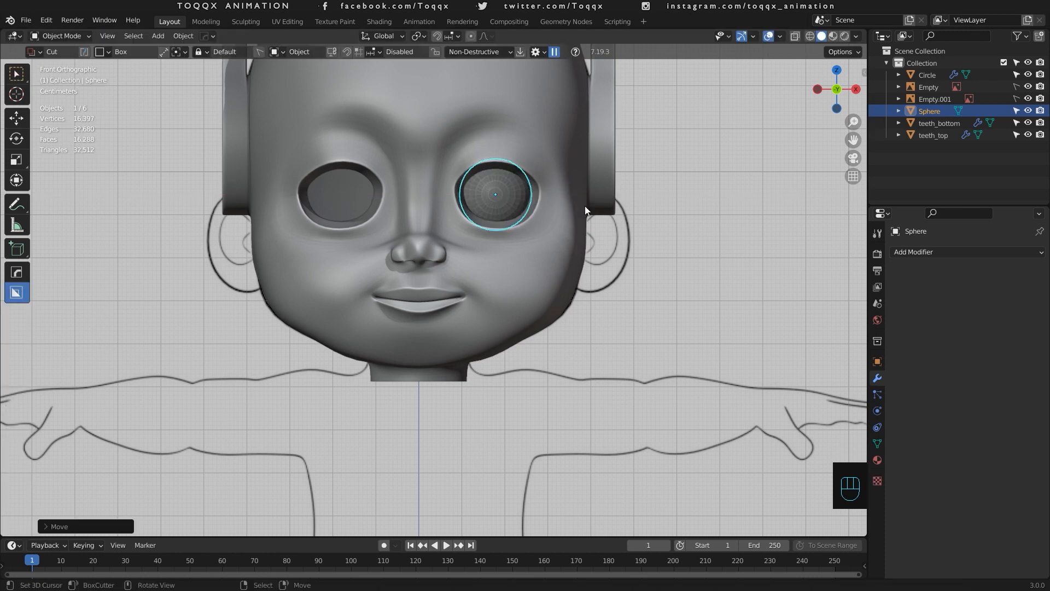
In side view, move the eyeball forward along Y into the eye socket, and return to front view.
key(KP_3)
key(g)
key(y)
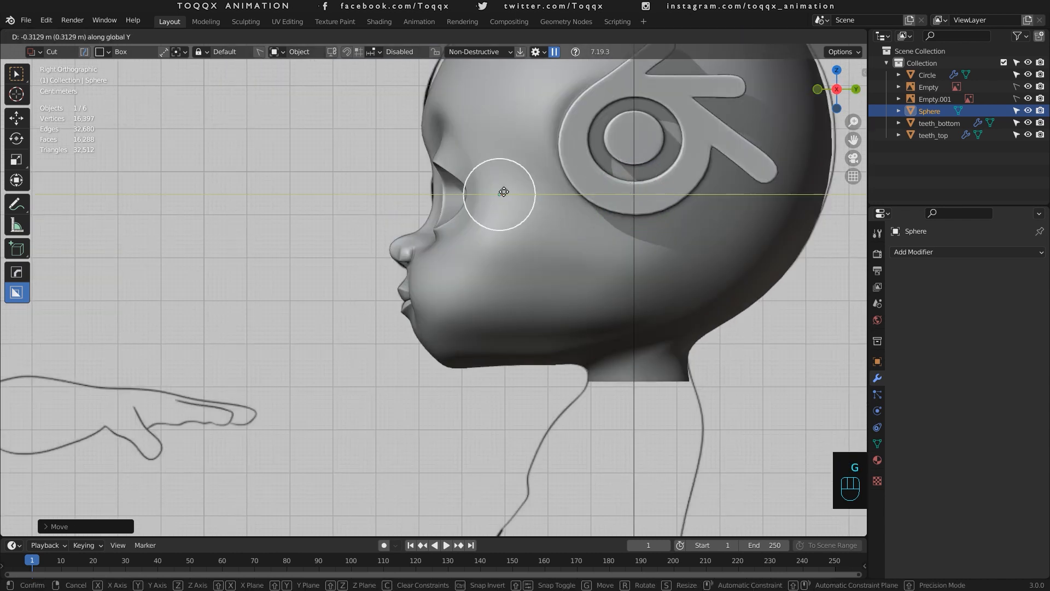
click(479, 192)
key(KP_1)
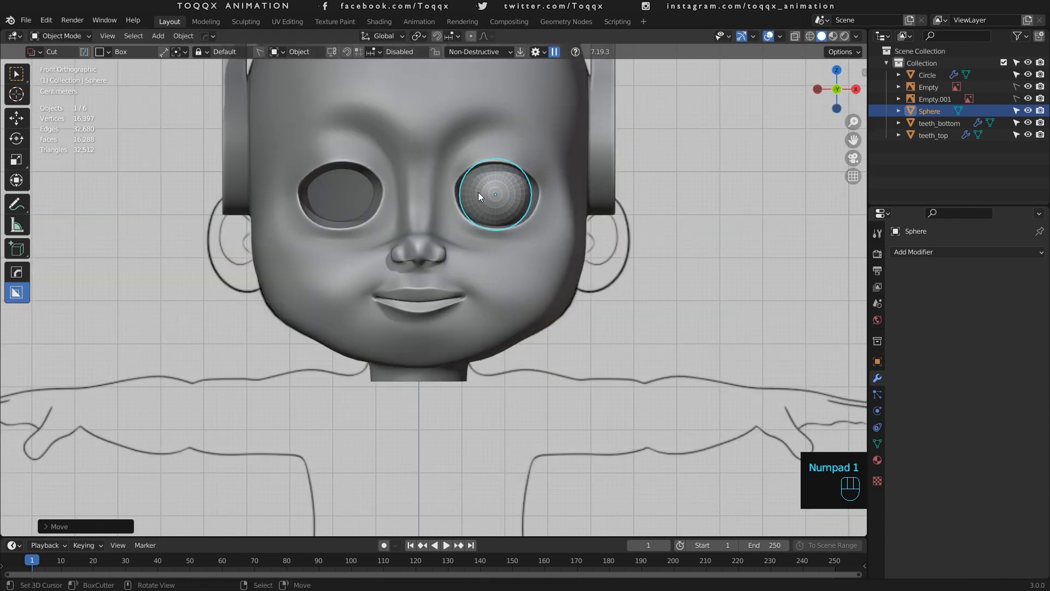
Enlarge the eyeball mesh by about 1.14 so it fills the eye opening.
scroll(478, 192, up, 3)
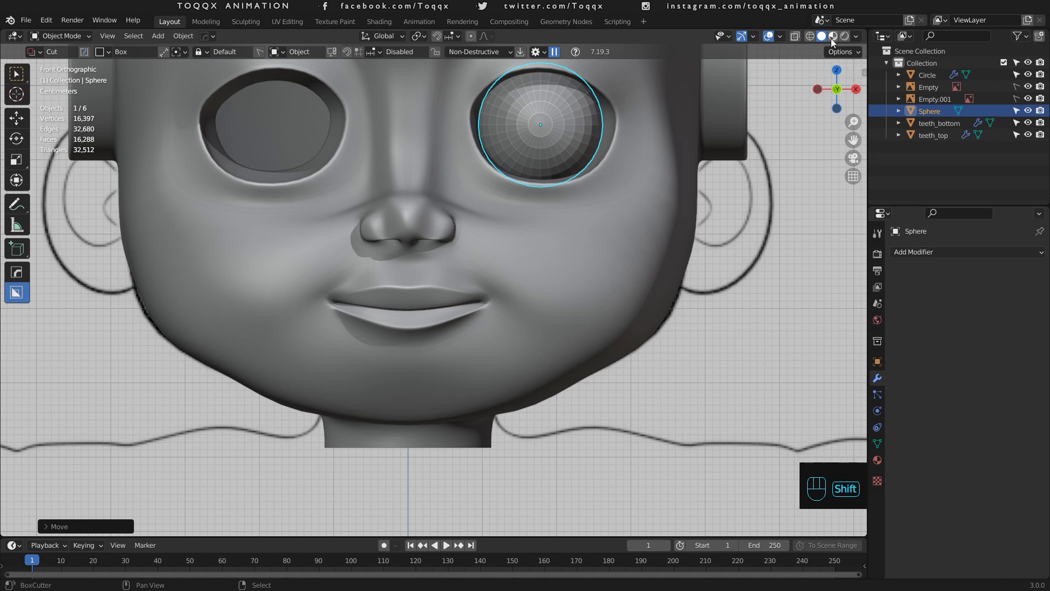
drag(853, 140, 733, 293)
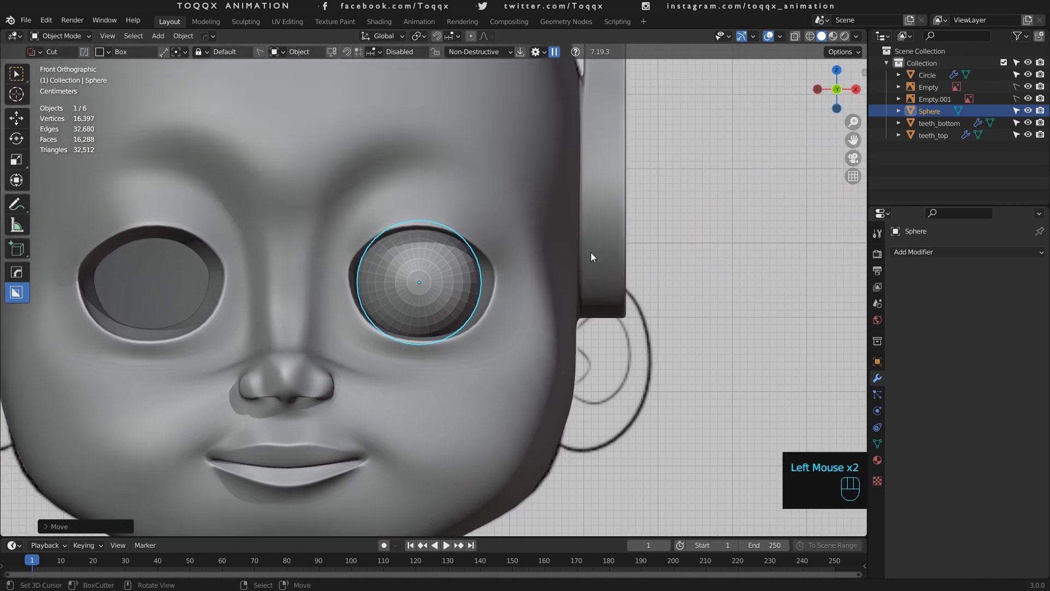
scroll(591, 251, up, 4)
key(Tab)
key(s)
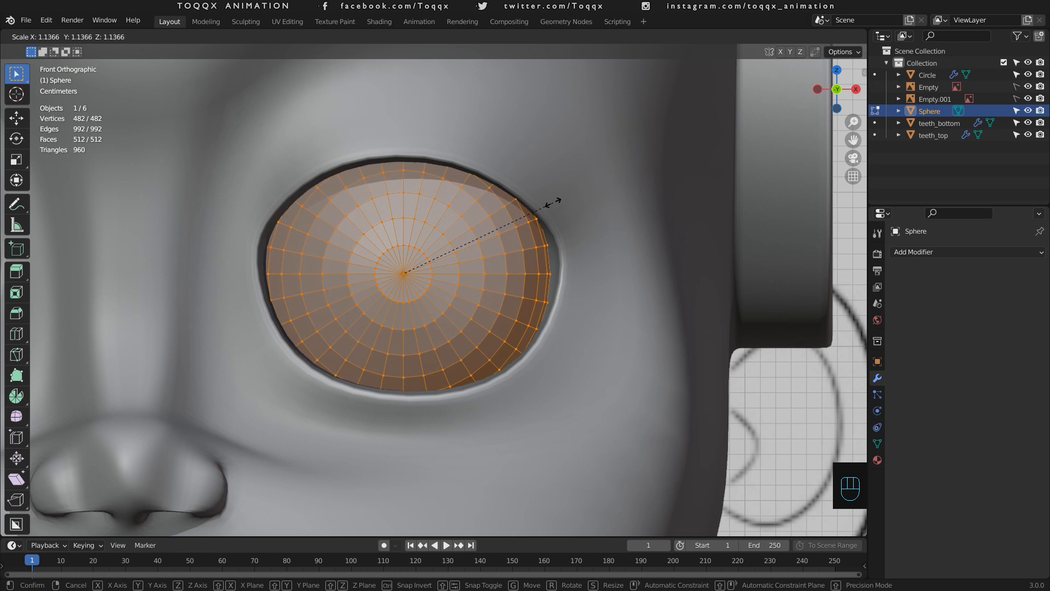
click(554, 203)
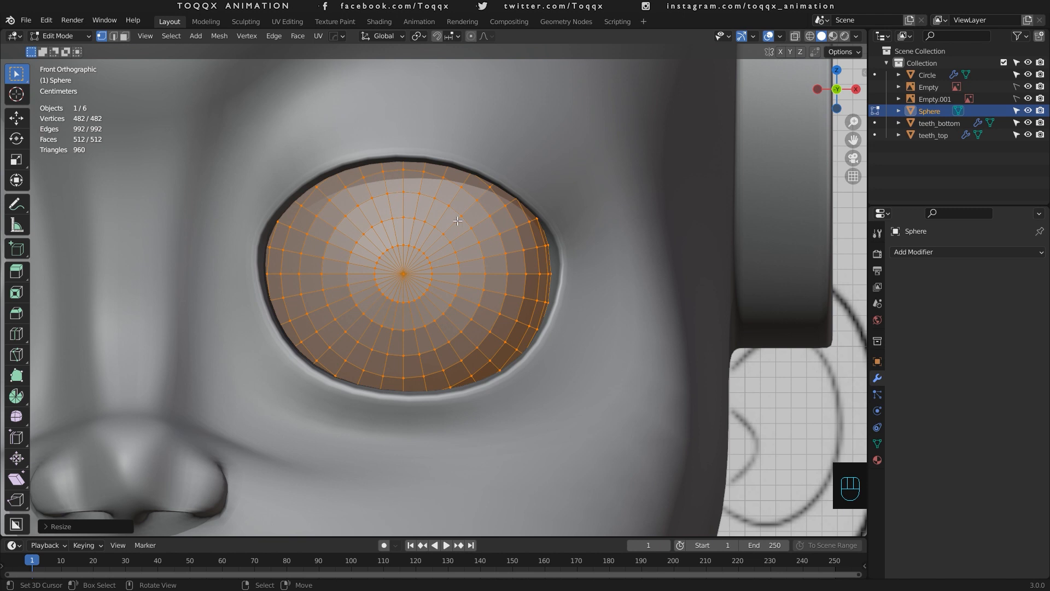
Leave mesh editing and, in side view, move the eyeball back along Y to about -0.367 m, deeper into the socket.
key(Tab)
scroll(445, 285, down, 3)
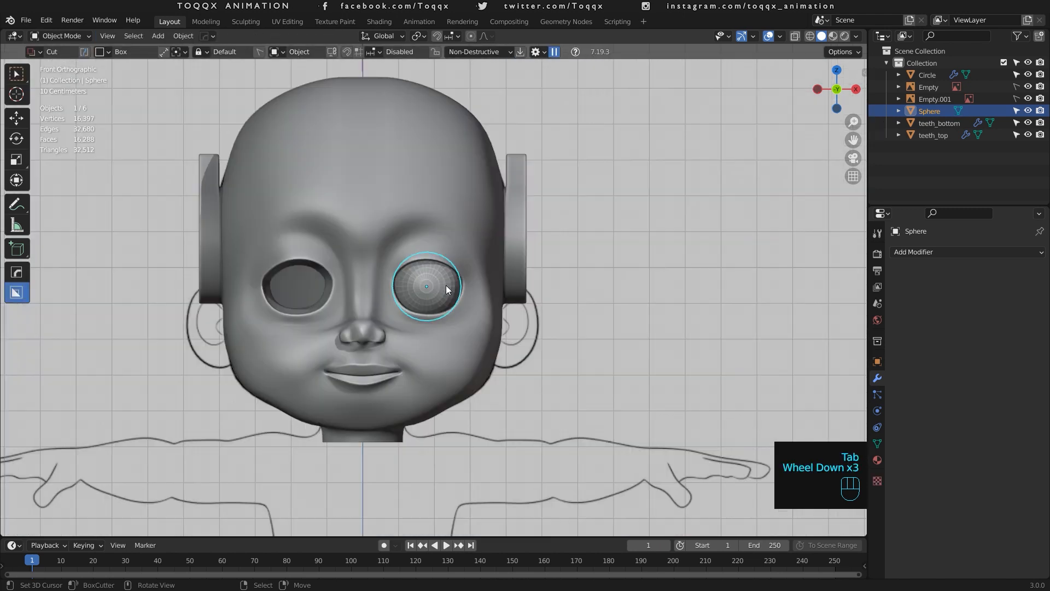
key(KP_3)
scroll(445, 285, up, 4)
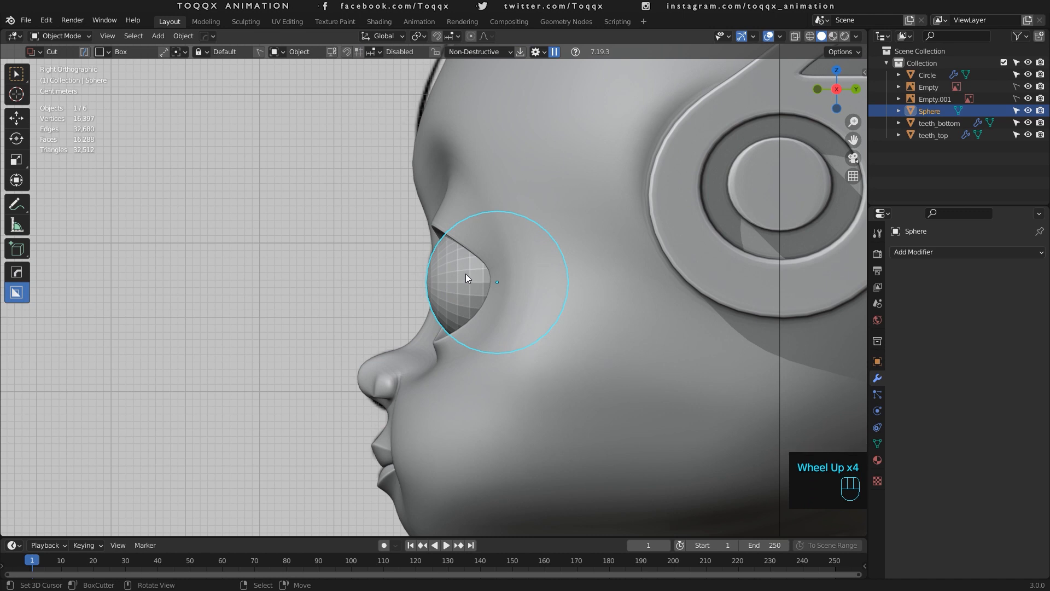
key(g)
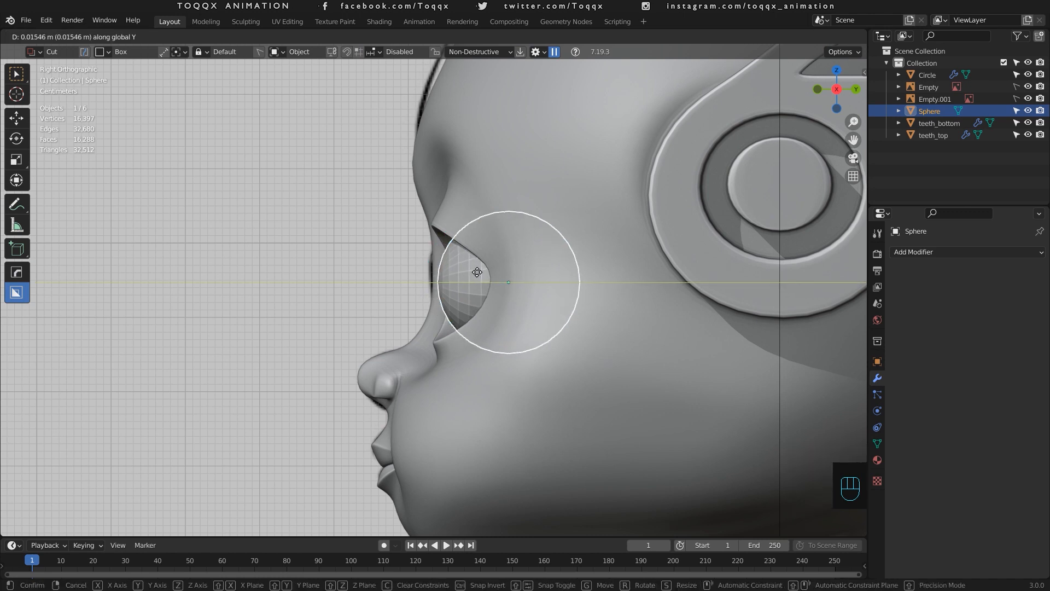
click(475, 272)
key(Tab)
key(Tab)
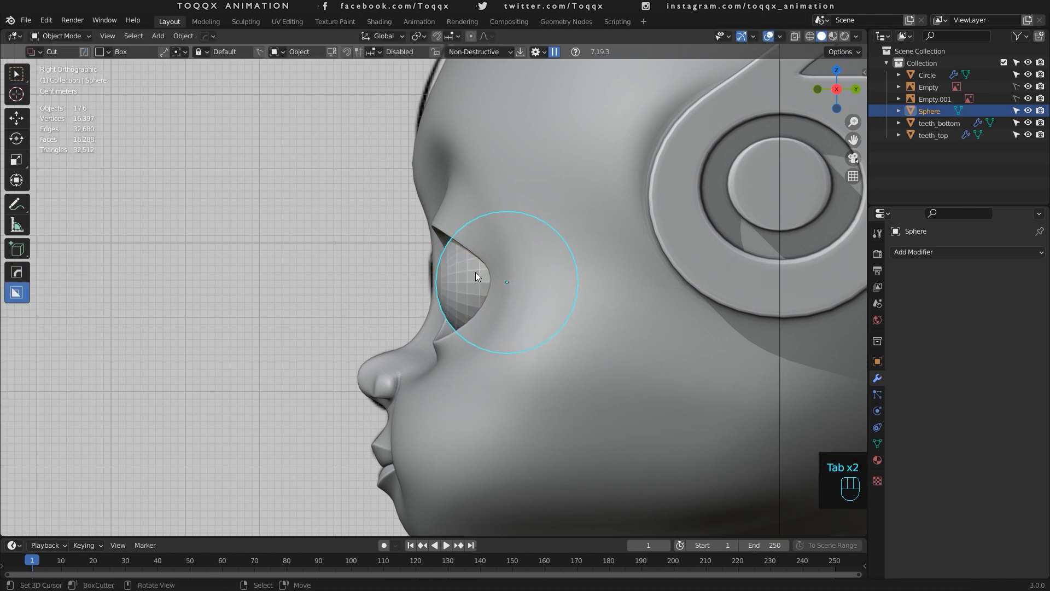
Duplicate the eyeball and set the copy's X location to -0.17832 m so it fills the opposite eye socket.
scroll(475, 273, down, 2)
scroll(475, 272, down, 1)
key(KP_1)
scroll(462, 345, down, 3)
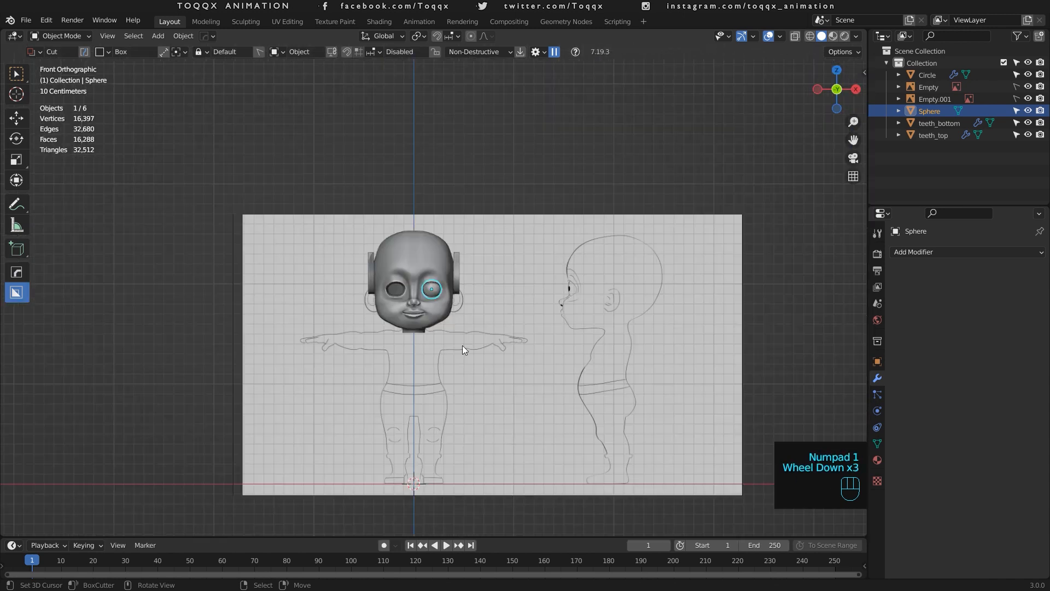
scroll(635, 191, up, 2)
key(n)
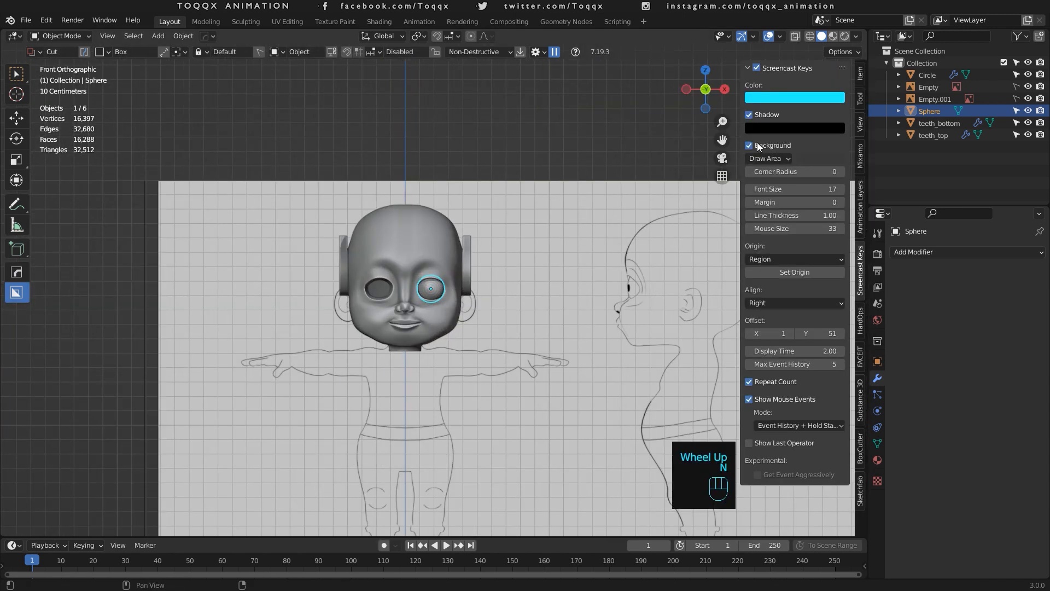
click(860, 74)
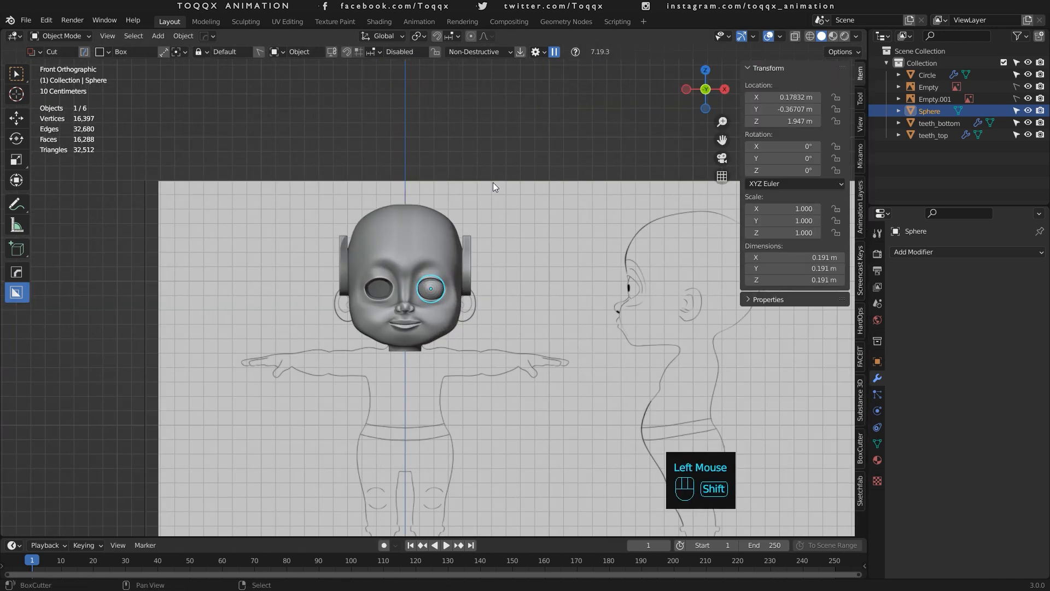
key(shift+d)
shift+click(780, 98)
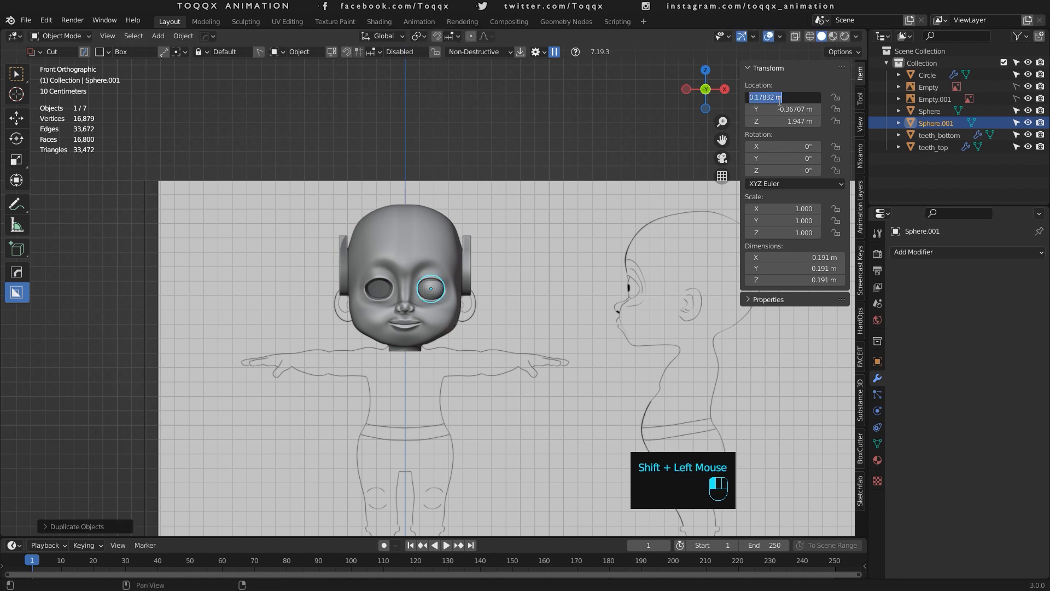
key(Left)
text(-)
key(Return)
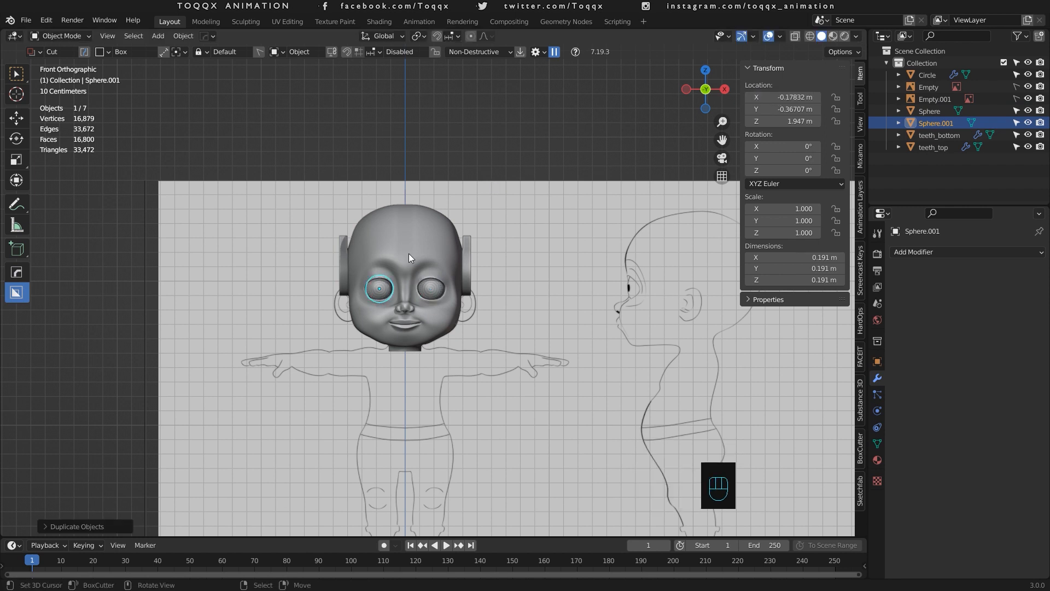
Save the file with both eyeballs in place and clear the selection.
scroll(410, 256, up, 6)
key(ctrl+s)
key(ctrl+s)
key(ctrl+s)
key(ctrl+s)
key(ctrl+s)
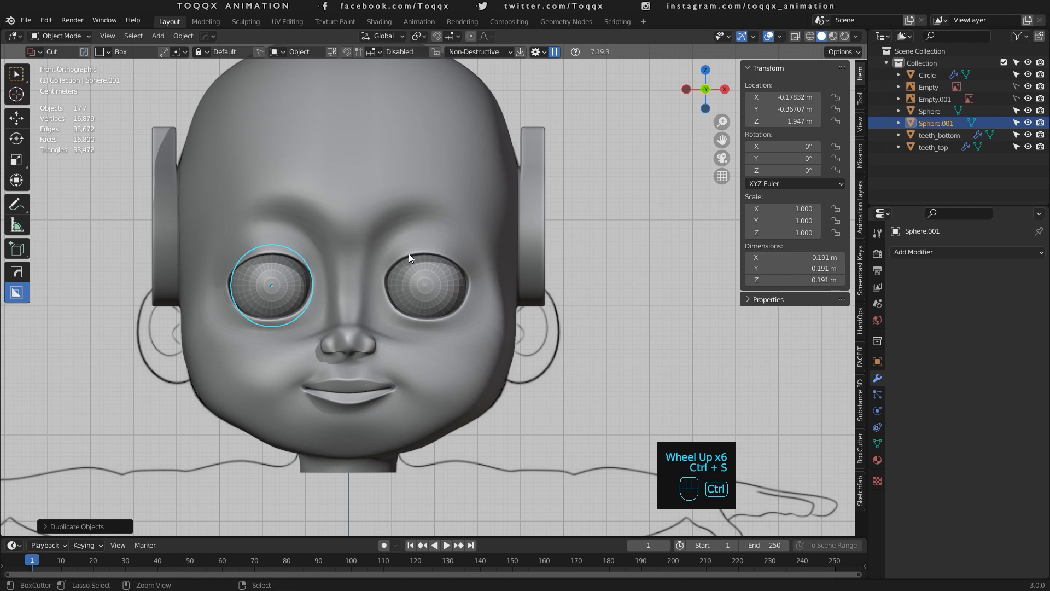
right_click(540, 185)
scroll(541, 185, down, 3)
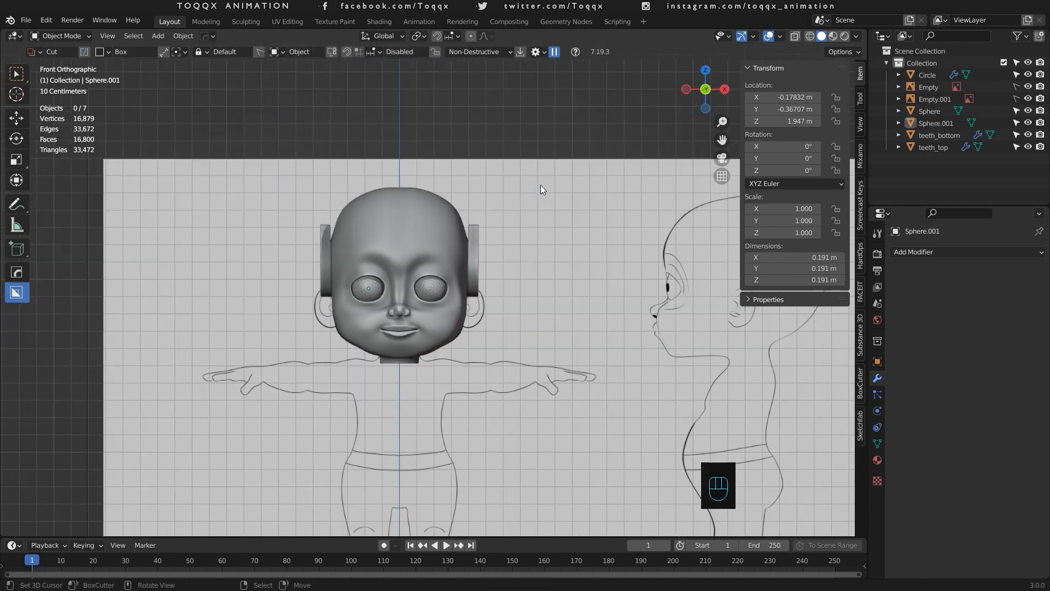
Select both eyeballs and move them slightly forward along Y to about -0.374 m, ending in side view.
scroll(540, 188, up, 2)
drag(695, 103, 645, 164)
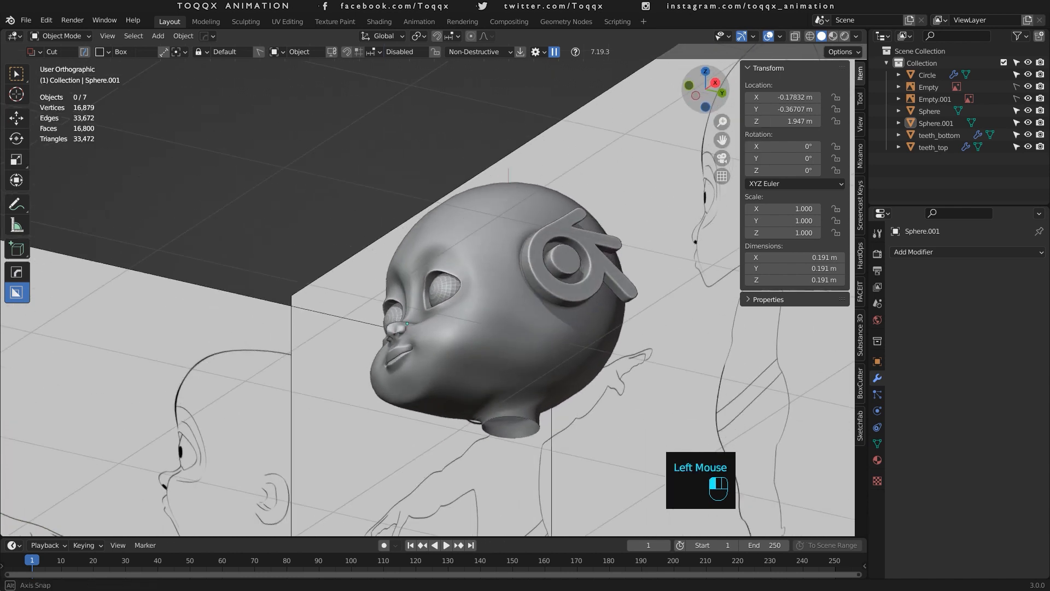
drag(630, 82, 574, 132)
scroll(507, 170, up, 5)
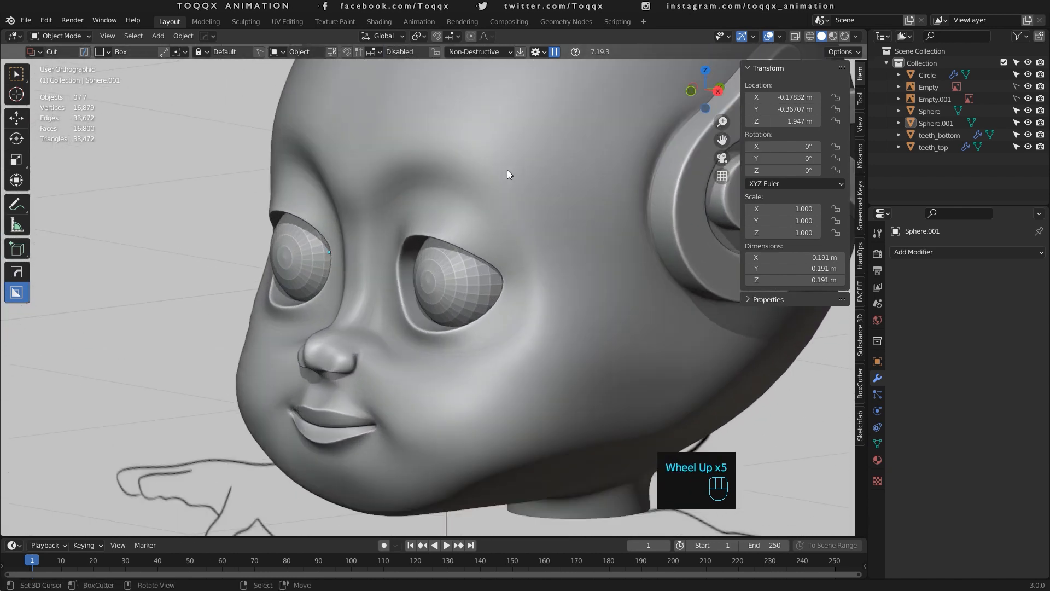
scroll(507, 170, up, 2)
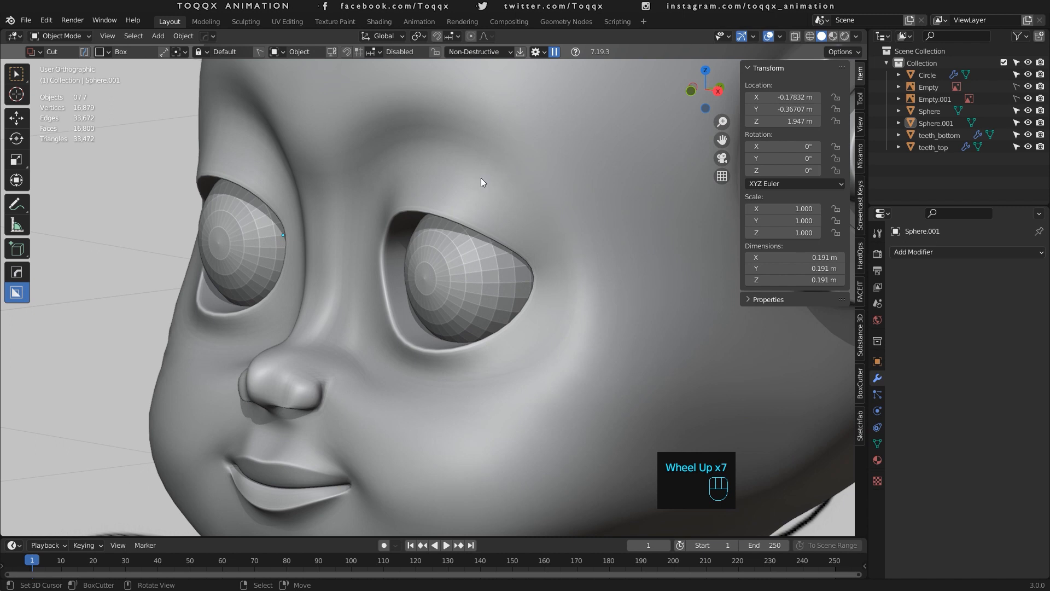
shift+right_click(427, 257)
shift+right_click(255, 249)
key(g)
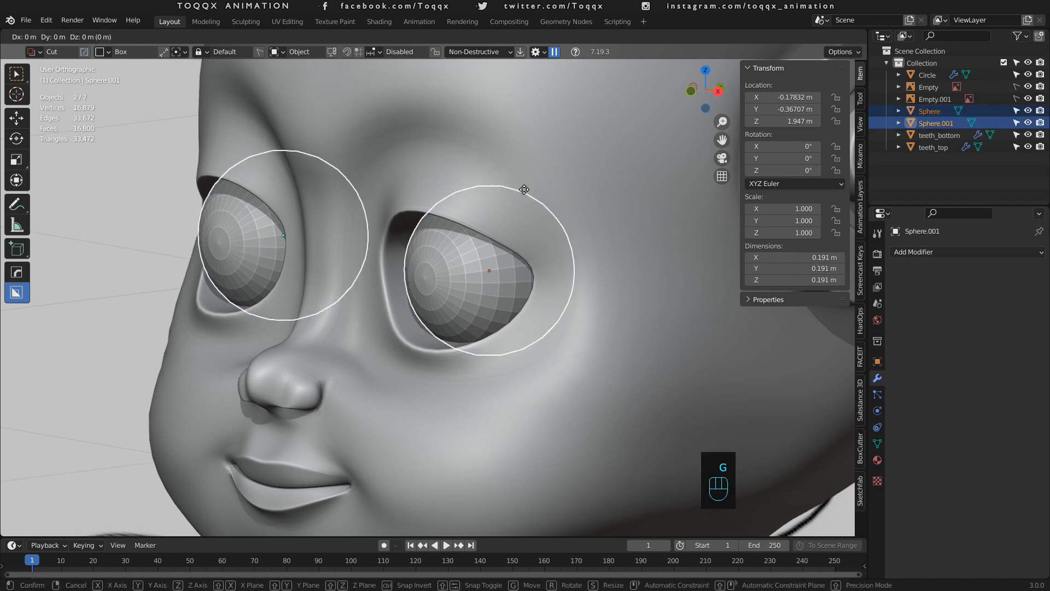
key(y)
click(520, 190)
key(KP_3)
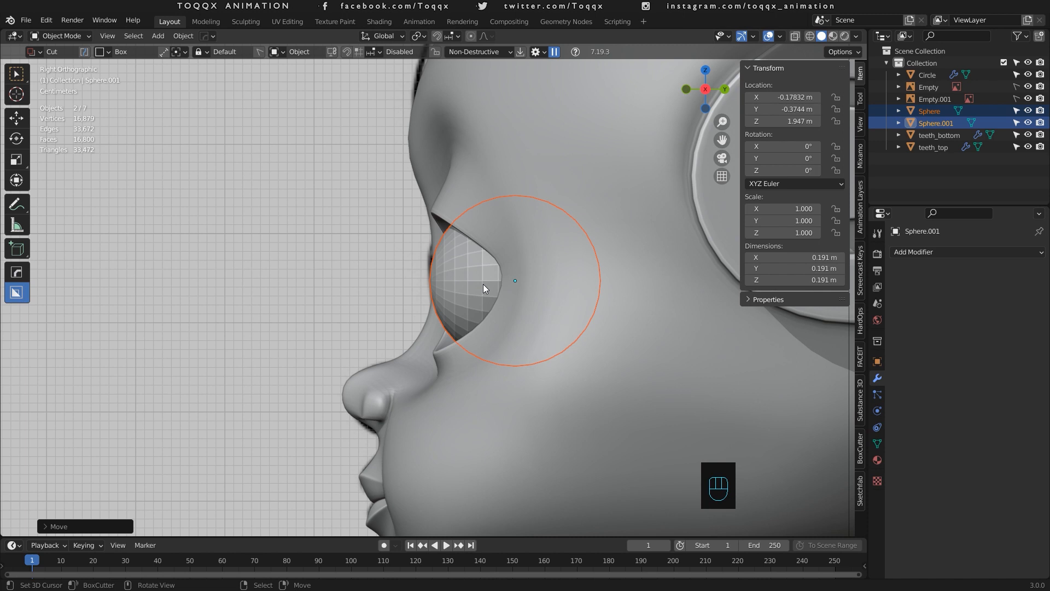
Turn on X-ray and examine how the eyeballs fit the sockets in side and front views.
click(795, 35)
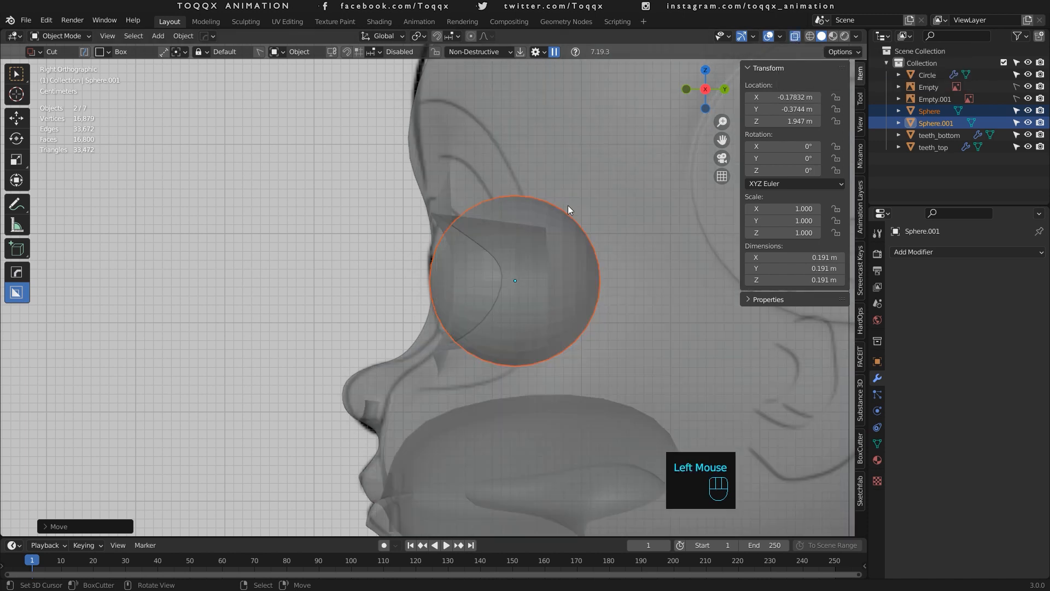
scroll(504, 272, up, 4)
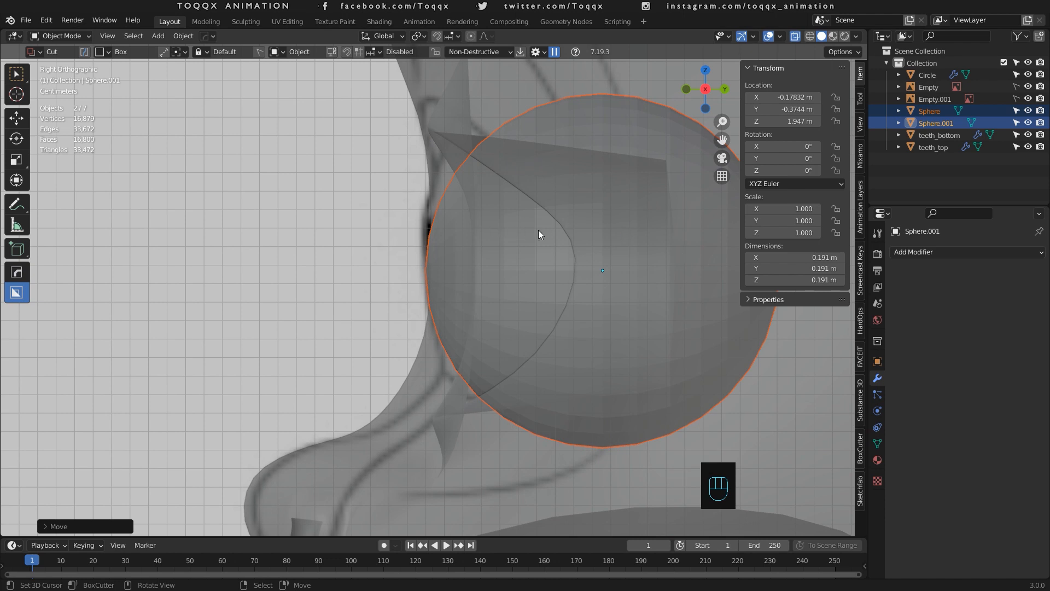
key(Tab)
key(Tab)
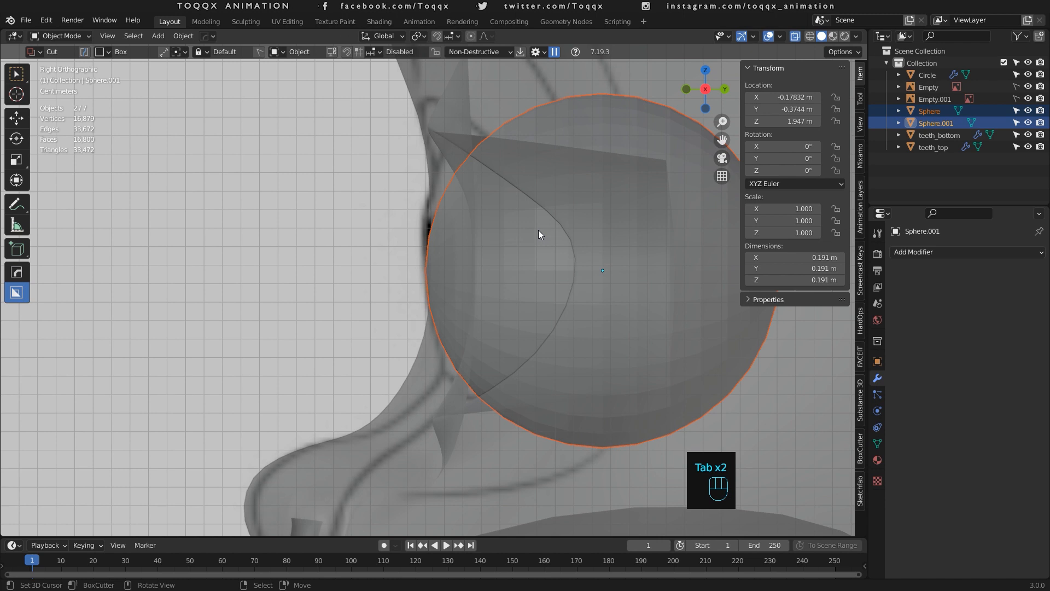
key(KP_1)
Turn off X-ray, deselect the eyeballs and save the file.
key(ctrl+s)
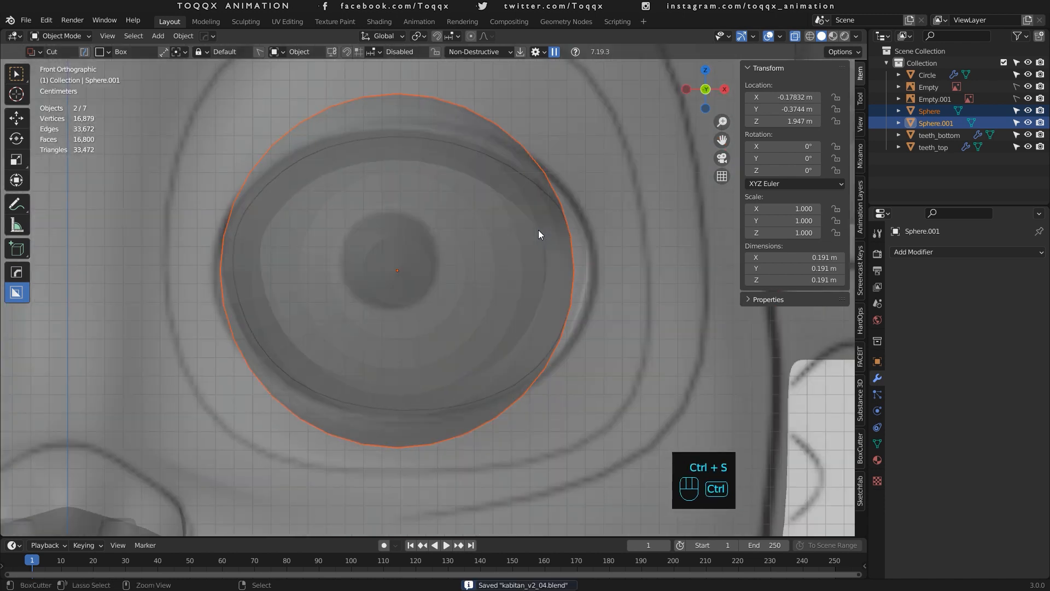
click(794, 35)
scroll(491, 235, down, 6)
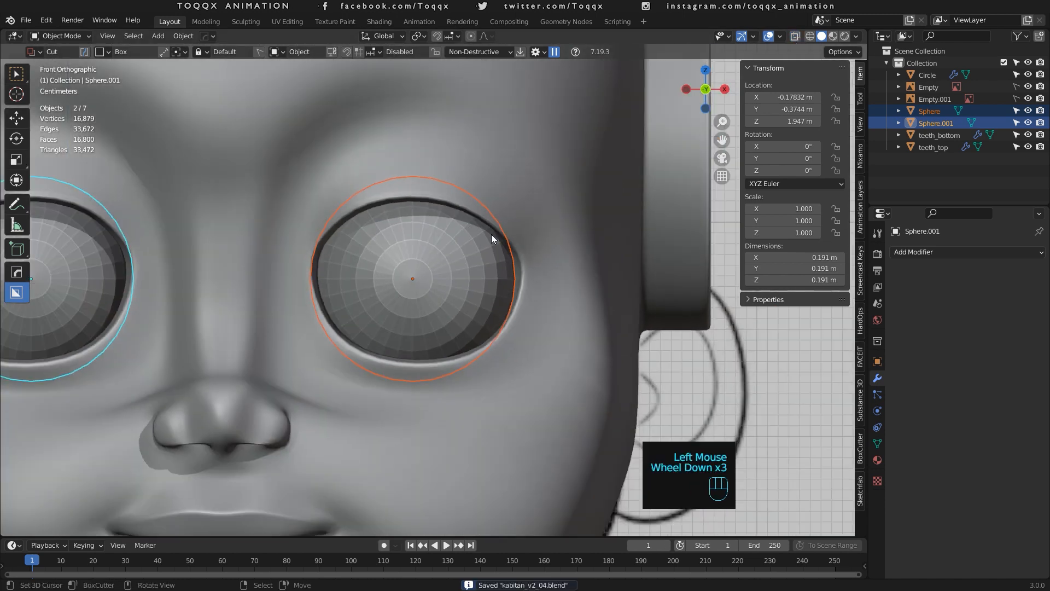
right_click(658, 175)
key(ctrl+s)
key(ctrl+s)
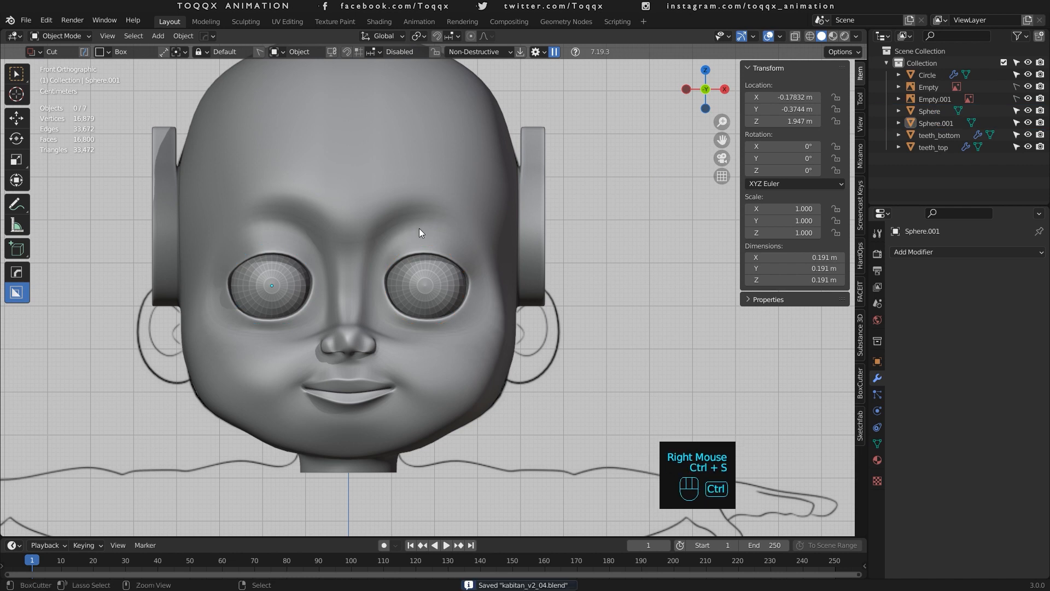
scroll(419, 229, down, 3)
scroll(419, 228, up, 1)
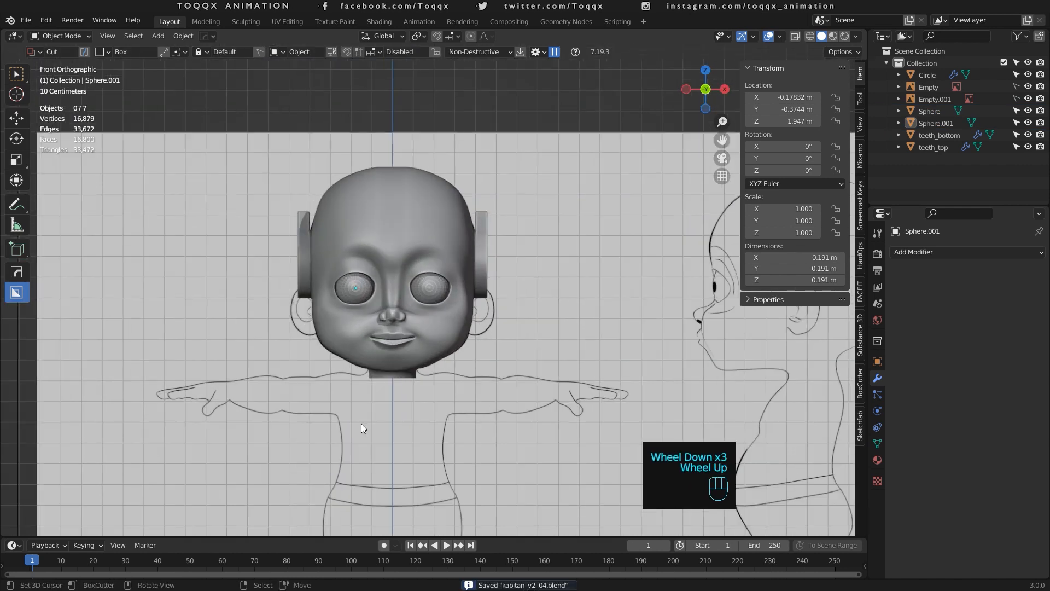